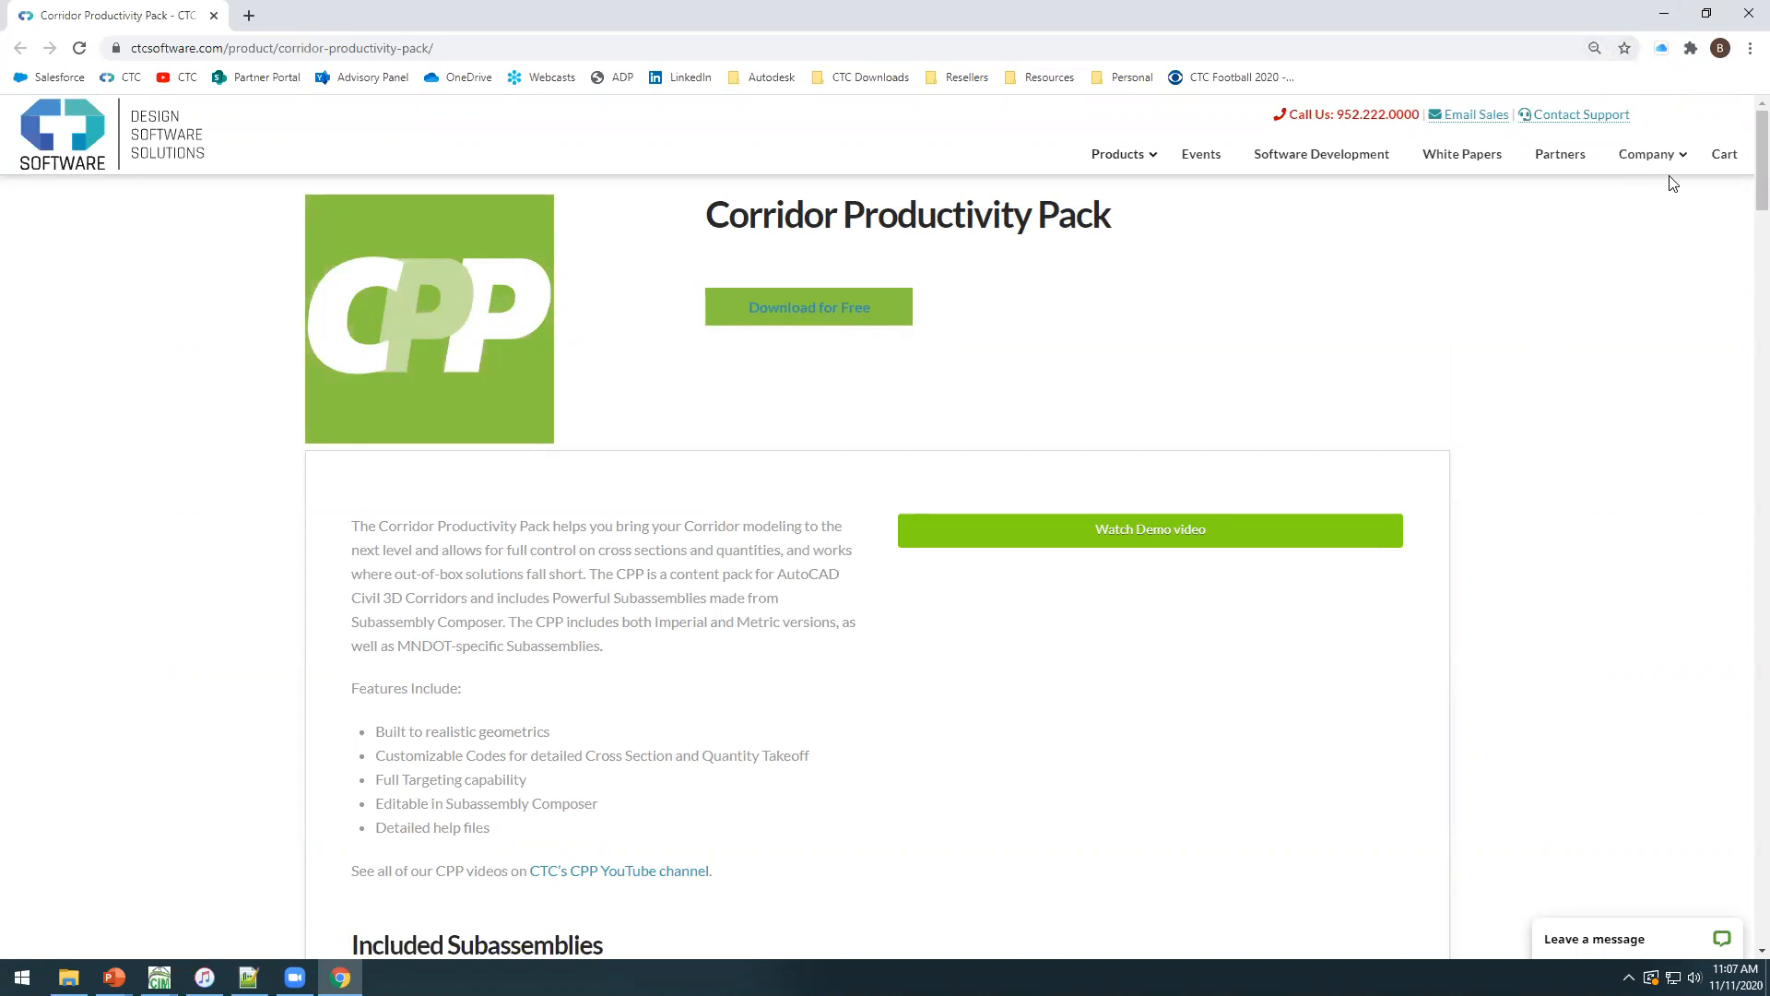
Close the product web page and switch to the Linetype Manager drawing in Civil 3D, showing the CIM Manager Suite tools.
click(1749, 13)
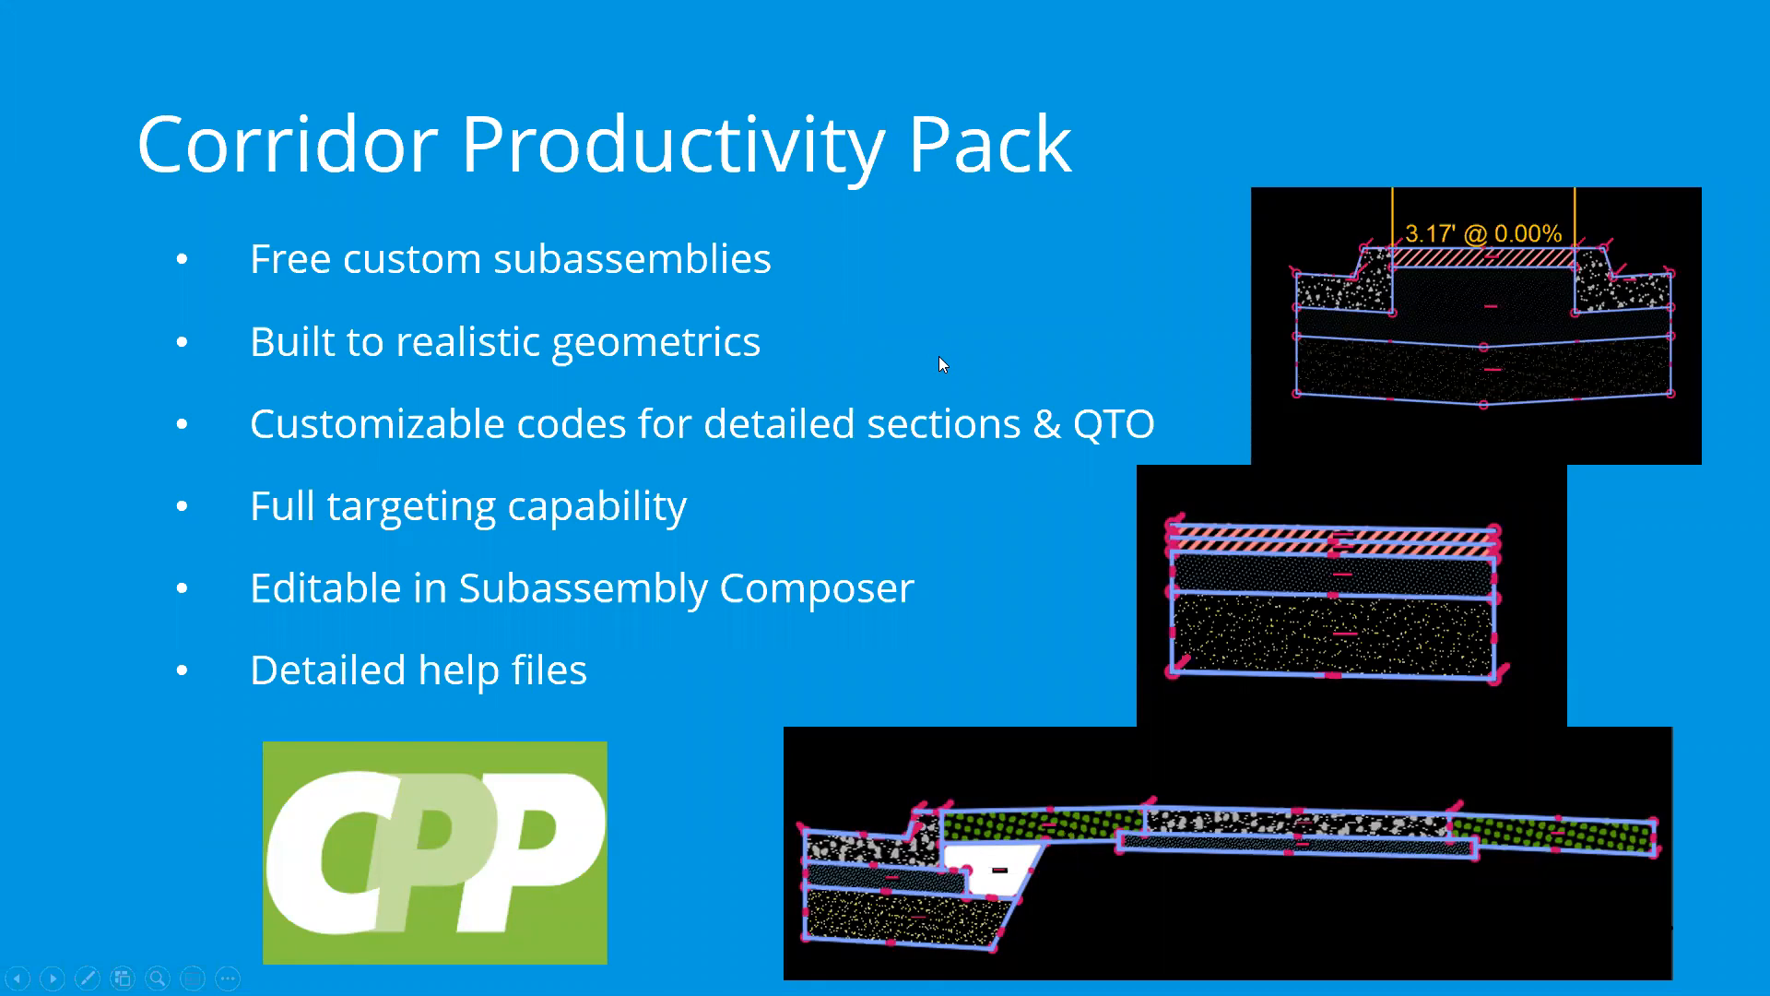
key(alt+Tab)
key(alt+Tab)
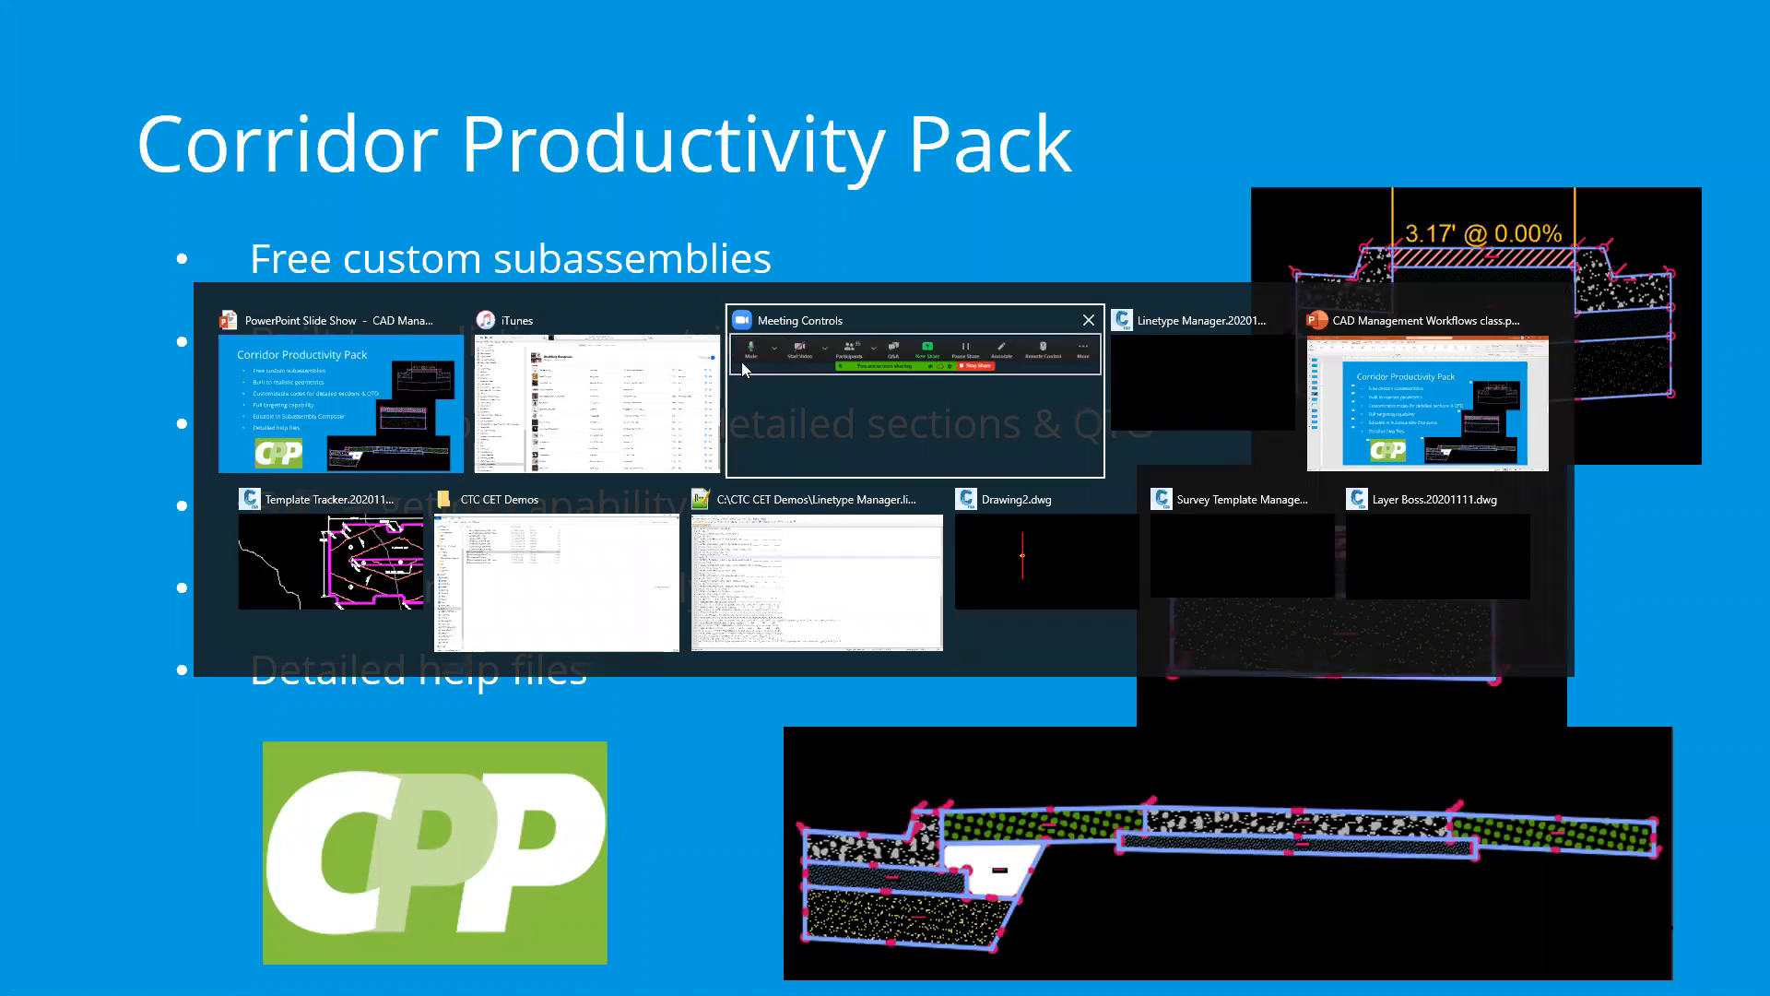
click(1157, 369)
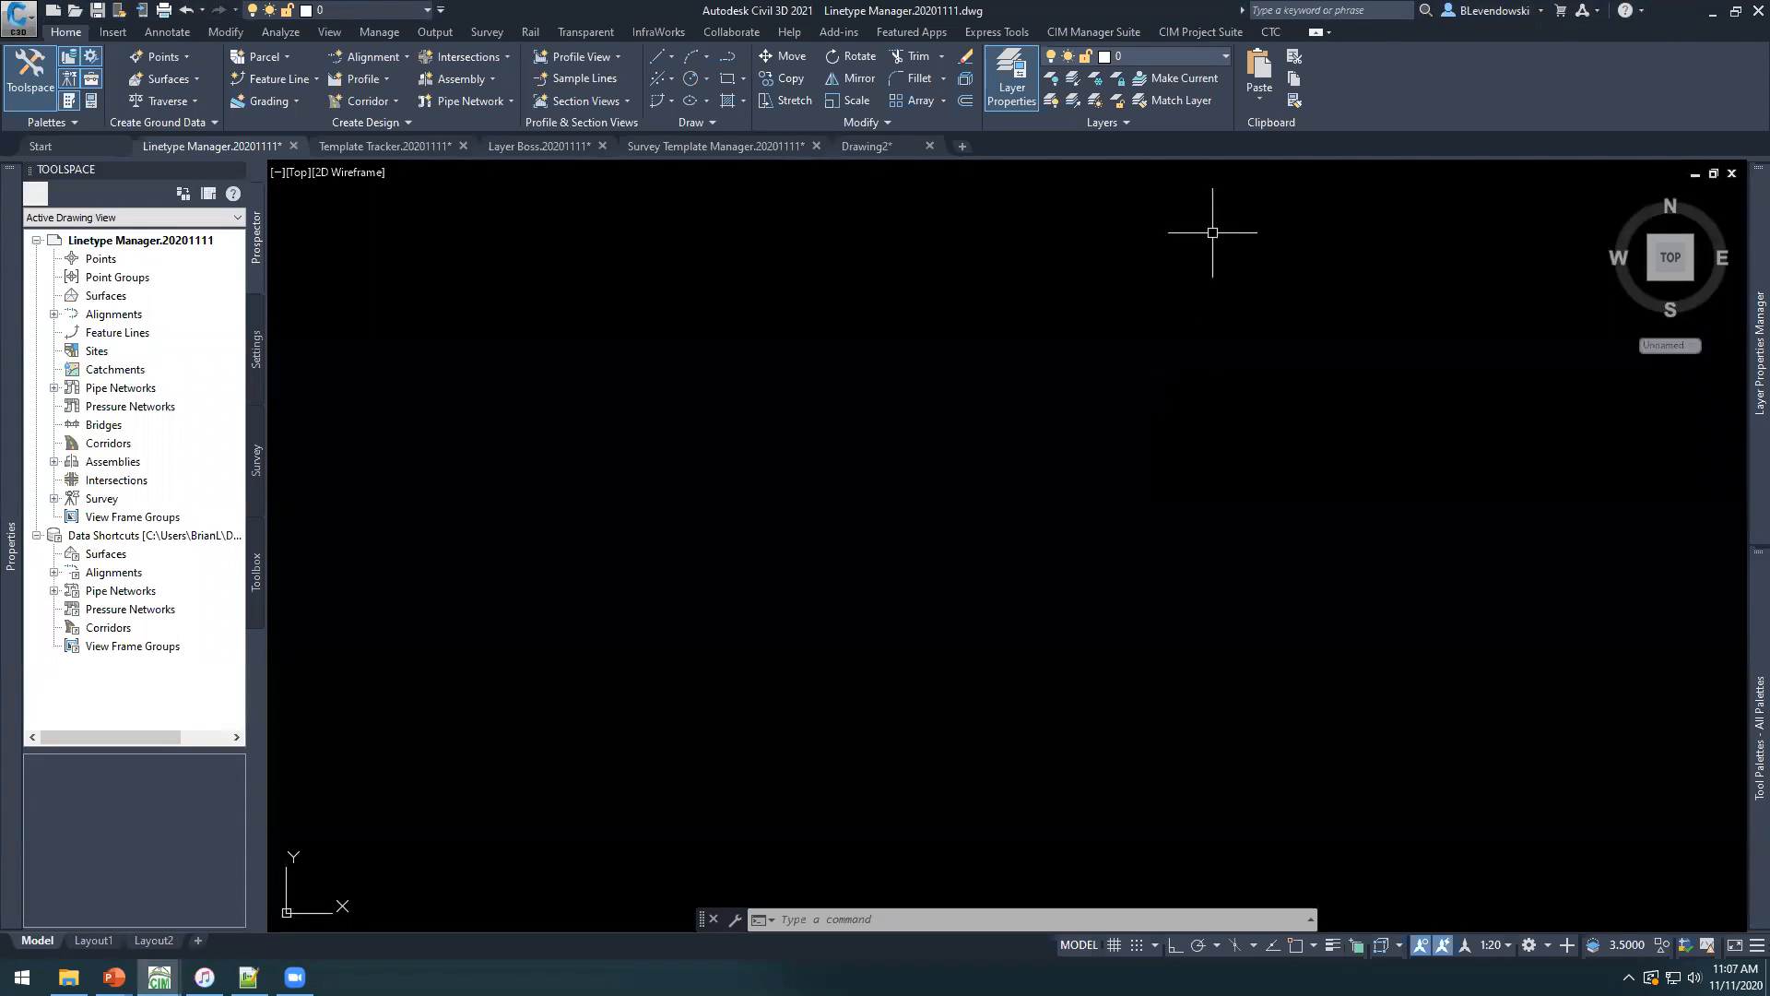
click(1095, 29)
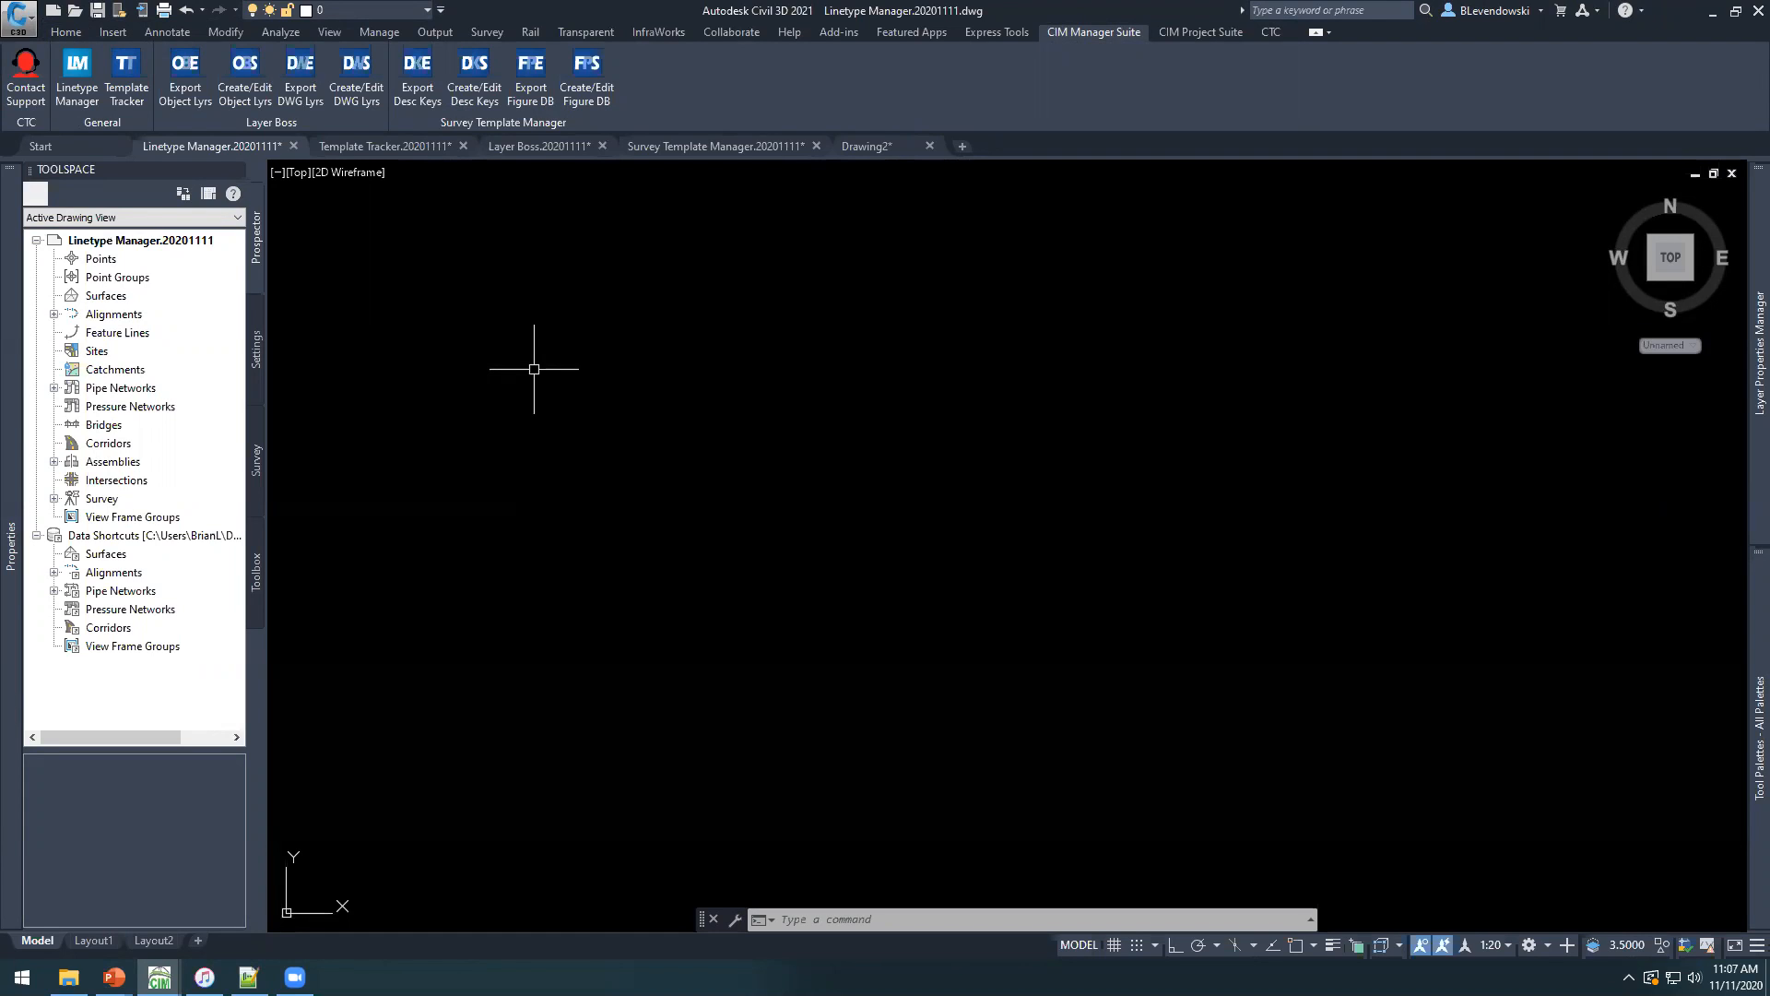
Switch to Notepad++ and examine the raw linetype definitions in Linetype Manager.lin, placing its window beside the drawing.
key(alt+Tab)
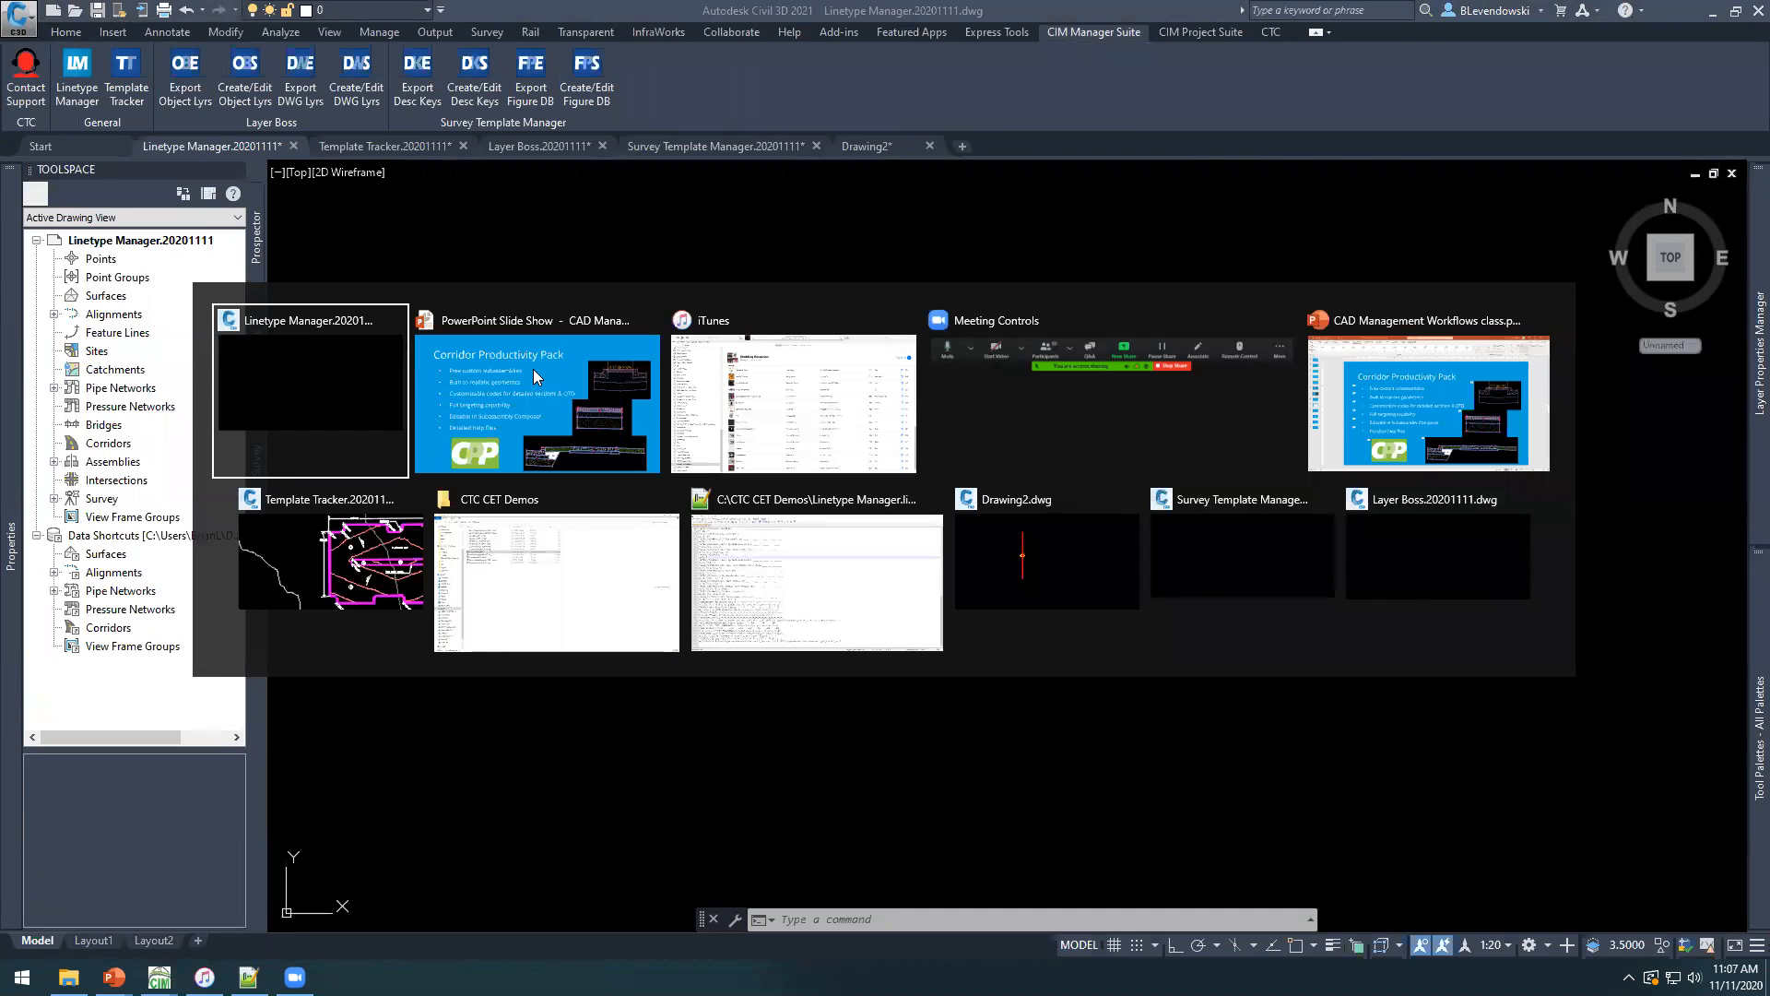
click(742, 546)
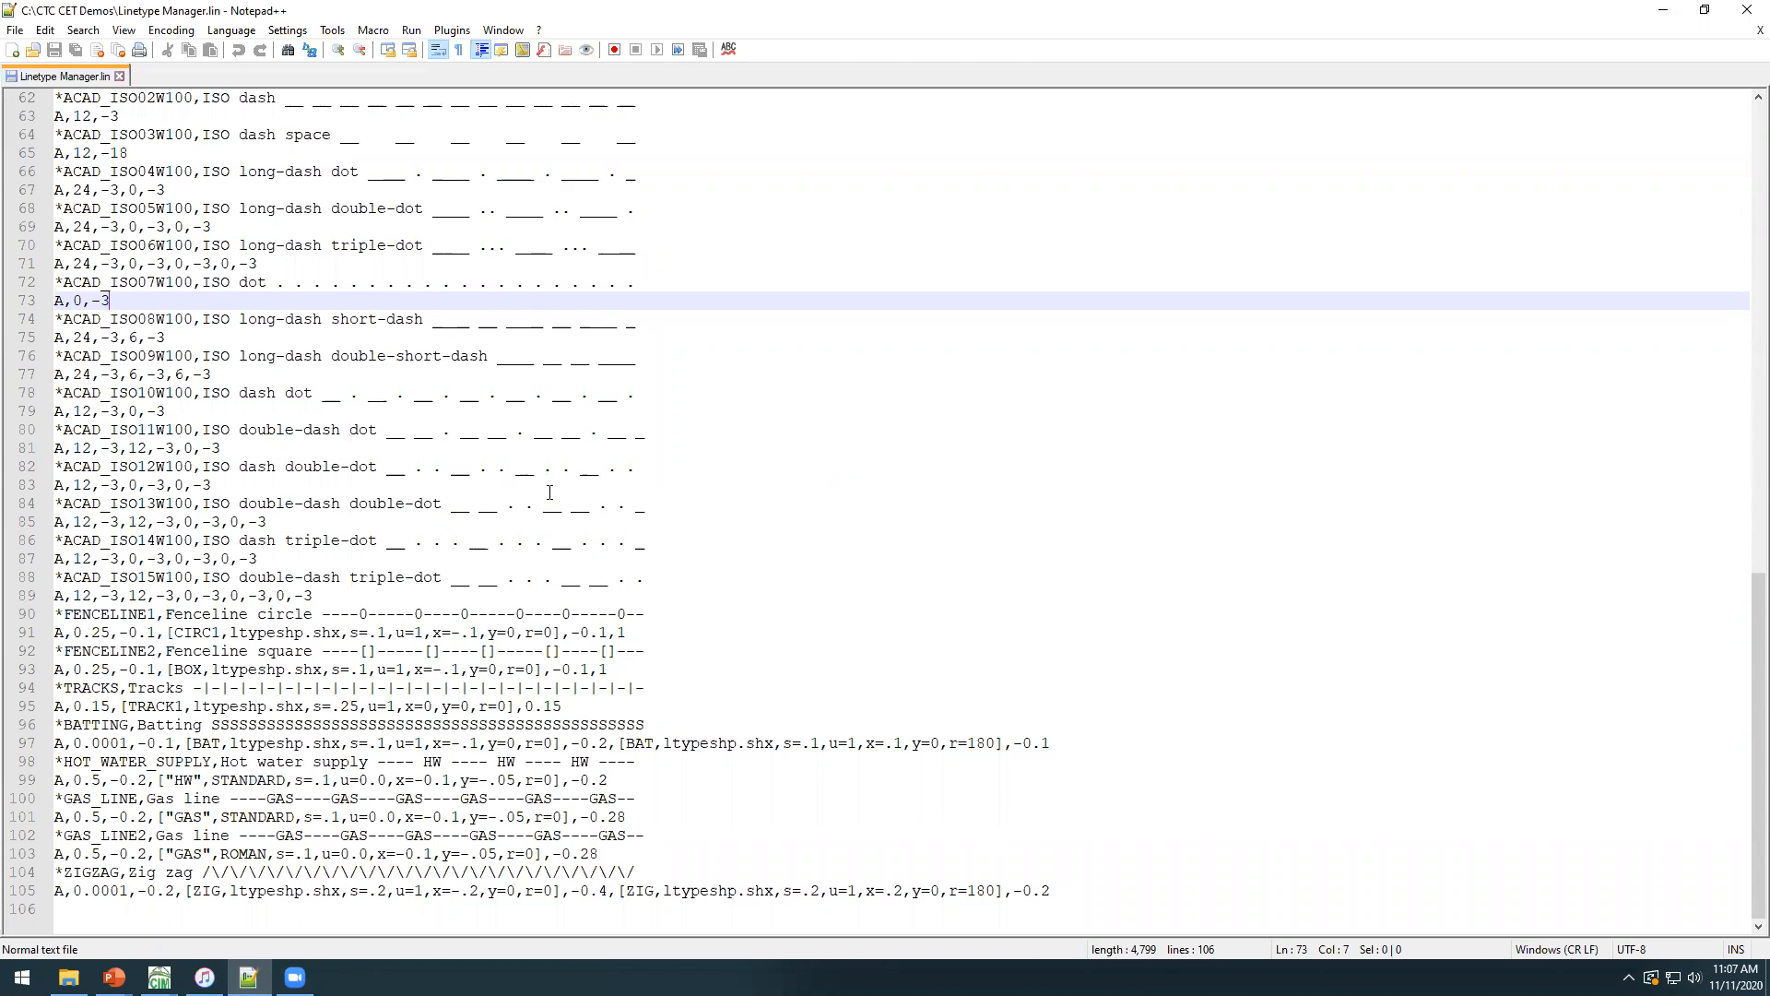
click(644, 468)
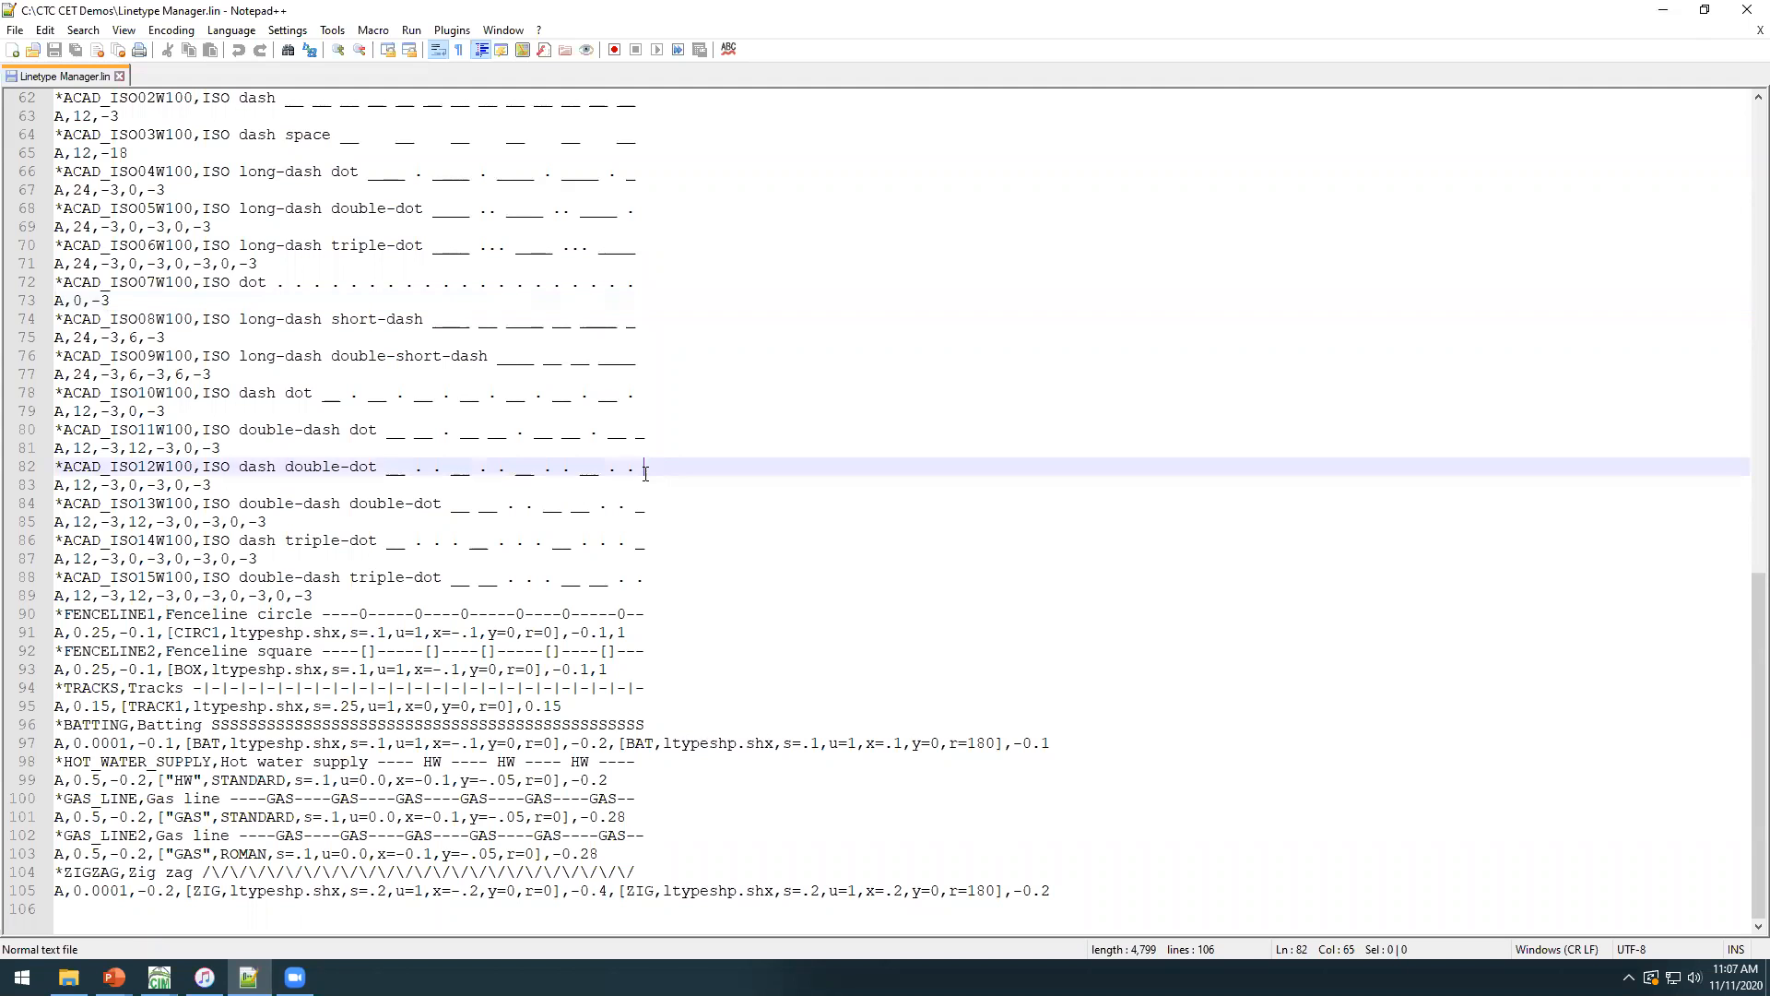
scroll(605, 561, up, 8)
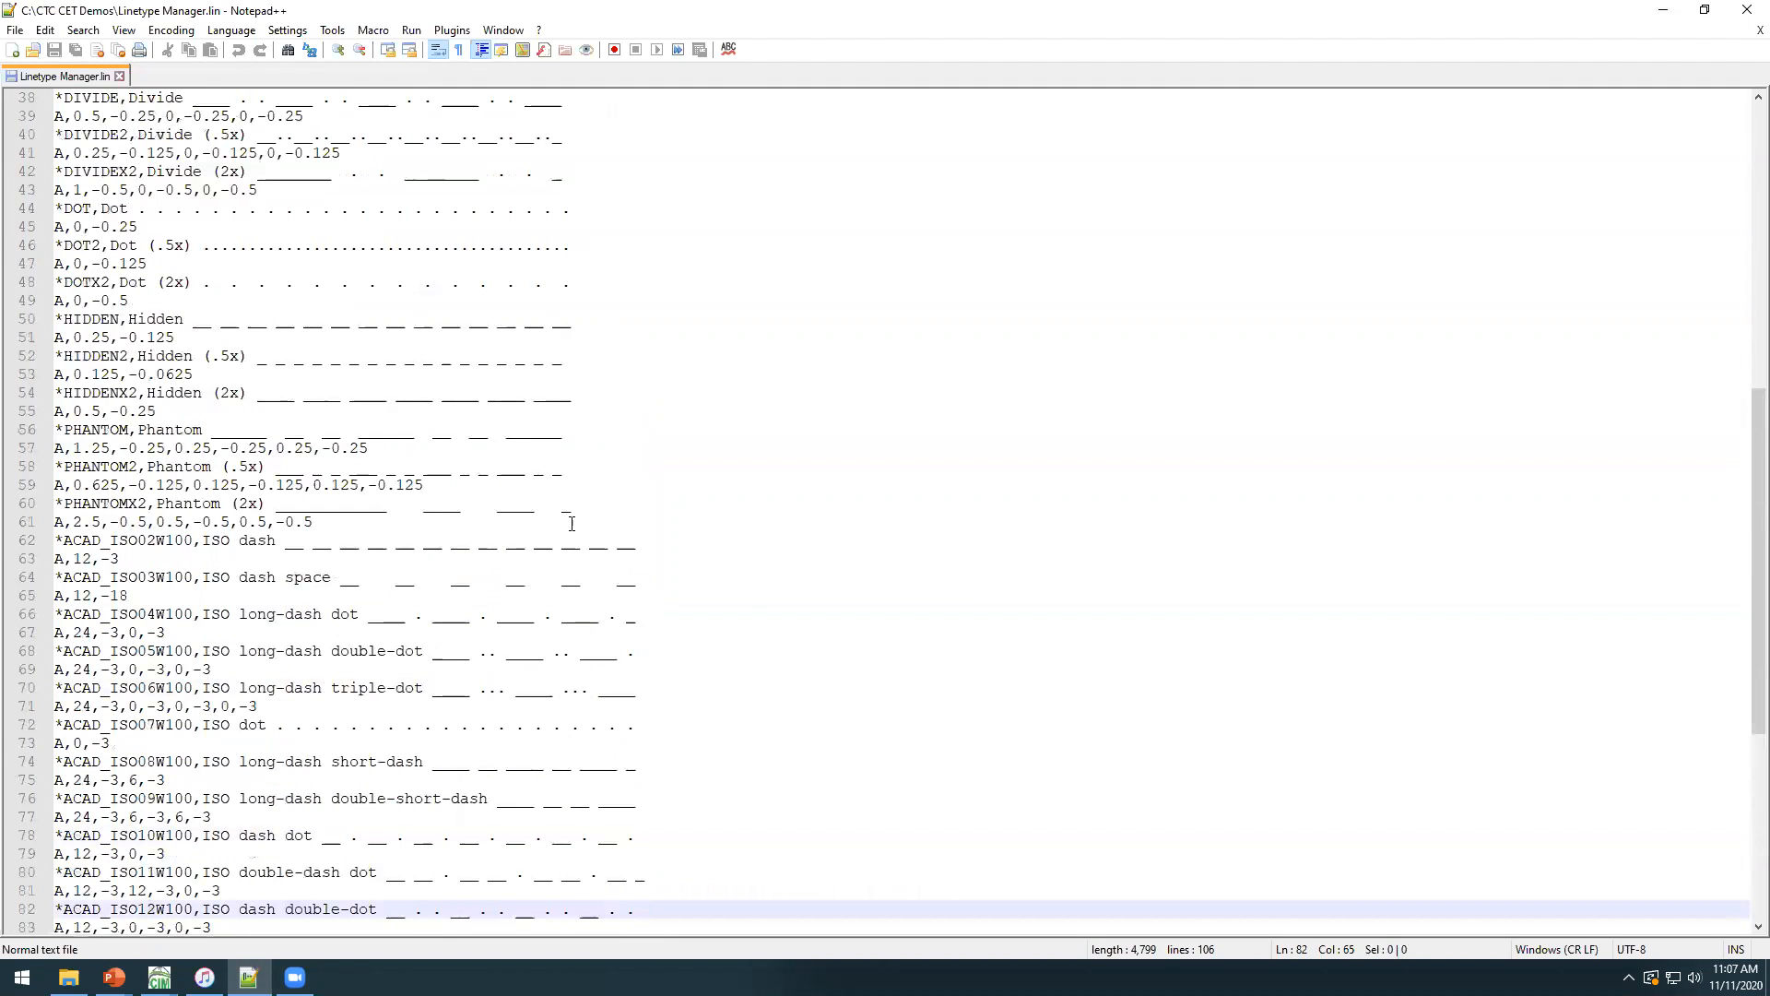
scroll(374, 567, down, 8)
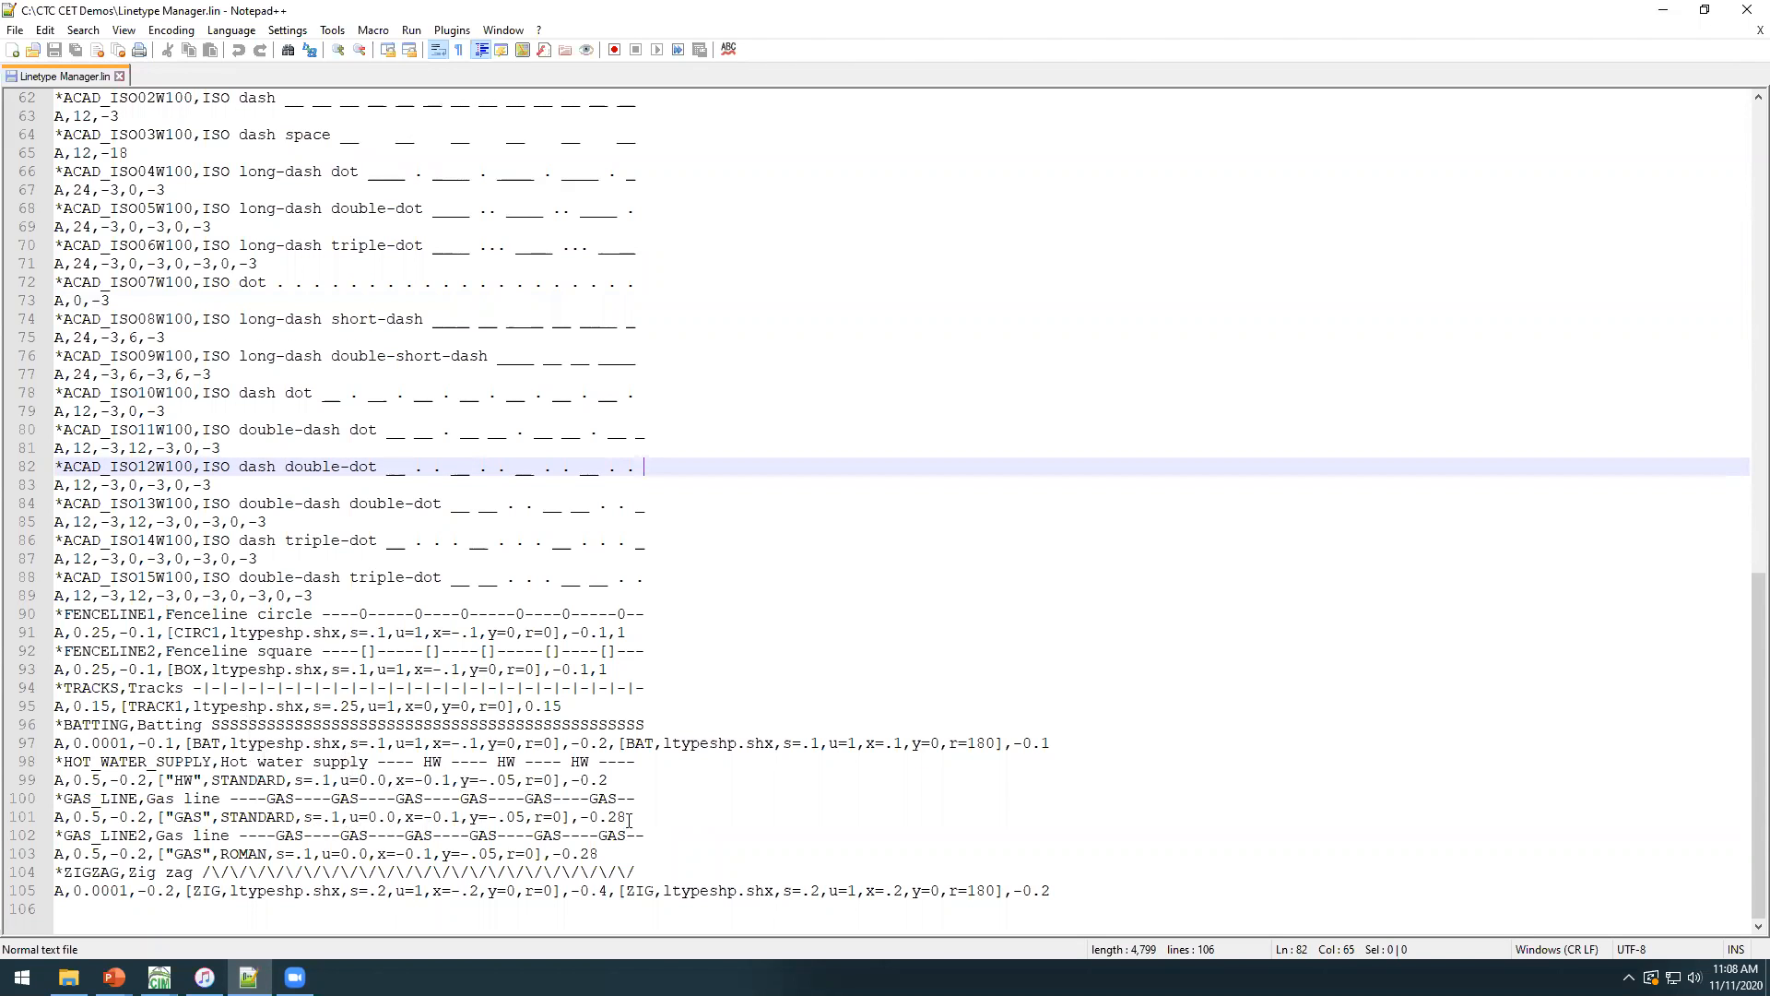
drag(1092, 892, 63, 242)
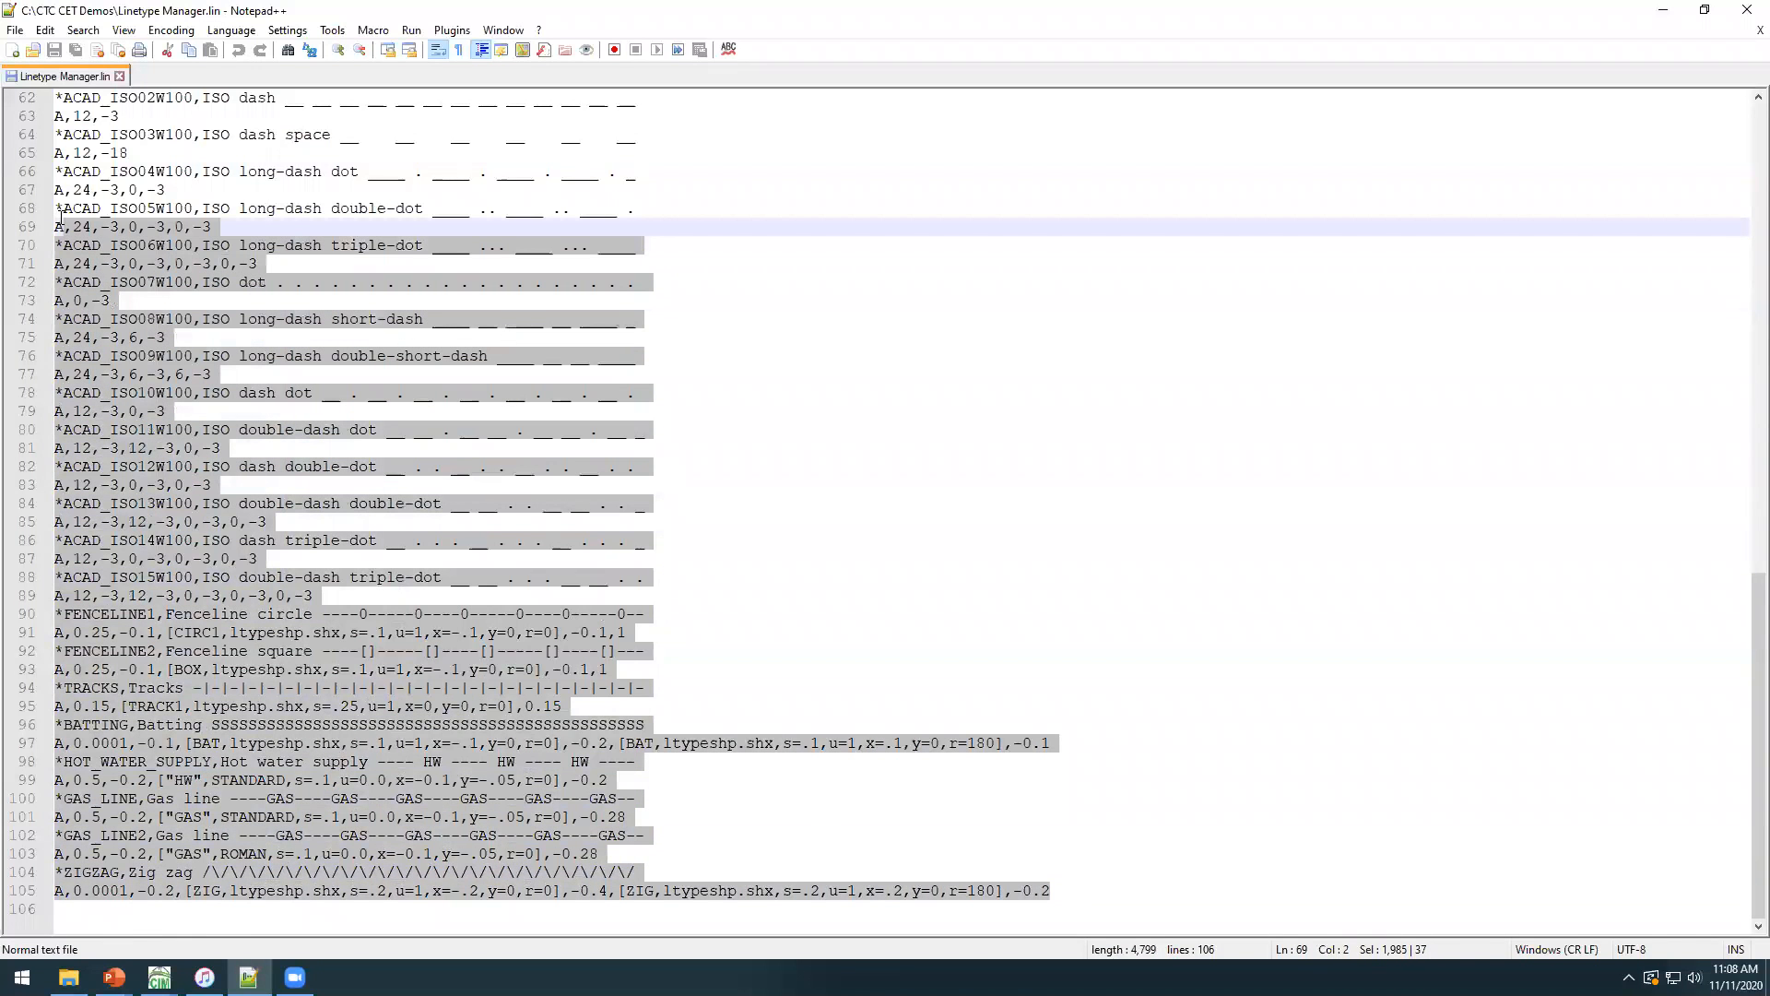
click(112, 558)
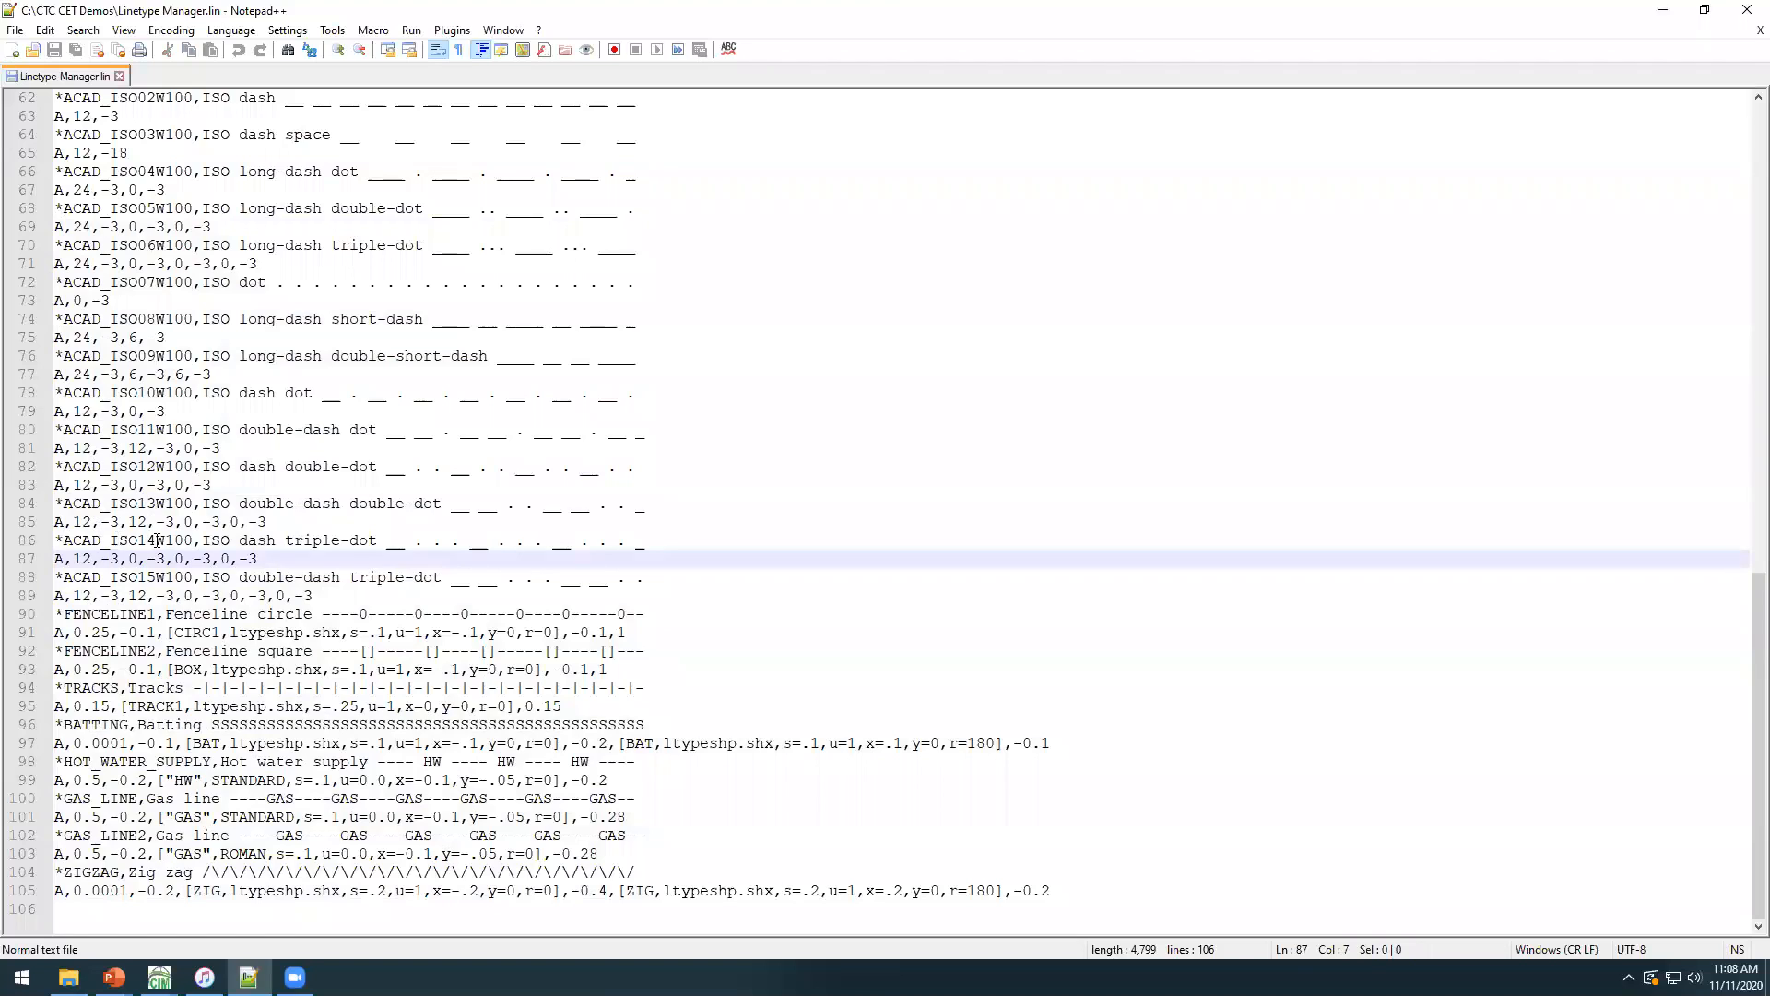
click(165, 546)
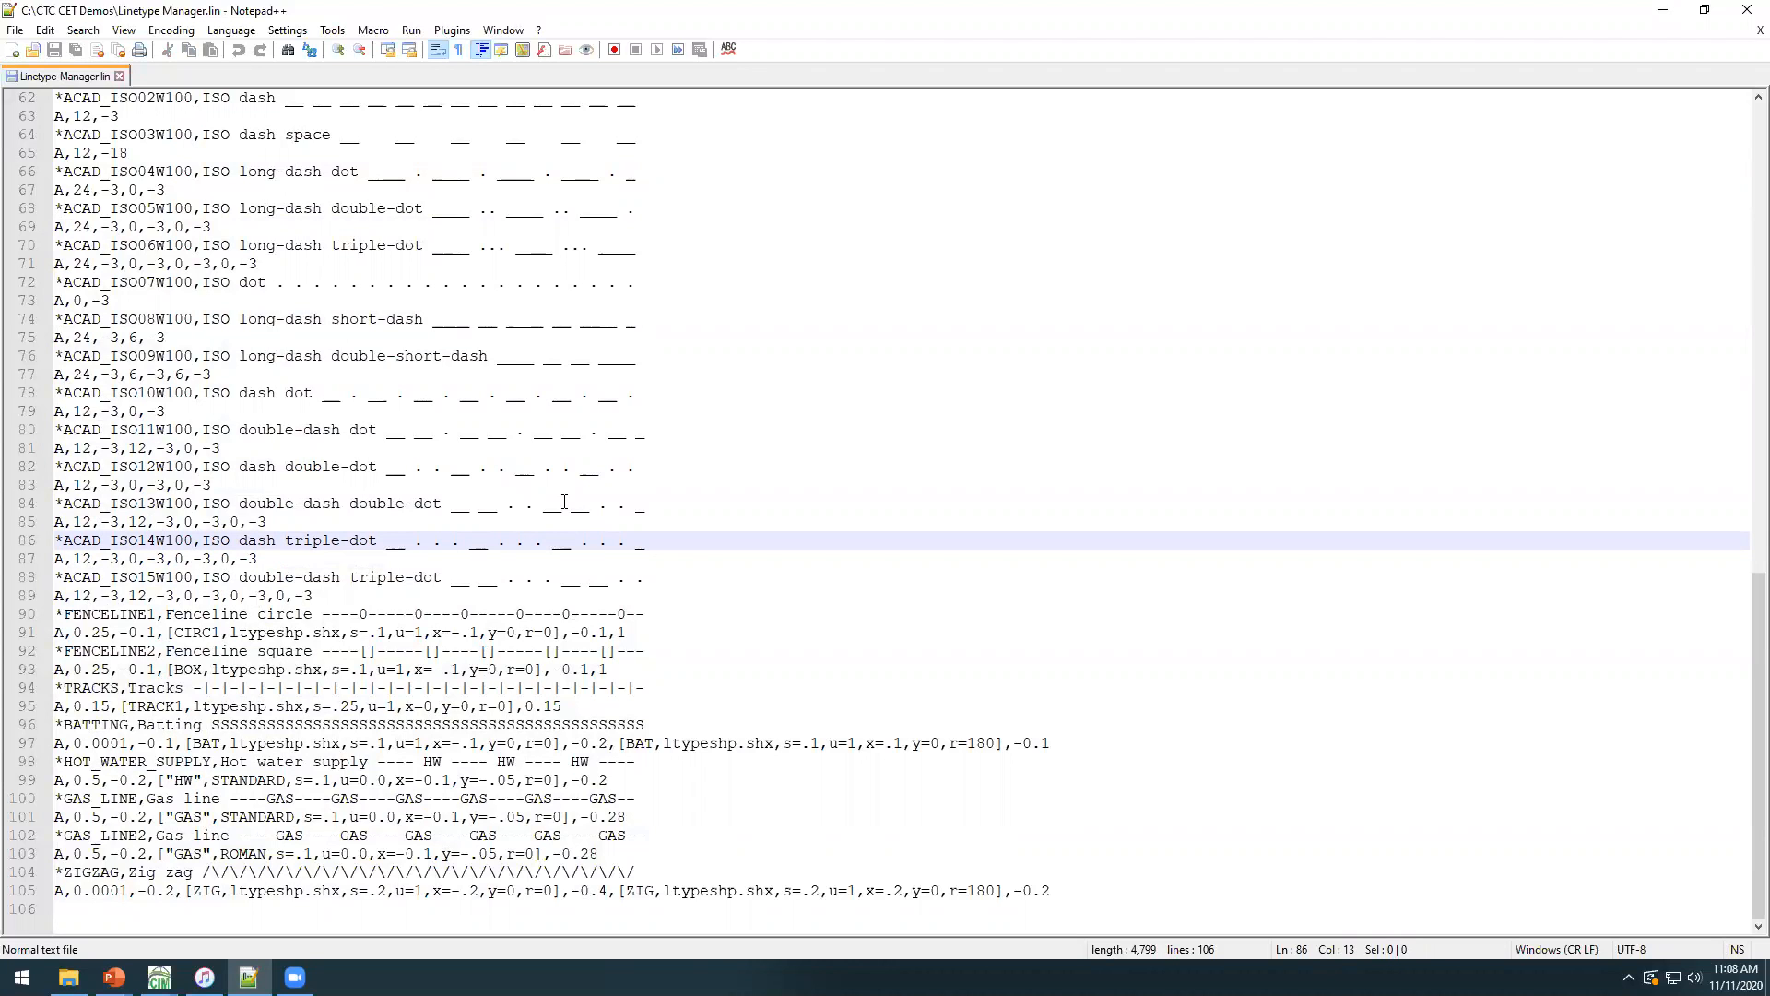
key(super+Right)
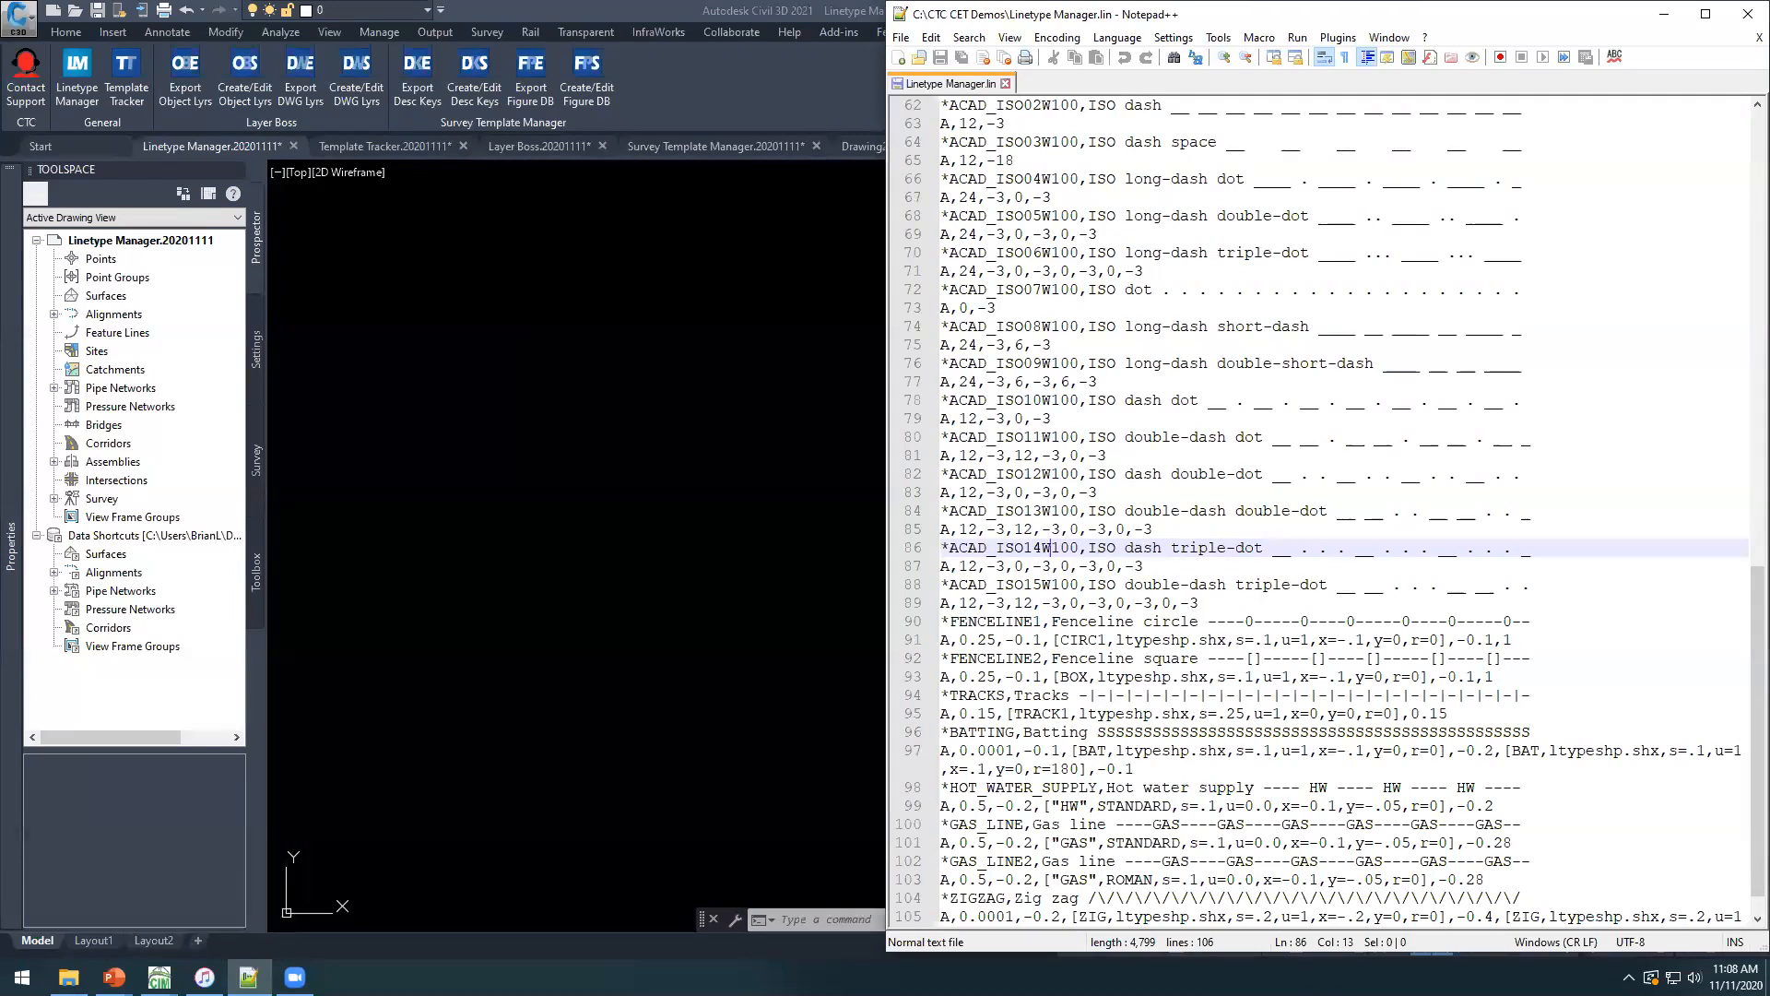
Return to Civil 3D, launch the Linetype Manager and preview the DOT linetype.
click(498, 340)
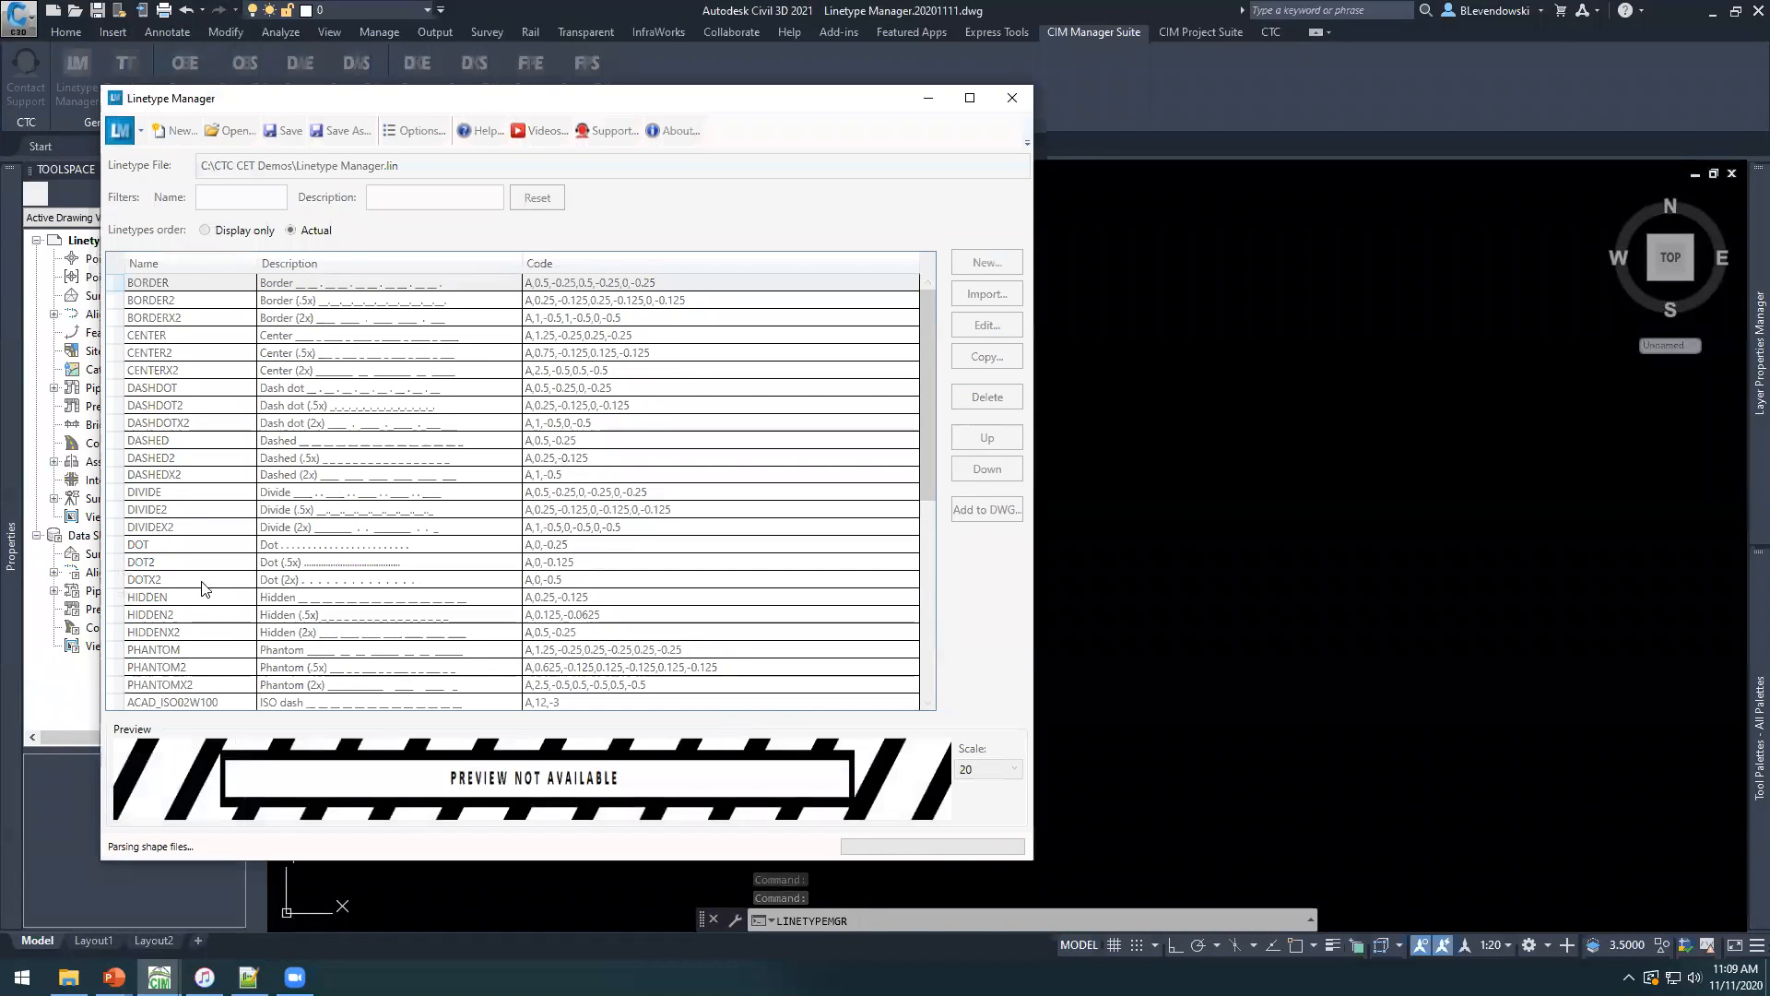
click(211, 547)
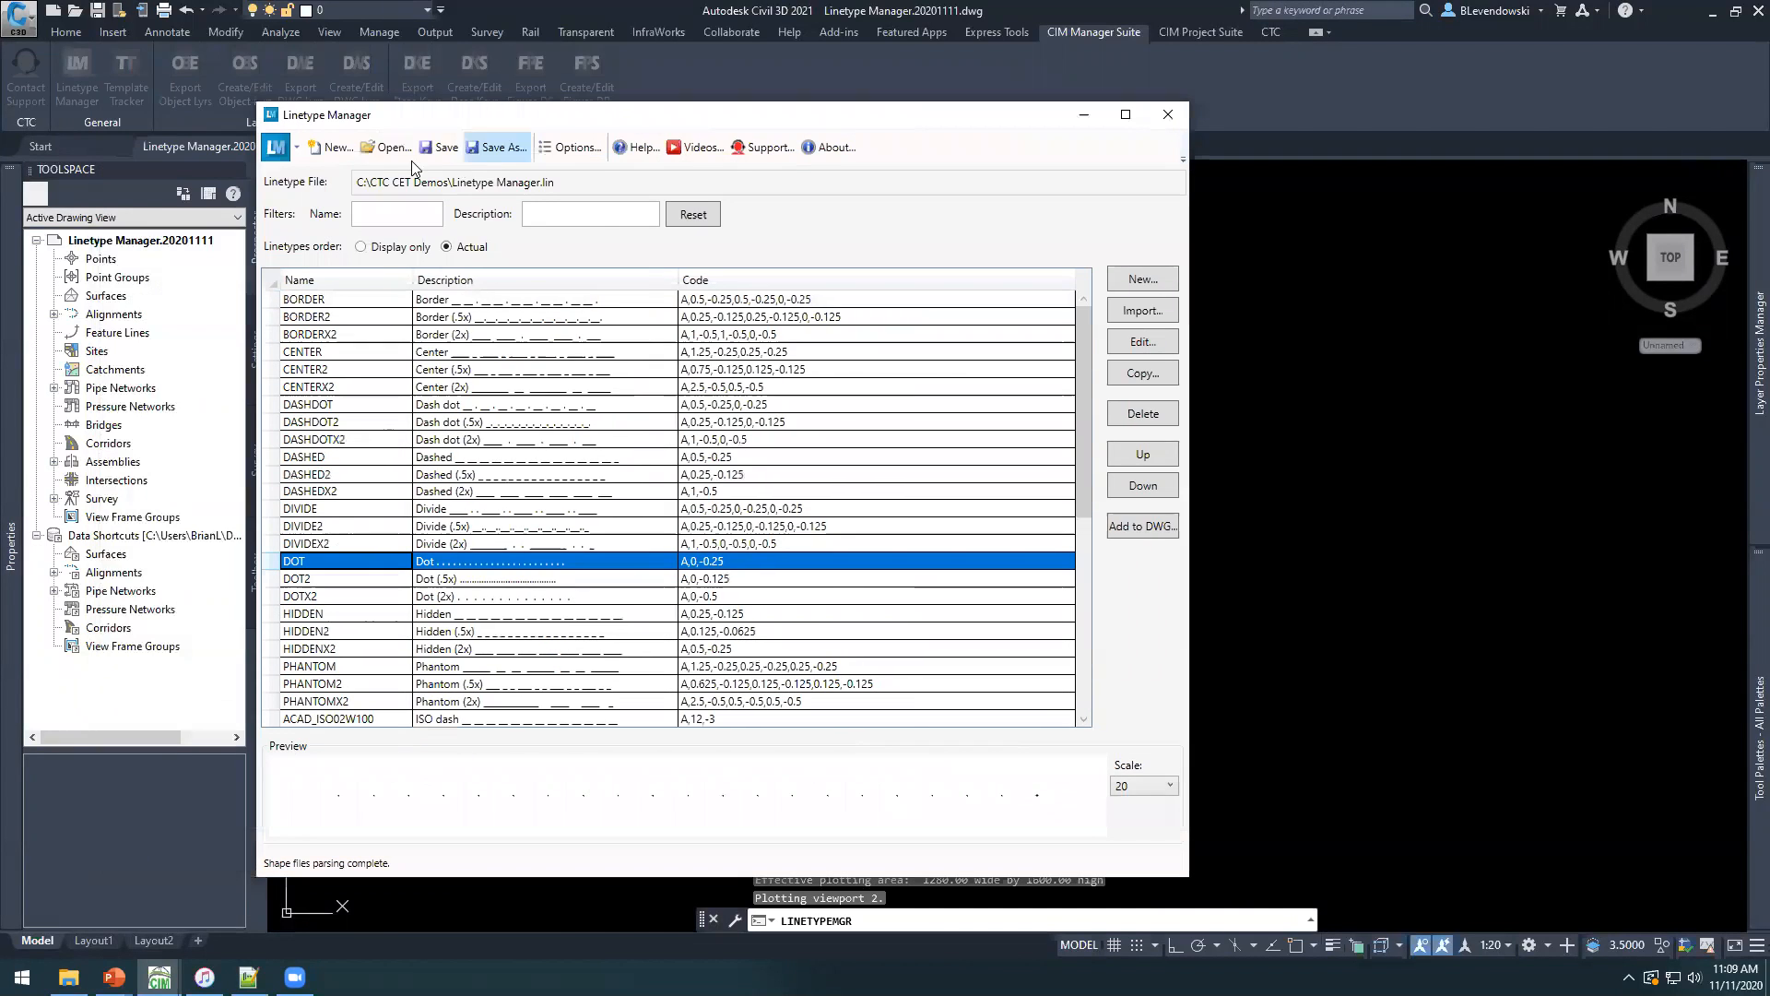
click(394, 149)
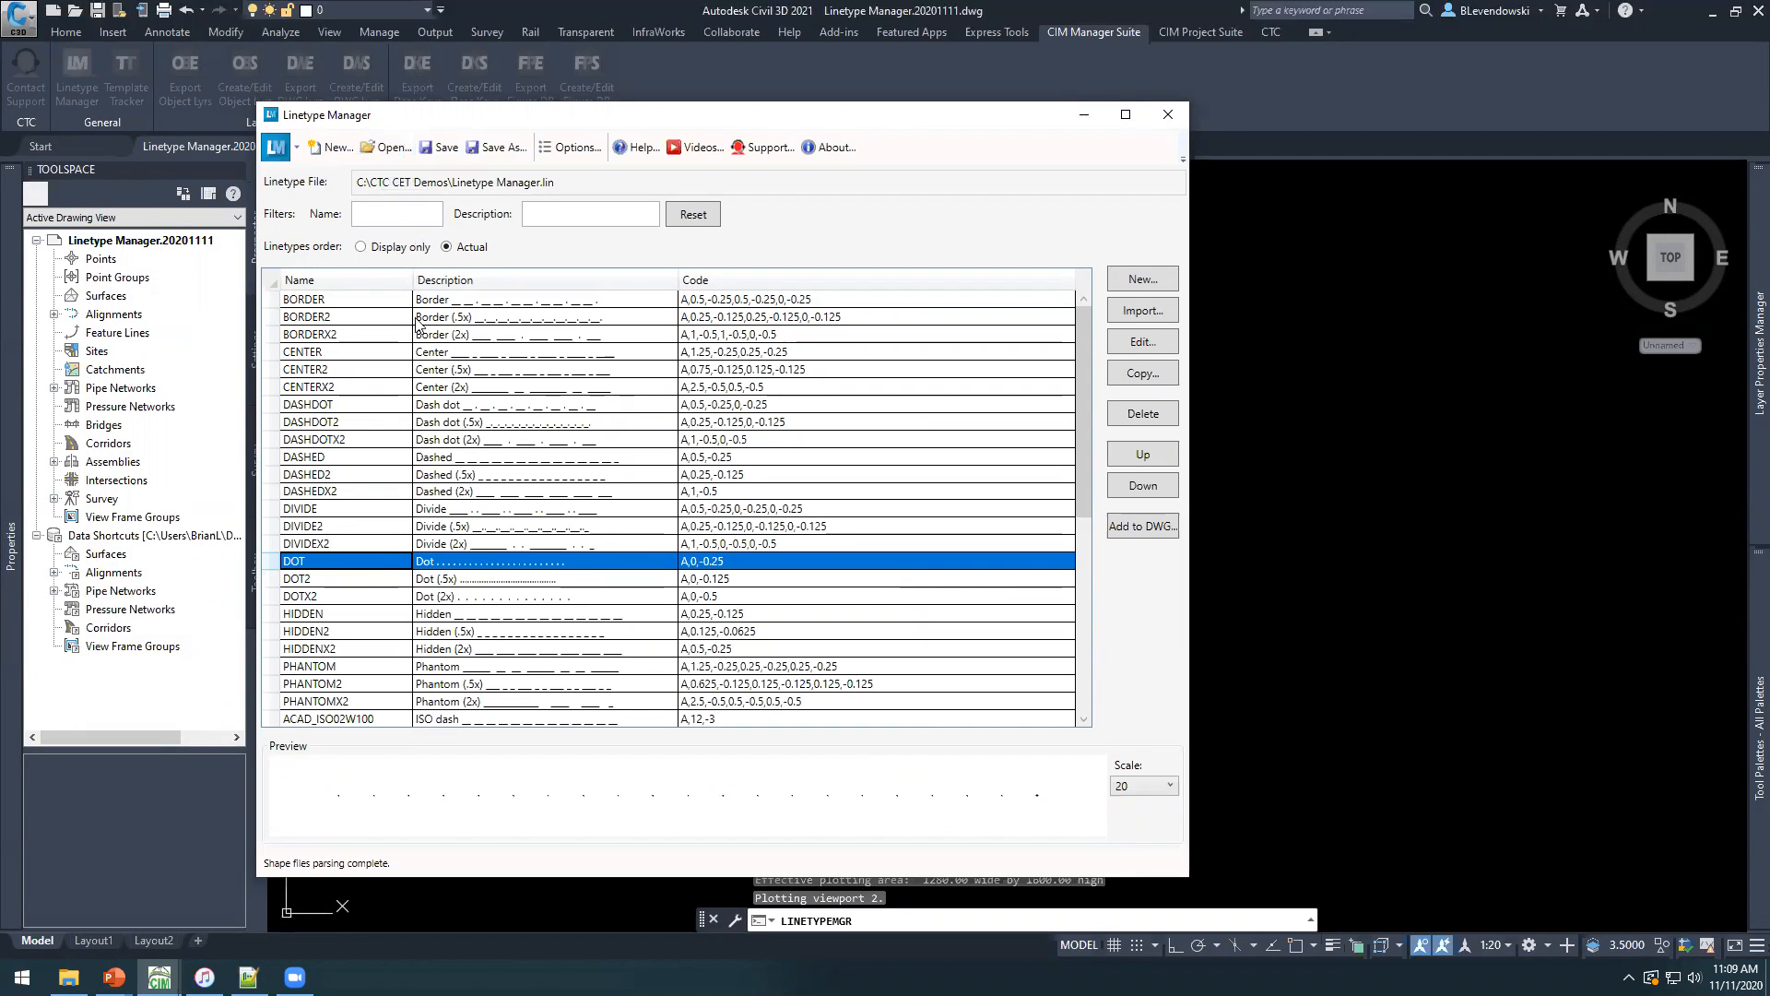
Compare the previews of the CENTER2, GAS_LINE and GAS_LINE2 linetypes, with a look back at the raw linetype file.
click(349, 369)
scroll(409, 392, down, 7)
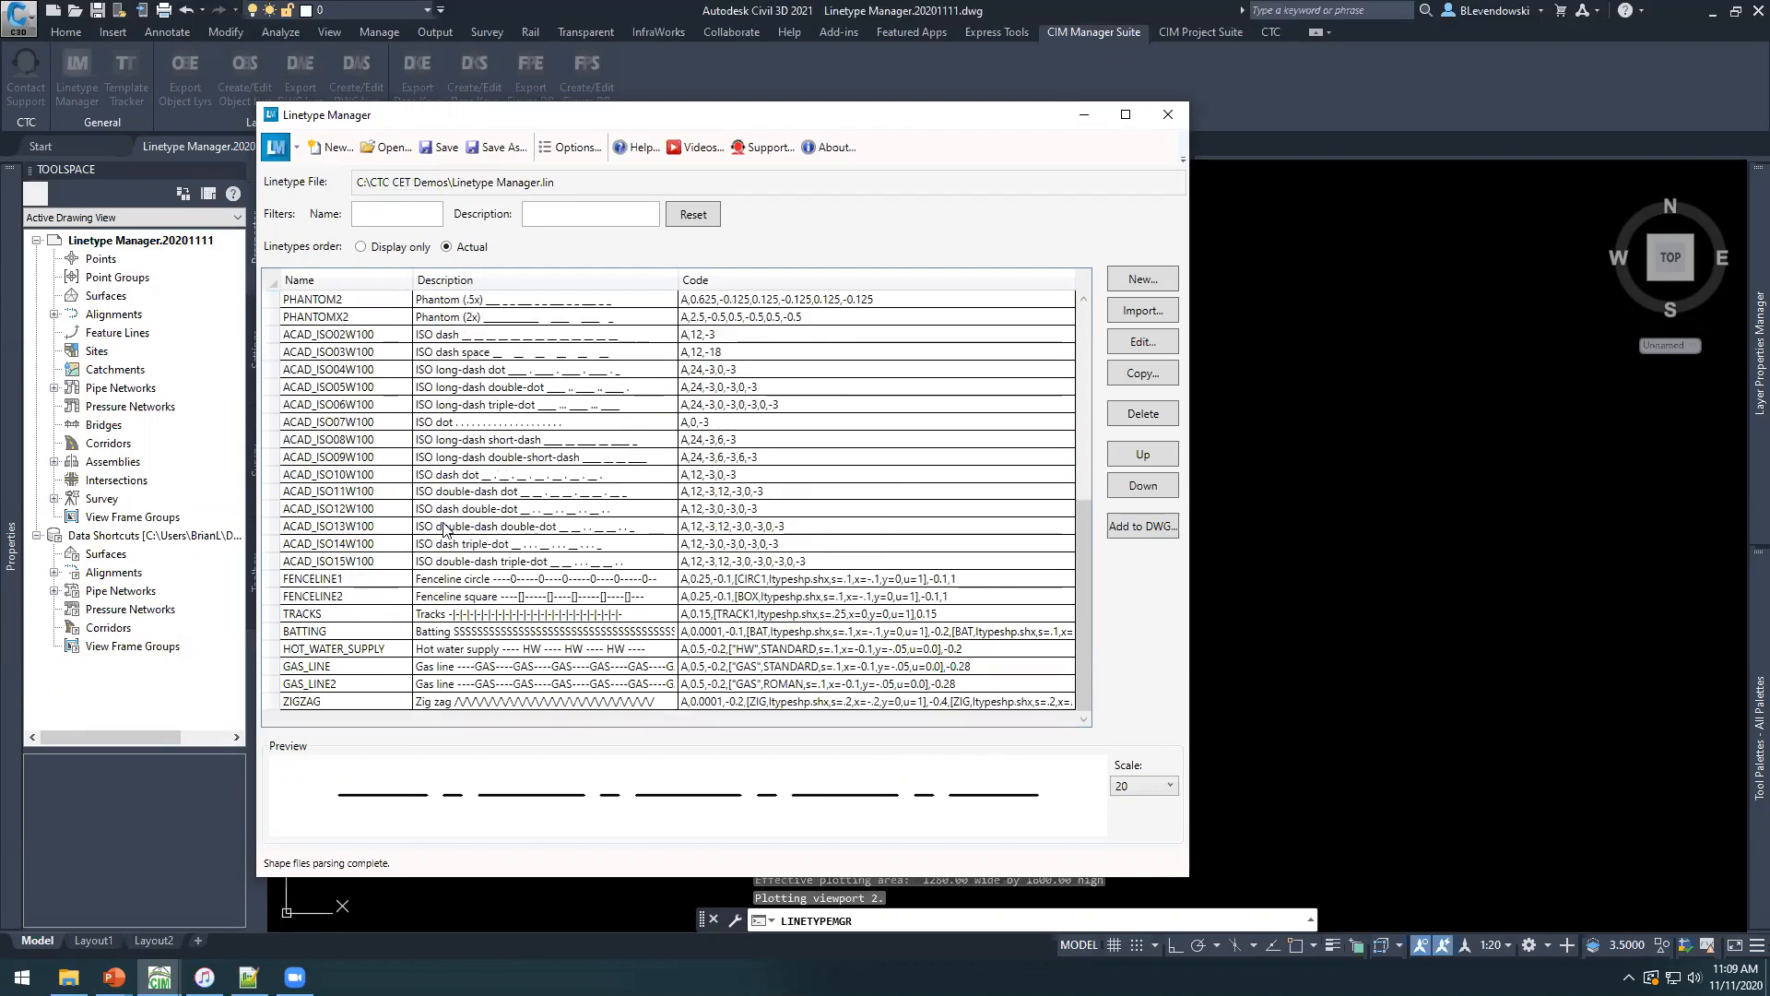
click(347, 684)
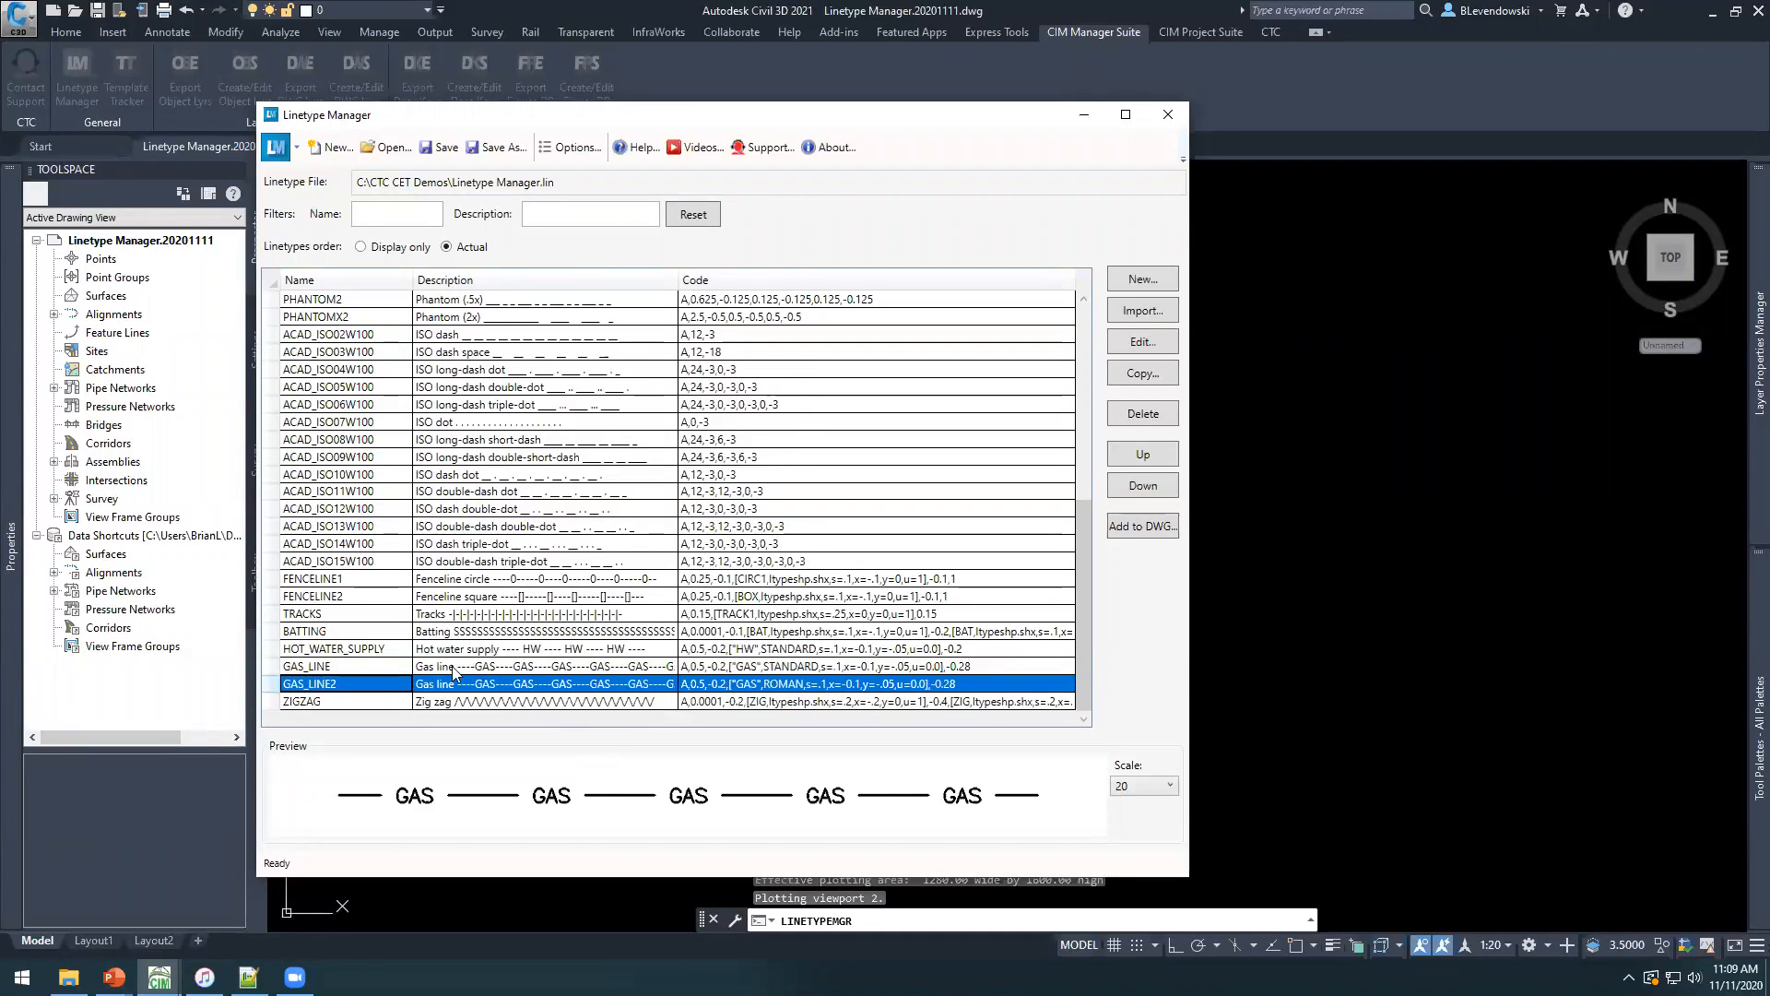
click(376, 667)
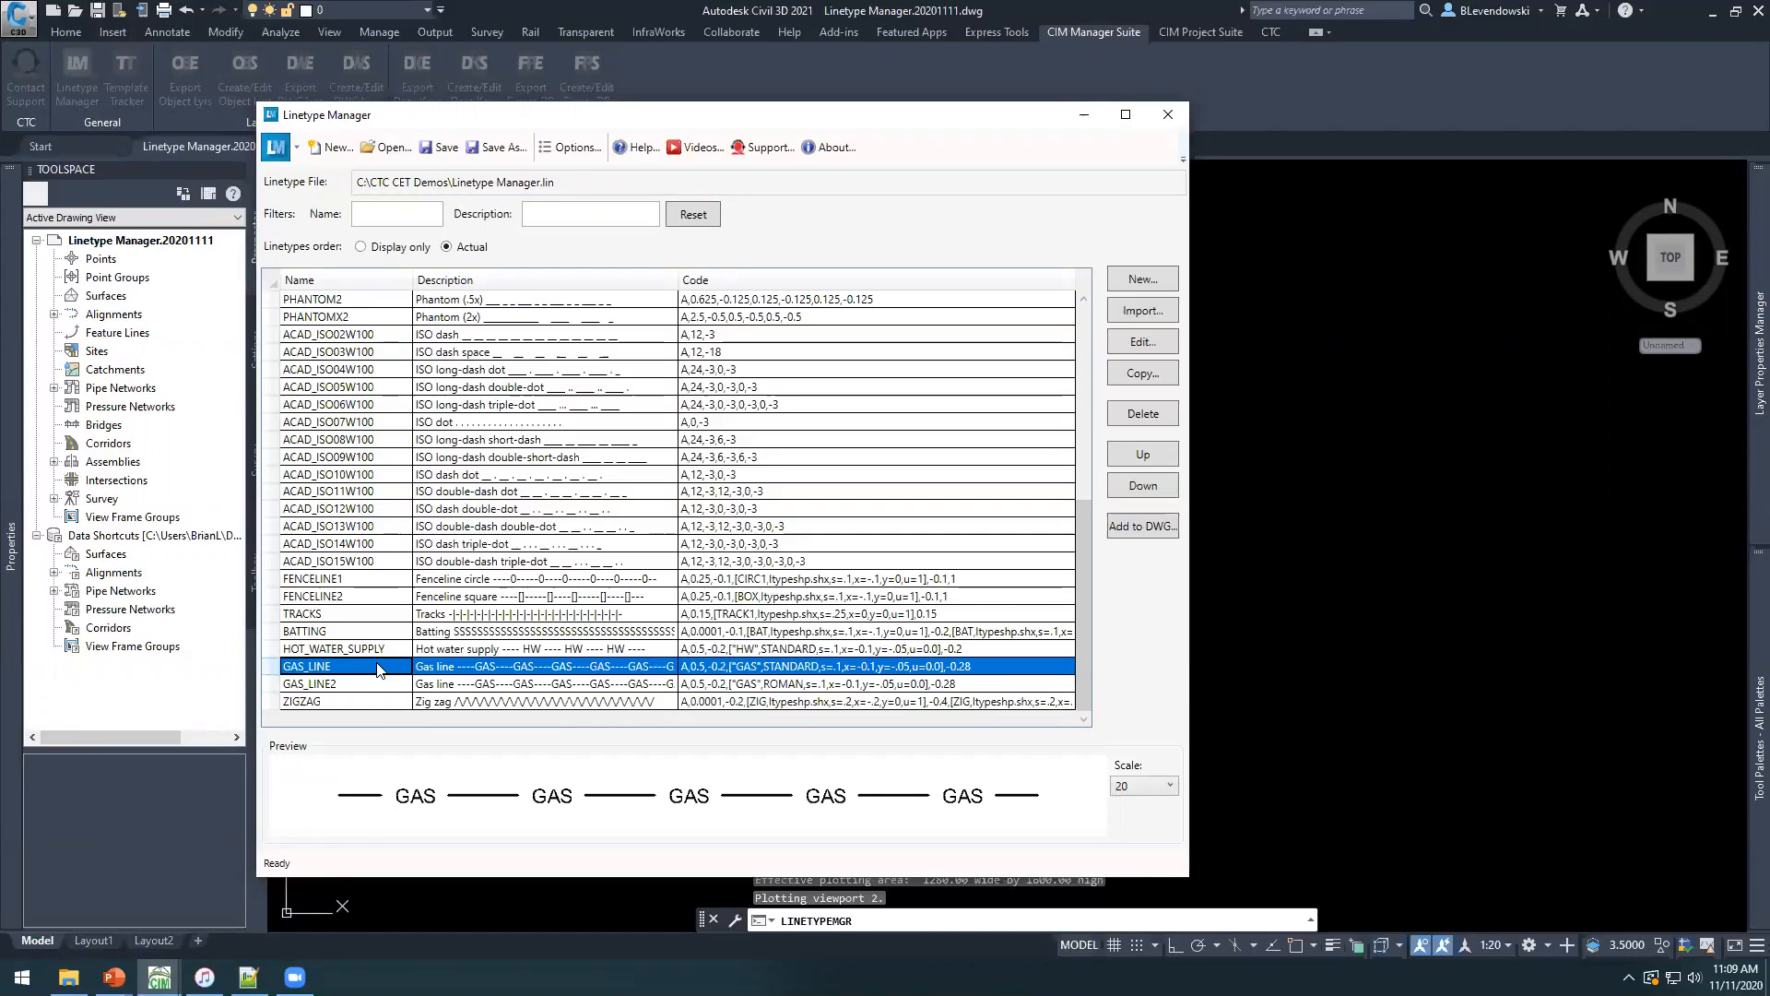
click(248, 979)
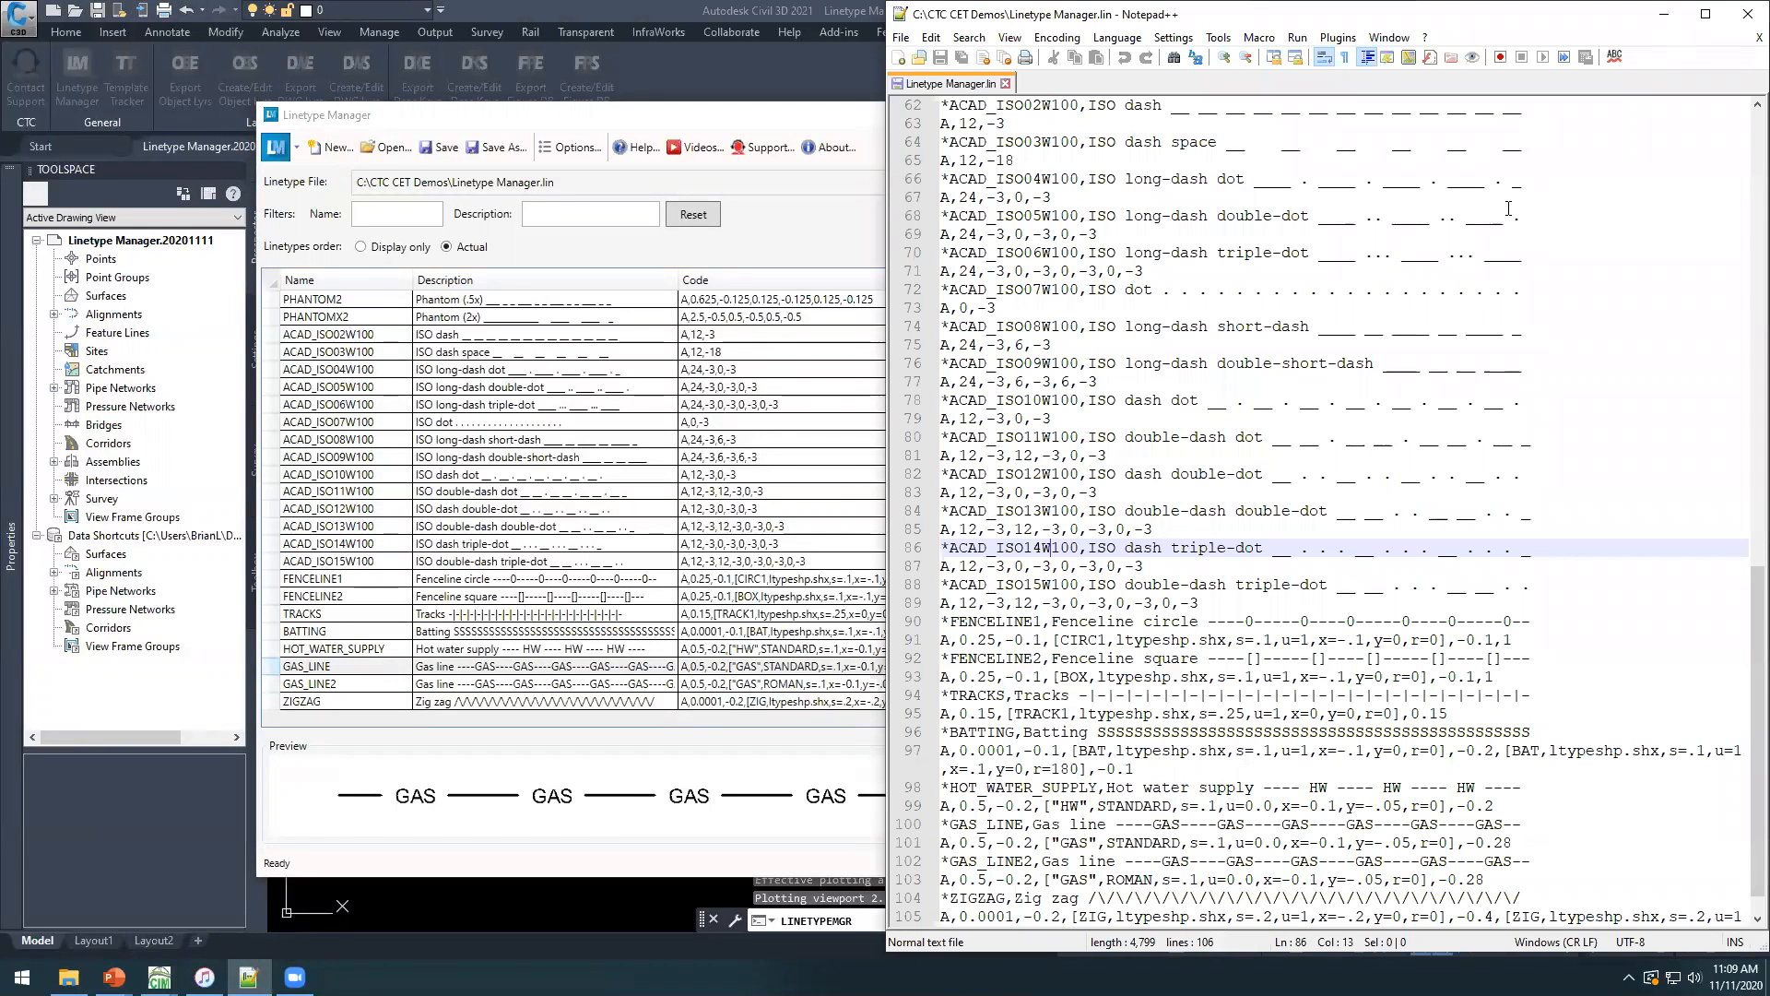
click(1666, 15)
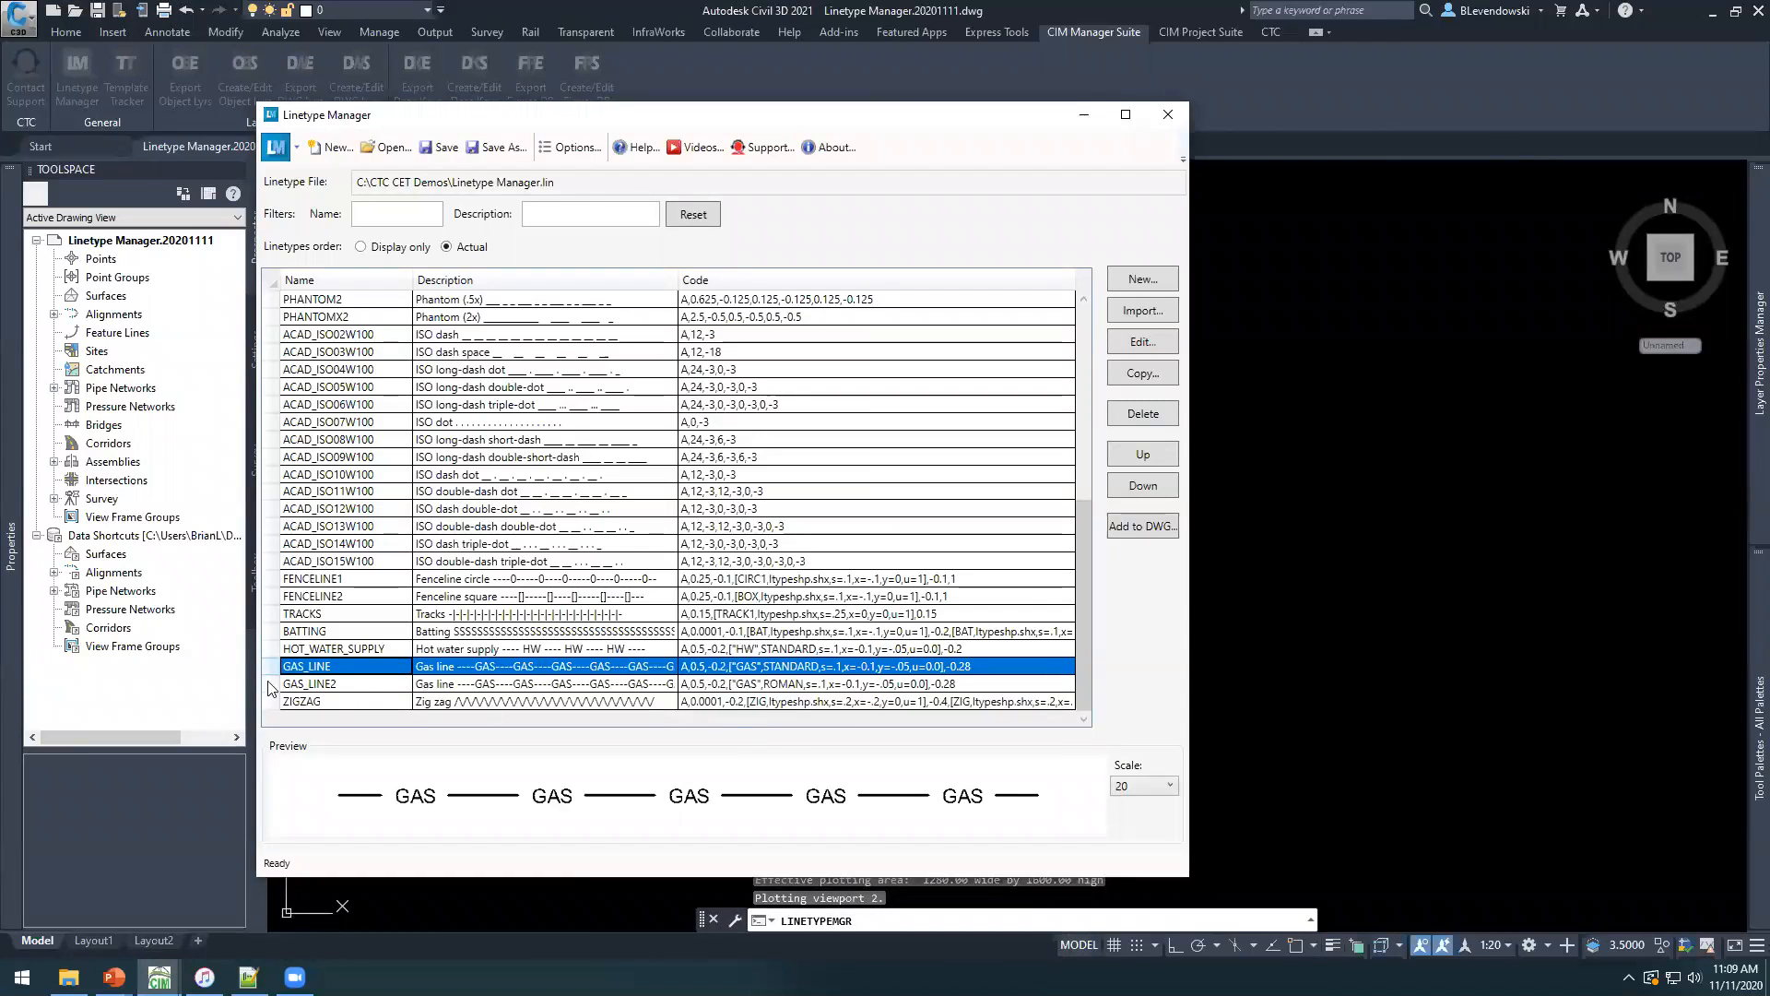
click(337, 688)
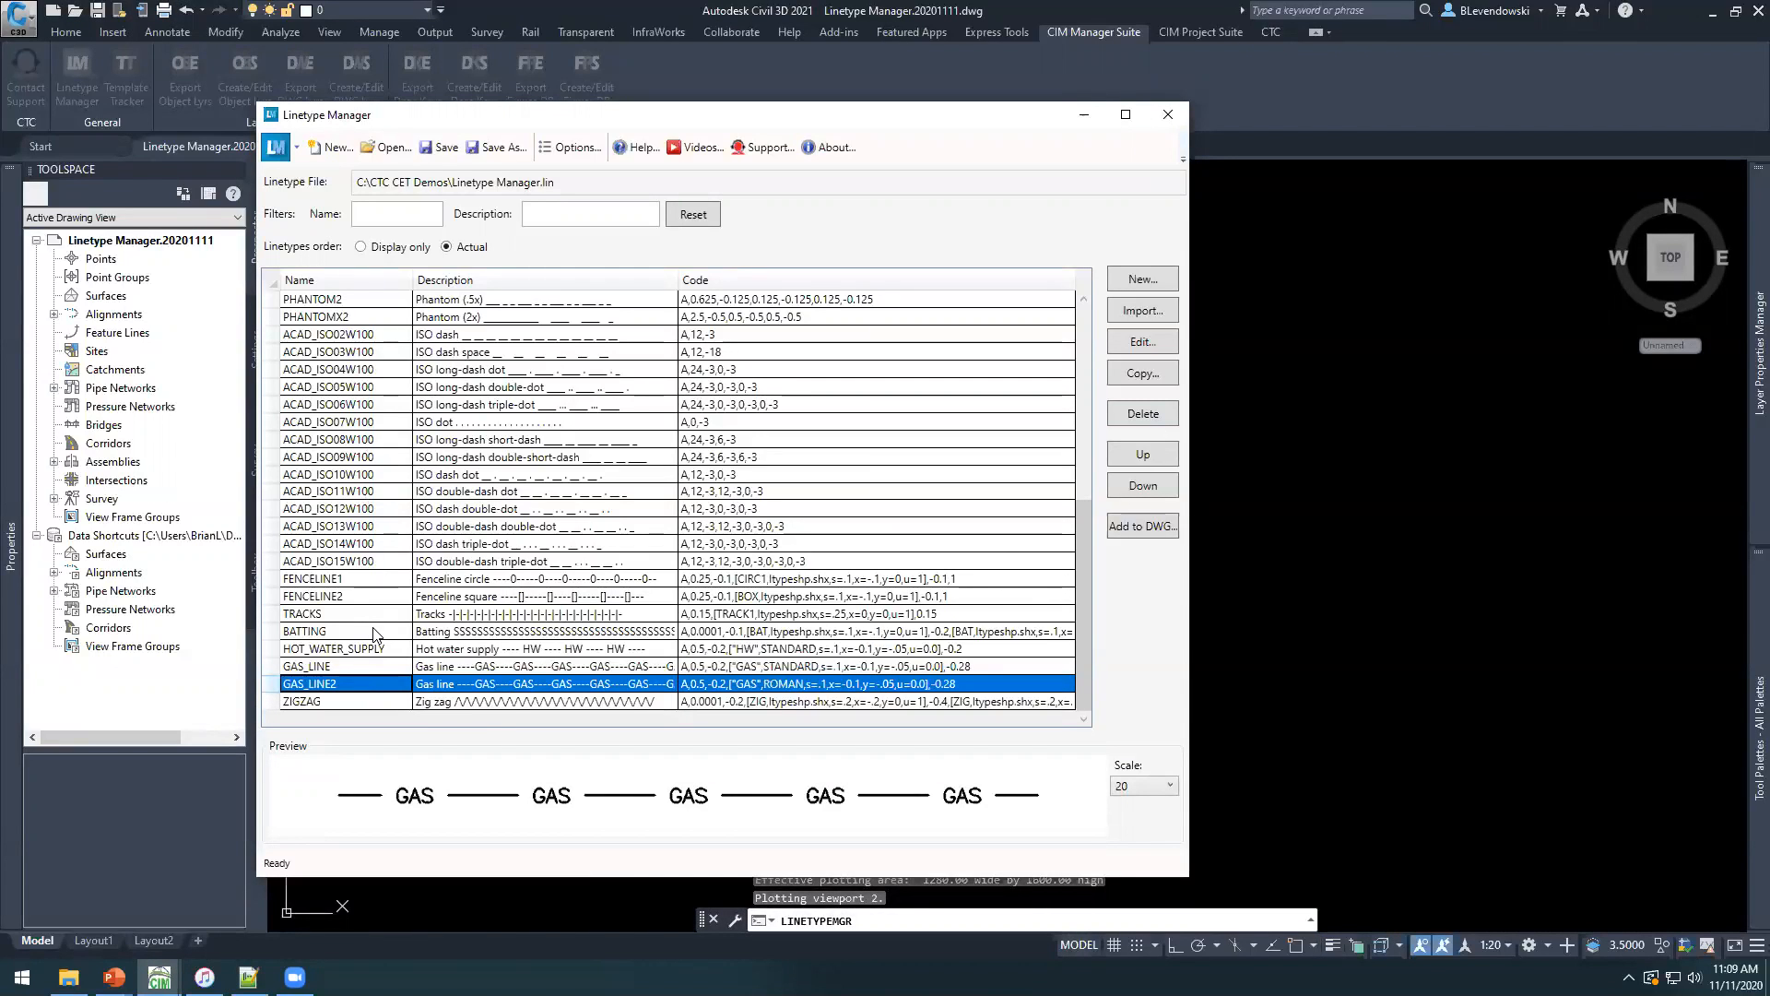
Open the GAS_LINE linetype for editing and set the editor's preview scale to 50.
click(348, 668)
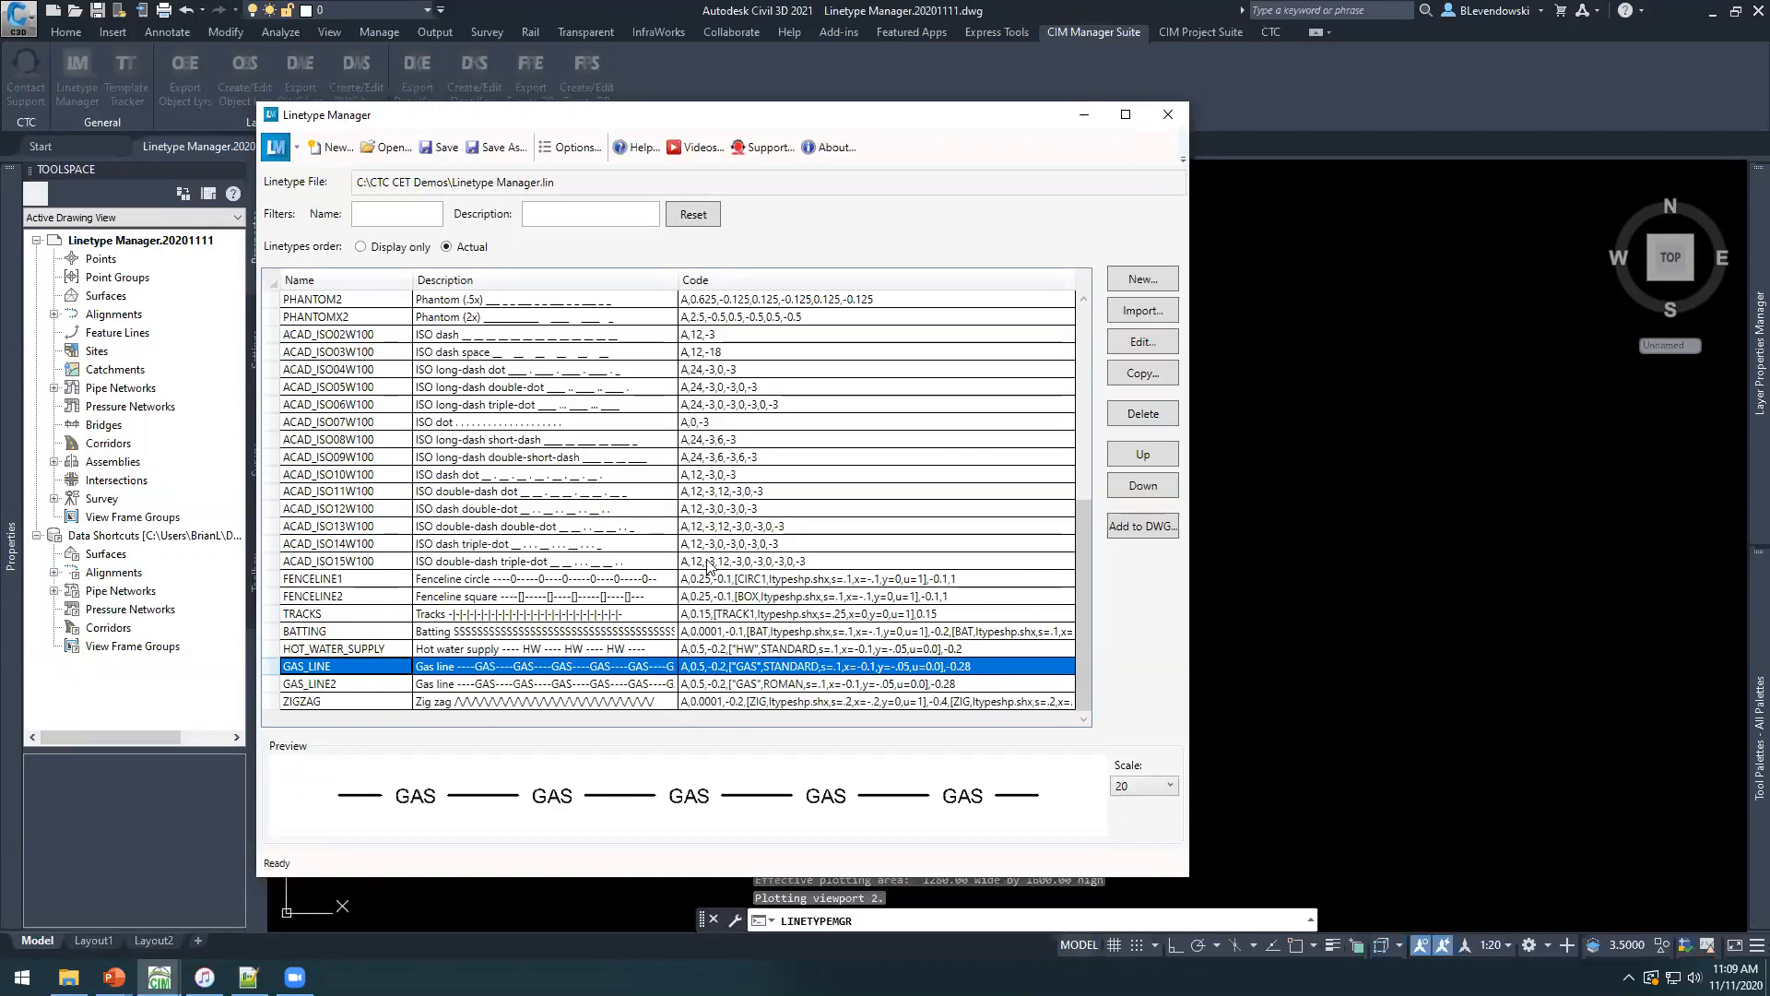
click(1141, 342)
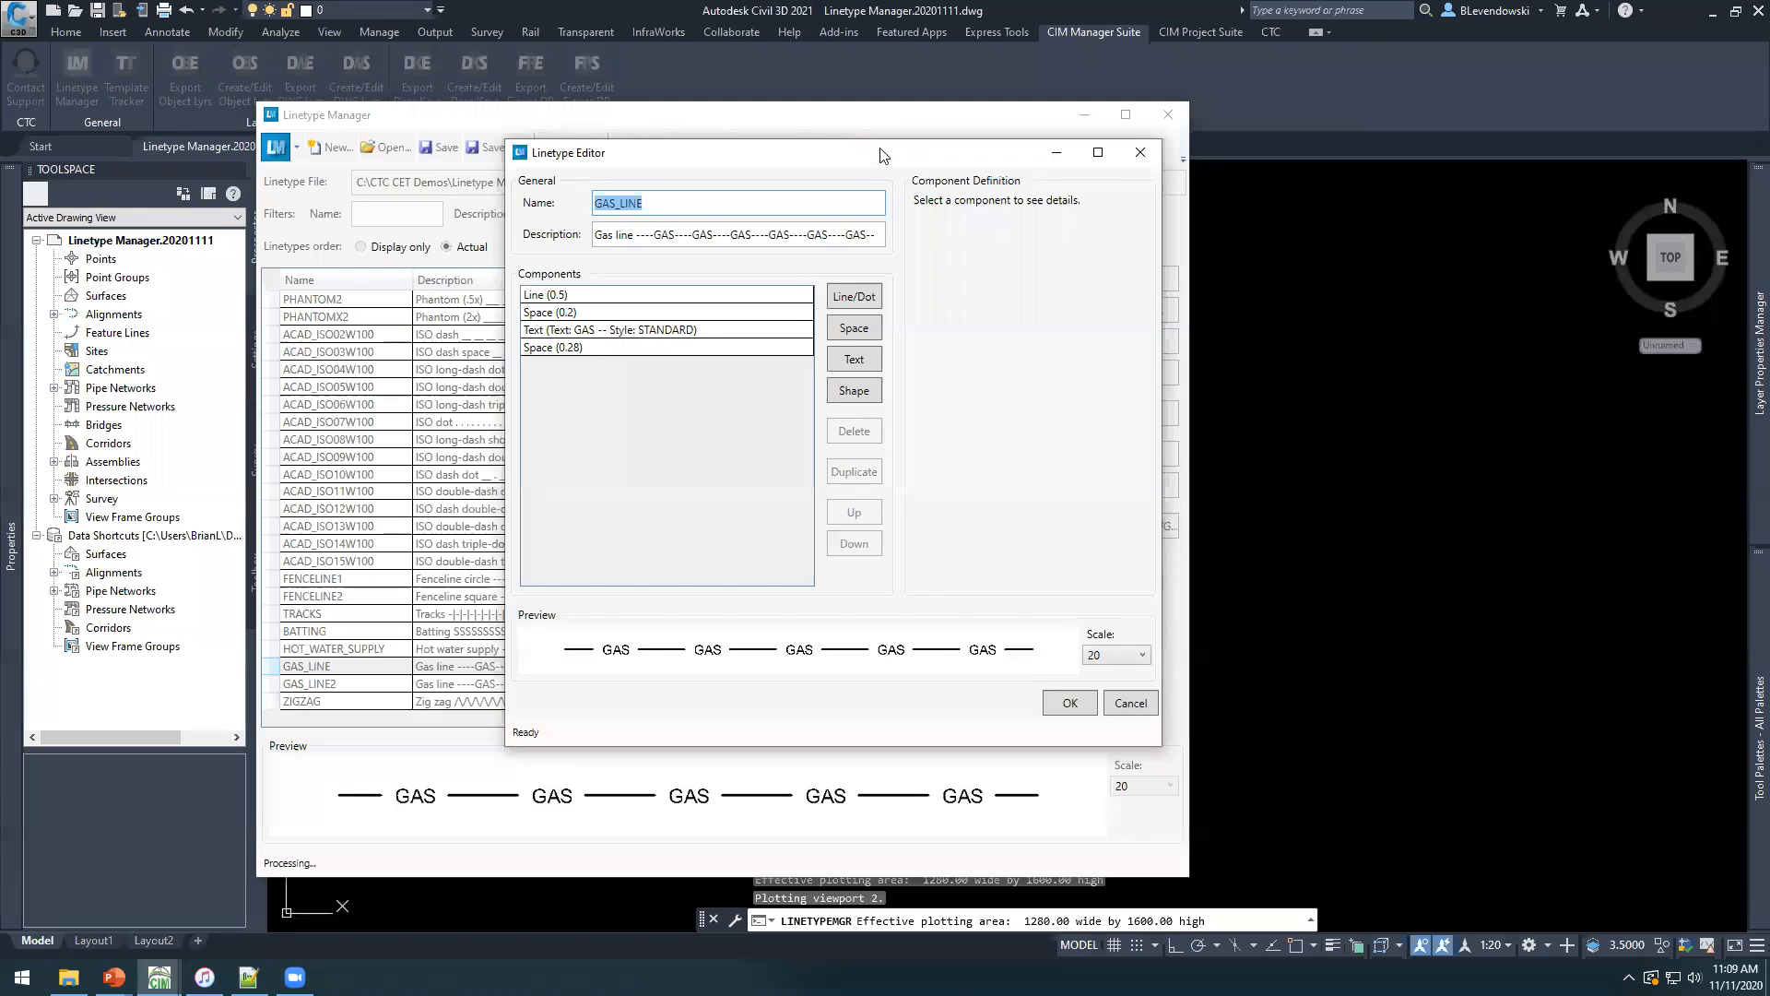
drag(873, 164, 884, 156)
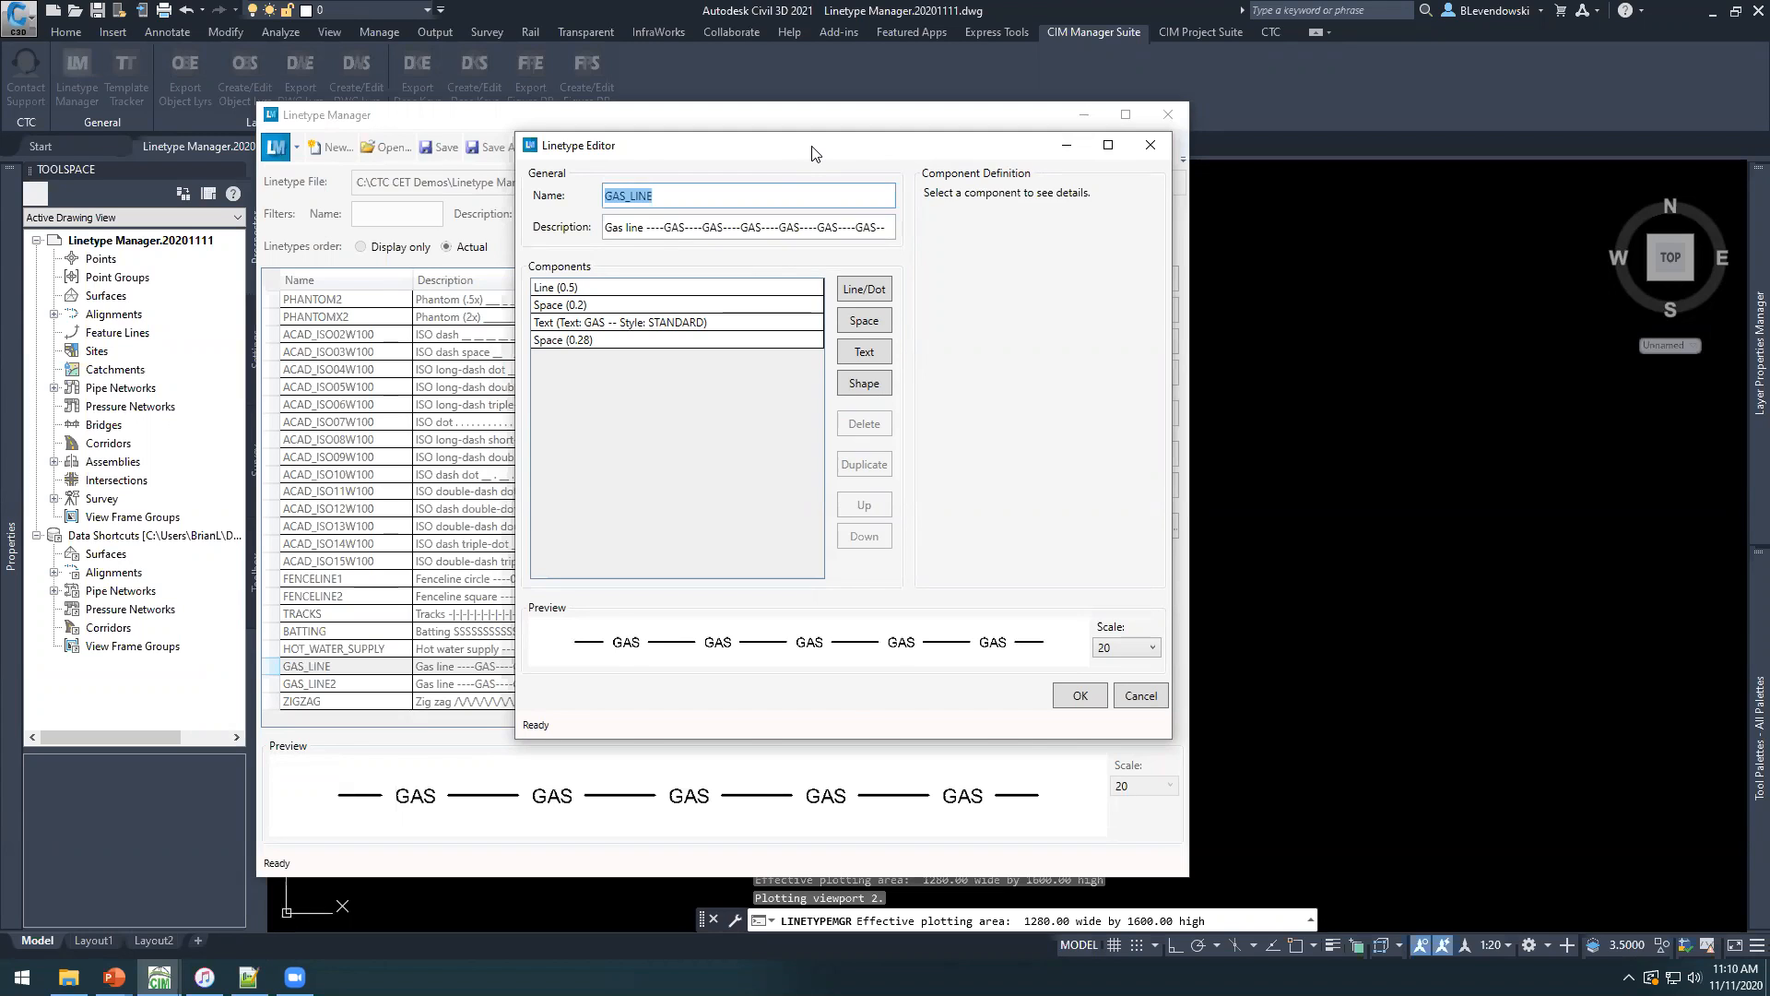
drag(811, 152, 761, 191)
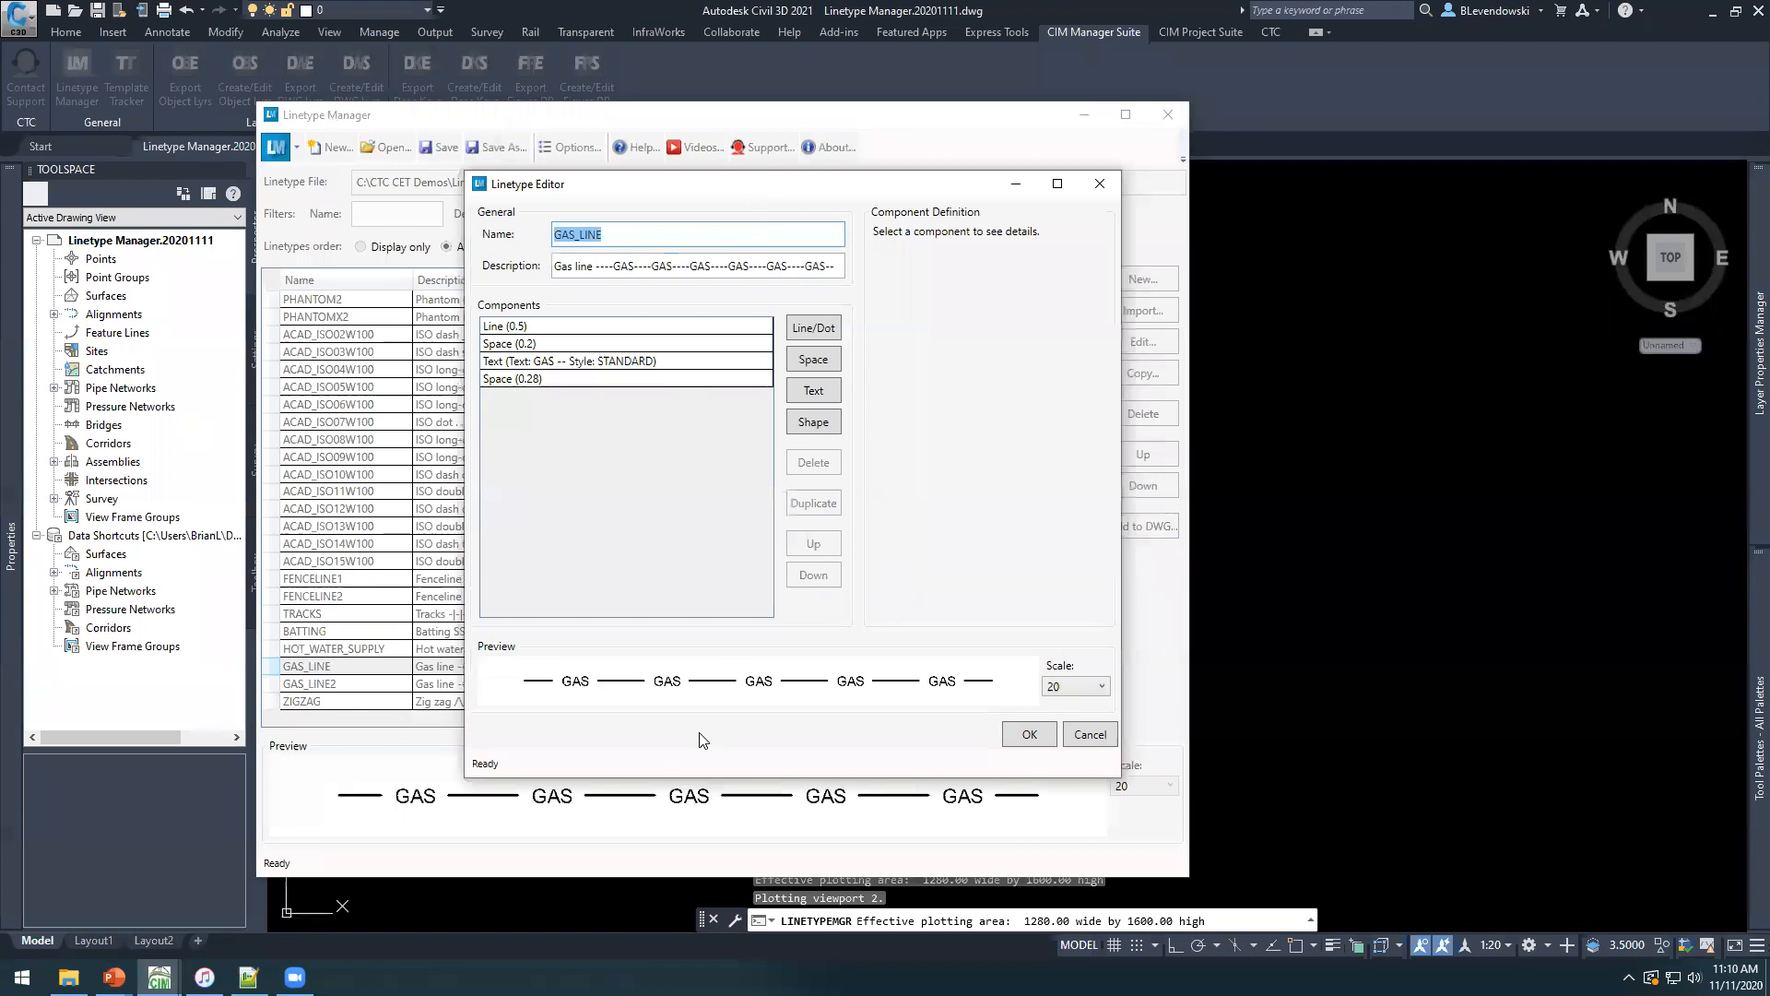
click(1071, 689)
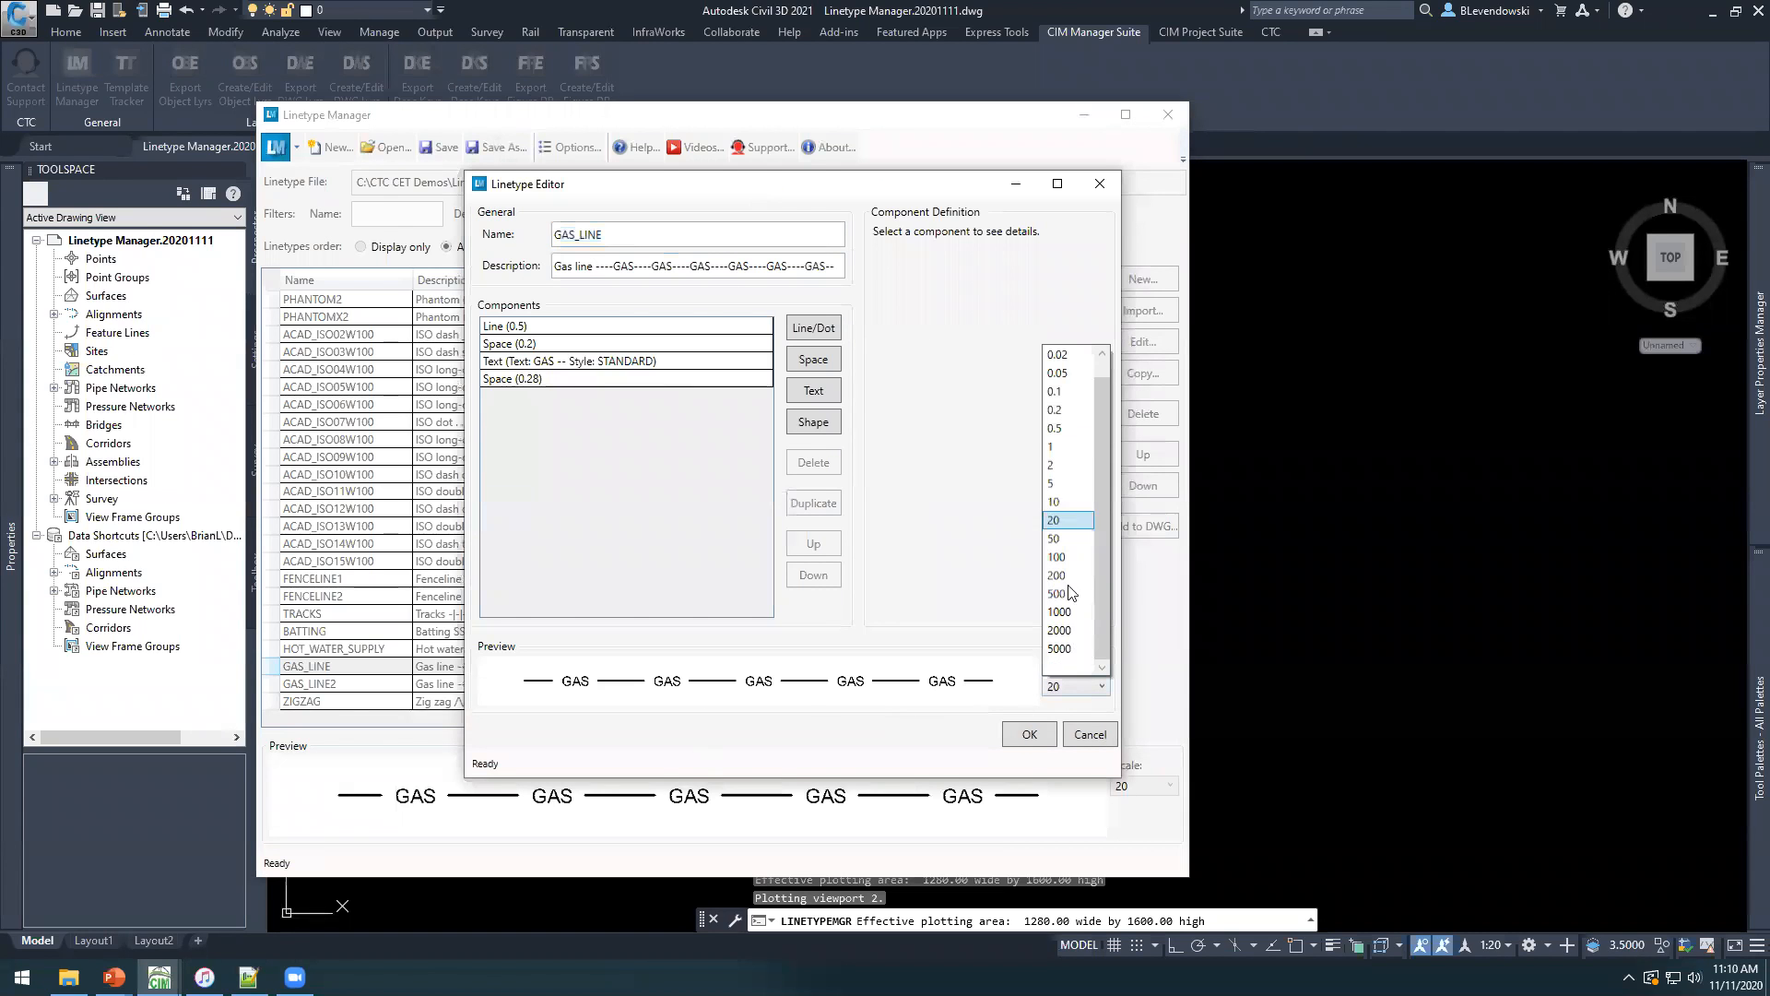
click(1057, 539)
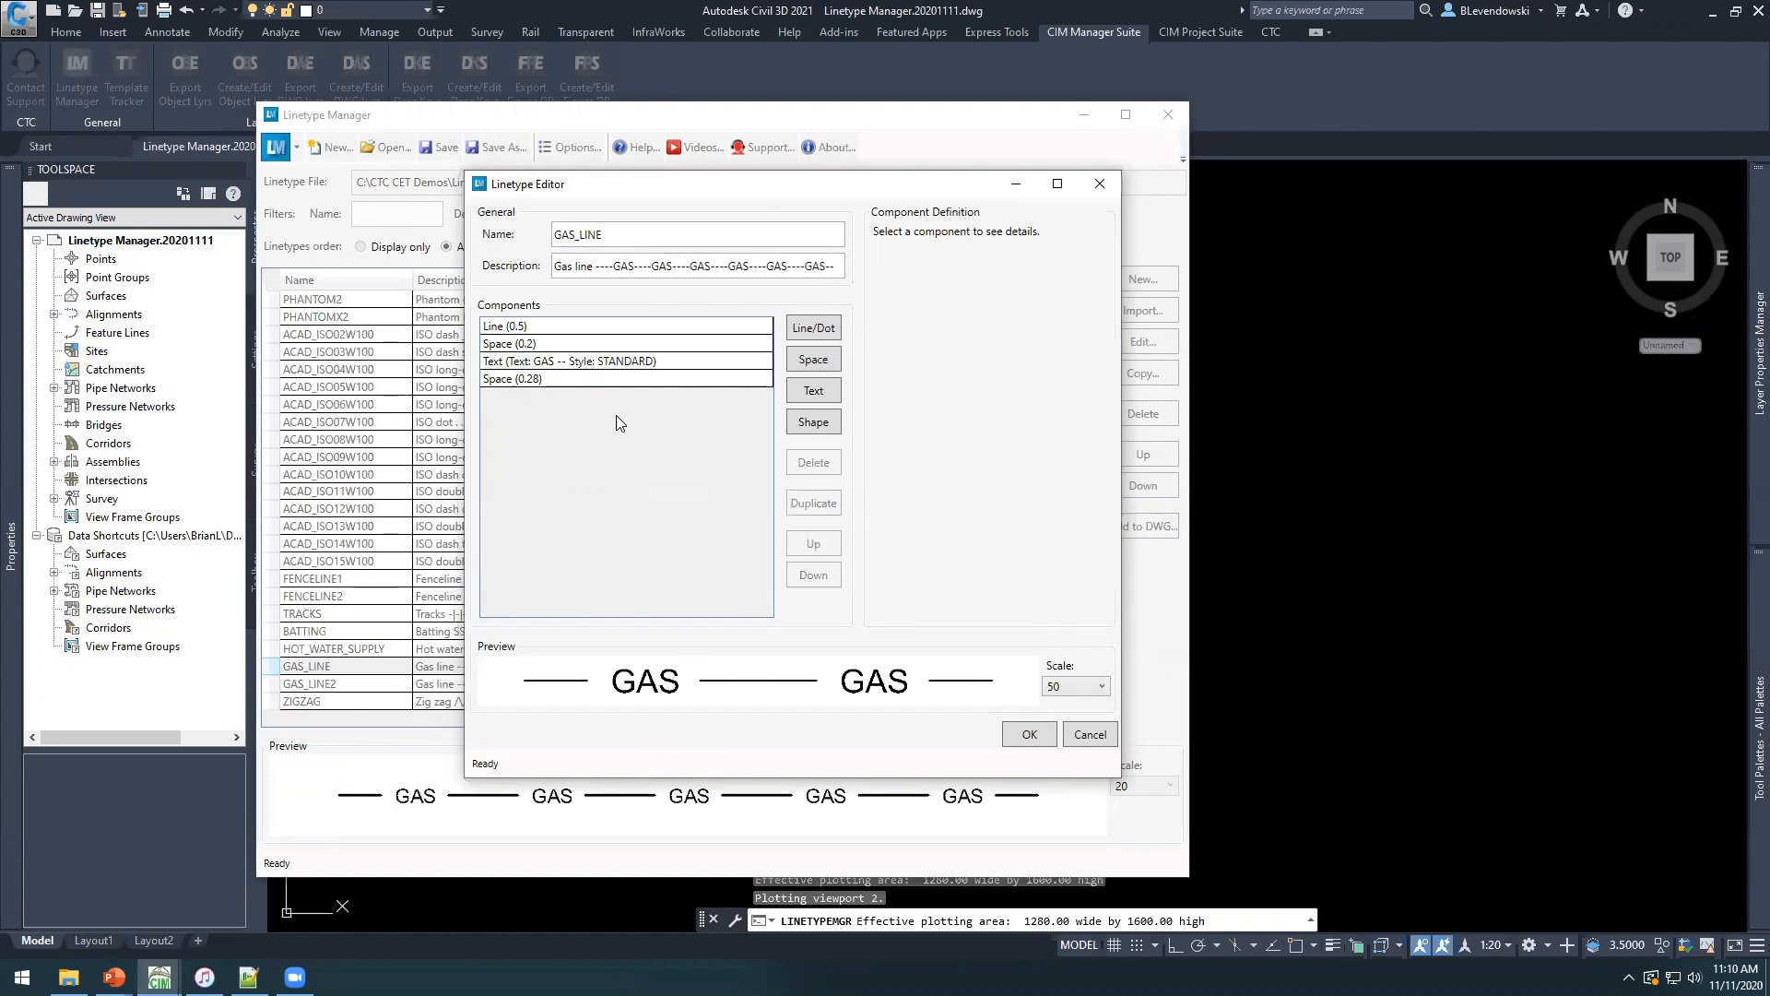
Set the distance of the space component before the GAS text to 0.15.
click(541, 345)
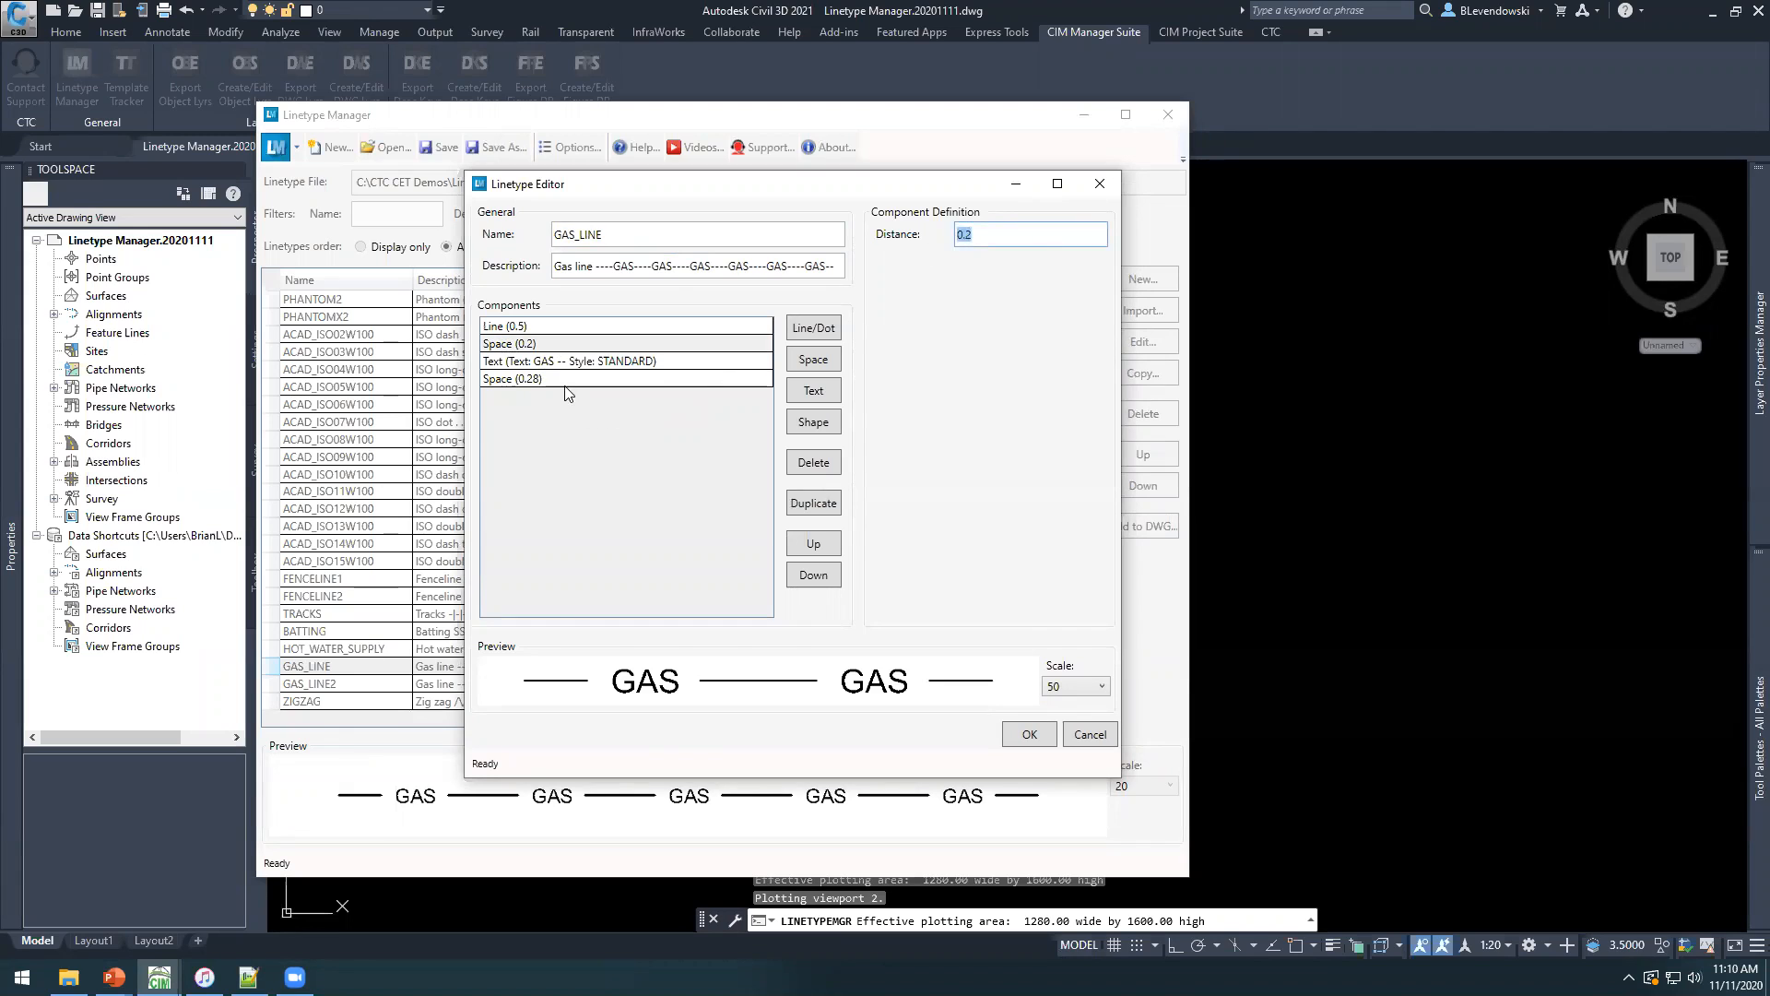
click(597, 367)
click(629, 344)
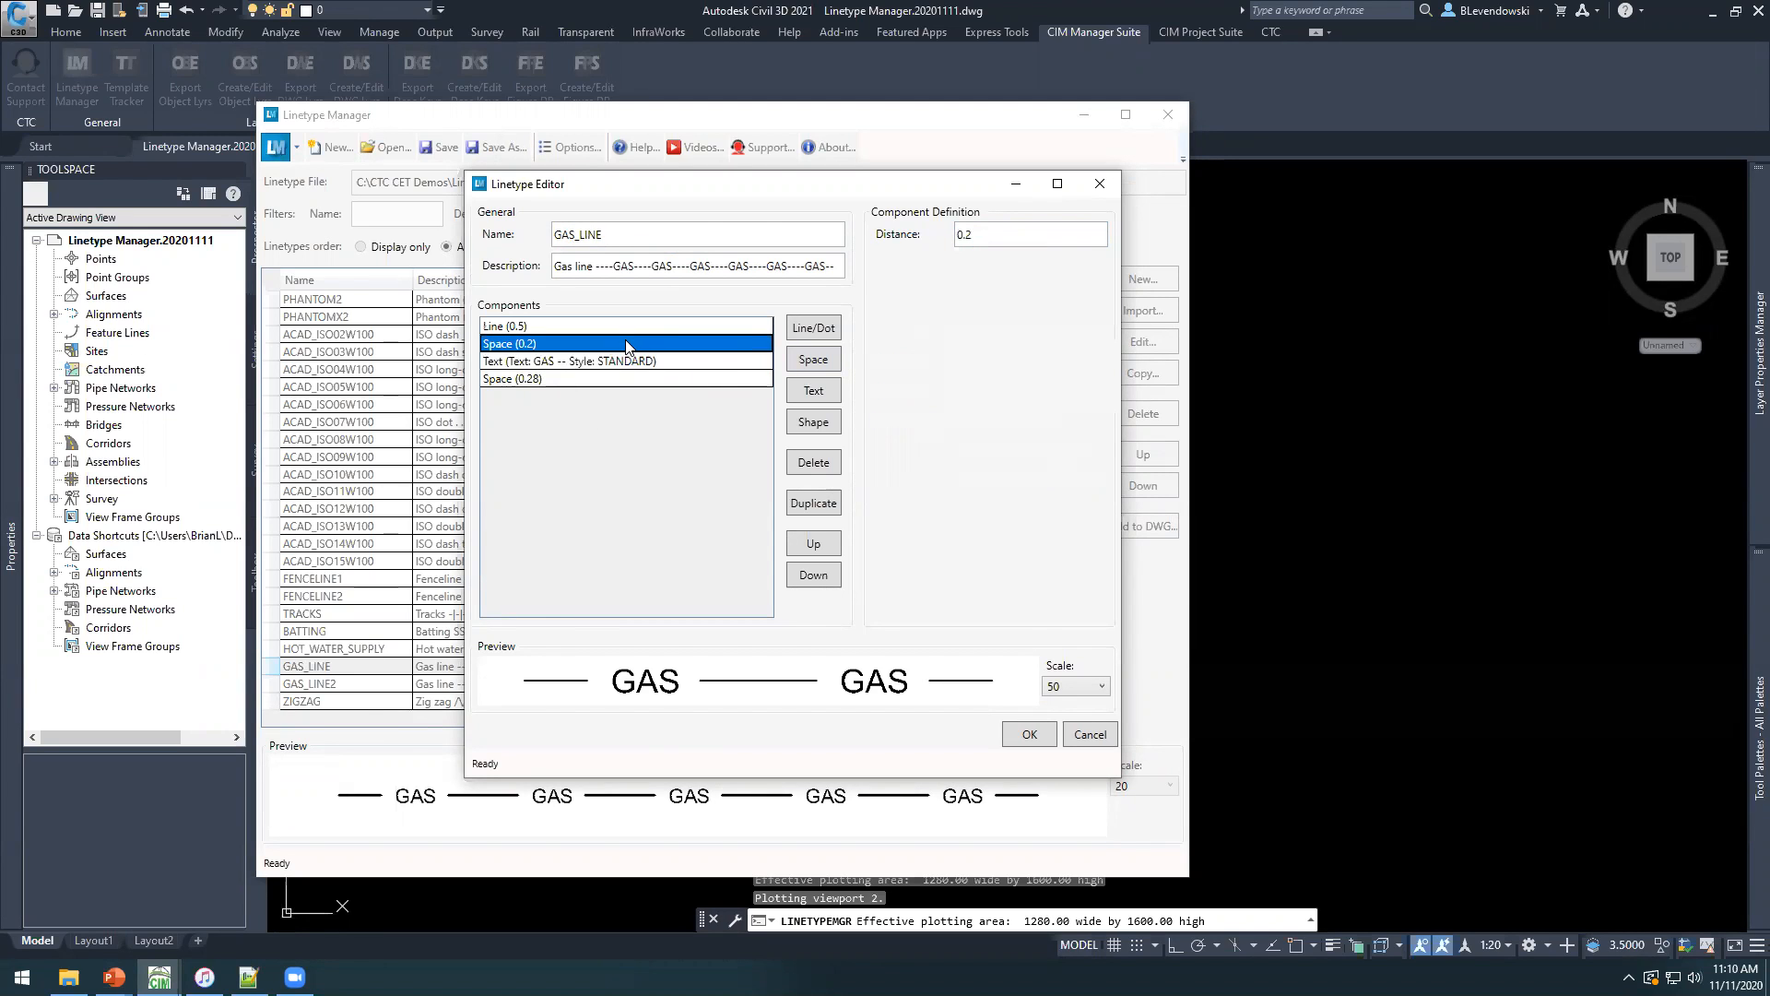
click(1007, 229)
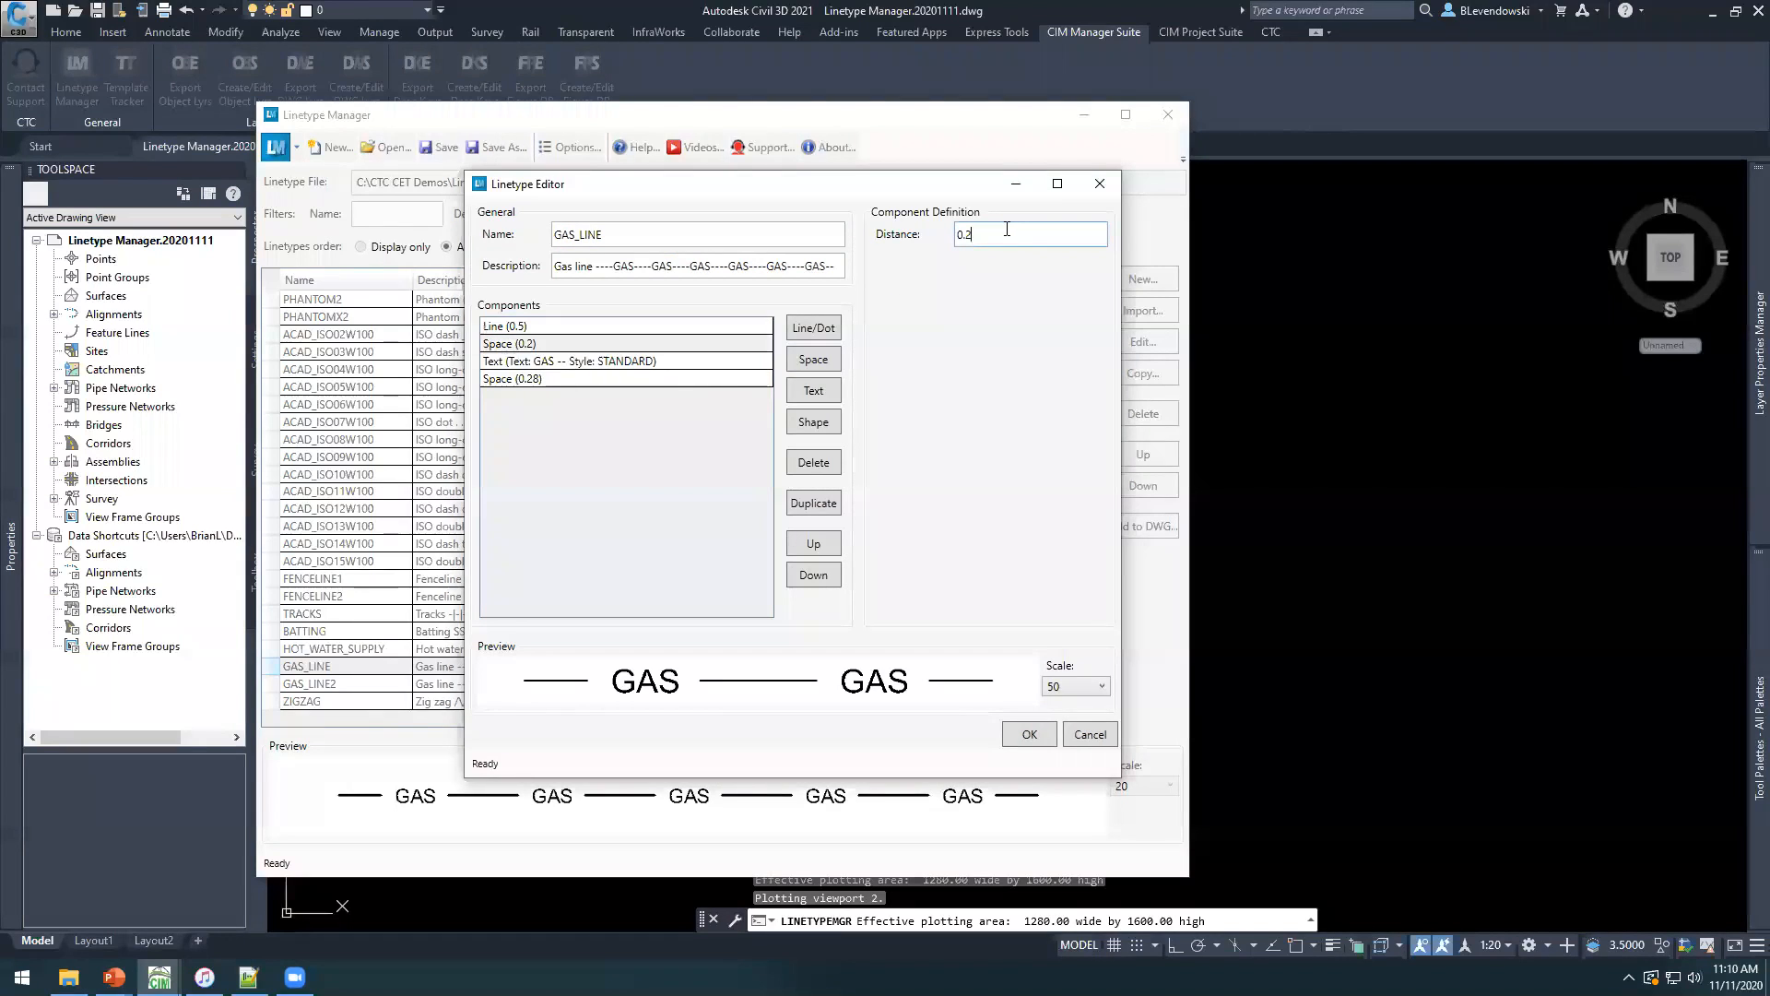
key(Tab)
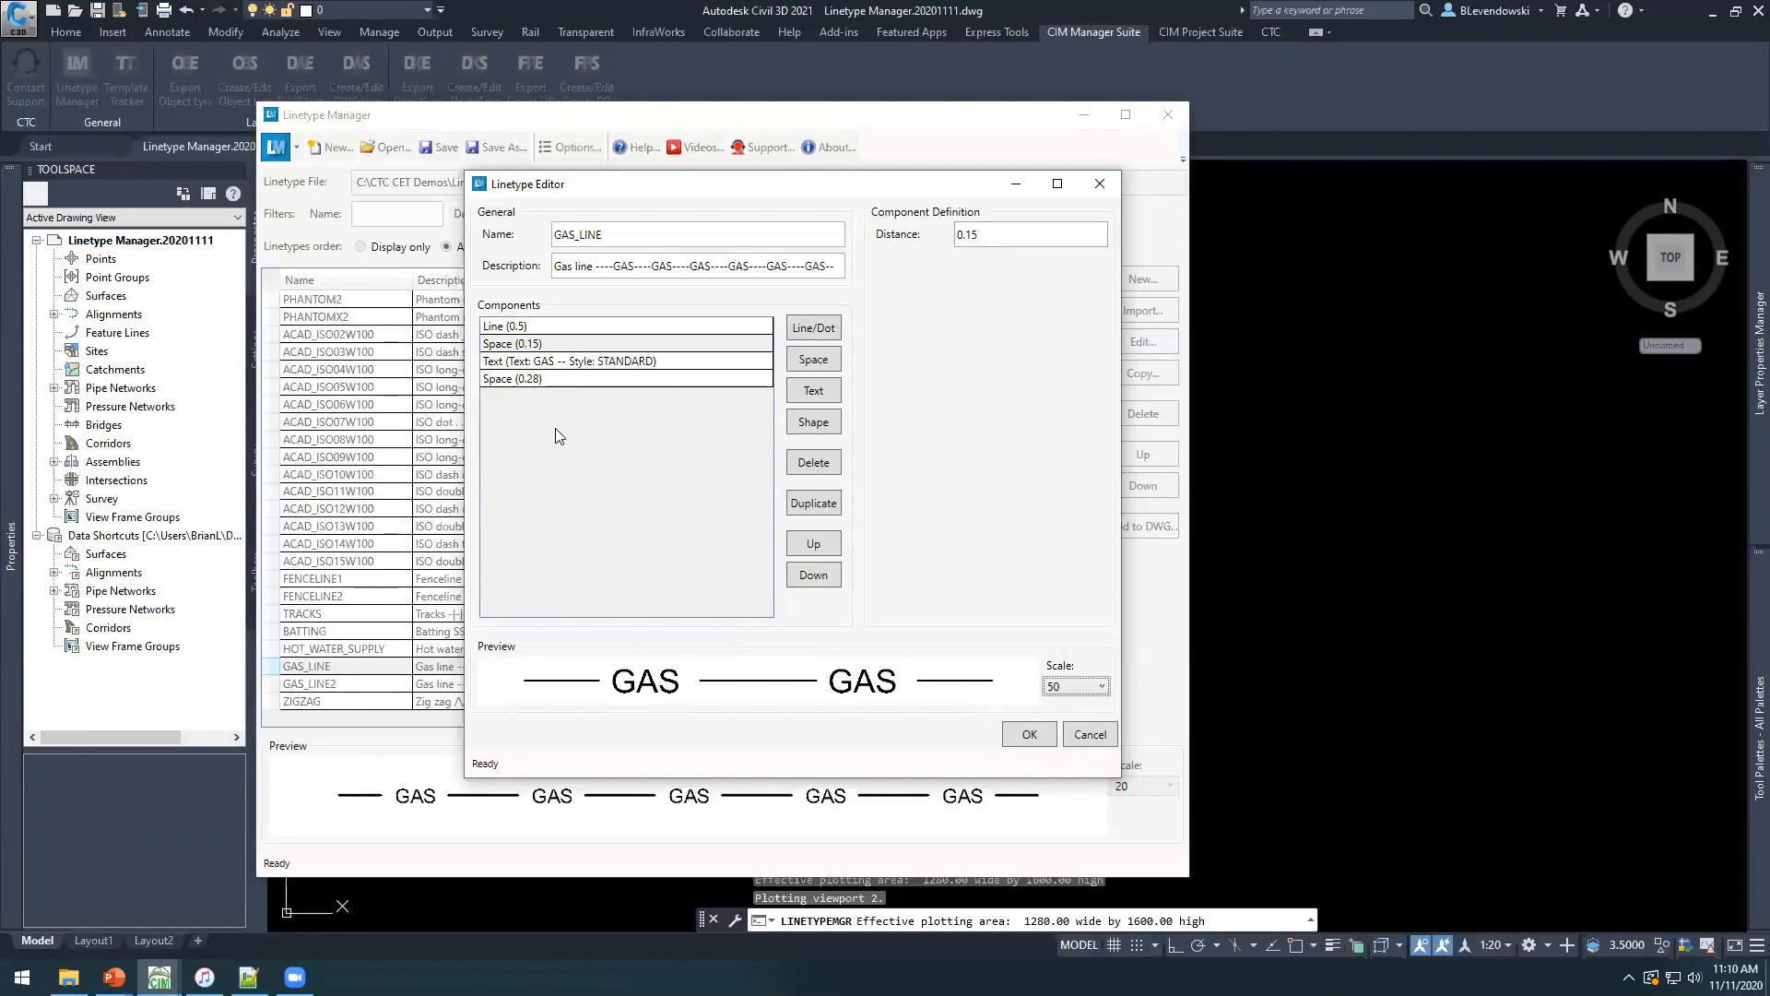
Set the distance of the space component after the GAS text to 0.23 and accept the linetype edits.
click(544, 380)
click(1005, 234)
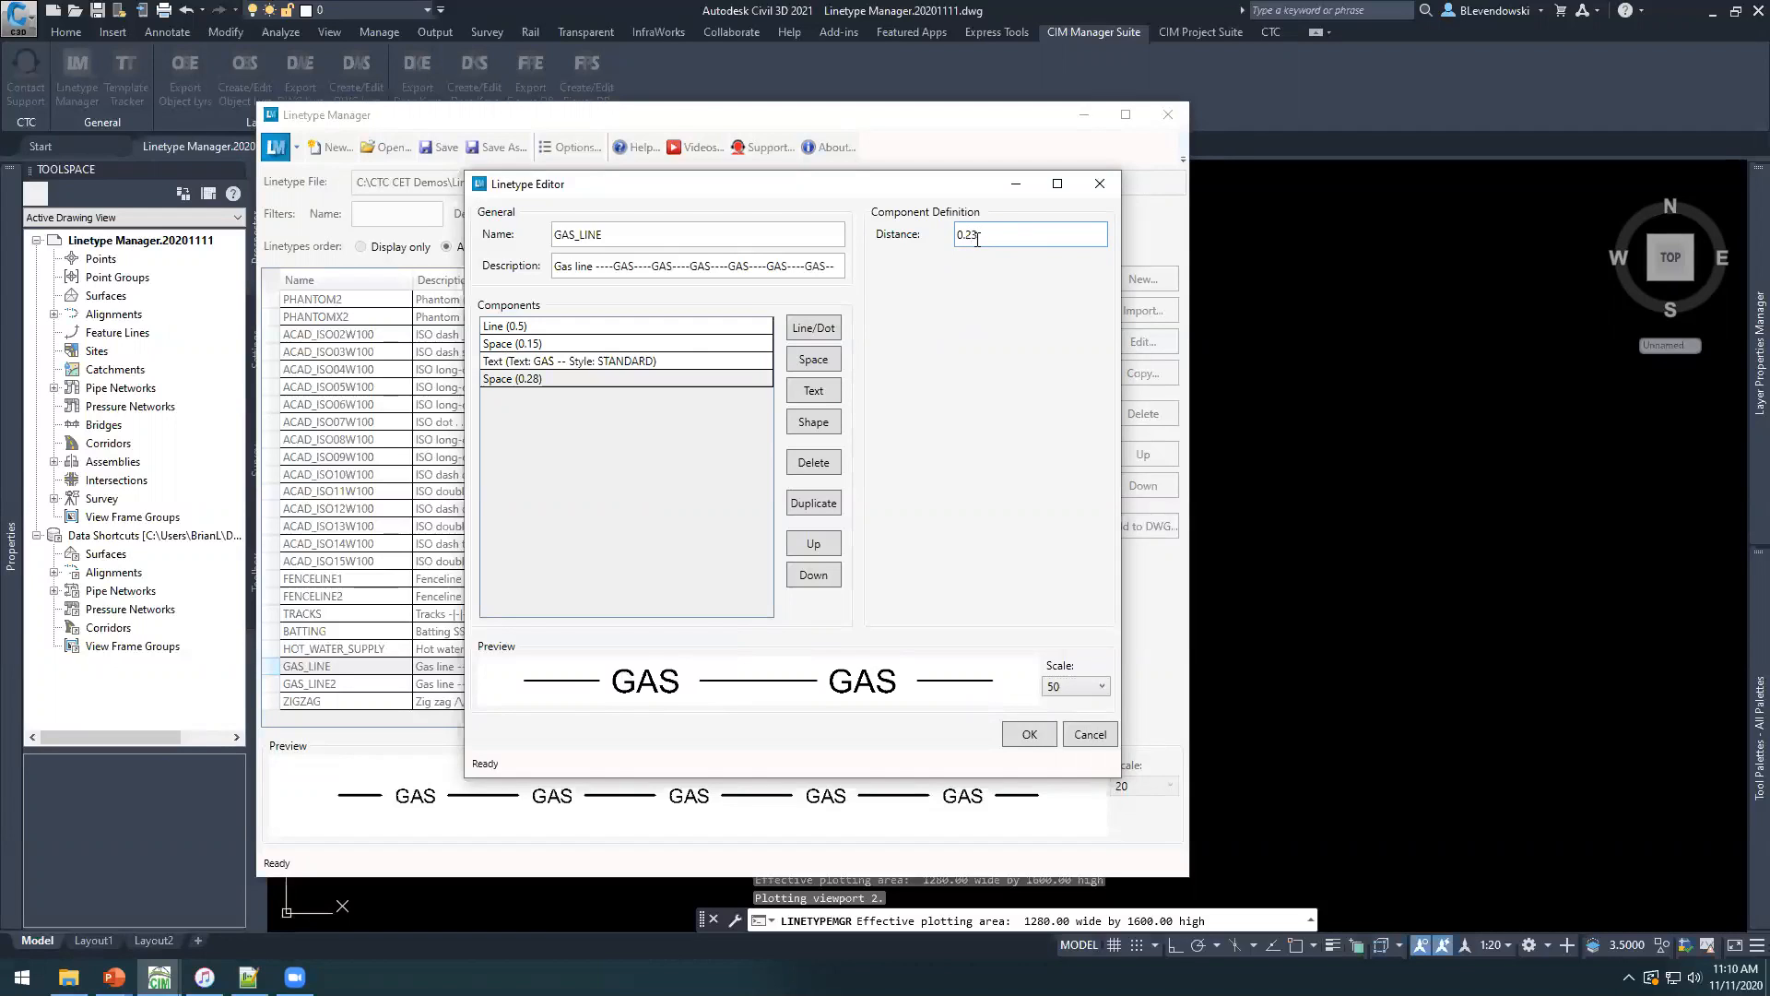
key(Tab)
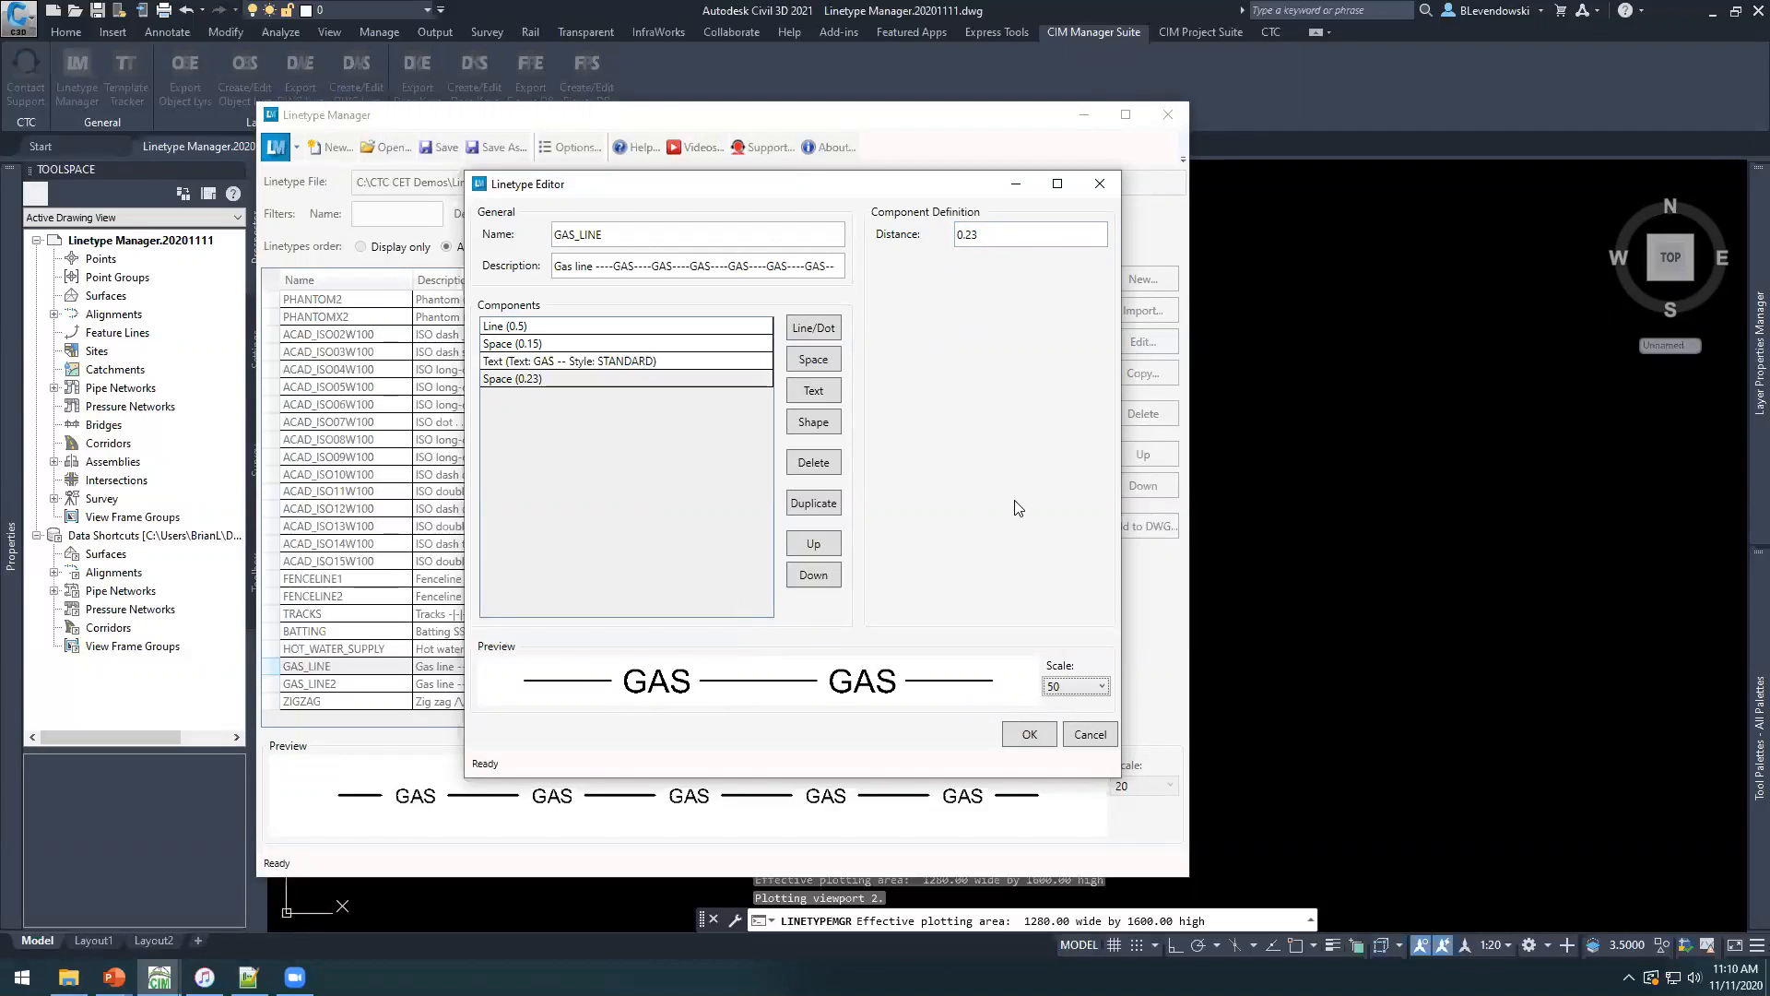
click(1020, 738)
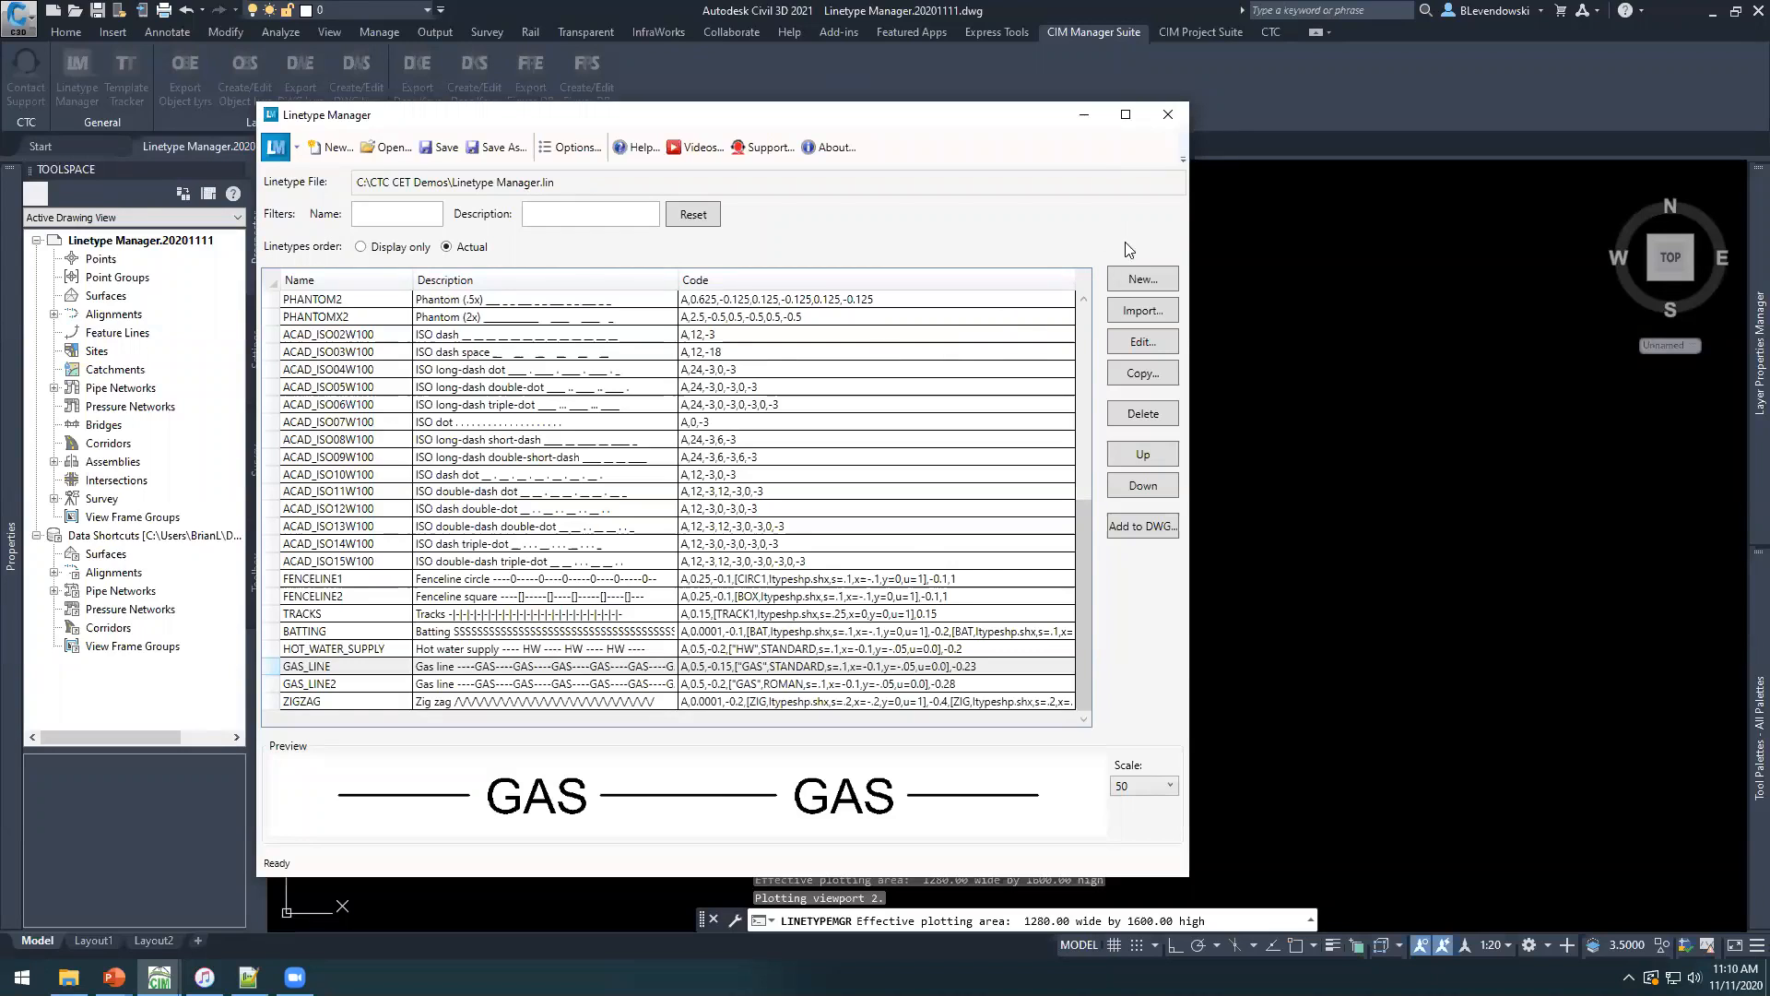
Create a new linetype named SEWER with the description Sanitary Sewer.
click(1136, 280)
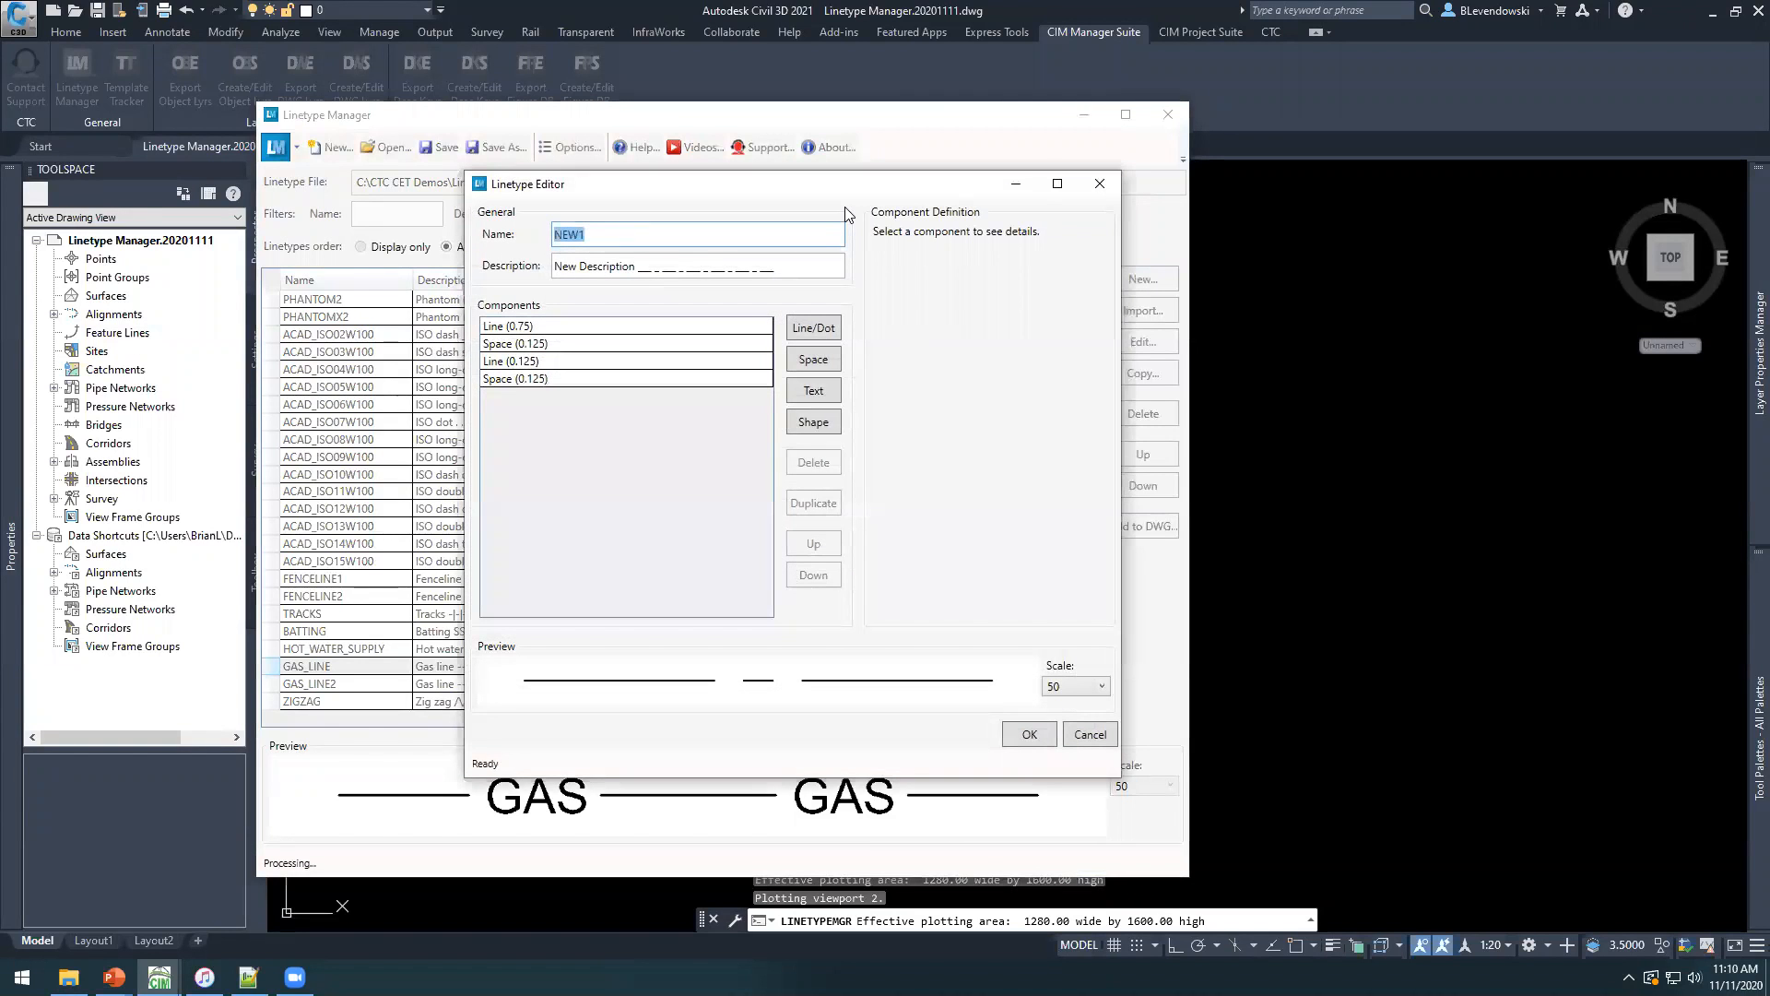
text(Sewer)
key(Tab)
key(ctrl+a)
text(S)
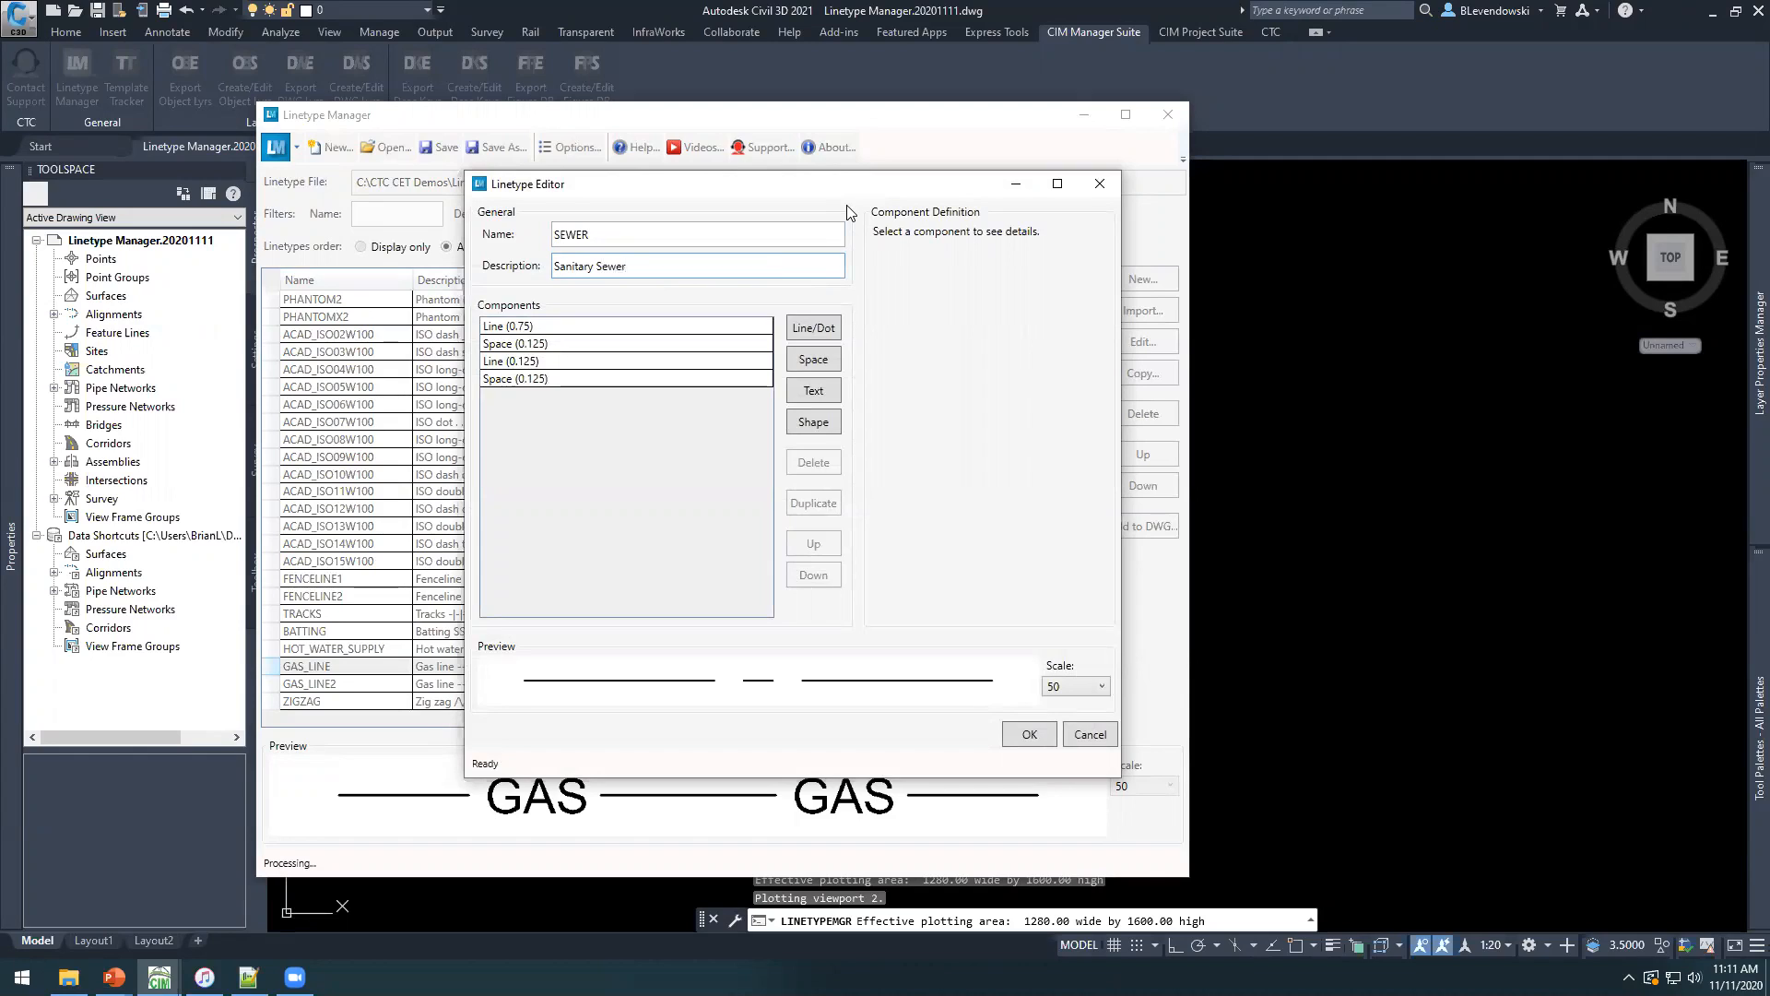
text(anitary Sewer)
drag(745, 197, 811, 185)
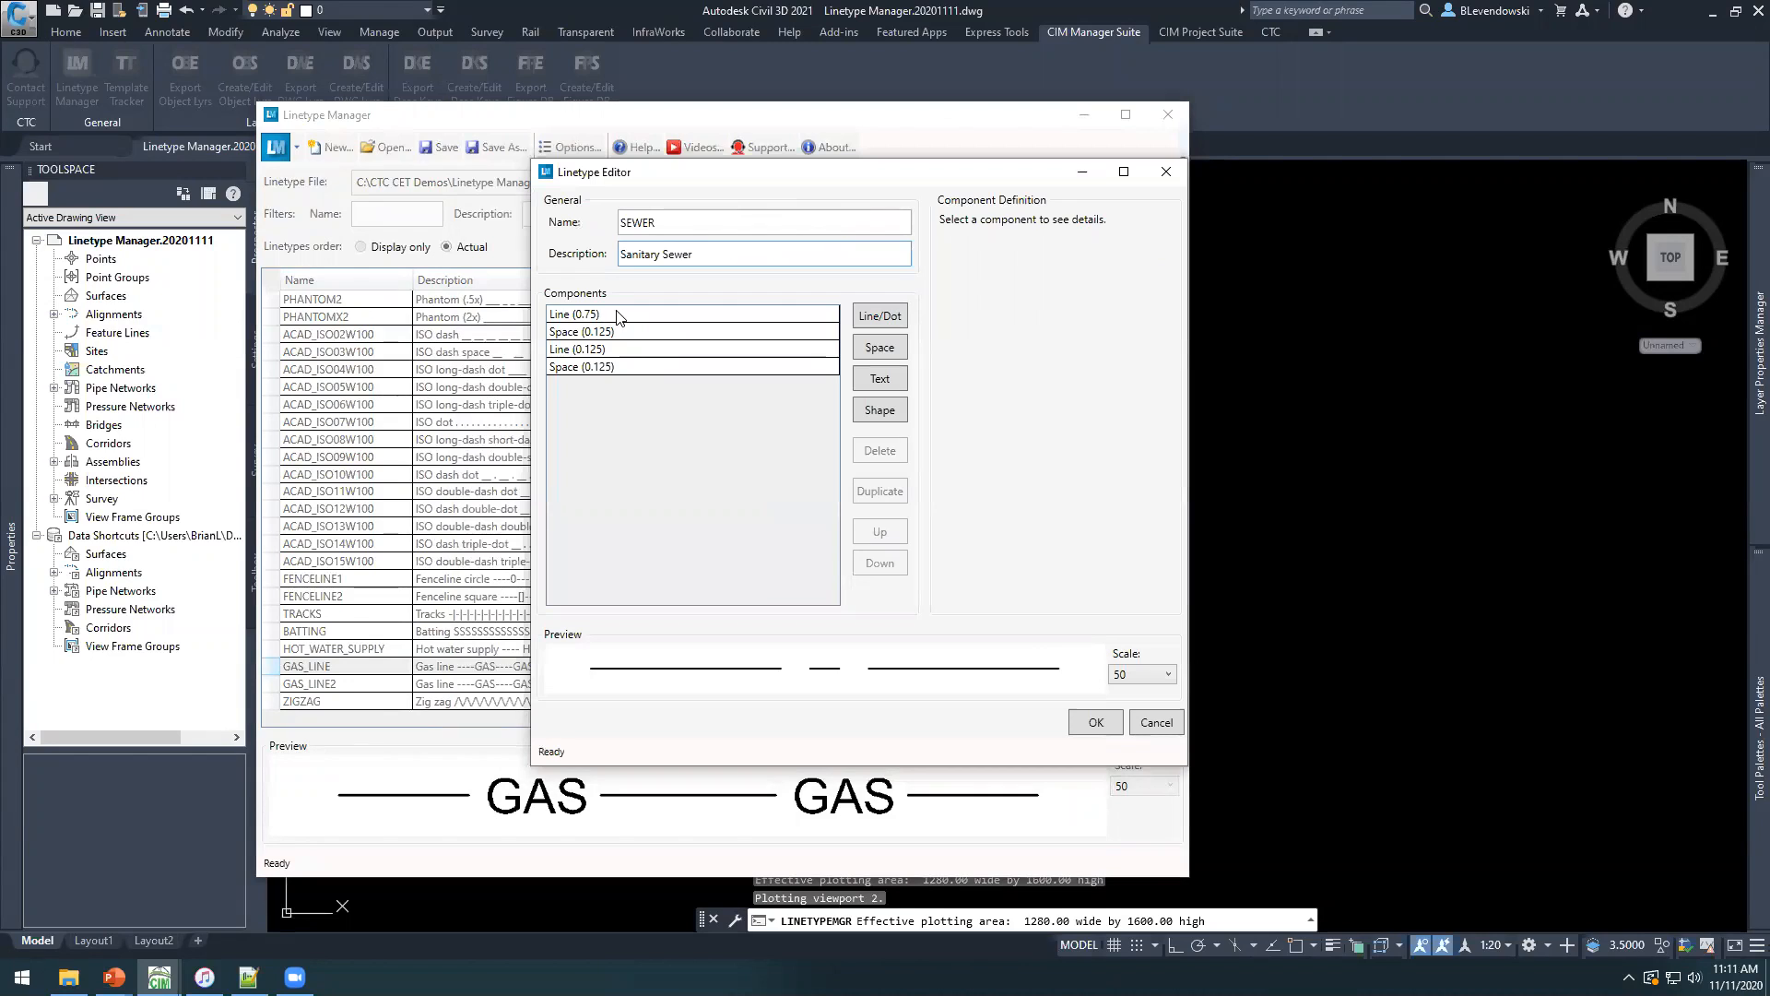
Review the default components of the SEWER linetype and delete the last space and the second line, leaving one line and one space.
click(618, 314)
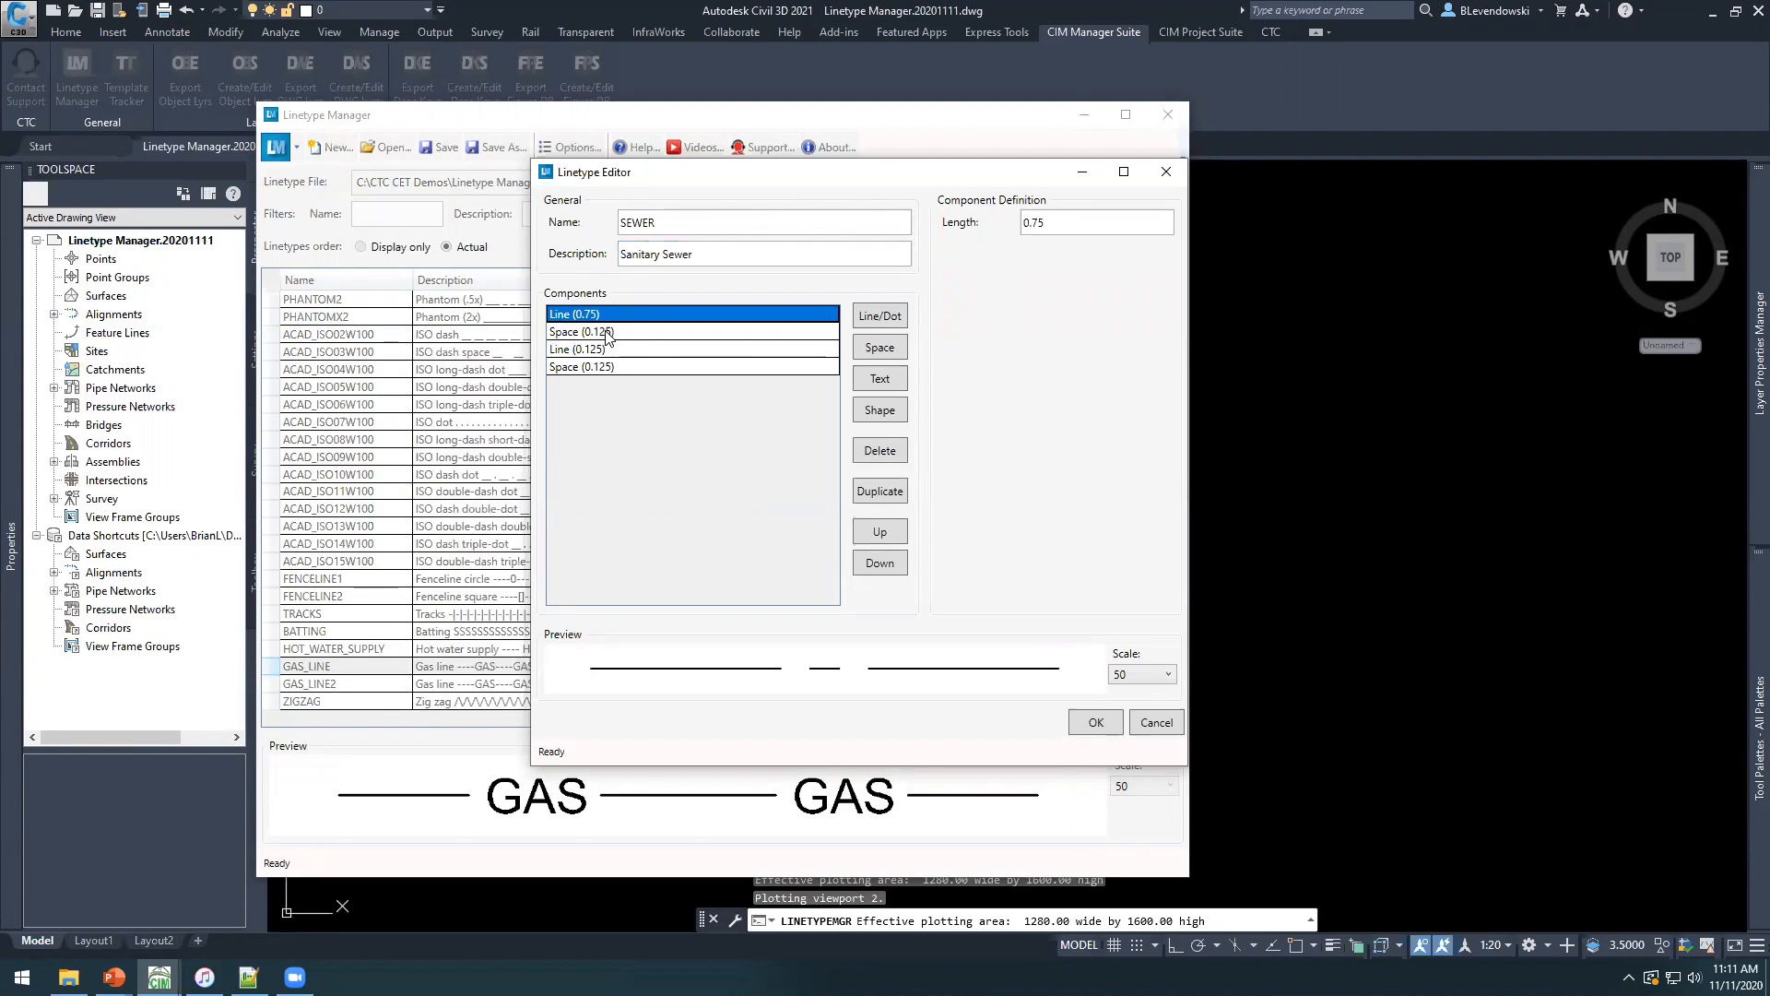
click(611, 332)
click(602, 348)
click(581, 368)
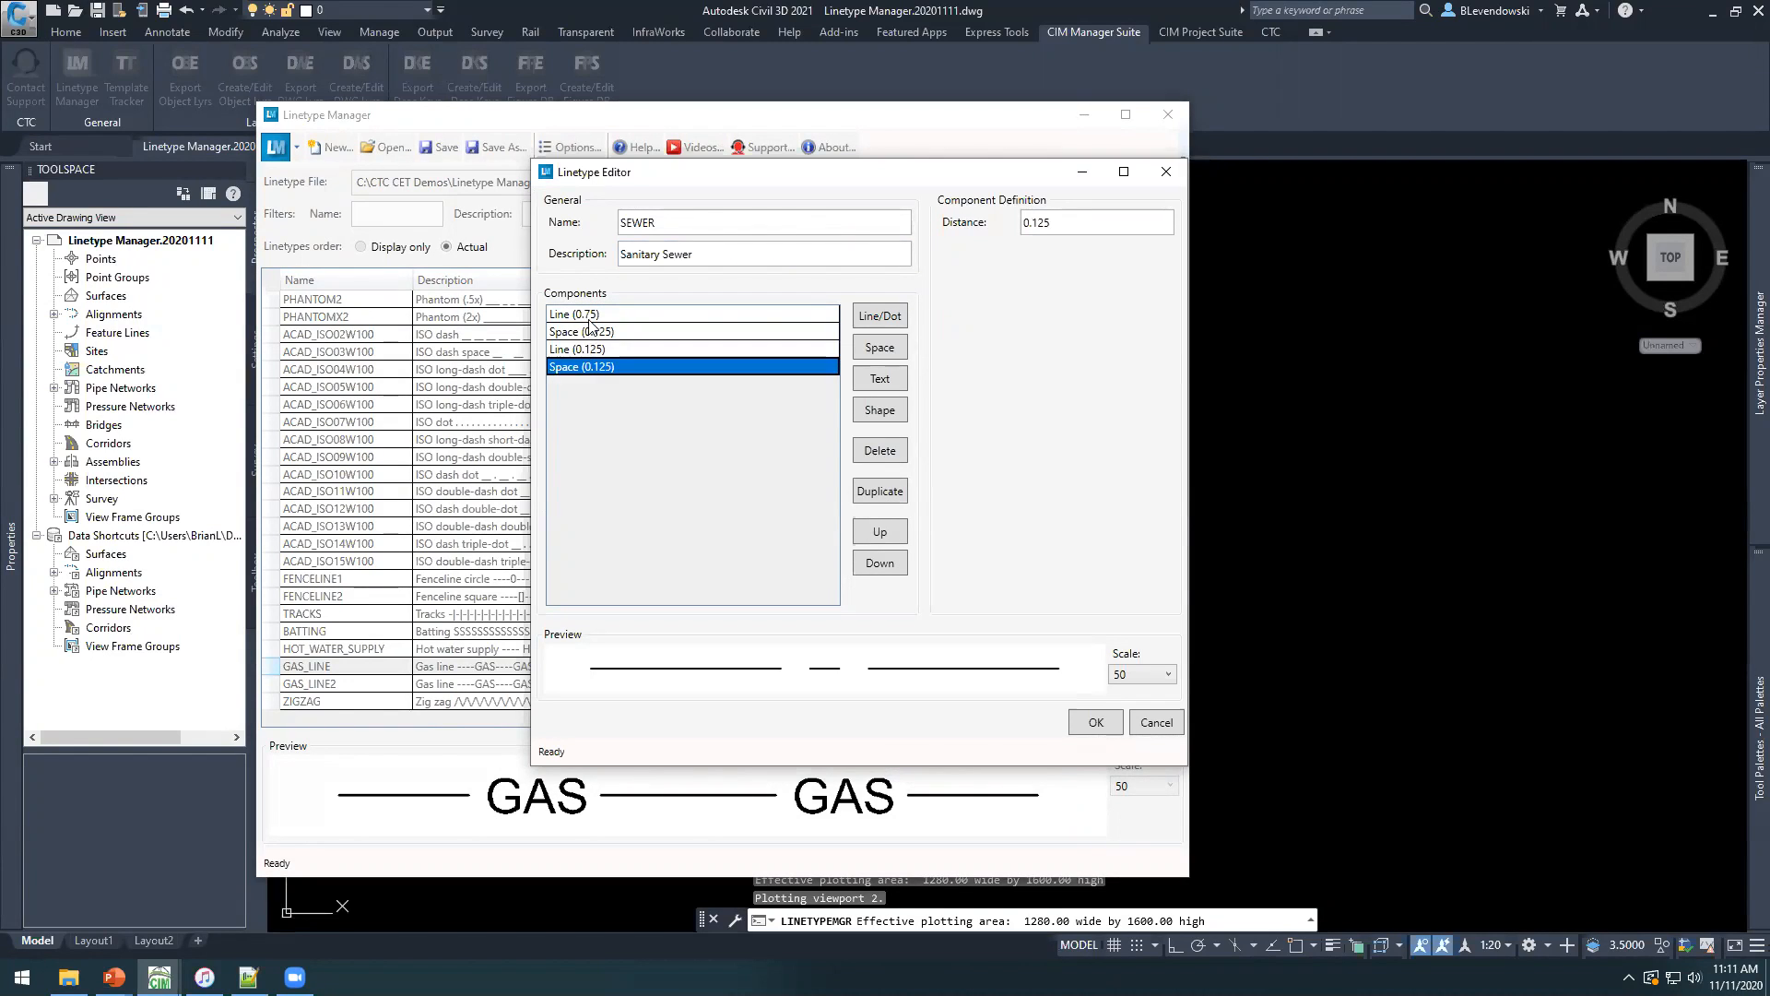
click(591, 318)
click(584, 351)
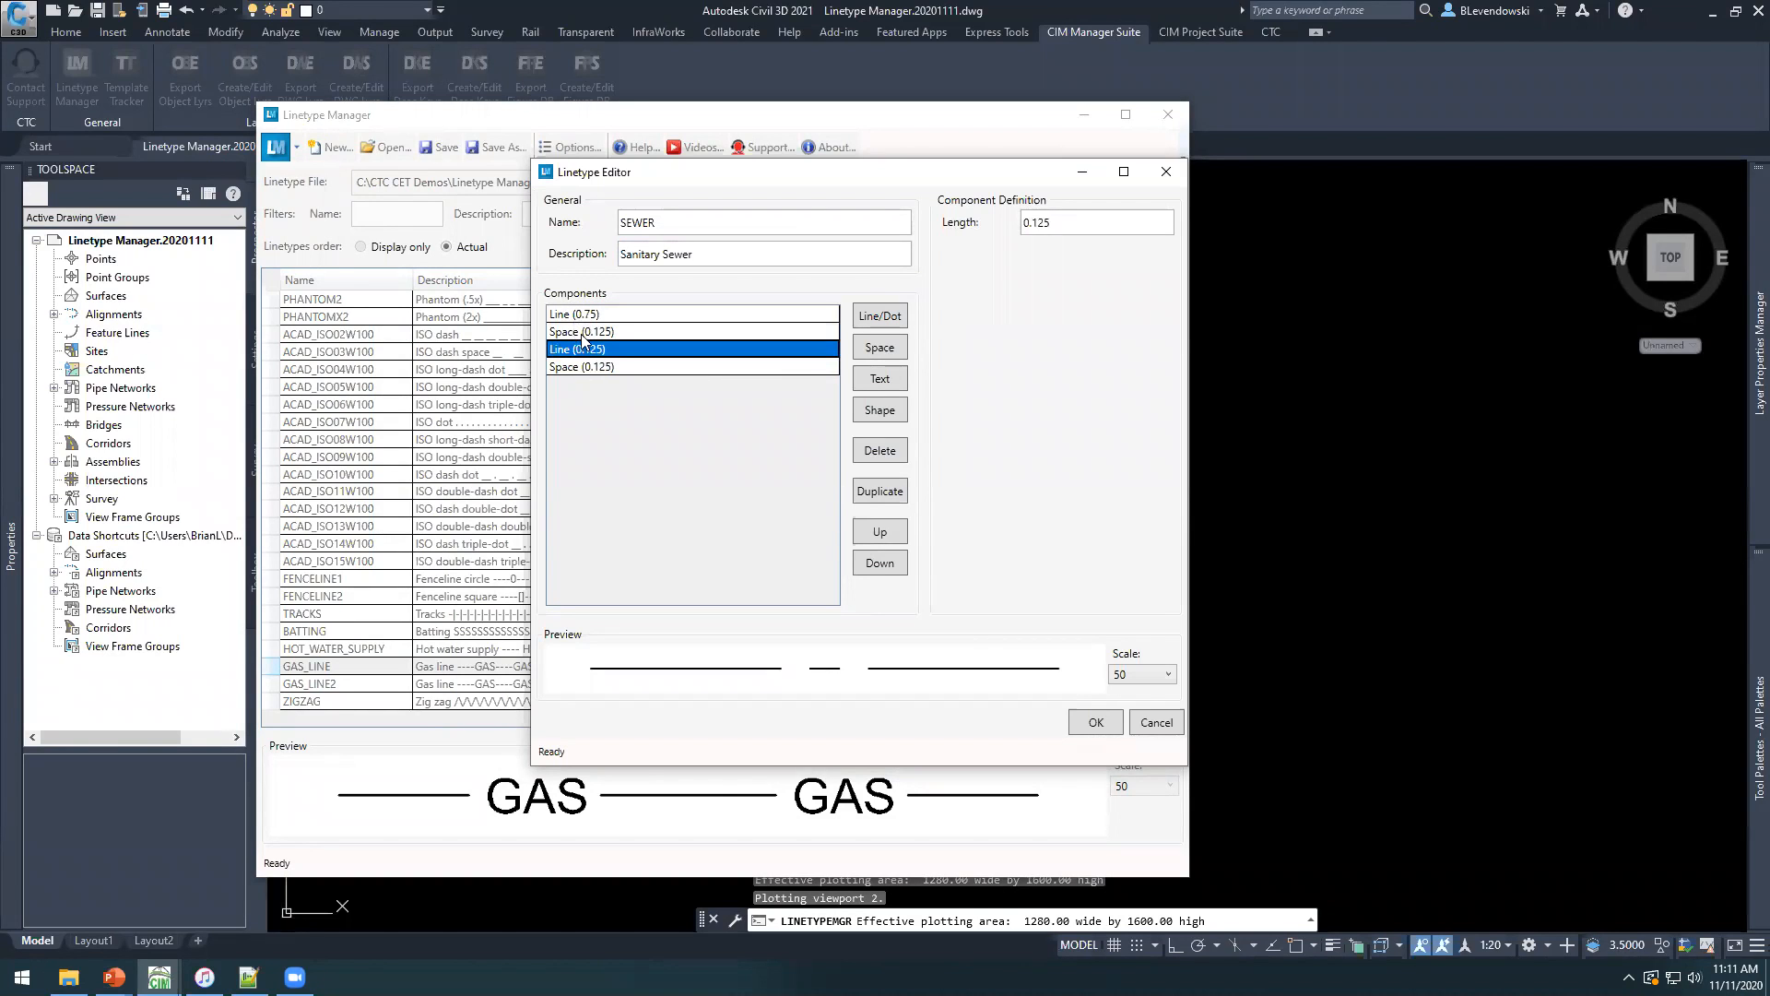
click(601, 368)
click(881, 450)
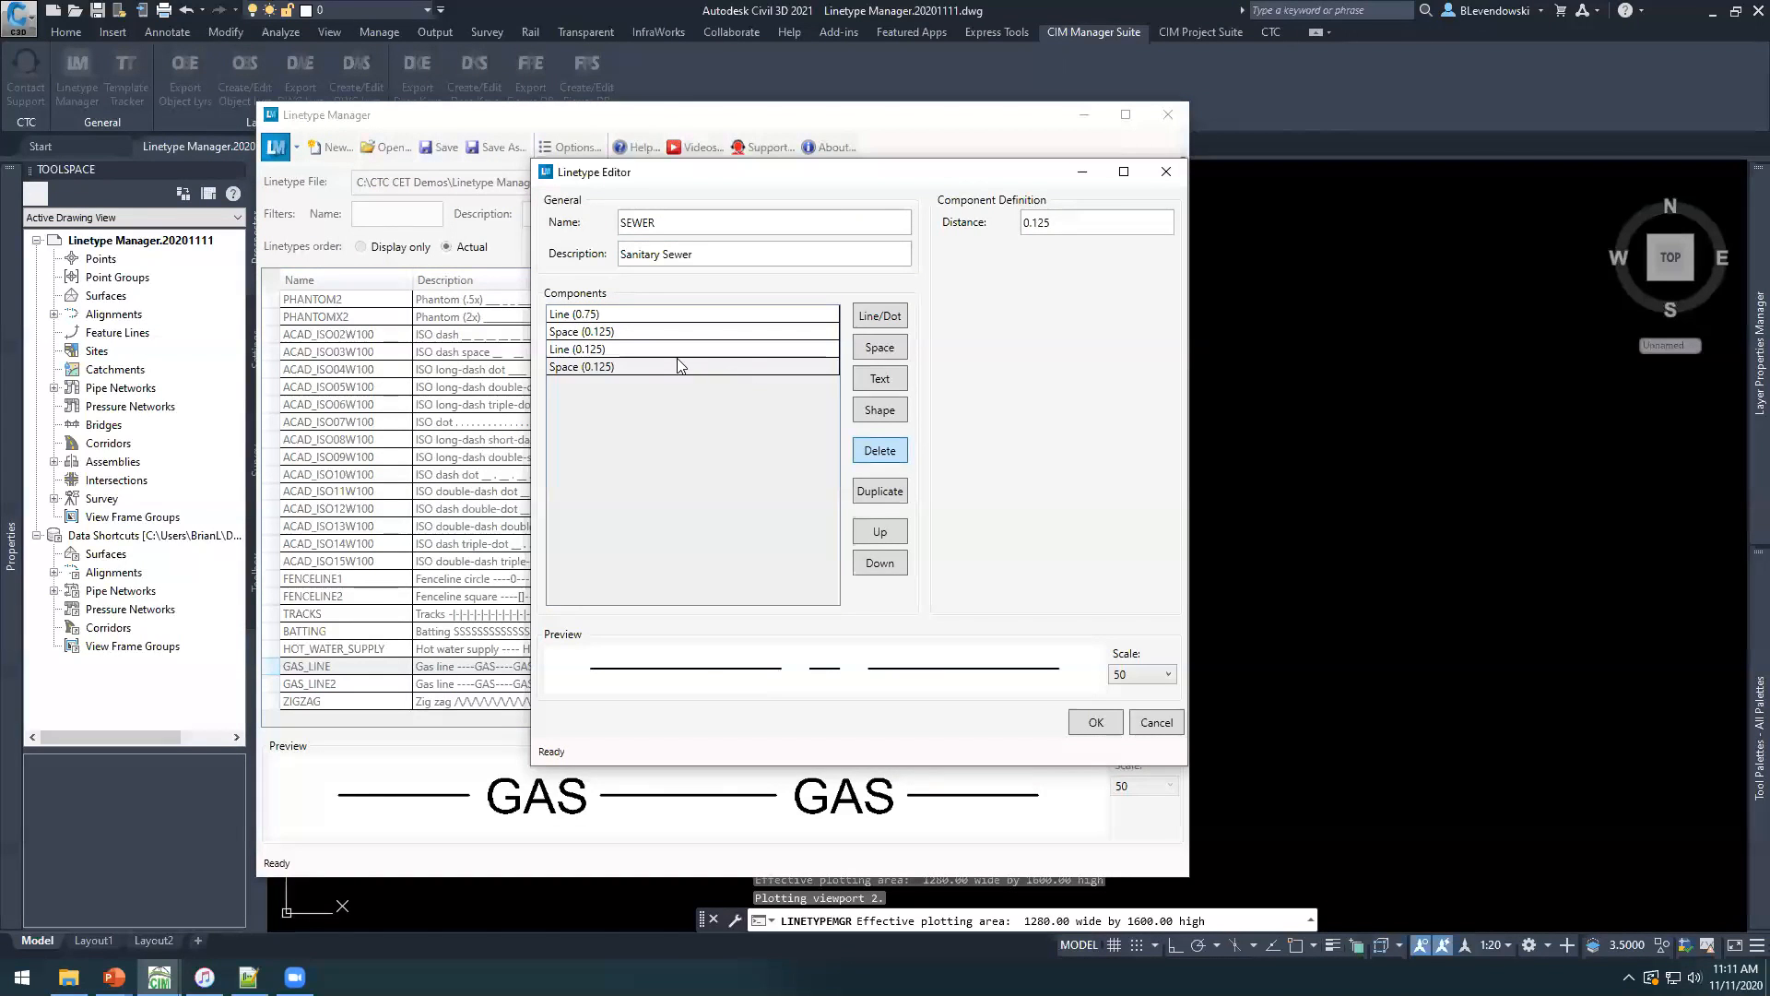
click(664, 350)
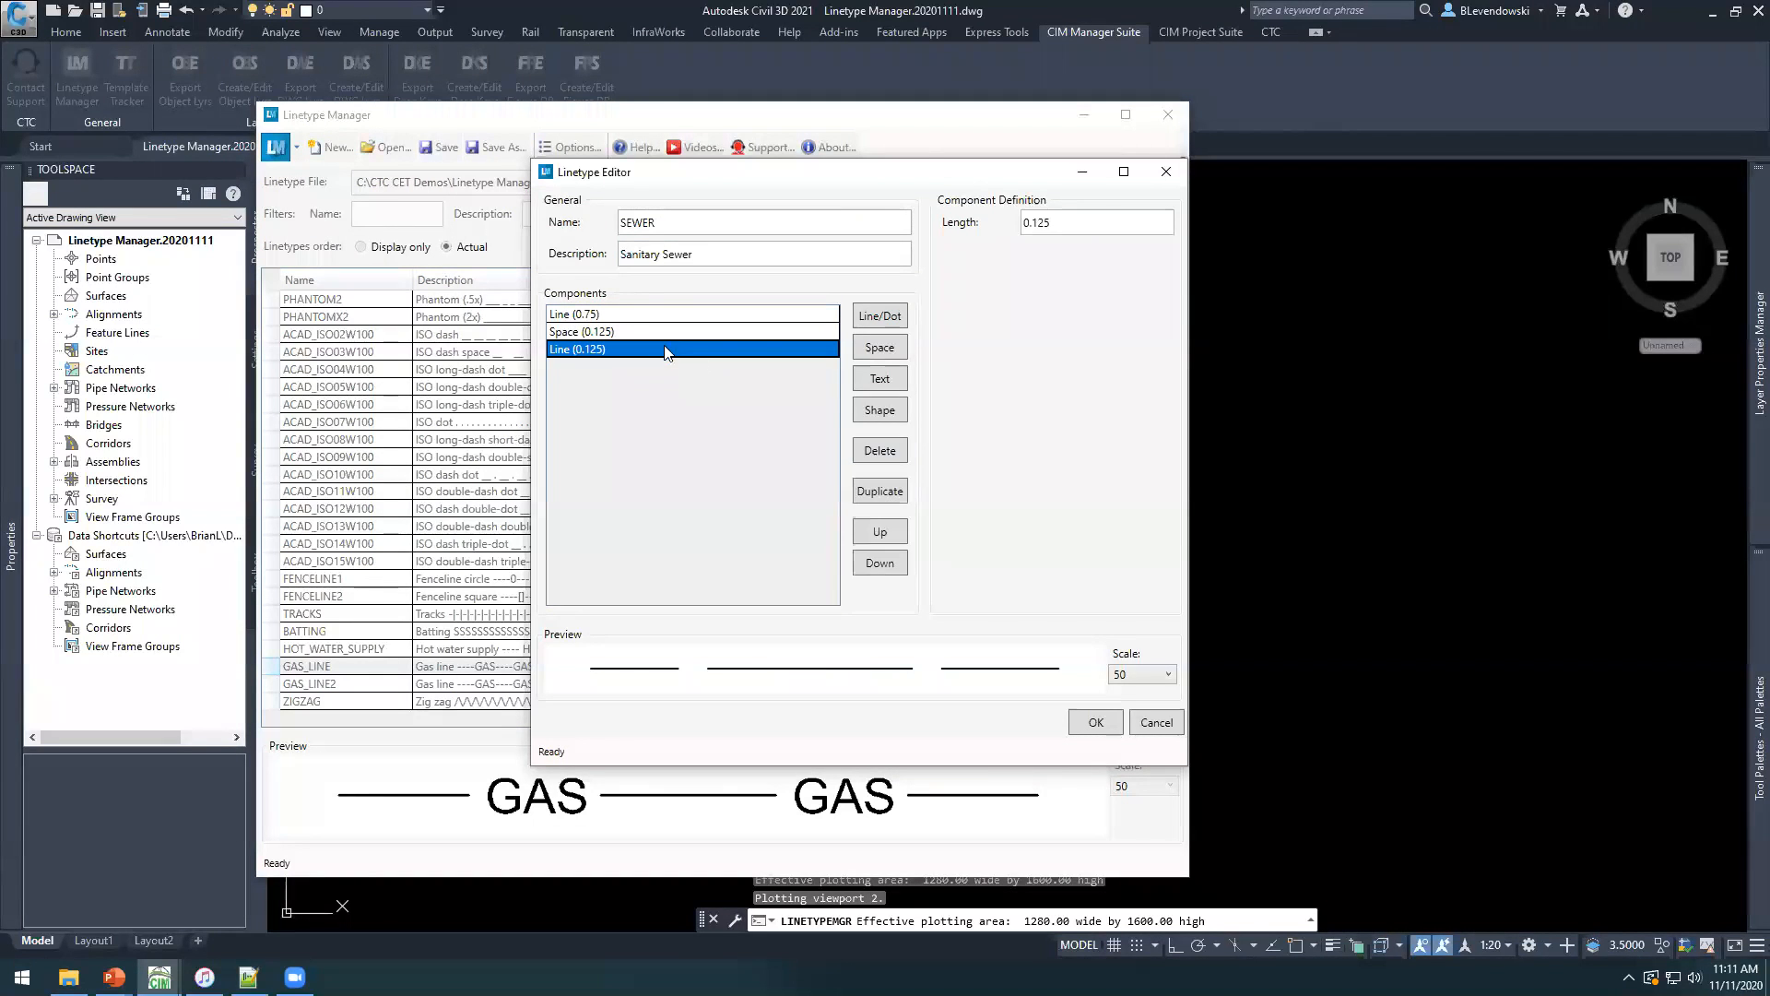
click(880, 451)
Add a shape component after the space in the SEWER linetype and enlarge the editor for a taller preview.
click(613, 317)
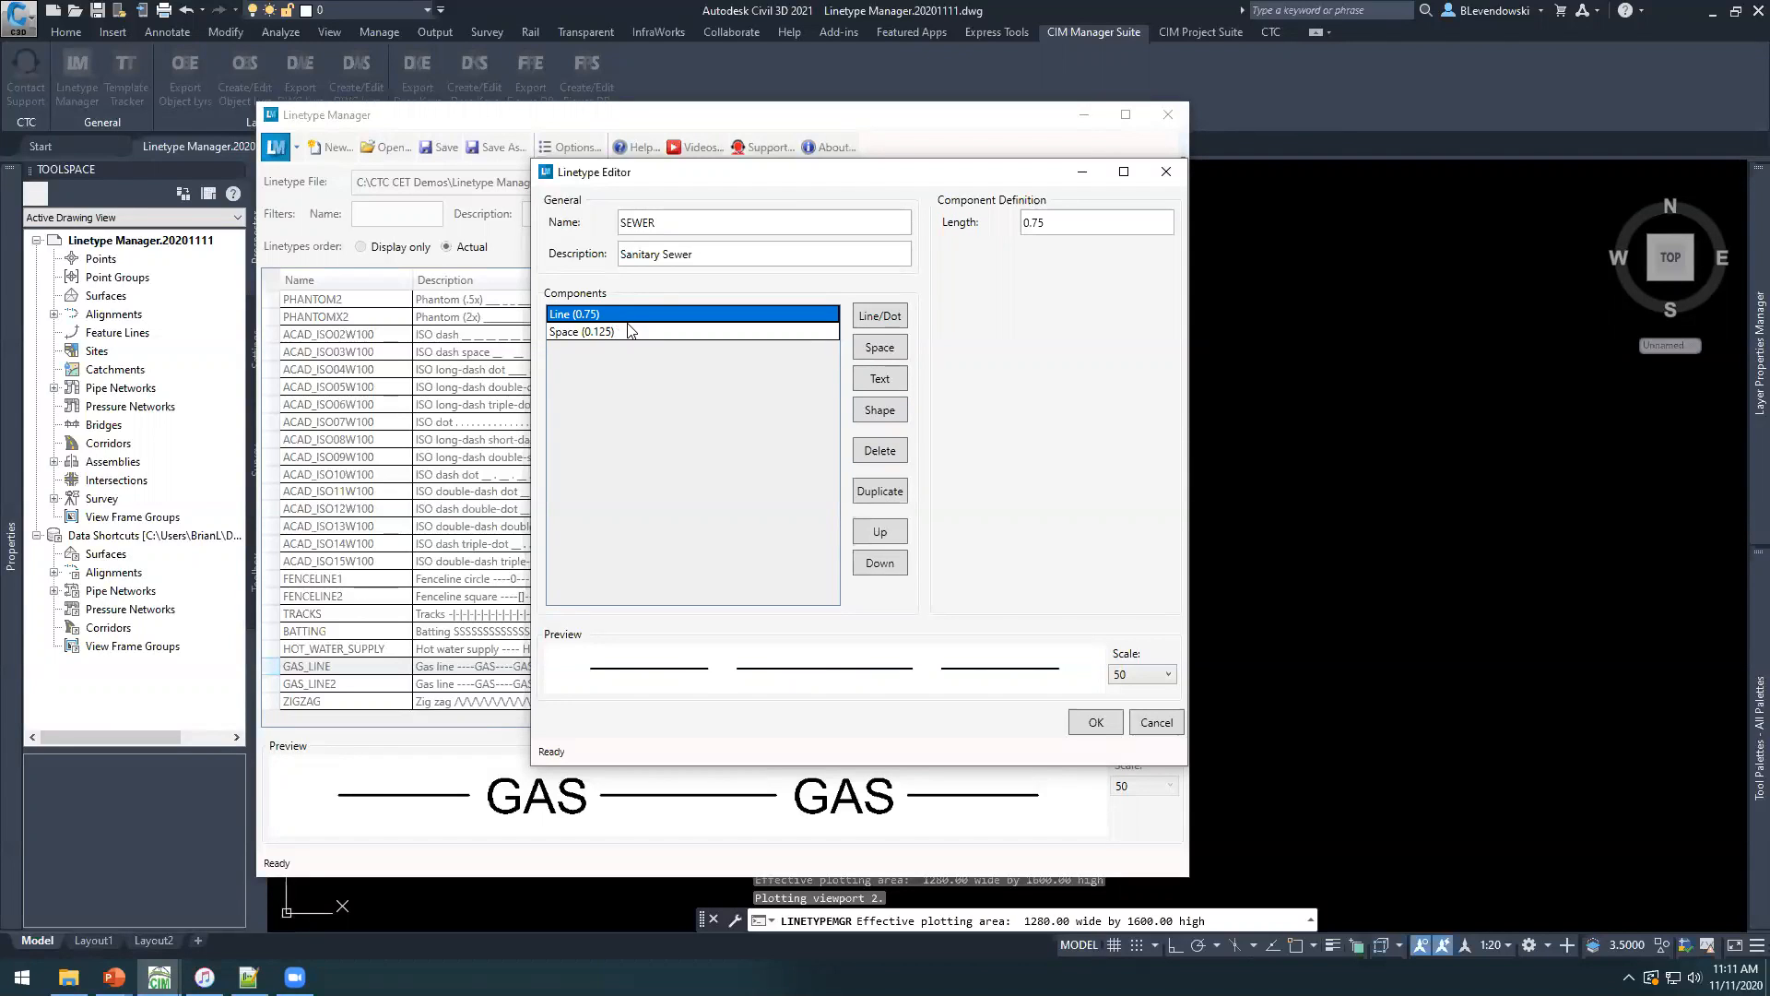
click(618, 332)
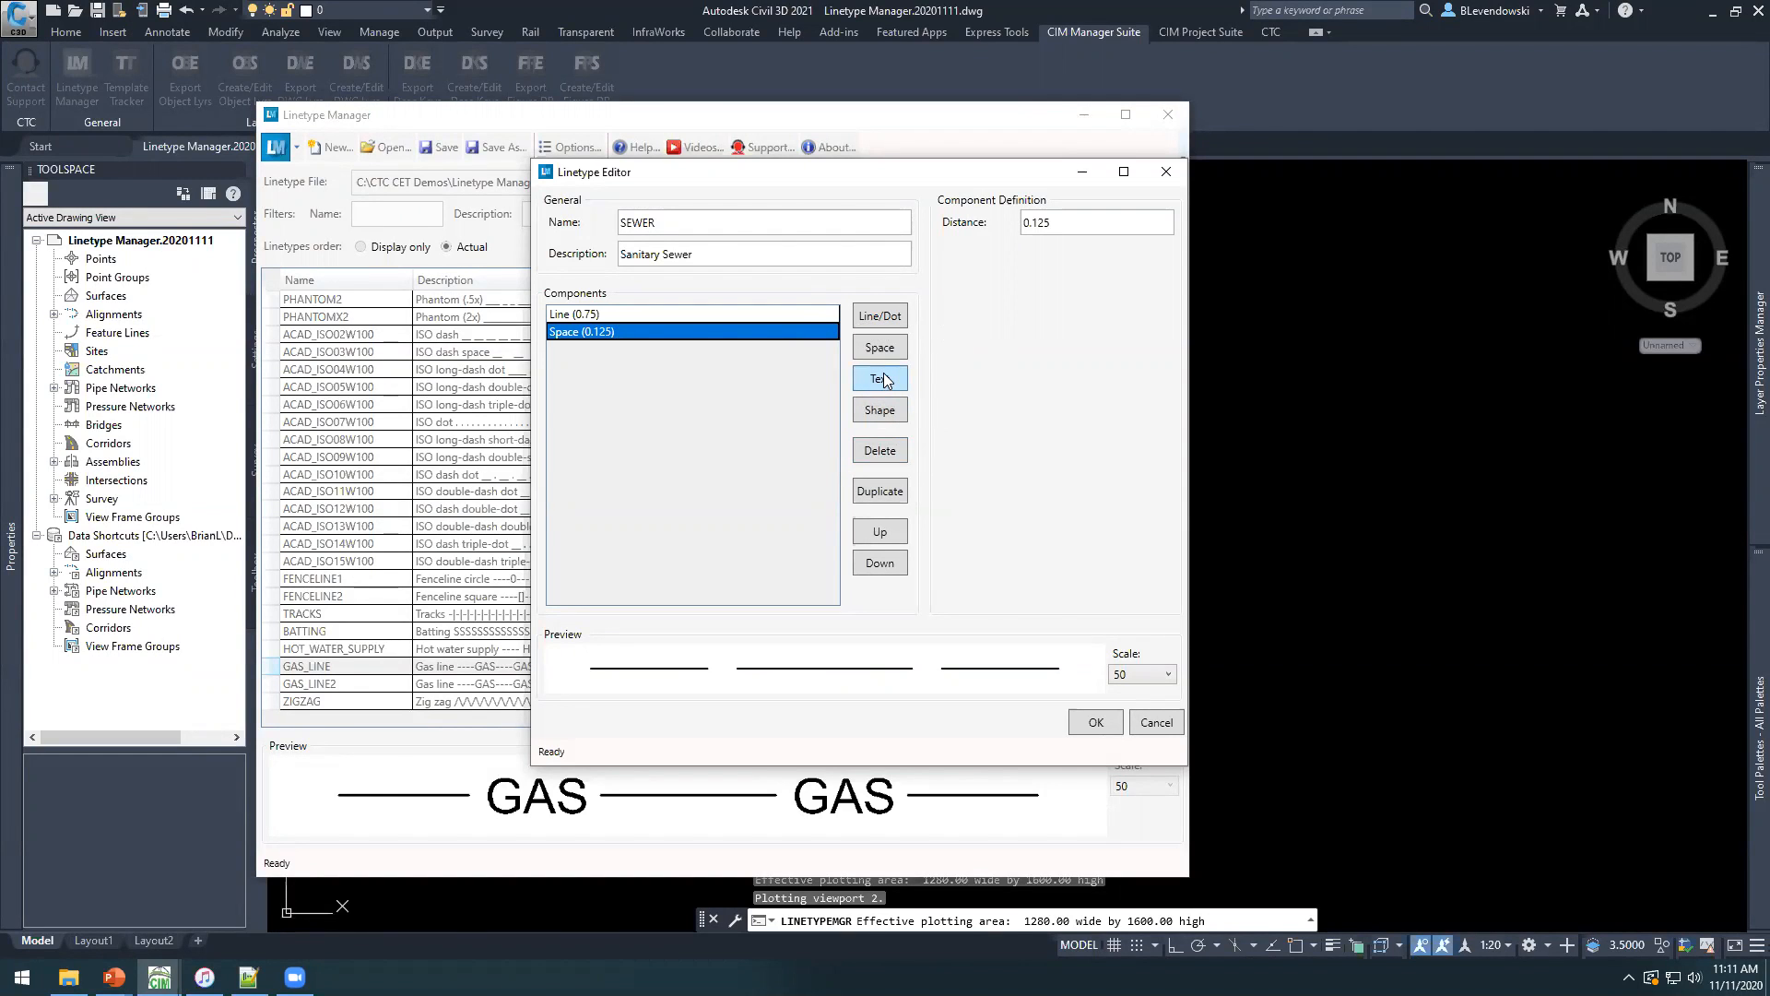
click(874, 417)
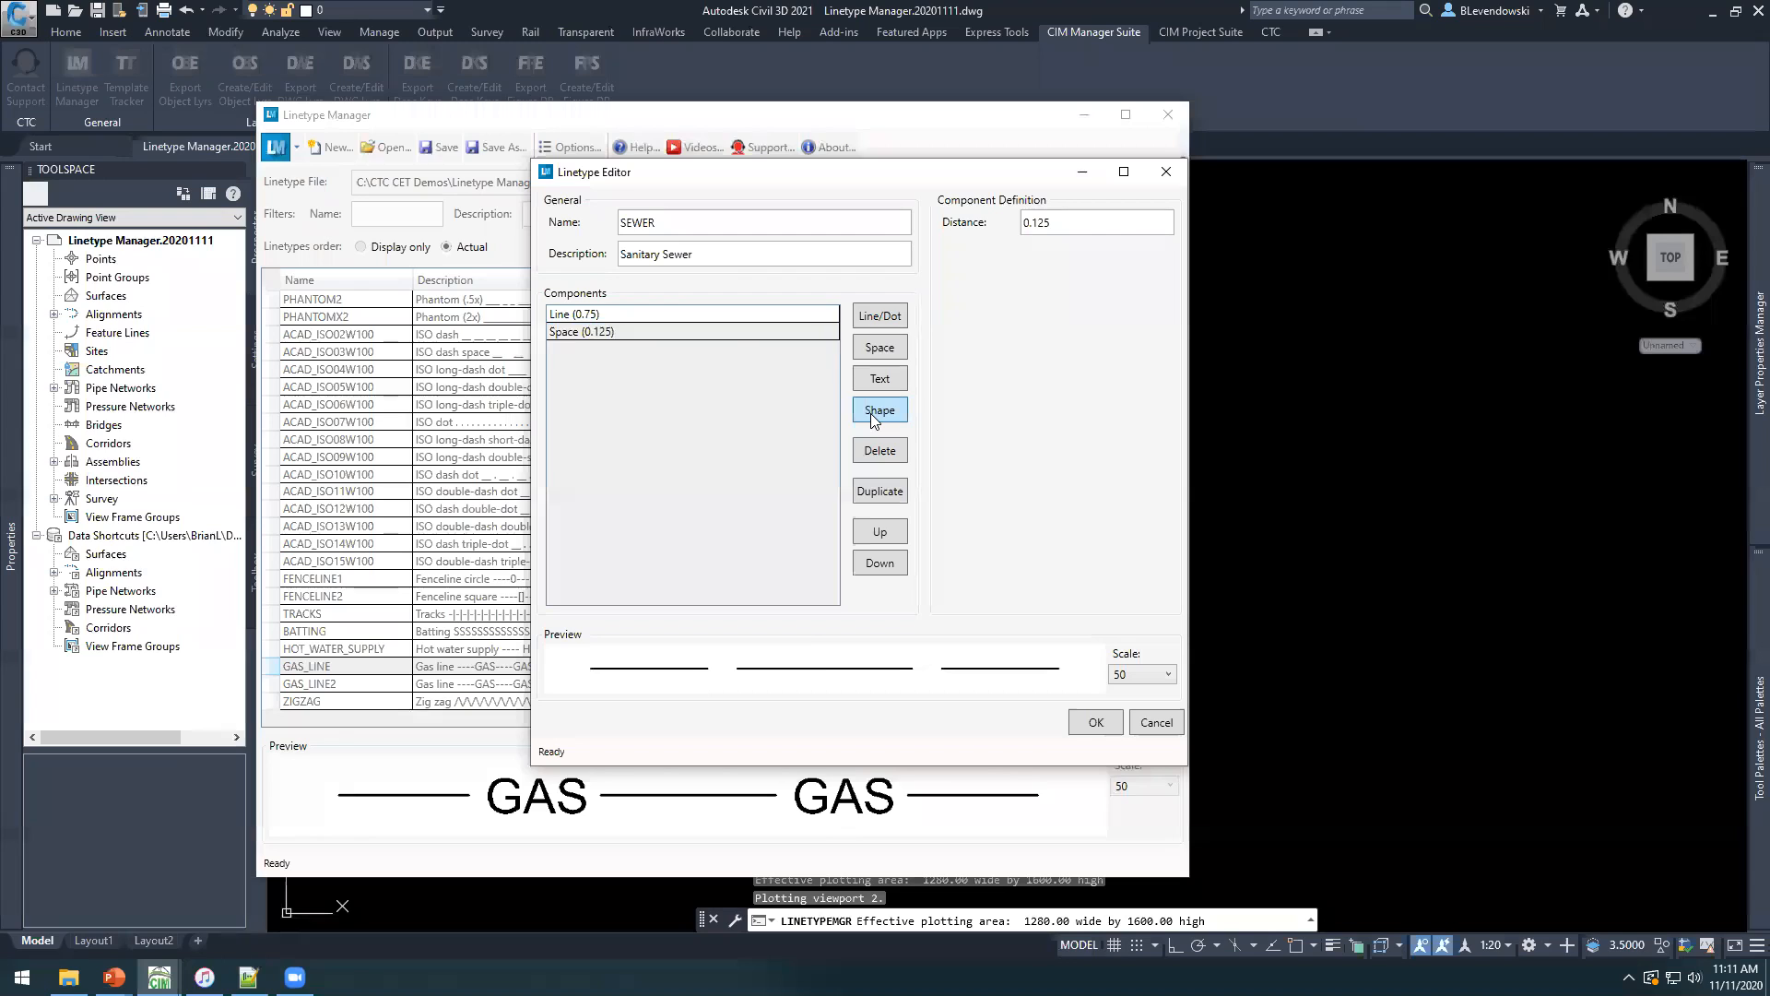
click(735, 350)
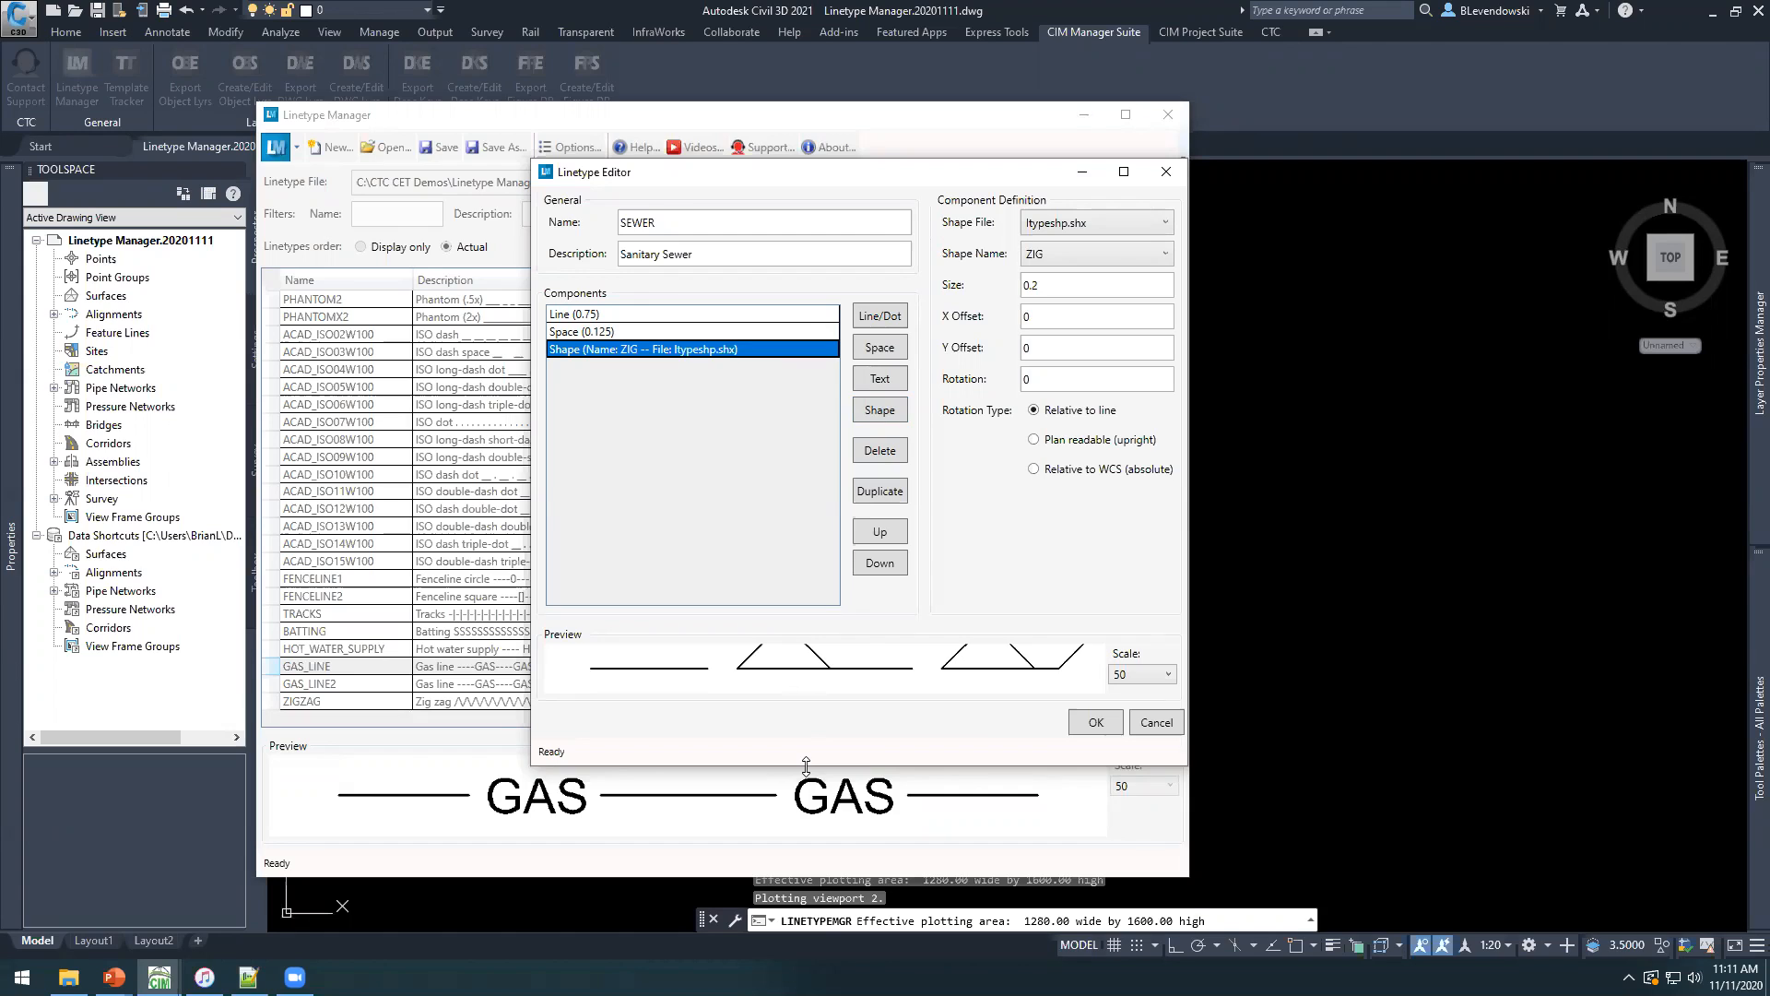
drag(806, 765, 806, 931)
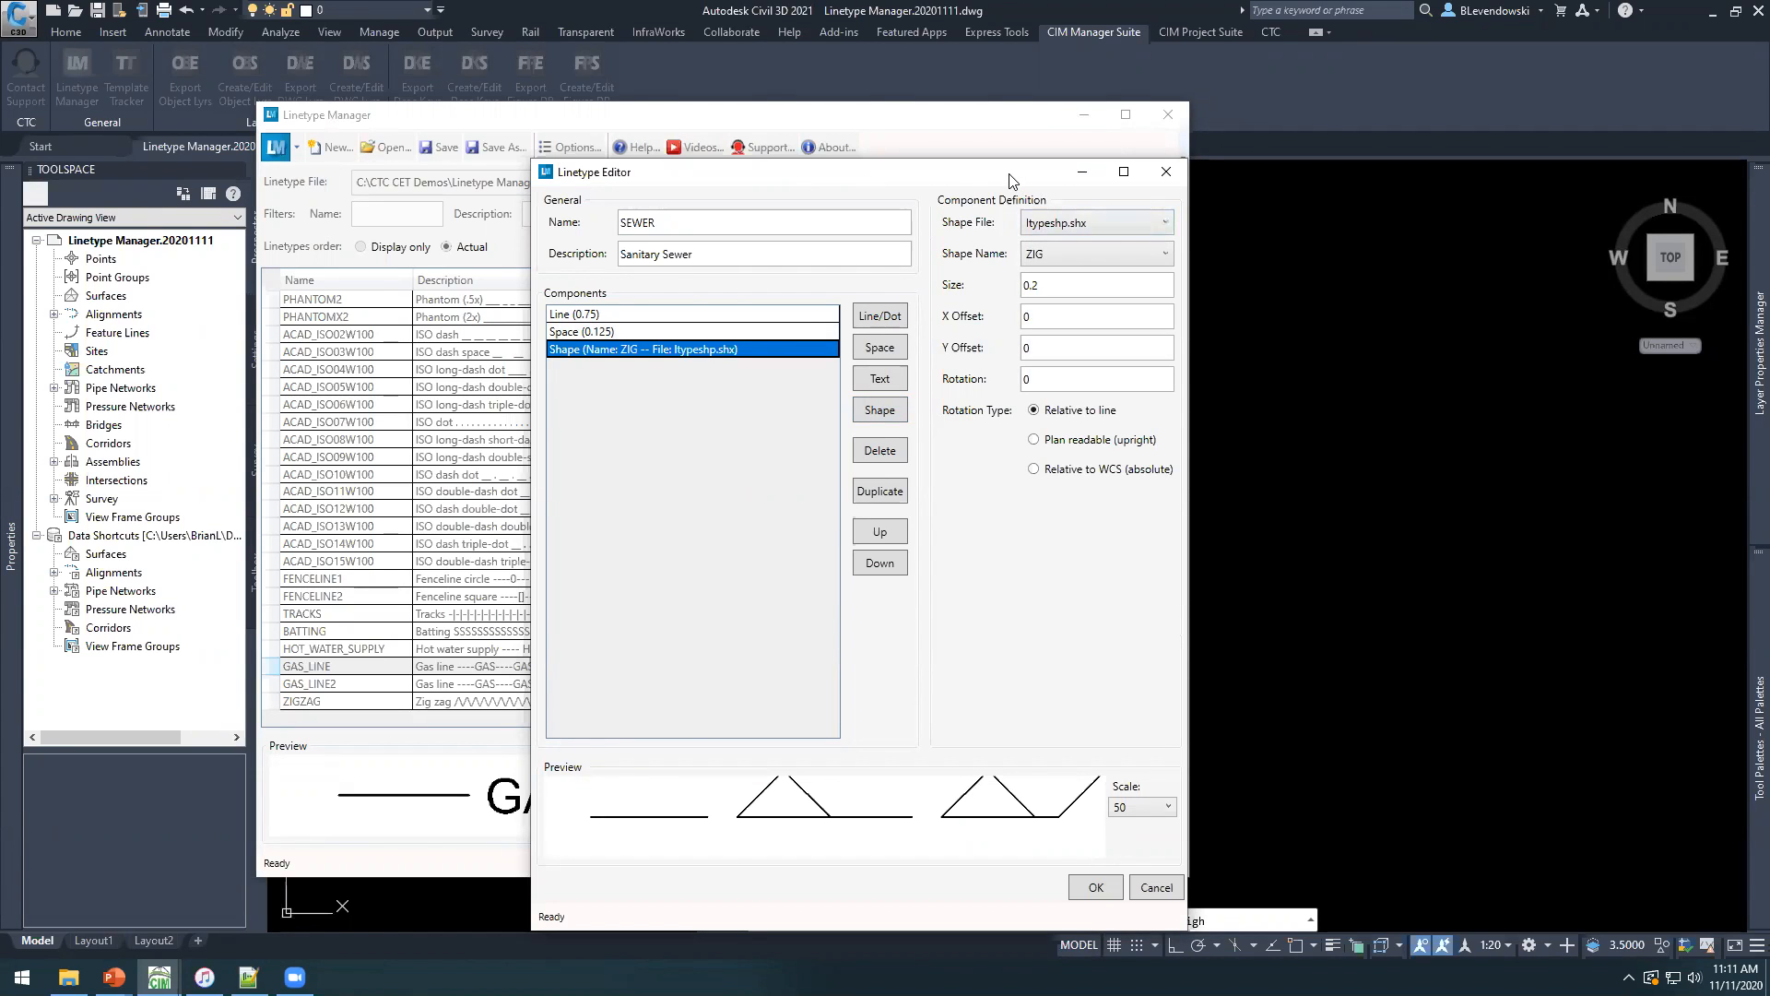
drag(1009, 174, 994, 138)
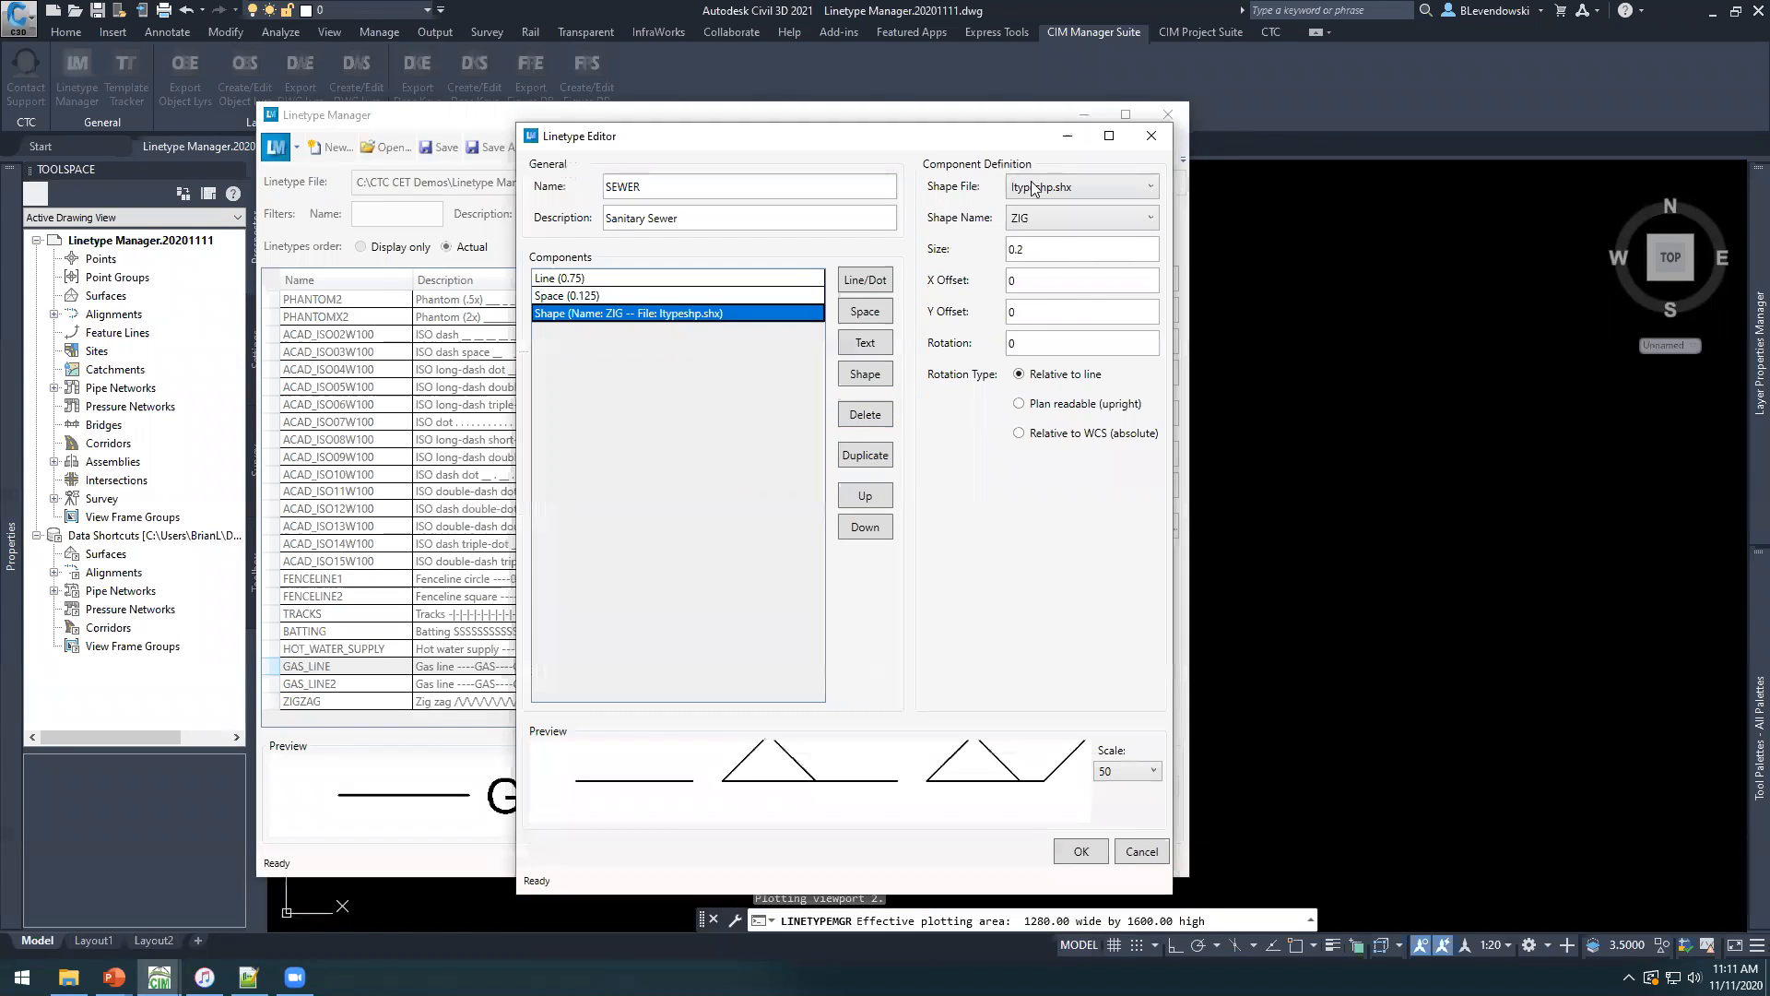
Try the CIRC1 shape from ltypeshp.shx for the new component and switch it back to ZIG.
click(1086, 184)
click(1072, 247)
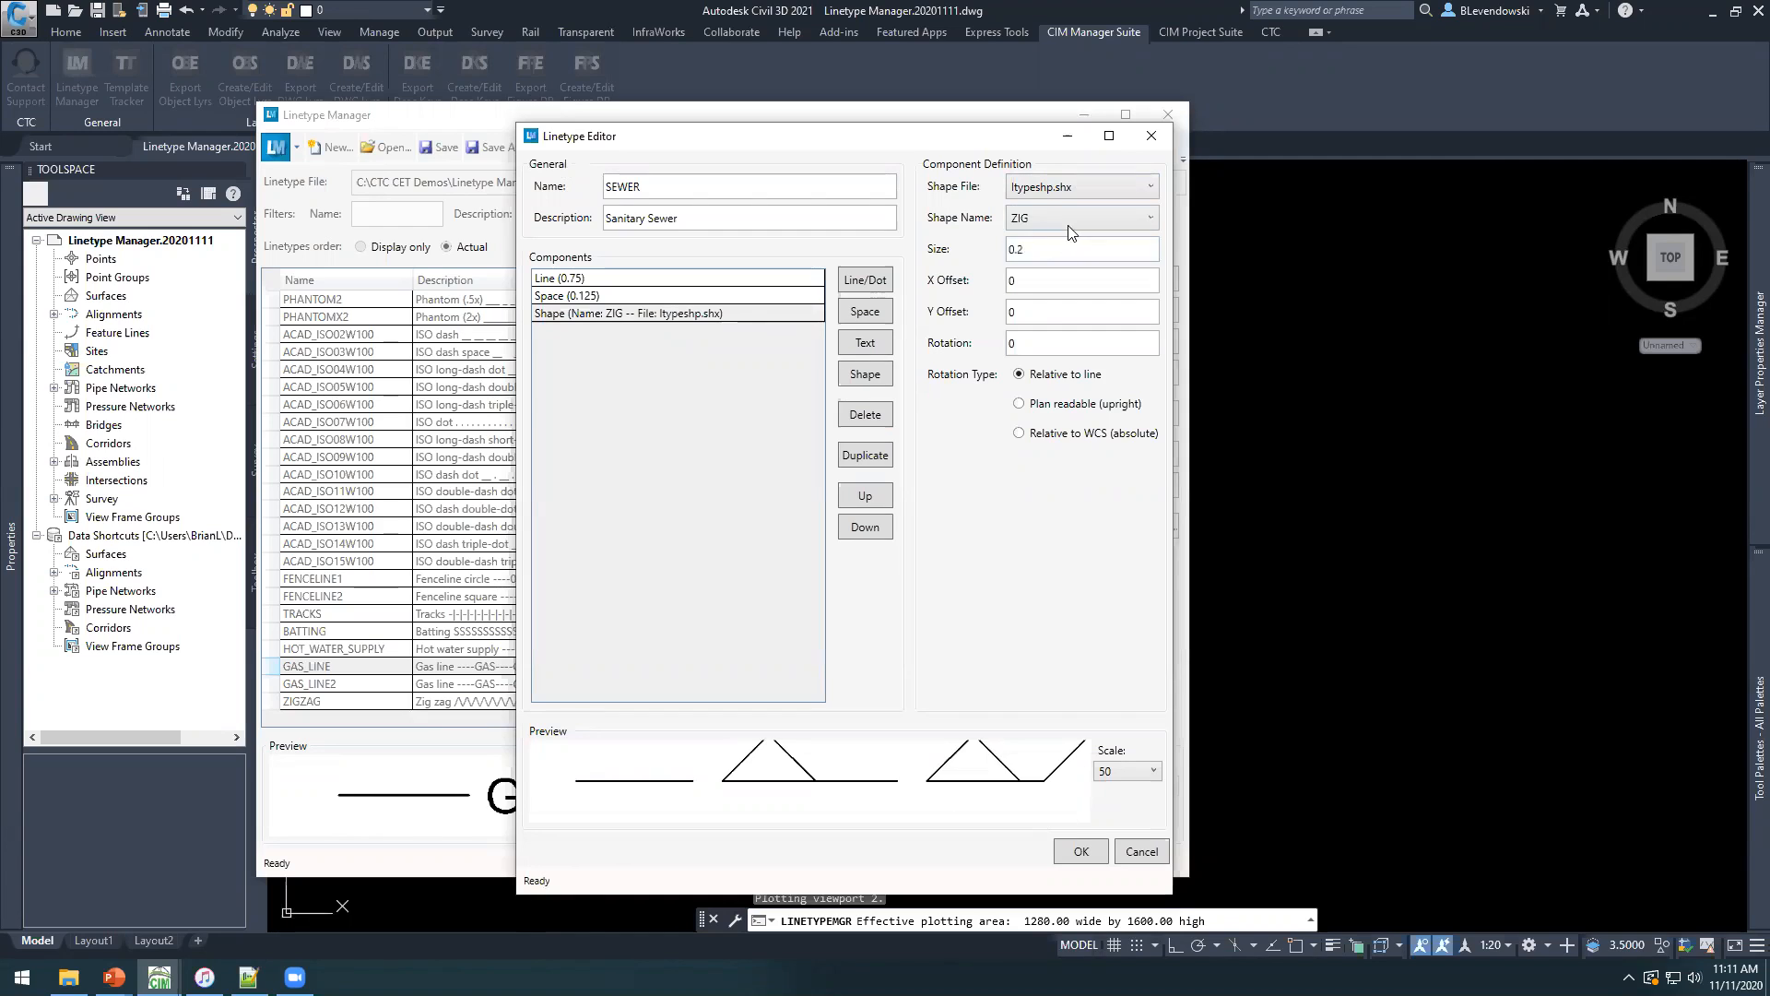
click(1070, 221)
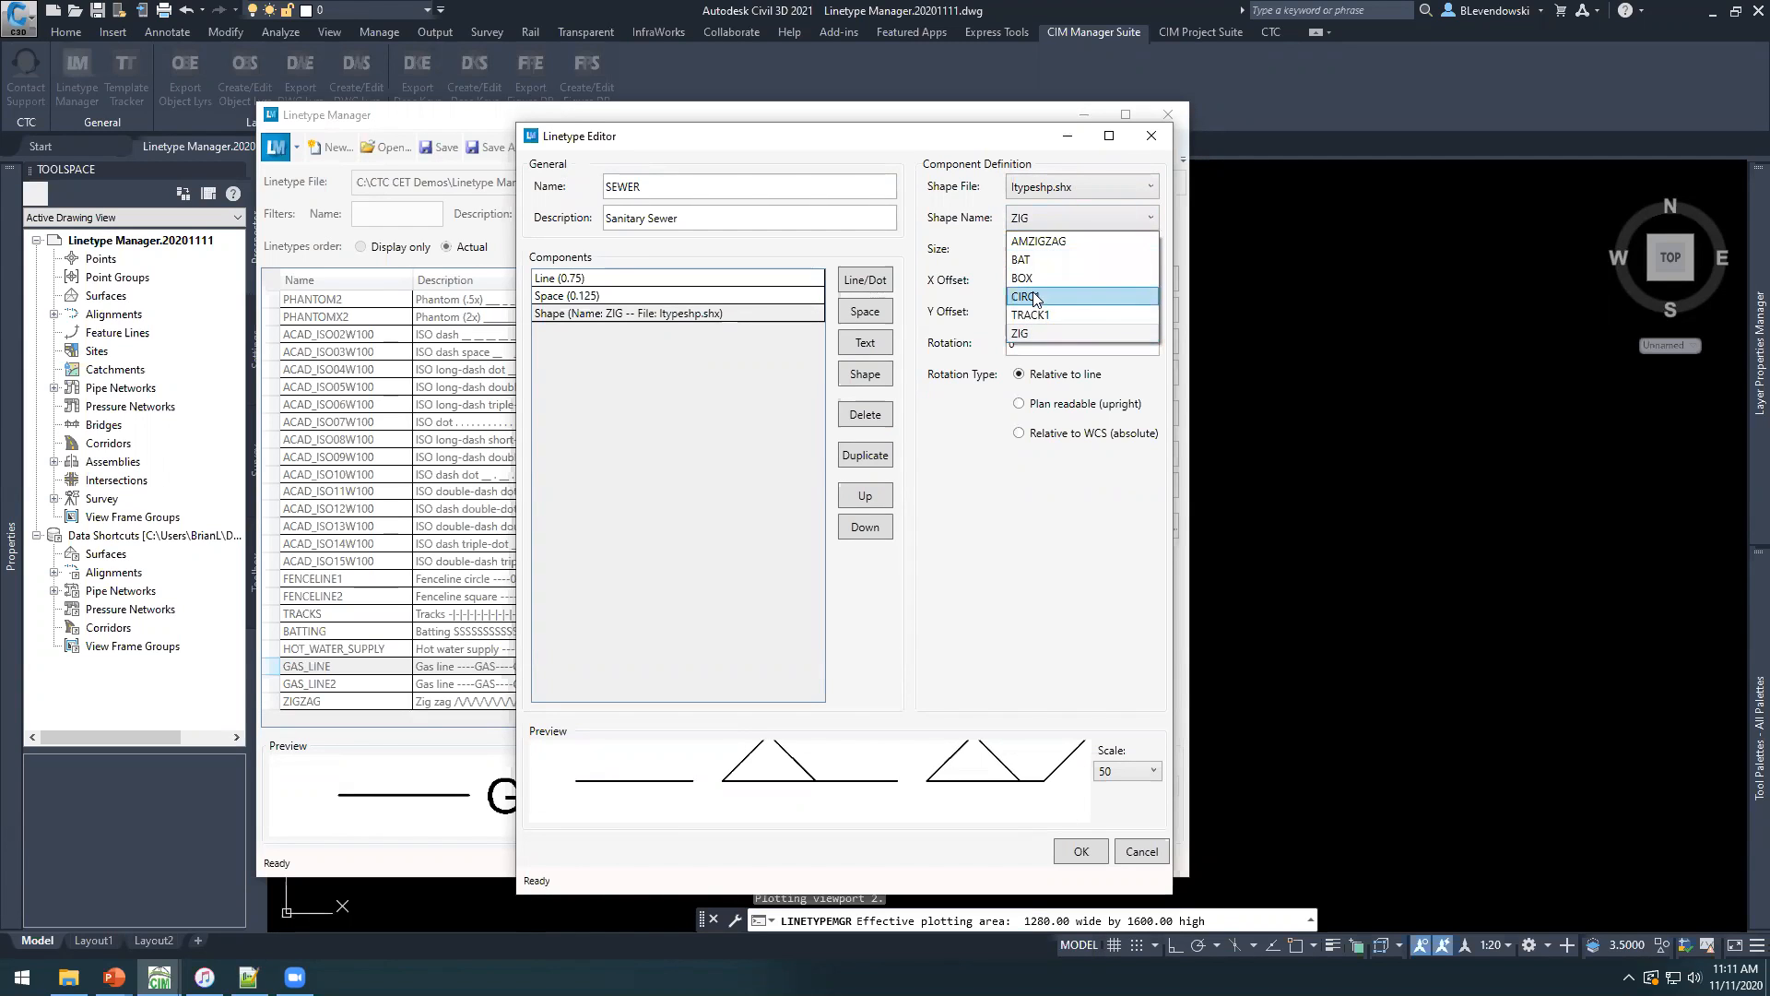
click(1034, 297)
click(1053, 222)
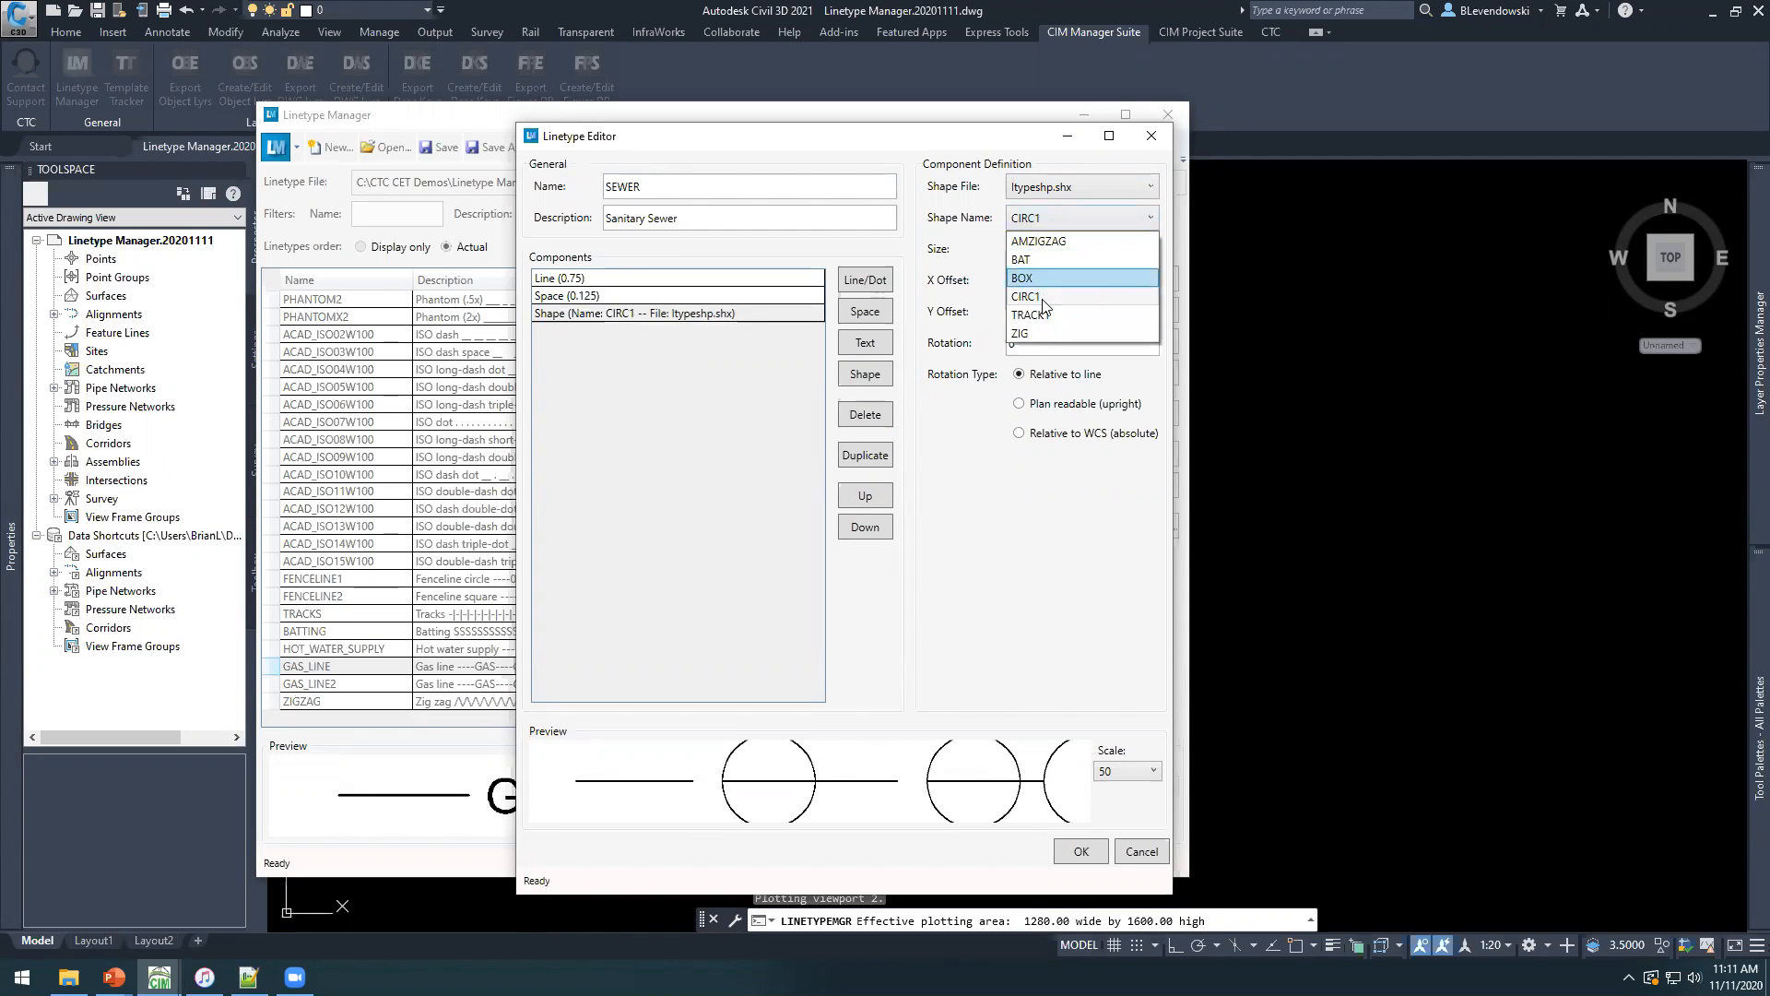
click(1026, 333)
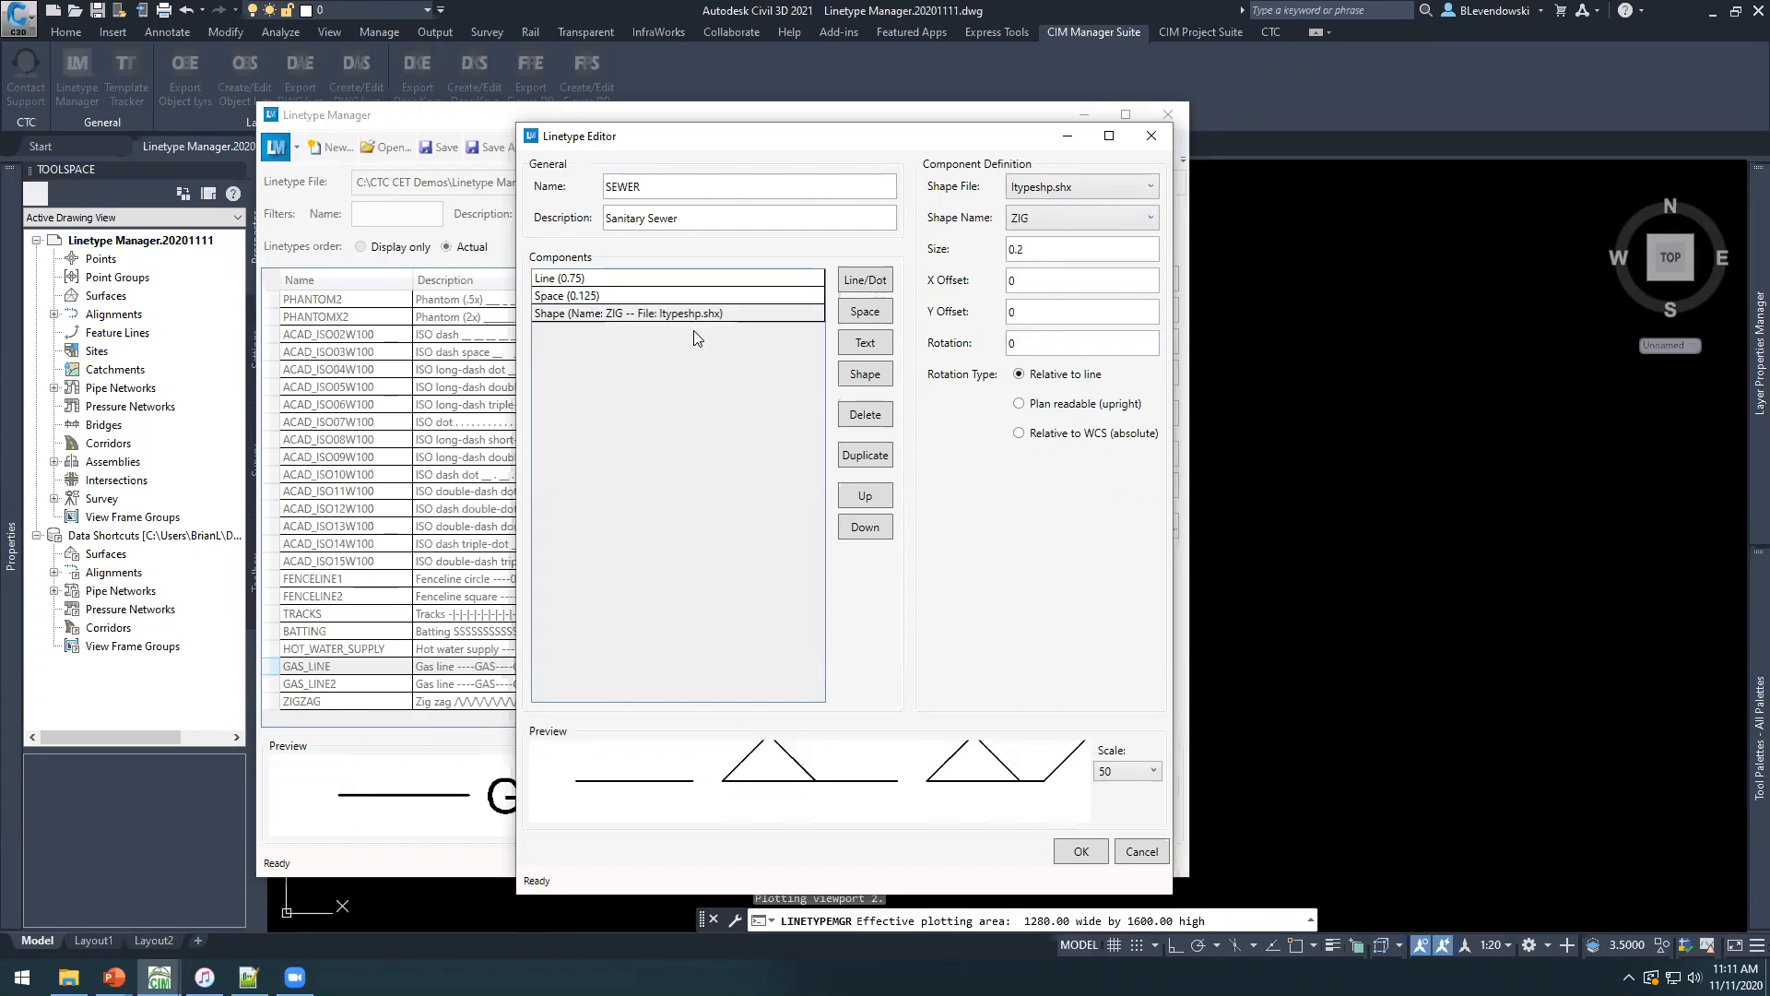
Set the size of the ZIG shape component to 0.1.
click(1040, 253)
key(Tab)
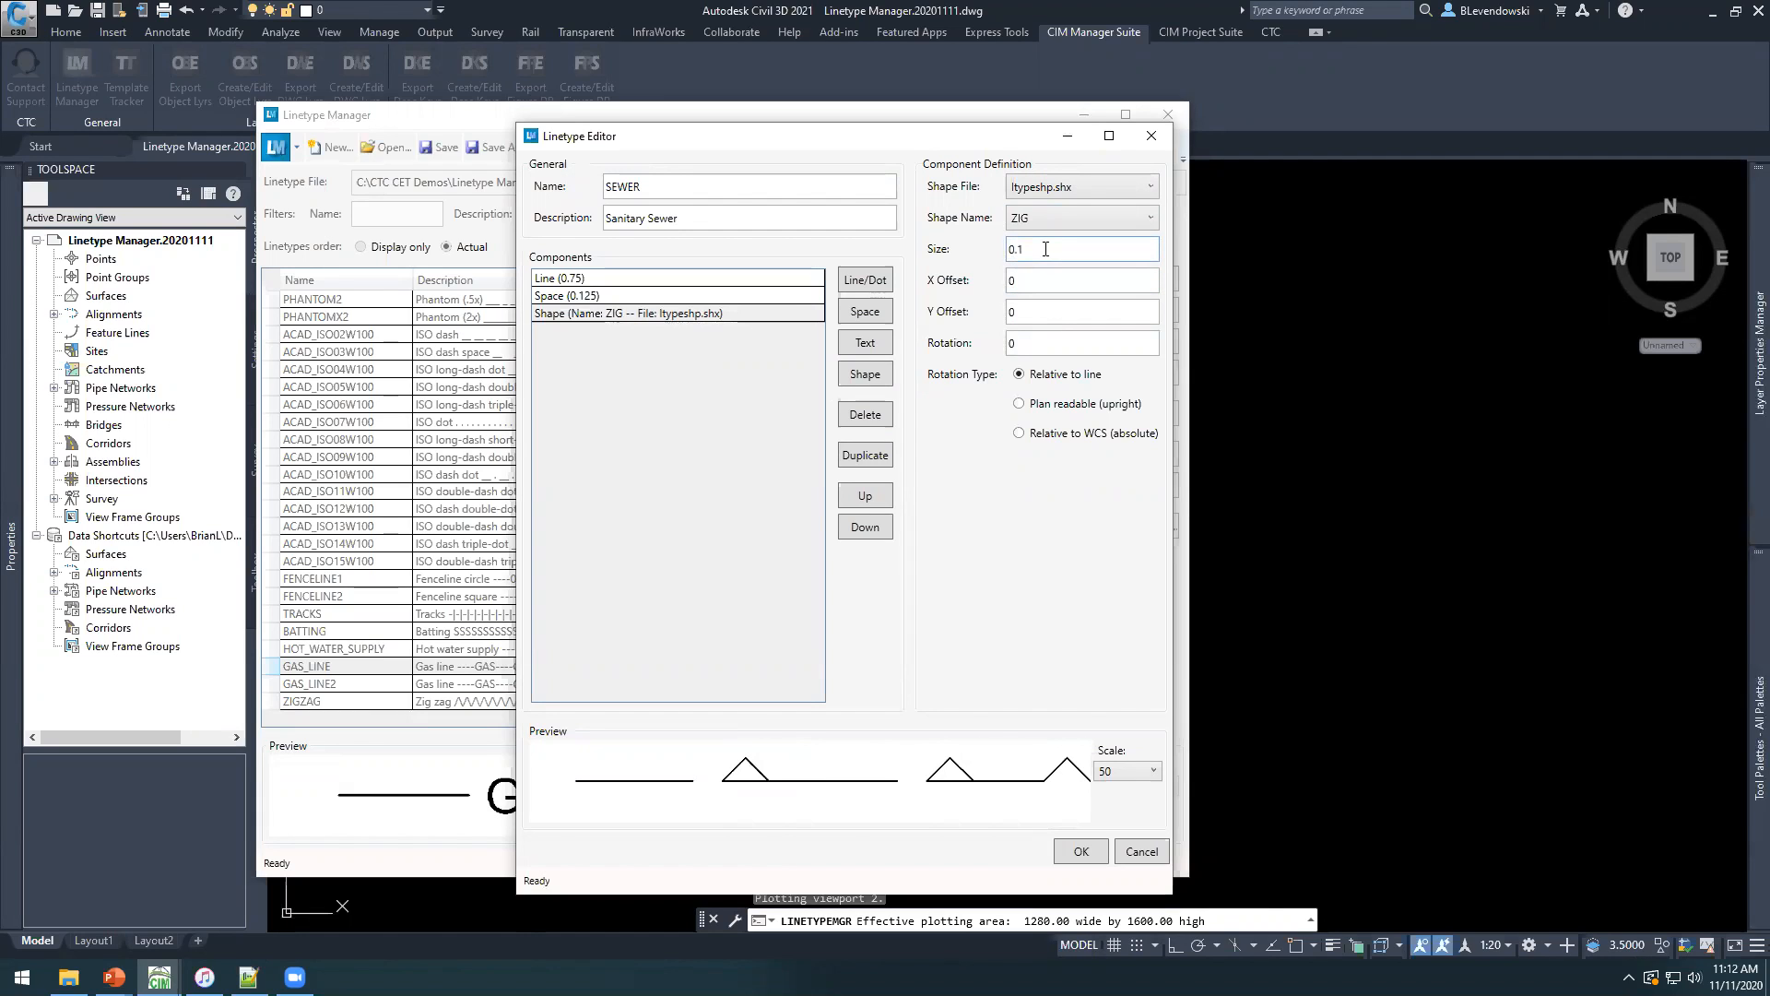
click(1037, 285)
click(1034, 250)
click(1023, 282)
Set the ZIG shape's Y offset to -.1 and its rotation to 90, keeping it relative to the line.
click(1031, 317)
text(-.1)
key(Tab)
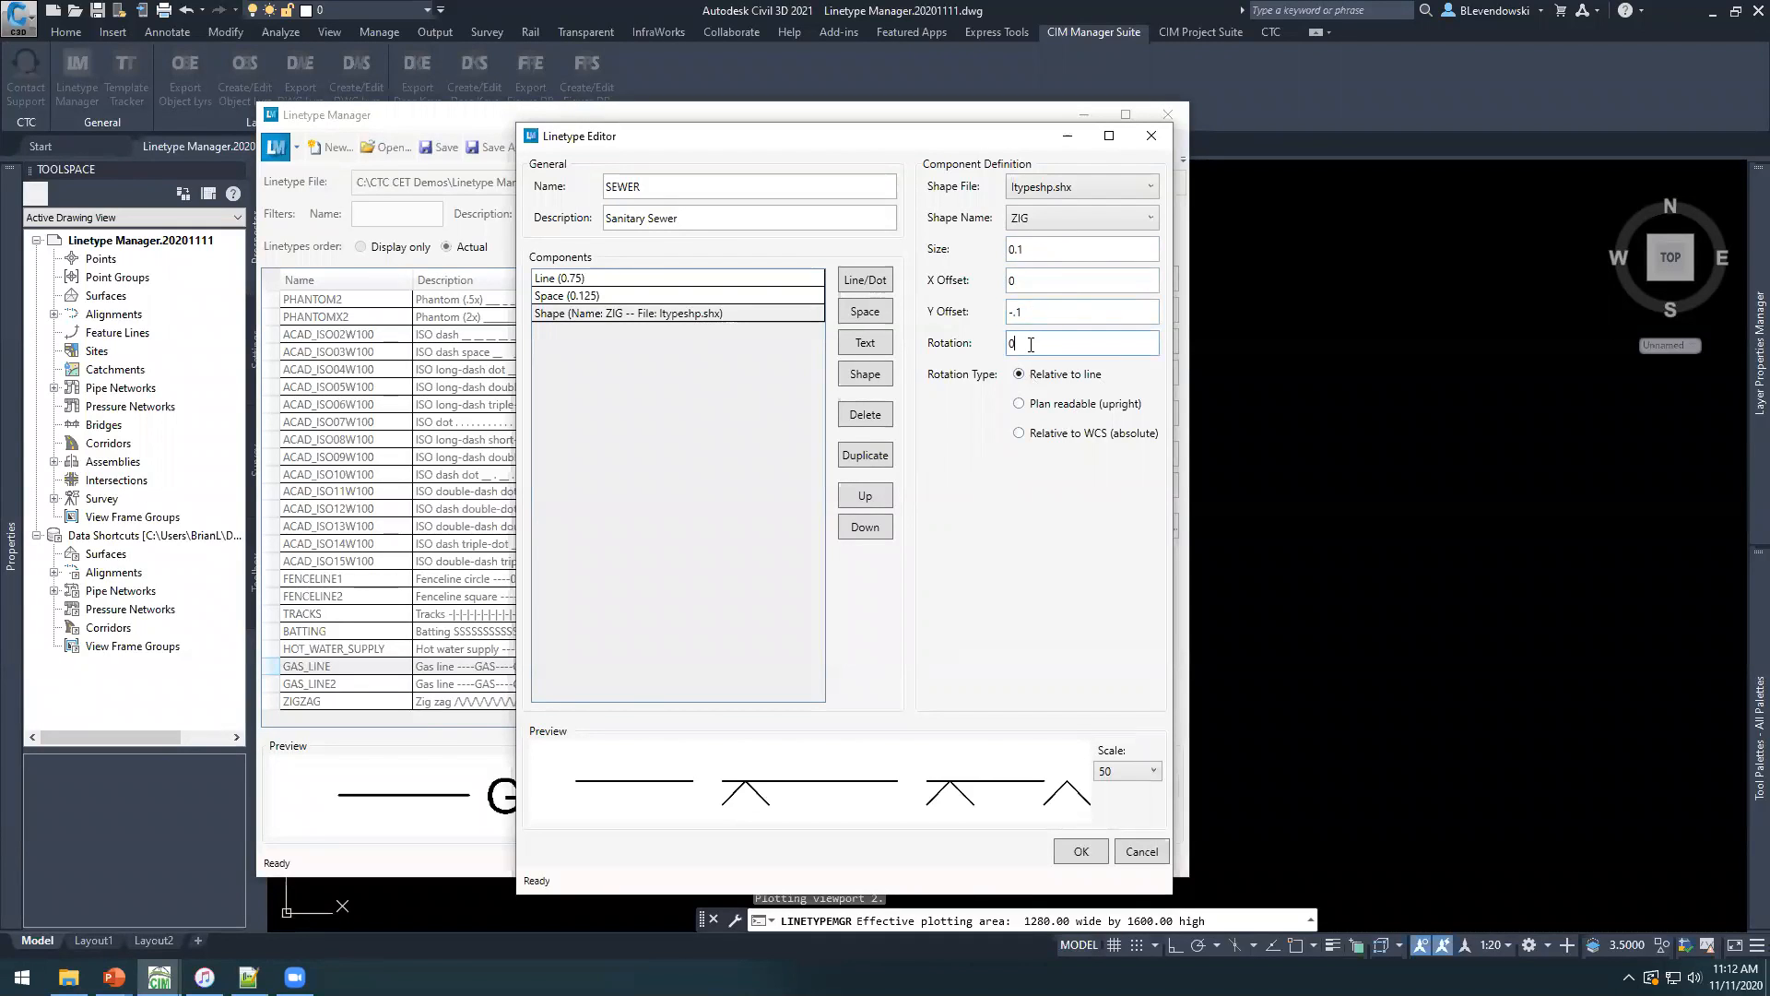
key(Tab)
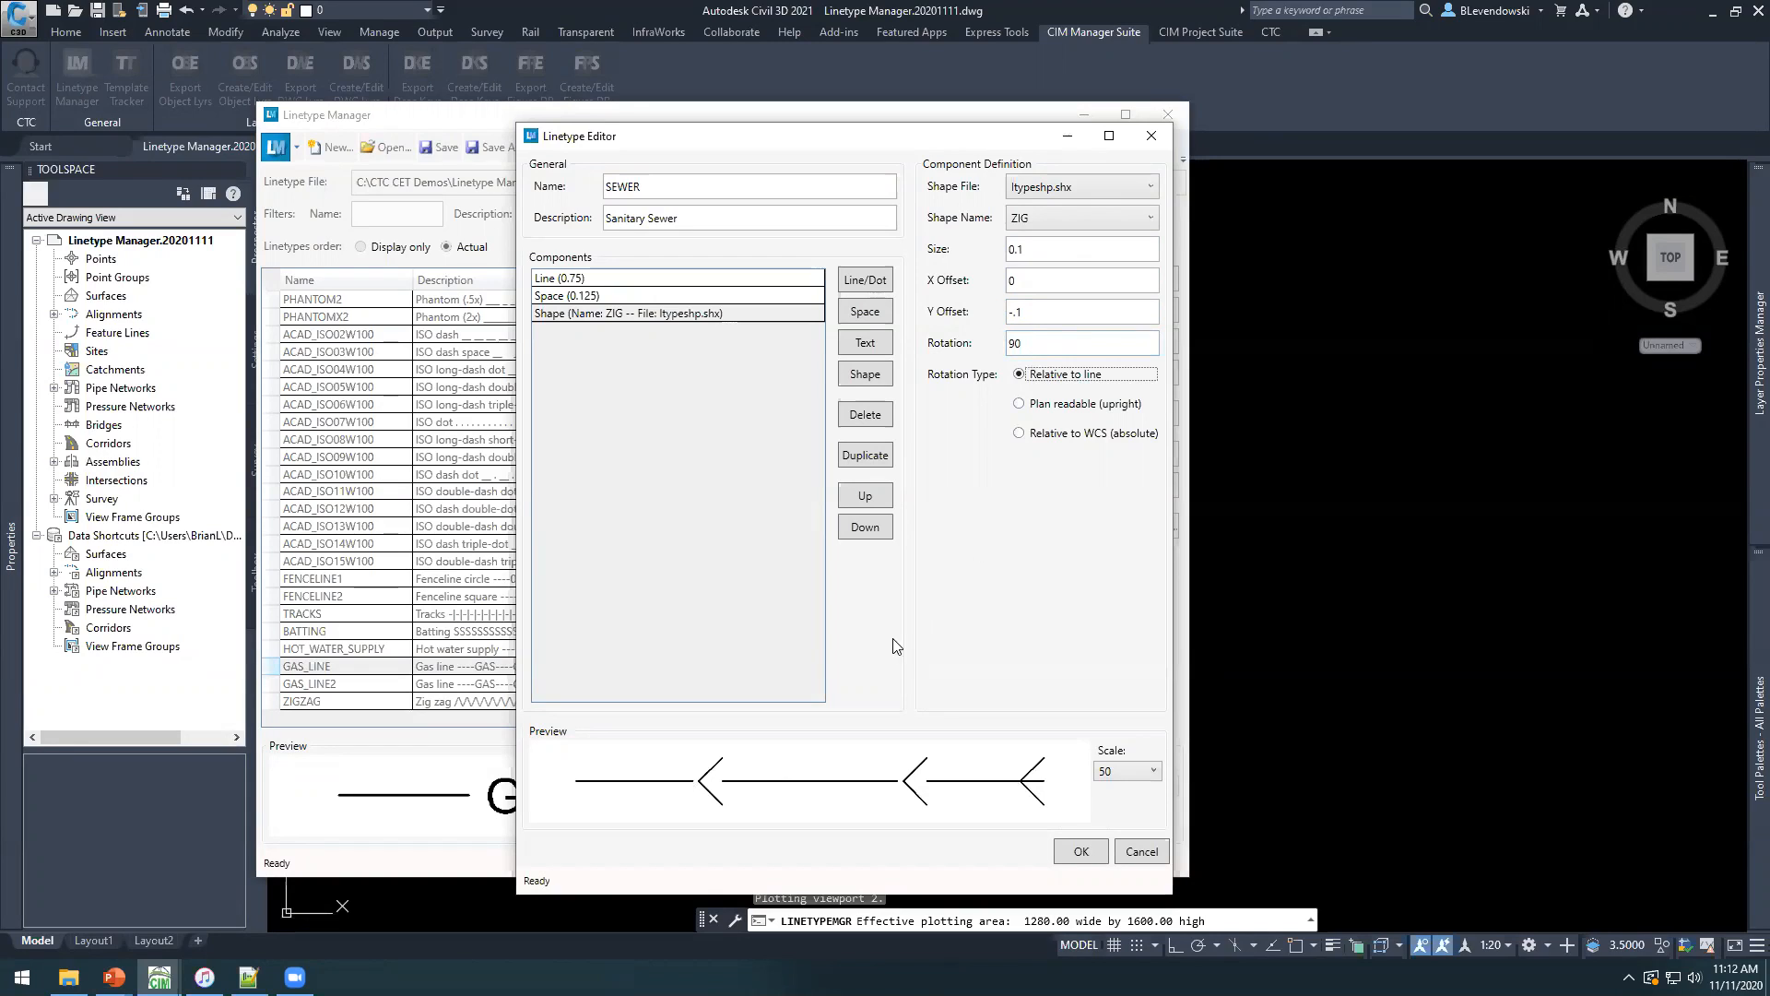
Set the distance of the space component before the ZIG shape to .2.
click(601, 297)
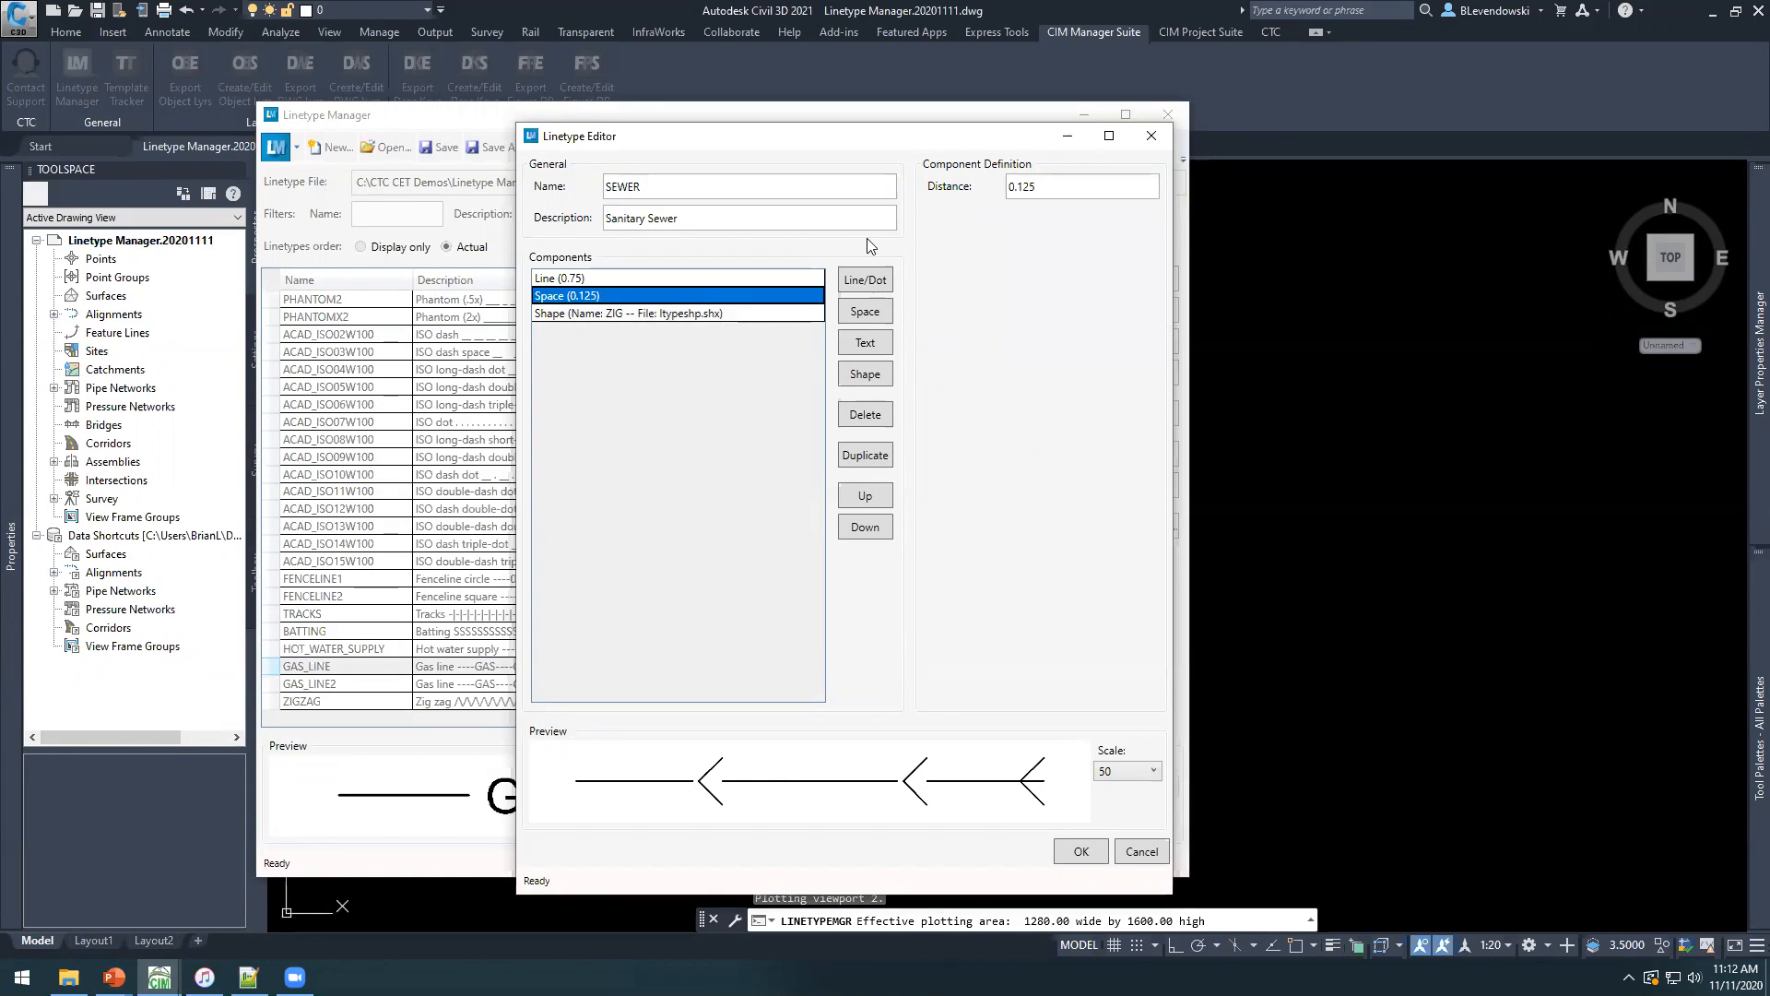
double_click(1069, 182)
text(.2)
key(Tab)
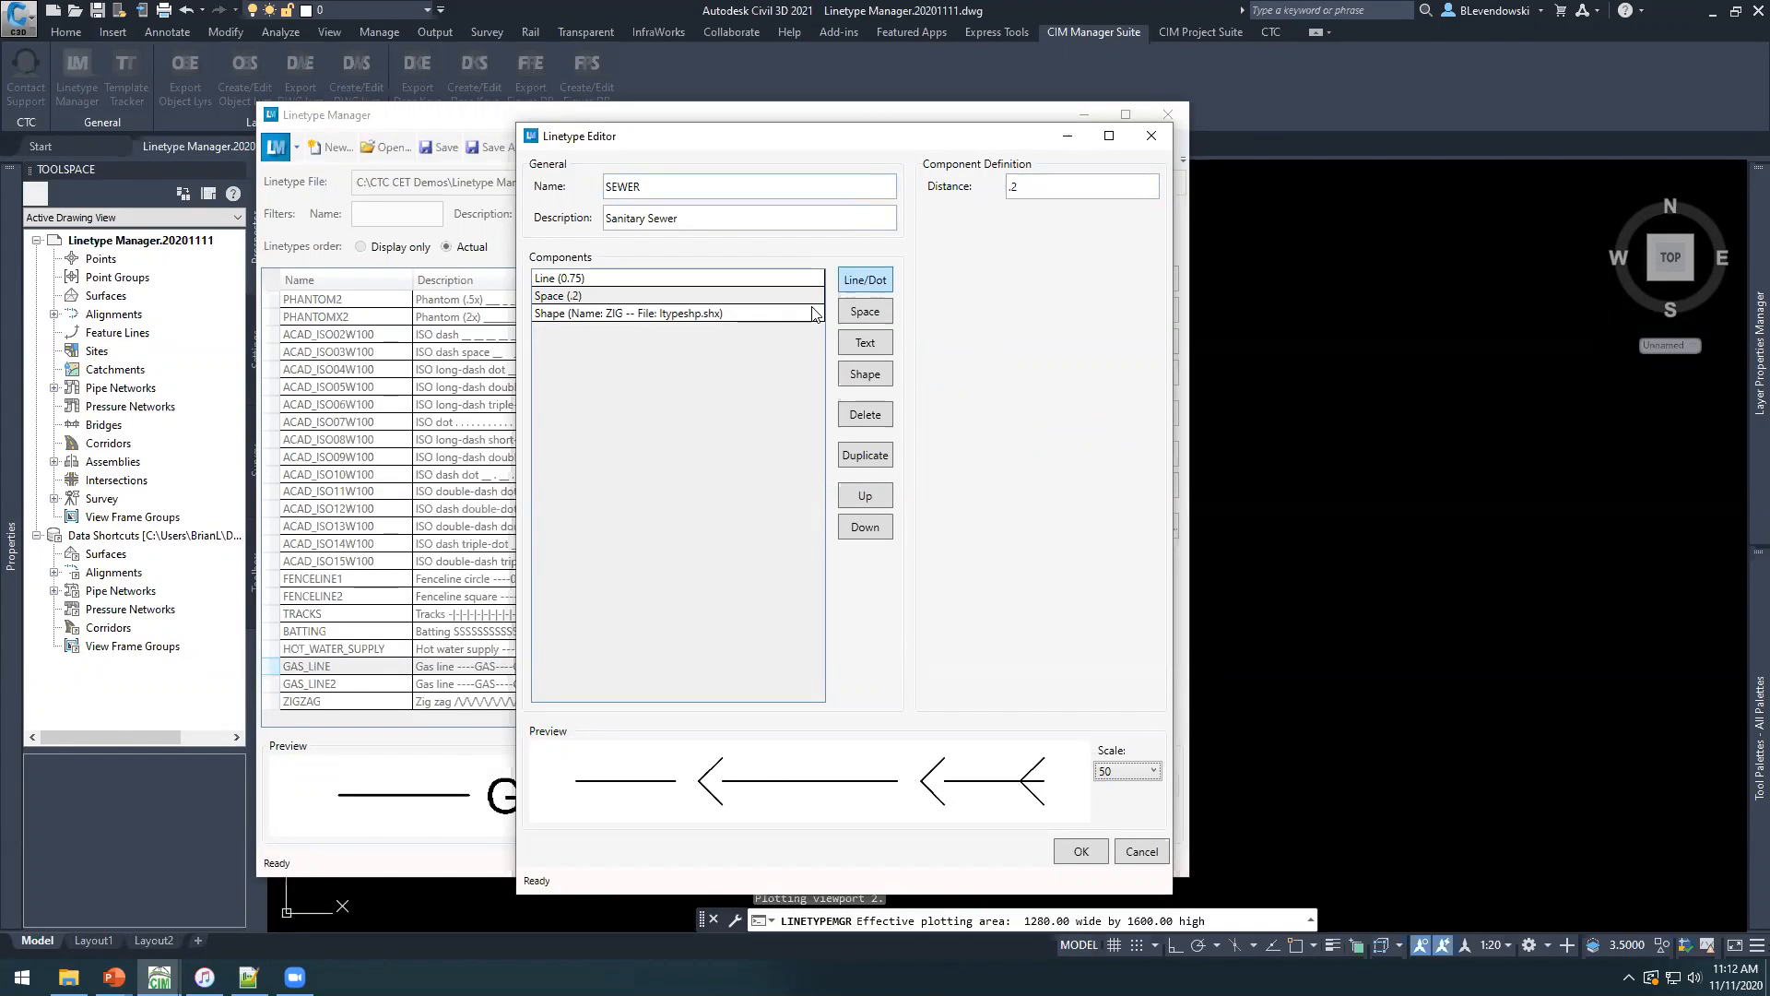
Duplicate the space component and the ZIG shape component so that the copies follow the first shape.
click(665, 315)
click(620, 297)
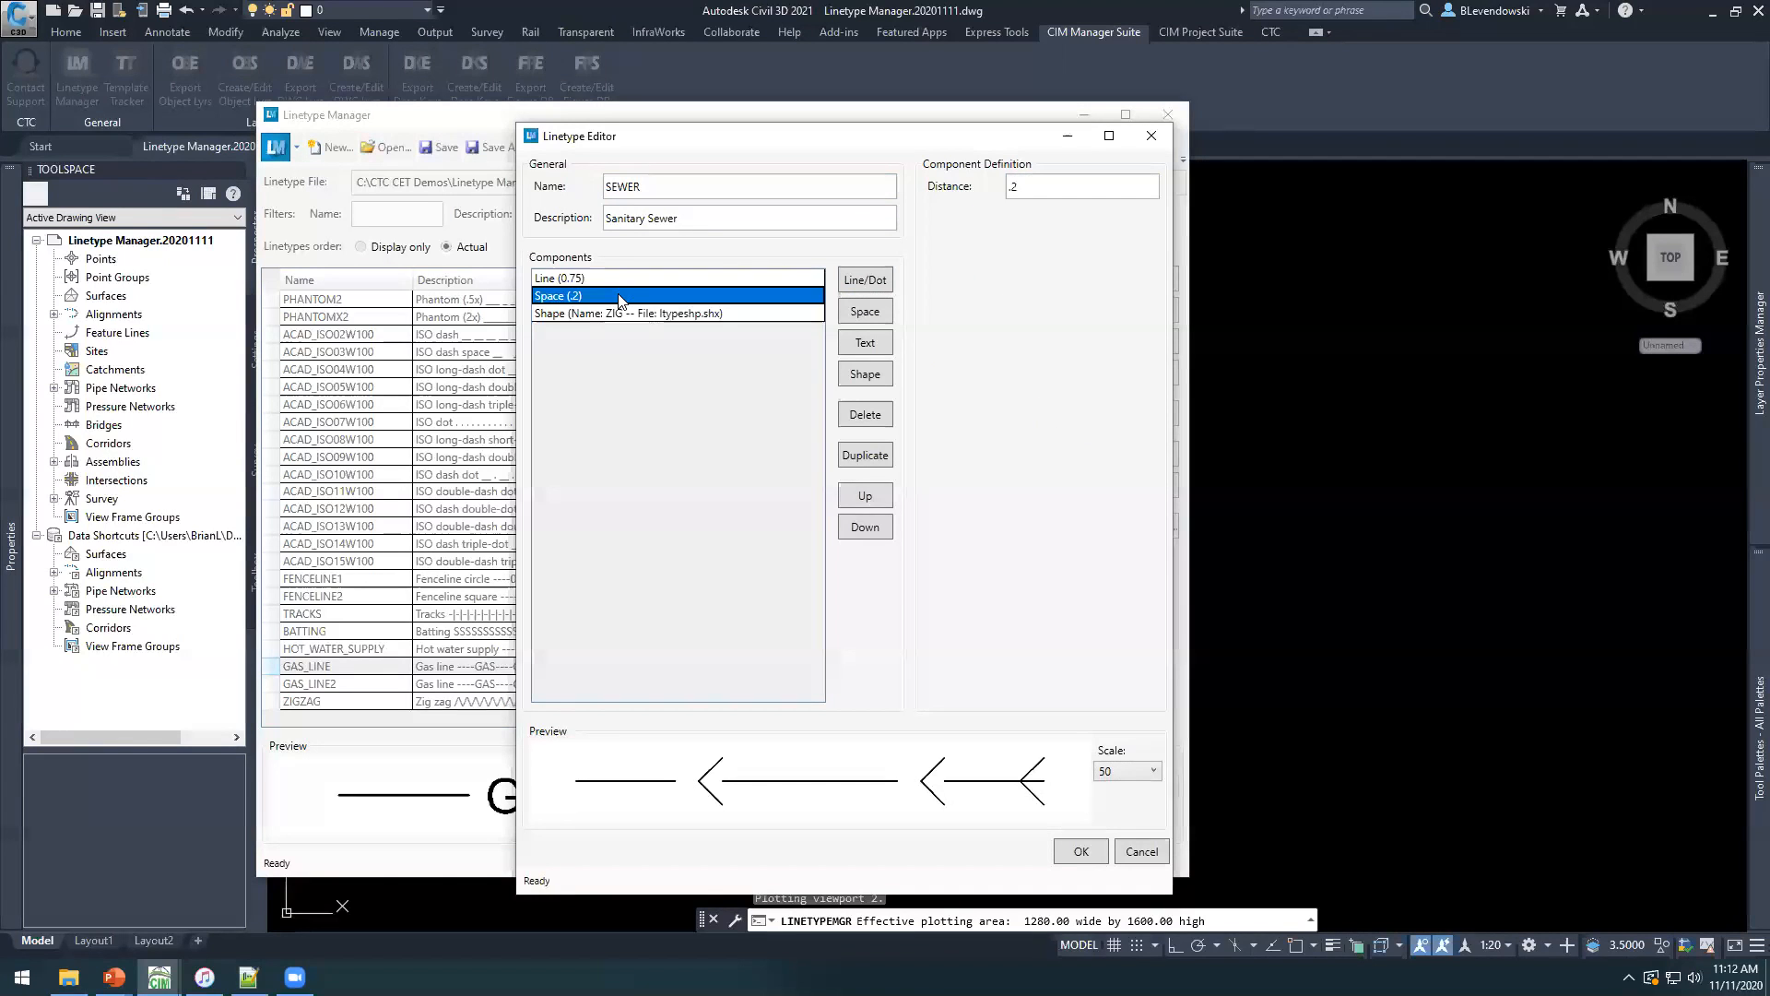
click(864, 456)
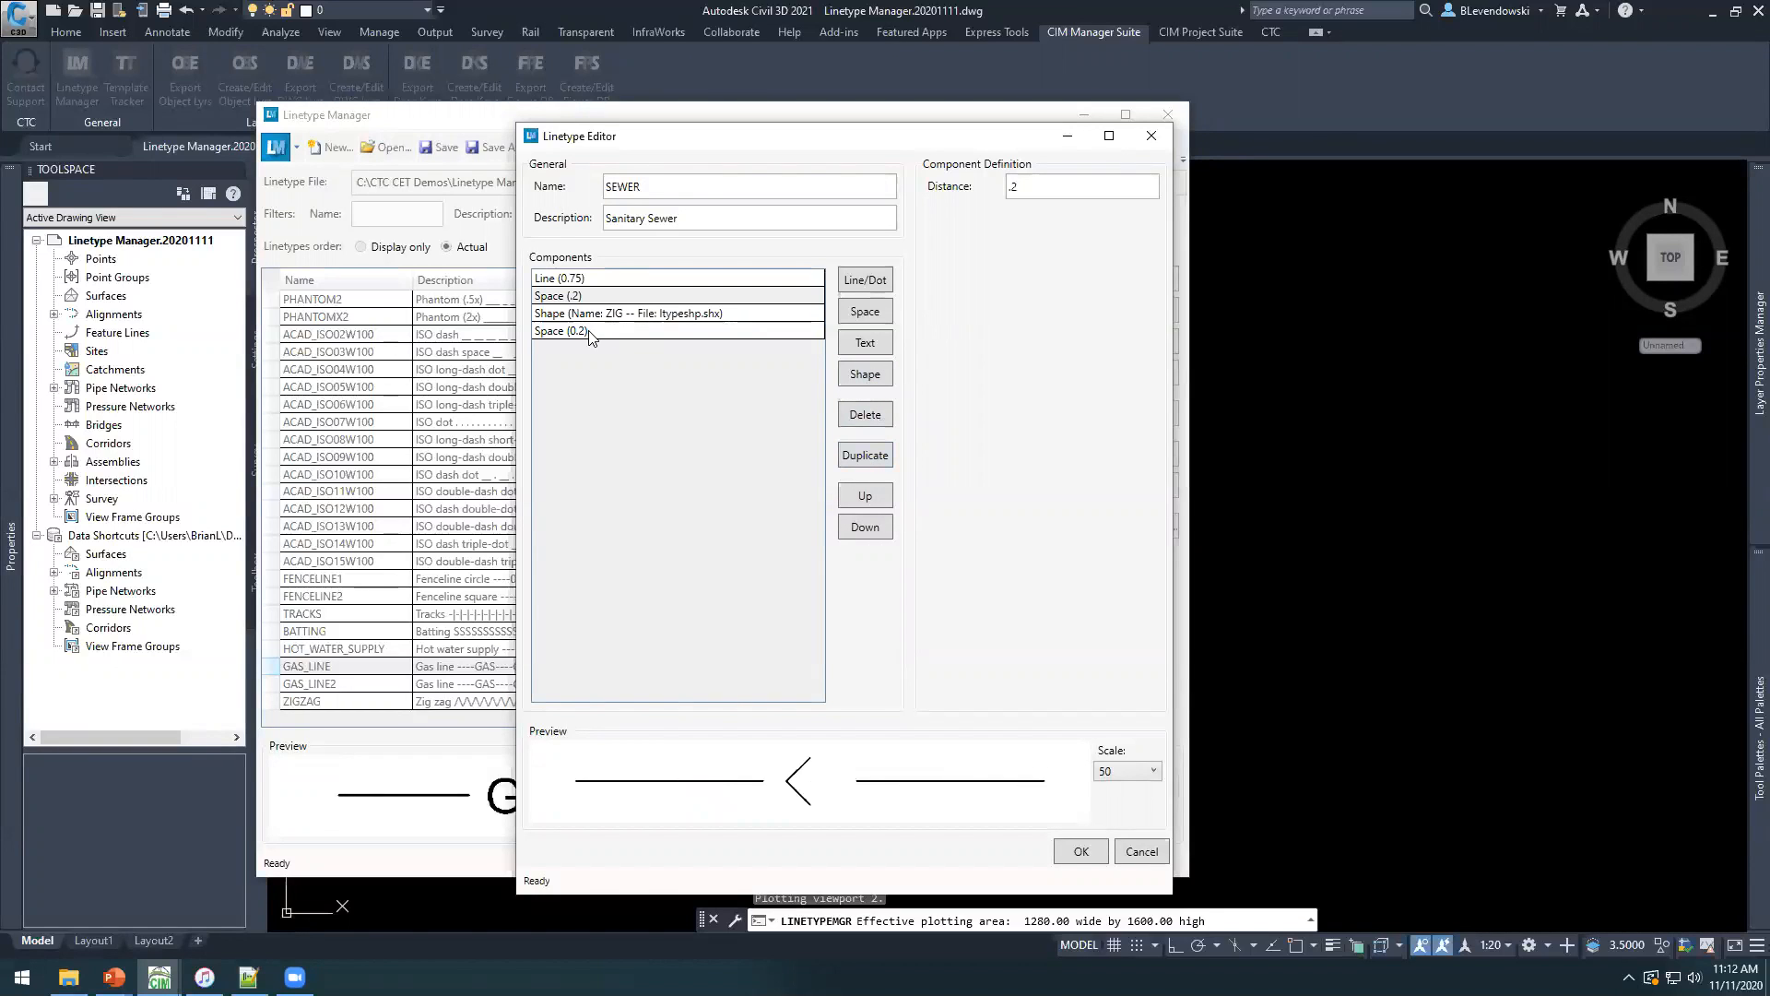
click(587, 333)
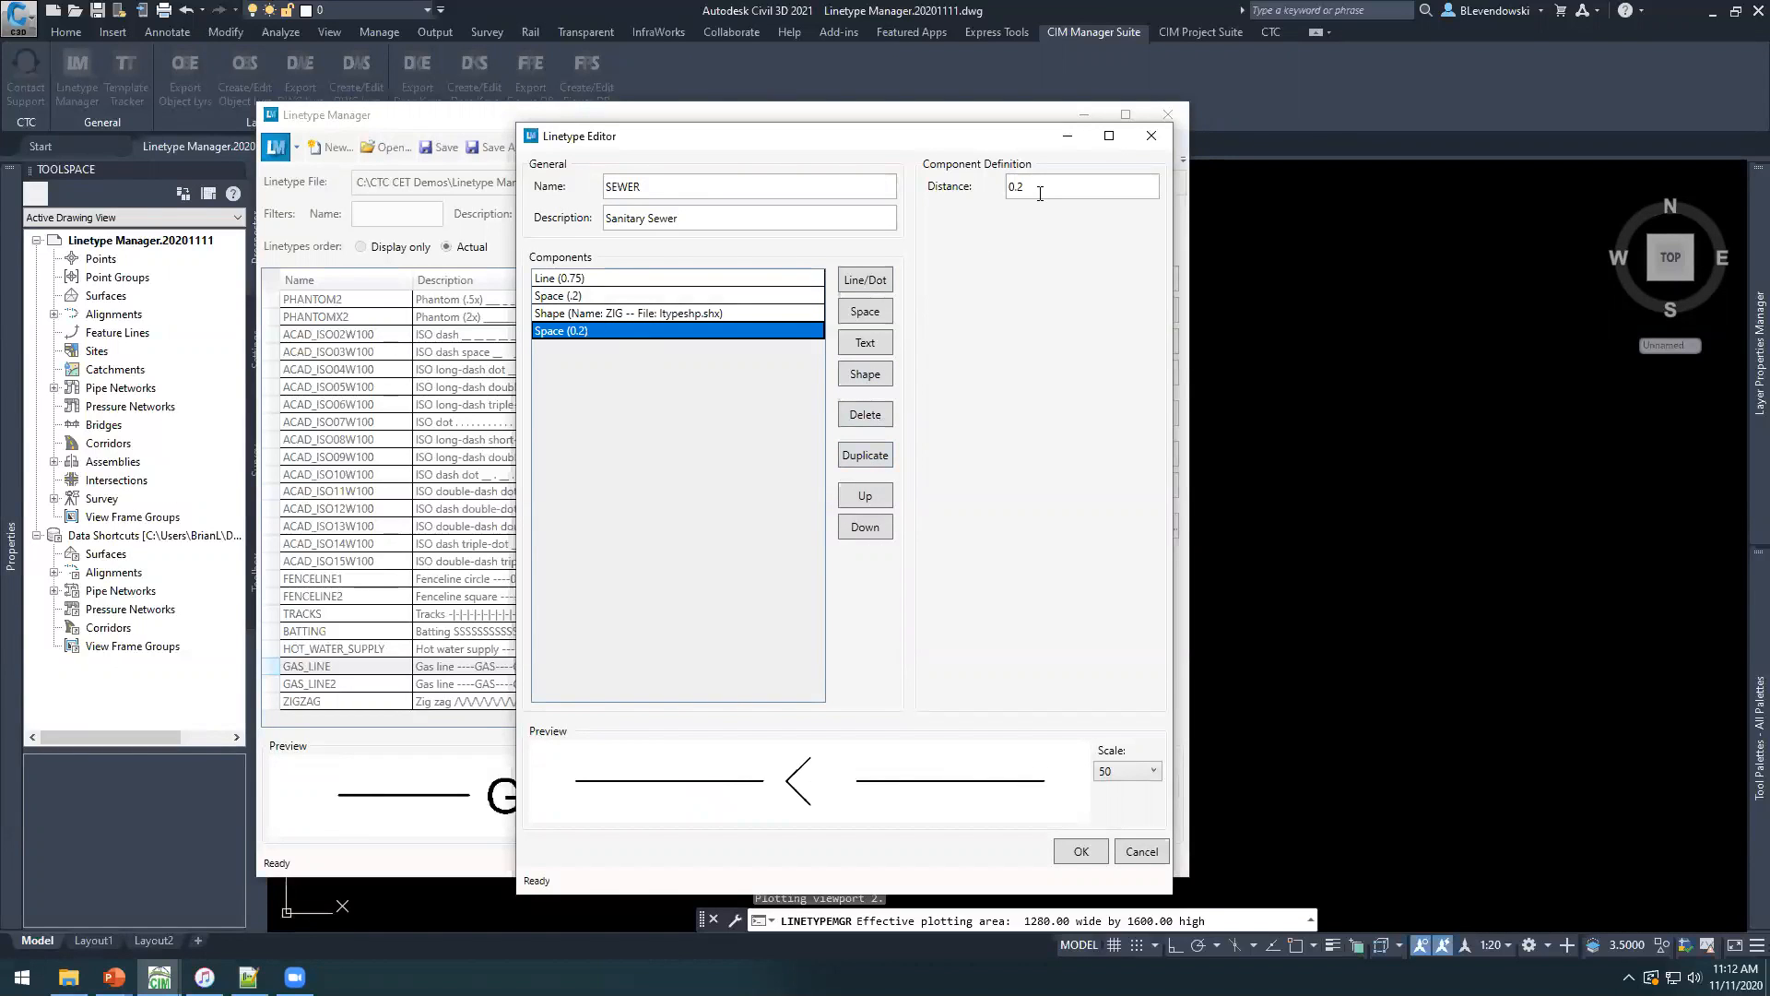
click(601, 315)
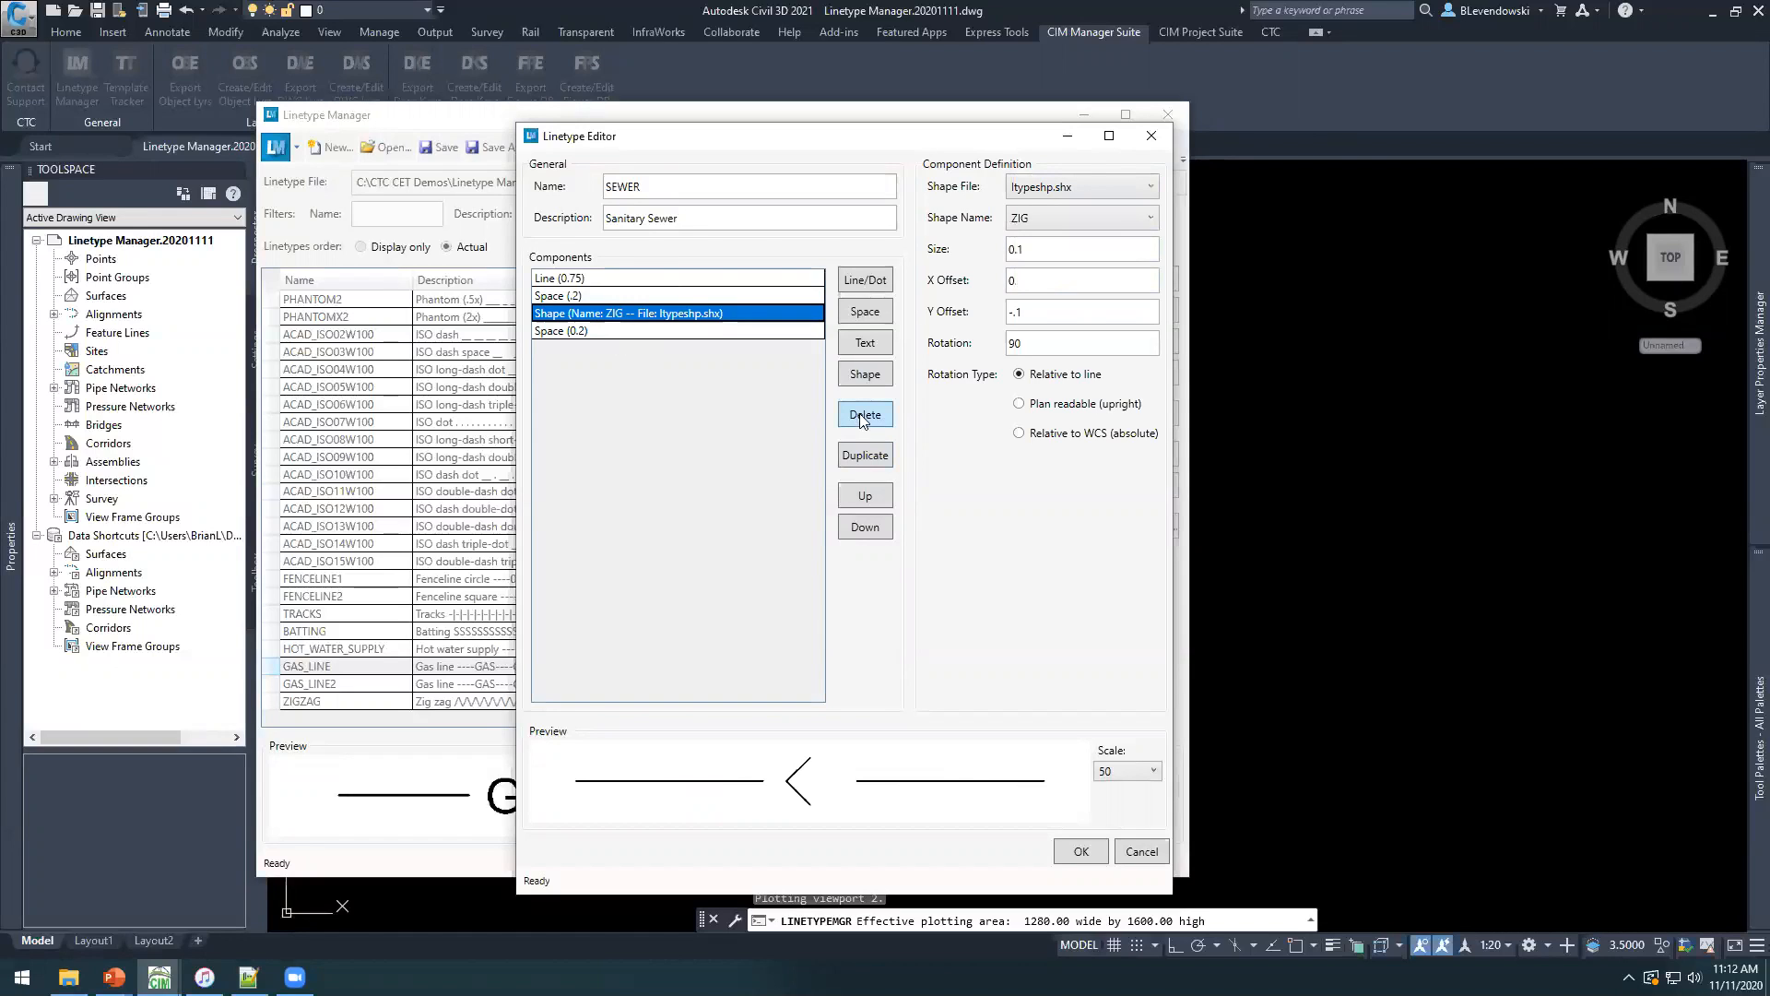
click(864, 454)
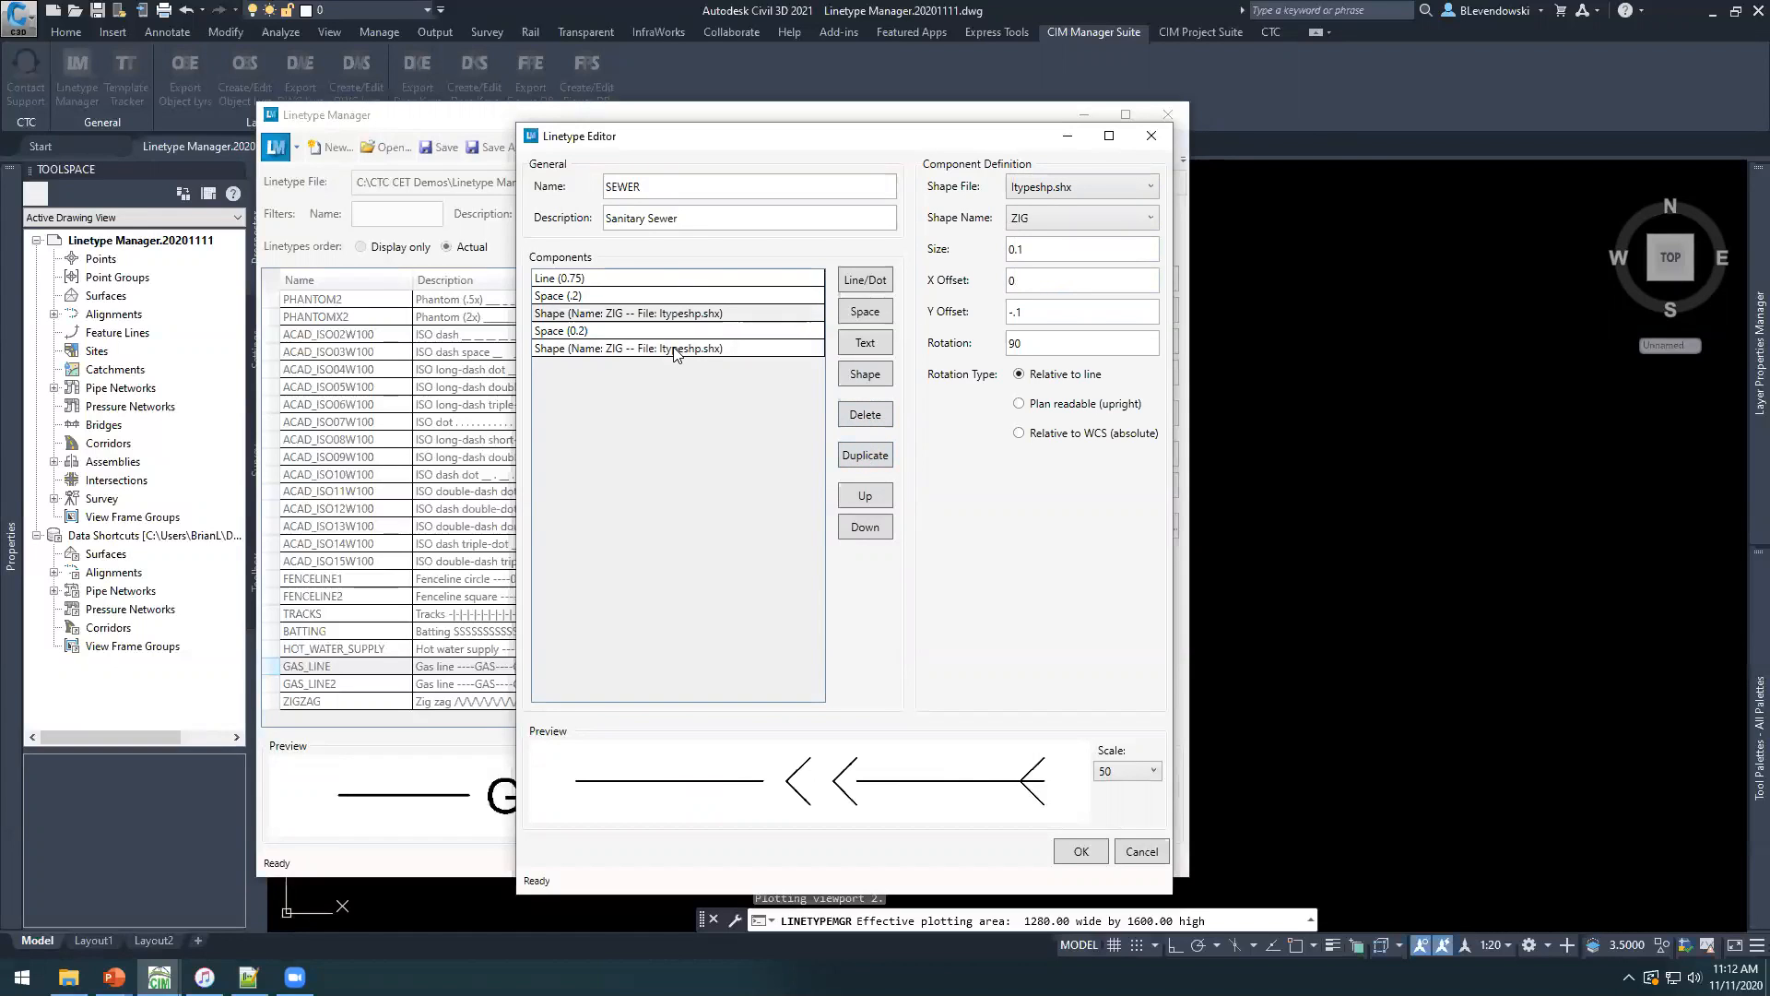
click(676, 351)
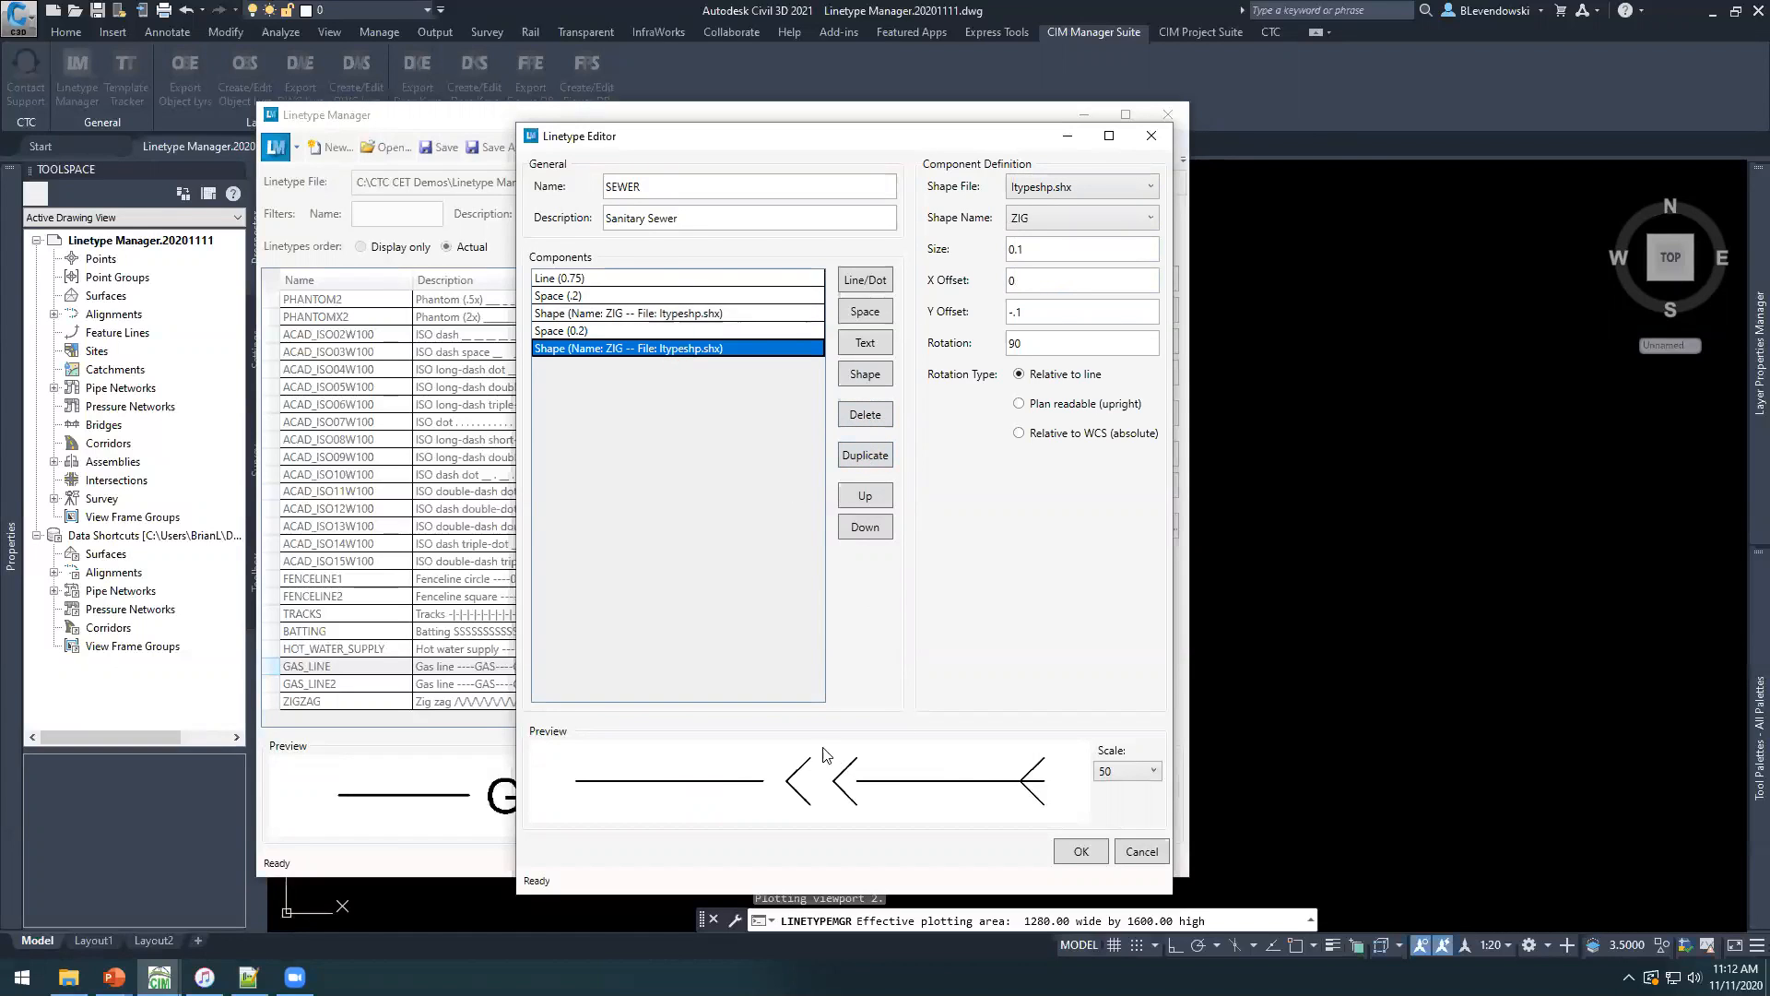
Set the distance of the space component between the two ZIG shapes to 0.05.
click(610, 333)
click(1038, 188)
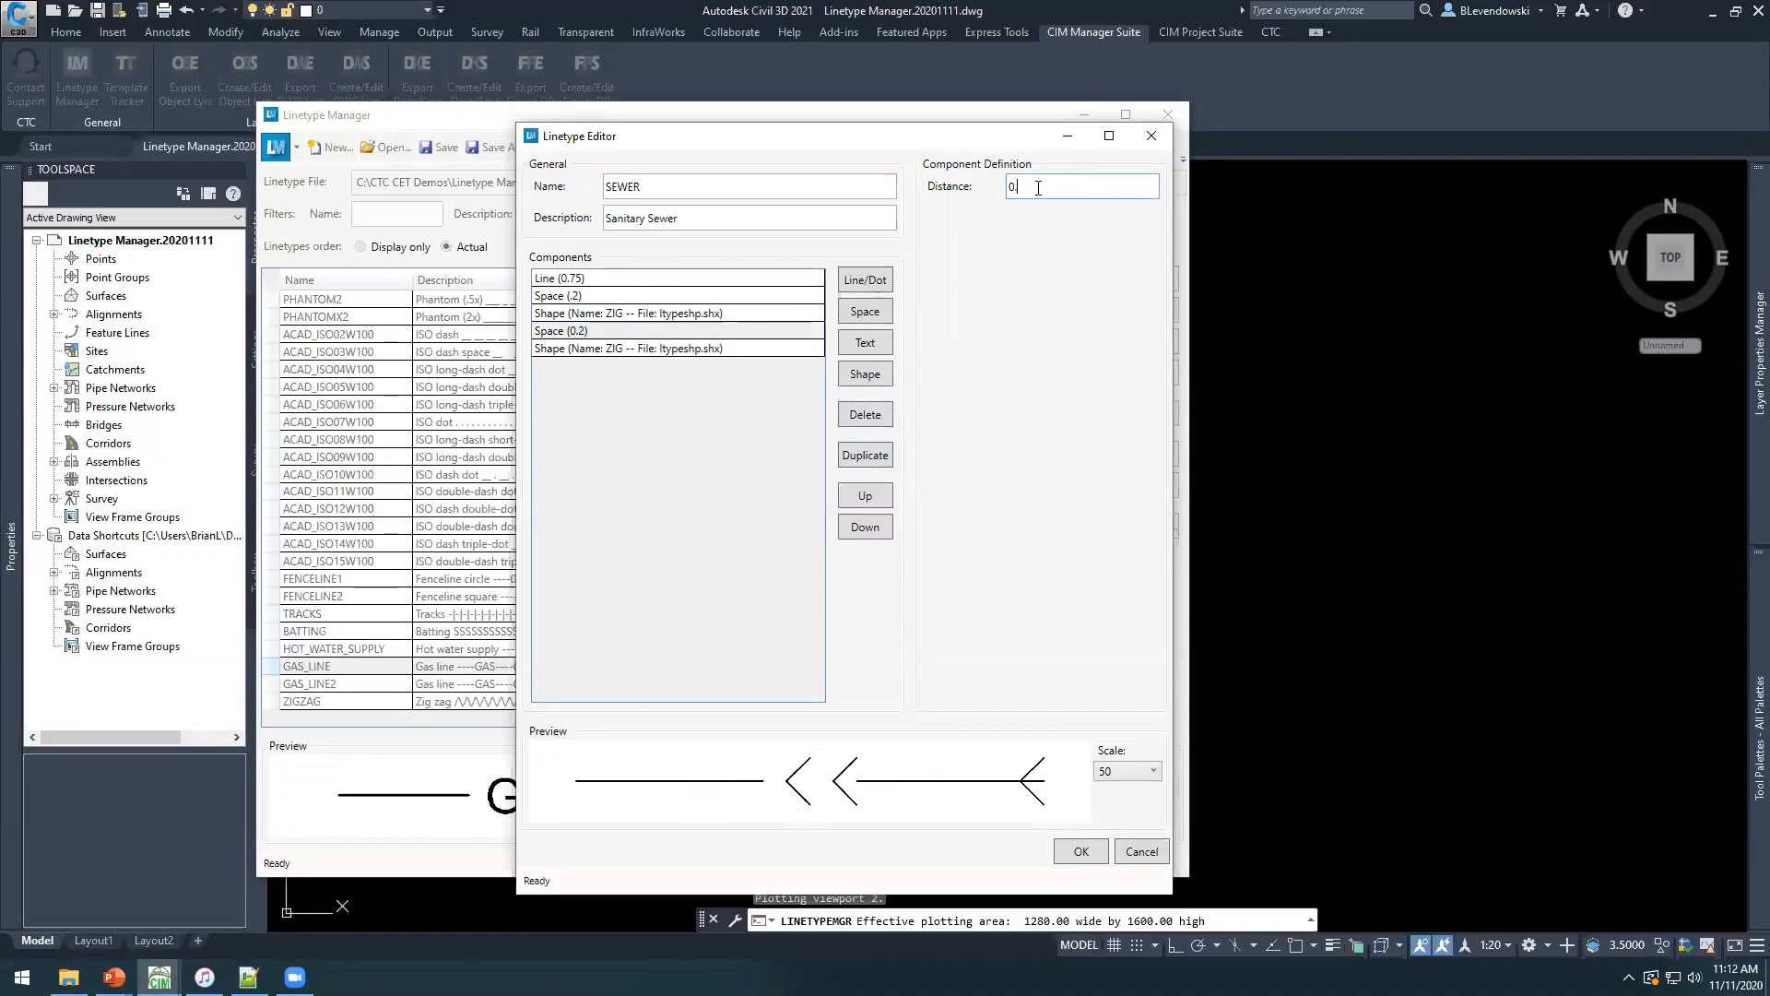
key(Tab)
click(1038, 188)
key(Tab)
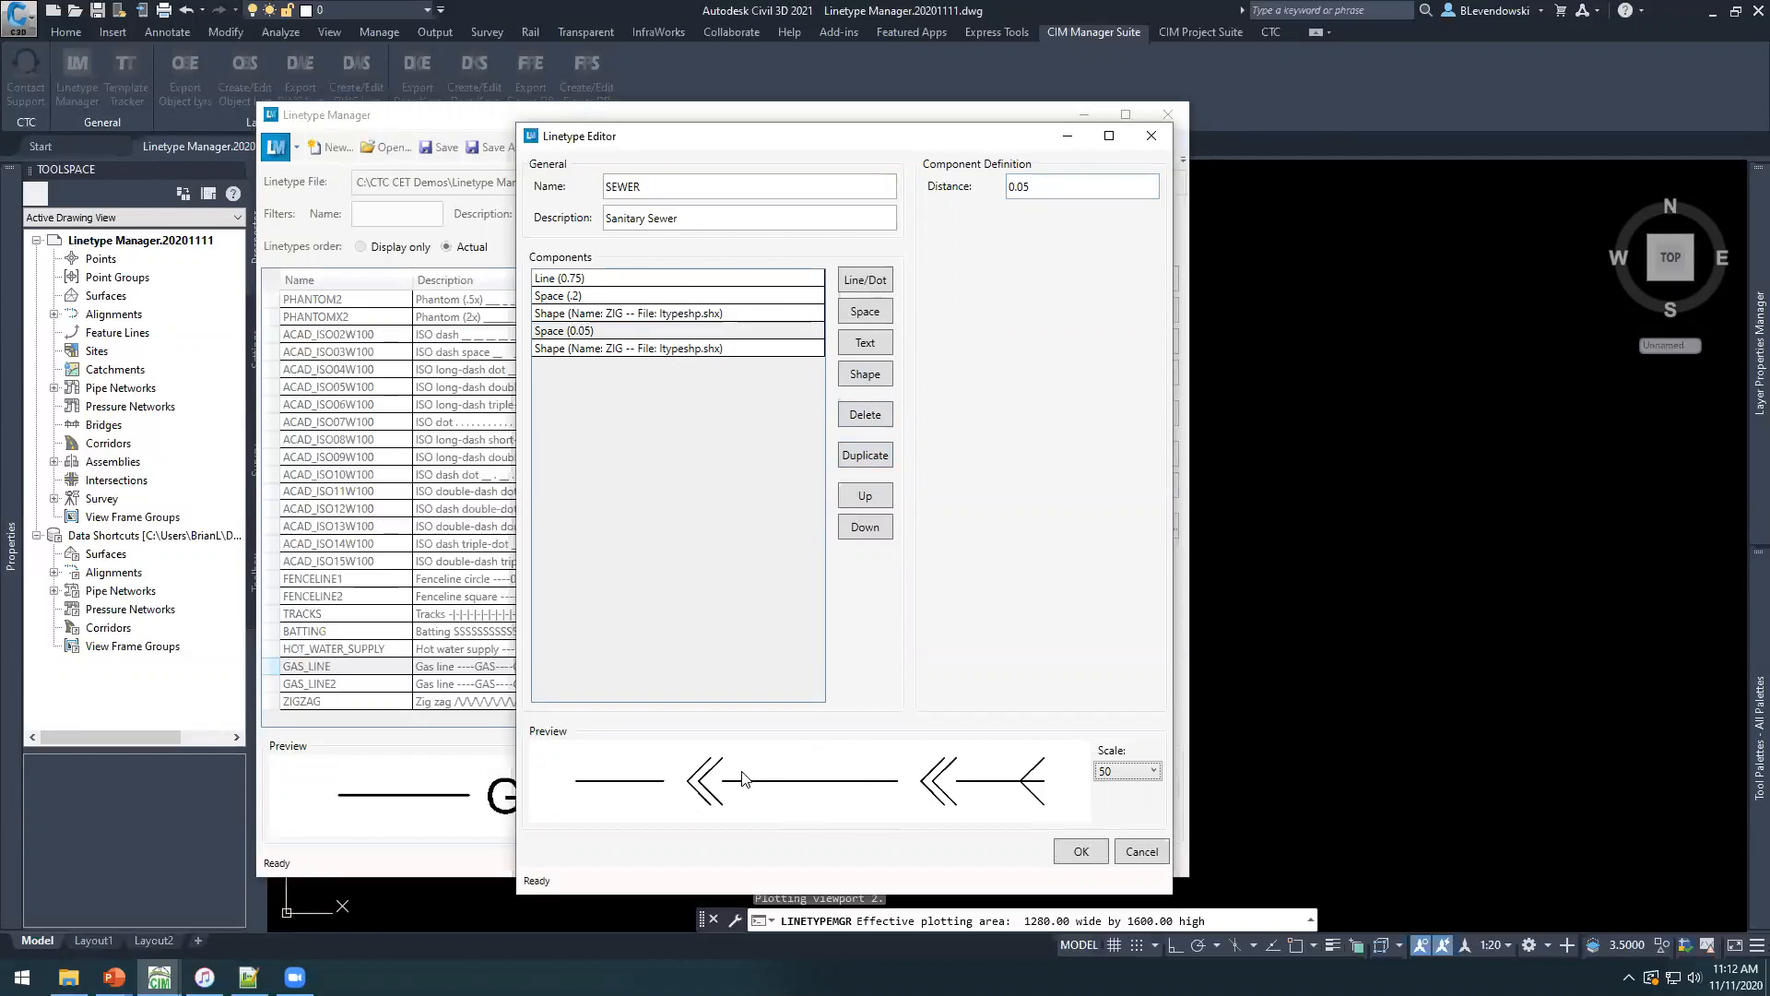
Add a space component after the last ZIG shape and set its distance to .05.
click(616, 350)
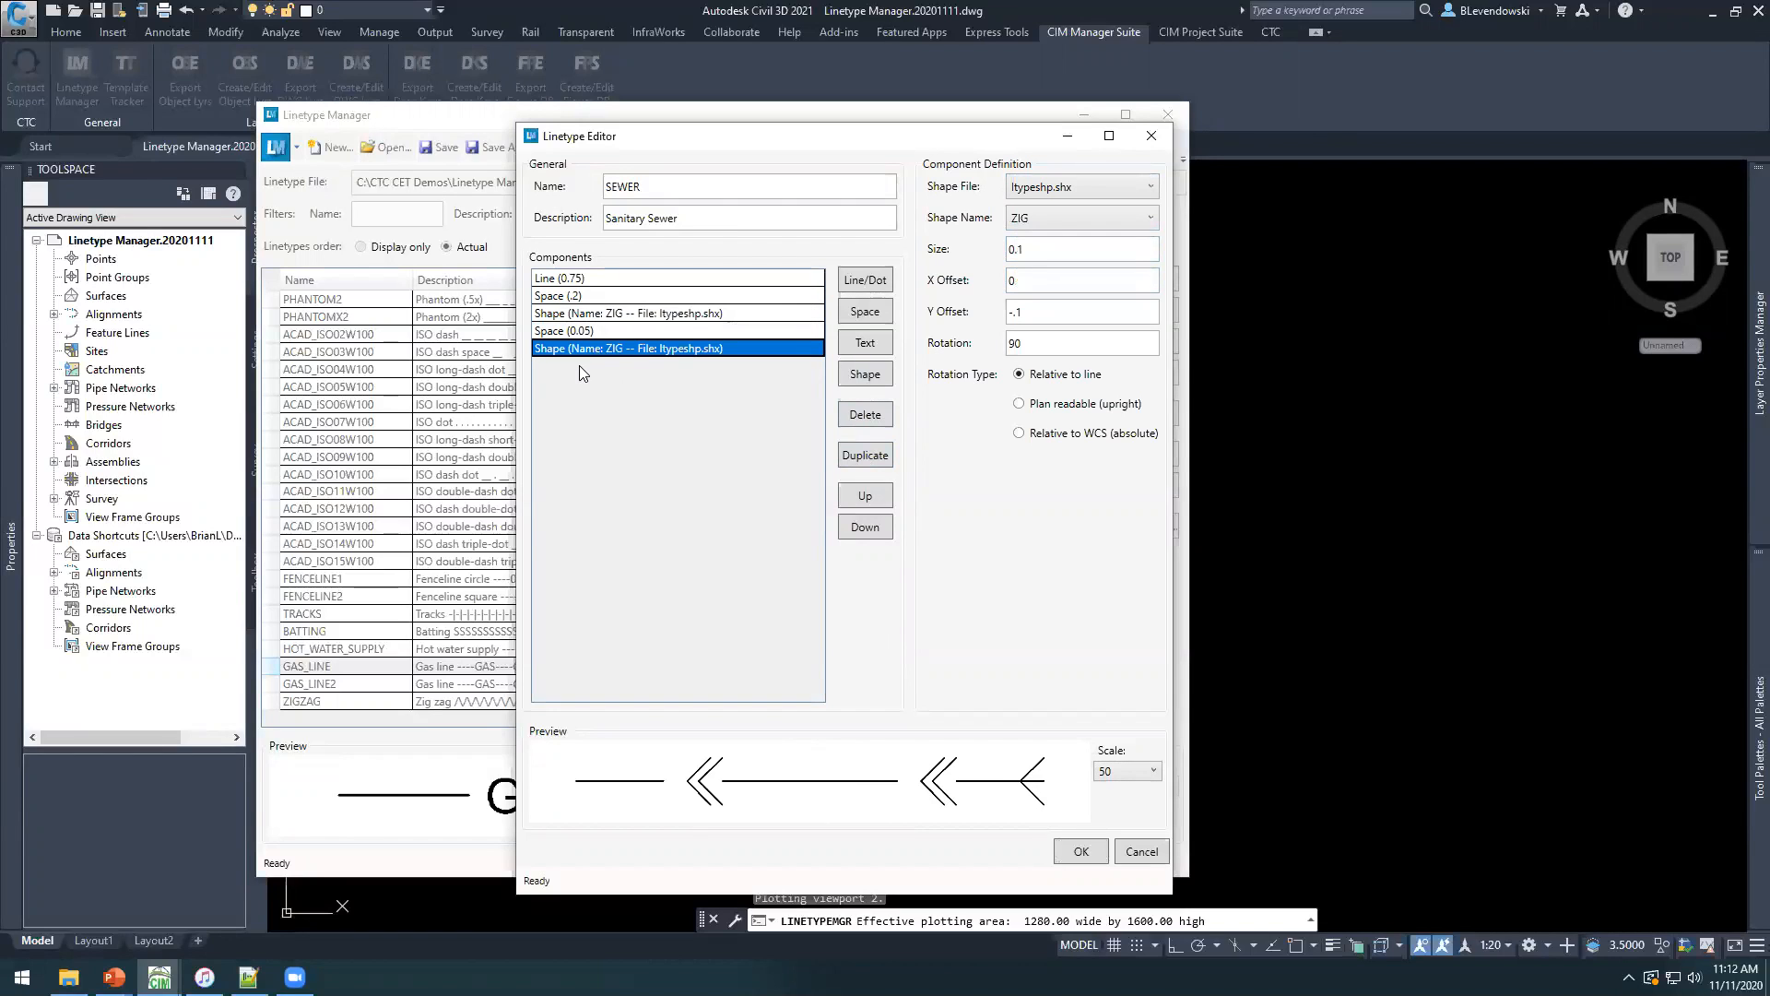
click(868, 316)
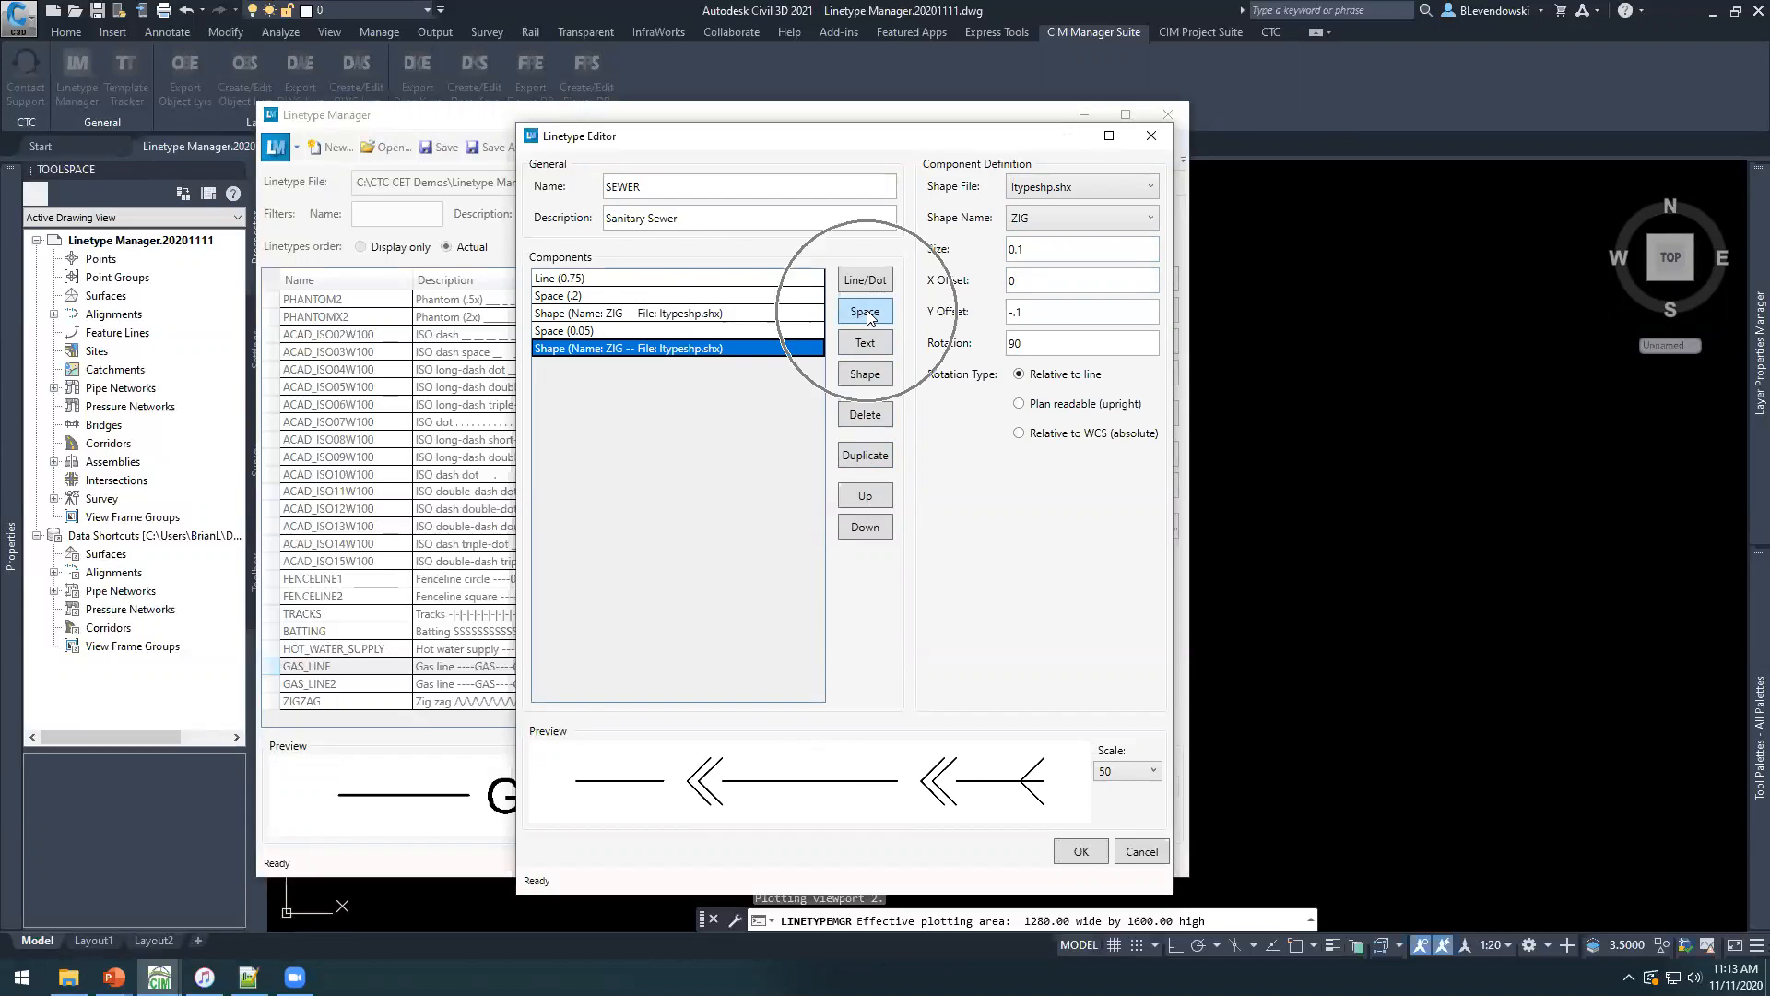
click(624, 366)
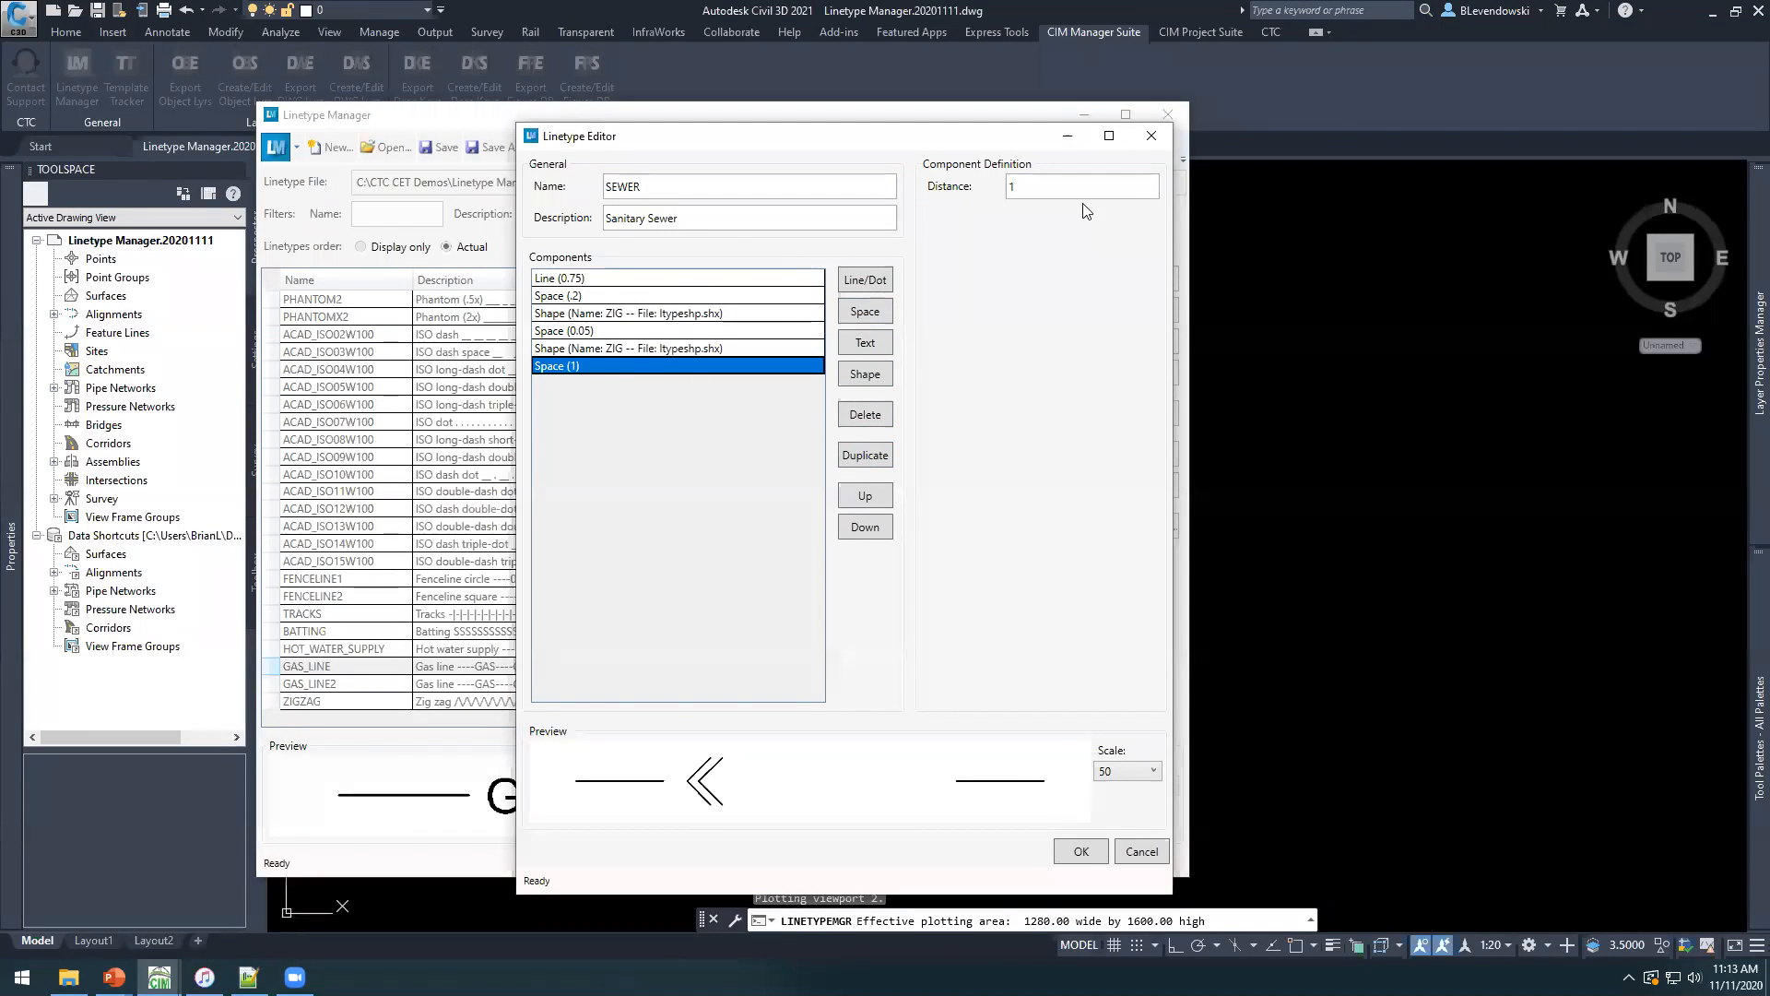
click(1043, 185)
text(.1)
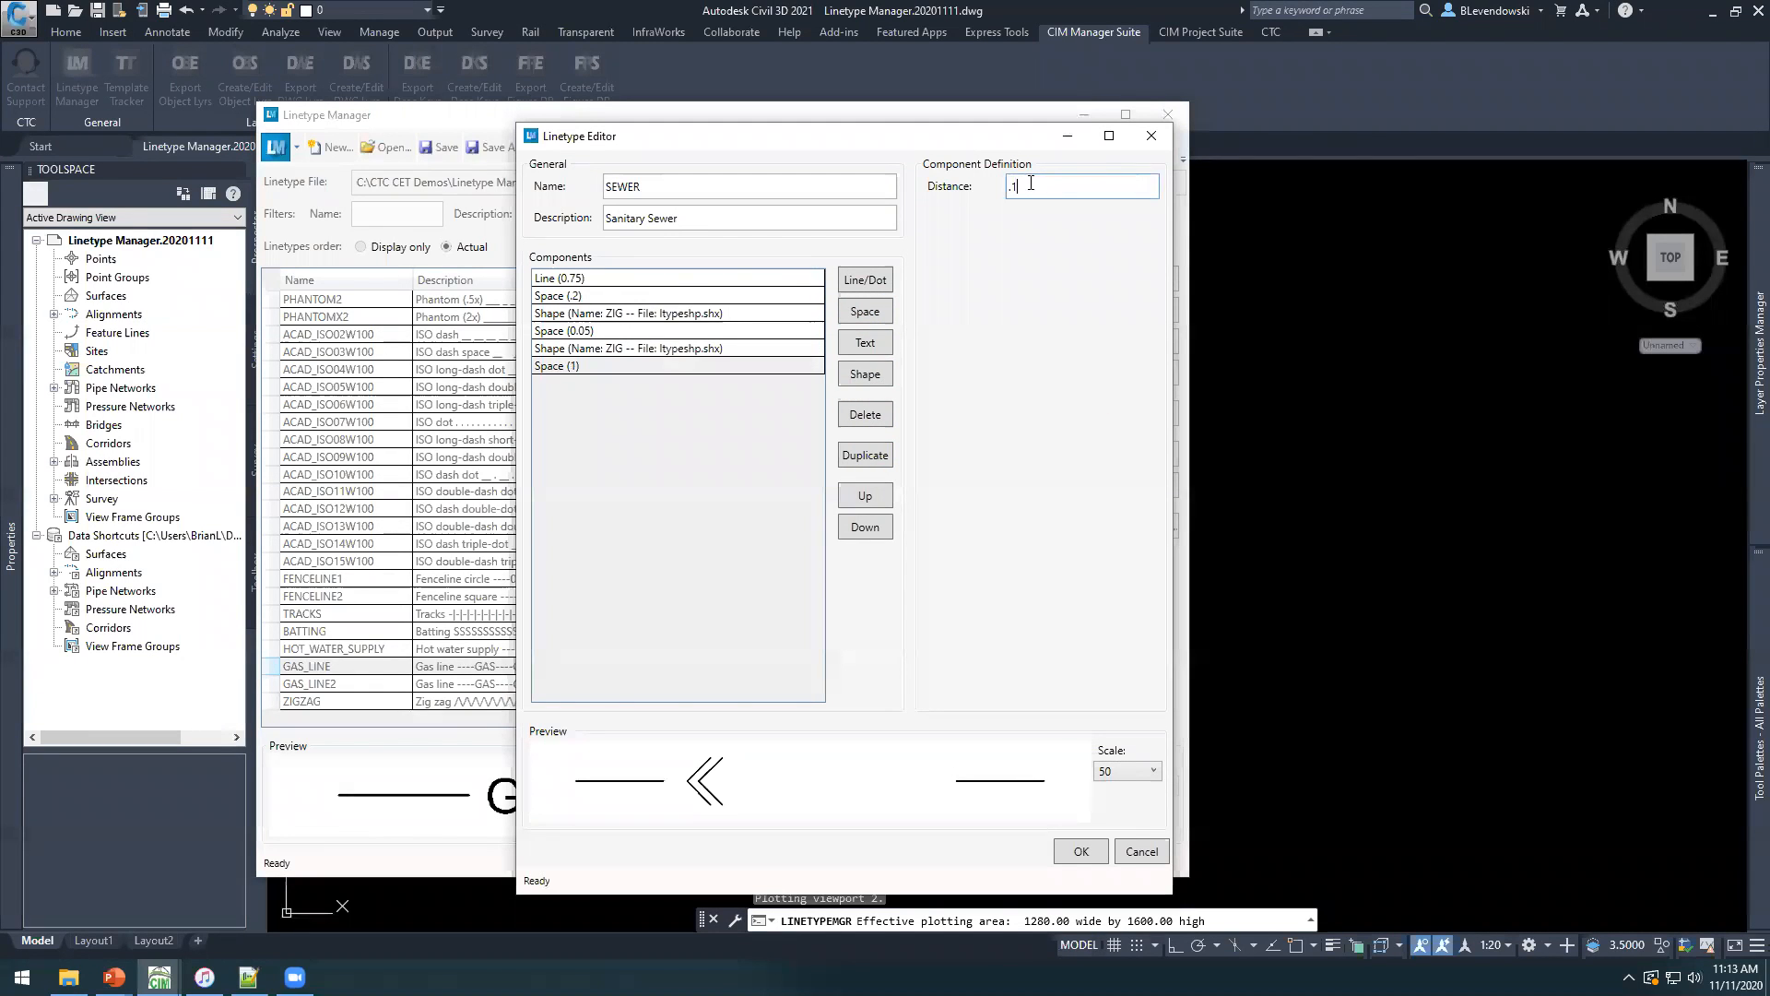
click(1034, 182)
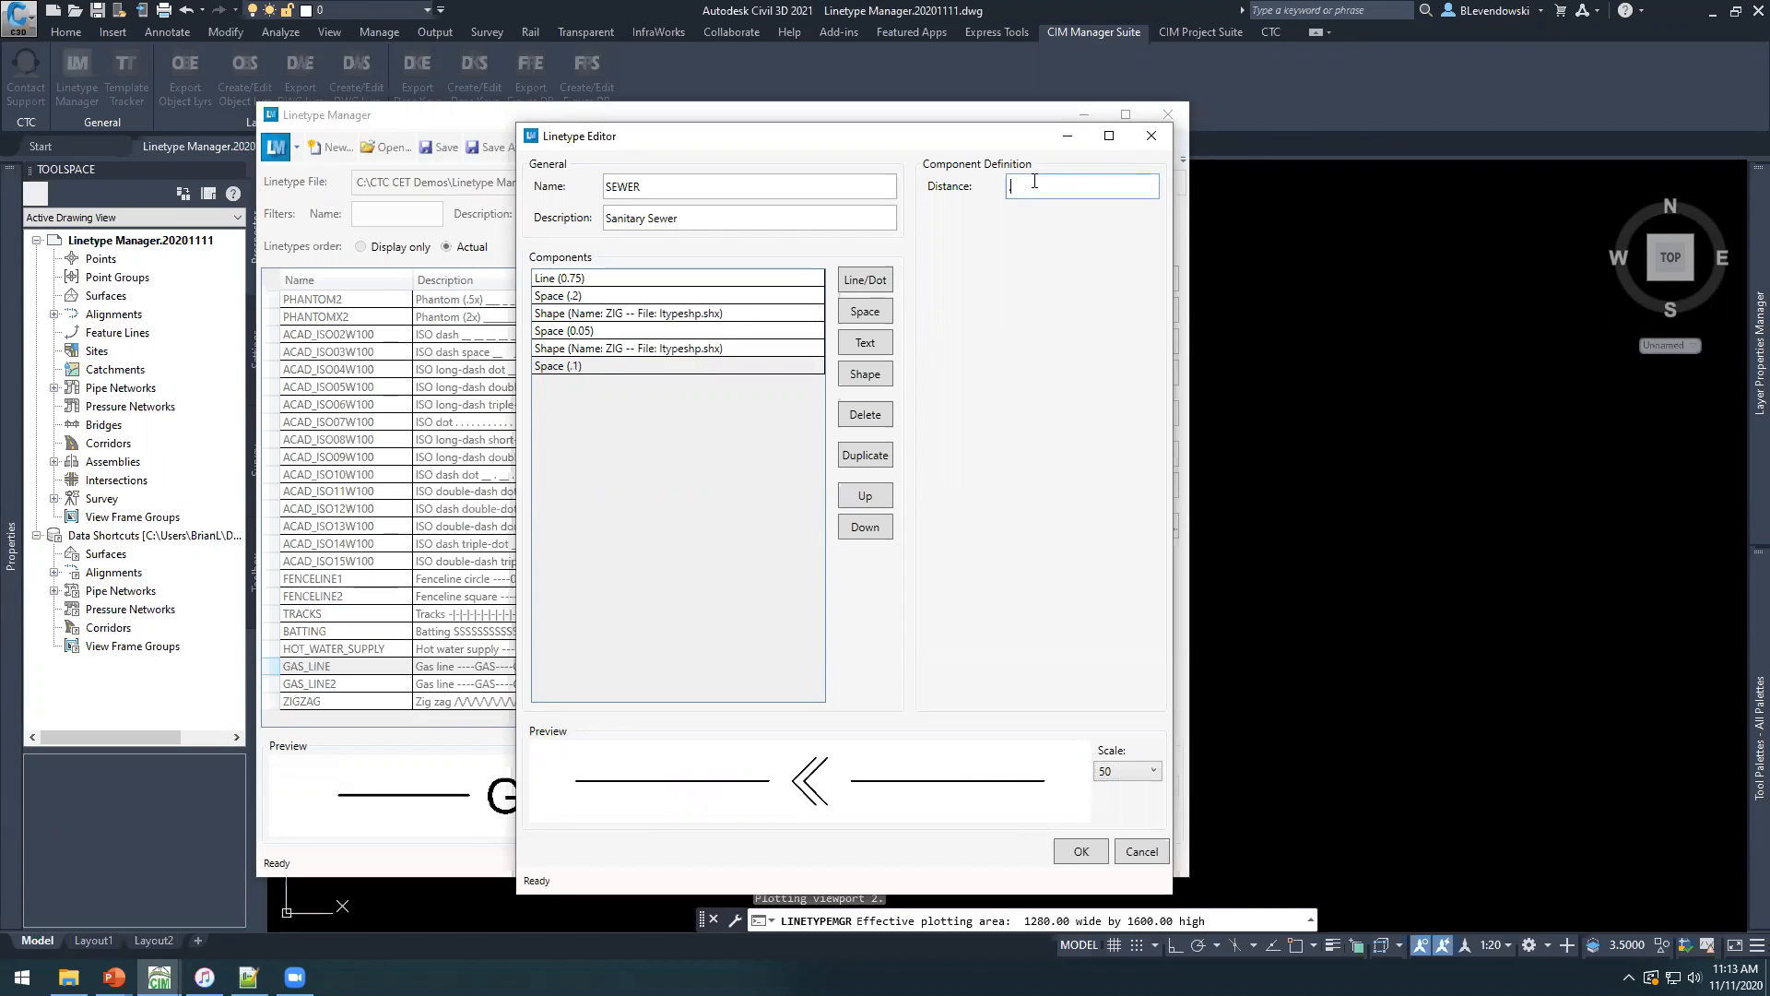
key(Tab)
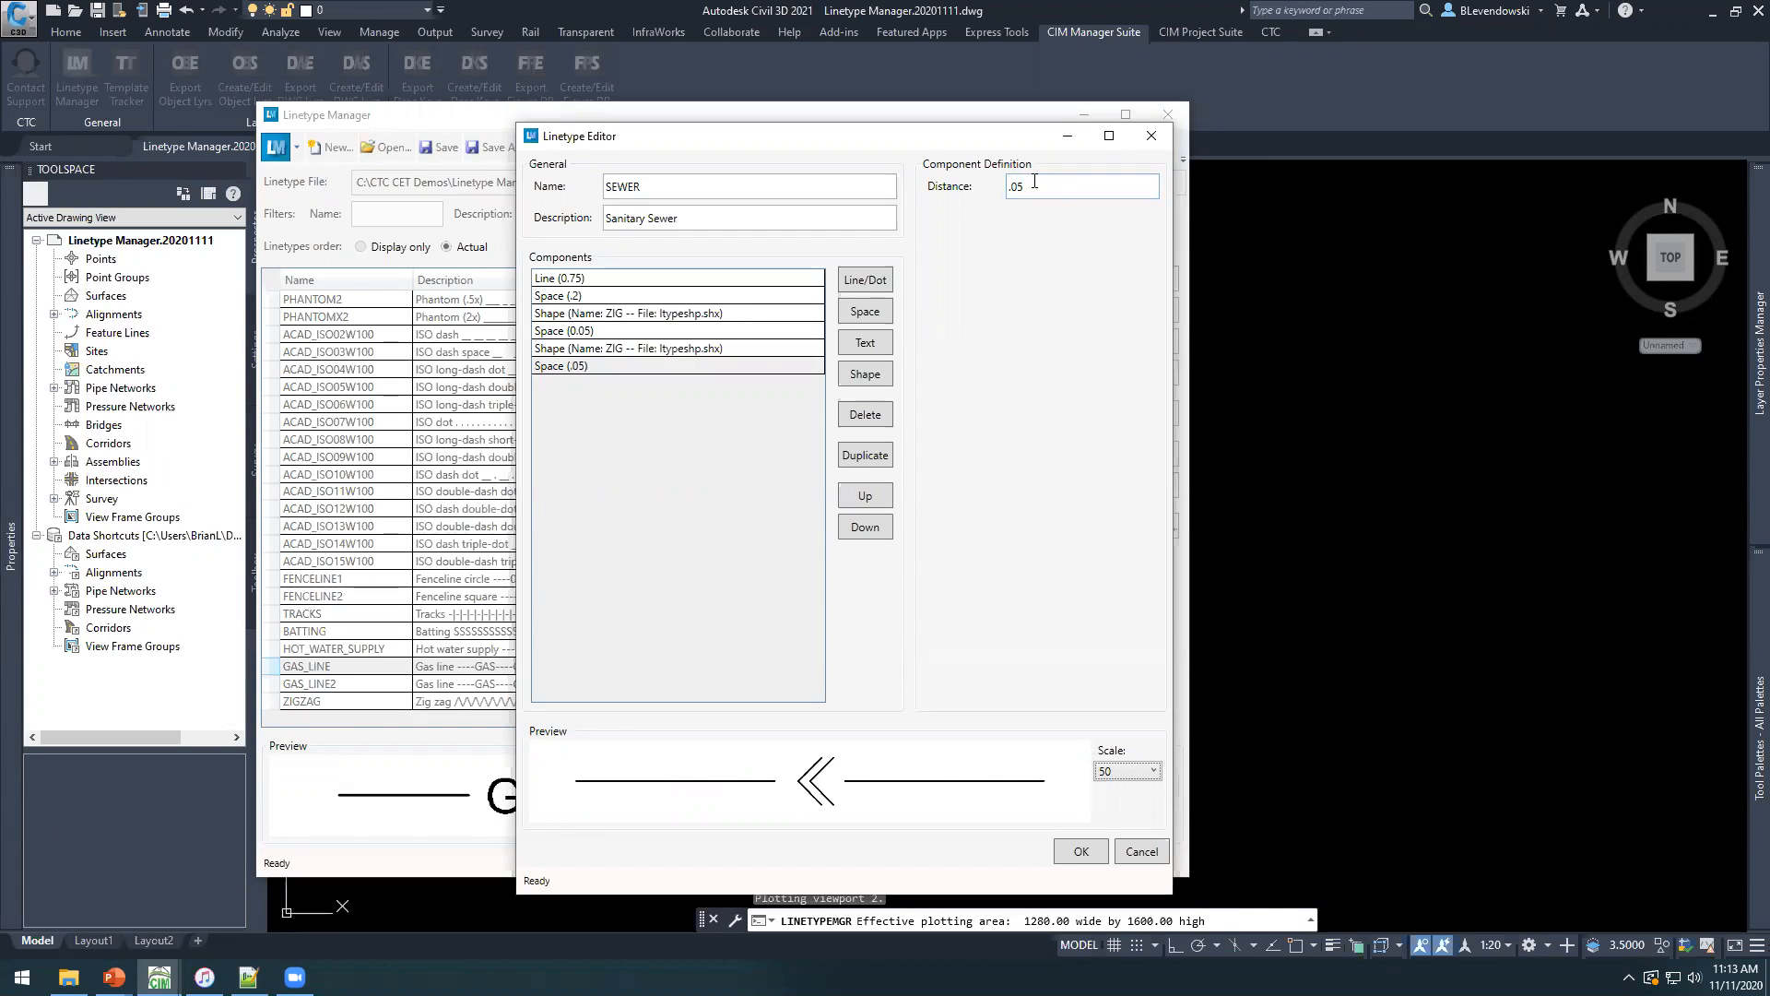
Preview the SEWER linetype at scale 20, accept it, and select it in the linetype list.
click(1132, 779)
click(1118, 614)
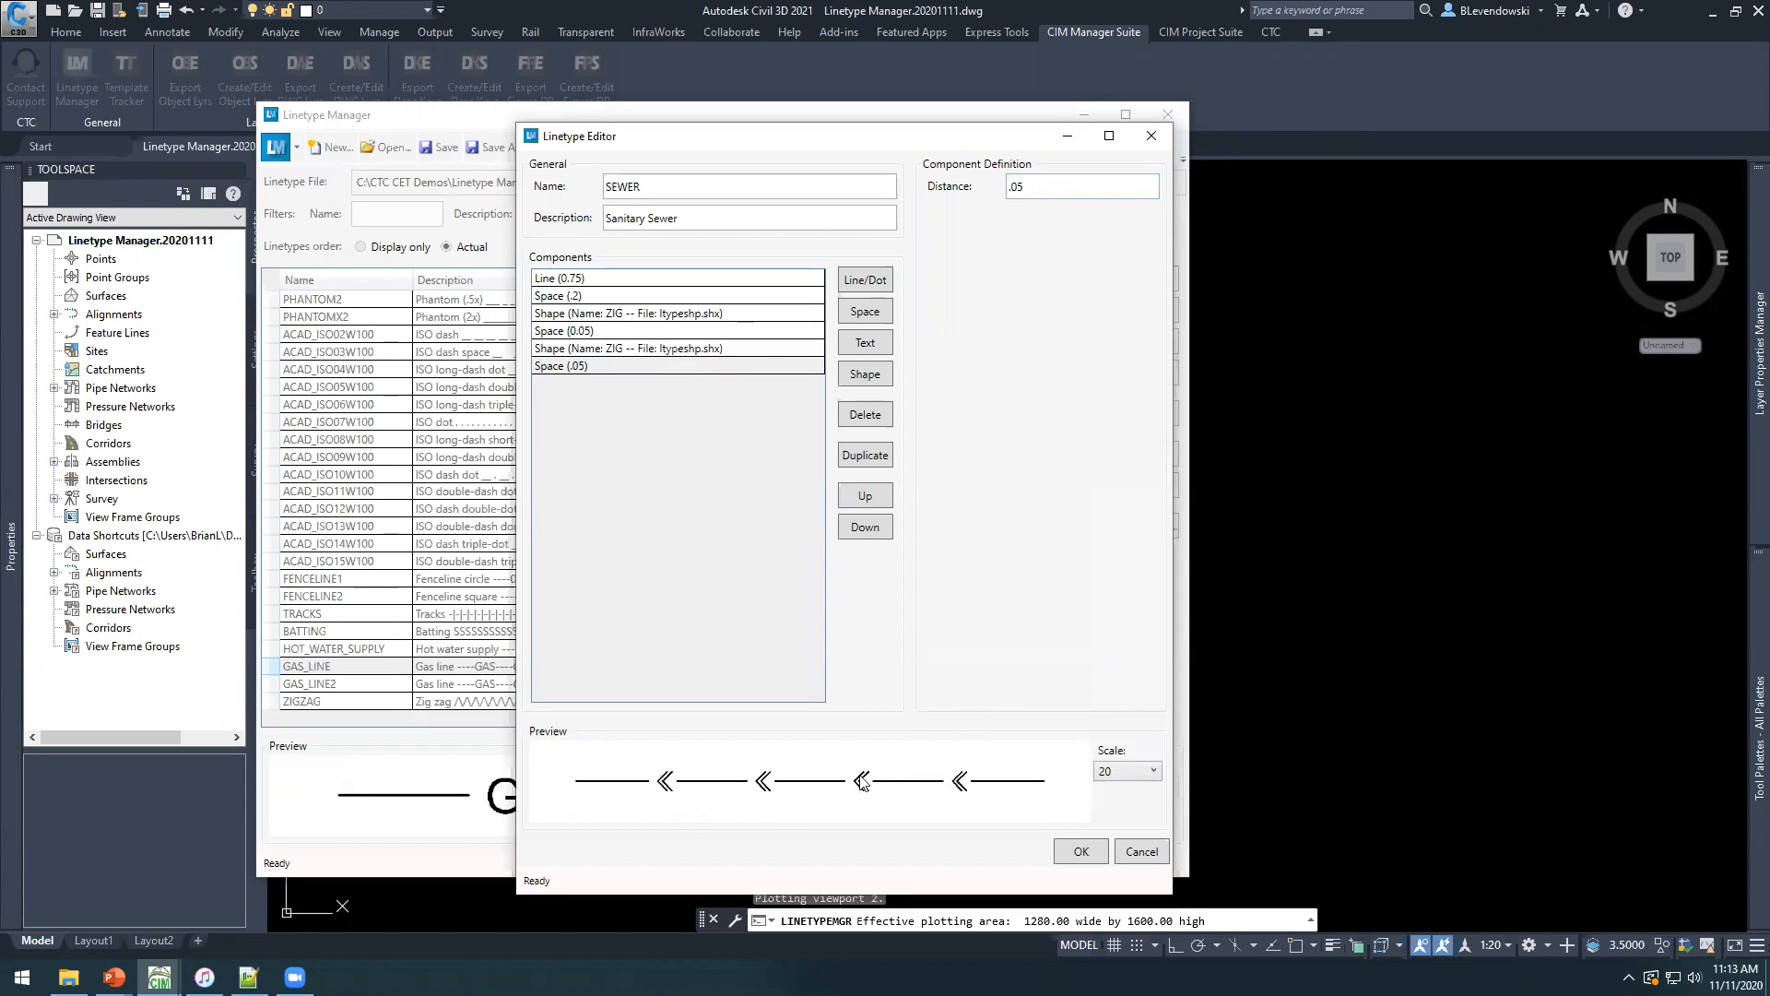
click(1083, 853)
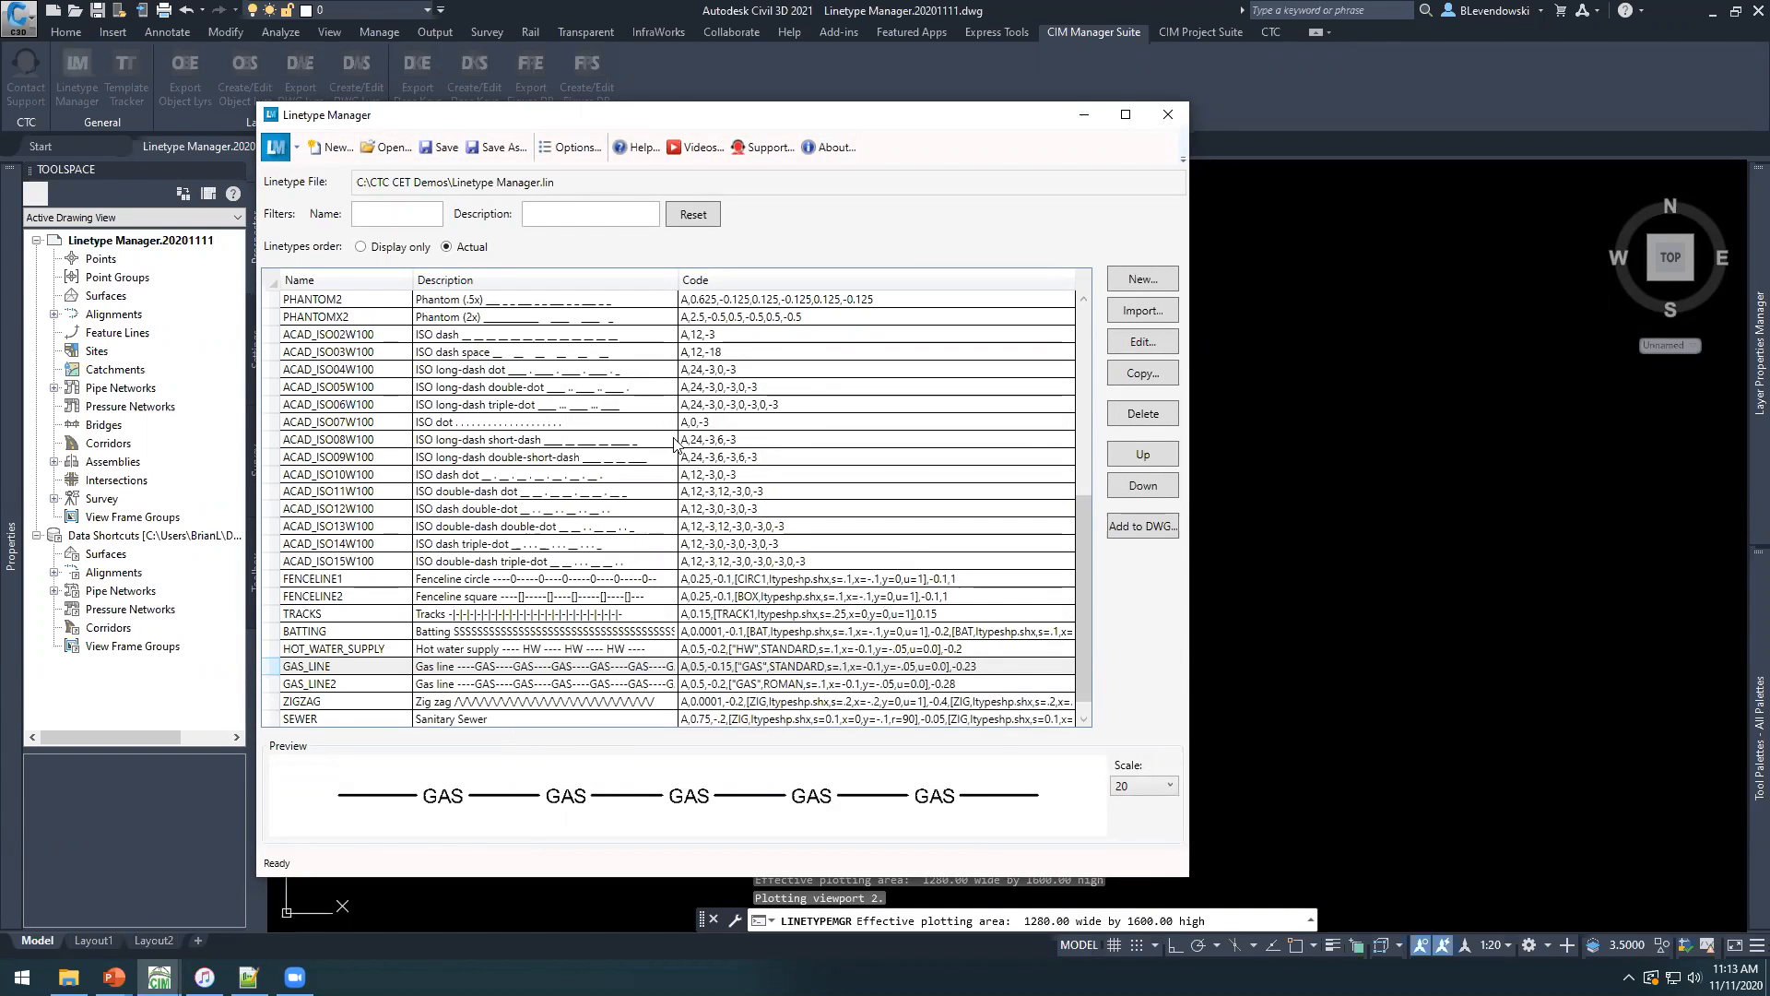
scroll(415, 678, down, 1)
click(331, 704)
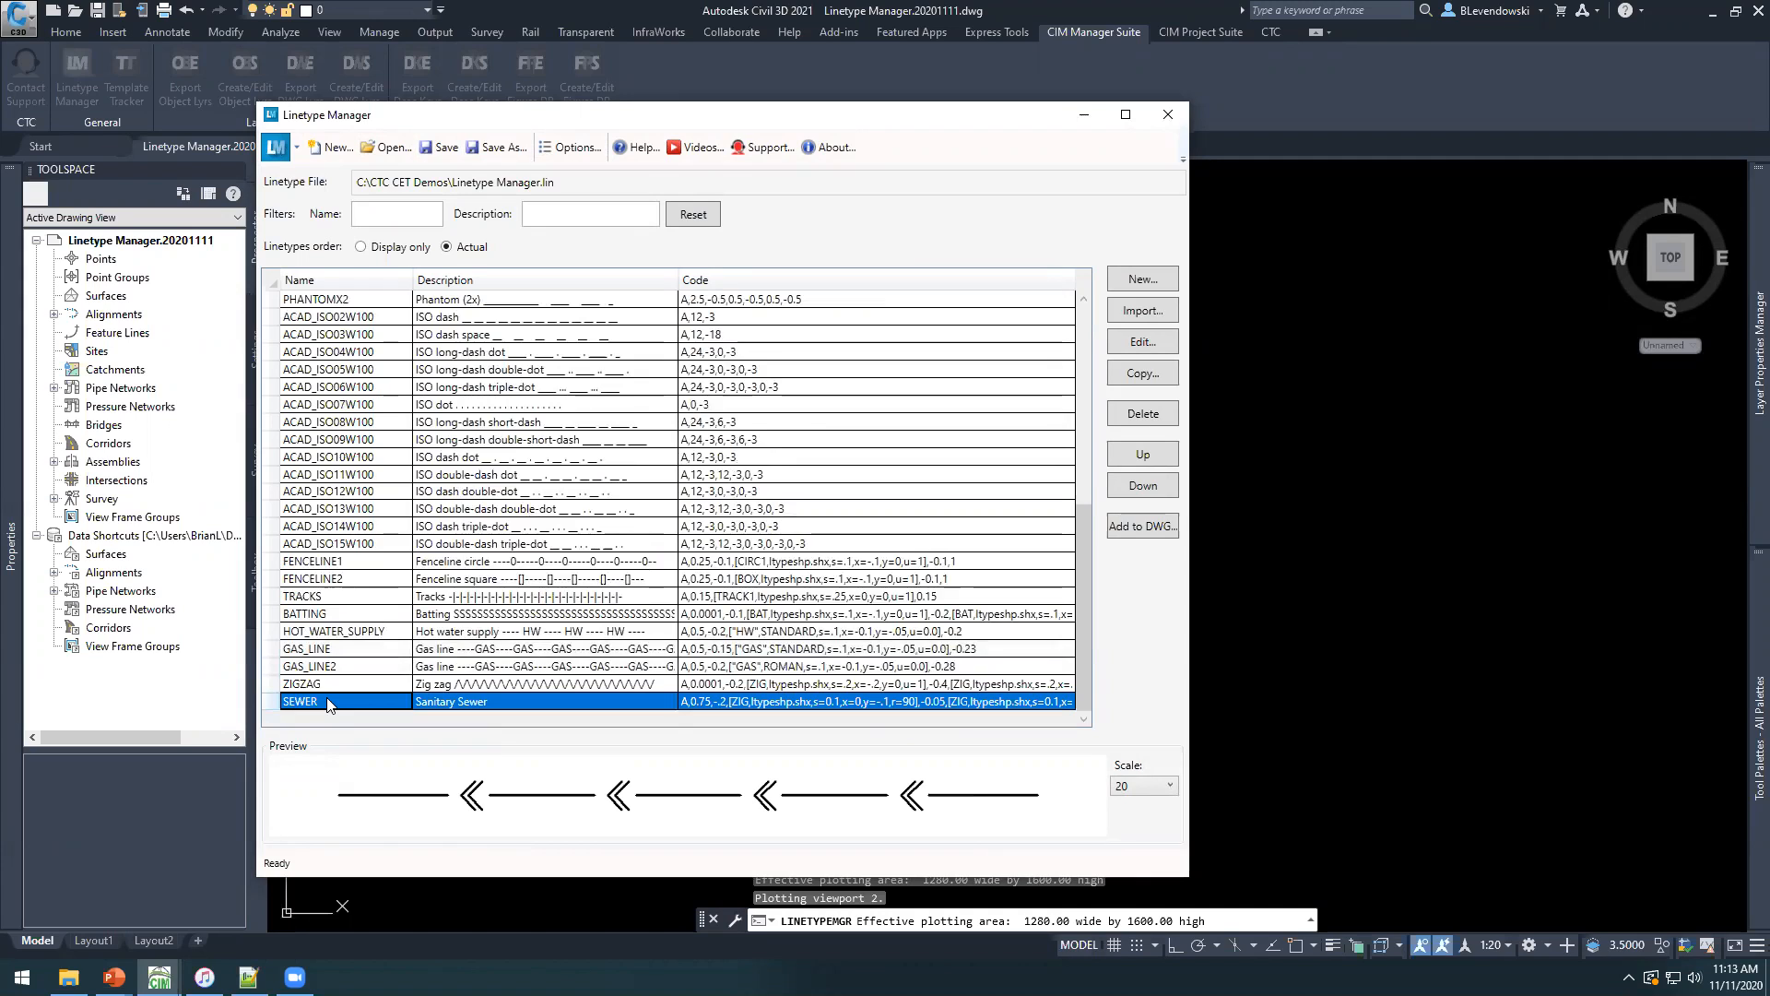
Switch to Notepad++, reload Linetype Manager.lin, and highlight the SEWER definition at the end of the file.
key(alt+Tab)
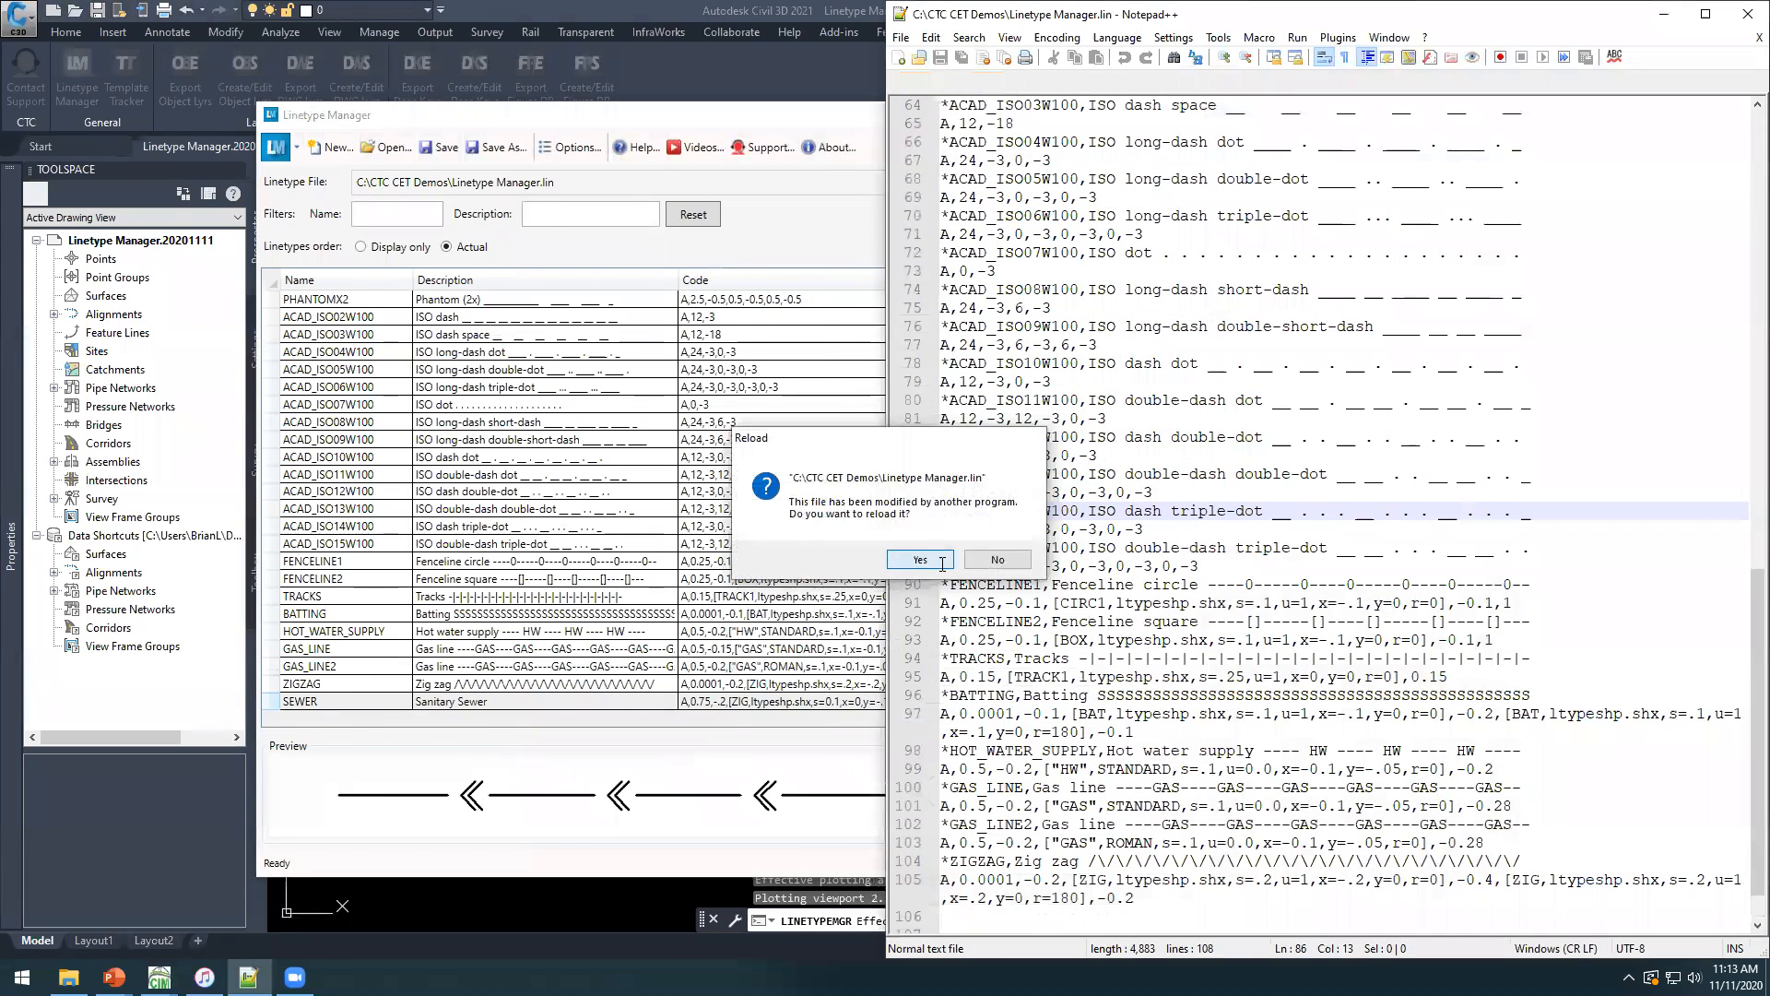
click(921, 566)
drag(1084, 912, 941, 862)
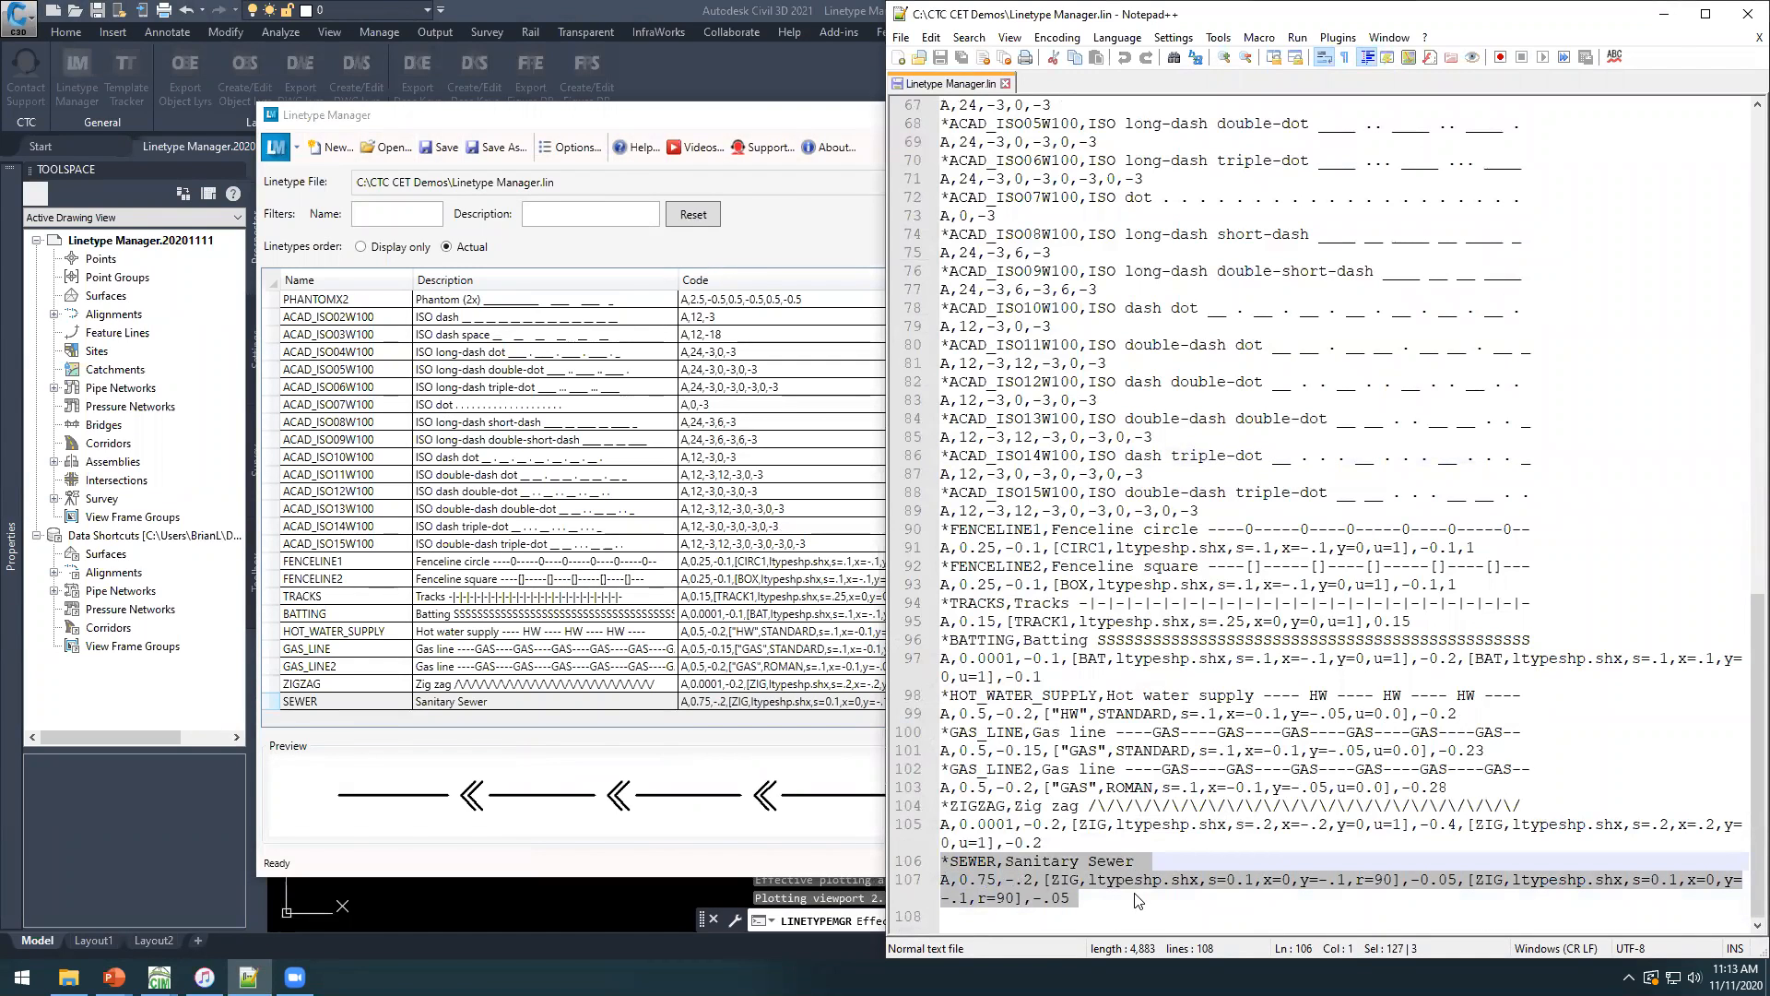
Switch back to Civil 3D, add the SEWER linetype to the drawing under the same name, and close the Linetype Manager.
click(715, 123)
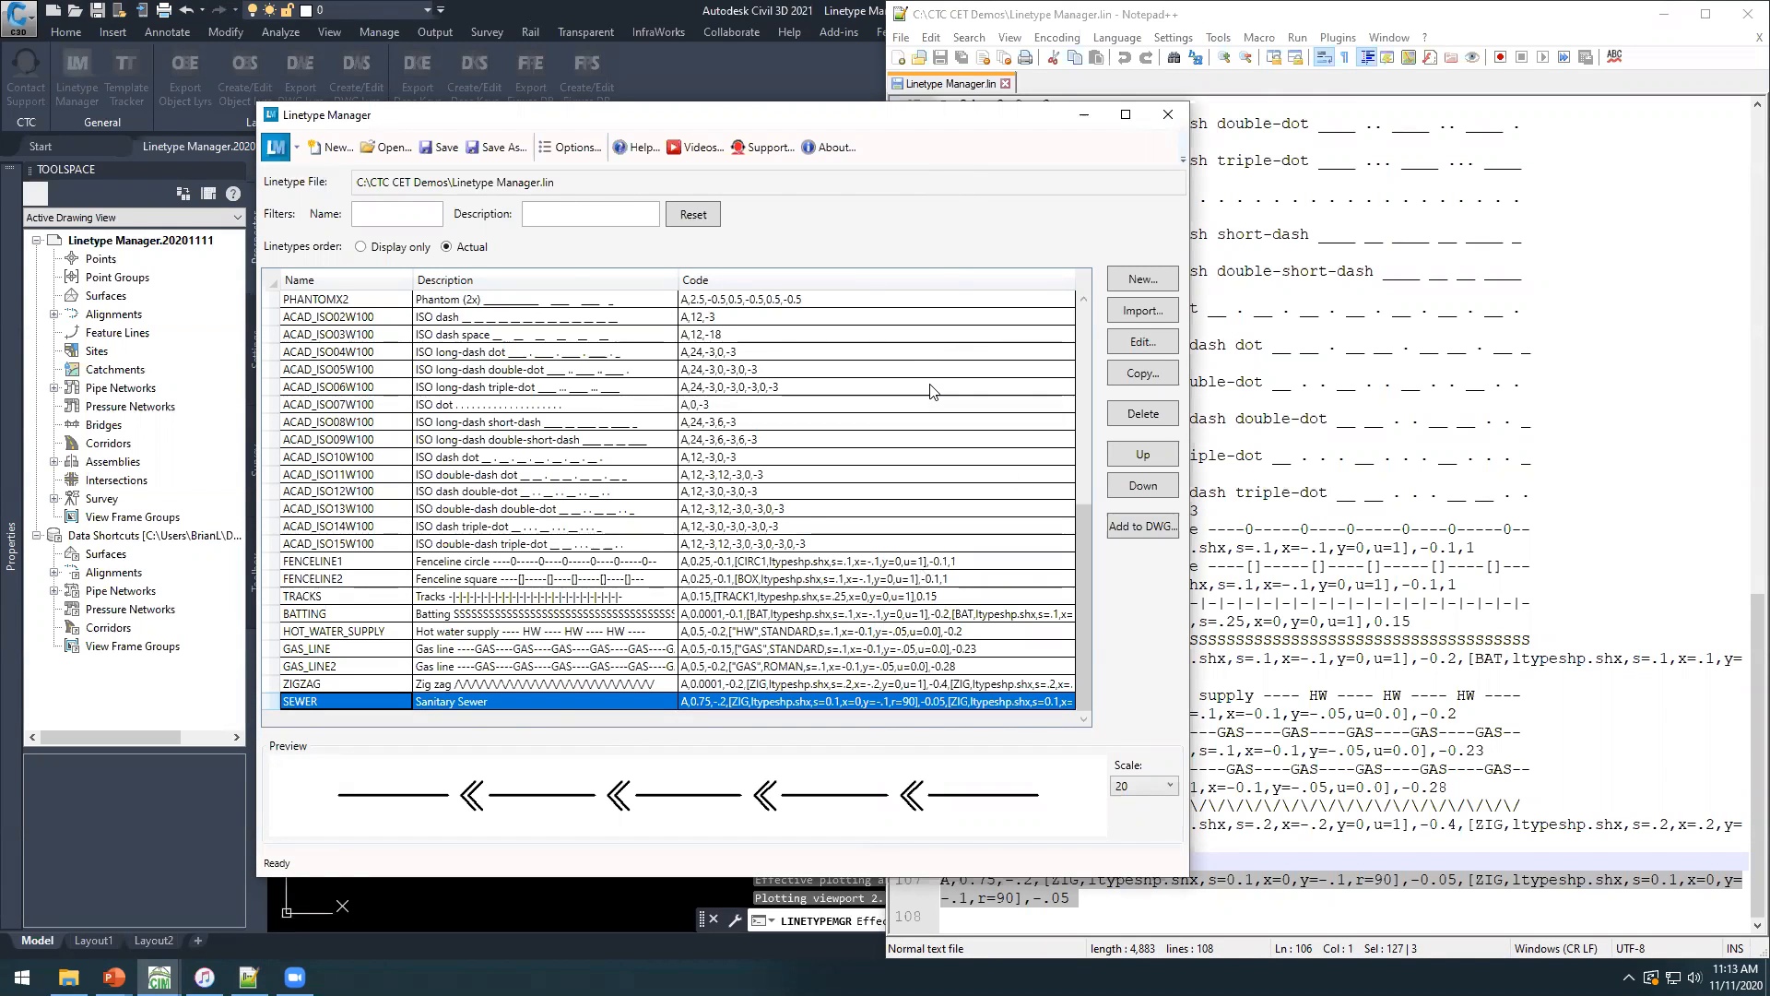
click(1130, 528)
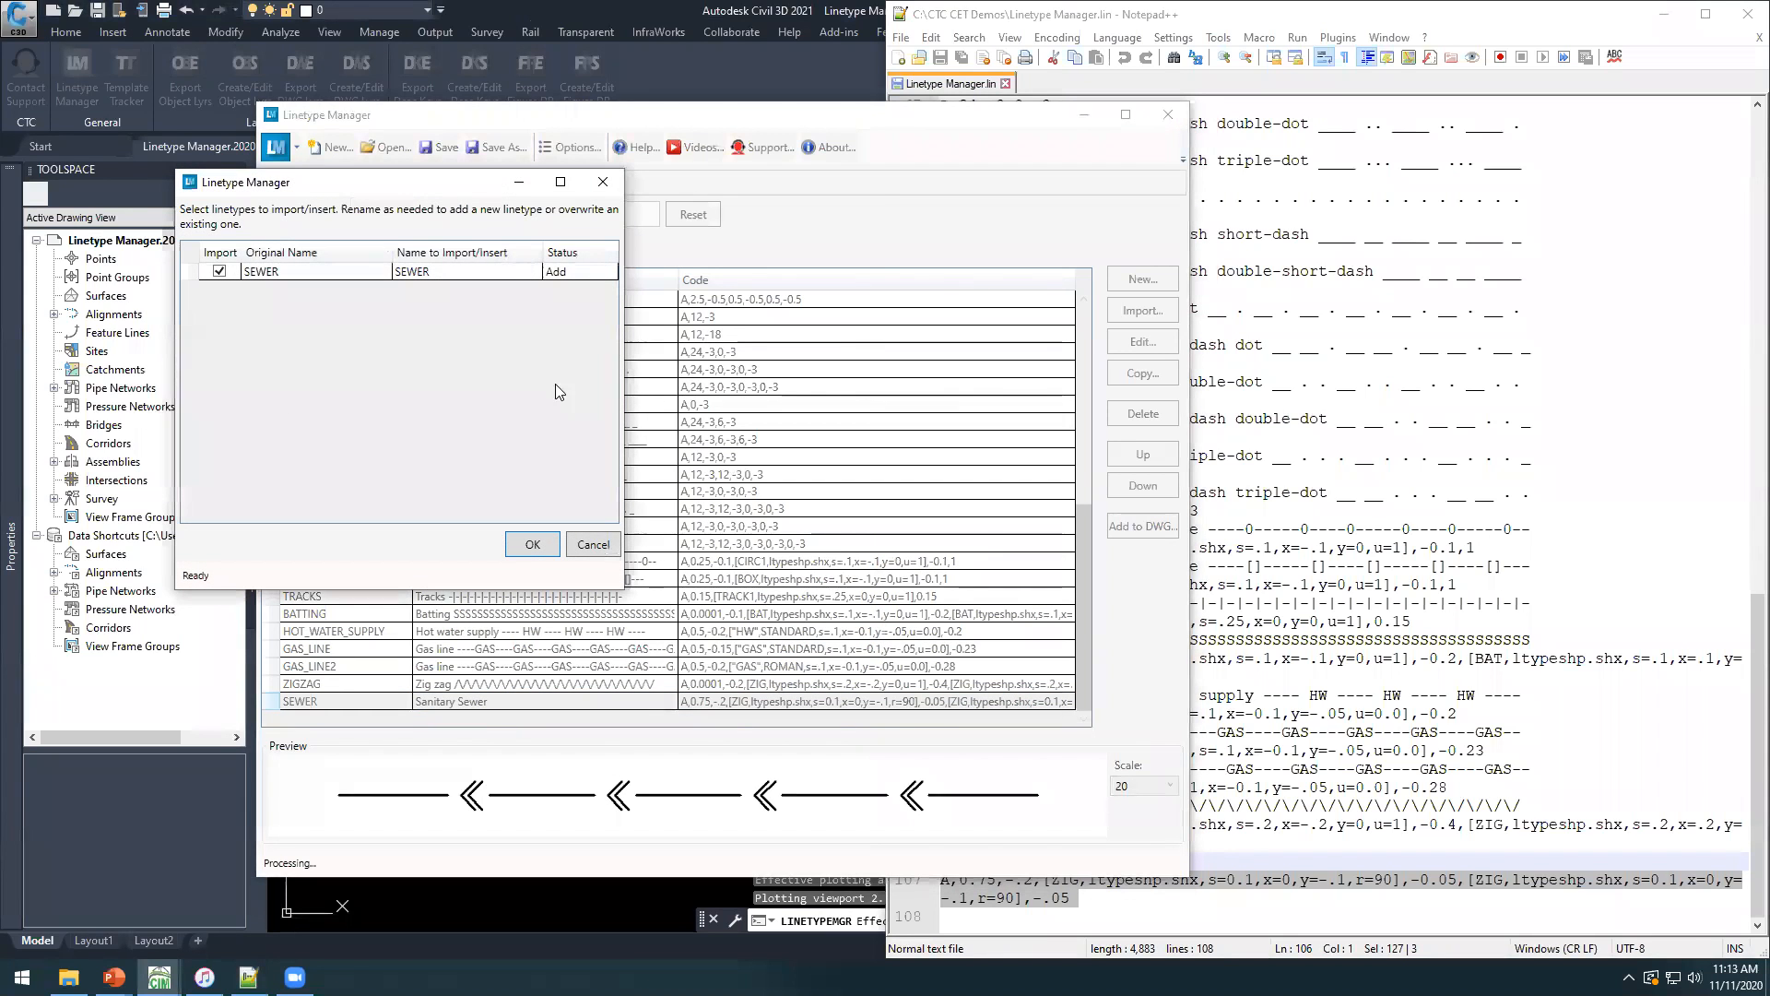
click(529, 544)
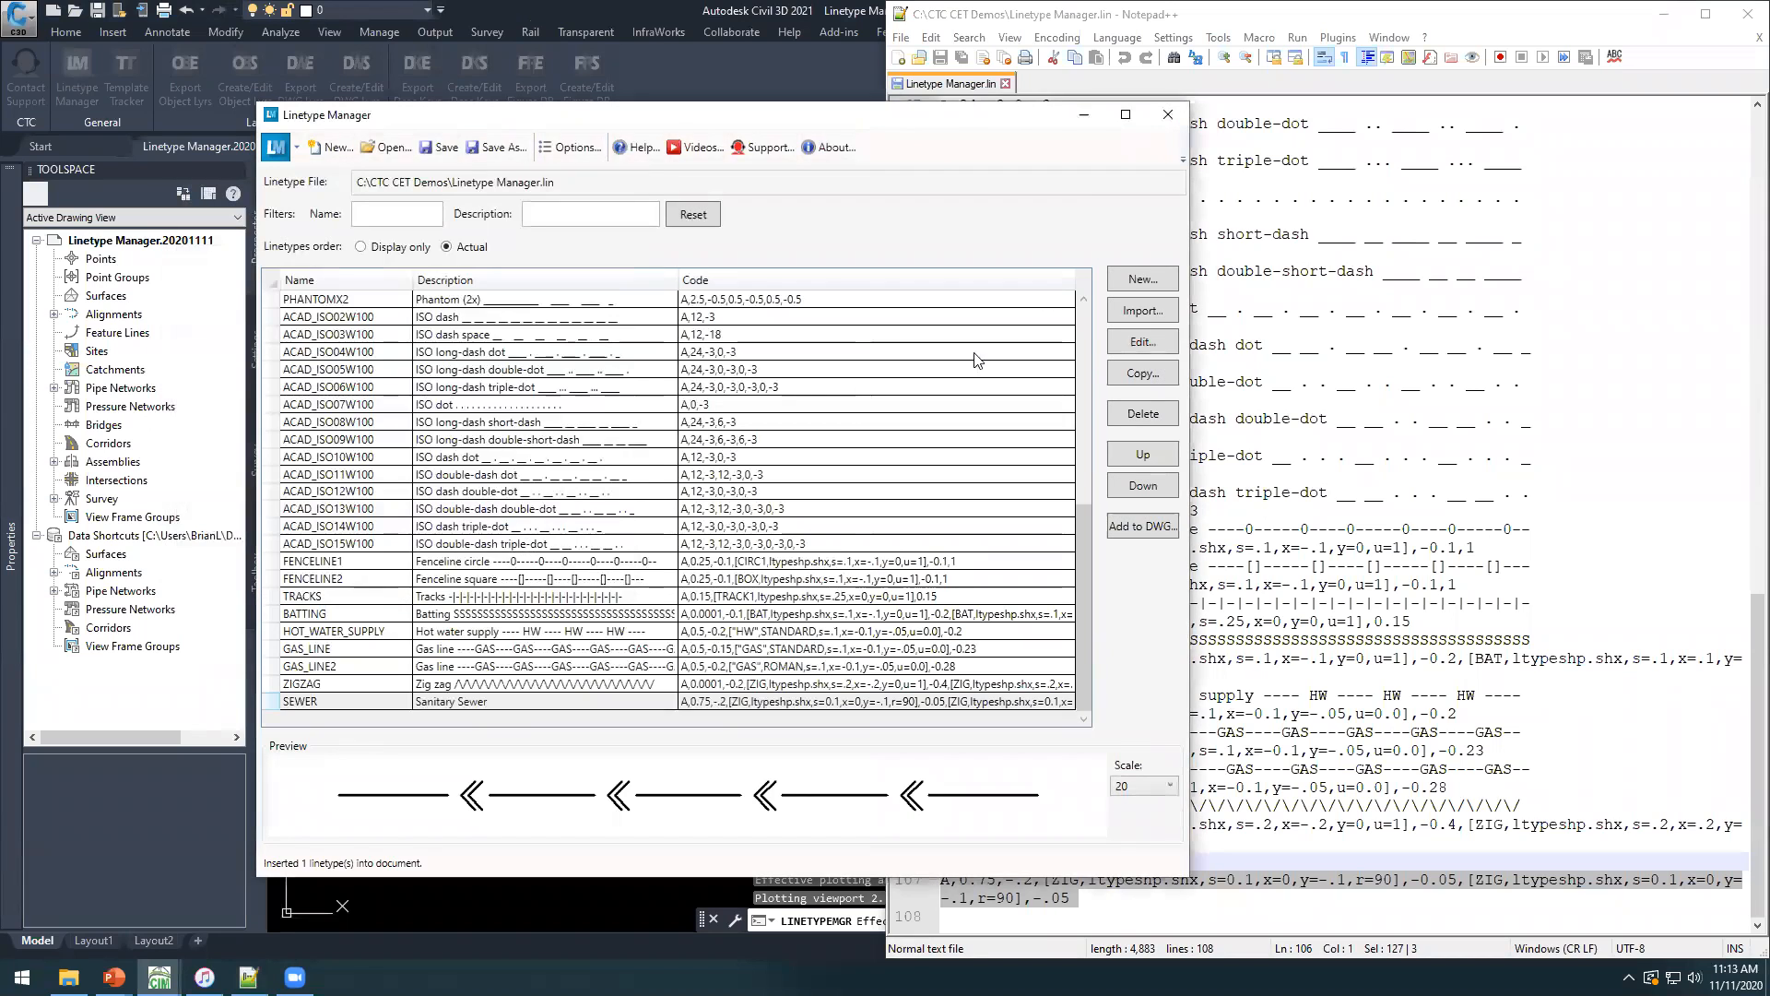
click(1168, 114)
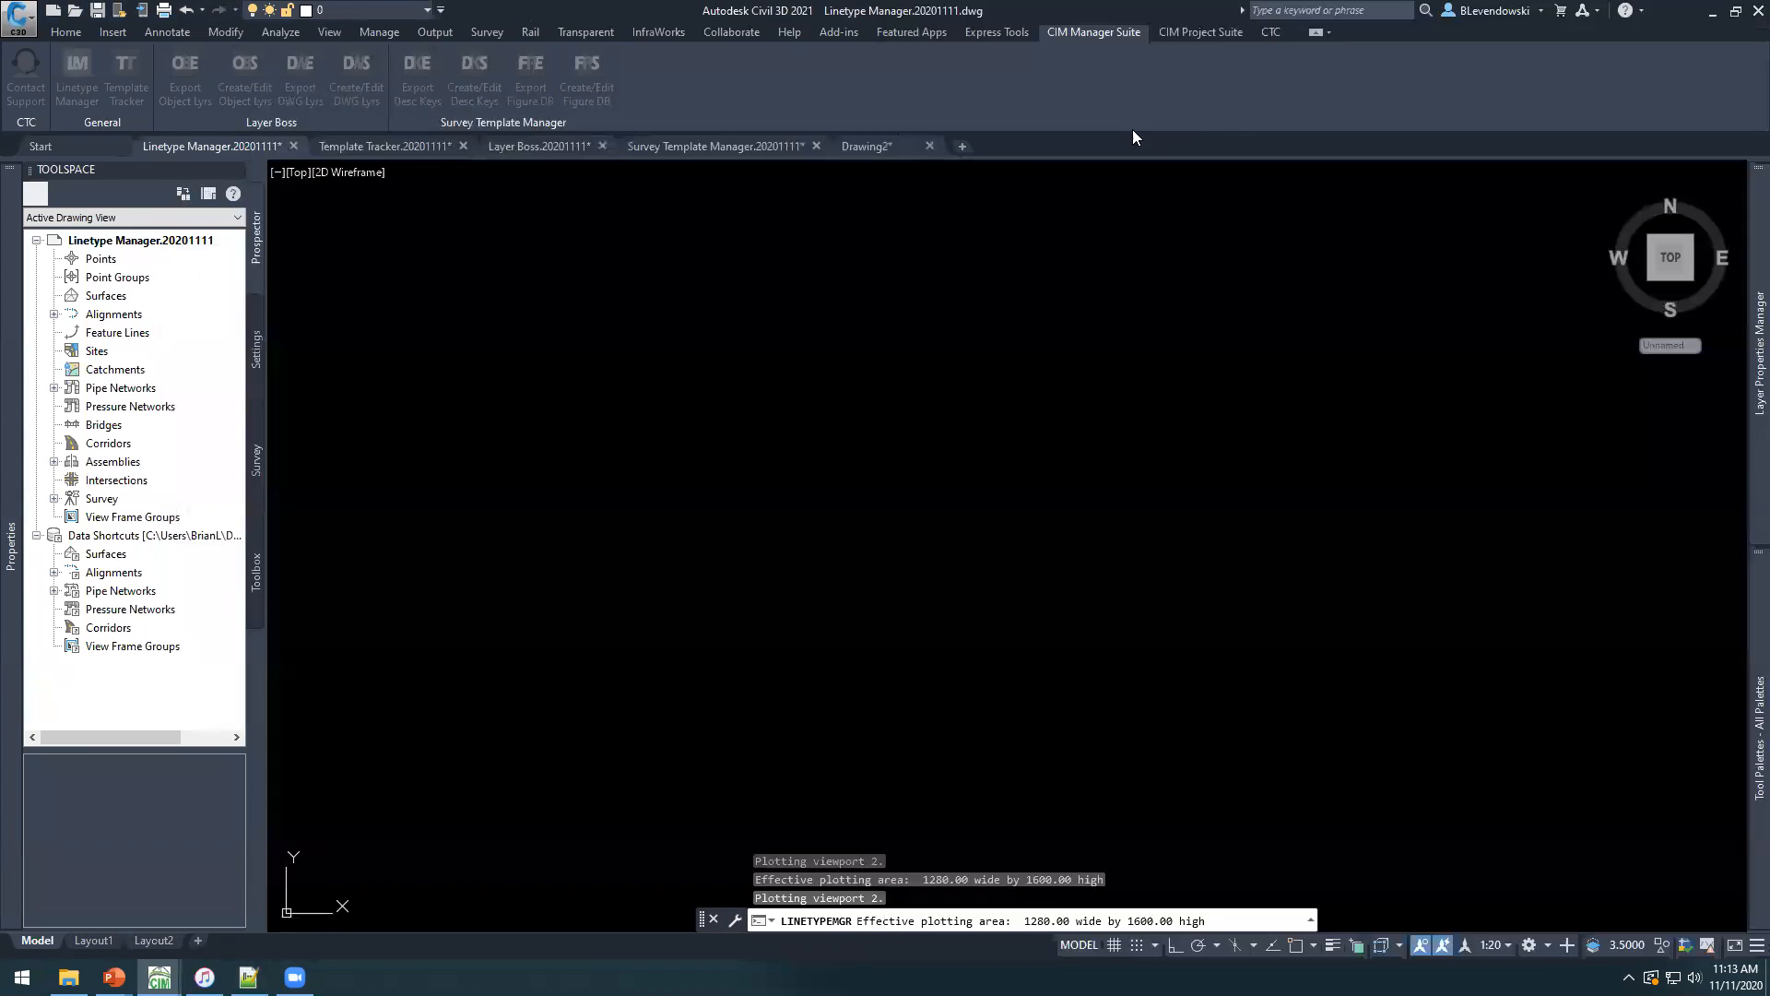
Change the linetype of the magenta polyline with circles to SEWER in its properties.
click(723, 393)
click(707, 472)
scroll(802, 411, down, 5)
scroll(830, 526, up, 6)
click(821, 509)
click(764, 599)
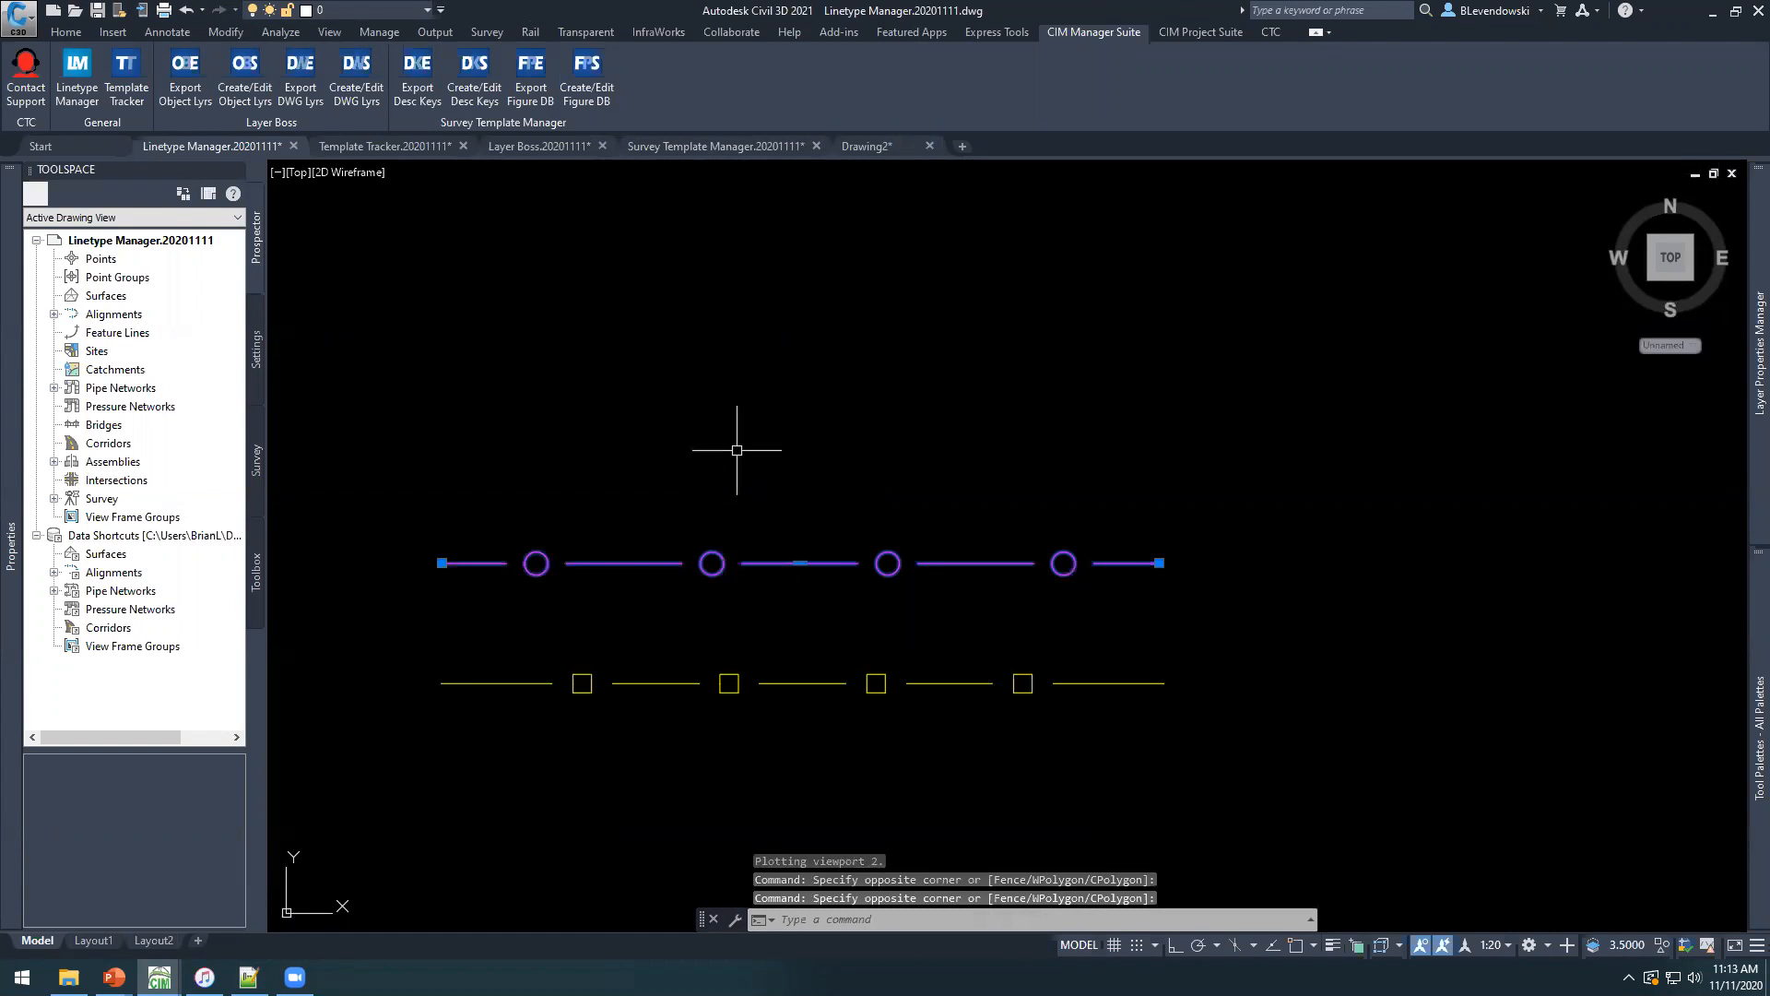
text(pr)
key(Return)
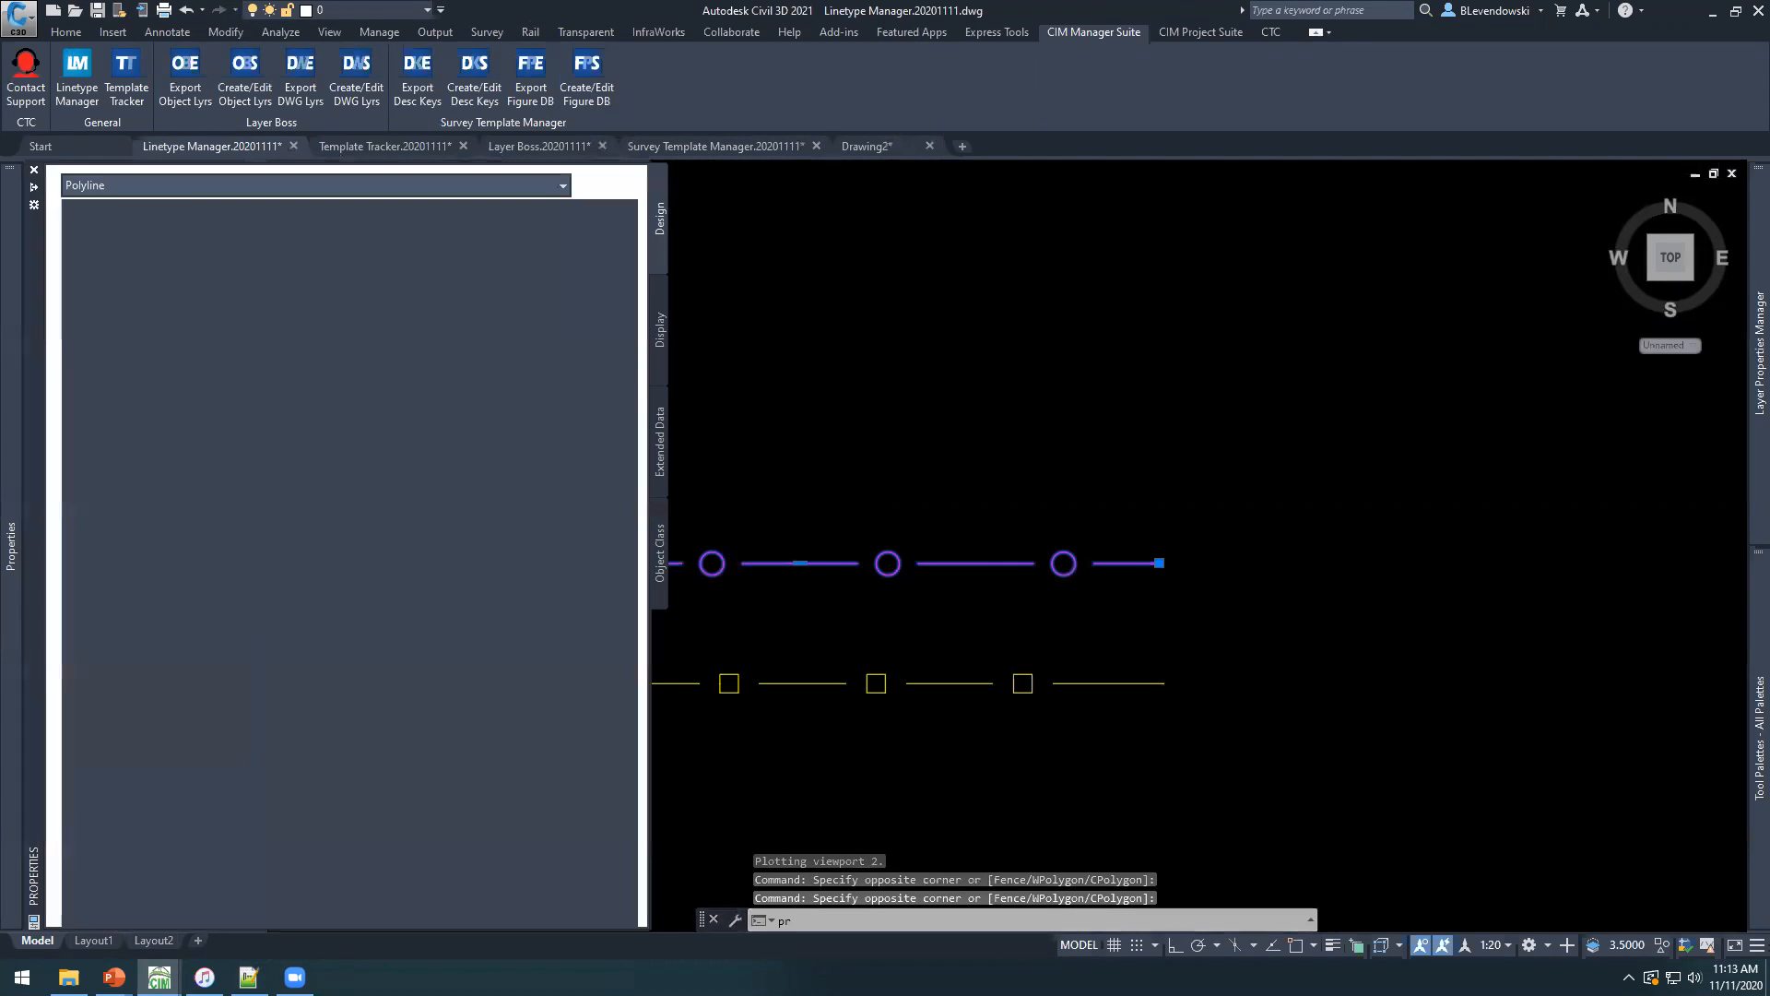
middle_drag(782, 383, 1058, 364)
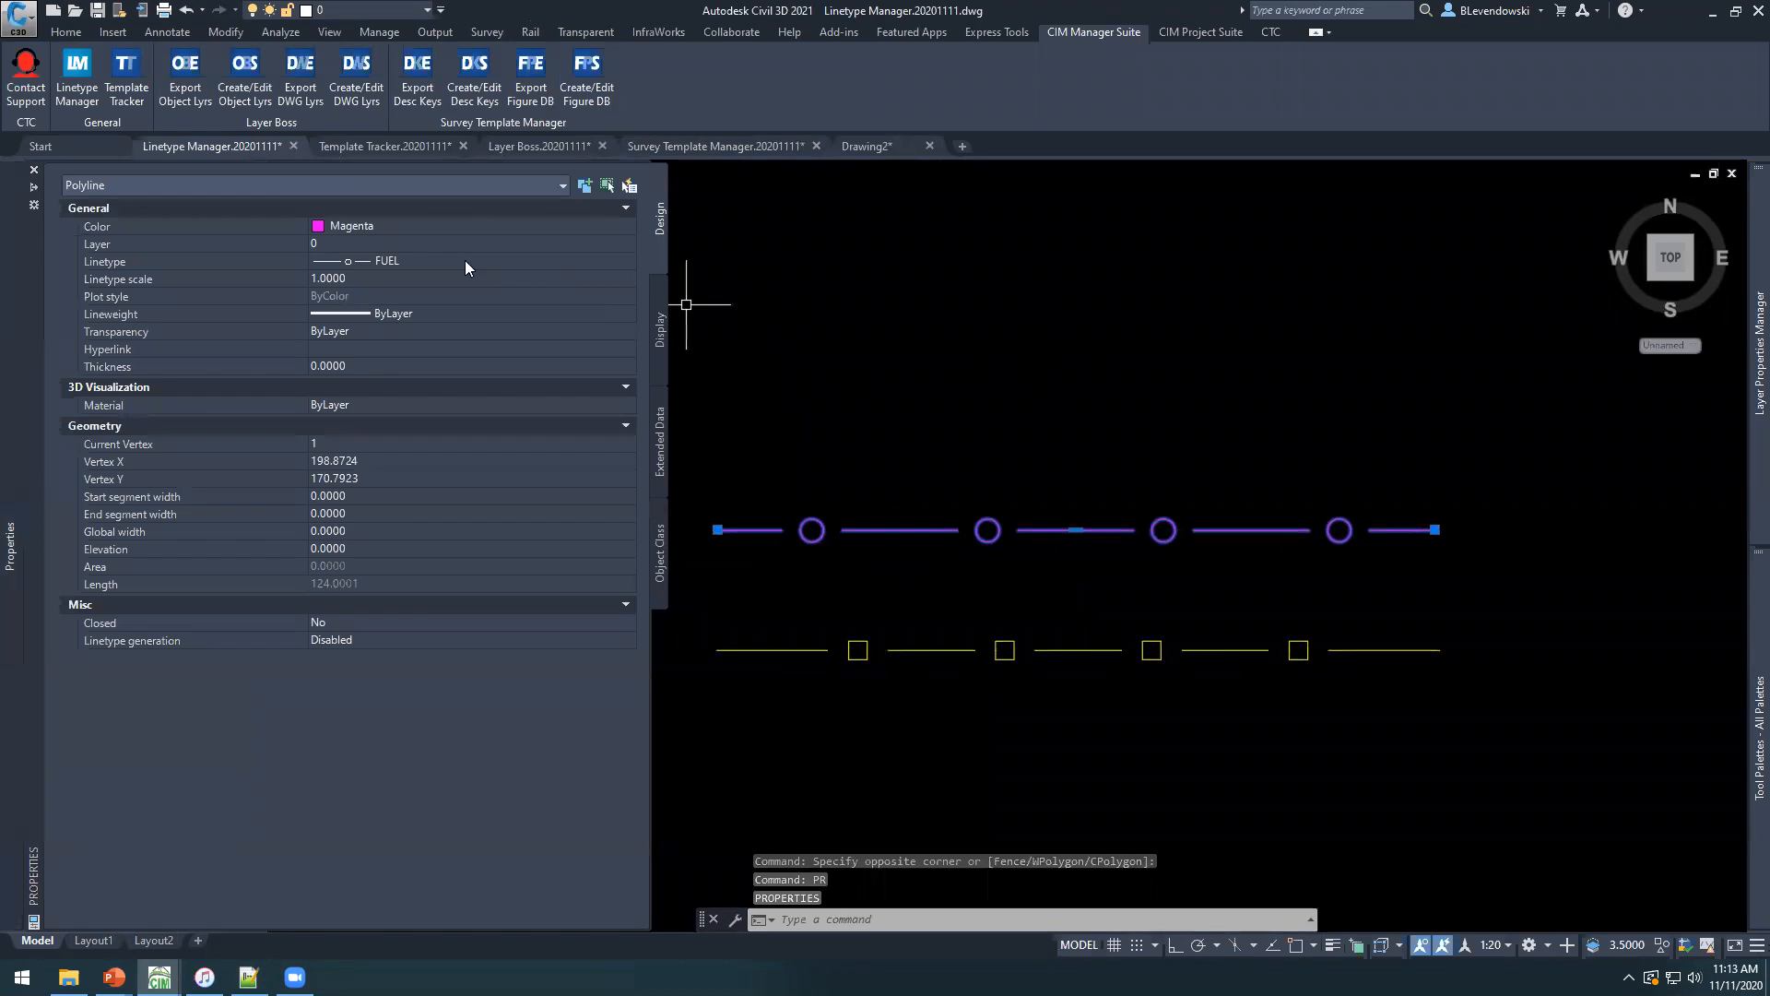
click(429, 261)
click(430, 261)
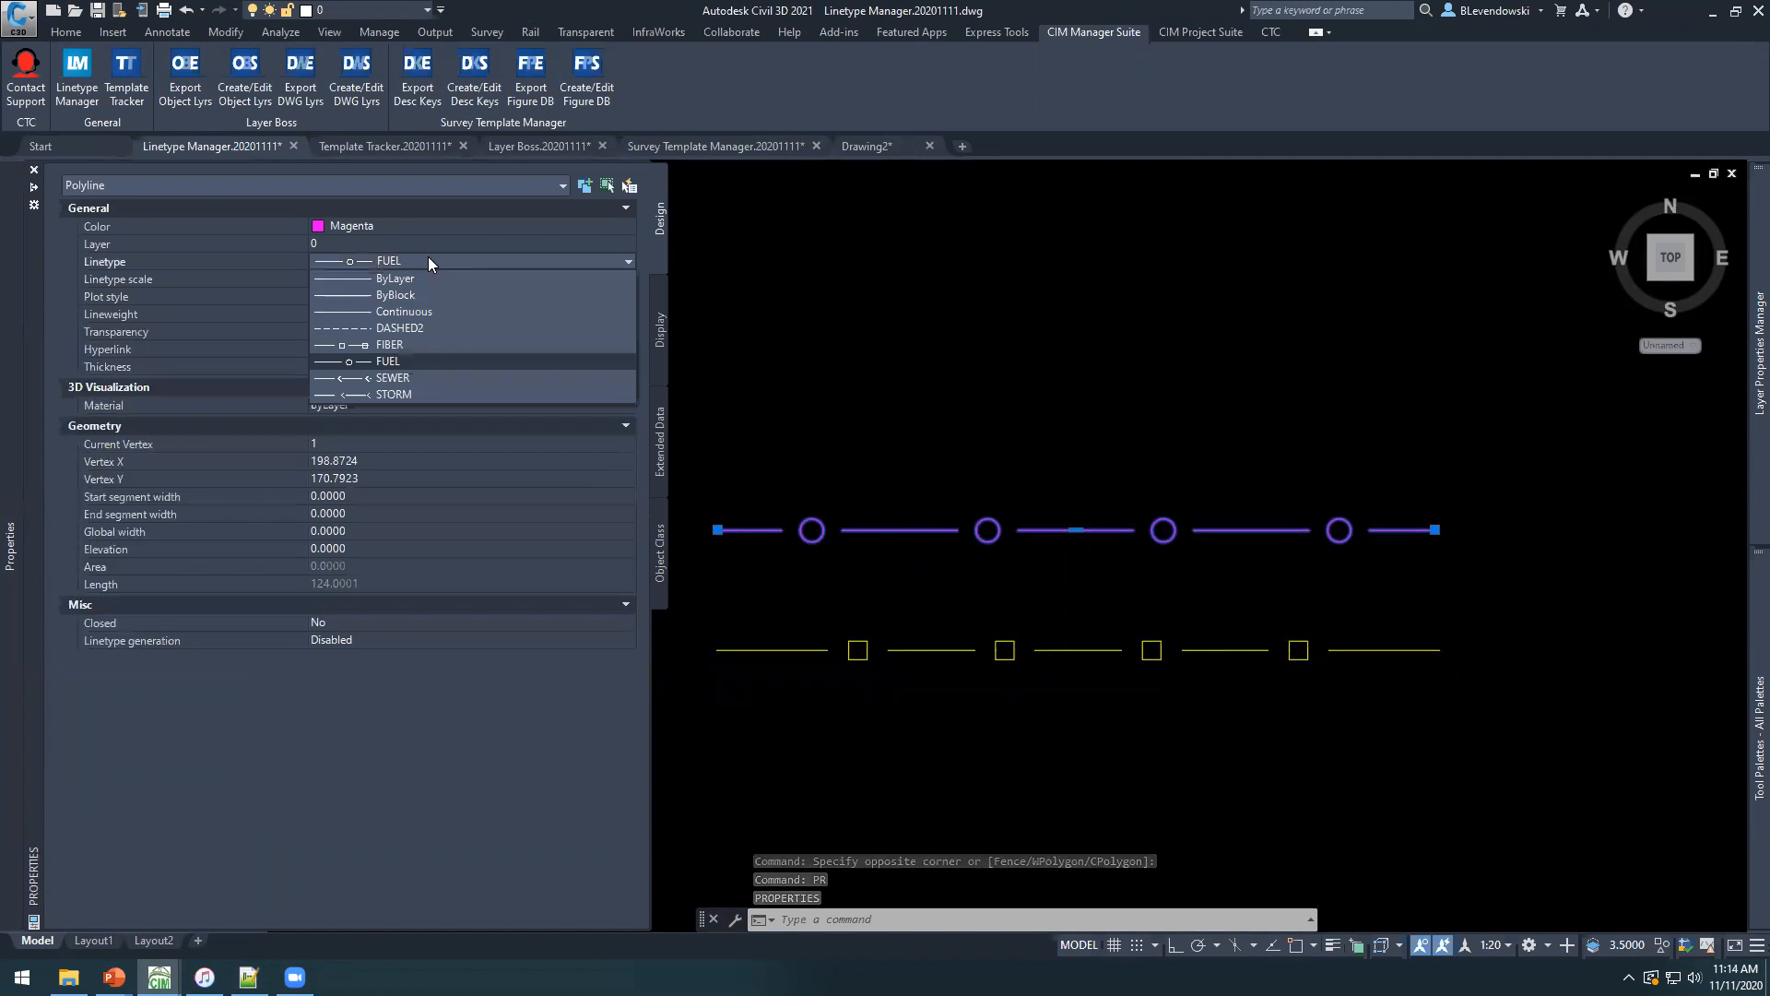
click(388, 378)
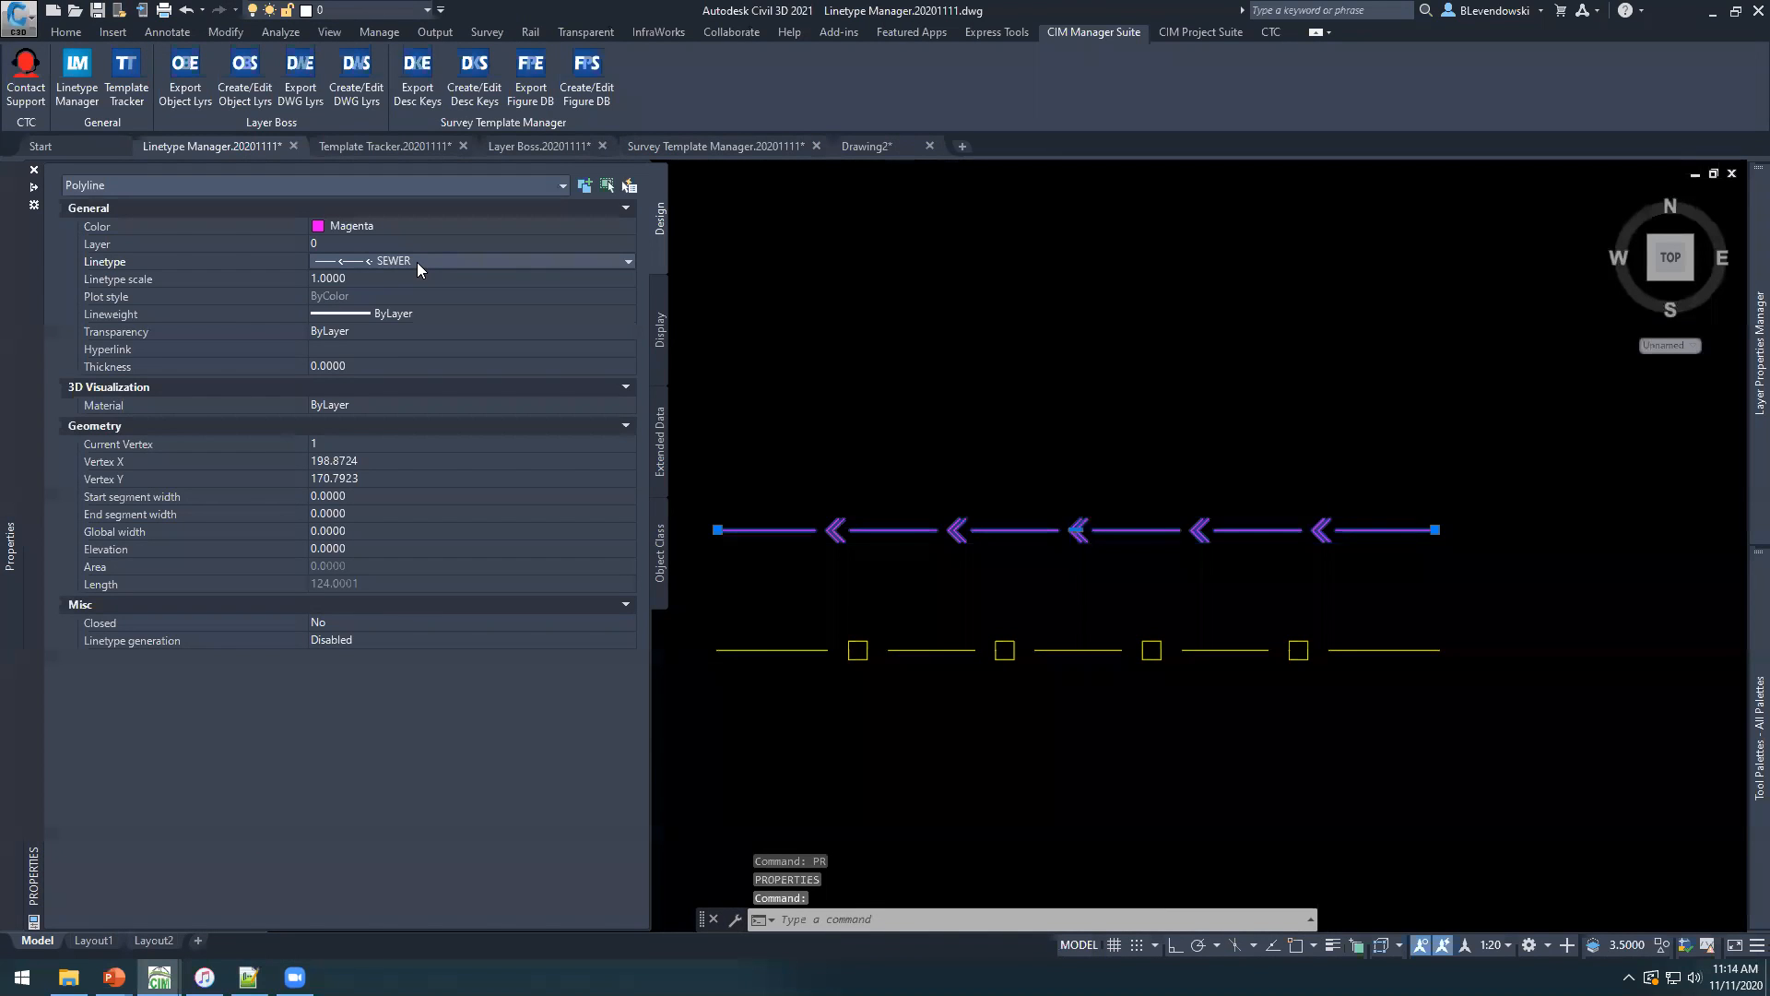
Set the magenta polyline's linetype back to FUEL and deselect it.
click(417, 262)
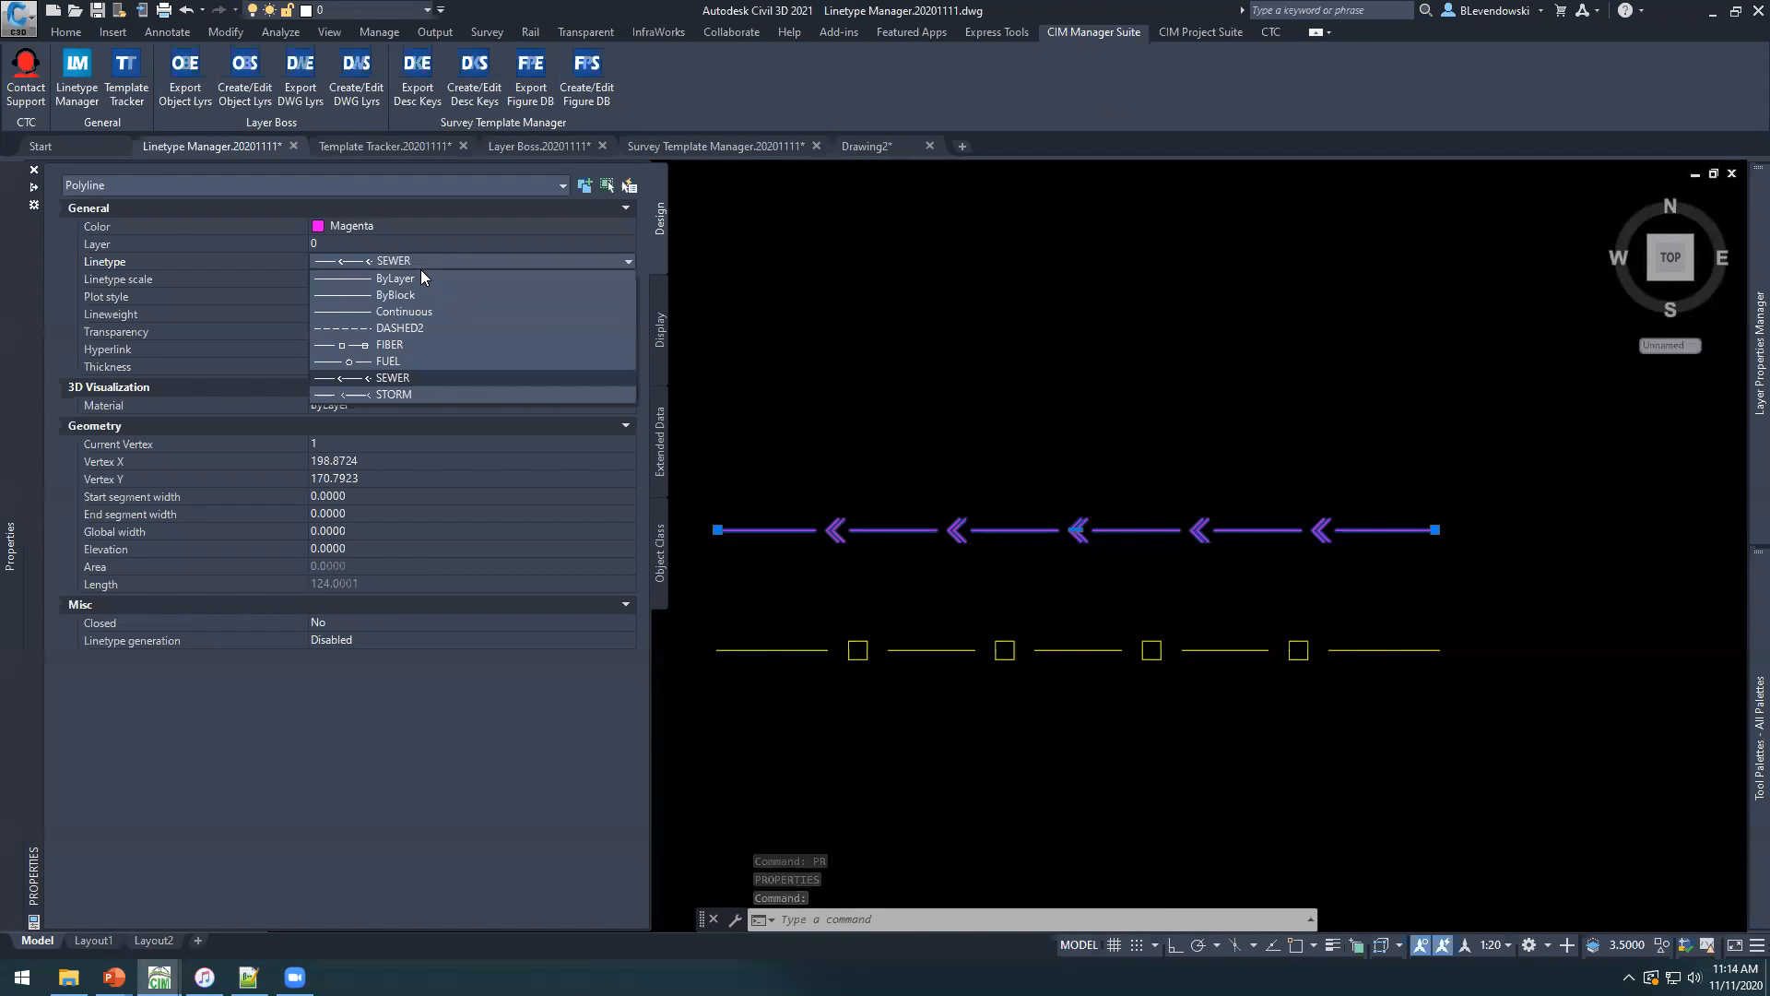
click(388, 361)
key(Escape)
key(Escape)
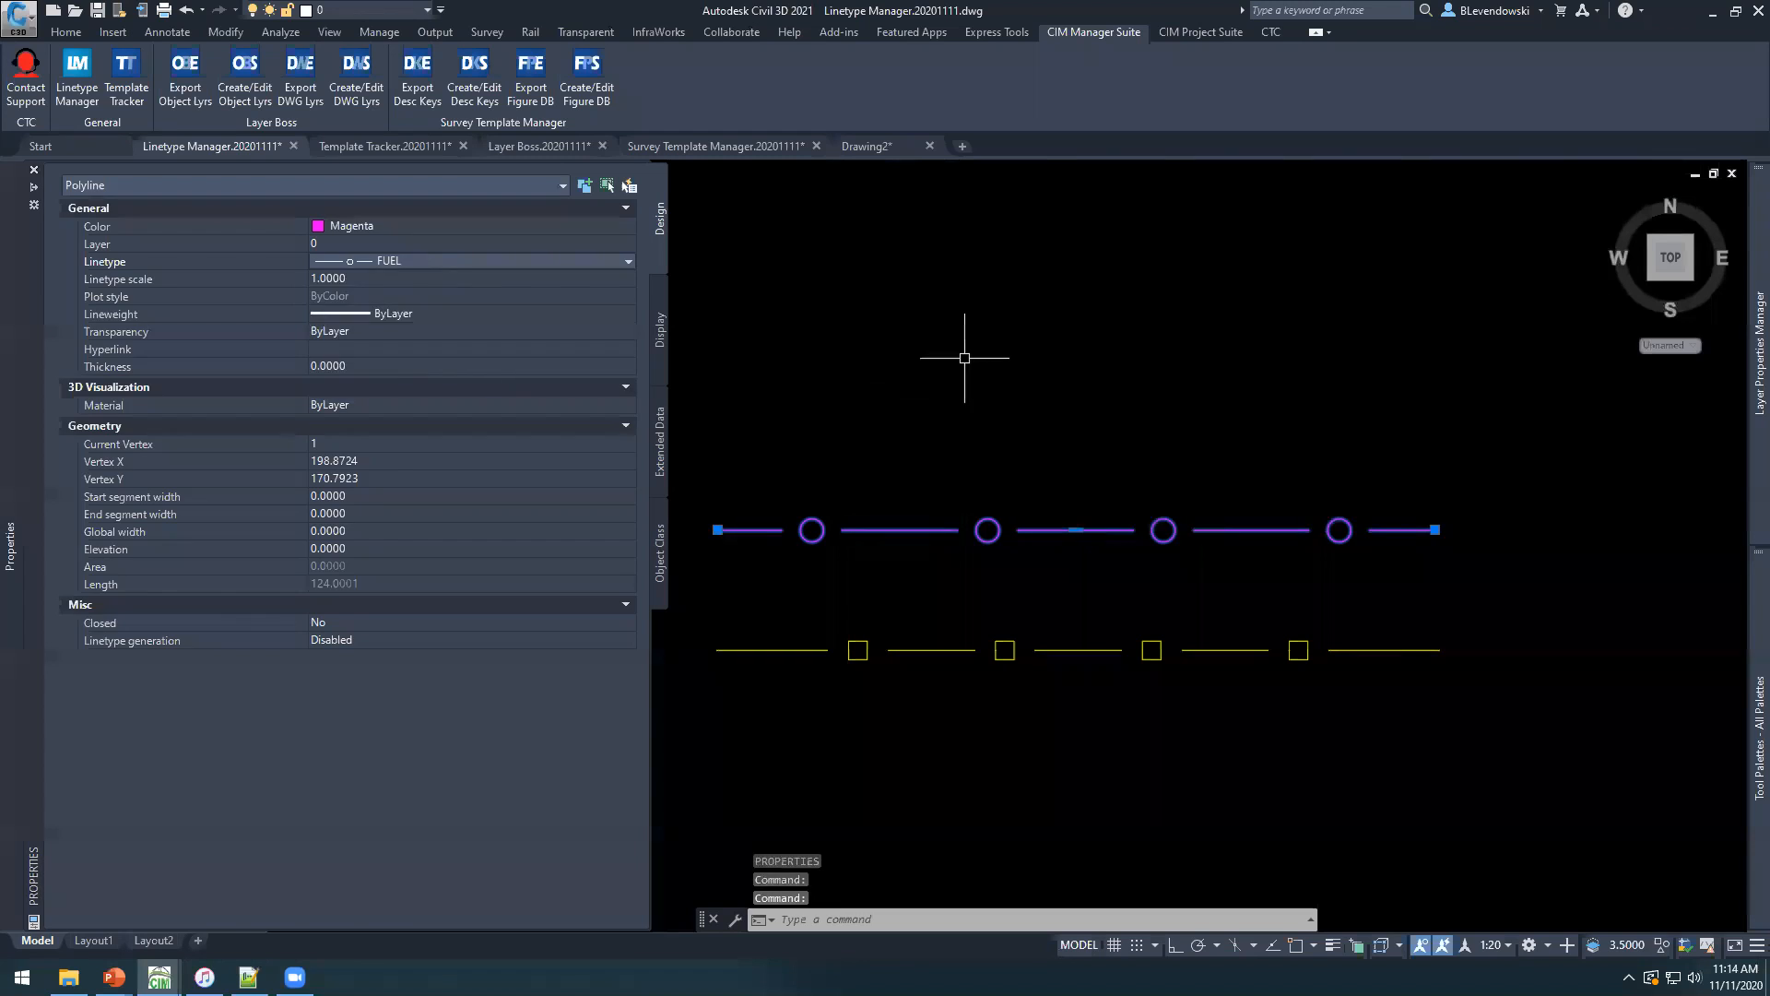
key(Escape)
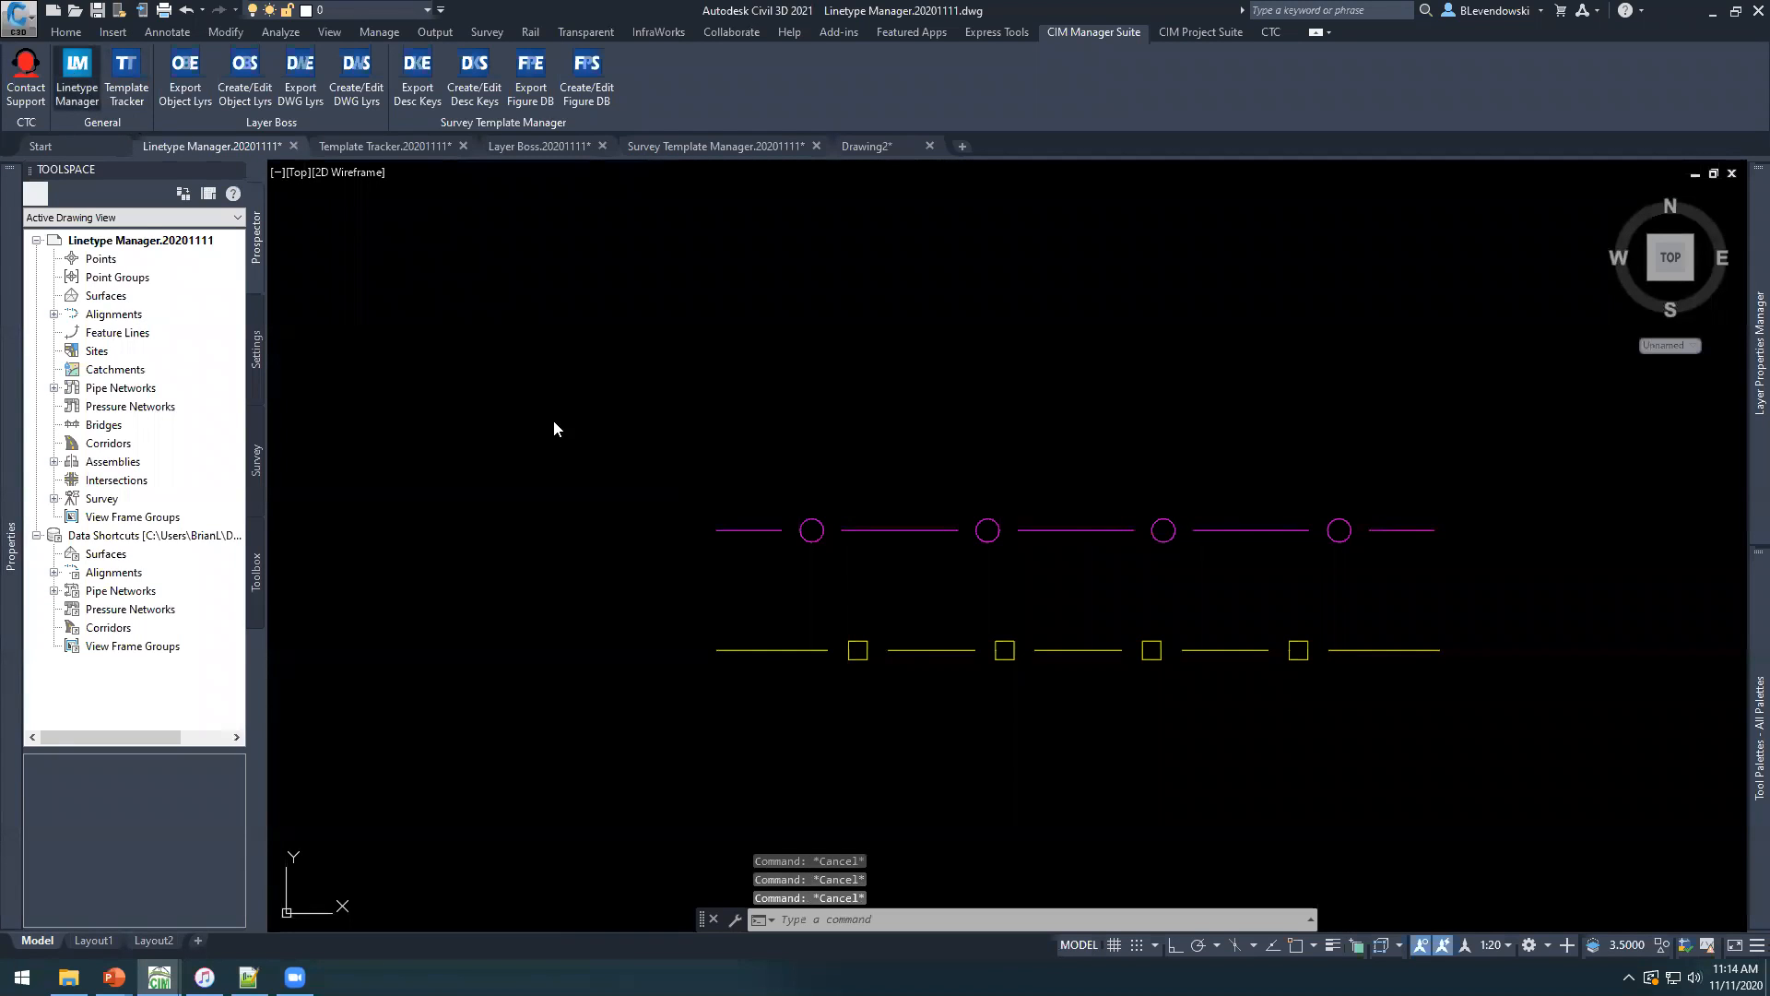
Reopen the Linetype Manager and import the FIBER and FUEL linetypes from the yellow and magenta polylines in the drawing.
click(76, 73)
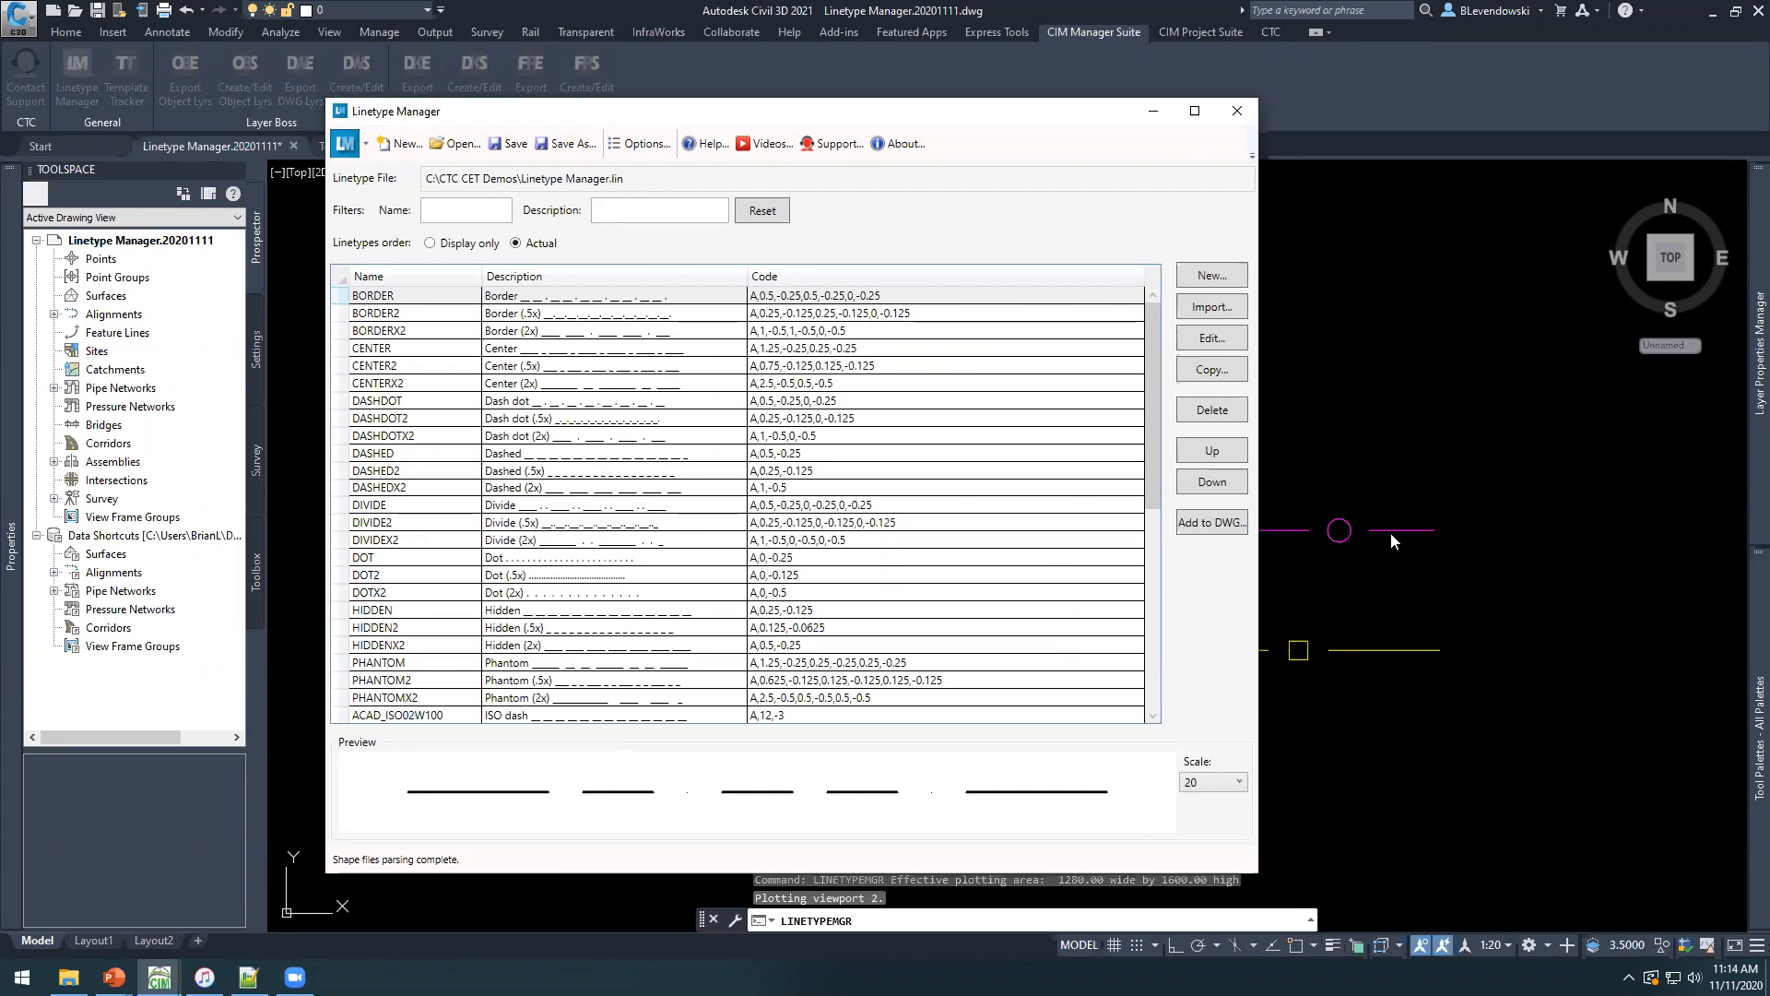
scroll(899, 662, down, 3)
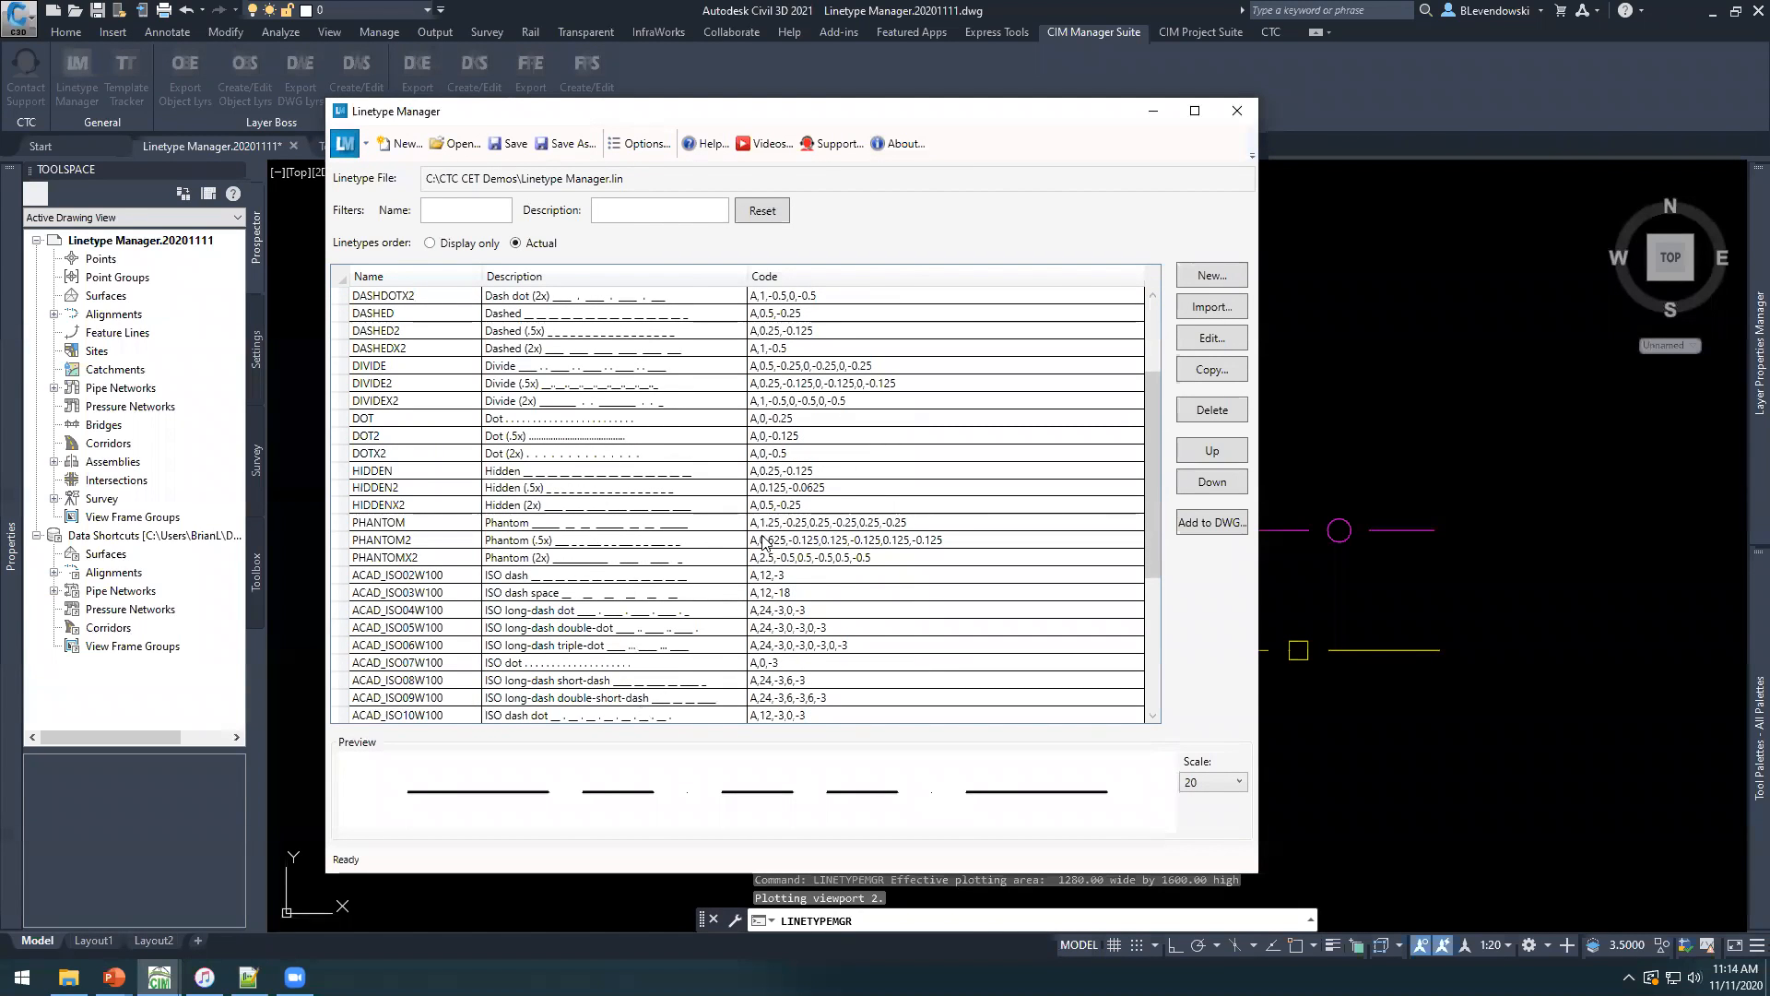
scroll(566, 620, down, 5)
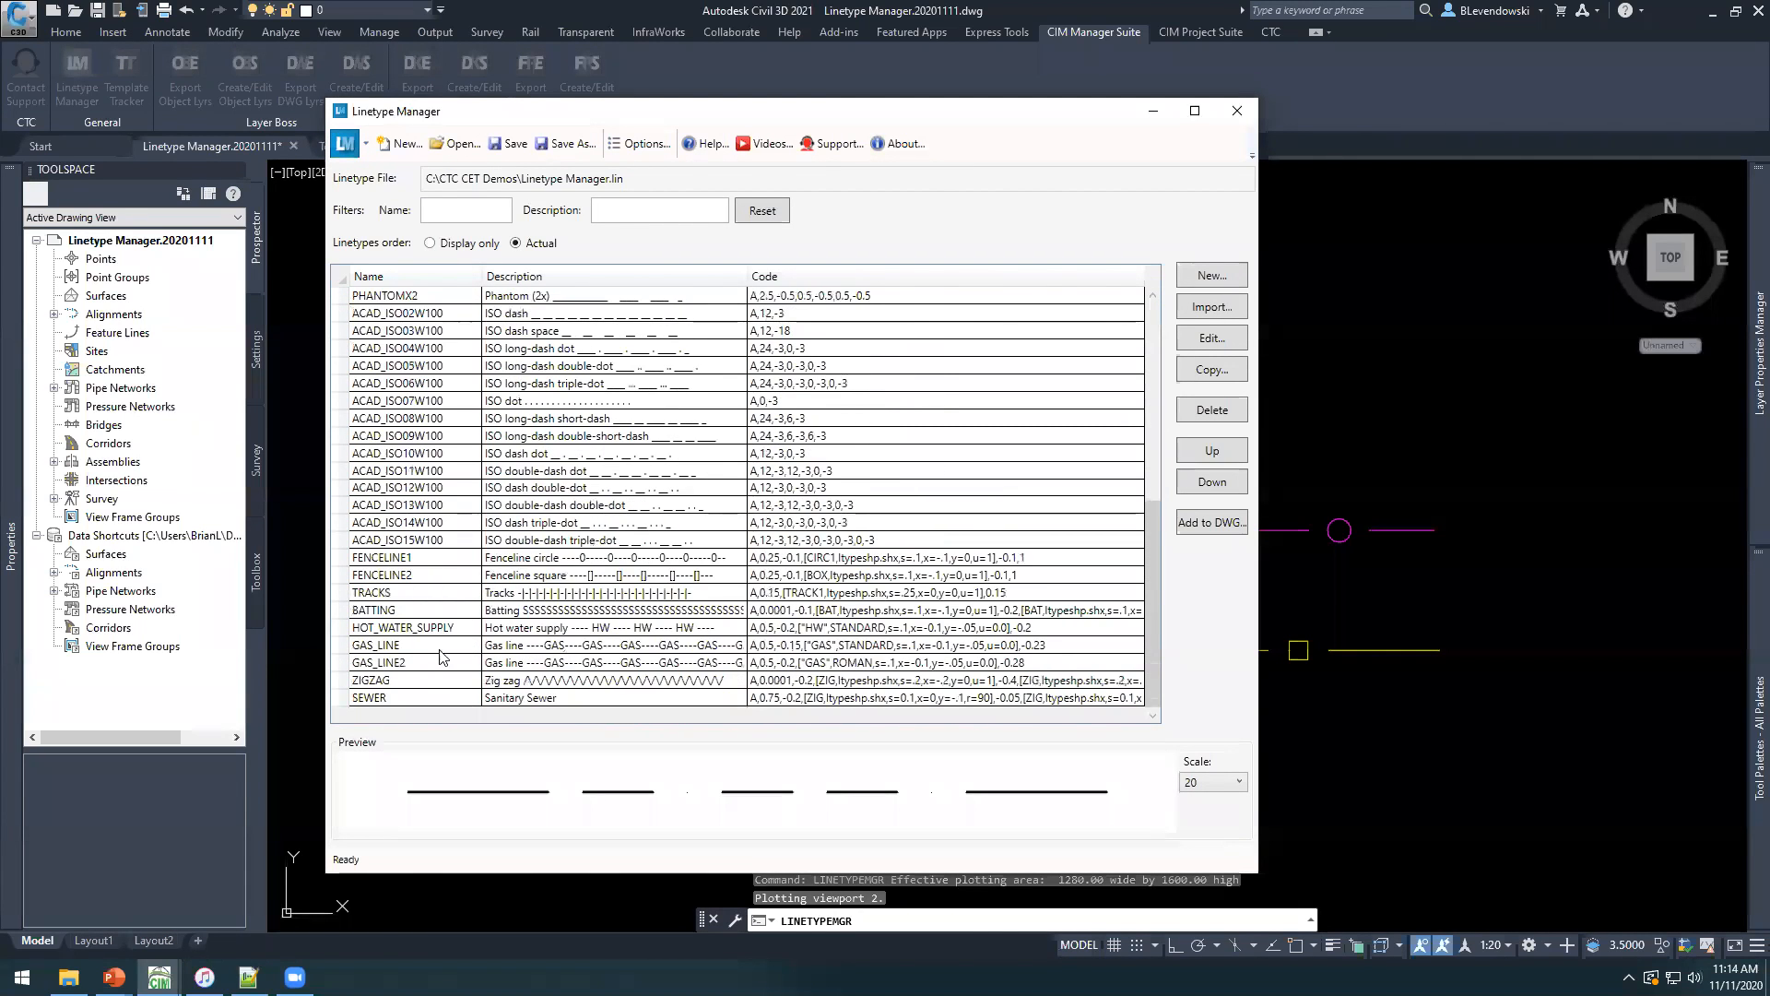
click(411, 699)
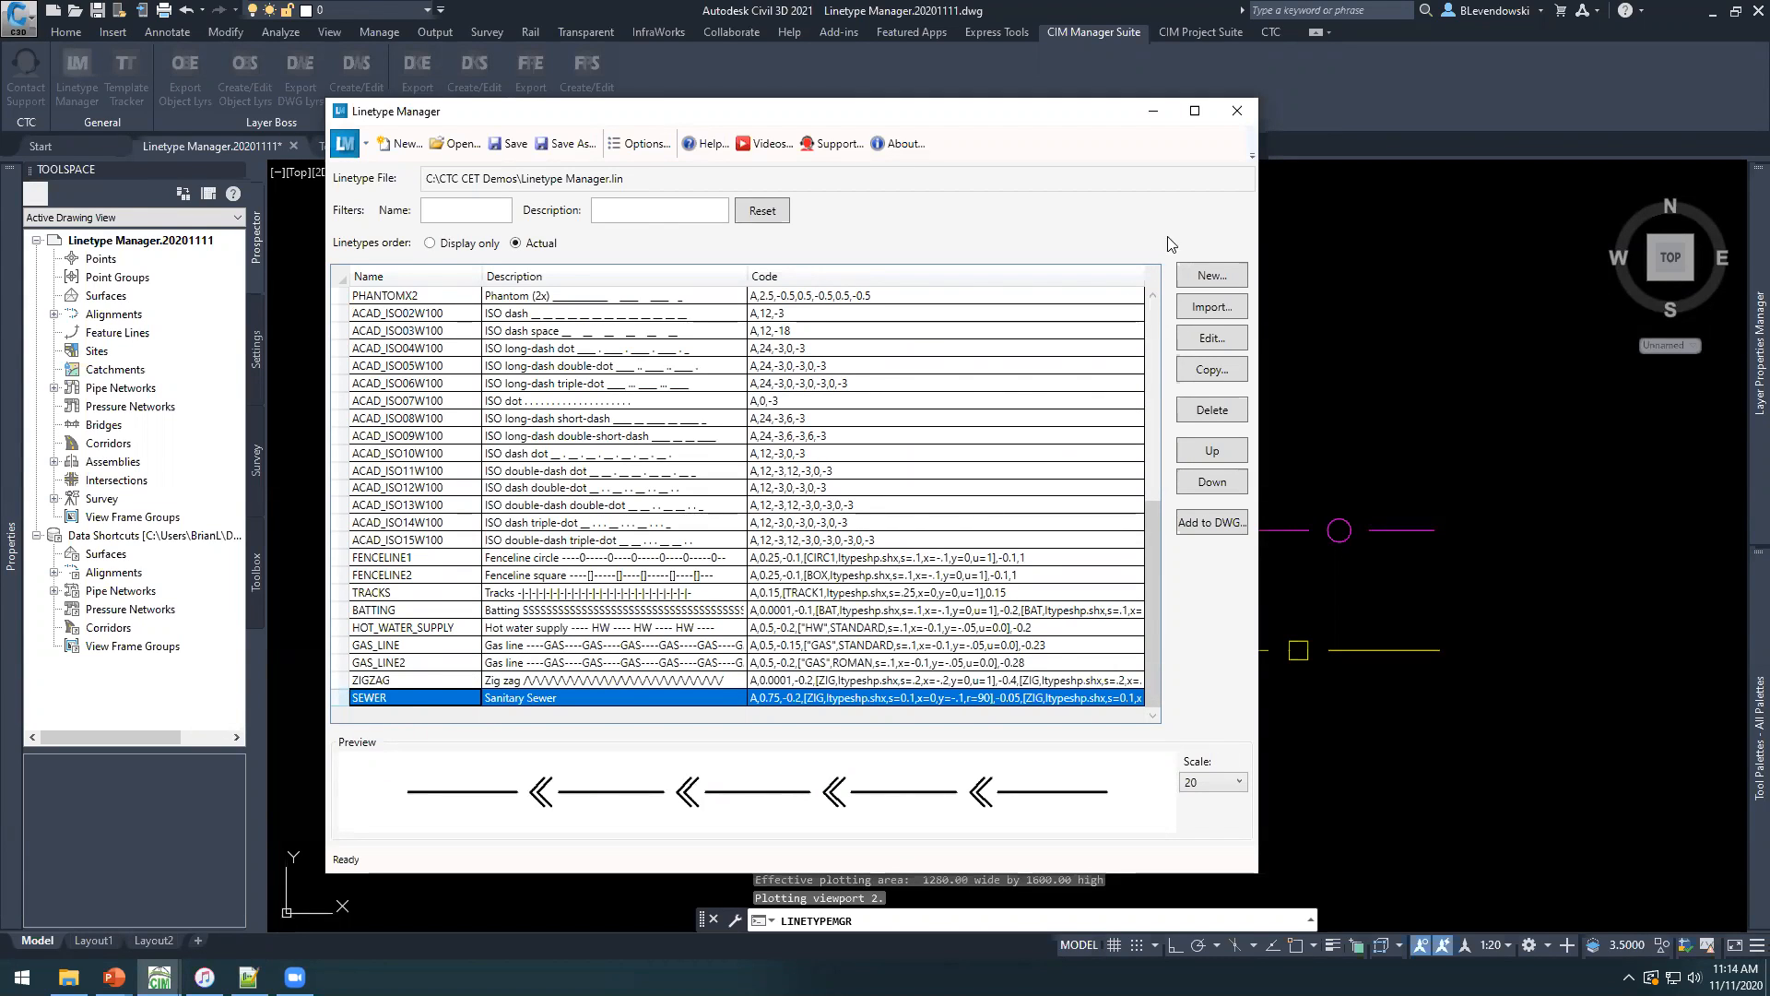
click(1204, 306)
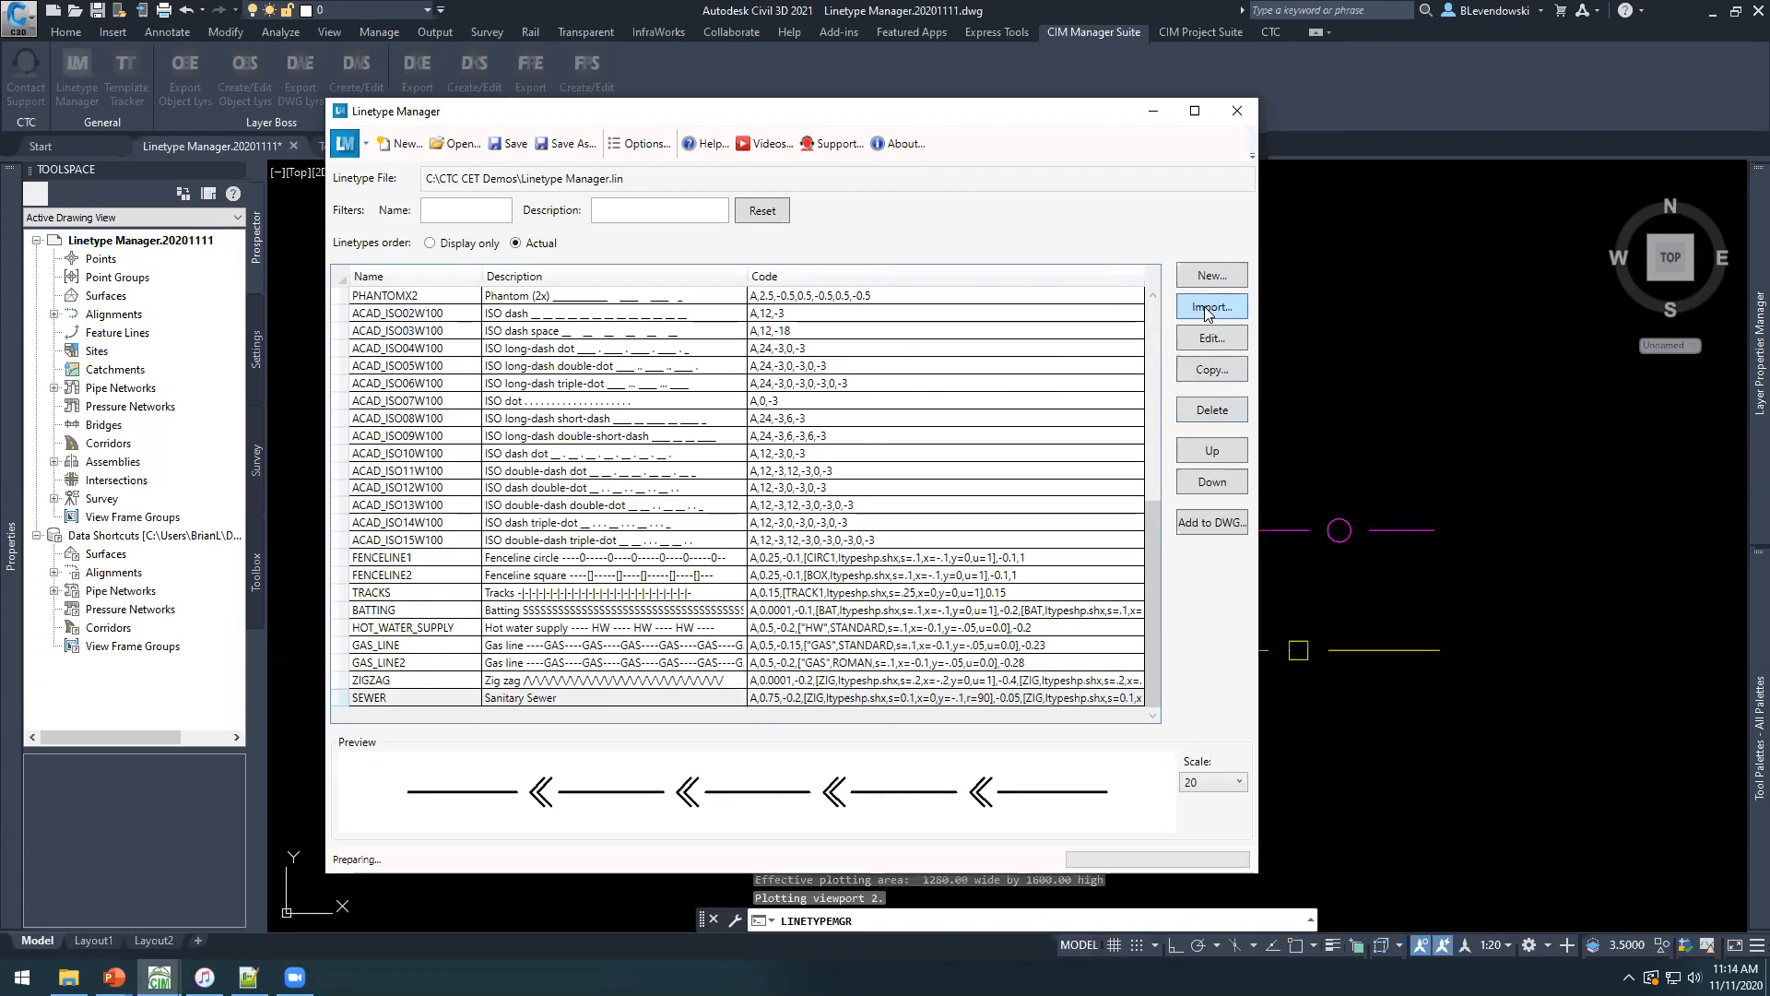
drag(1177, 413, 887, 696)
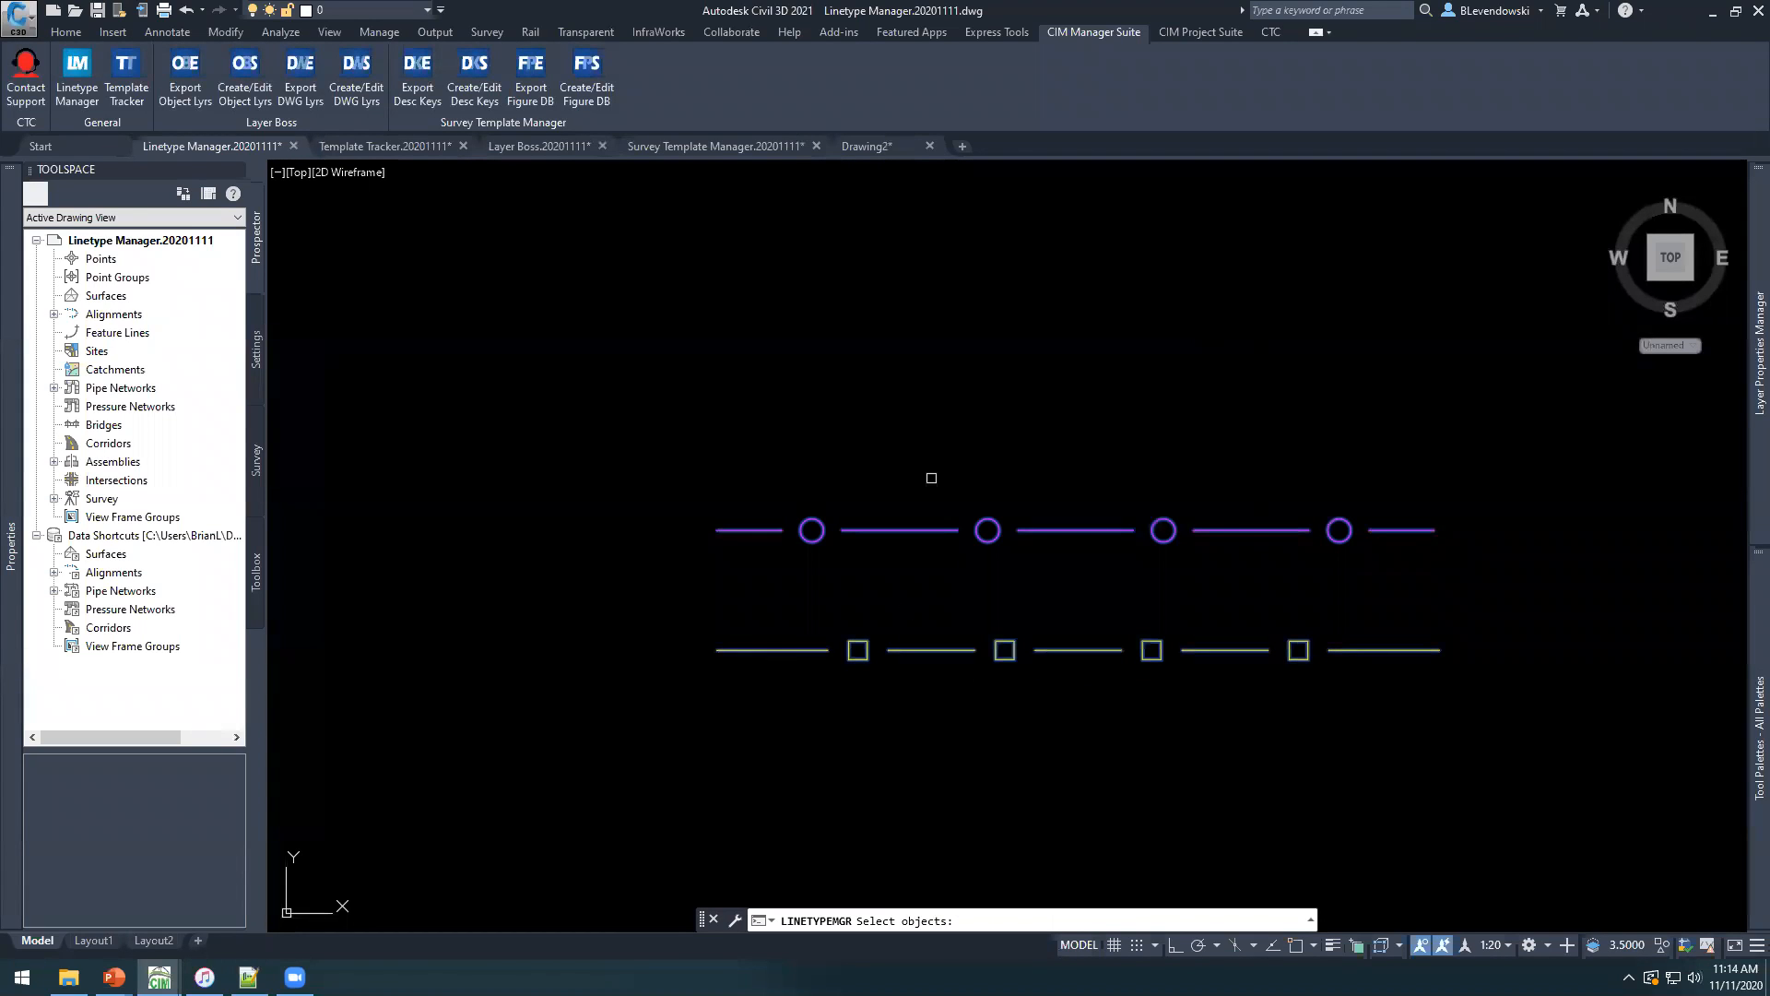
key(Return)
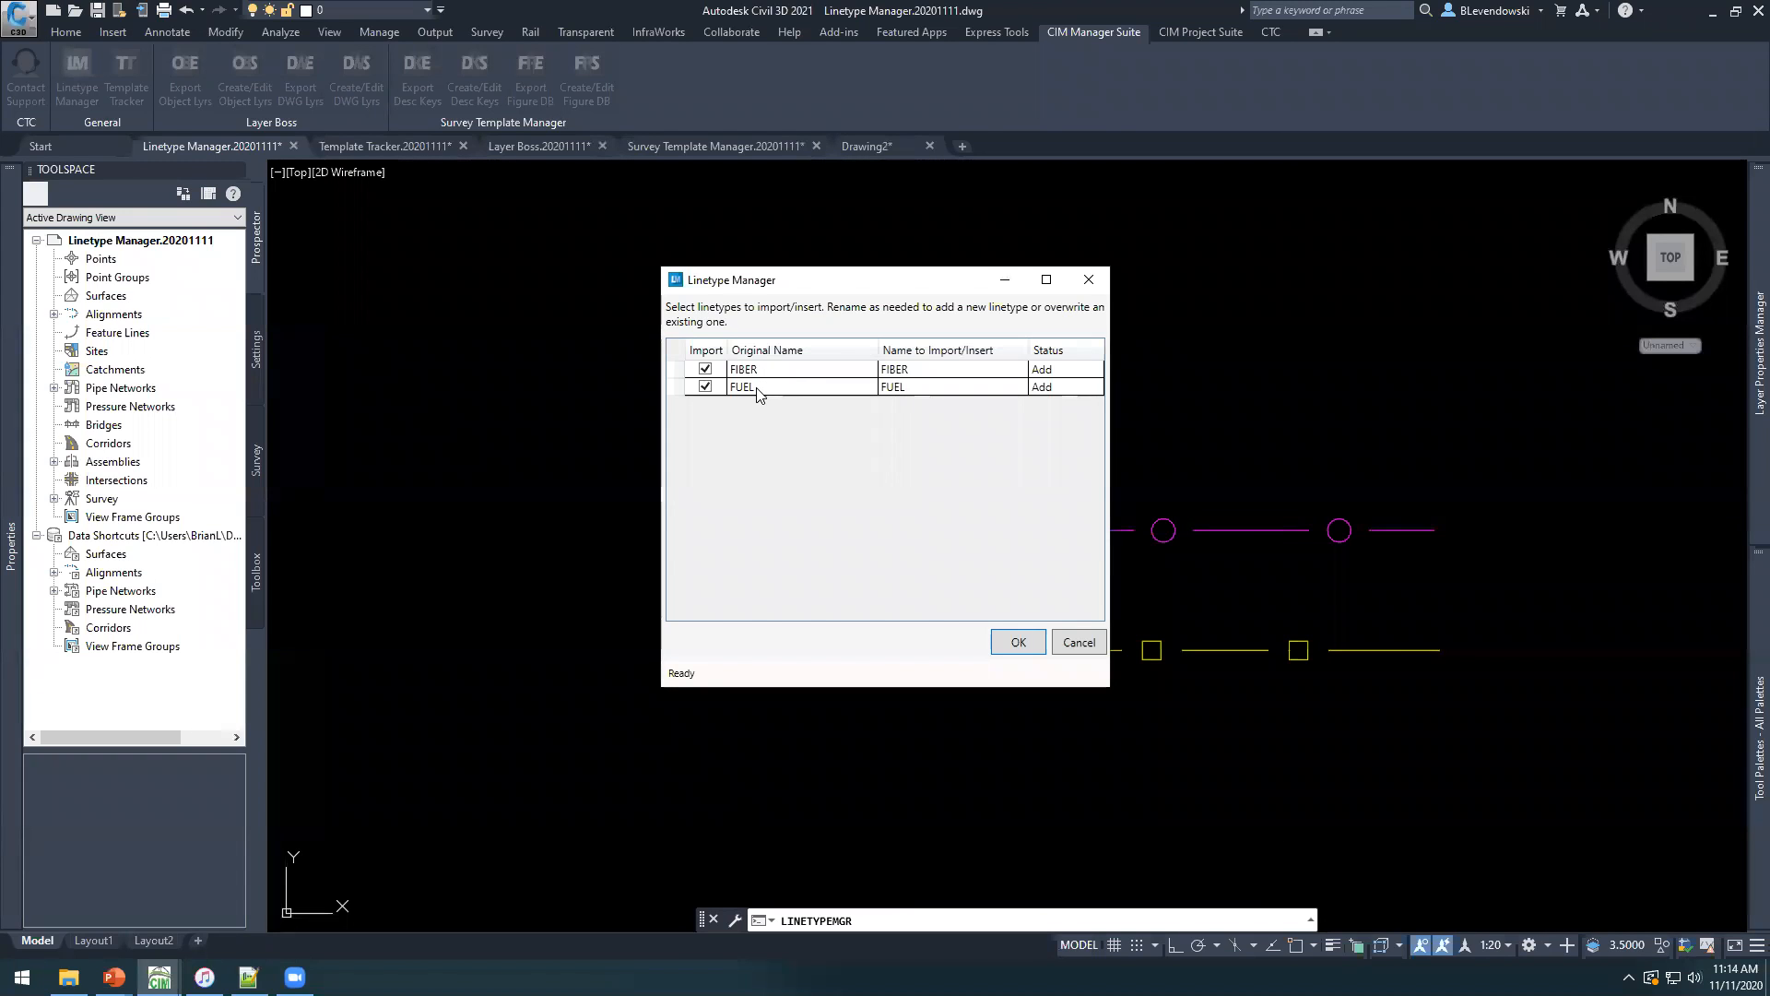
click(1018, 641)
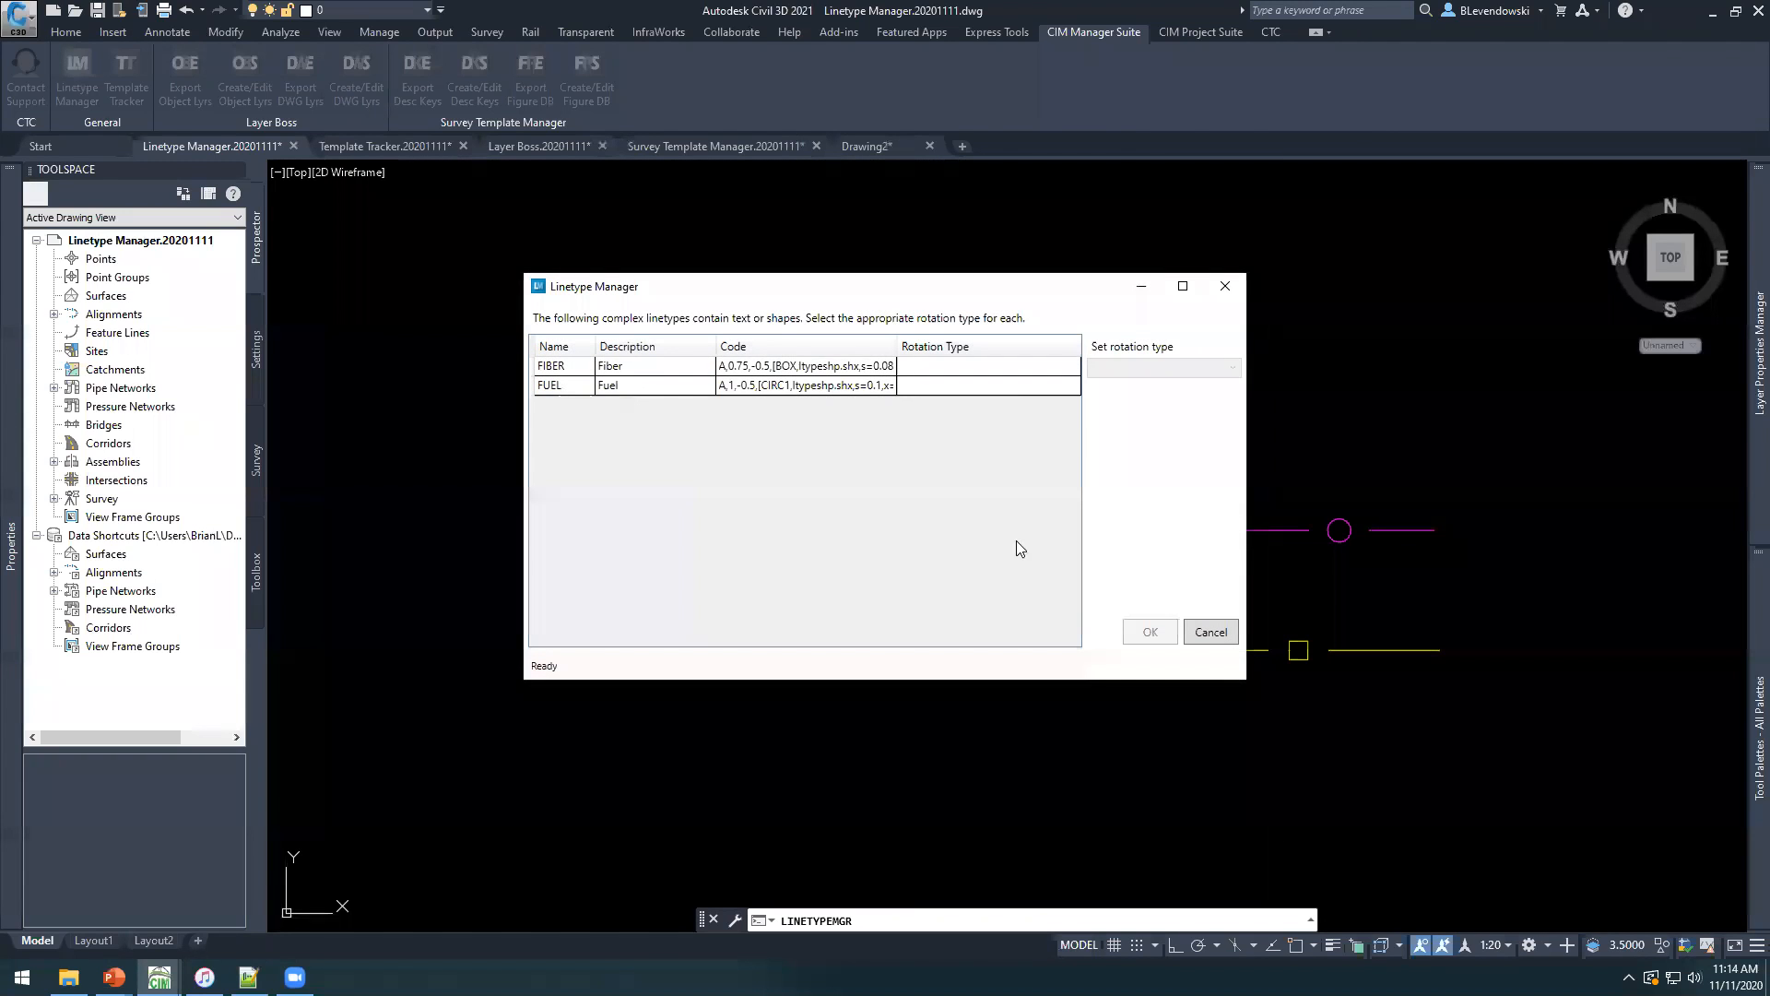
Set the rotation type of both FIBER and FUEL to Relative to line and complete the import.
click(554, 369)
shift+click(567, 387)
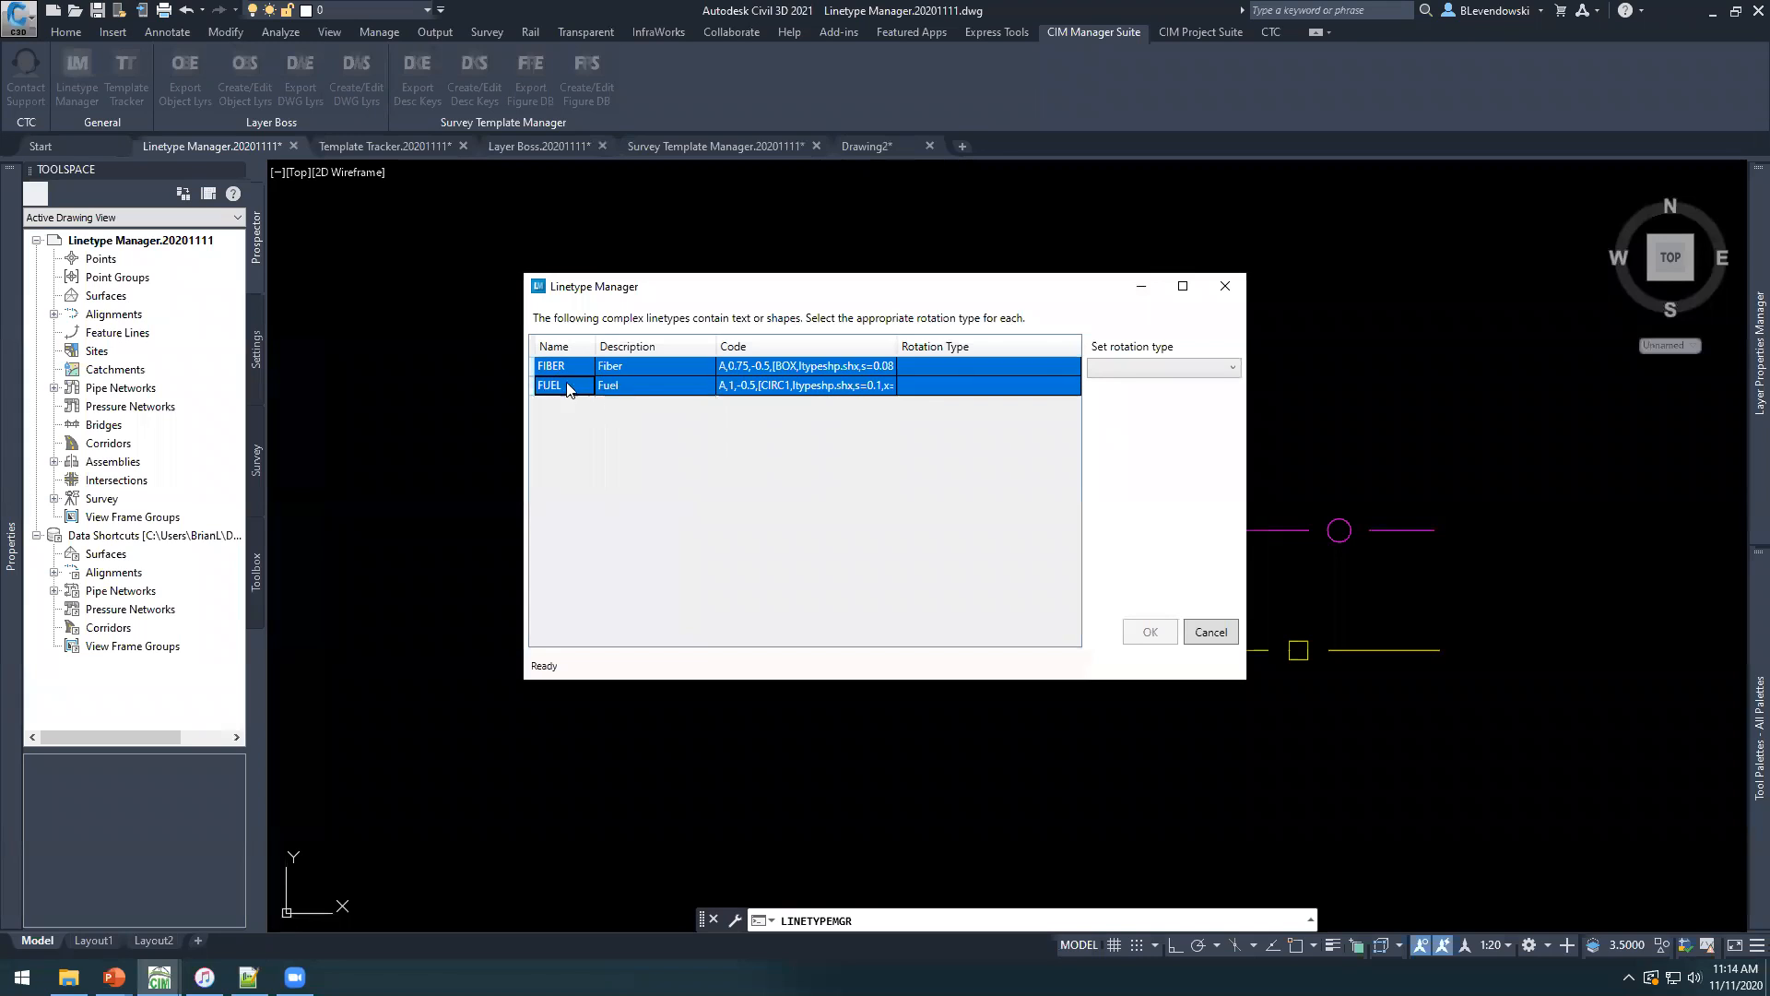
click(1164, 369)
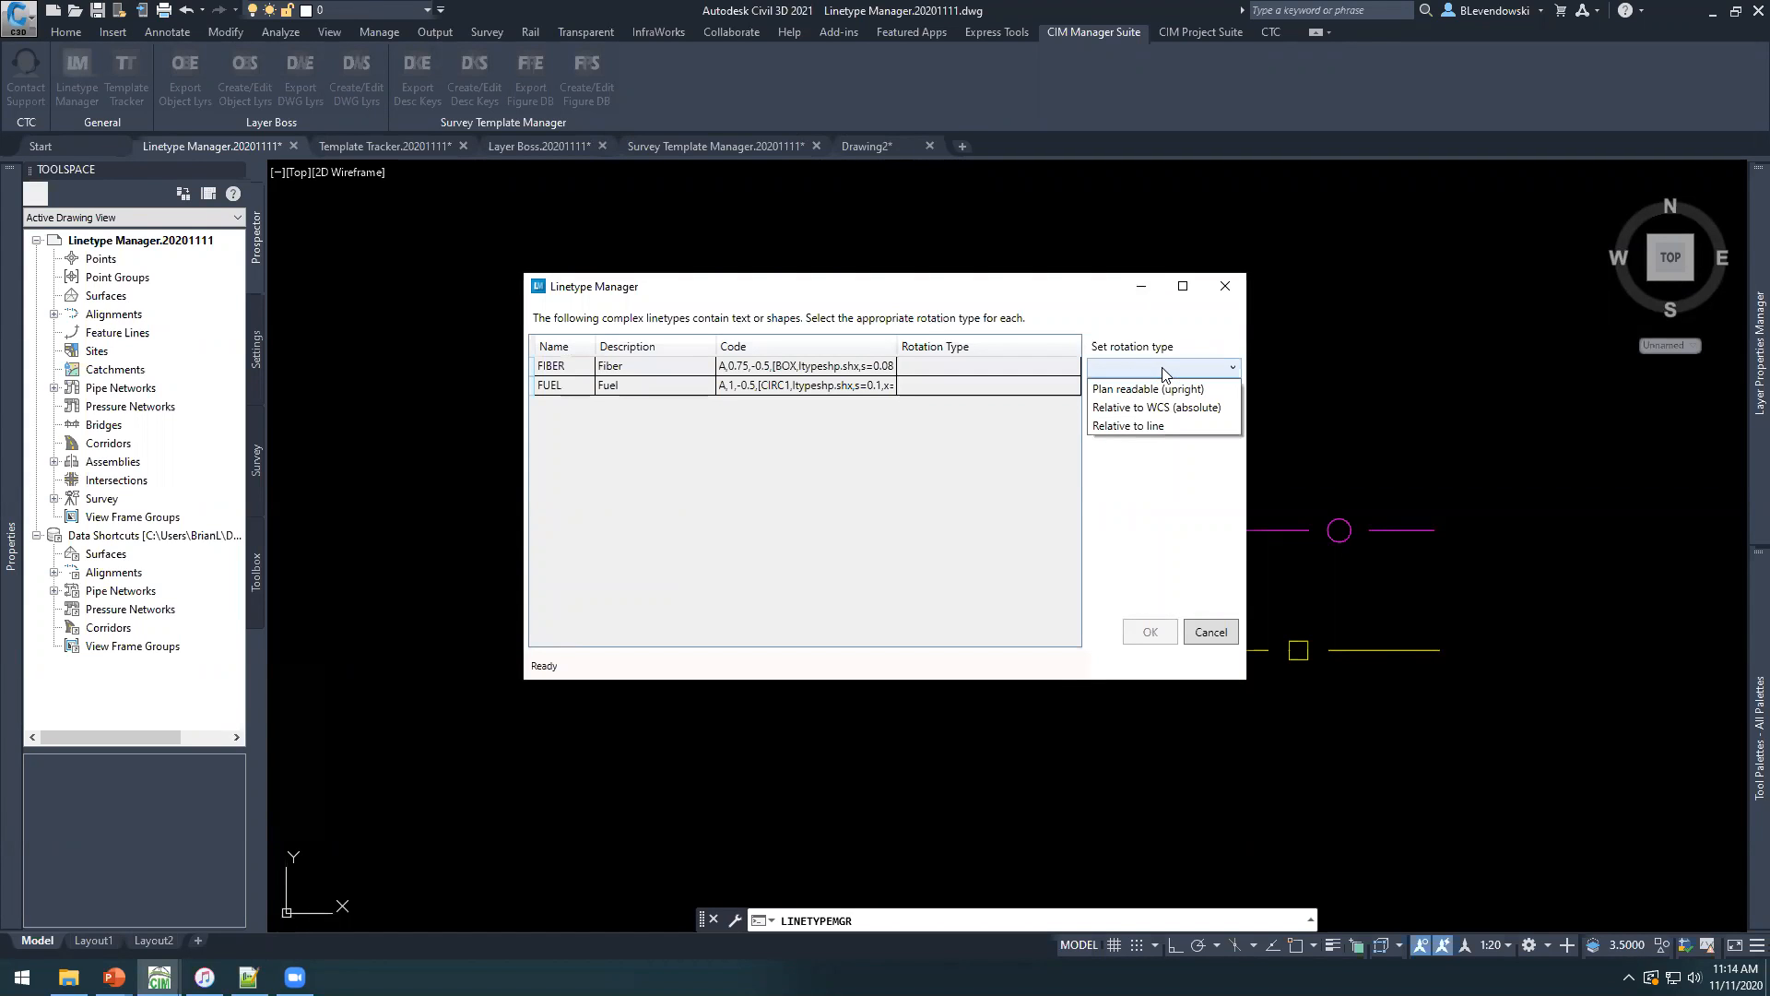
click(1143, 426)
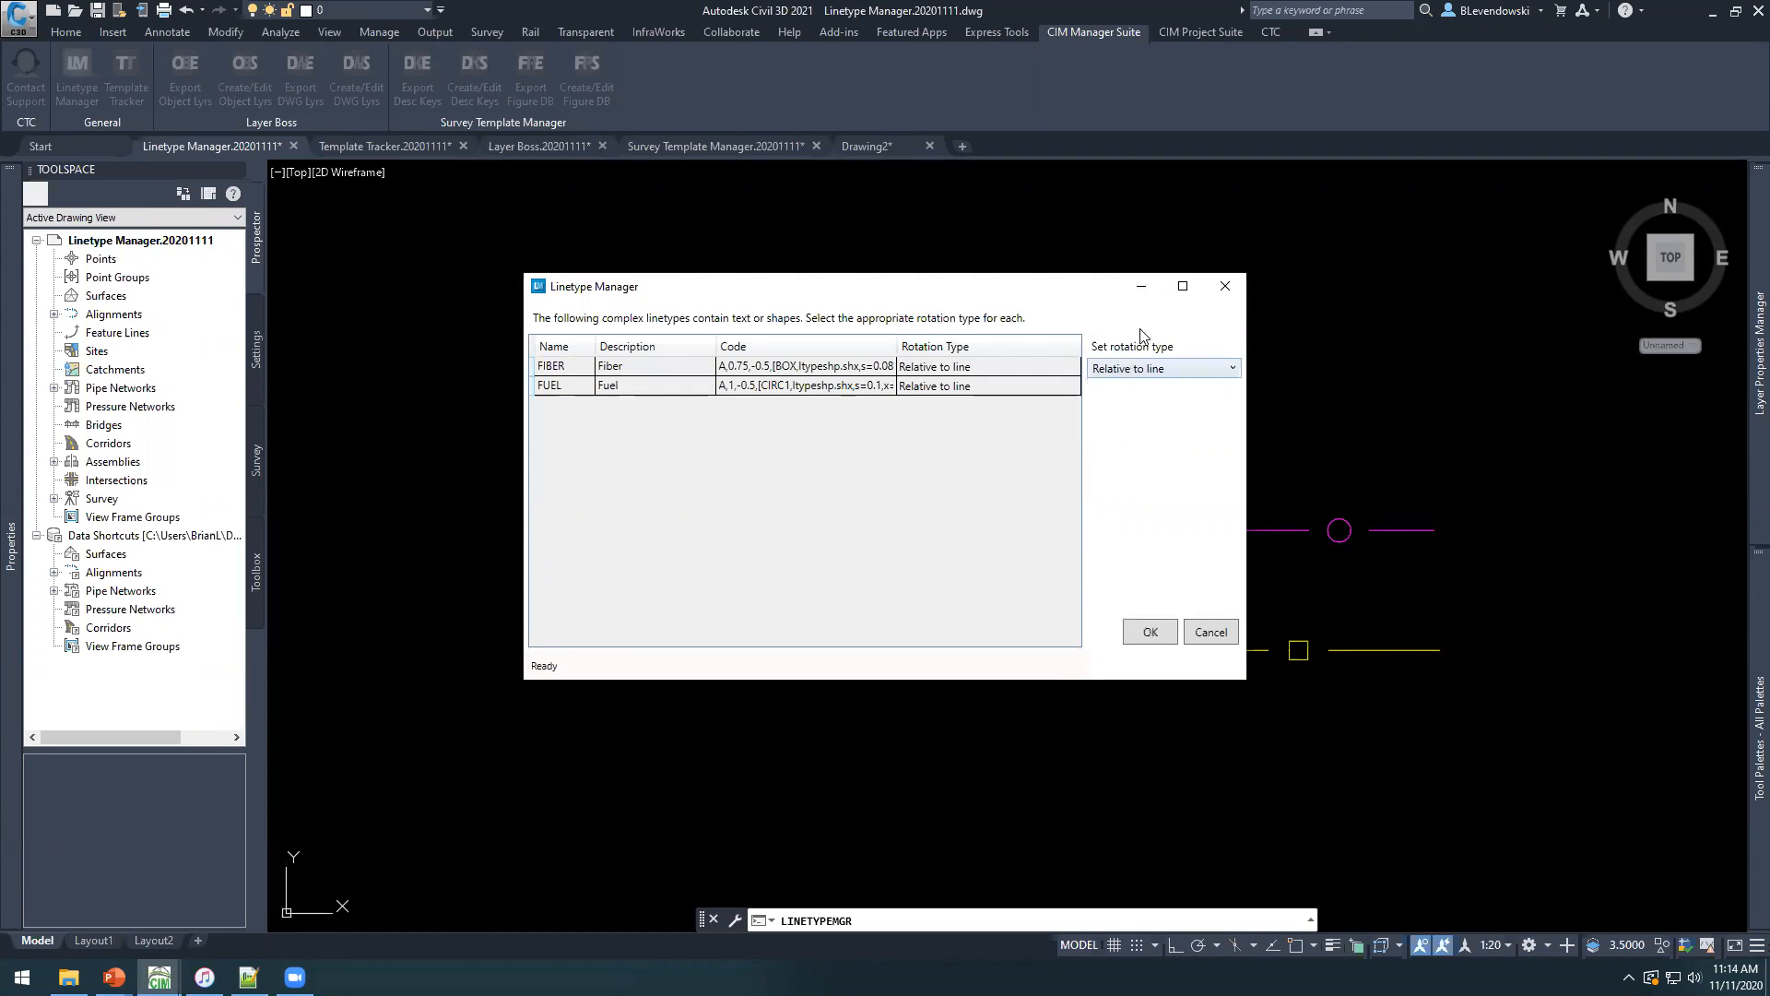
click(1146, 635)
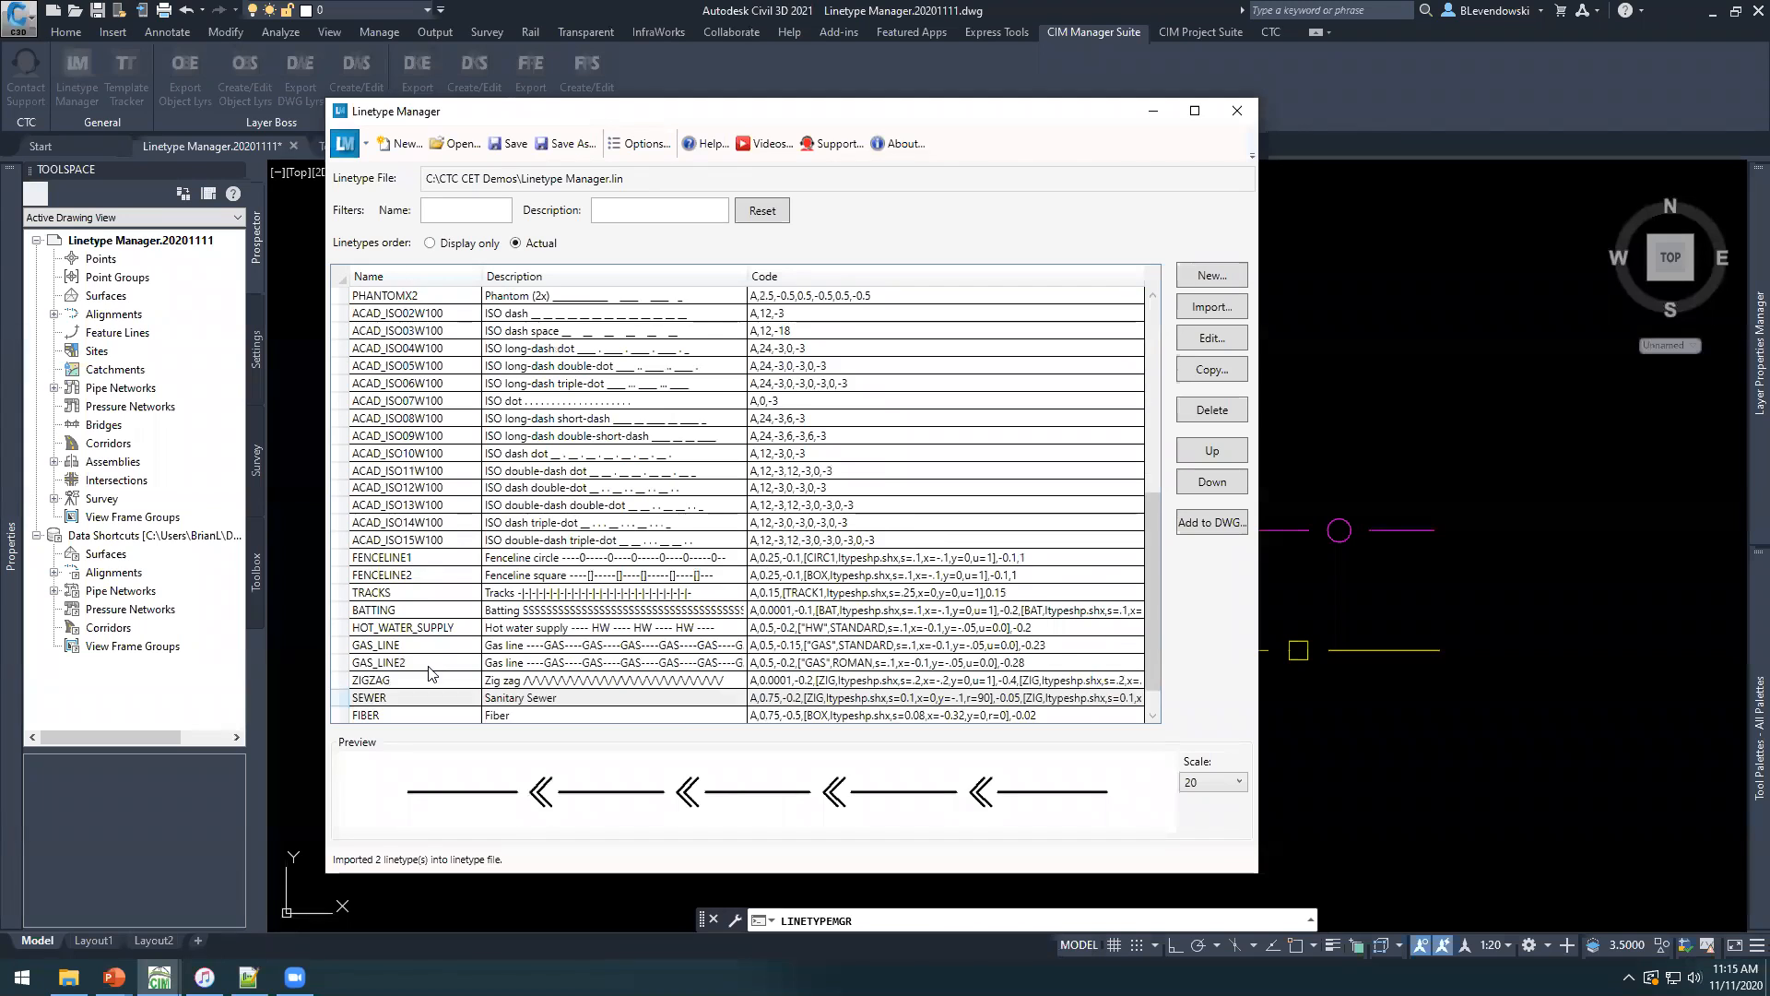
Preview the imported FUEL linetype at the end of the list and save the linetype file.
scroll(429, 673, down, 1)
click(412, 683)
click(386, 700)
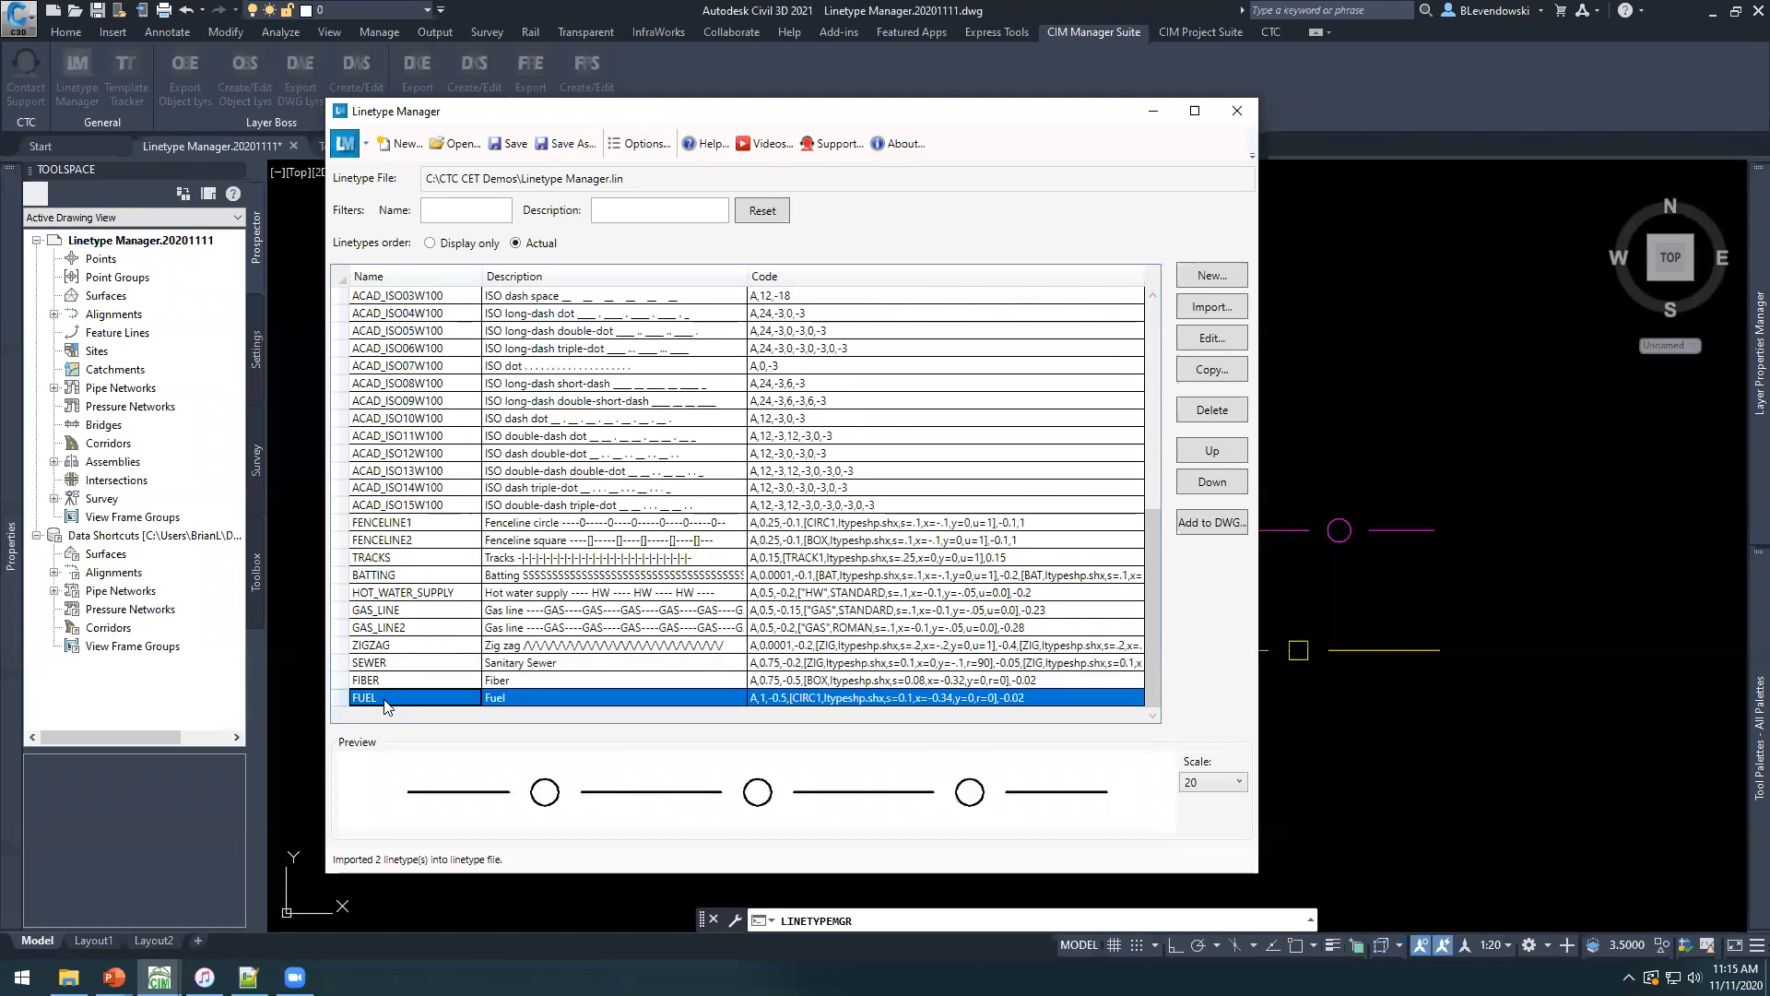
click(510, 144)
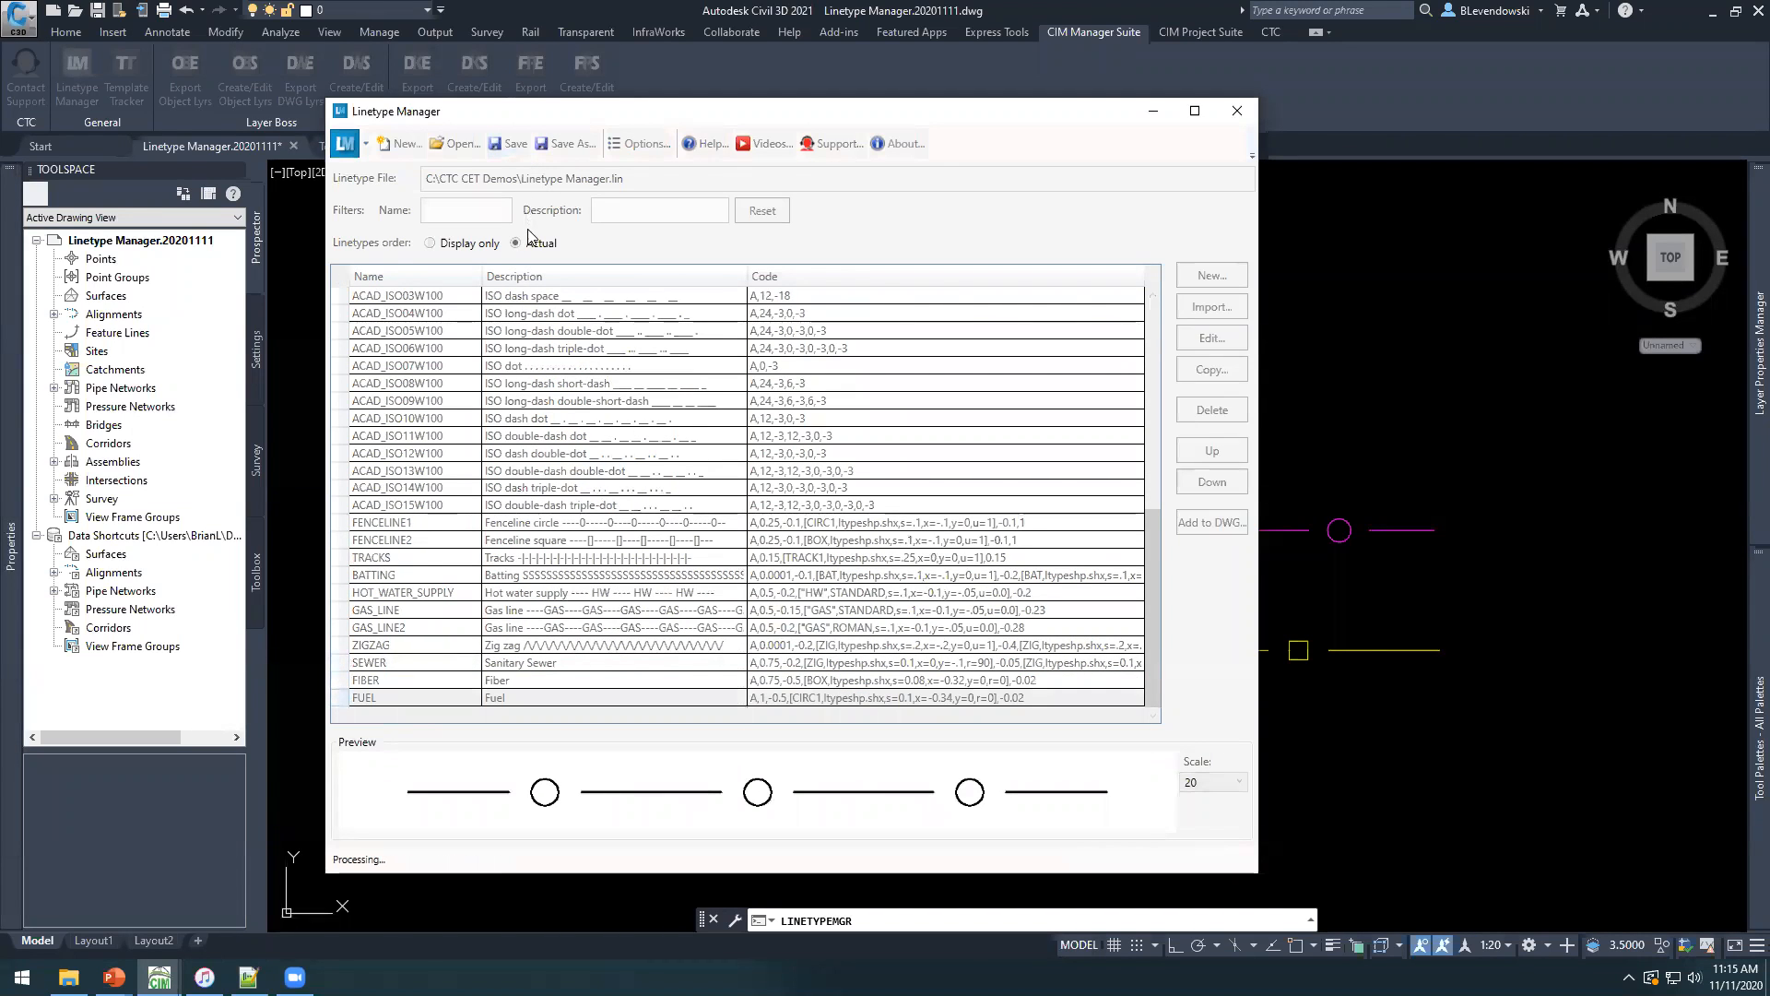
Switch to Notepad++, reload Linetype Manager.lin, and highlight the FIBER and FUEL definitions at the end of the file.
key(alt+Tab)
key(Tab)
click(921, 560)
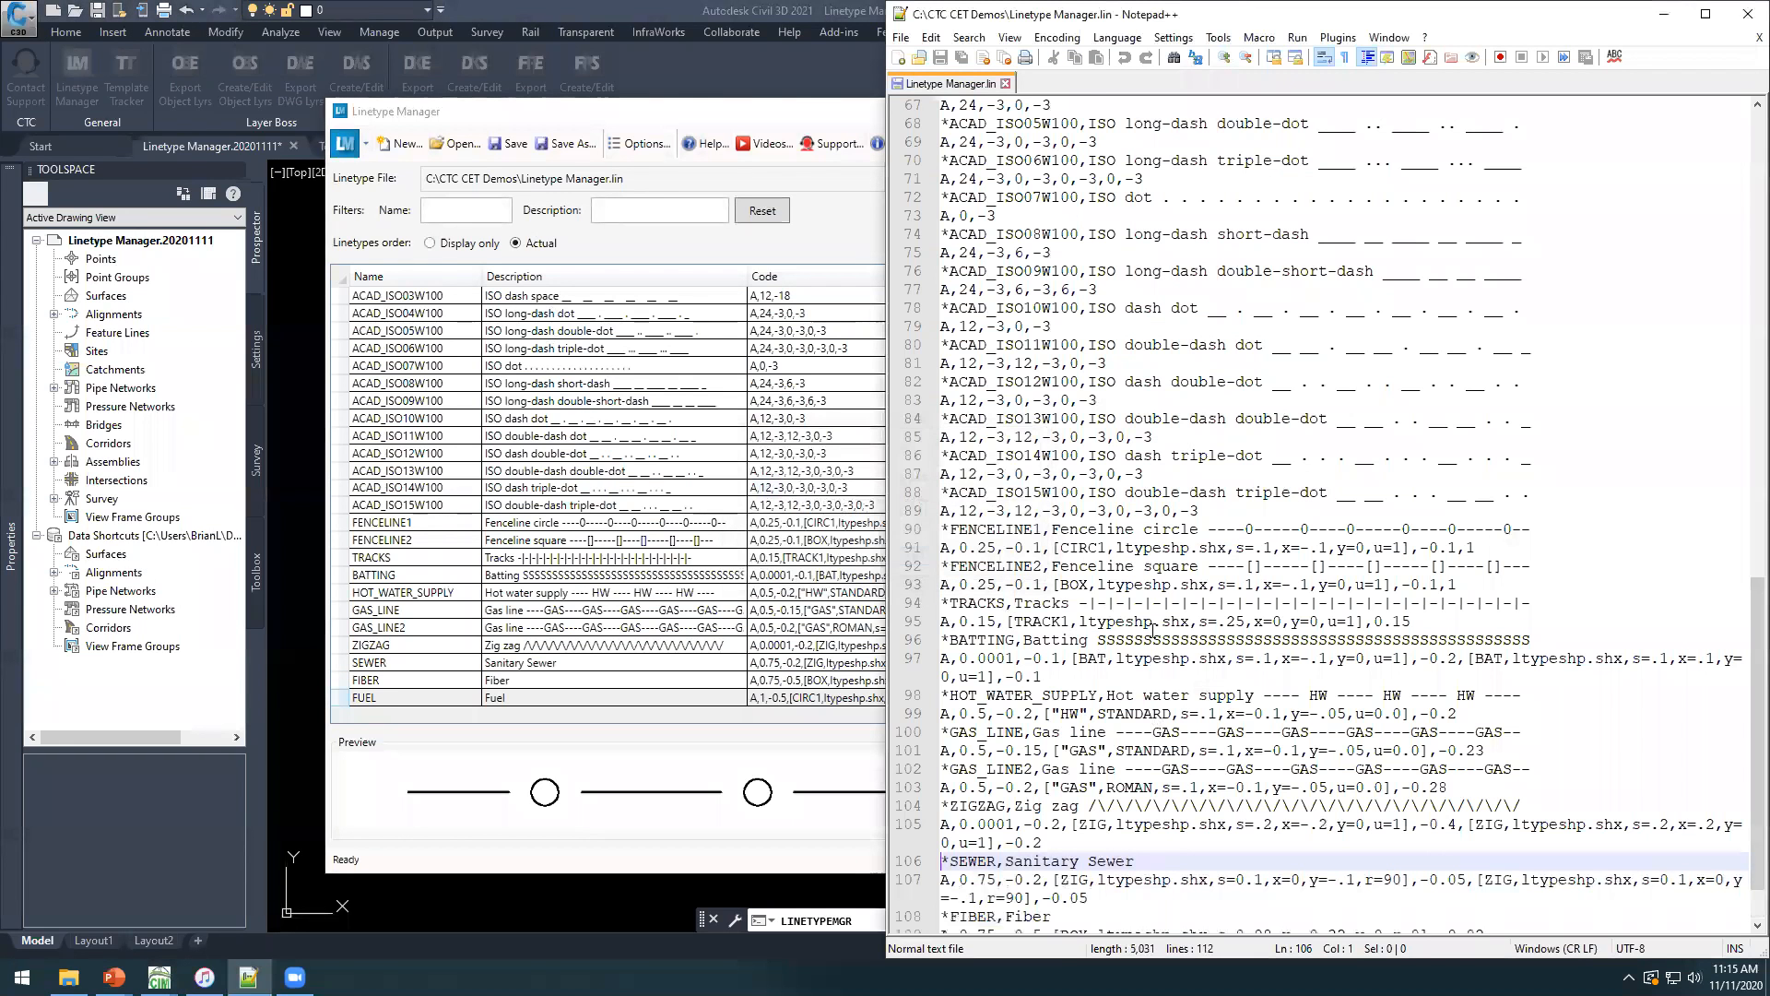
drag(1466, 897, 920, 843)
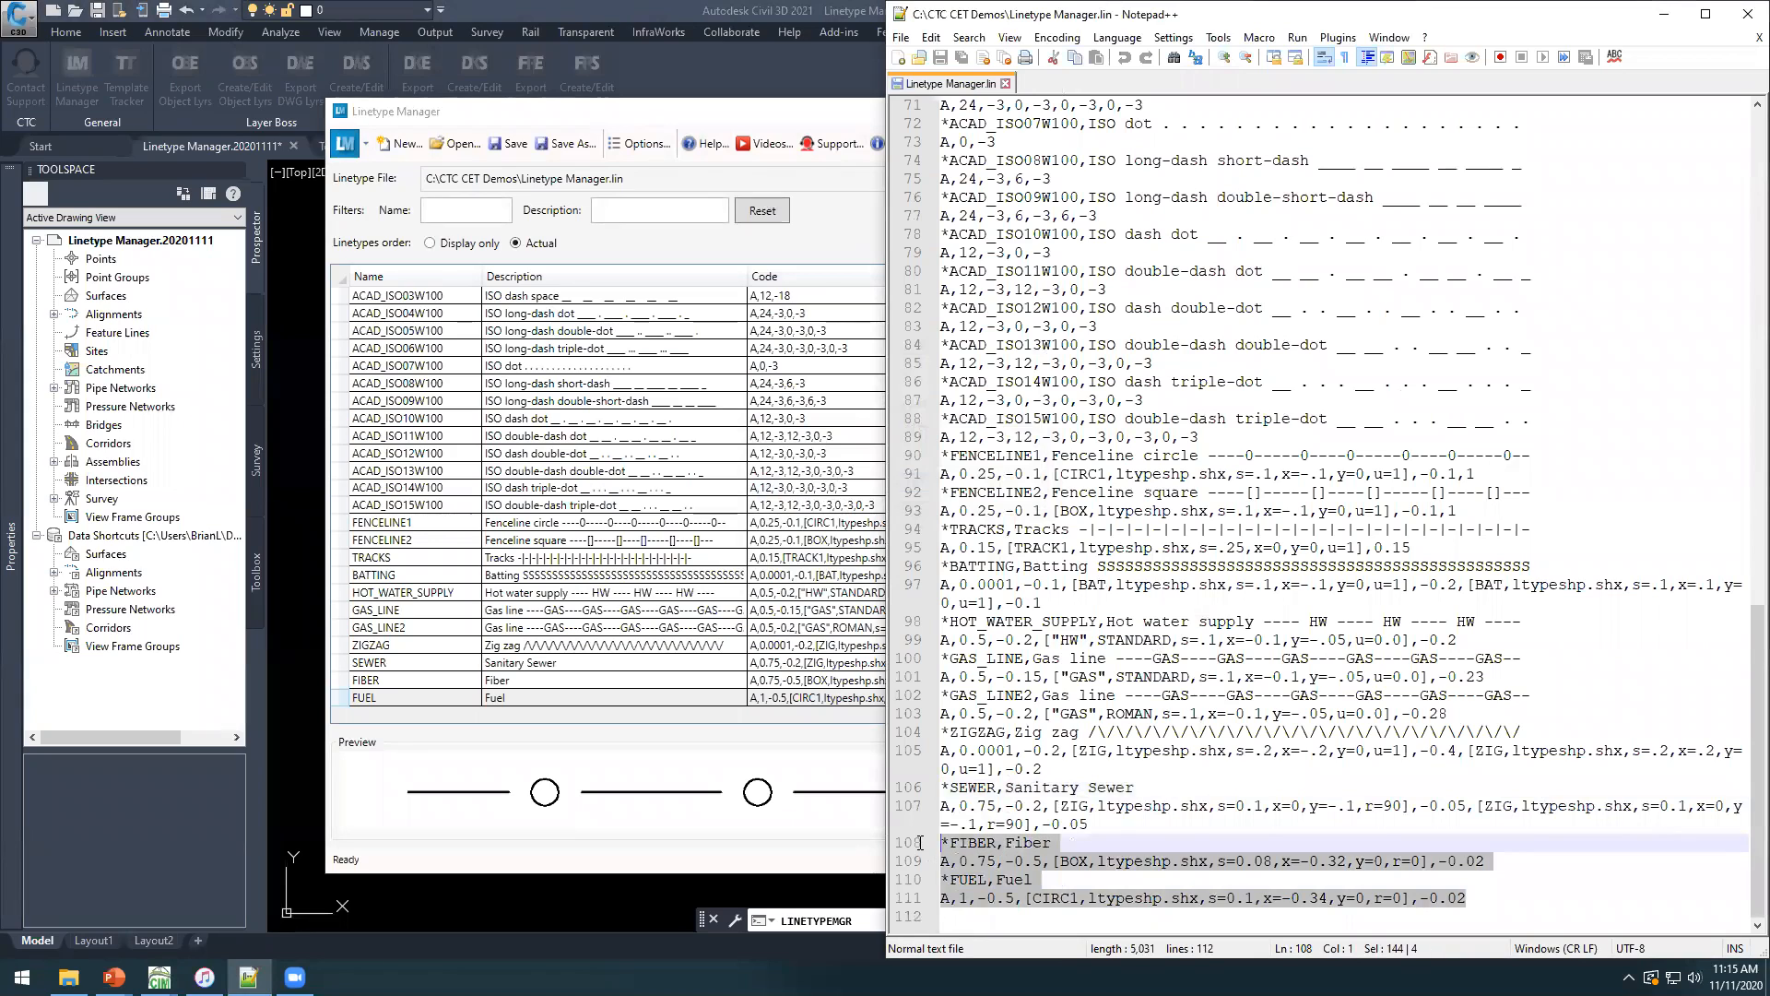
Select FIBER in the Linetype Manager, sort the linetypes by description in display-only order, and restore the actual order.
click(668, 544)
click(581, 683)
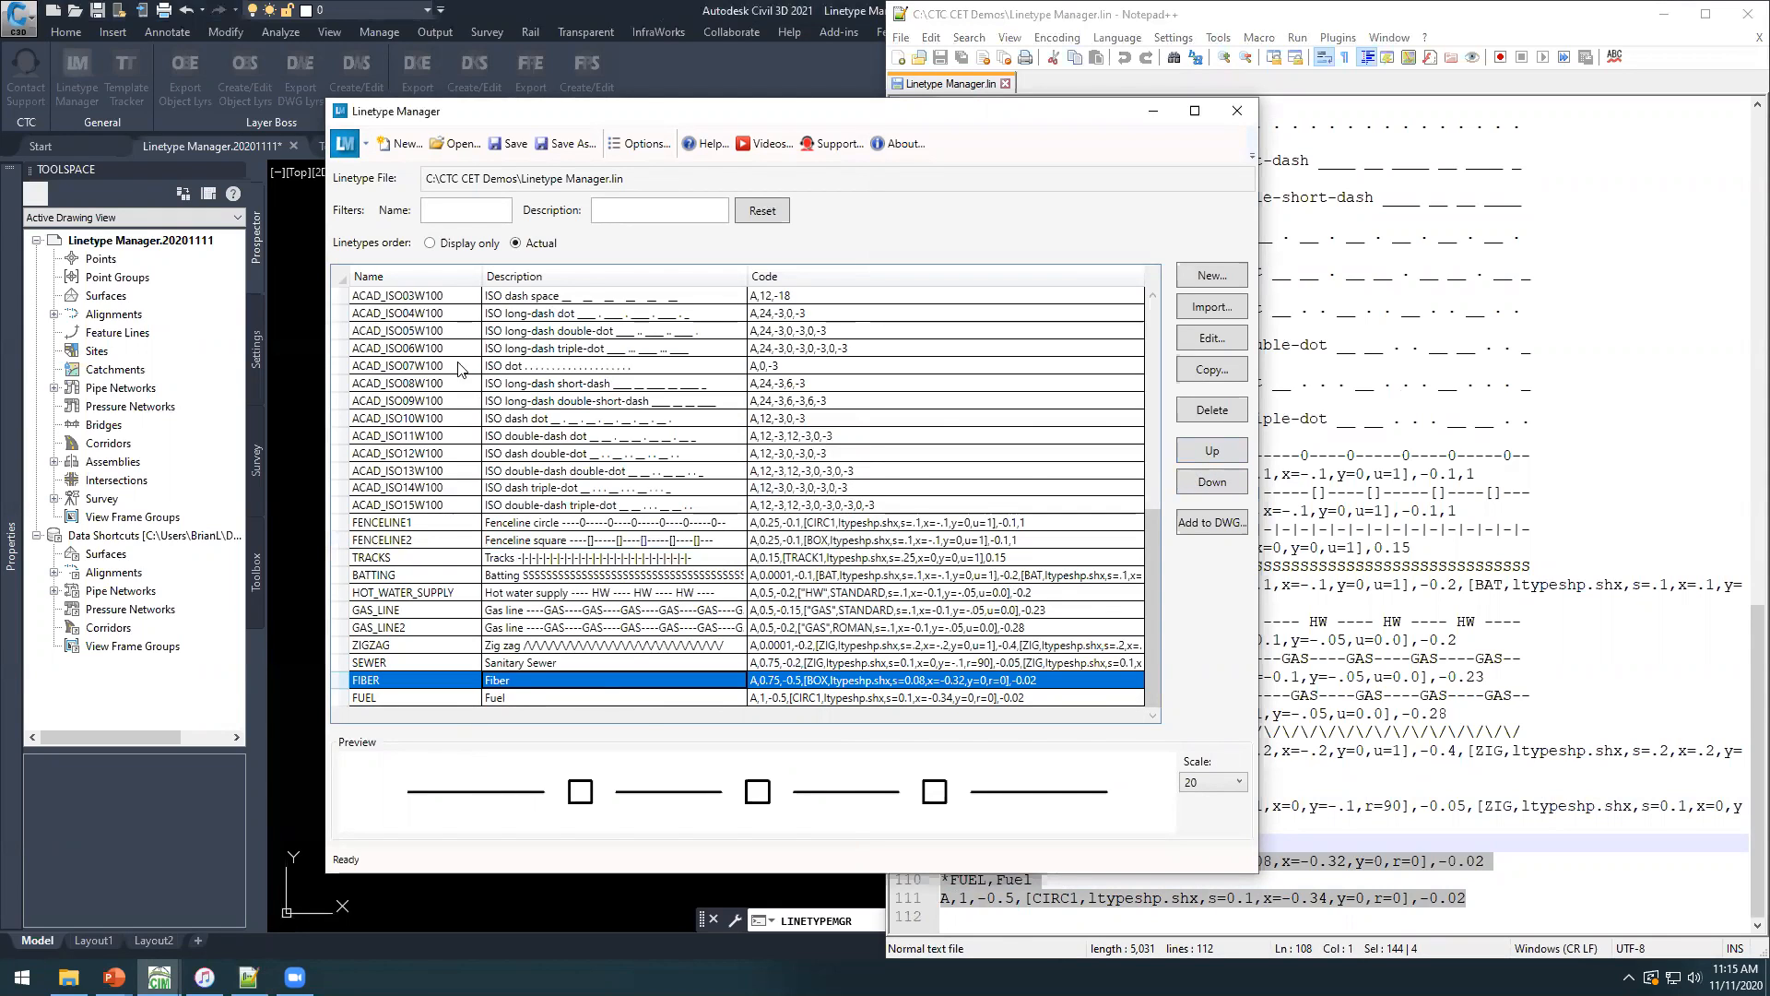
click(429, 245)
click(548, 275)
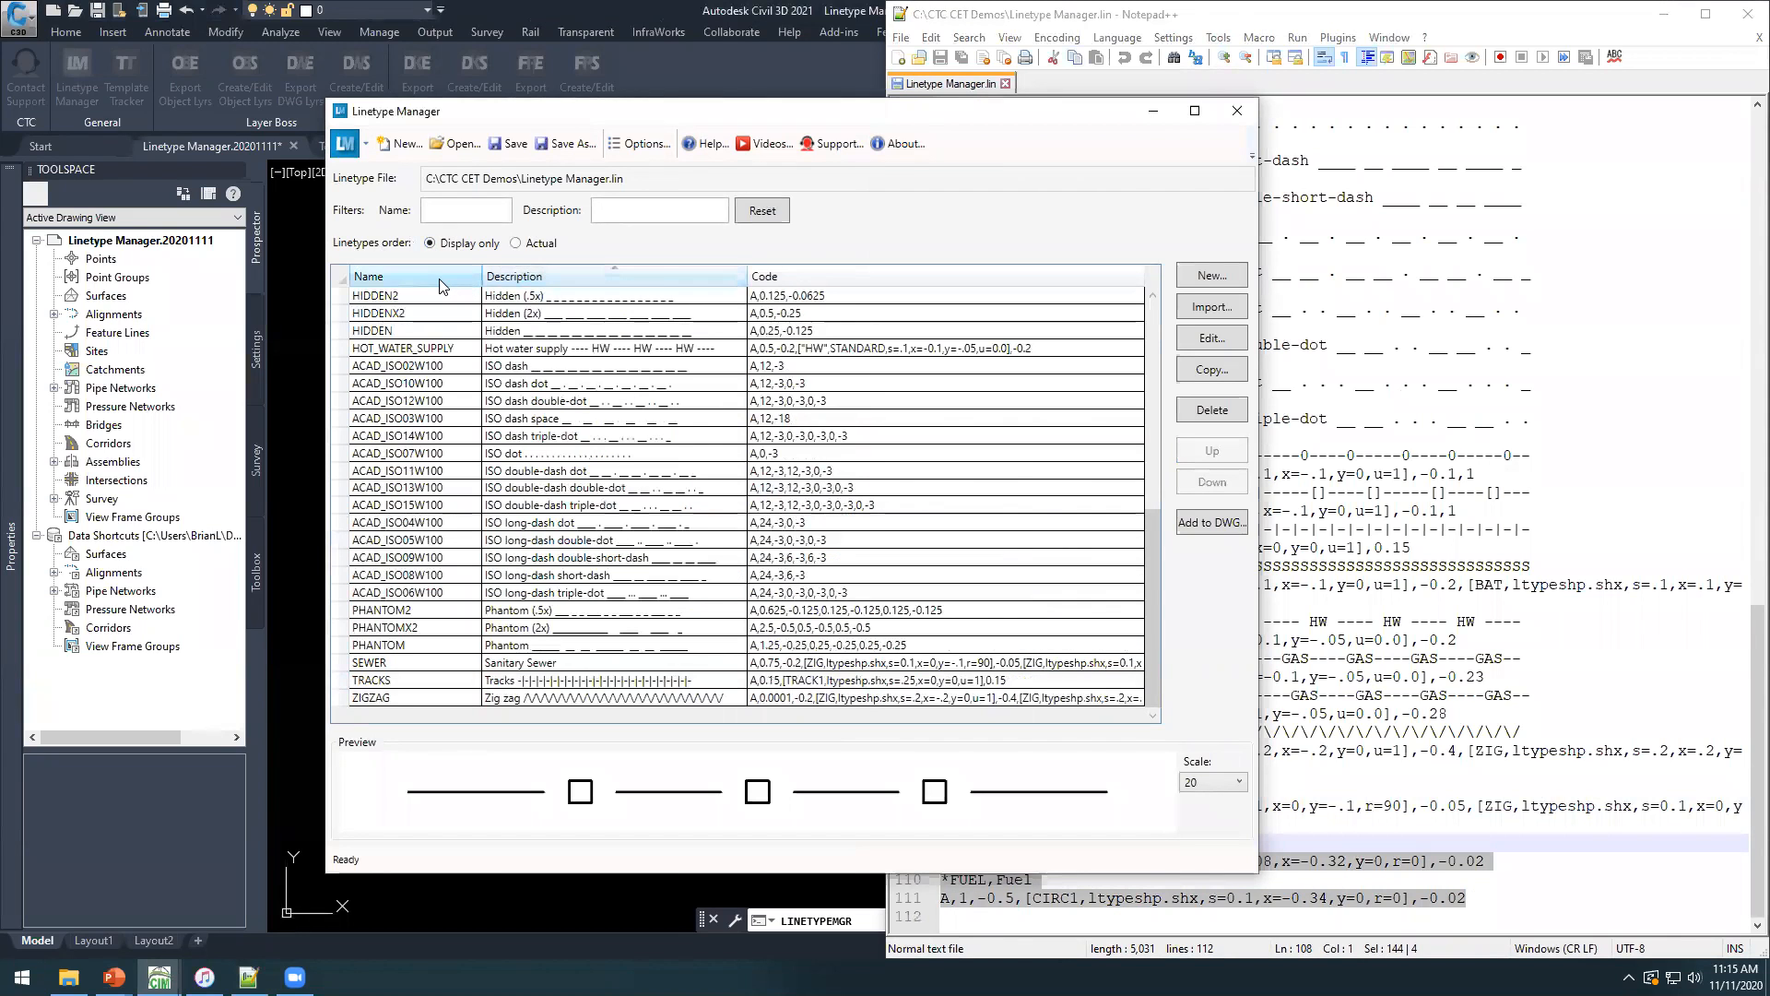
click(517, 245)
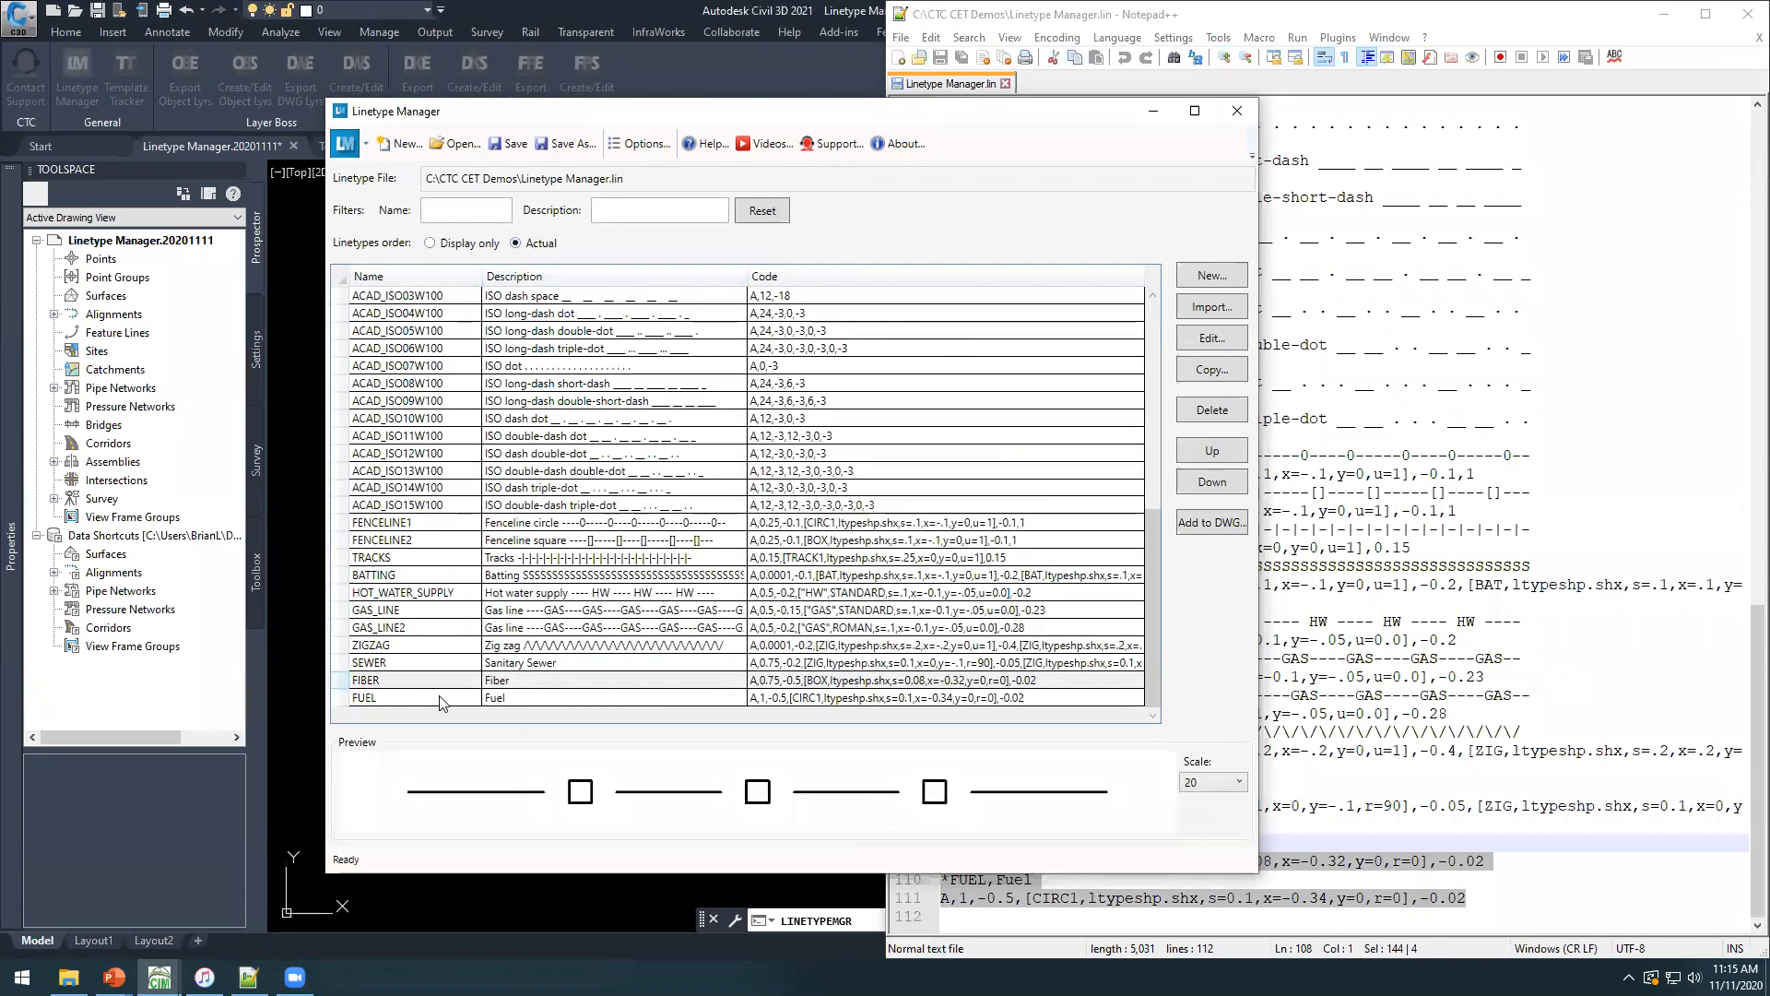
click(1405, 817)
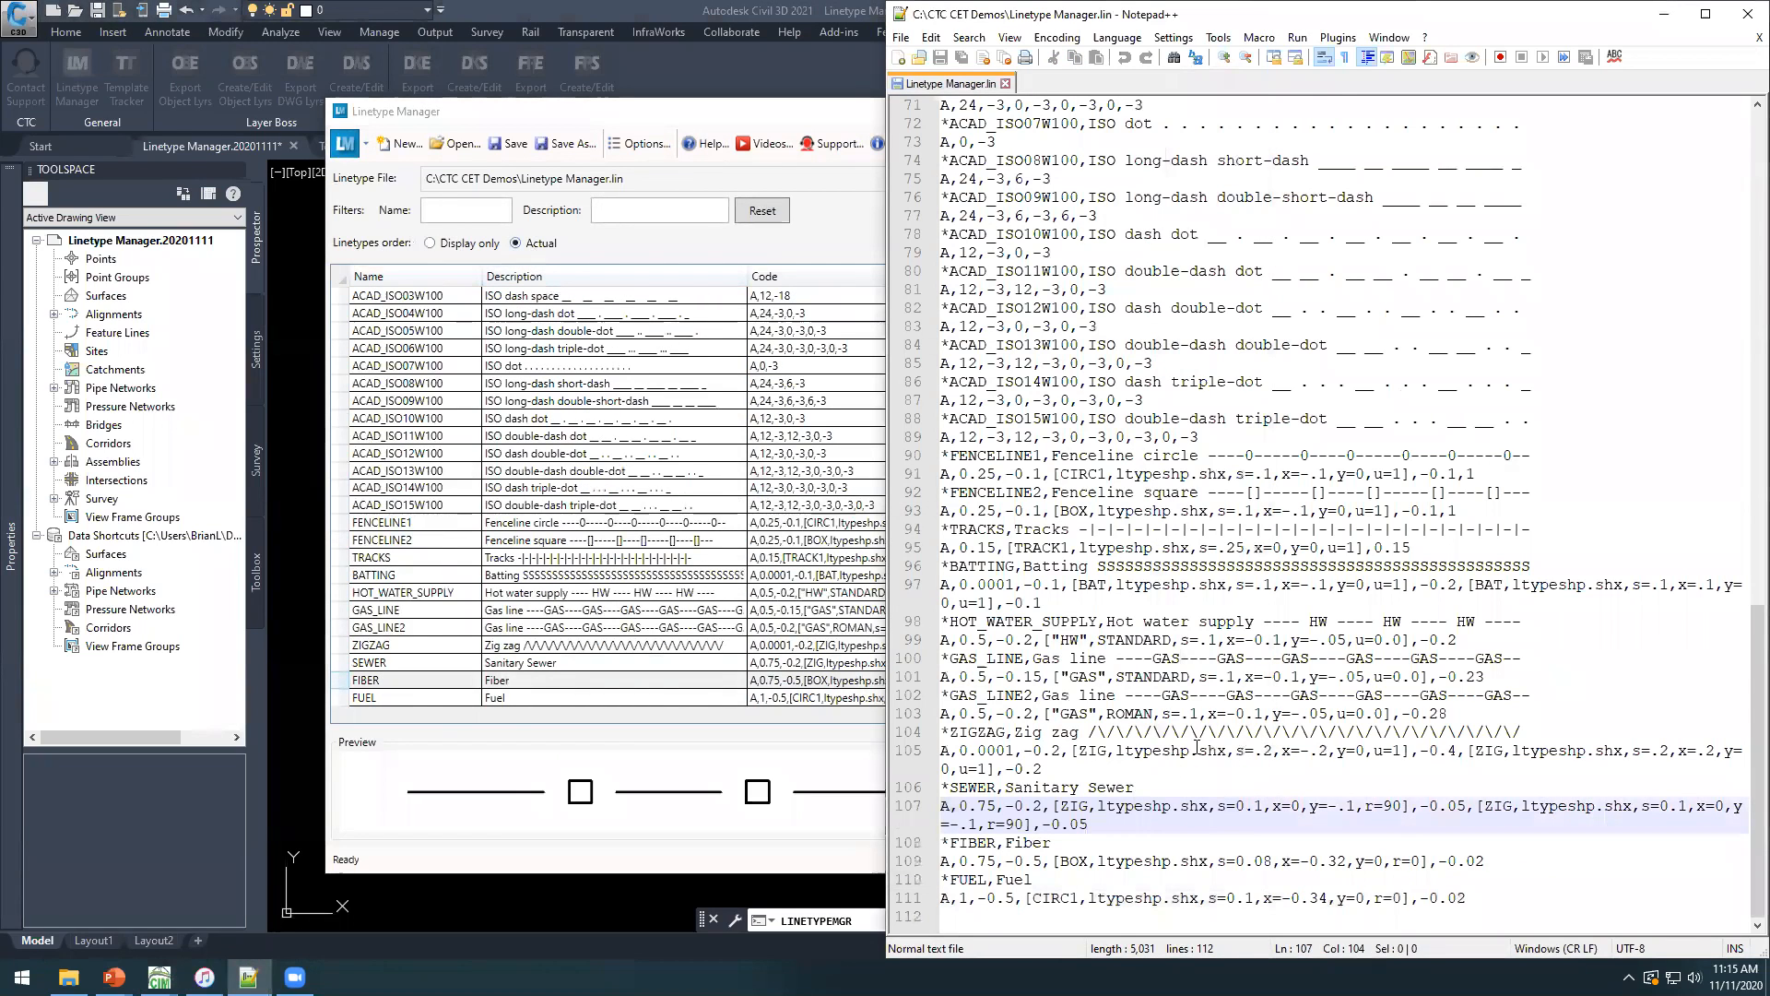
Move the FIBER linetype up to directly above HOT_WATER_SUPPLY and save the linetype file.
click(698, 118)
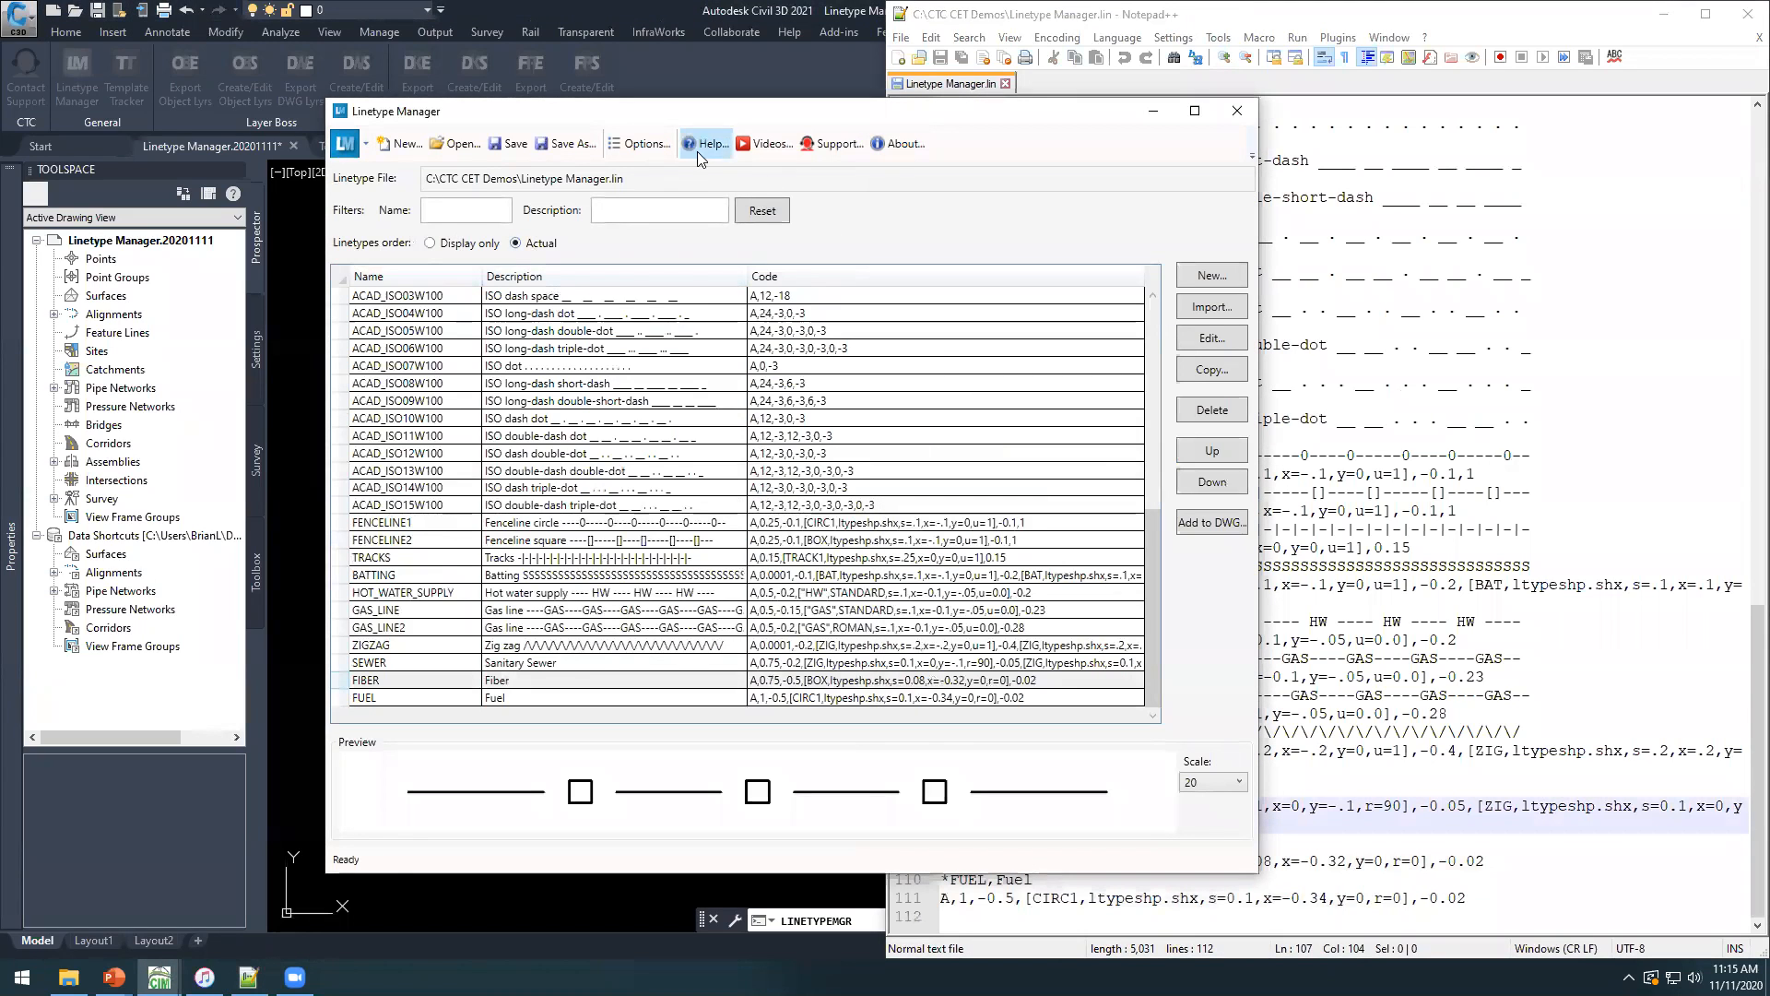
click(455, 685)
click(1208, 447)
click(1208, 447)
click(1208, 447)
click(1208, 448)
click(1208, 447)
click(515, 146)
Reload the linetype file in Notepad++ and highlight the relocated FIBER definition.
click(1263, 663)
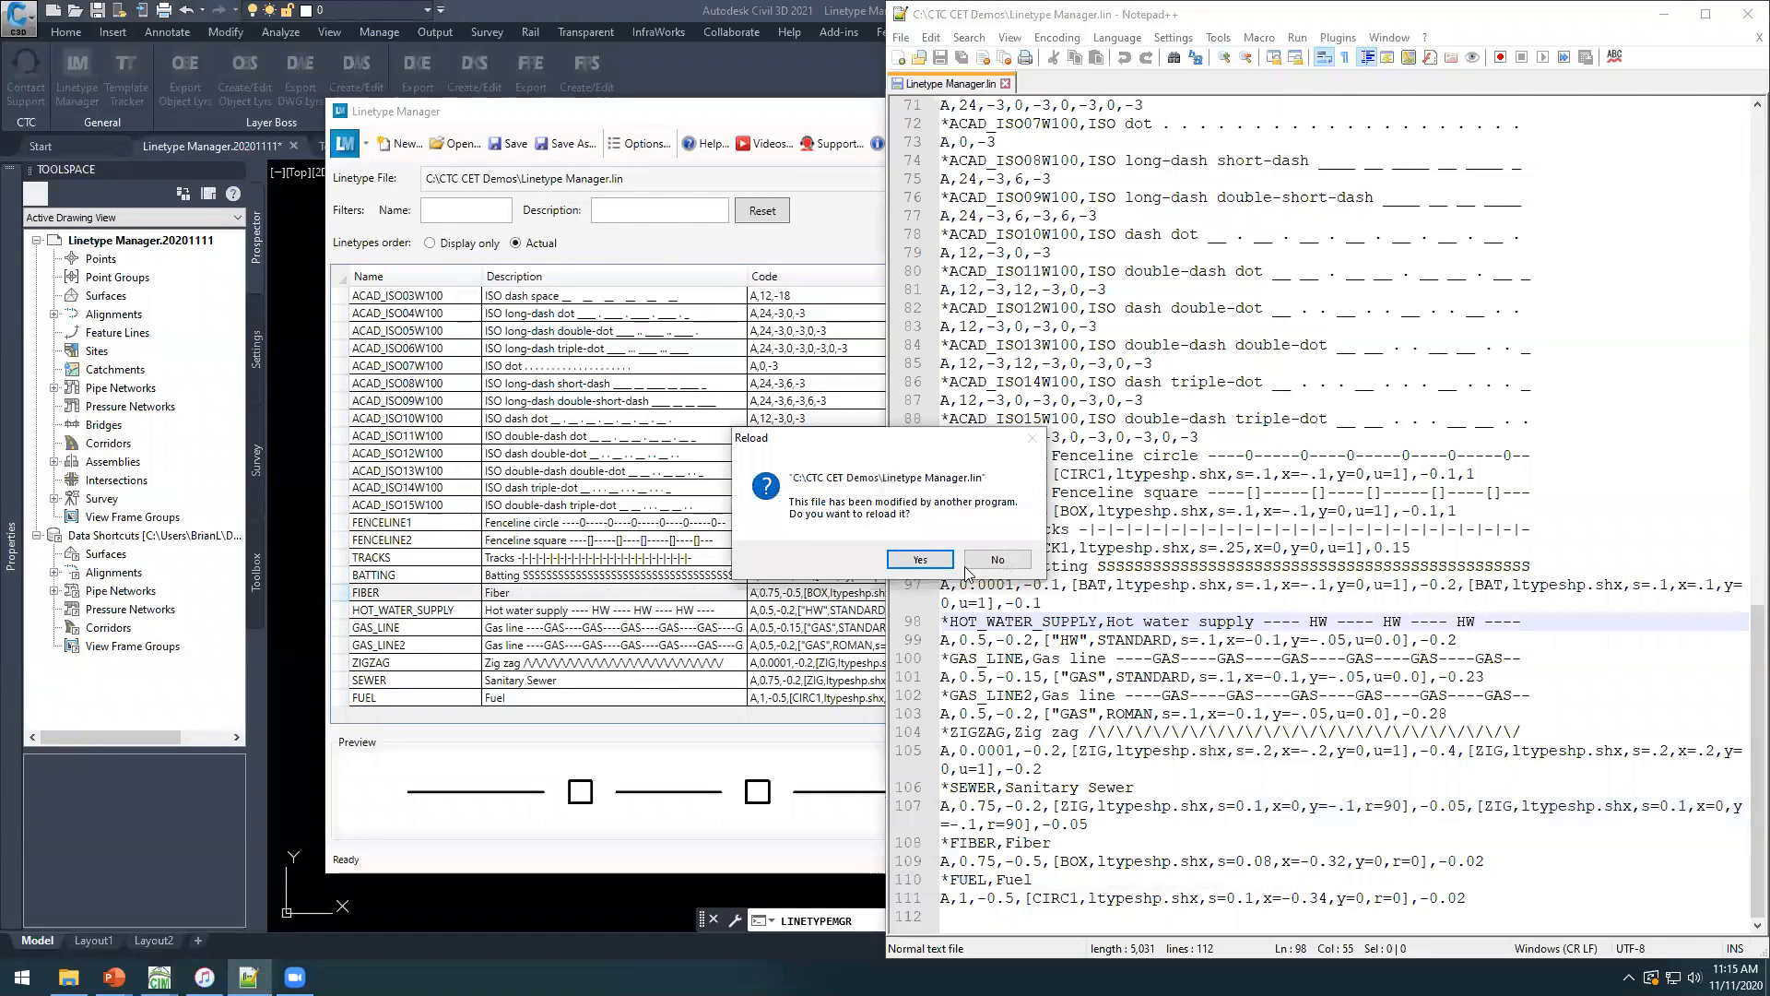
click(923, 564)
drag(946, 622, 1512, 630)
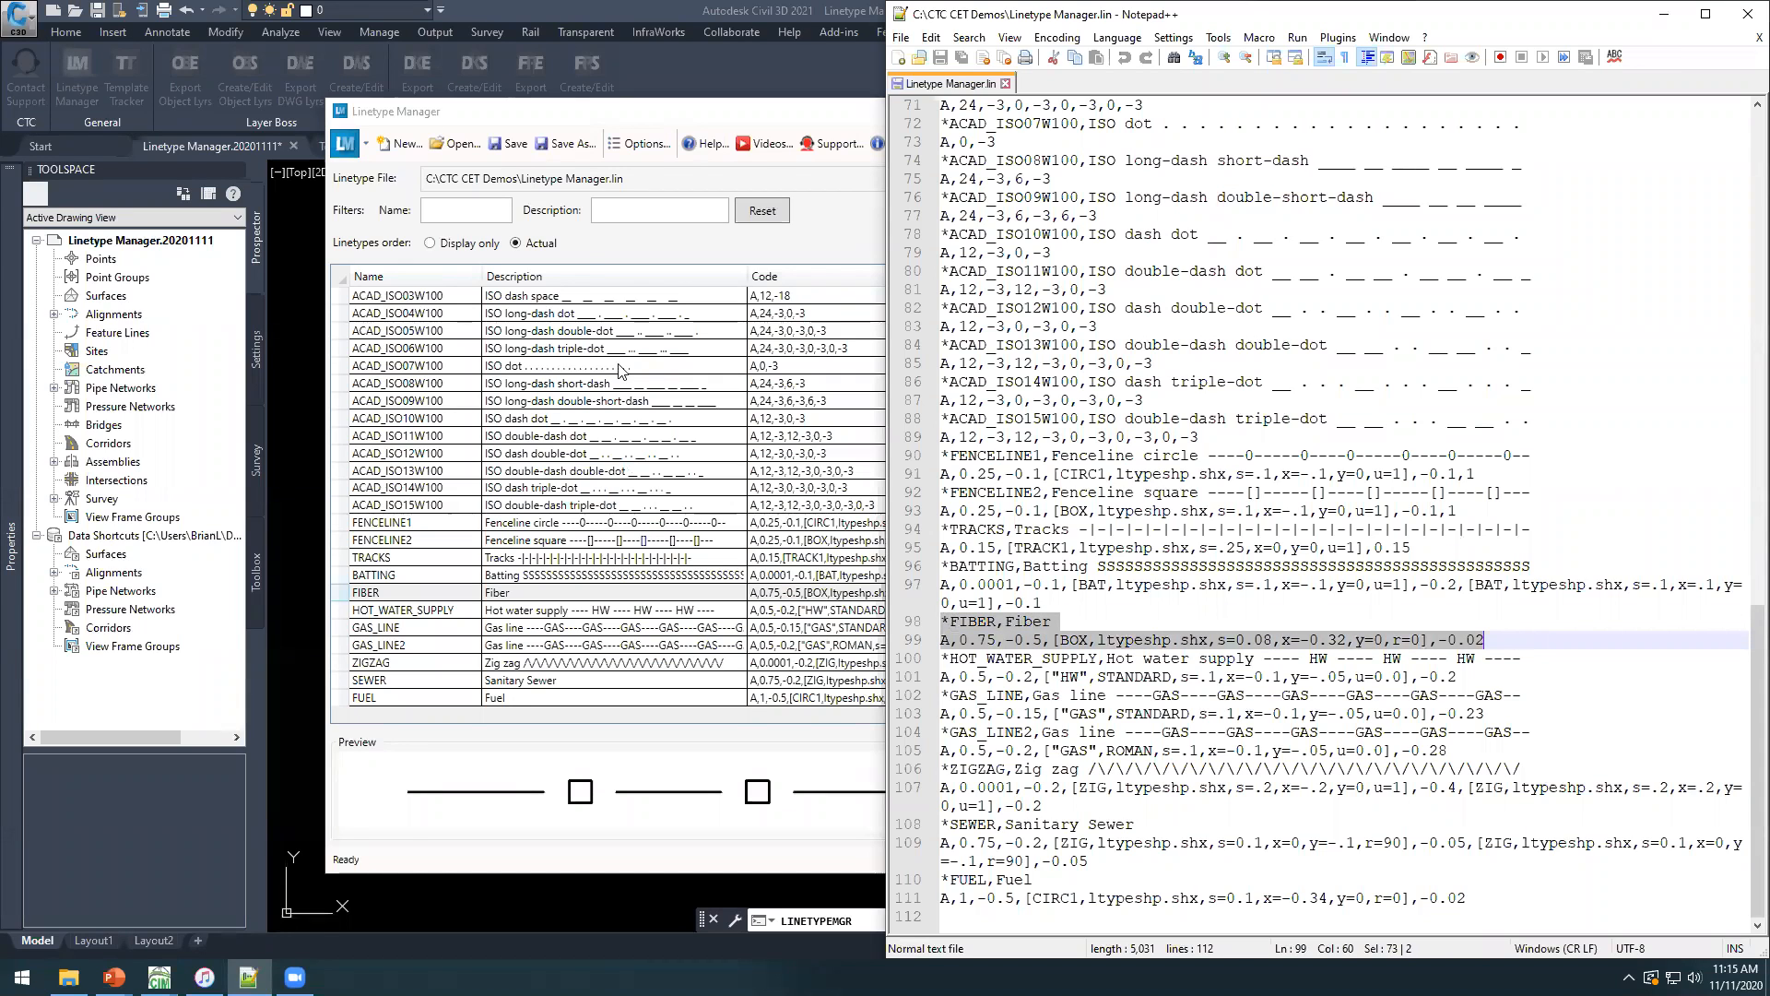
Filter the Linetype Manager list by the name "fiber" and clear the filter.
click(625, 127)
text(fiber)
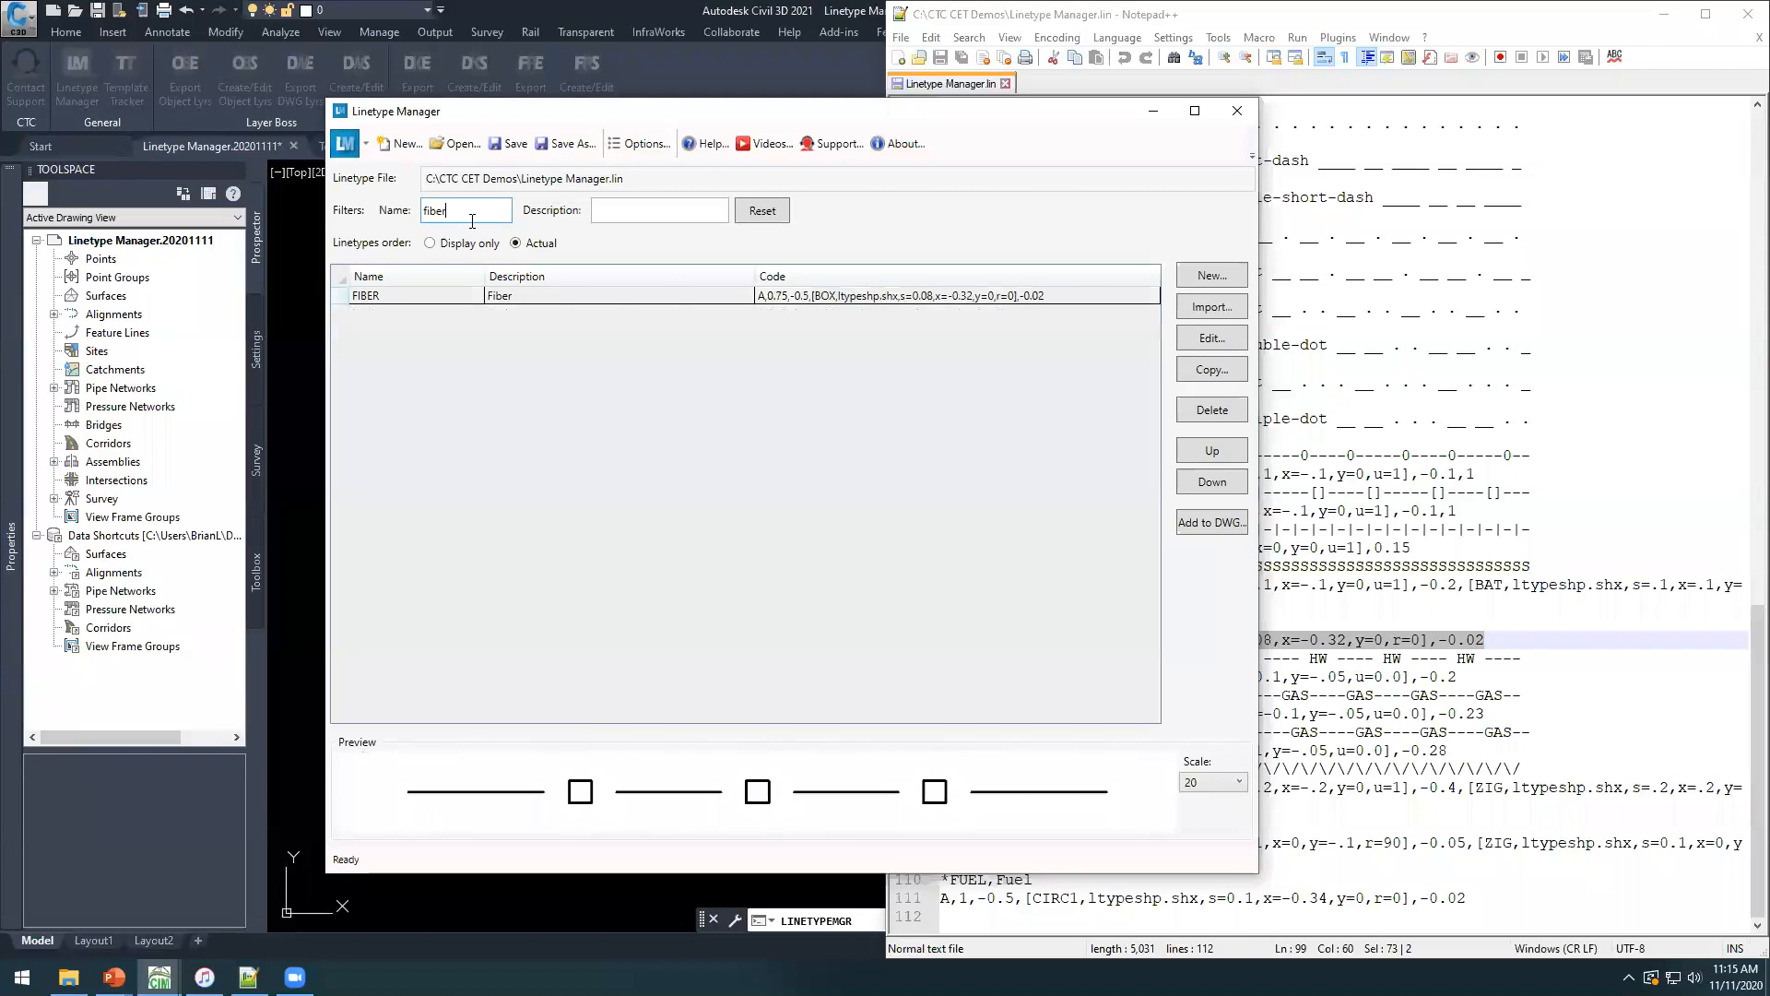
key(BackSpace)
key(BackSpace)
key(BackSpace)
key(BackSpace)
key(BackSpace)
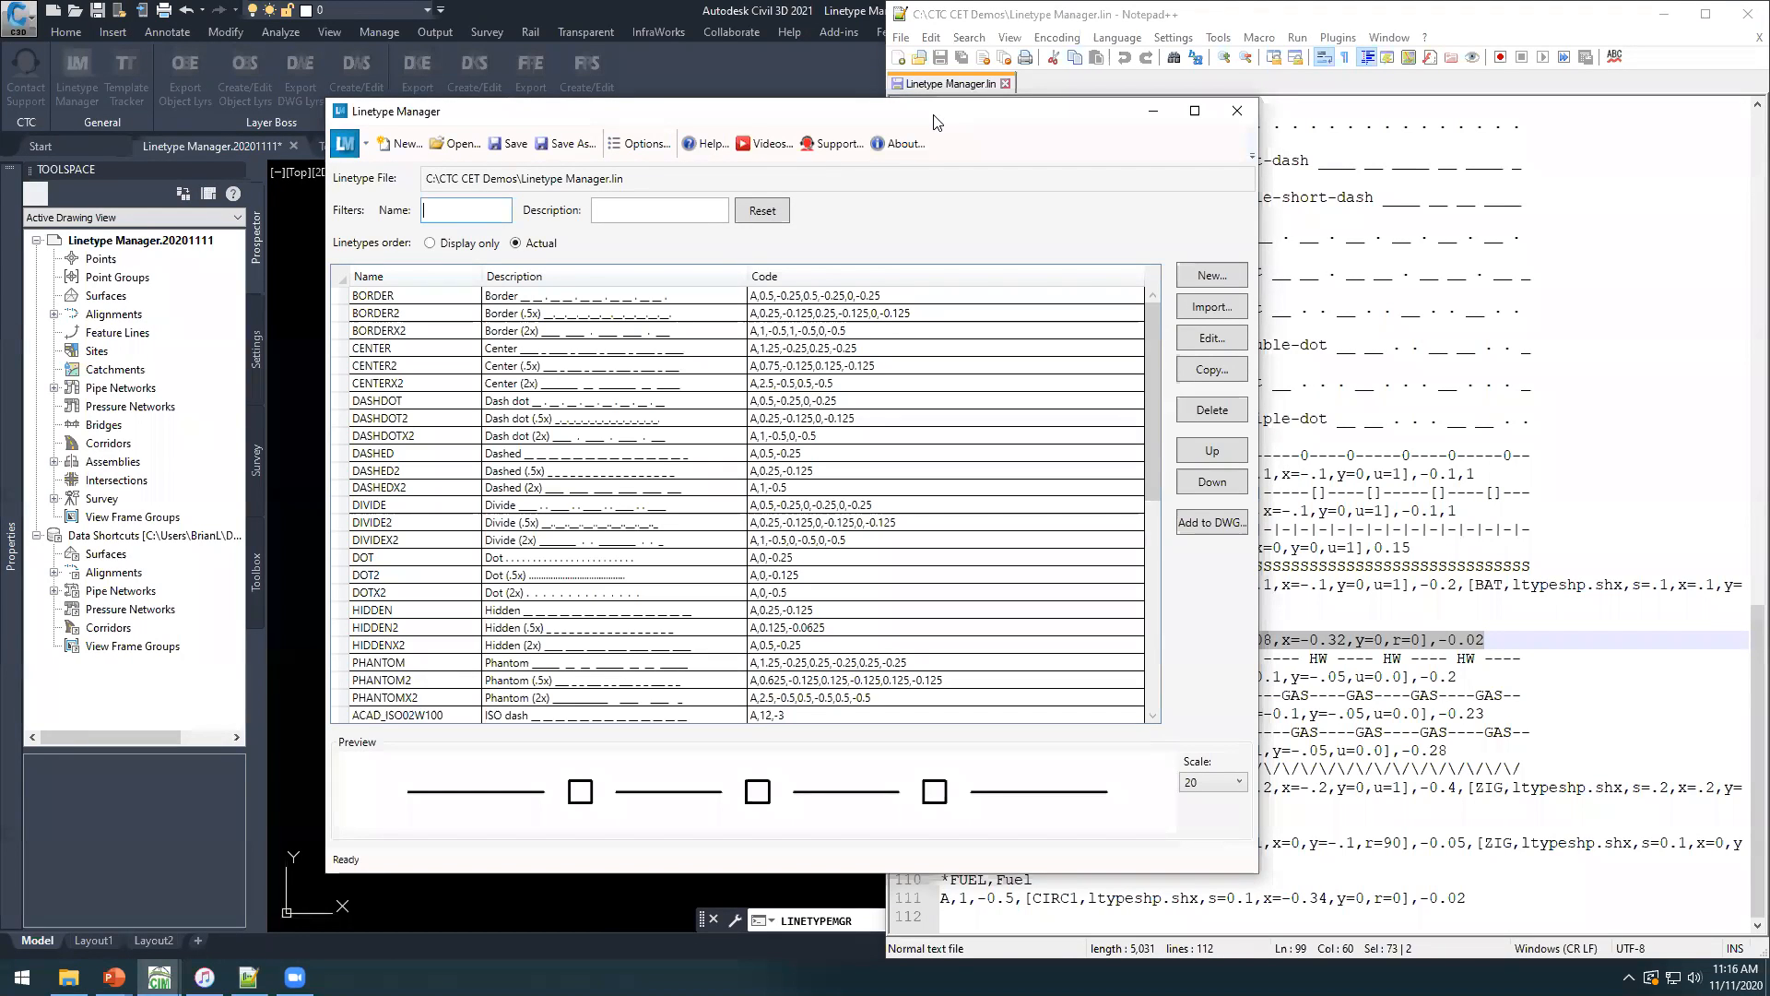
Close the Linetype Manager and switch to the Template Tracker.20201111 drawing.
drag(935, 121, 912, 138)
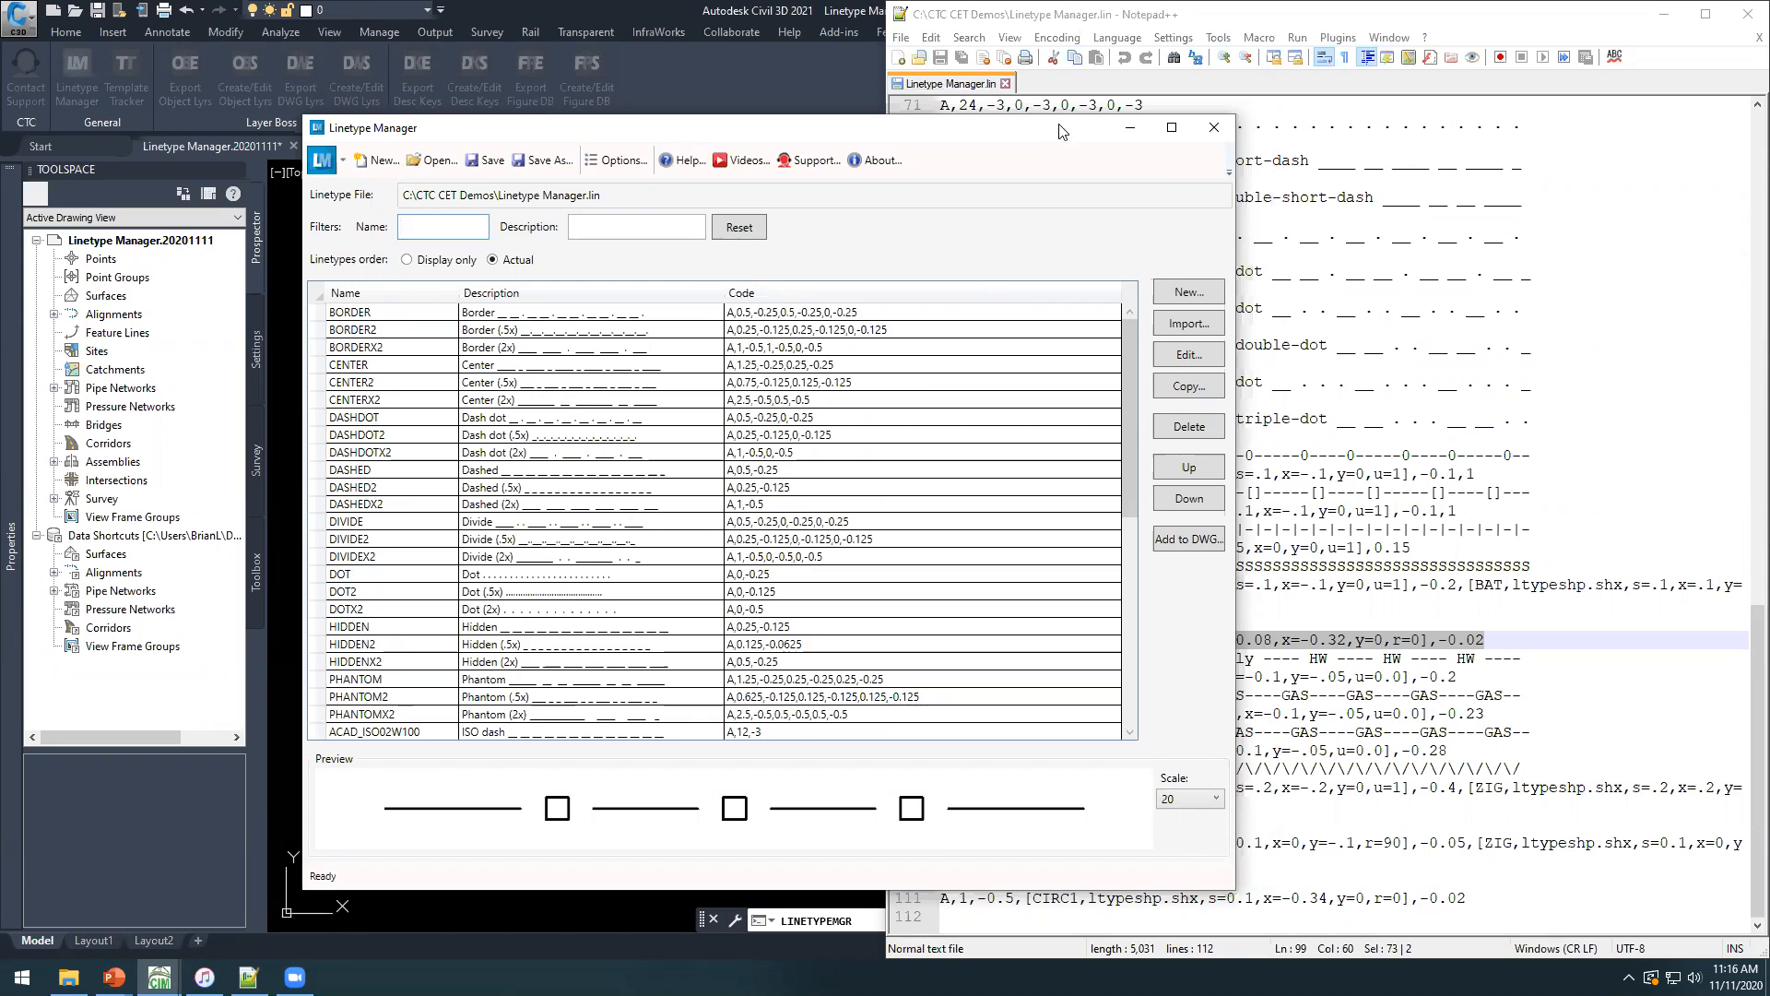
drag(939, 133, 756, 100)
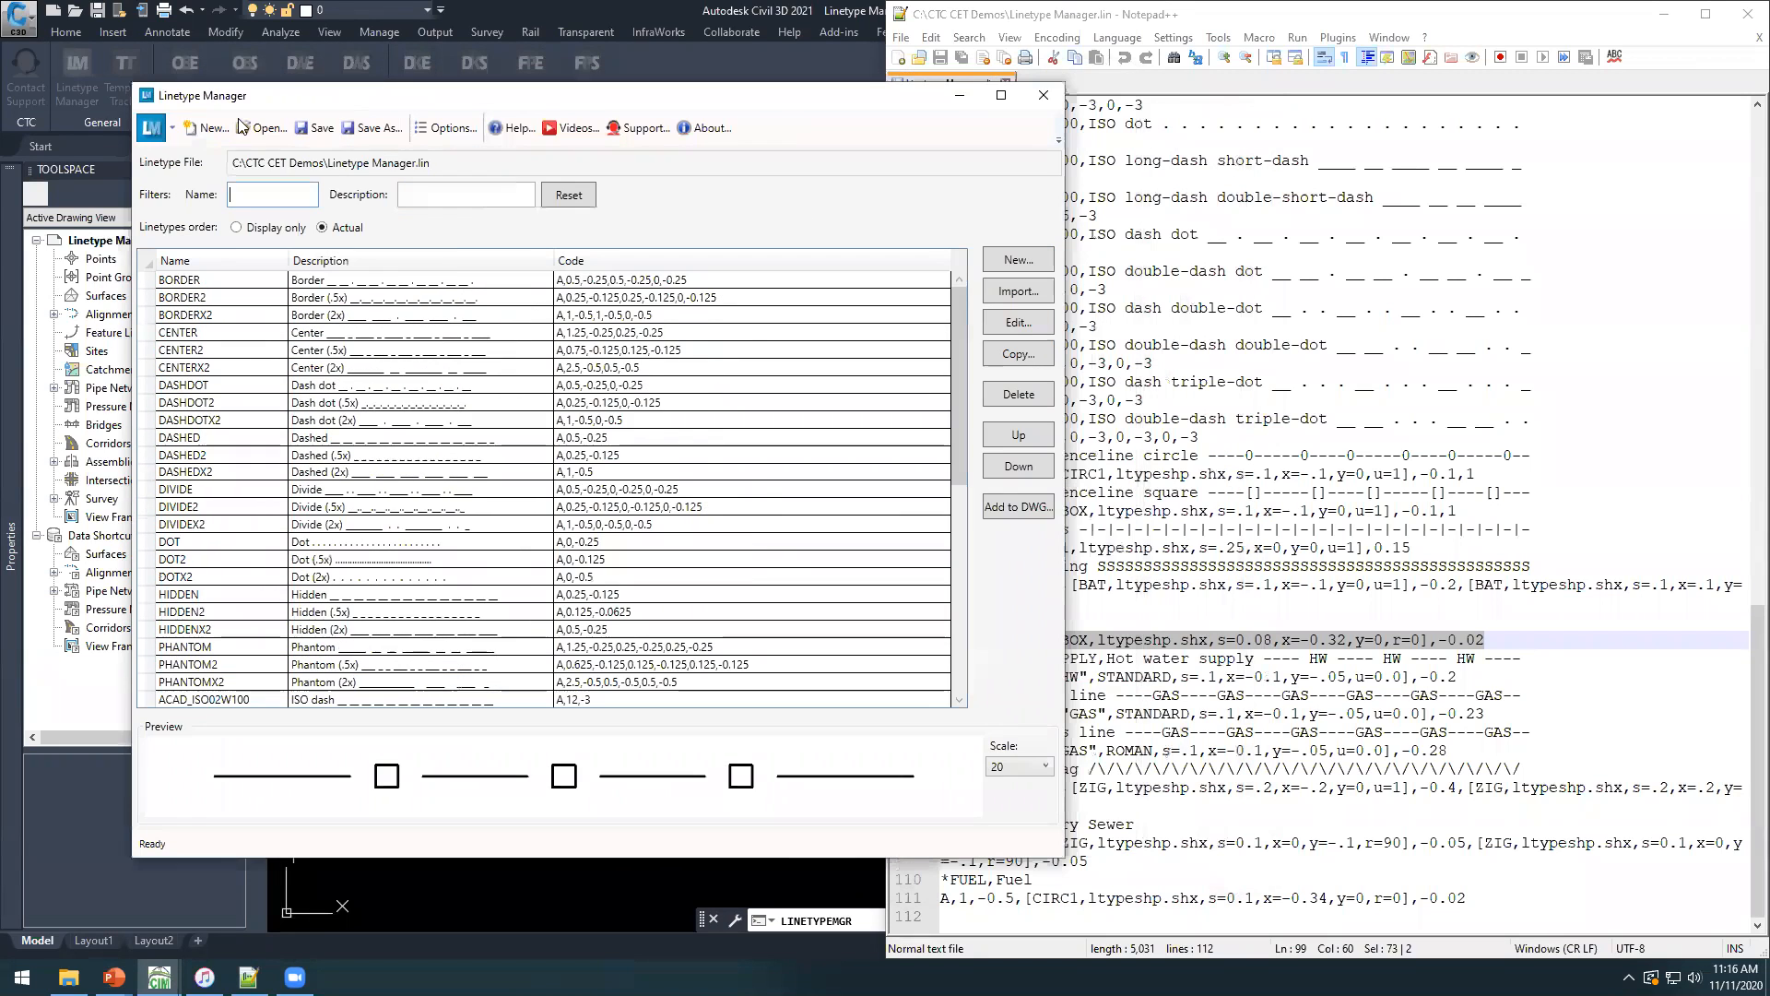
click(1040, 96)
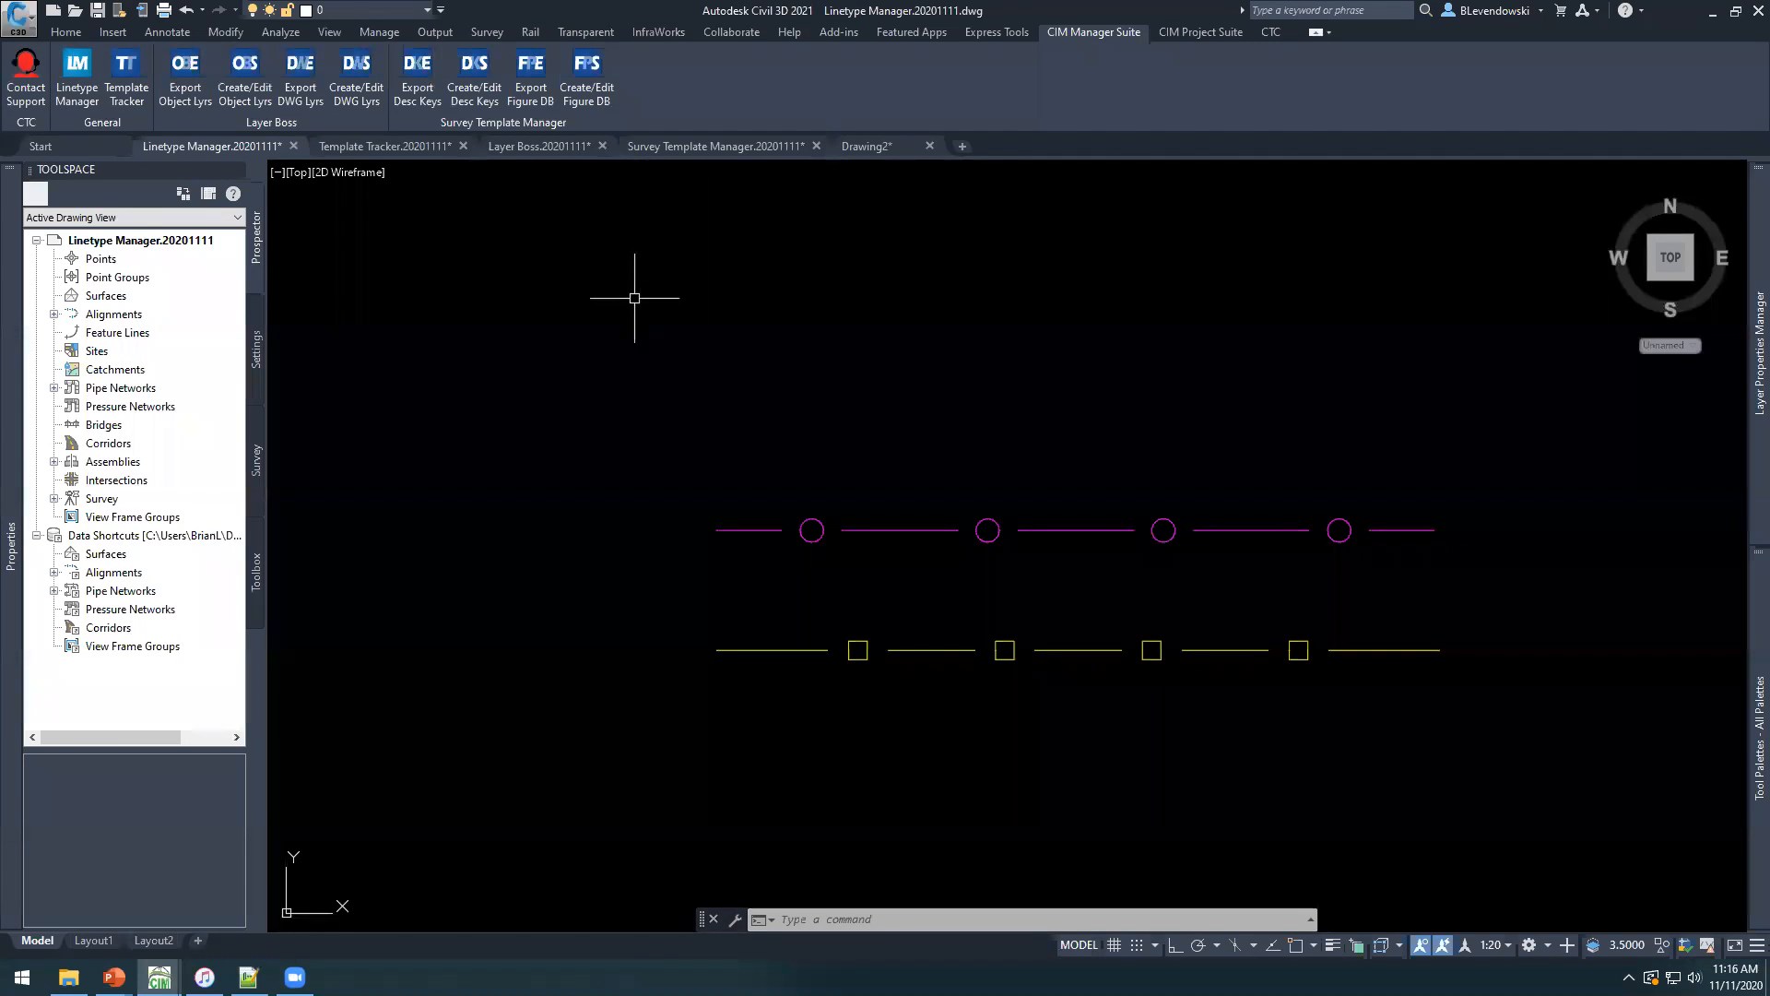
mouse_move(612, 344)
middle_down()
mouse_move(585, 305)
mouse_move(514, 332)
middle_up()
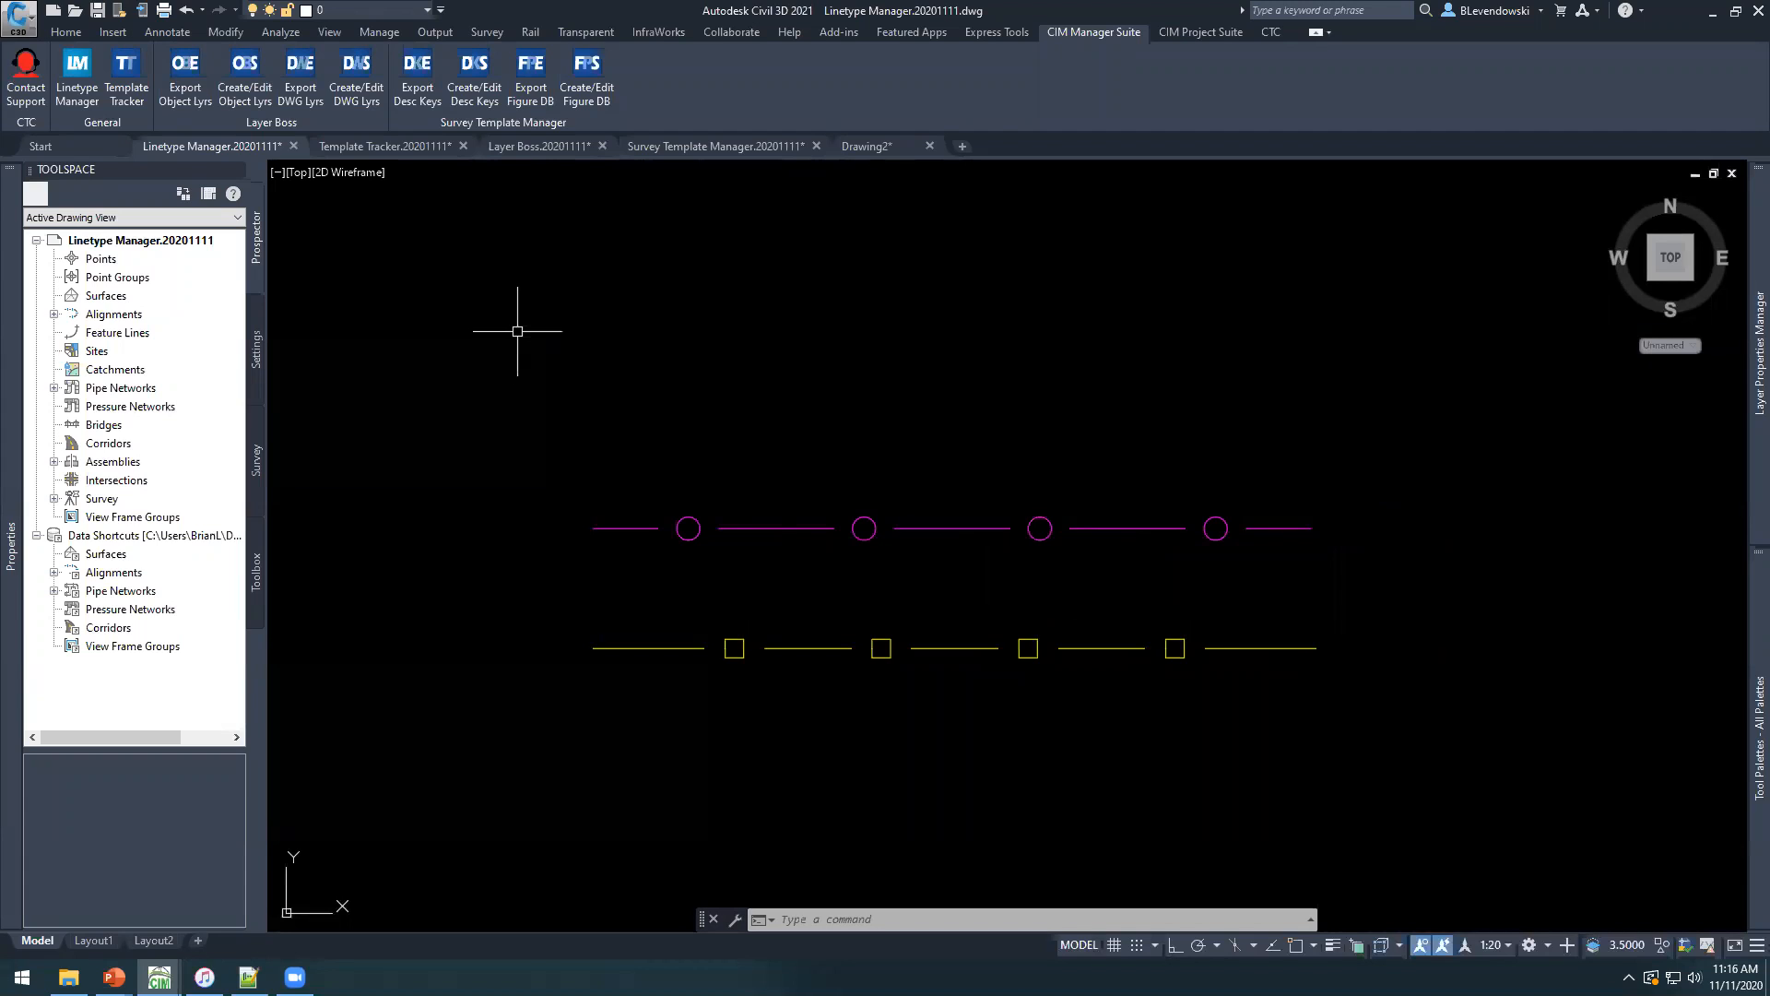
click(392, 145)
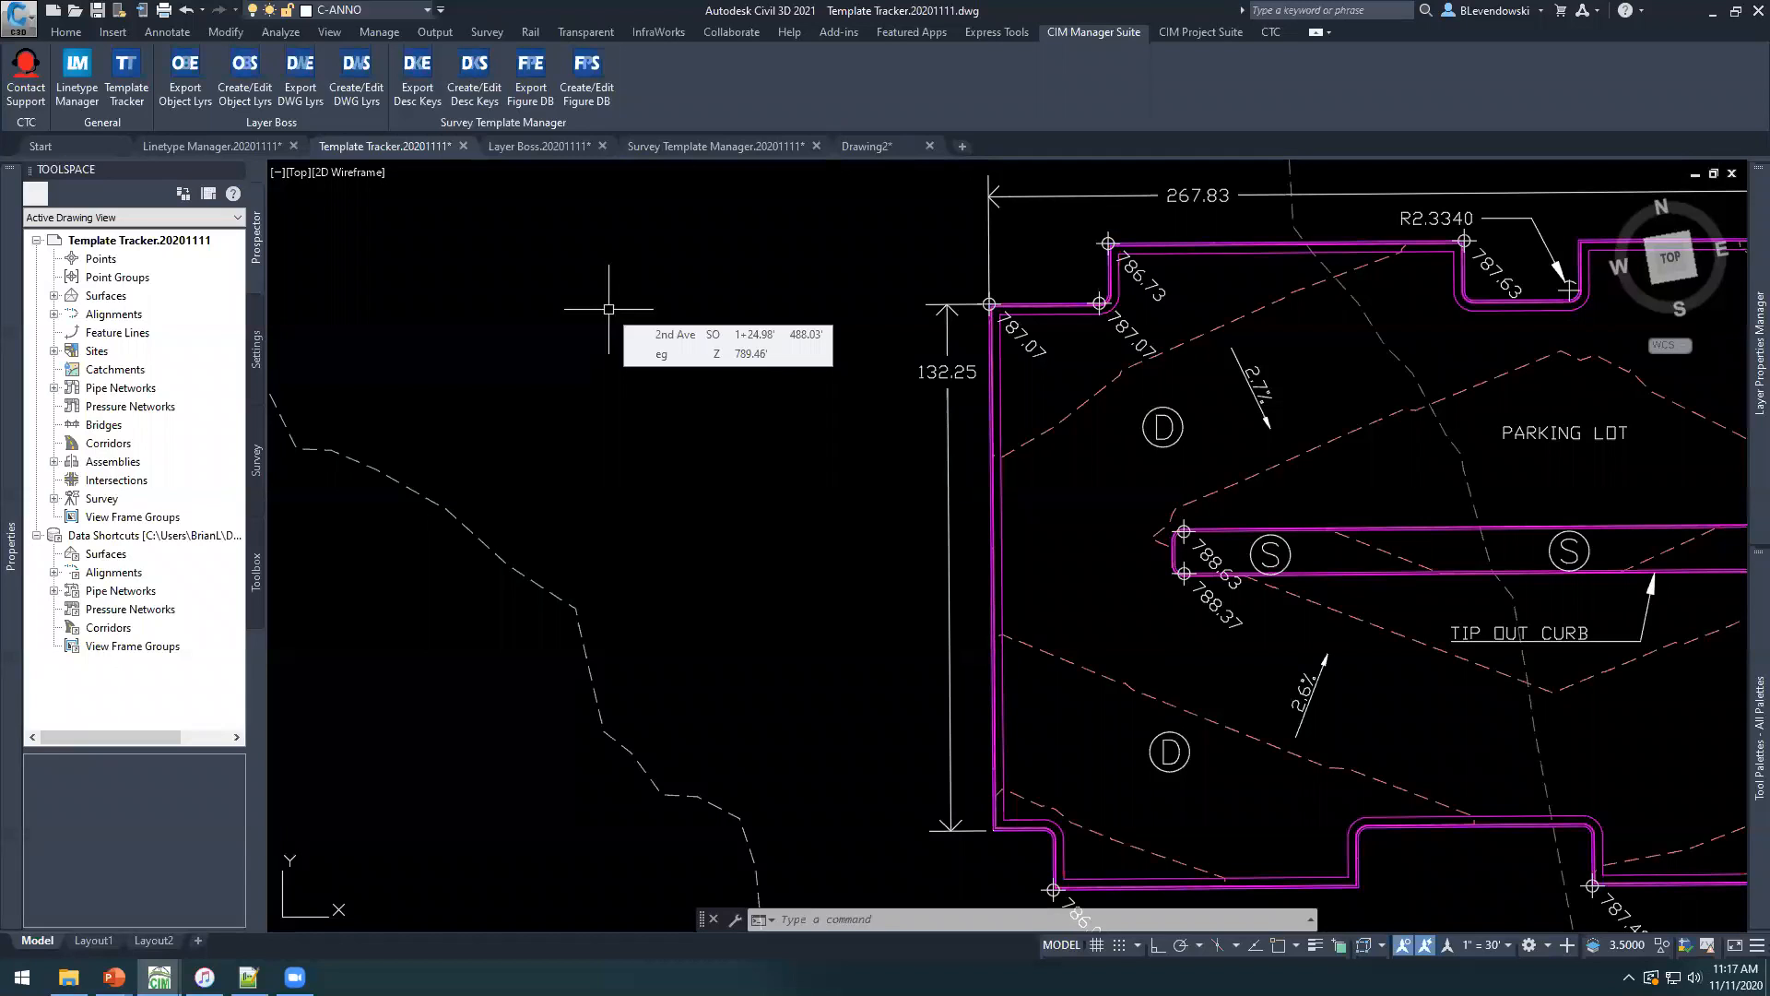
Try to delete the C-ANNO-TABL-PATT layer in the Layer Properties Manager and dismiss the message.
middle_drag(1064, 519, 945, 526)
mouse_move(944, 526)
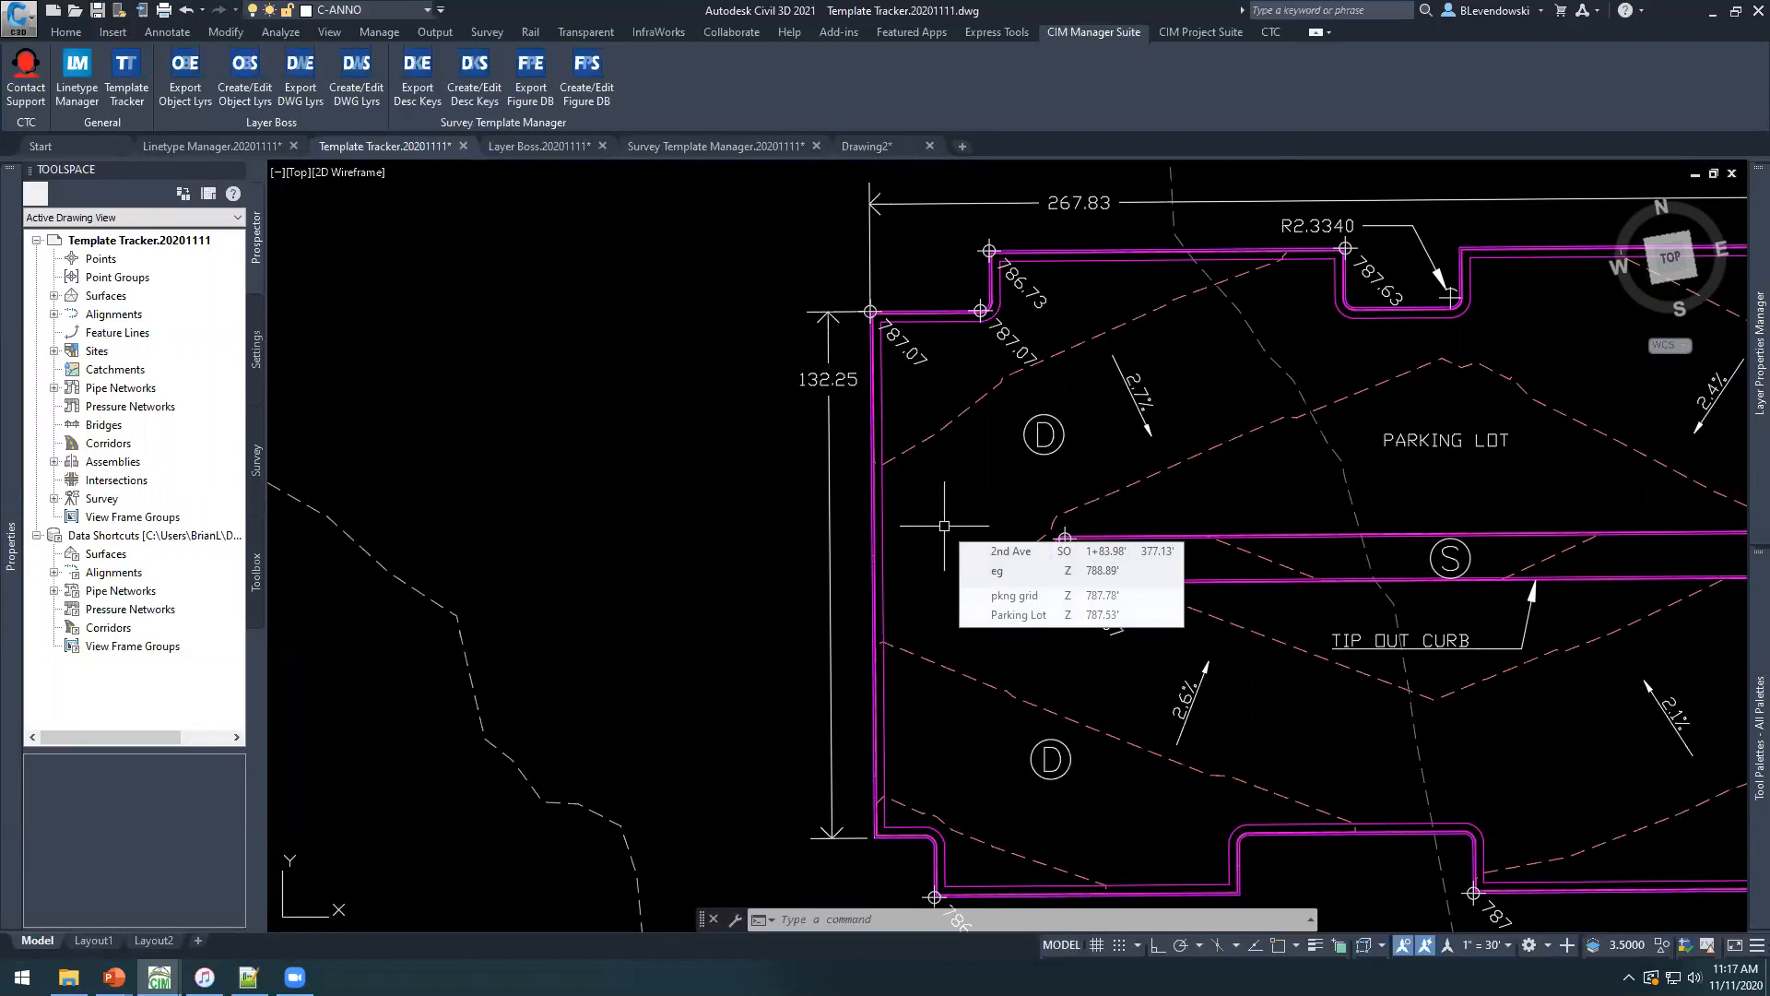
middle_drag(691, 505, 788, 496)
mouse_move(1759, 369)
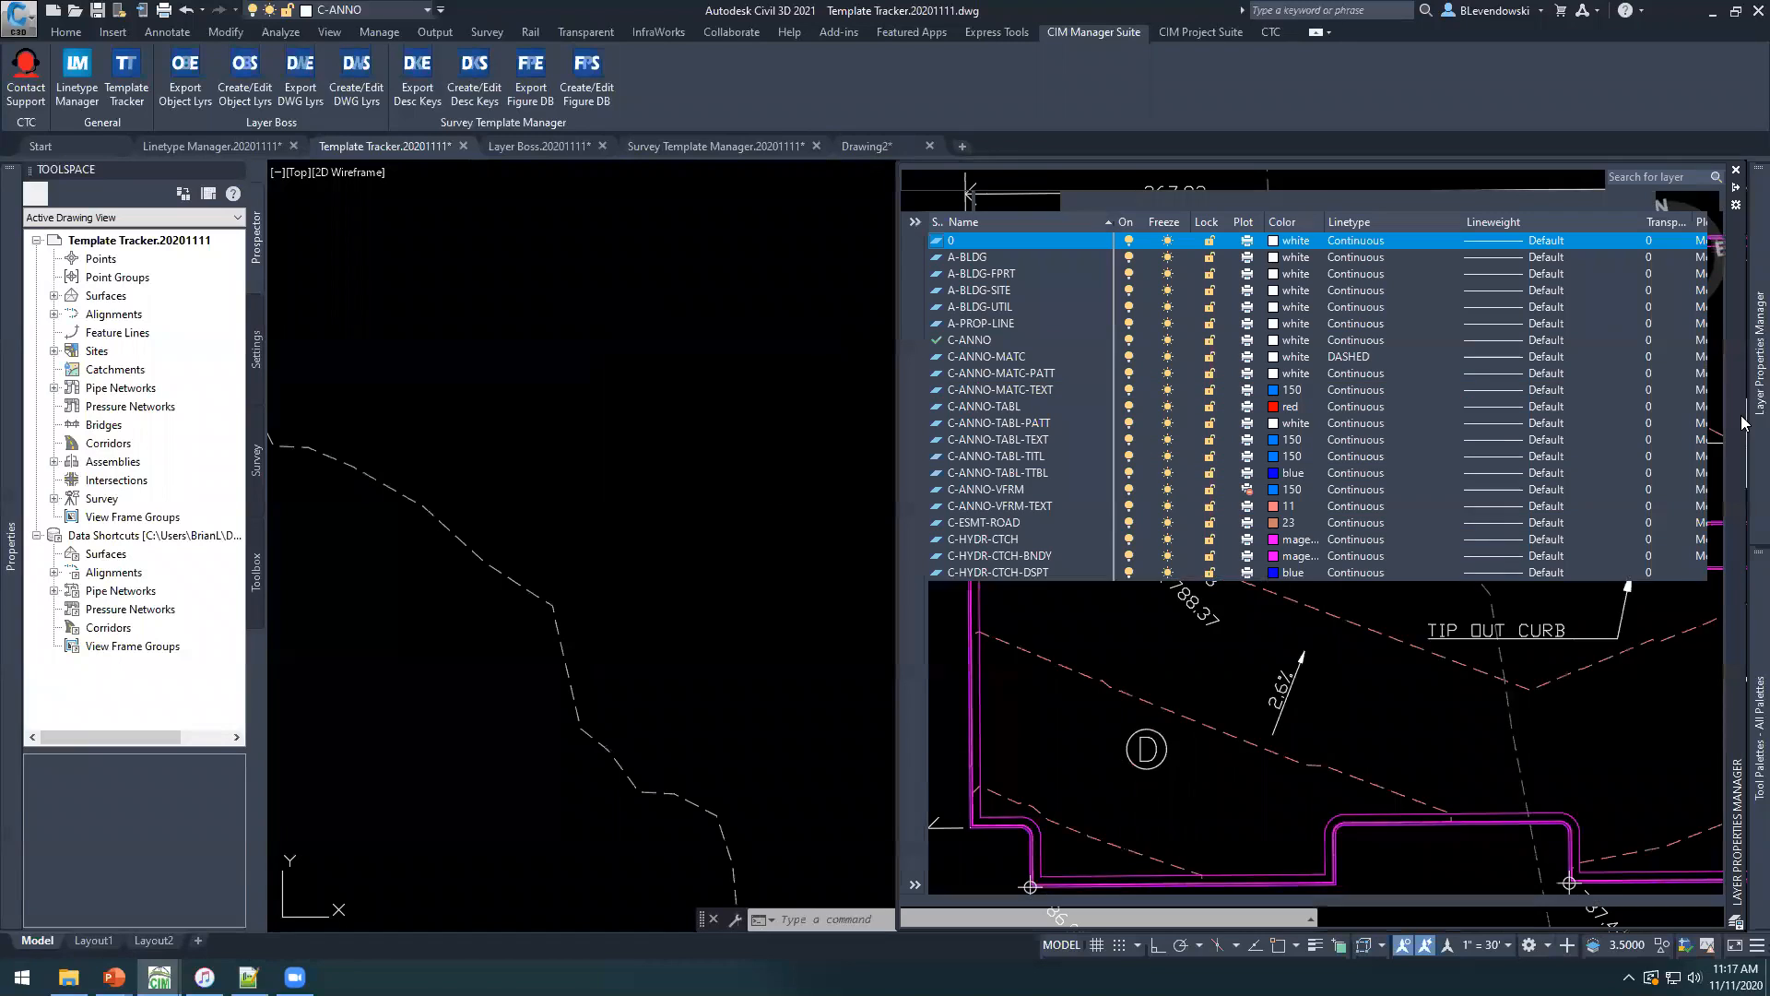
click(1002, 424)
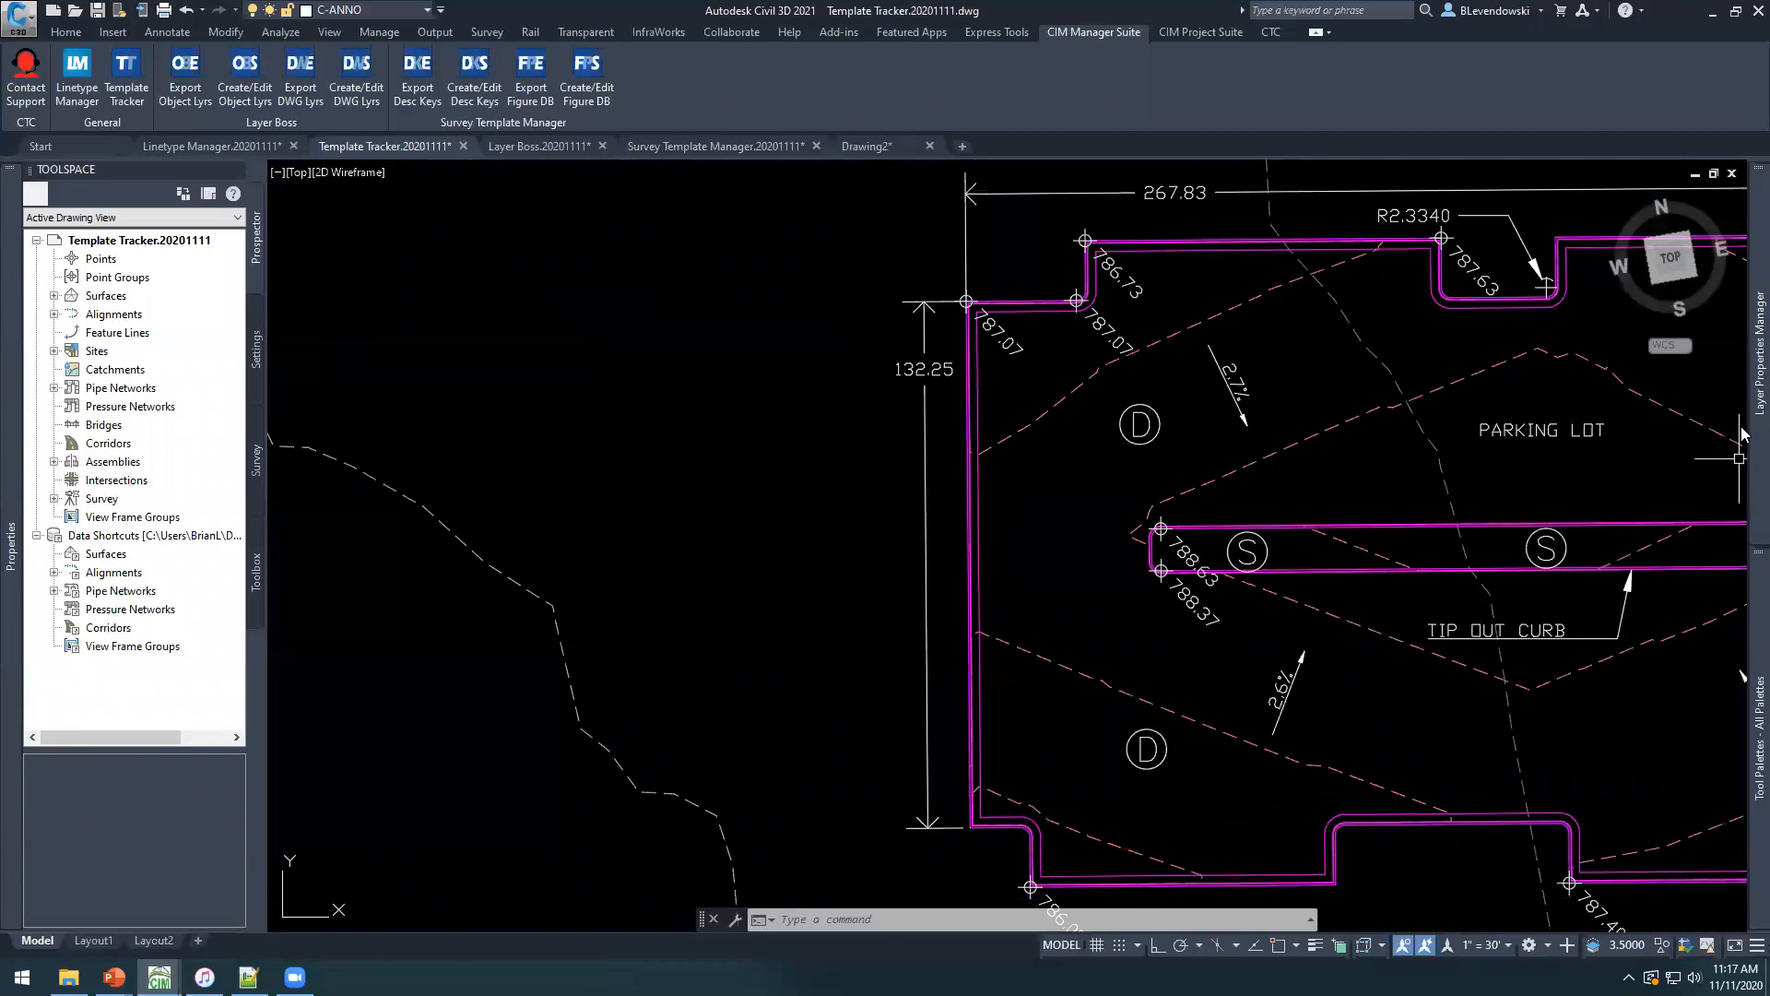
mouse_move(1759, 415)
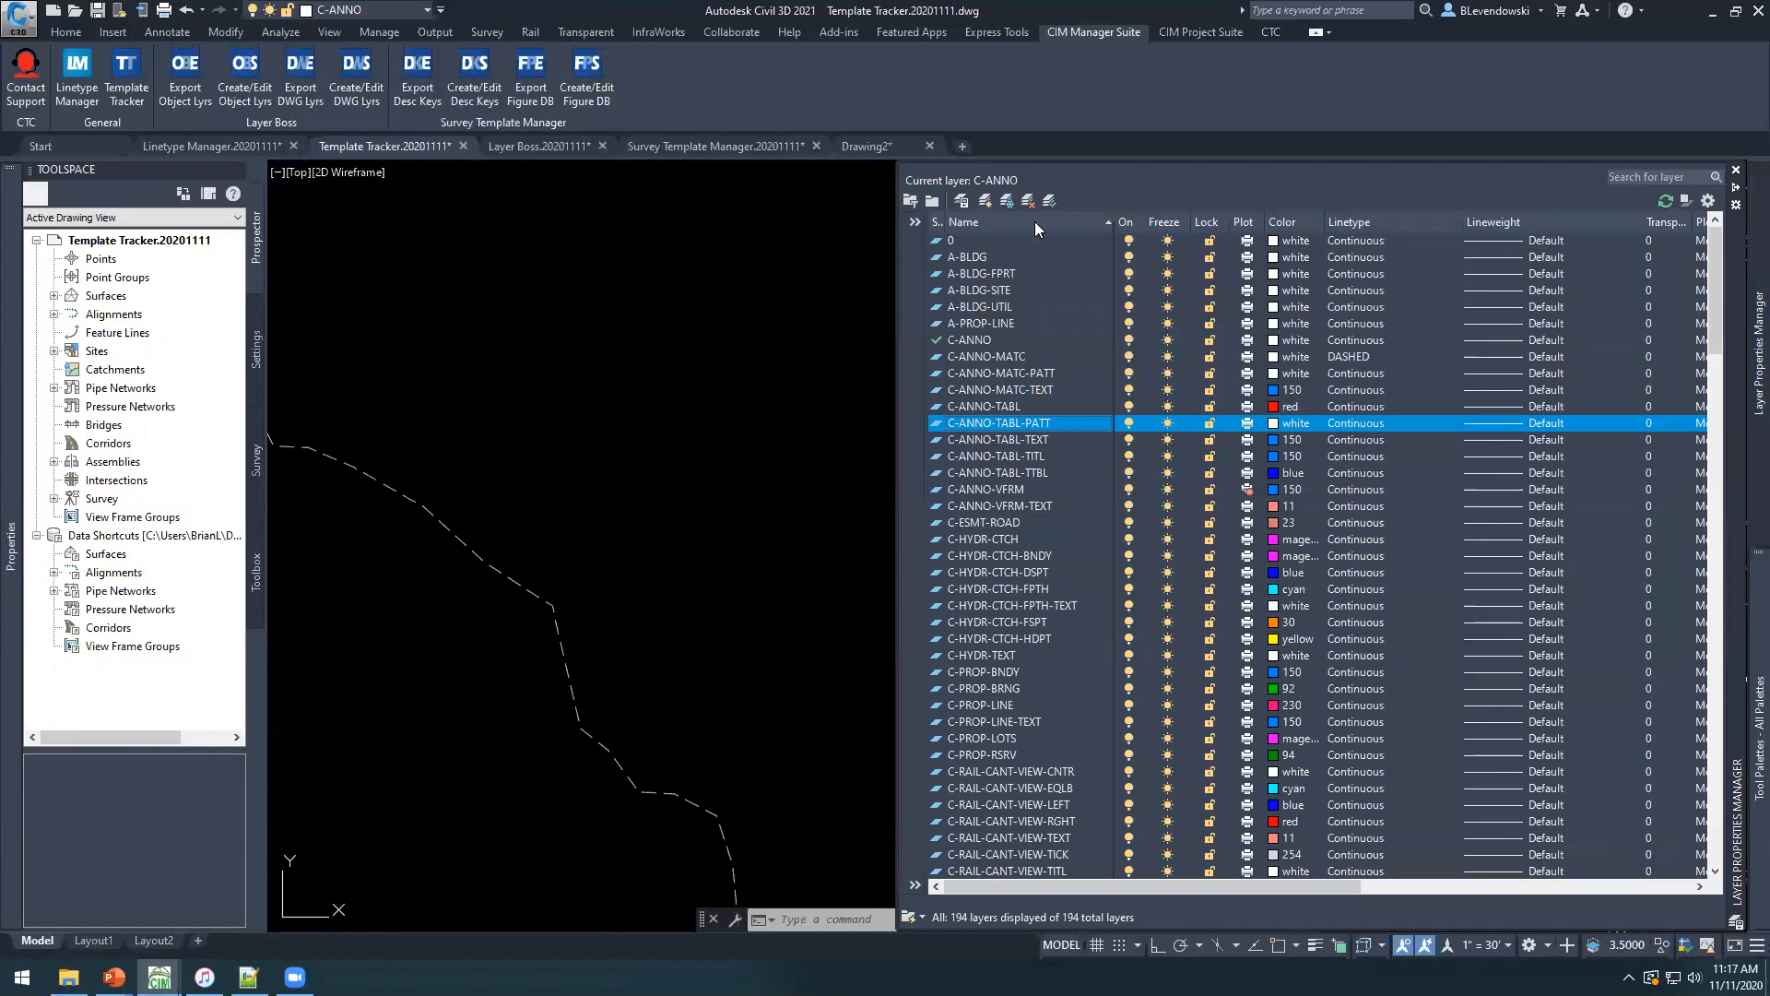
click(1028, 200)
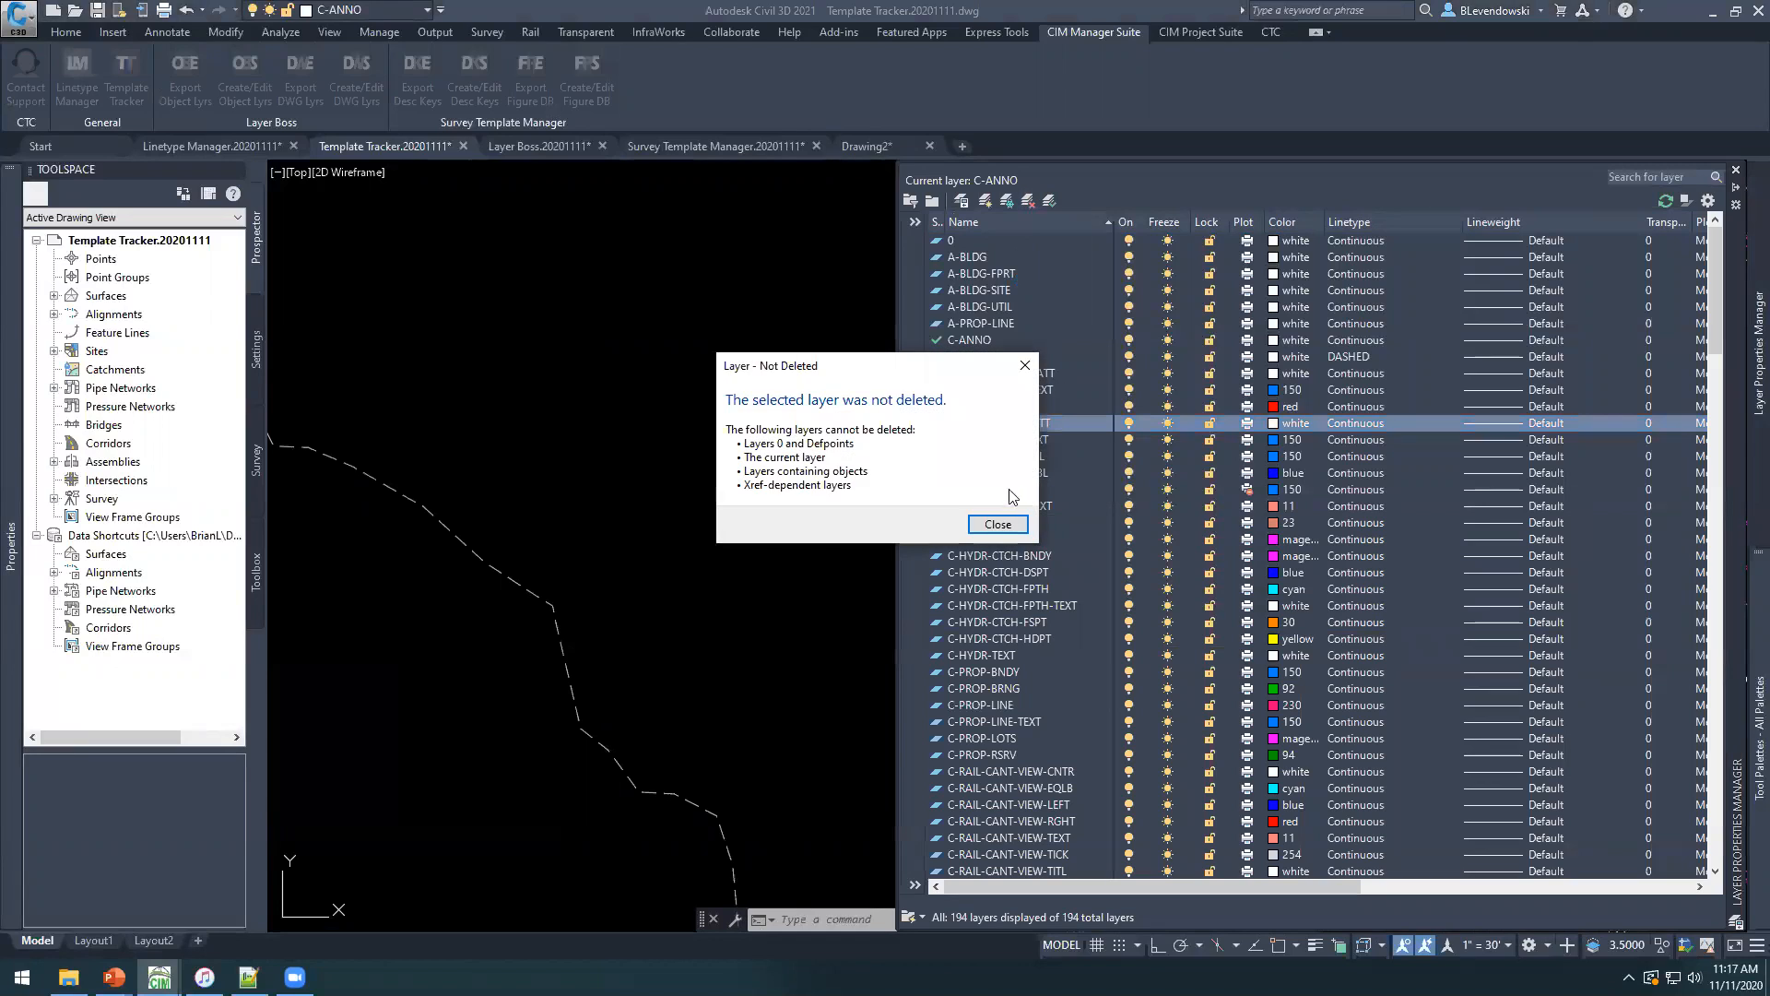
click(997, 524)
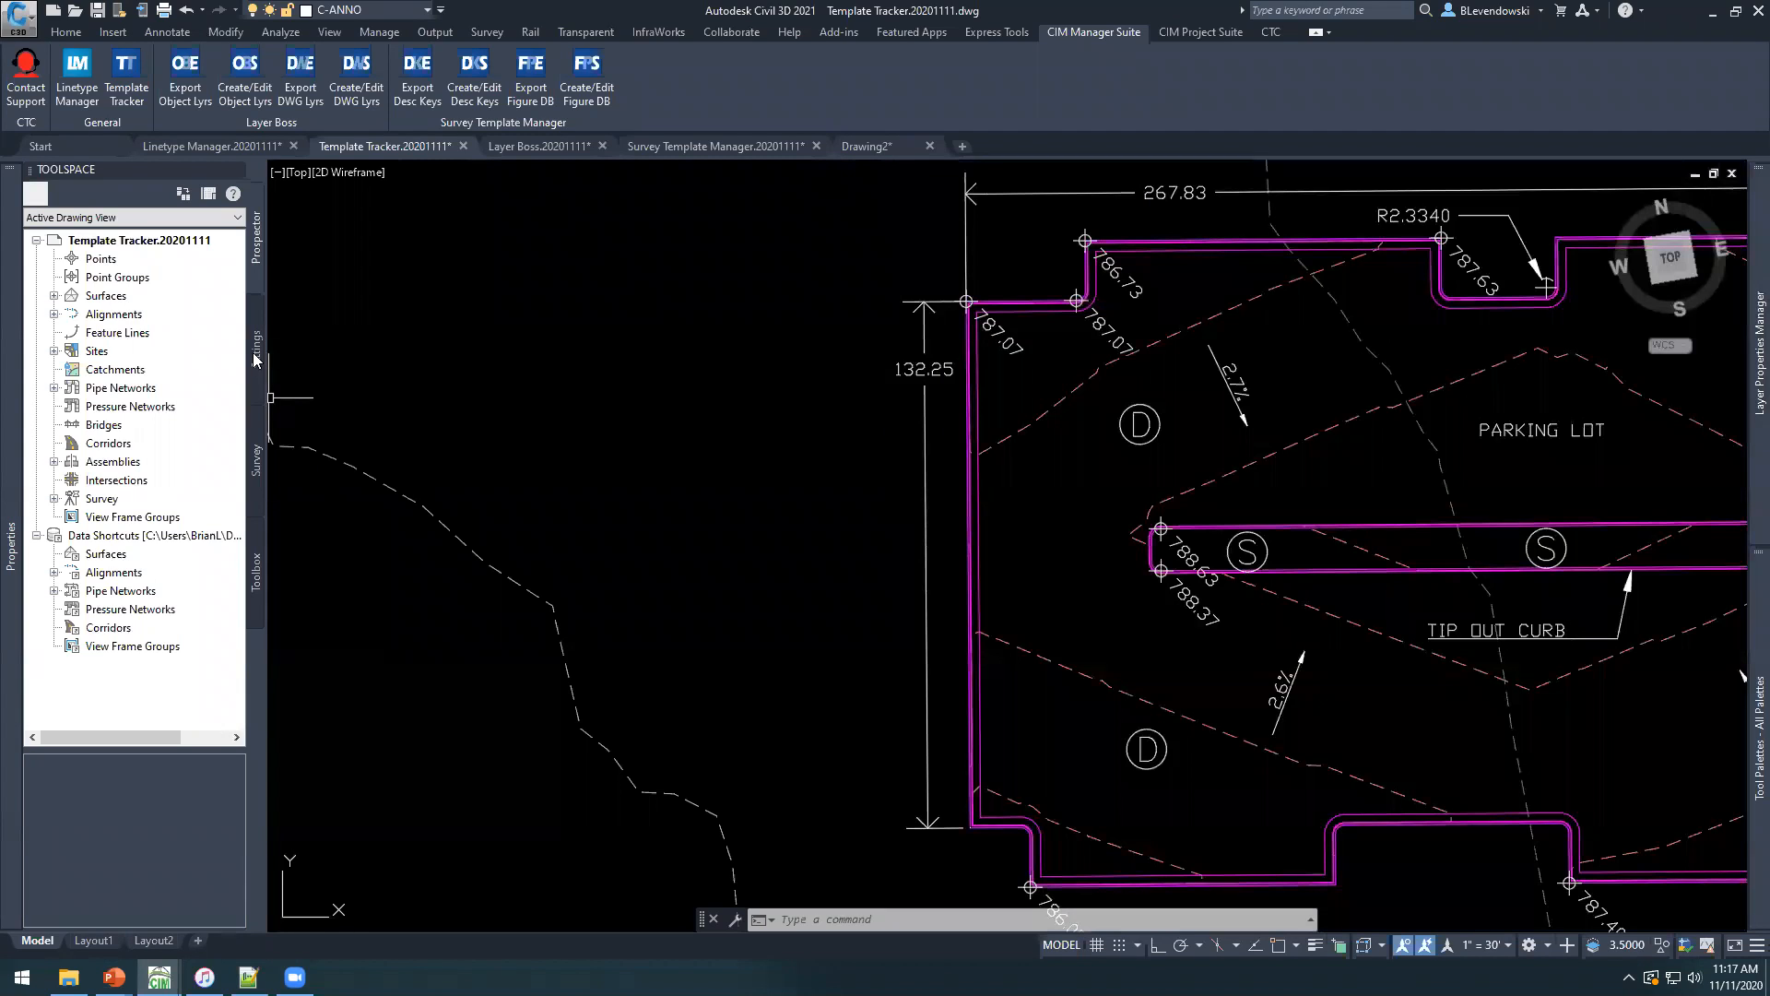
Show the drawing's Toolspace settings, try to delete the SHR text style, and close the Text Style dialog.
click(256, 357)
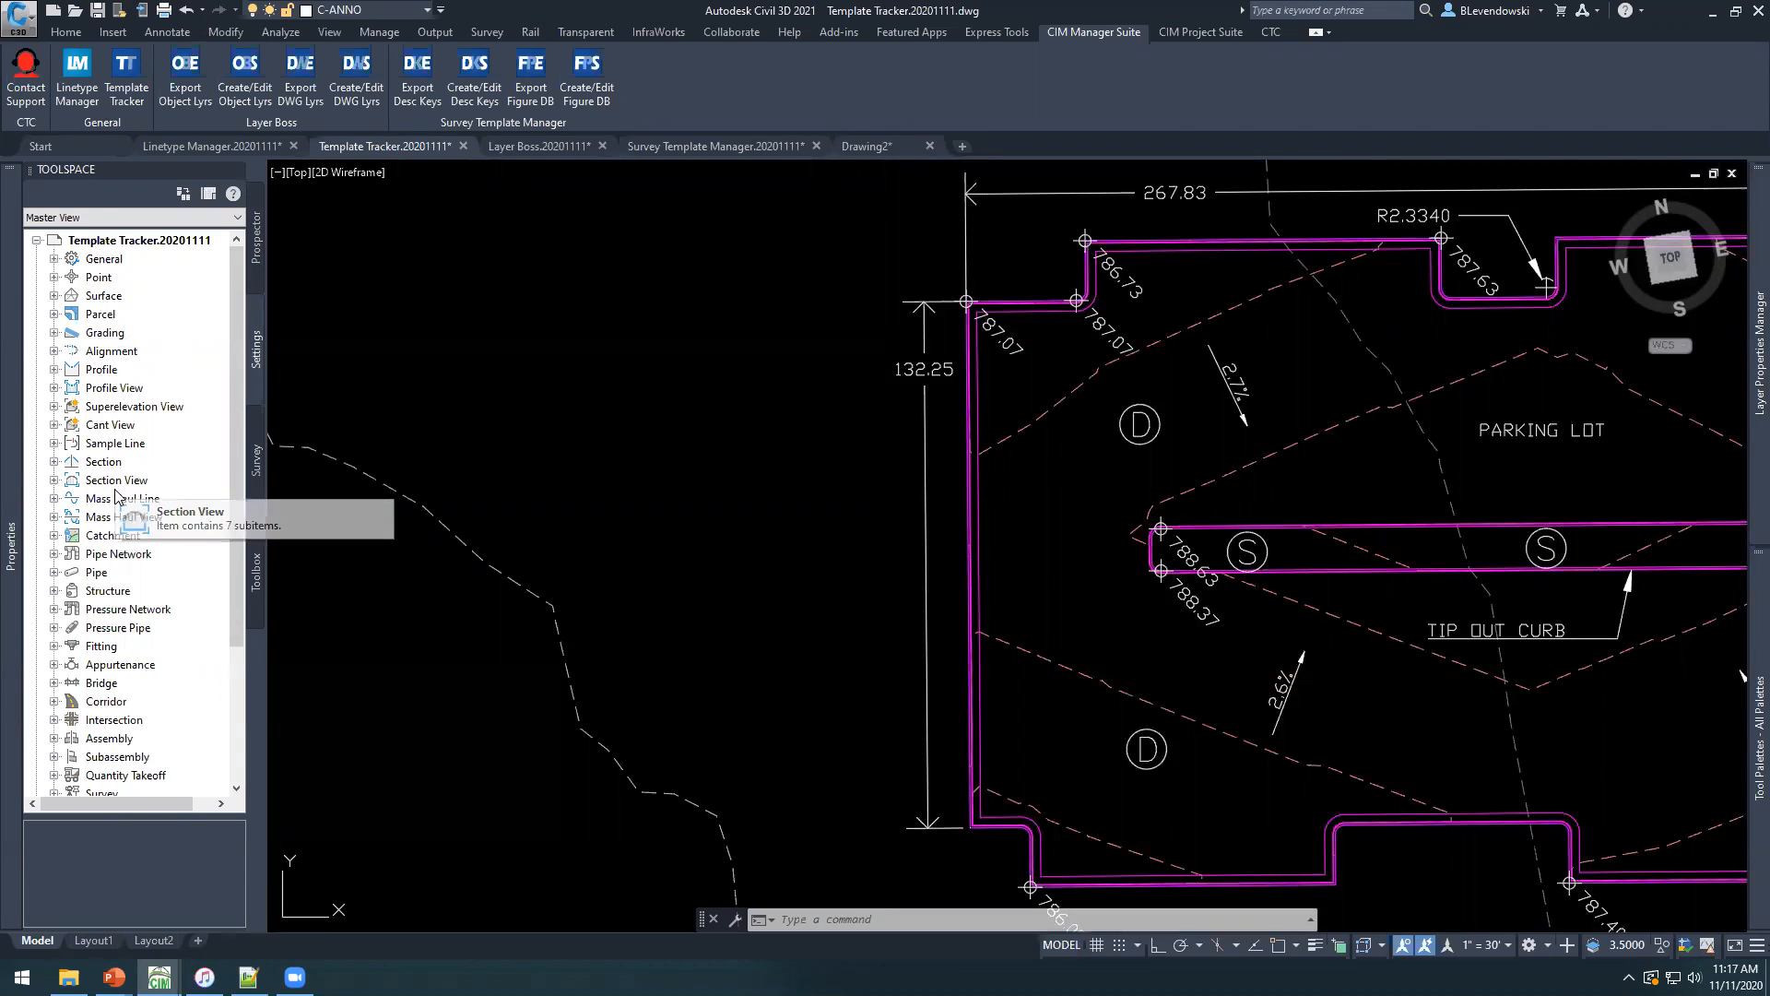
click(174, 33)
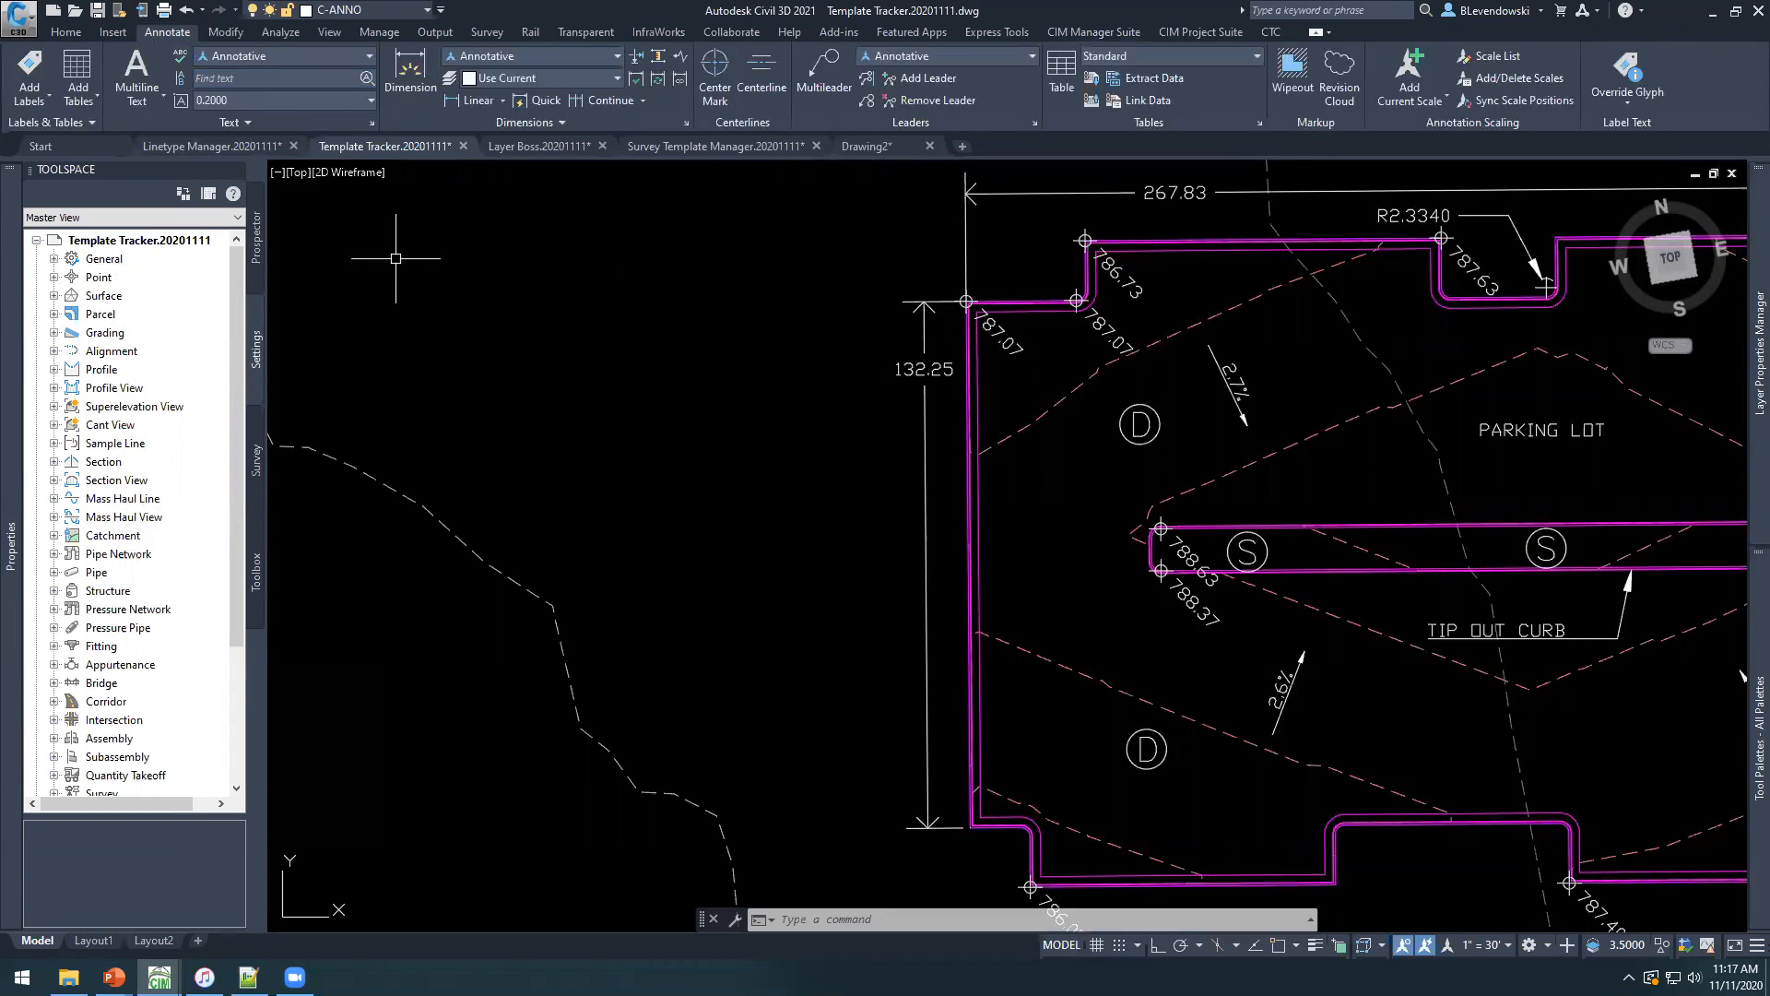
click(371, 123)
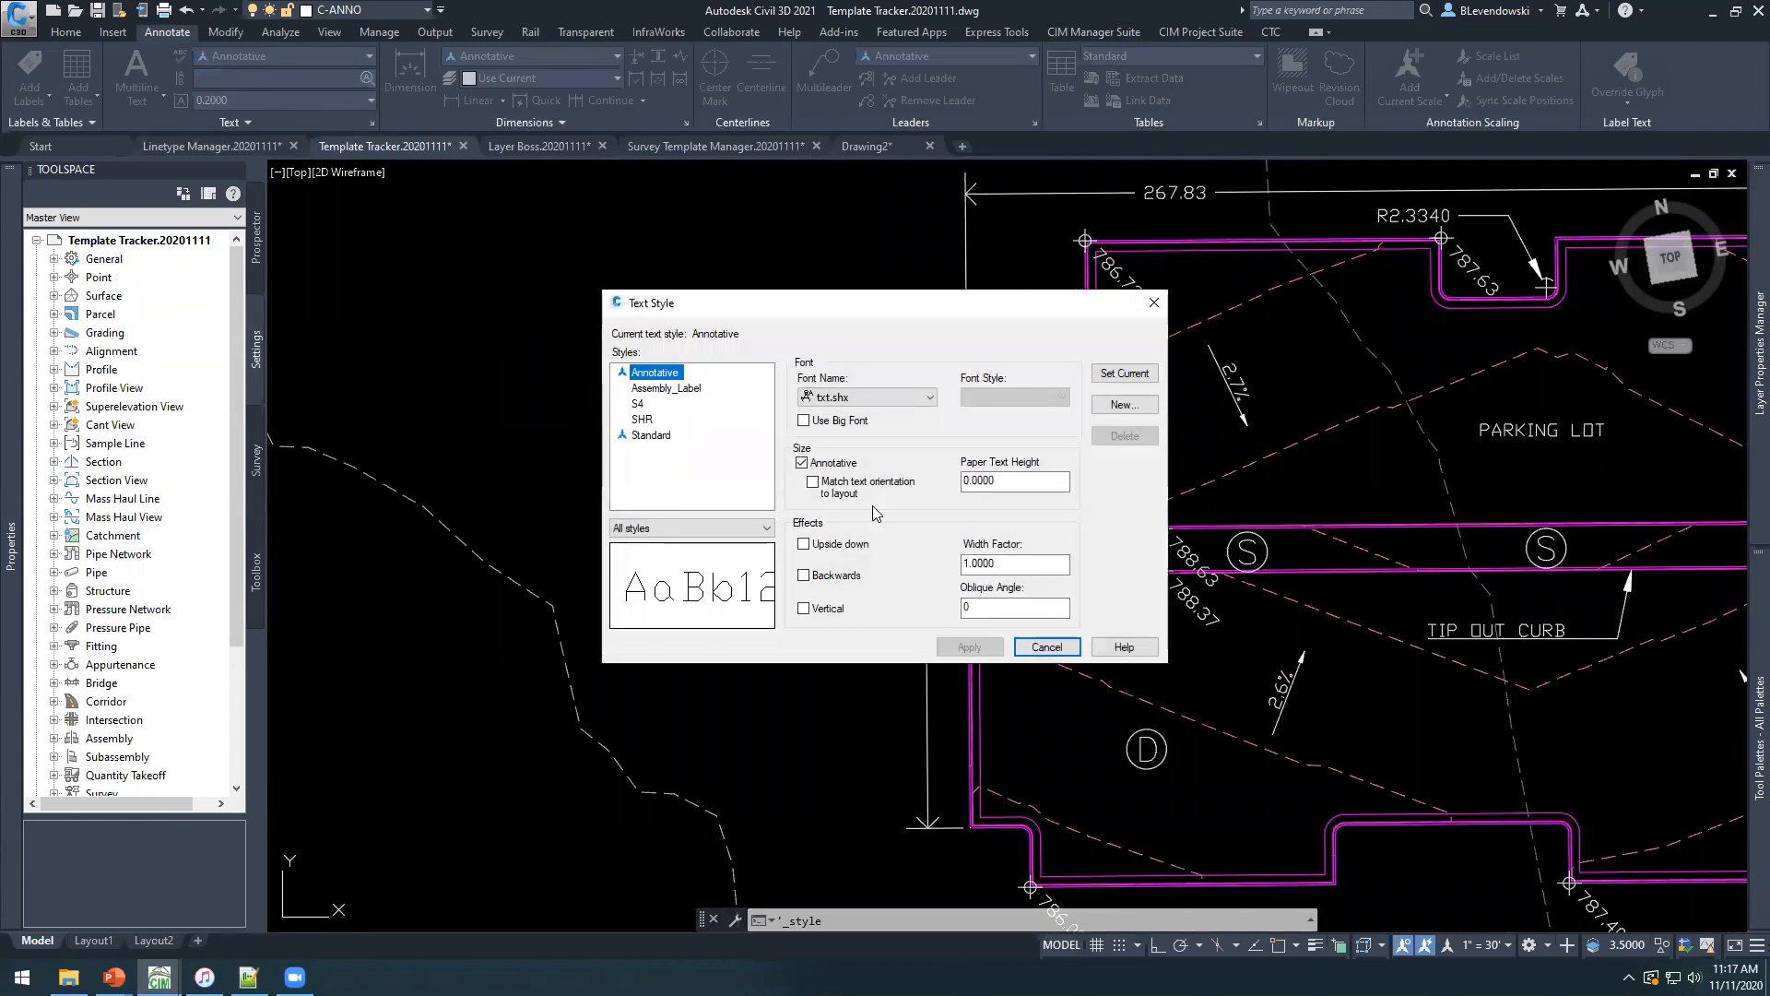
click(657, 391)
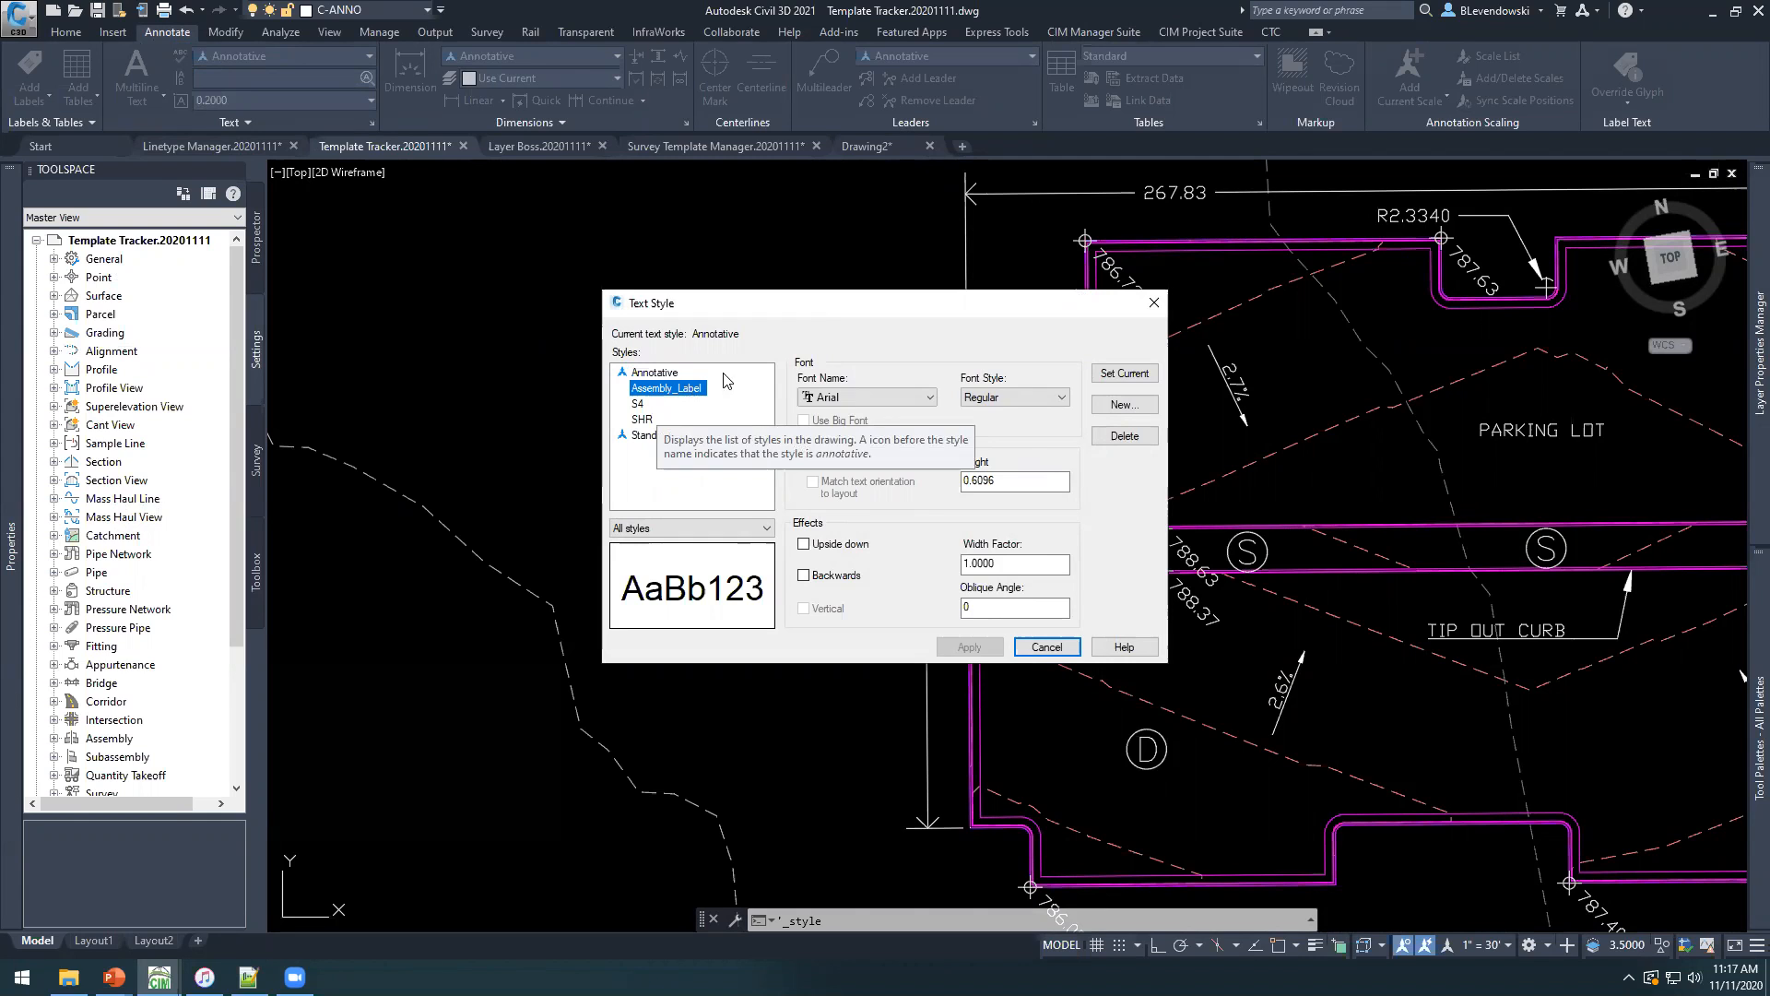
mouse_move(828, 310)
mouse_down()
mouse_move(559, 253)
mouse_move(710, 238)
mouse_up()
click(465, 349)
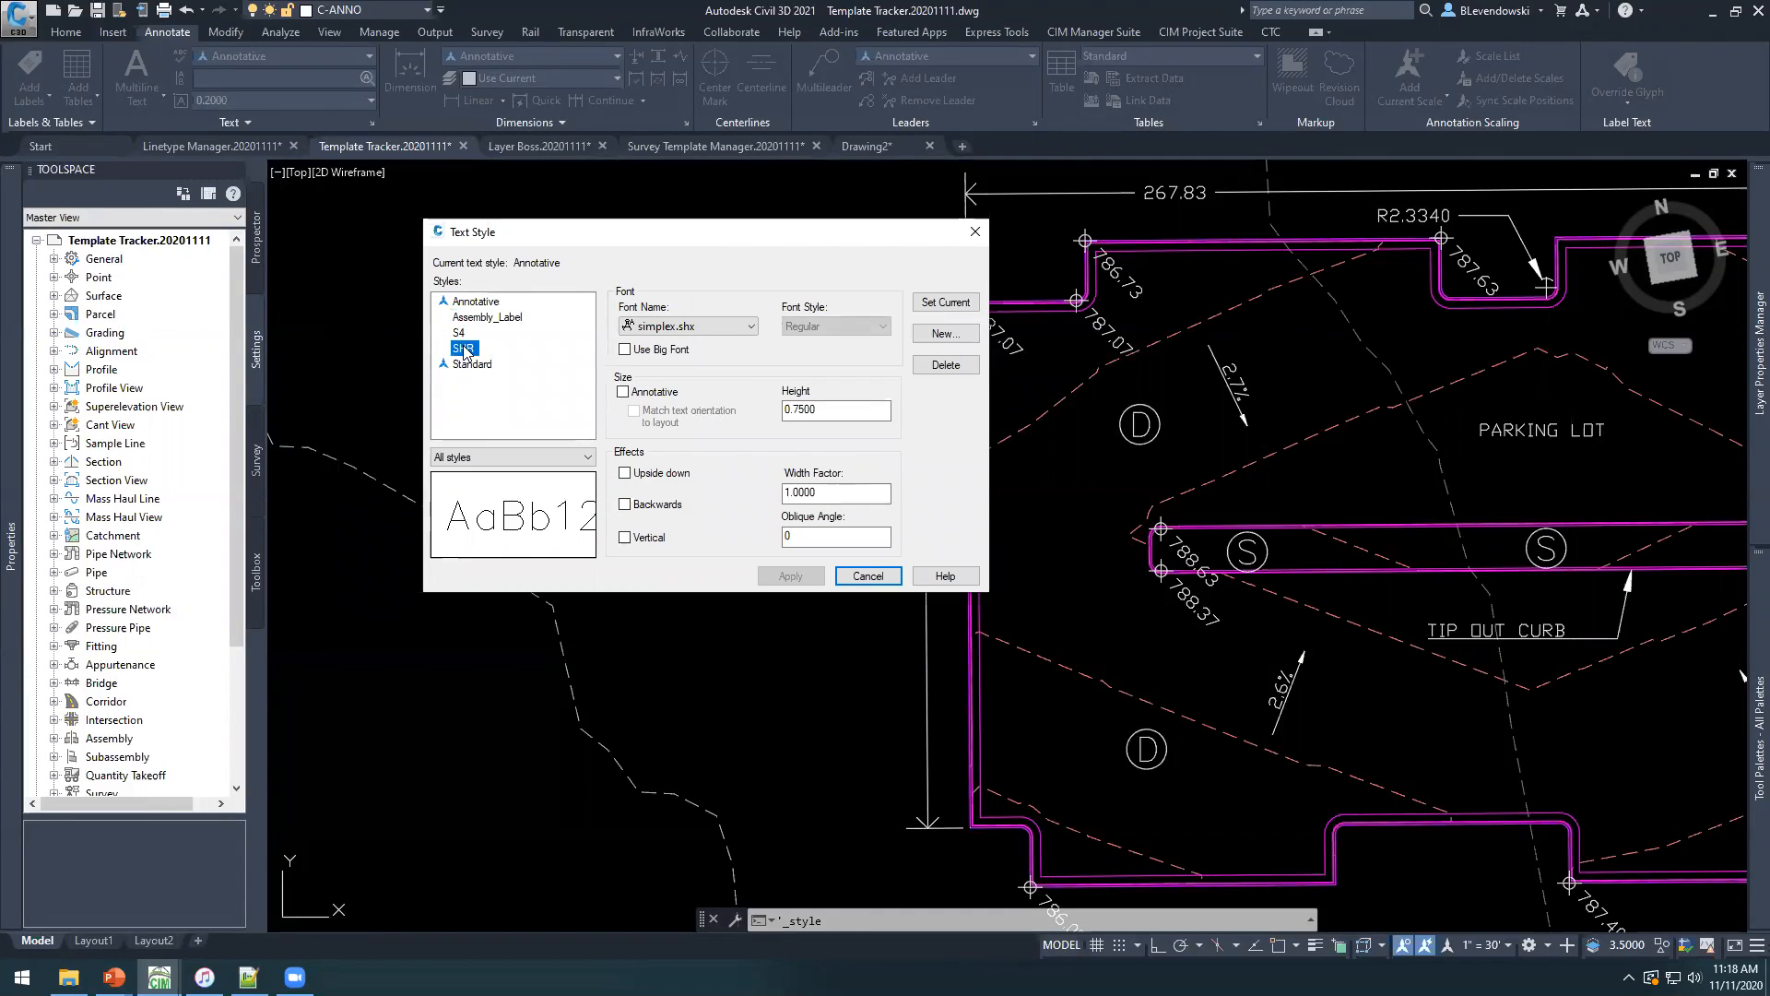
click(946, 365)
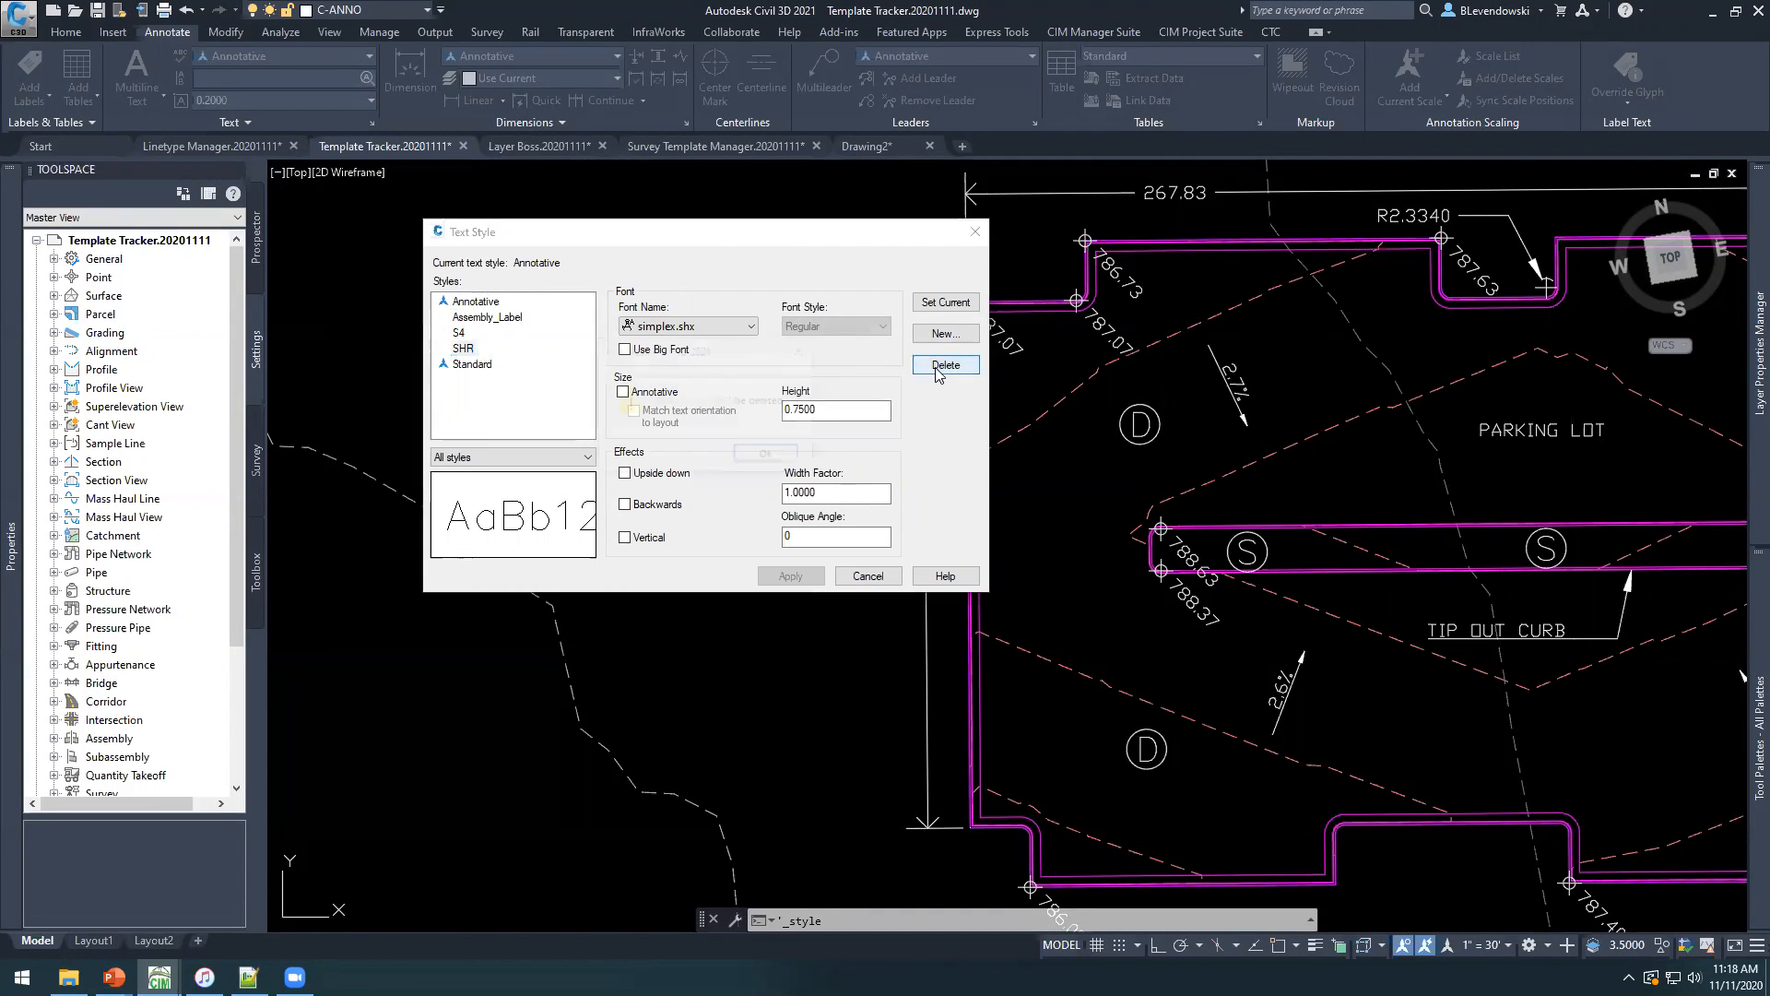
click(740, 455)
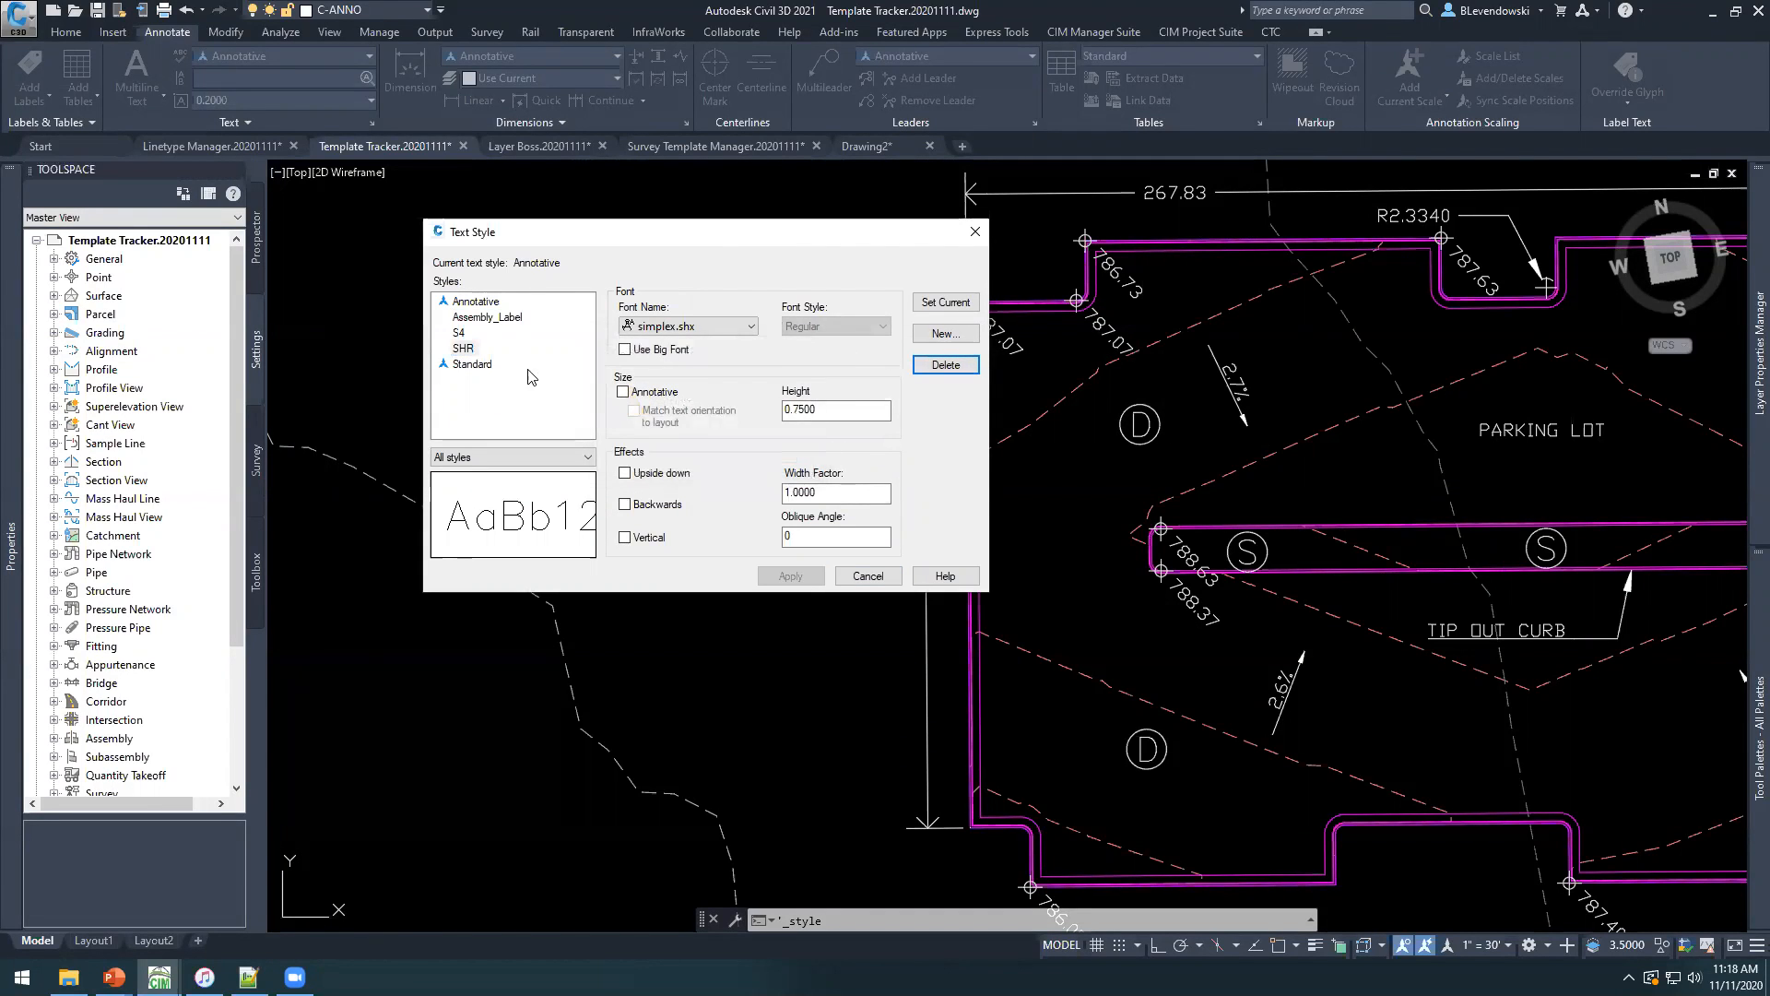
click(975, 232)
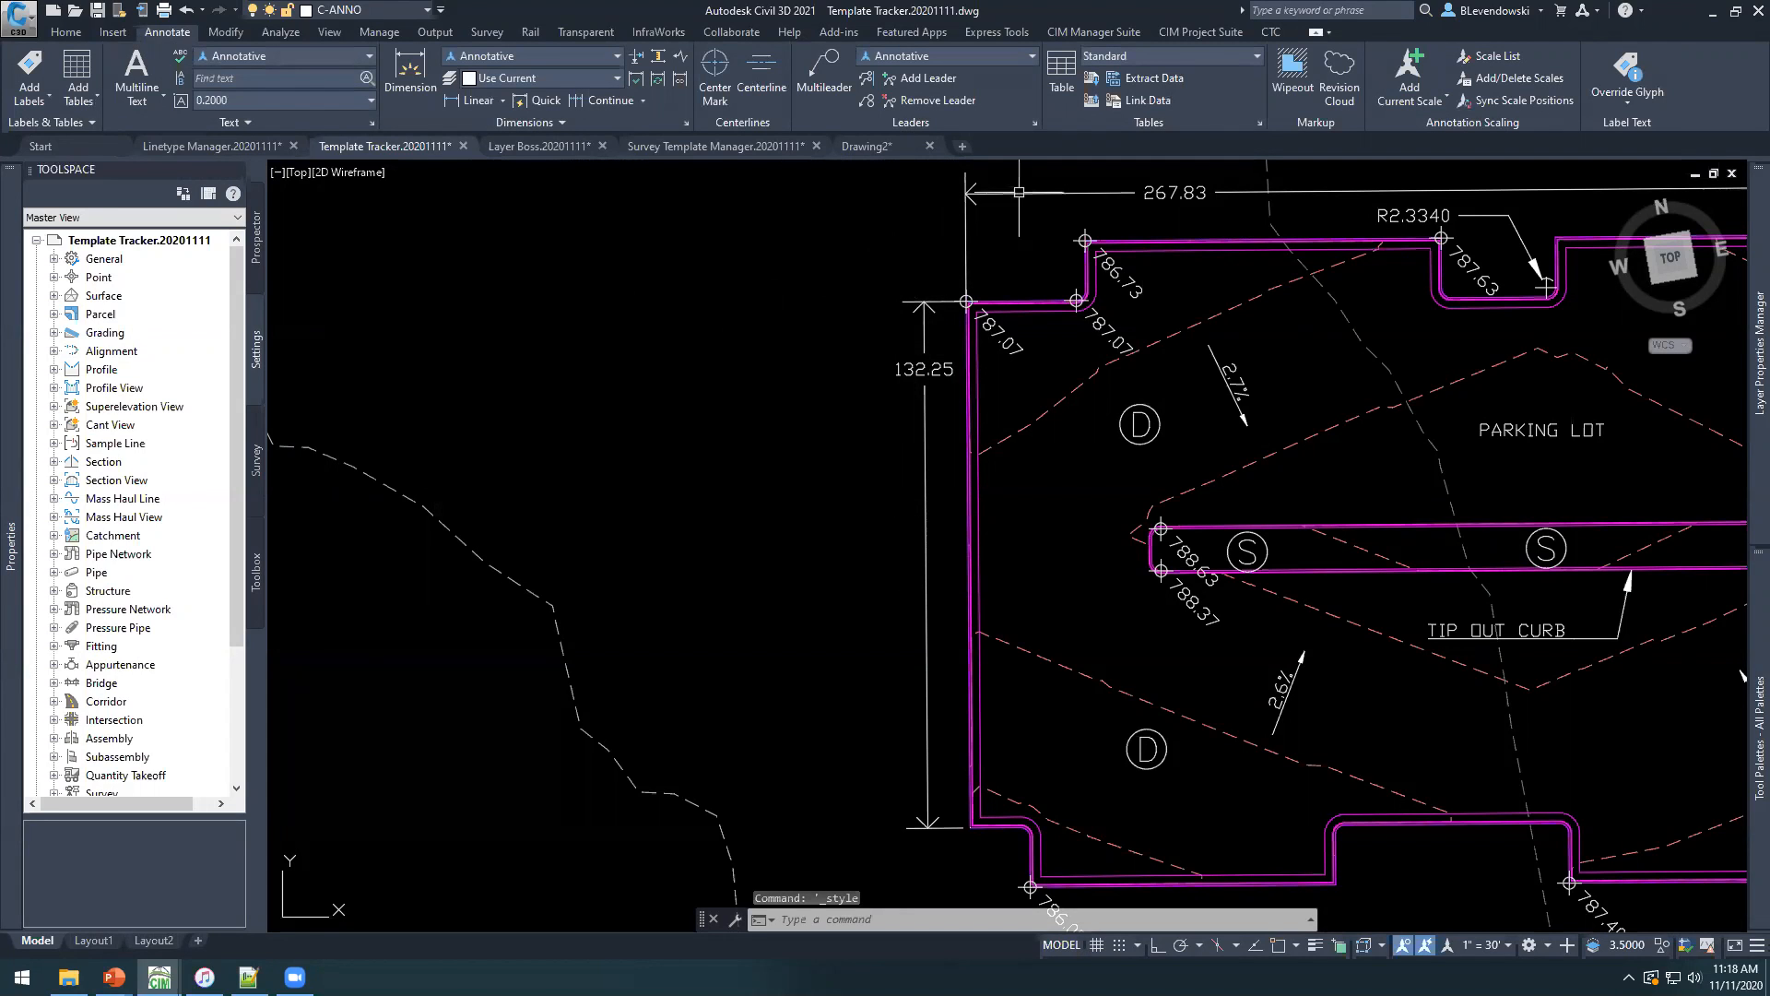
Bring up the CIM Manager Suite tools for the Template Tracker drawing.
click(1088, 33)
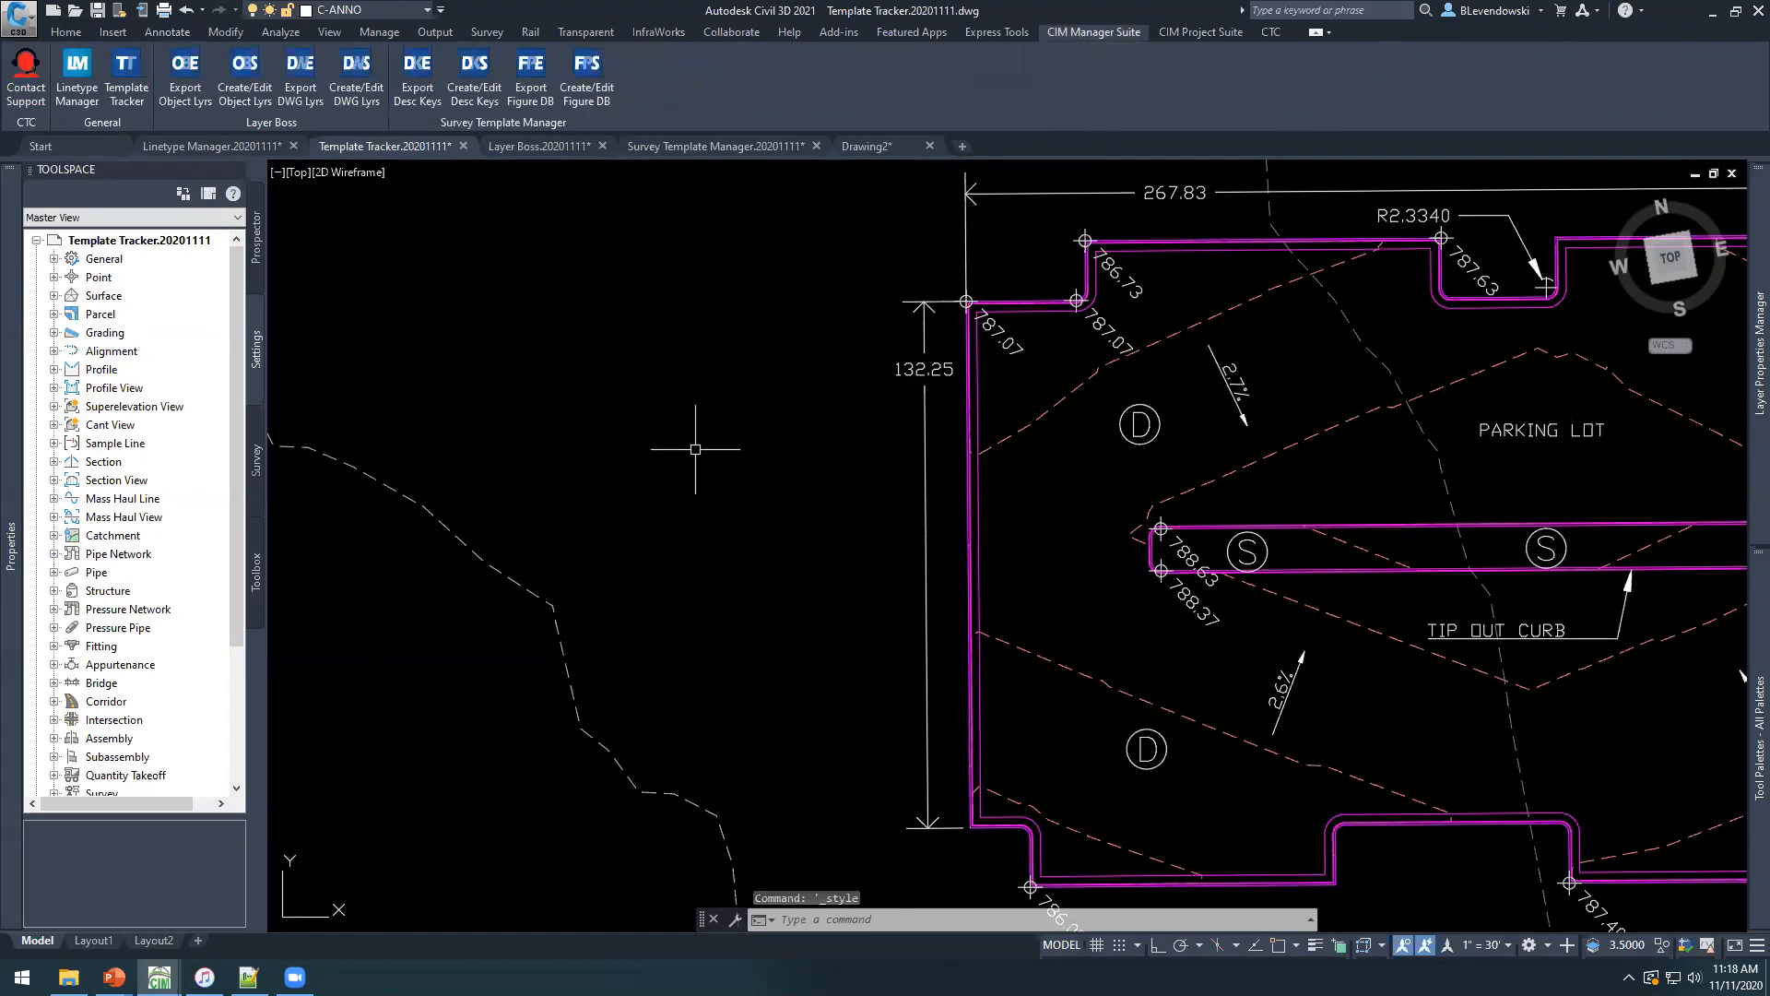
mouse_move(718, 445)
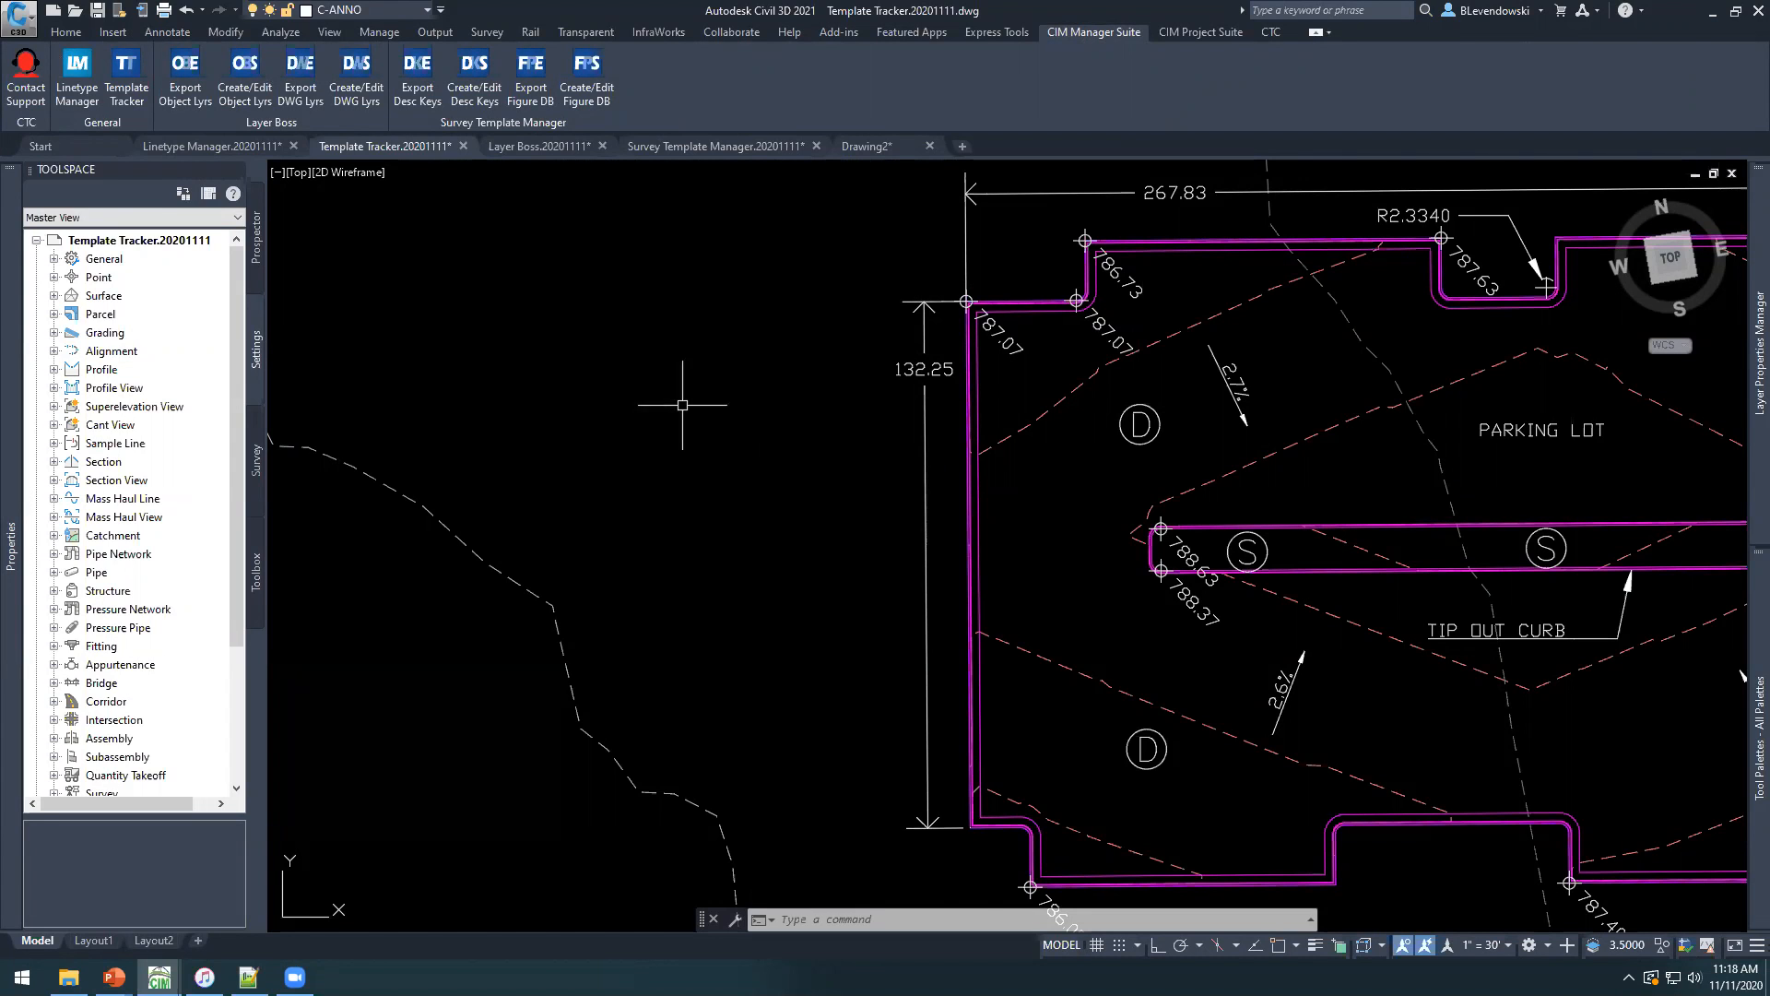
middle_drag(561, 293, 591, 444)
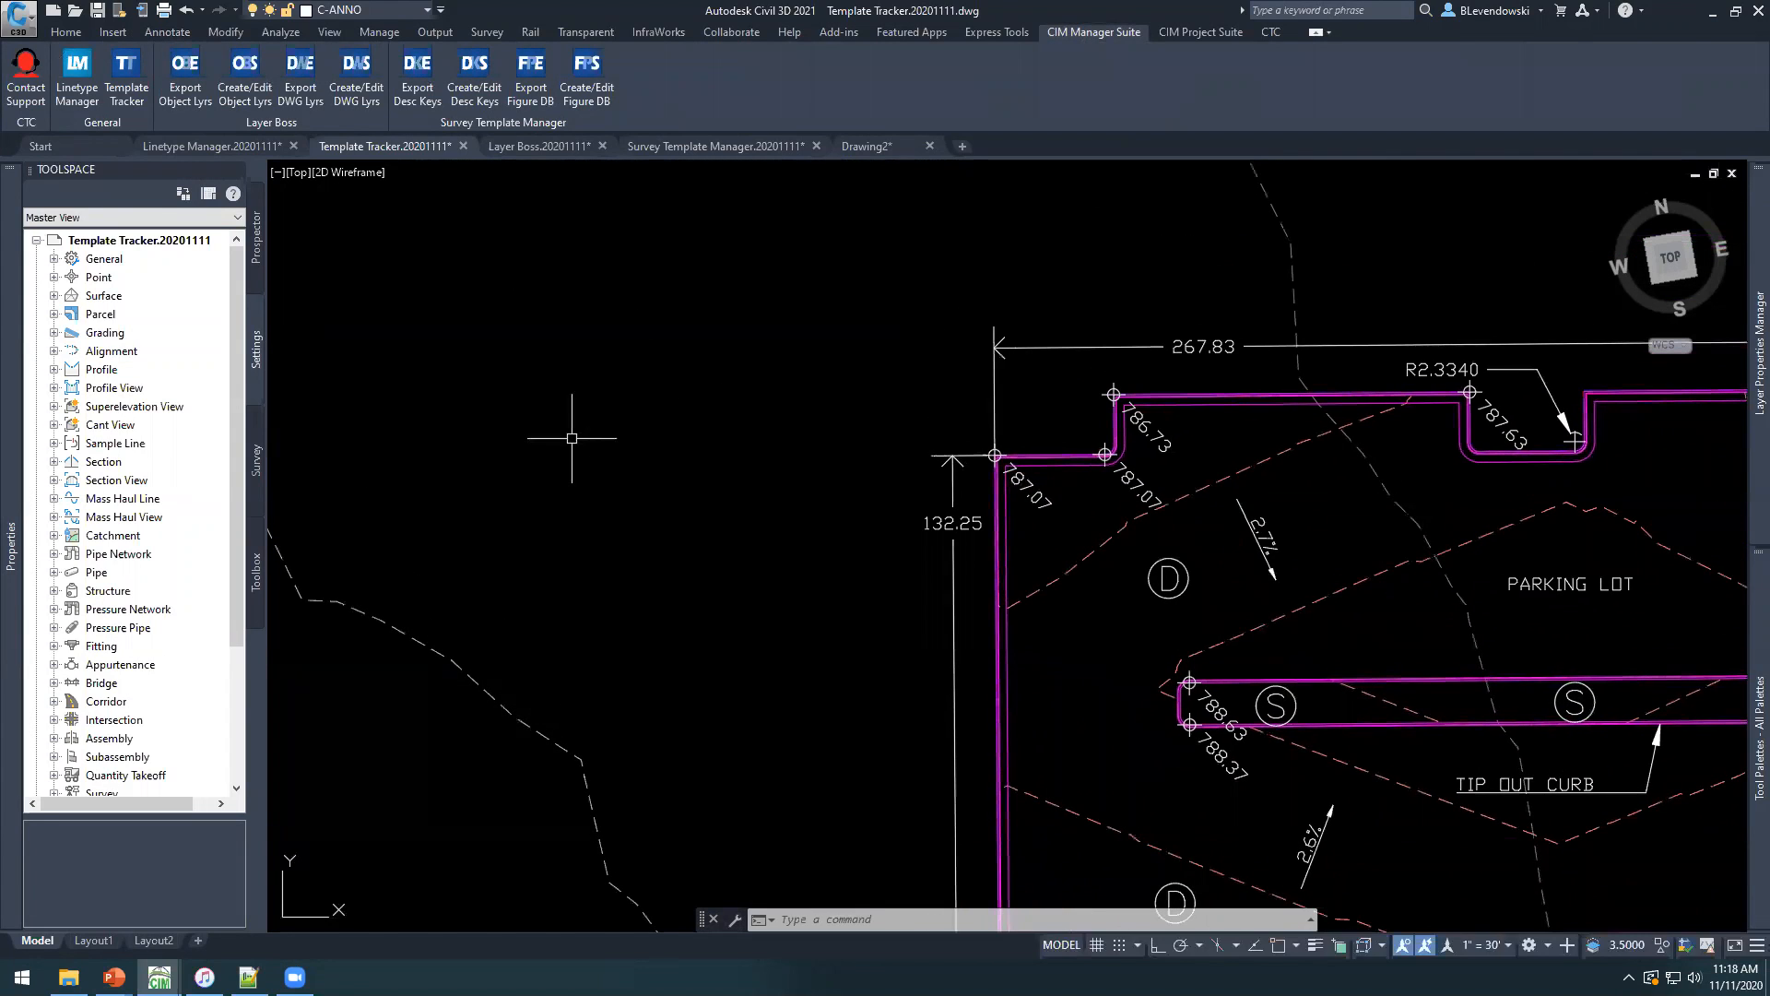
mouse_move(568, 330)
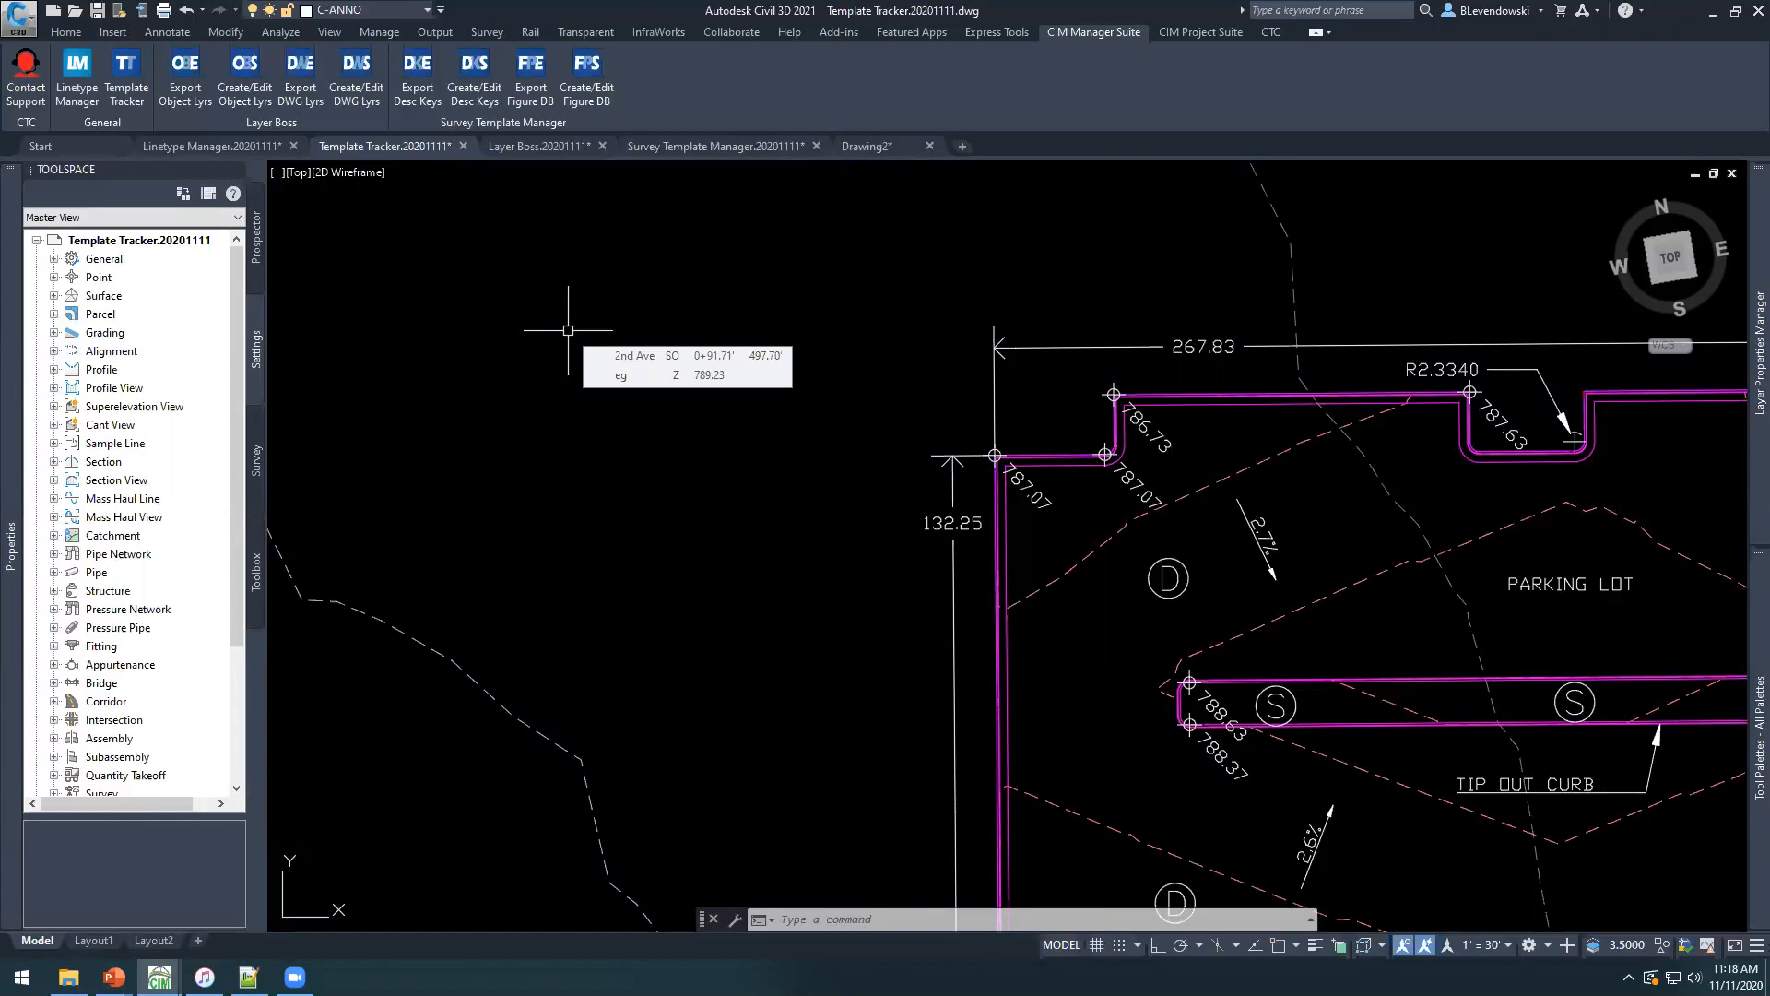
text(la)
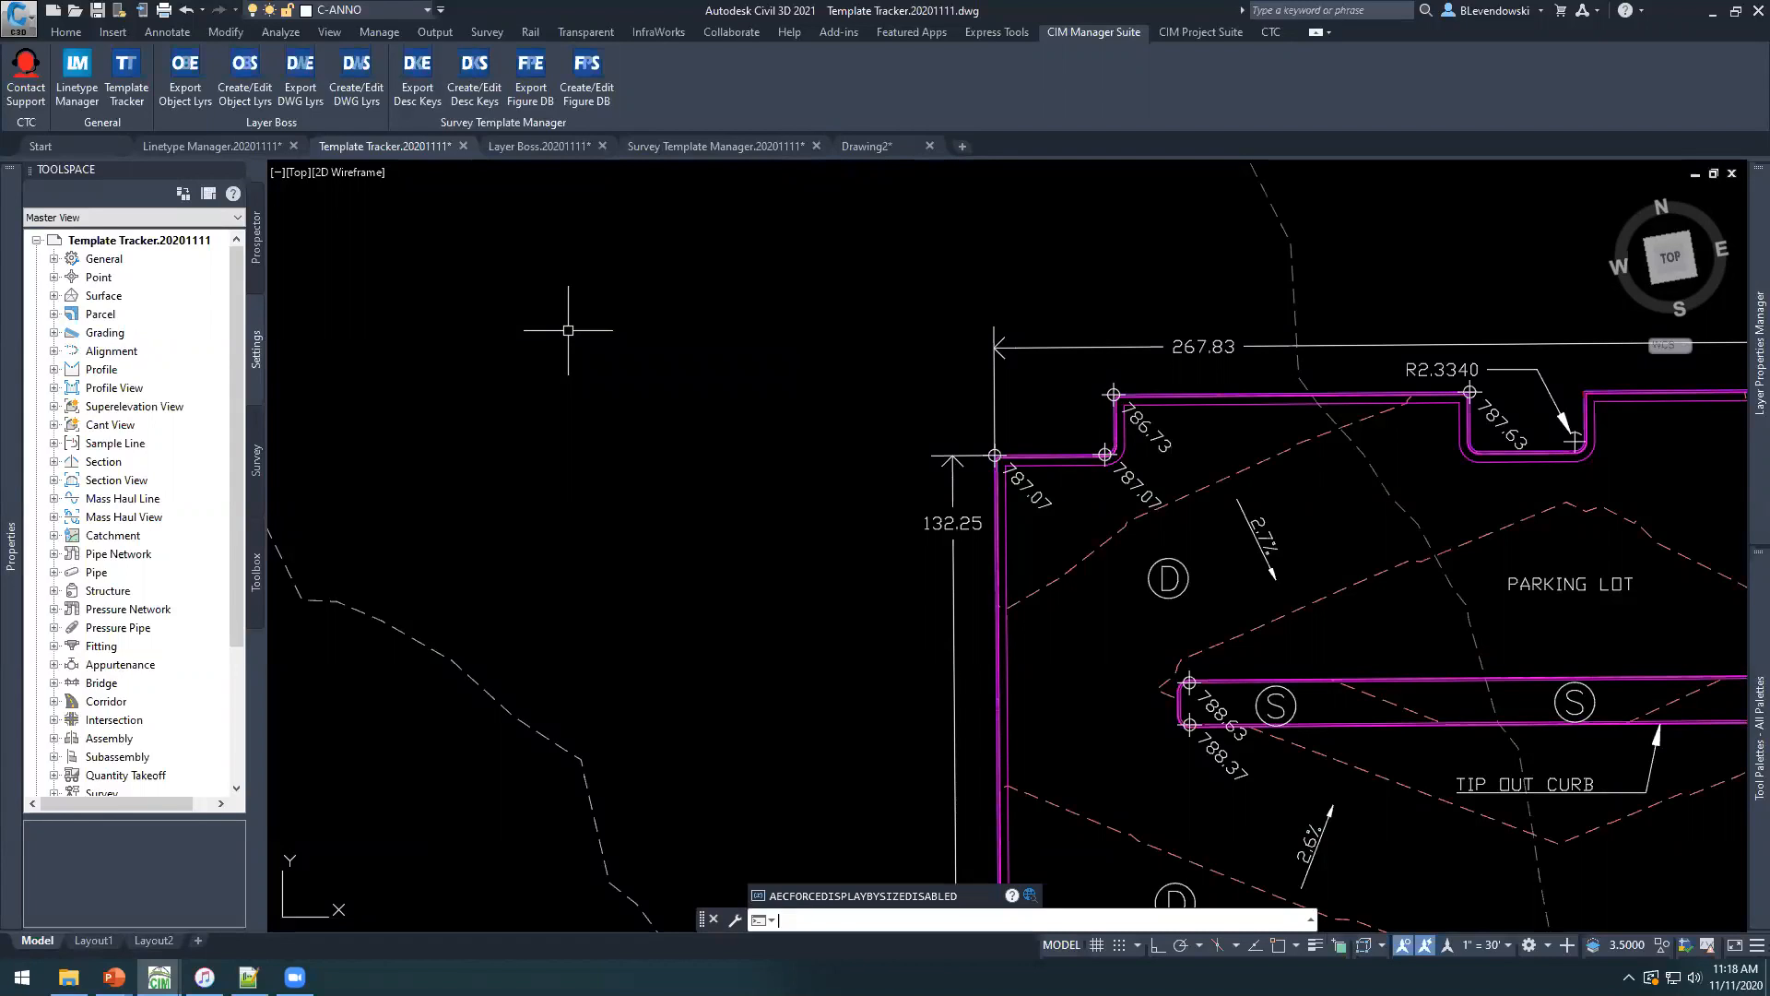
text(la)
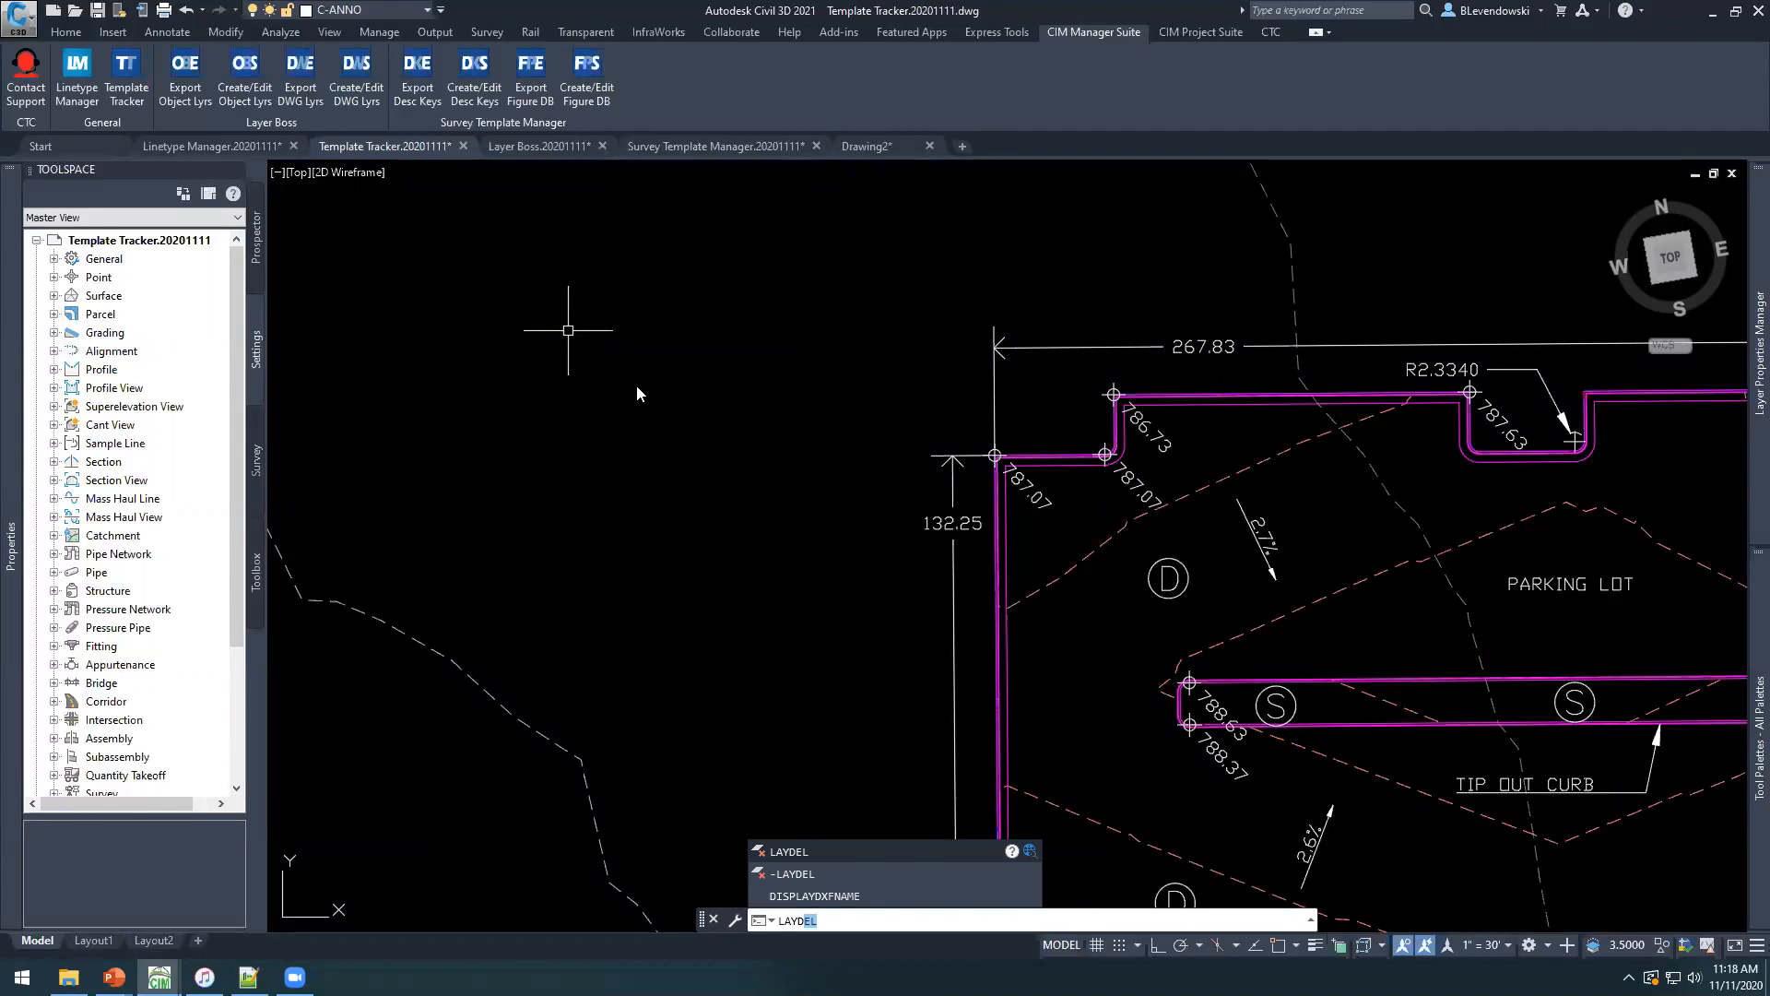
key(Escape)
key(Escape)
key(Escape)
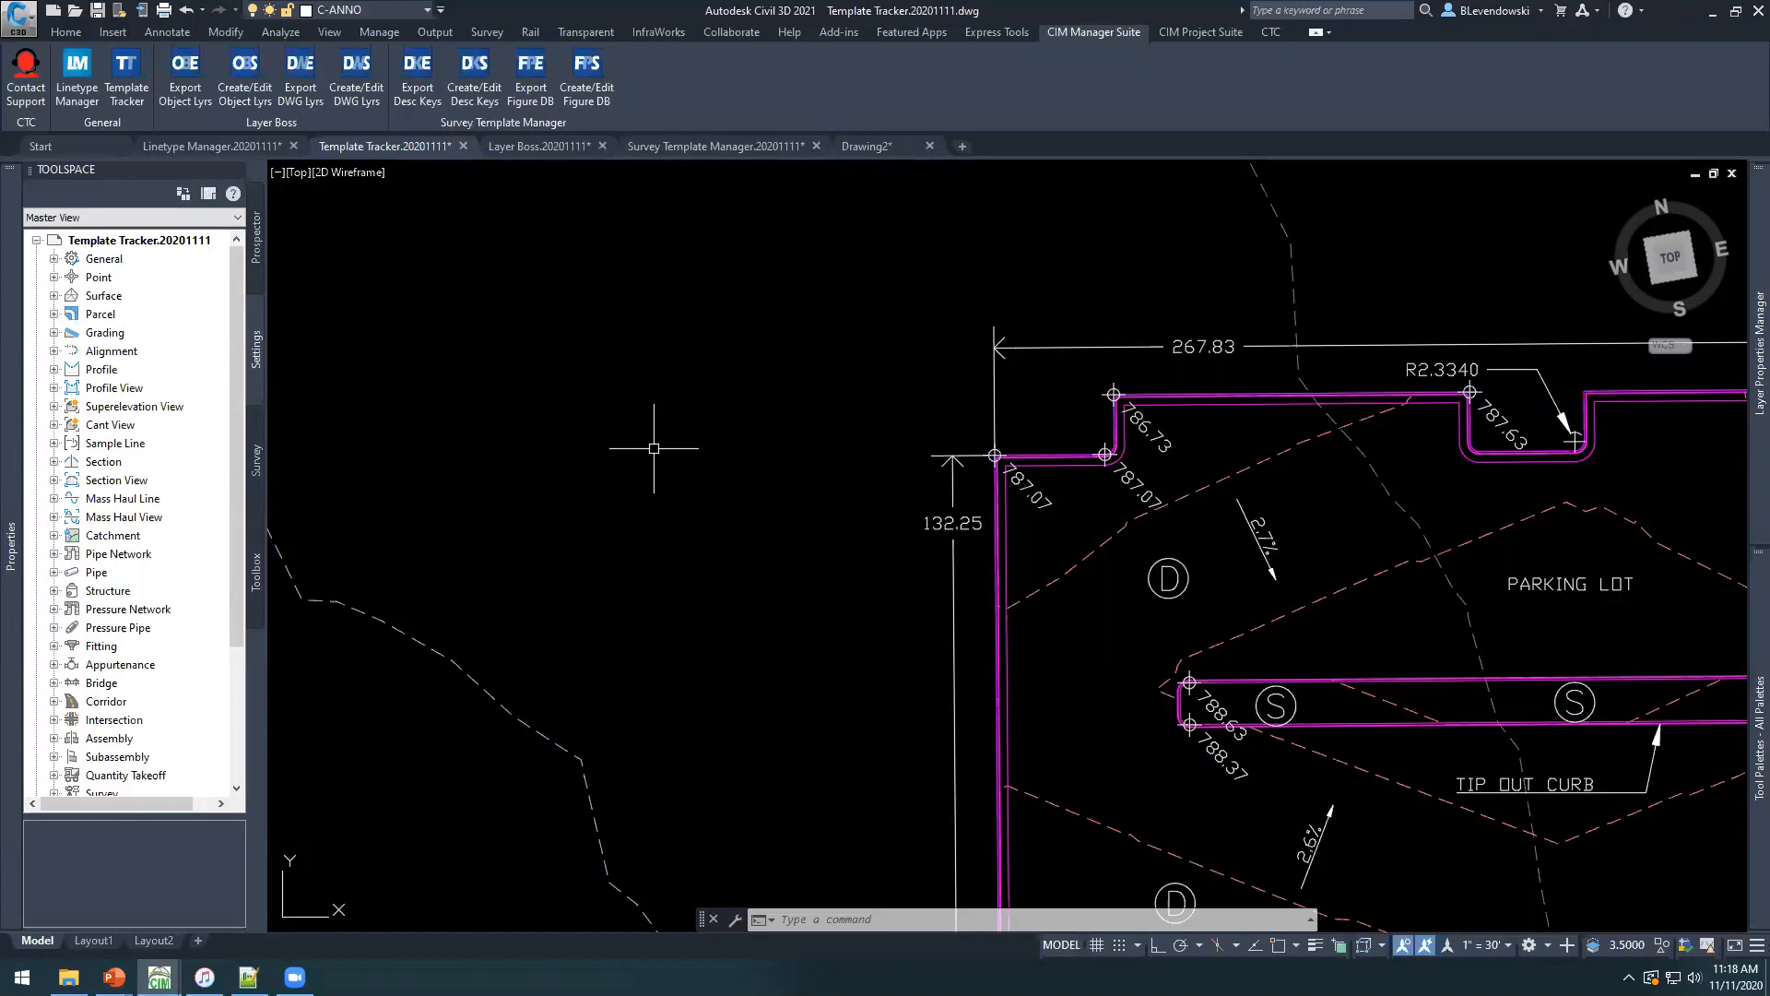
Open the Template Tracker, list the references of the C-ANNO-TABL-PATT layer, and widen the window to read them.
middle_drag(633, 320, 485, 298)
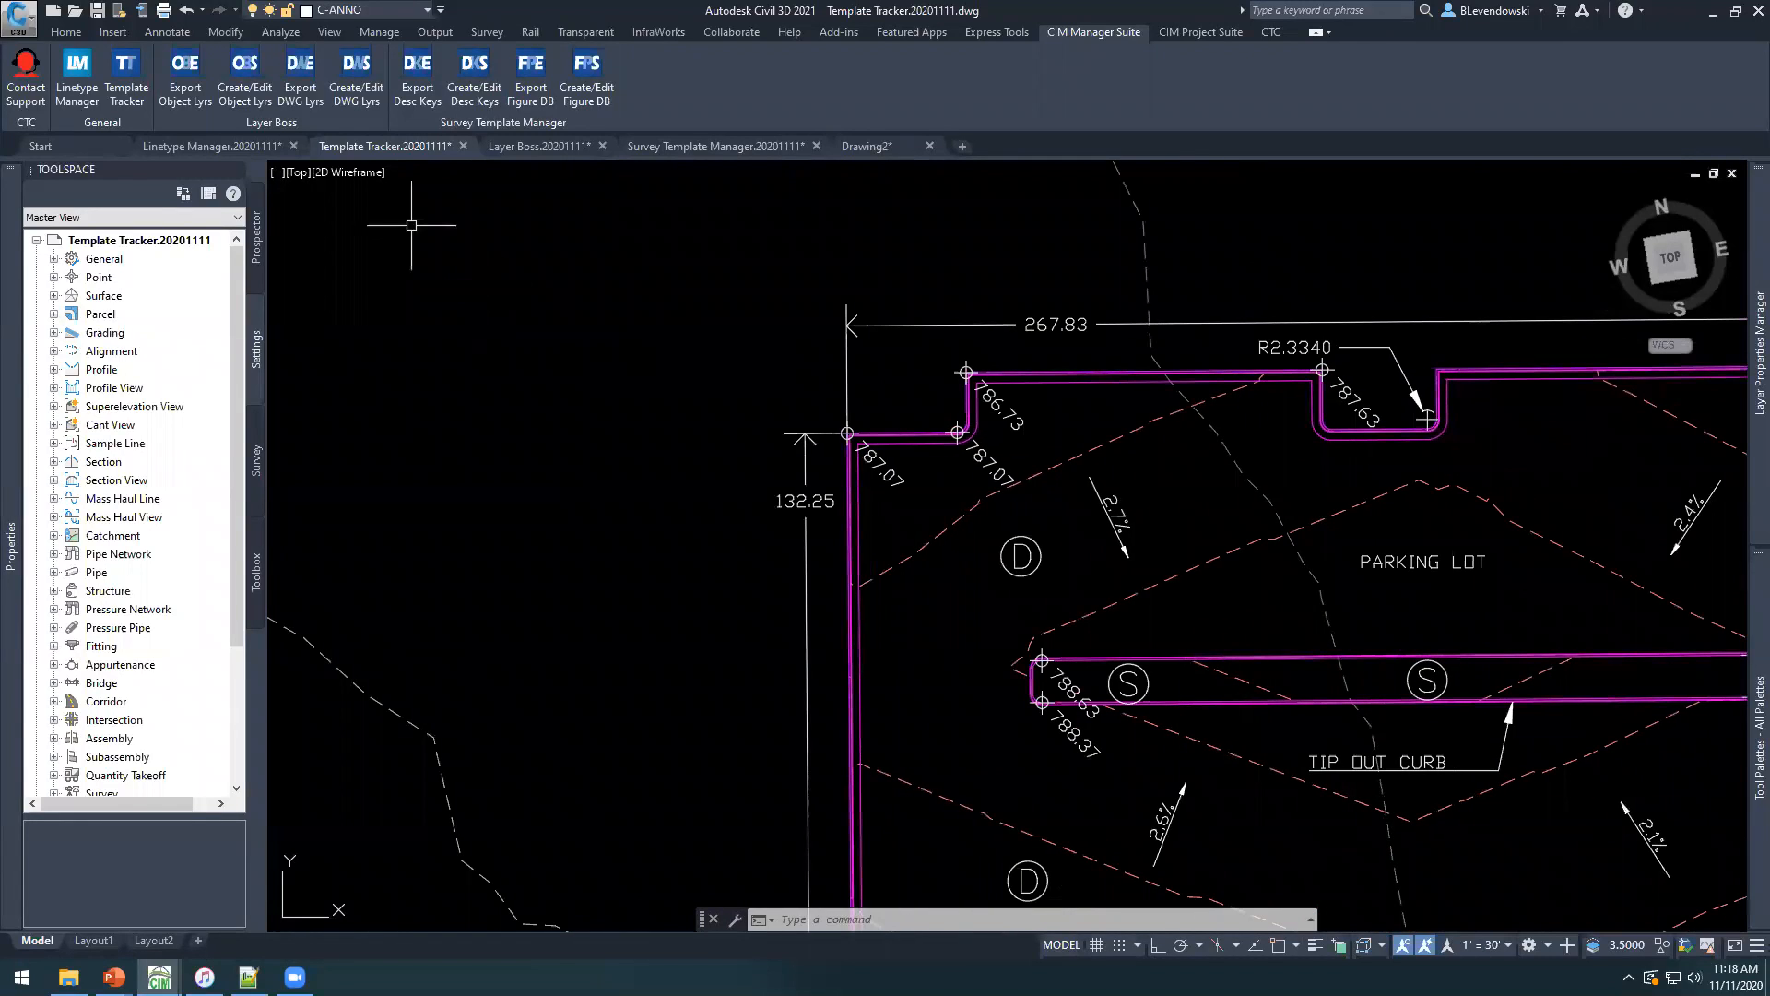
click(143, 88)
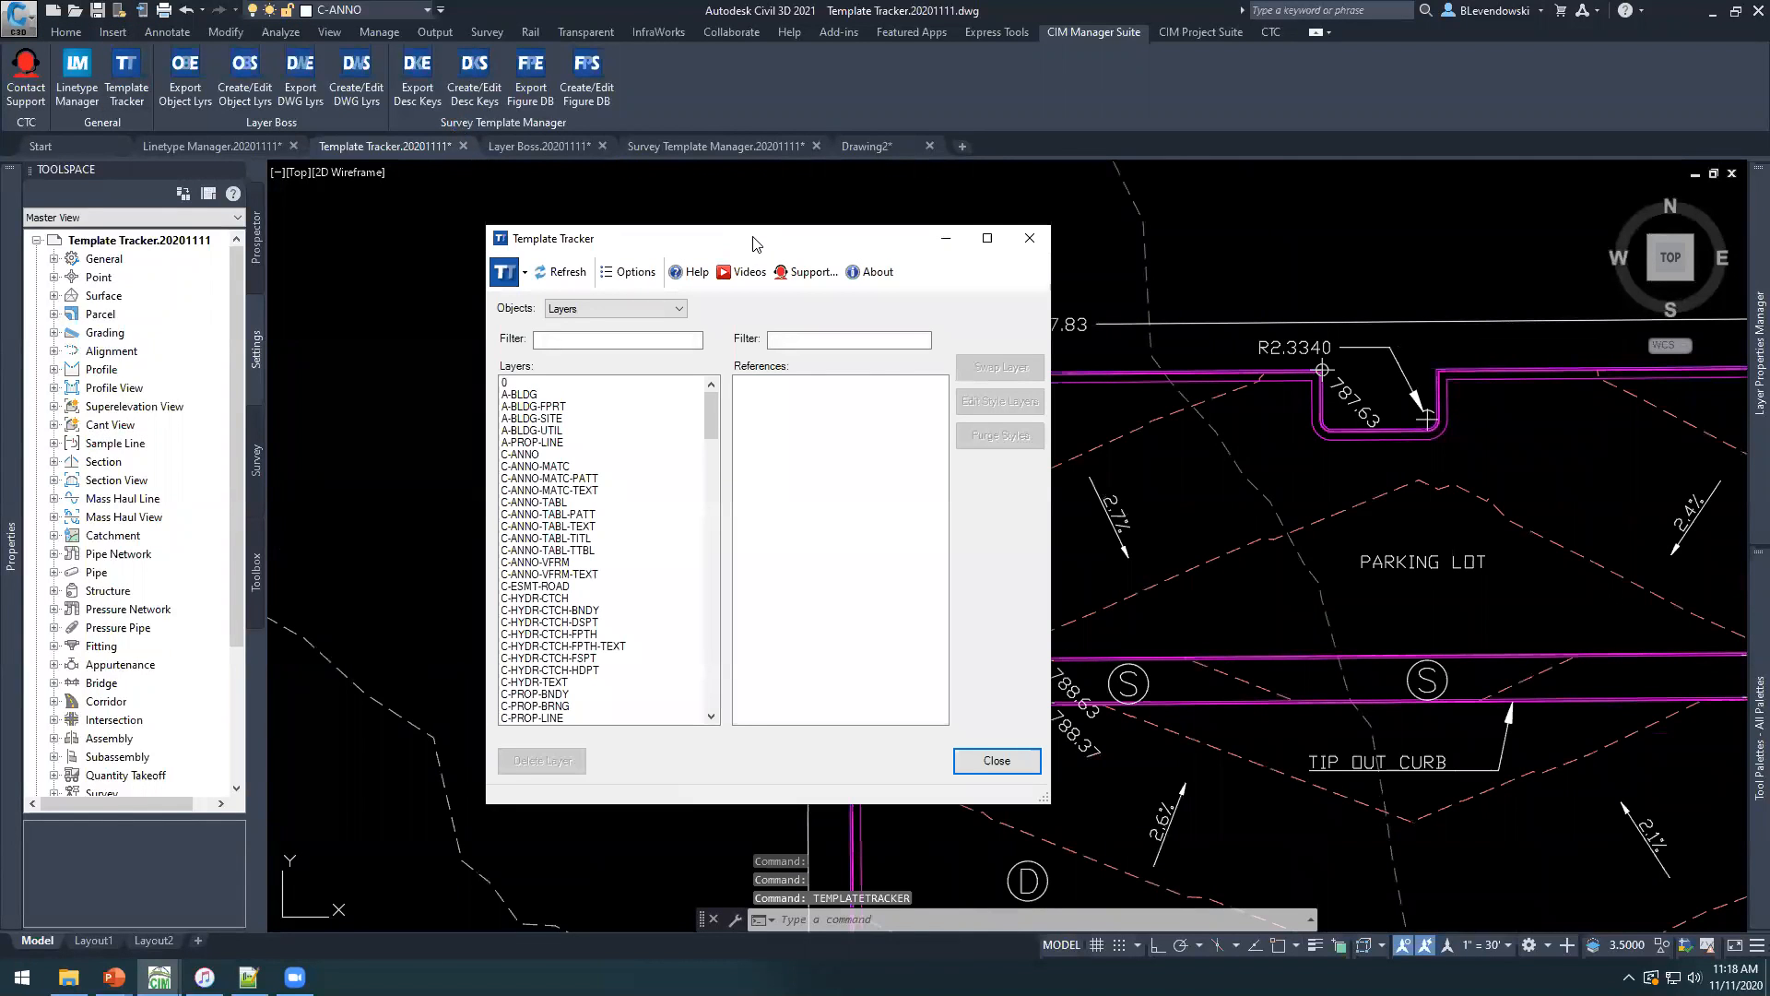
drag(752, 243, 771, 192)
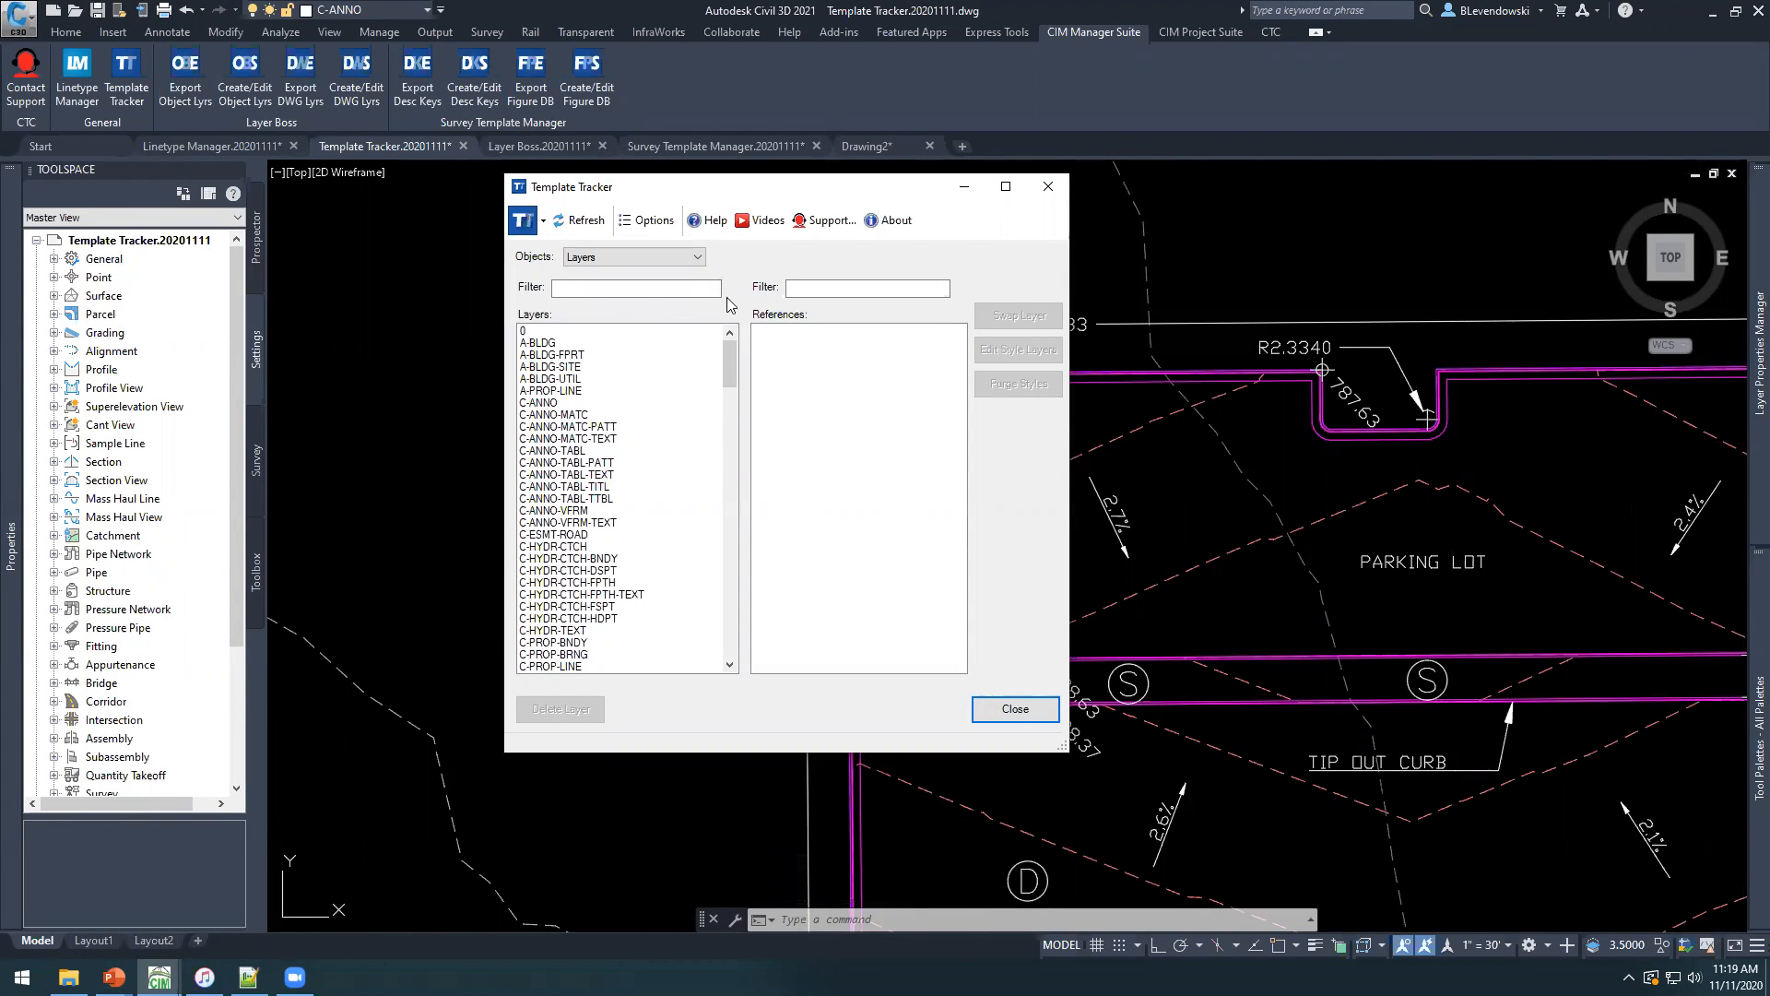
click(583, 464)
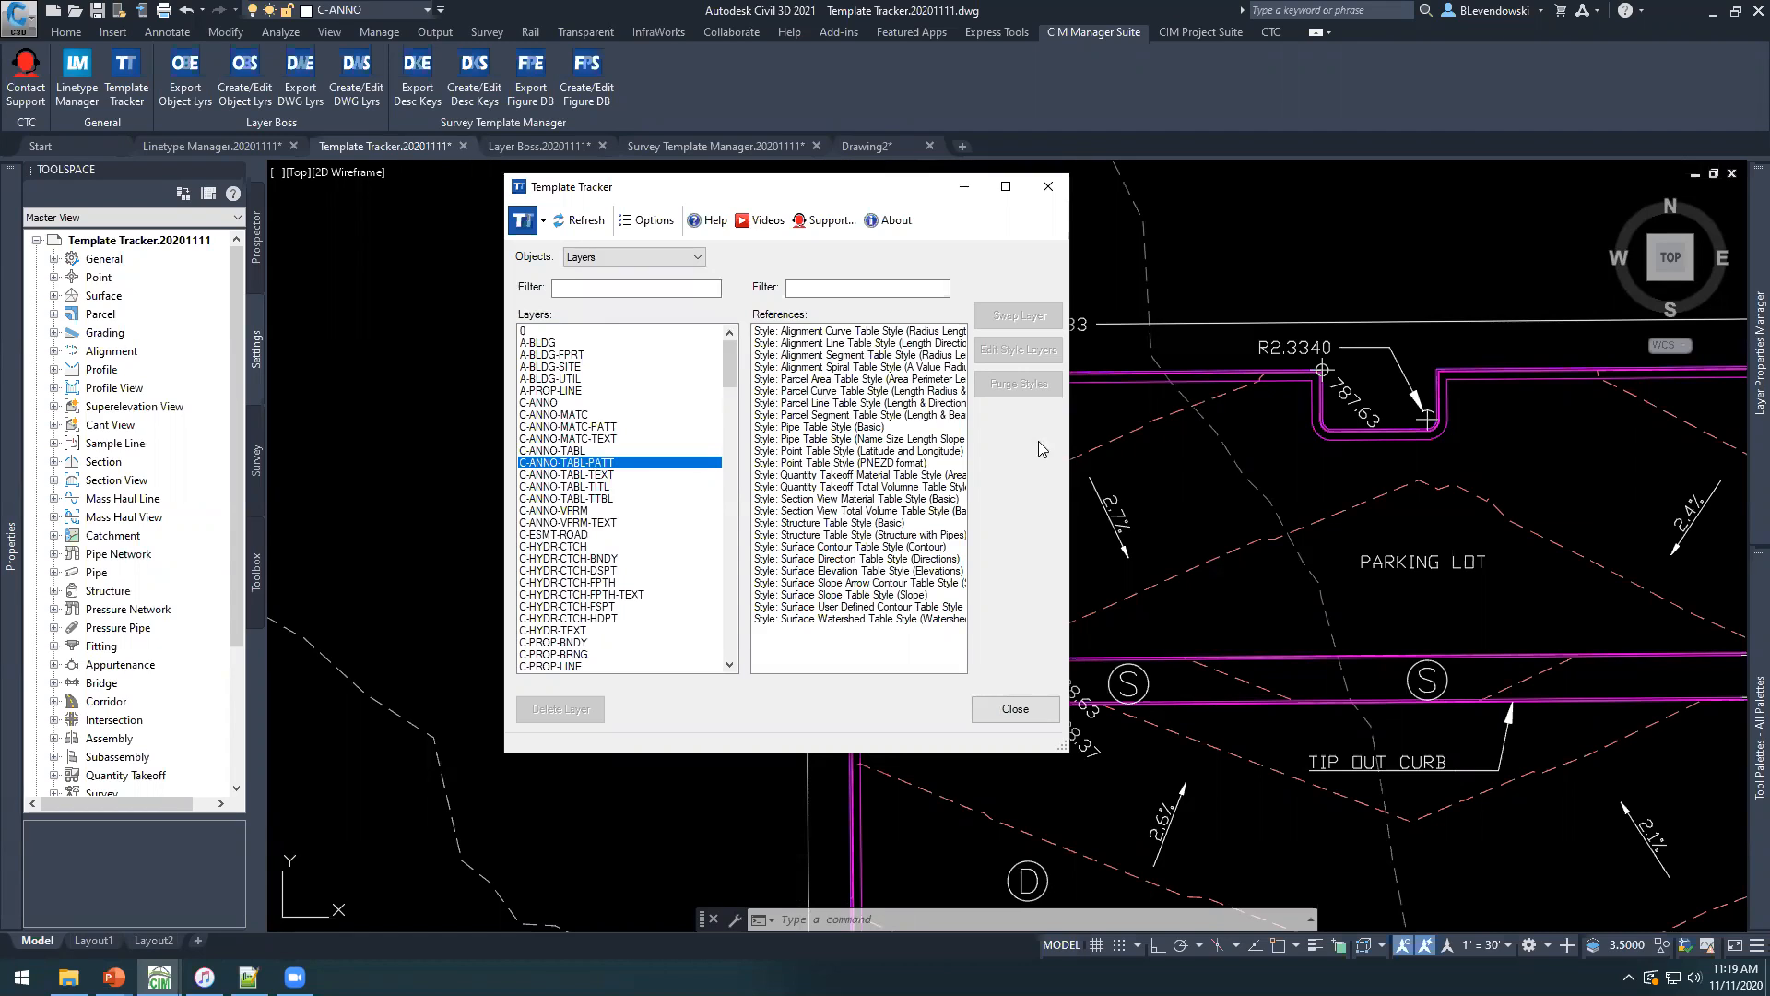
drag(1072, 422, 1198, 424)
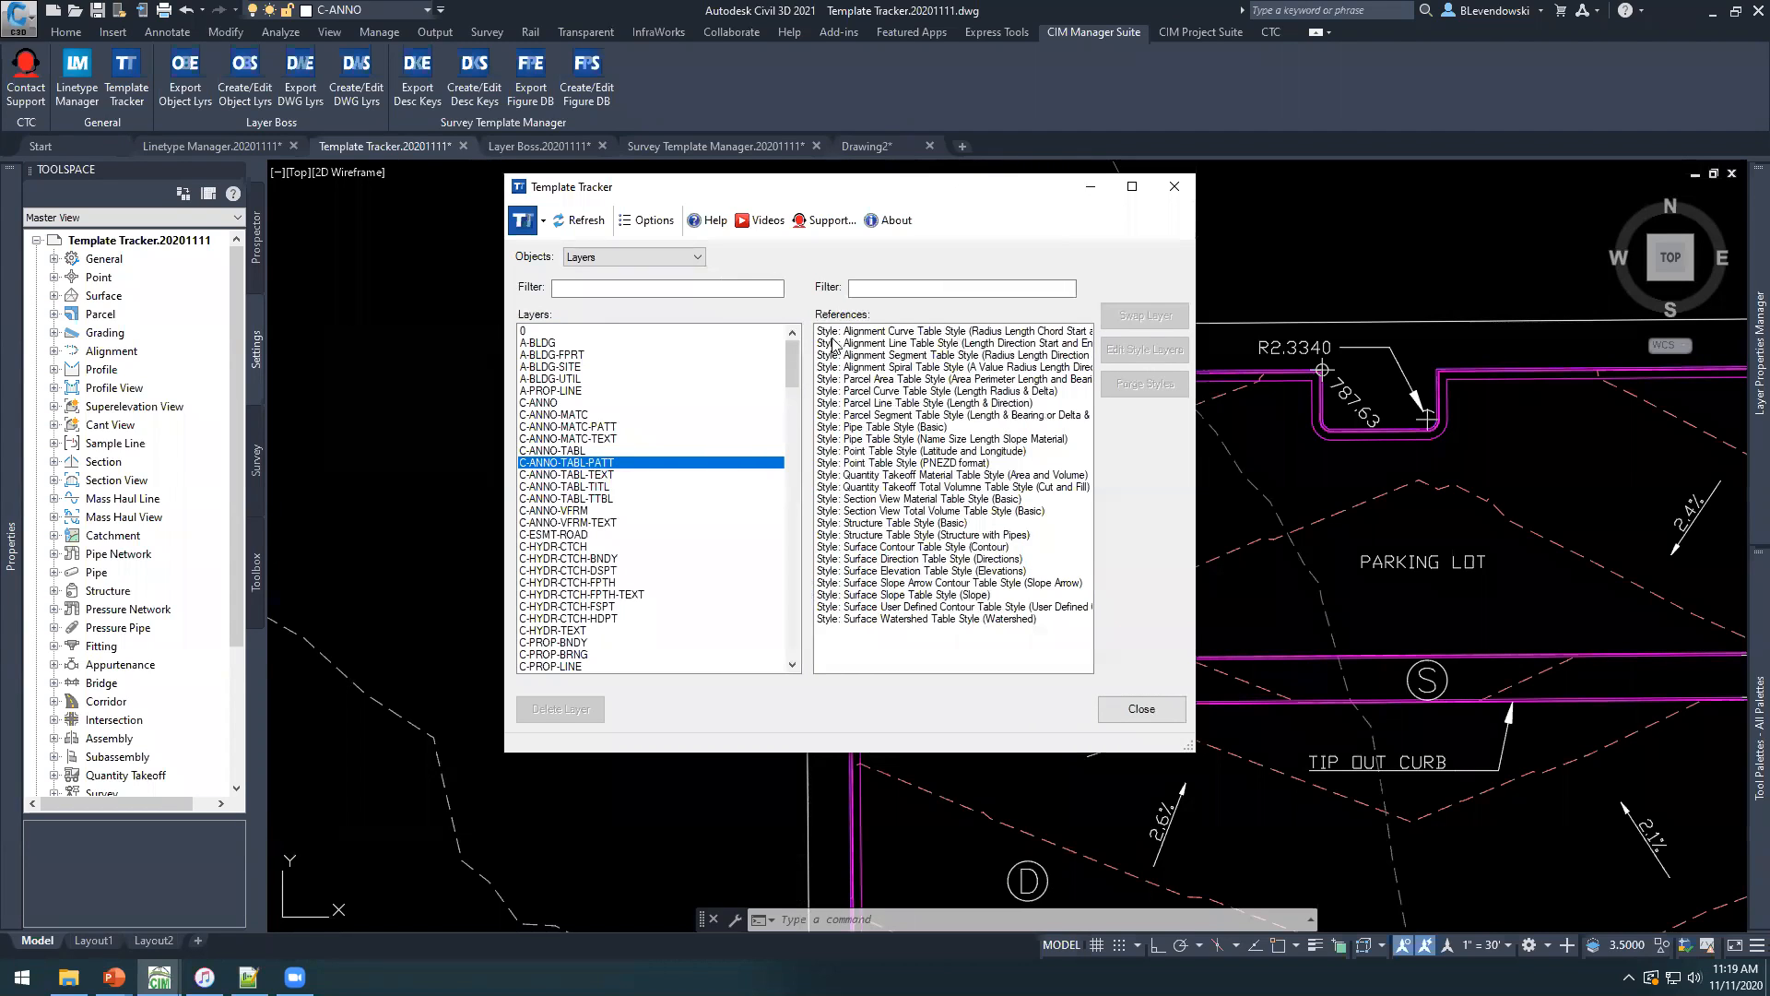
Examine the layers assigned to the referenced Alignment Segment Table Style components, leaving them unedited.
click(836, 332)
click(835, 620)
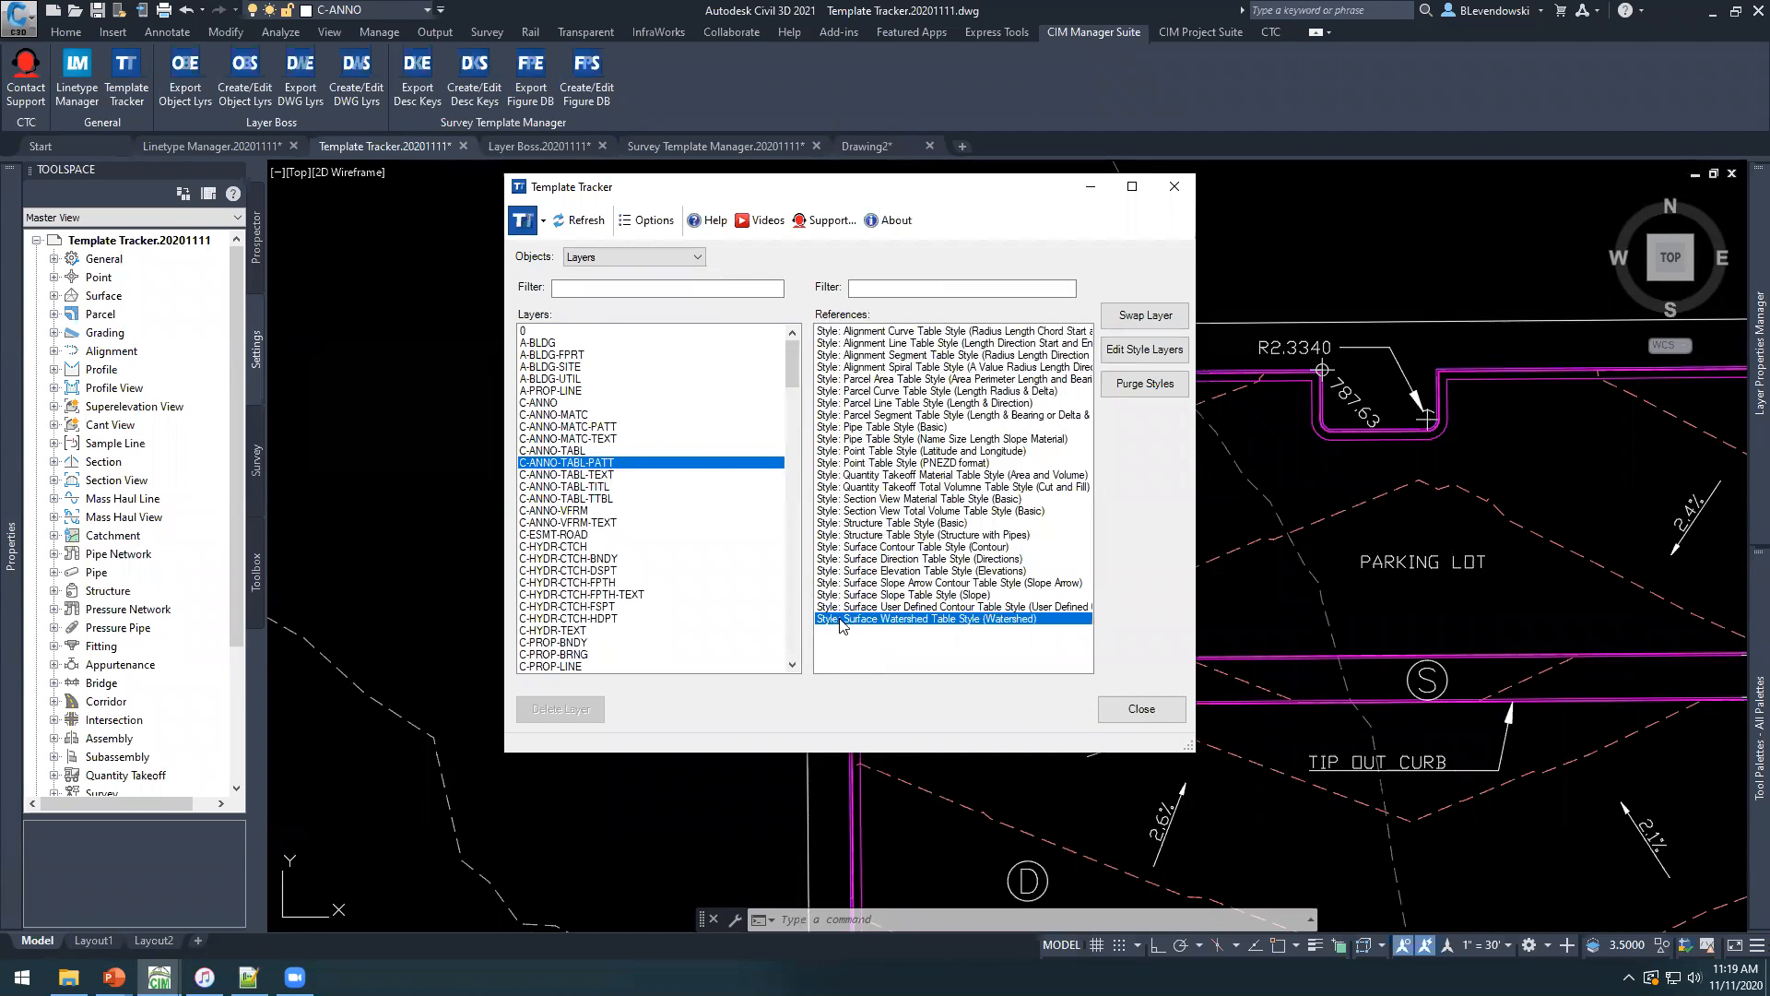
click(922, 356)
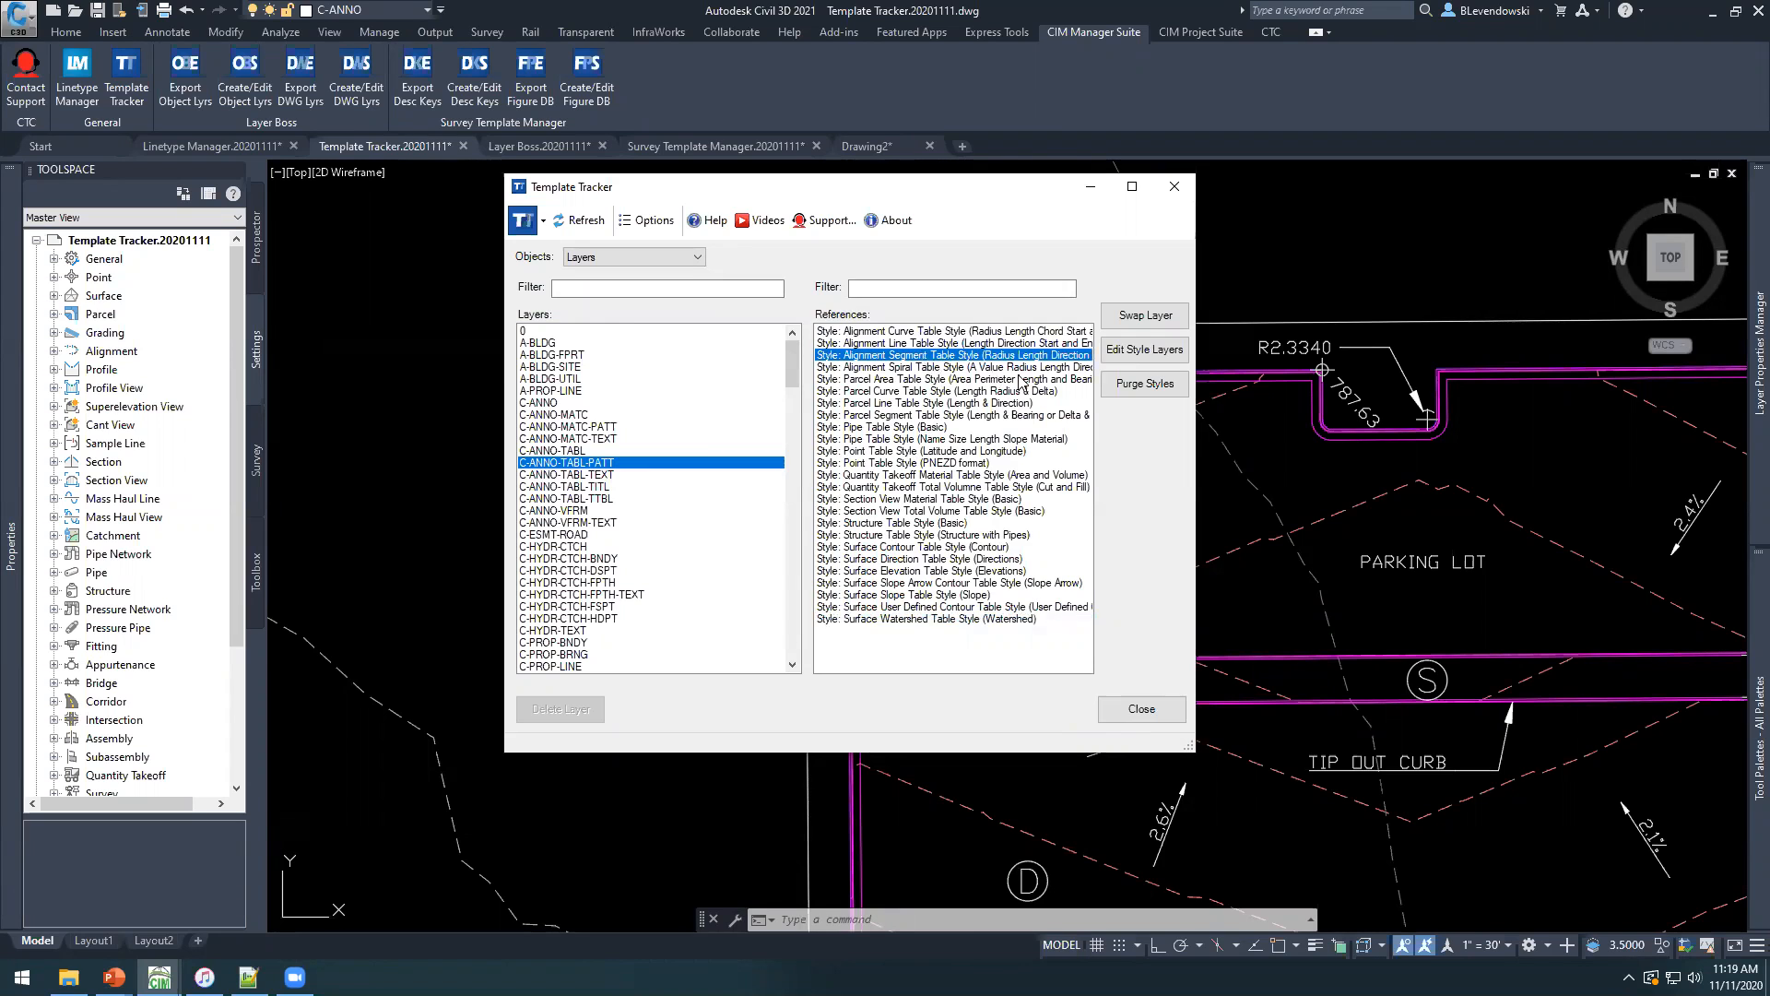
click(1148, 351)
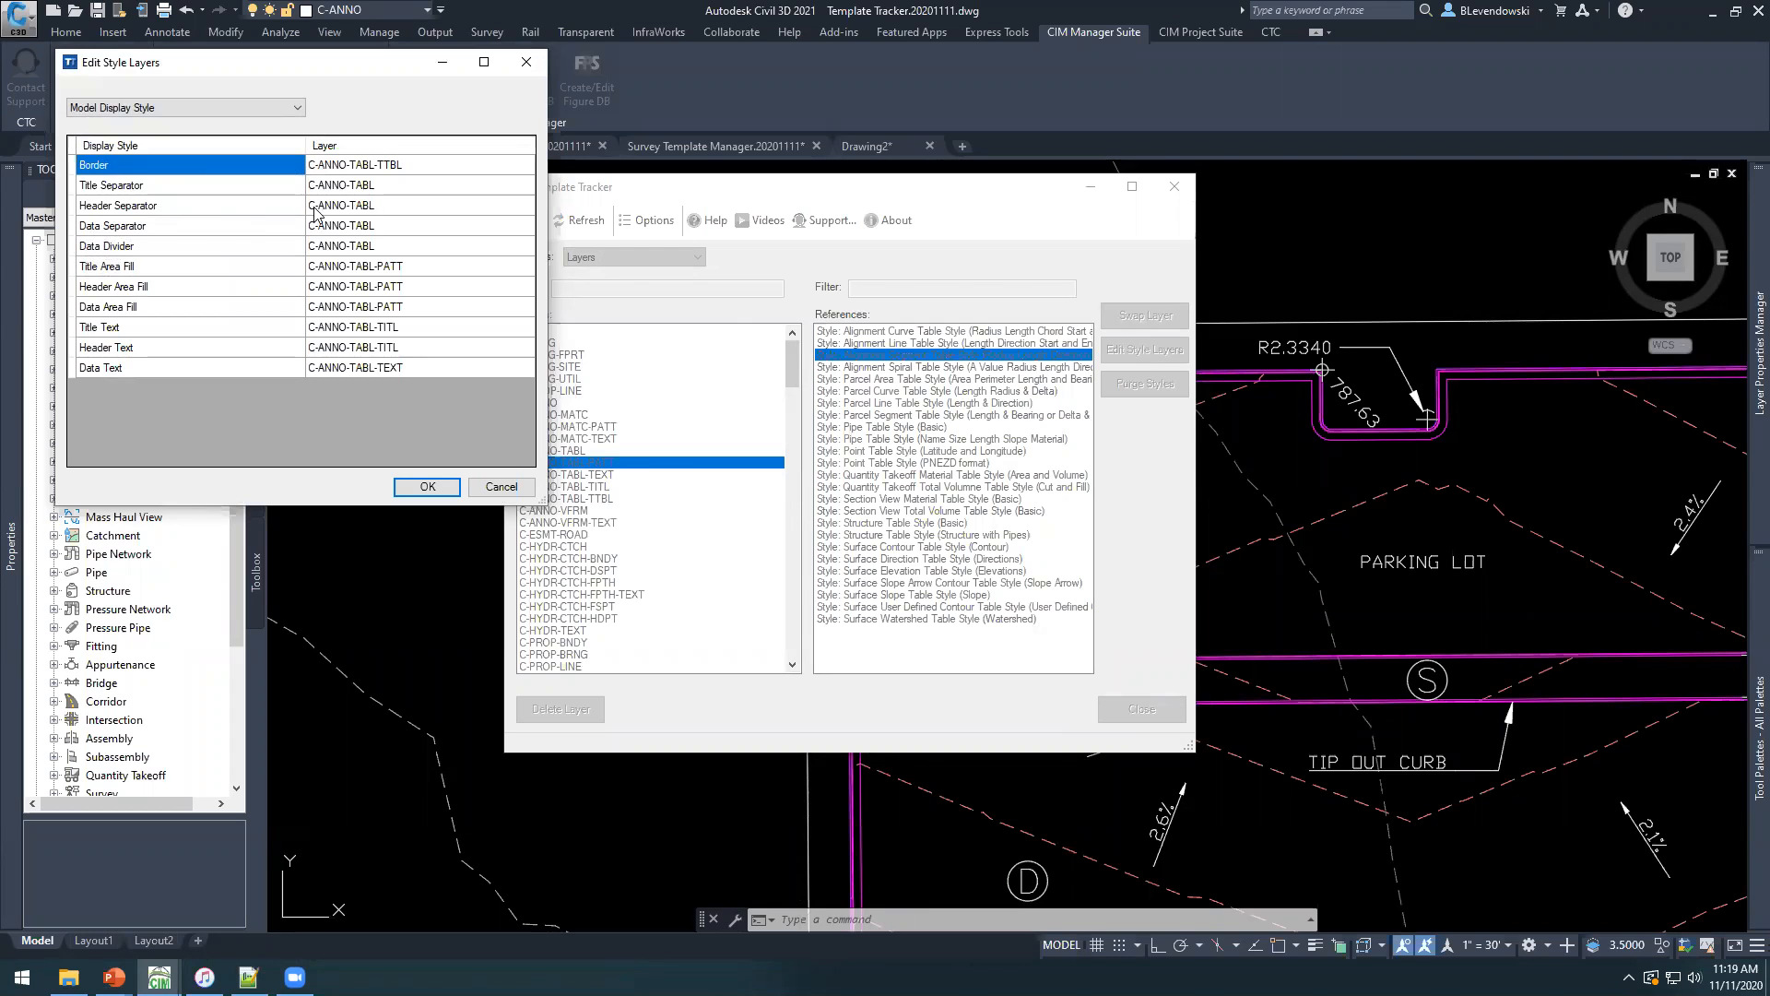
click(262, 208)
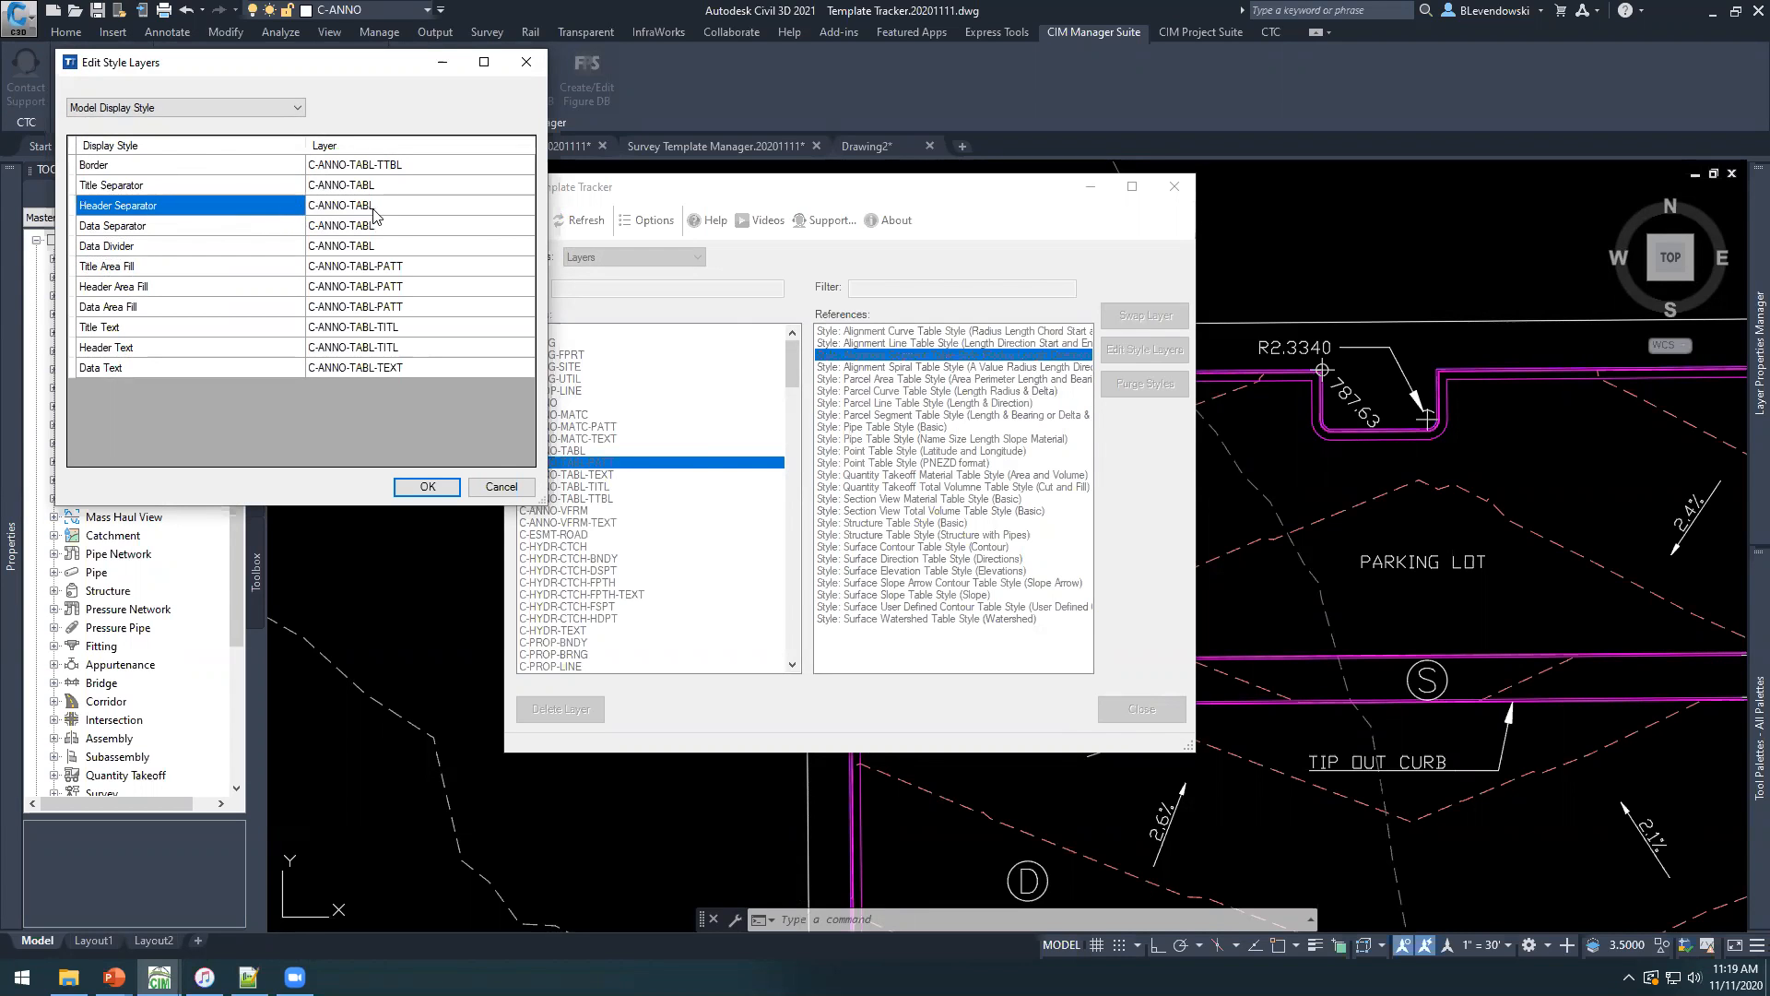
click(504, 489)
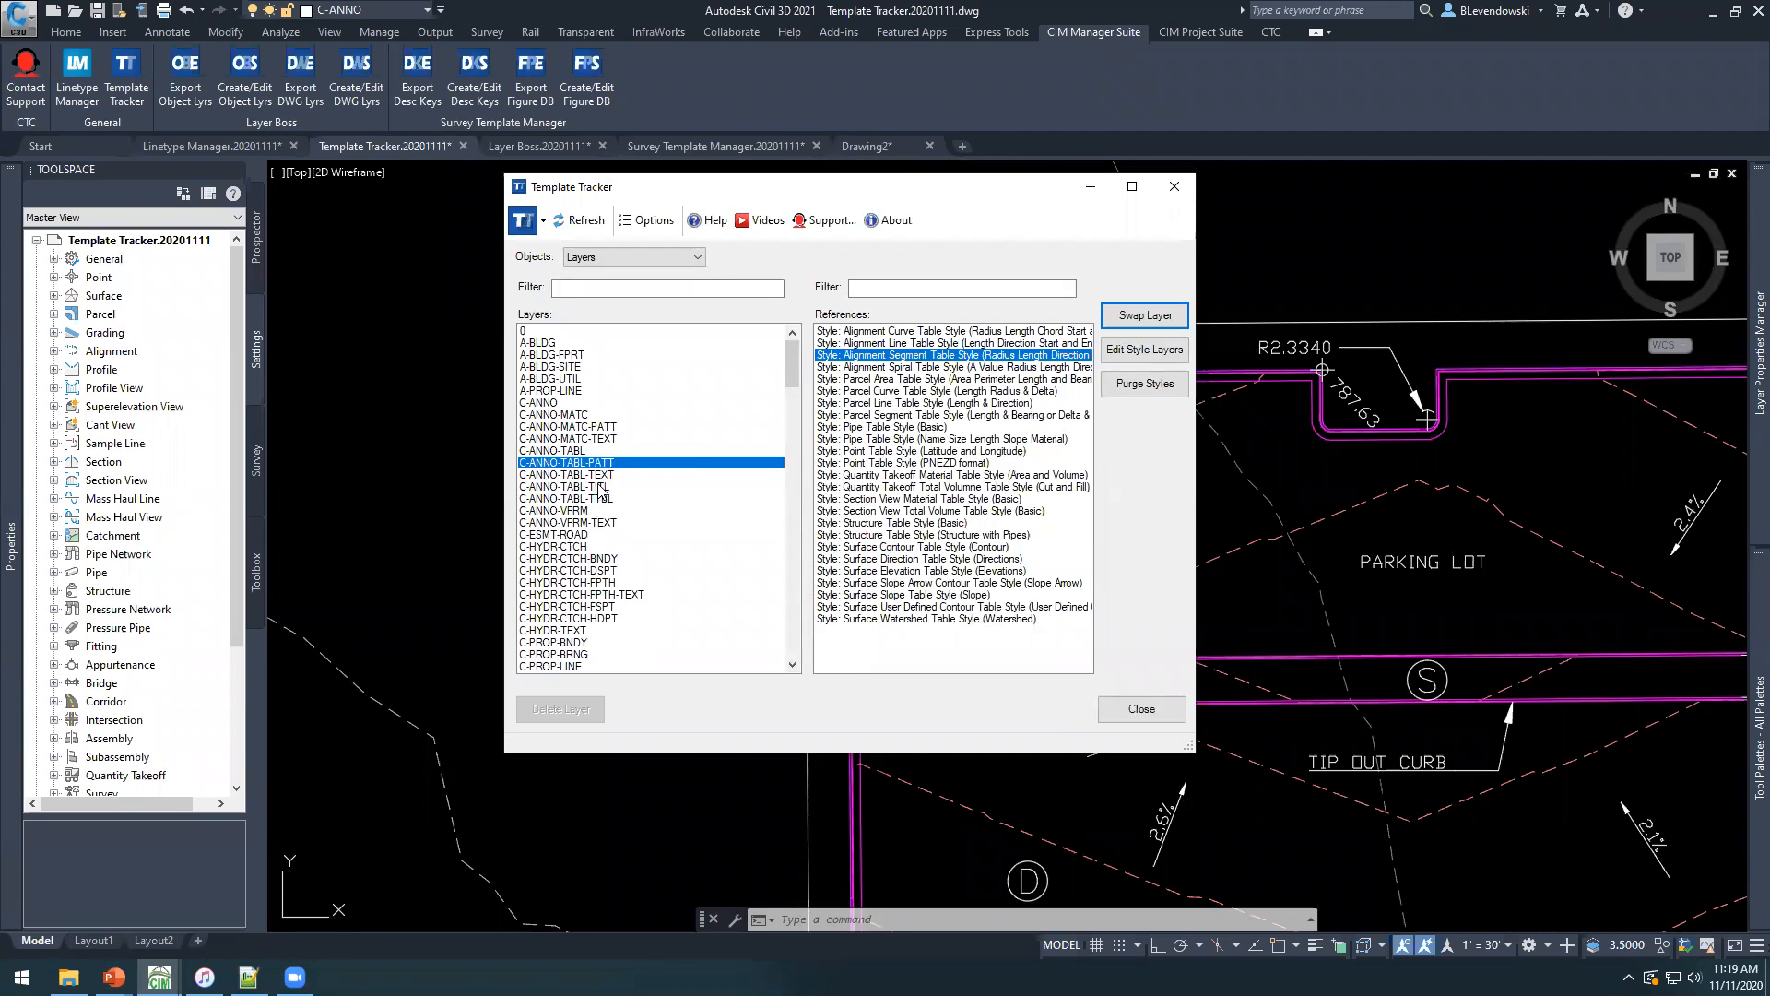
Swap all style references on C-ANNO-TABL-PATT to the C-ANNO-TABL layer and delete the C-ANNO-TABL-PATT layer.
click(857, 332)
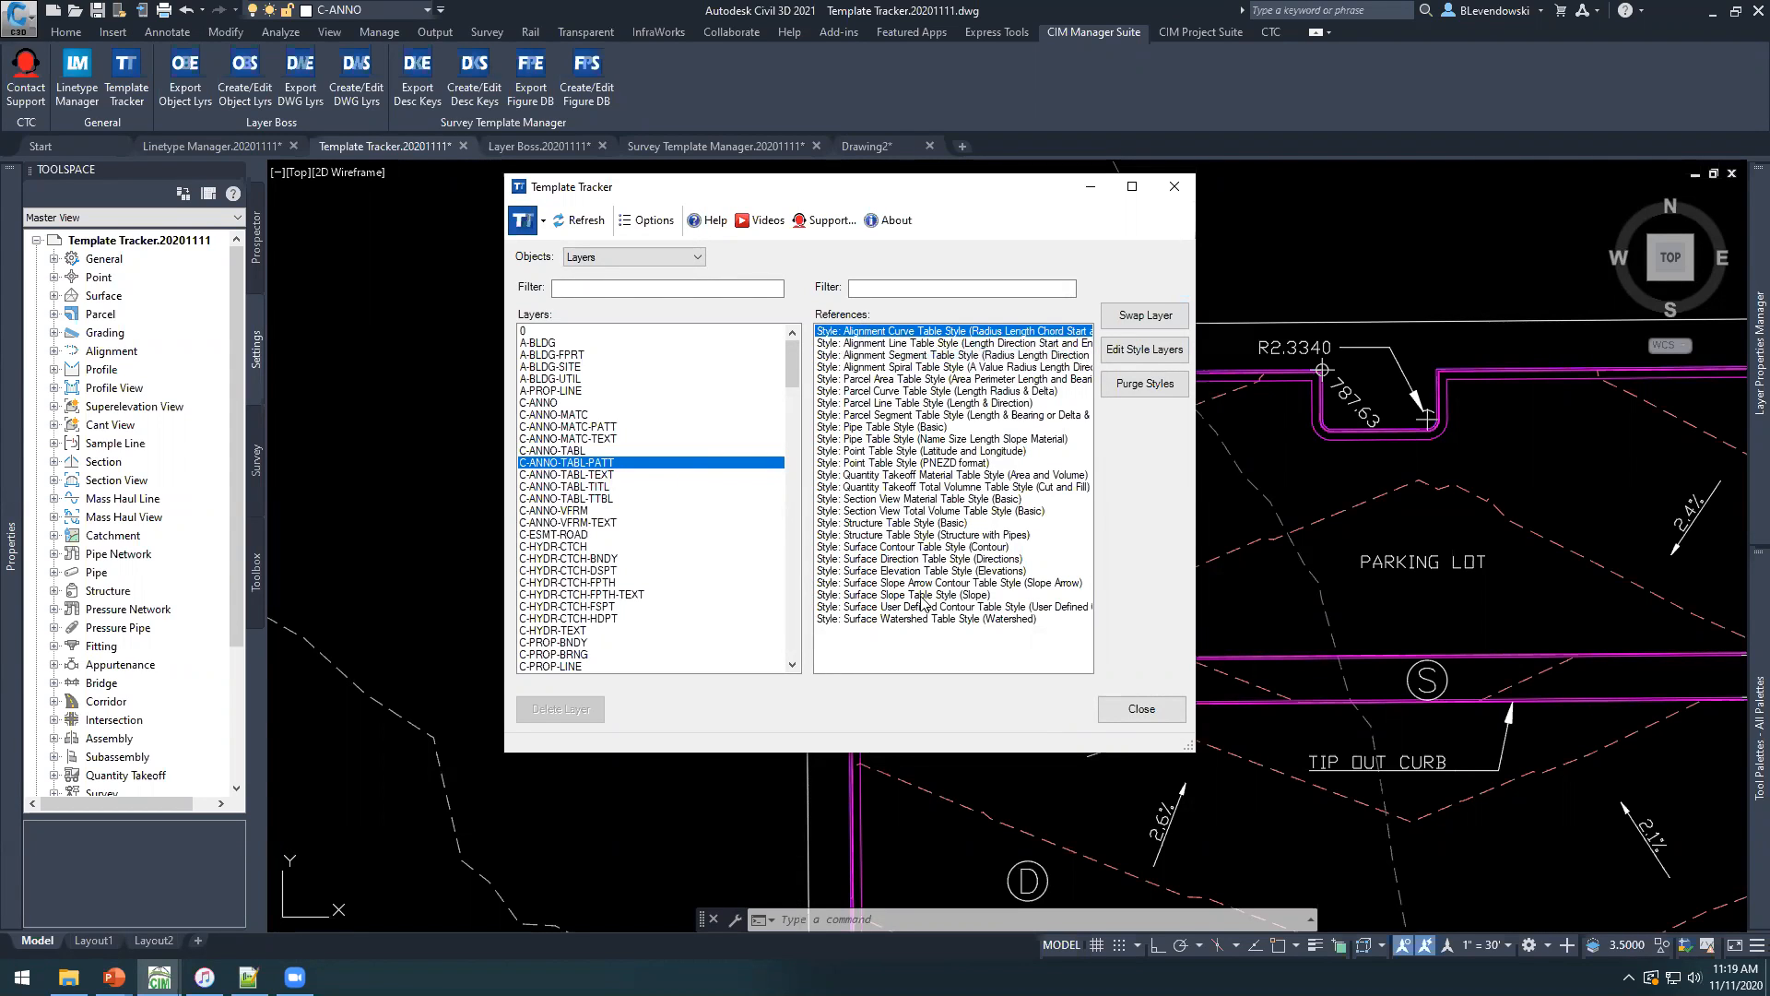
shift+click(888, 619)
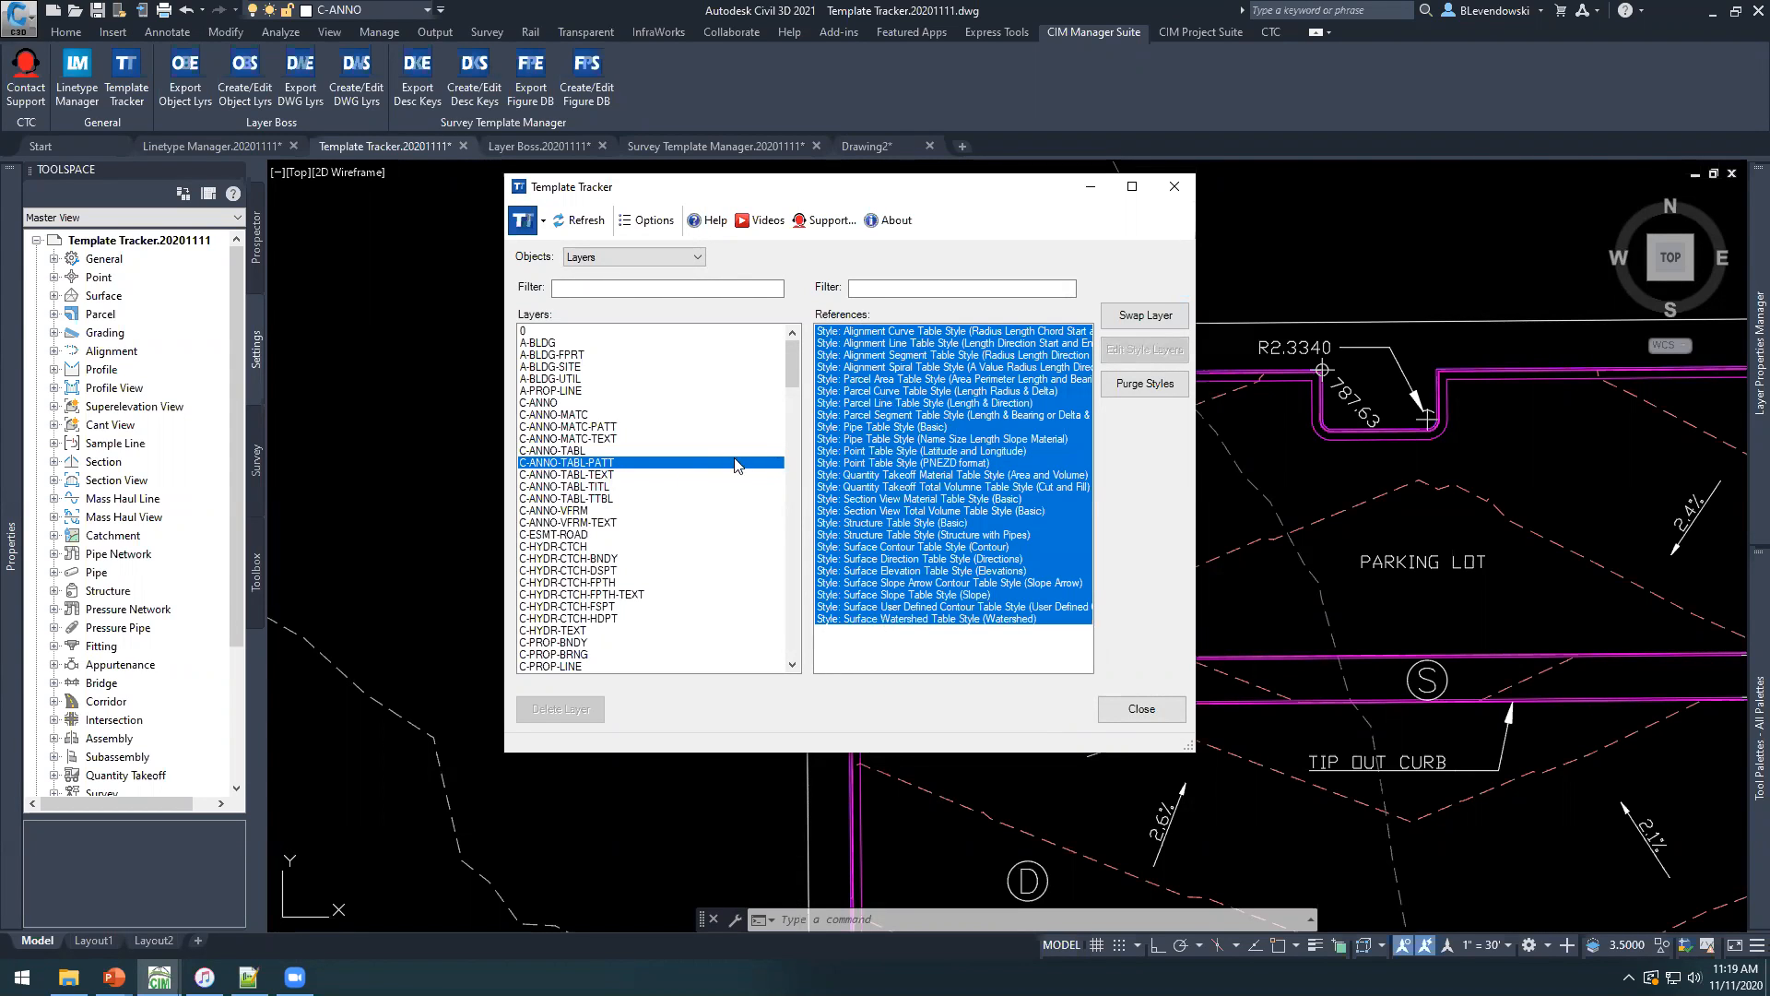
click(1132, 319)
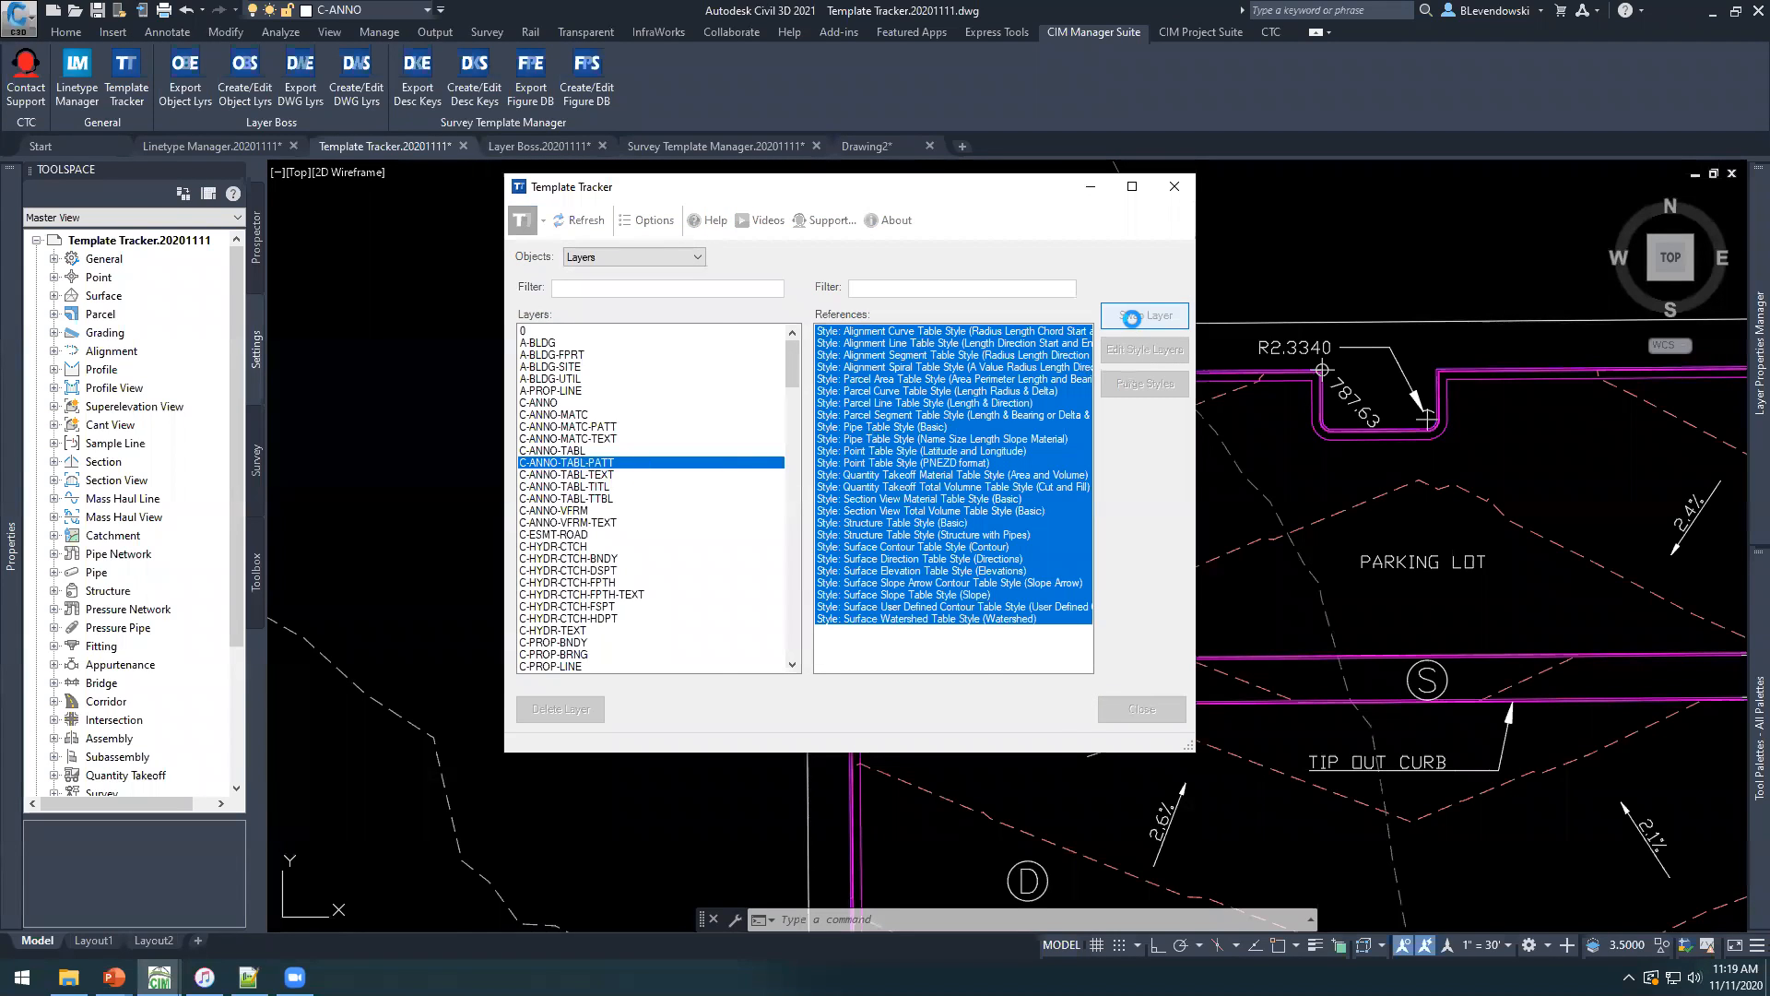
click(777, 483)
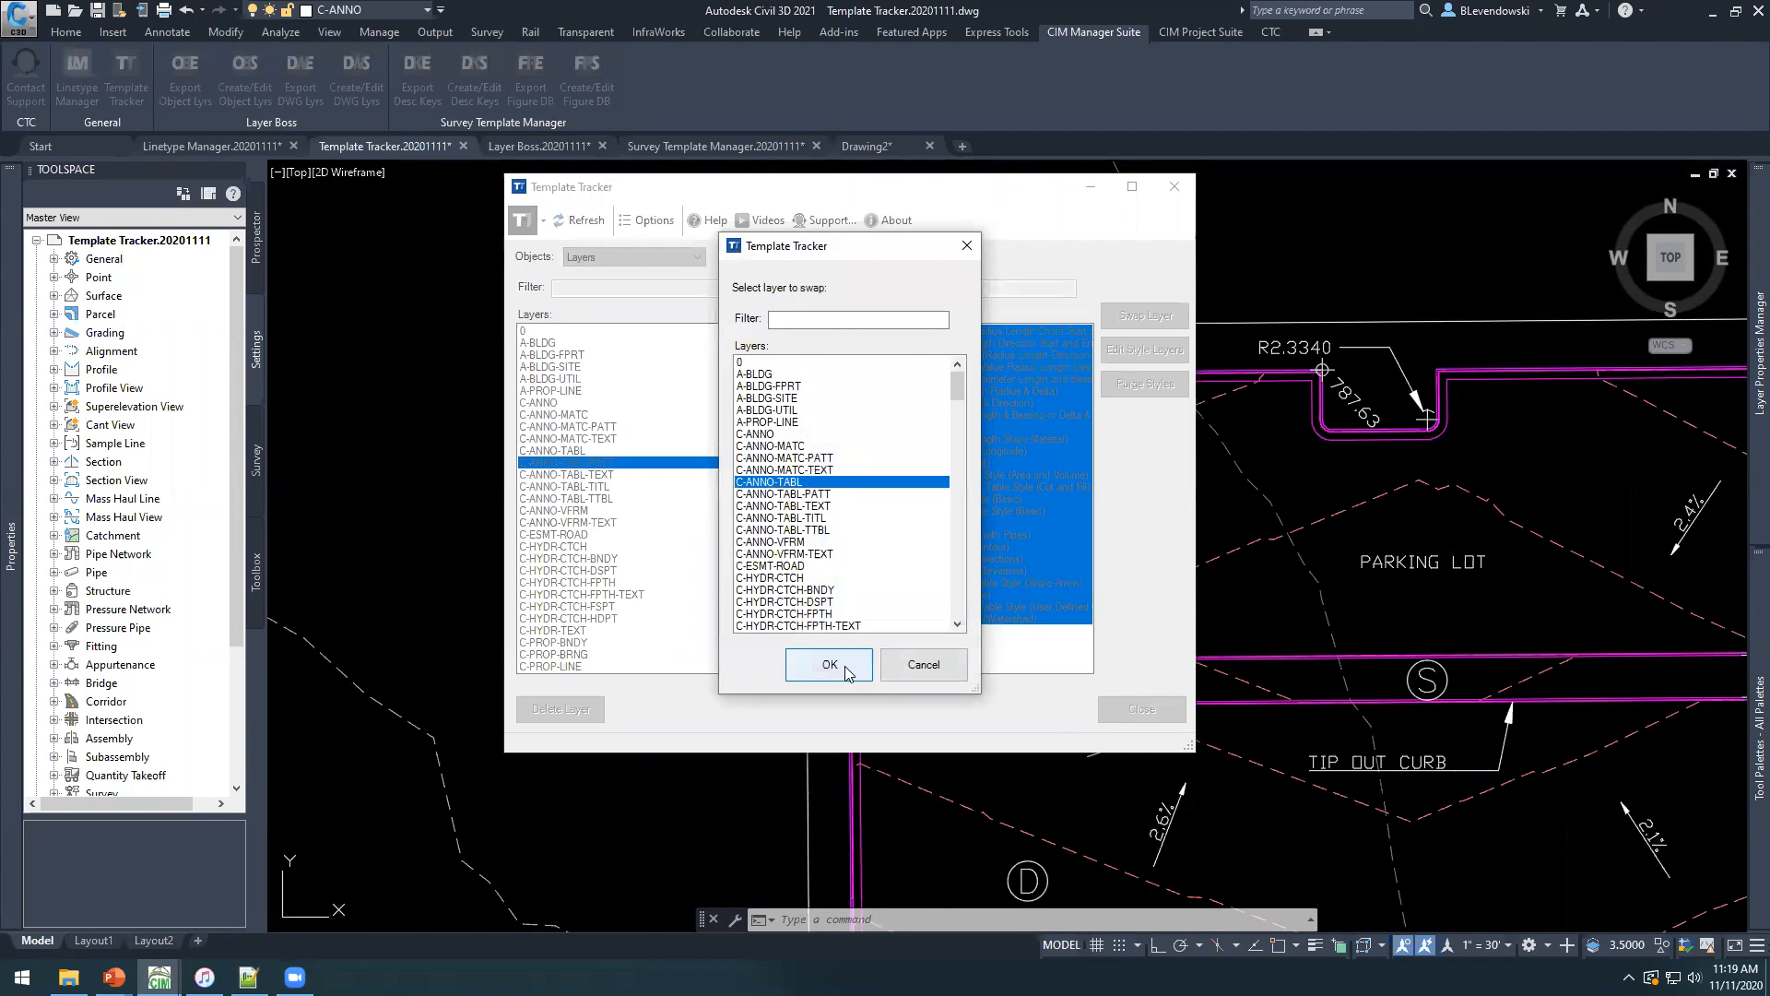
click(822, 495)
click(824, 664)
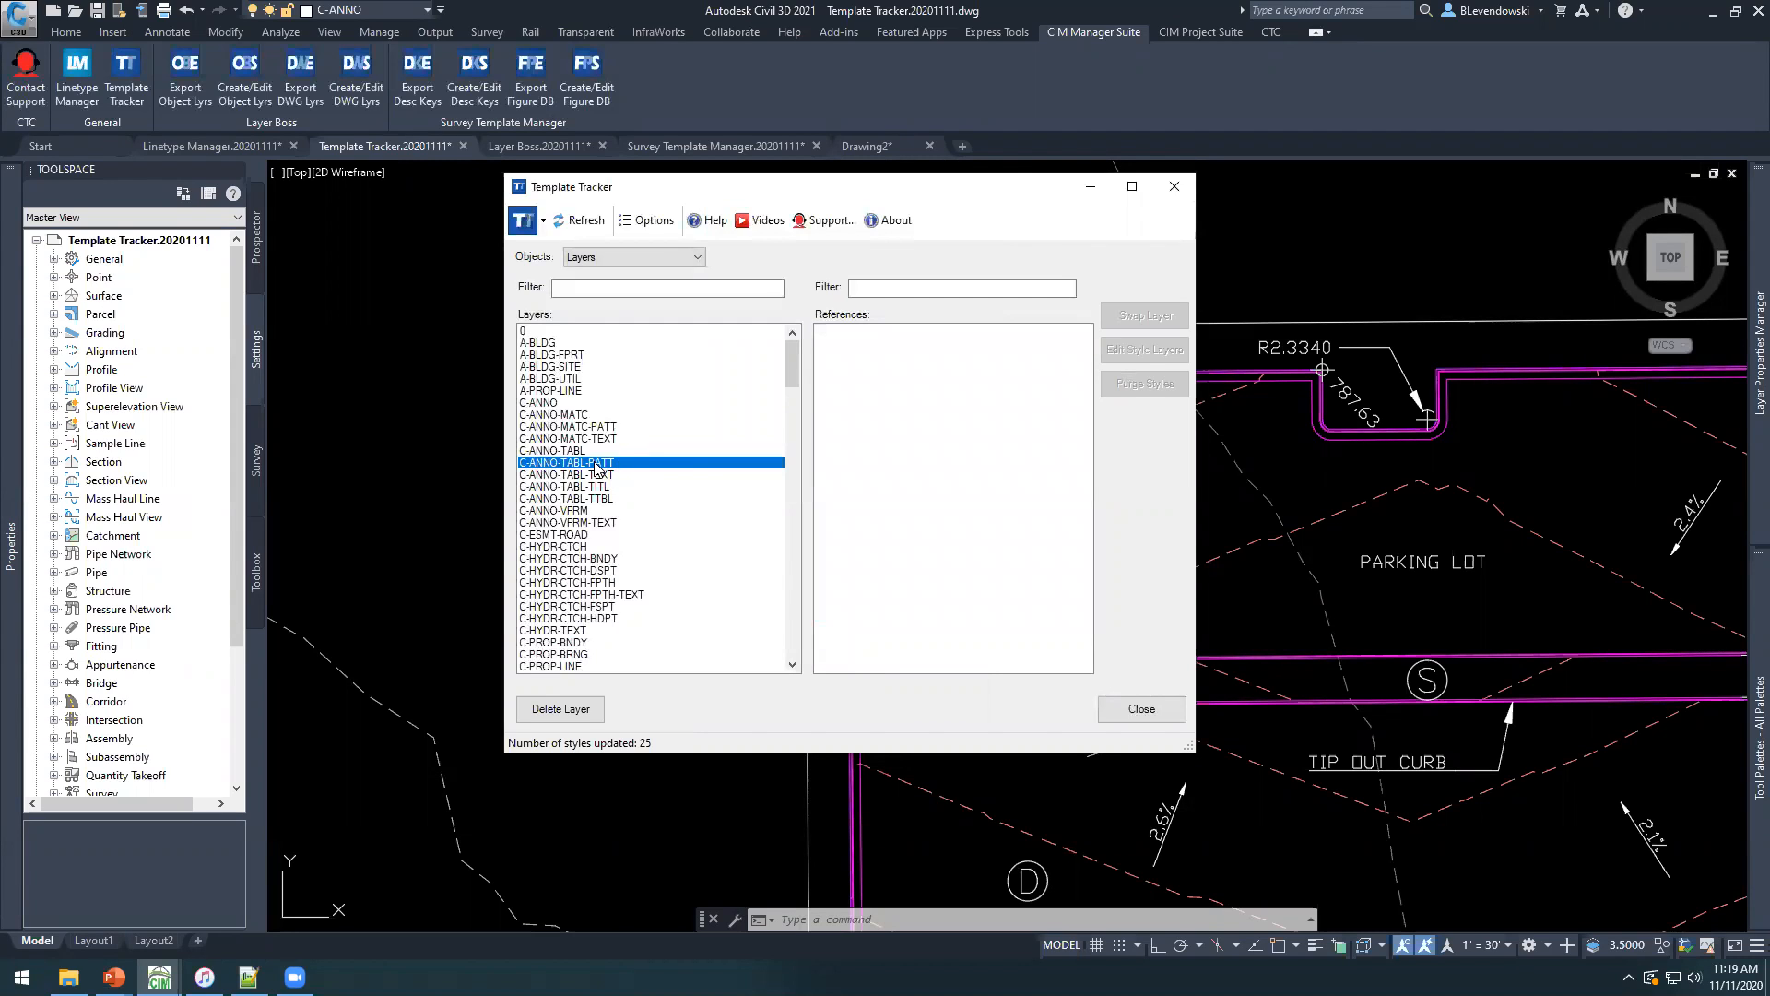
click(560, 708)
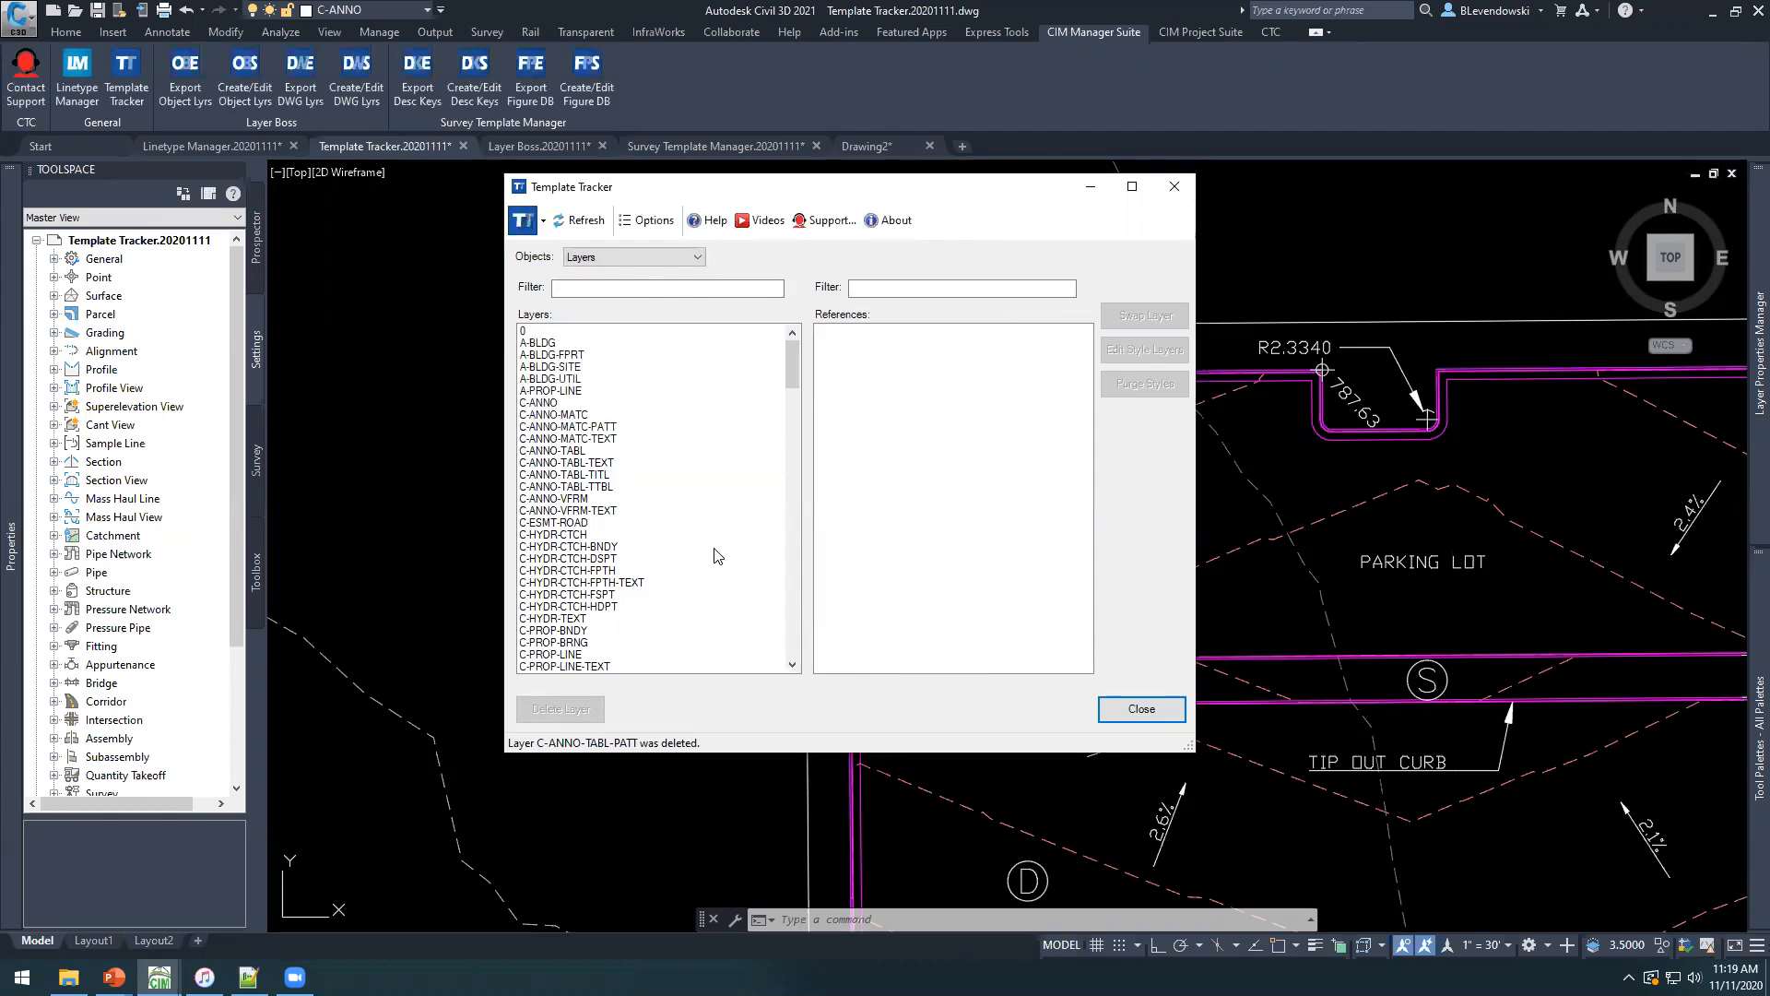
Switch the tracked objects to Text Styles, then narrow the Template Tracker window and move it clear of the drawing.
click(627, 256)
click(607, 282)
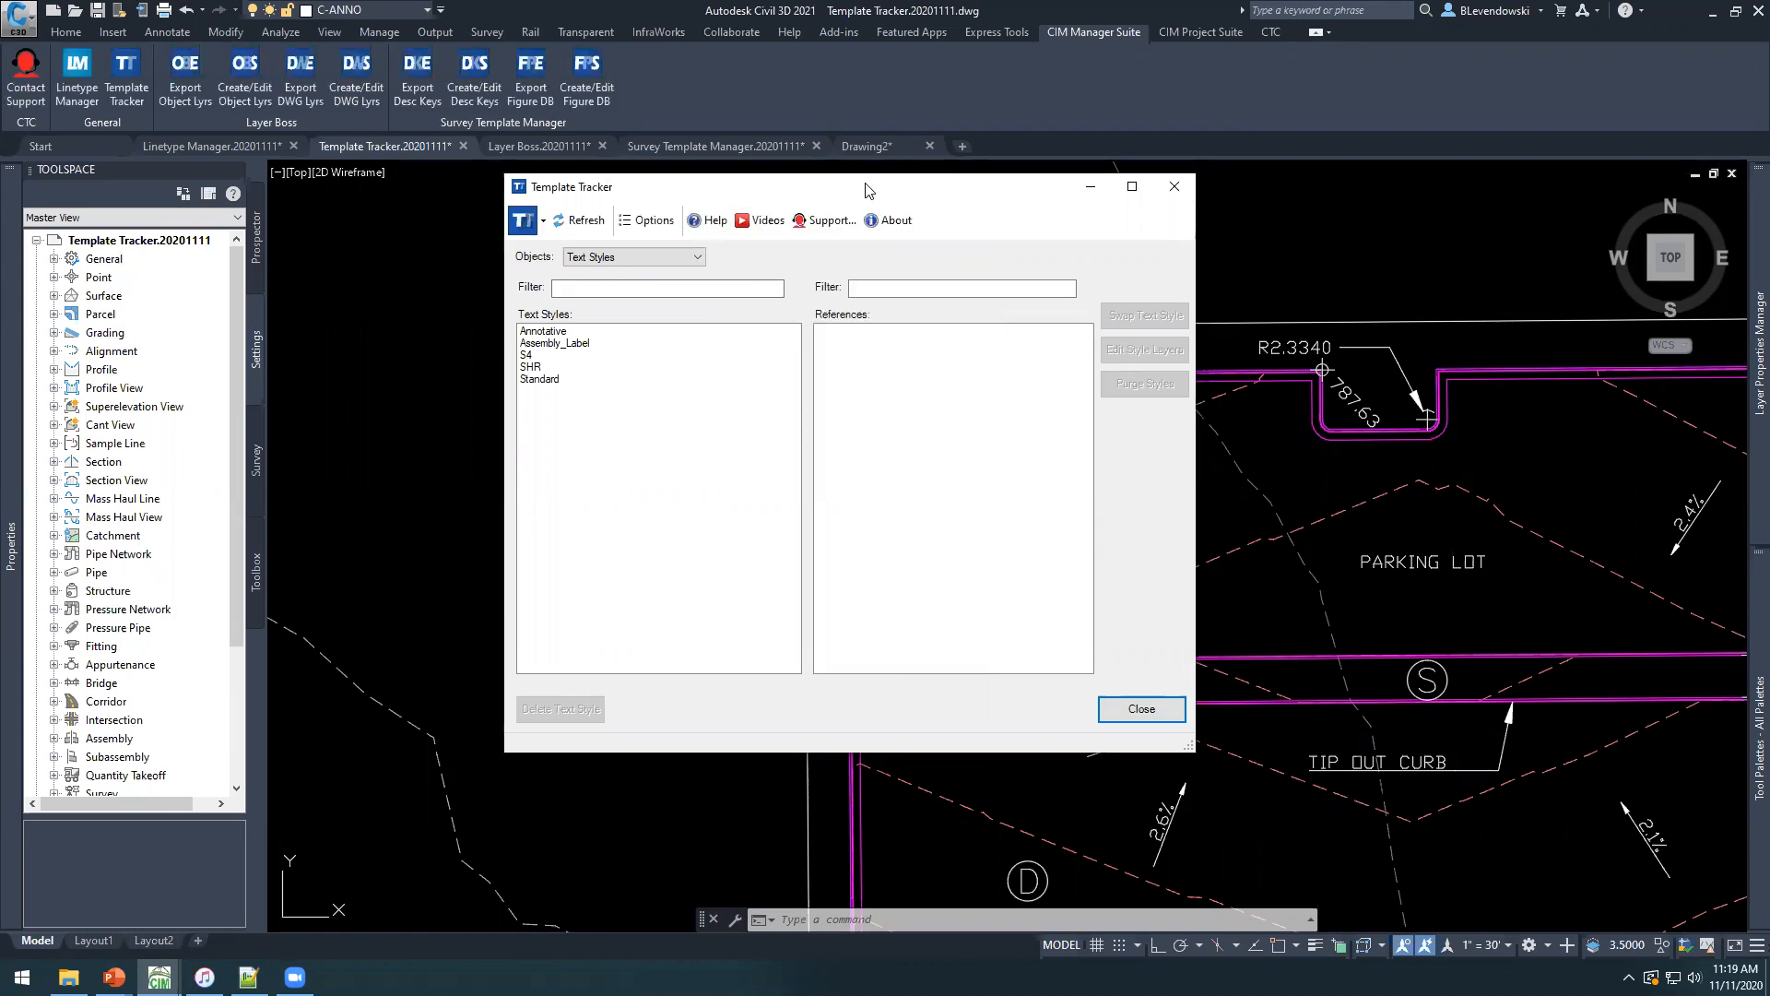
drag(867, 190, 639, 181)
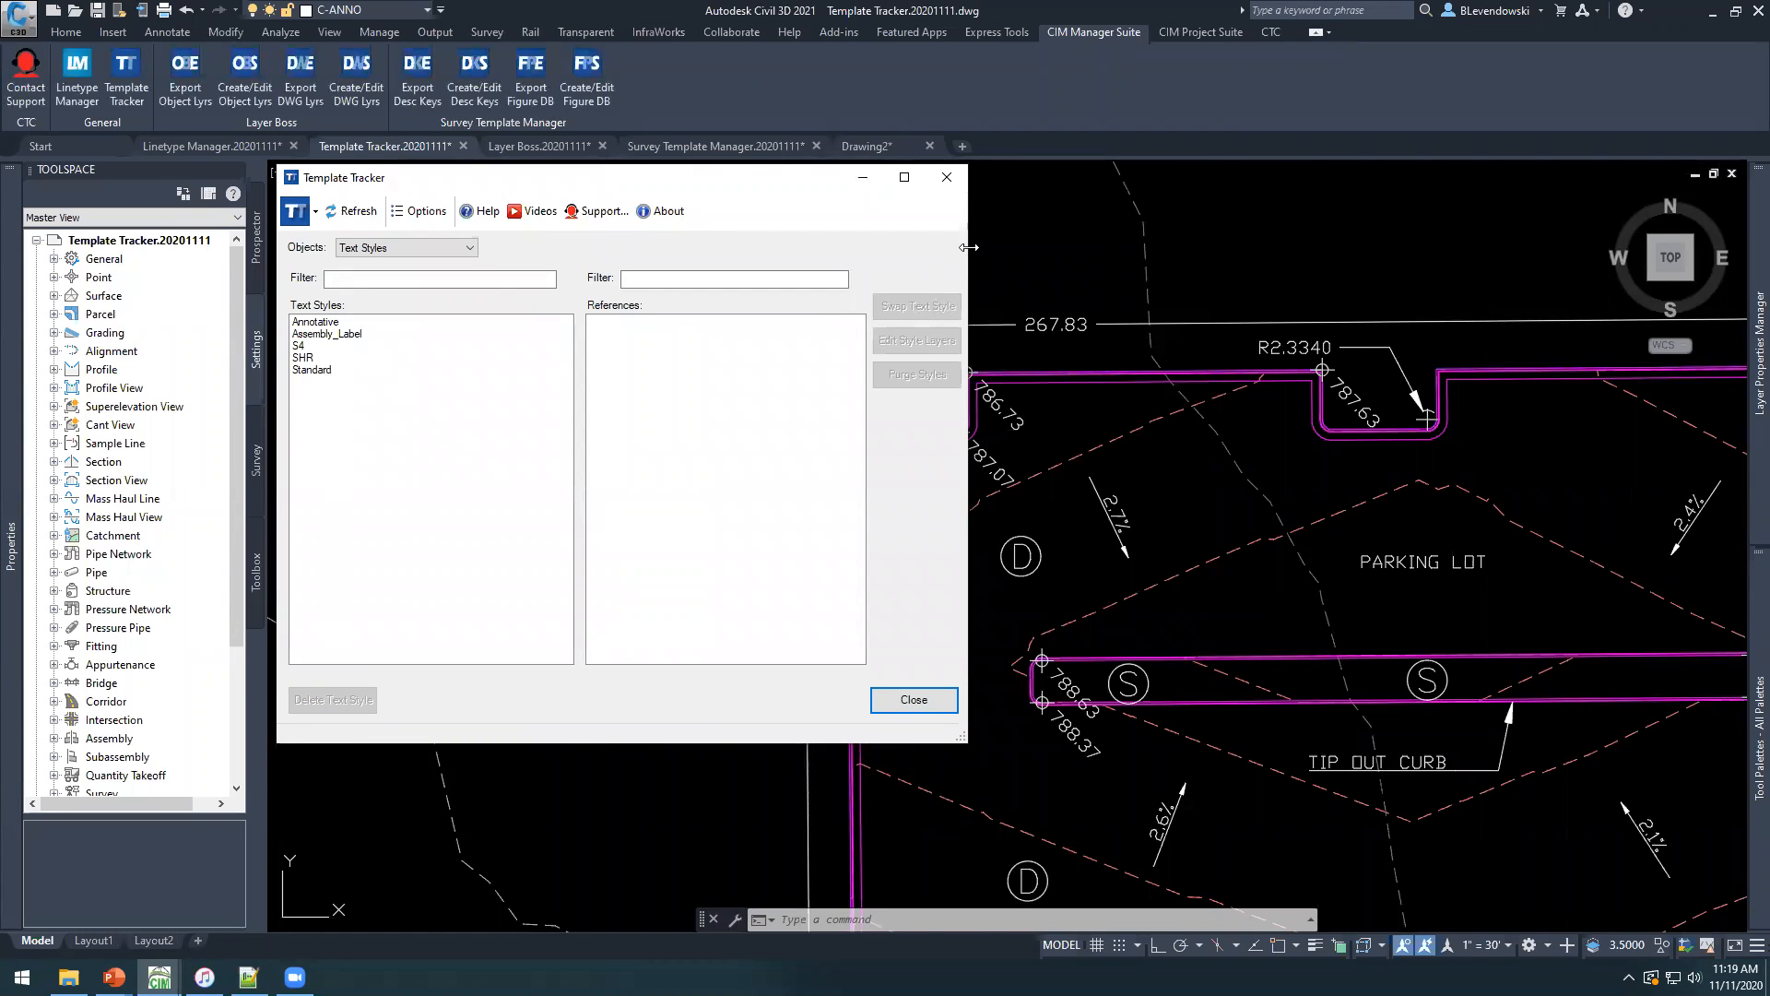
drag(968, 247, 774, 247)
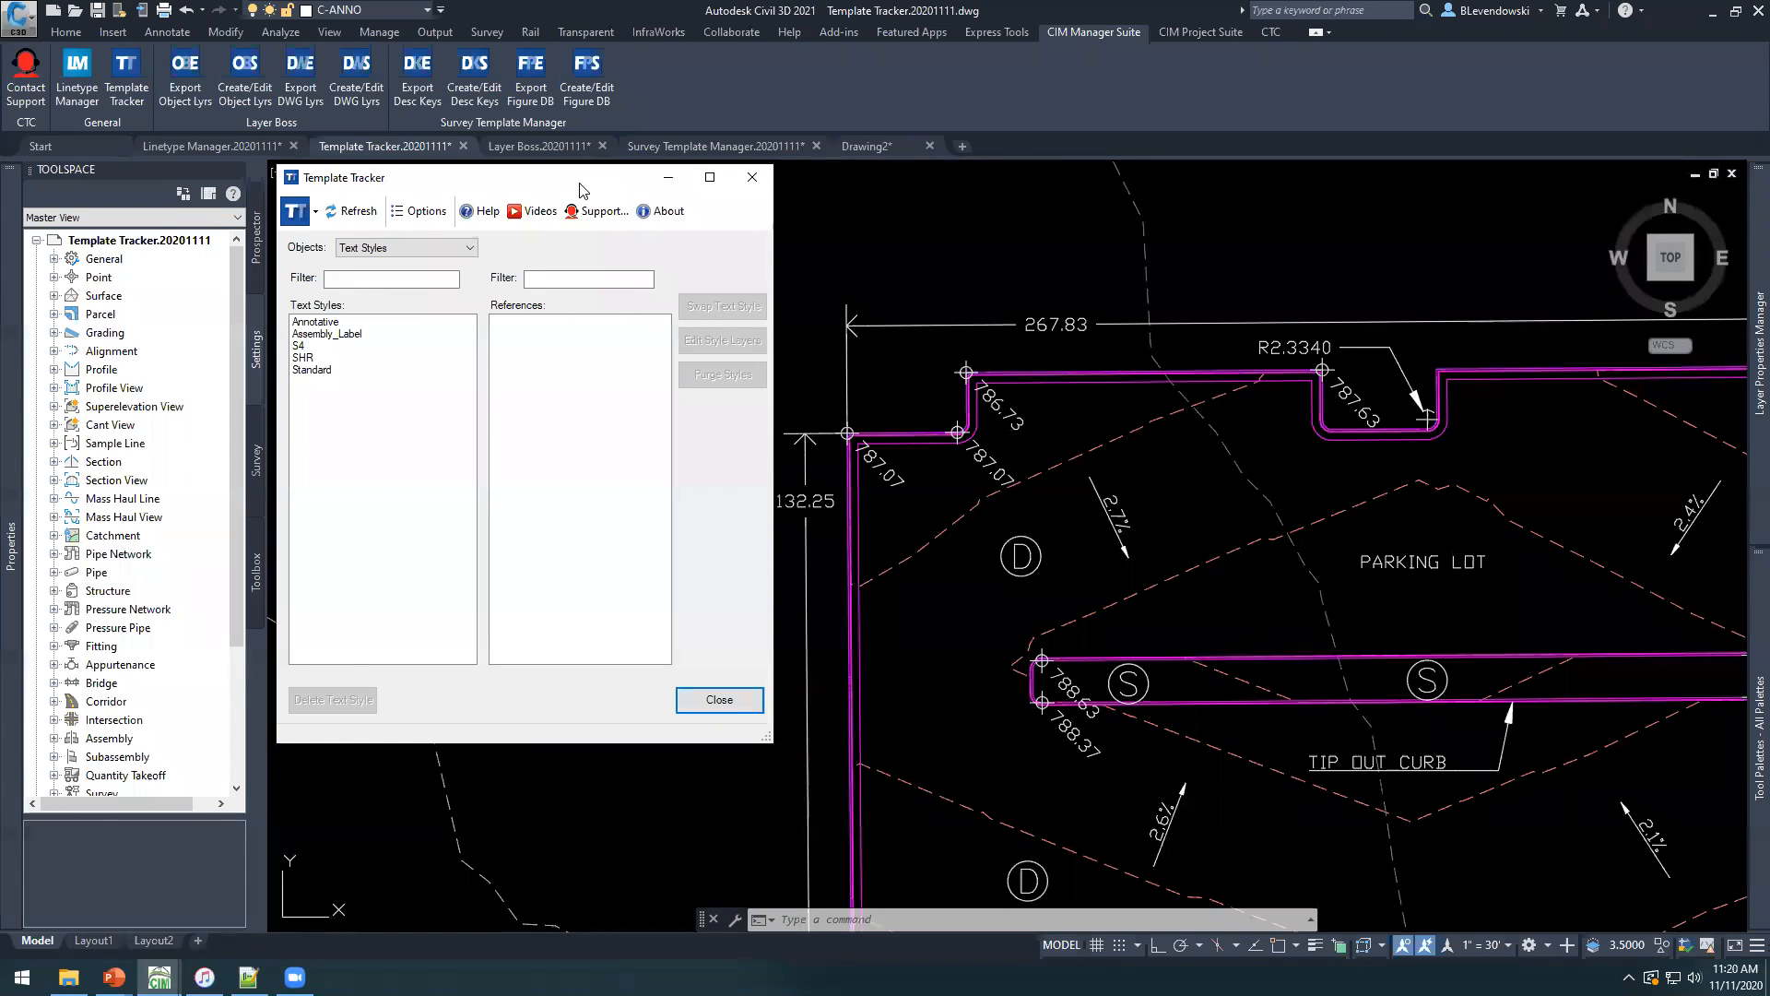
drag(581, 189, 584, 197)
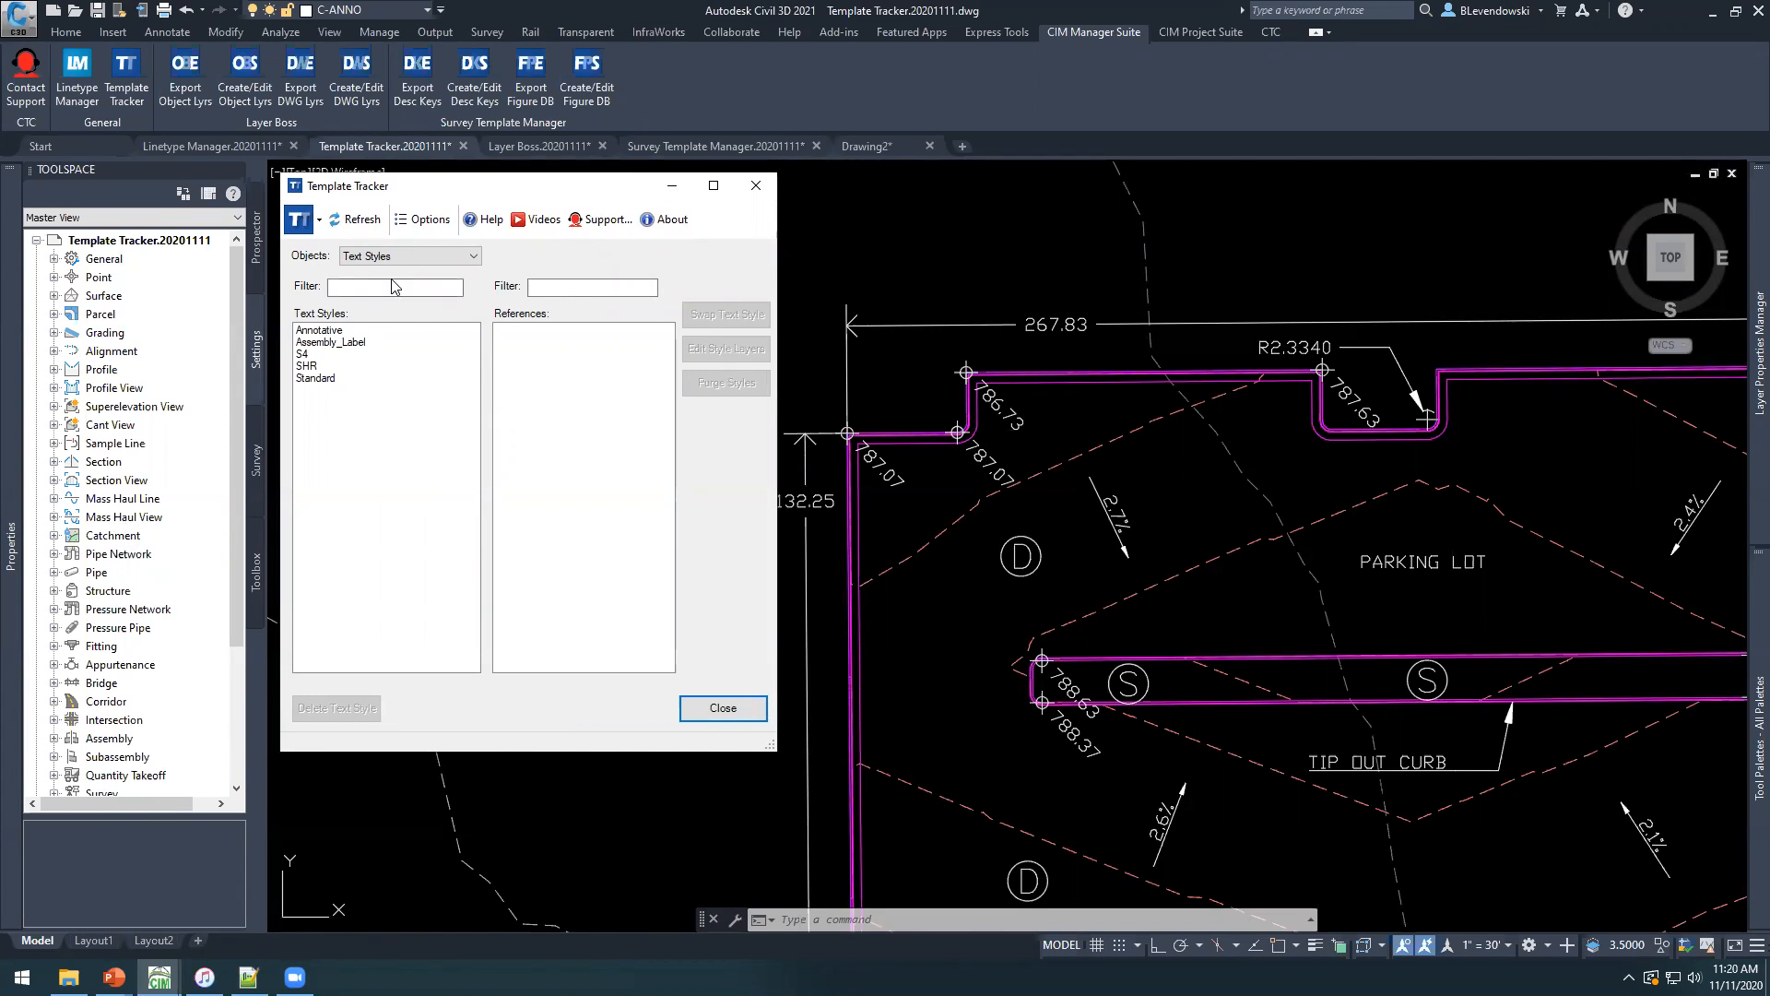
Review the available object types, list the references of the SHR text style, and inspect the block symbols in the drawing.
click(422, 256)
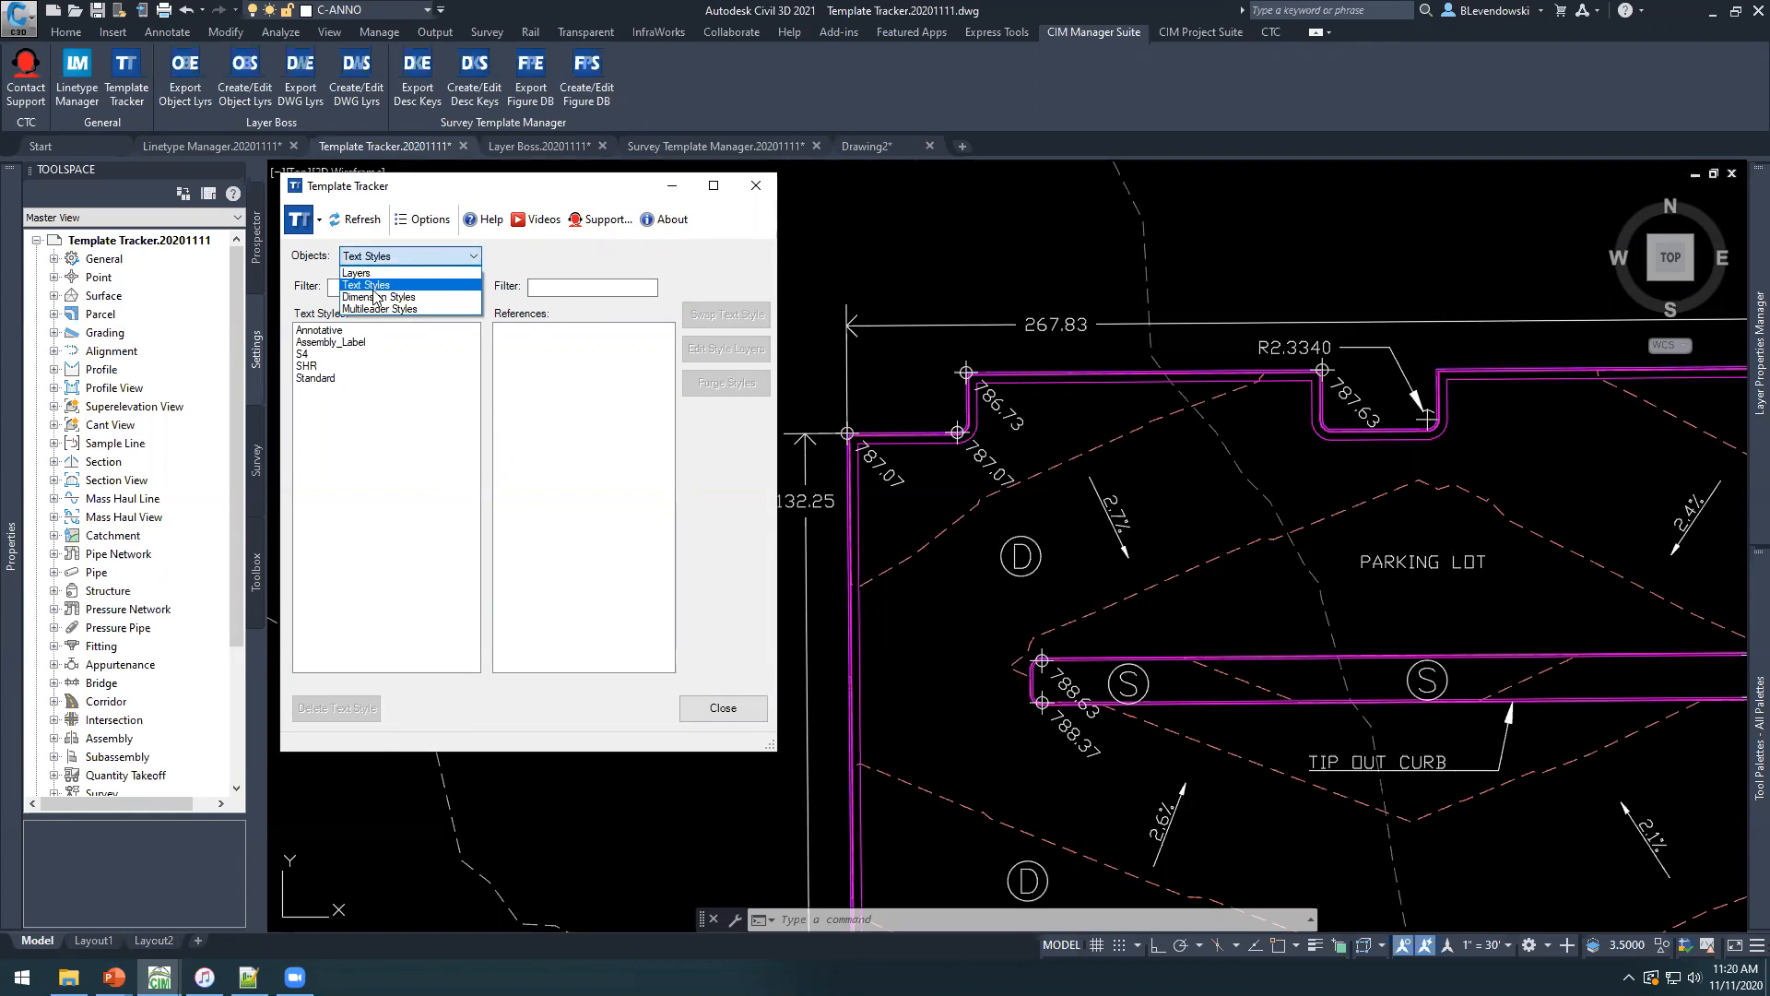
click(671, 260)
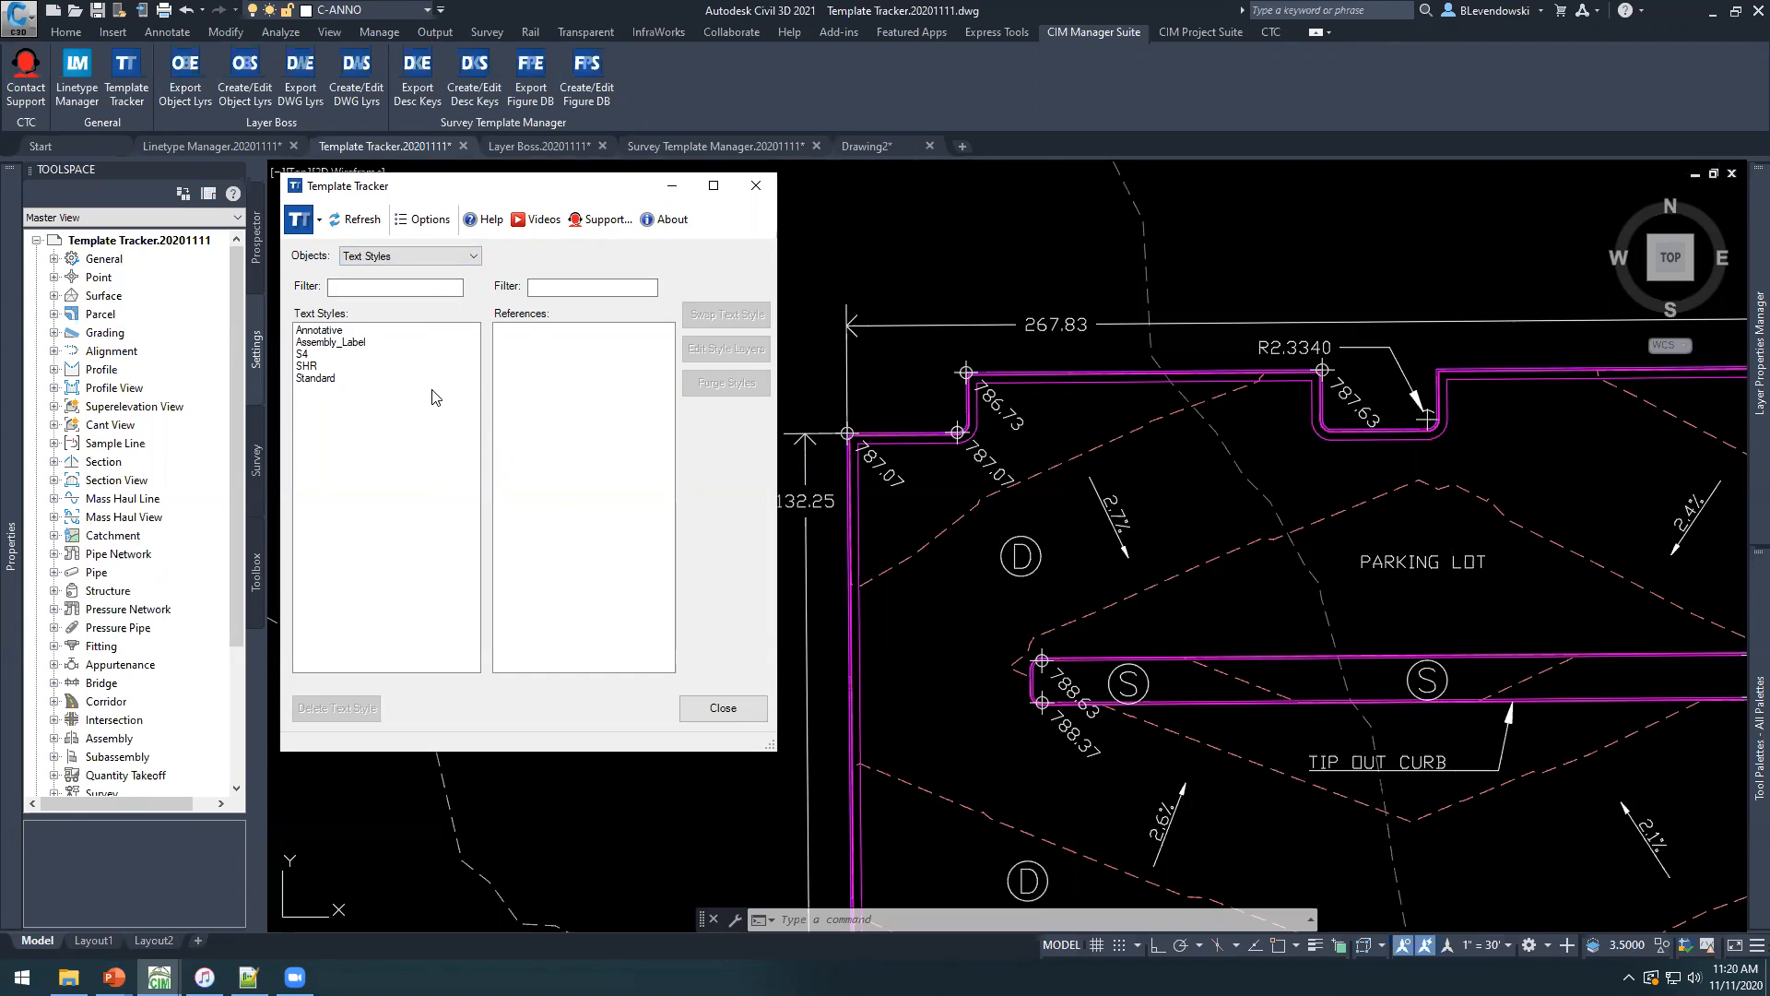
click(402, 254)
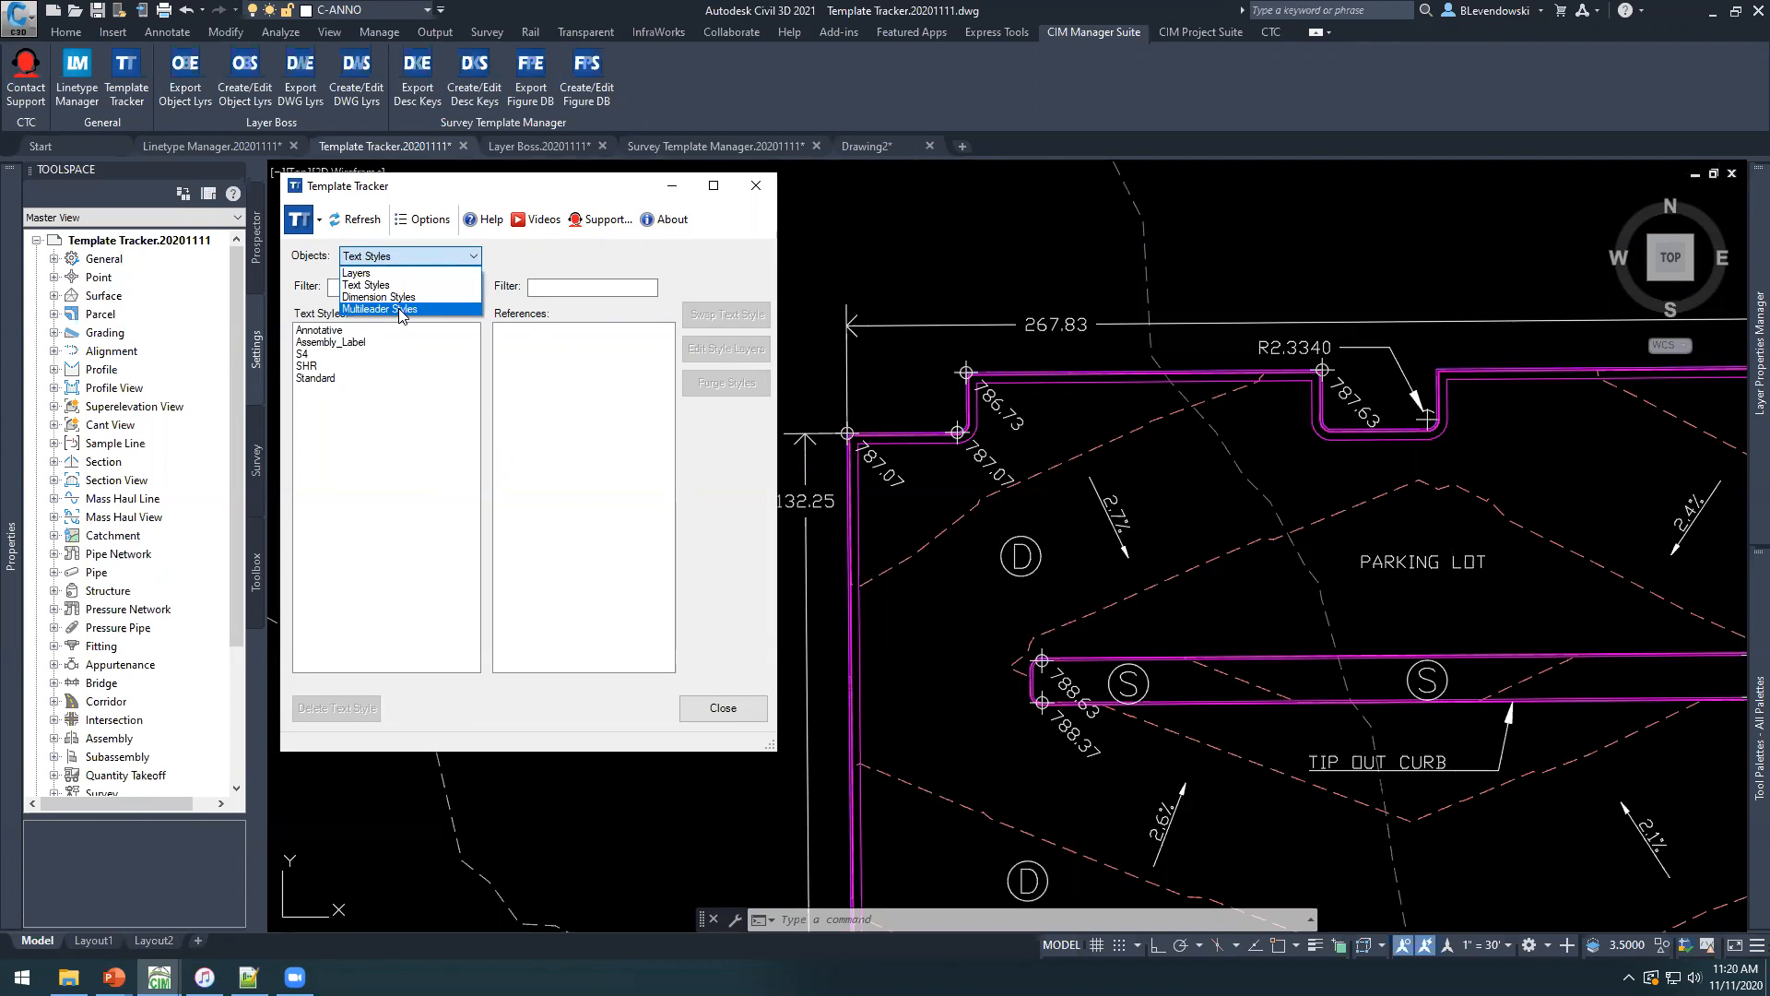
click(373, 488)
click(312, 370)
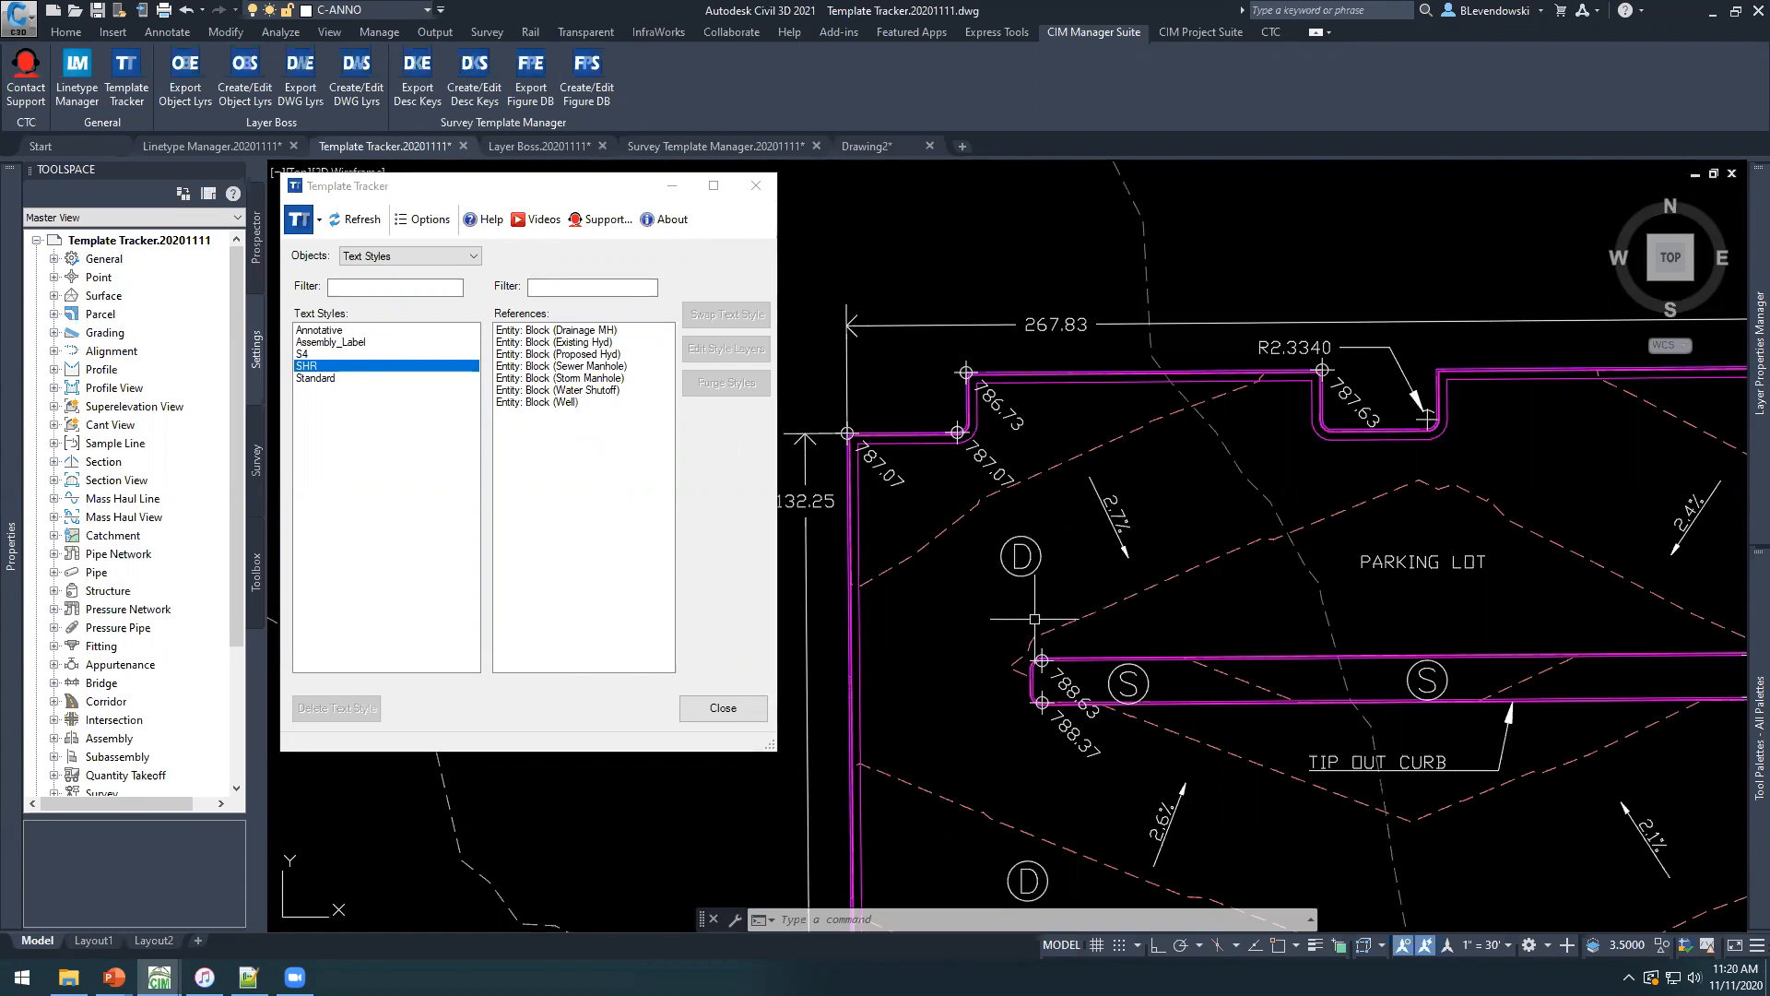
scroll(968, 612, up, 2)
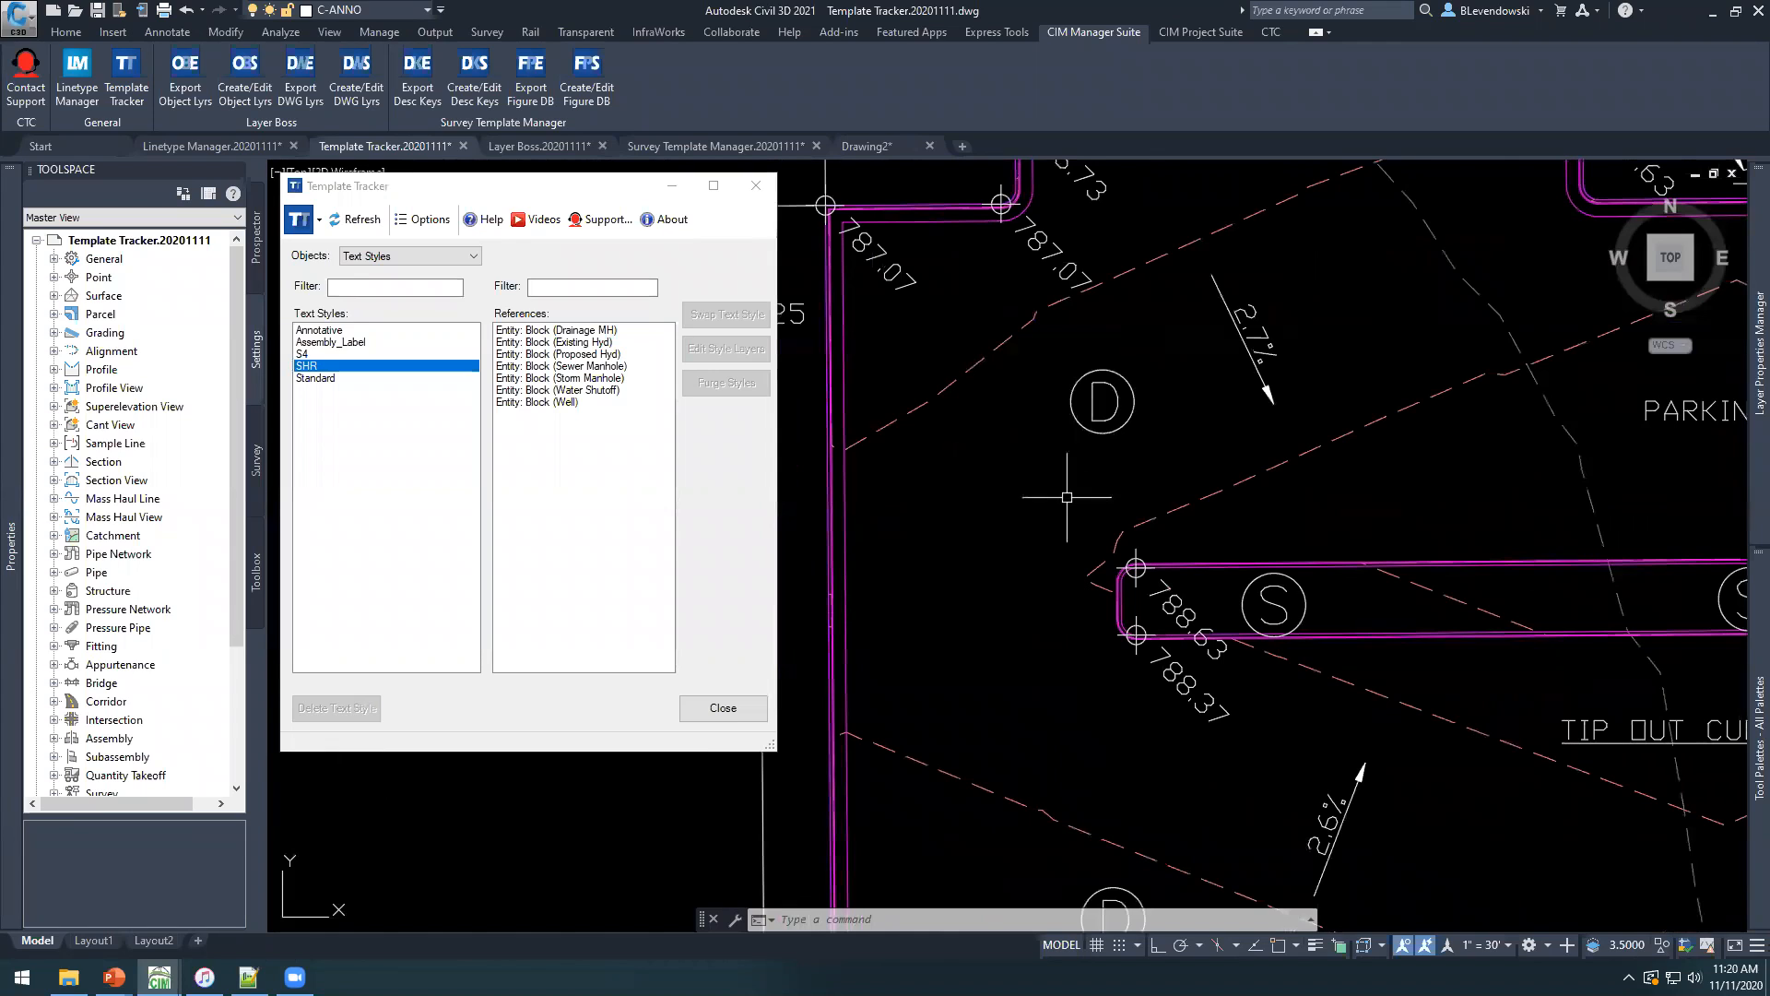
Swap the text style of all block references using SHR, from Drainage MH to Well, to Standard.
click(538, 331)
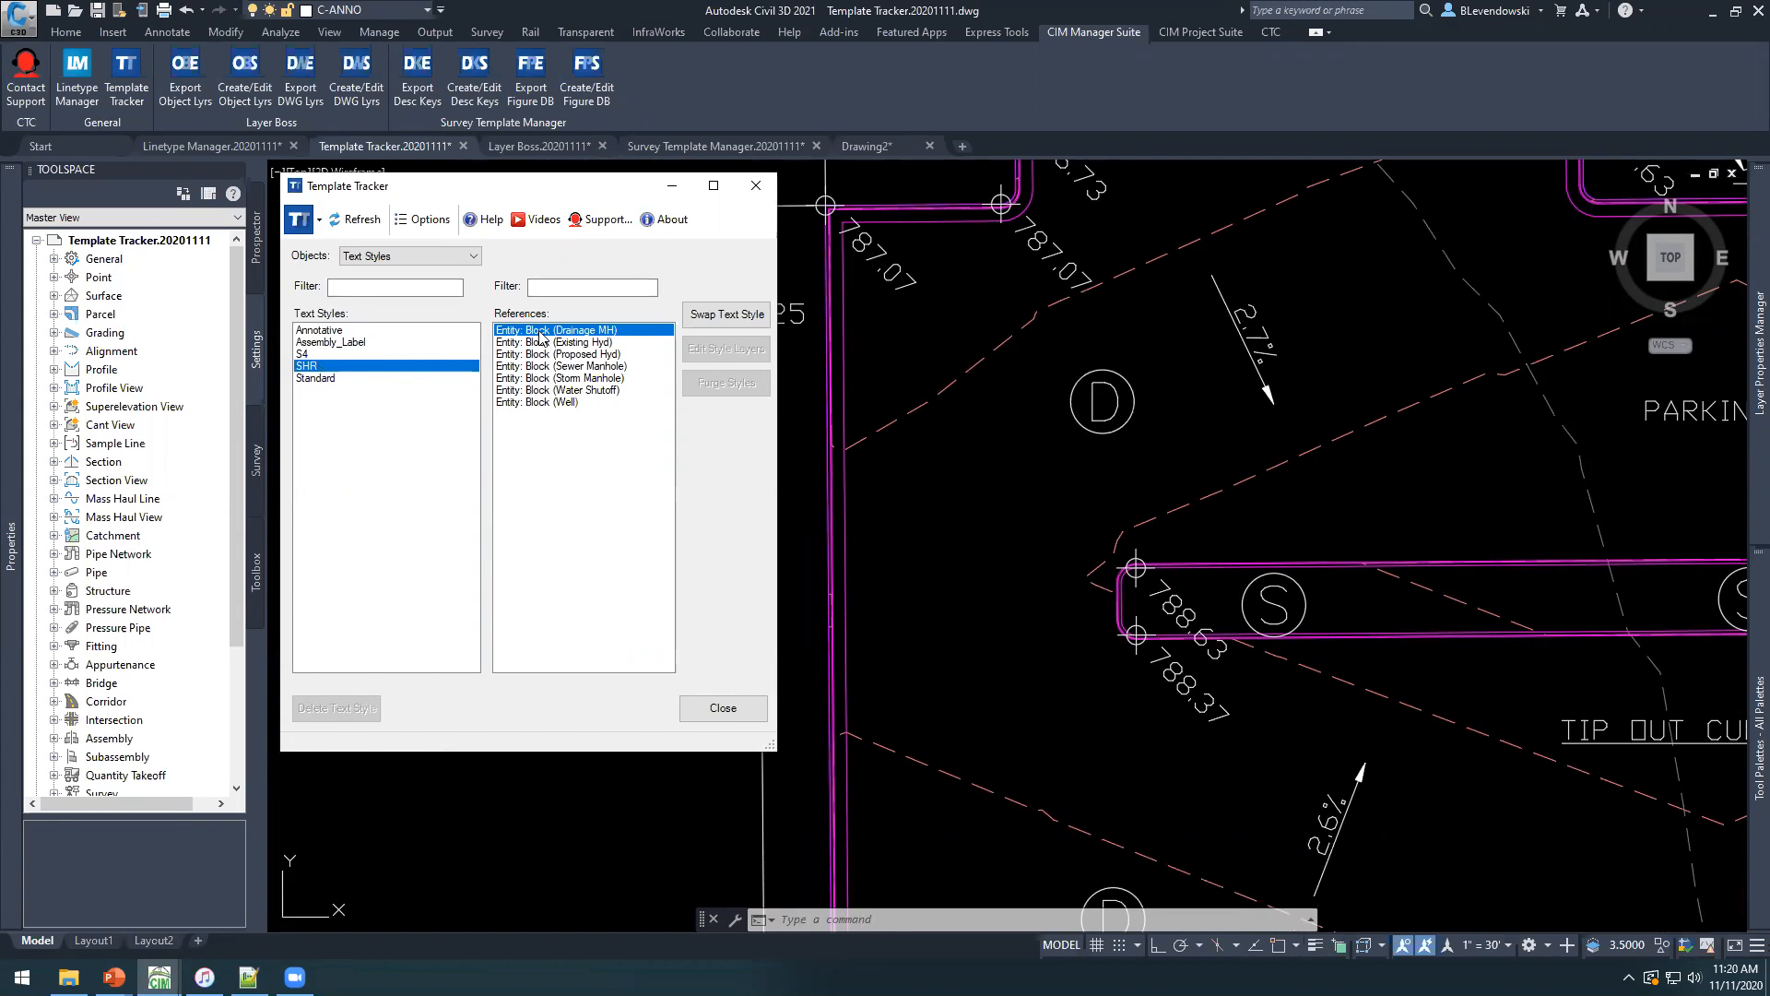
shift+click(541, 403)
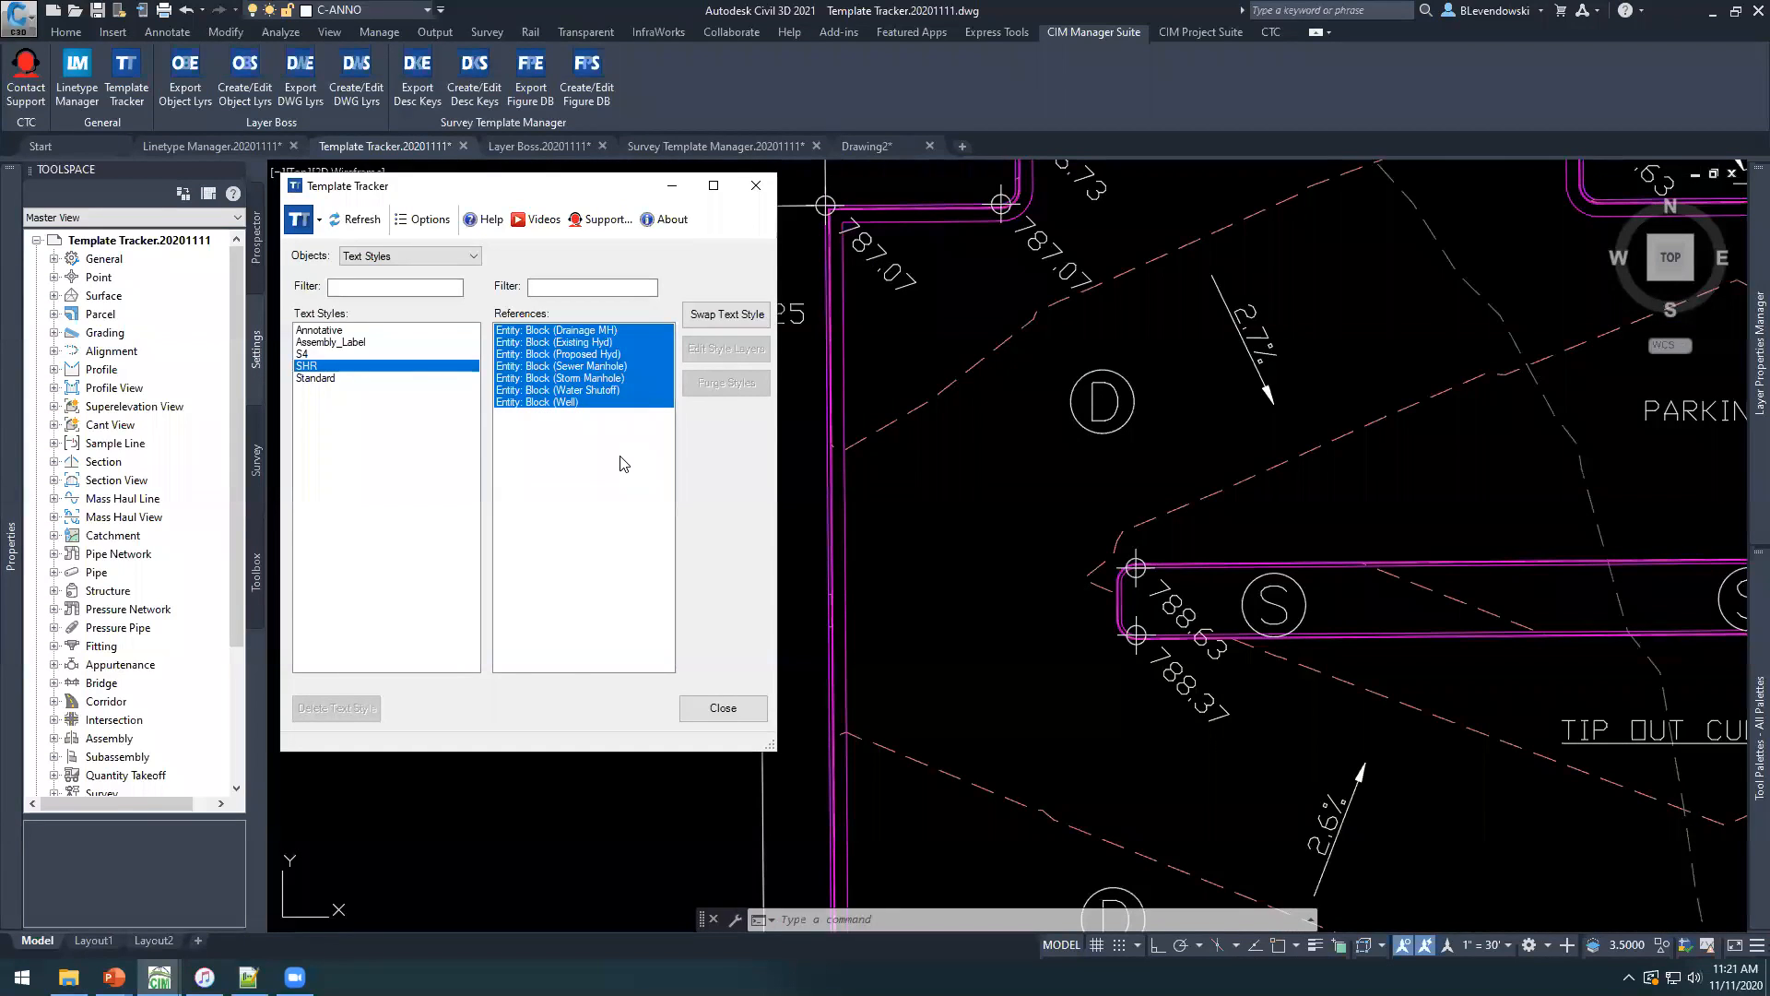
click(711, 315)
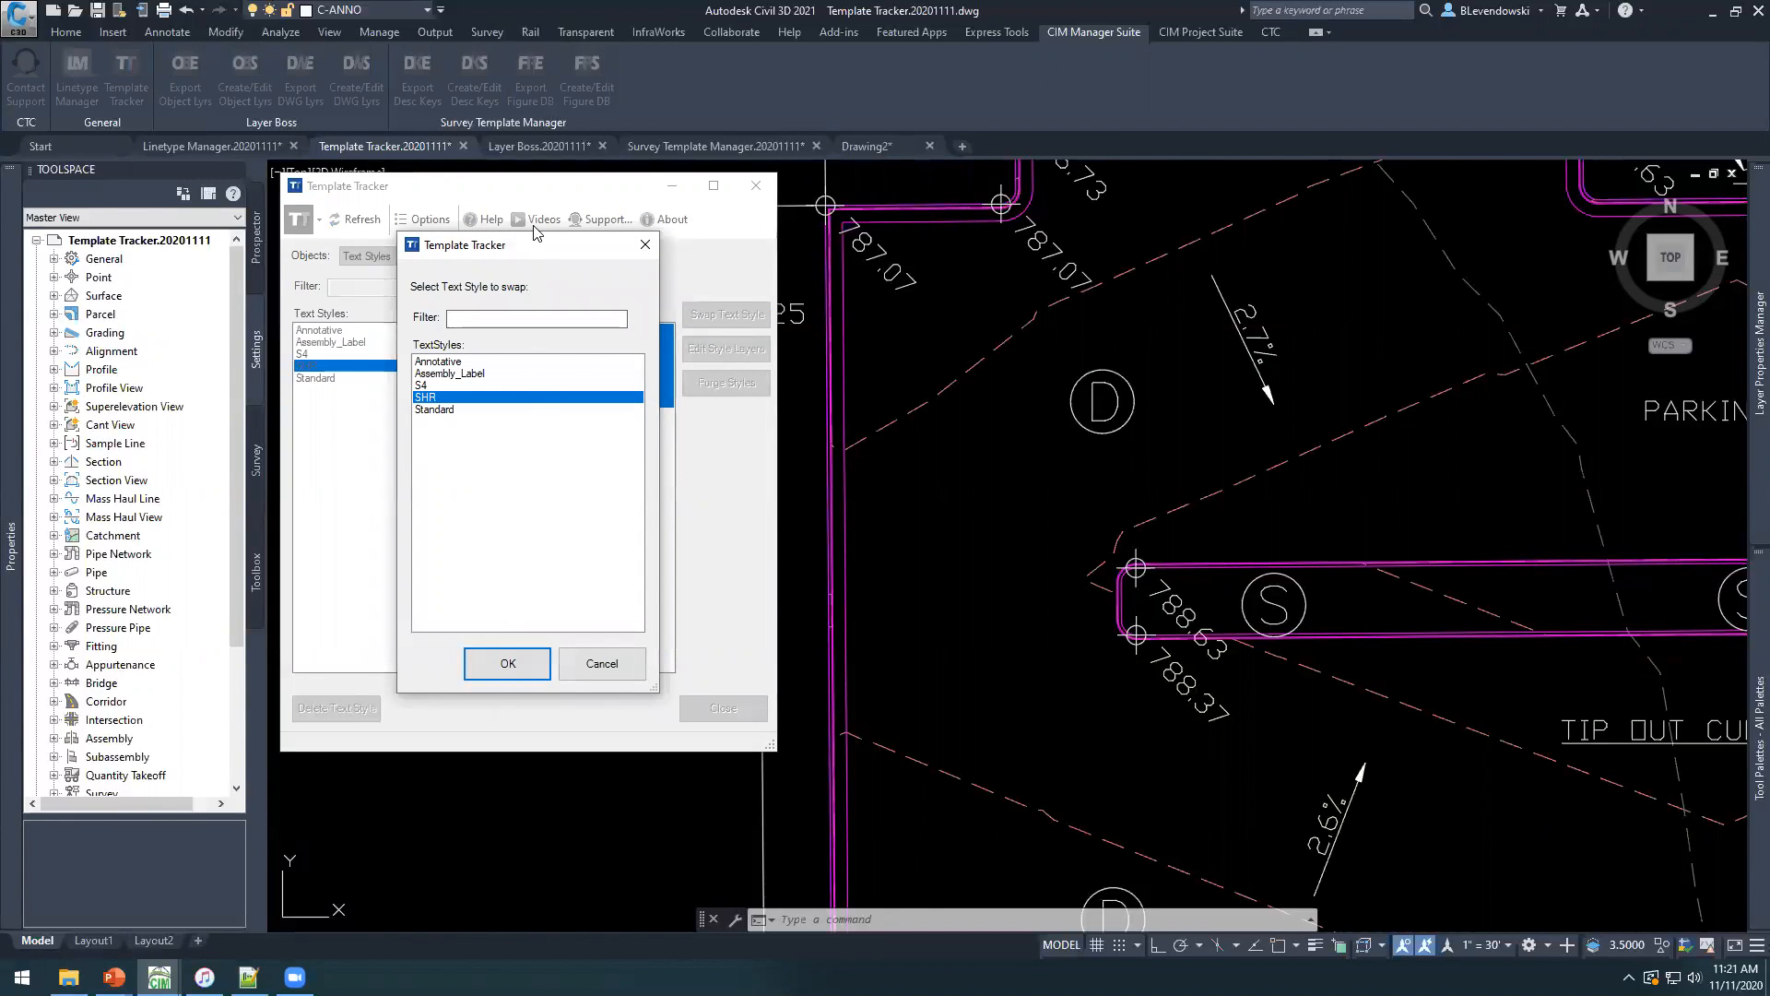
drag(533, 243, 583, 198)
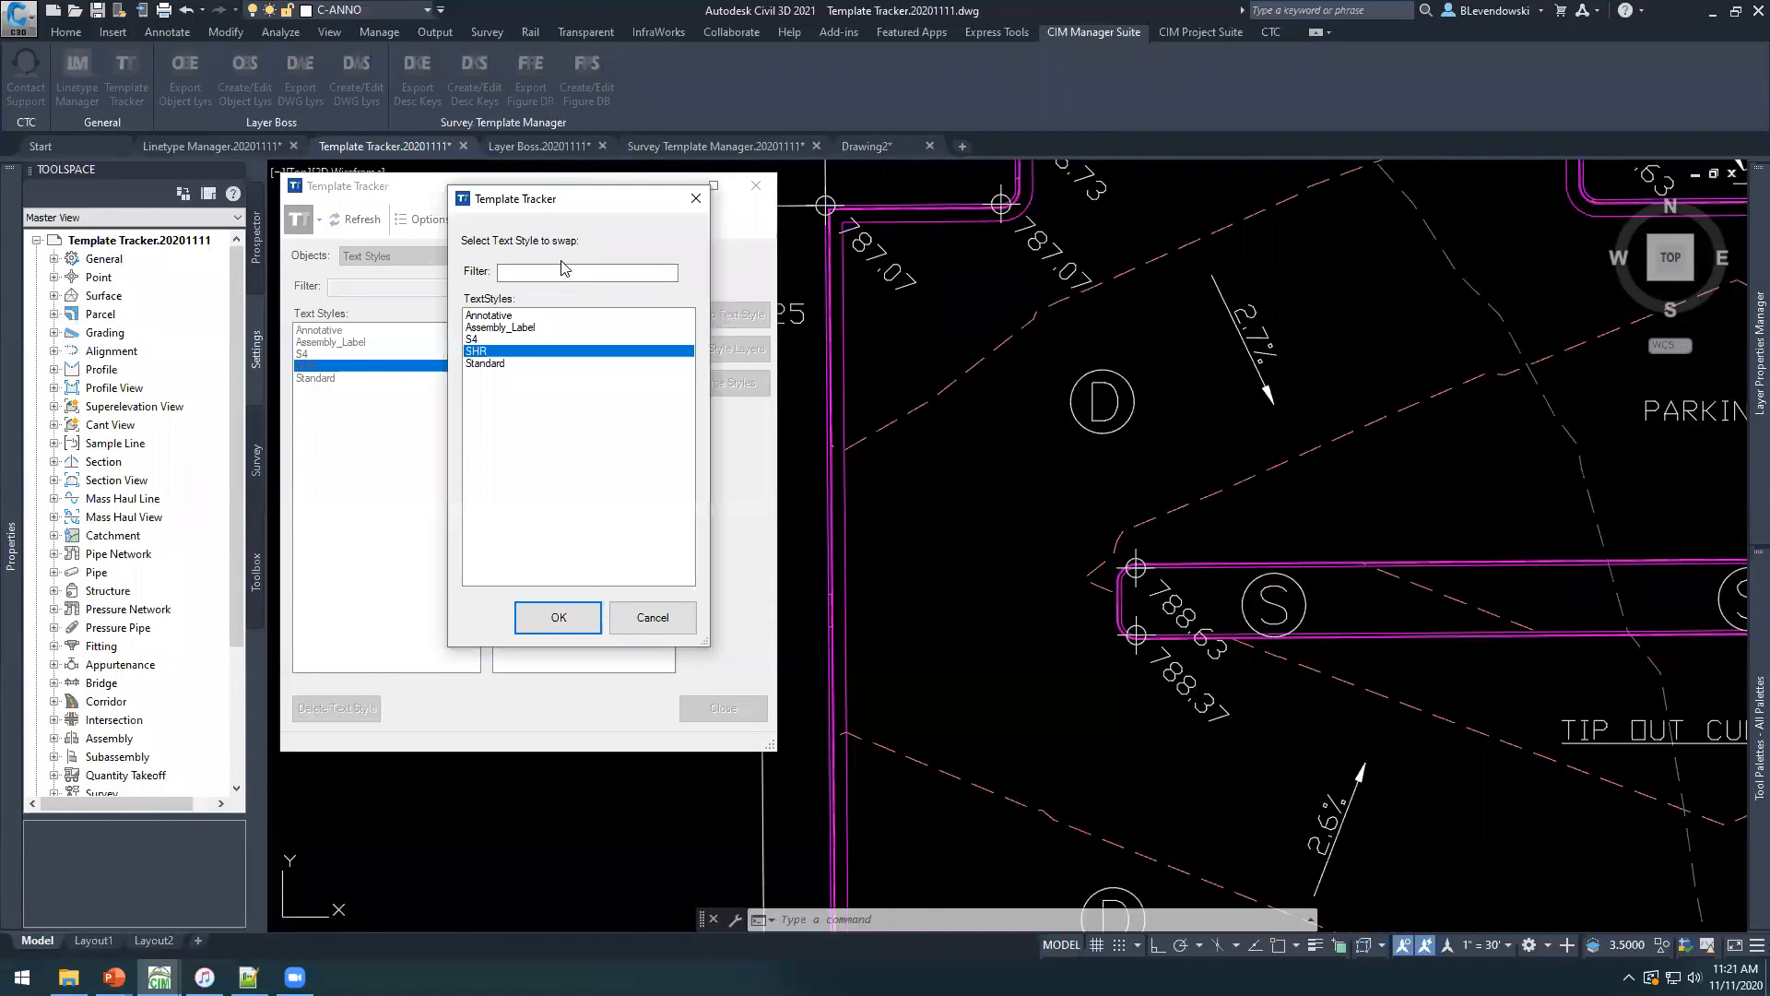
click(476, 364)
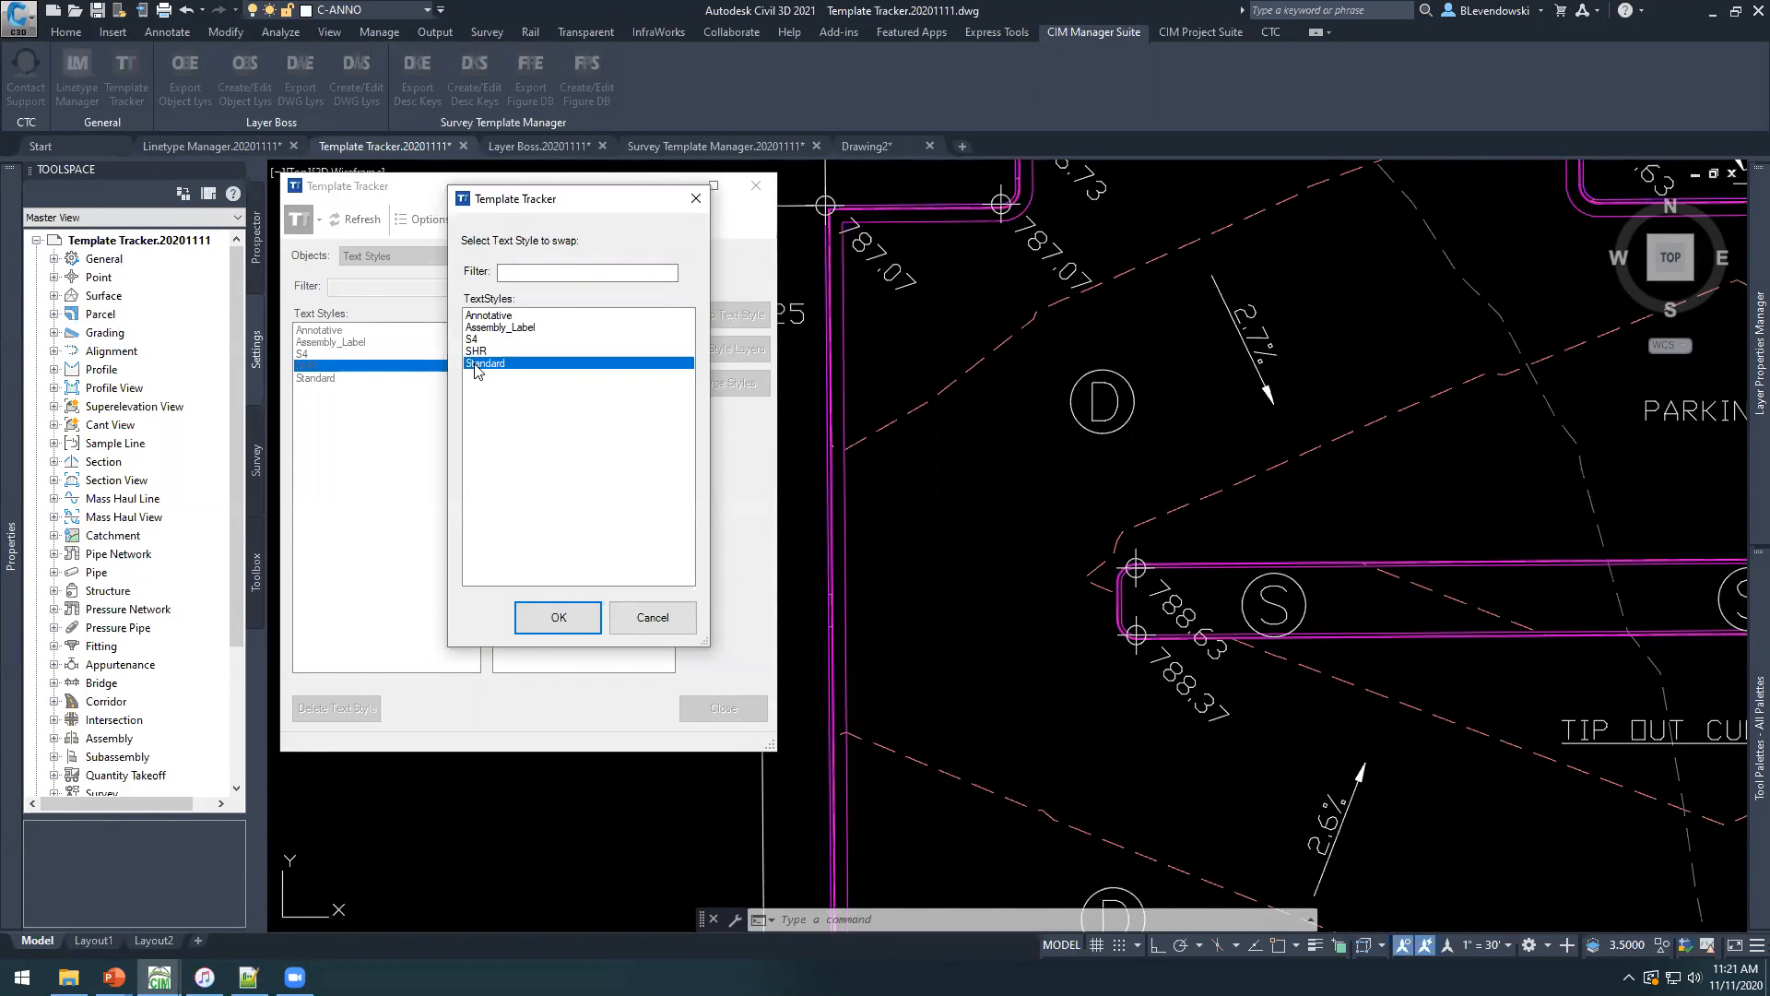
click(559, 618)
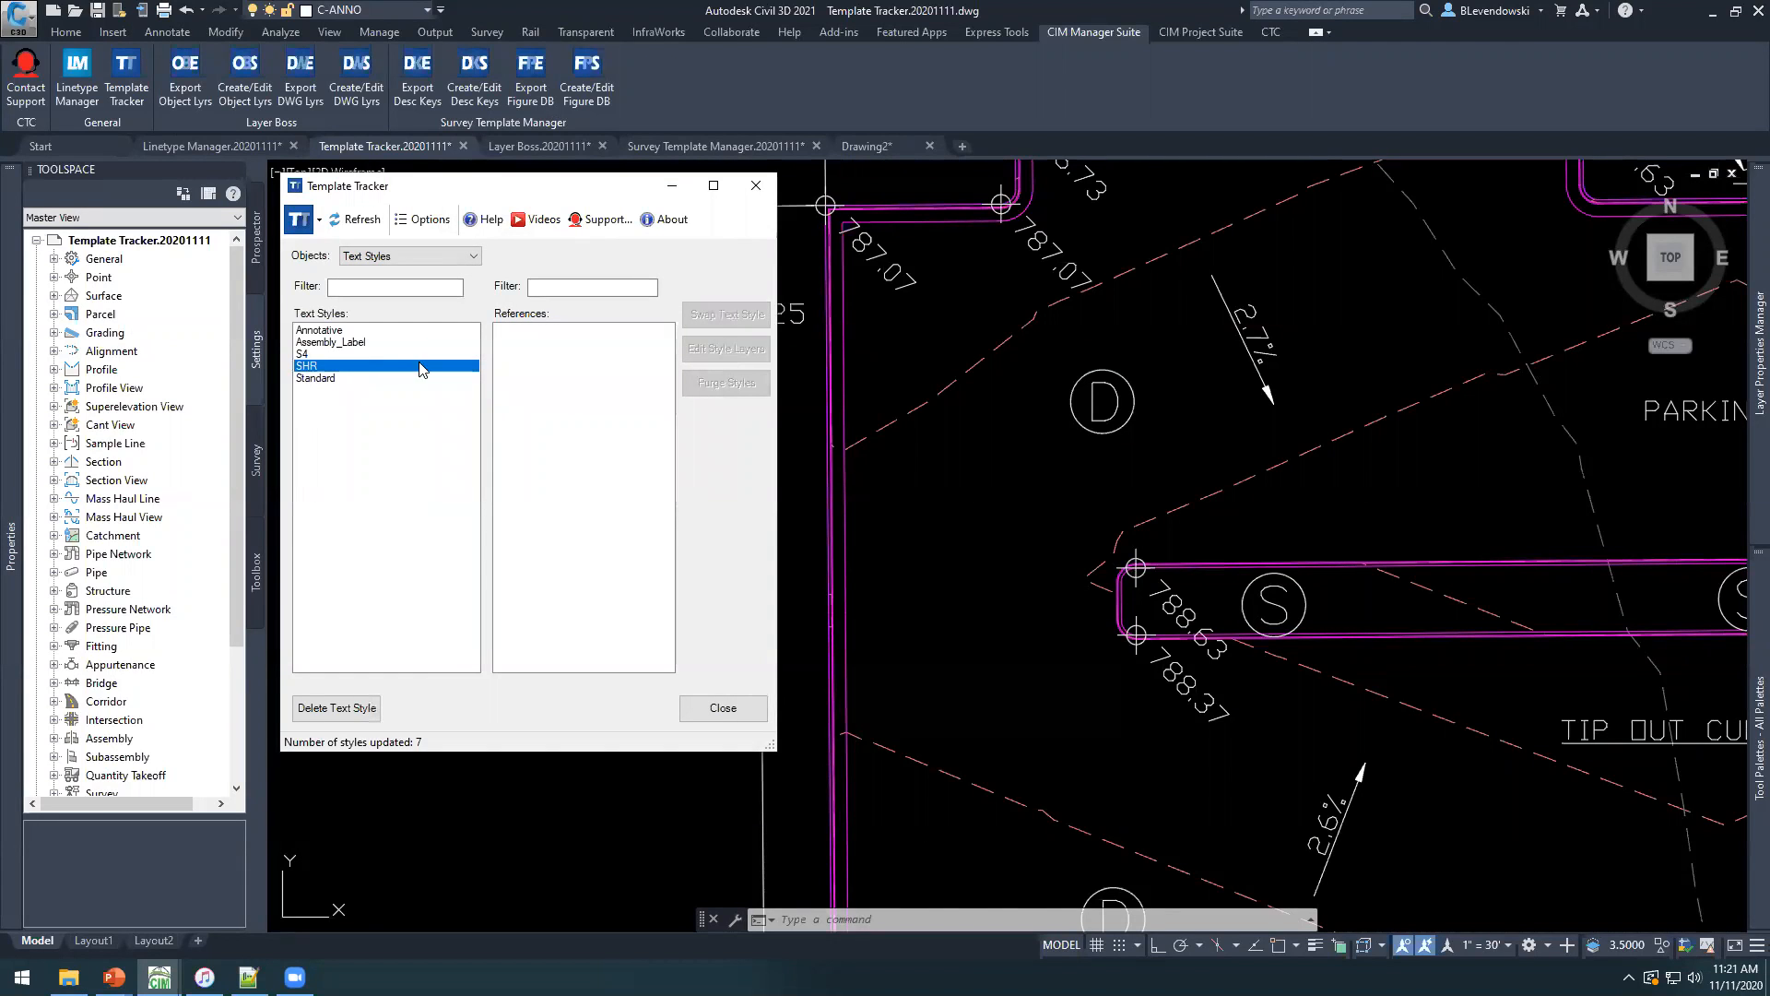
Regenerate the whole drawing and delete the SHR text style.
text(rea)
key(Return)
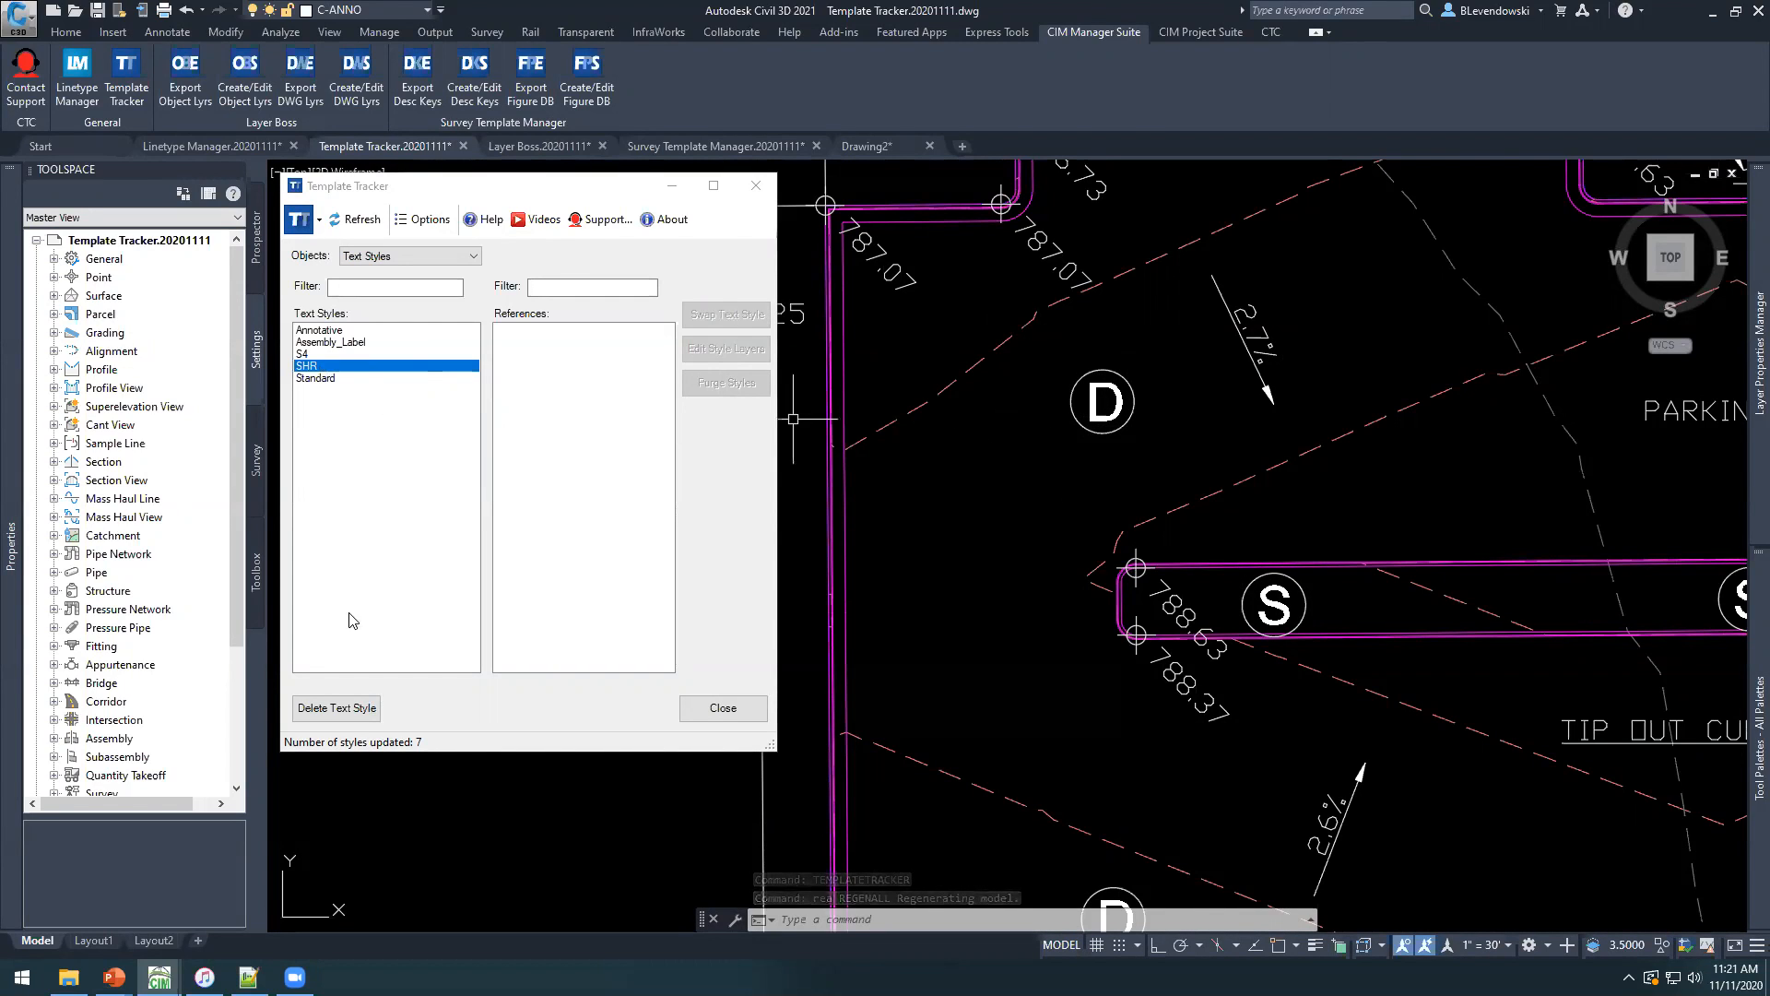
click(360, 707)
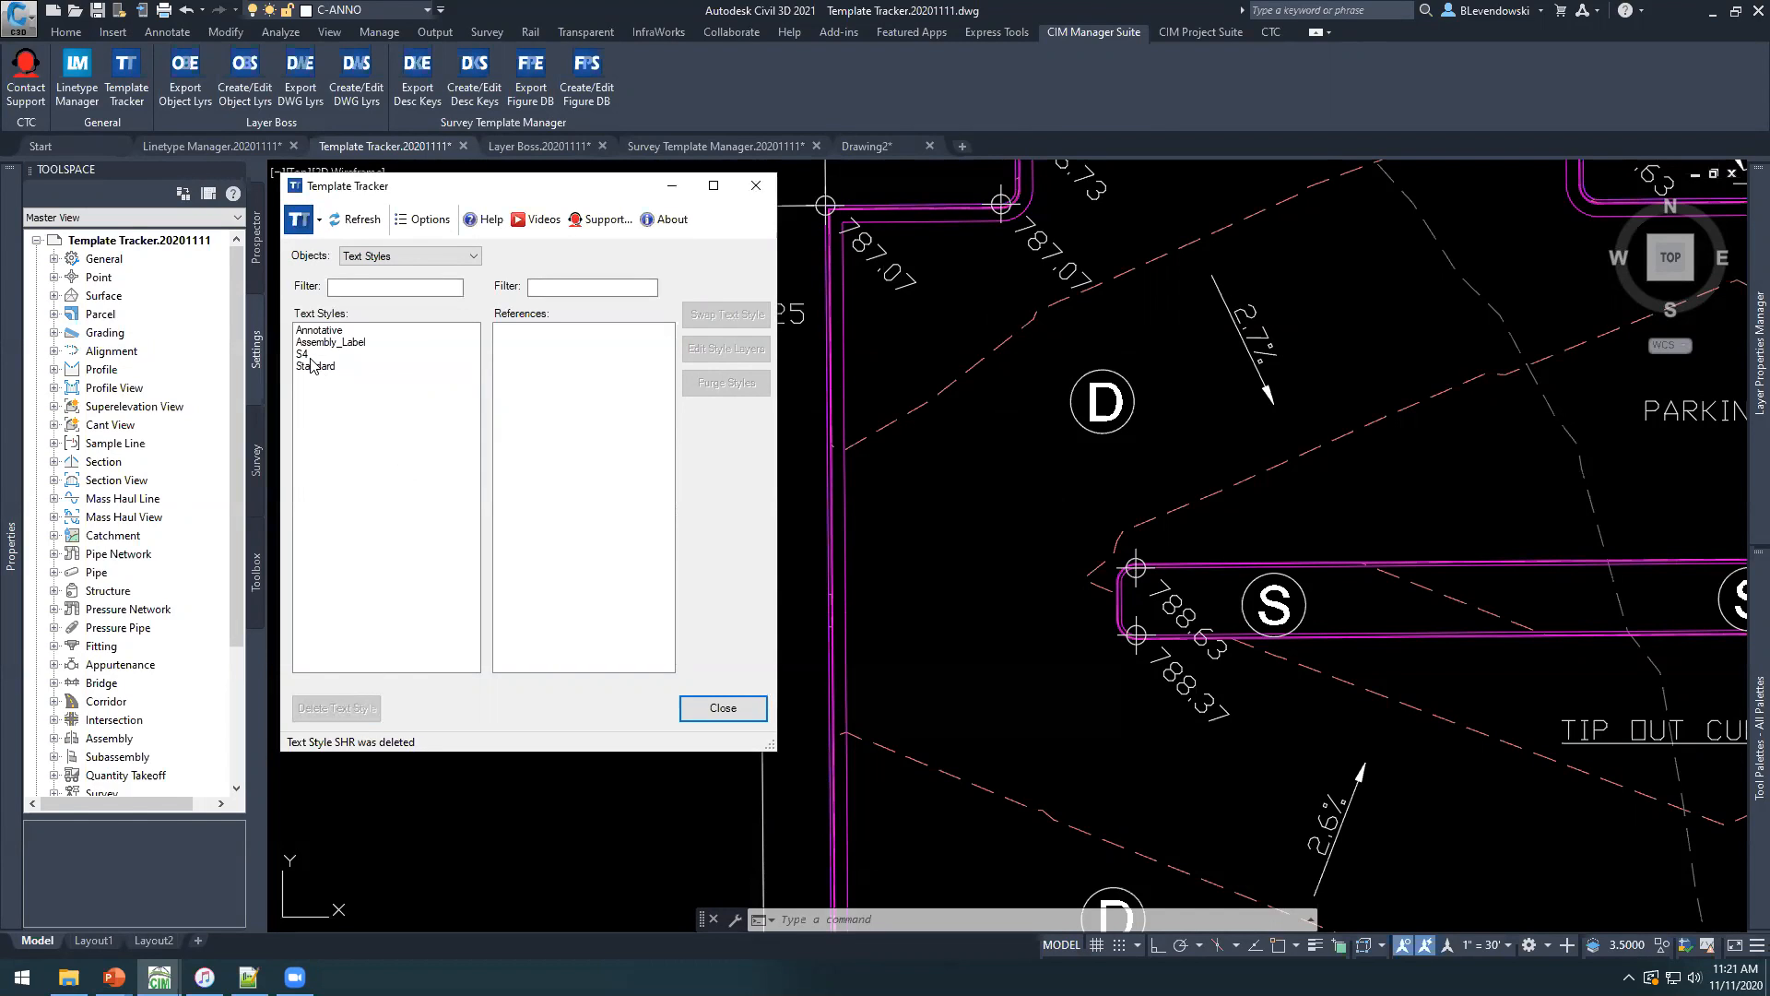
List the references of the Annotative text style, widen the Template Tracker window, and examine the defaults, entities and styles using it.
click(322, 331)
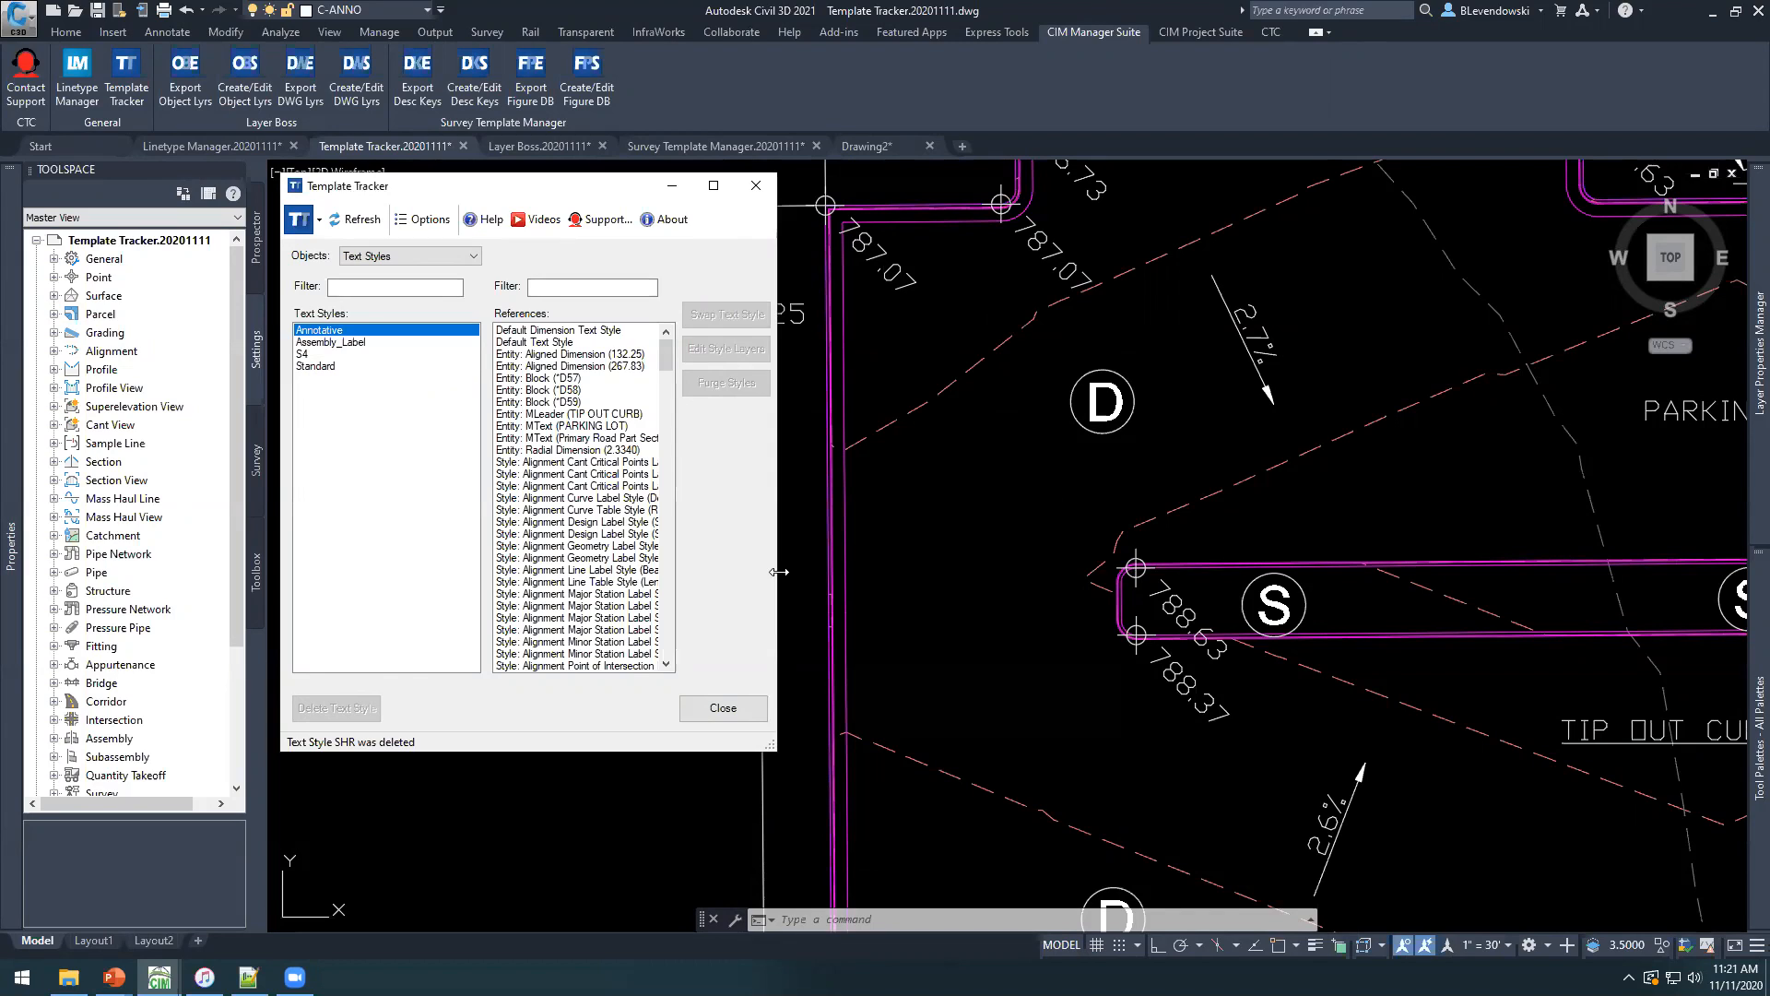
drag(779, 571, 842, 571)
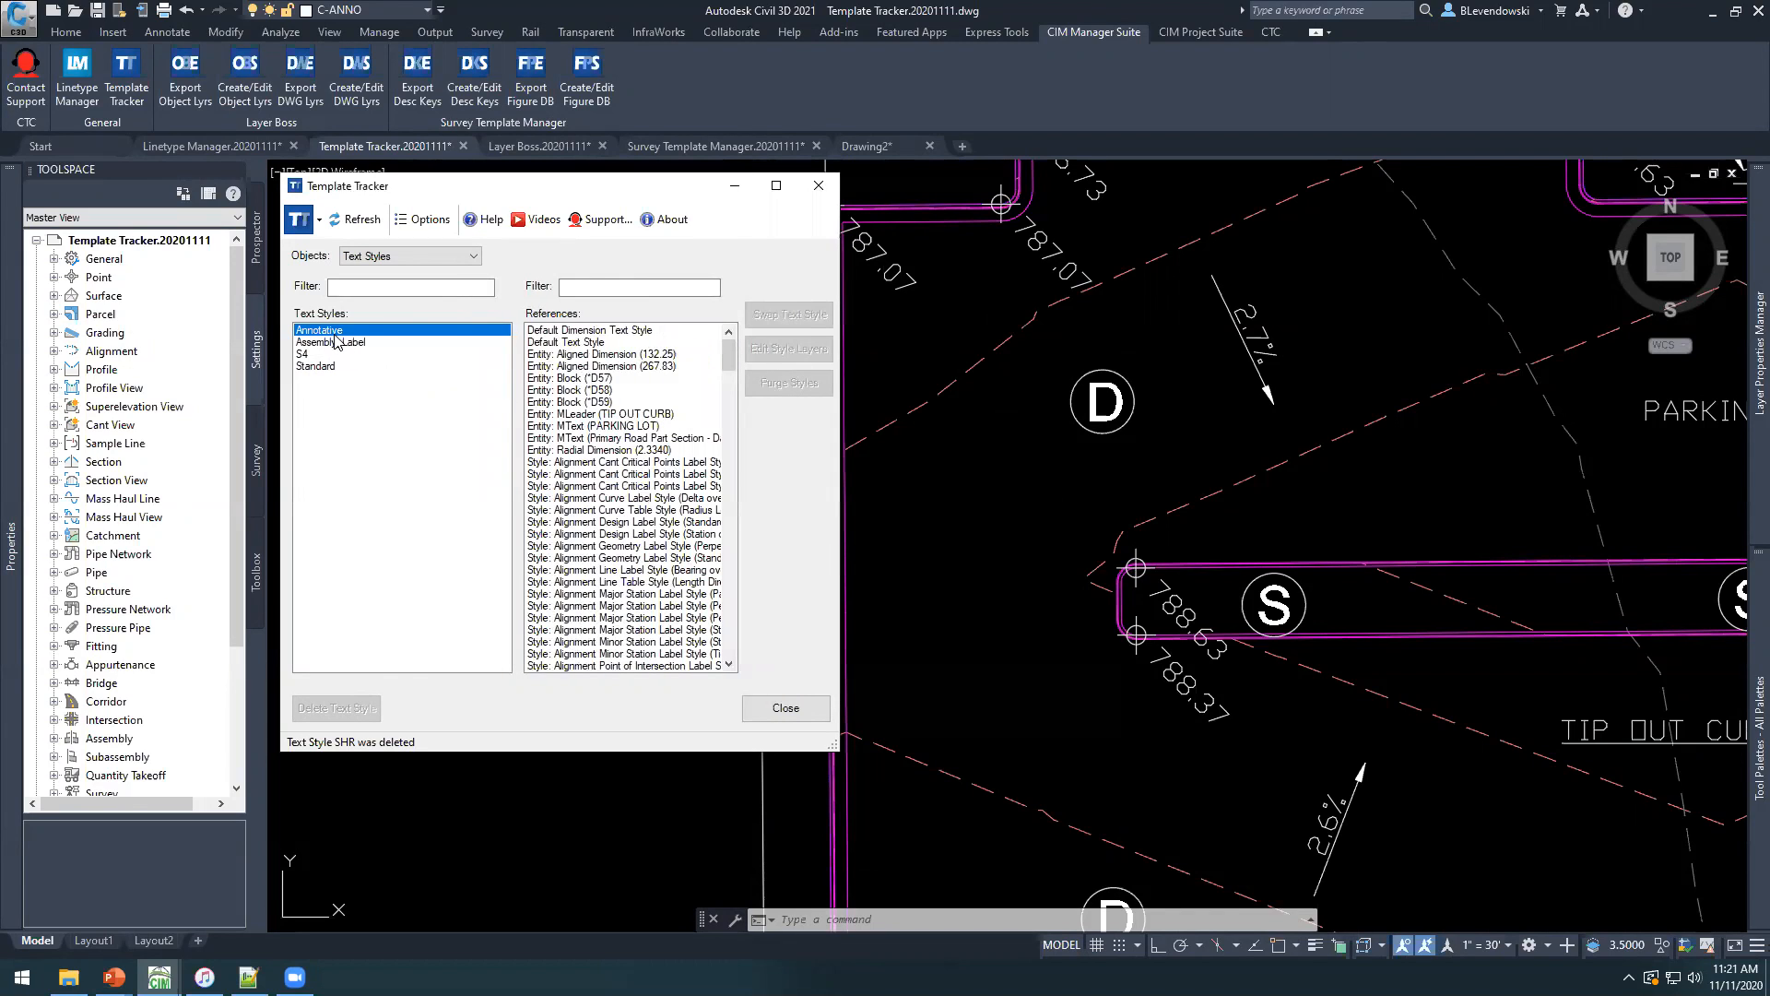
click(598, 329)
click(599, 342)
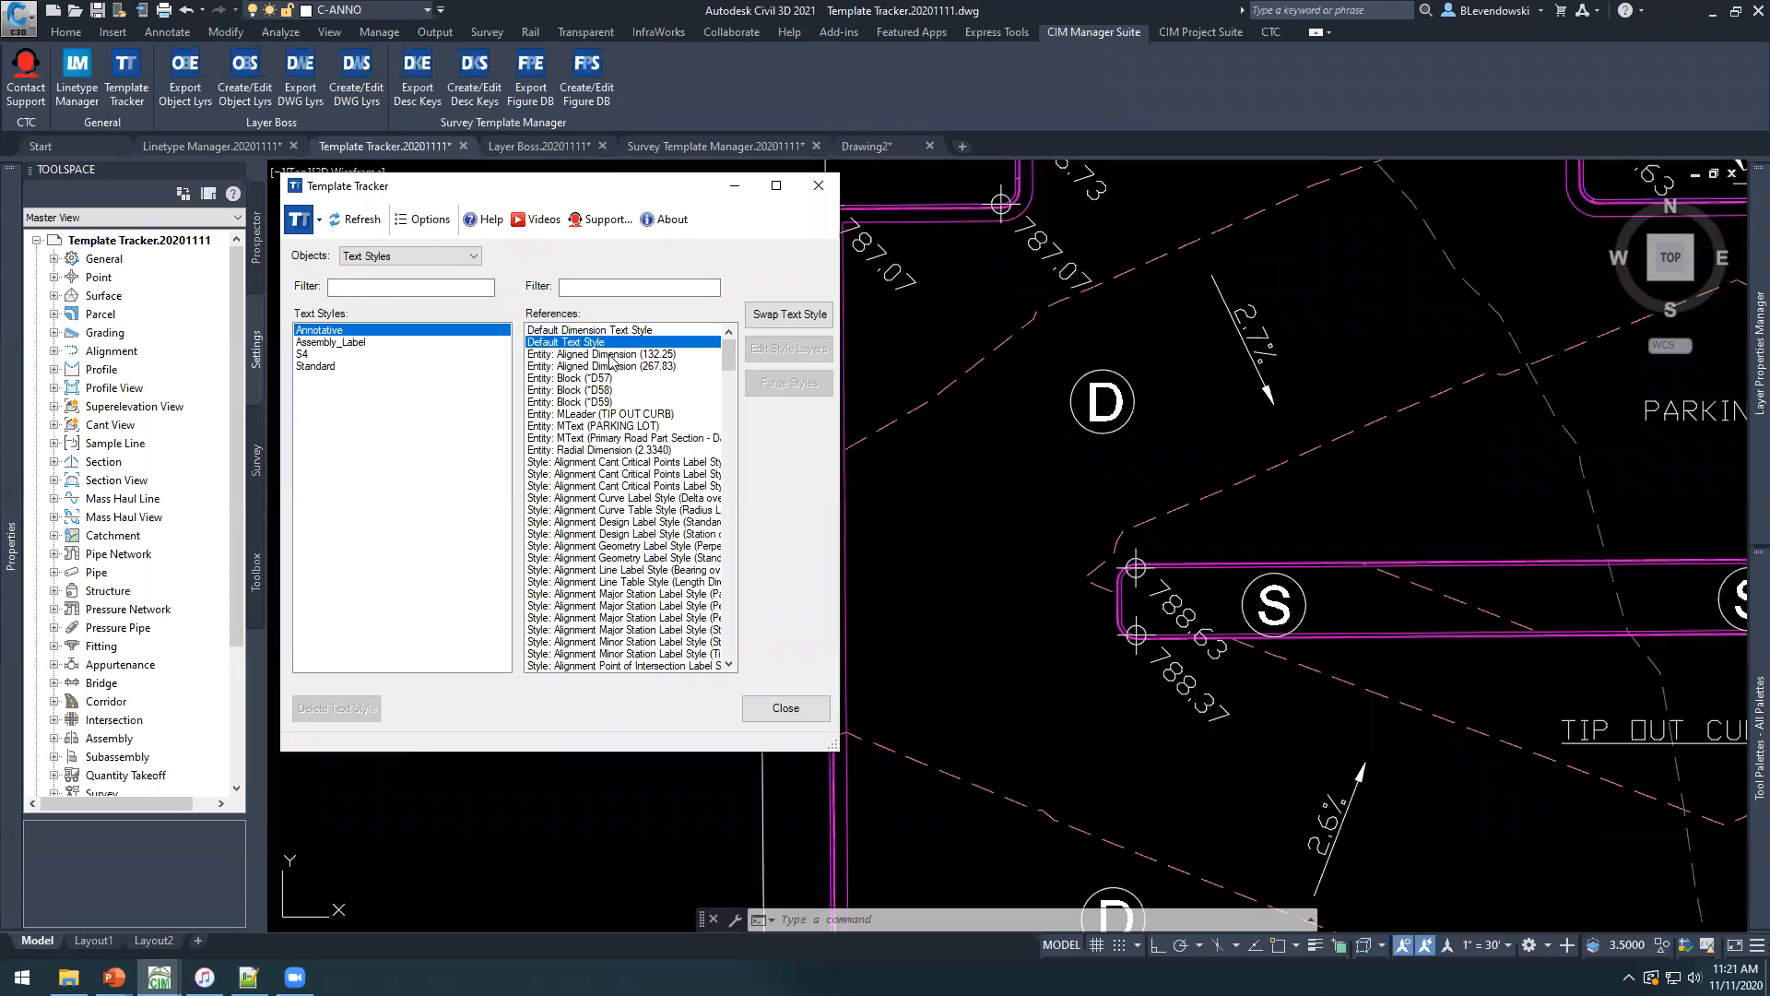
click(579, 355)
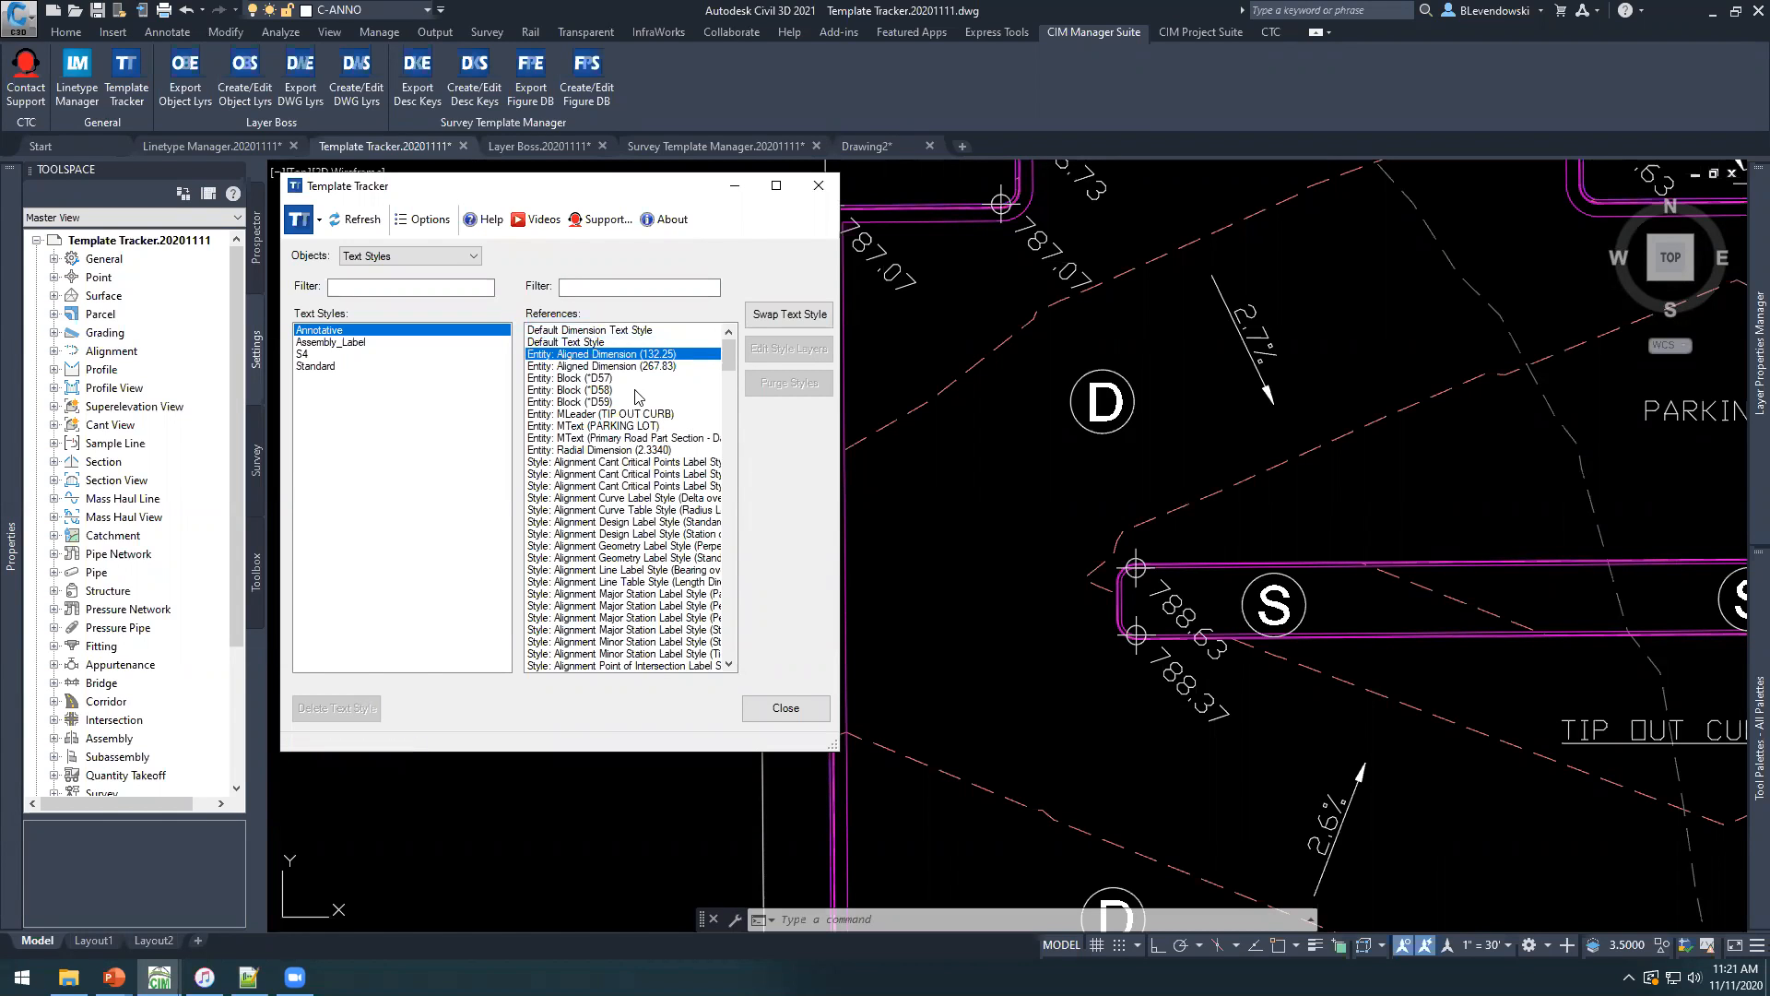
scroll(636, 502, down, 7)
scroll(646, 494, down, 7)
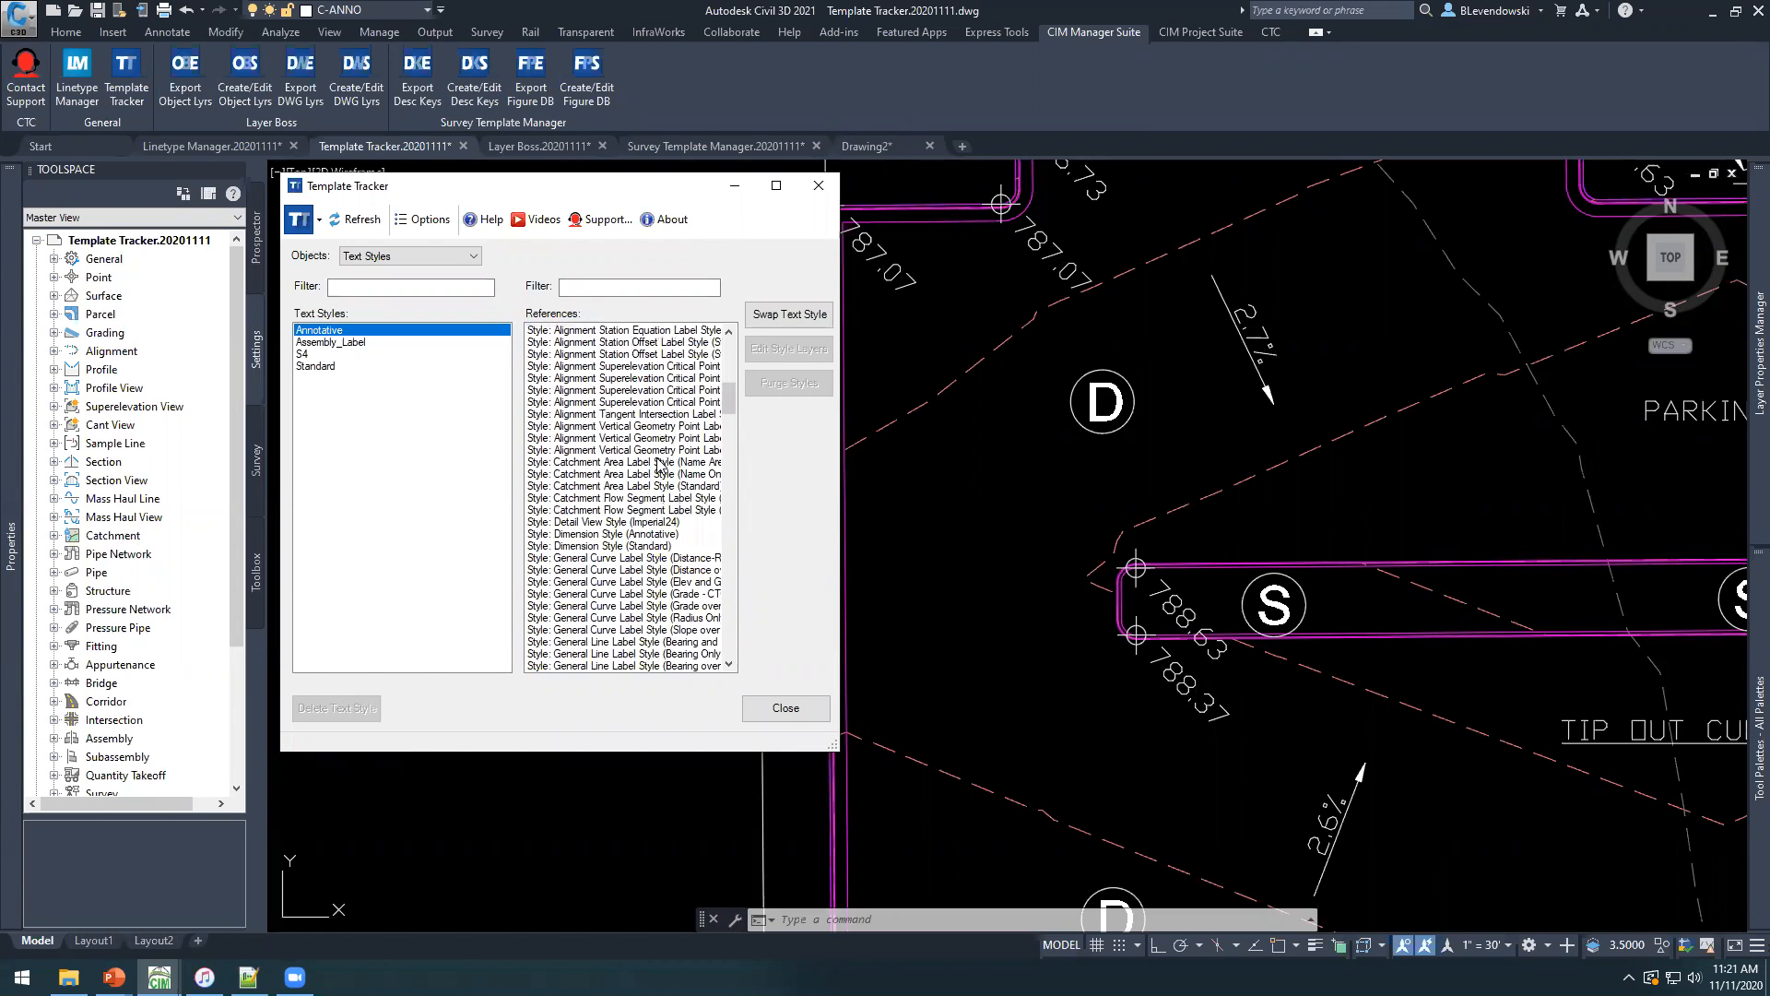
drag(726, 408, 670, 321)
click(609, 666)
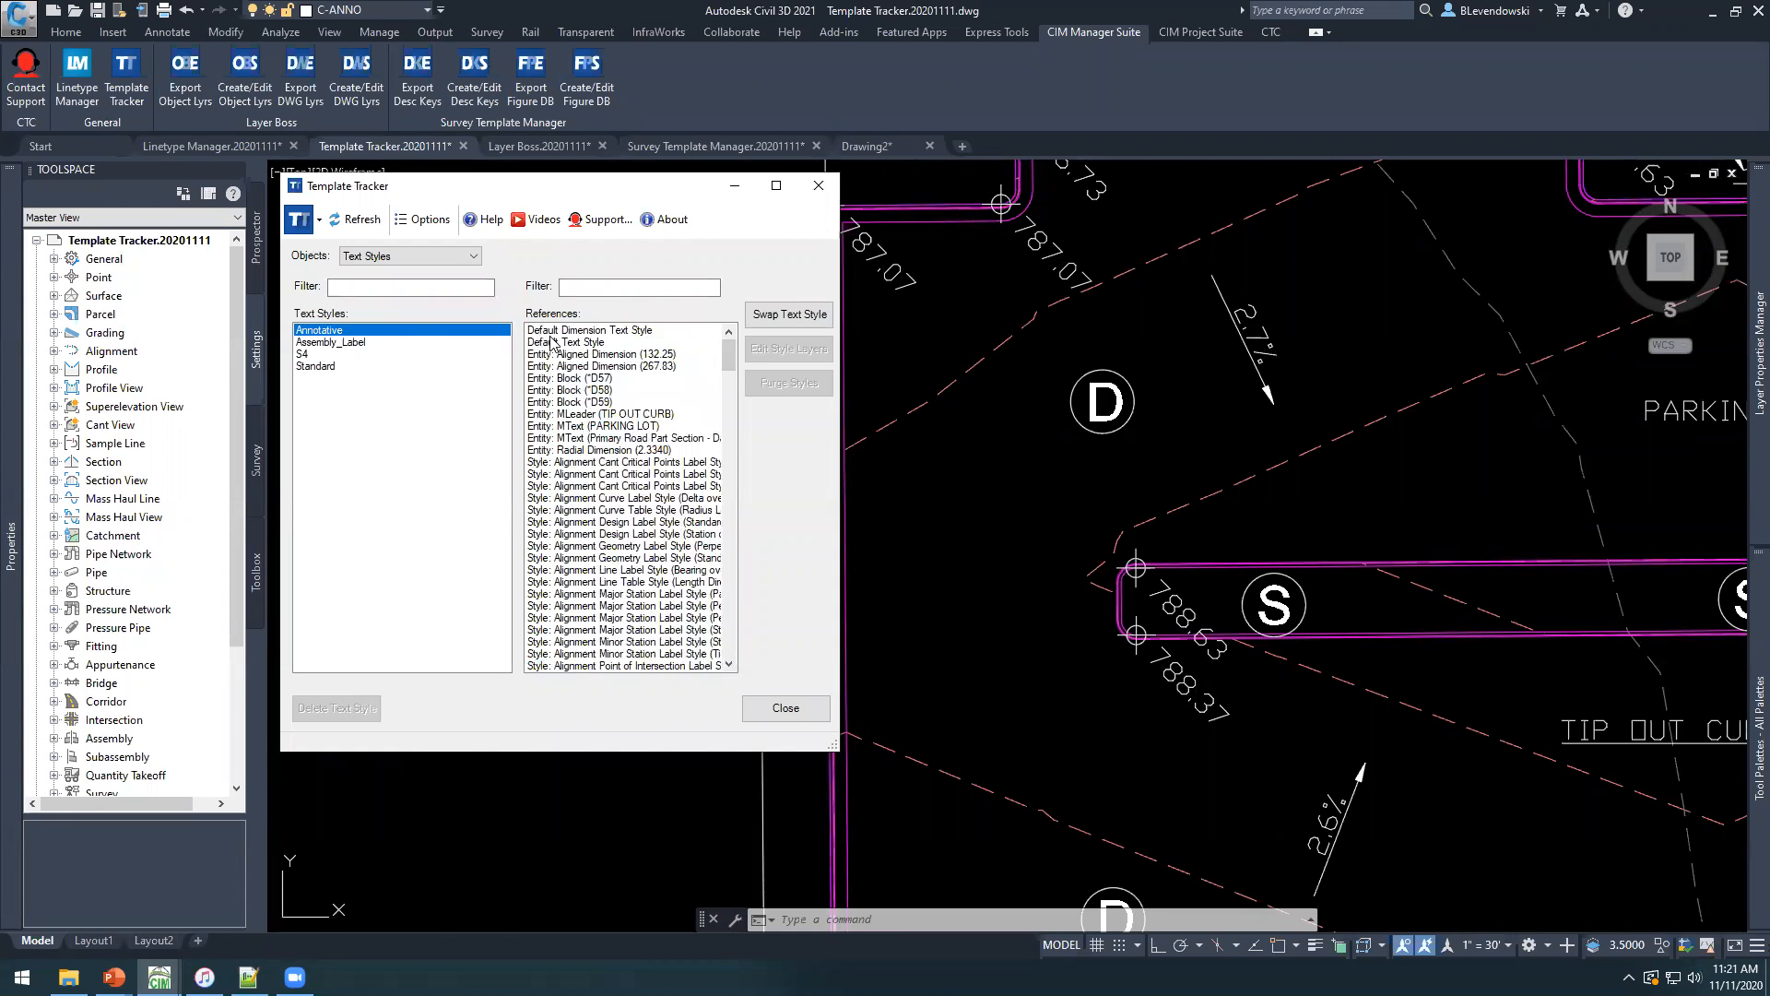
Swap all references of the Annotative text style to Standard and delete the Annotative text style.
key(ctrl+a)
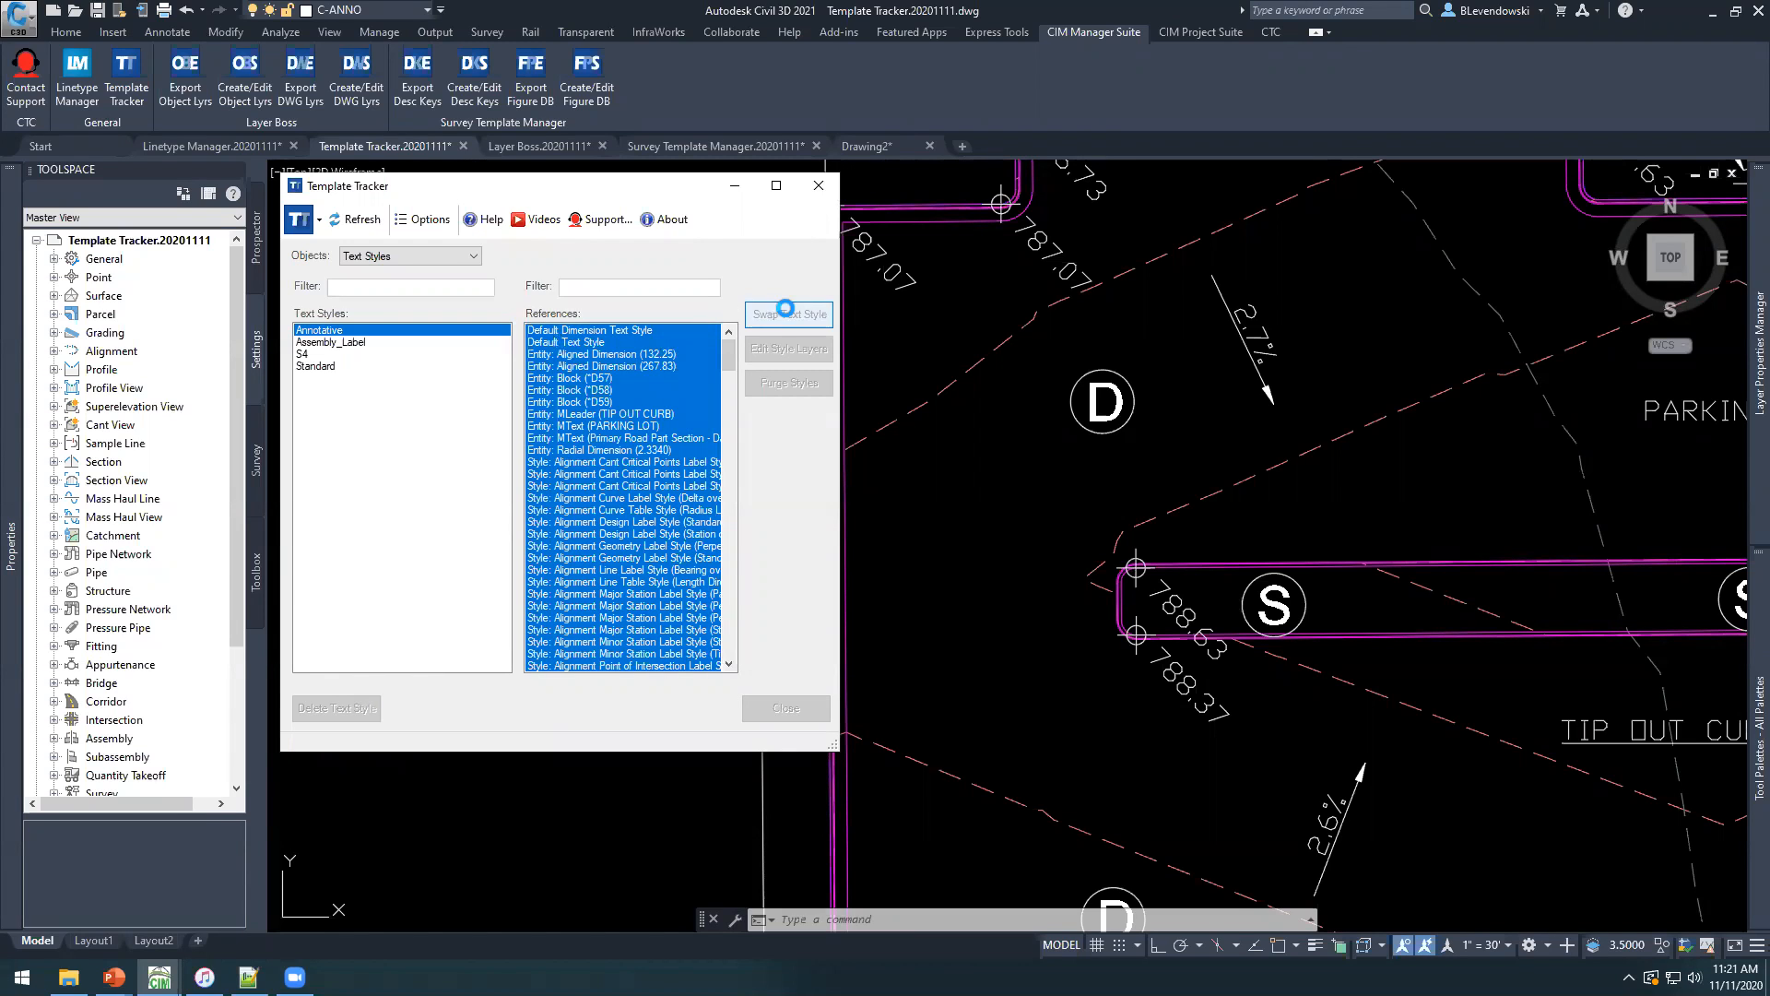
click(788, 314)
click(464, 398)
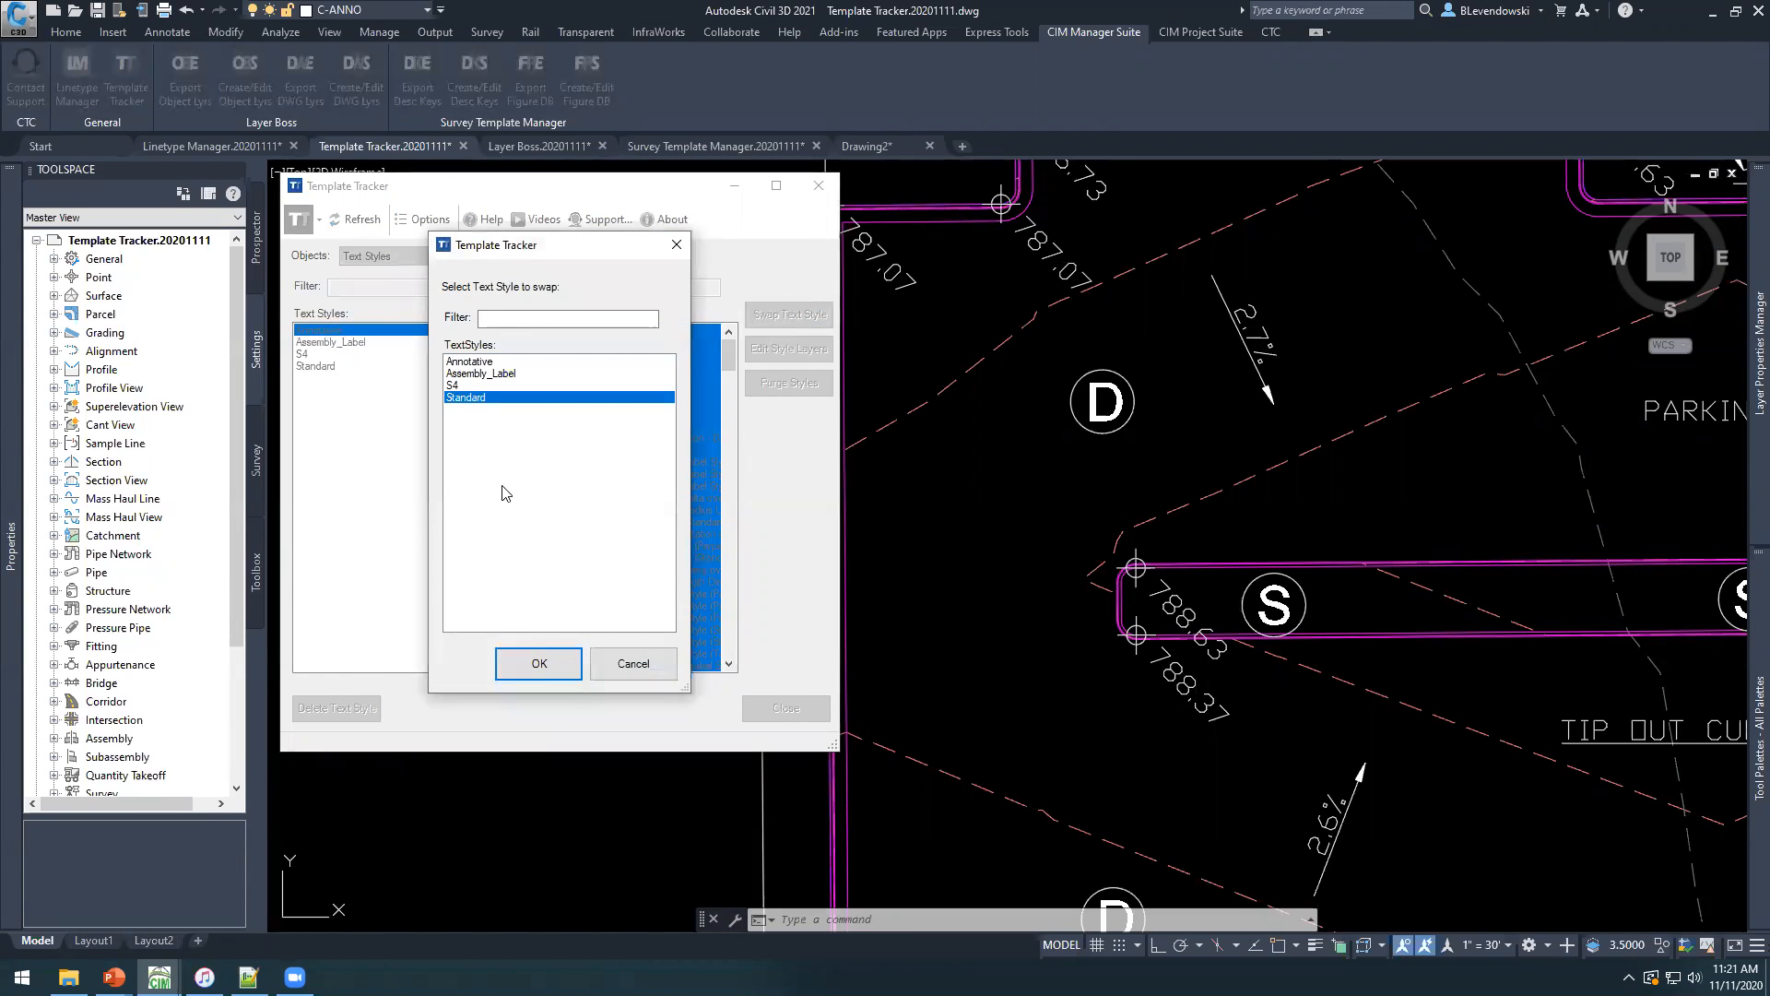
click(542, 664)
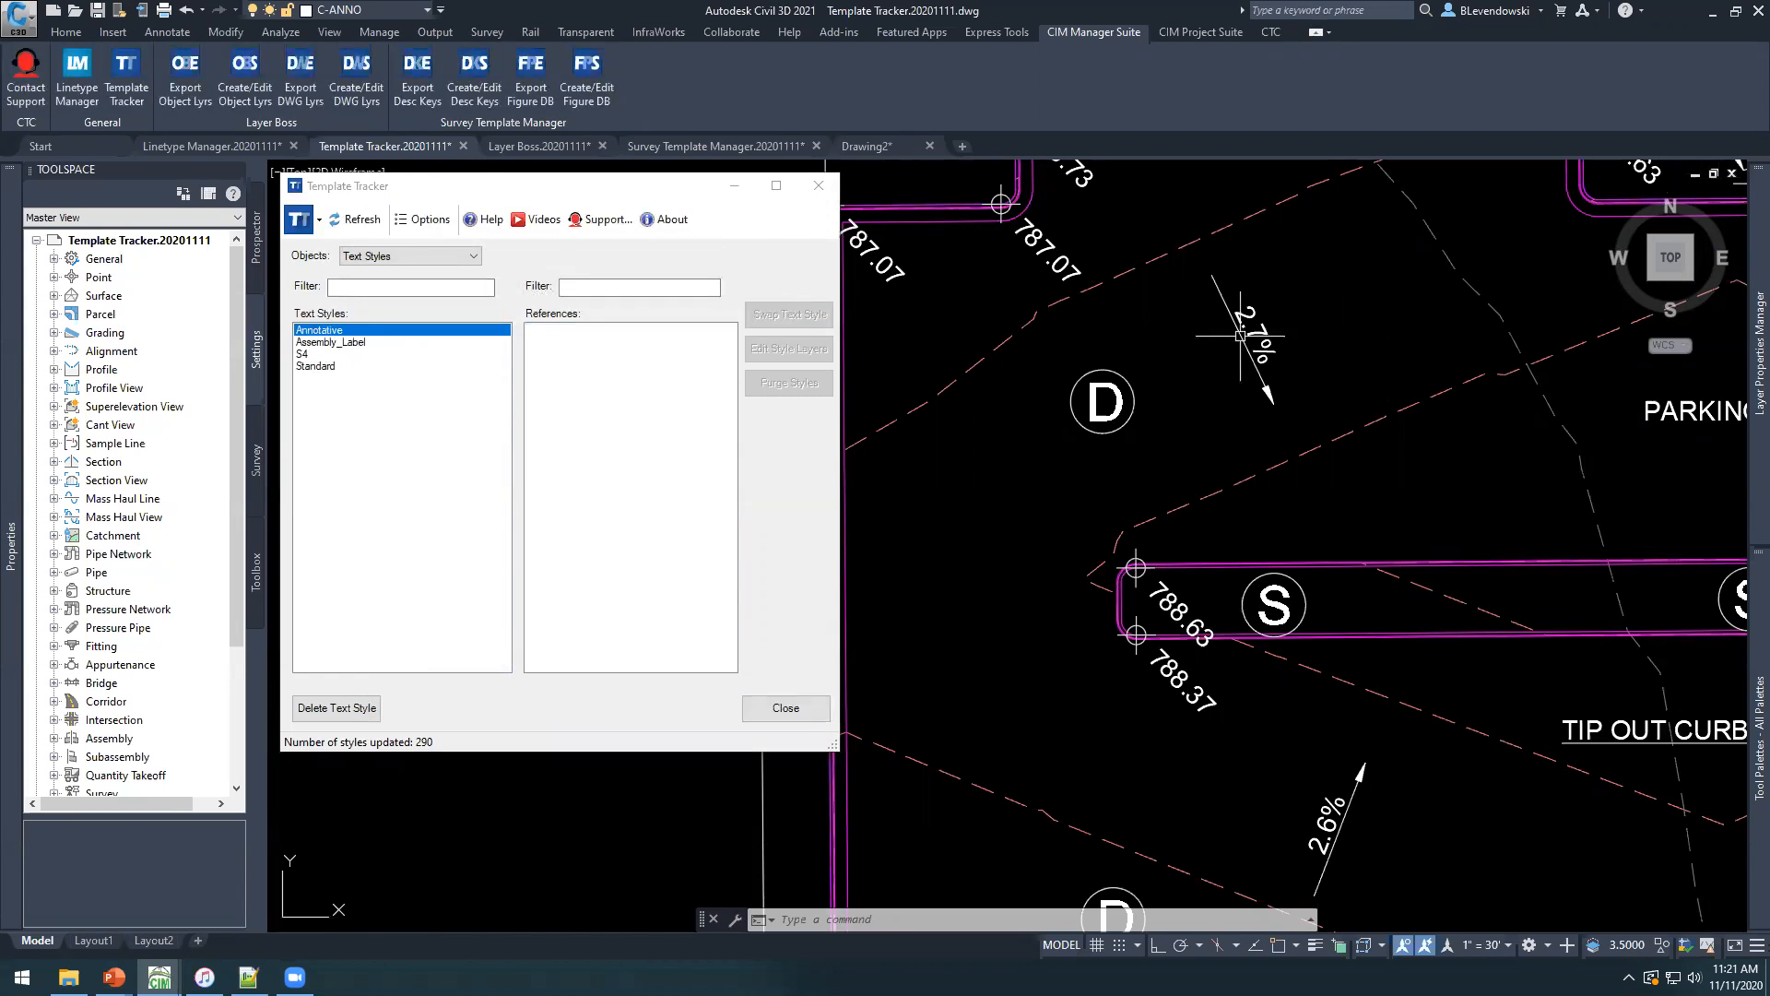
click(354, 708)
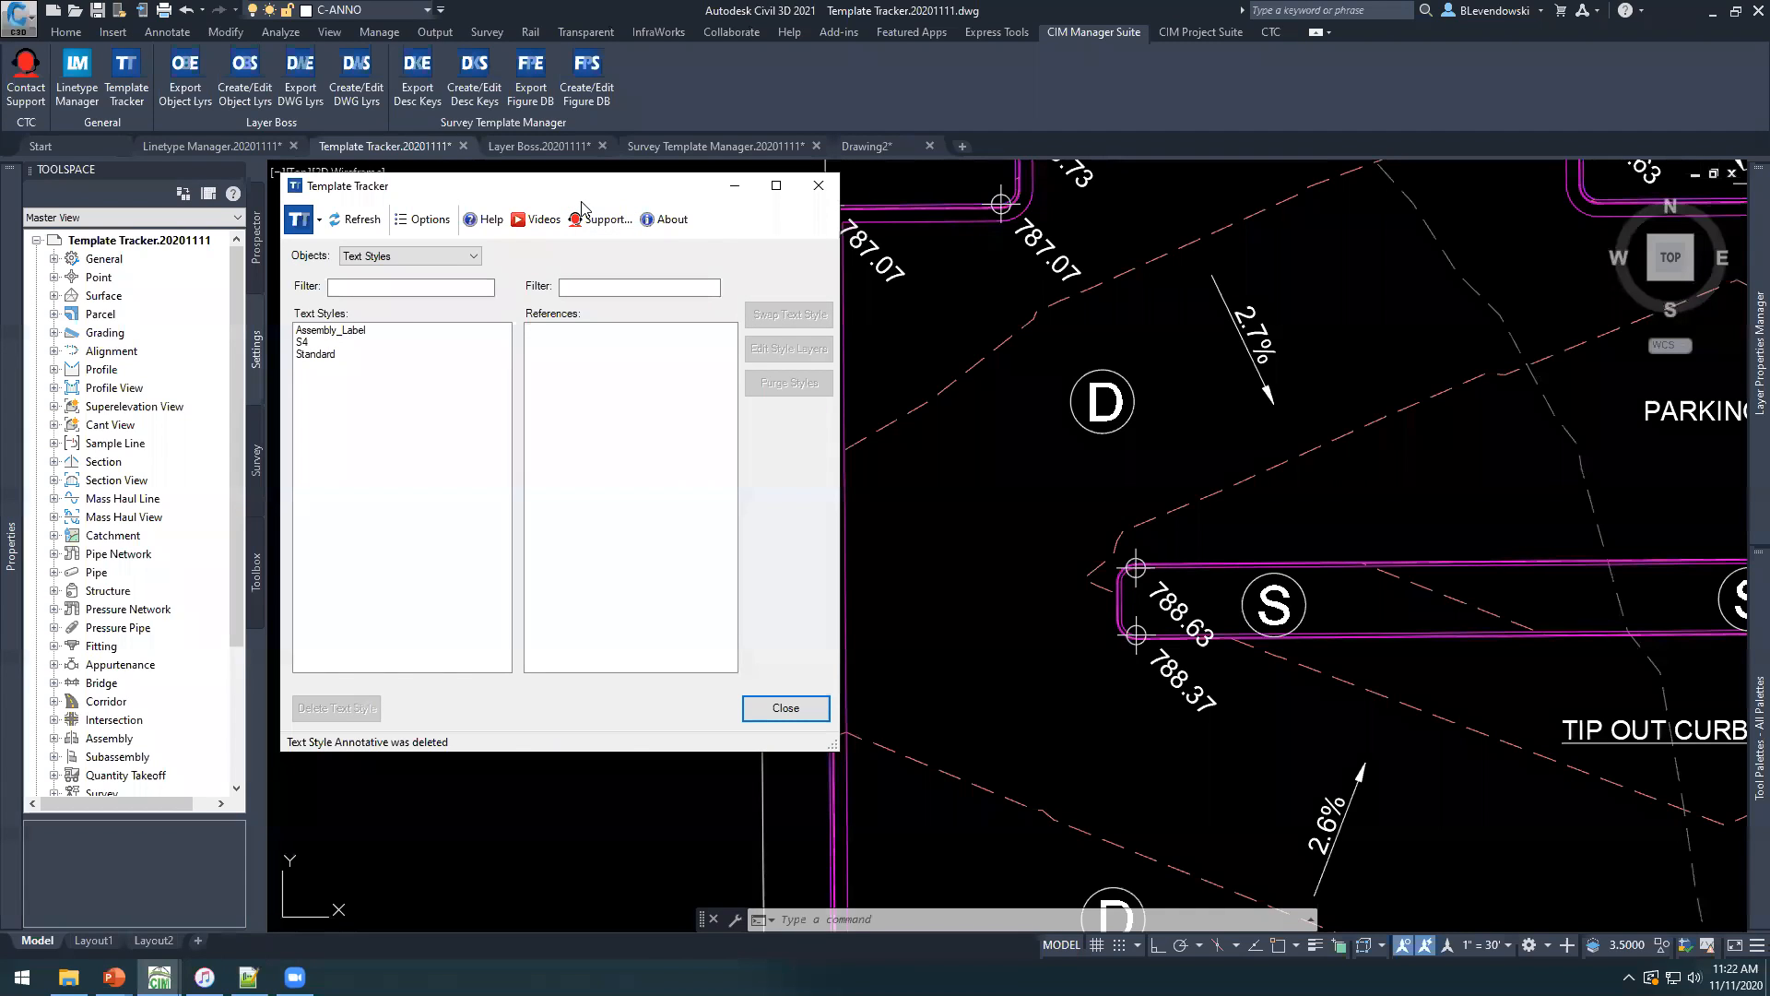
Close the Template Tracker and switch to the Layer Boss.20201111 drawing.
drag(581, 196, 644, 247)
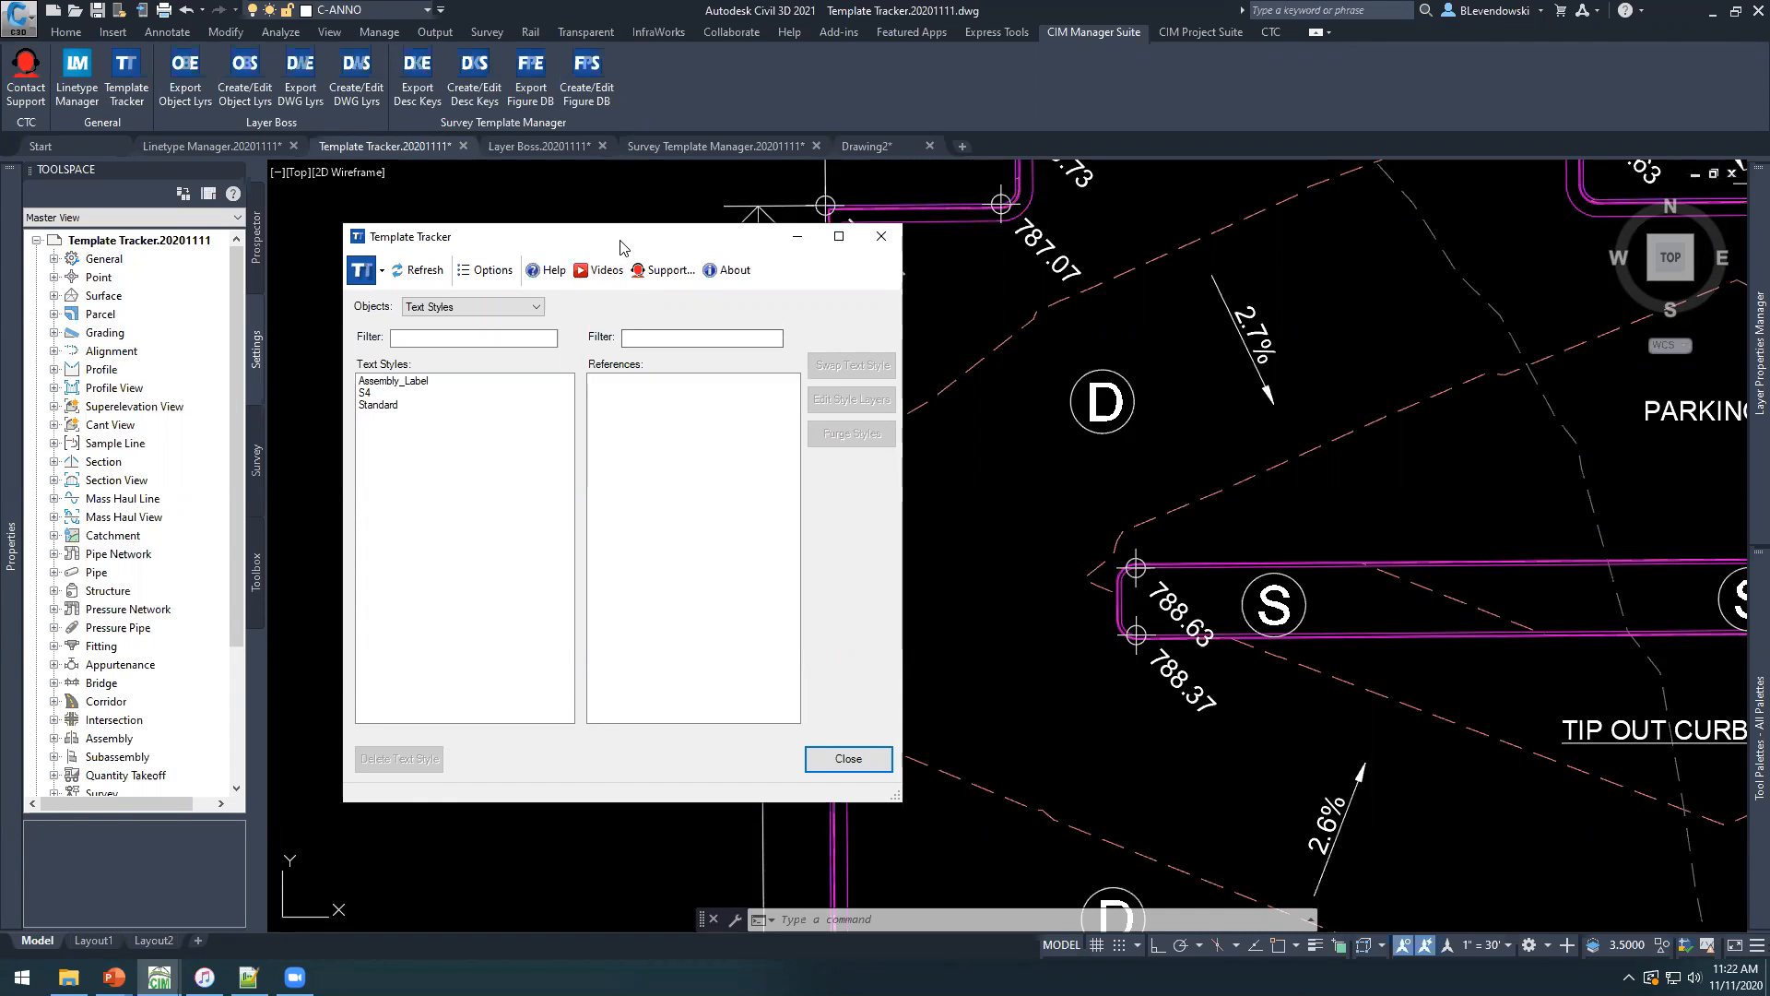
drag(617, 242, 564, 191)
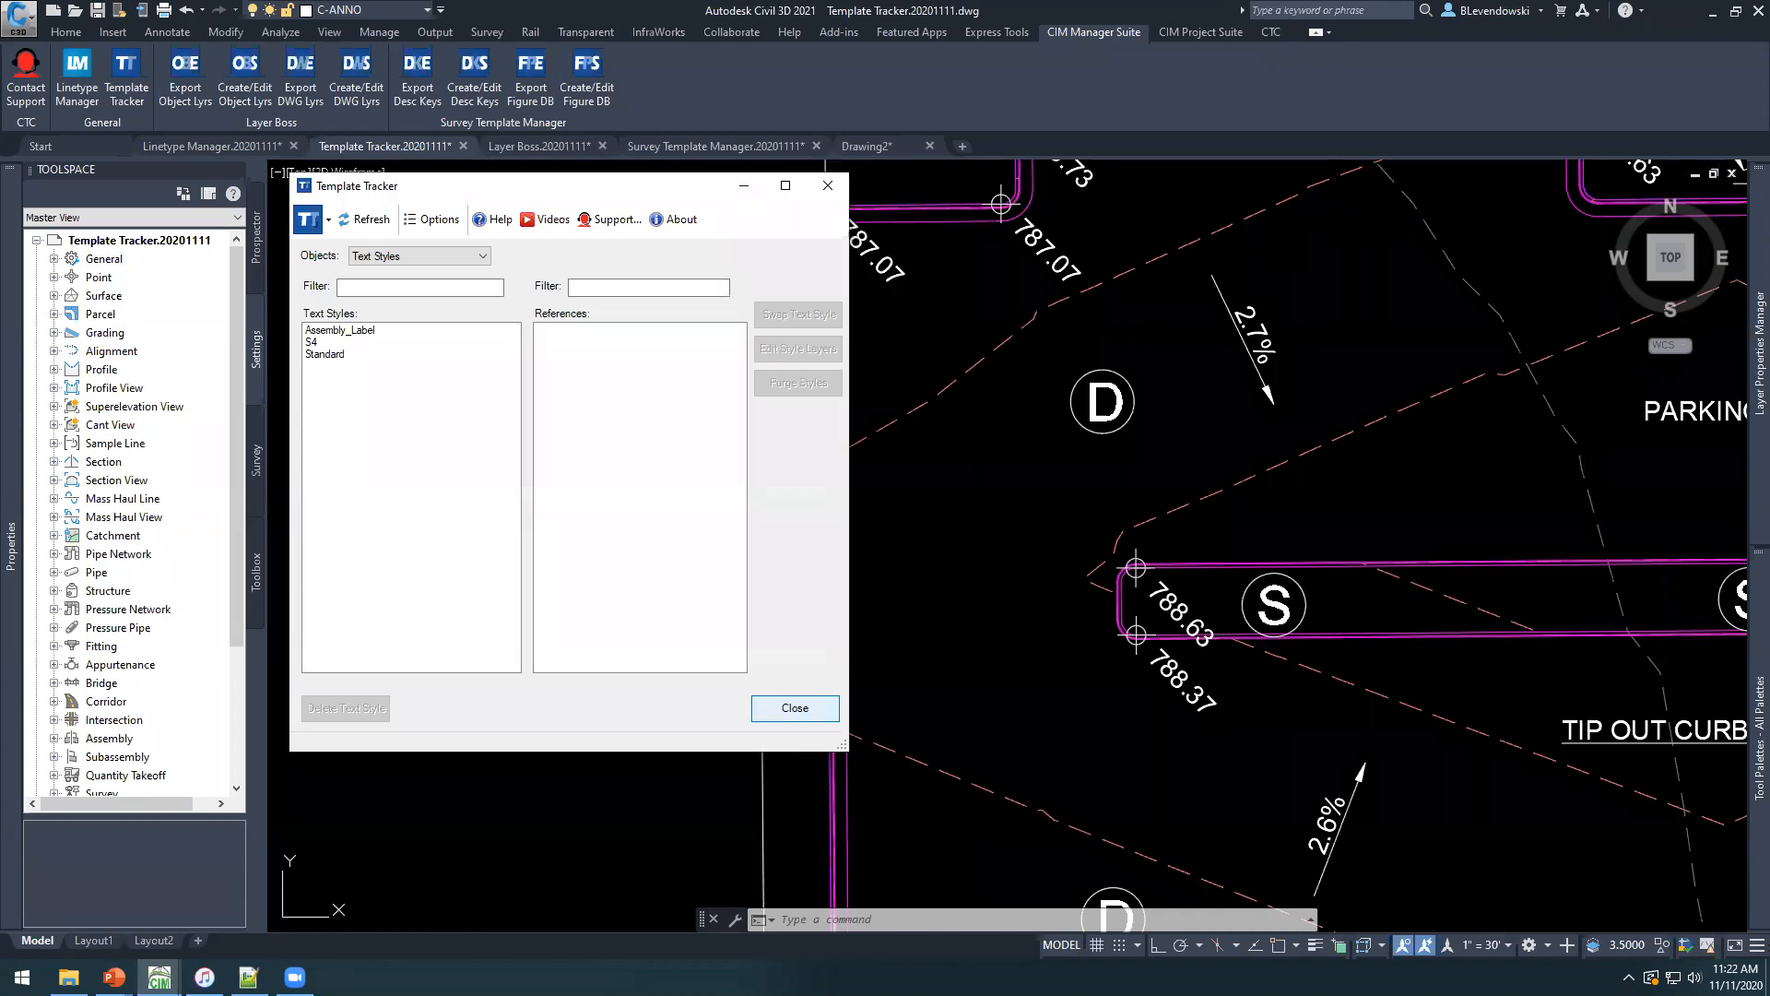
click(795, 707)
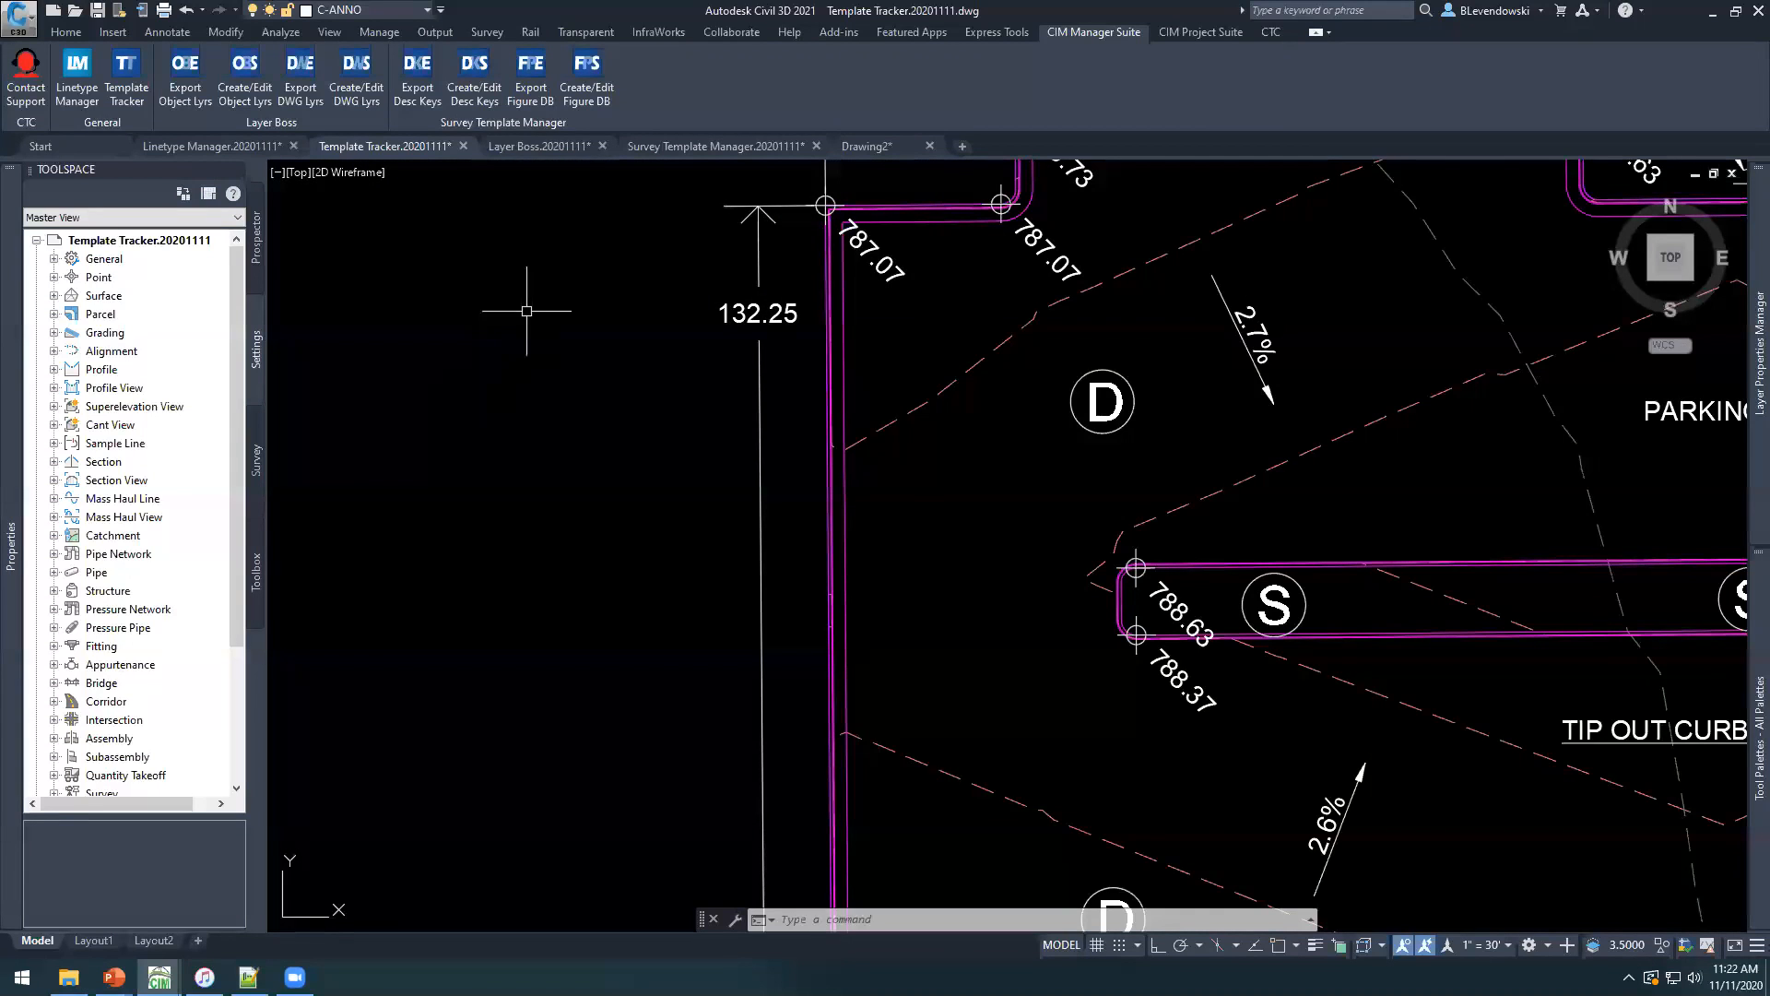
click(540, 146)
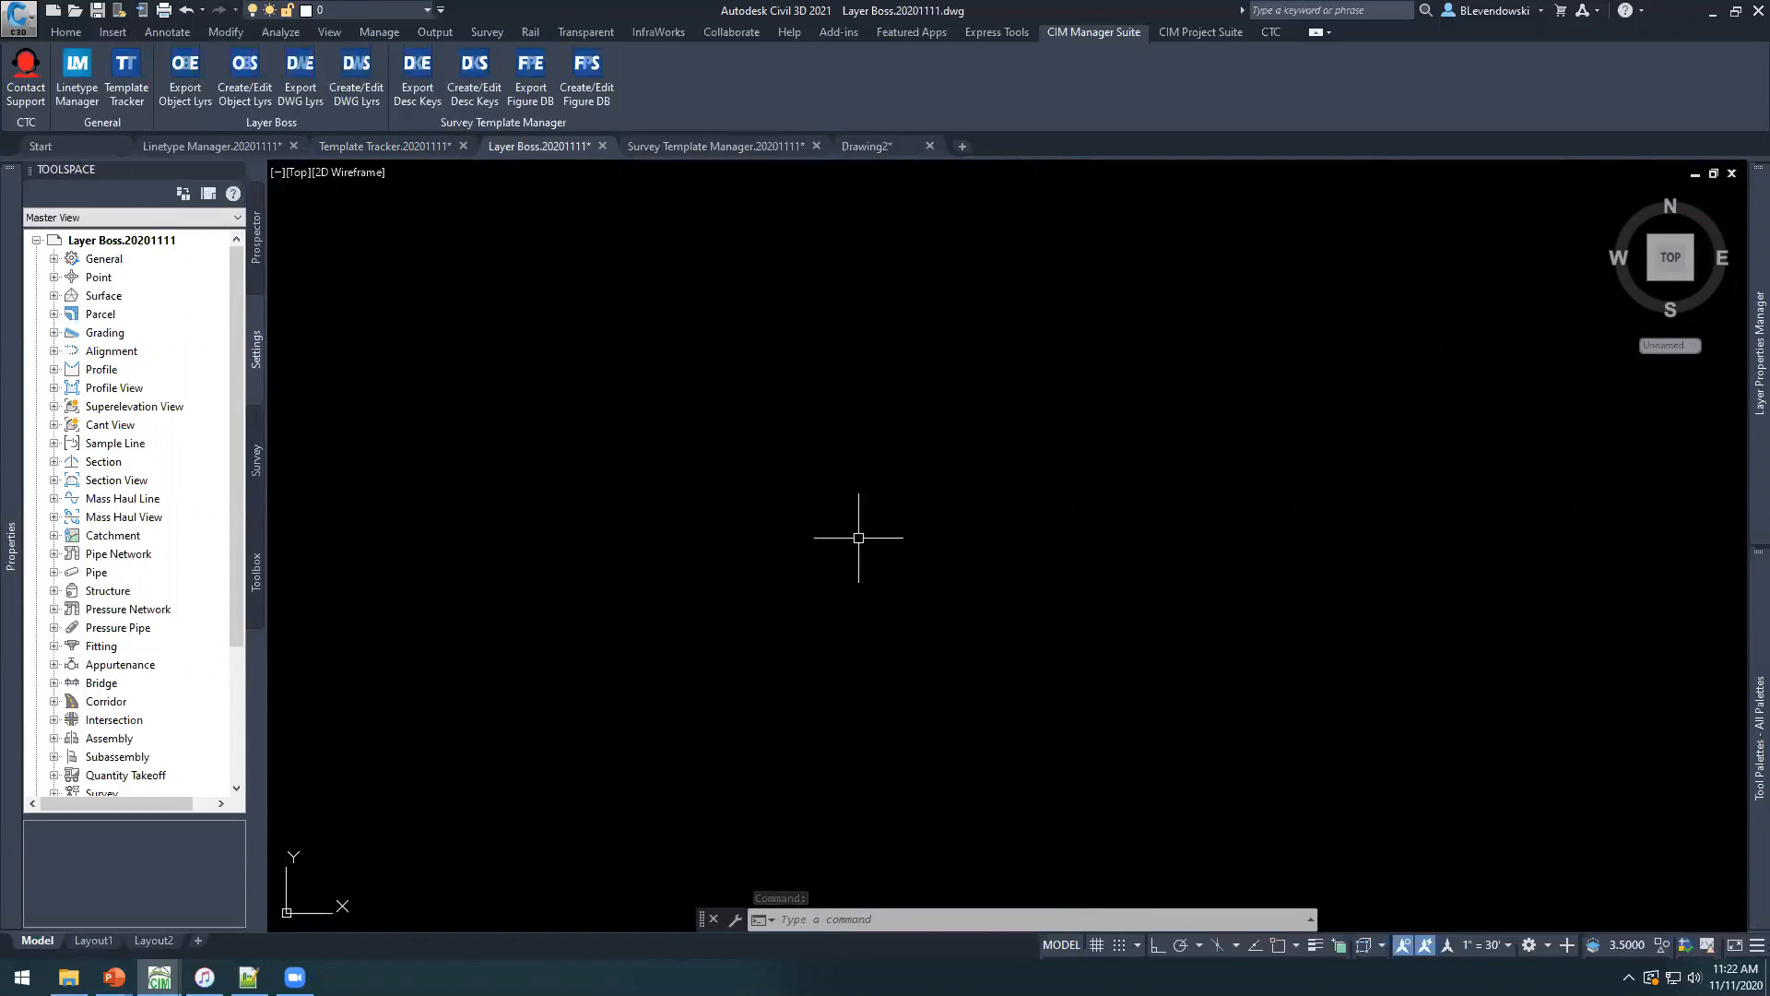
Review the drawing's layer list and the object layer assignments in the drawing settings, leaving the settings without saving.
mouse_move(1742, 410)
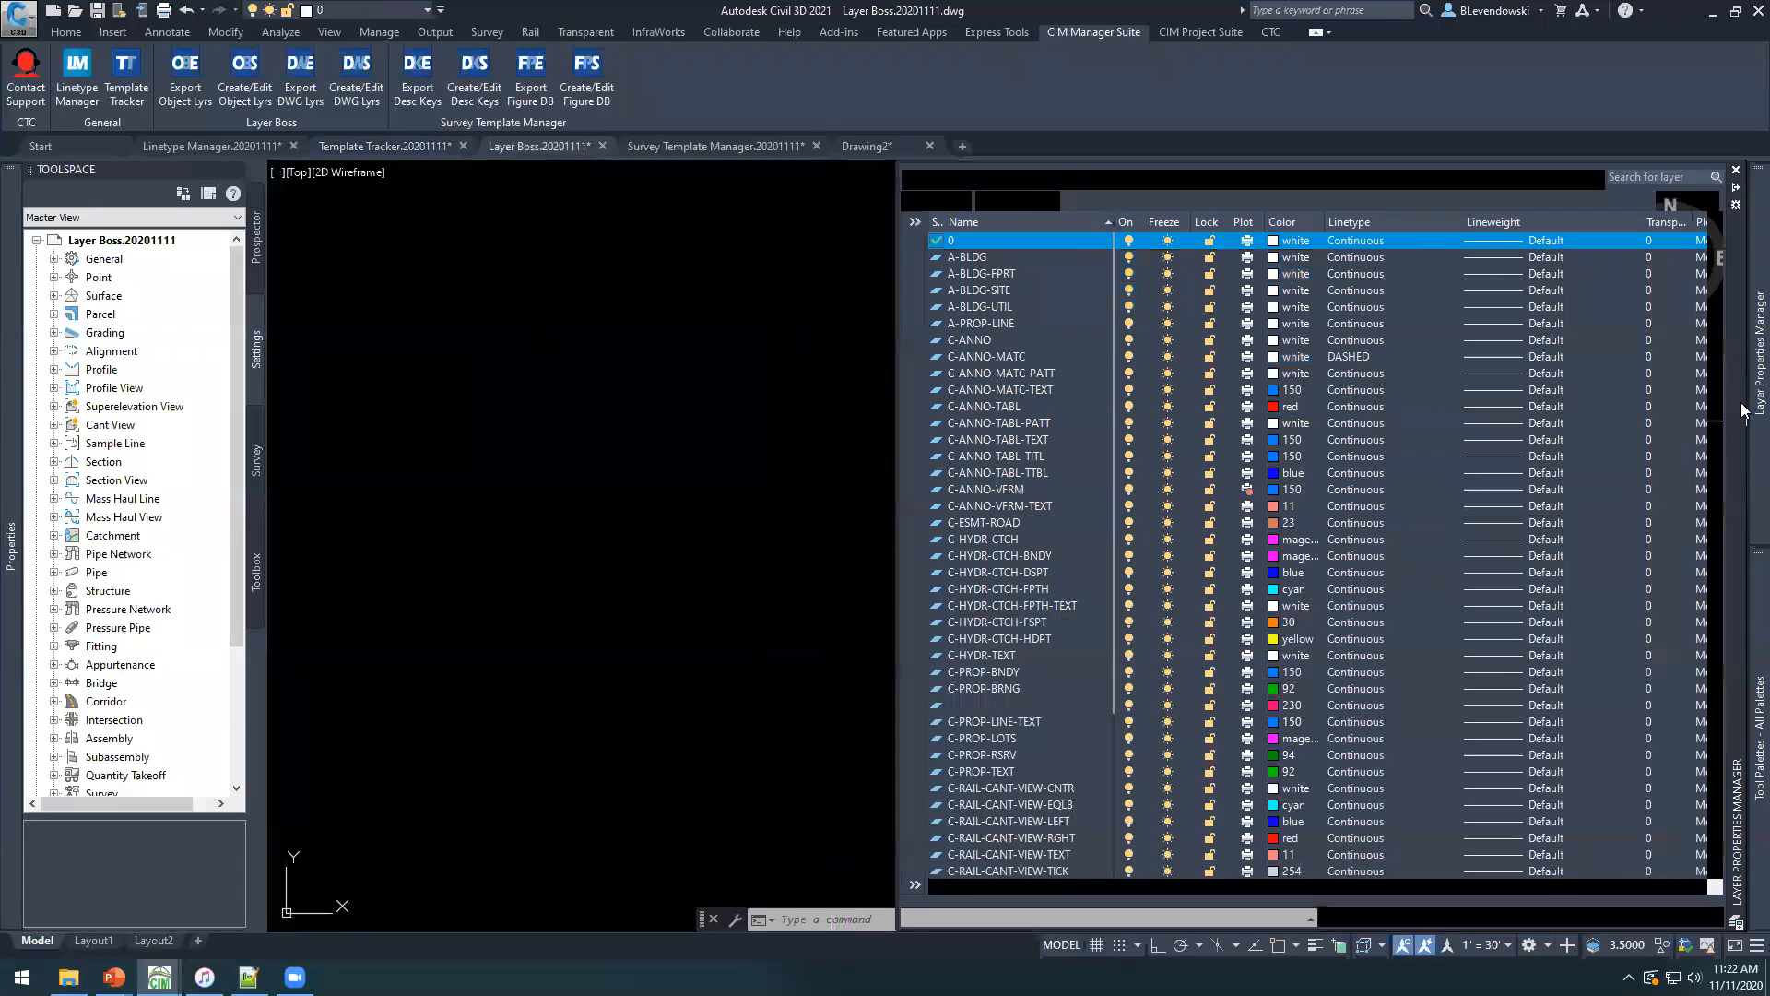
scroll(1043, 339, down, 15)
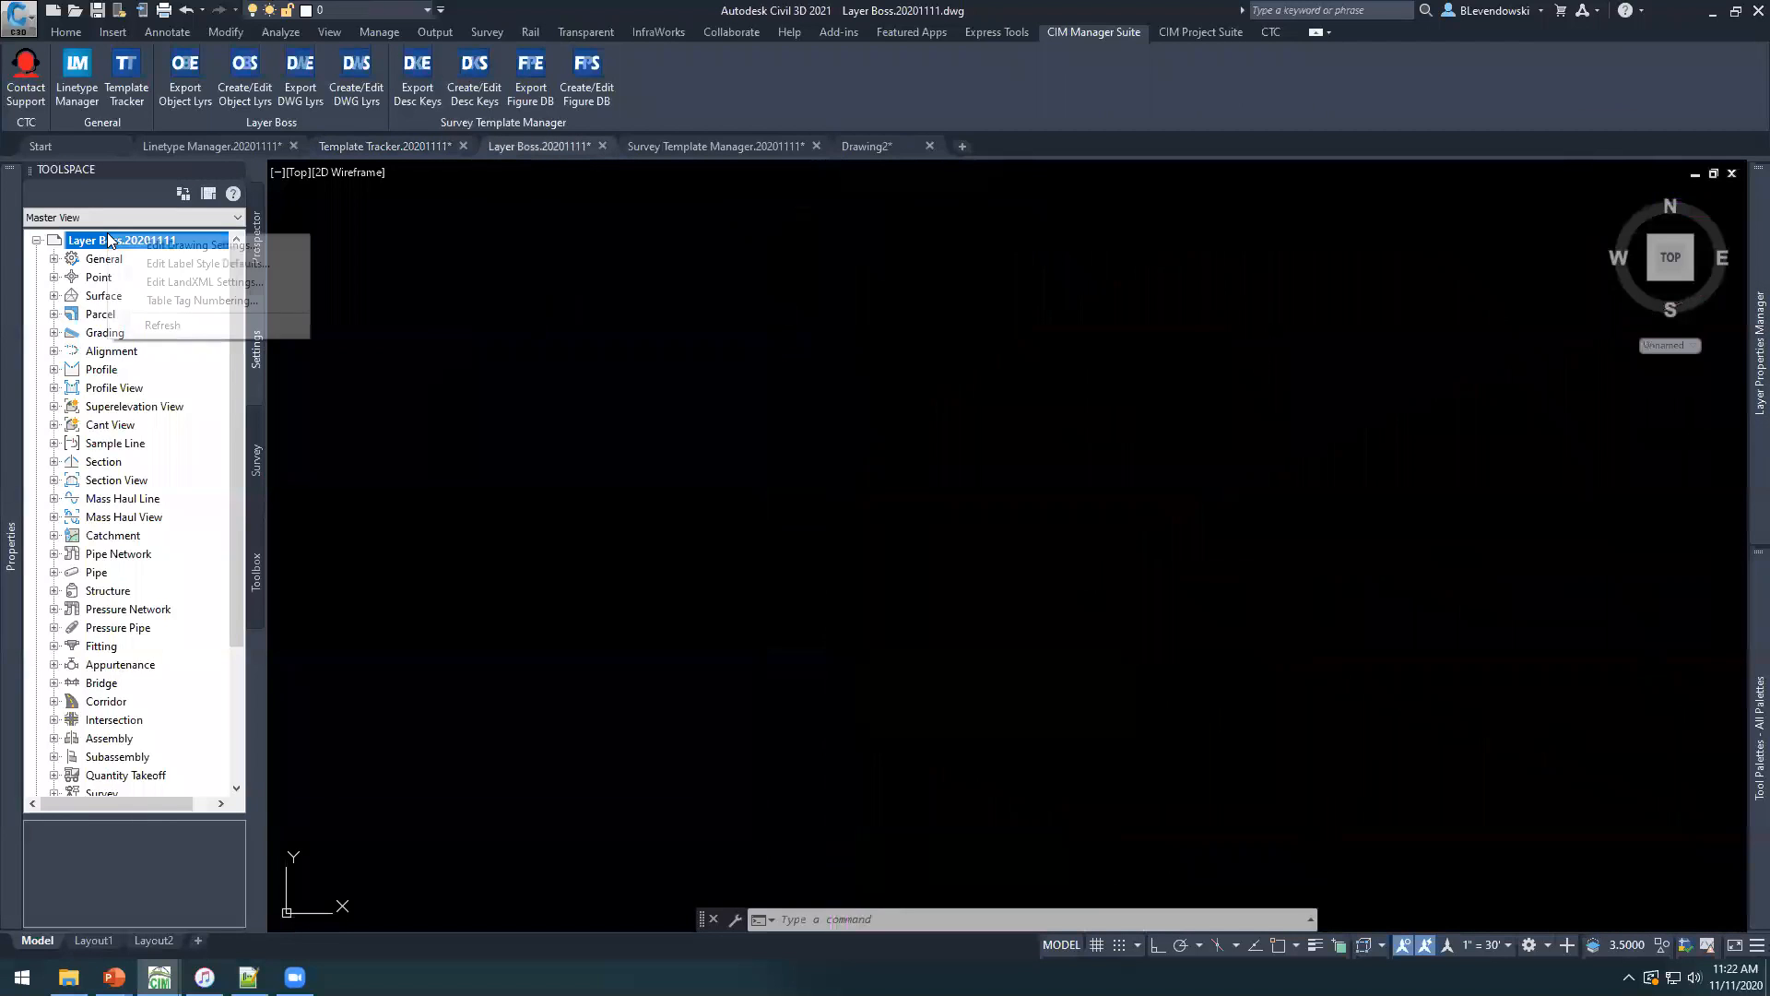
right_click(107, 238)
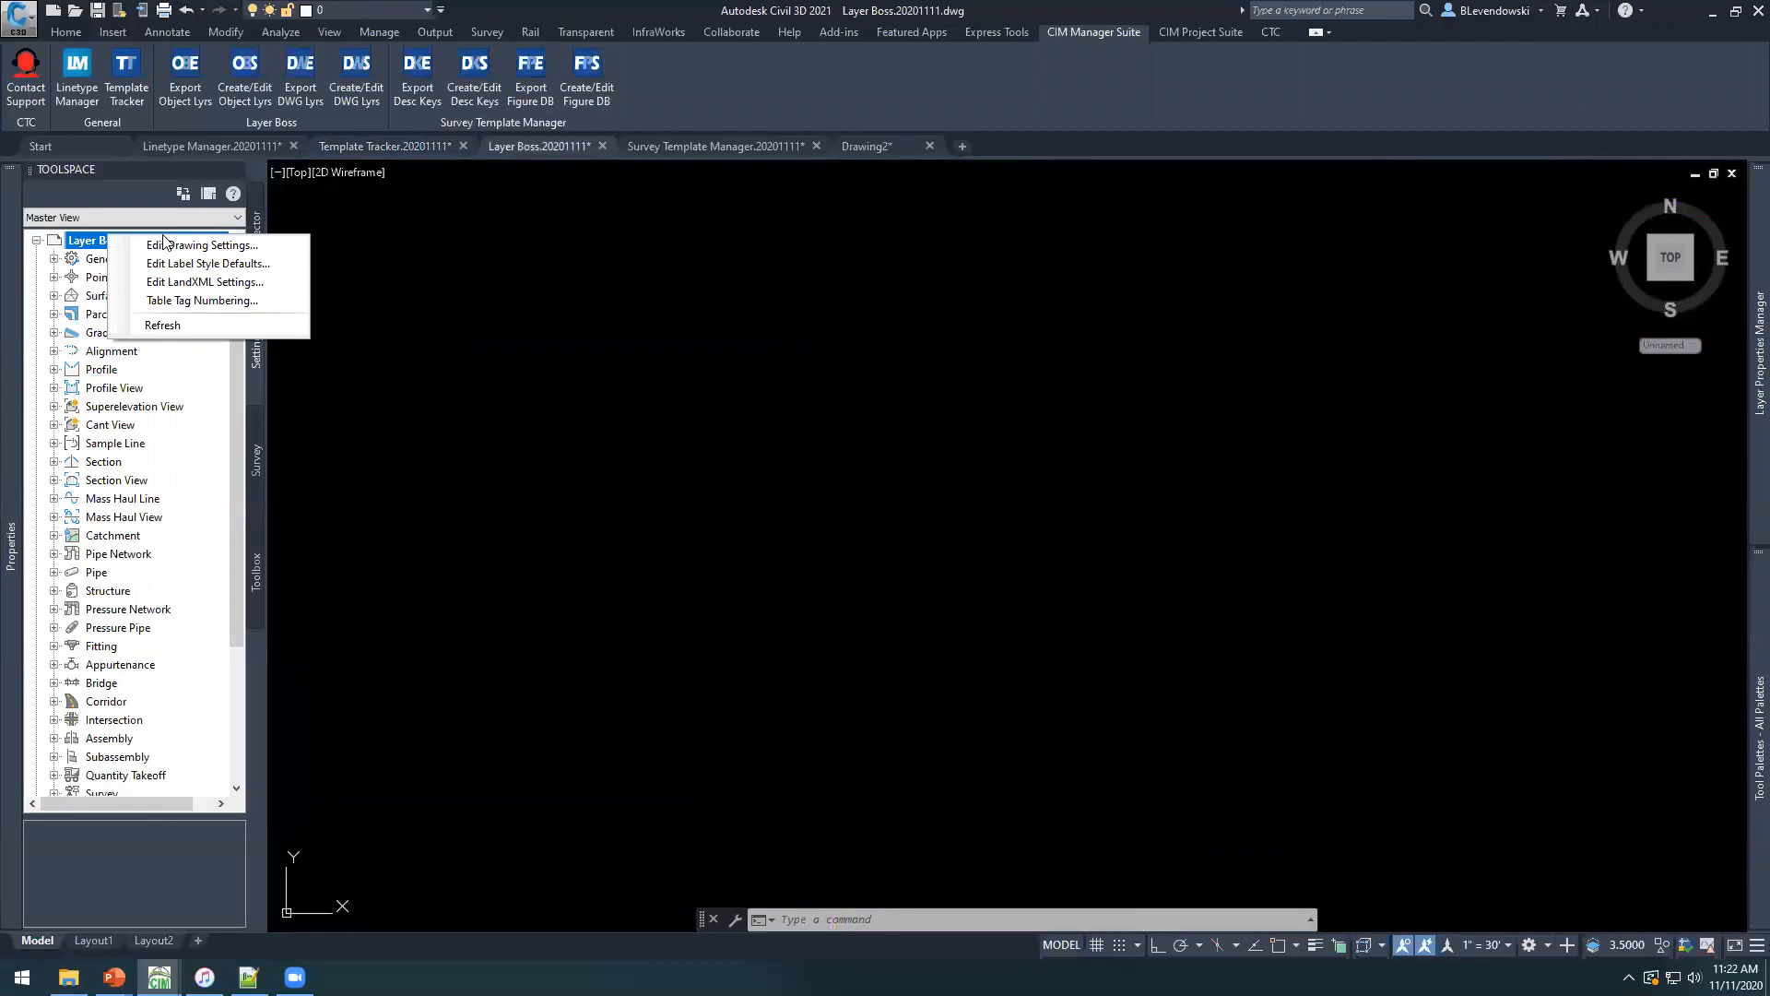
click(175, 244)
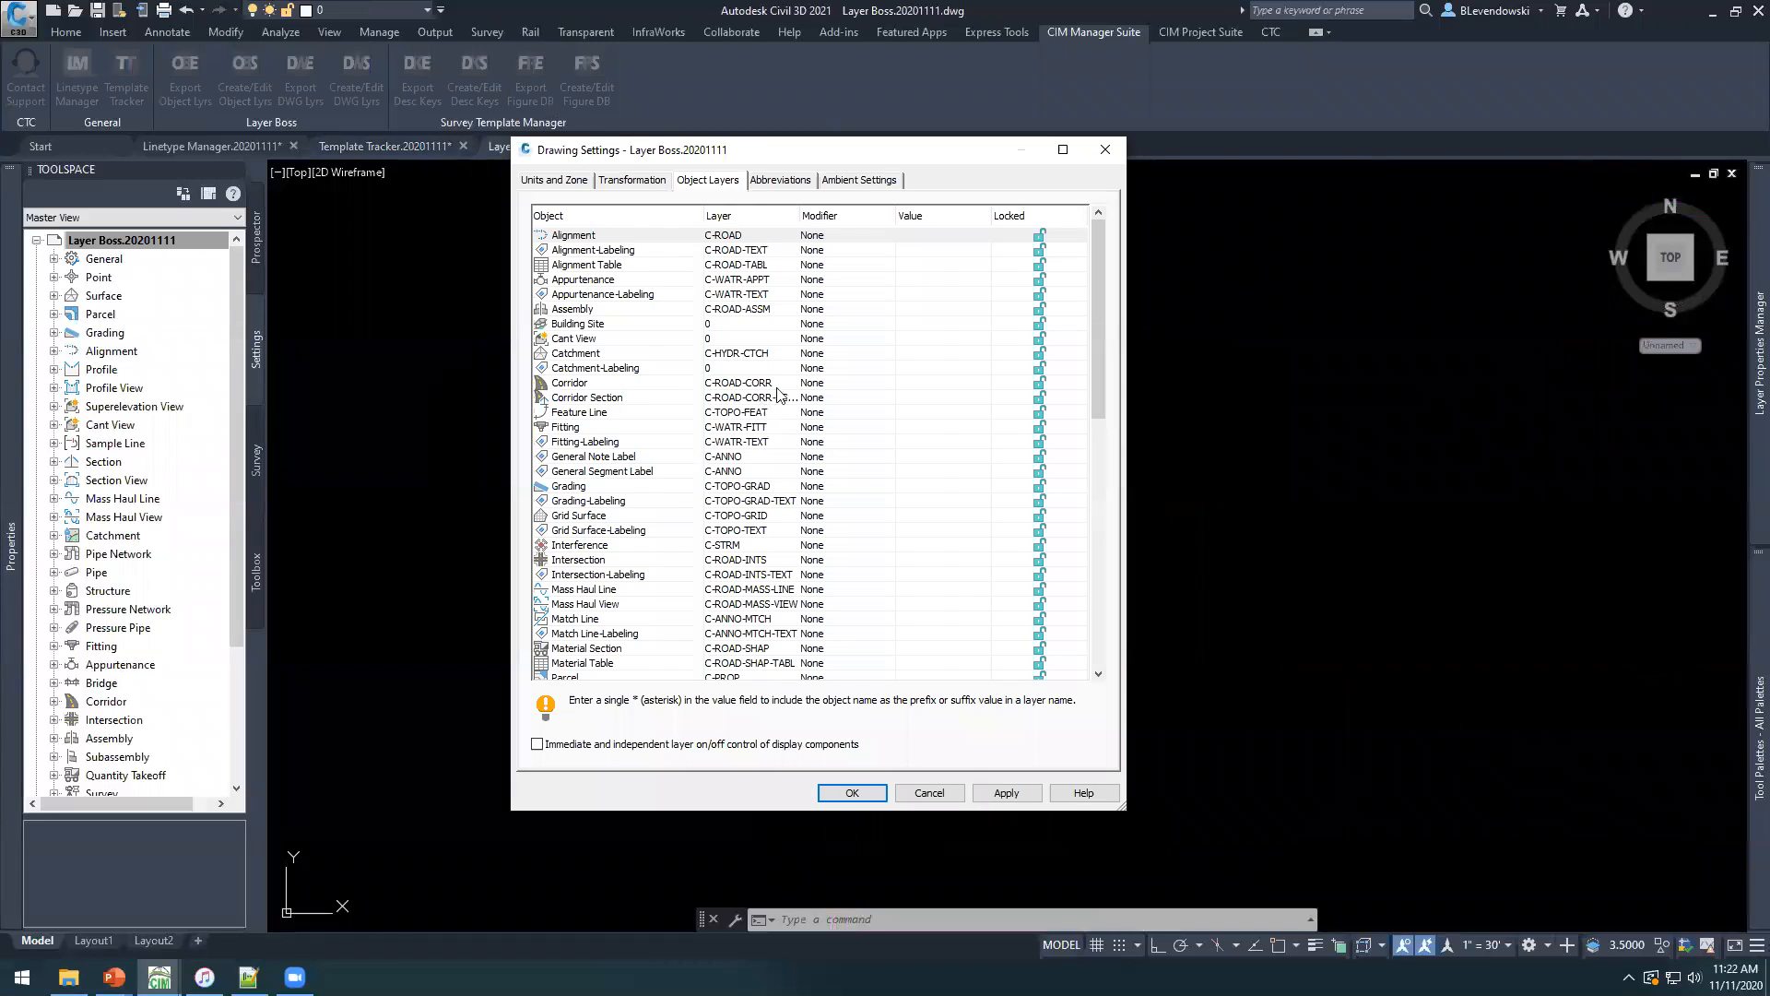
drag(765, 153, 756, 204)
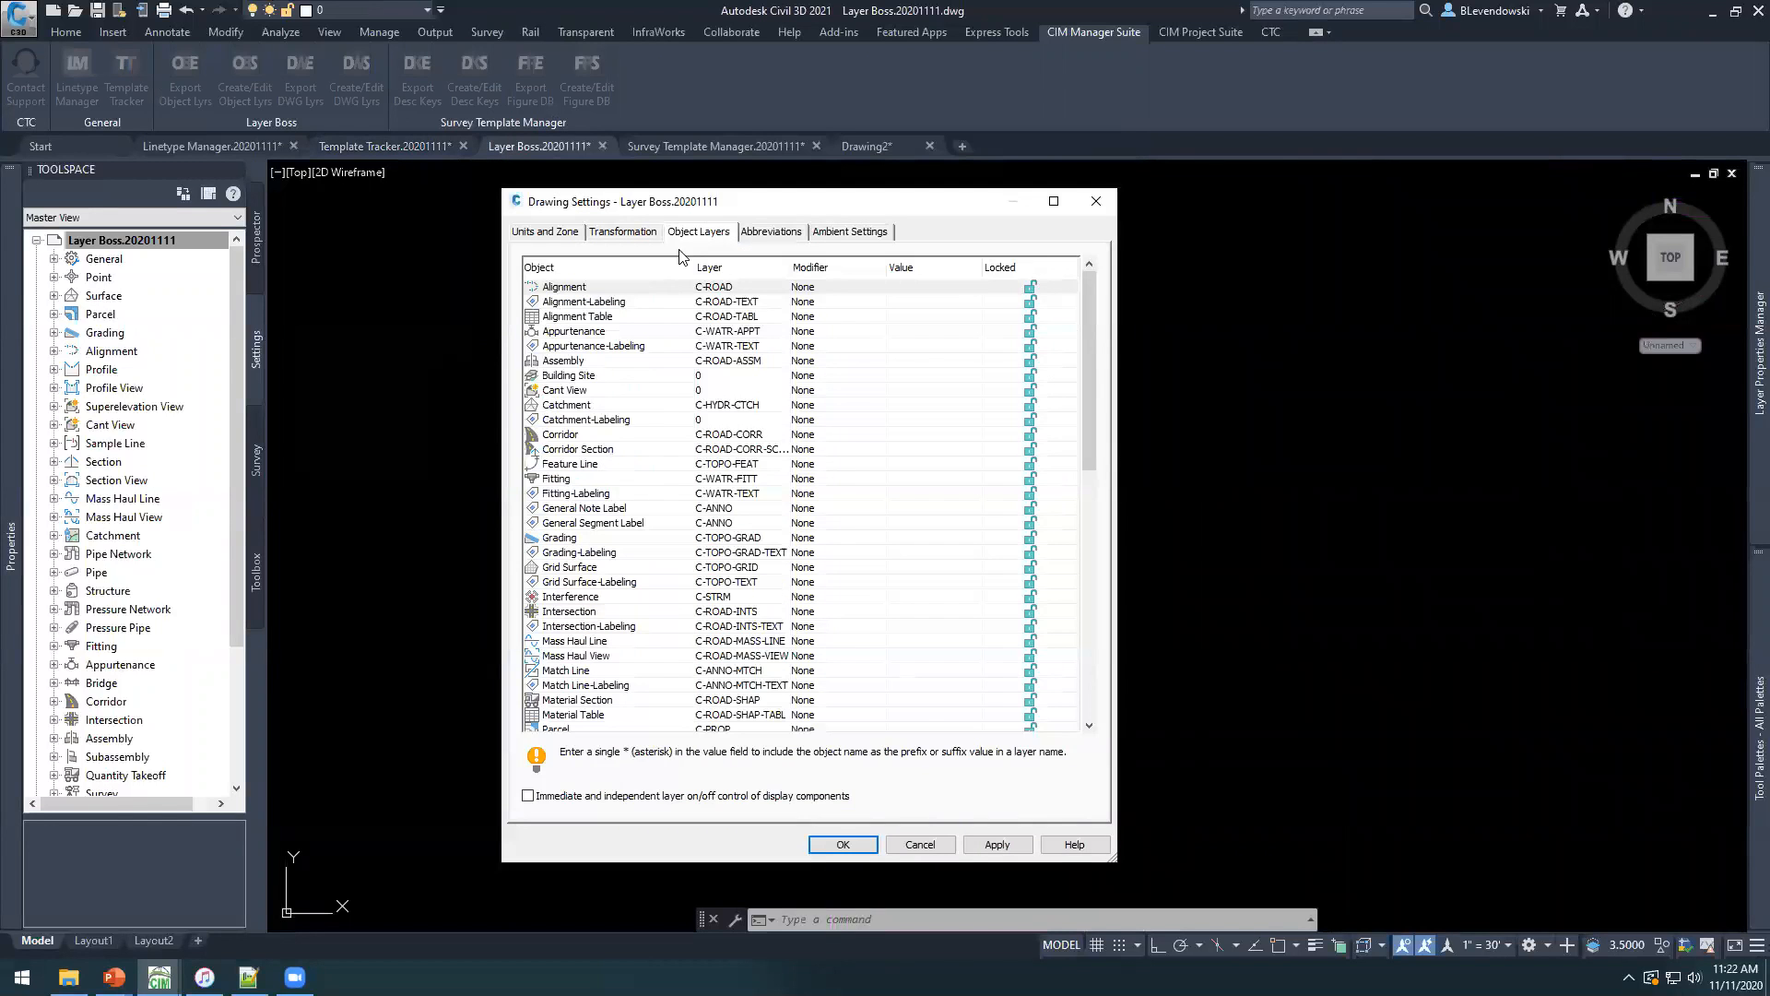
click(646, 510)
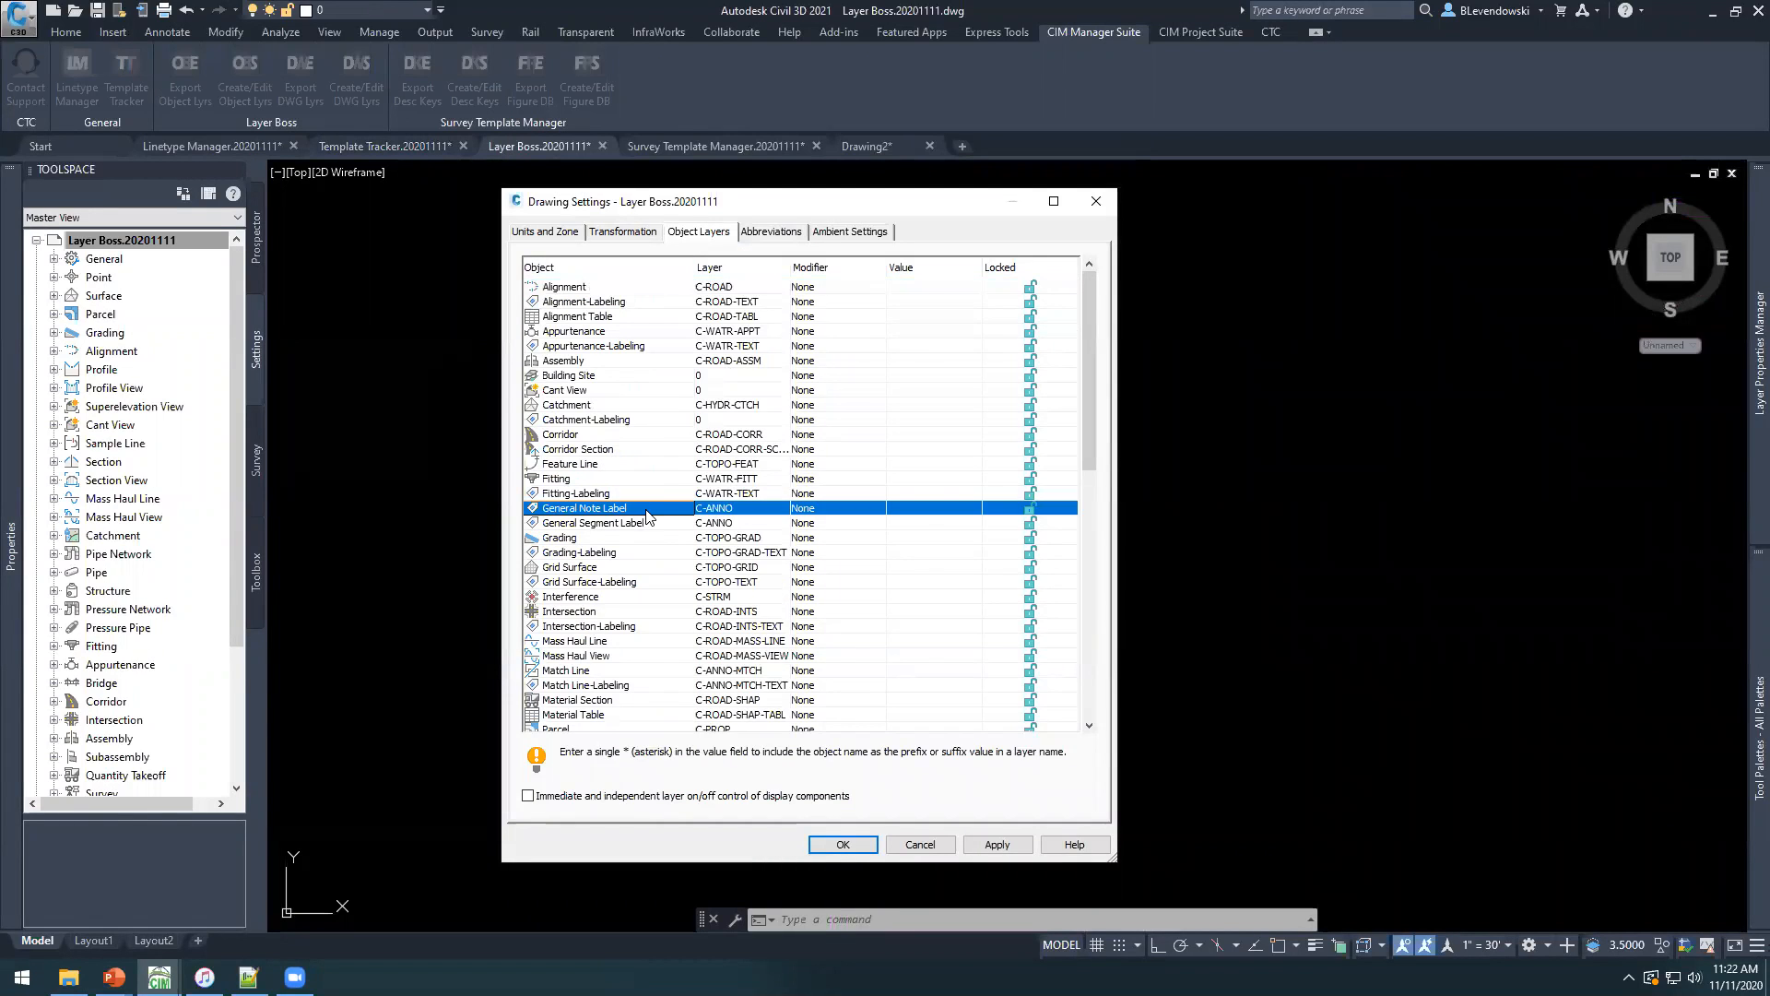
scroll(728, 645, down, 12)
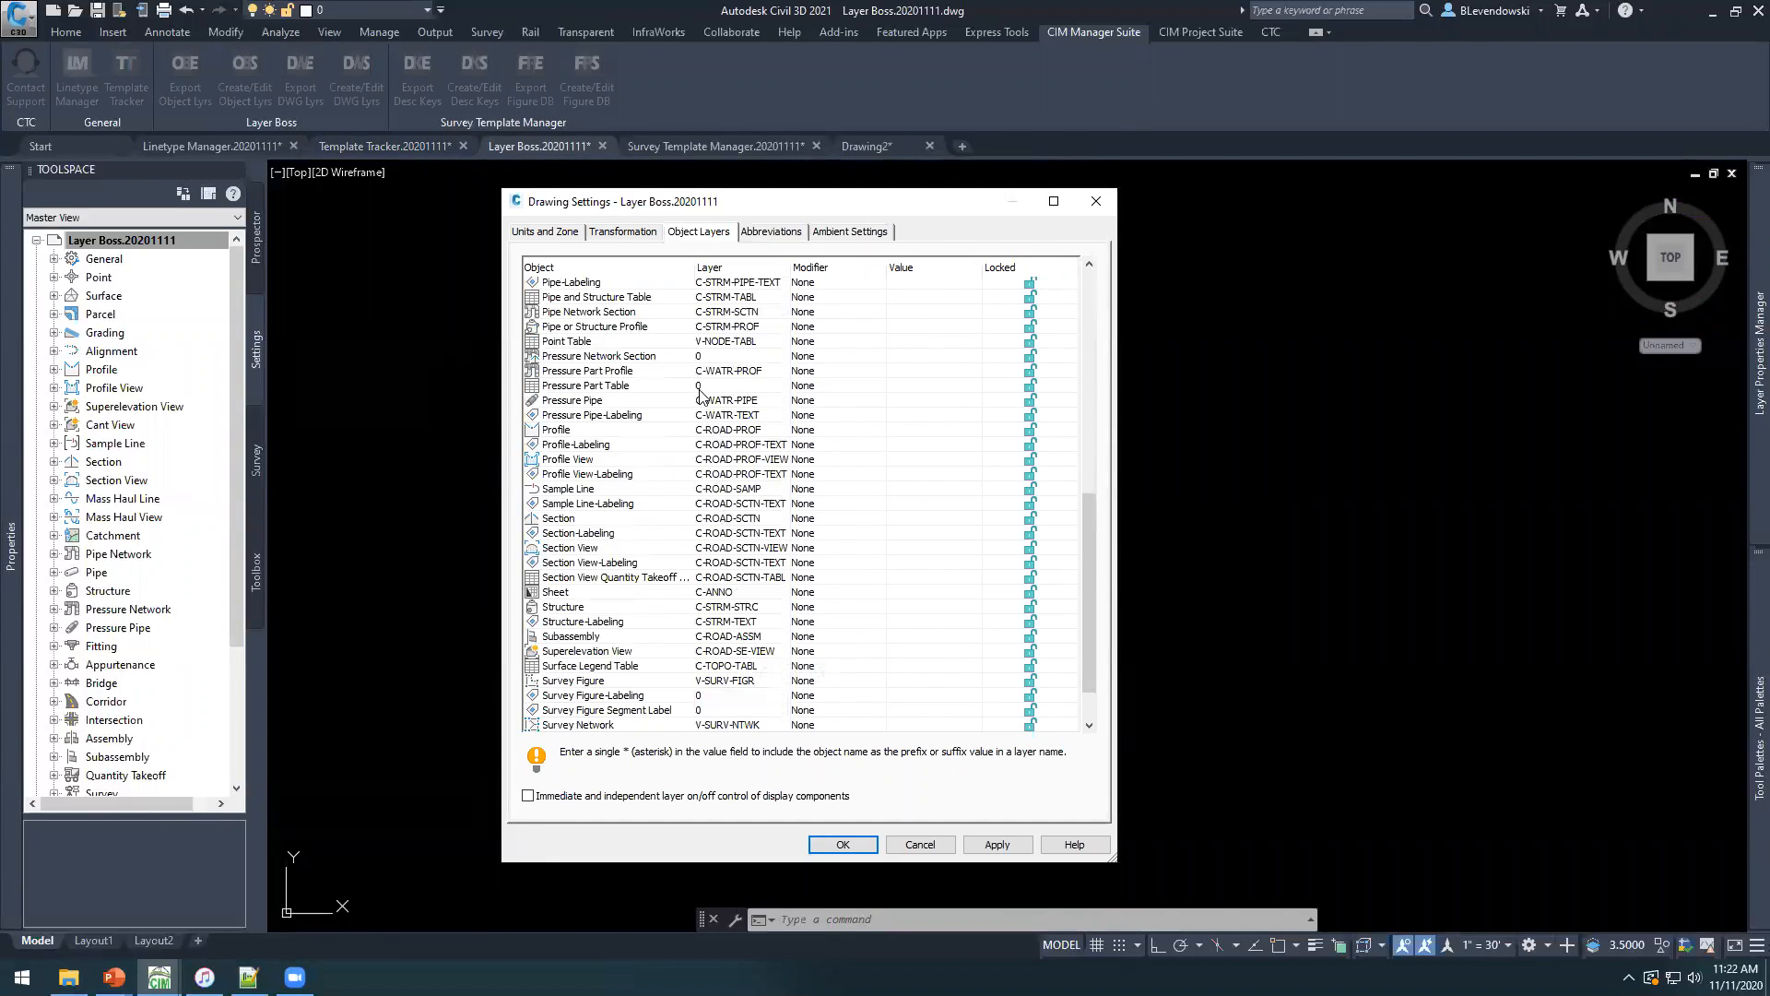
scroll(765, 581, up, 9)
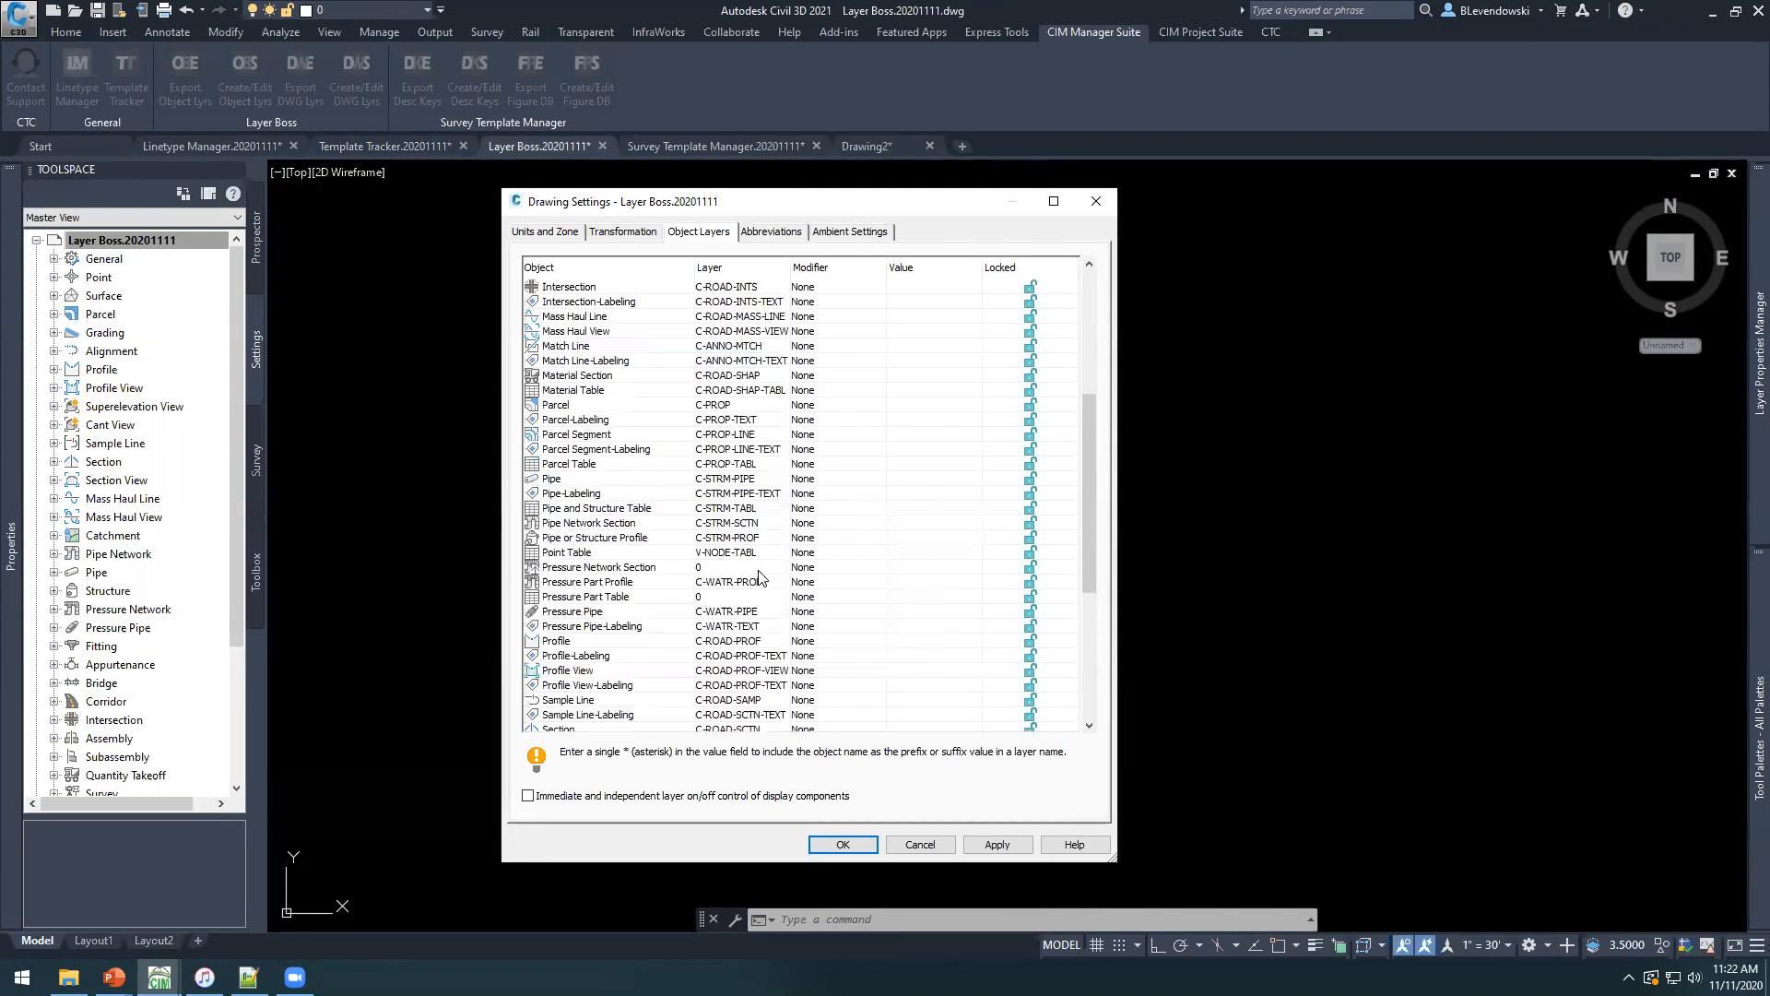
click(922, 843)
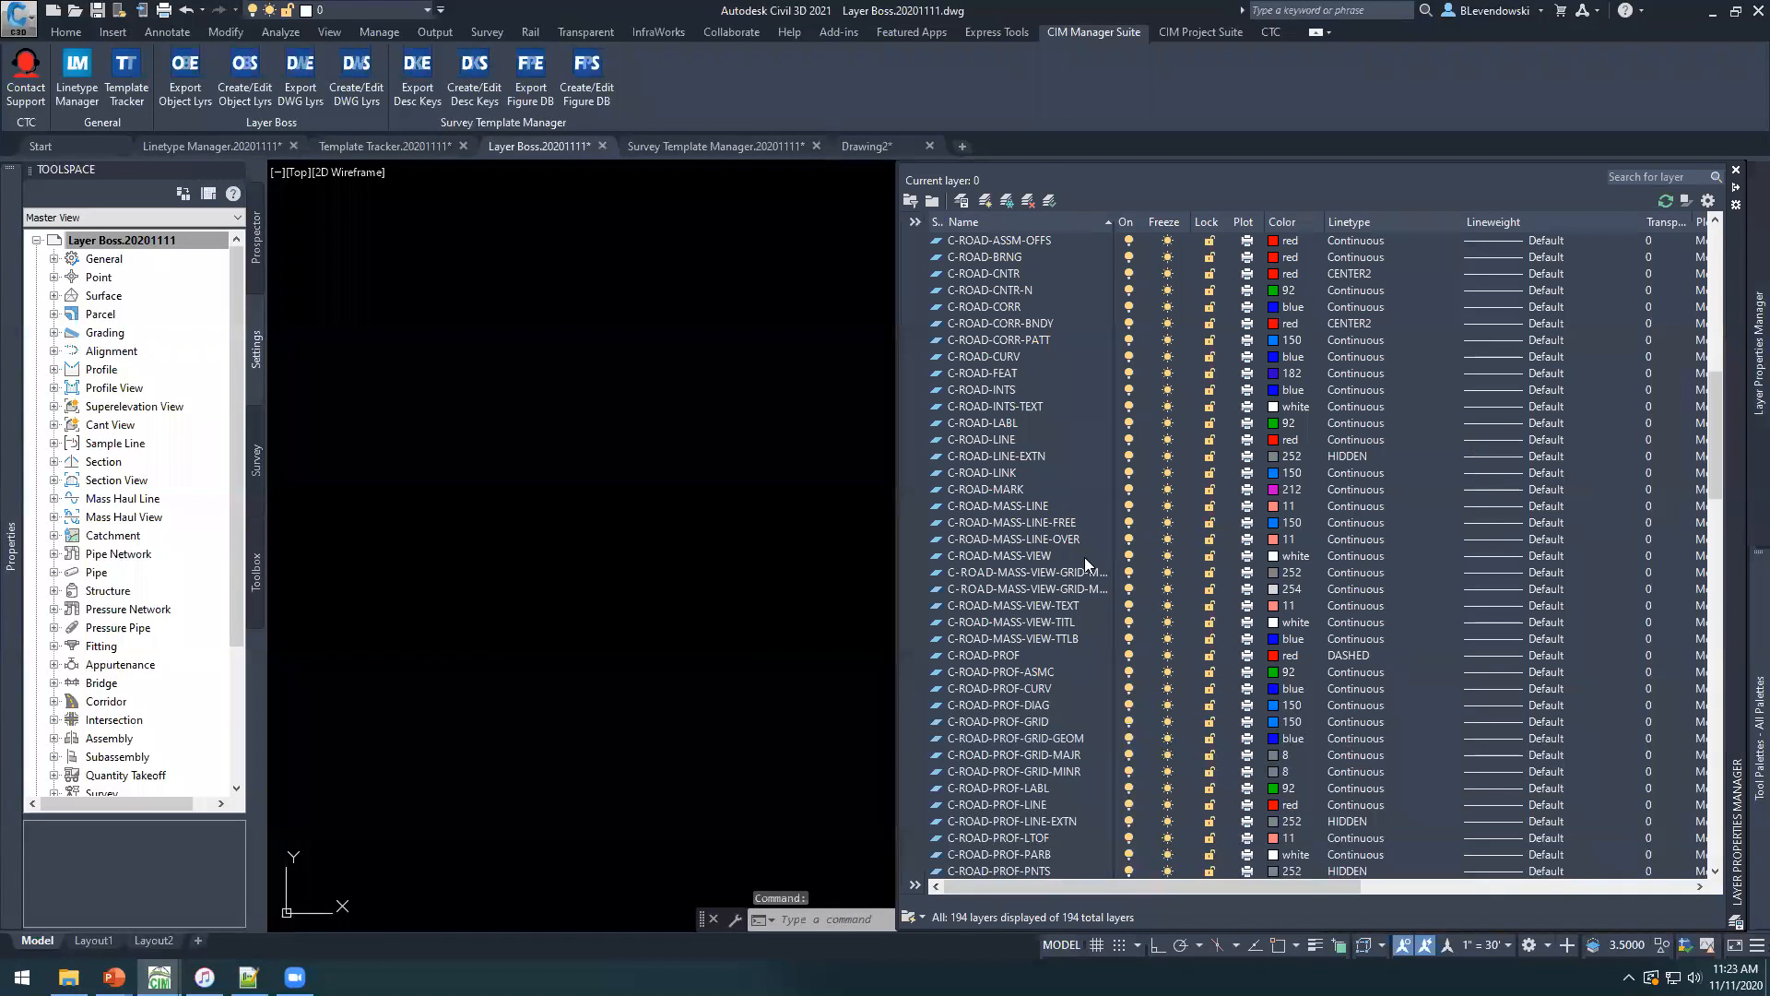
Examine the layer list and its property columns in the Layer Properties Manager.
click(1022, 474)
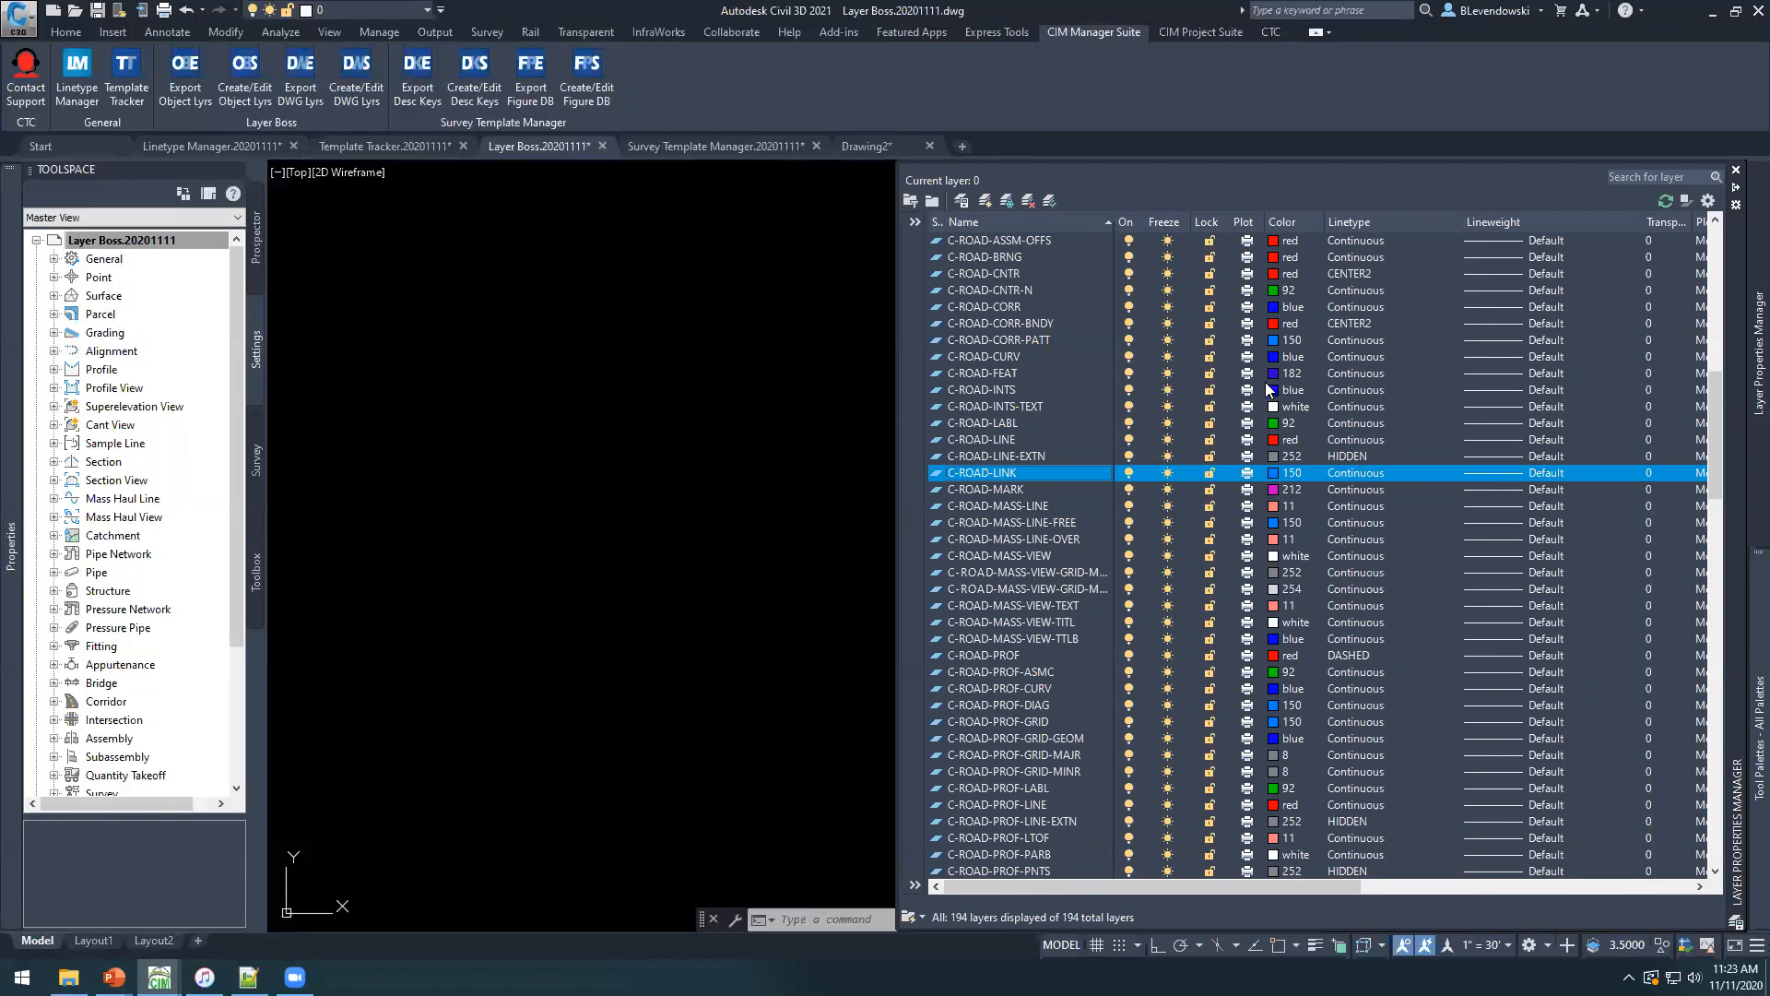
drag(1224, 887, 1558, 902)
drag(1448, 887, 1054, 905)
scroll(989, 273, up, 4)
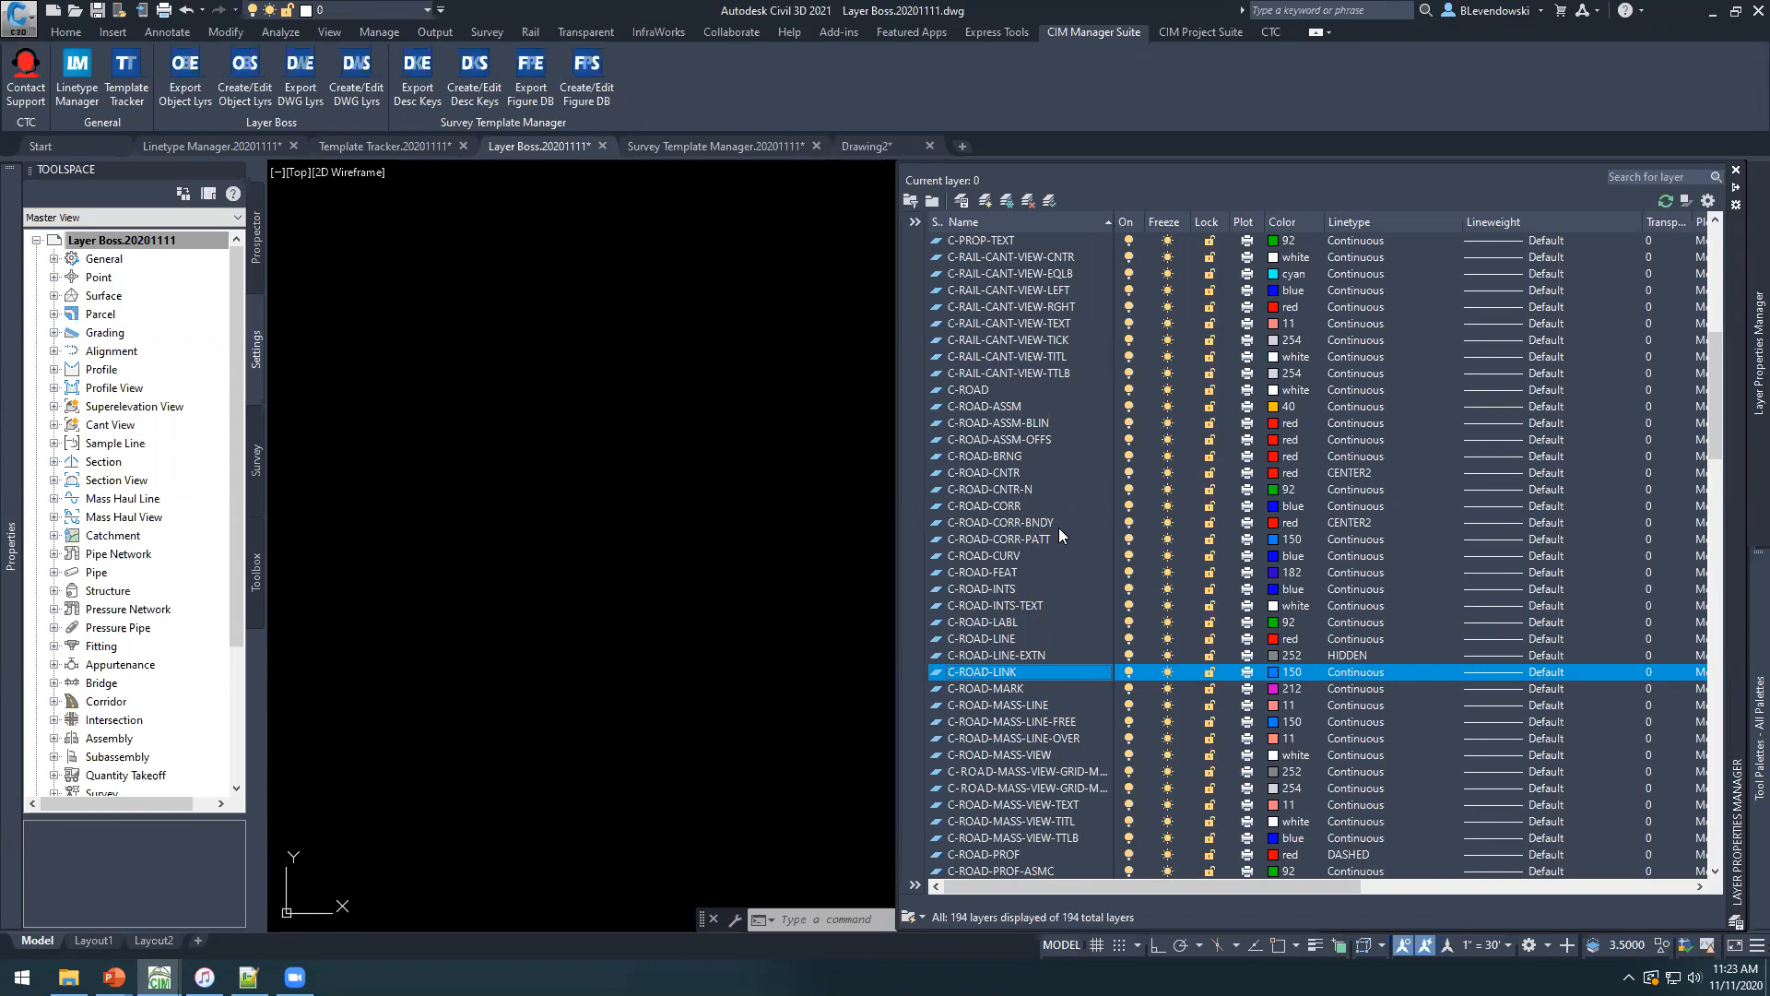
scroll(1053, 415, up, 3)
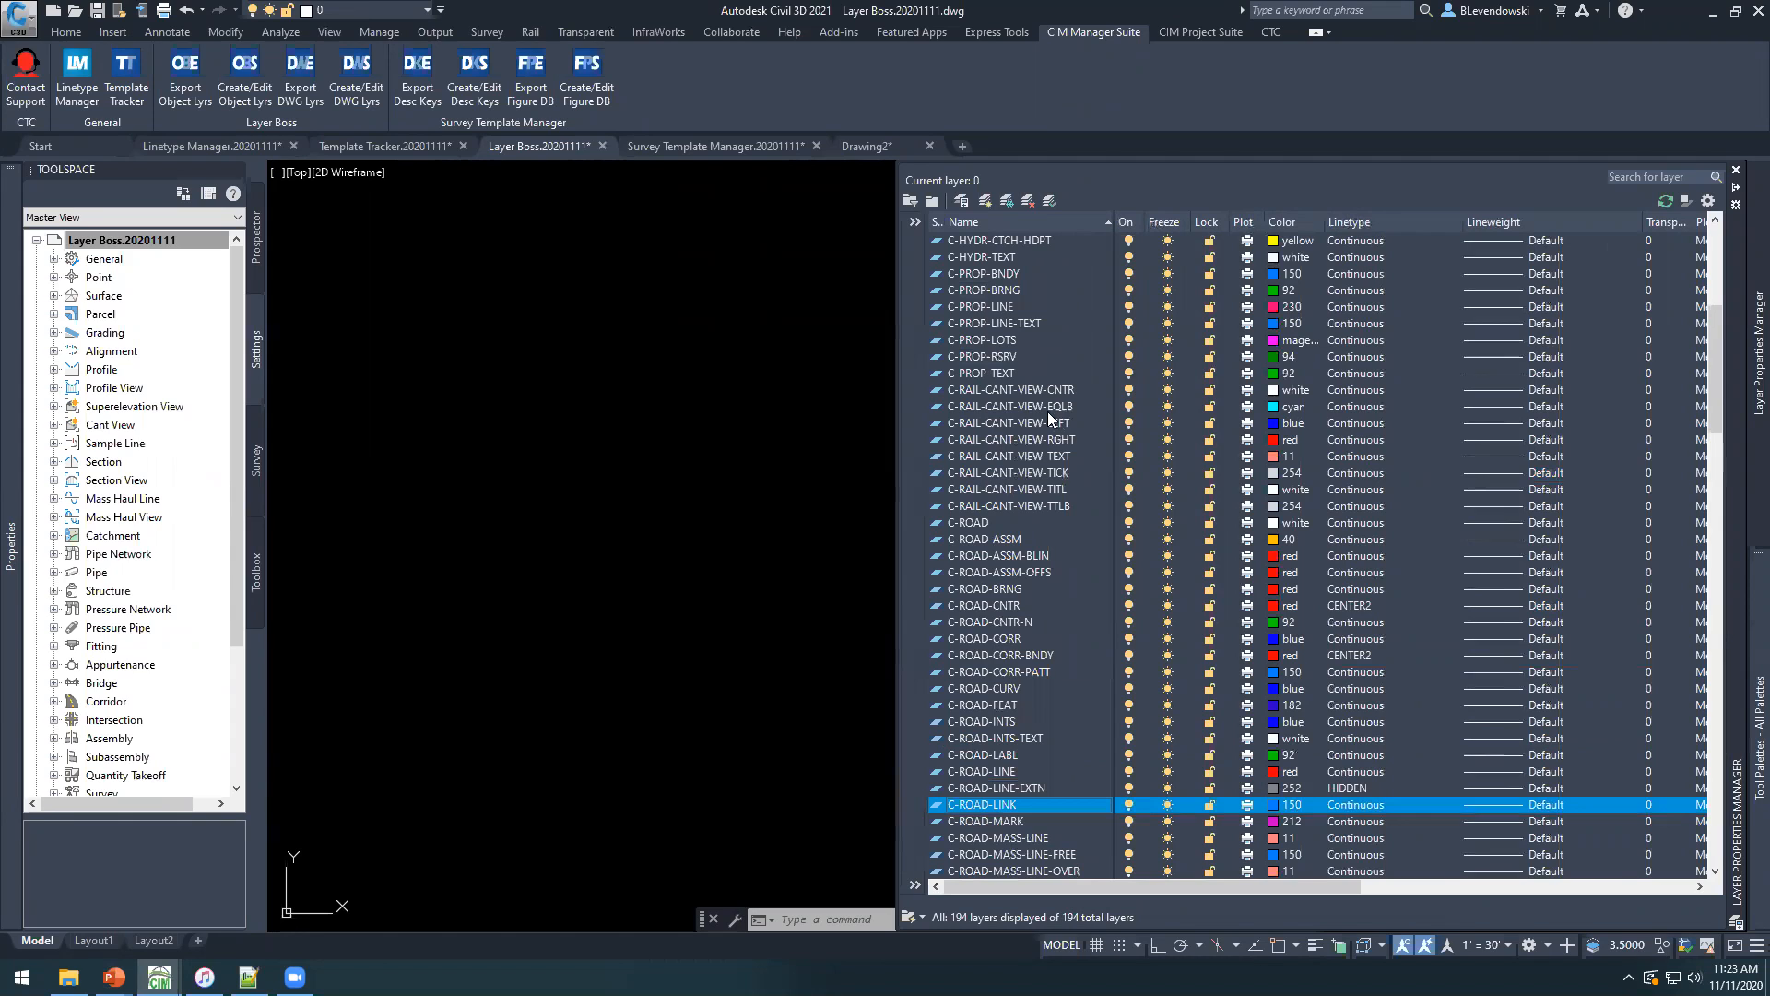
Try to delete all the C-RAIL-CANT-VIEW layers, from C-RAIL-CANT-VIEW-CNTR to C-RAIL-CANT-VIEW-TTLB.
click(1005, 389)
shift+click(986, 506)
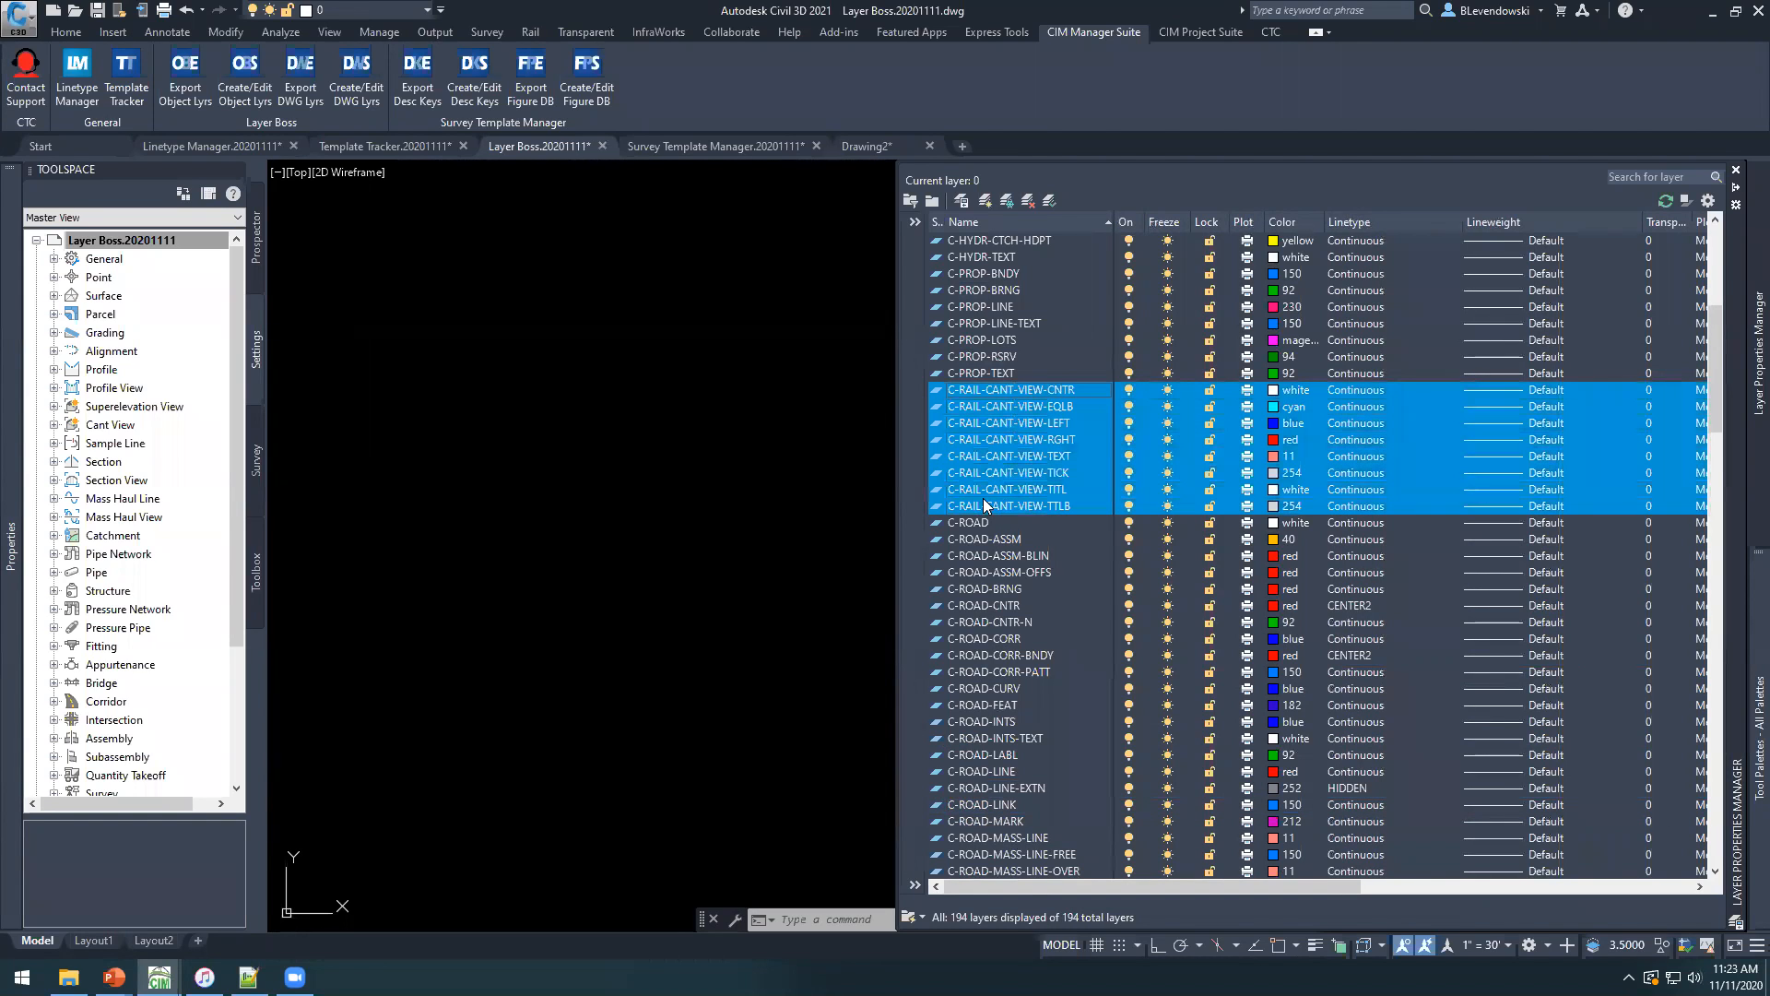
click(1028, 200)
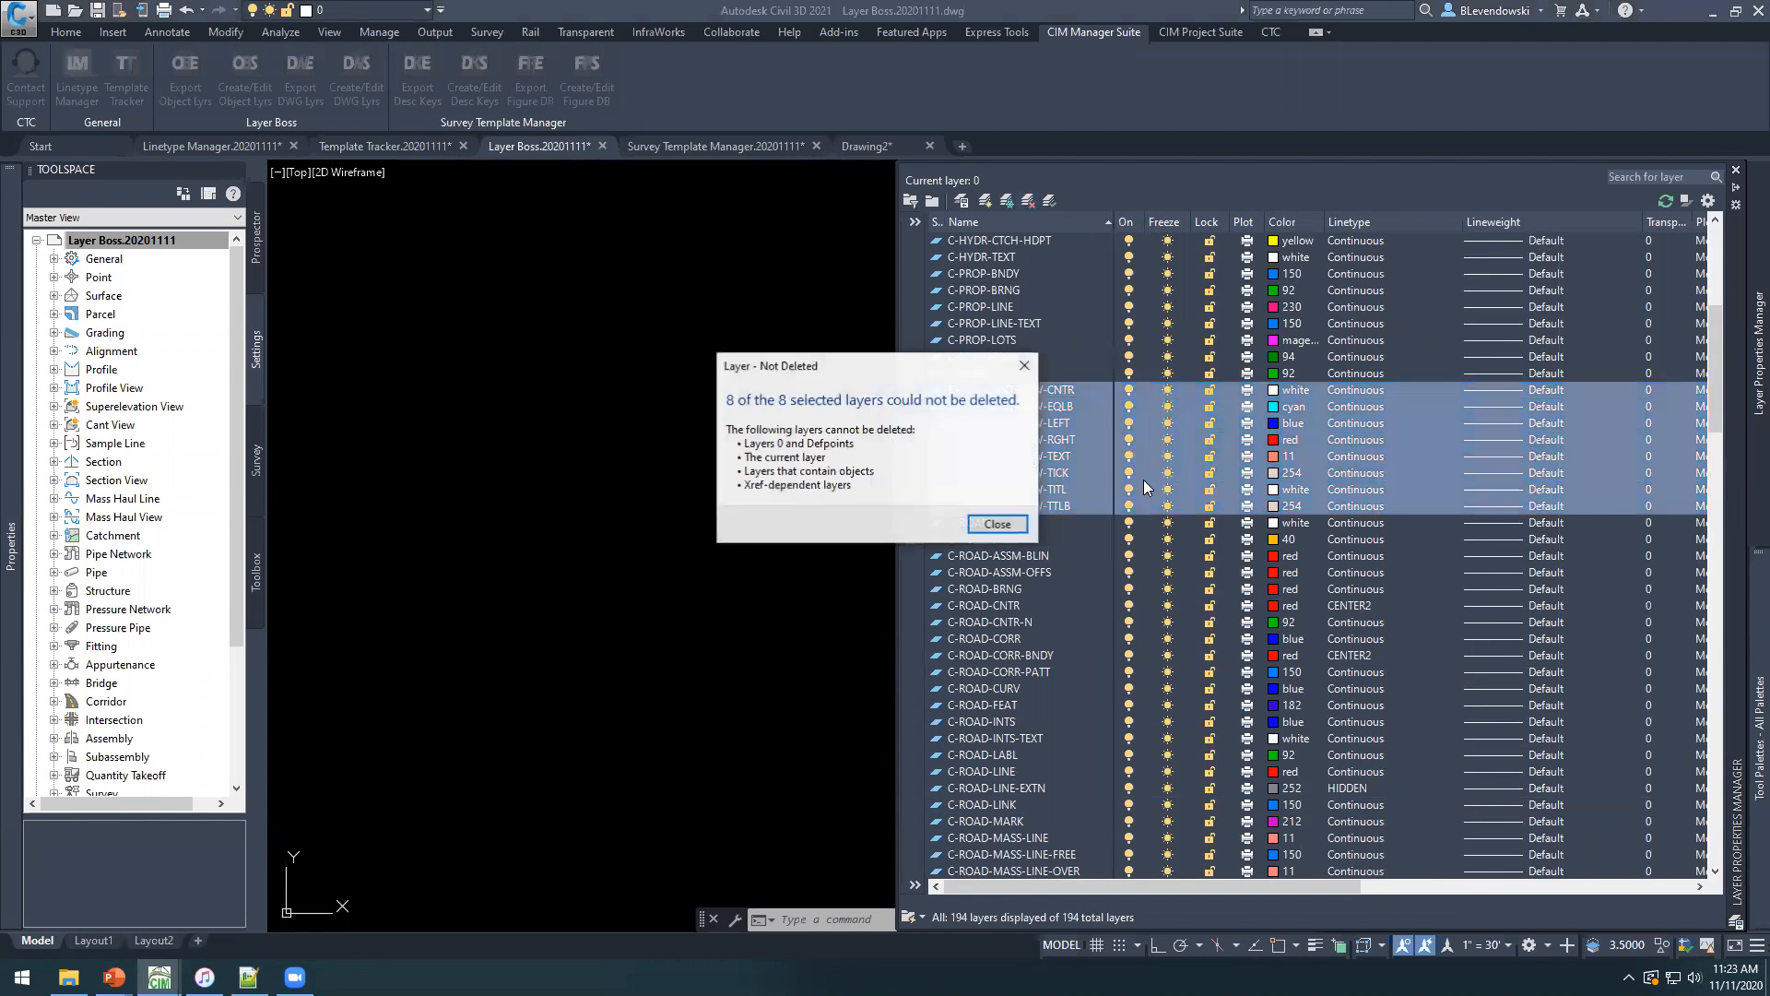
click(1006, 522)
click(985, 374)
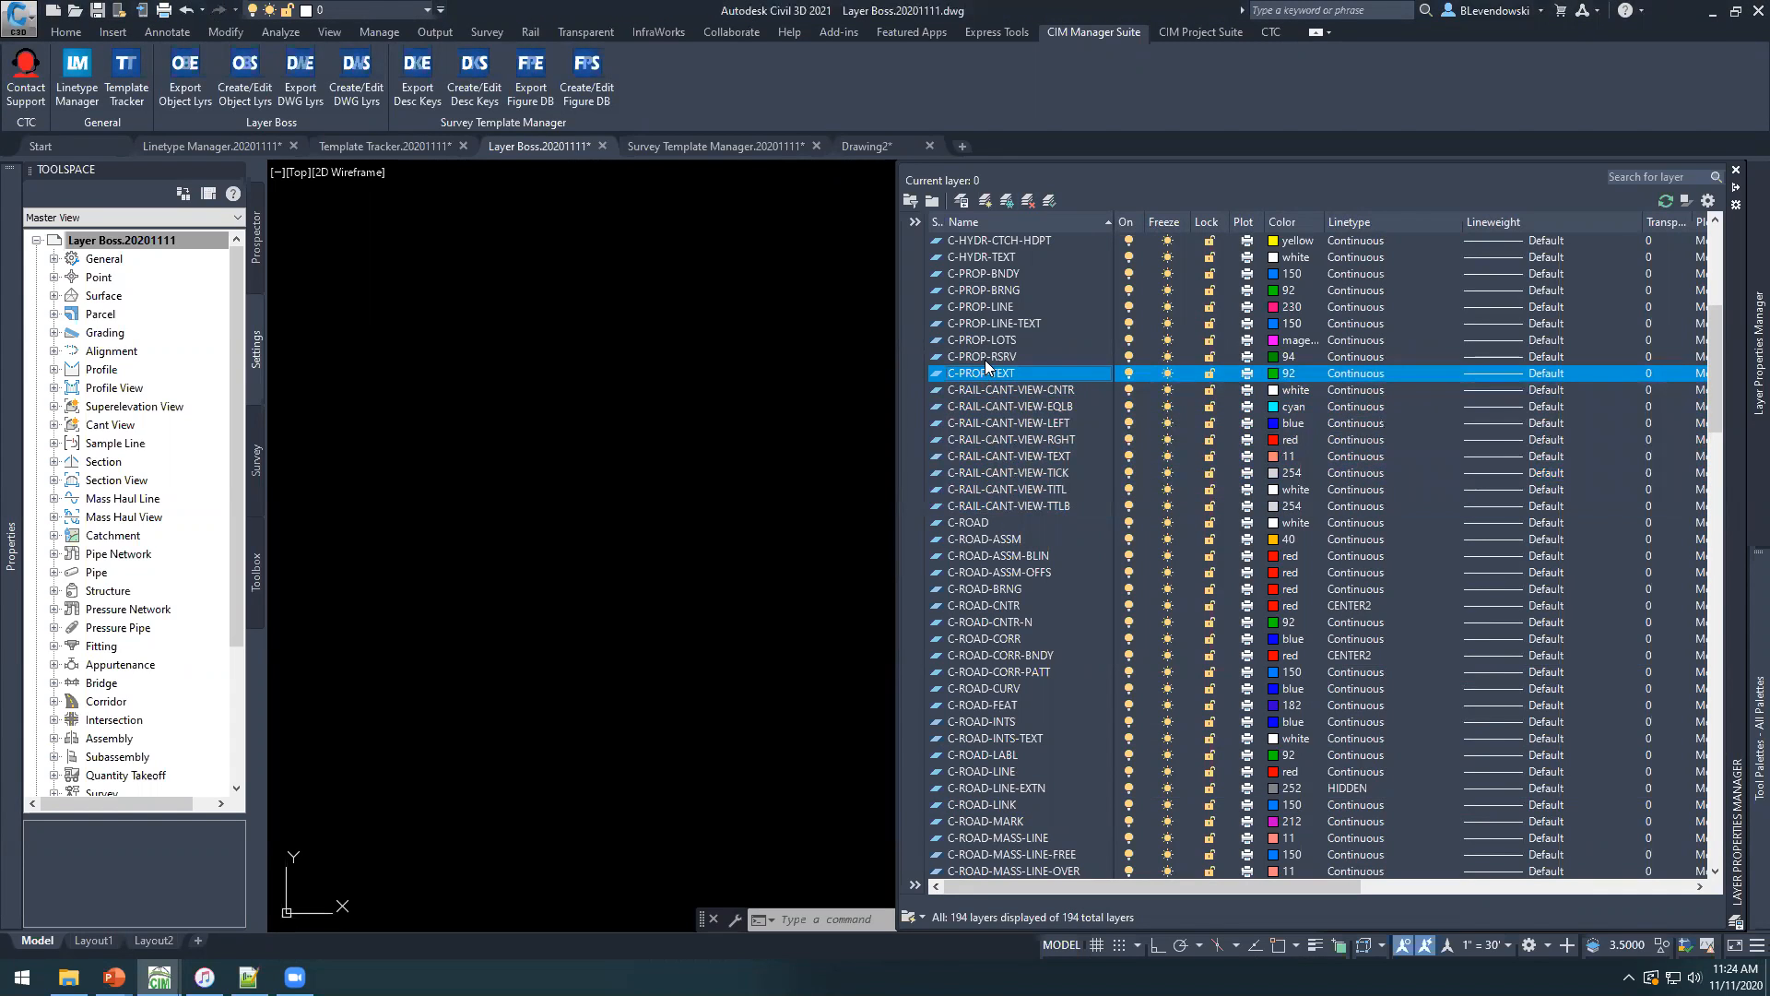
Open the Layer Boss.20201111 drawing settings and review the object layer assignments, including the Cant View object.
click(129, 241)
right_click(128, 242)
click(203, 253)
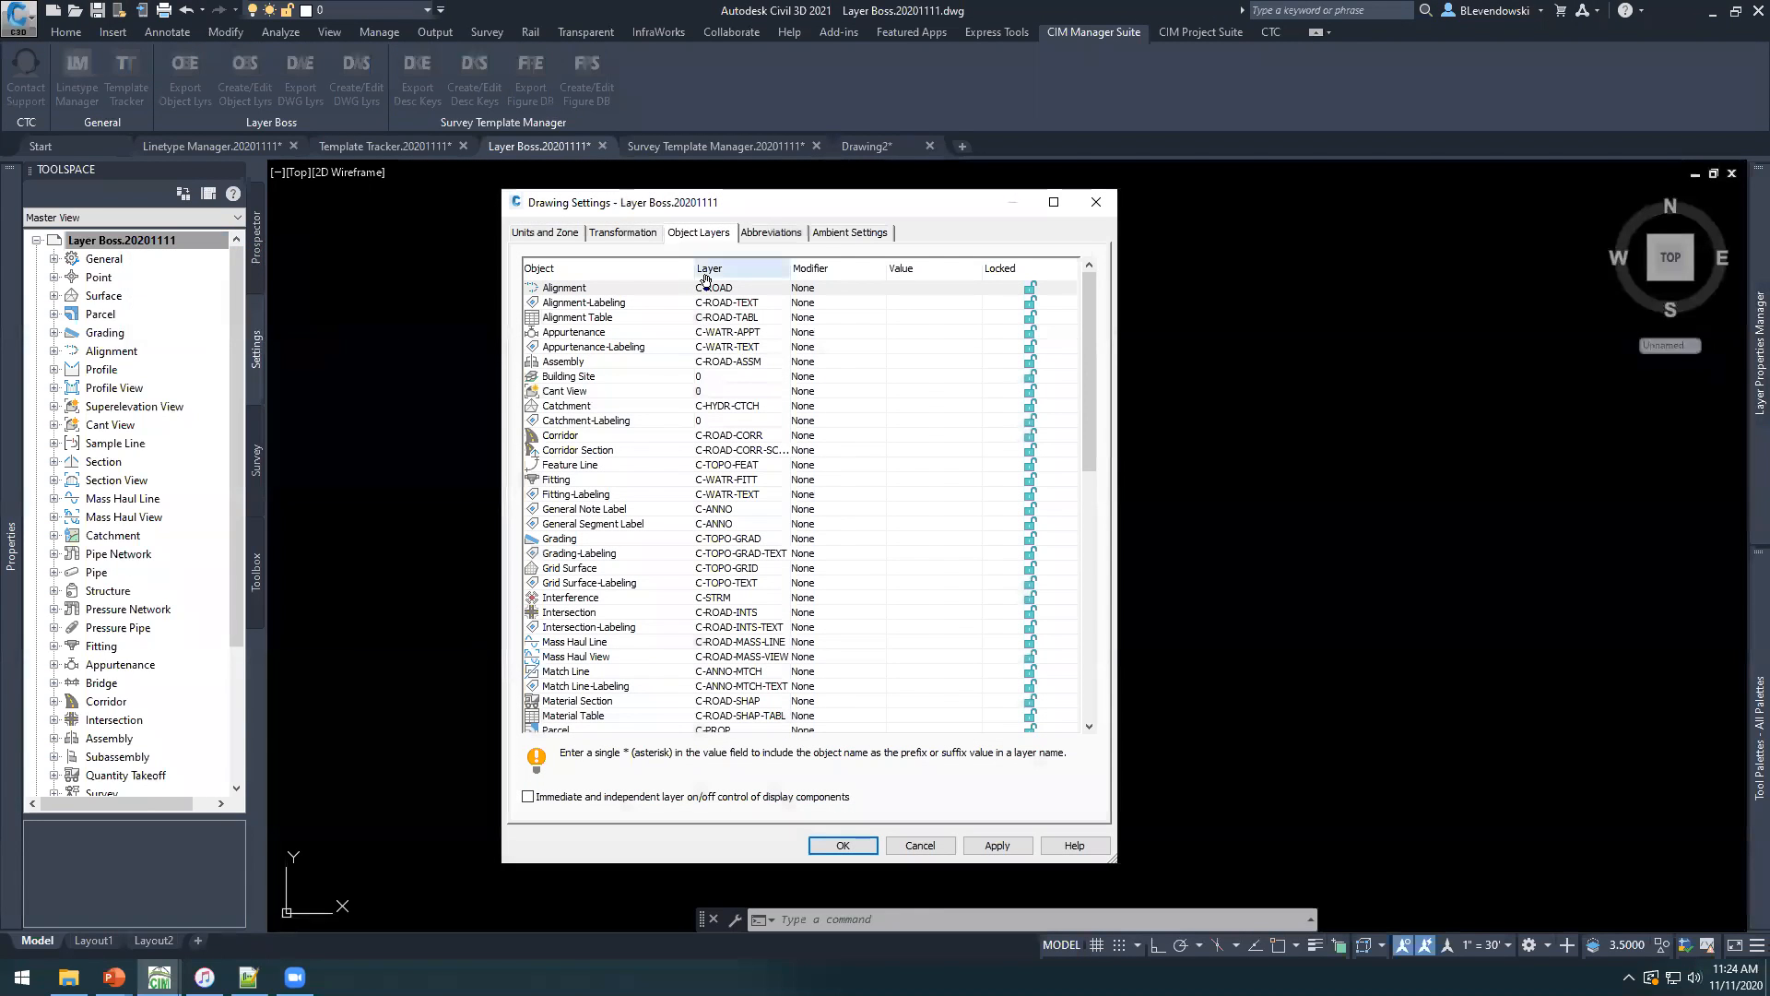
click(614, 391)
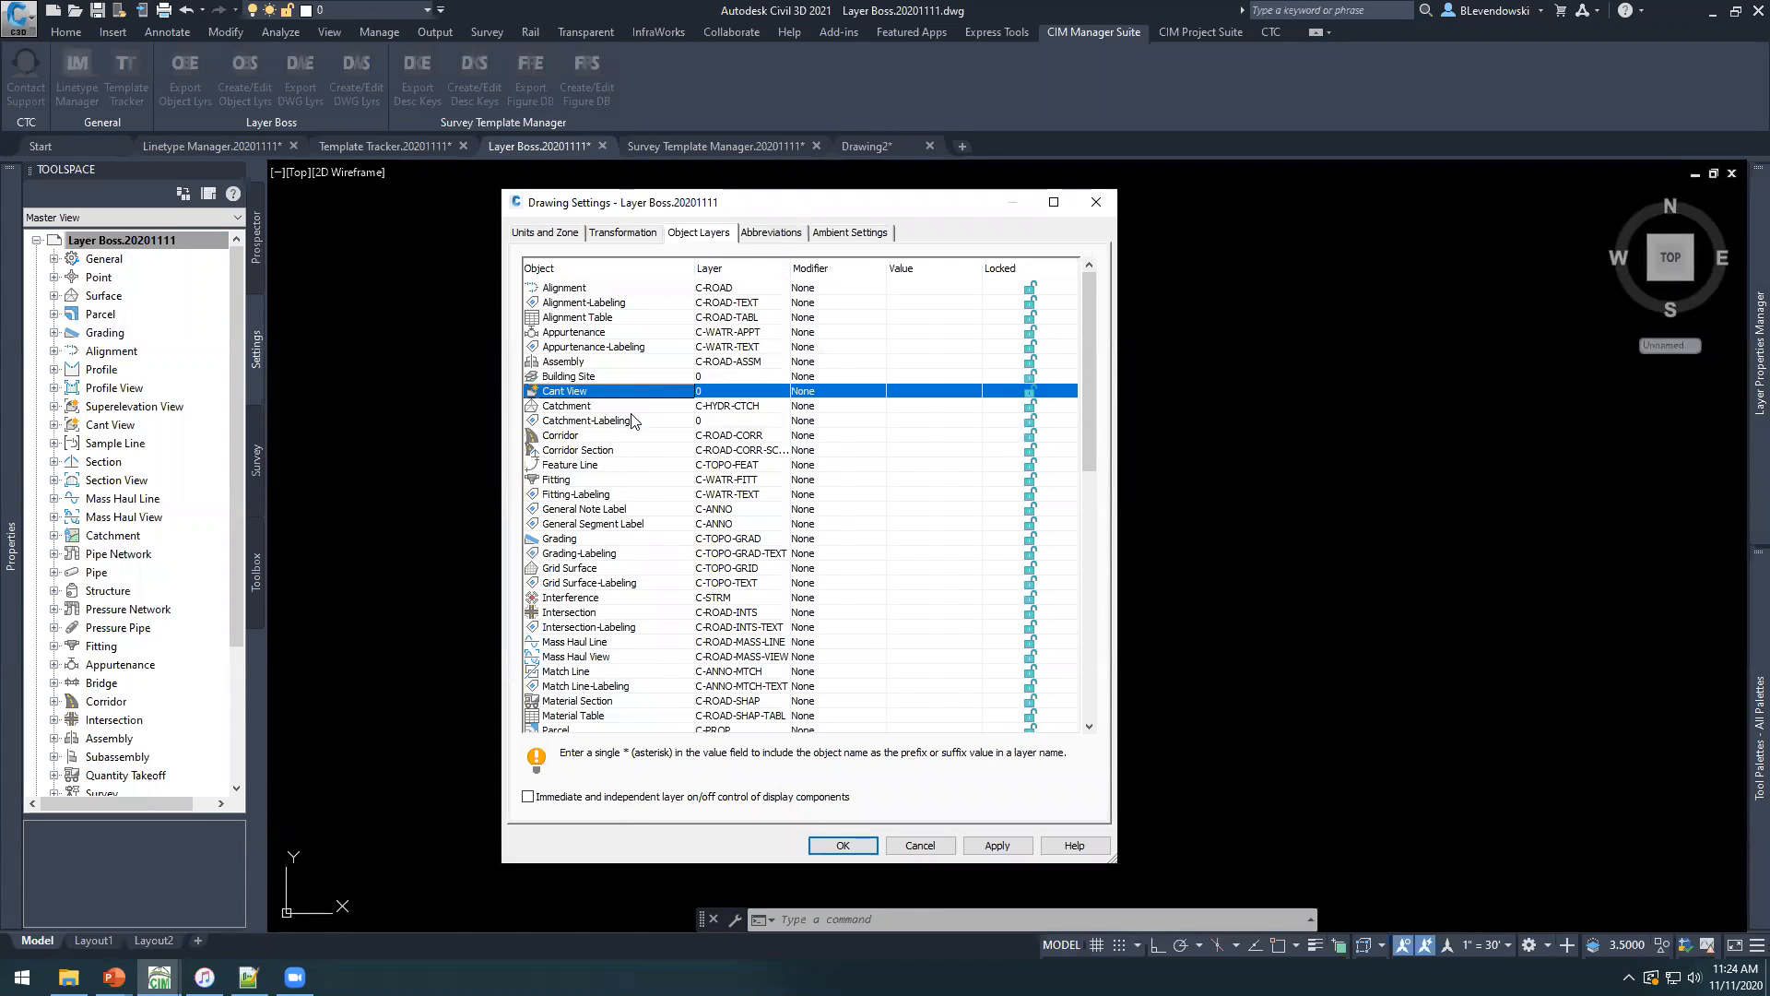
scroll(633, 421, down, 15)
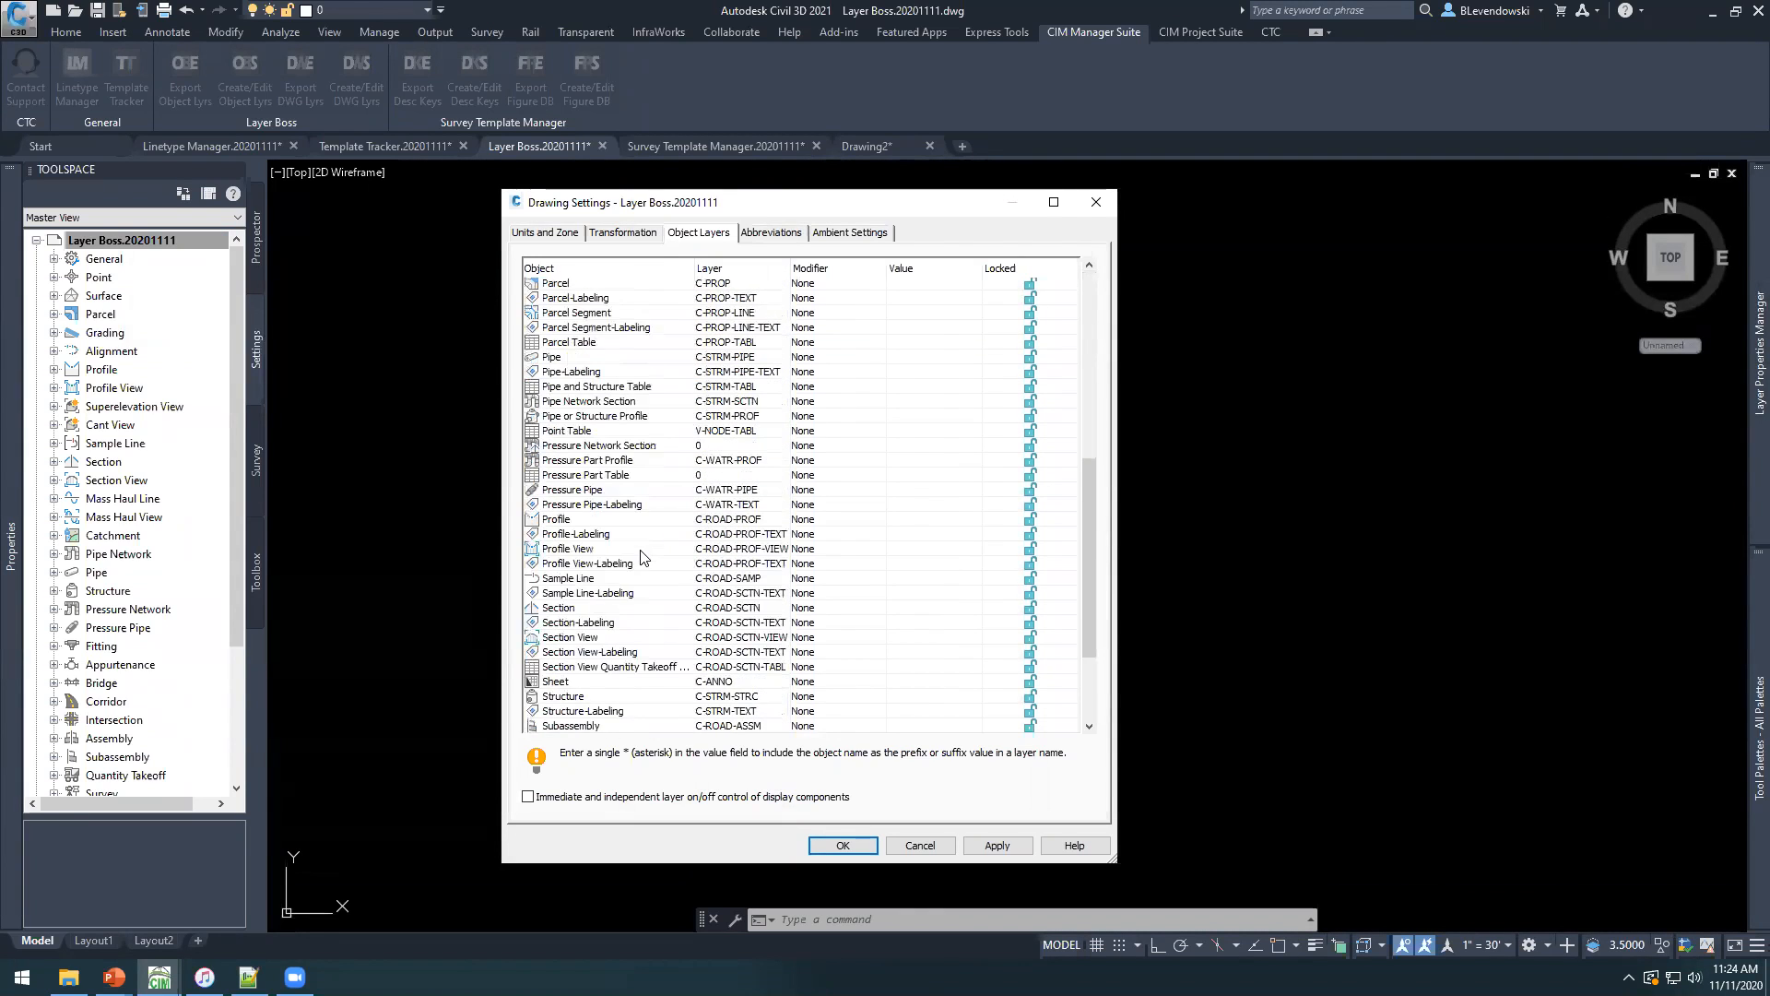
scroll(643, 575, up, 14)
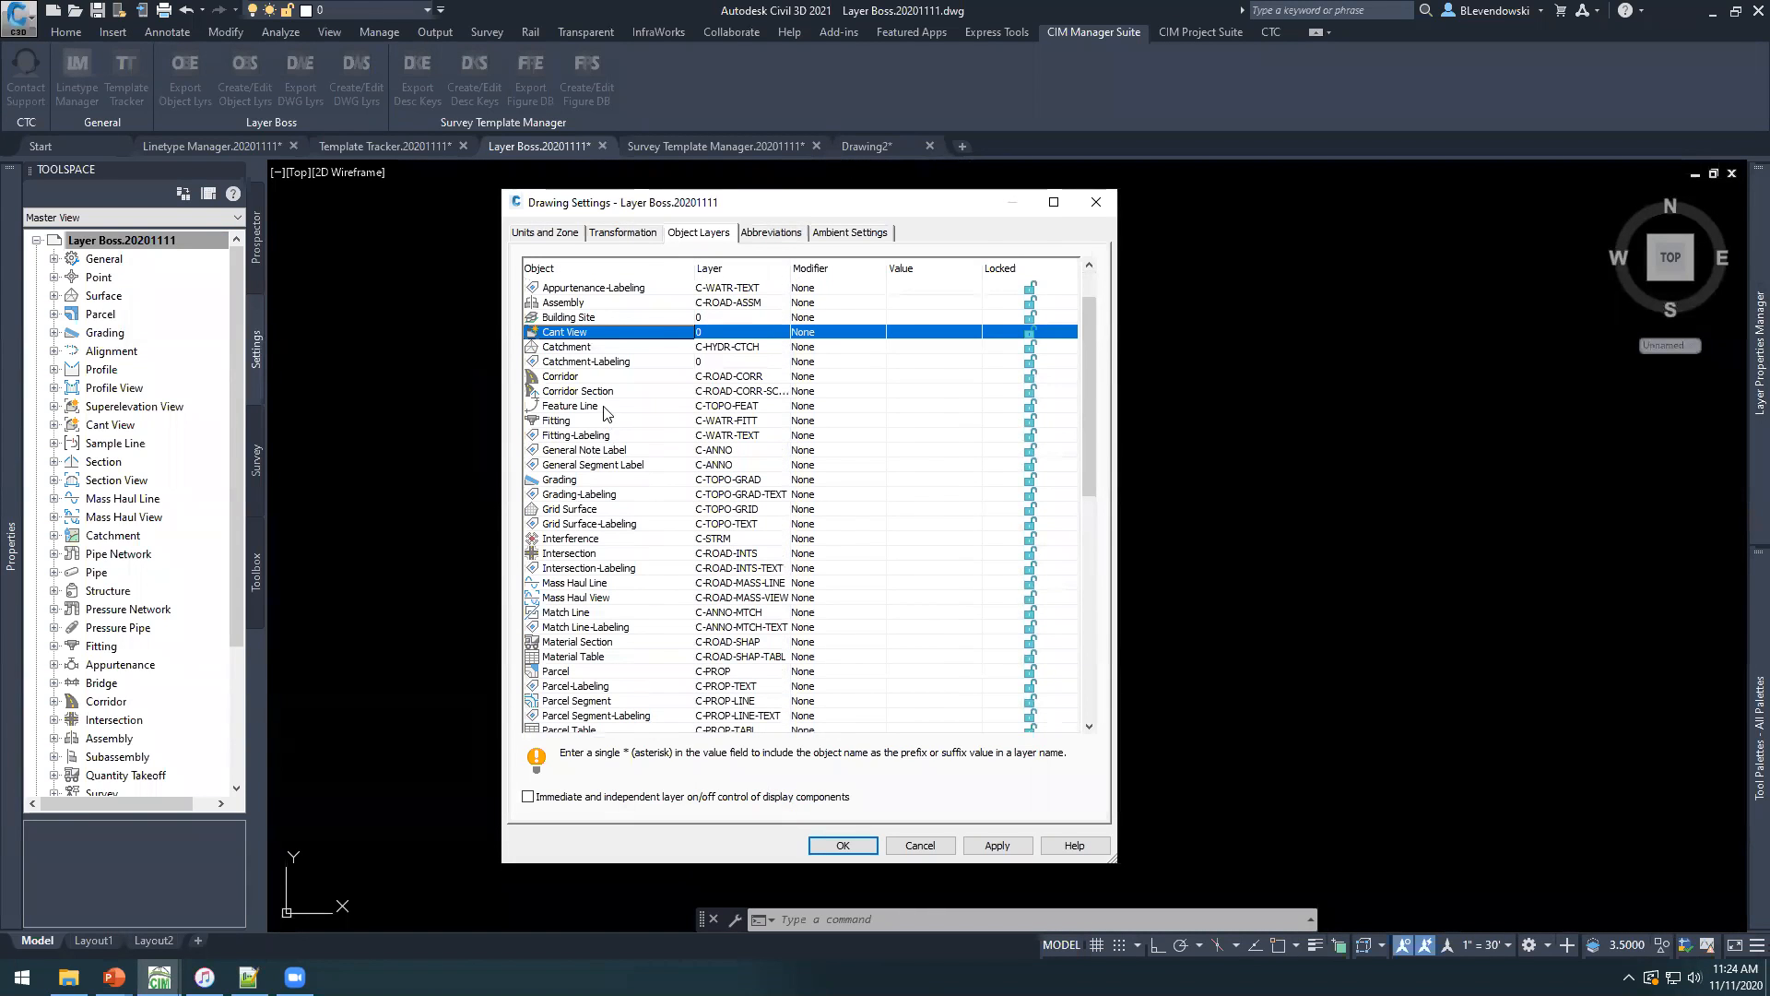
View the layers available for the General Note Label object and leave the layer selection without choosing one.
click(618, 362)
click(593, 450)
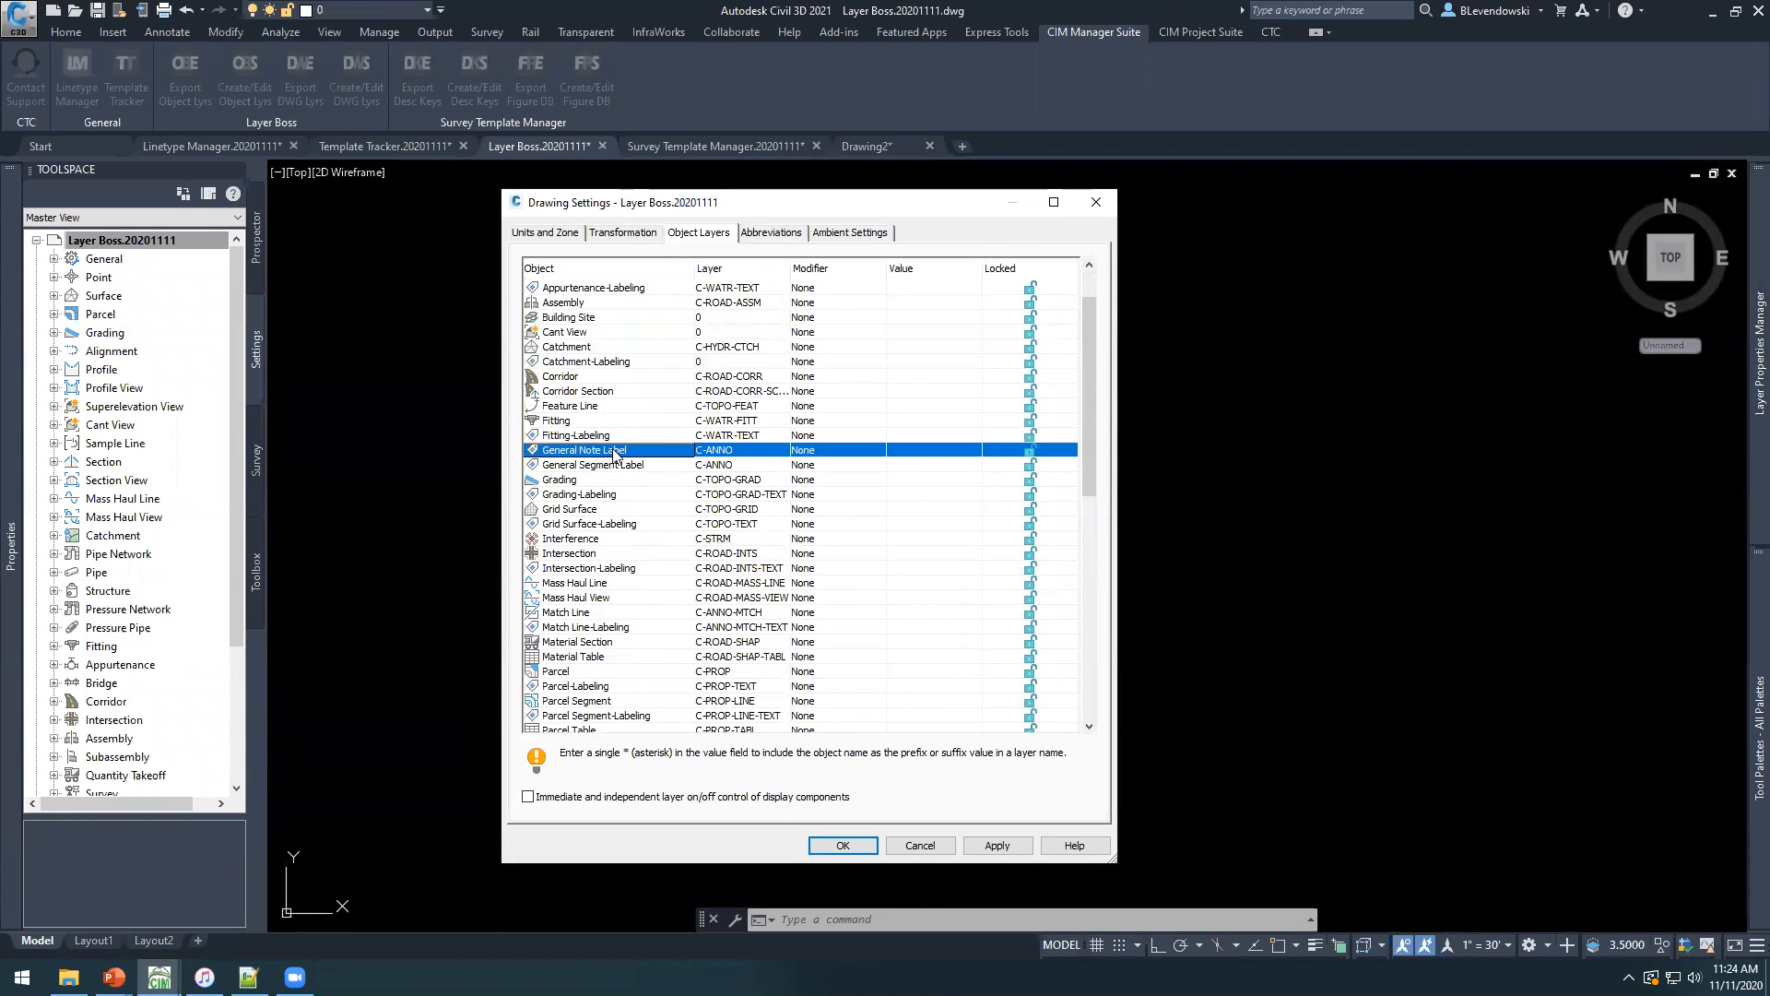
click(737, 454)
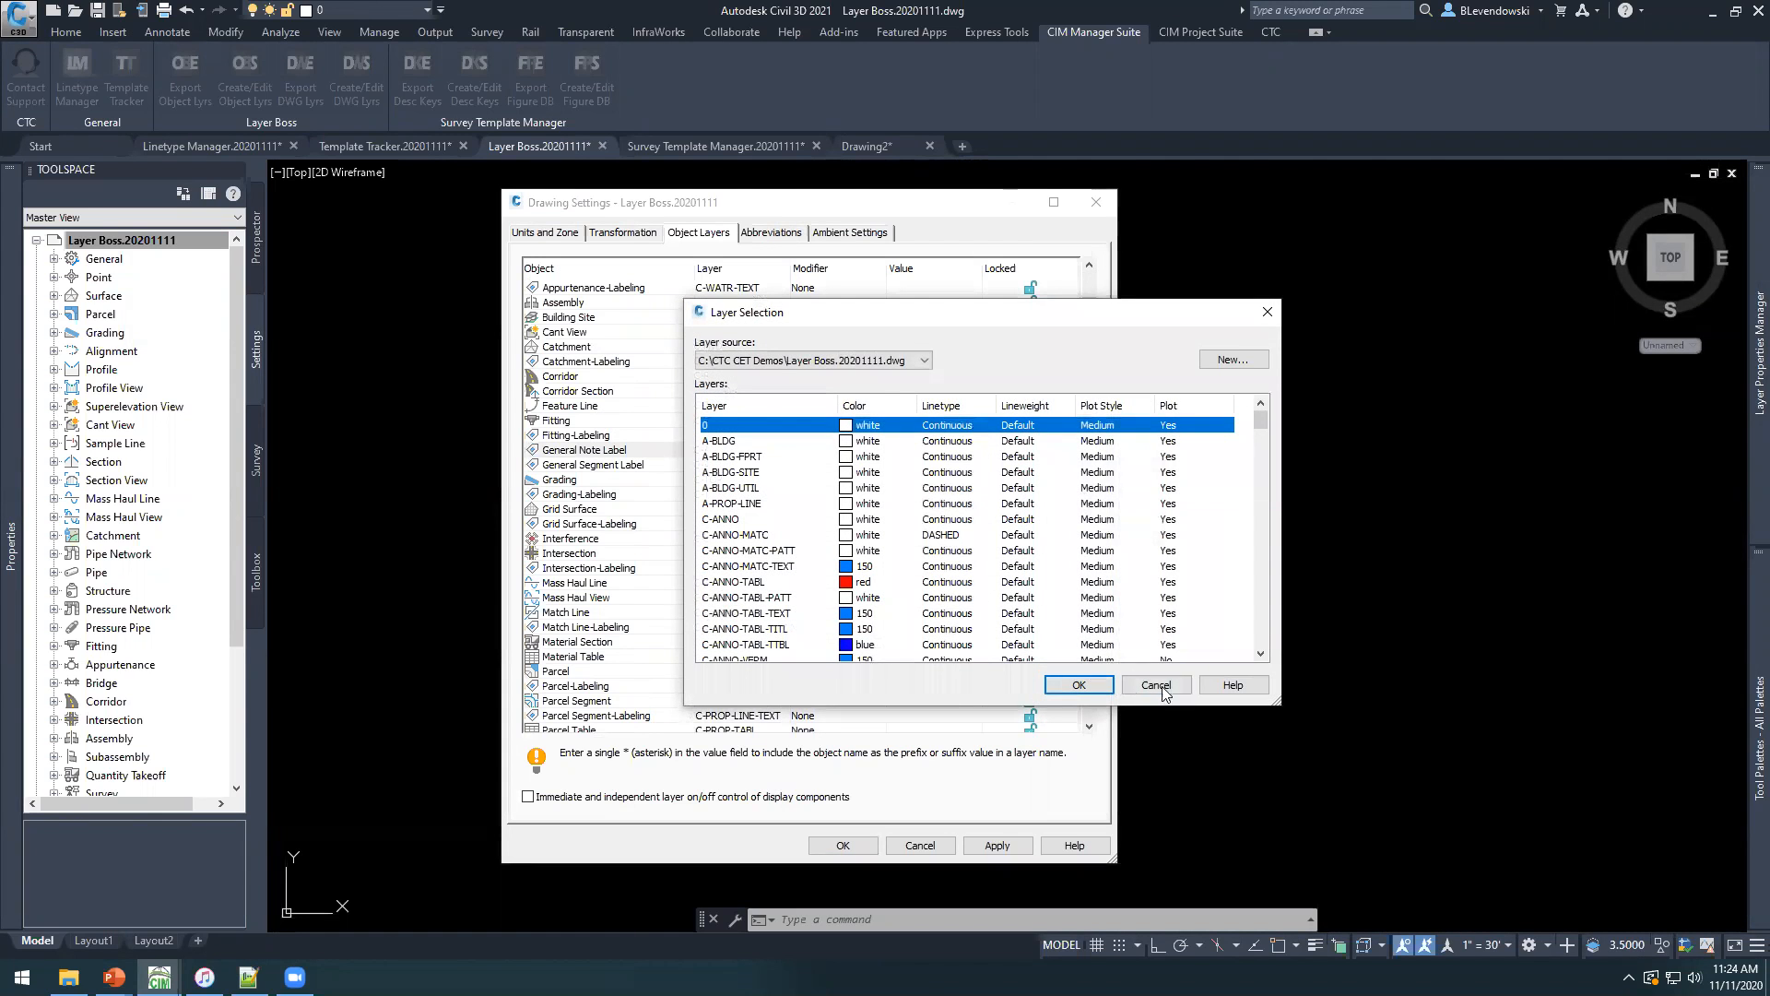
click(1164, 691)
Compare the layer assignments of General Note Label and General Segment Label, and leave the drawing settings without saving.
click(616, 509)
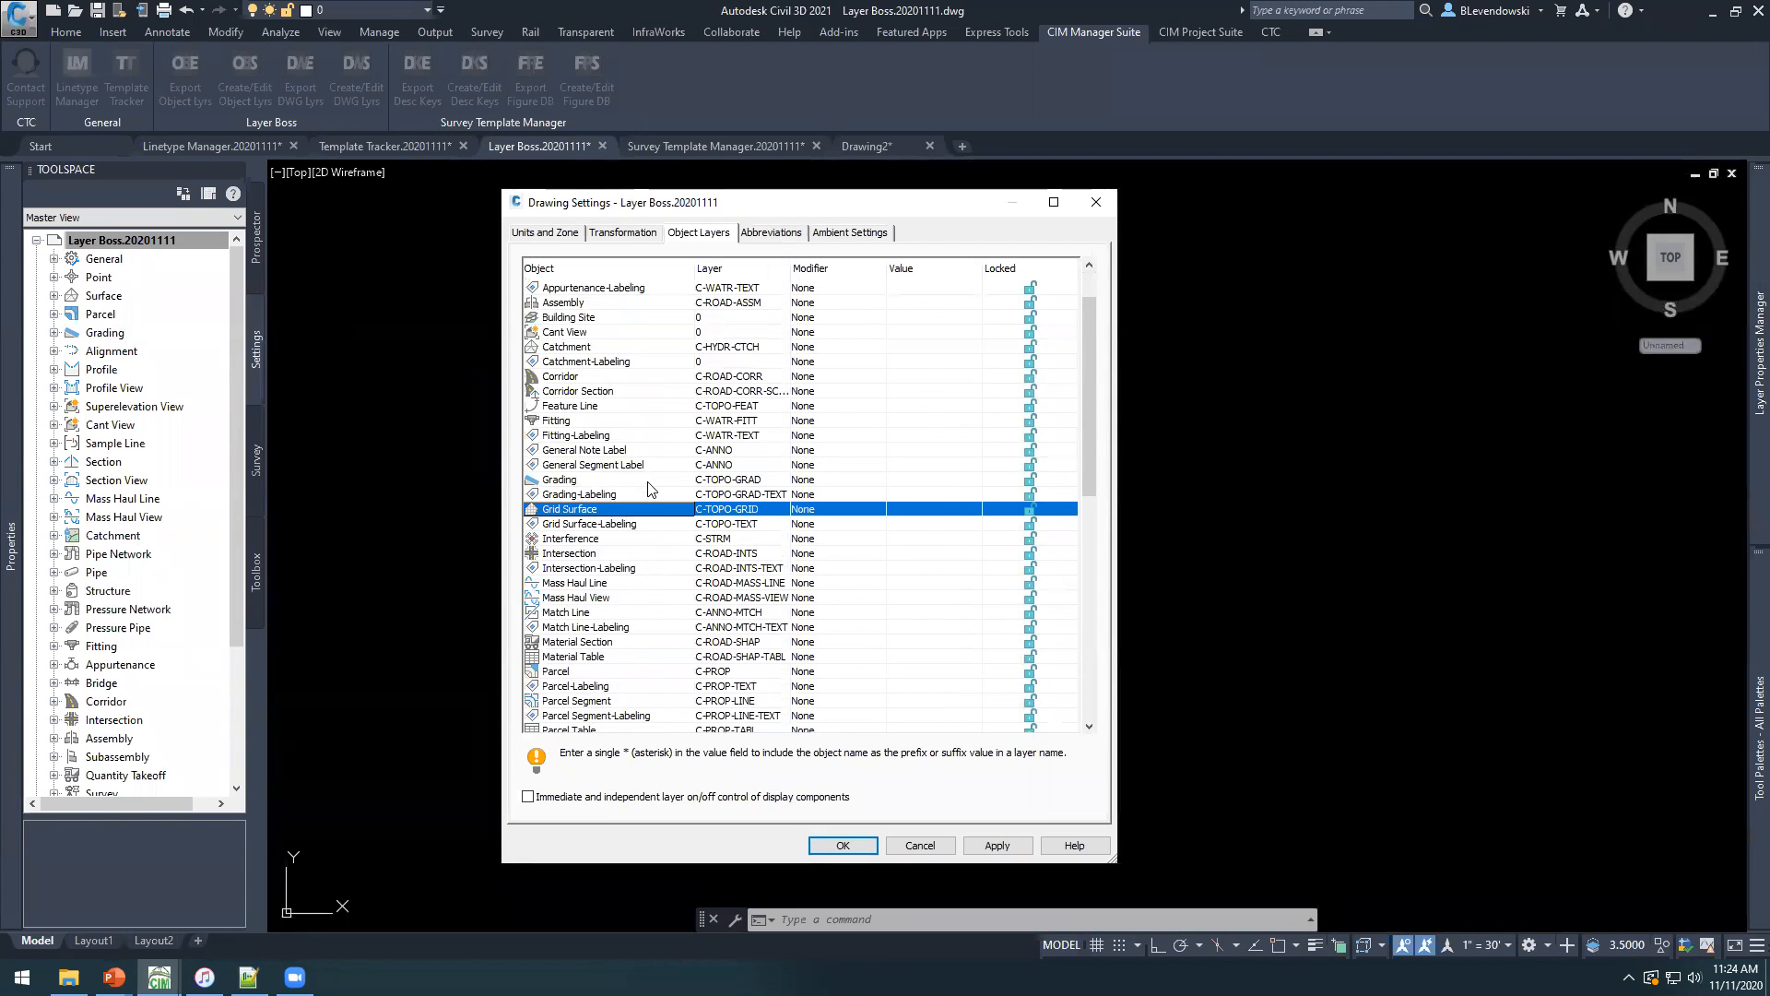
click(631, 466)
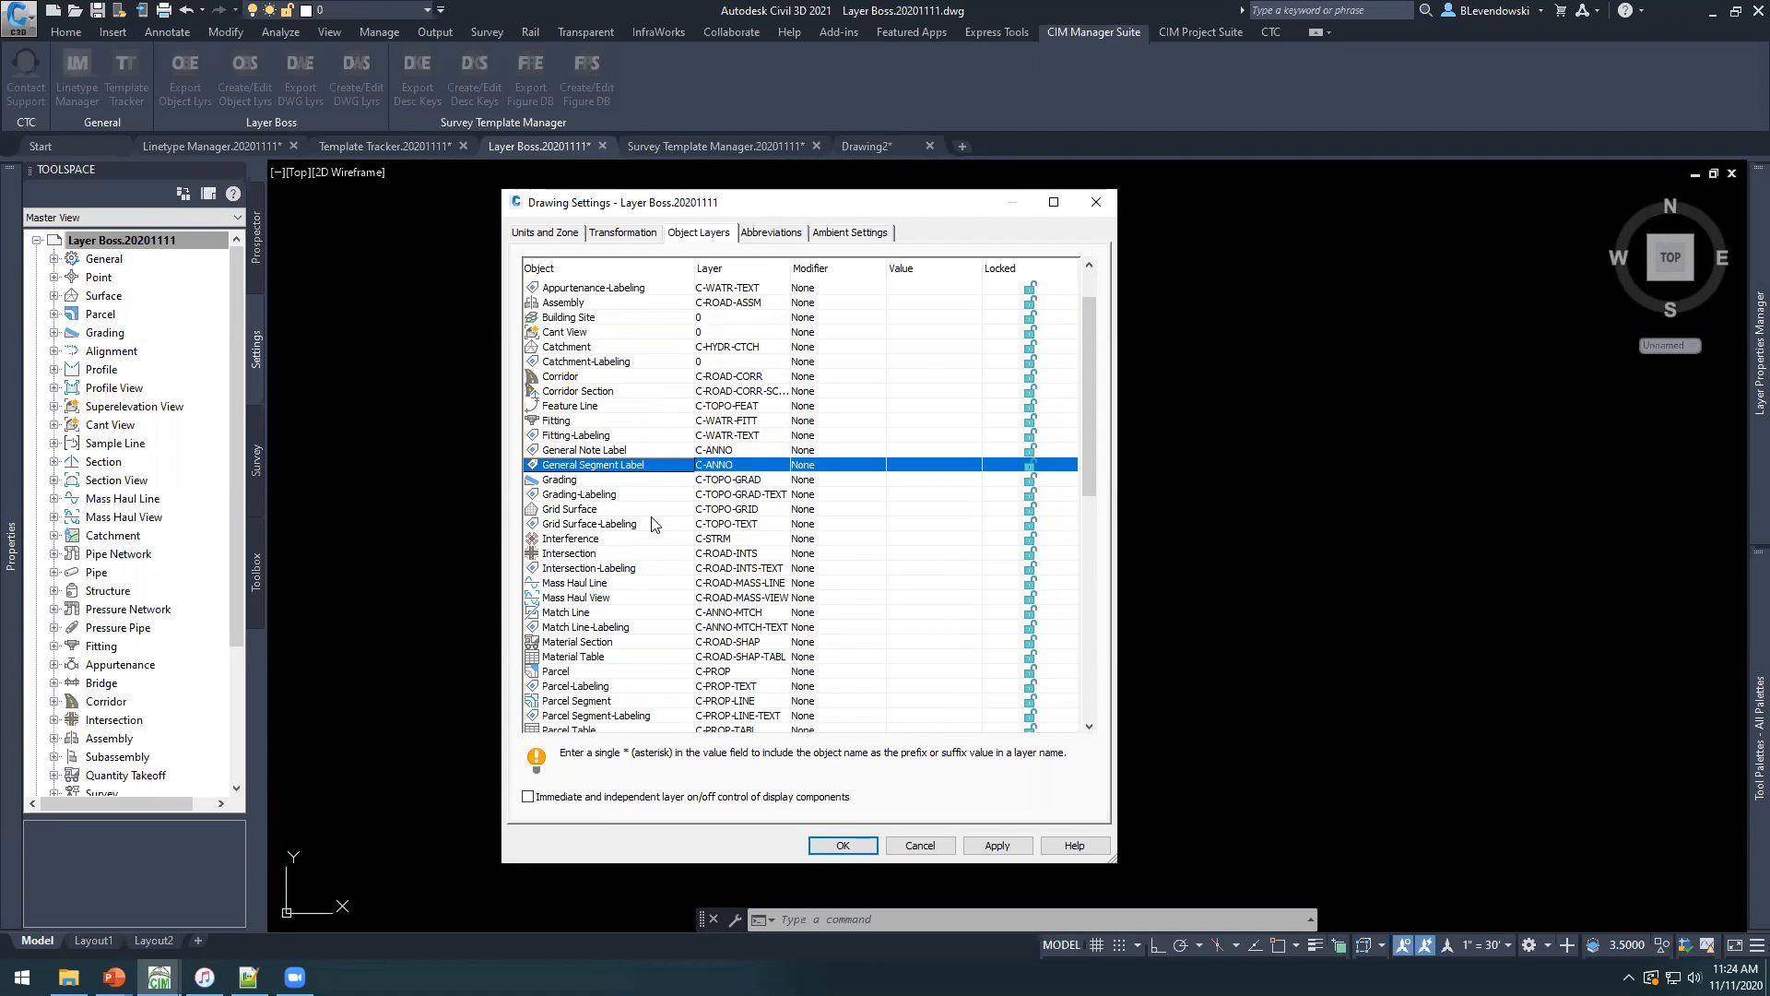
scroll(627, 561, down, 12)
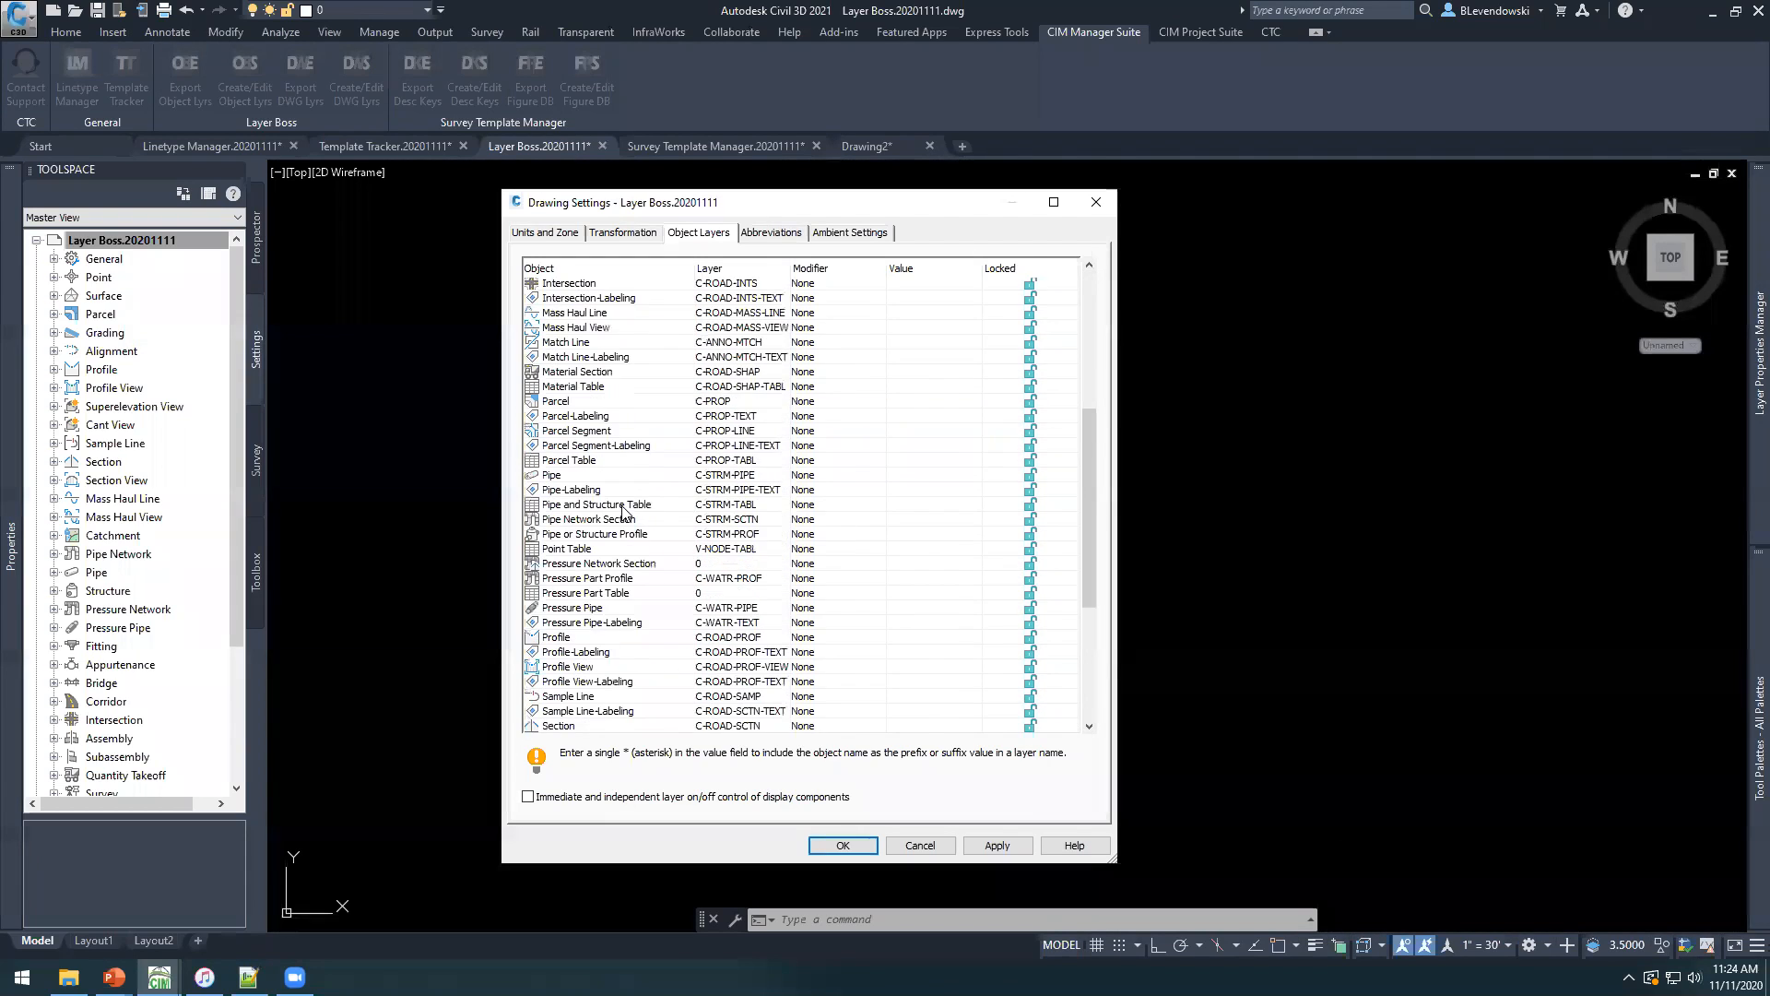
scroll(620, 558, up, 6)
scroll(620, 558, up, 5)
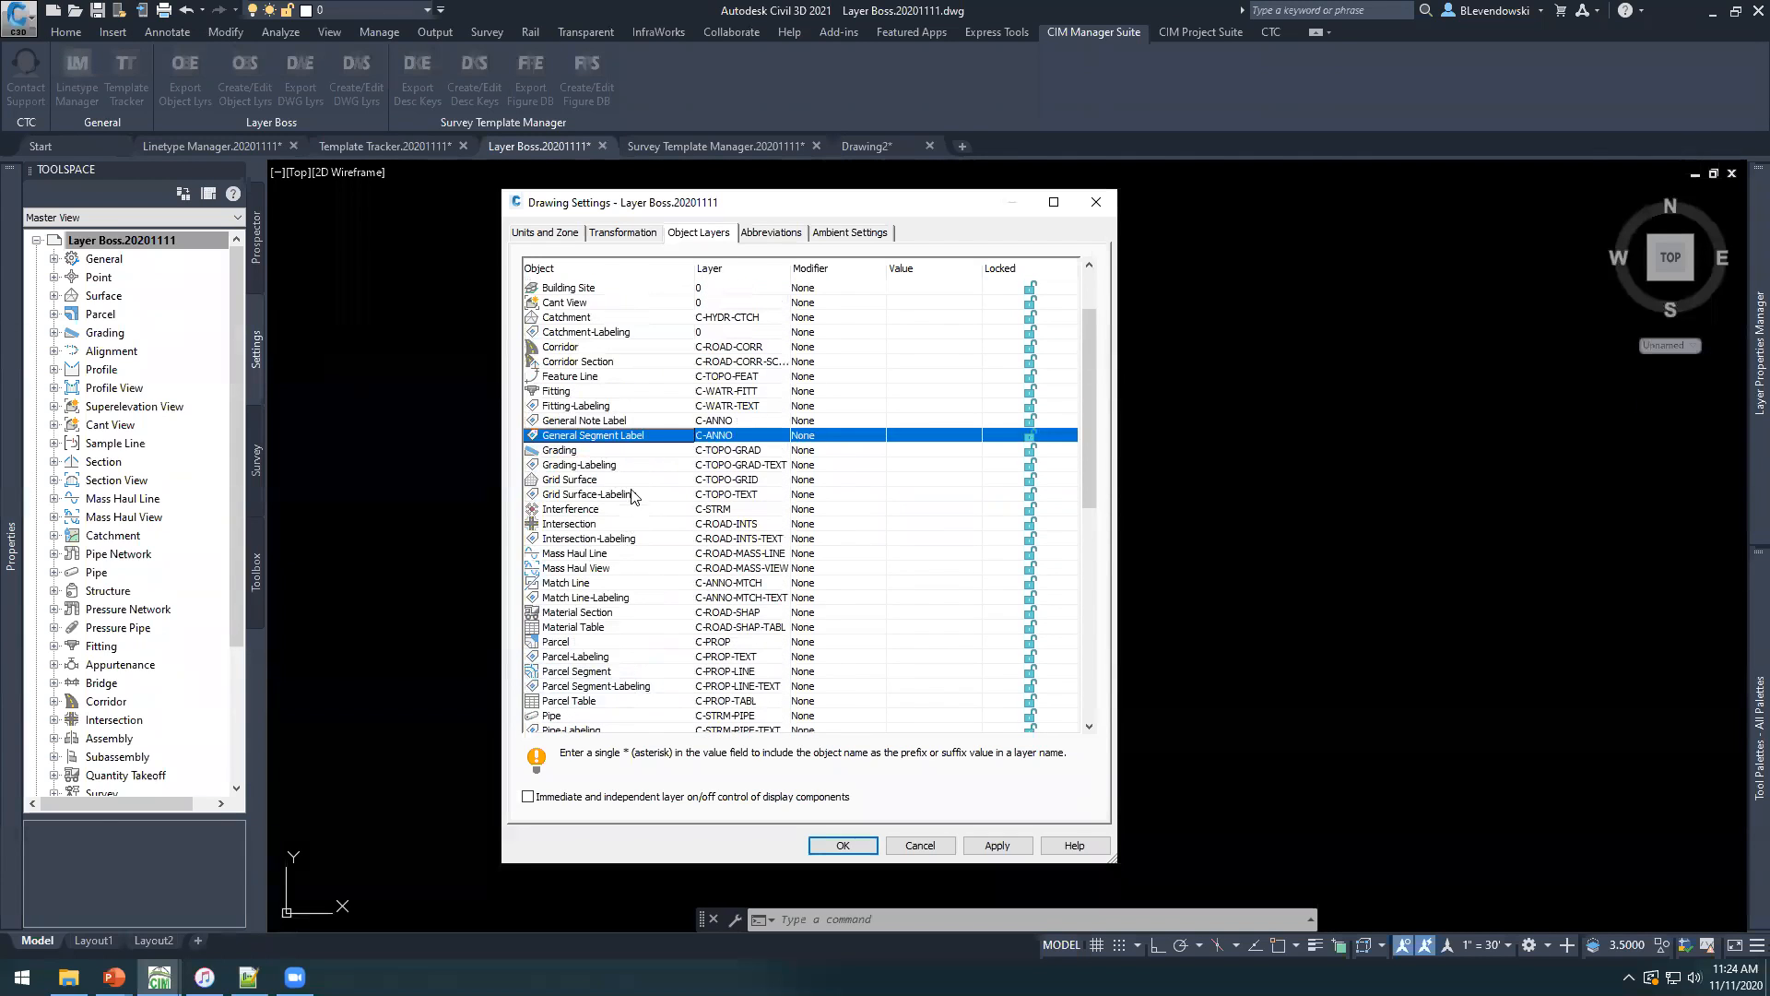
scroll(620, 558, up, 2)
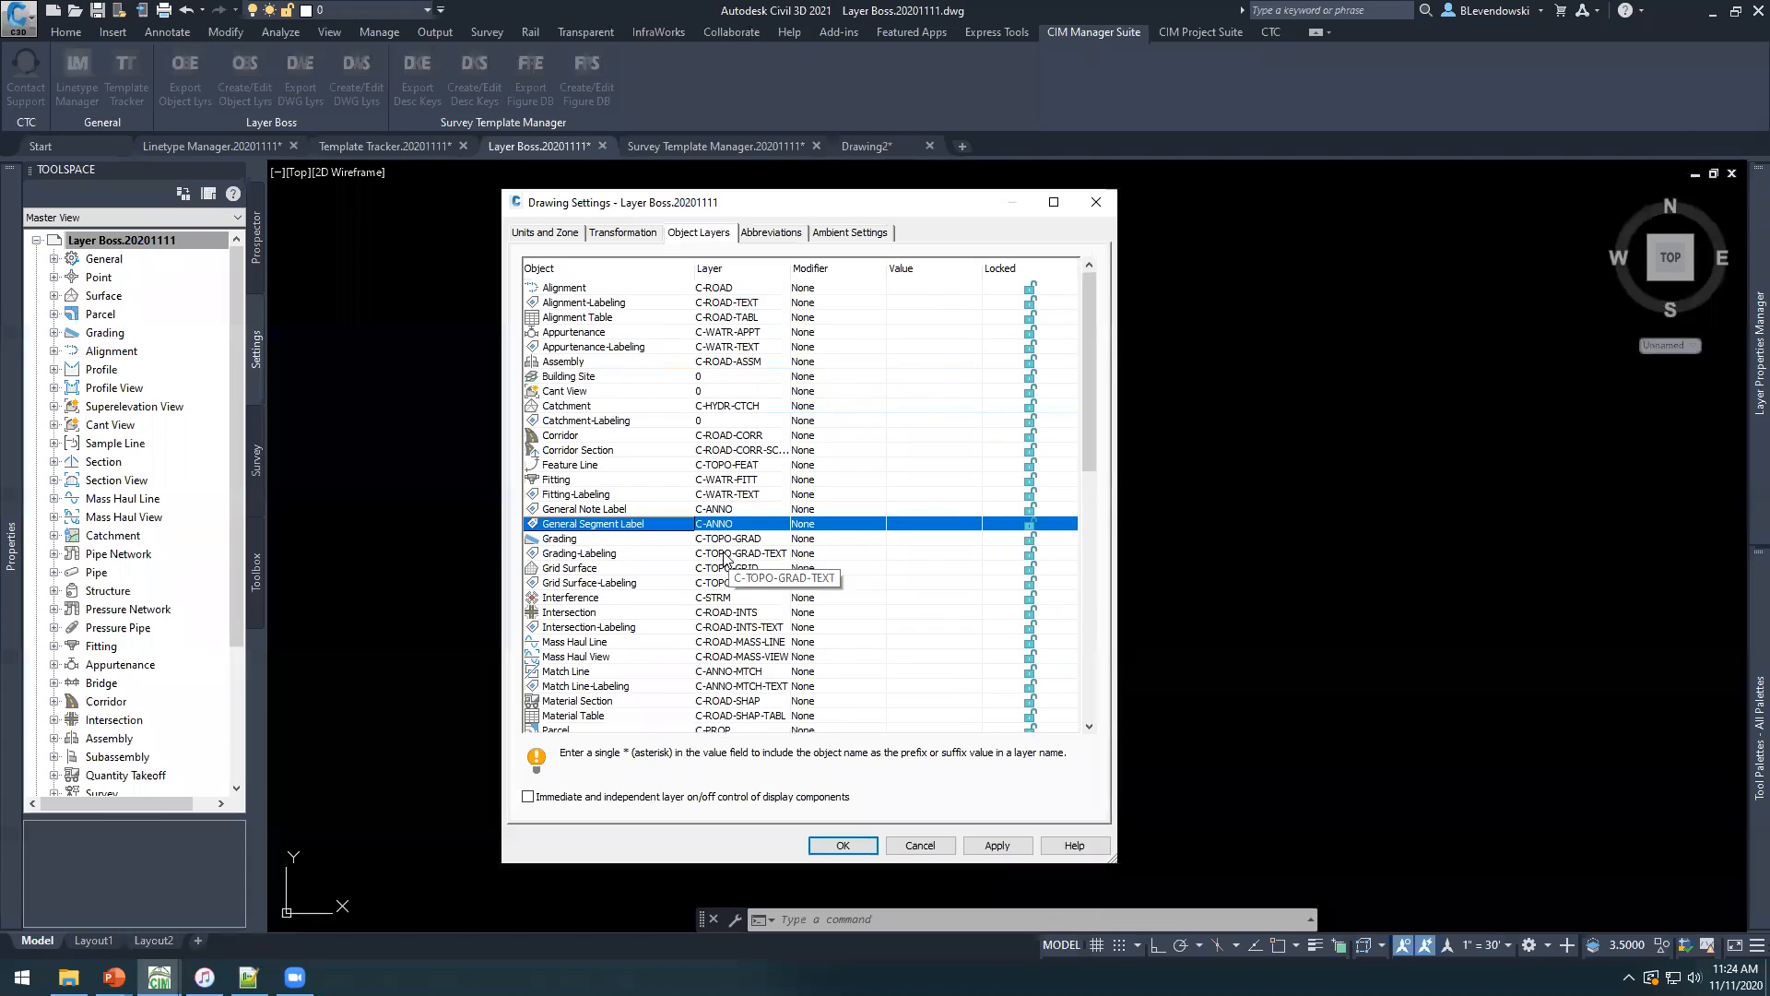
click(737, 510)
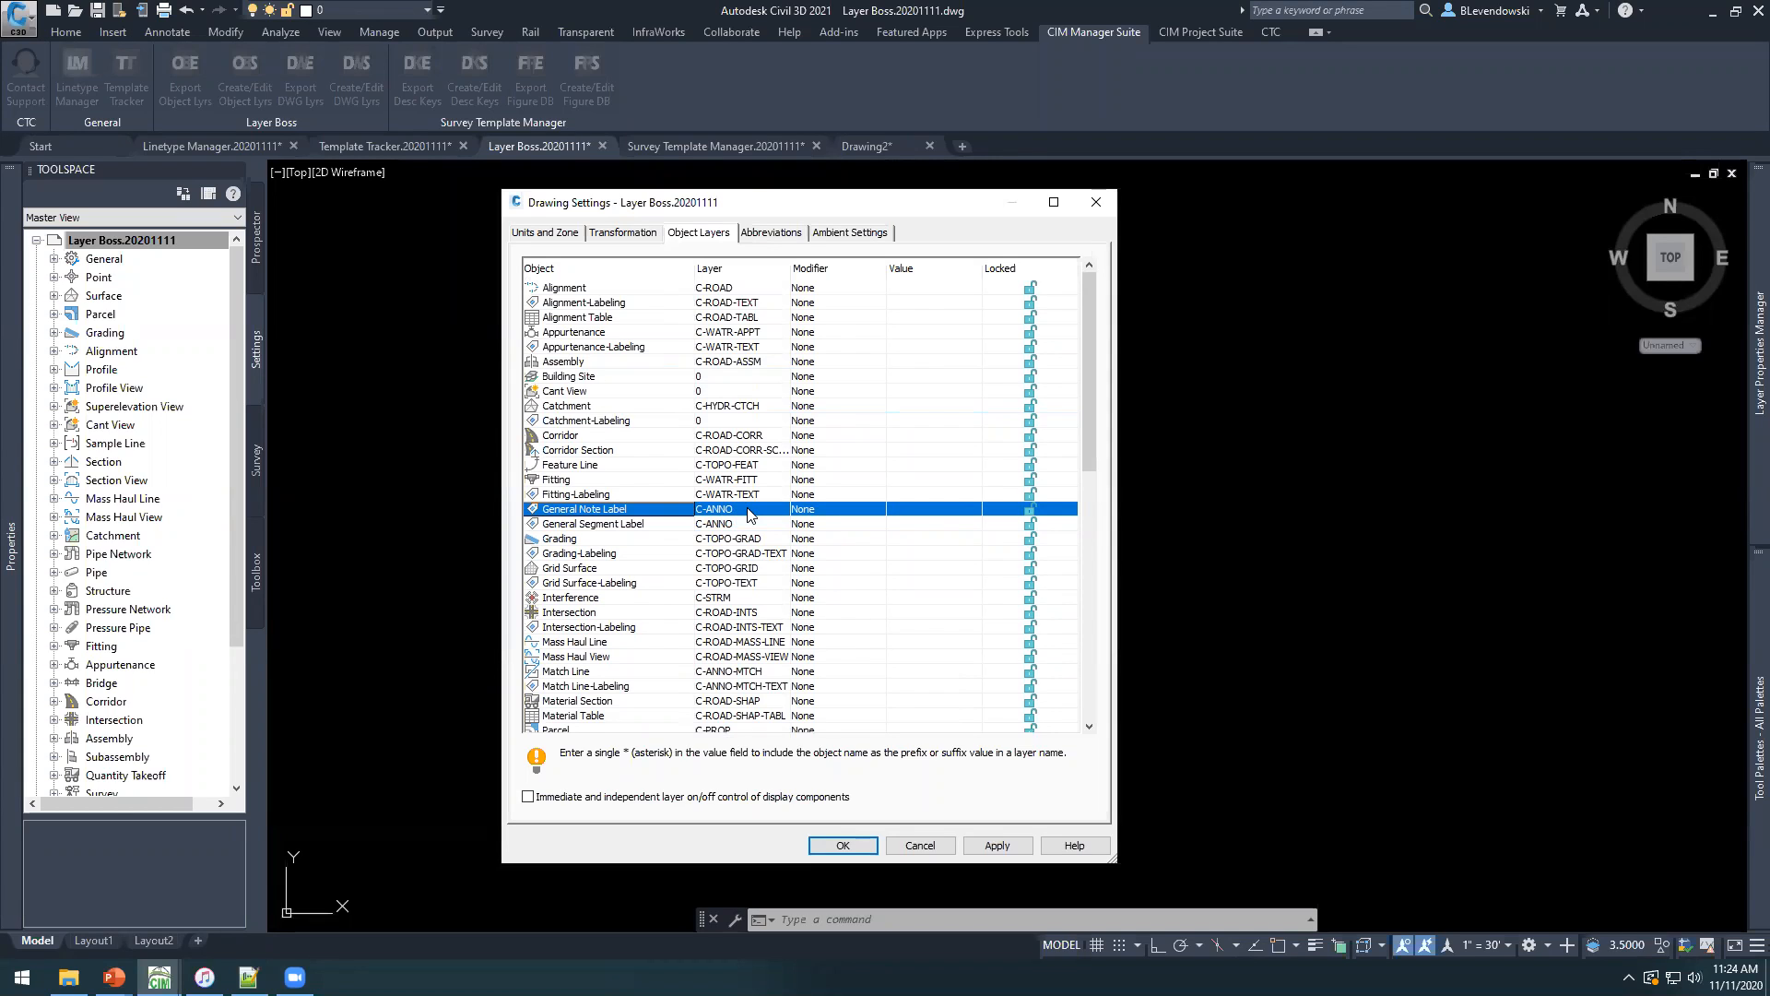
click(728, 526)
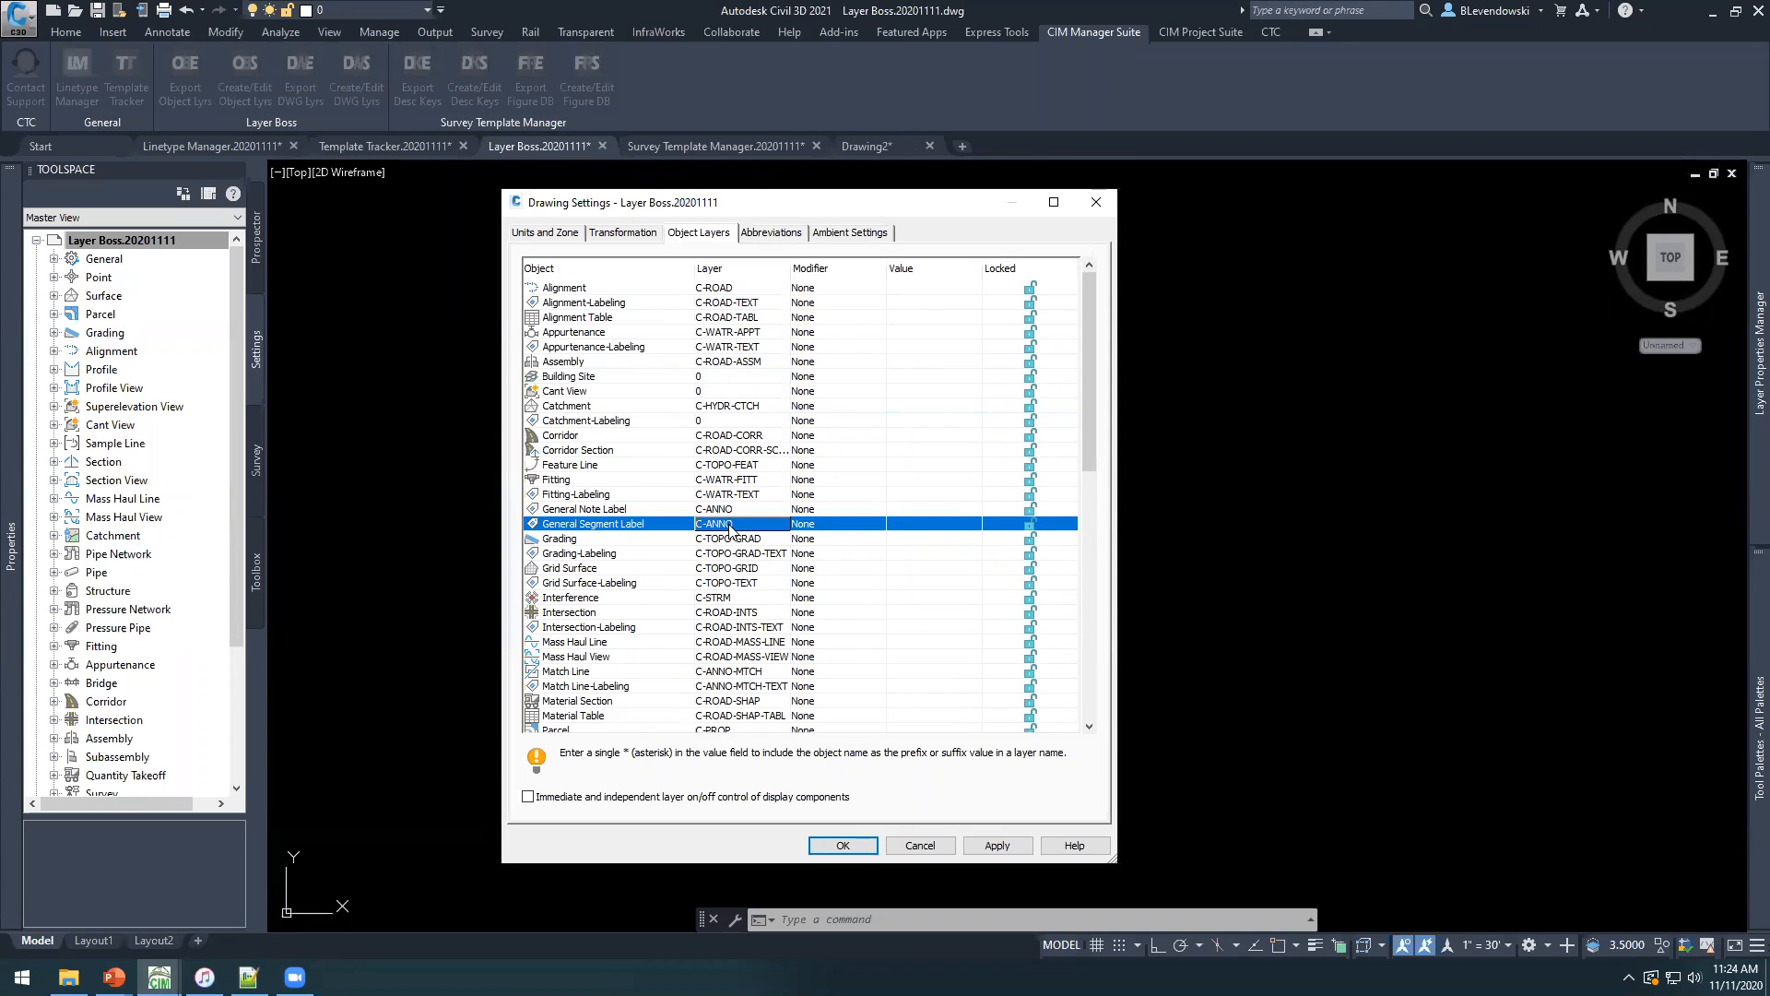
click(620, 510)
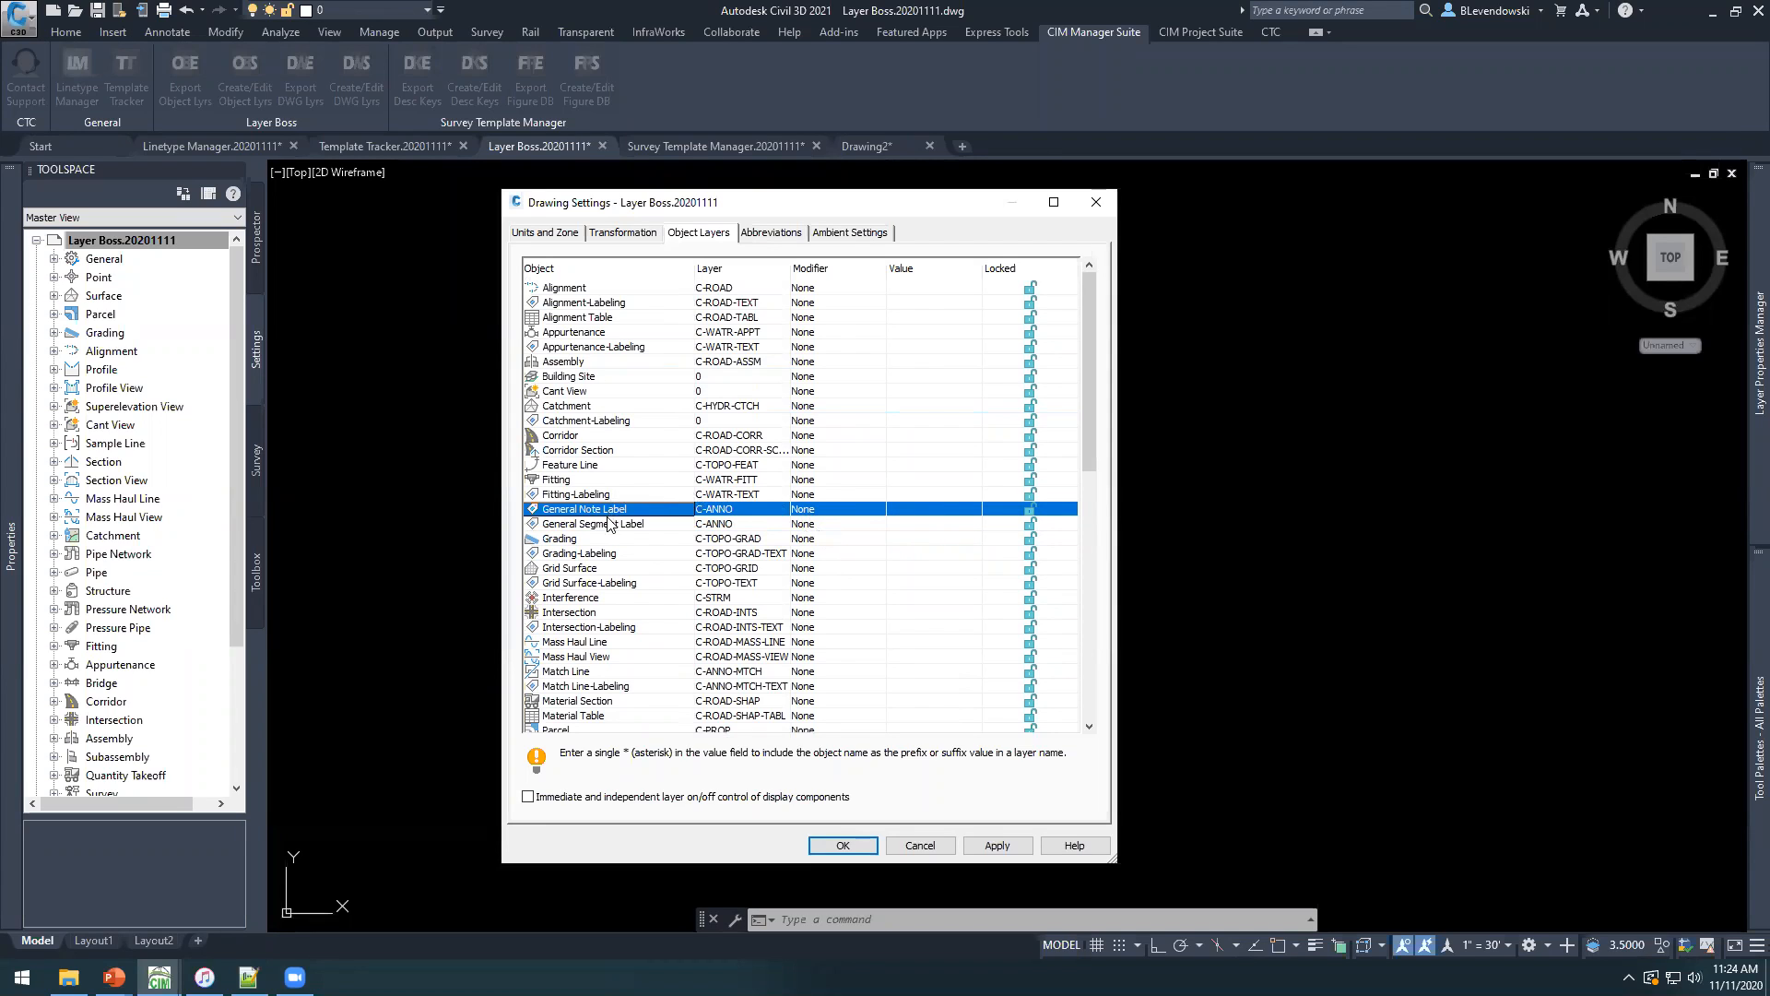
click(596, 526)
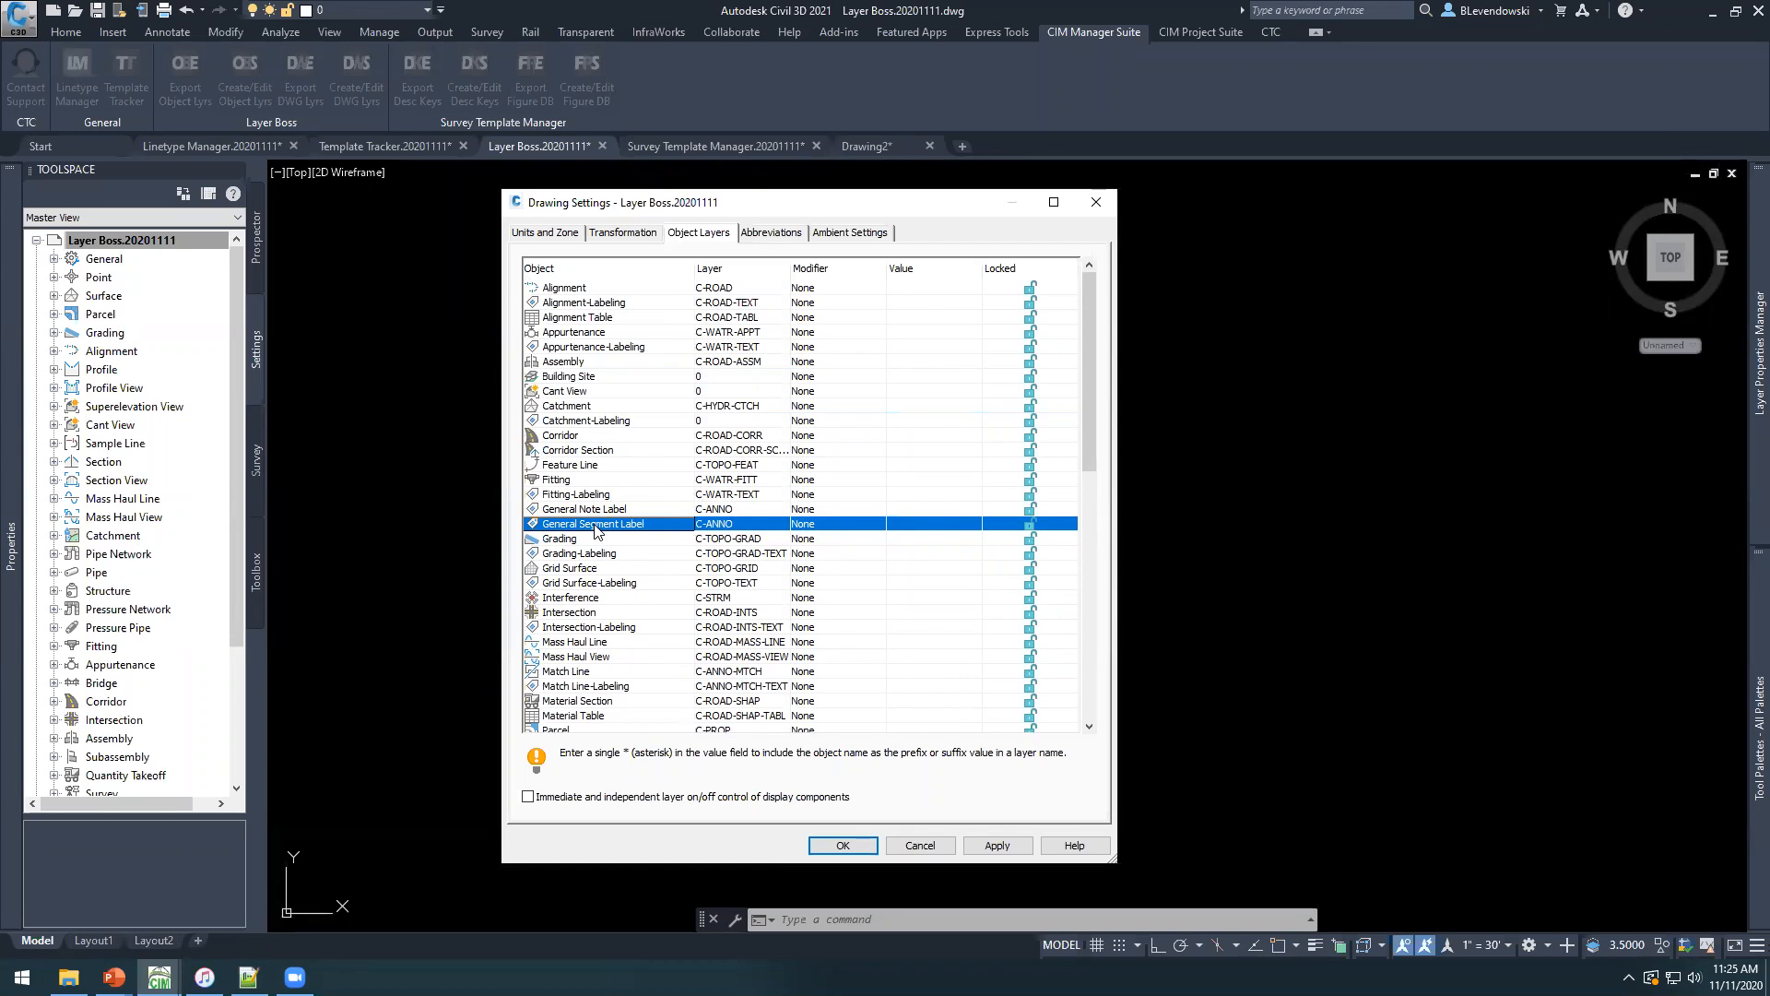
click(612, 510)
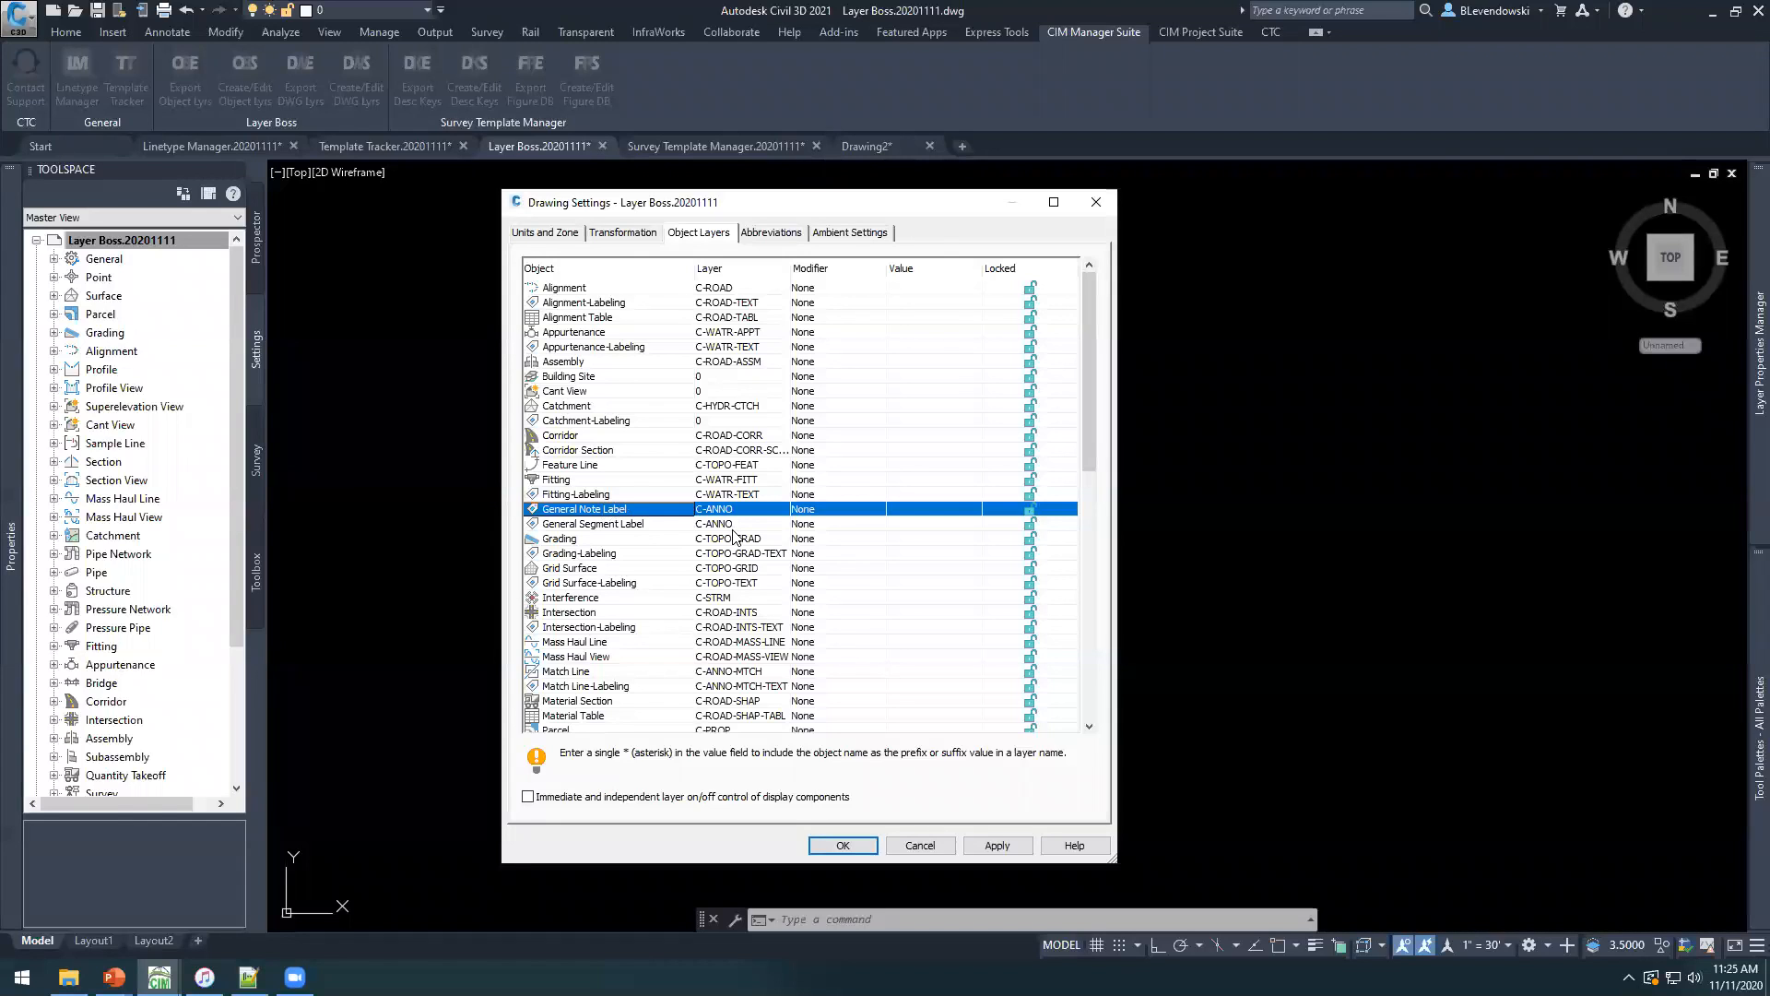
click(608, 522)
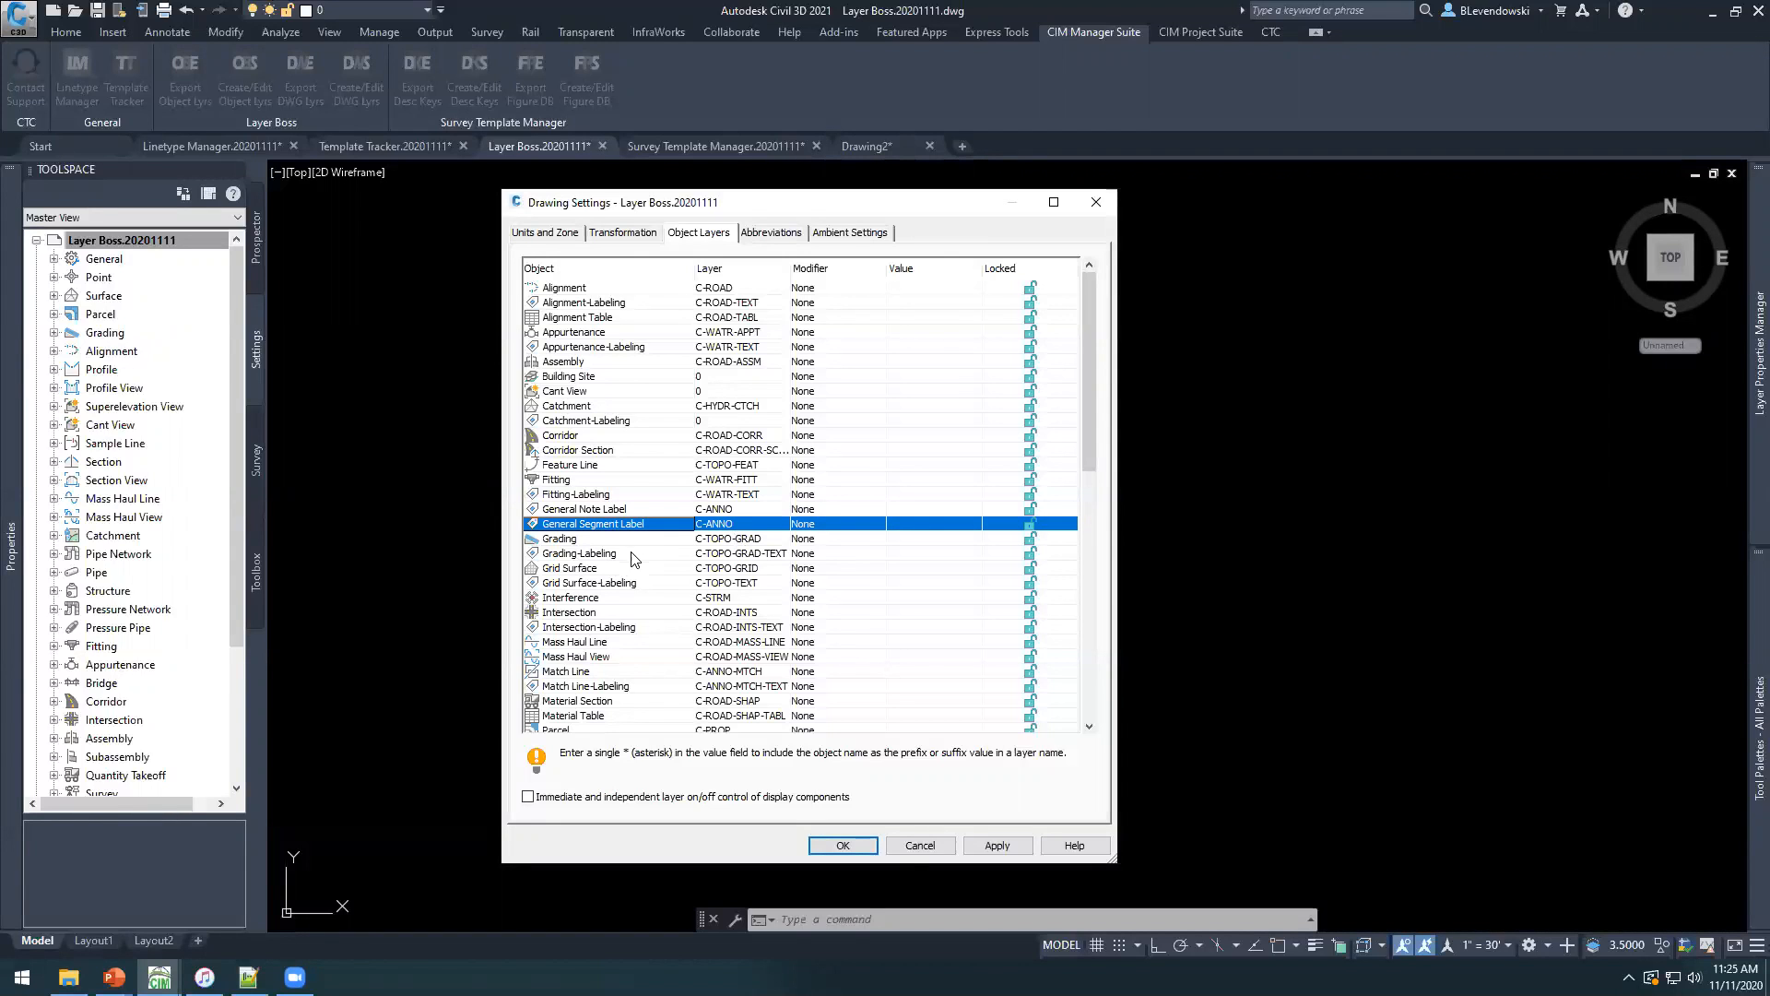
click(919, 846)
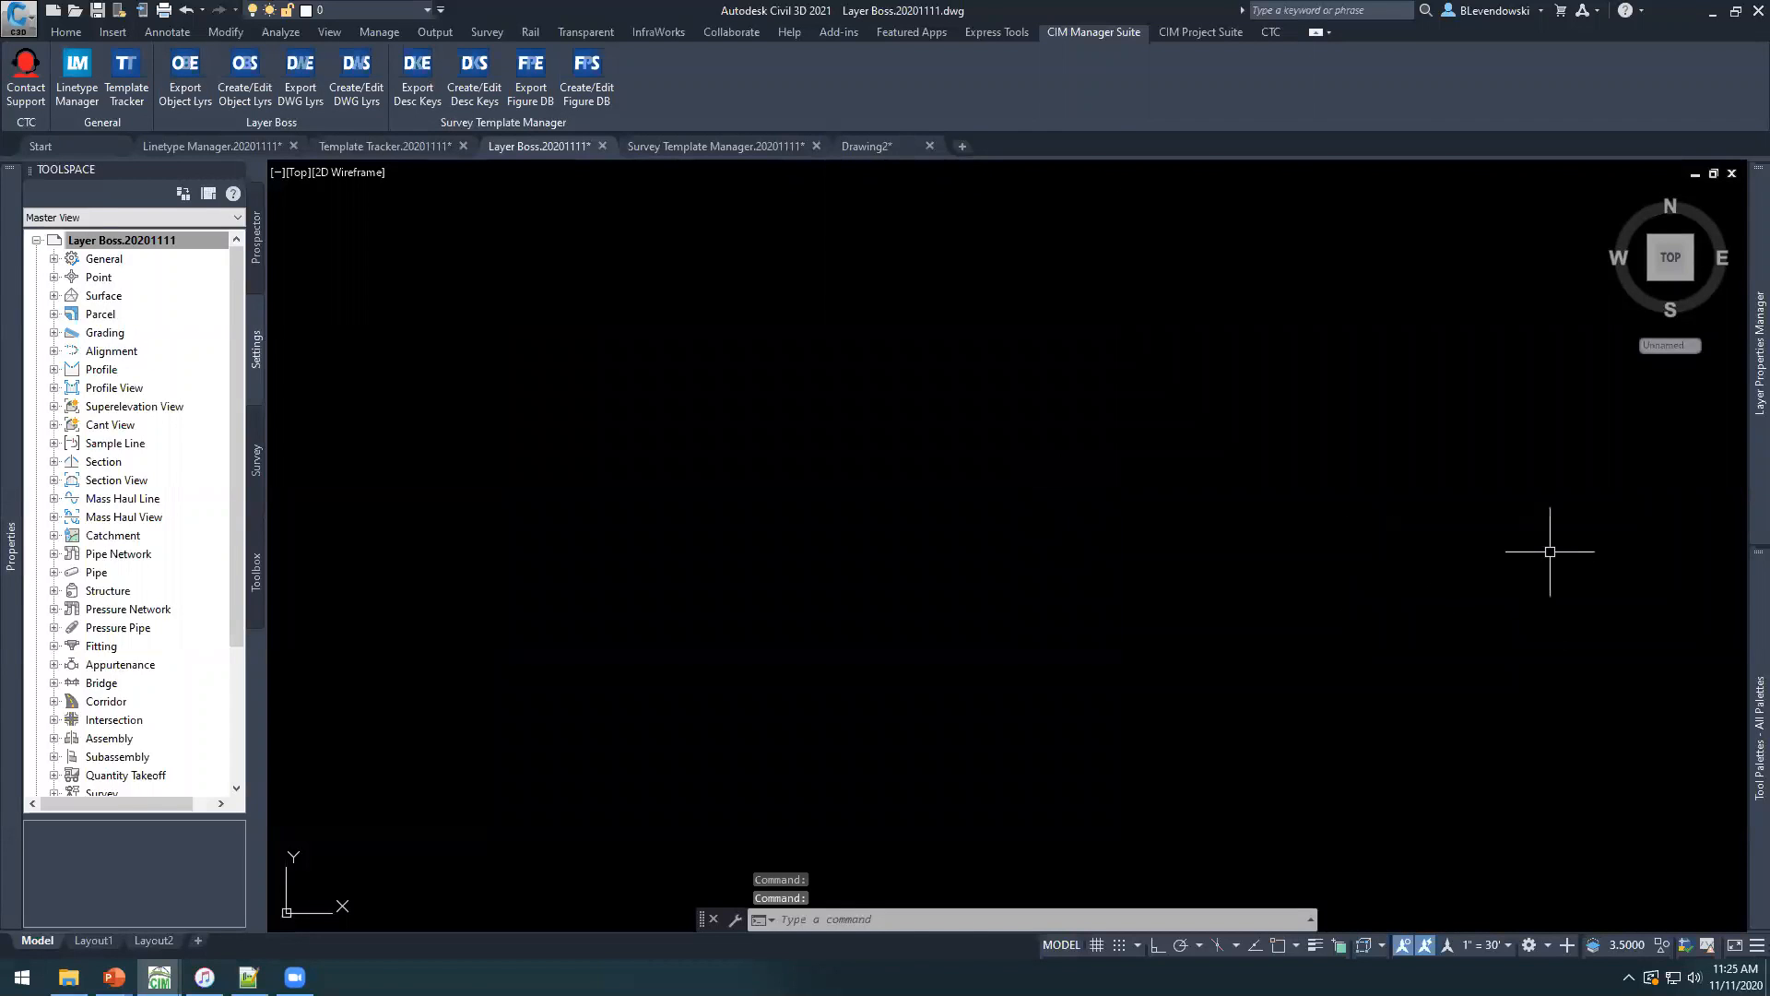
Turn off auto-hide for the Layer Properties Manager so it stays open beside the drawing.
mouse_move(1758, 434)
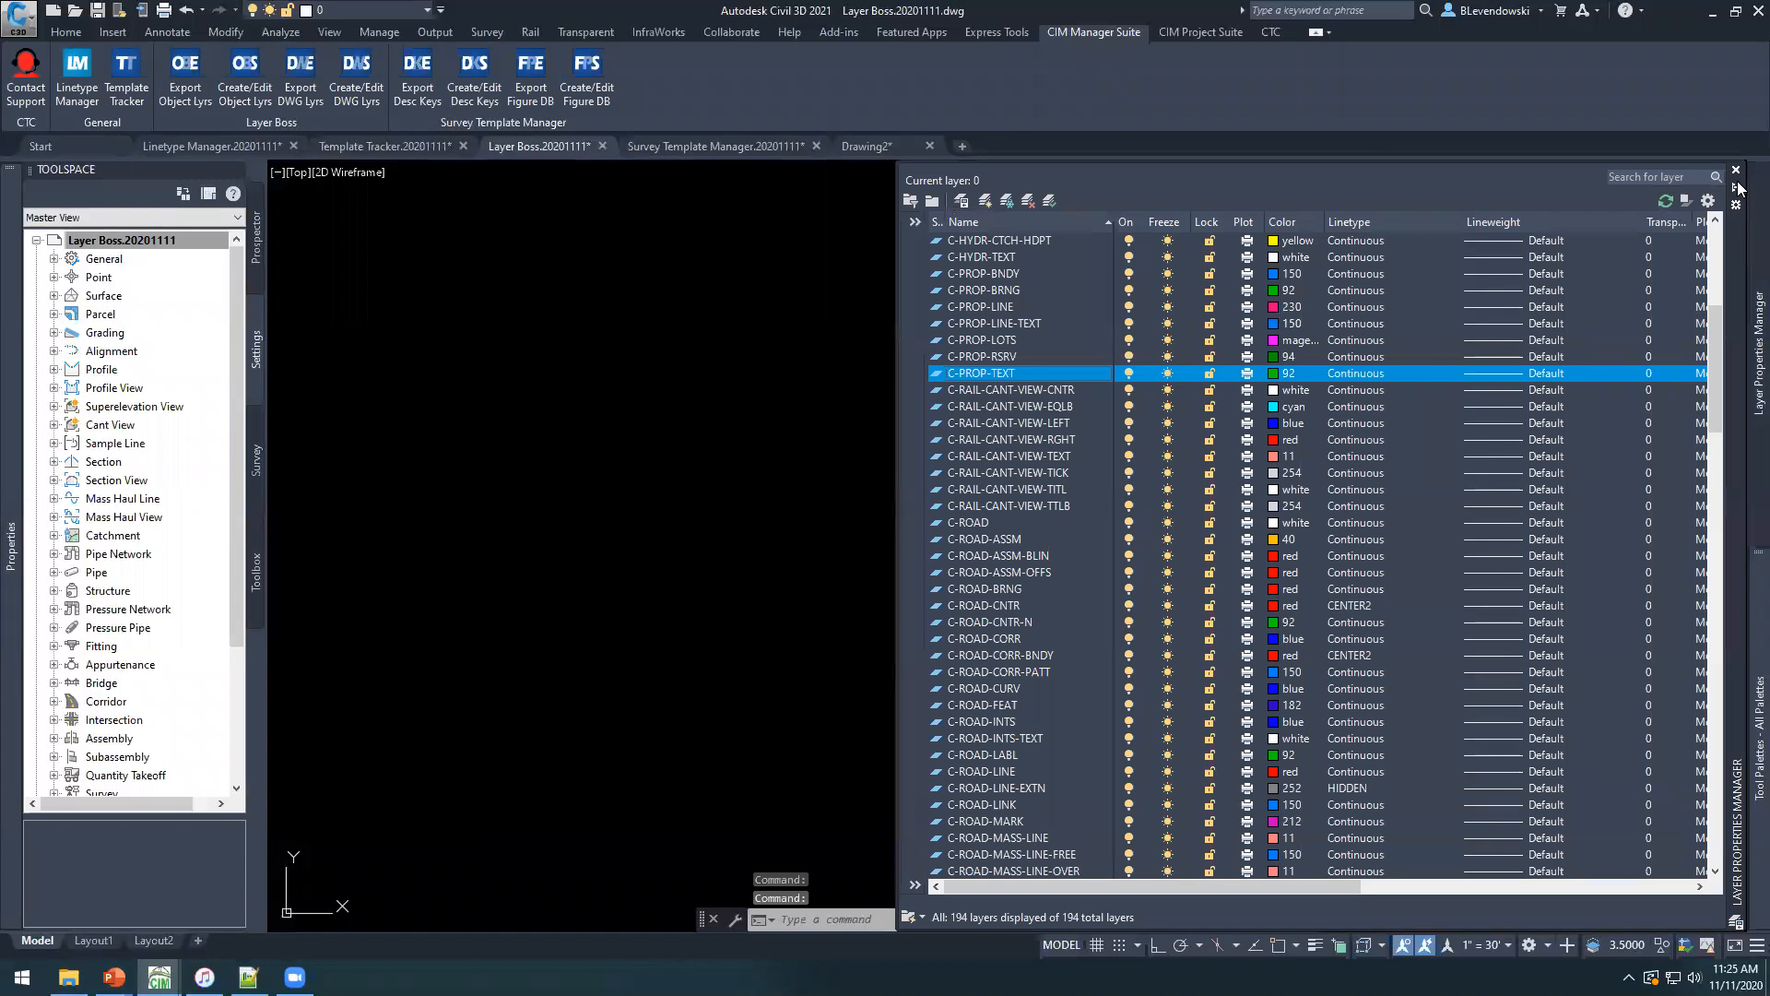
click(1737, 188)
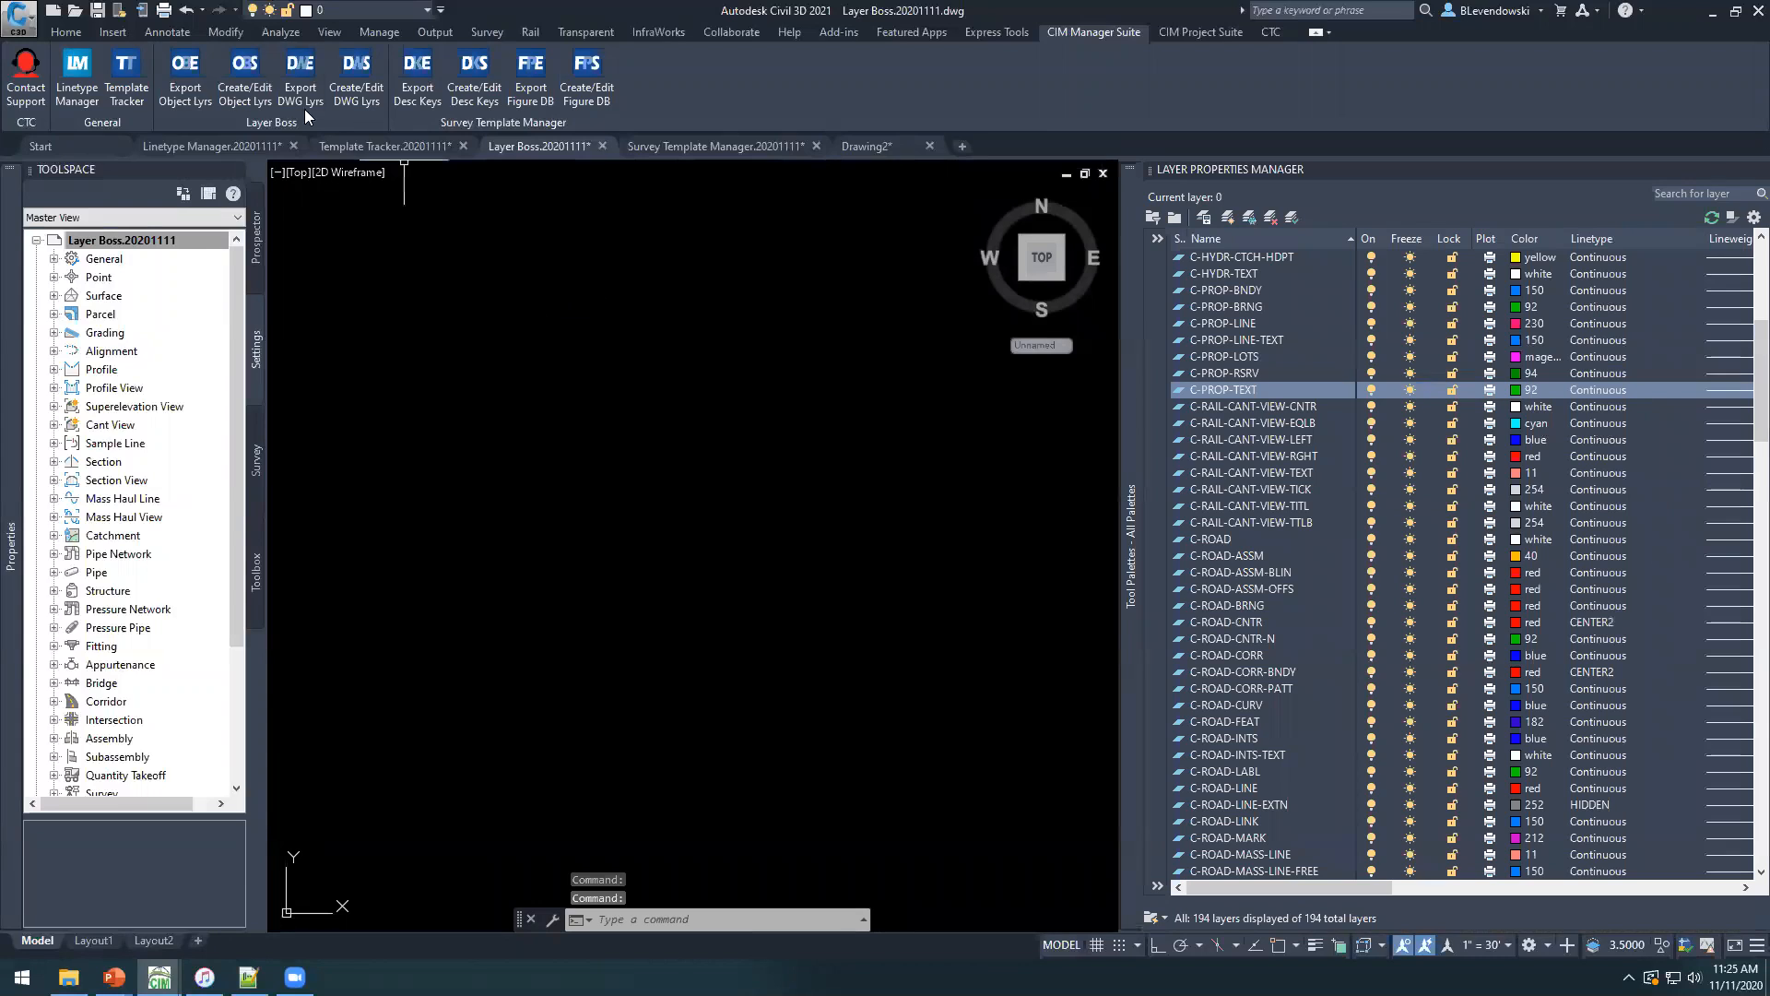
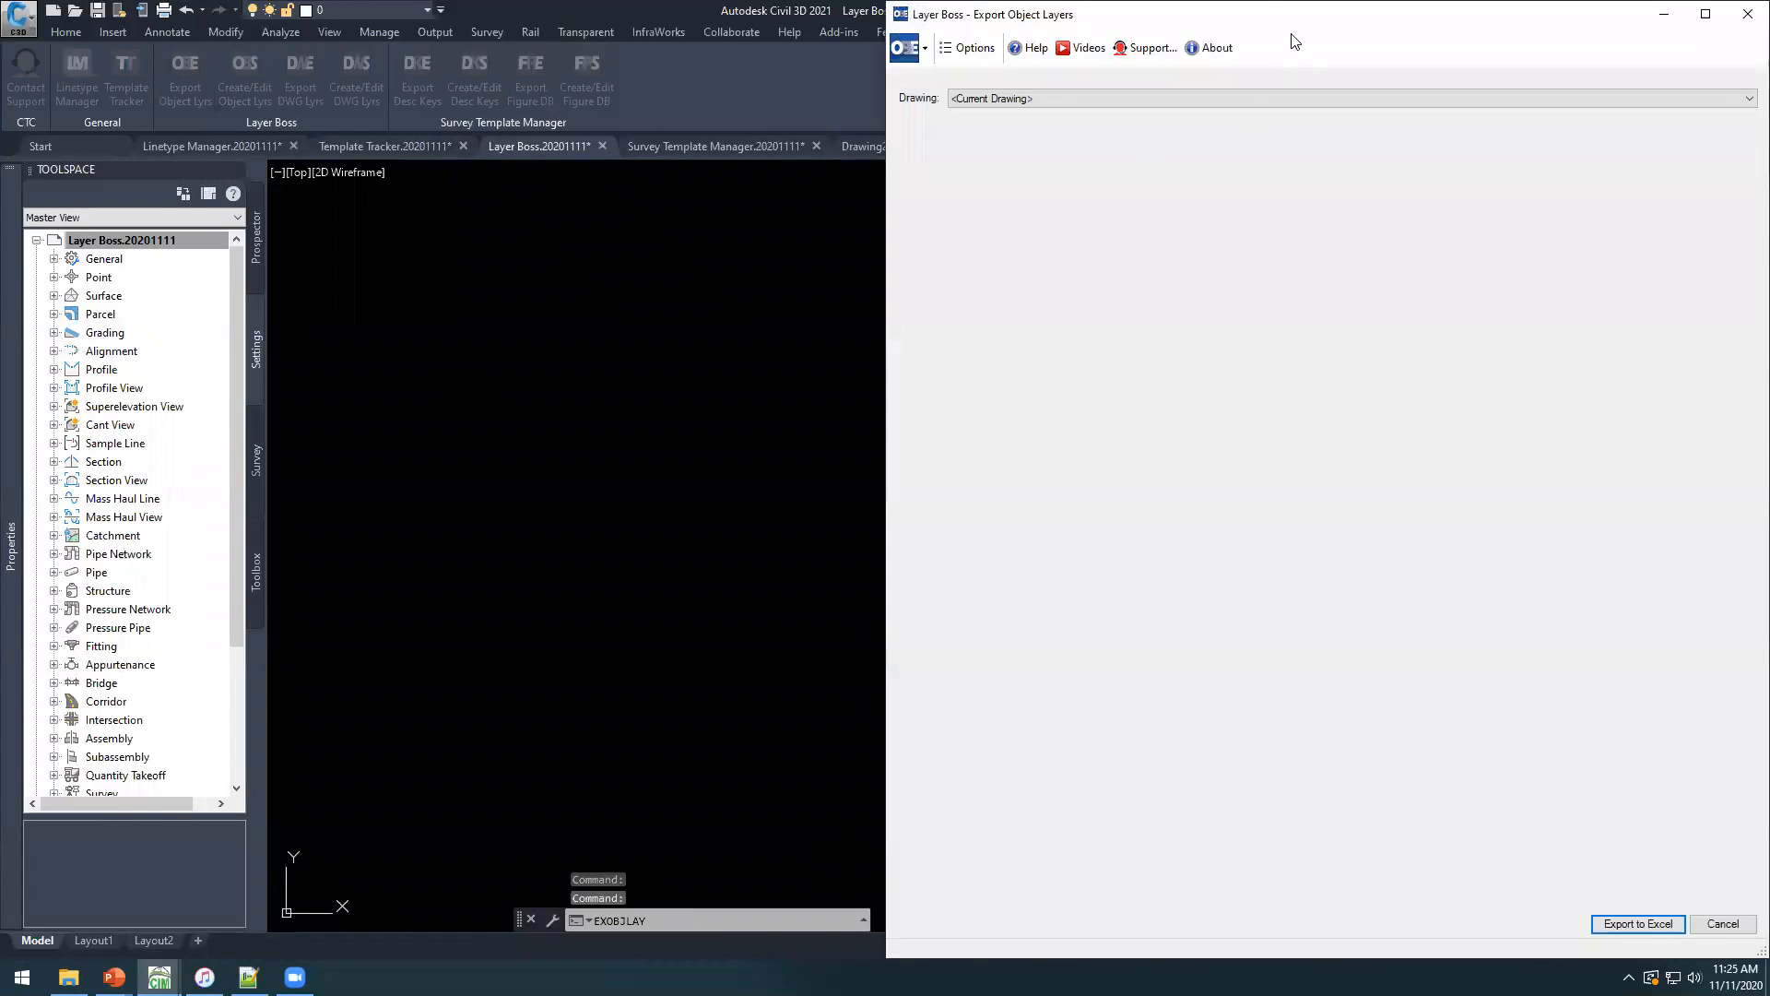
Export the current drawing's object layers to Civil 3D Object Layers.xlsx in the CTC CET Demos folder and open the workbook in Excel.
drag(1271, 18, 702, 273)
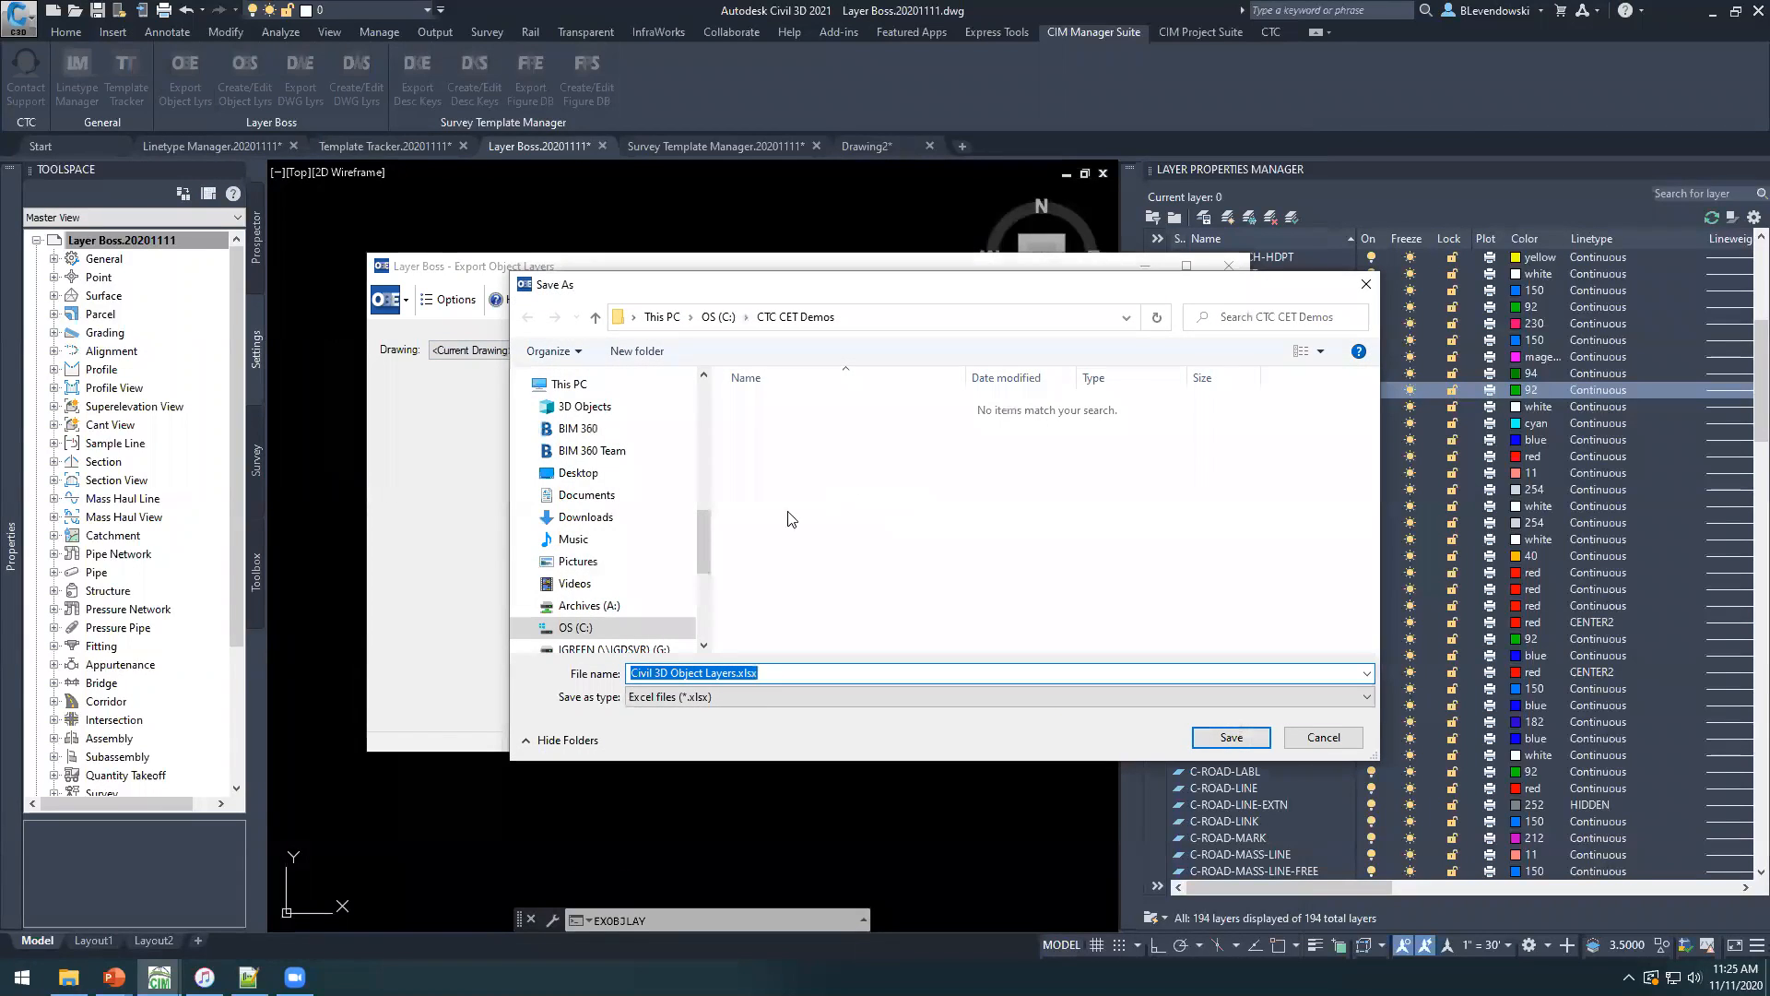
click(1229, 738)
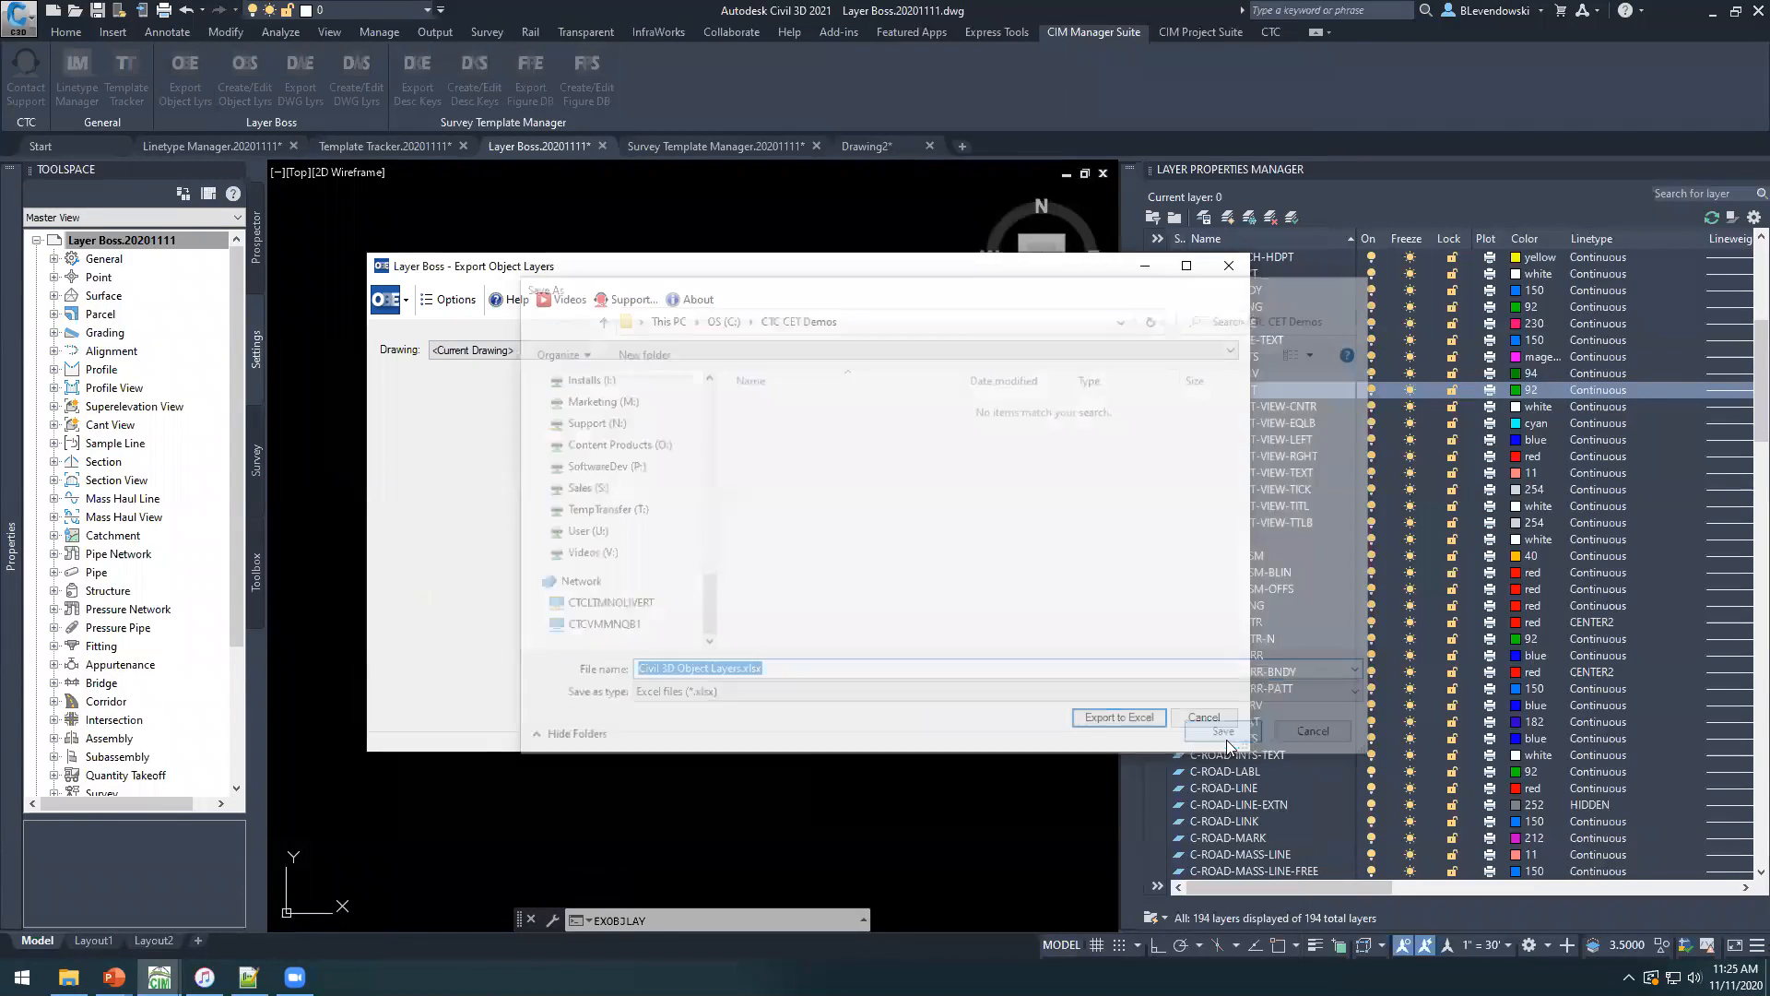
click(865, 562)
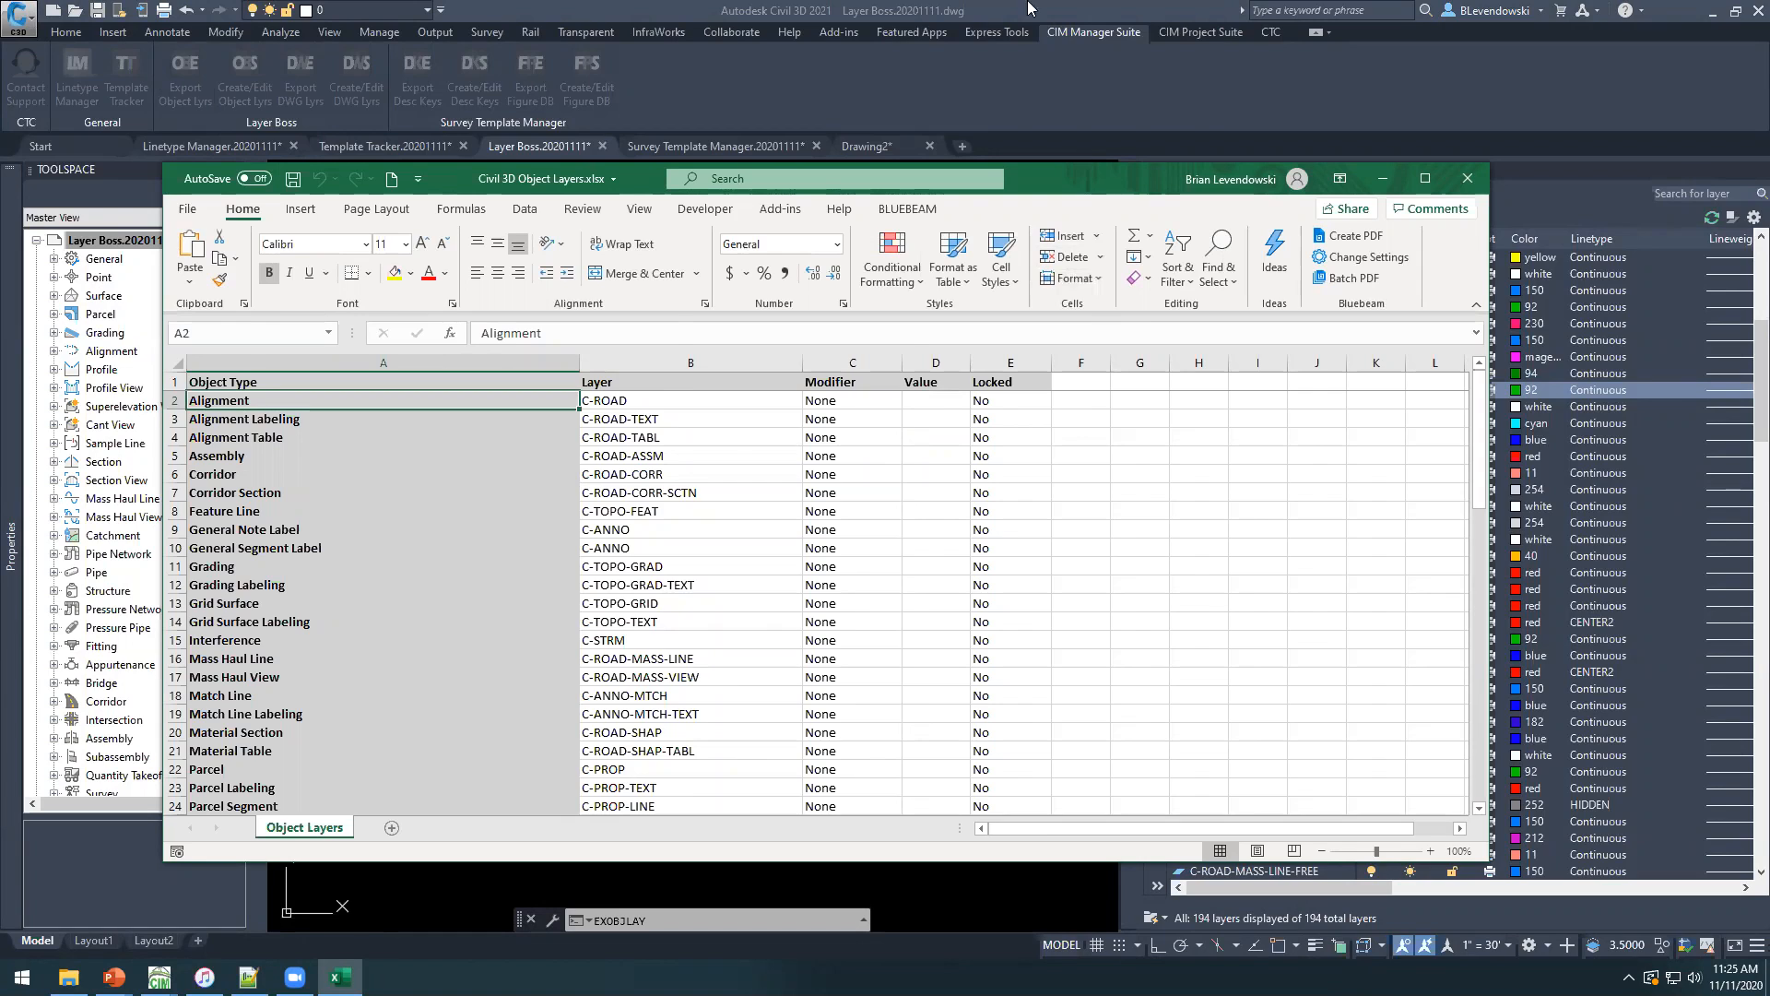
Maximize the exported workbook and narrow the Object Type column.
drag(1034, 178, 1030, 5)
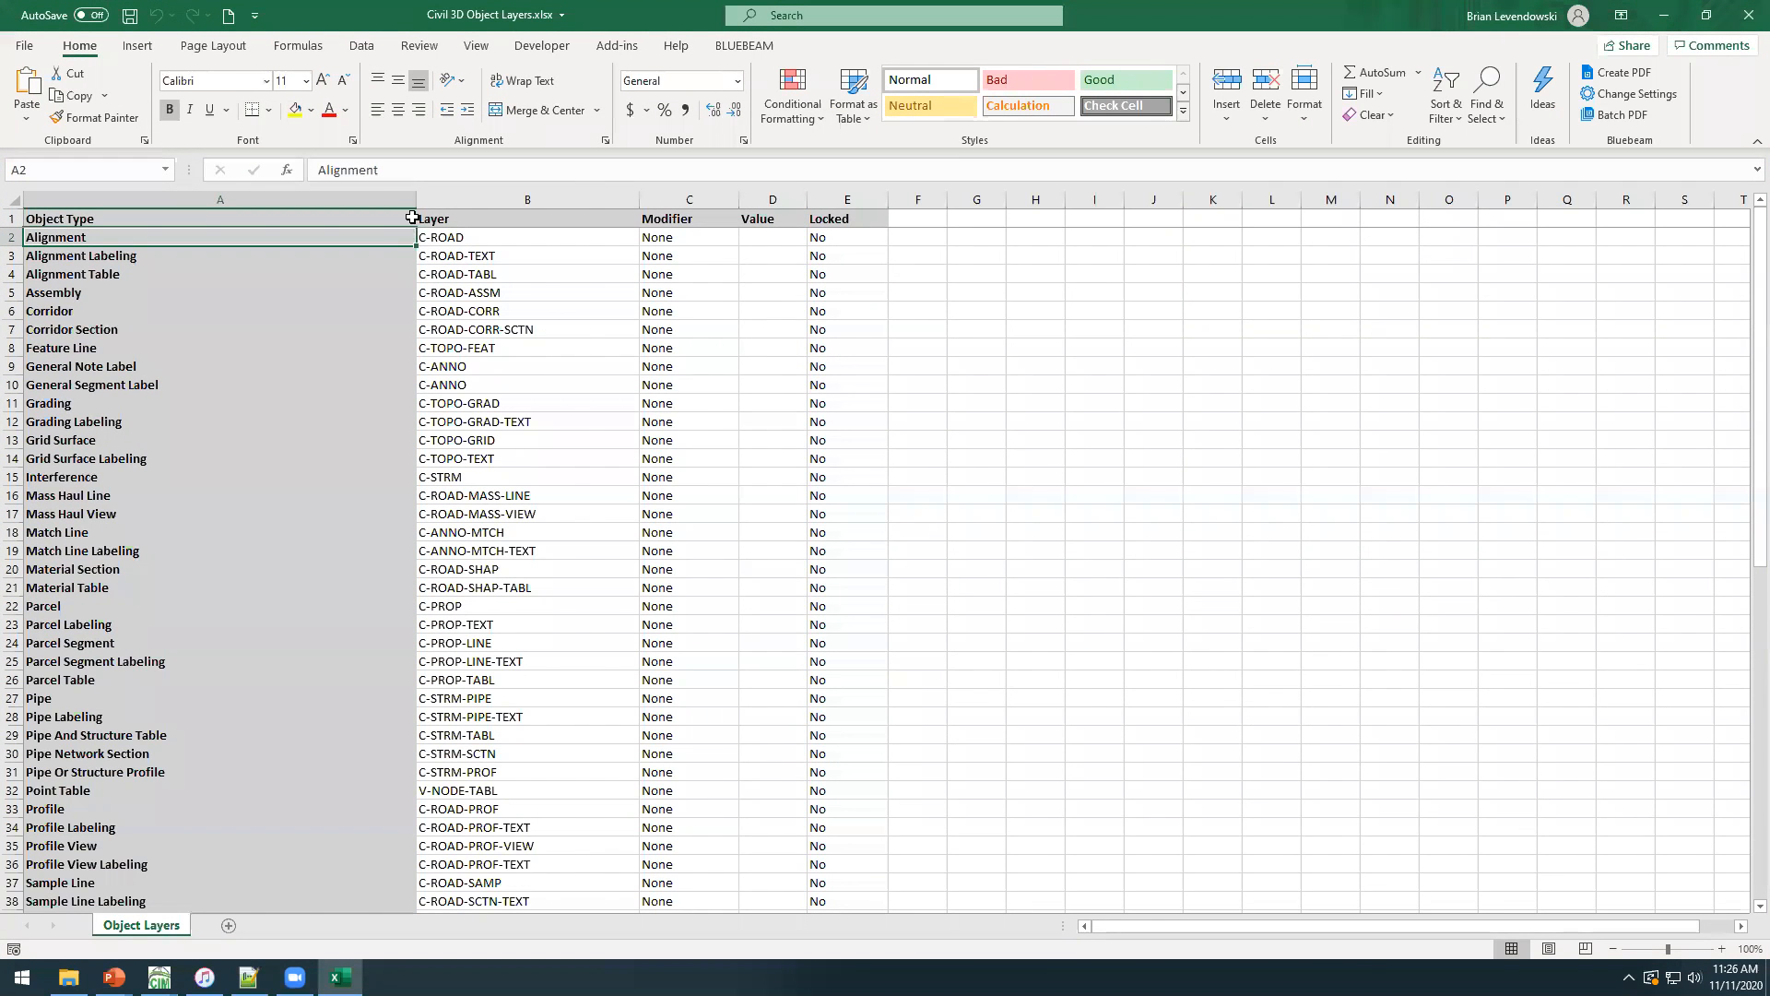
drag(415, 199, 311, 236)
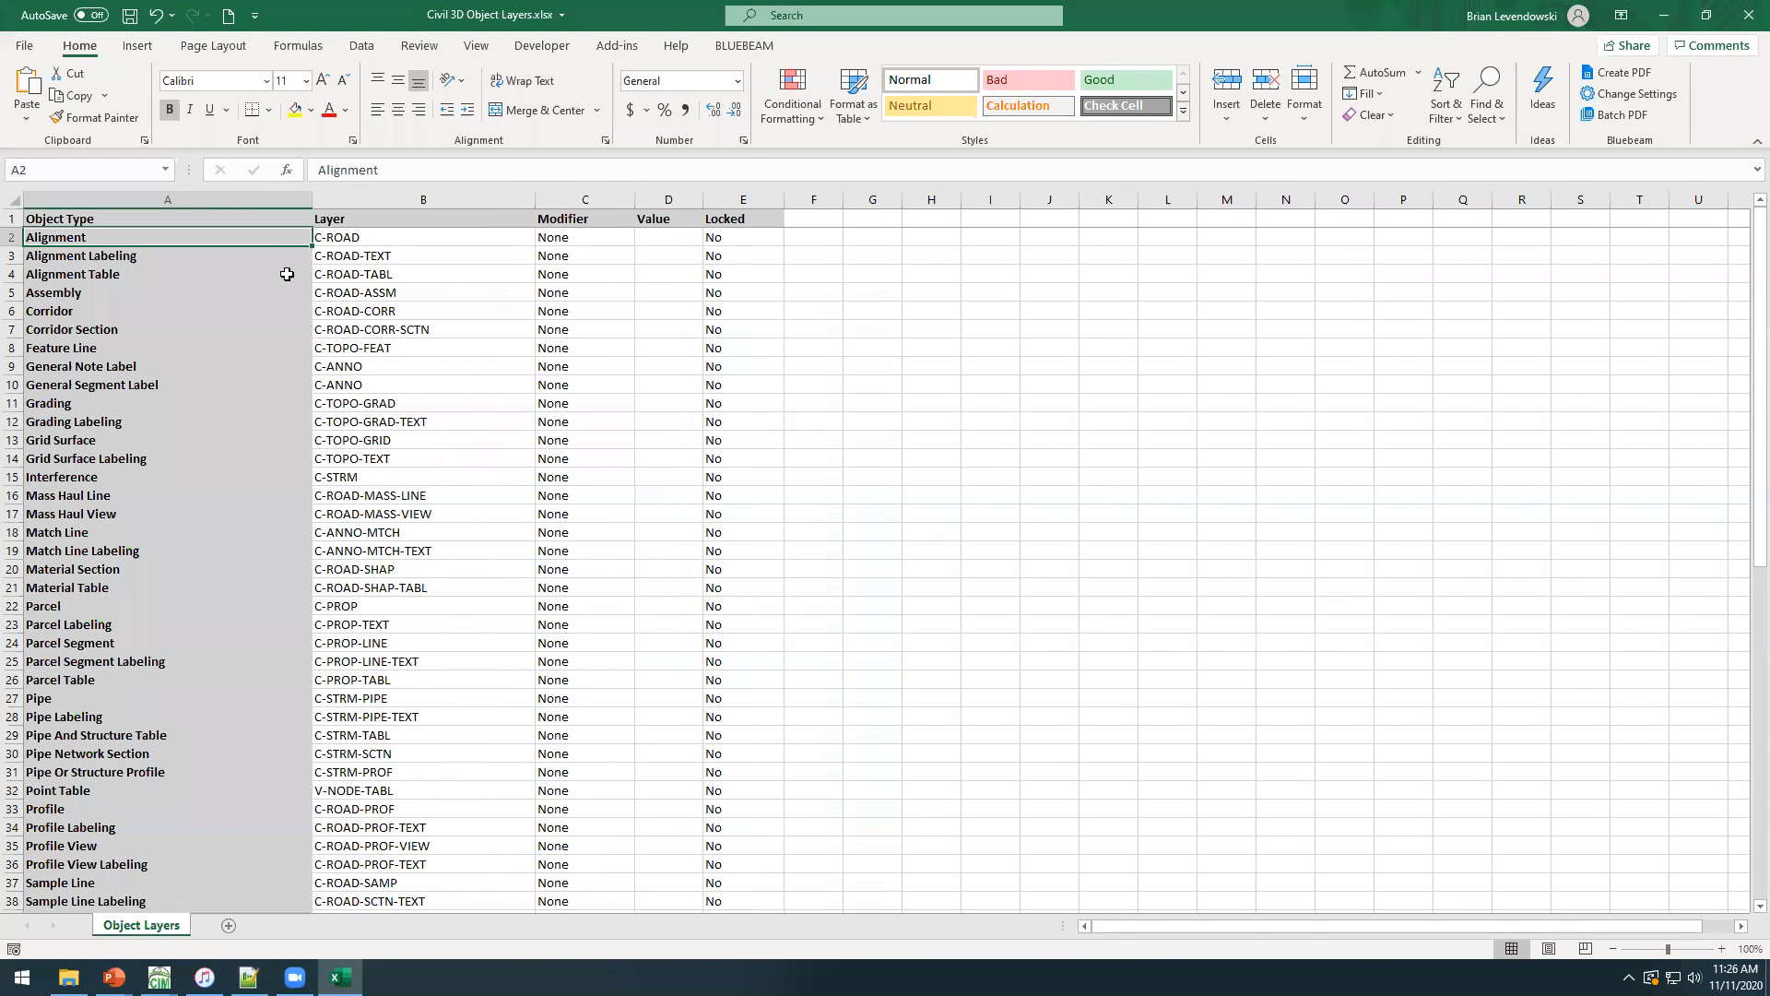
Review the exported Object Type, Layer, Modifier and Locked columns, including the Assembly row's modifier options.
click(253, 348)
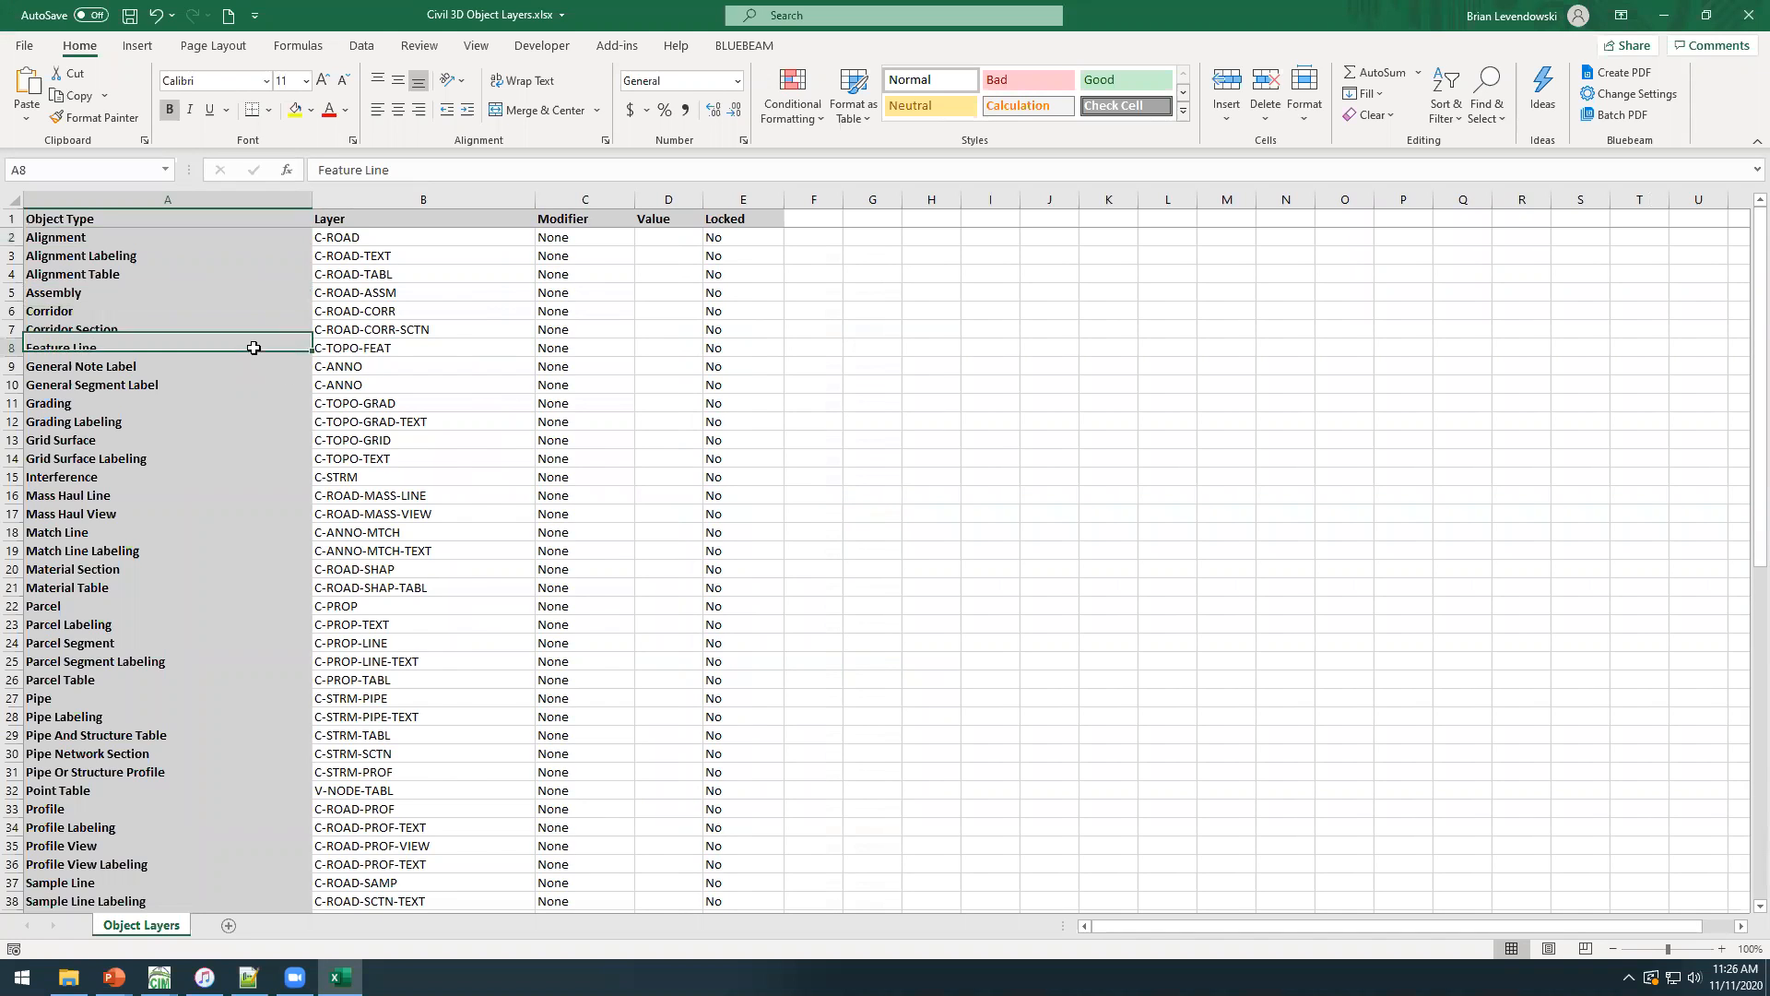
click(391, 270)
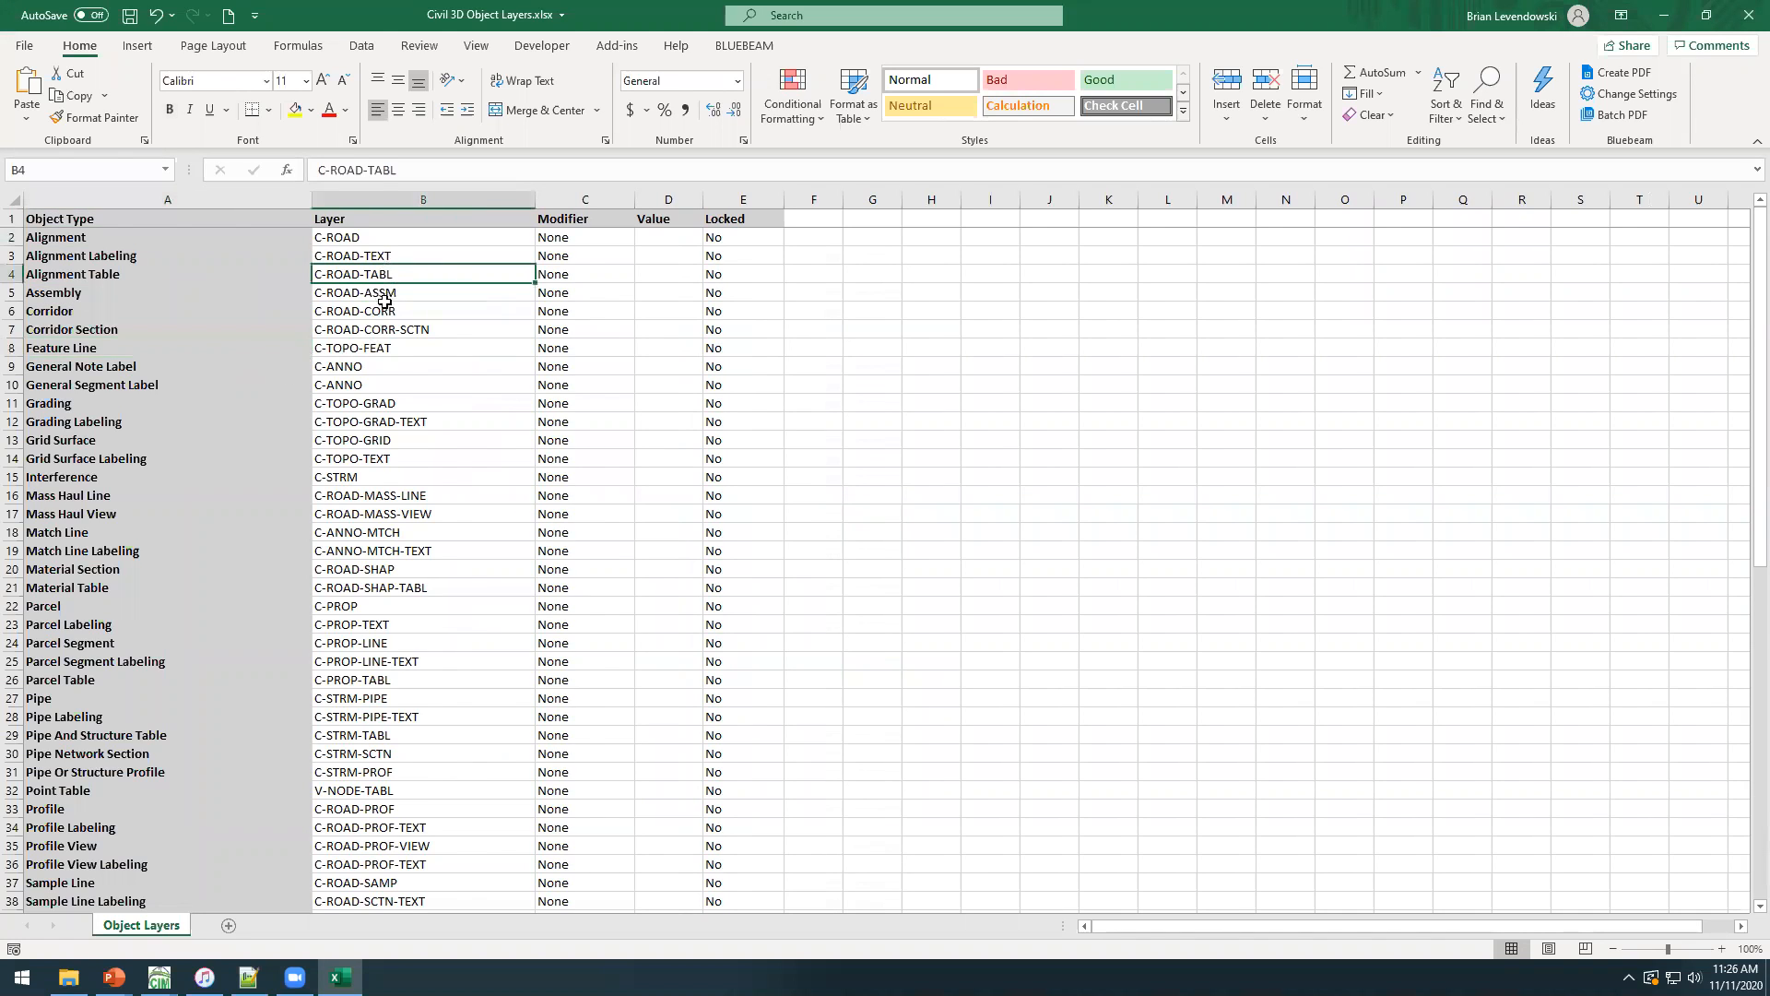
click(258, 309)
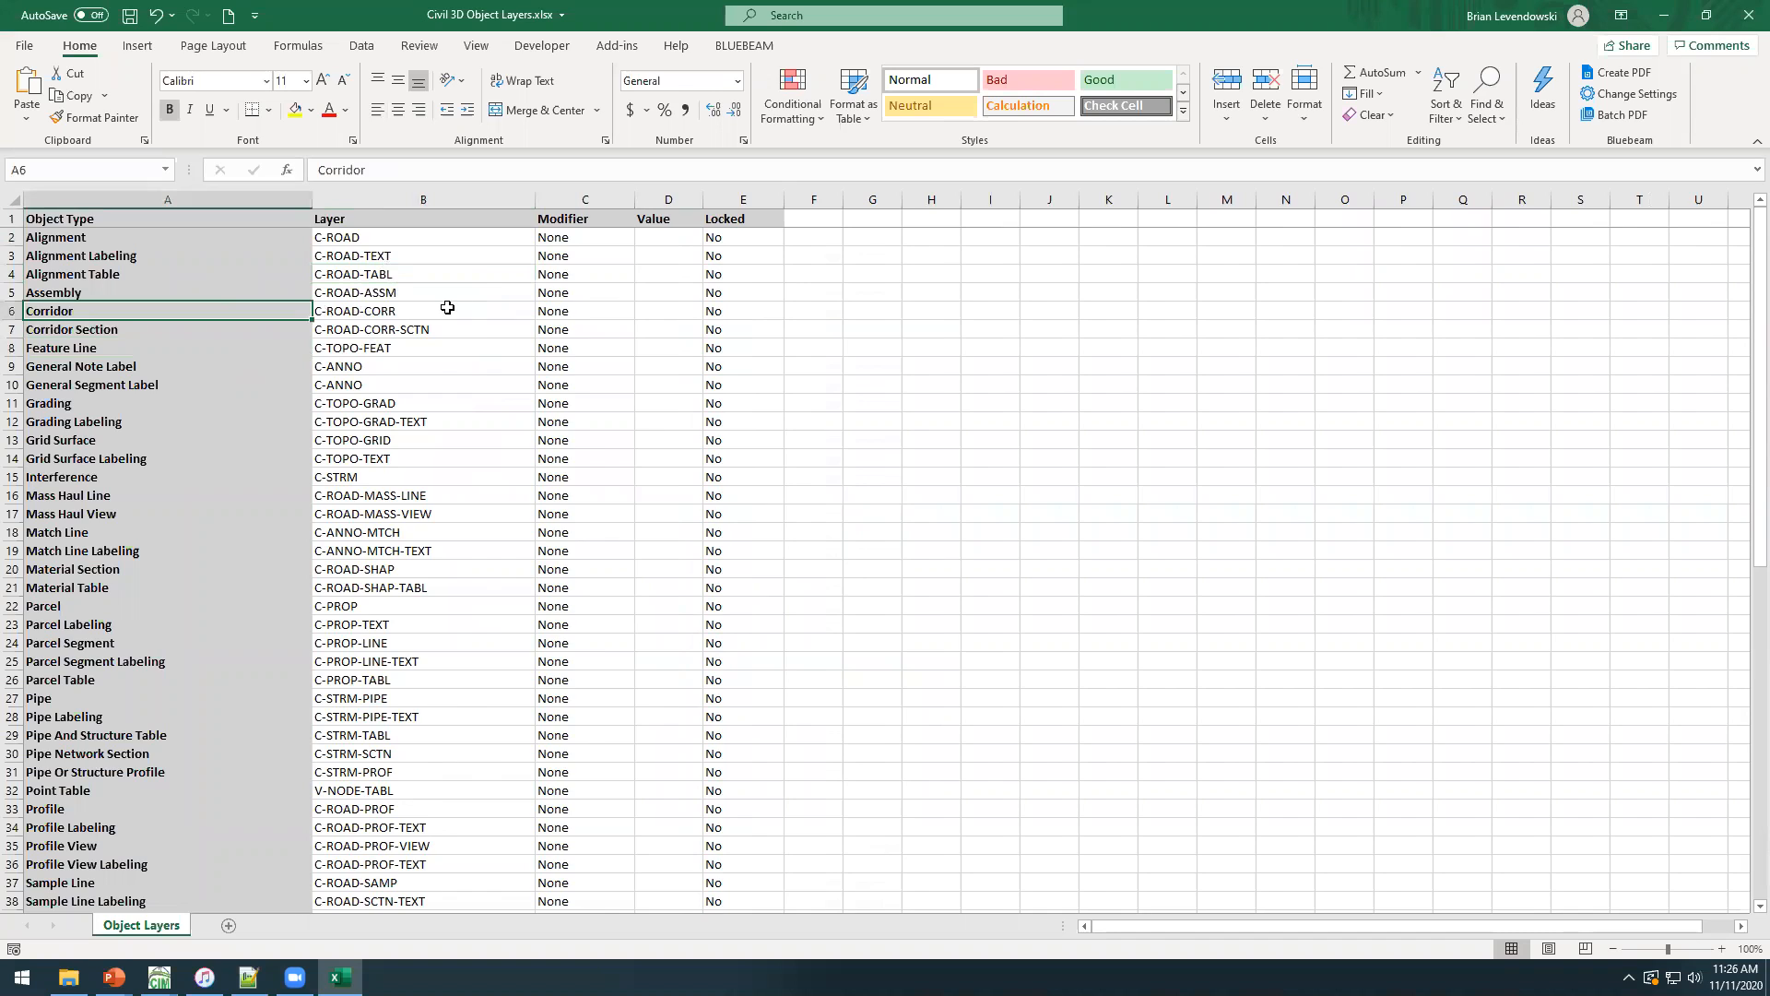
click(446, 309)
click(609, 293)
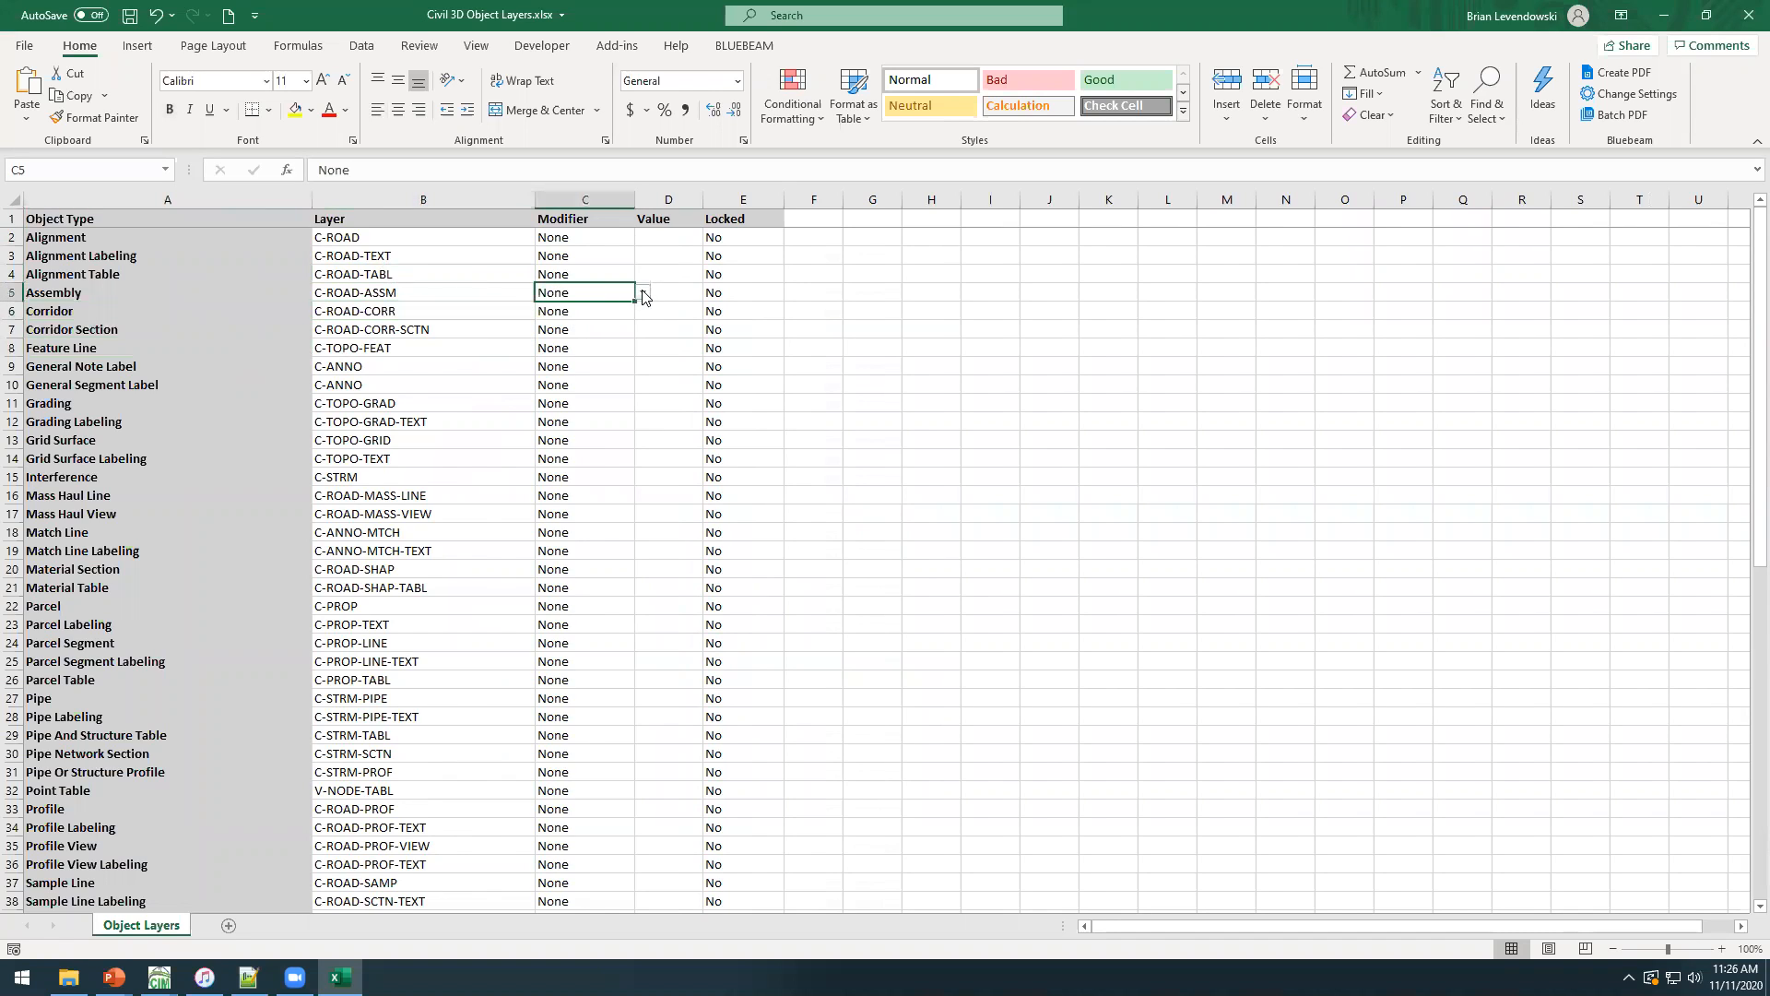
click(642, 292)
click(643, 293)
click(728, 292)
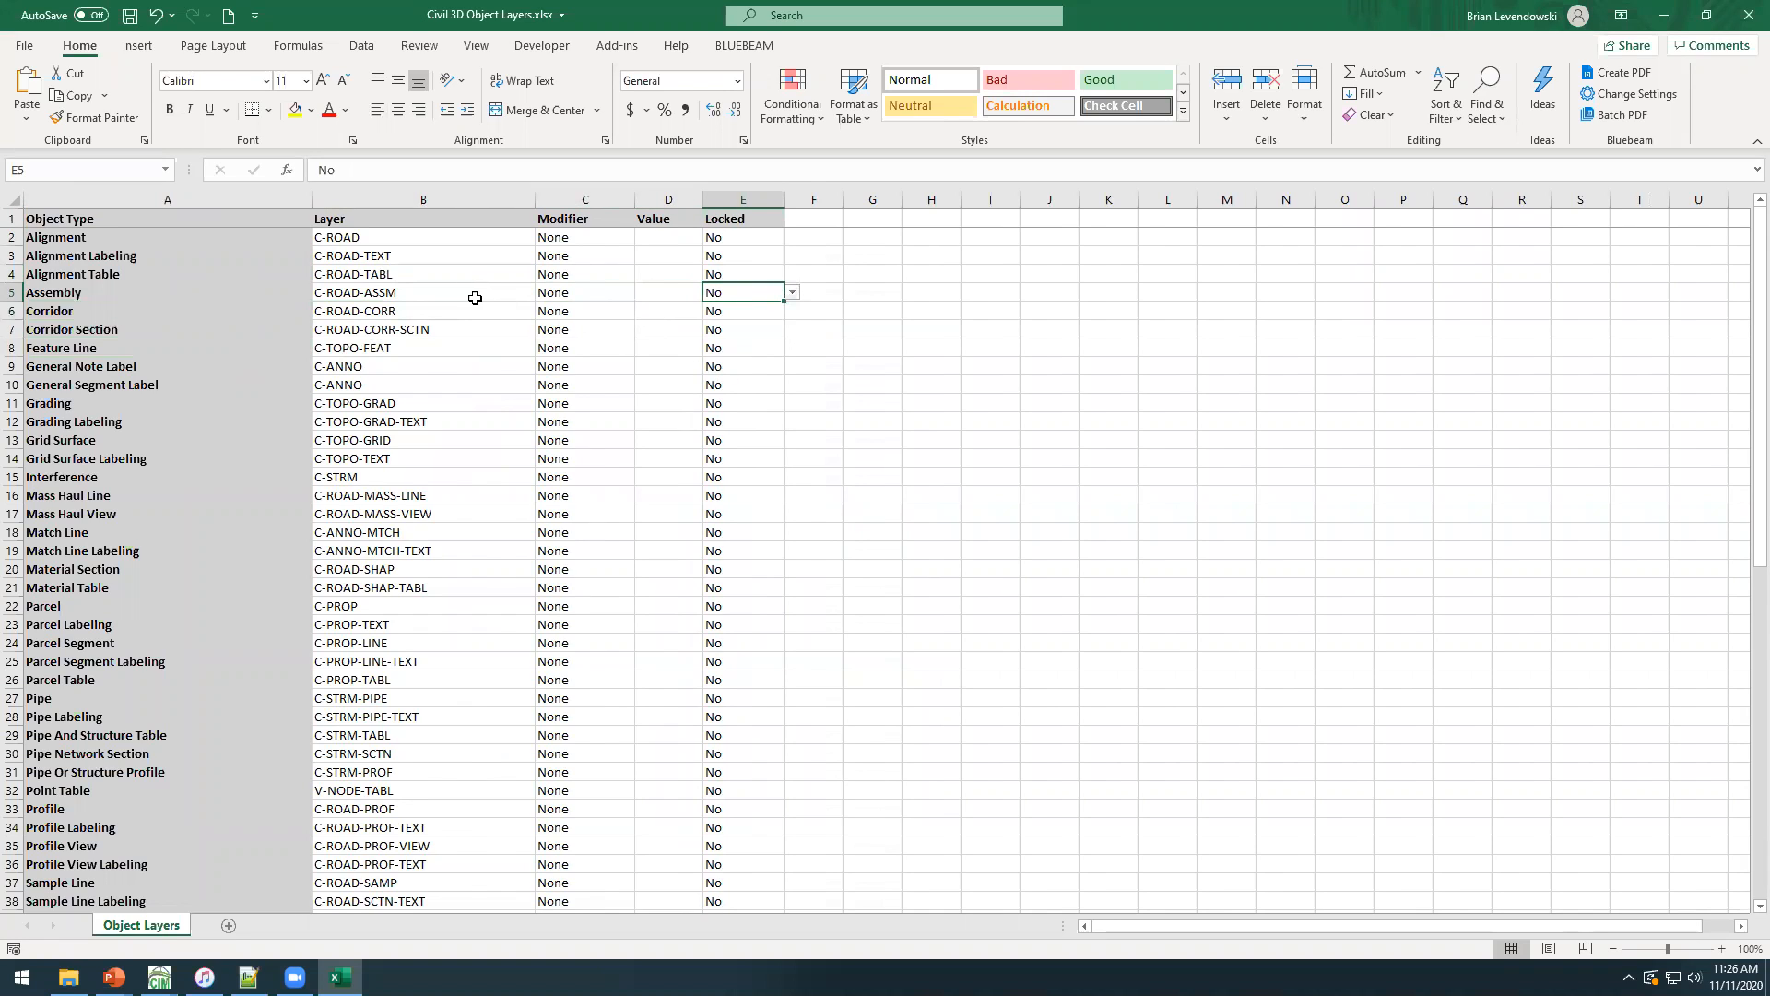
click(430, 295)
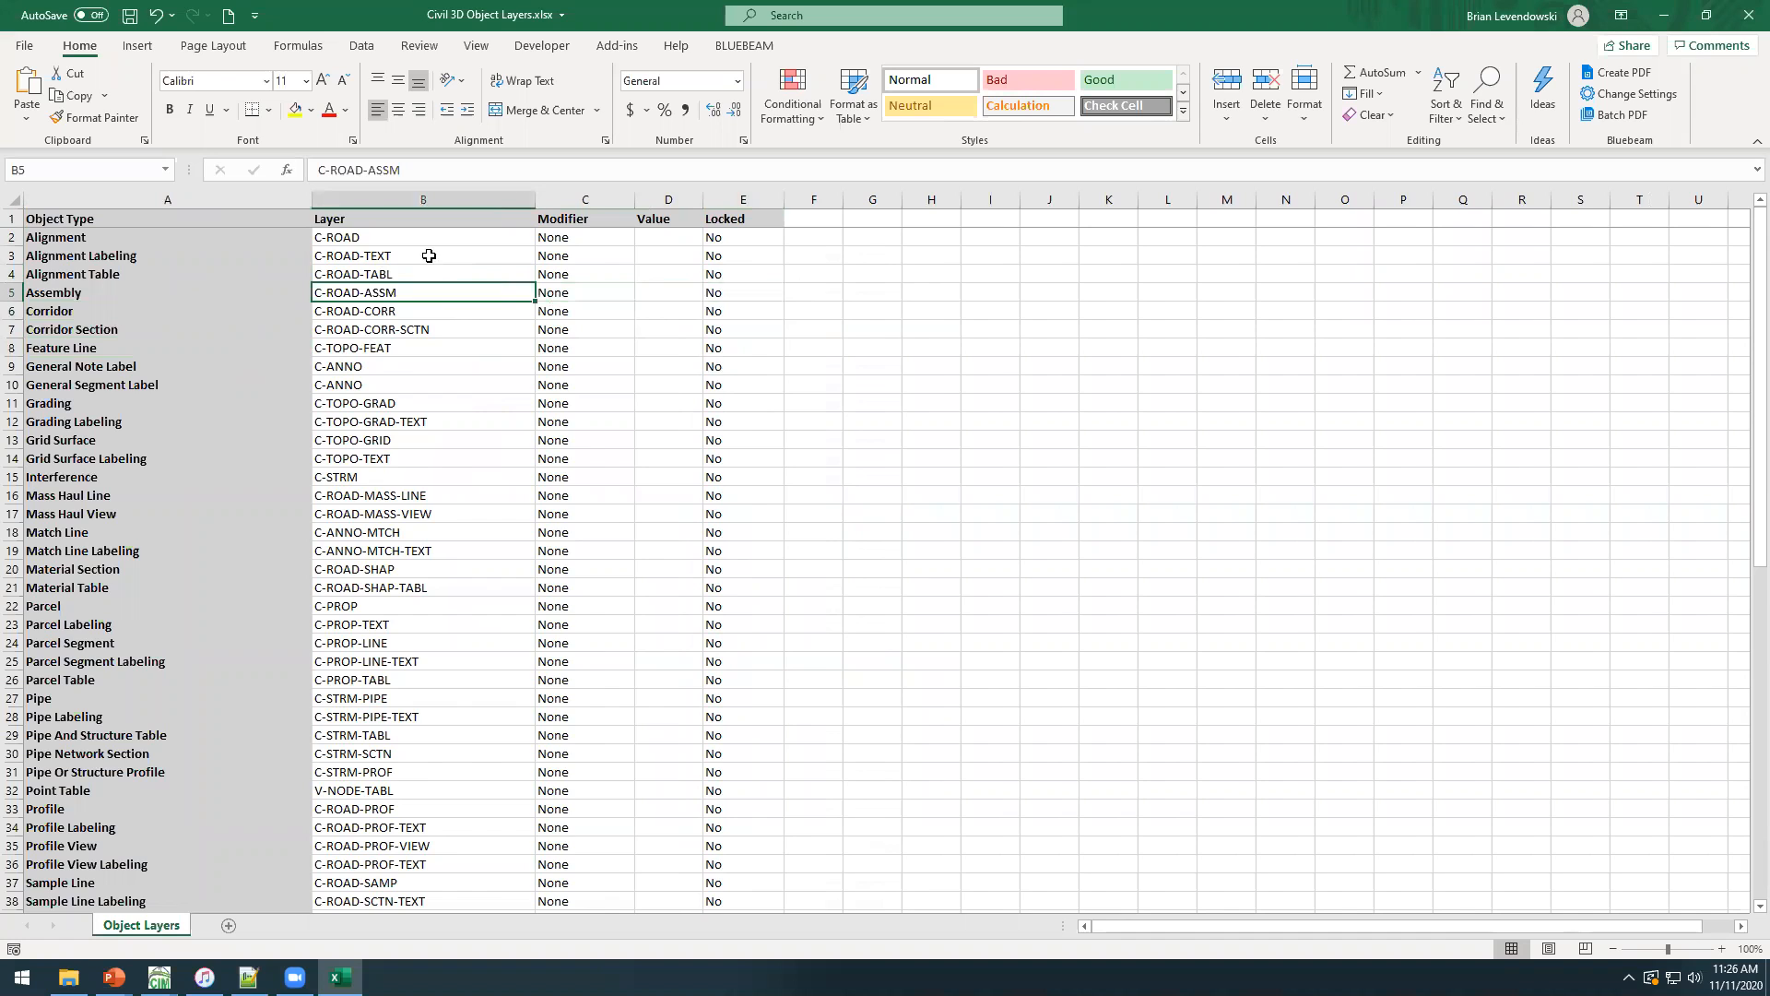
click(423, 192)
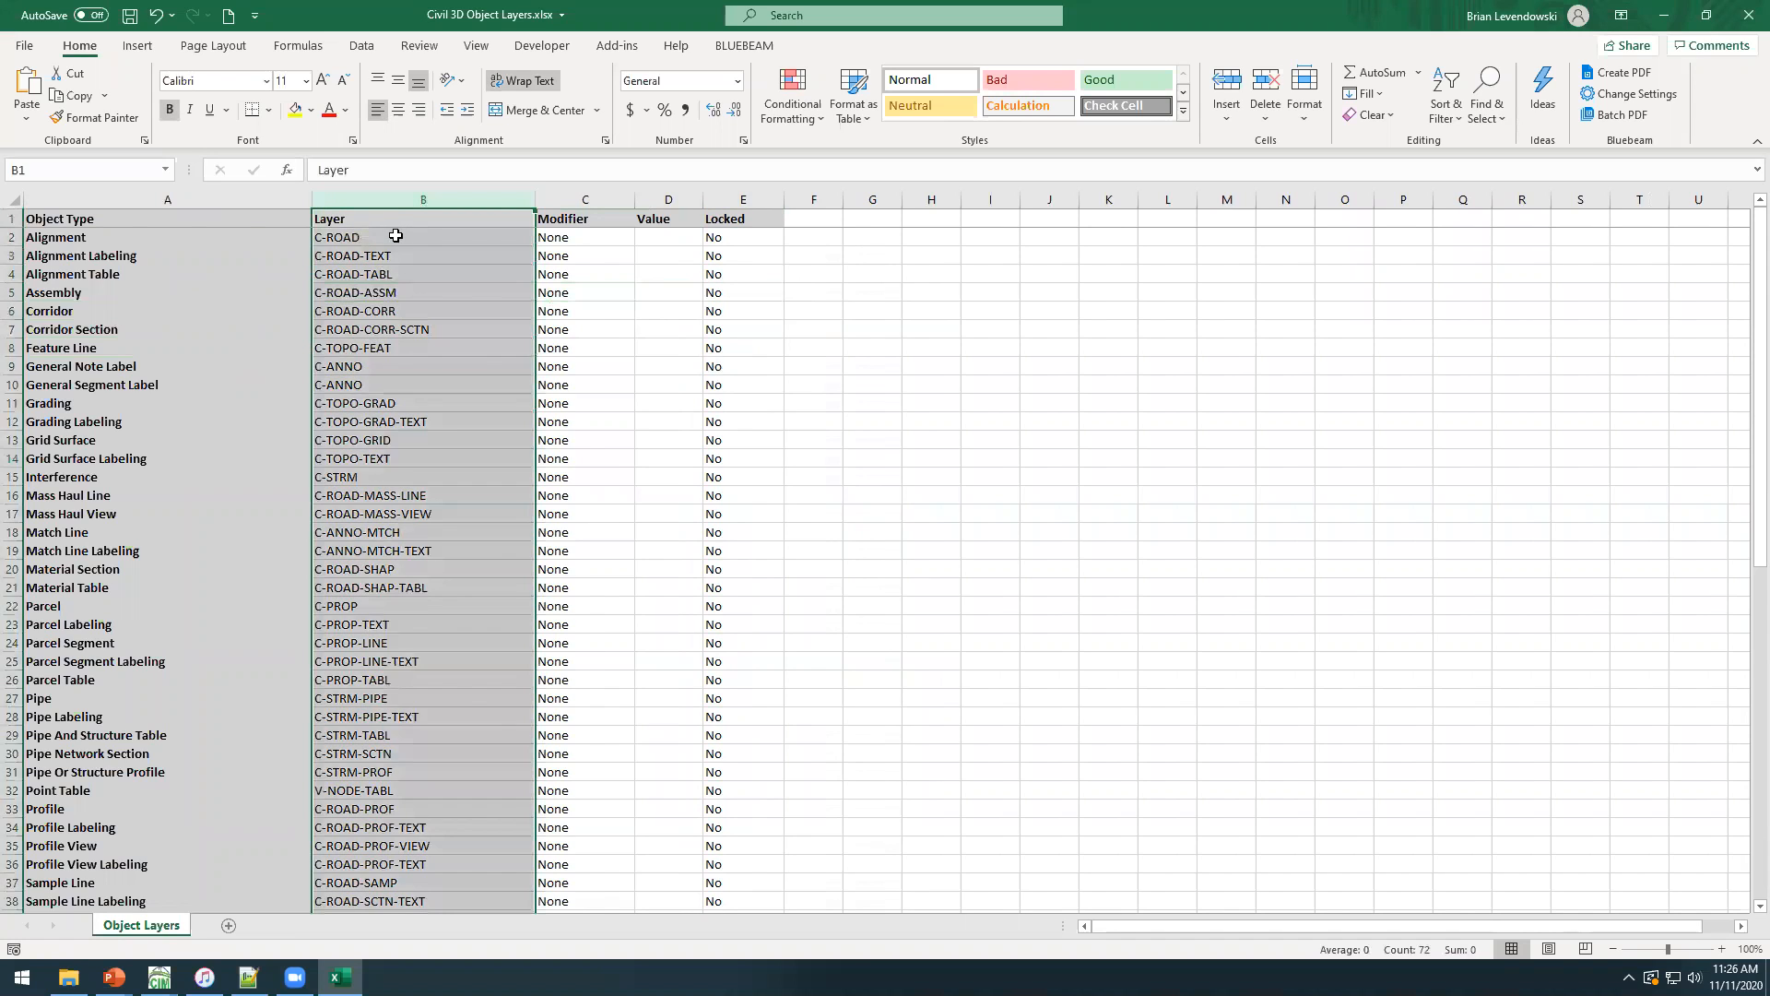
Change the Alignment object's layer to C-ALIN.
click(429, 237)
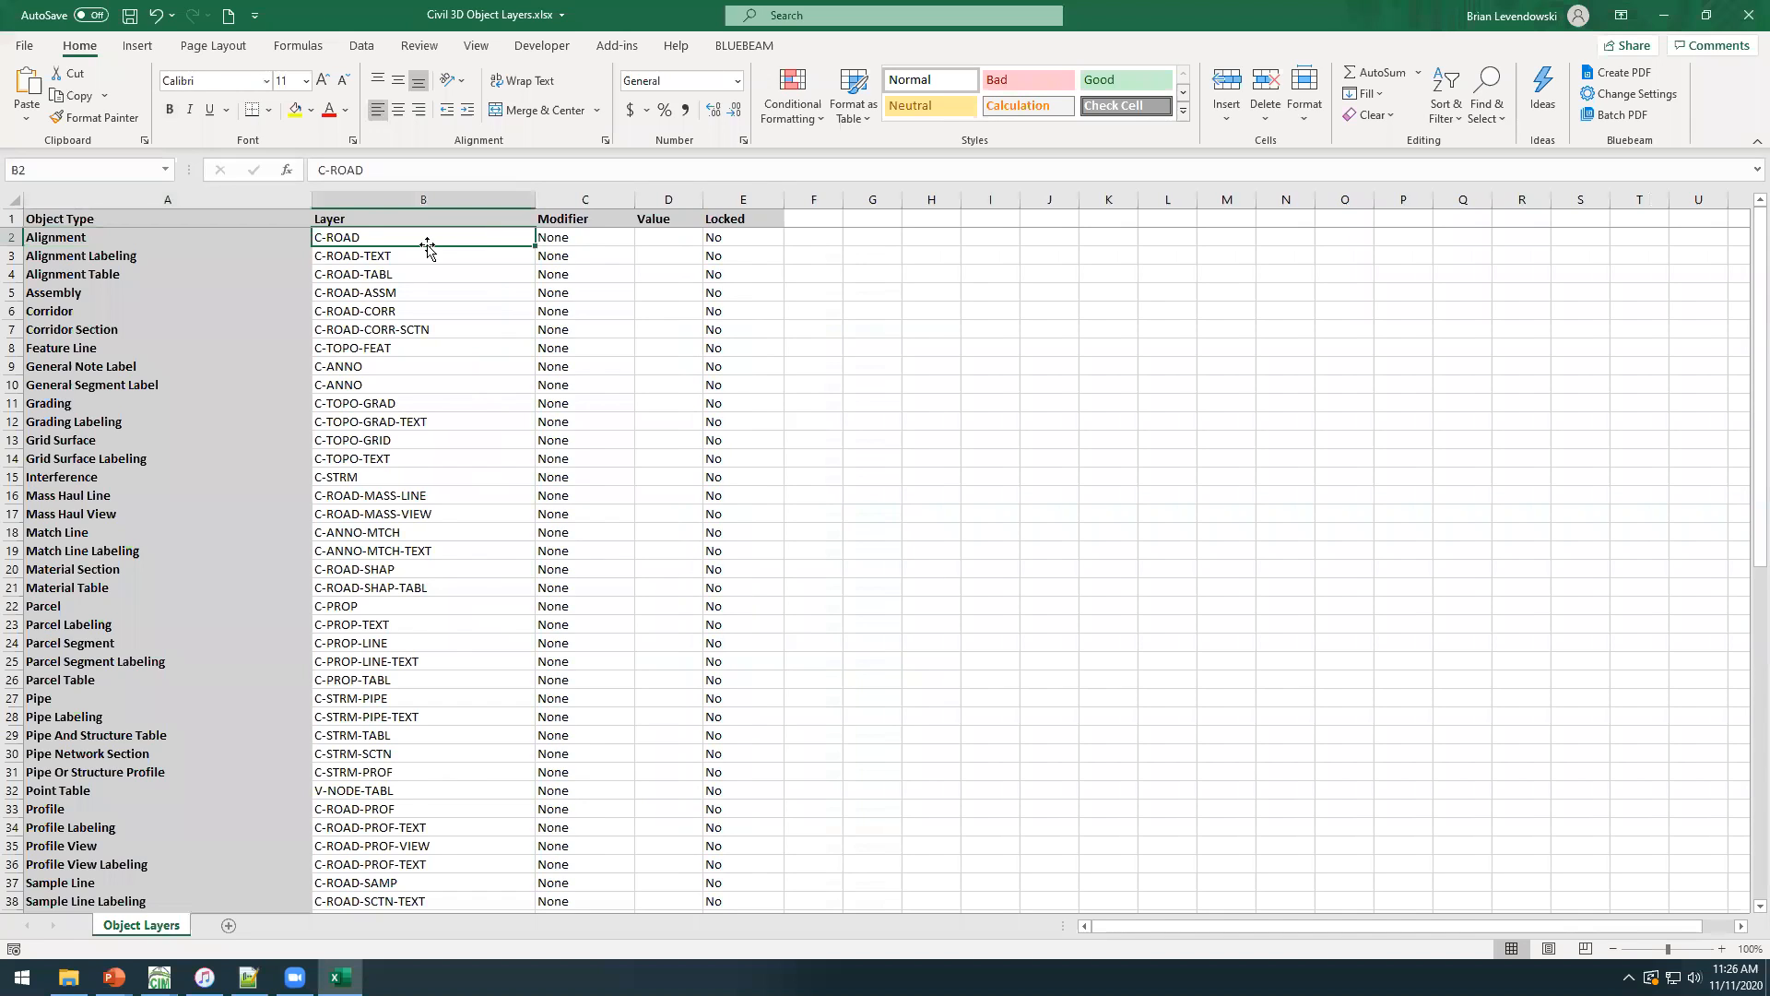
text(C-ALIN)
key(Return)
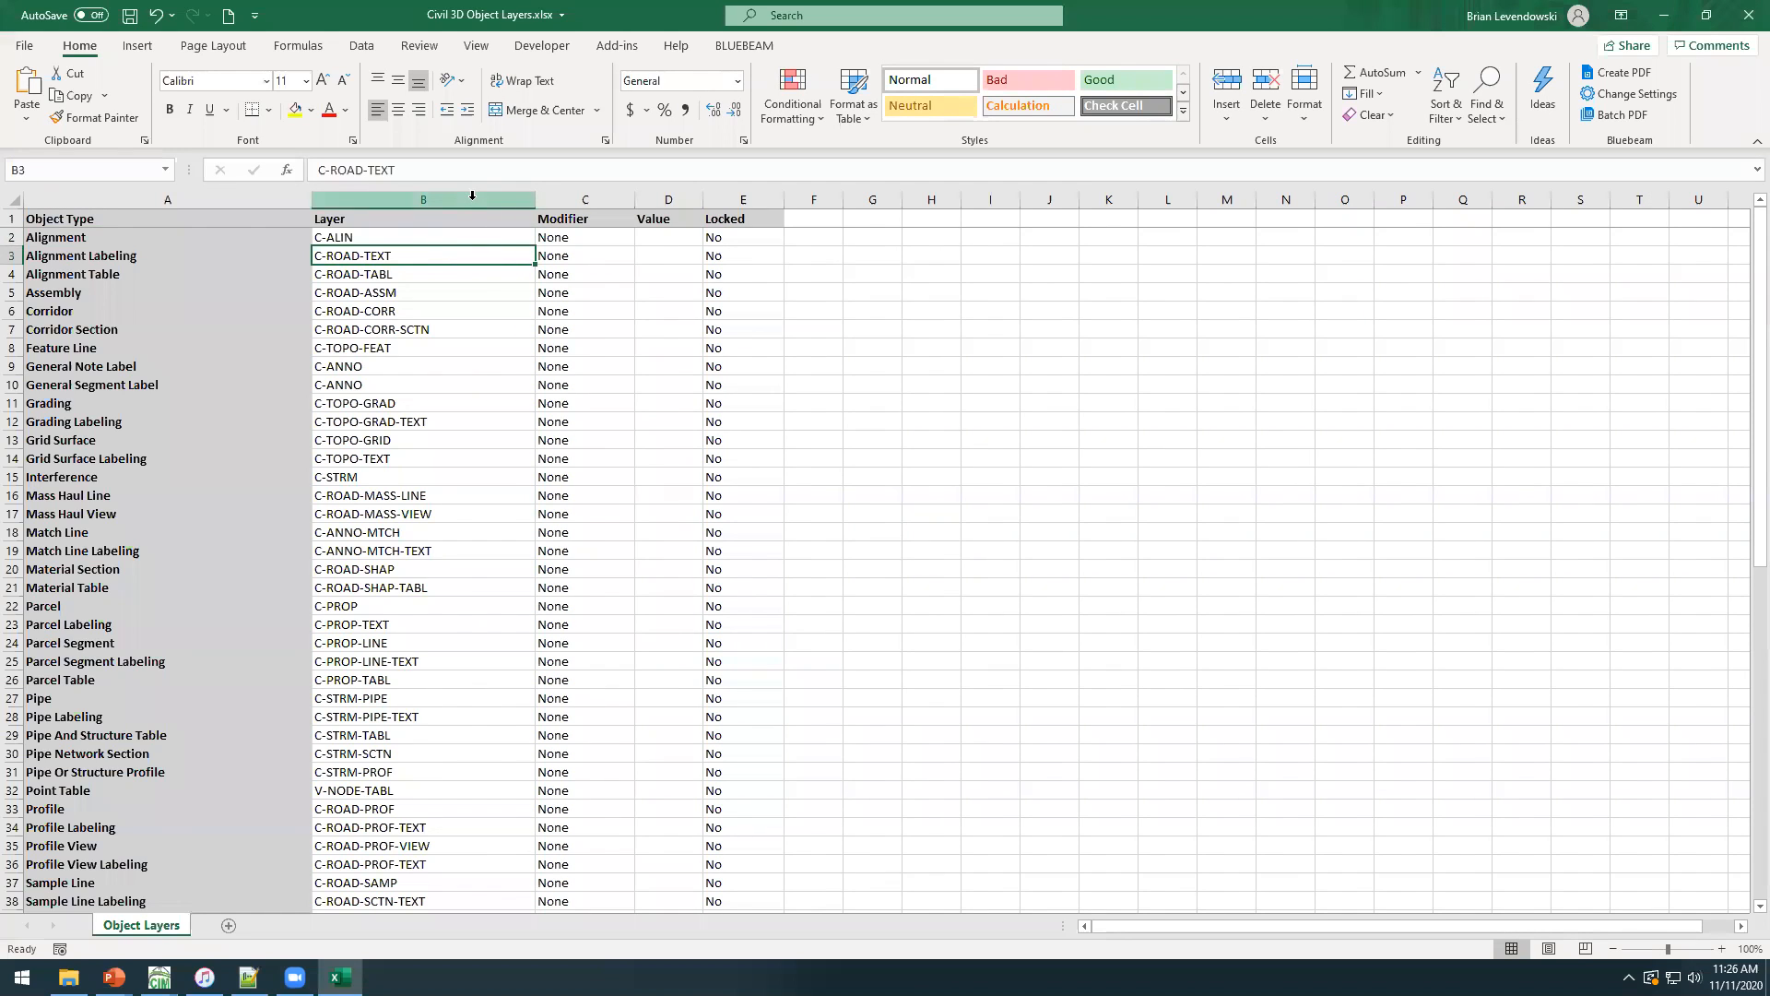
Remove every "ROAD-" from the Layer column by replacing it with nothing.
click(423, 199)
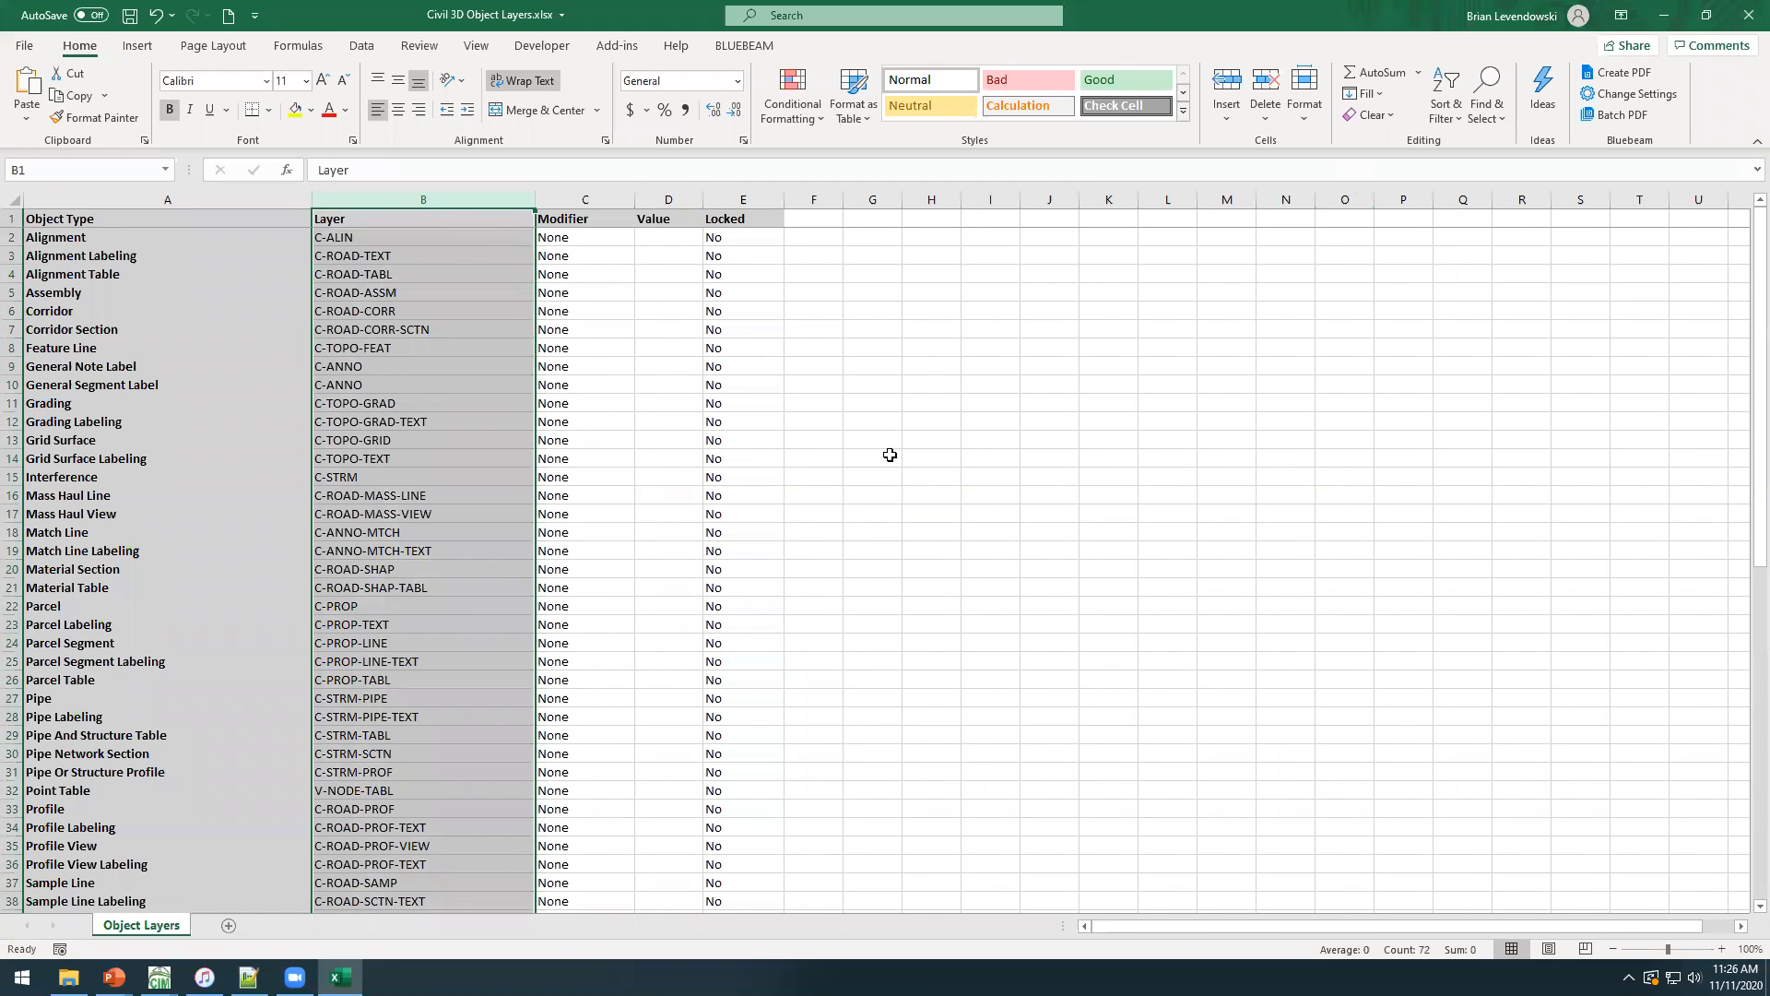
click(1489, 114)
click(1522, 161)
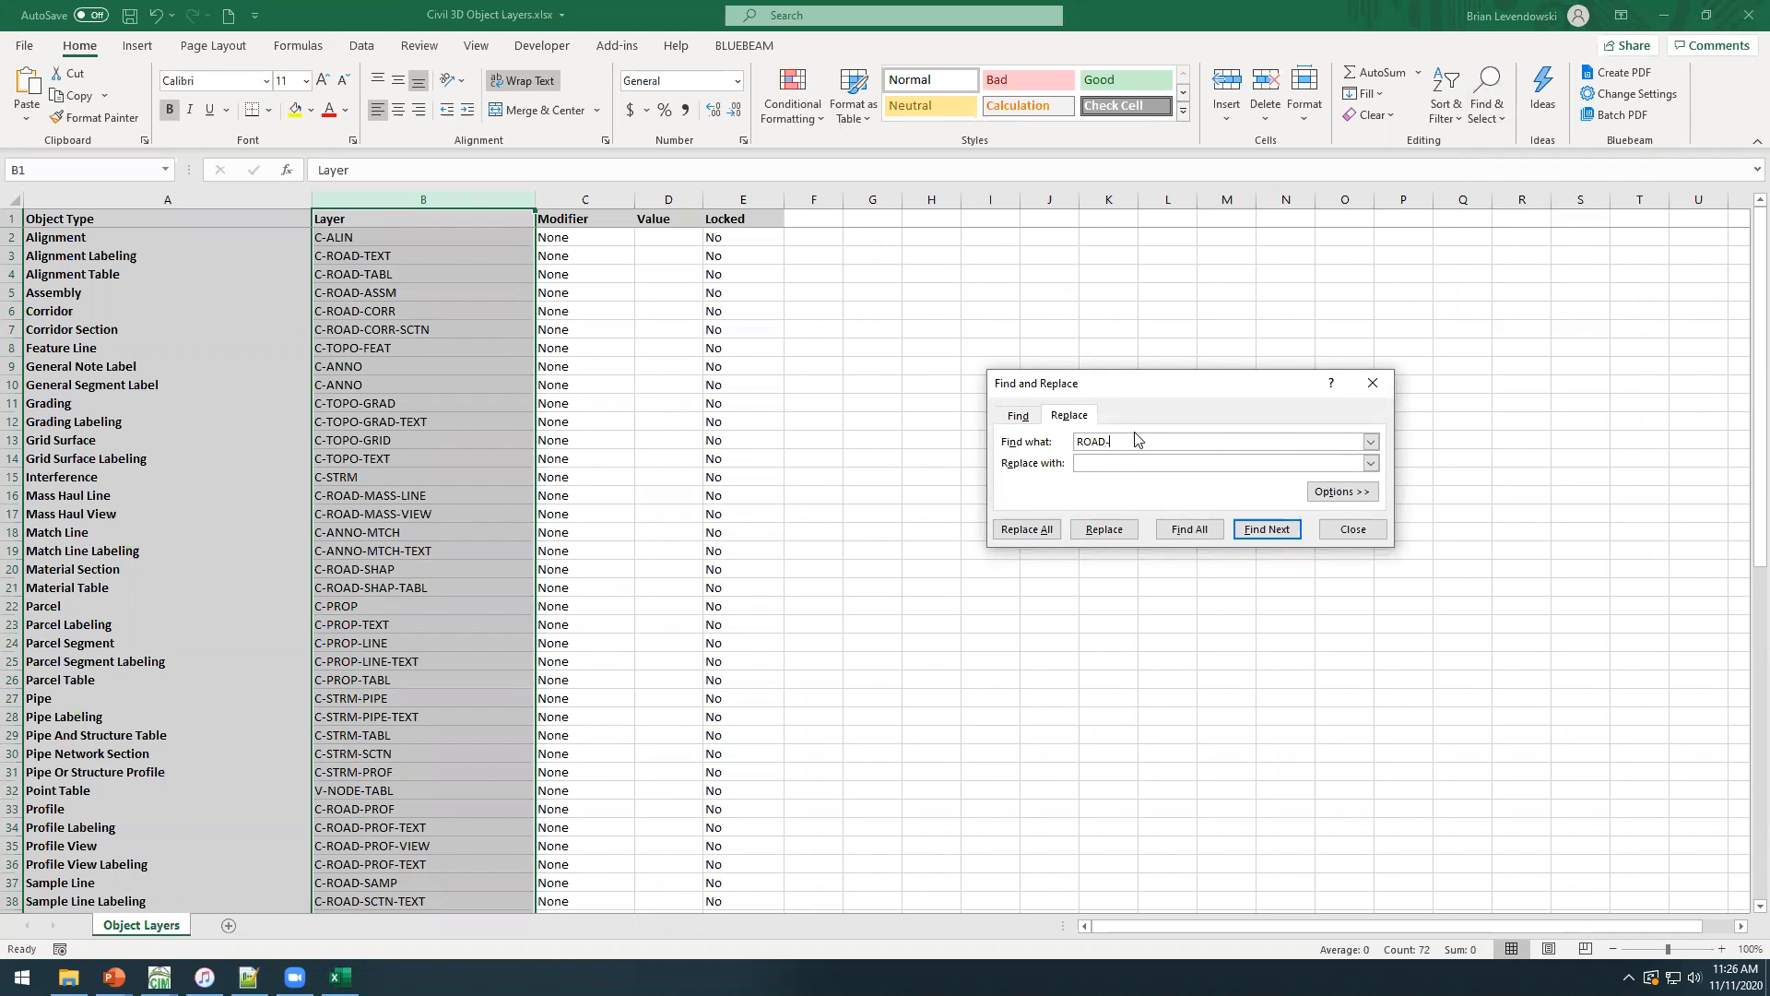
click(1028, 528)
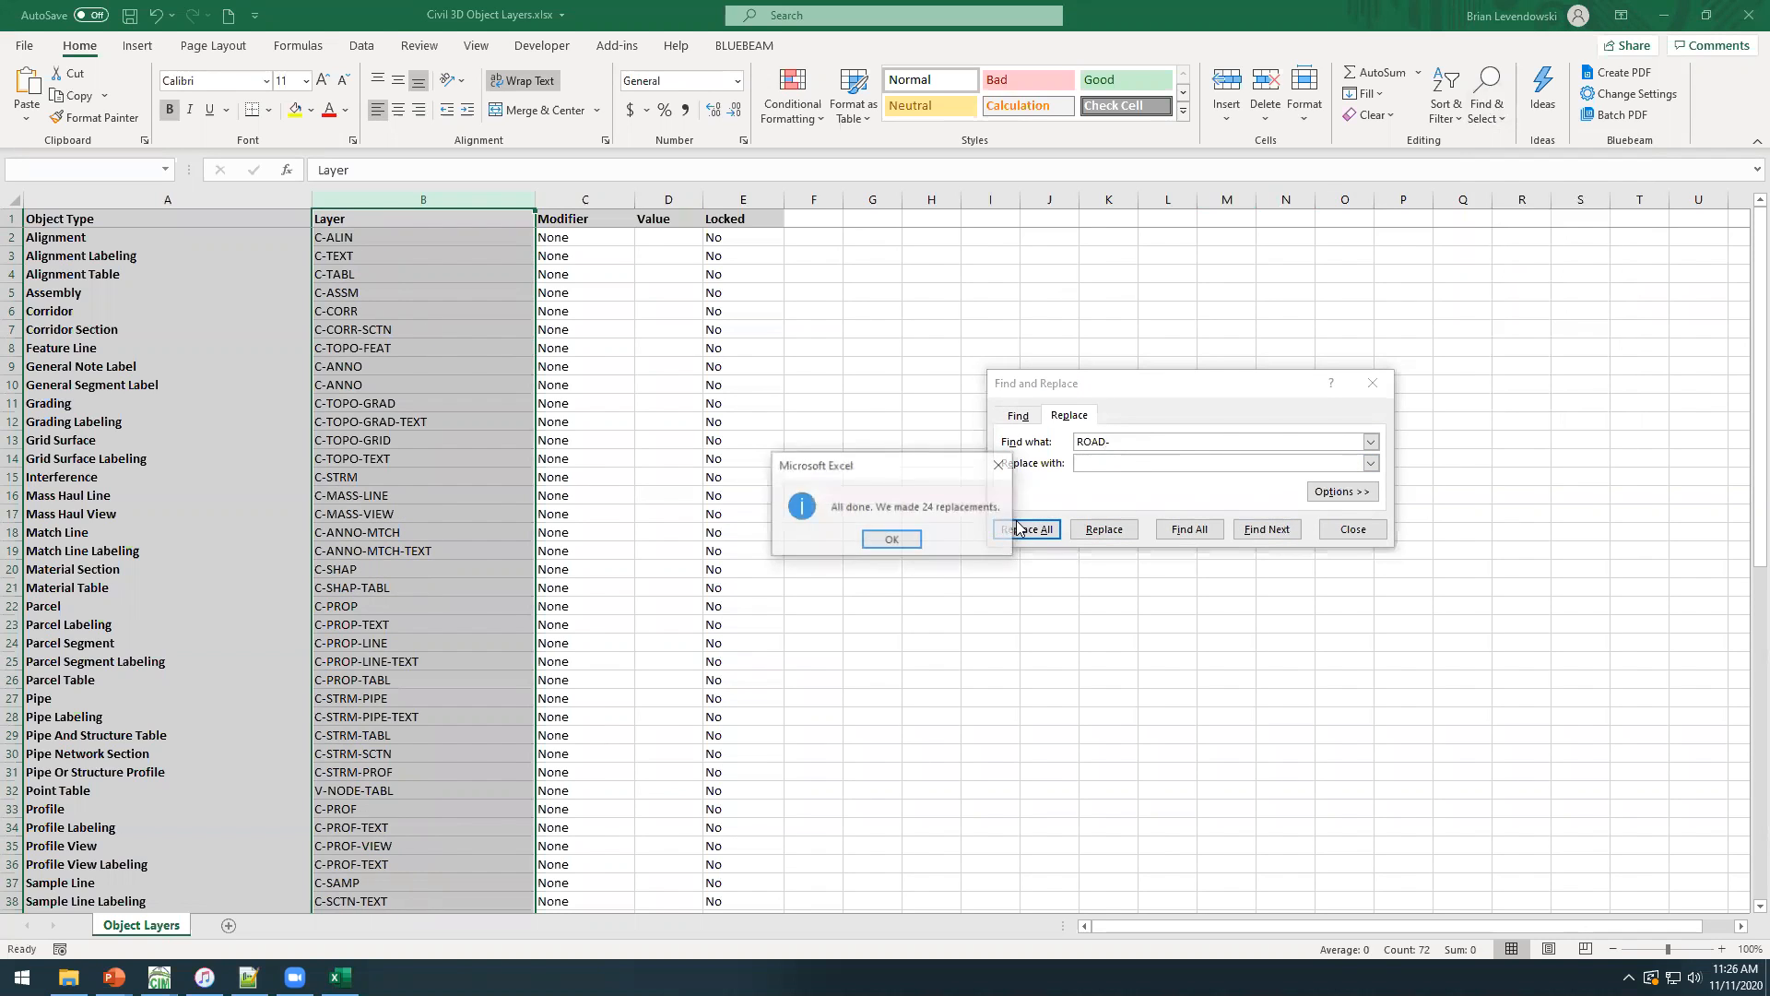
click(888, 540)
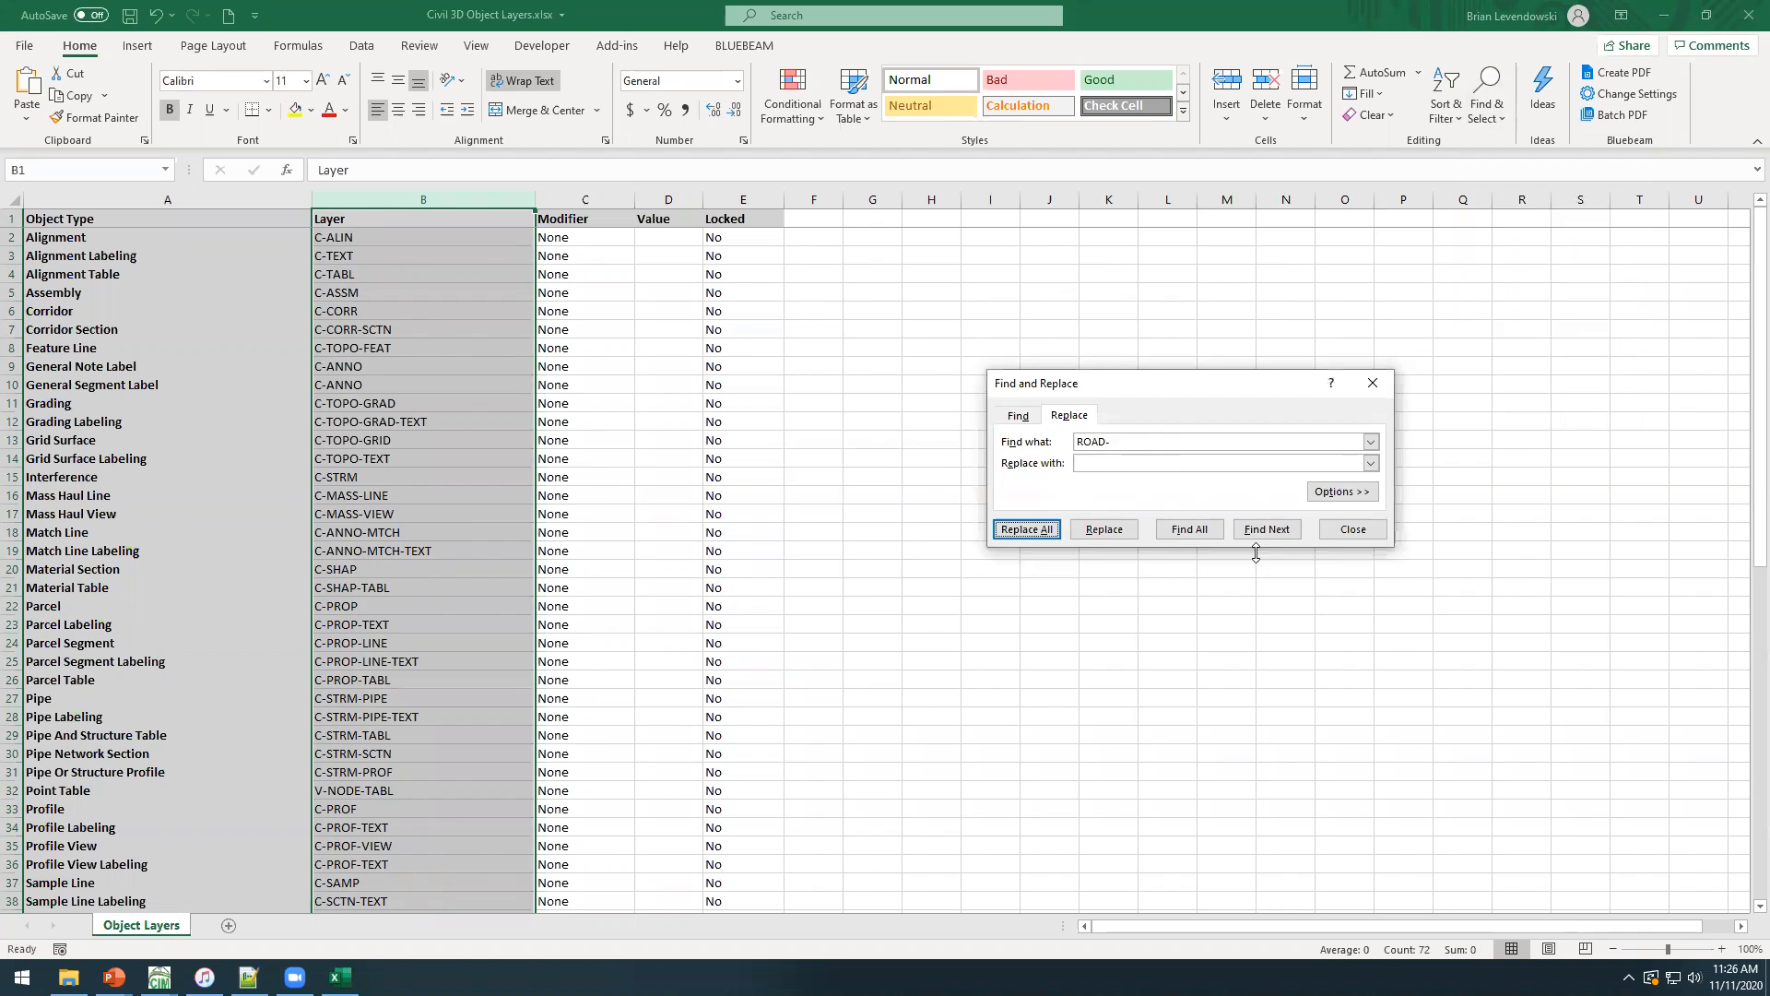
click(1353, 529)
click(428, 400)
Copy the General Note Label layer C-ANNO to Pipe Labeling and fill it down through the Profile row.
click(365, 364)
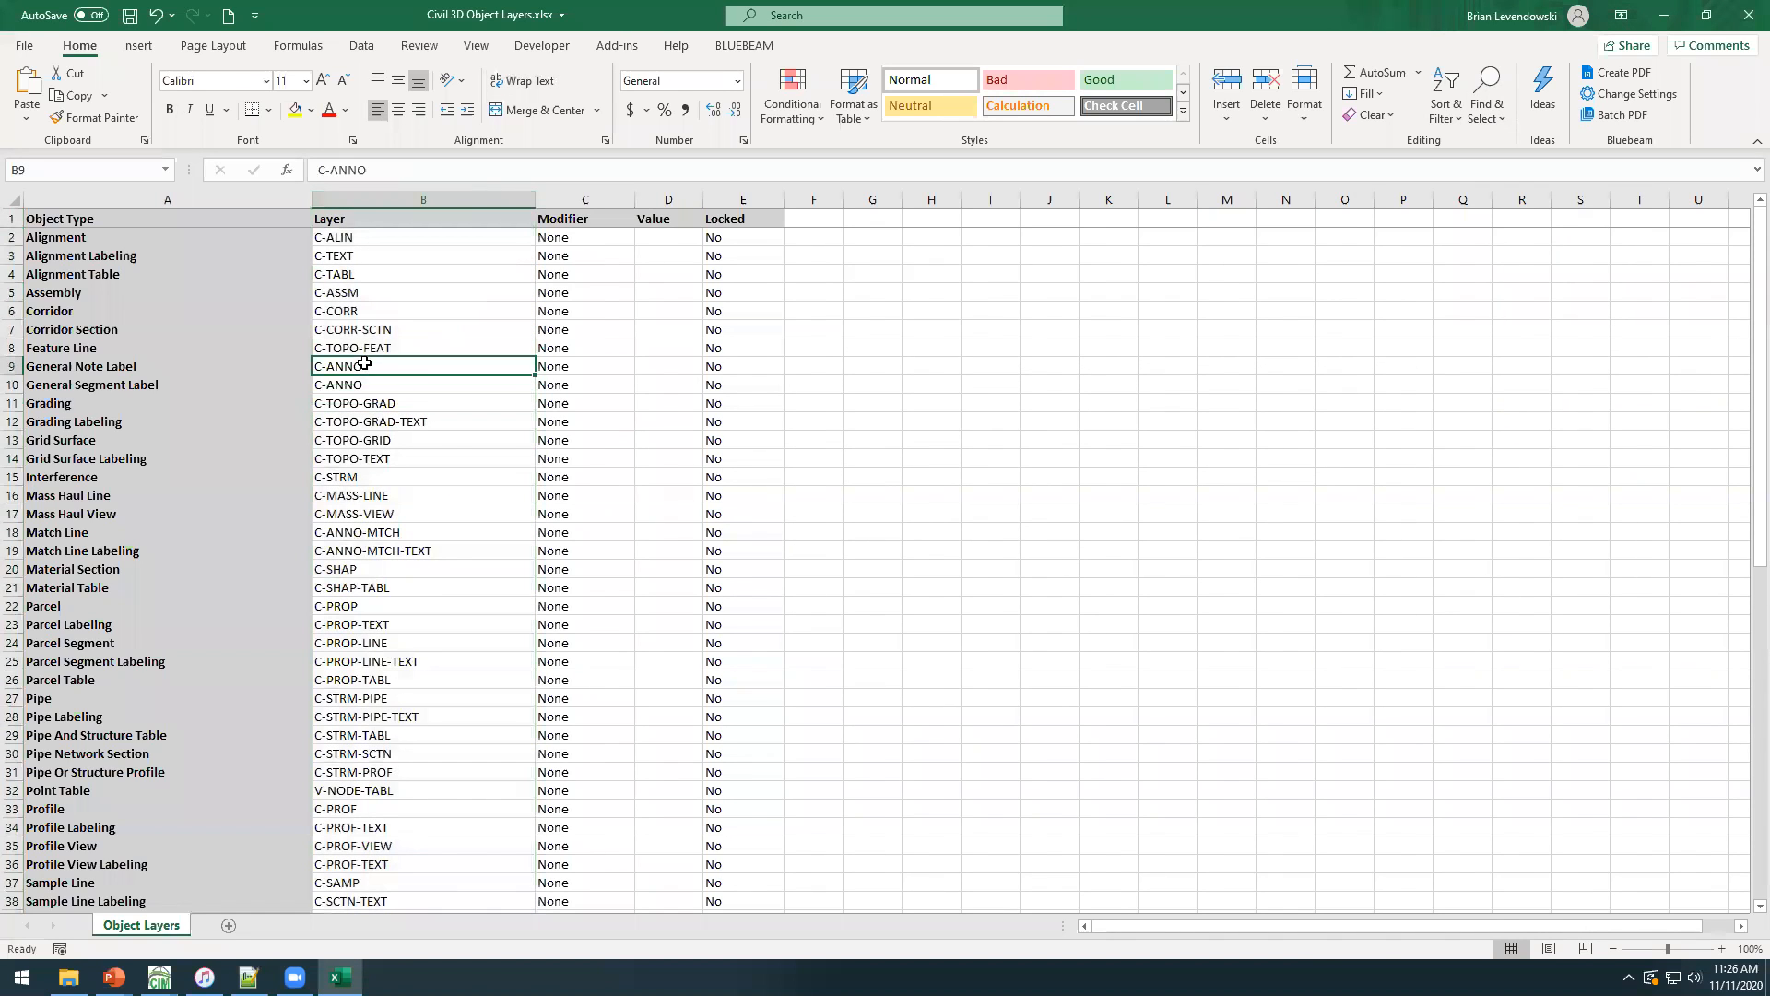
key(ctrl+c)
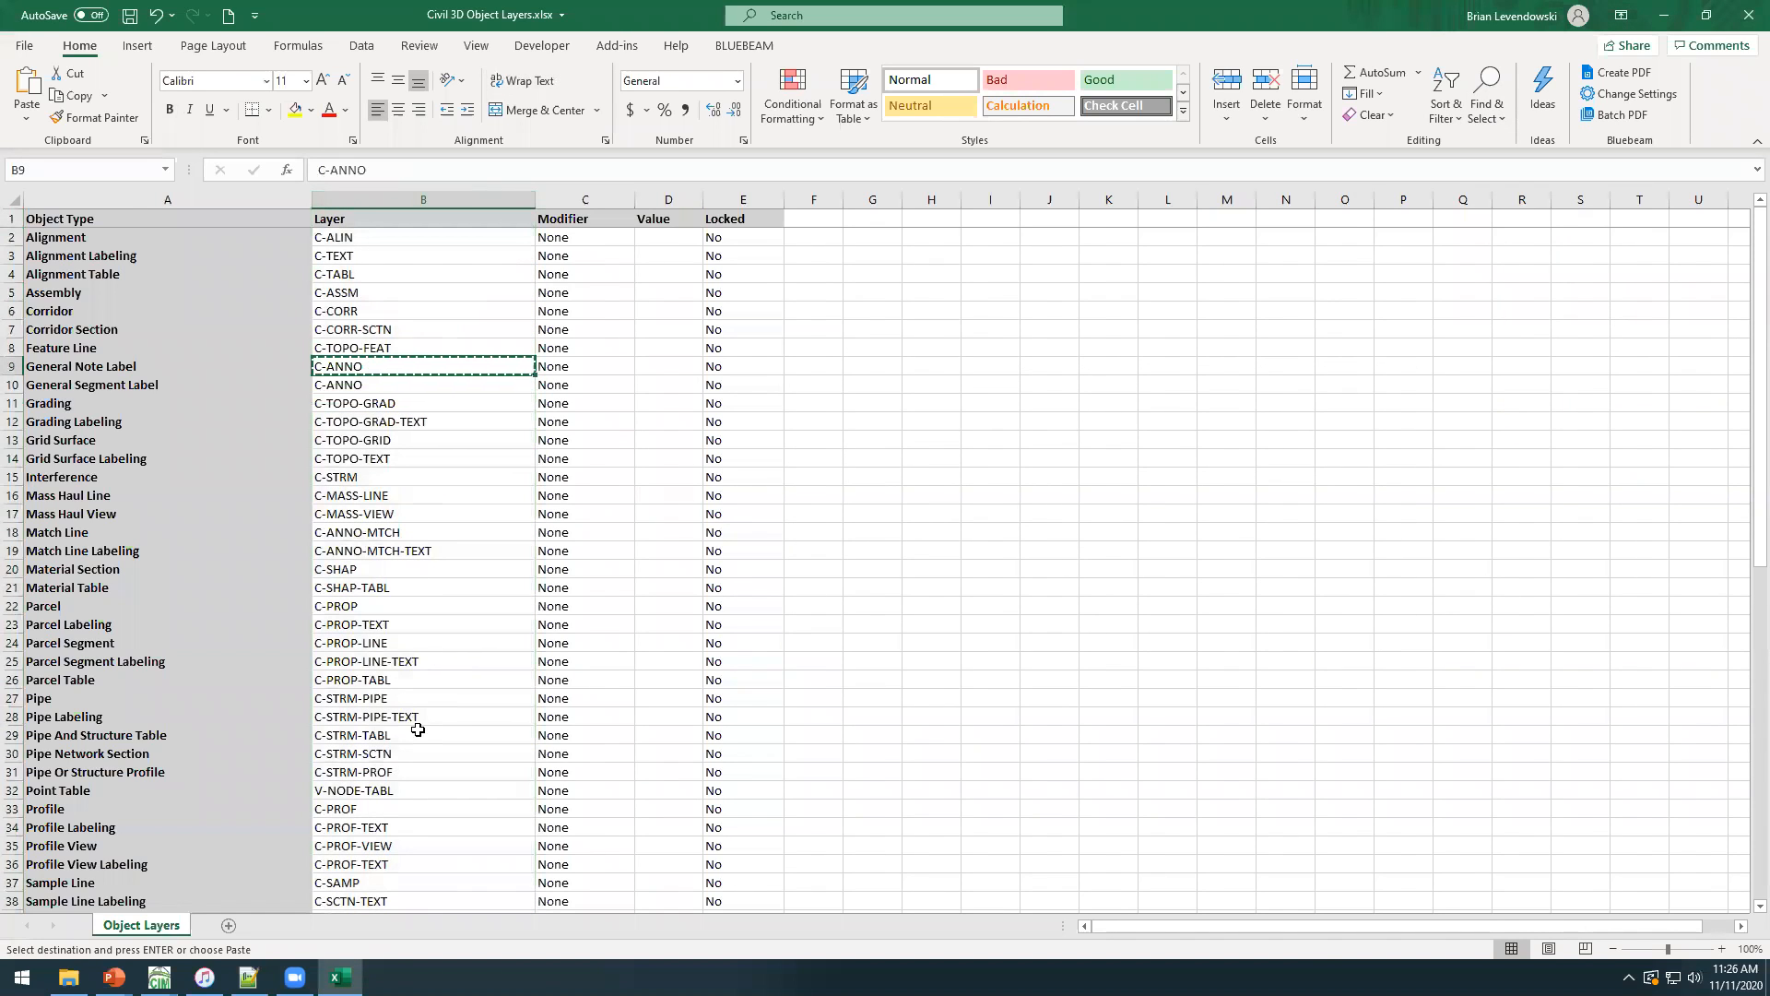
click(361, 715)
key(ctrl+v)
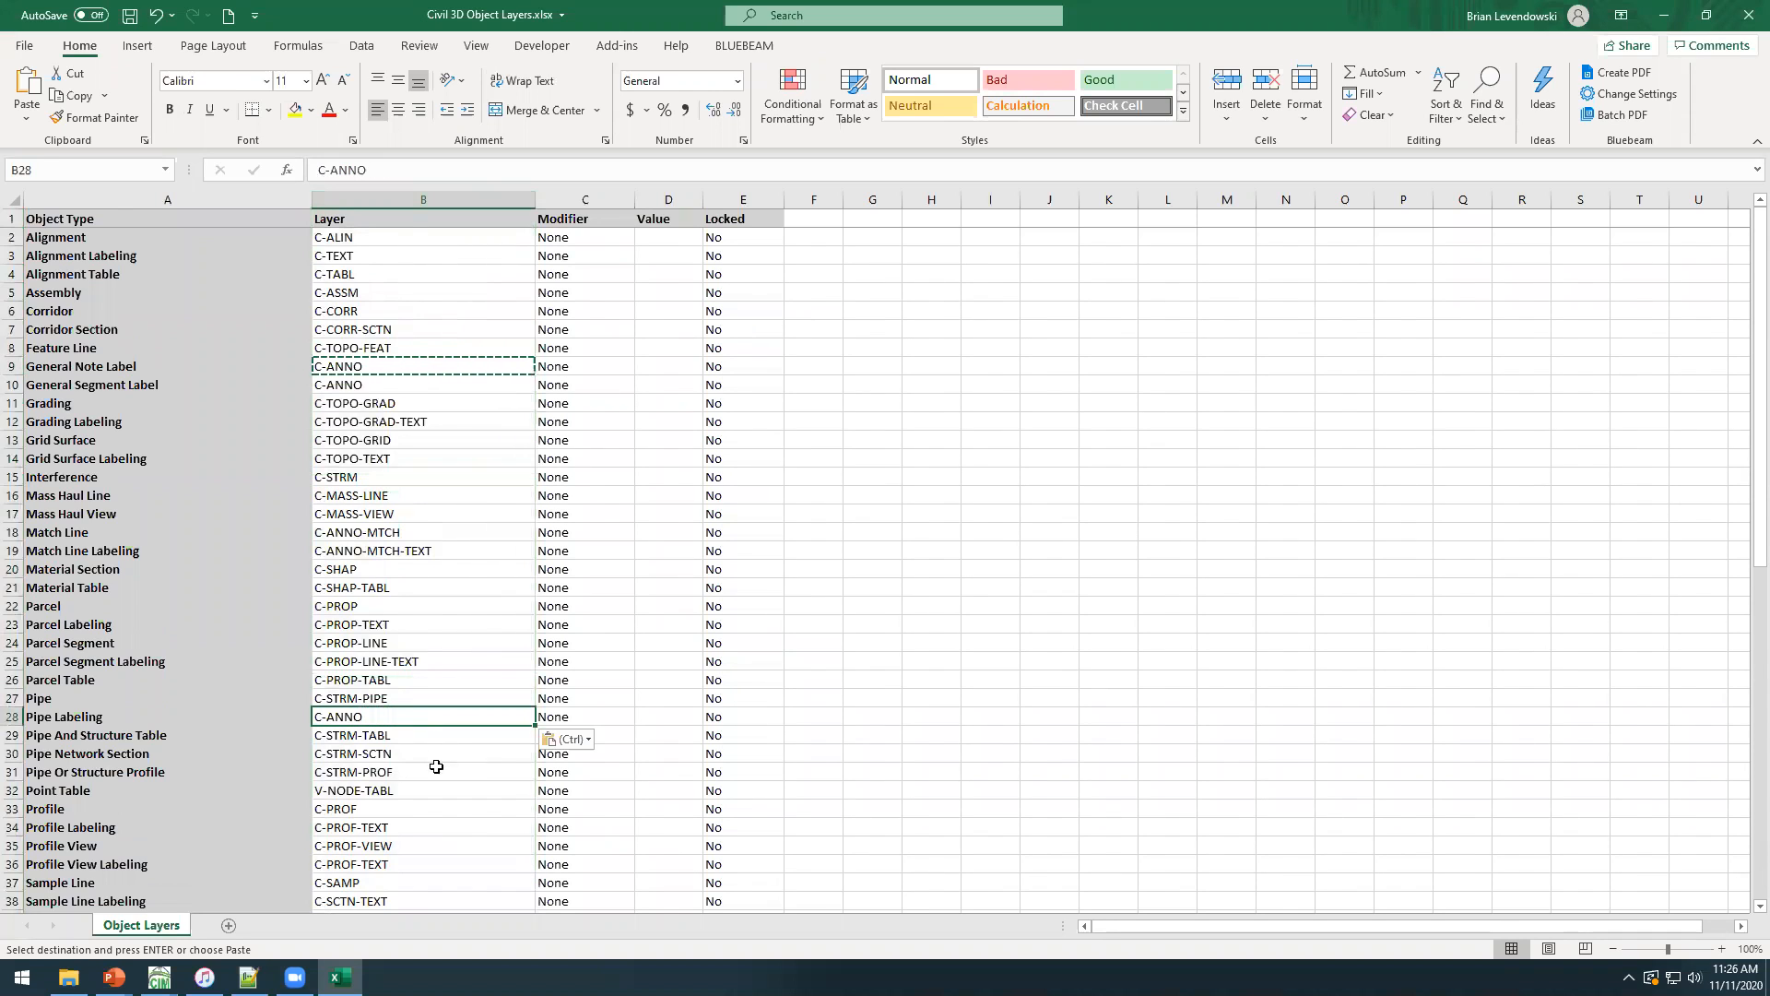
drag(535, 726, 461, 813)
scroll(417, 648, down, 8)
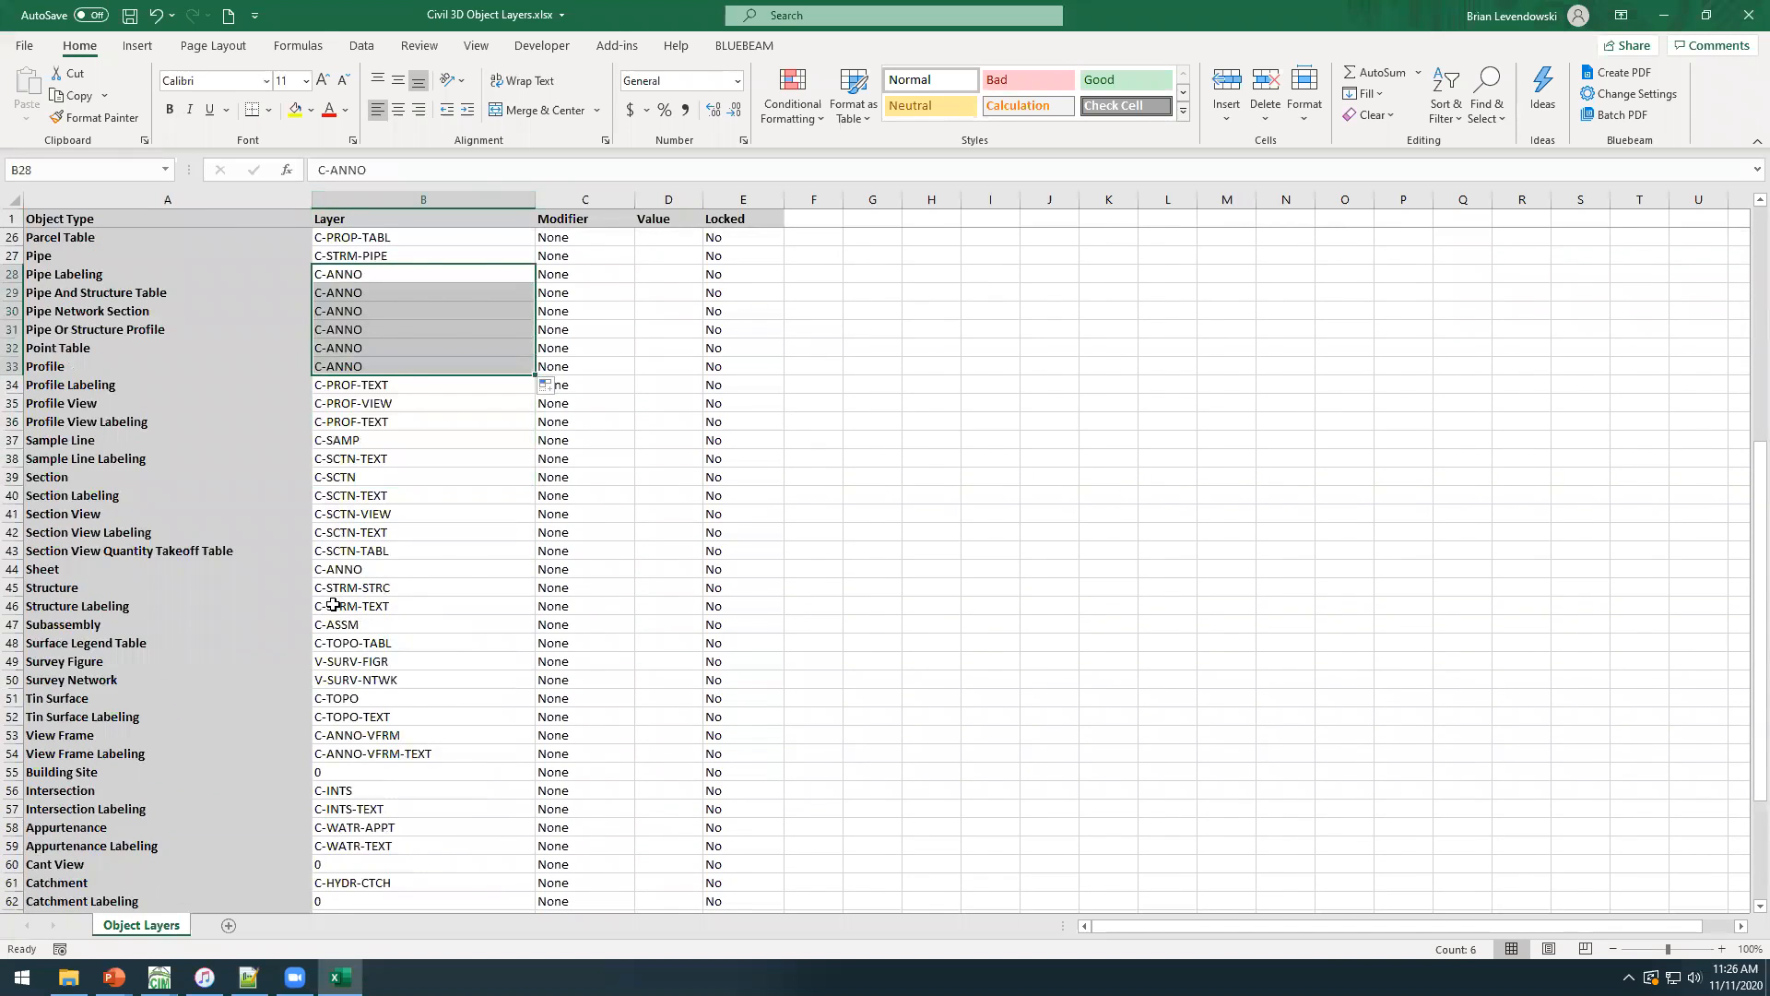
click(333, 604)
click(357, 791)
scroll(501, 451, up, 8)
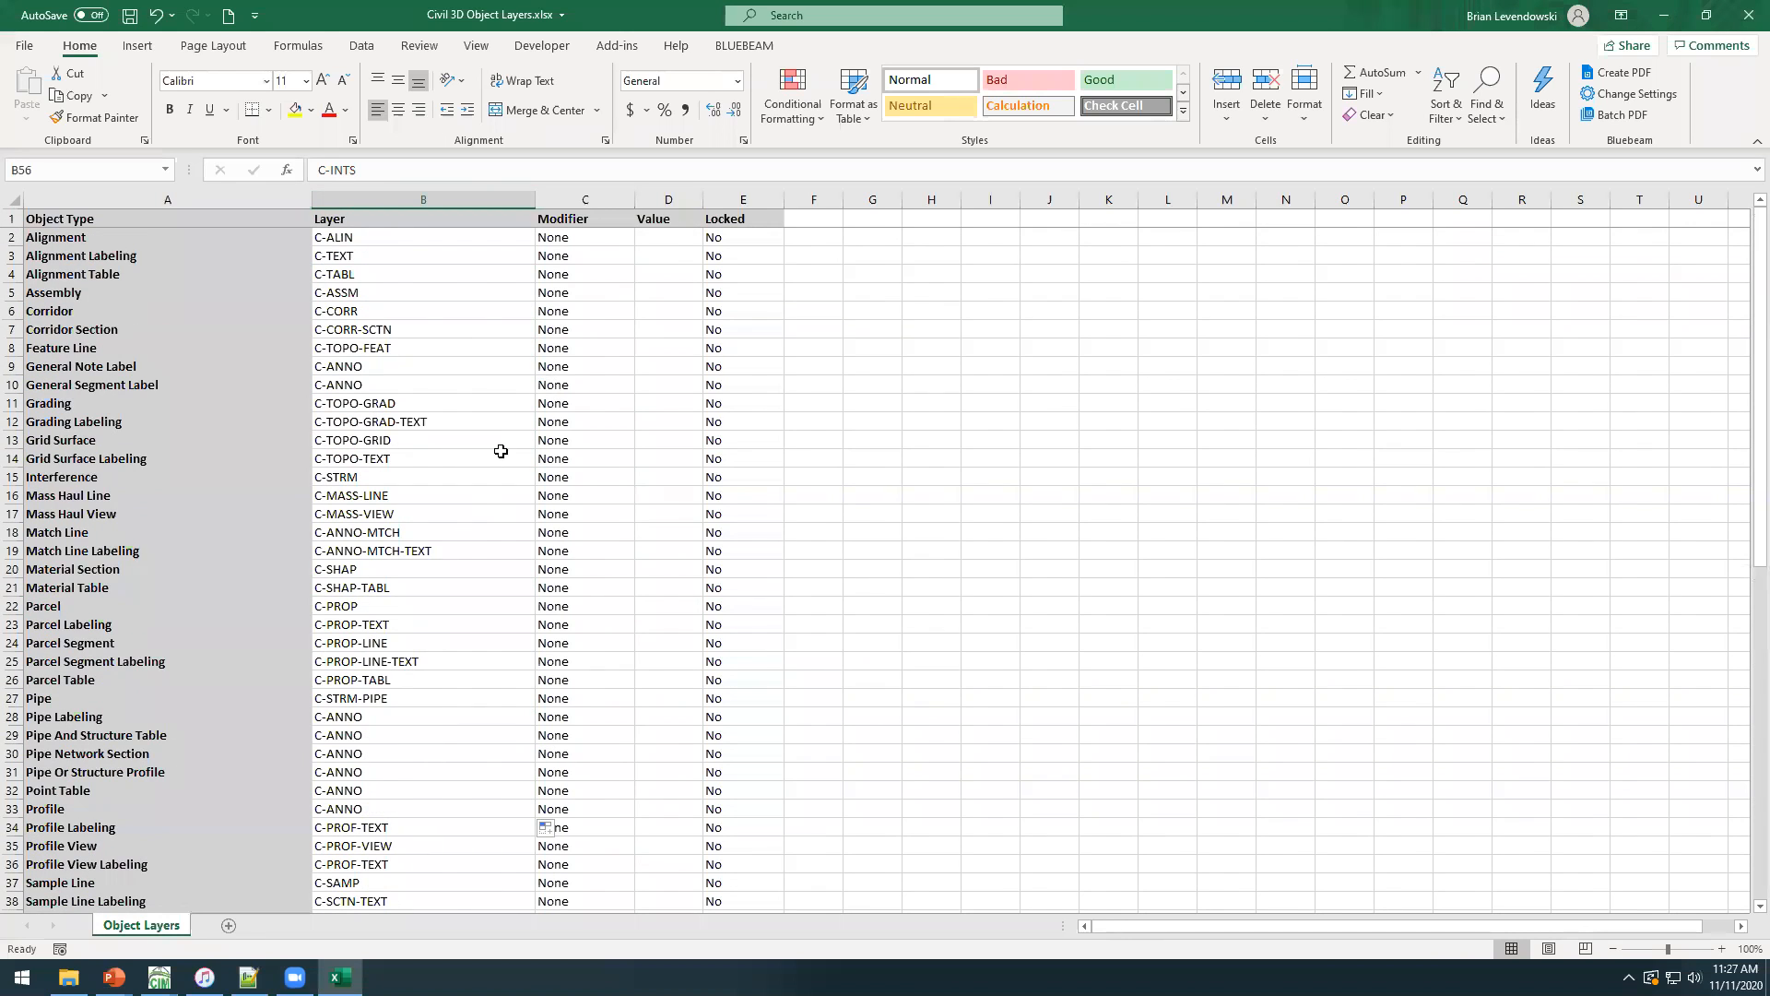
Set the Alignment object's layer modifier to Suffix.
click(615, 240)
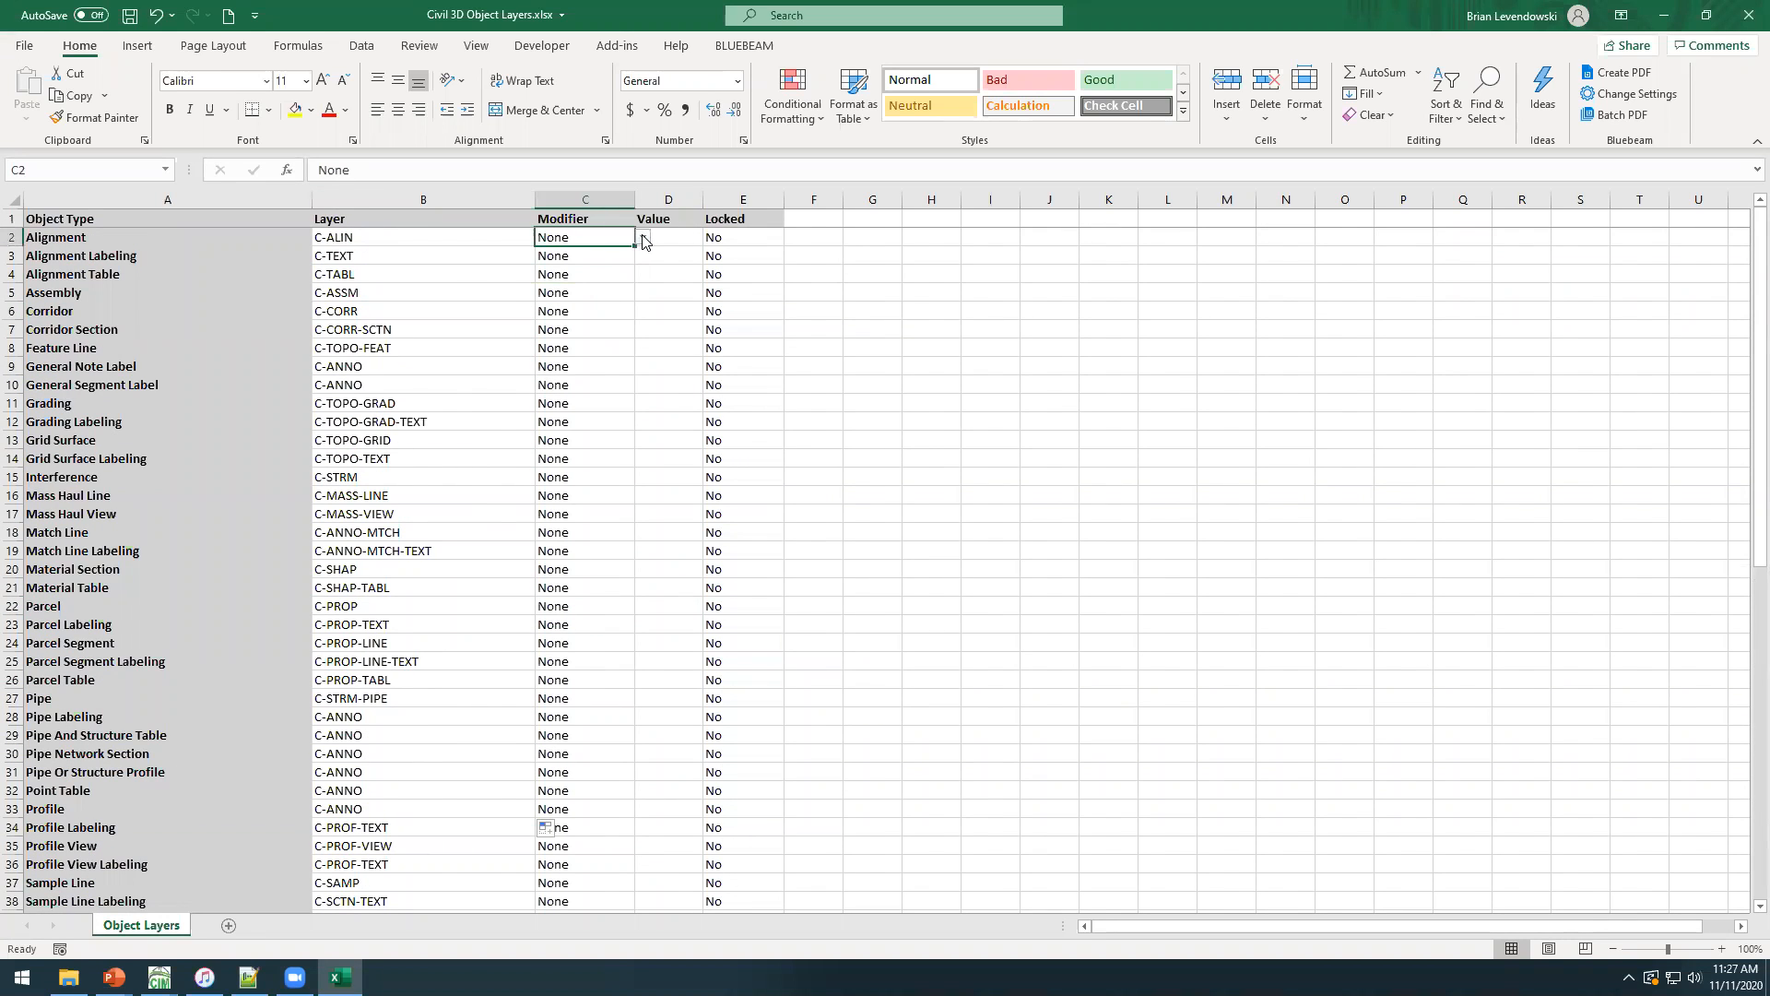
click(643, 238)
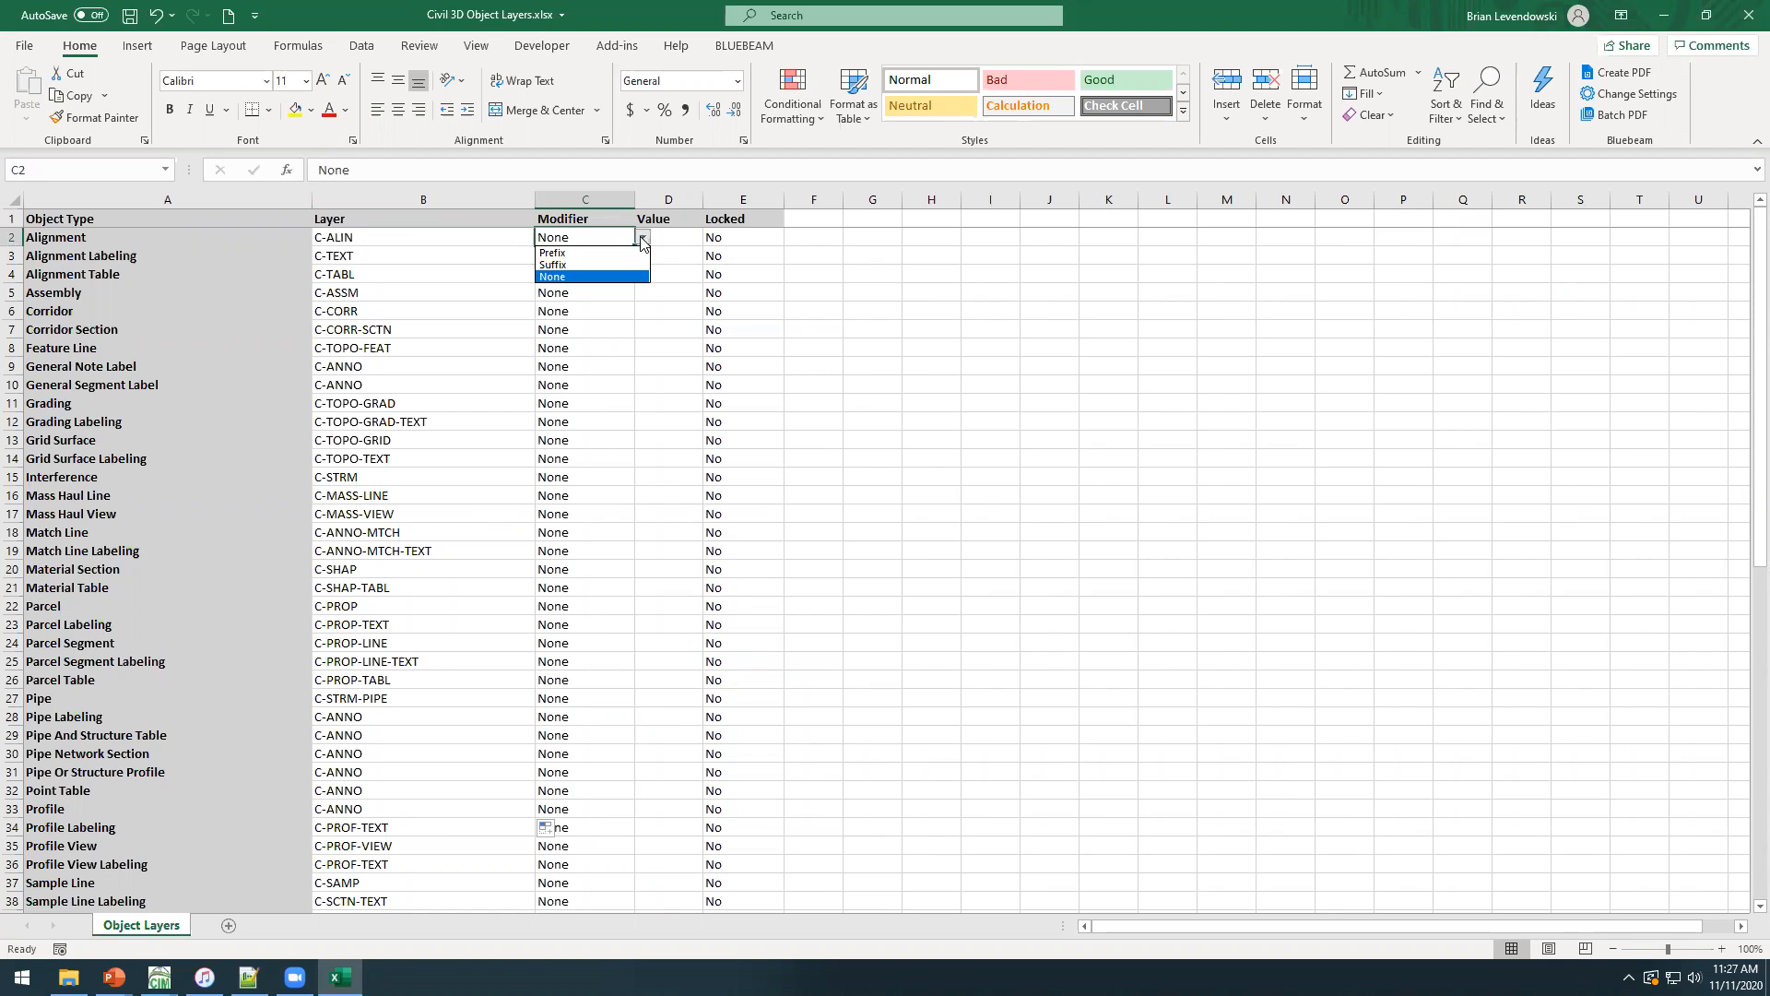
click(567, 265)
click(679, 237)
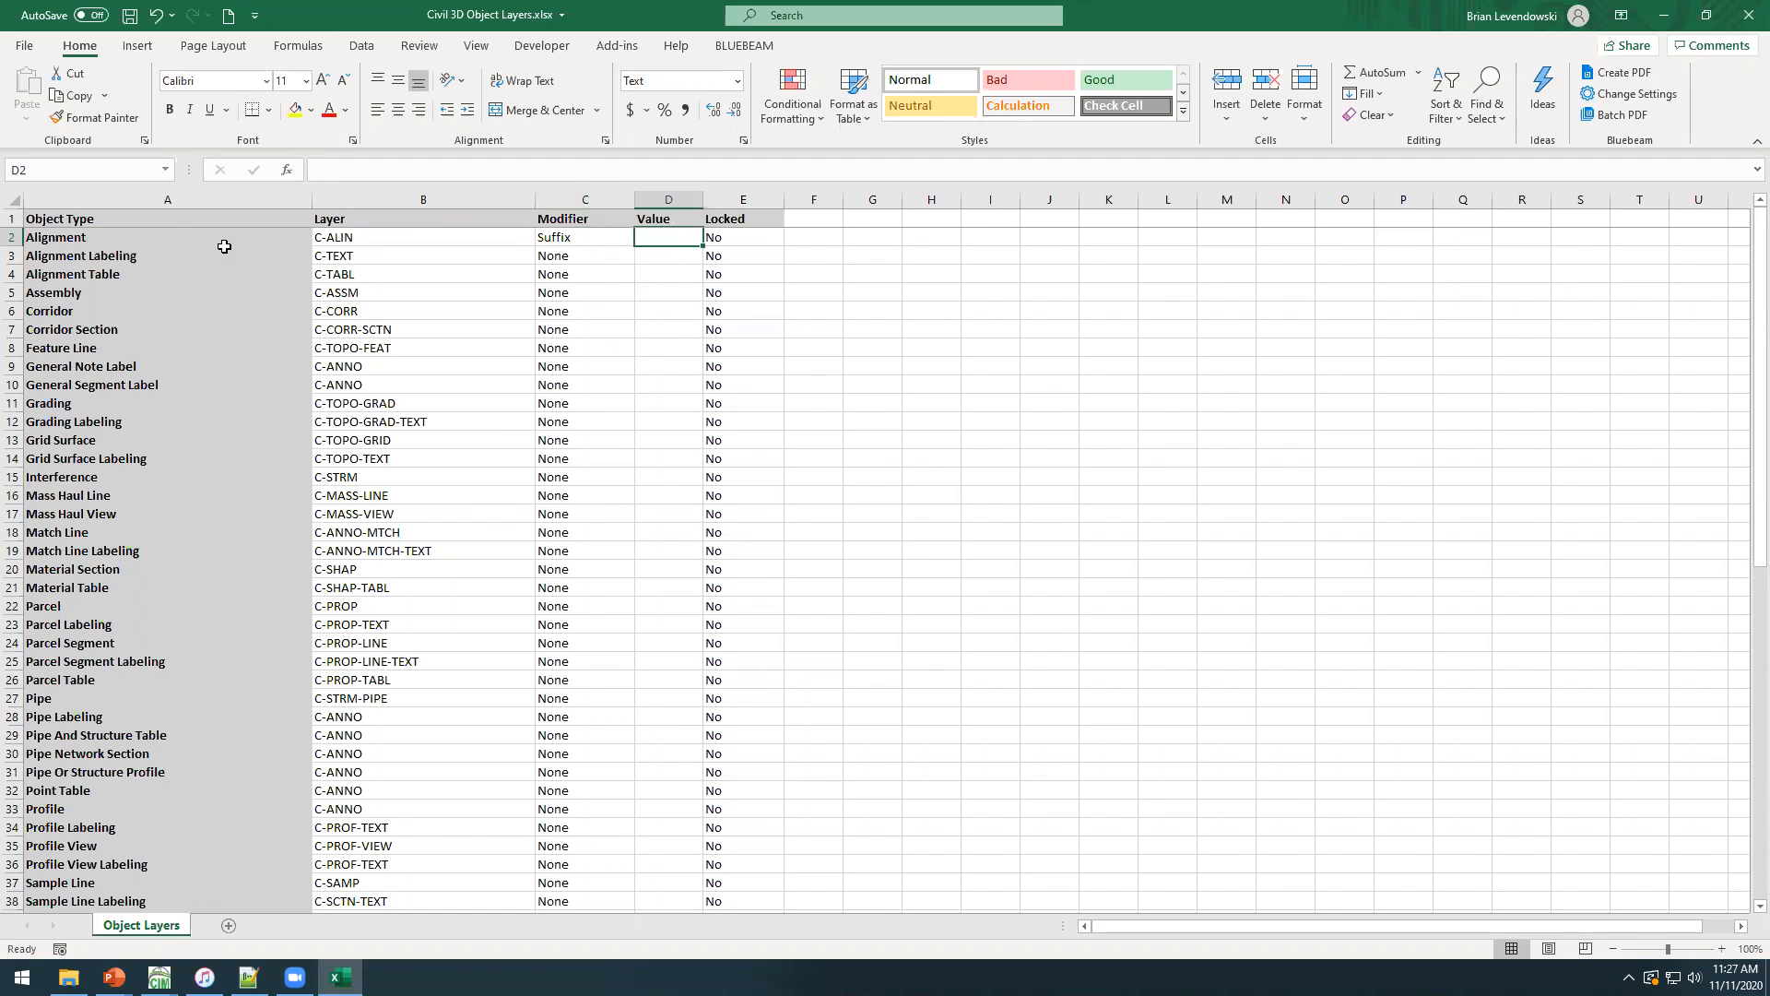
click(582, 237)
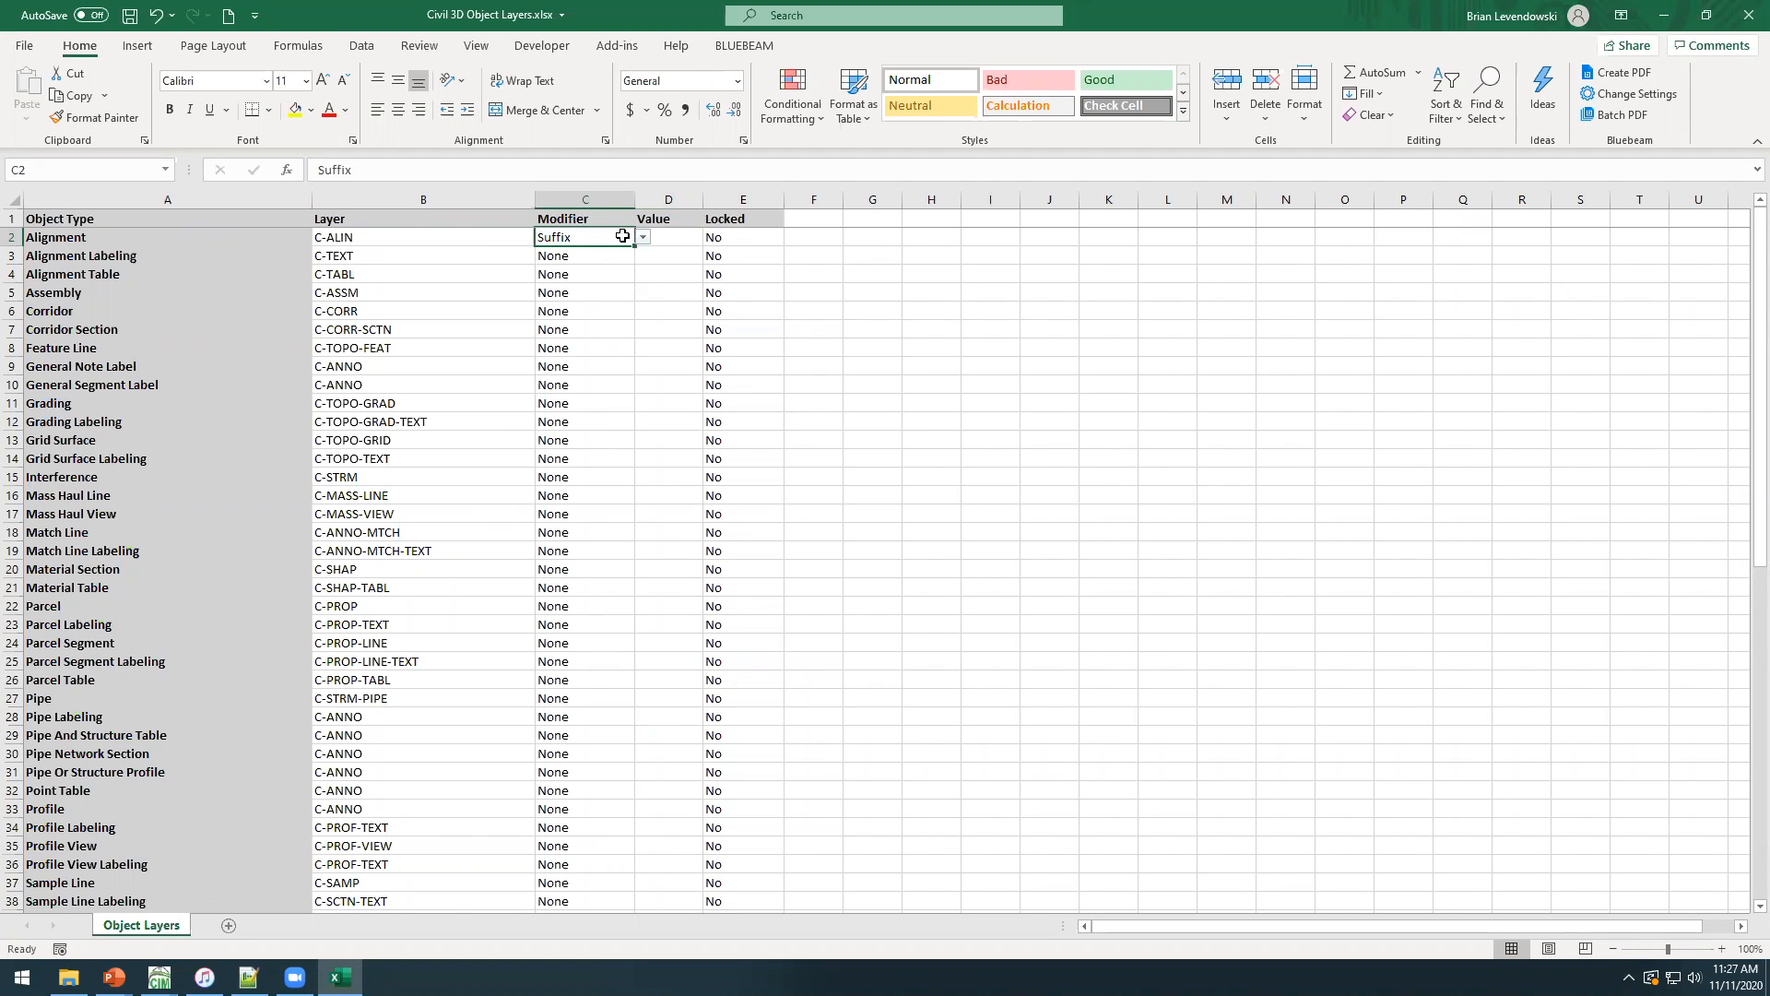
click(678, 238)
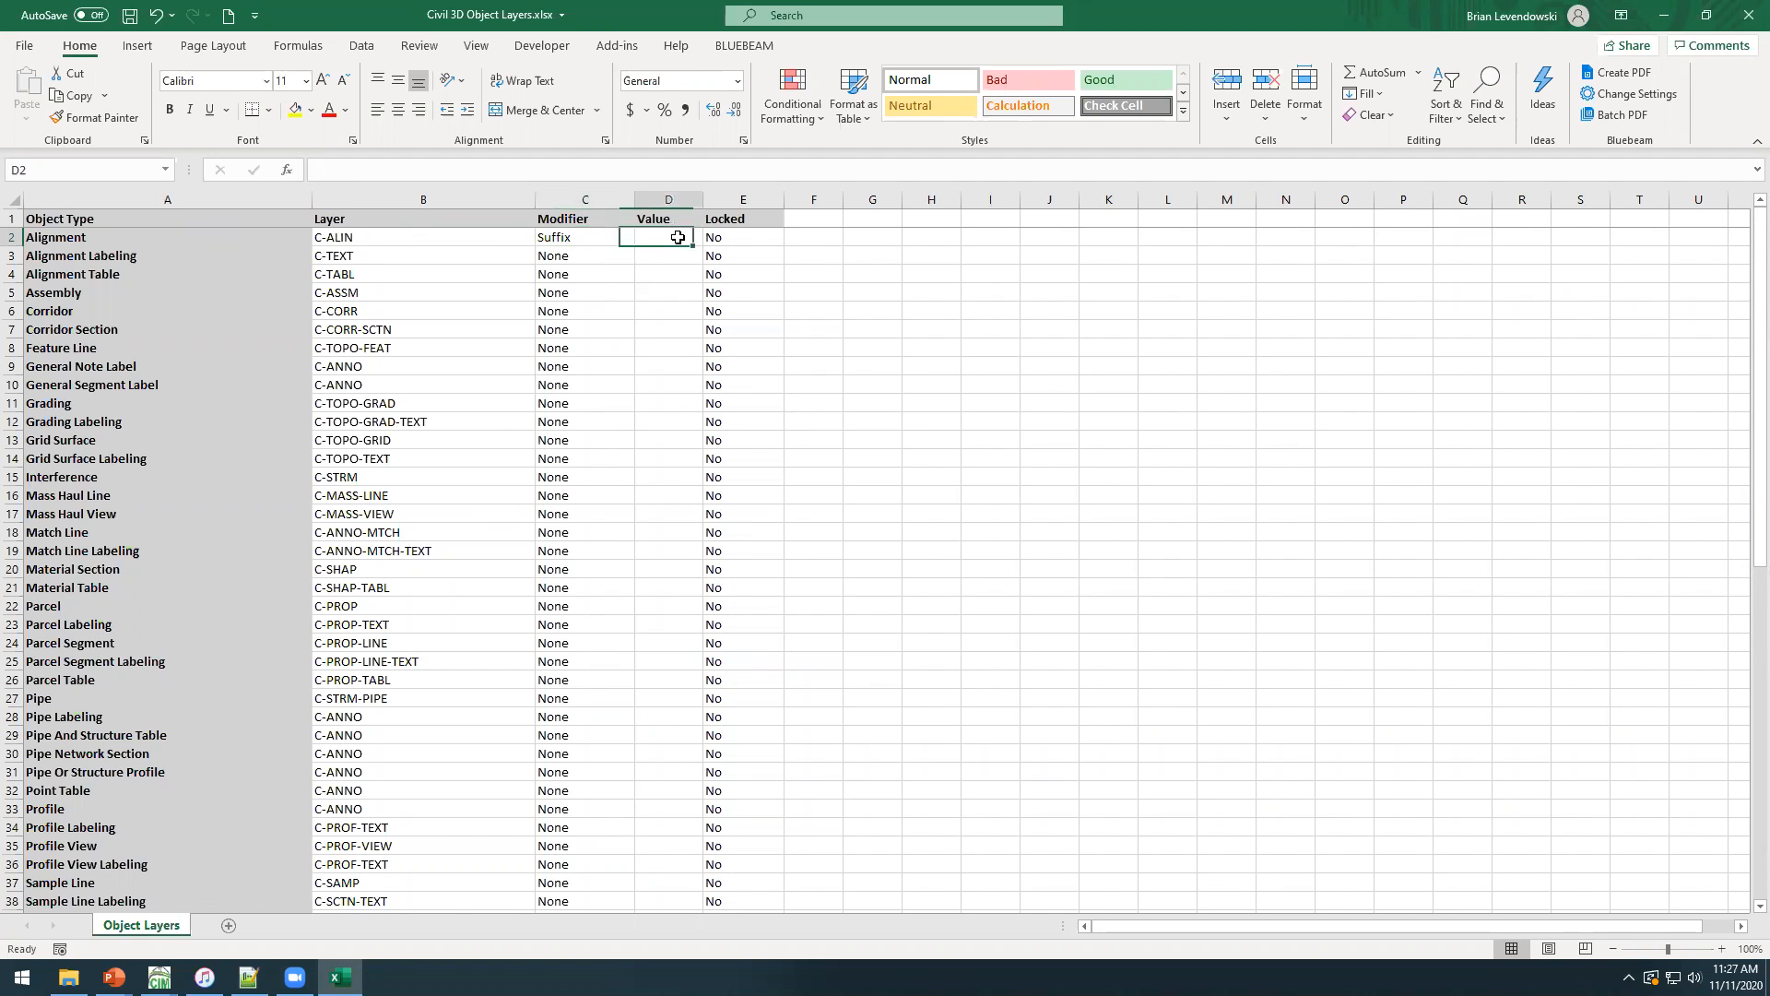
text(*)
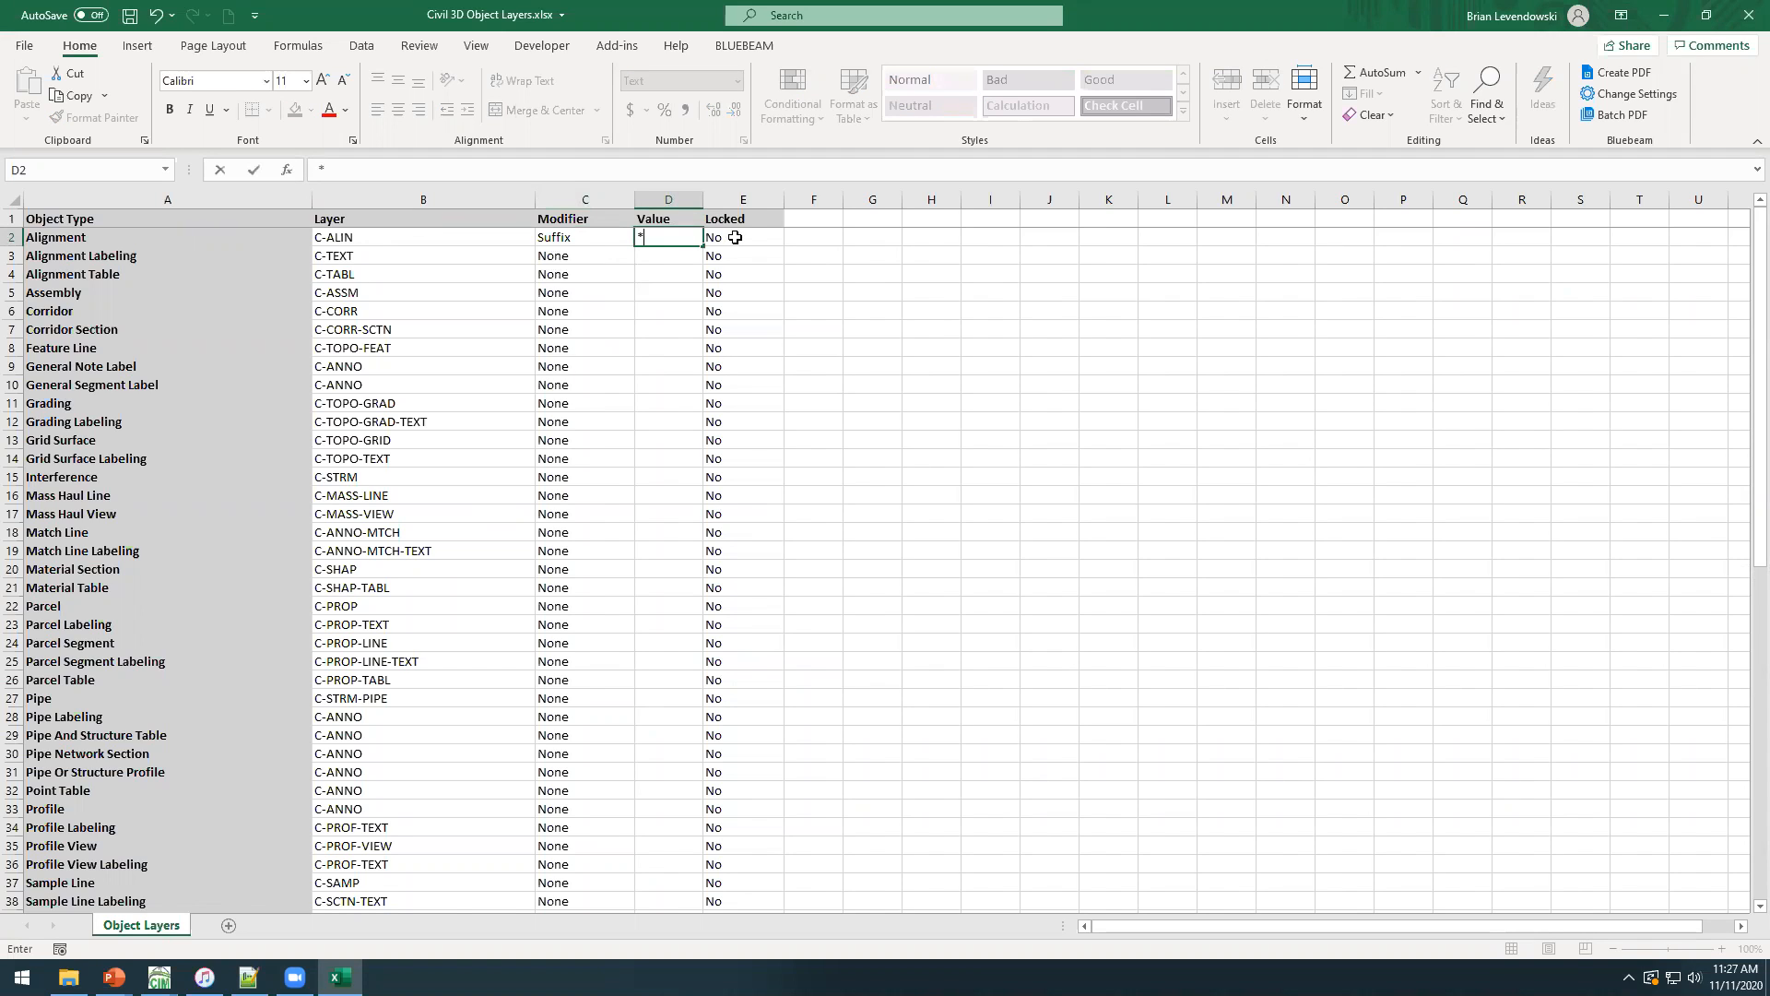
key(Escape)
key(Left)
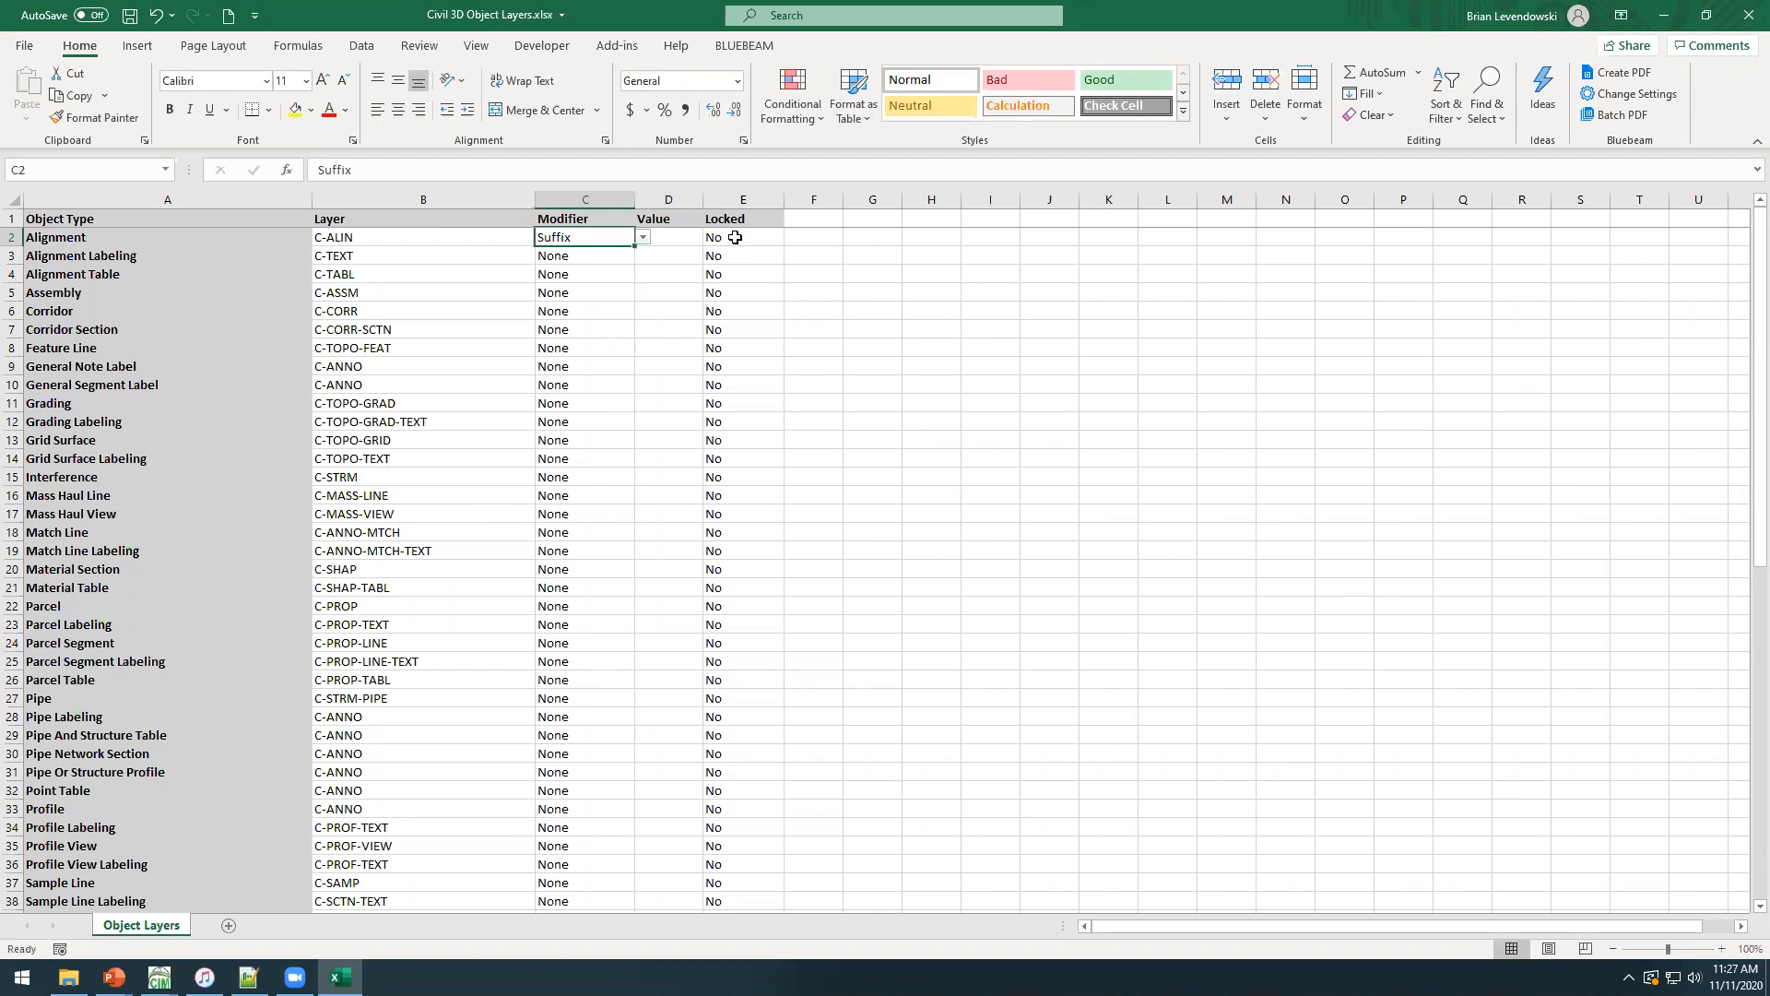
Enter -*-MAIN as the suffix value for the Alignment object's layer.
click(680, 237)
text(*)
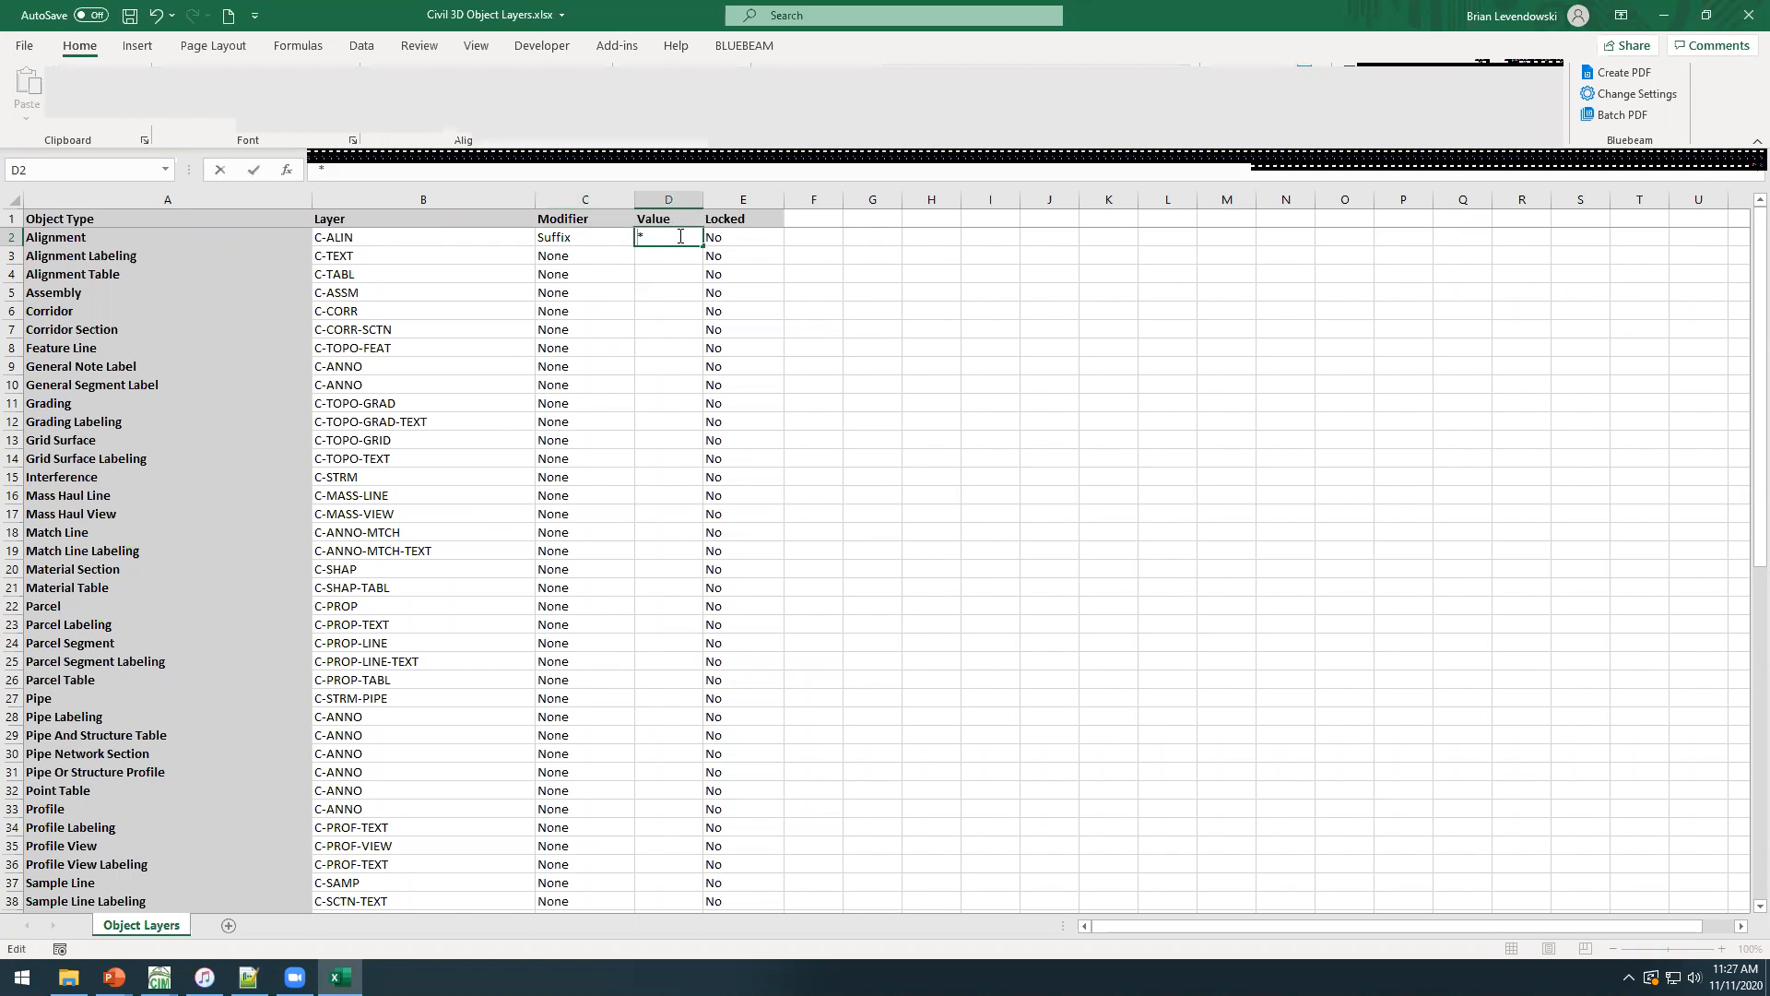
text(-)
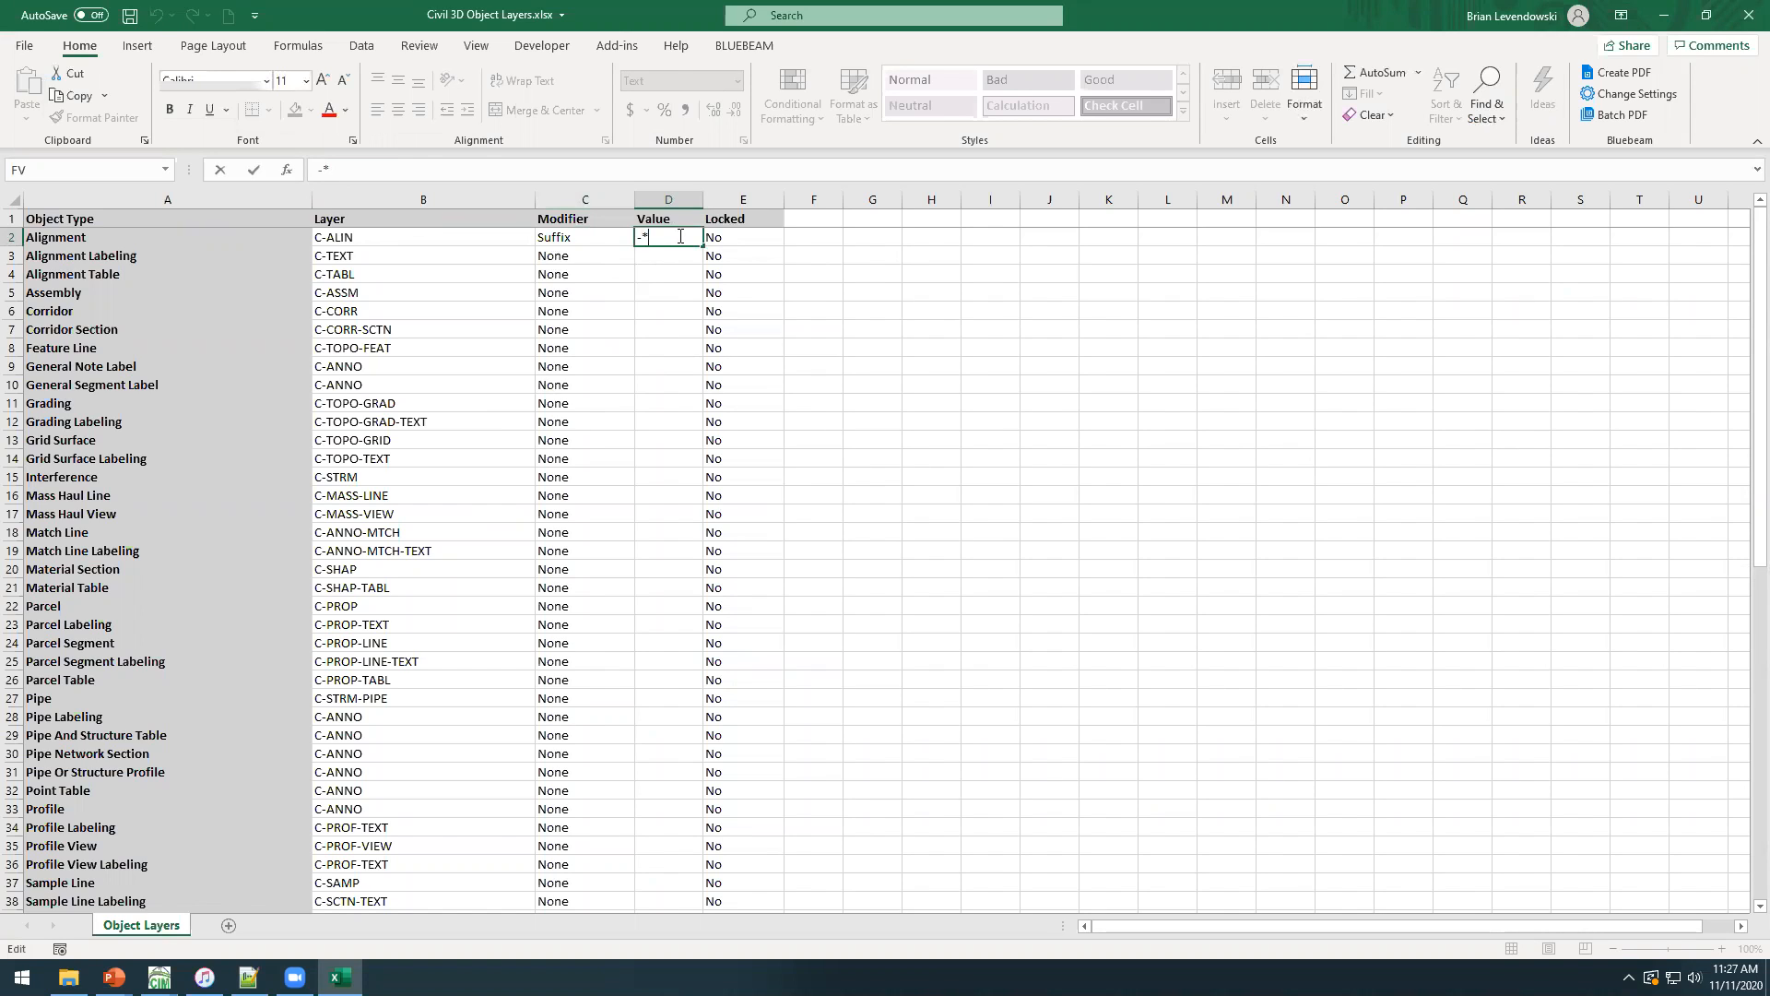
text(-MAI)
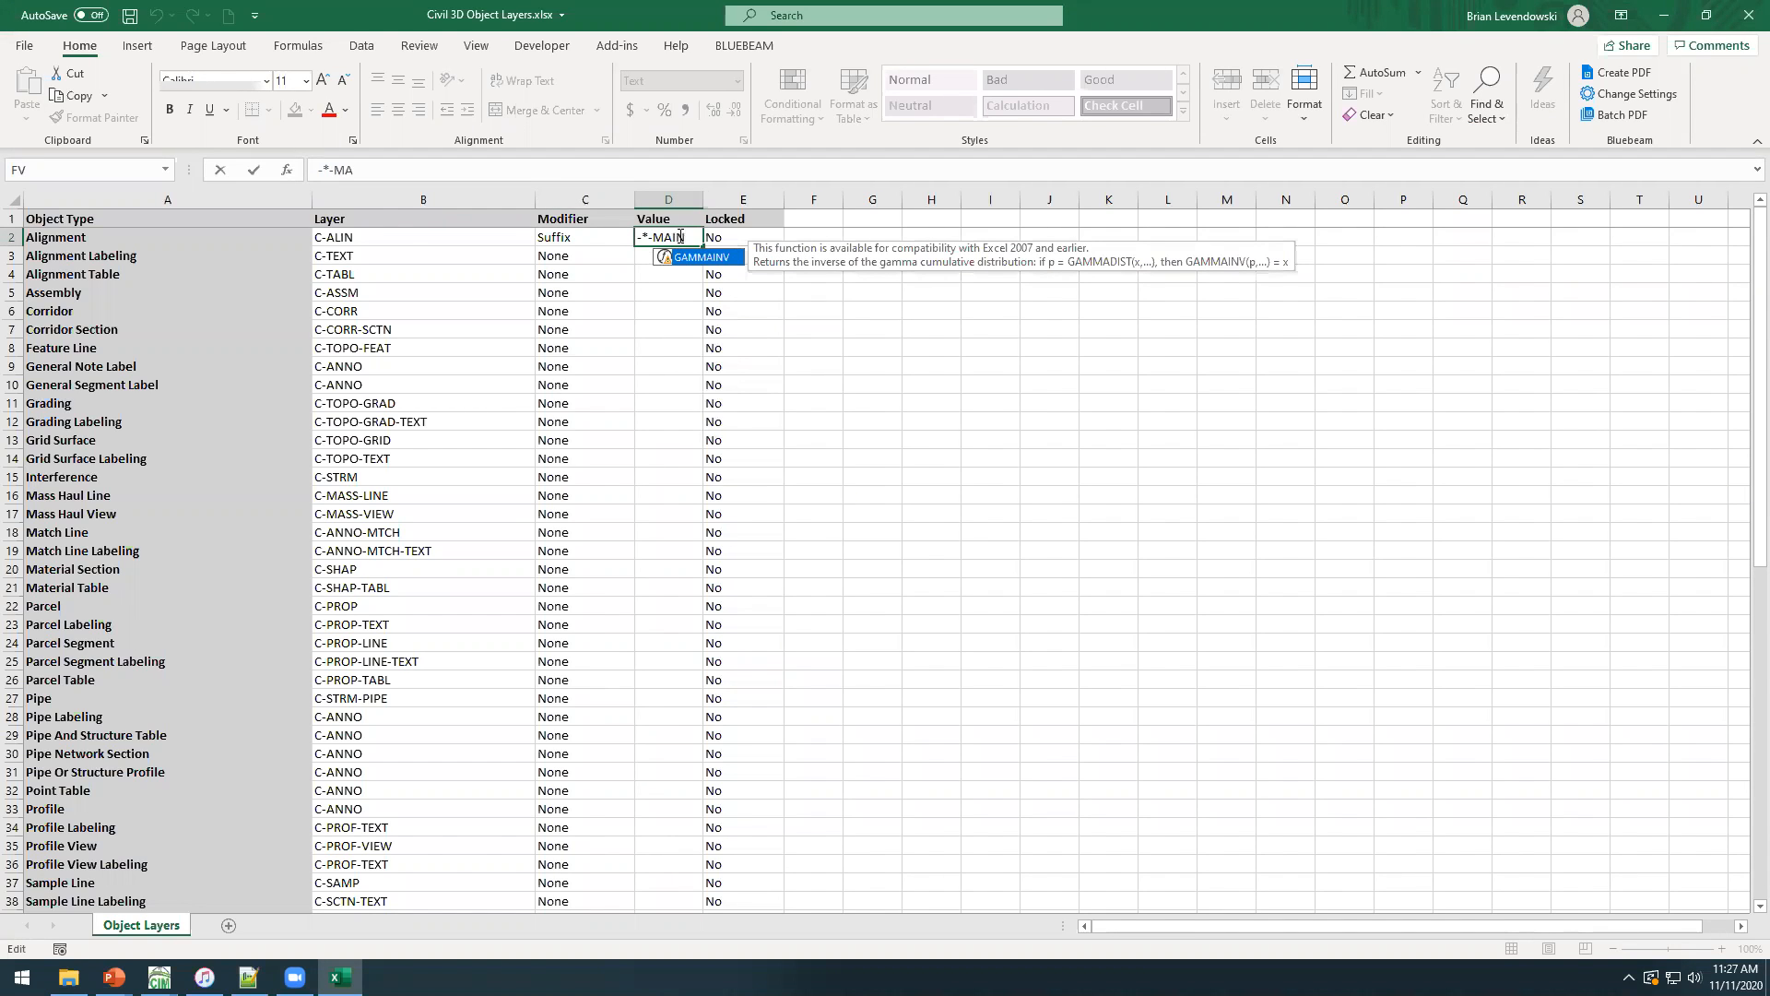
text(N)
click(496, 237)
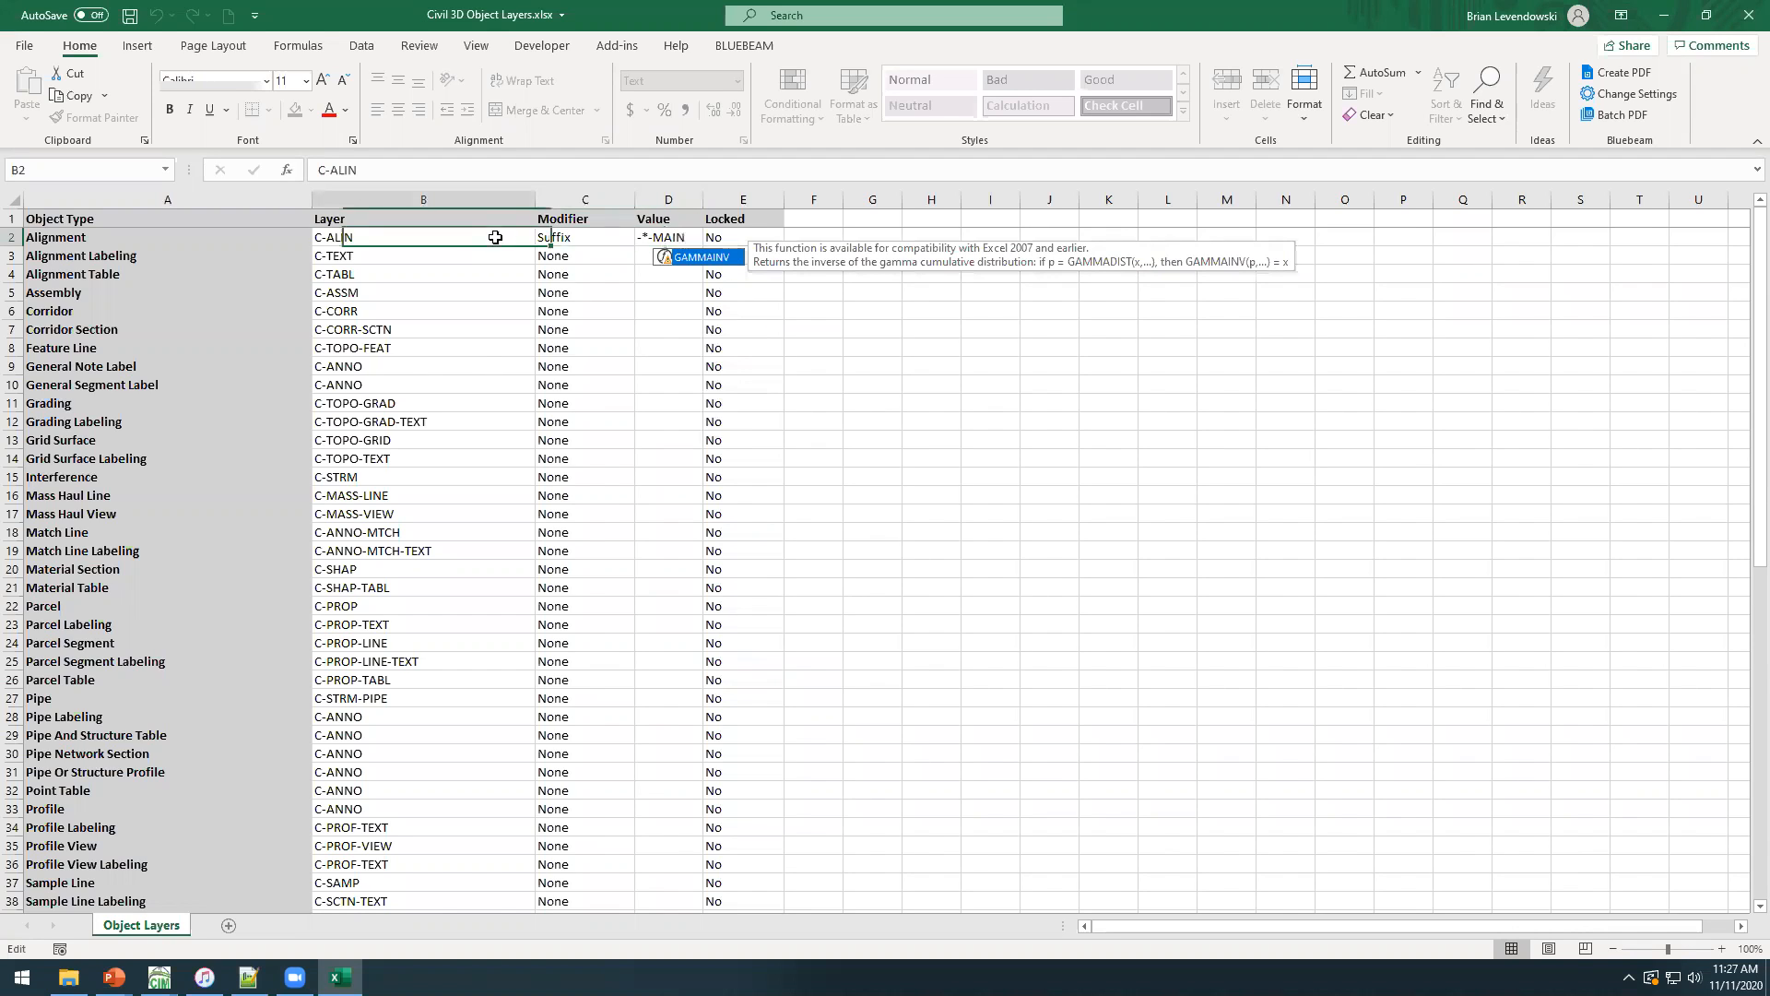
click(688, 237)
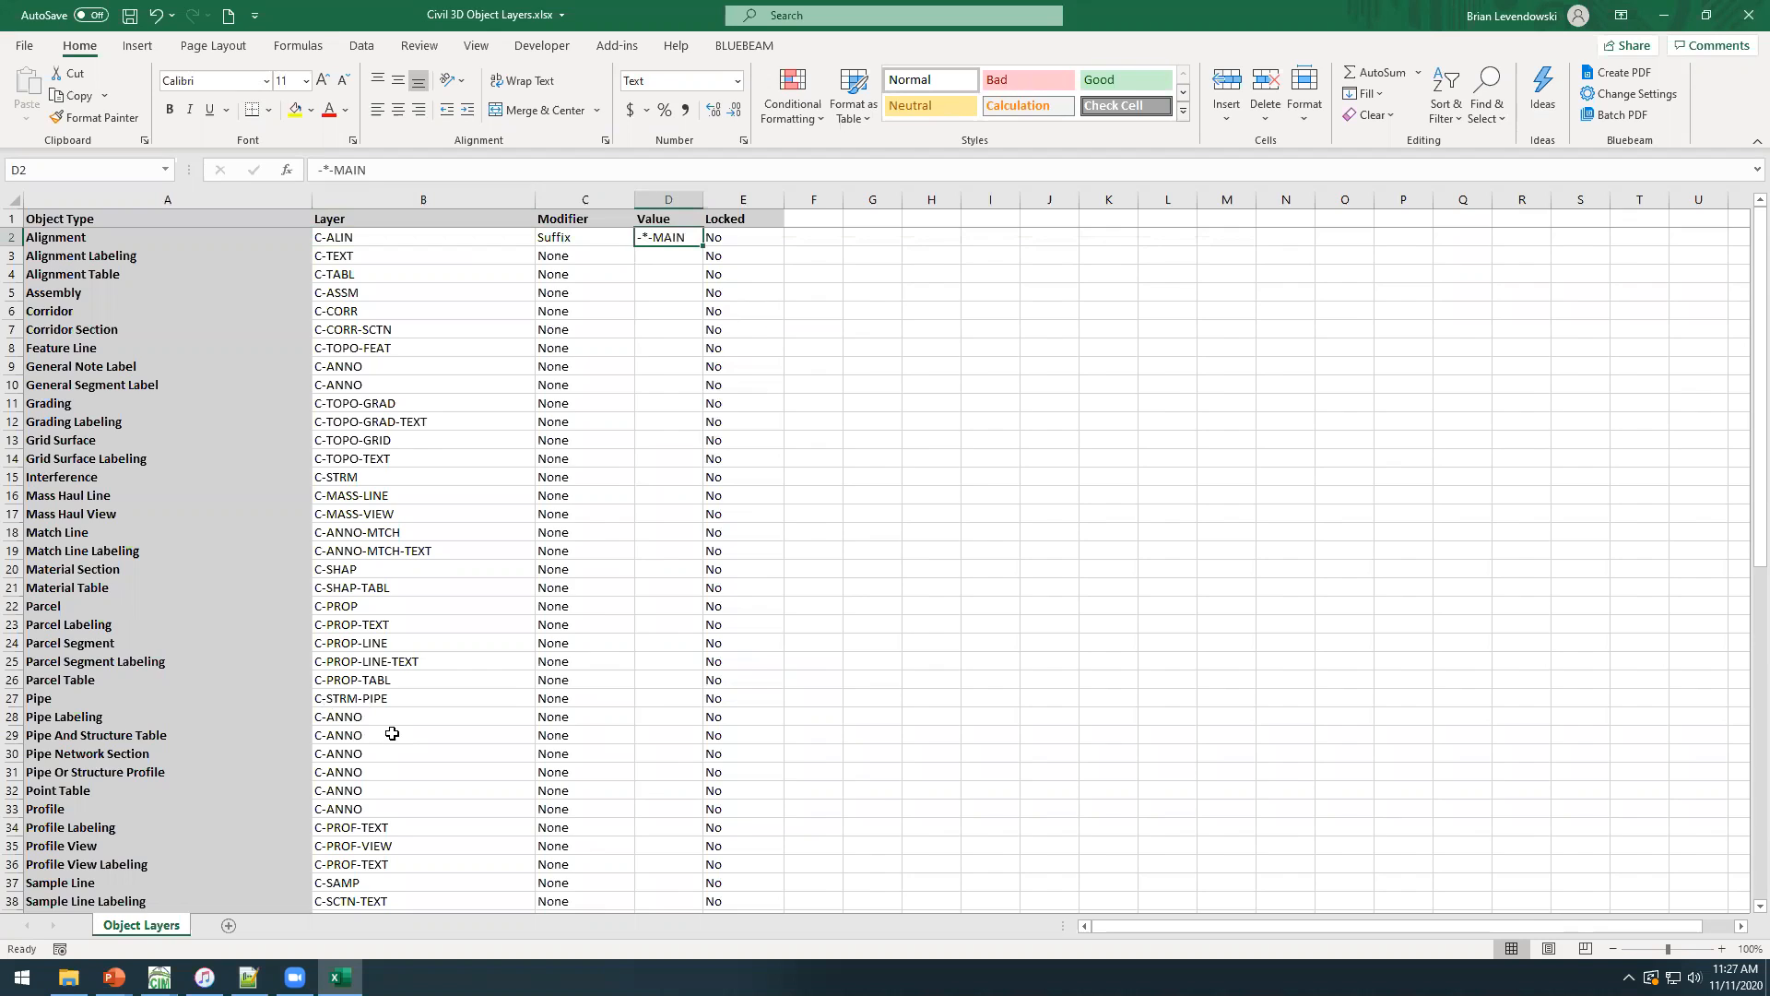
click(680, 253)
click(682, 236)
click(593, 238)
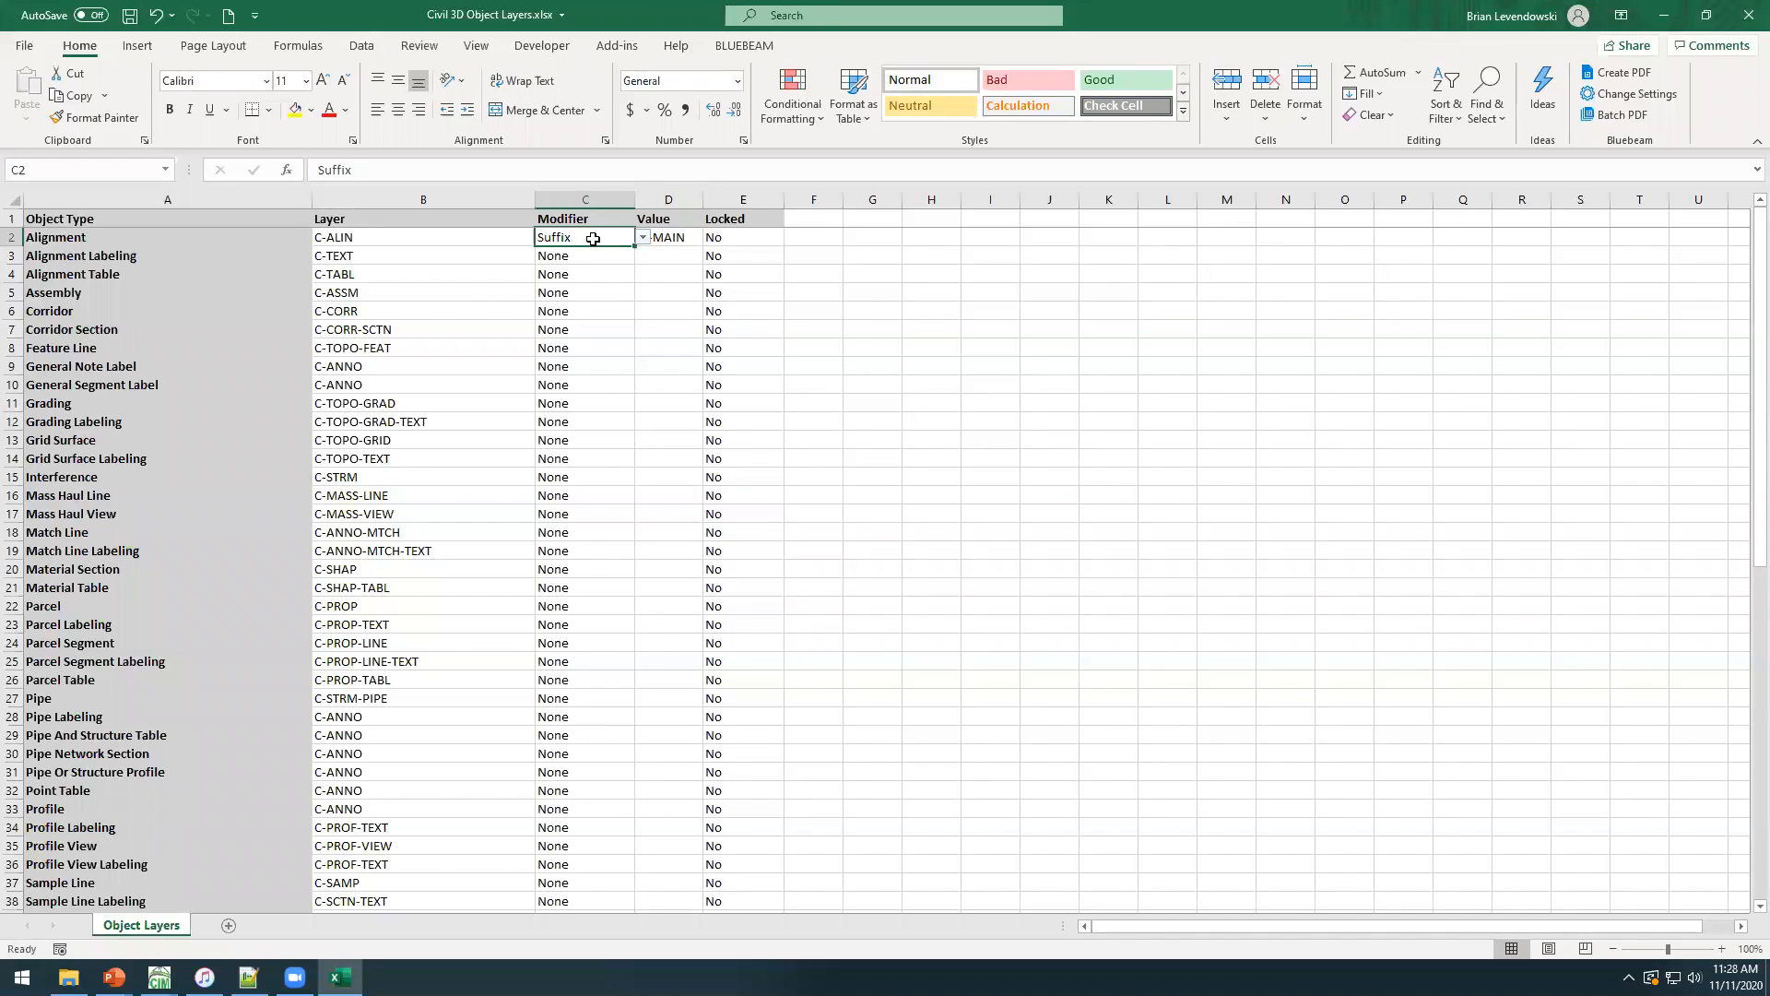
click(819, 237)
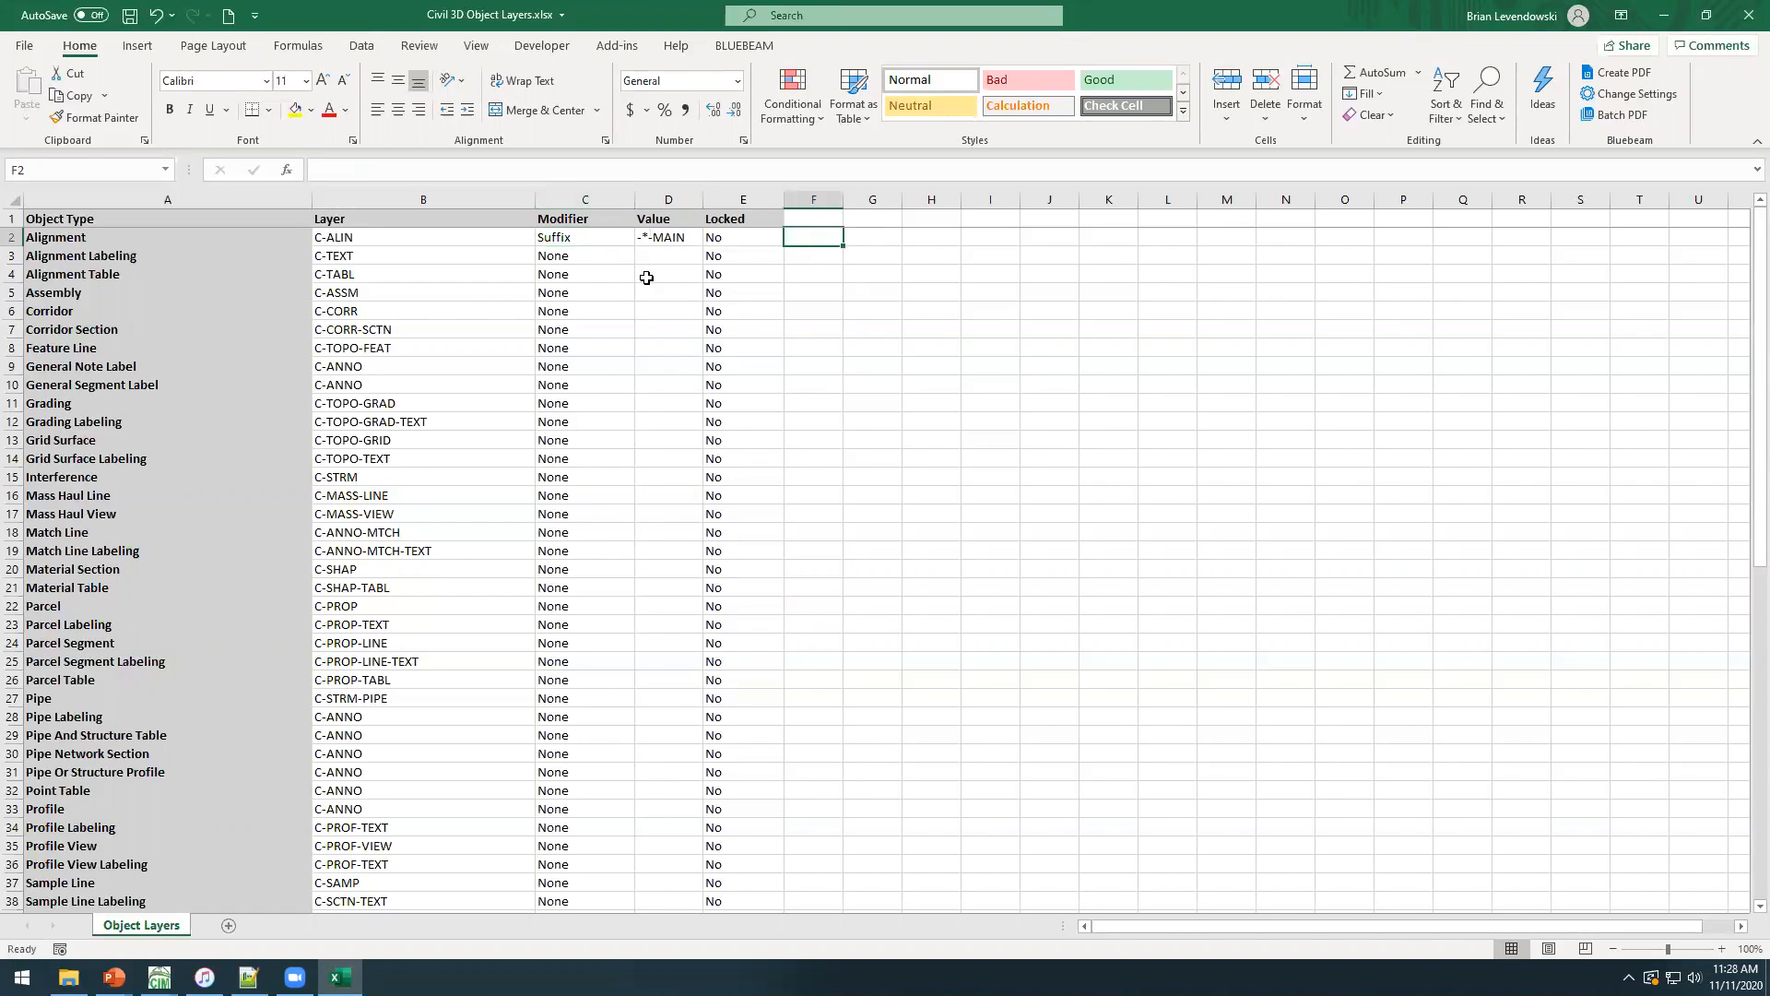
Shorten the Alignment object's suffix value to -* and fill it down through the Grading Labeling row.
double_click(695, 237)
key(BackSpace)
key(BackSpace)
key(BackSpace)
key(BackSpace)
key(BackSpace)
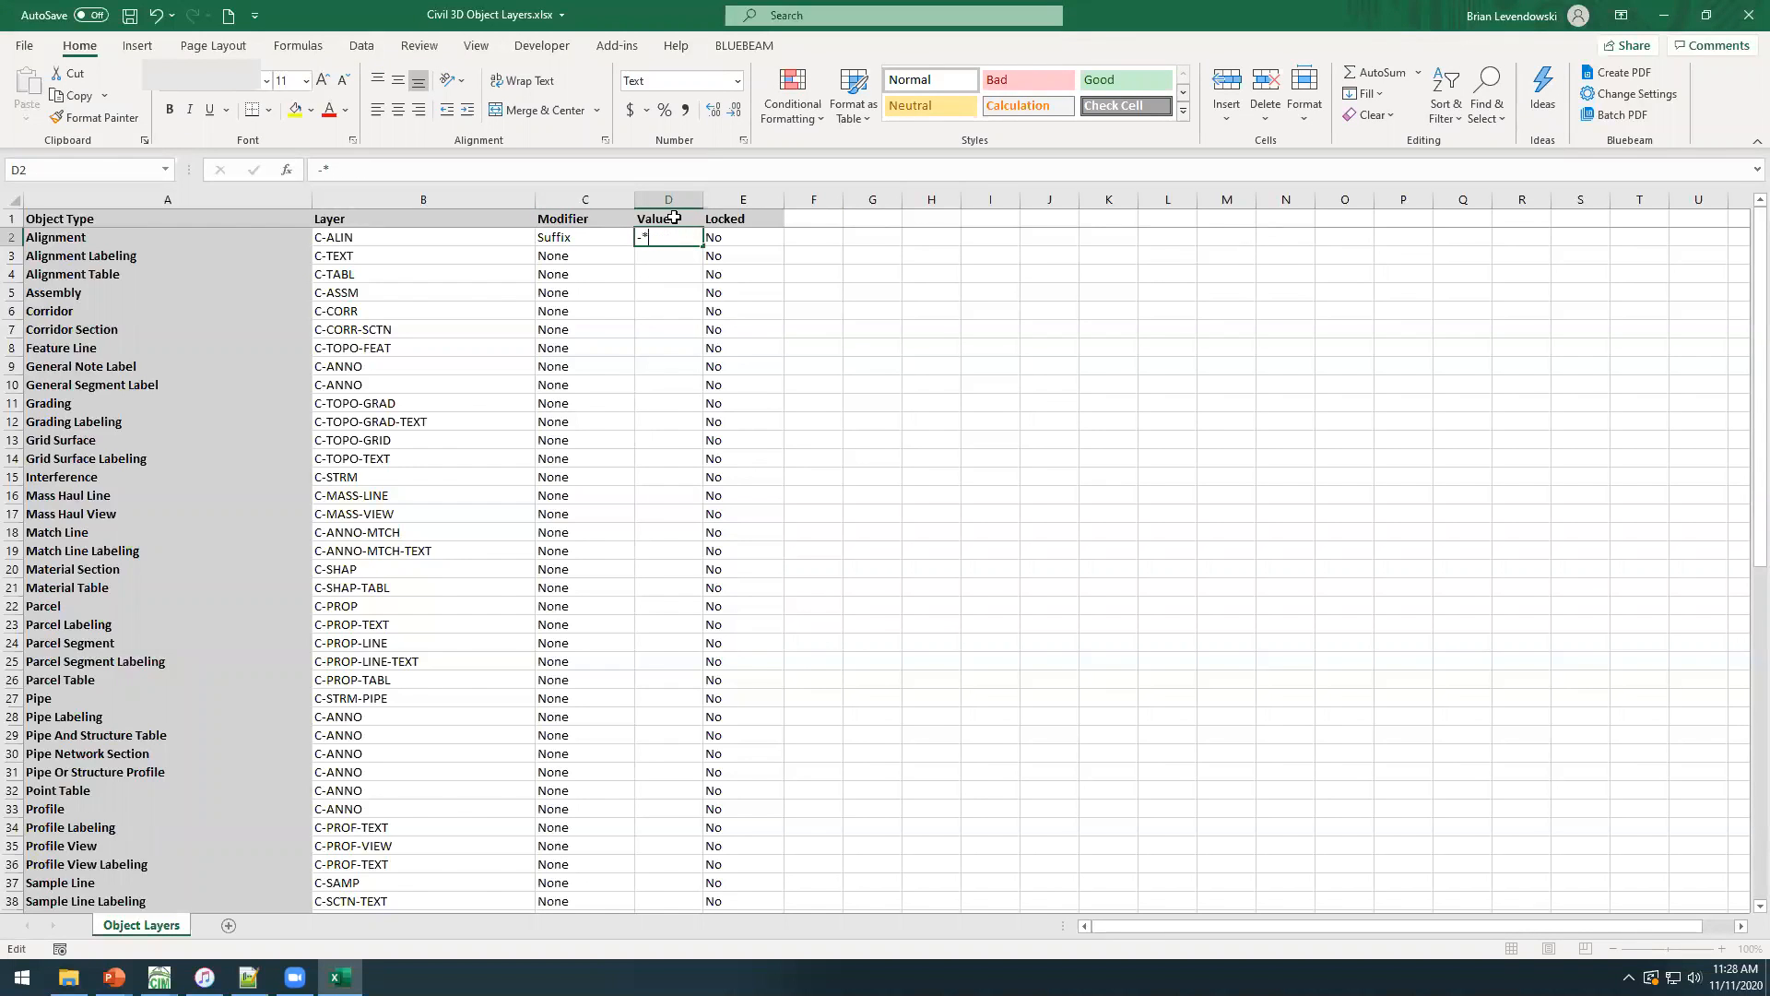
key(Return)
click(687, 237)
drag(702, 246, 683, 417)
click(554, 456)
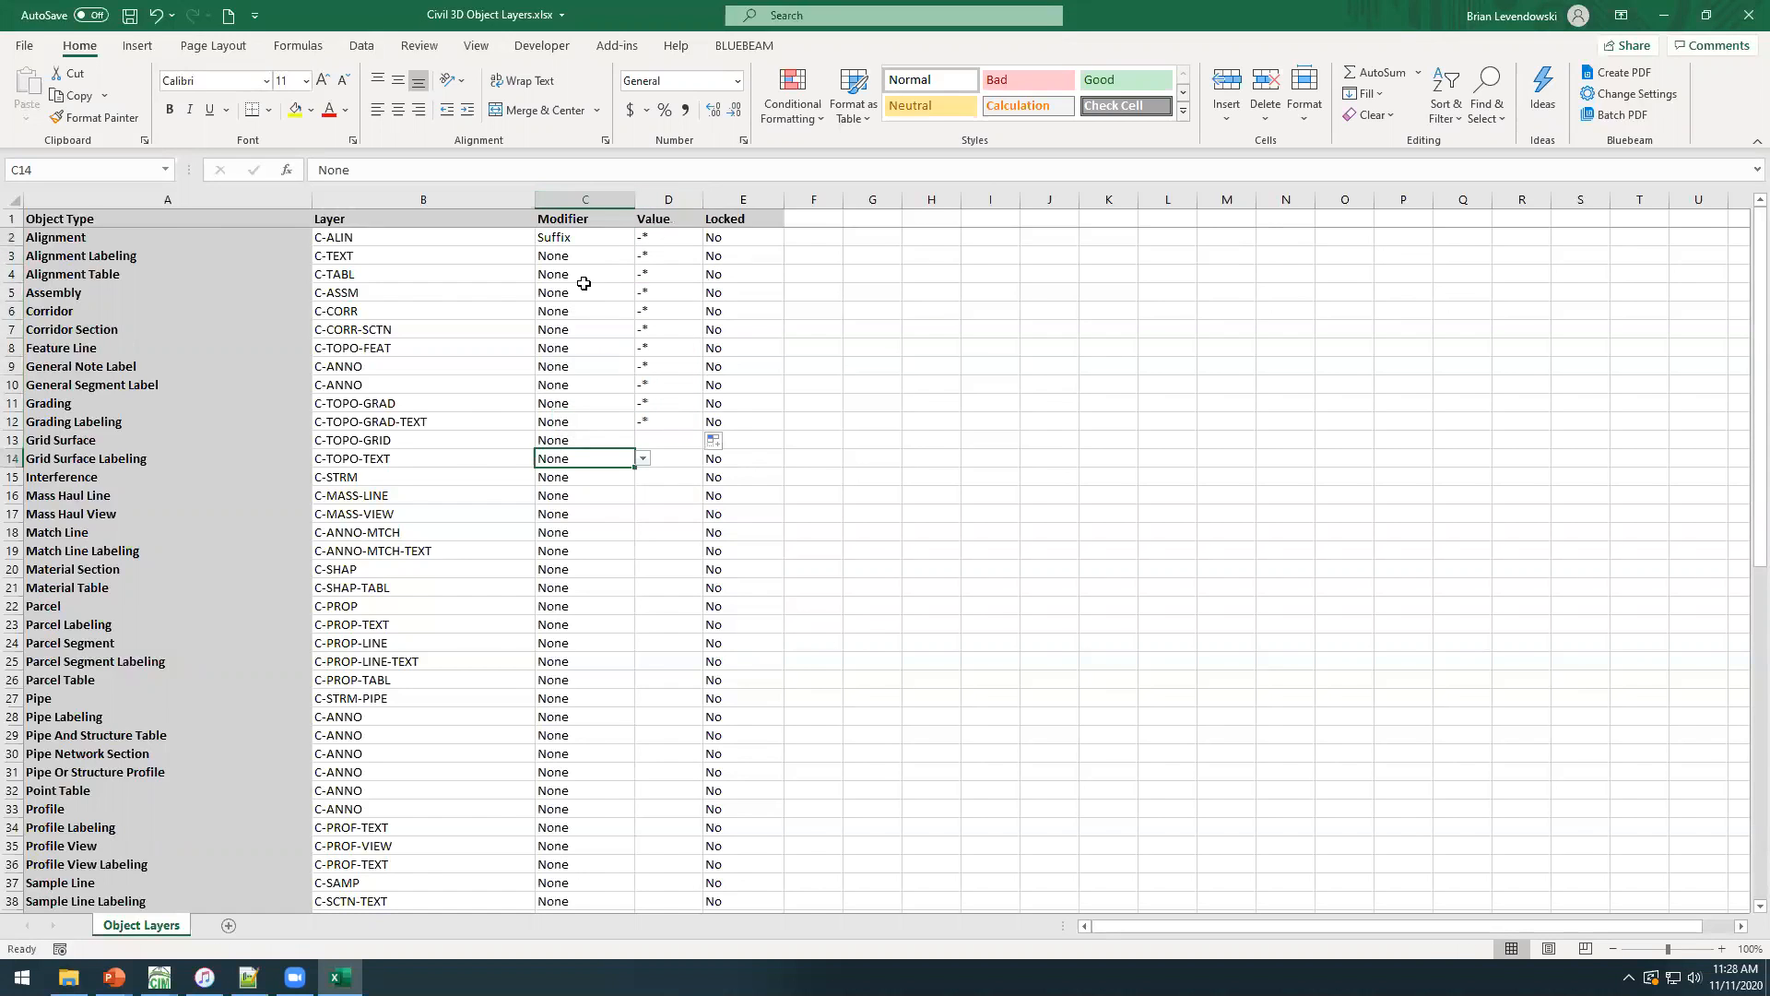
Fill the Suffix modifier down from Alignment through the Grading Labeling row and save the workbook.
click(610, 237)
drag(636, 248, 604, 426)
click(424, 366)
click(130, 15)
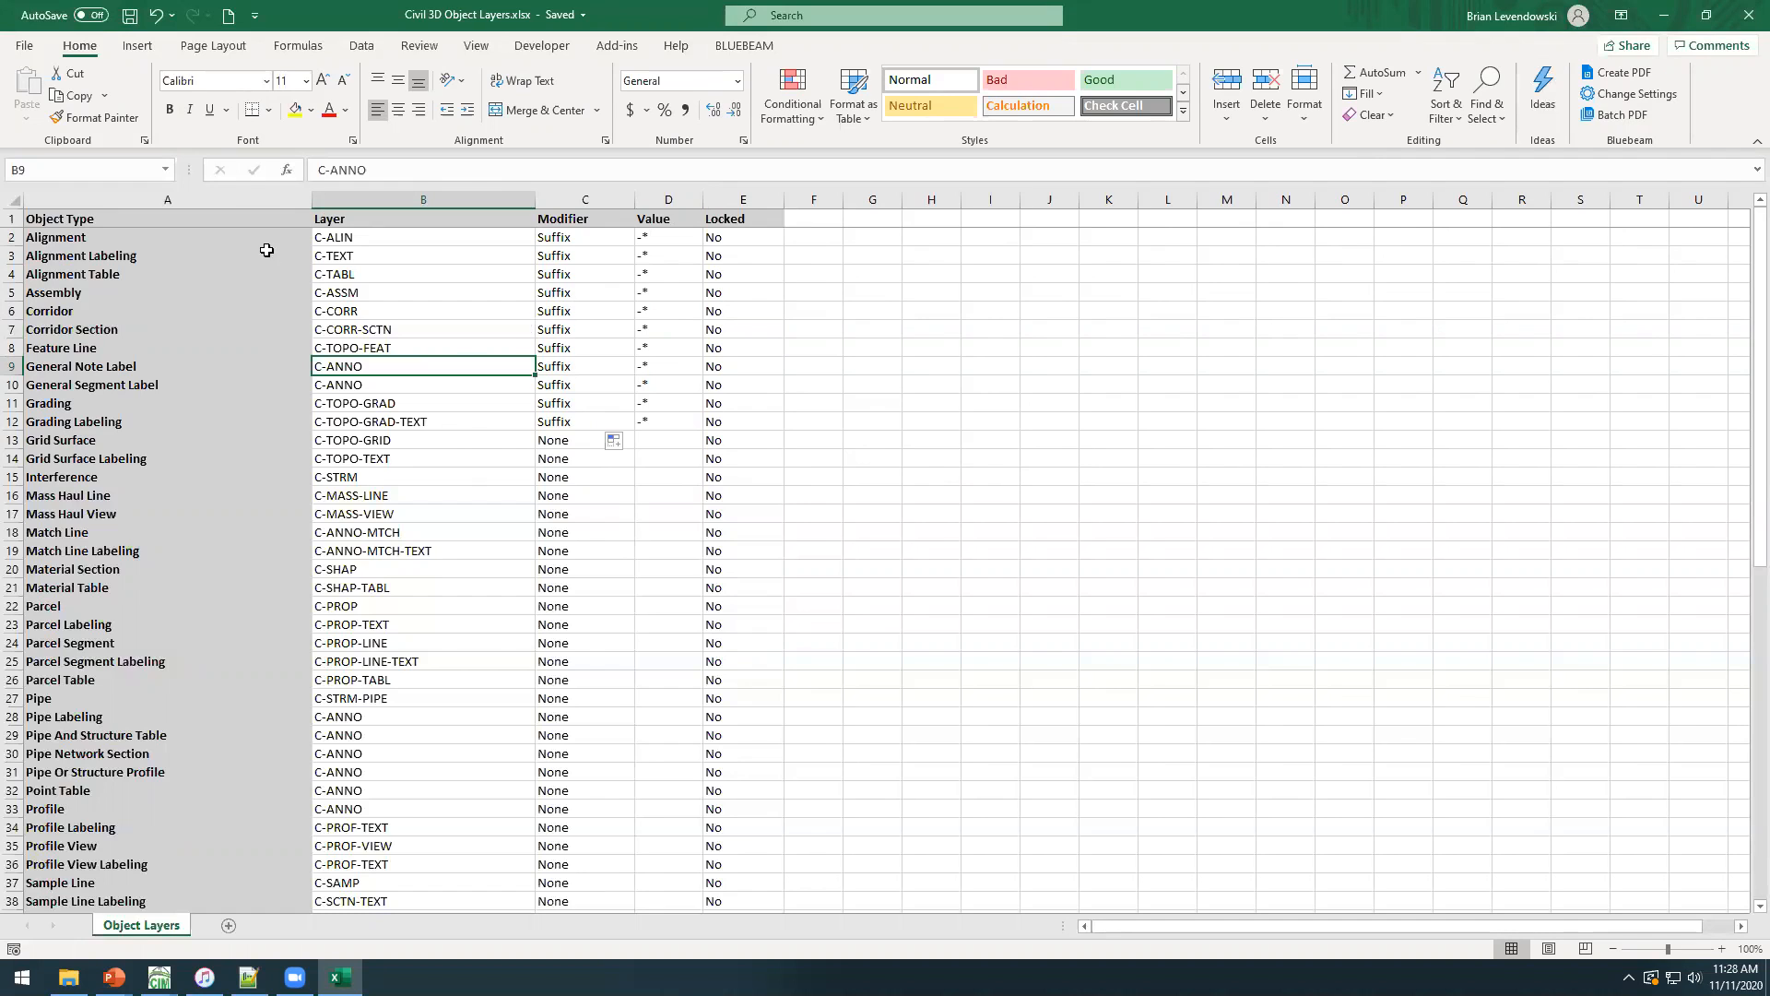
Switch to Civil 3D, start Layer Boss's Set Object Layers tool and load Civil 3D Object Layers.xlsx.
drag(254, 239, 292, 507)
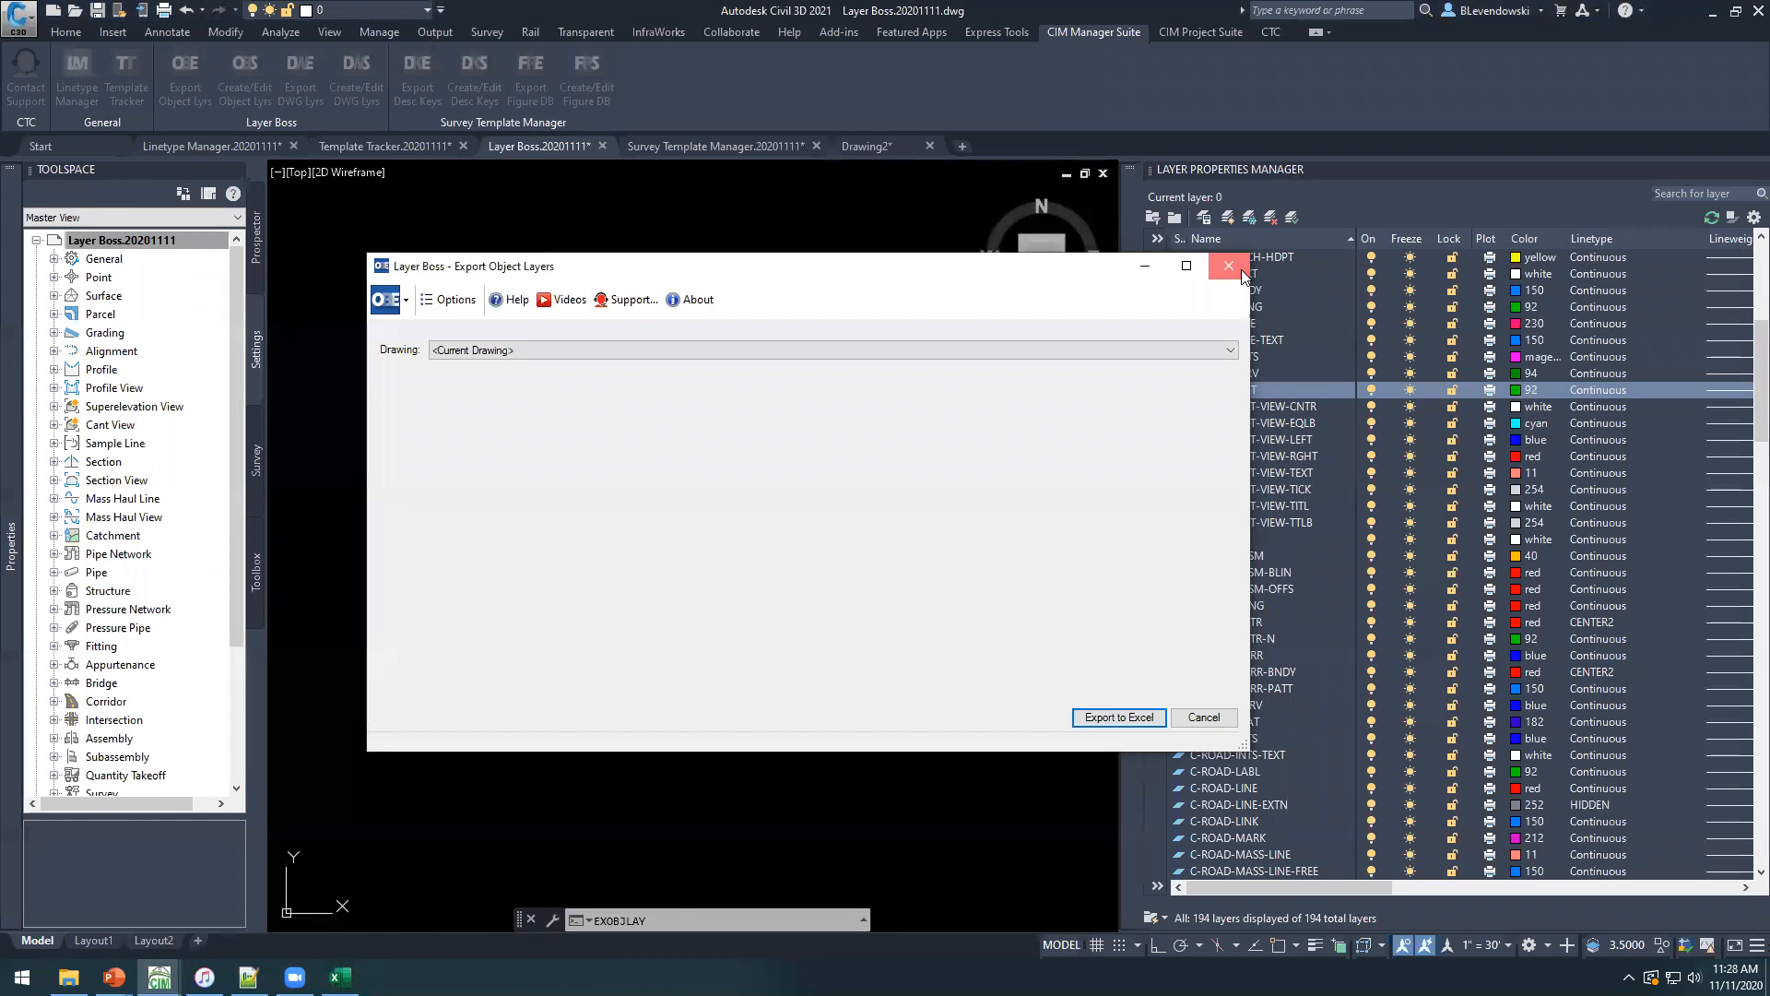
click(1229, 266)
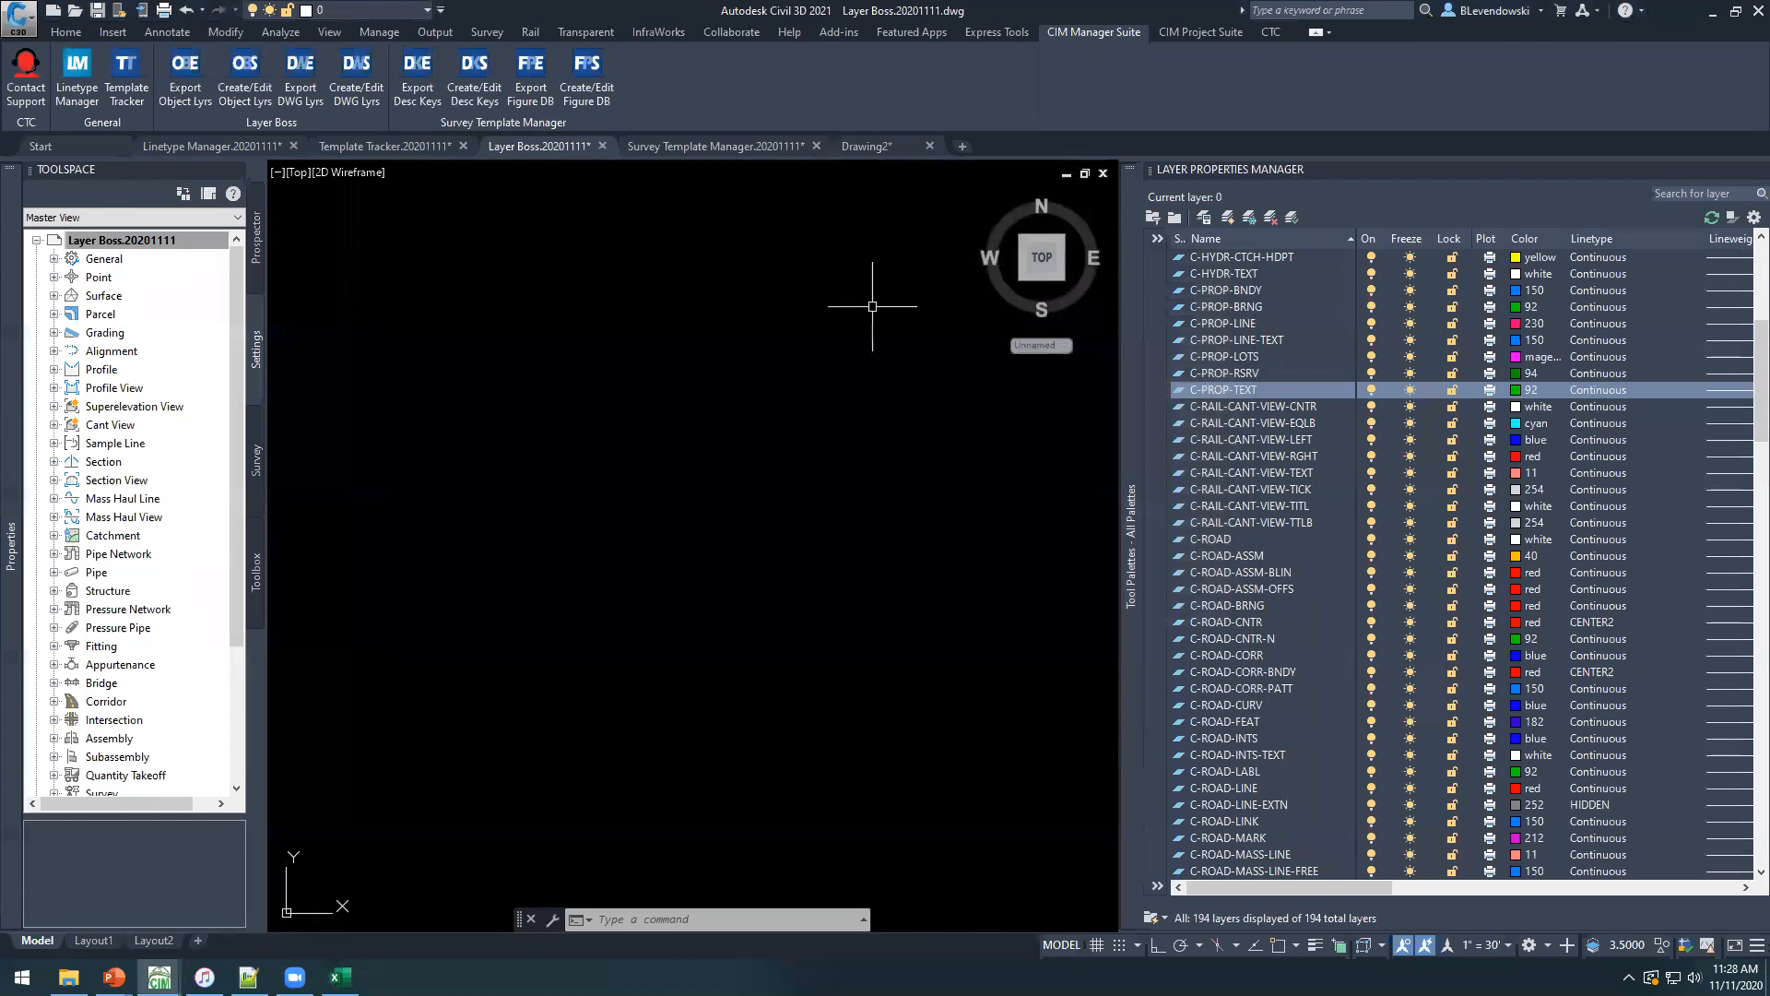
click(258, 92)
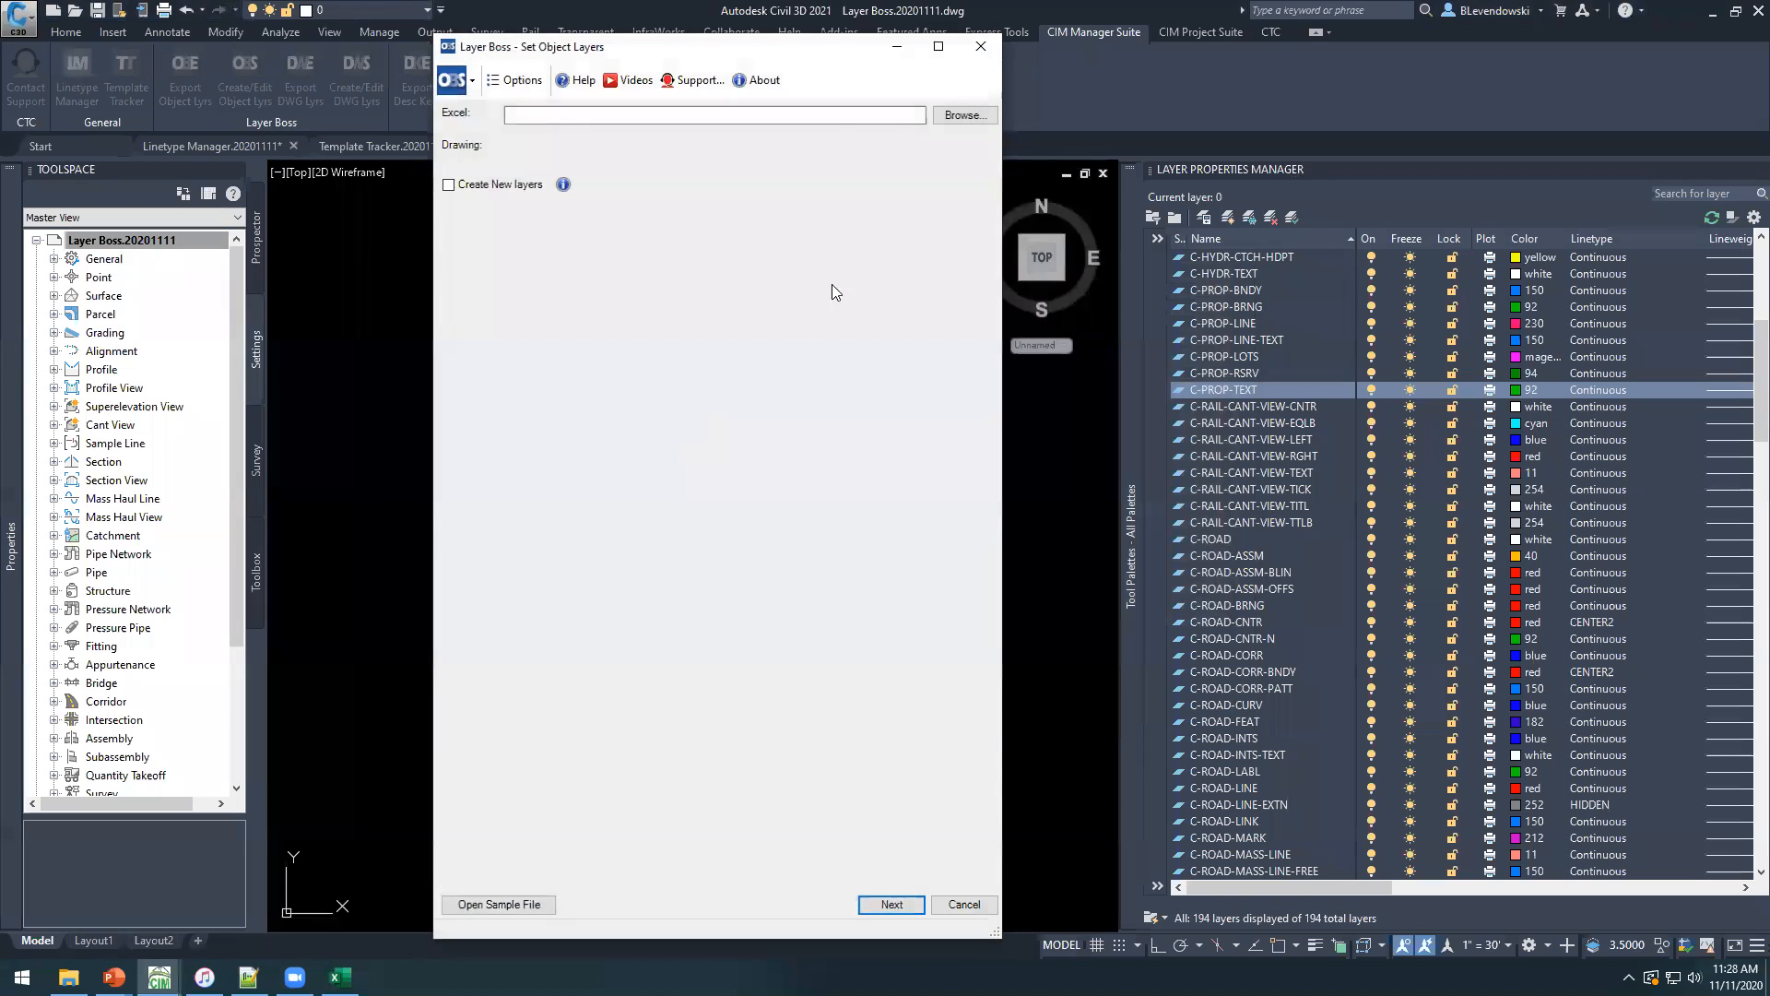
drag(797, 39, 745, 312)
click(944, 376)
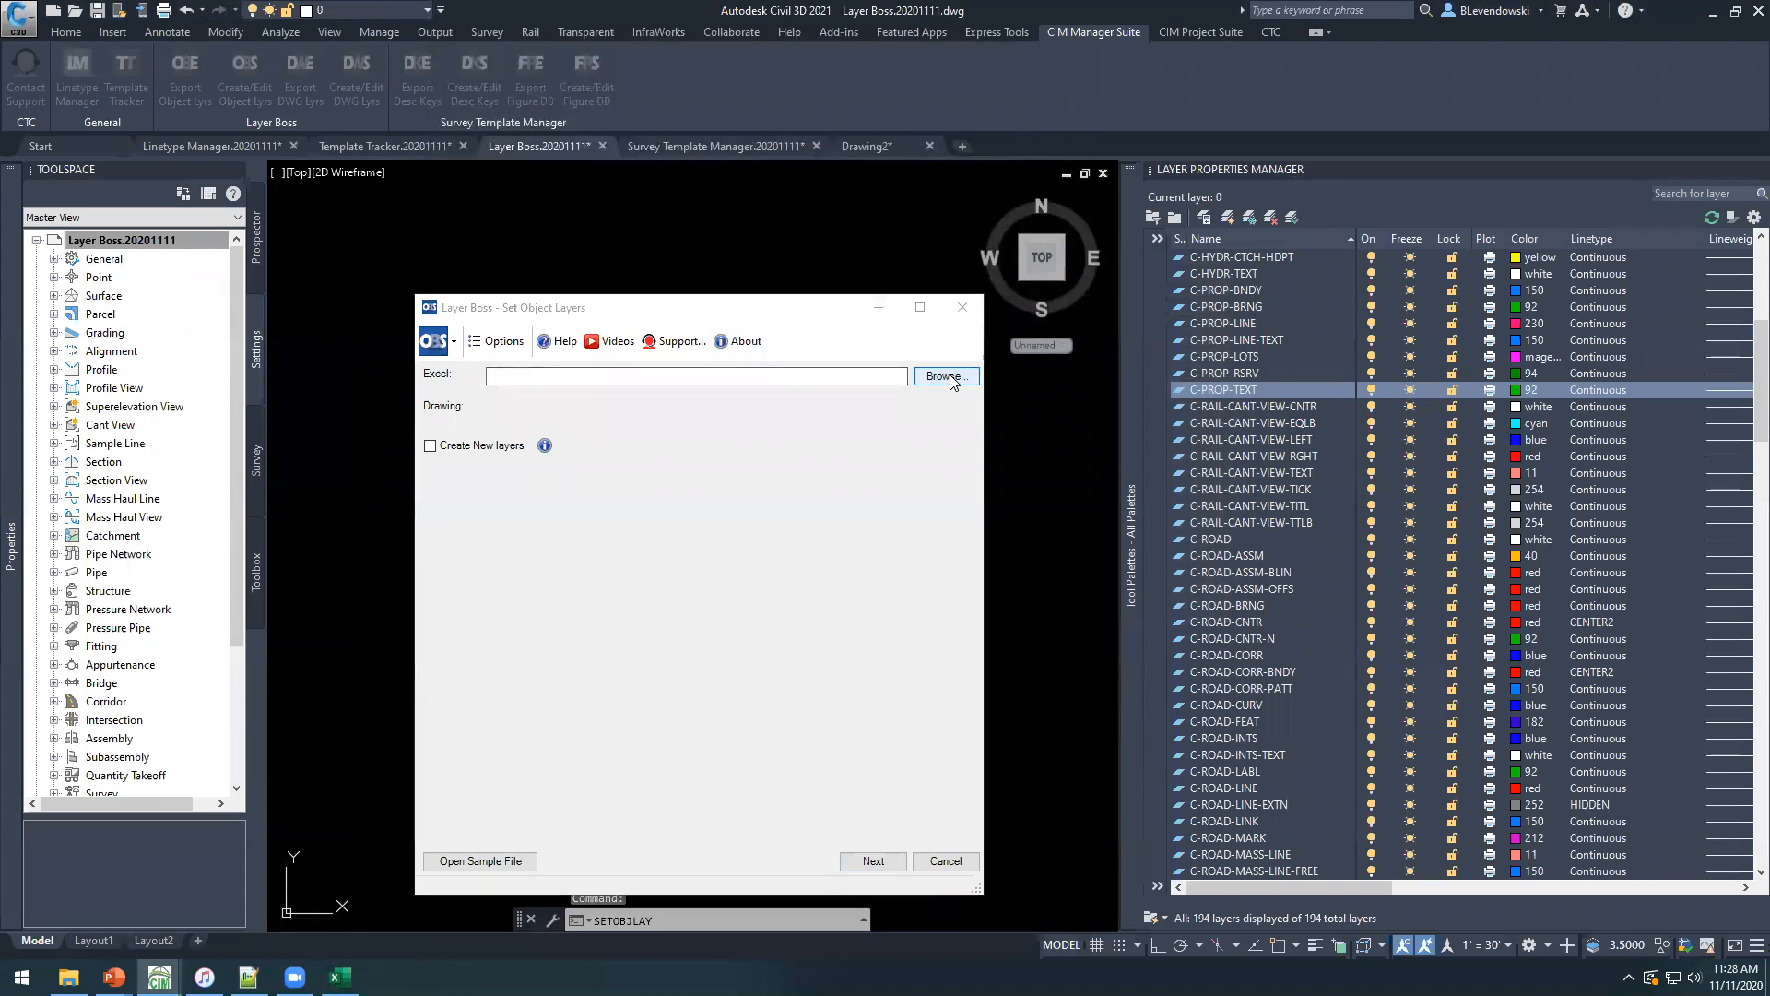
click(706, 457)
double_click(707, 458)
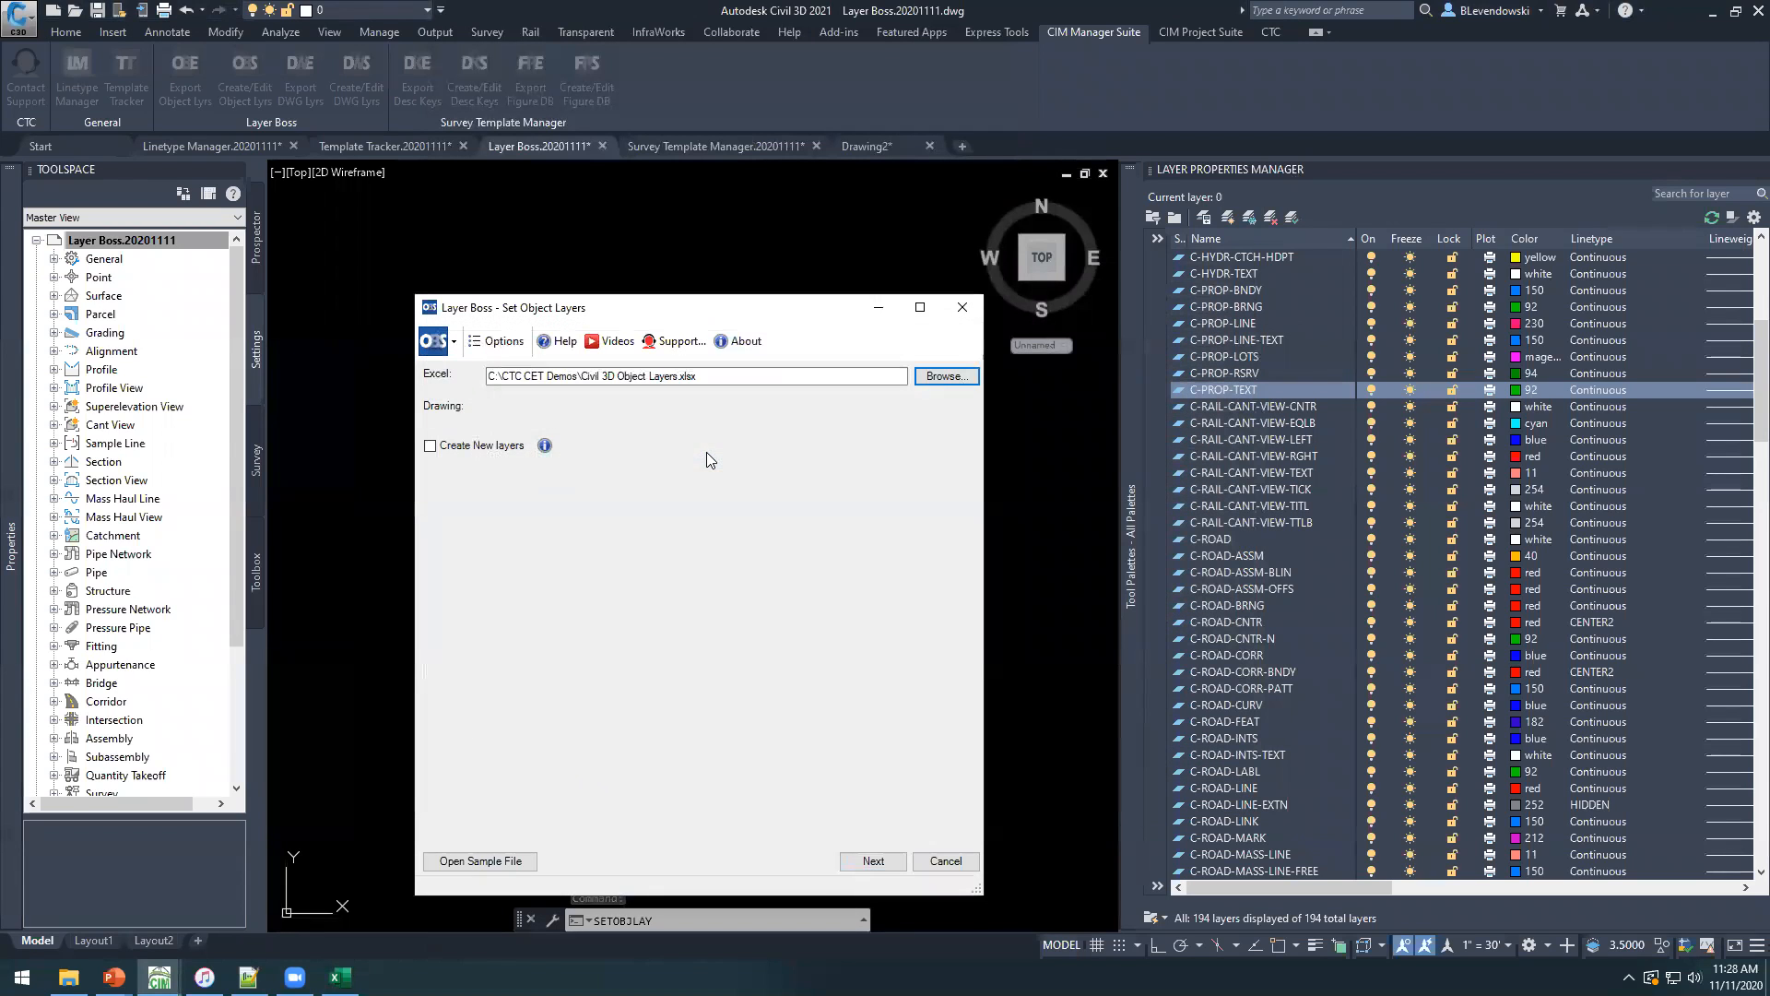
Enable creation of new layers and generate the object layer report in an enlarged Layer Boss window.
click(428, 446)
click(340, 978)
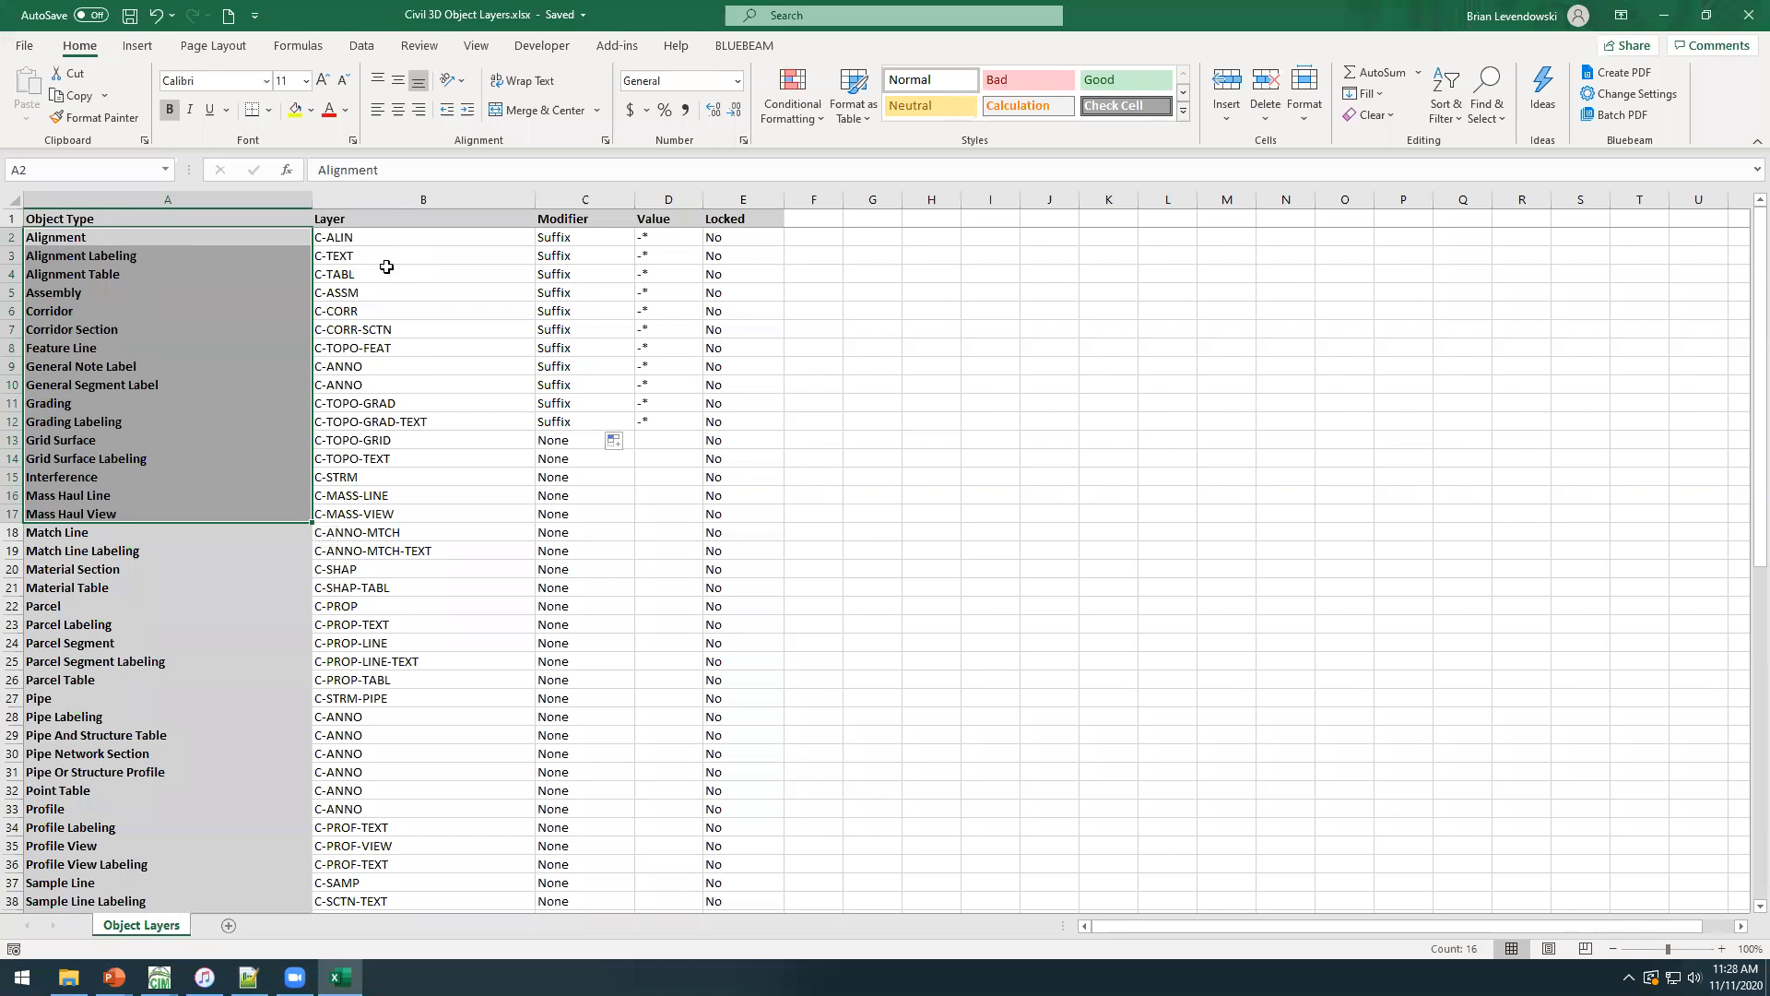
drag(384, 261, 418, 661)
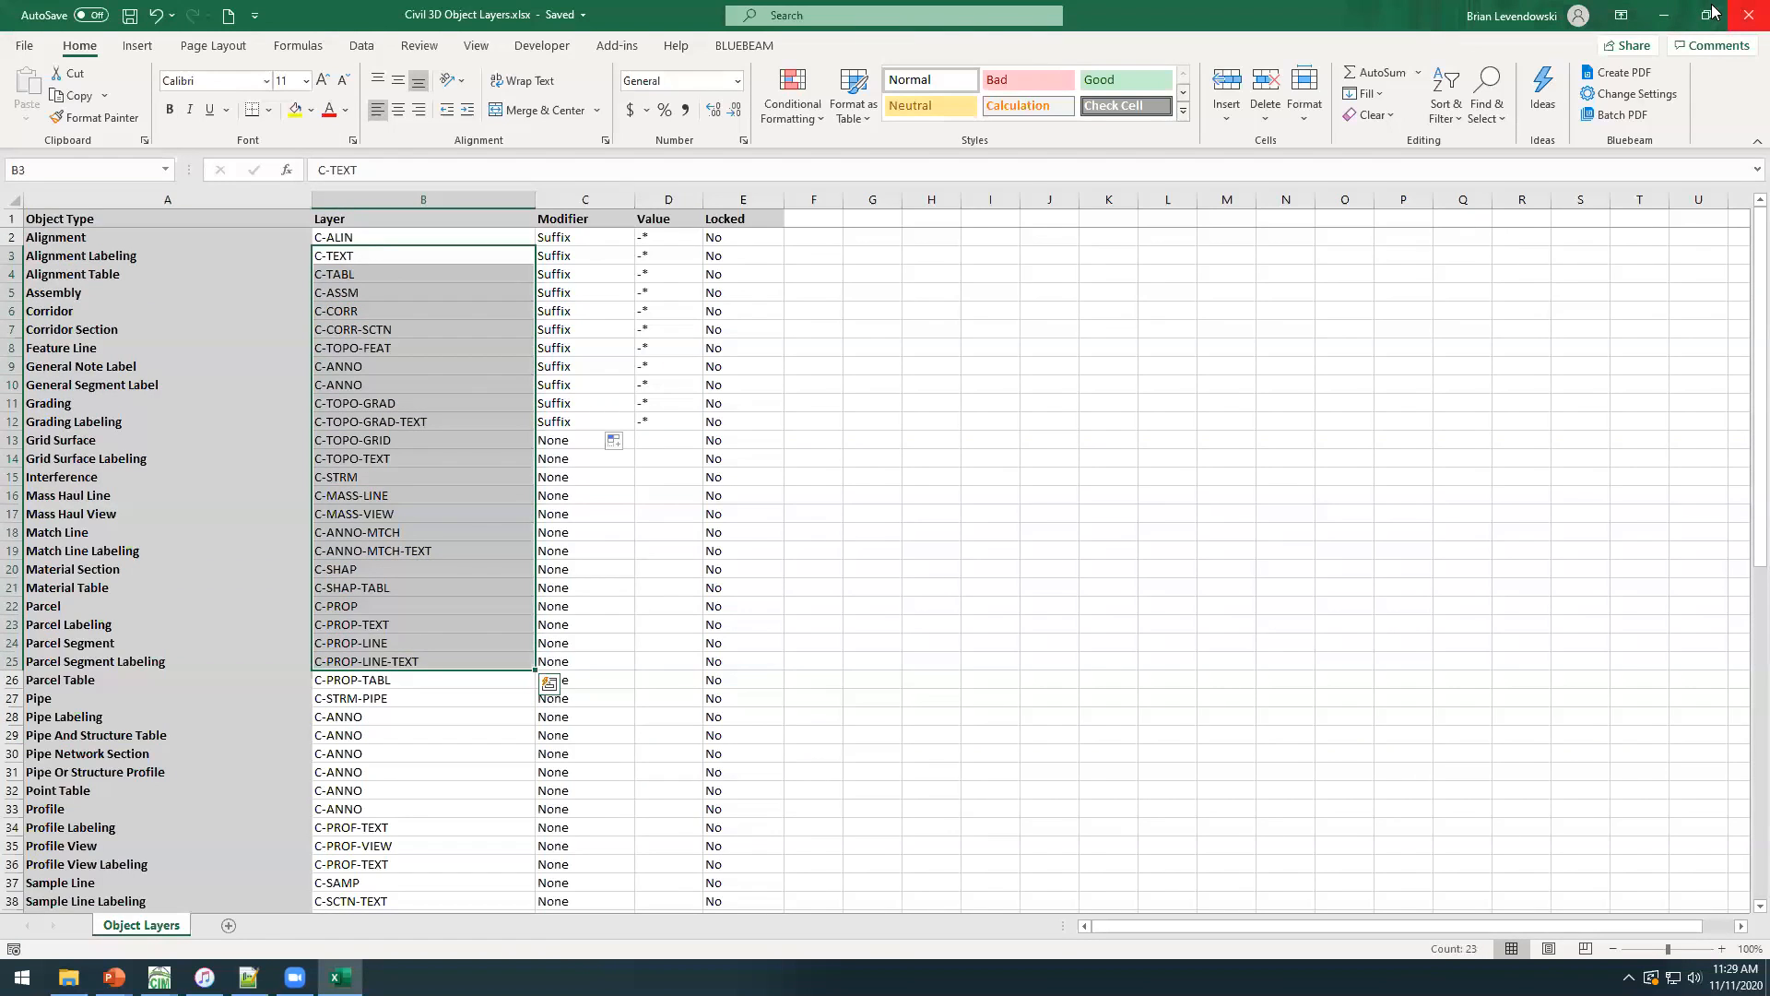
click(1667, 16)
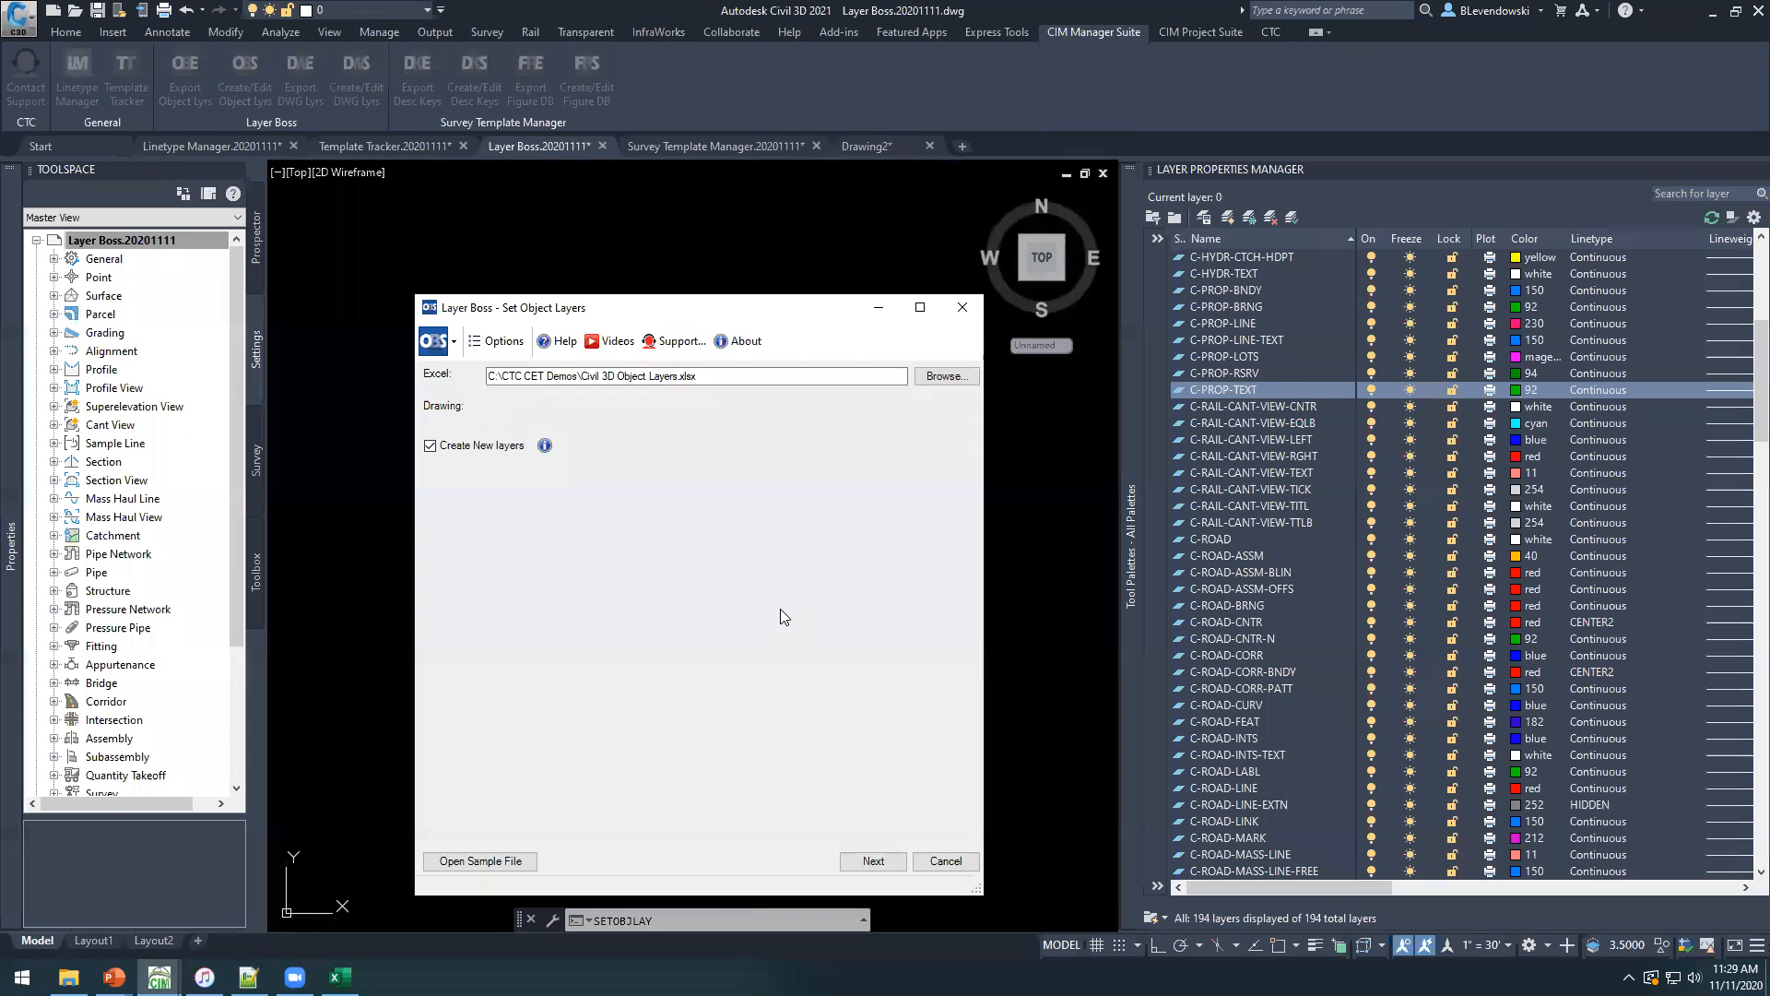
click(880, 861)
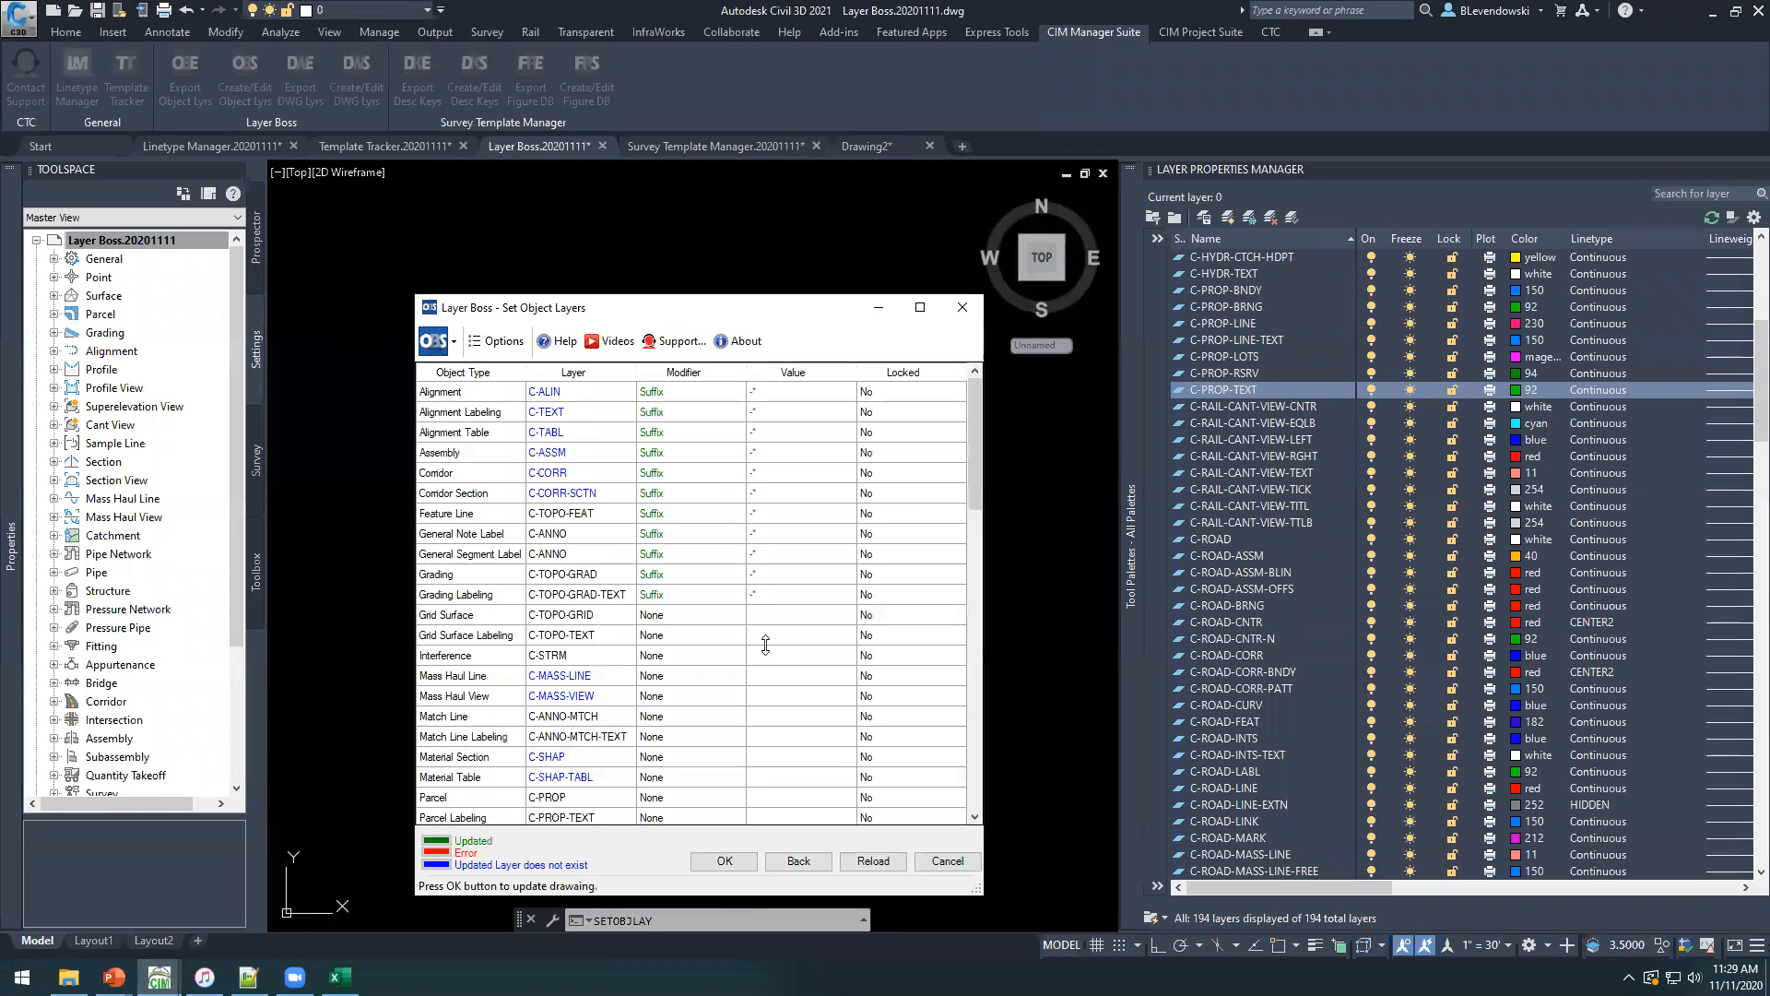
drag(724, 306, 693, 31)
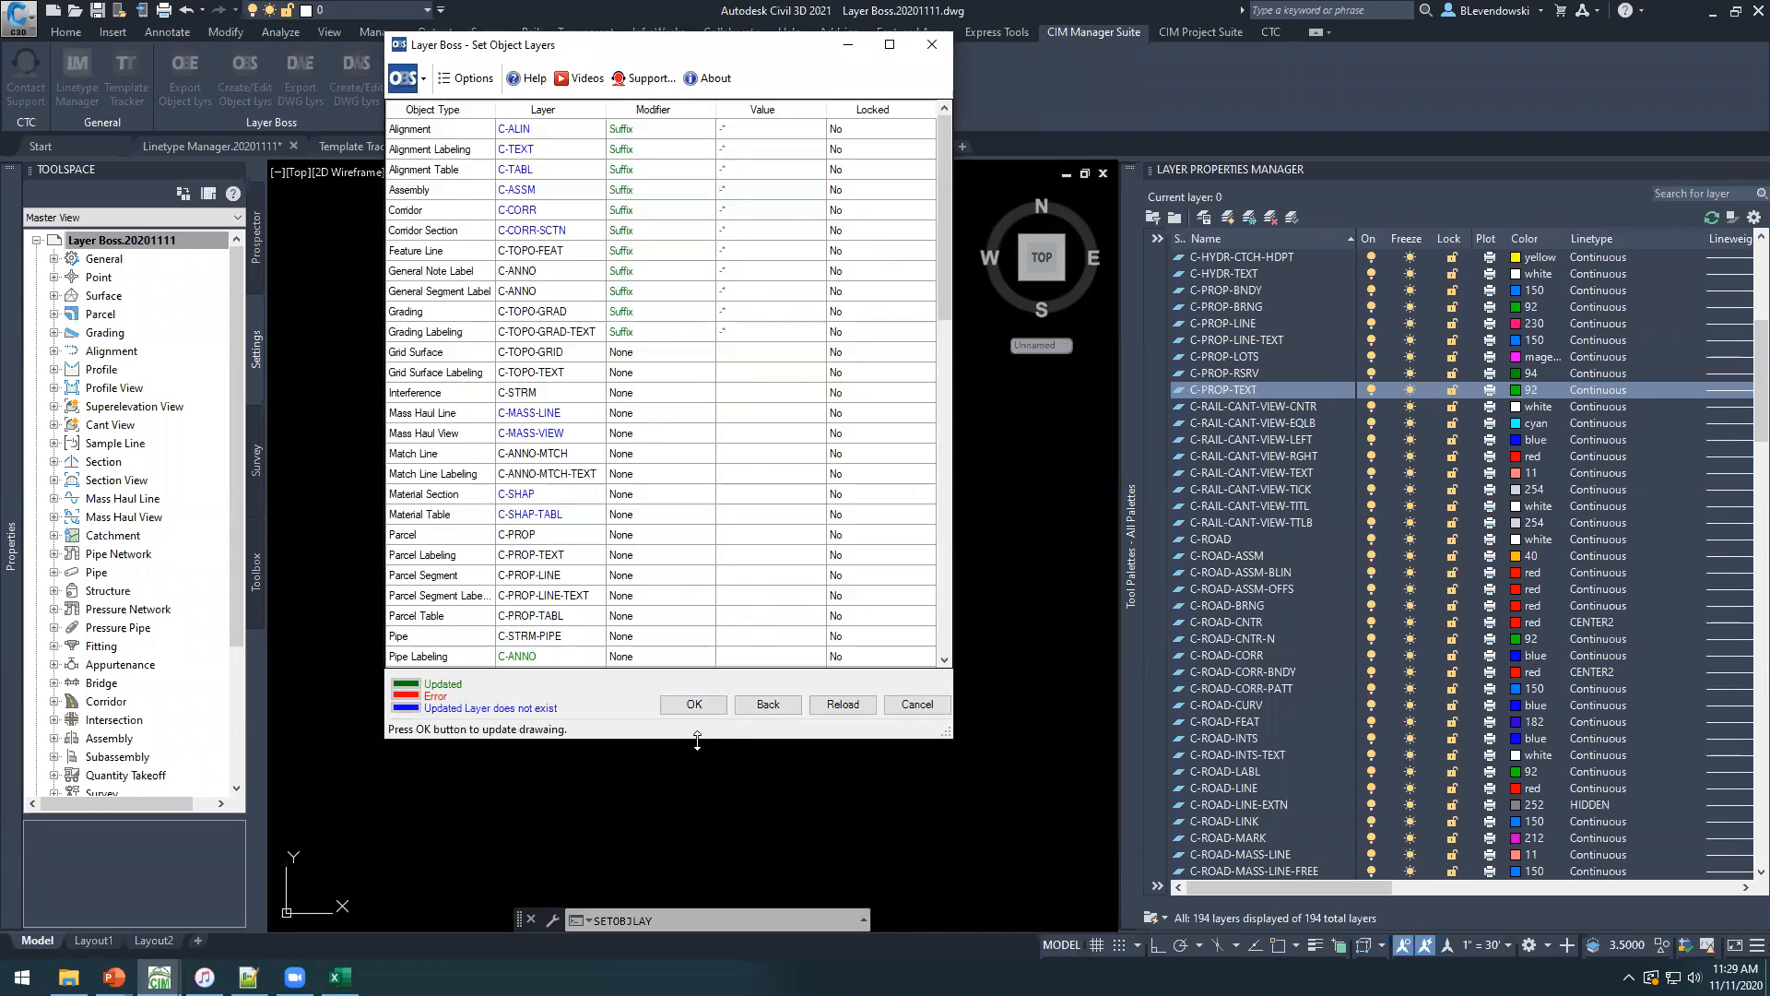
drag(697, 738, 697, 959)
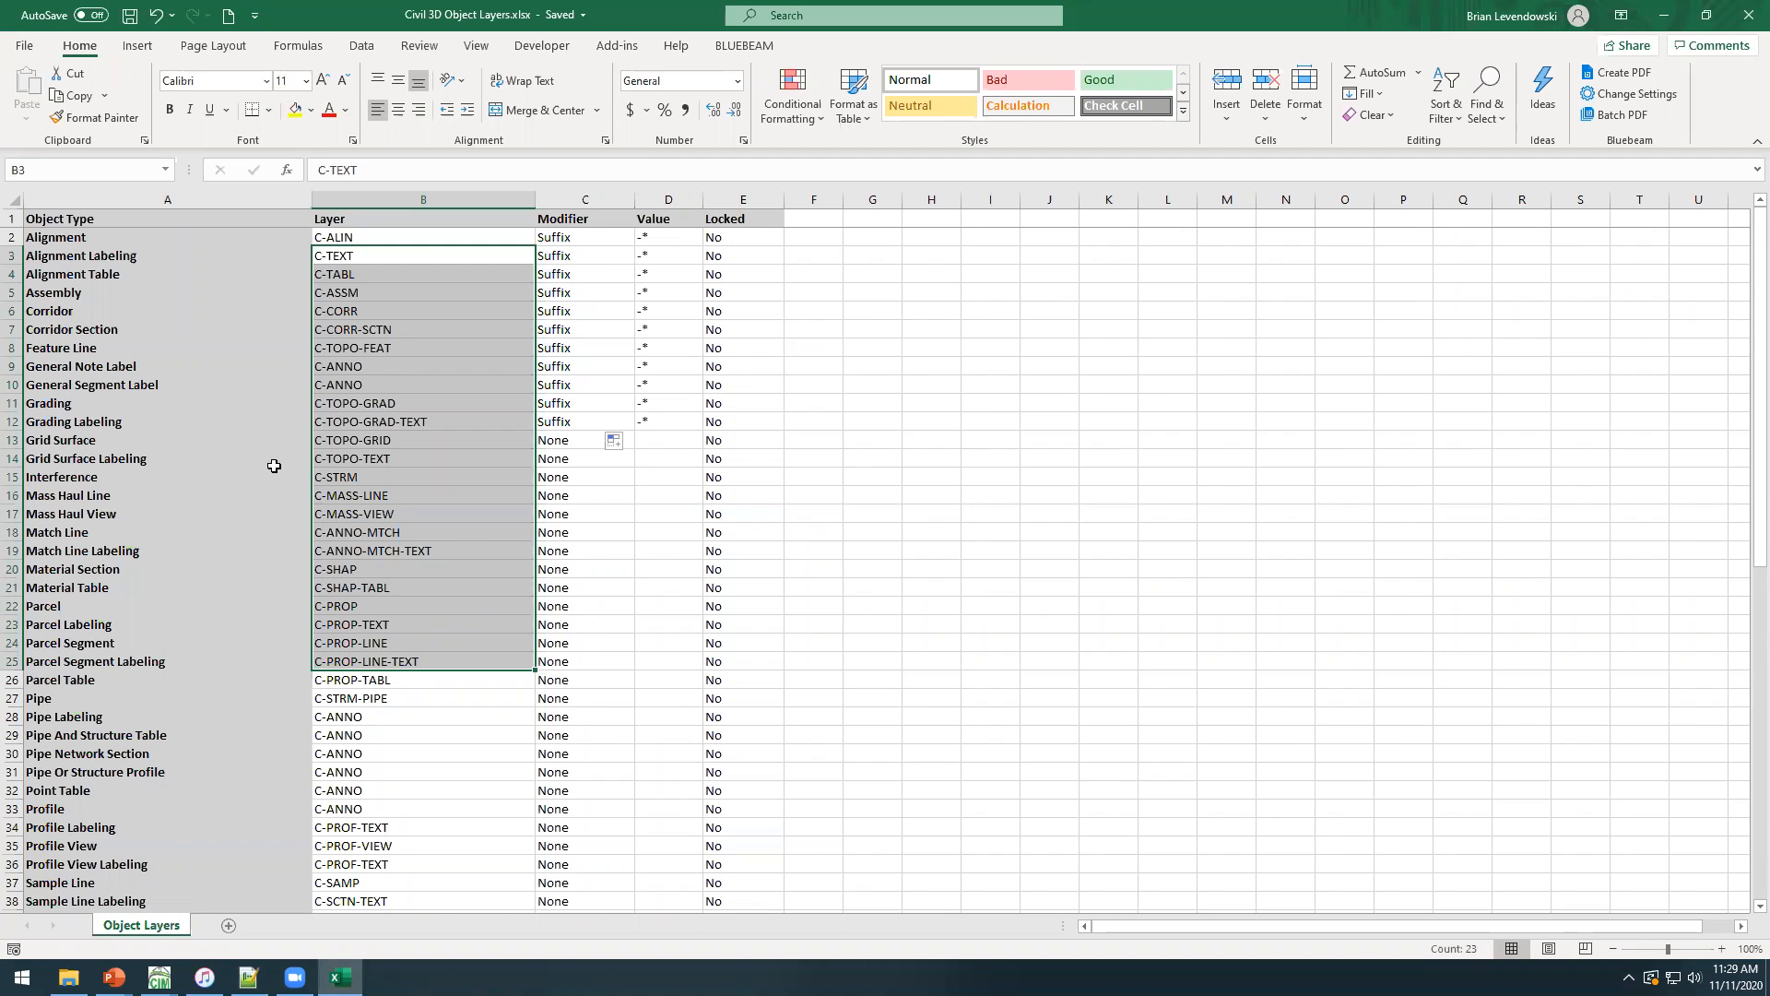
Switch to Excel and add an invalid backslash to the Interference object's layer so it reads C-STRM\.
click(274, 466)
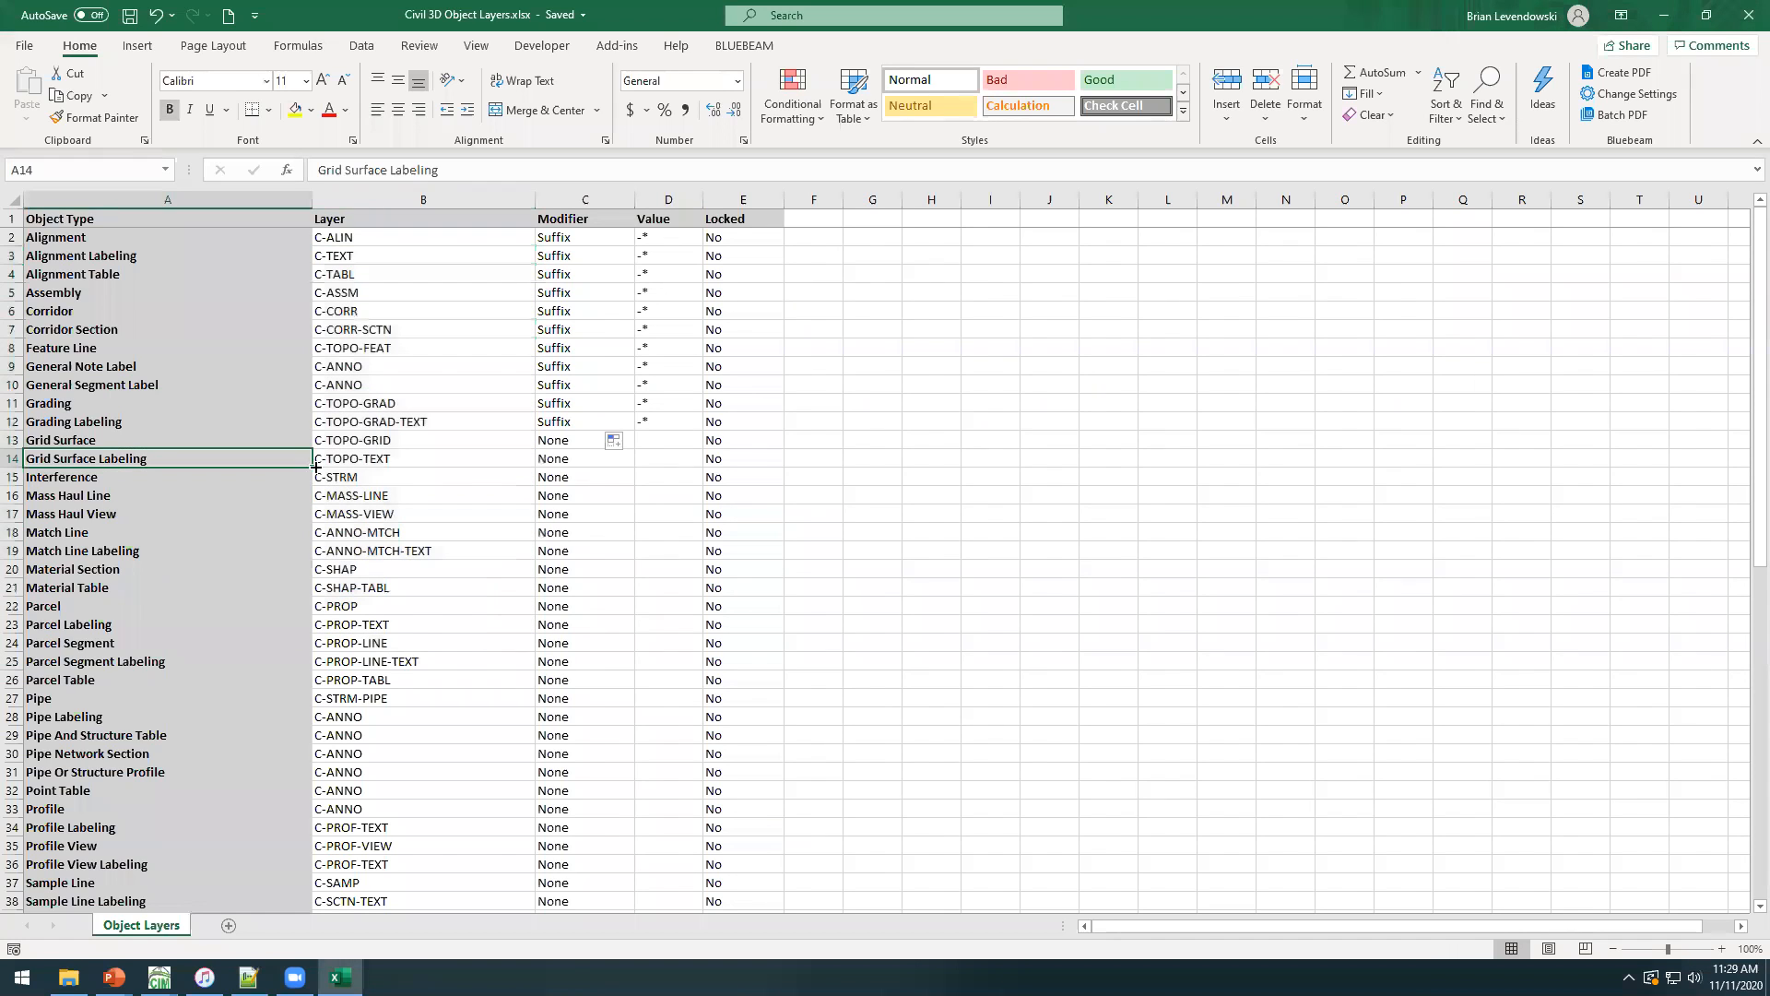
double_click(380, 477)
text(\)
key(Return)
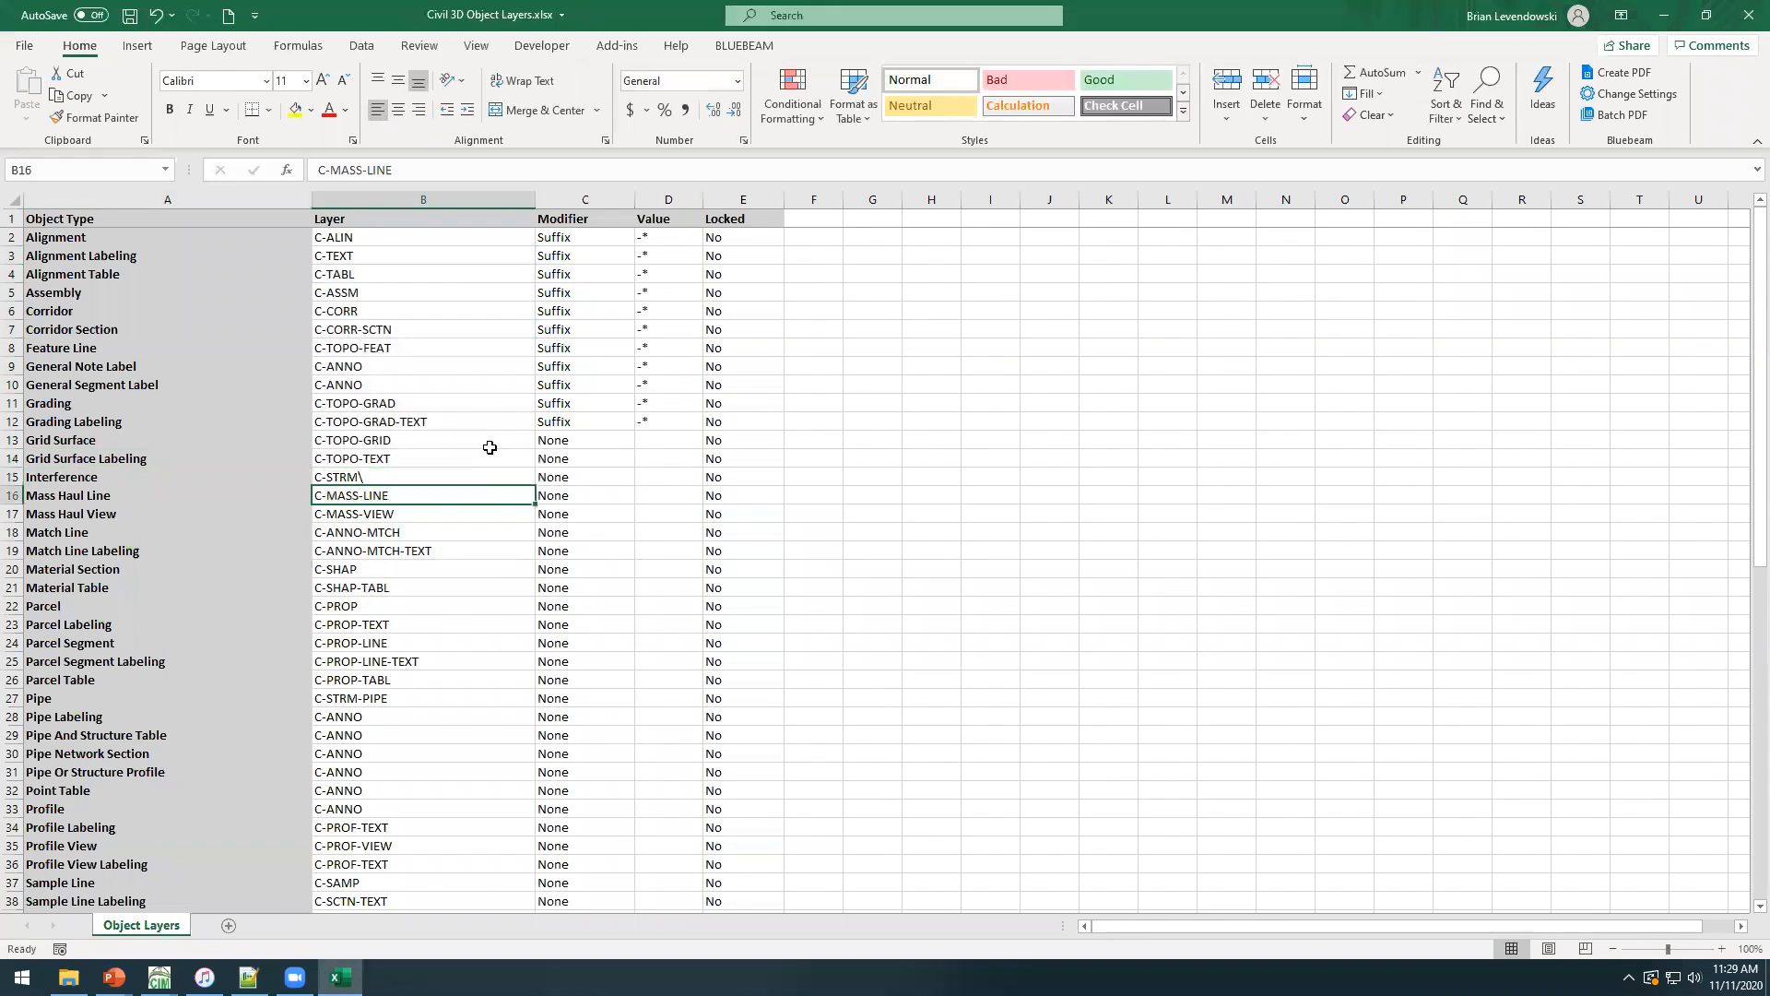
Misspell the Interference object type as Interferencesdd and save the workbook.
double_click(164, 472)
text(s)
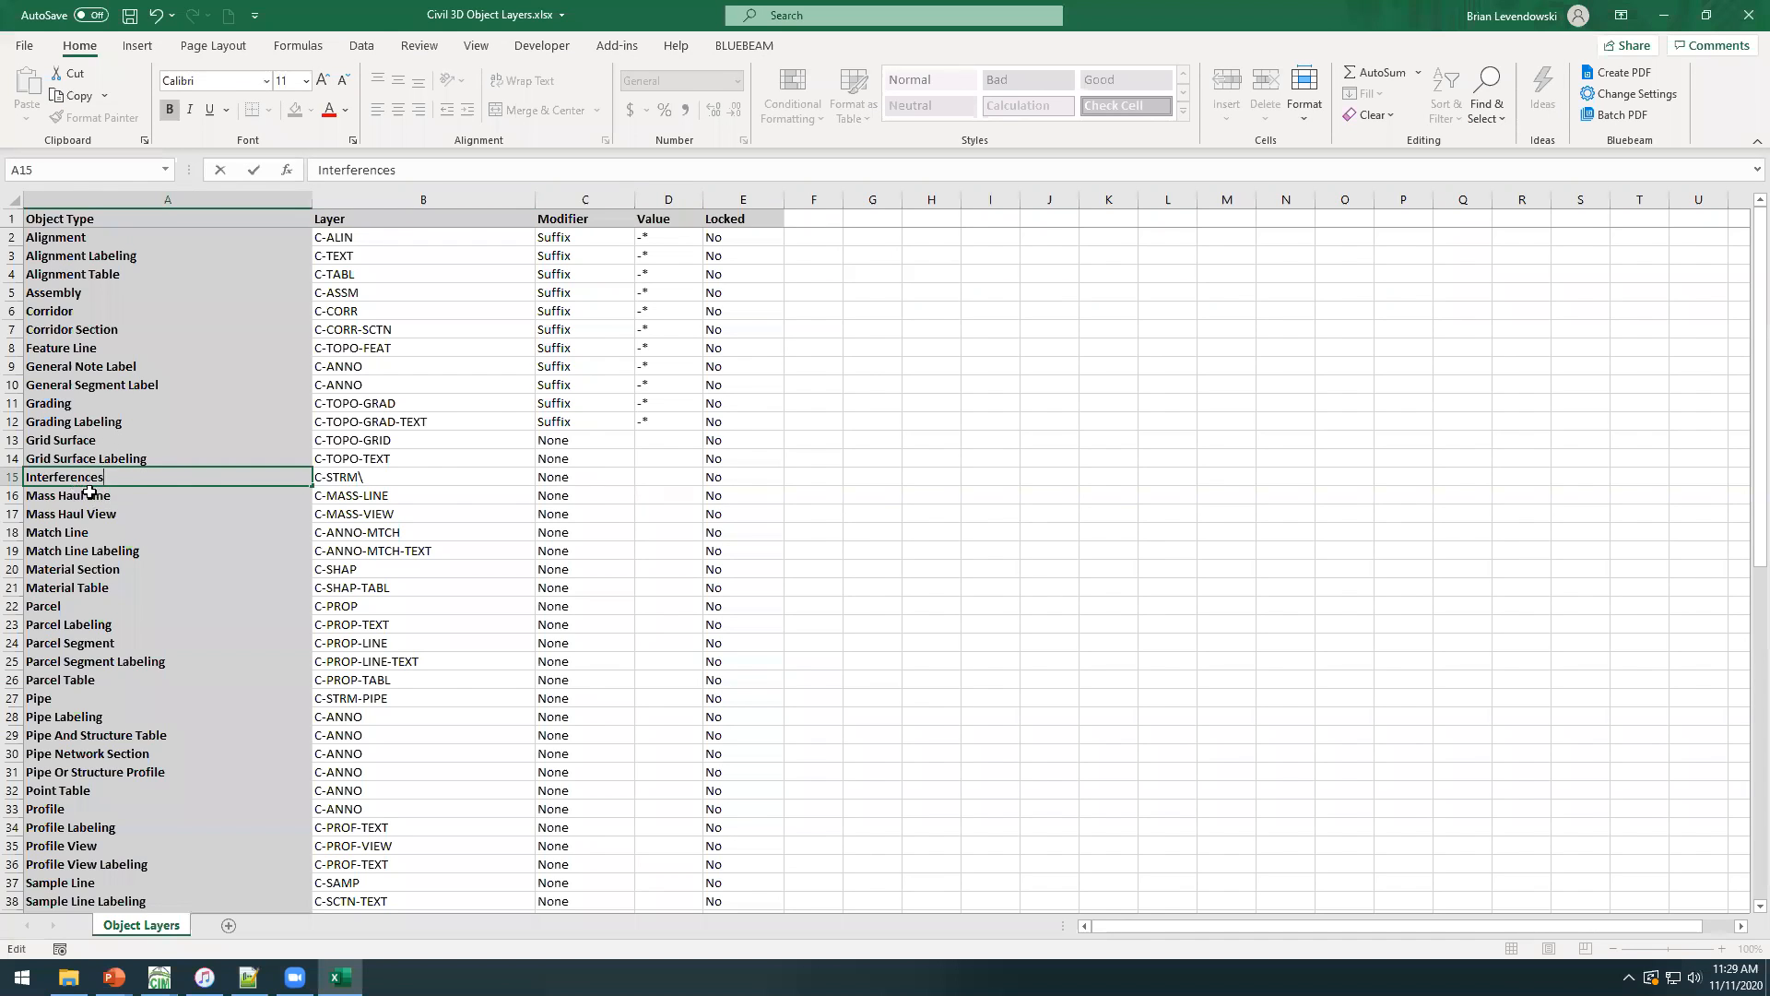
key(Escape)
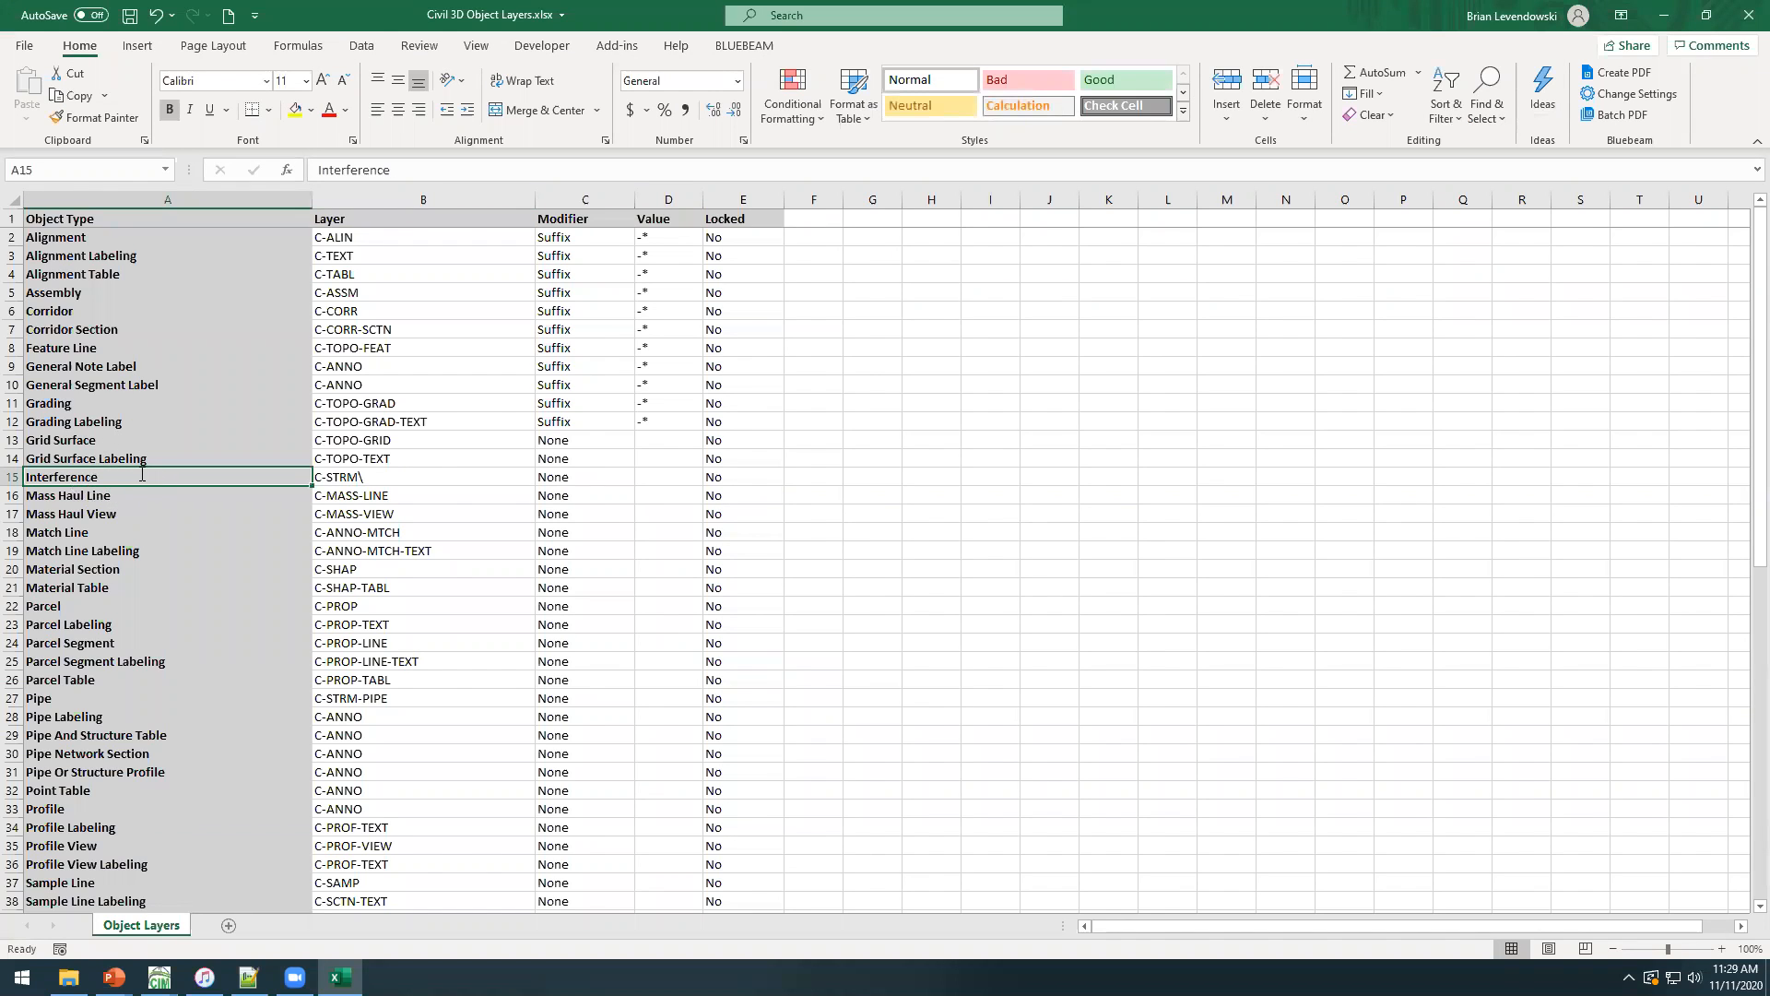
double_click(142, 476)
text(sdd)
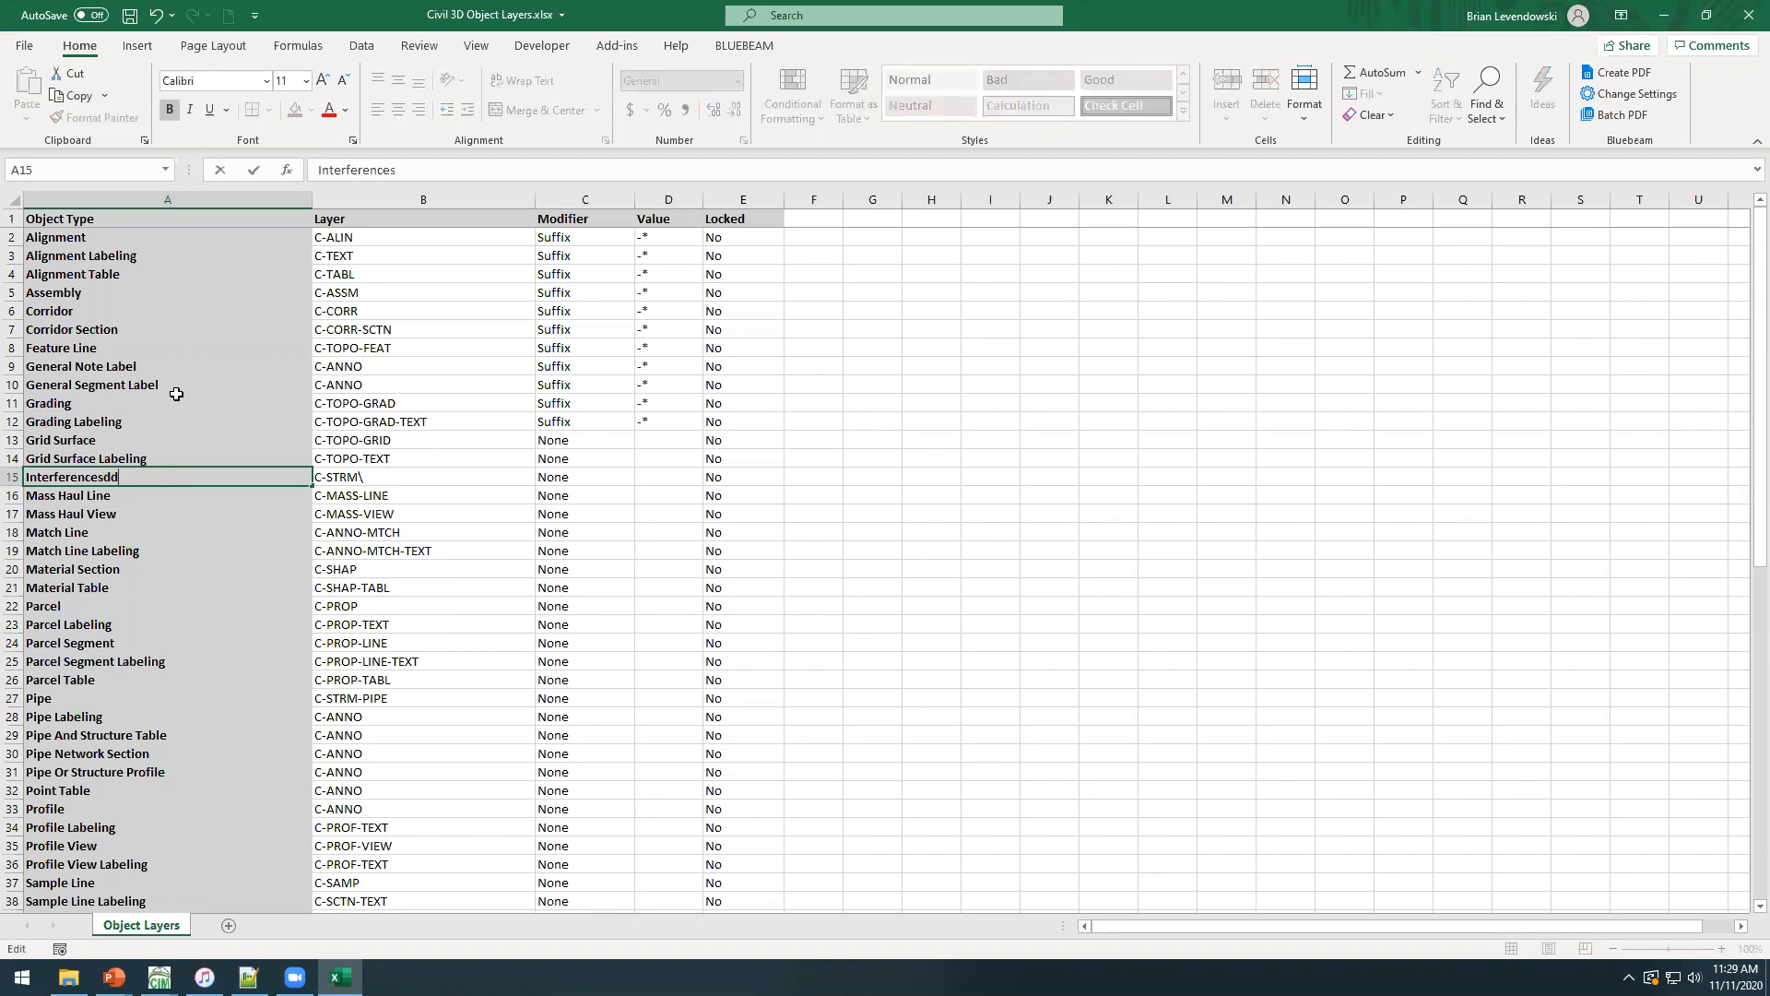
click(176, 394)
key(ctrl+s)
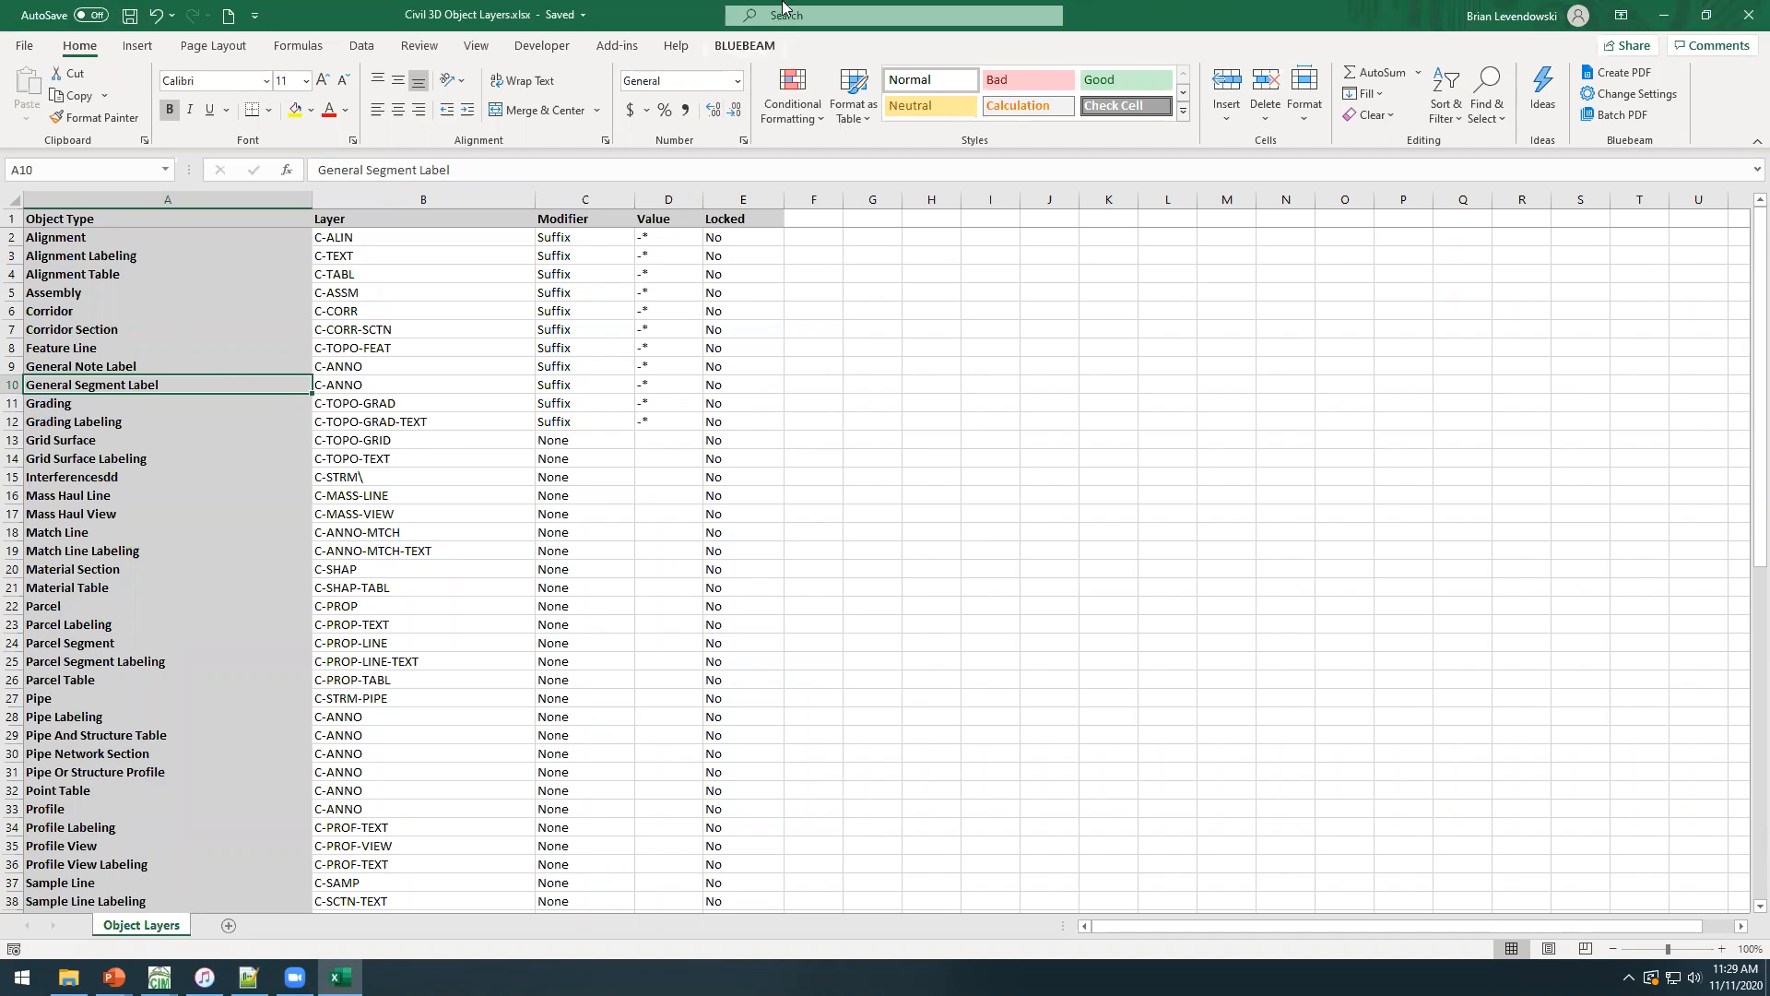
Arrange the workbook and the Layer Boss window side by side, and reload the object layer report.
double_click(1148, 31)
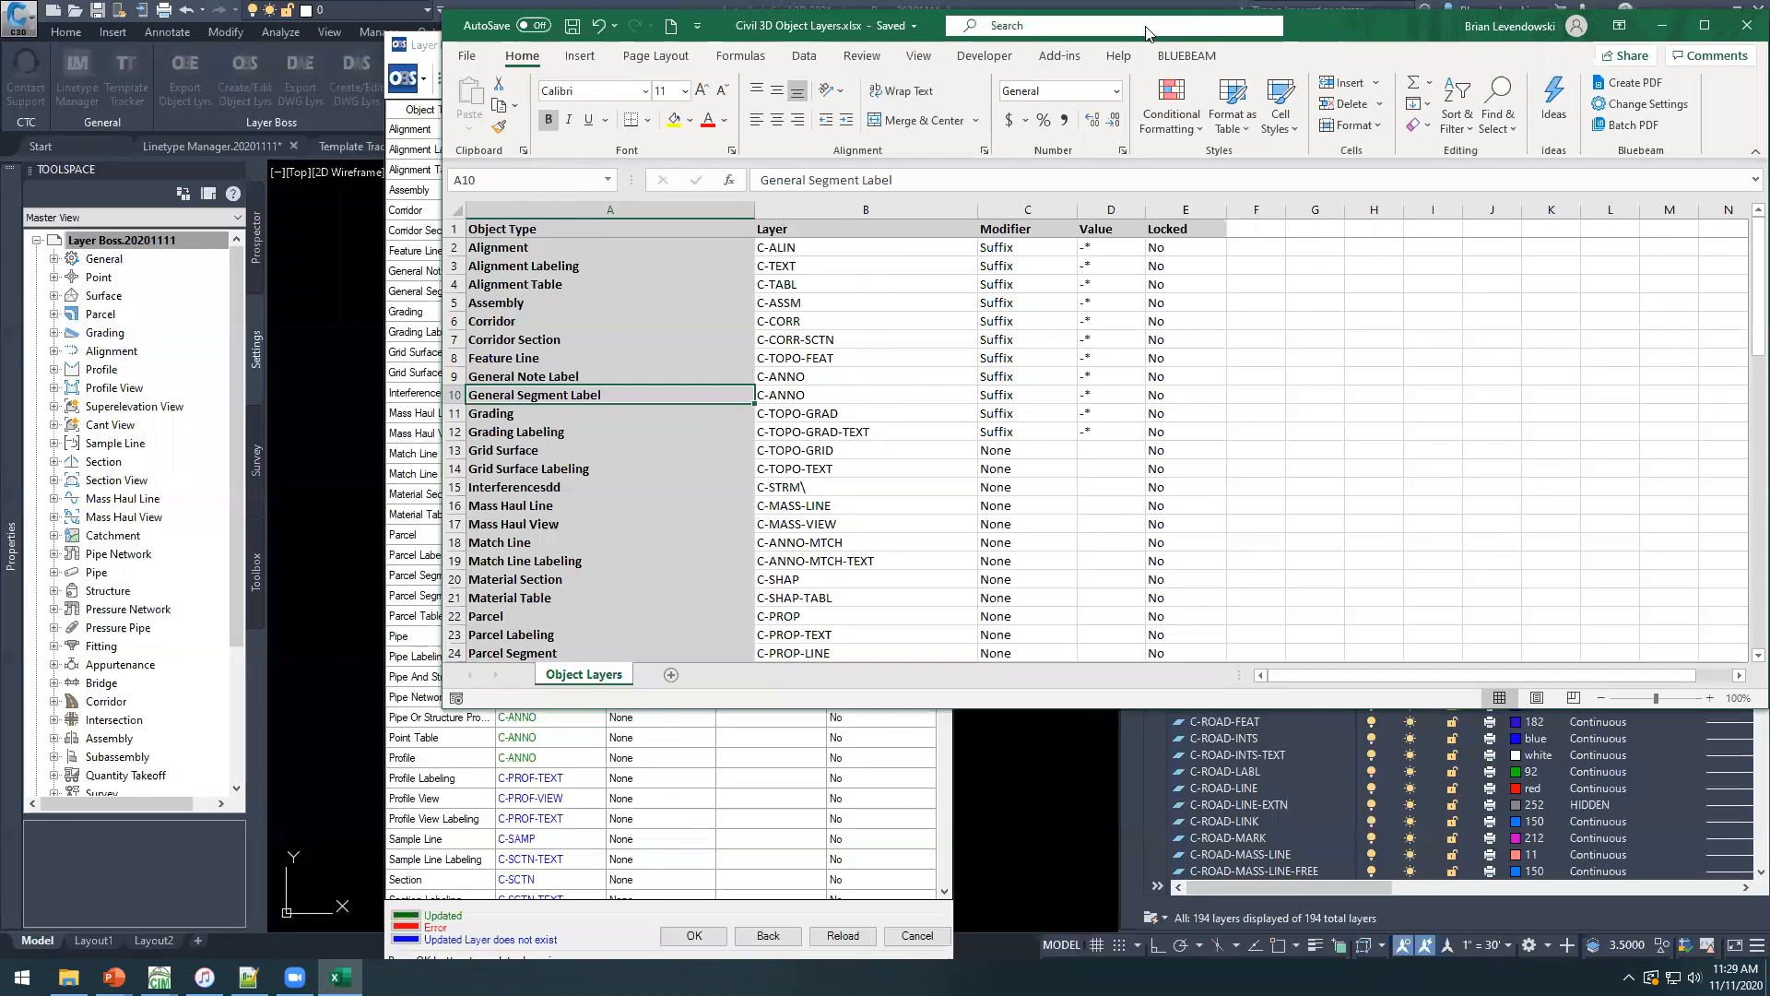
key(super+Left)
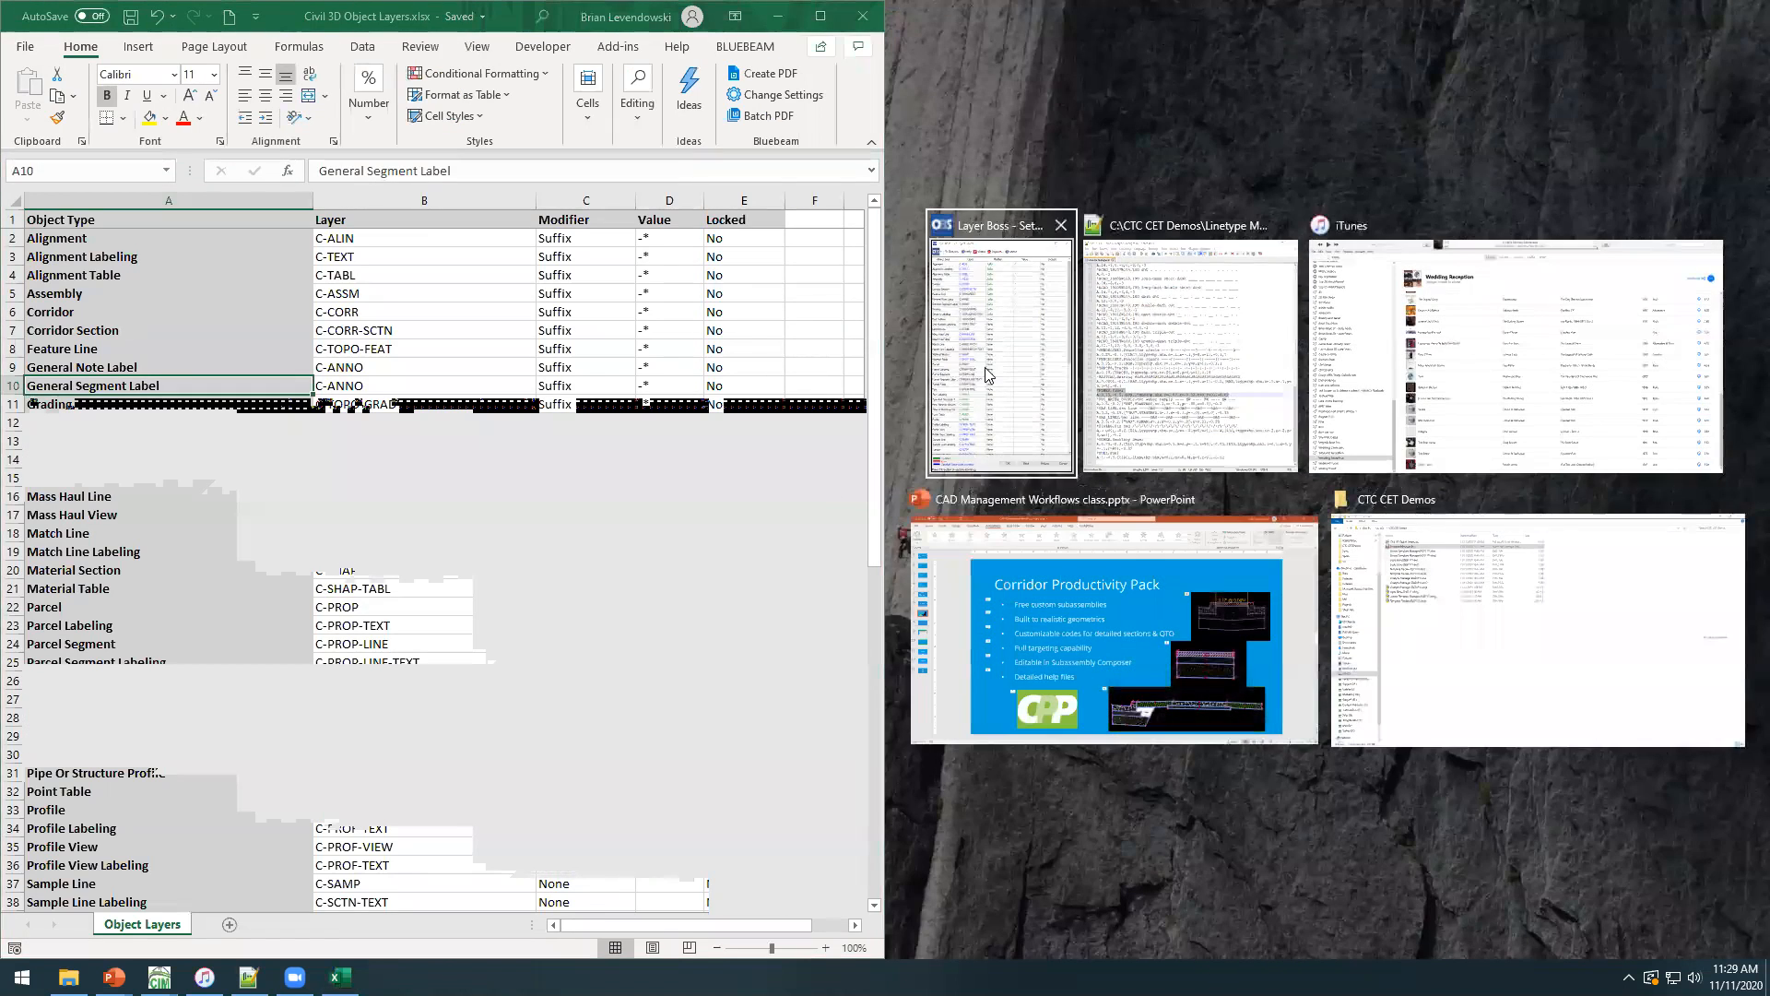
click(985, 369)
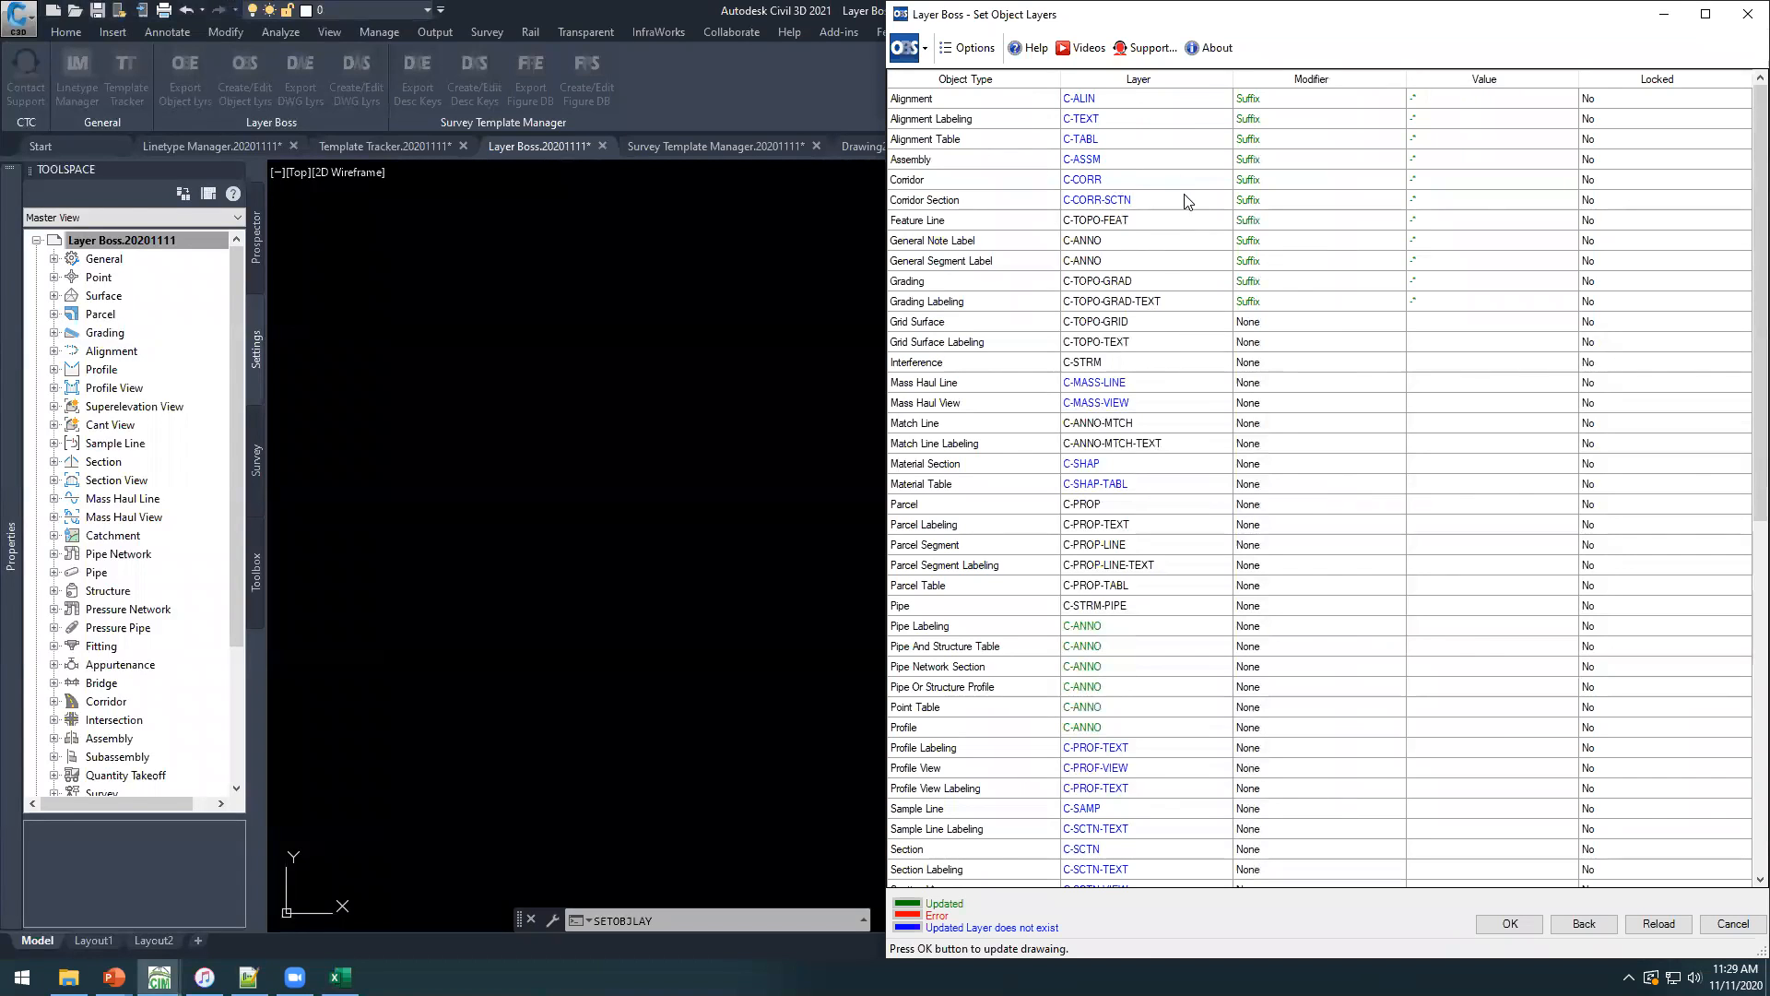
click(1660, 924)
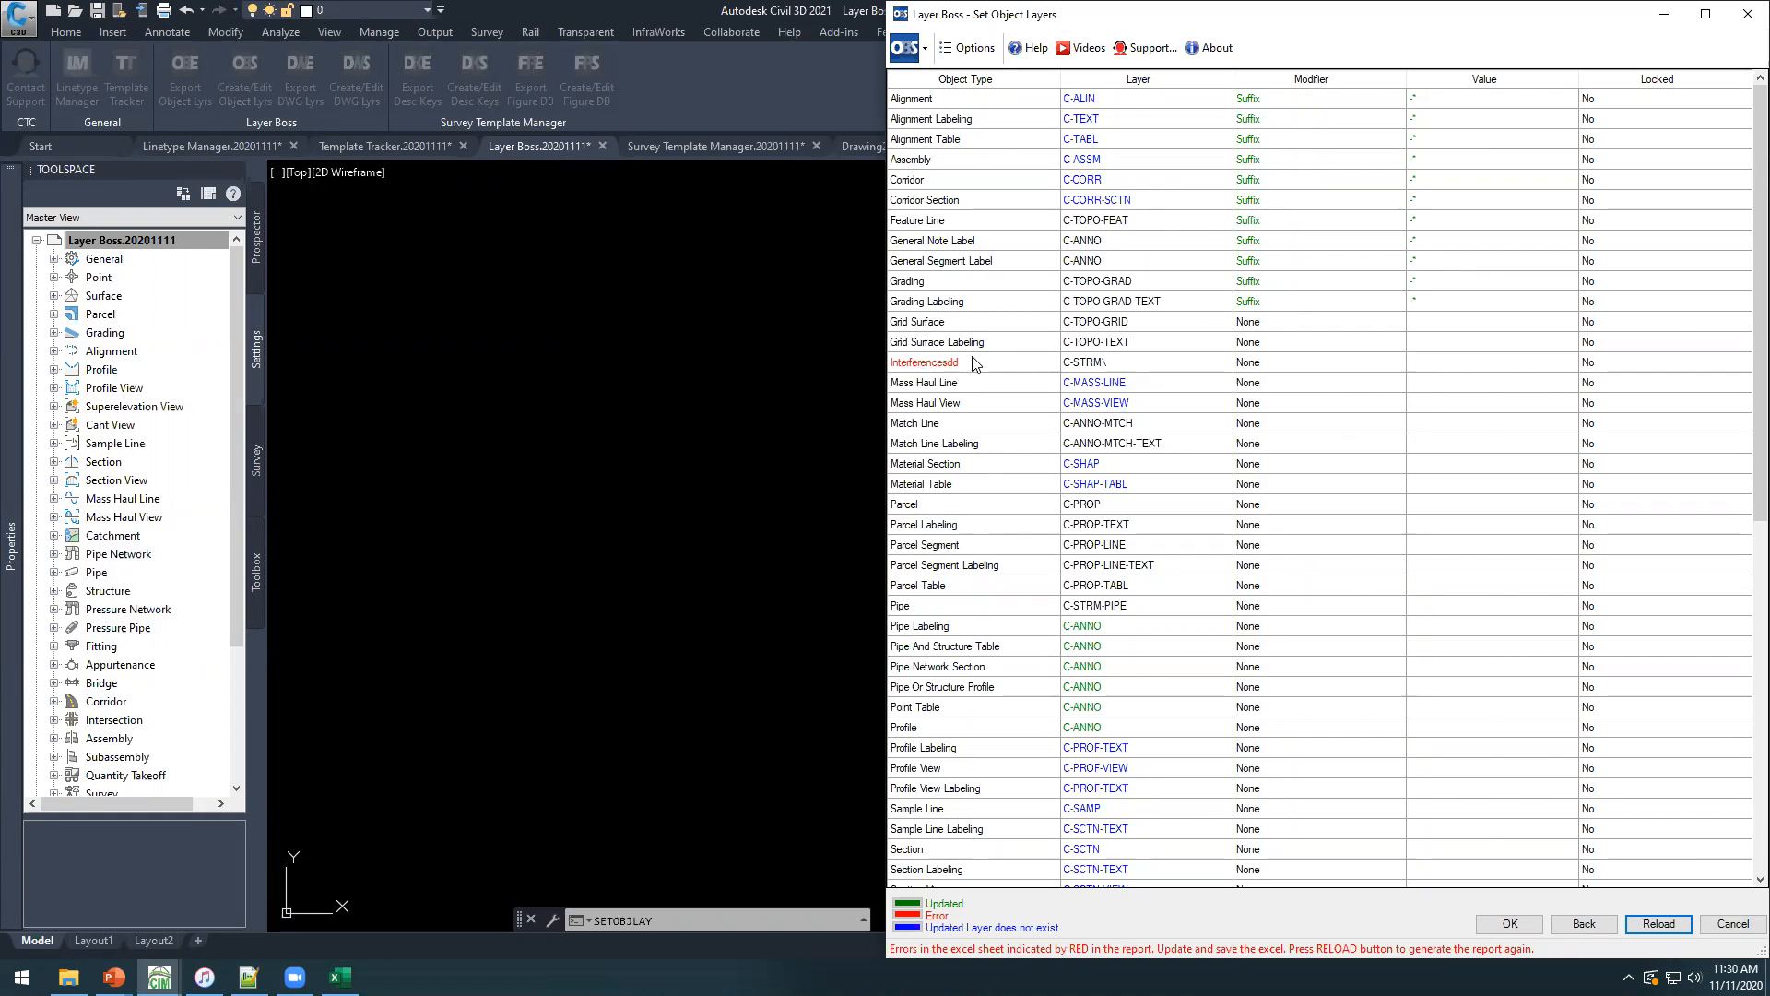
Correct the Interferencesdd object type to Interference in the saved workbook and reload the Layer Boss report.
key(alt+Tab)
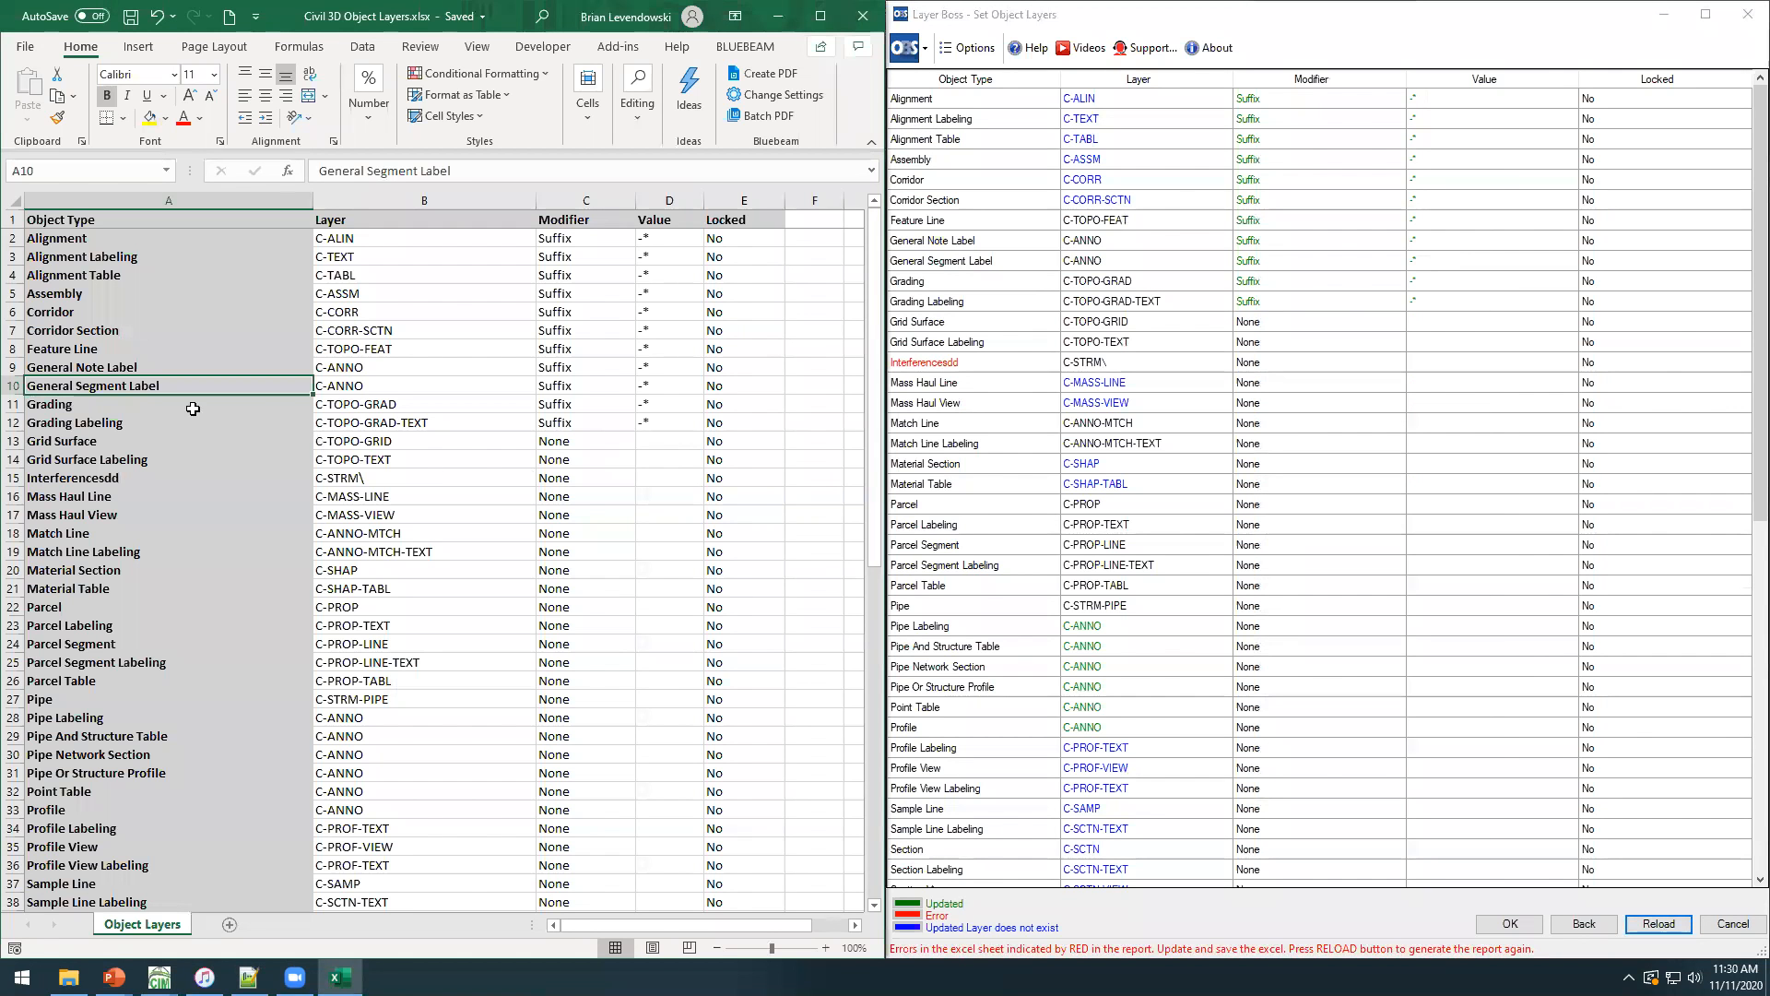
double_click(142, 477)
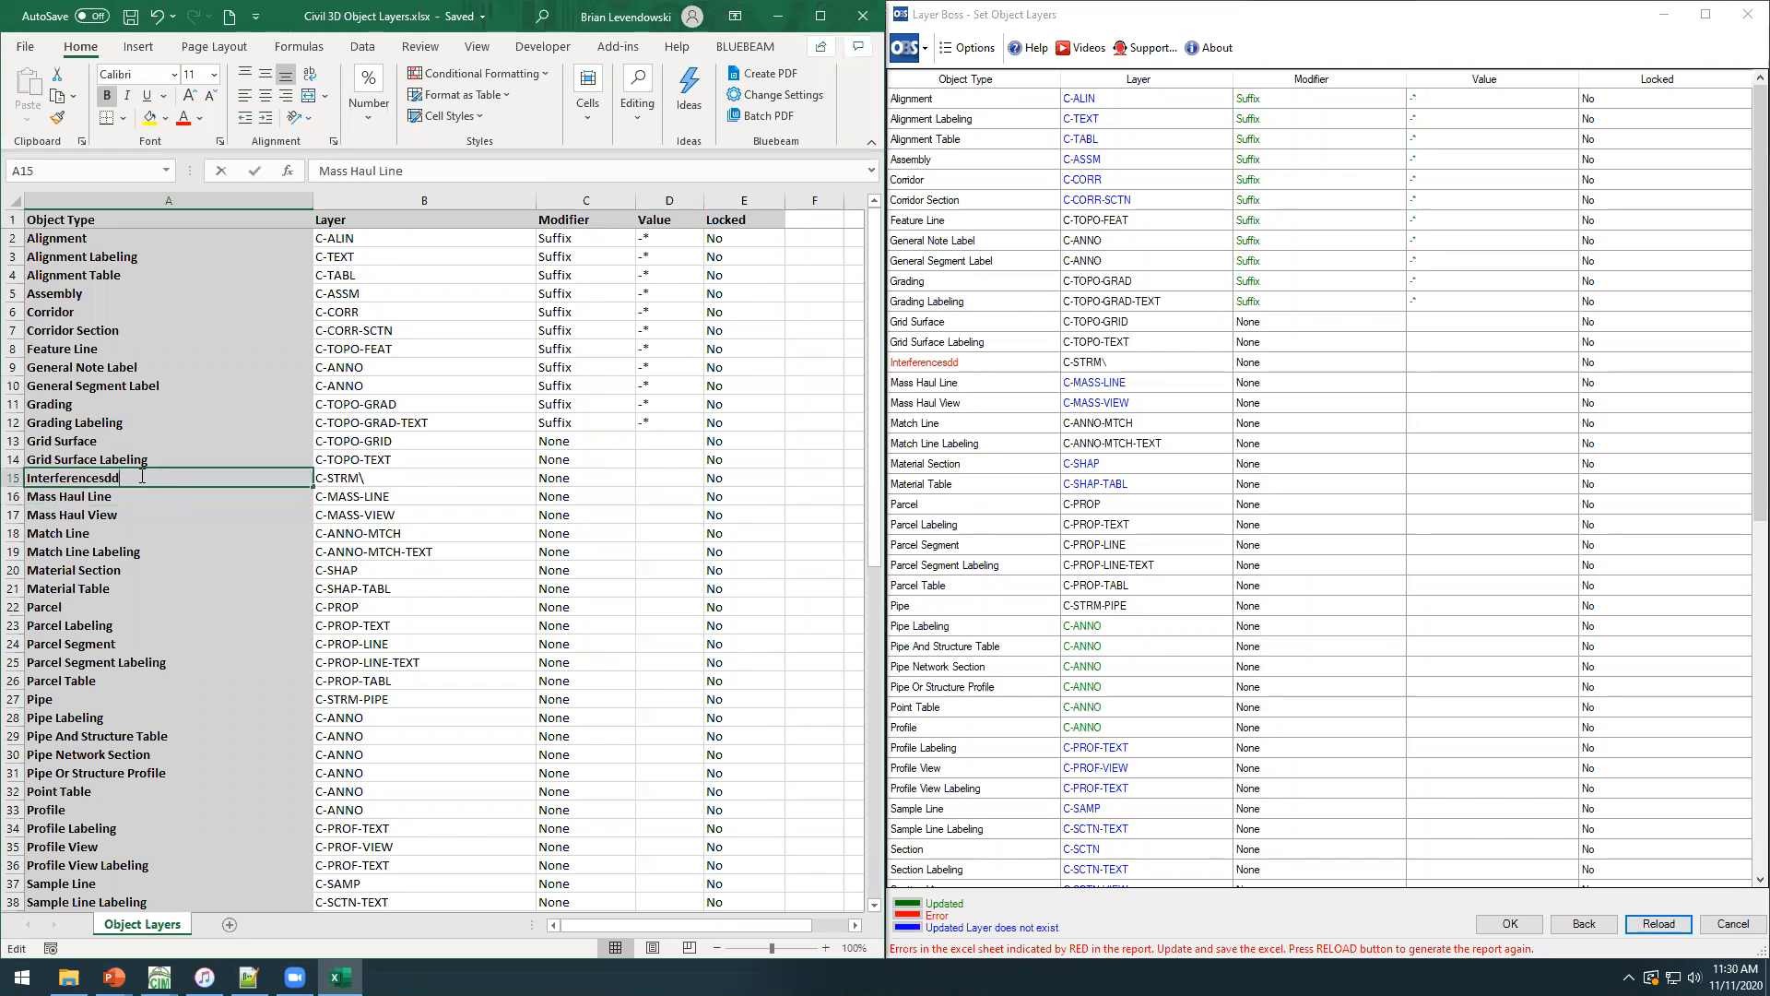
key(BackSpace)
key(BackSpace)
key(Return)
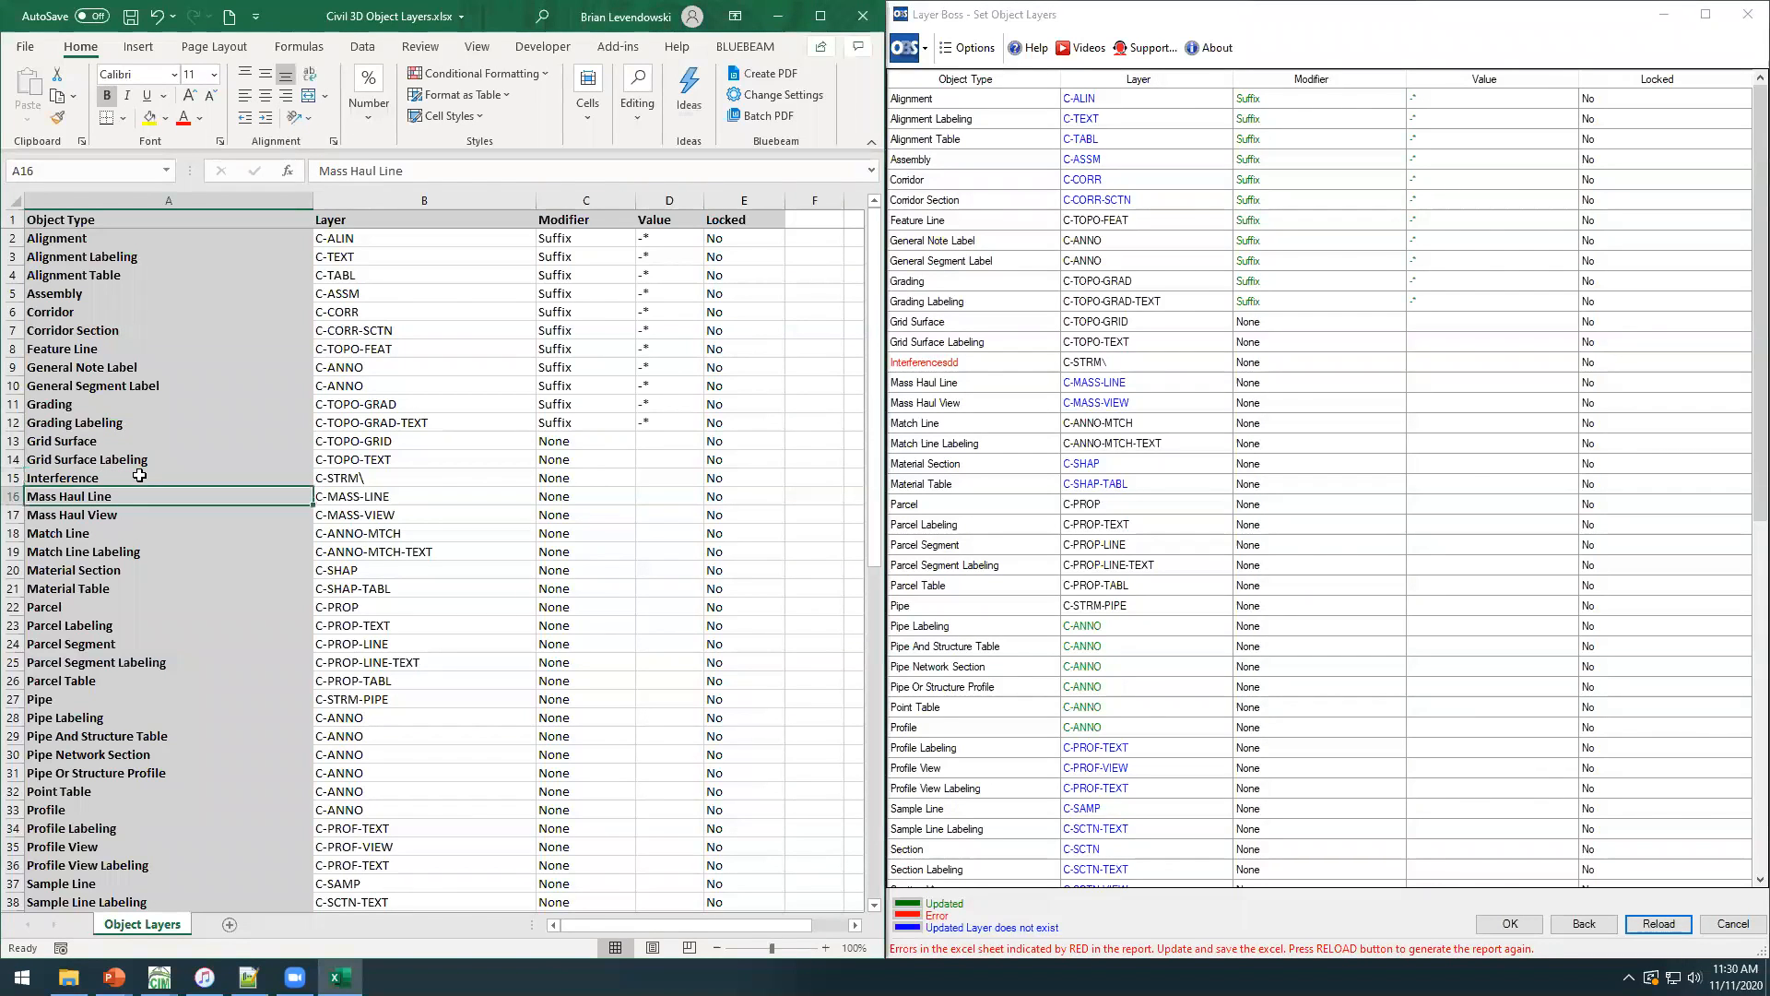
click(203, 312)
click(129, 16)
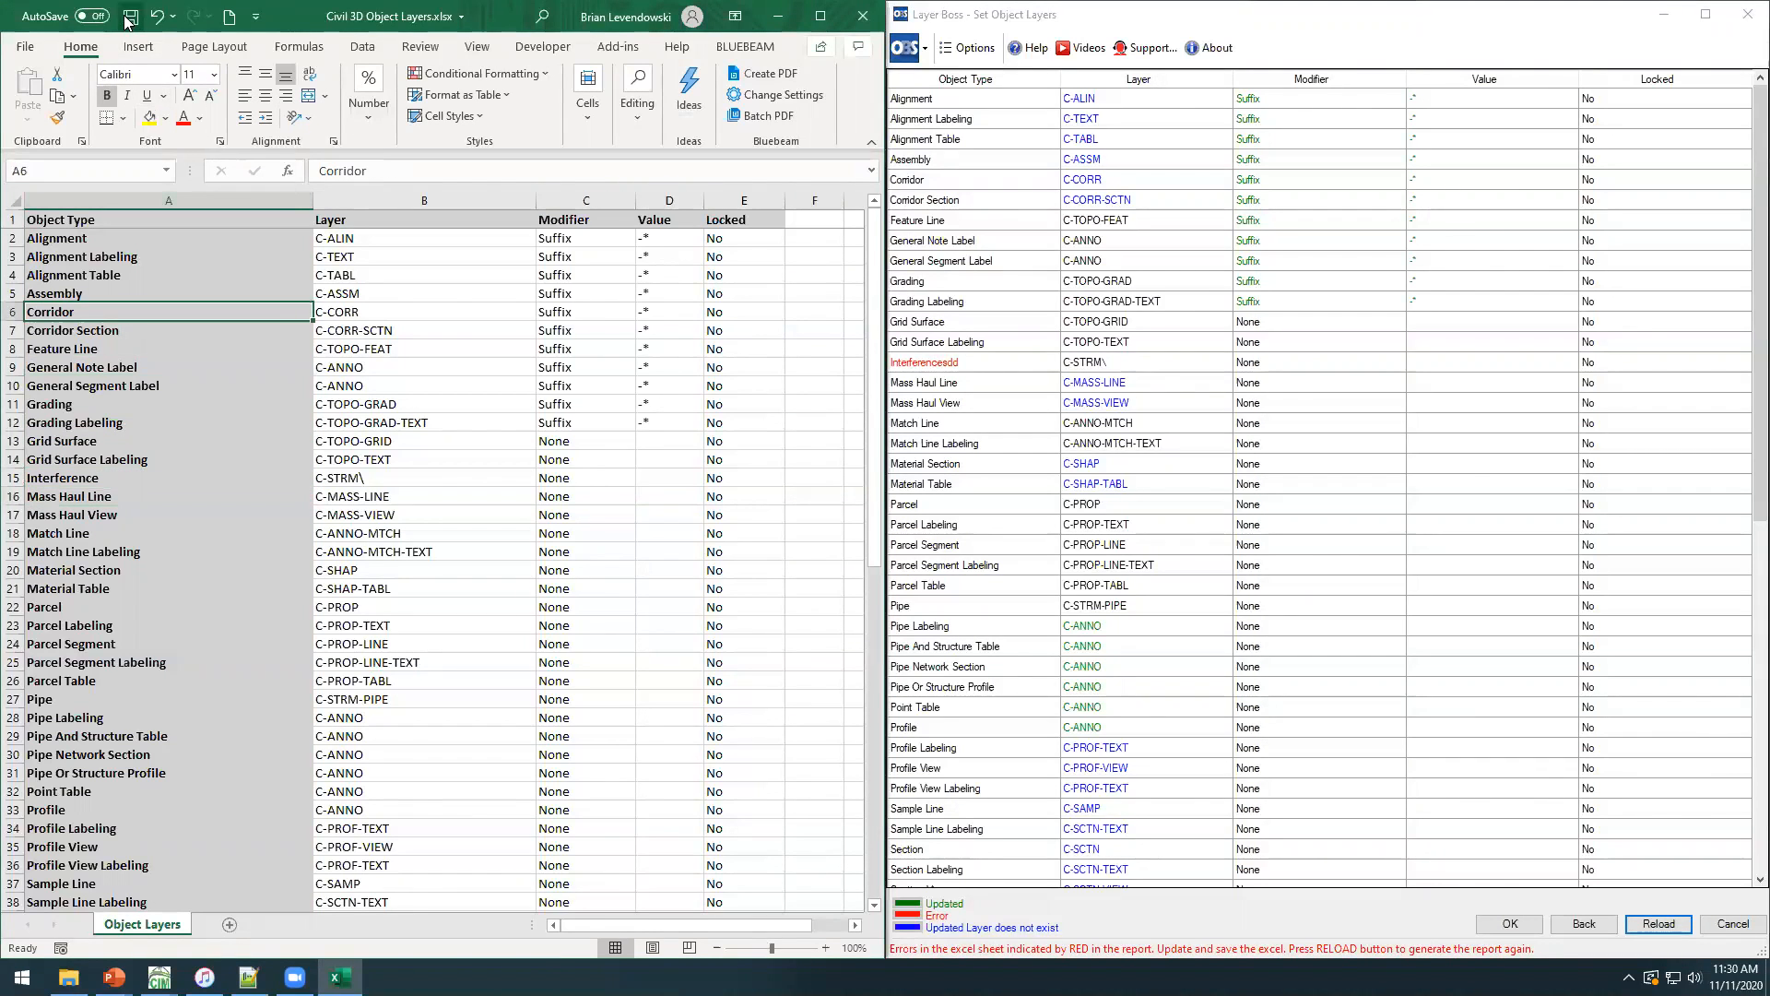
key(alt+Tab)
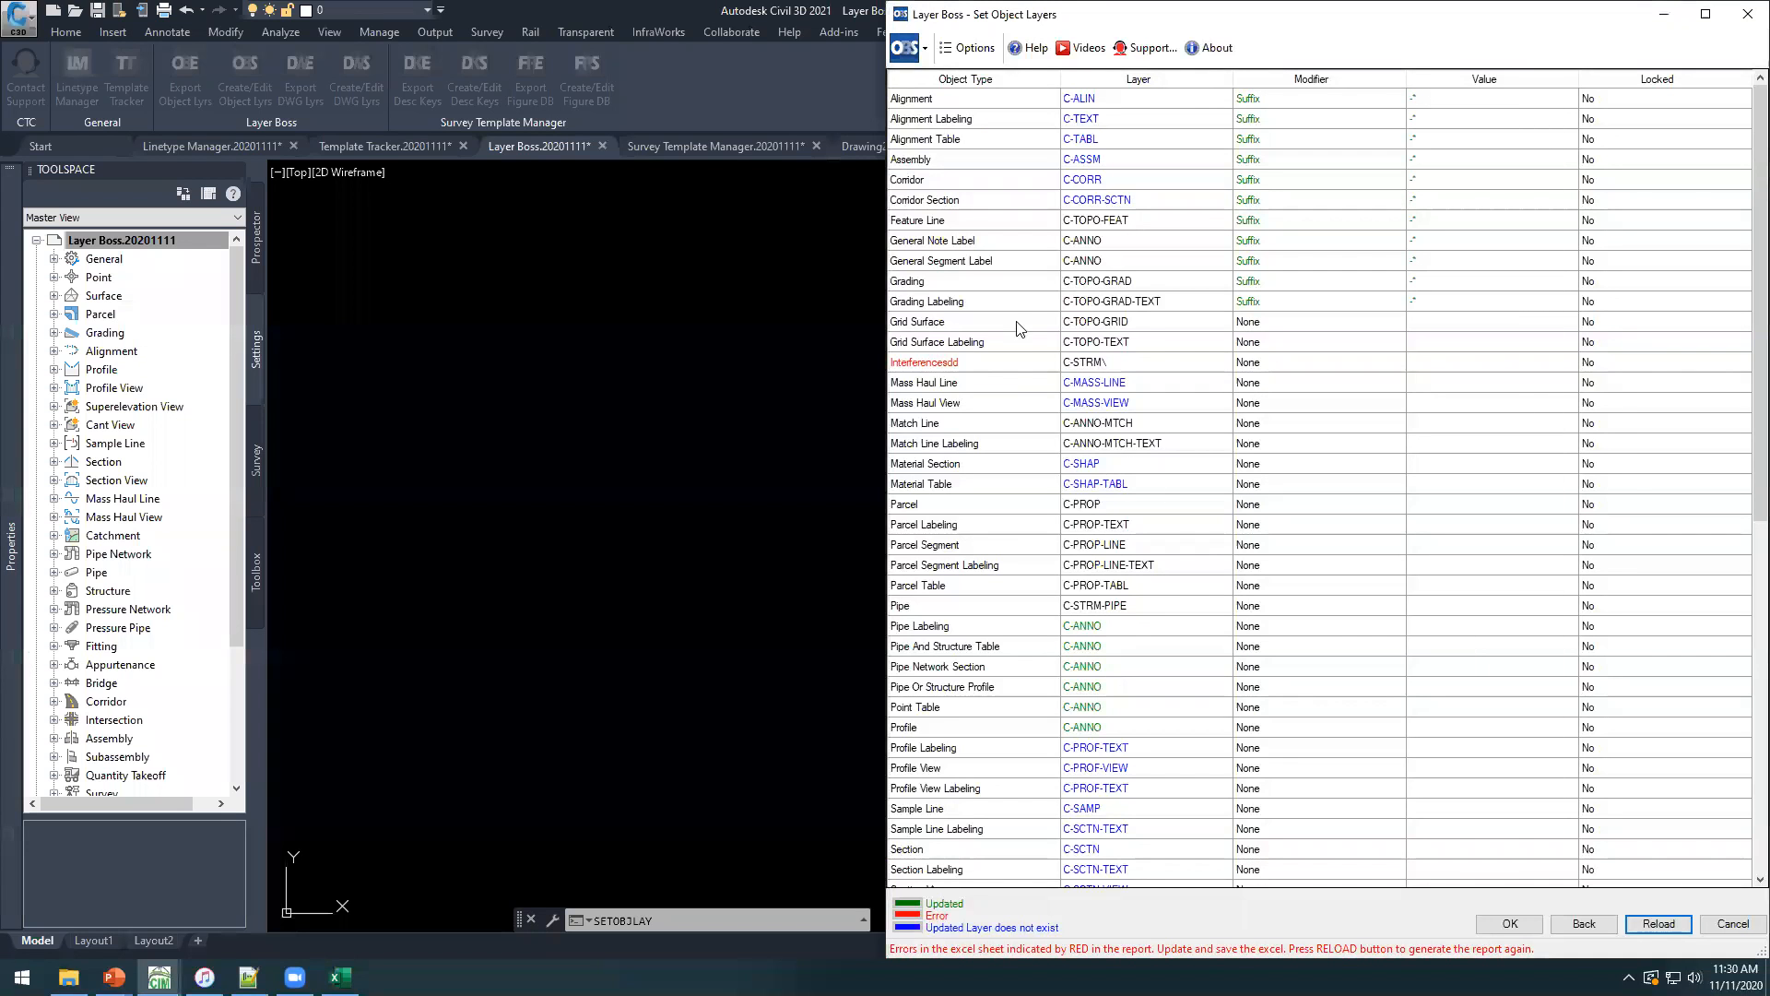
click(1657, 926)
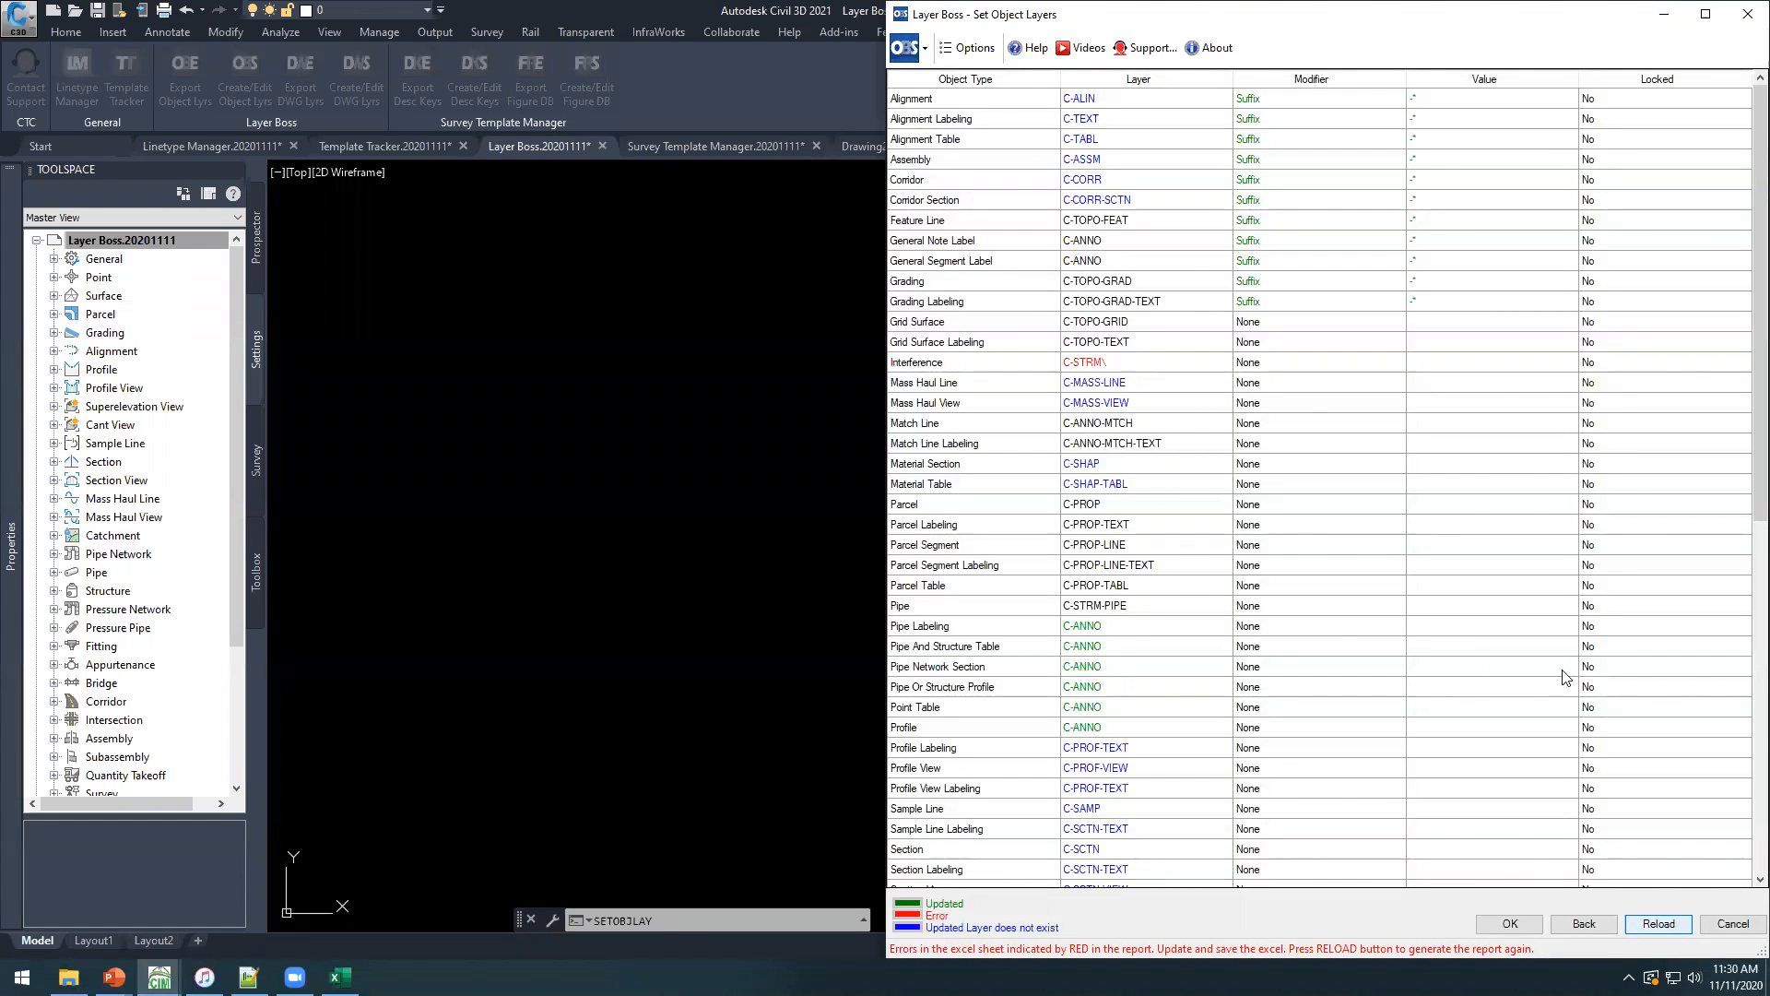
Switch to Excel and remove the backslash from the Interference object's layer so it reads C-STRM.
key(alt+Tab)
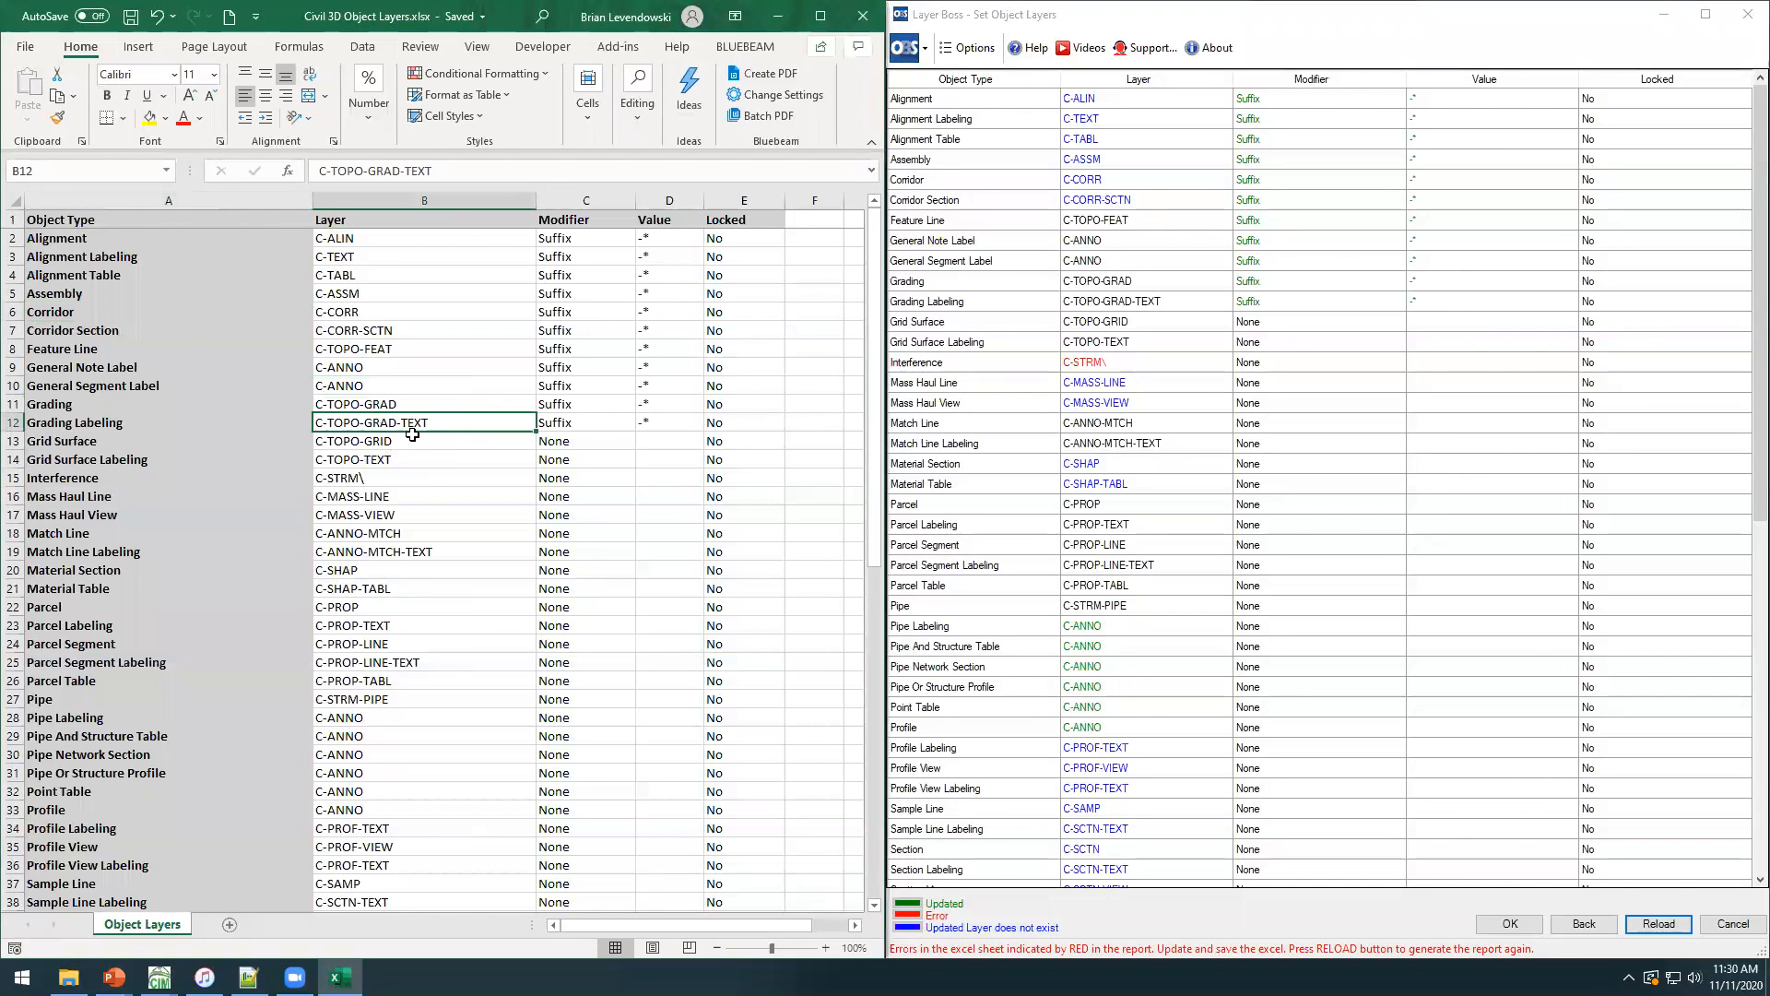
double_click(377, 475)
key(BackSpace)
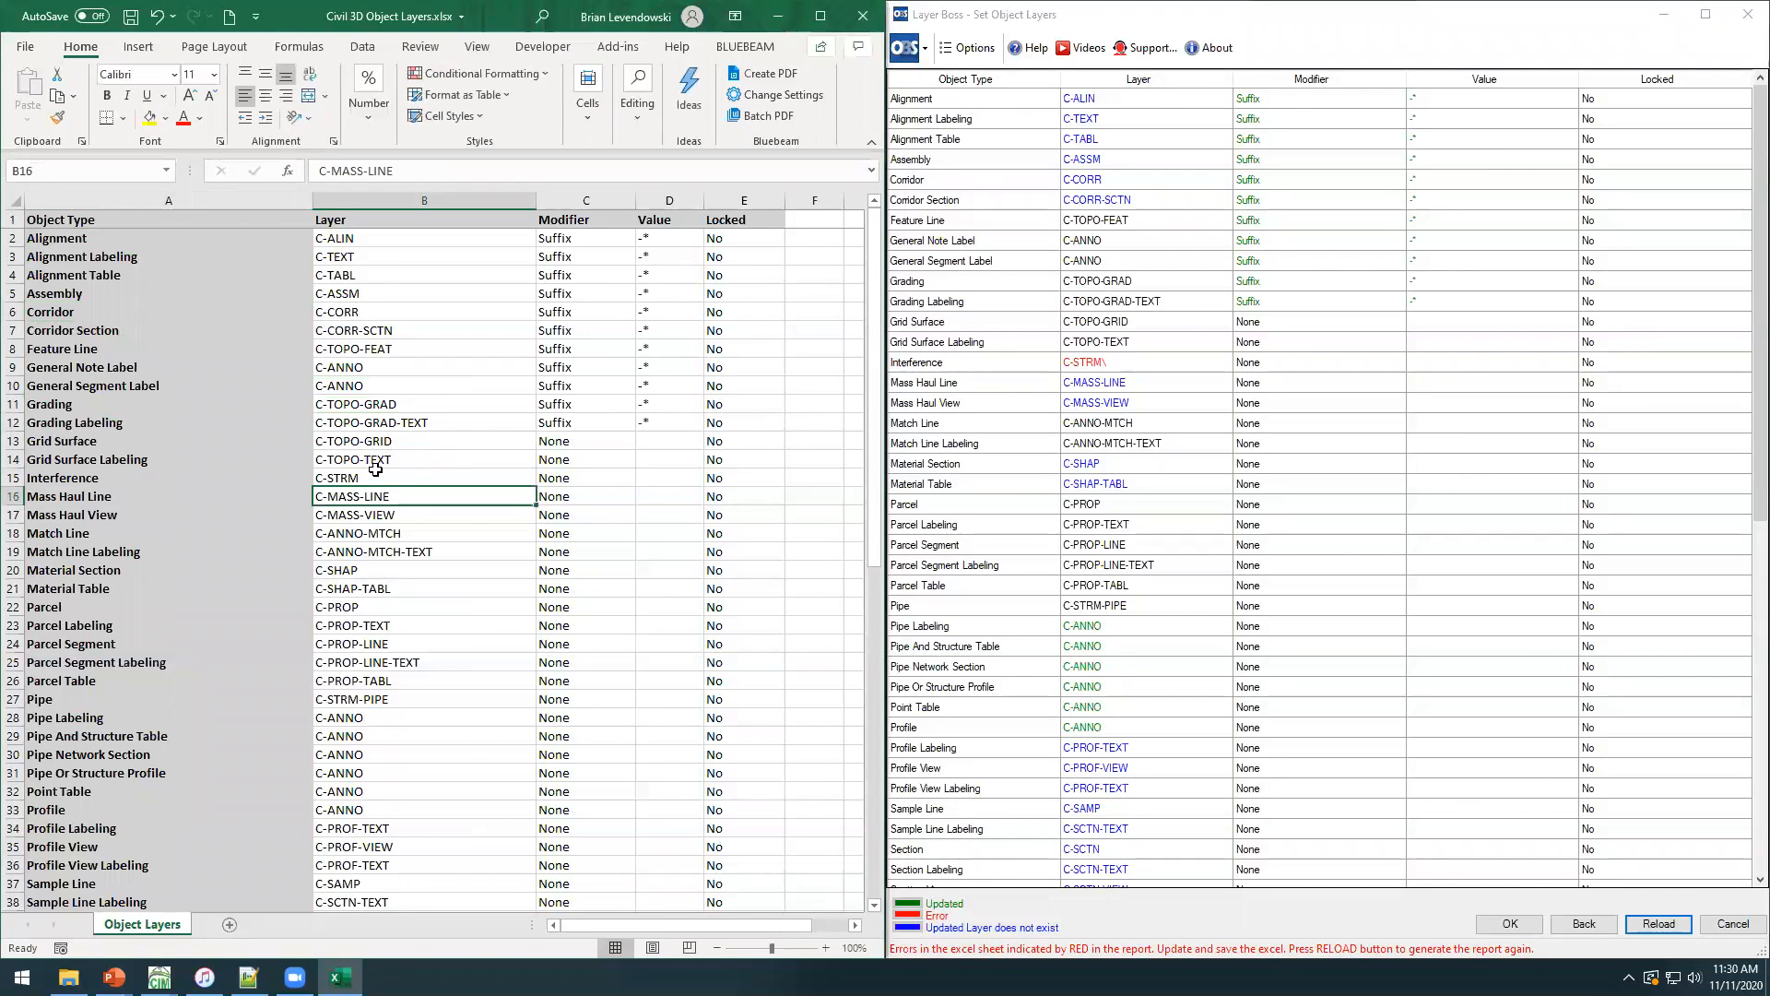
click(255, 479)
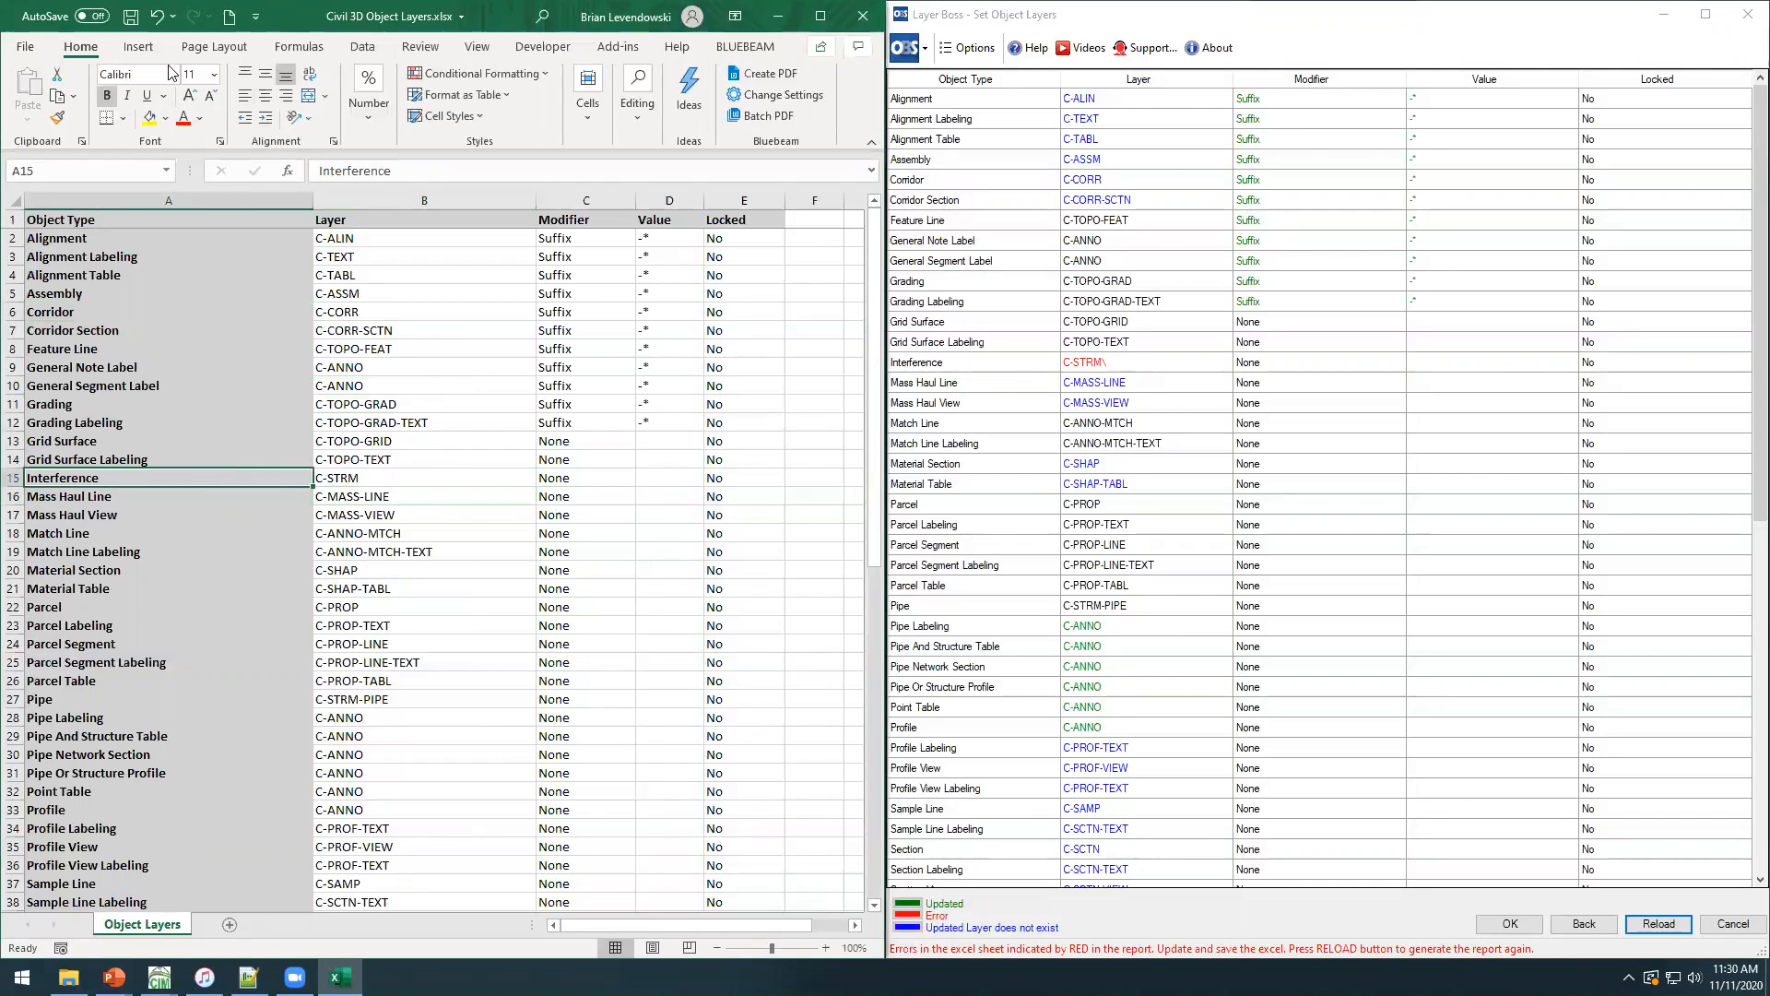
Save the object layers workbook, reload the Layer Boss report, and apply the object layers to the drawing.
click(130, 16)
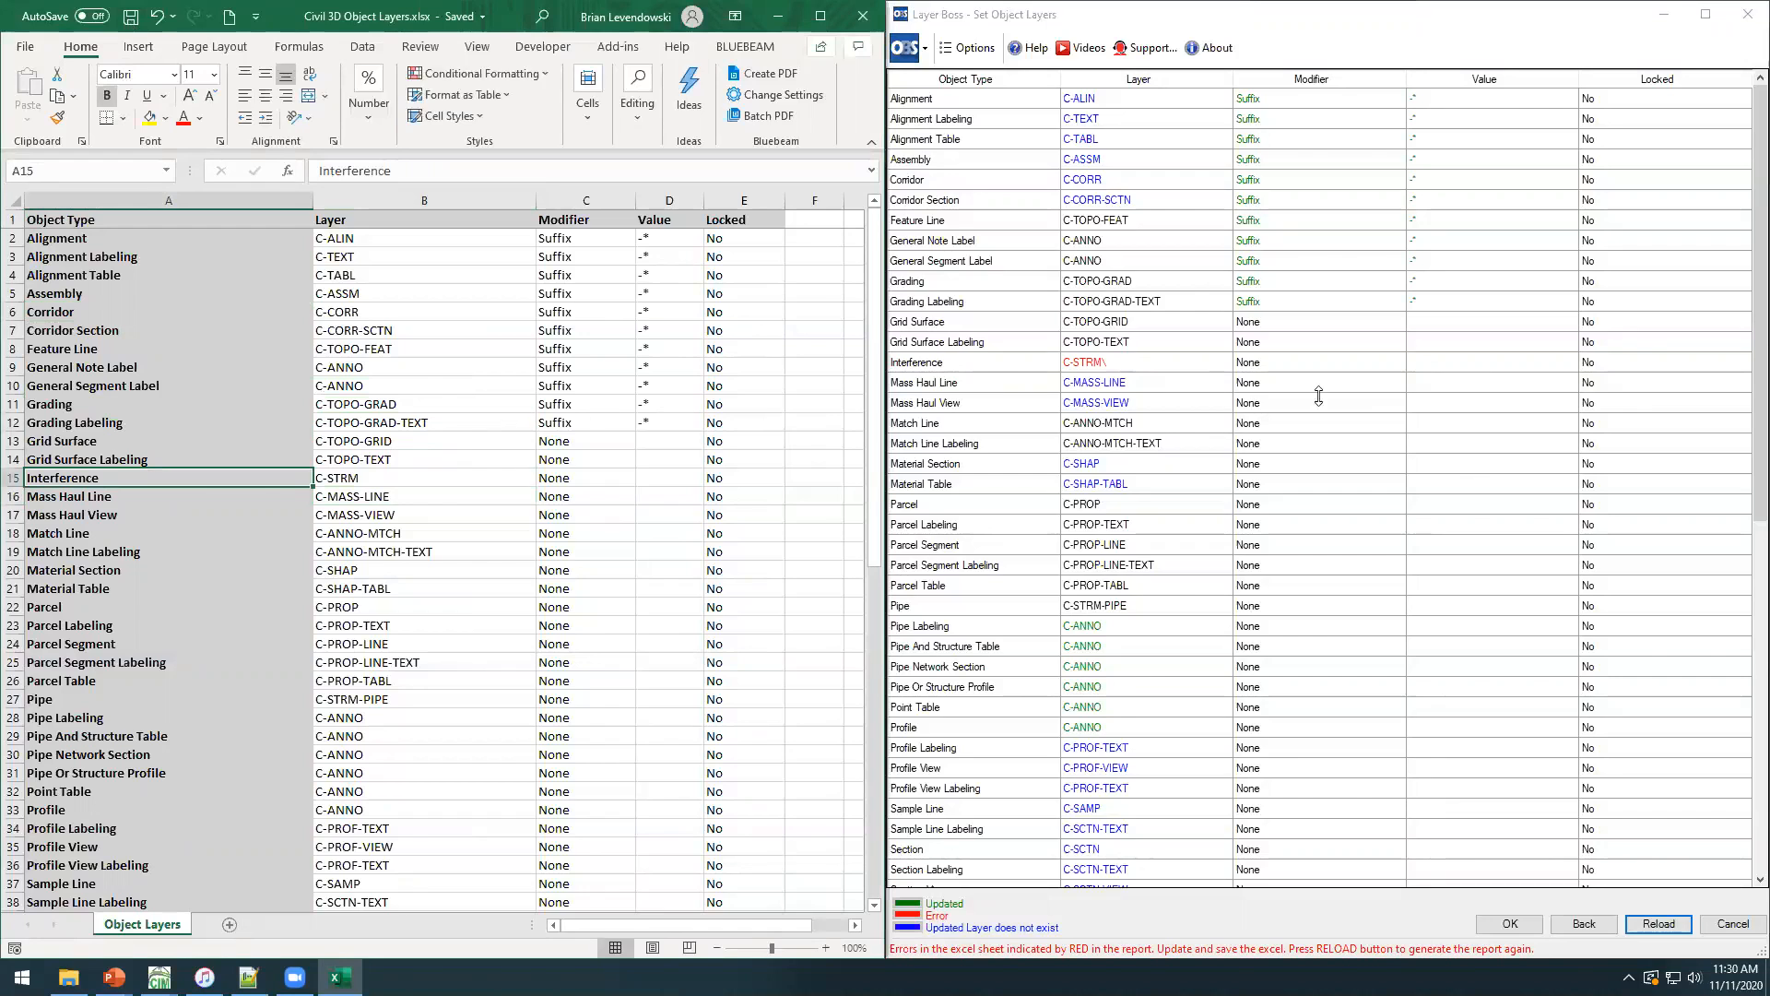
click(1659, 924)
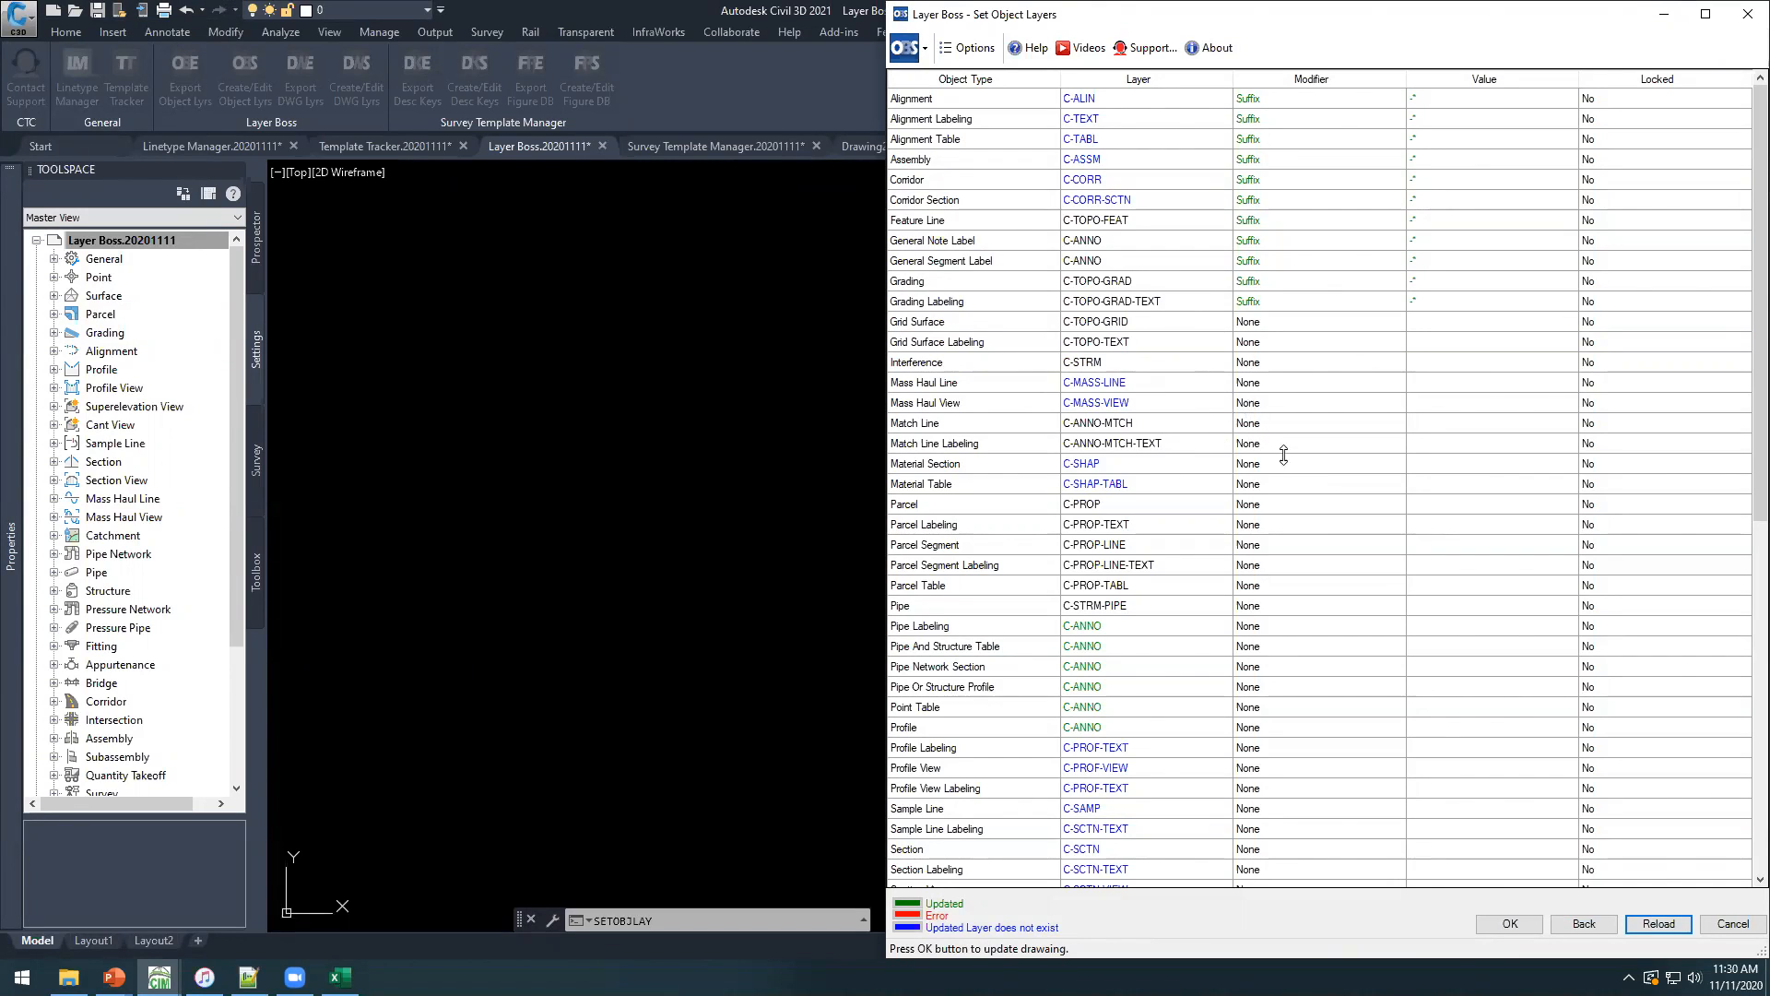
click(1518, 926)
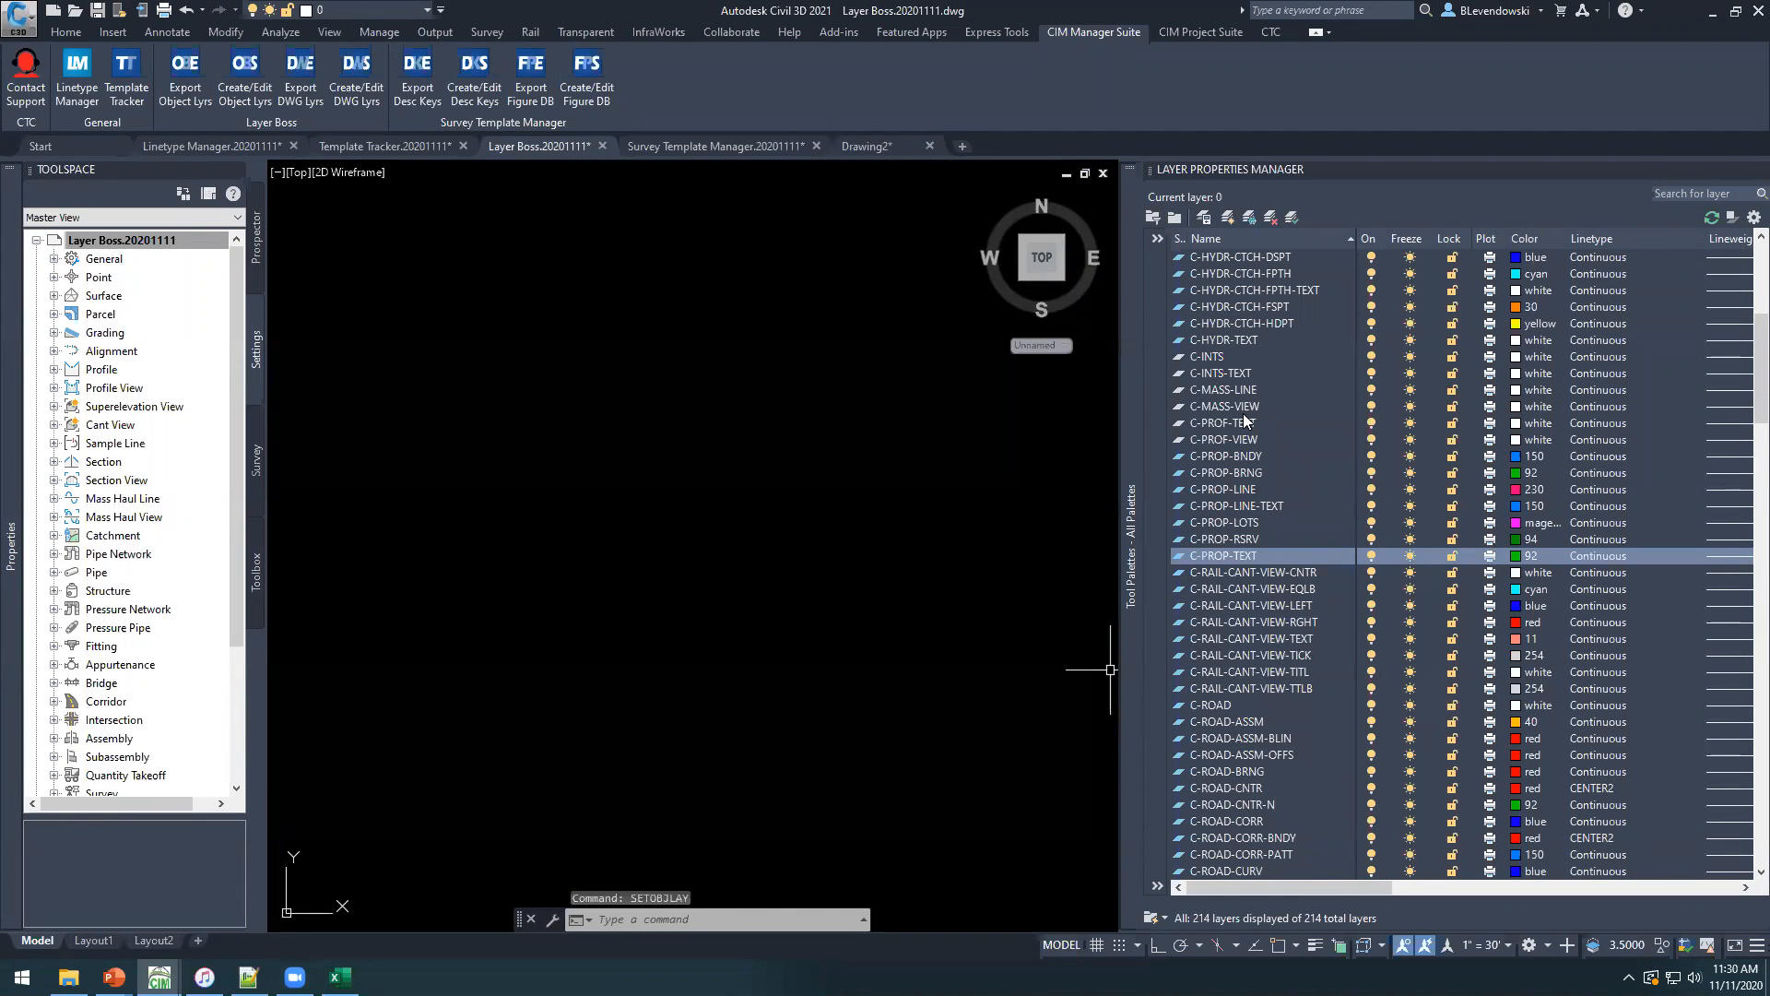
Examine the layer list in the Layer Properties Manager for the layers used by the object types.
scroll(1243, 413, up, 6)
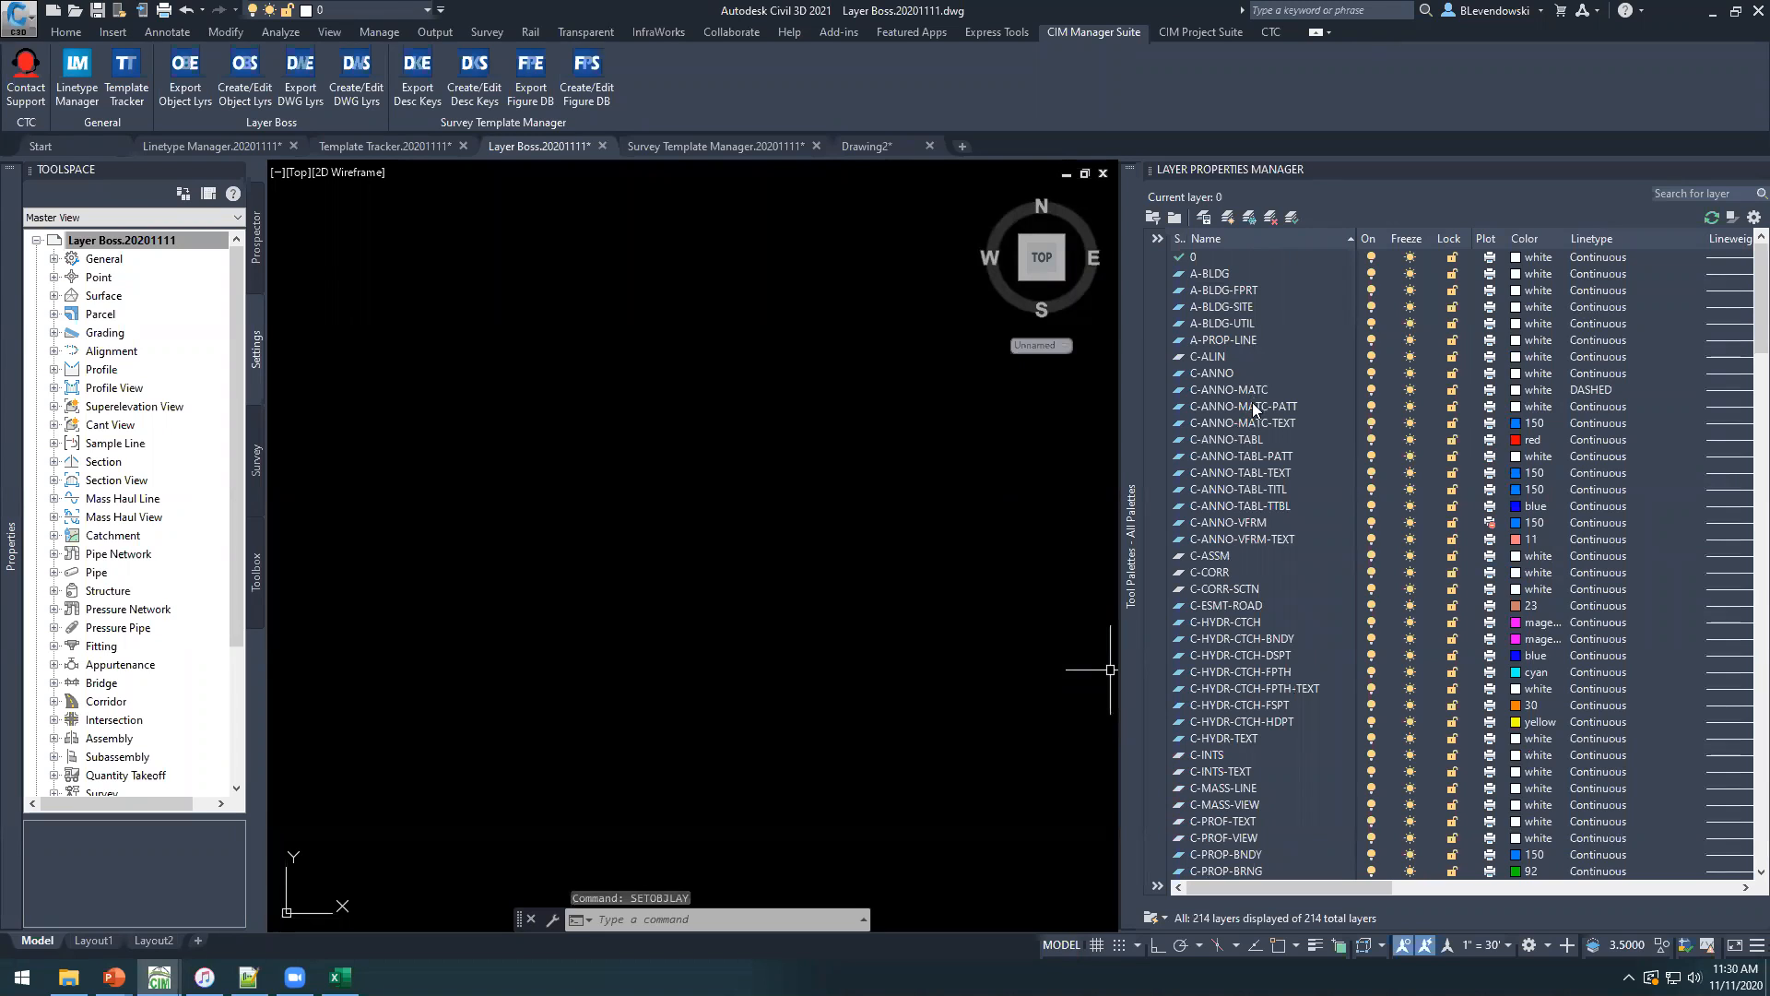
scroll(1245, 476, down, 5)
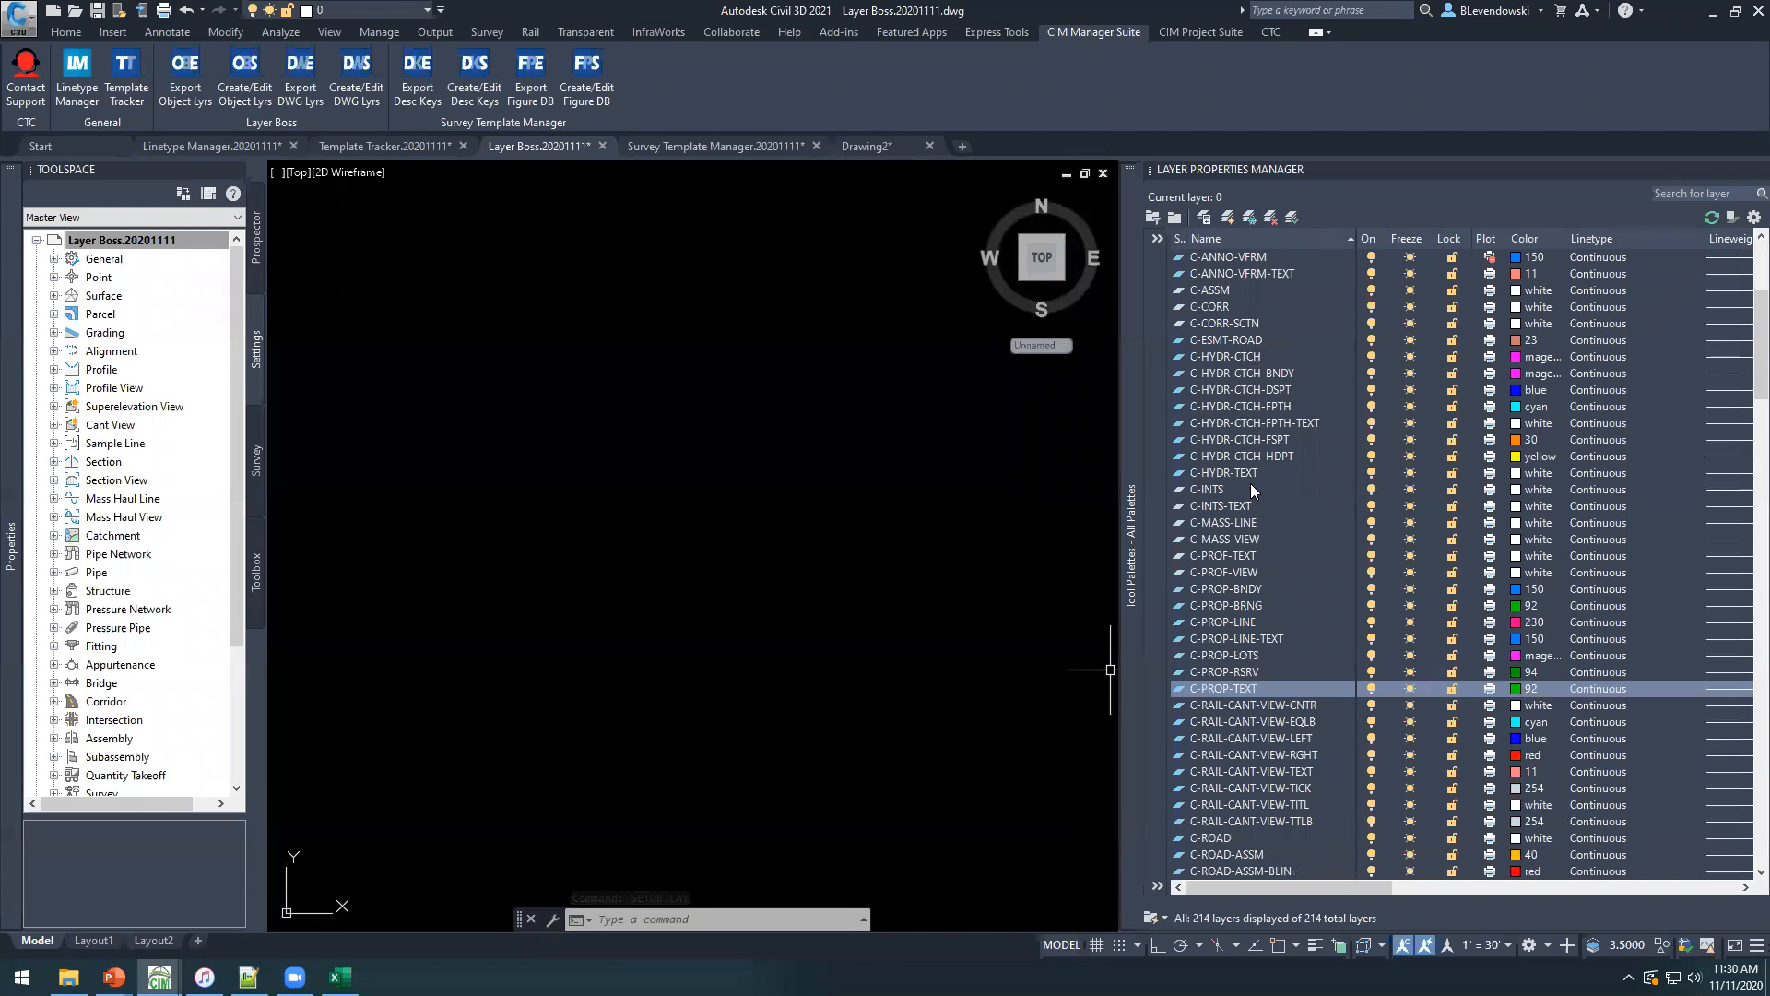
scroll(1250, 483, down, 7)
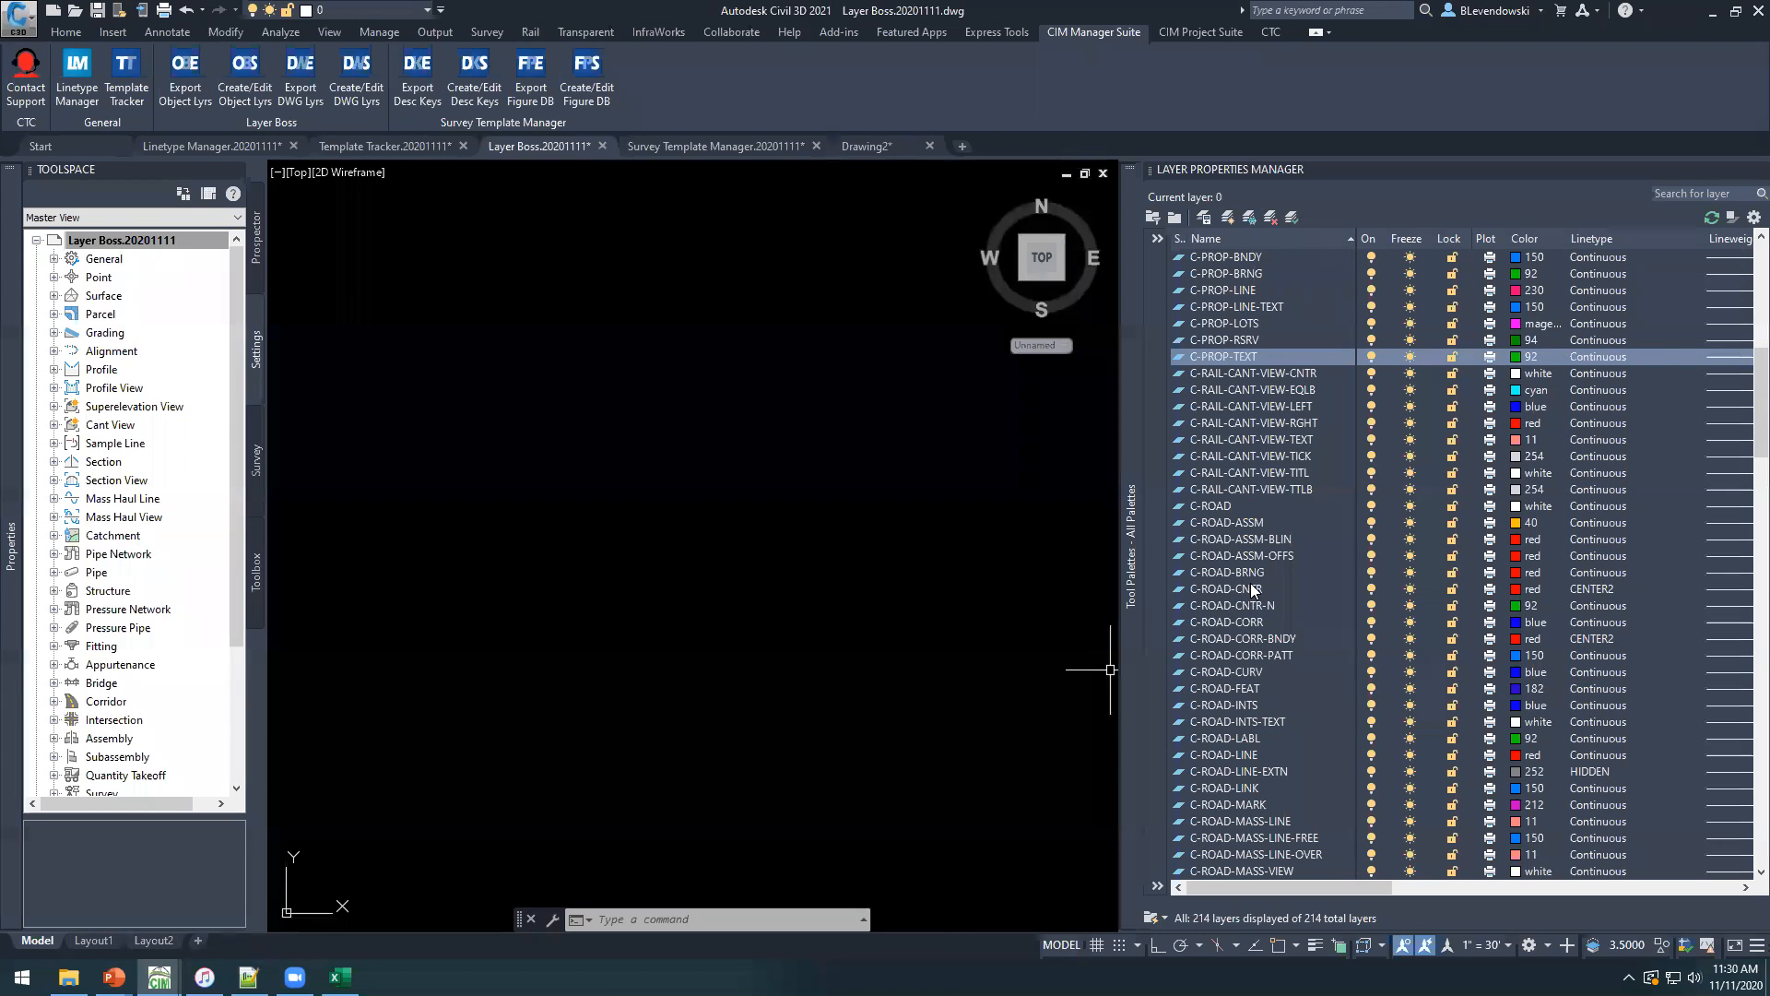
scroll(1252, 590, down, 1)
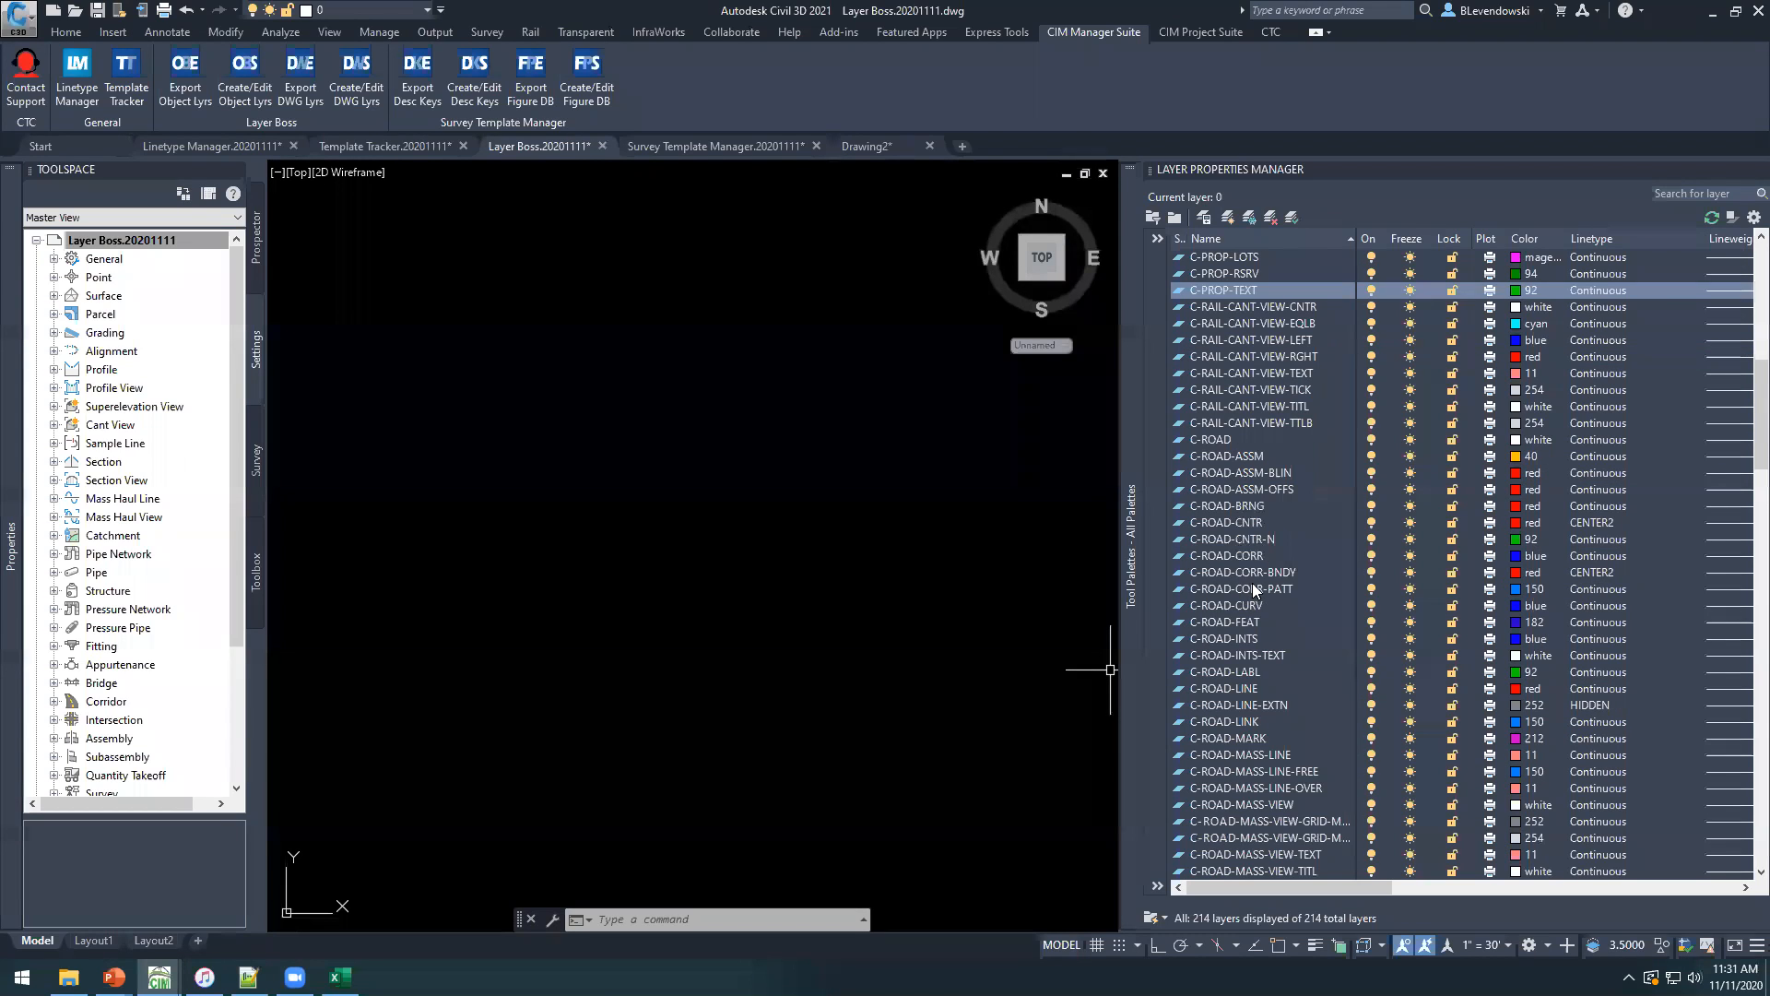
Review the object layer, modifier and value assignments in the Layer Boss.20201111 drawing settings.
right_click(123, 243)
click(208, 254)
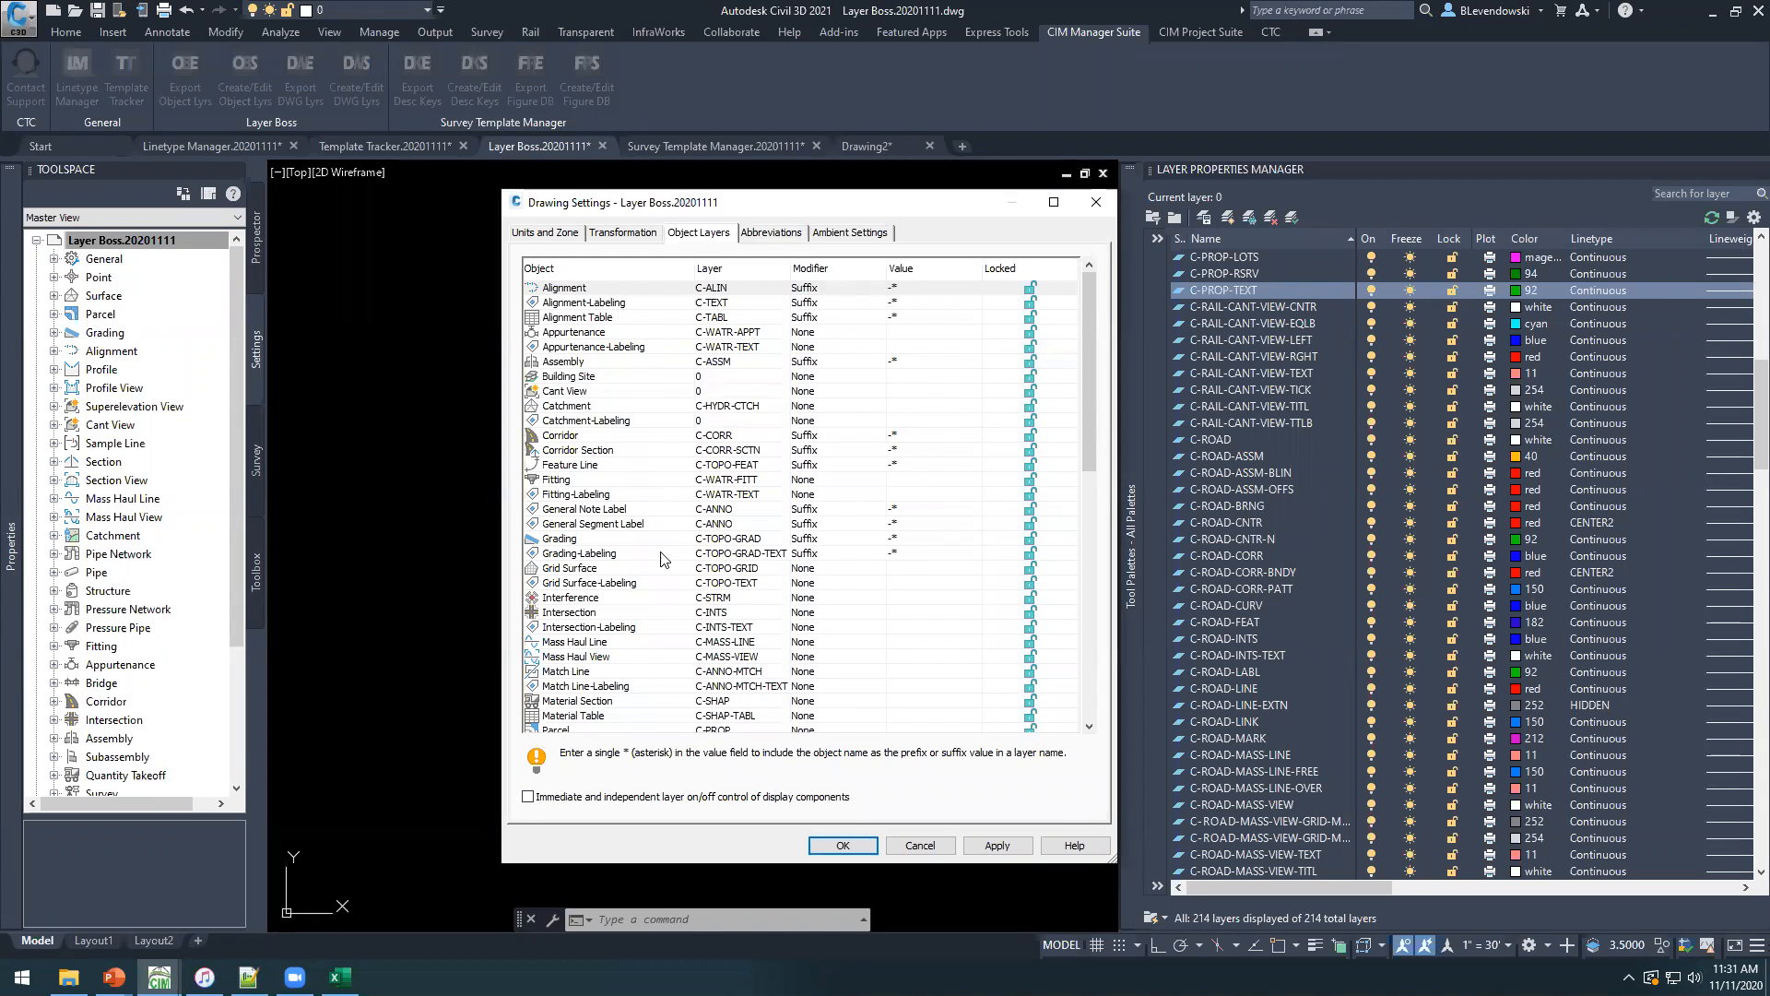
click(679, 429)
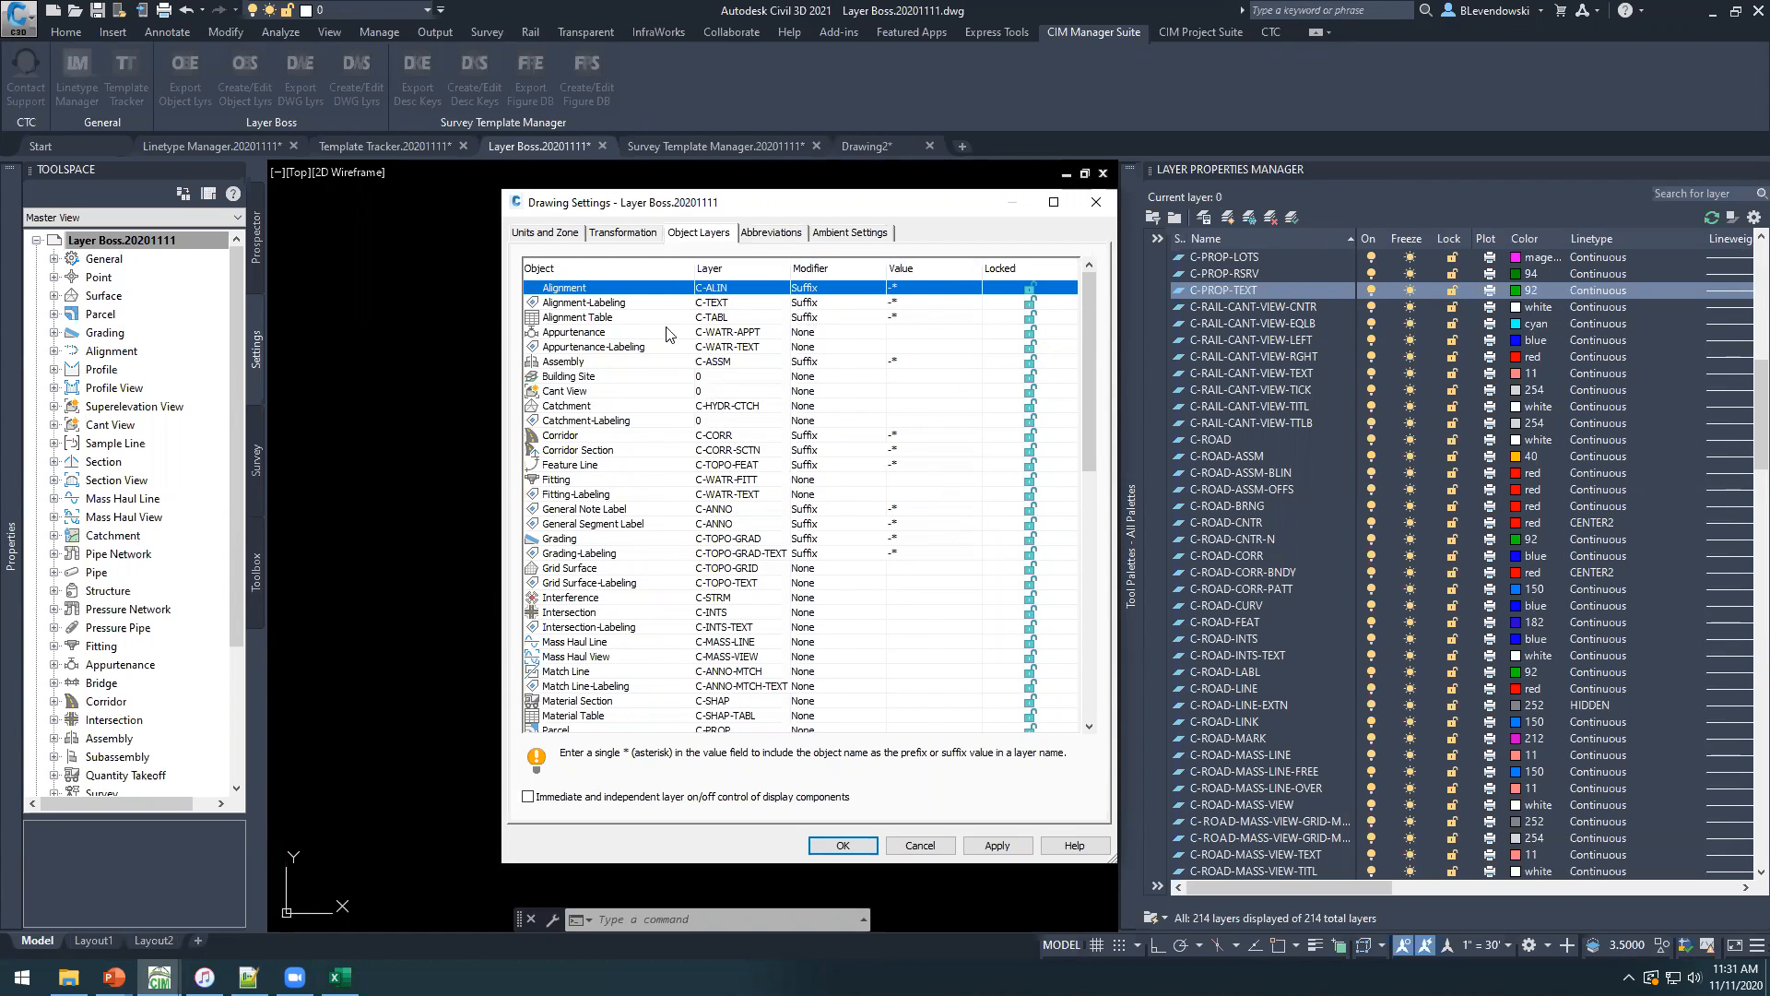
click(844, 845)
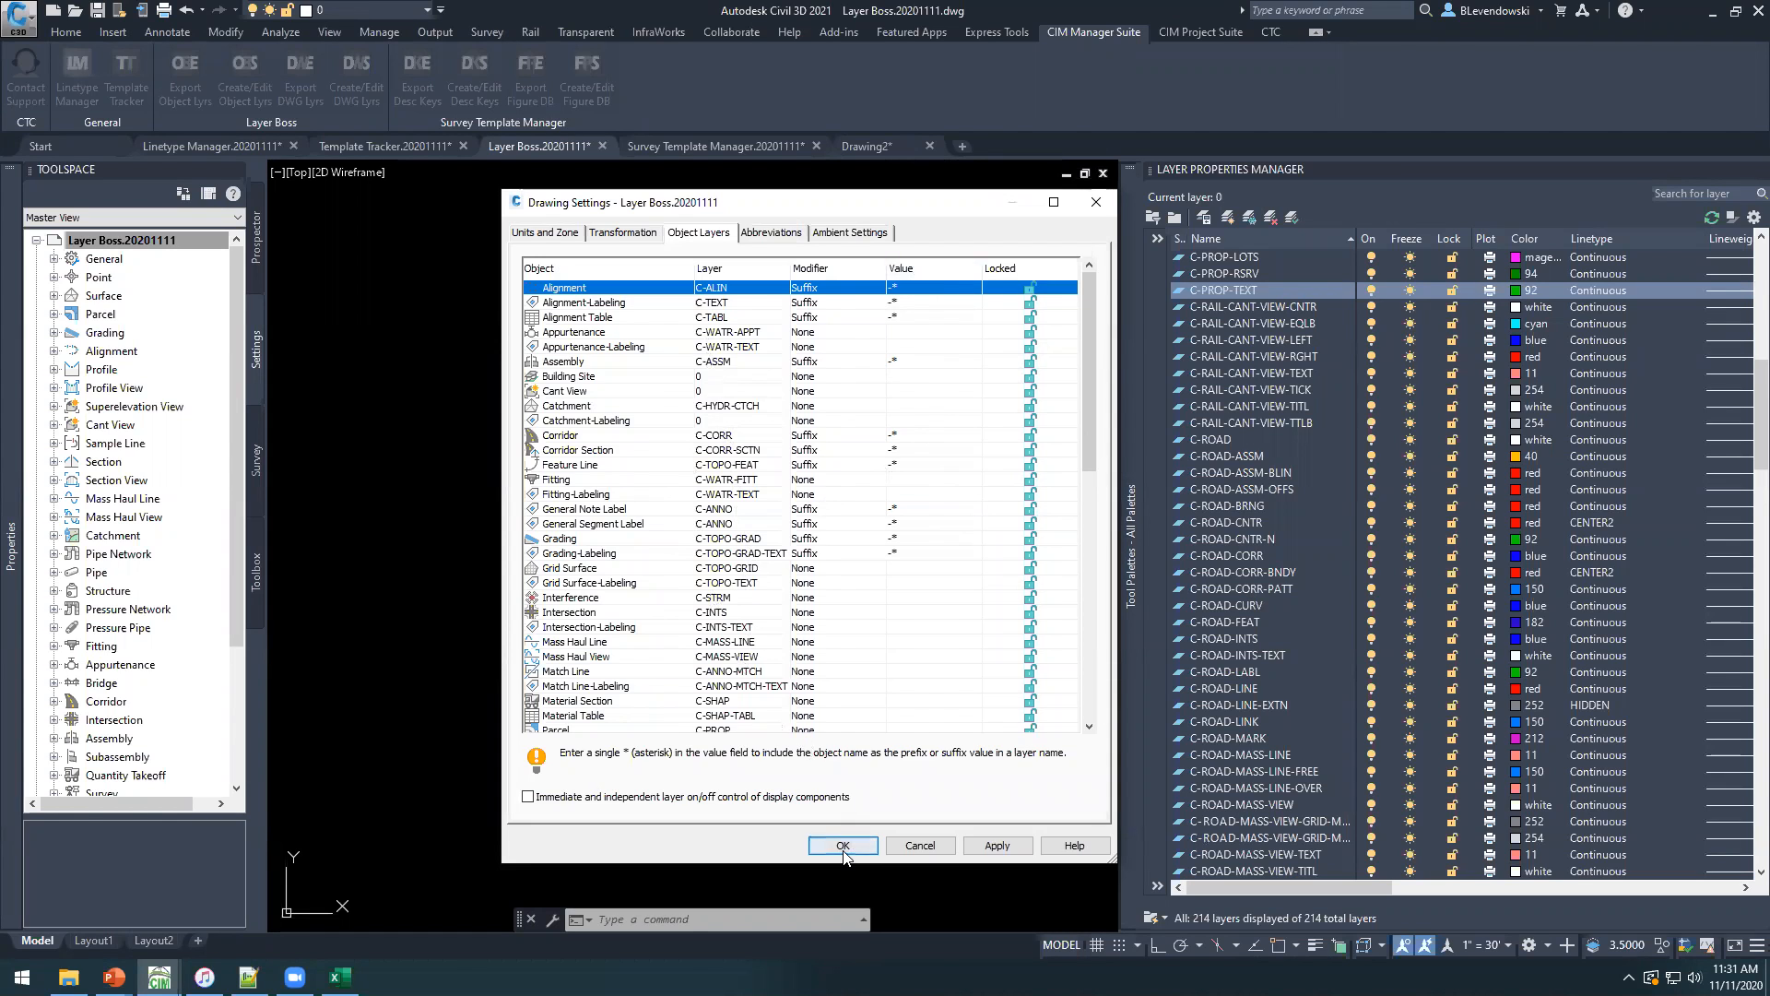
Locate and select the C-ALIN layer in the Layer Properties Manager.
scroll(1222, 369, up, 13)
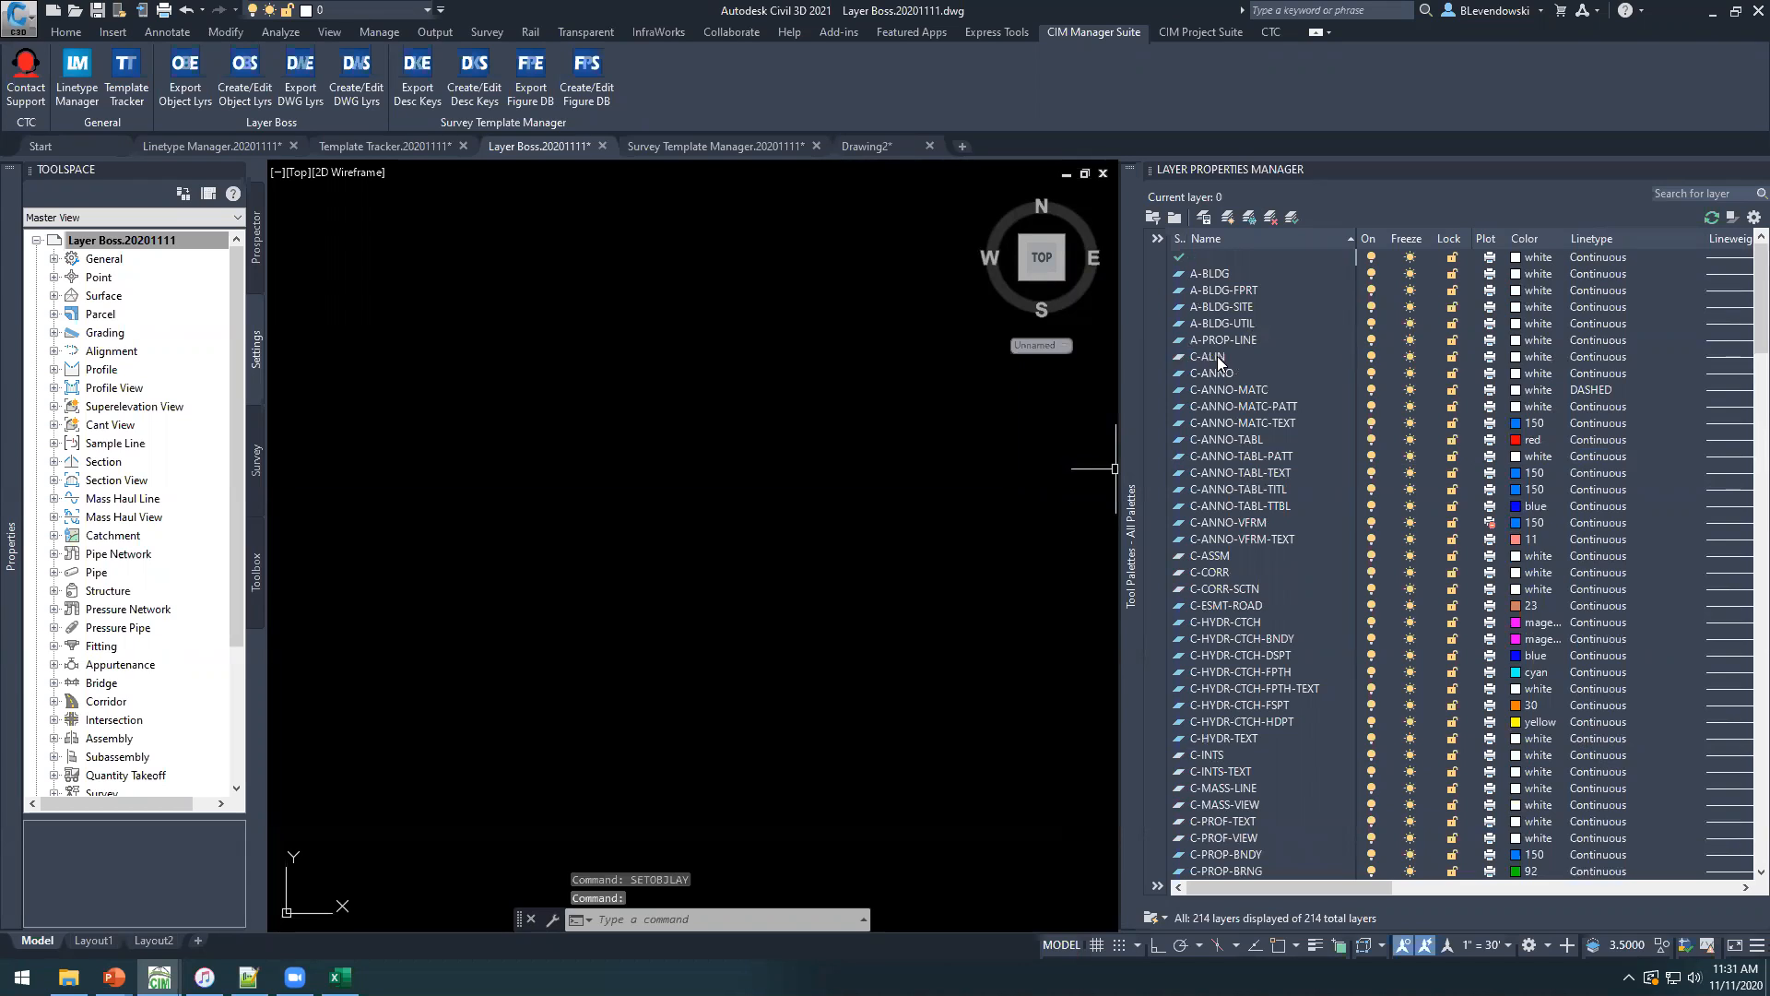
click(1228, 358)
click(1236, 356)
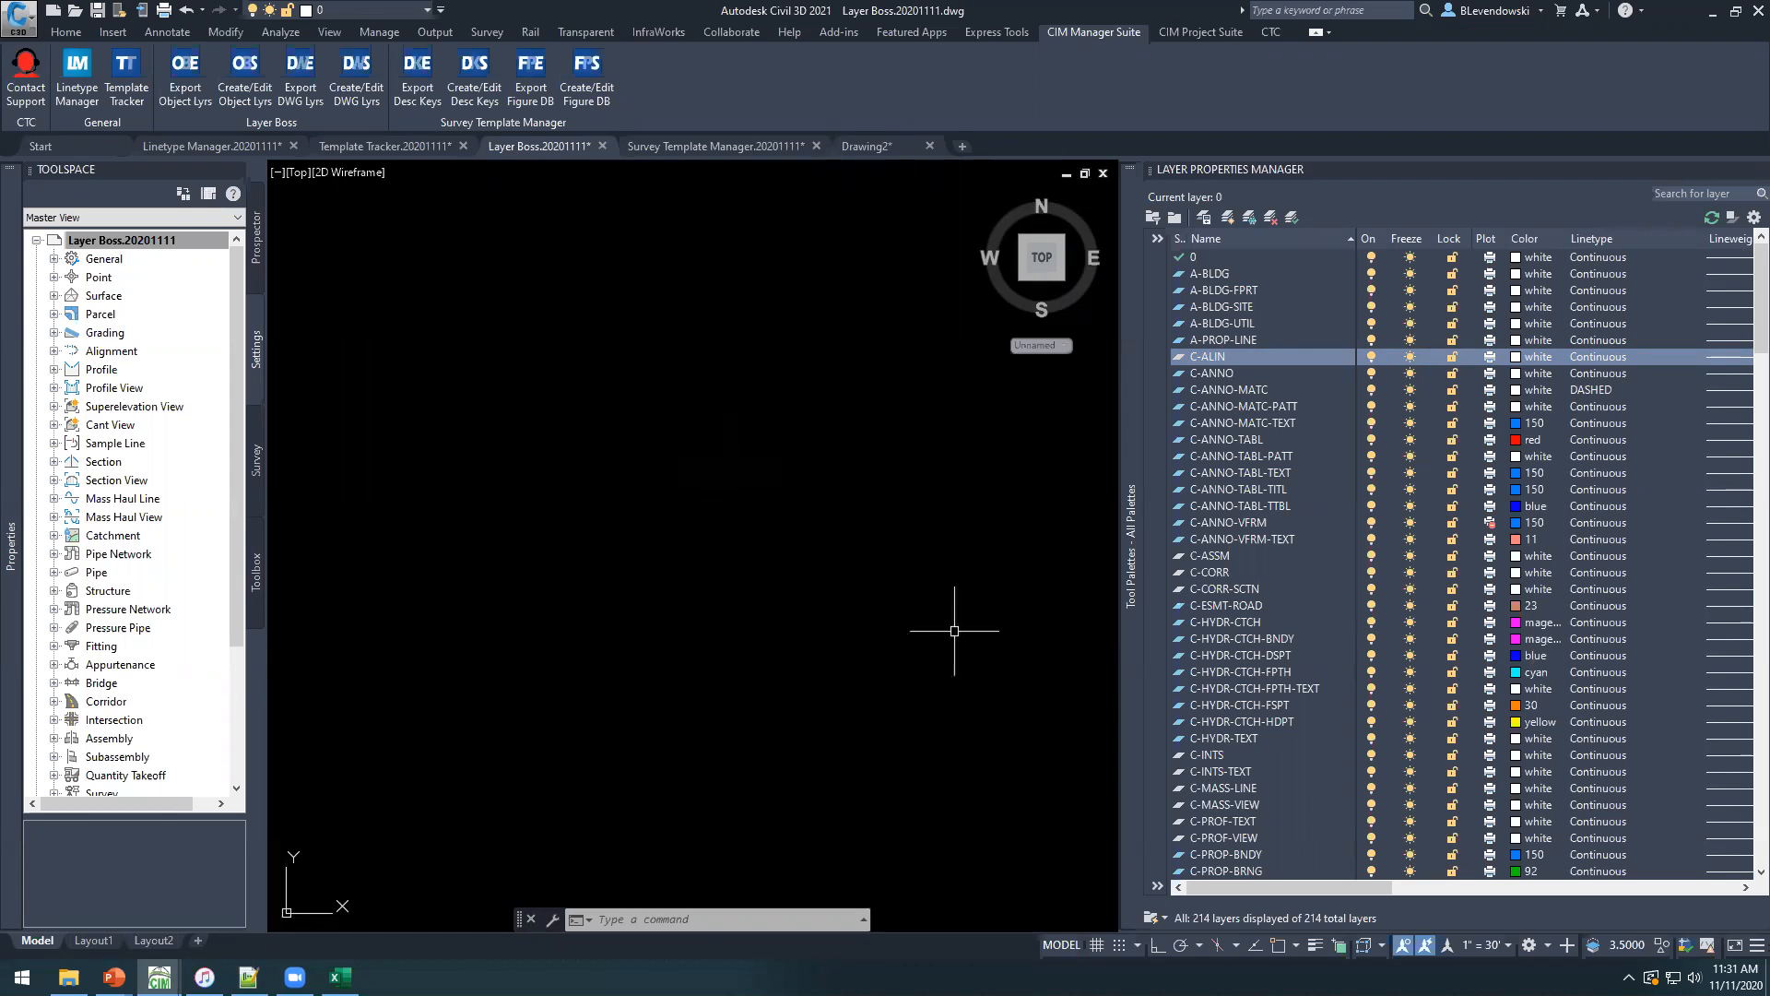
mouse_move(1135, 643)
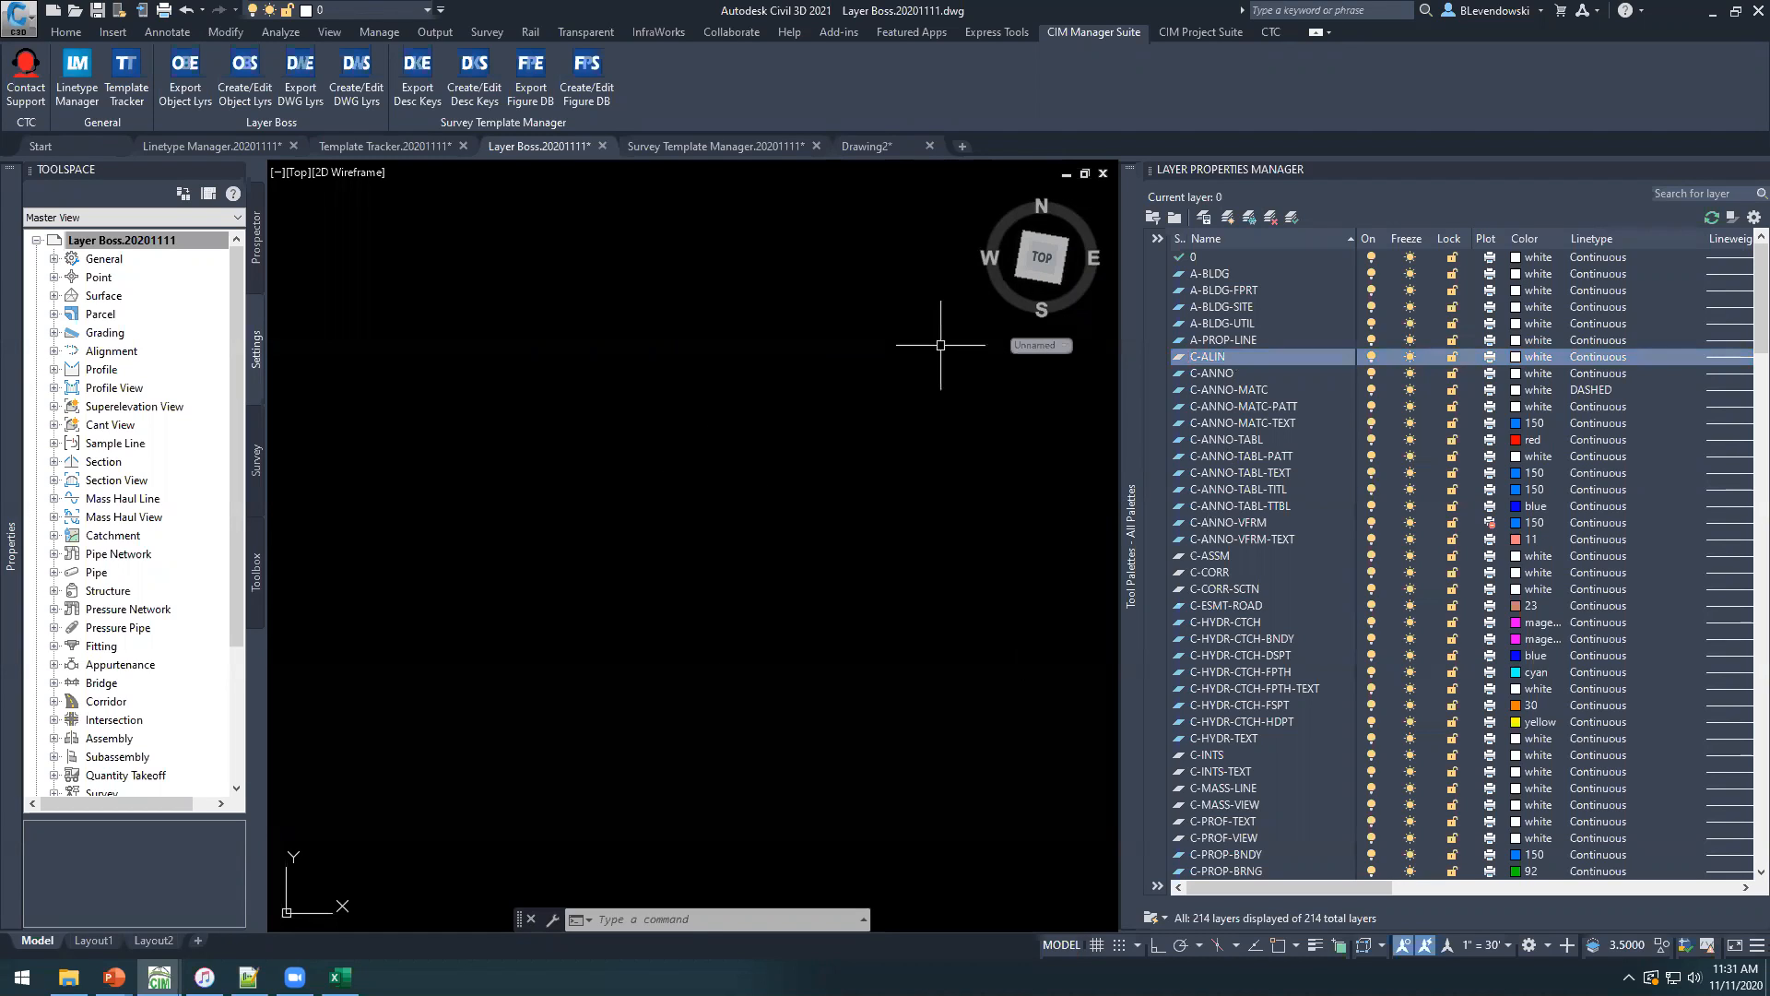
Start Layer Boss Export Drawing Layers for the current drawing and position its window over the drawing area.
click(301, 74)
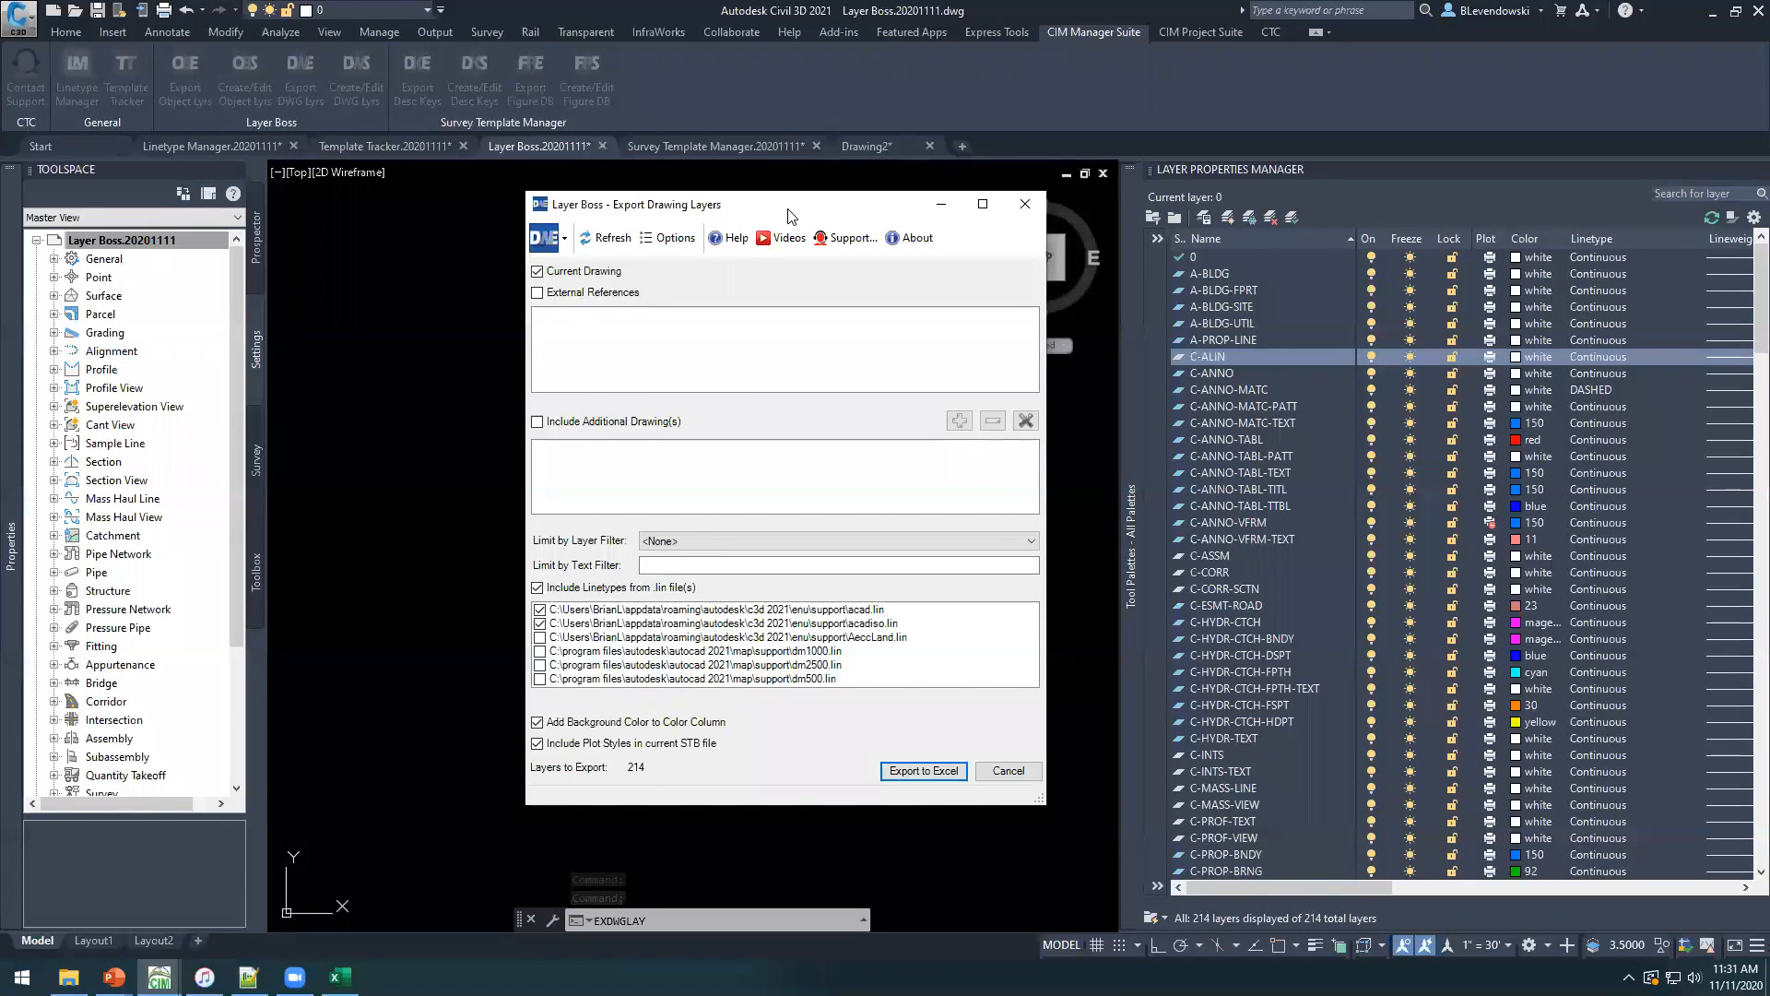
drag(788, 215, 724, 237)
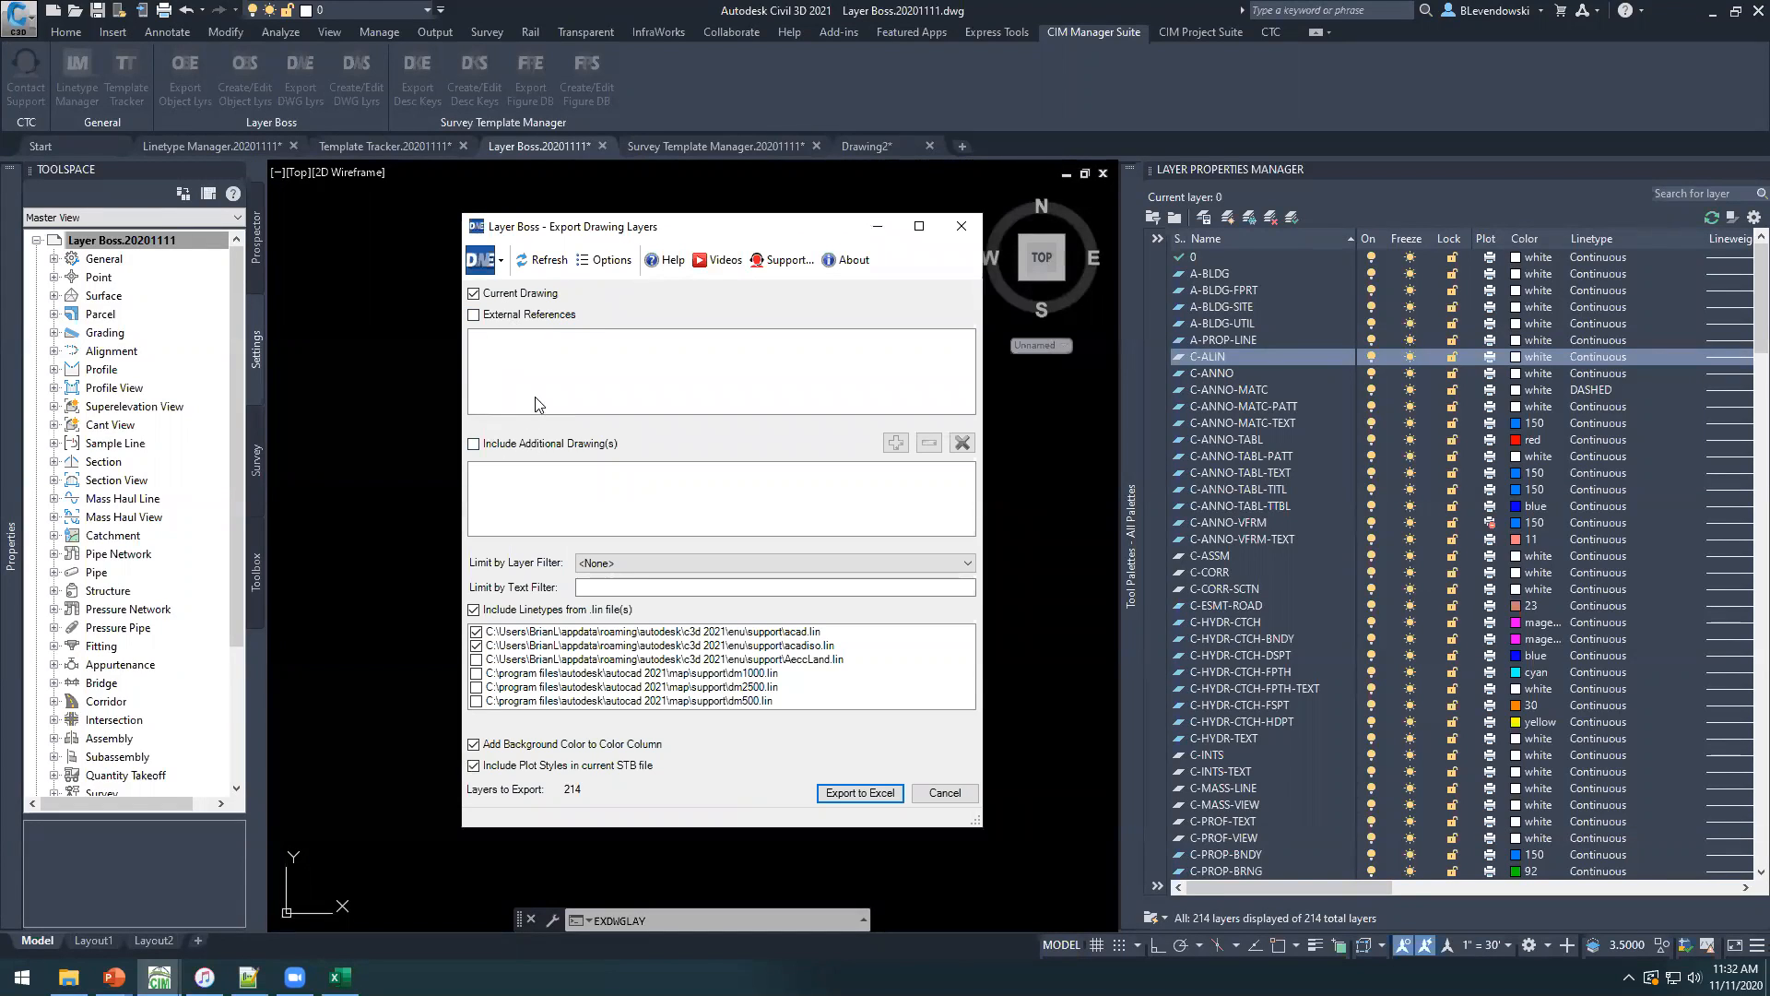
drag(753, 239, 750, 233)
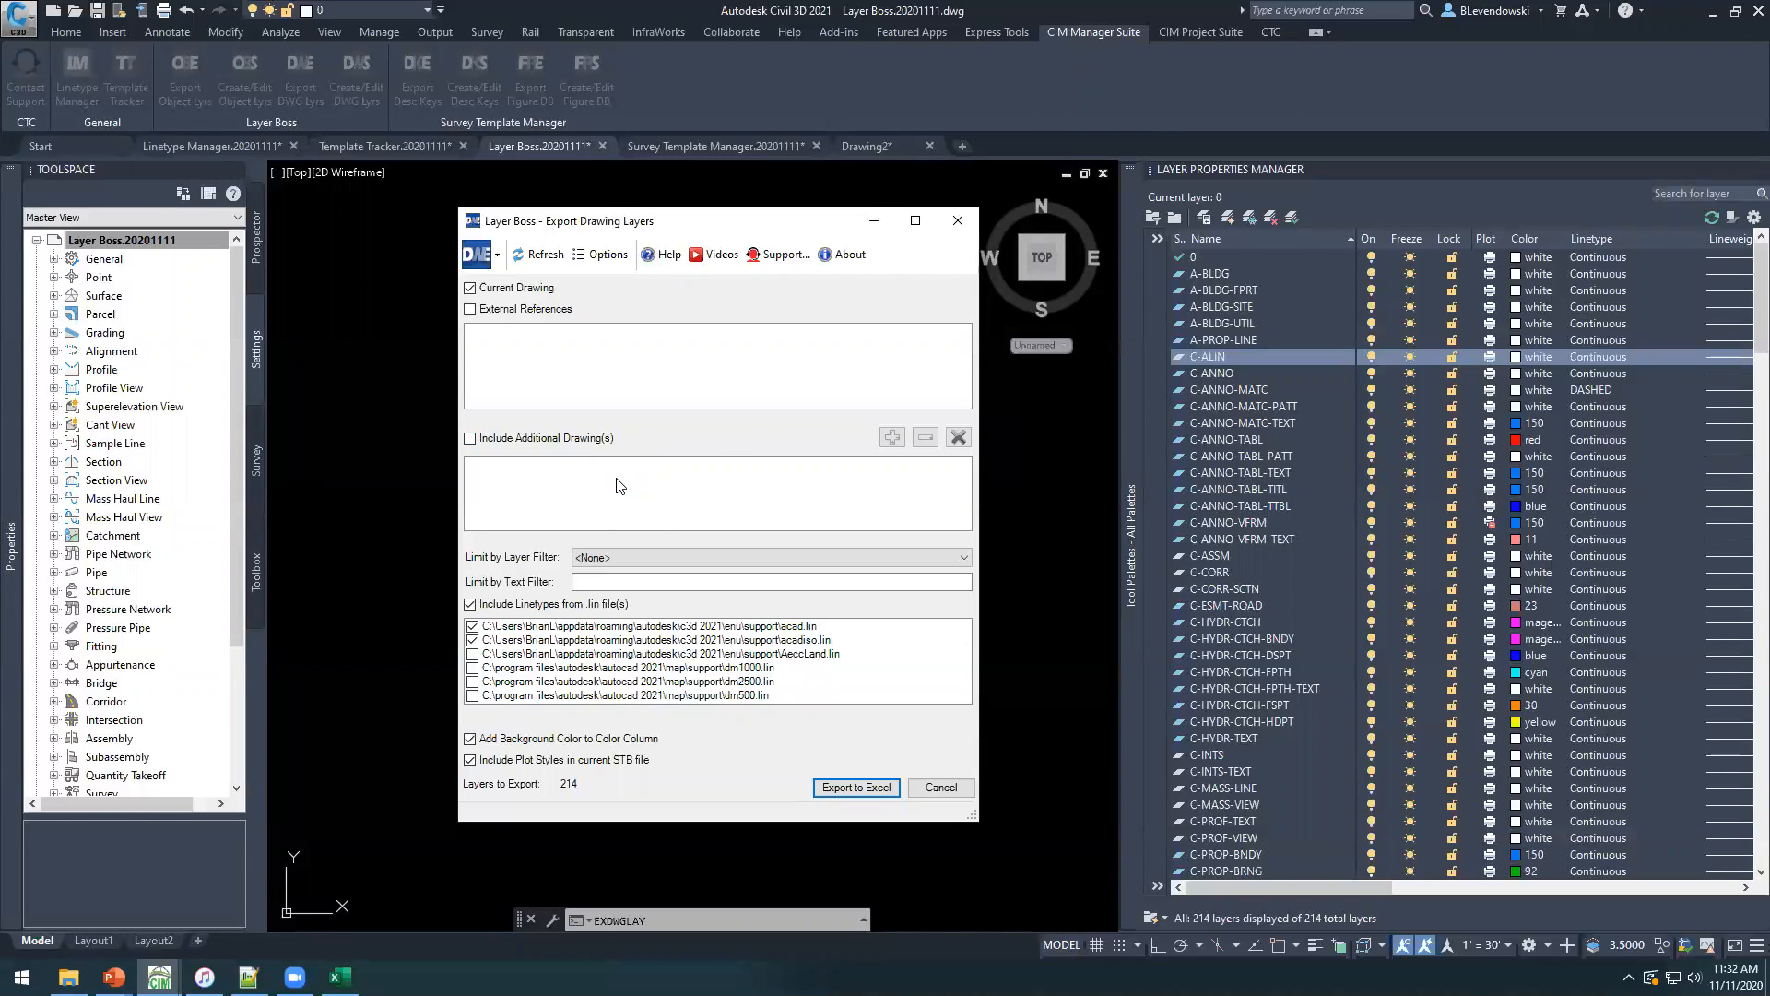
Try limiting the export to the All Used Layers filter, and reset the layer filter to None.
click(611, 559)
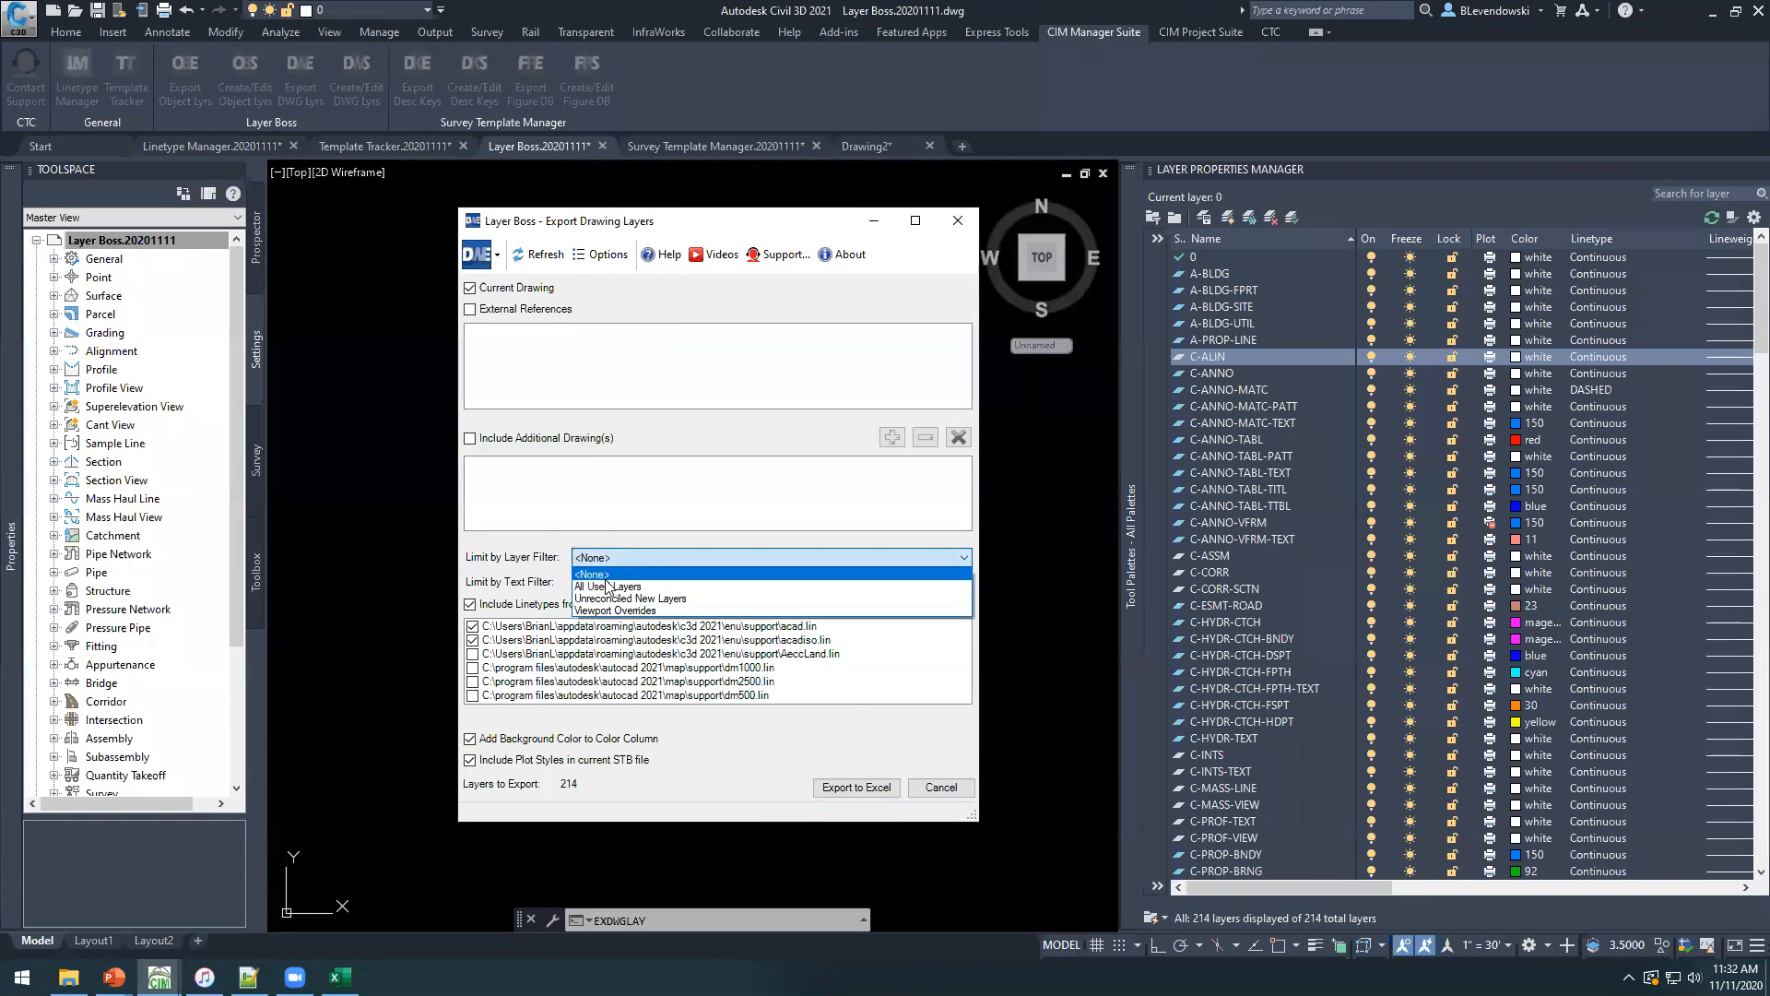
click(606, 587)
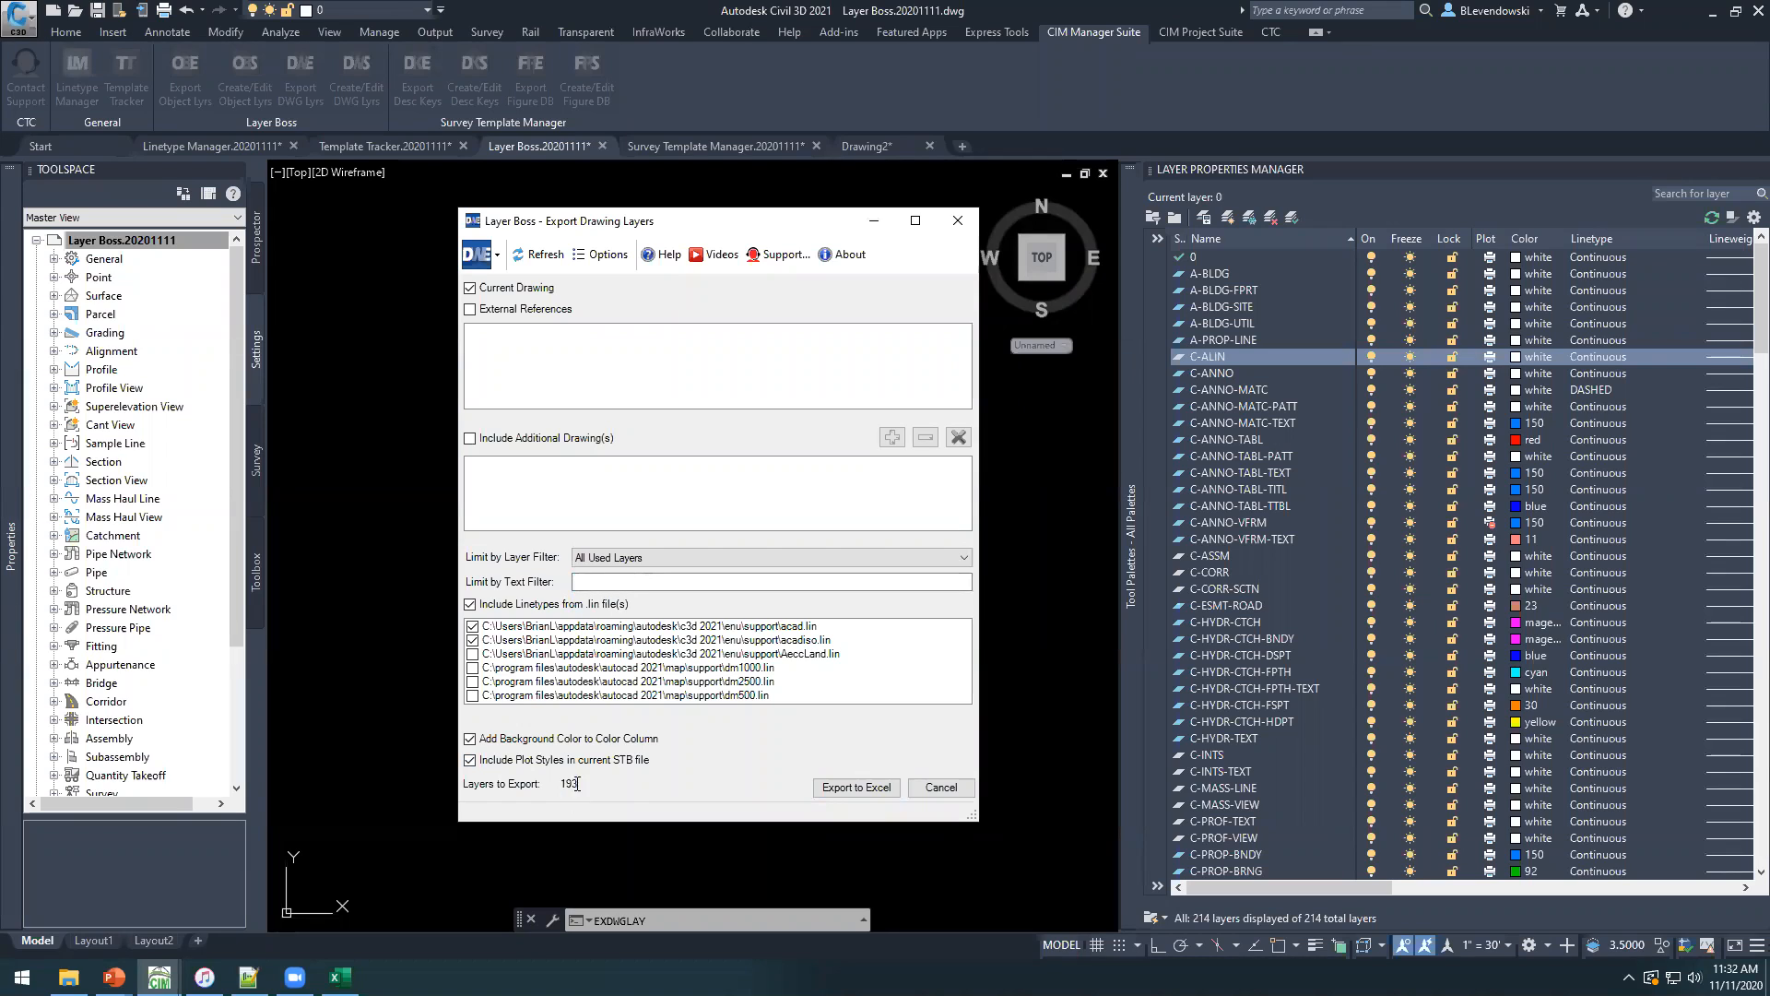
click(633, 559)
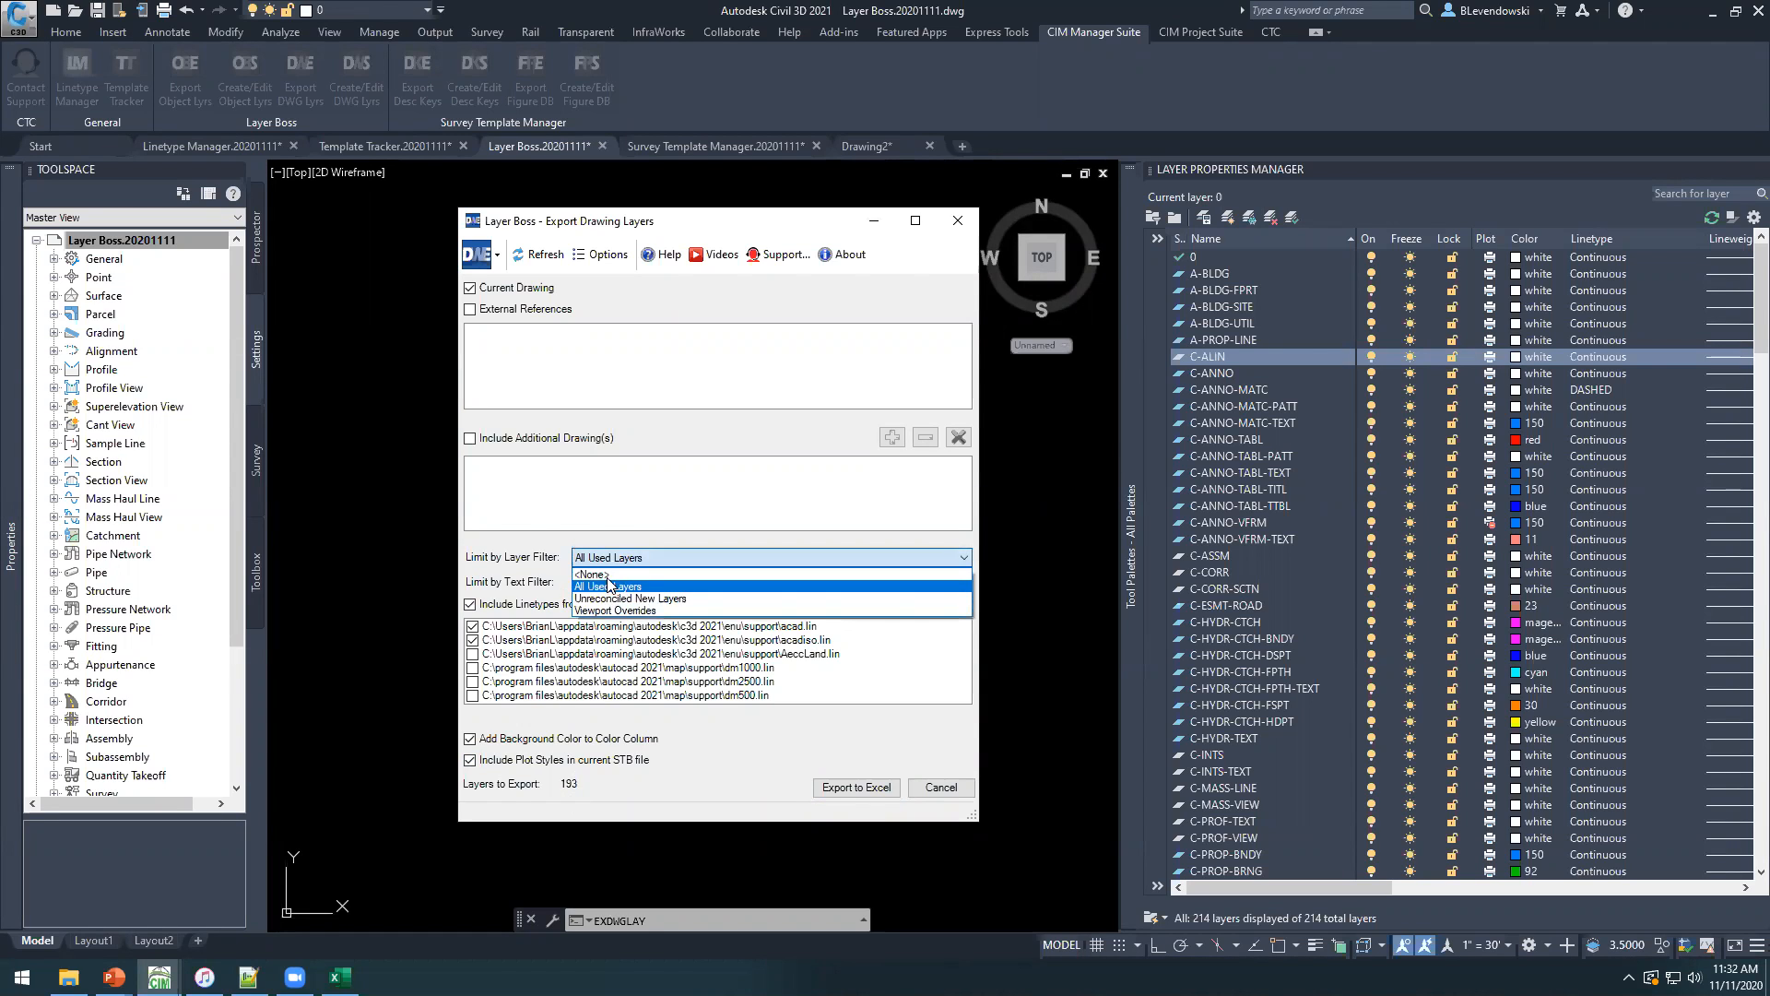
click(605, 578)
Try limiting the export with the text filter "rail", and clear the text filter.
click(606, 579)
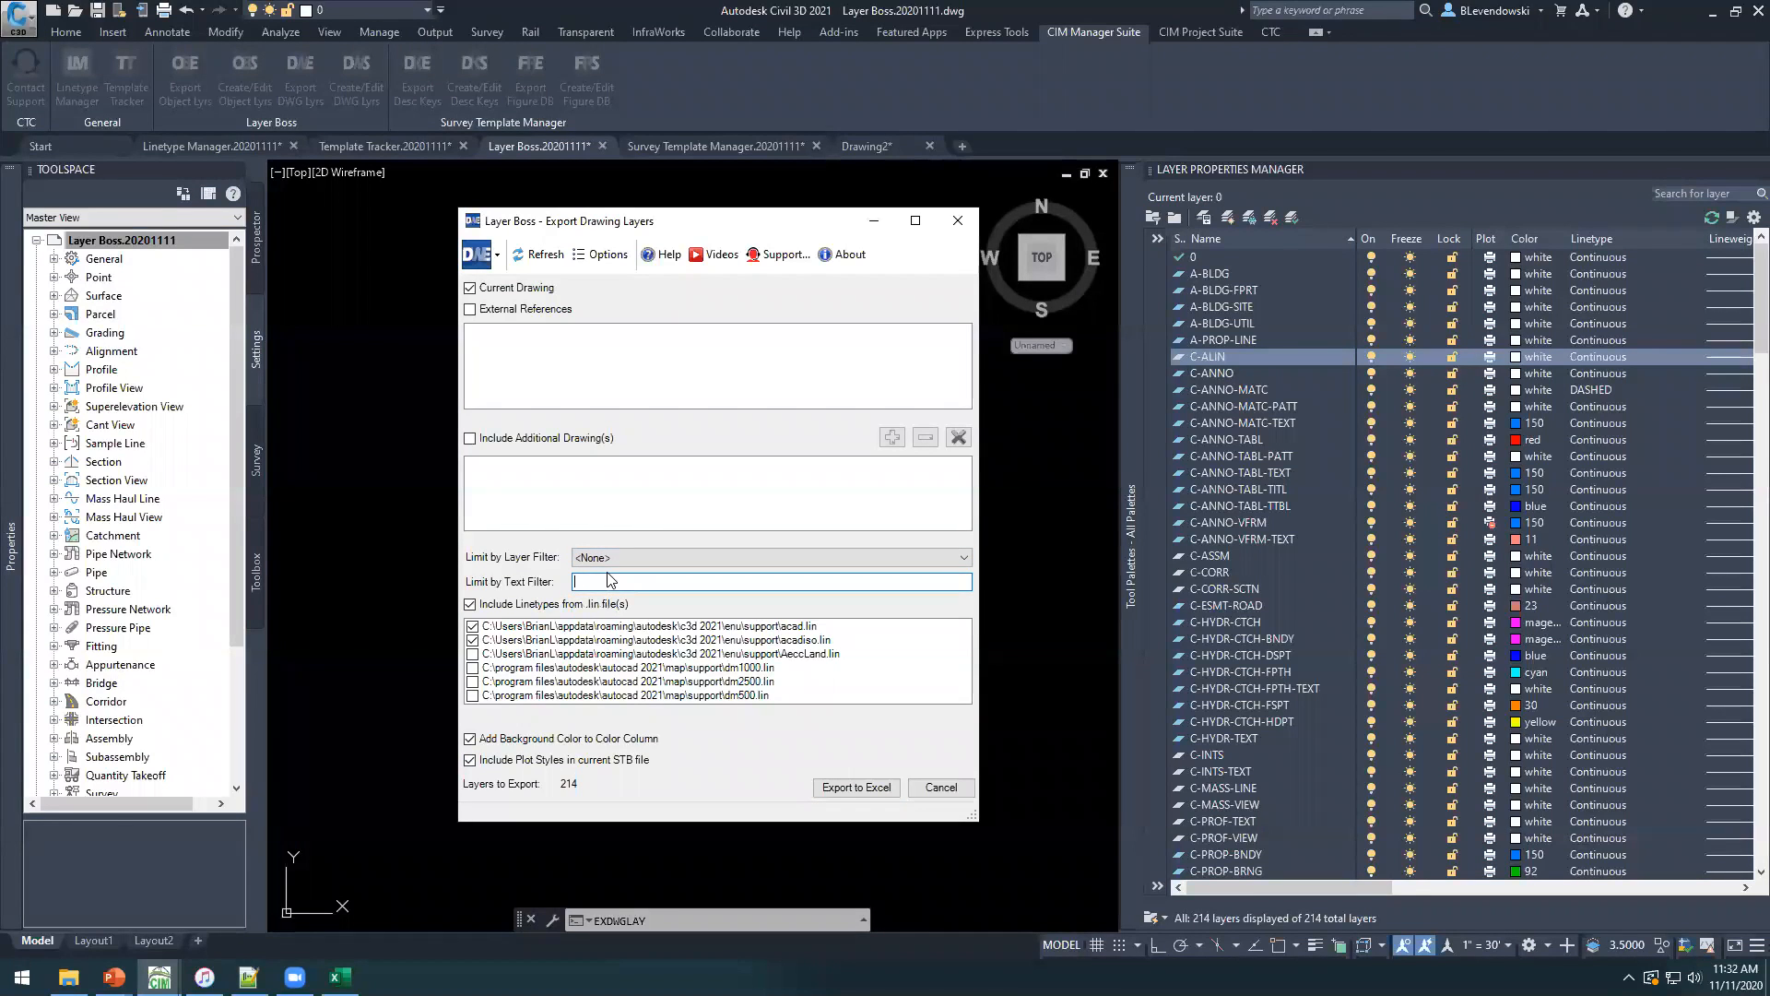
text(rail)
key(BackSpace)
key(BackSpace)
key(BackSpace)
key(BackSpace)
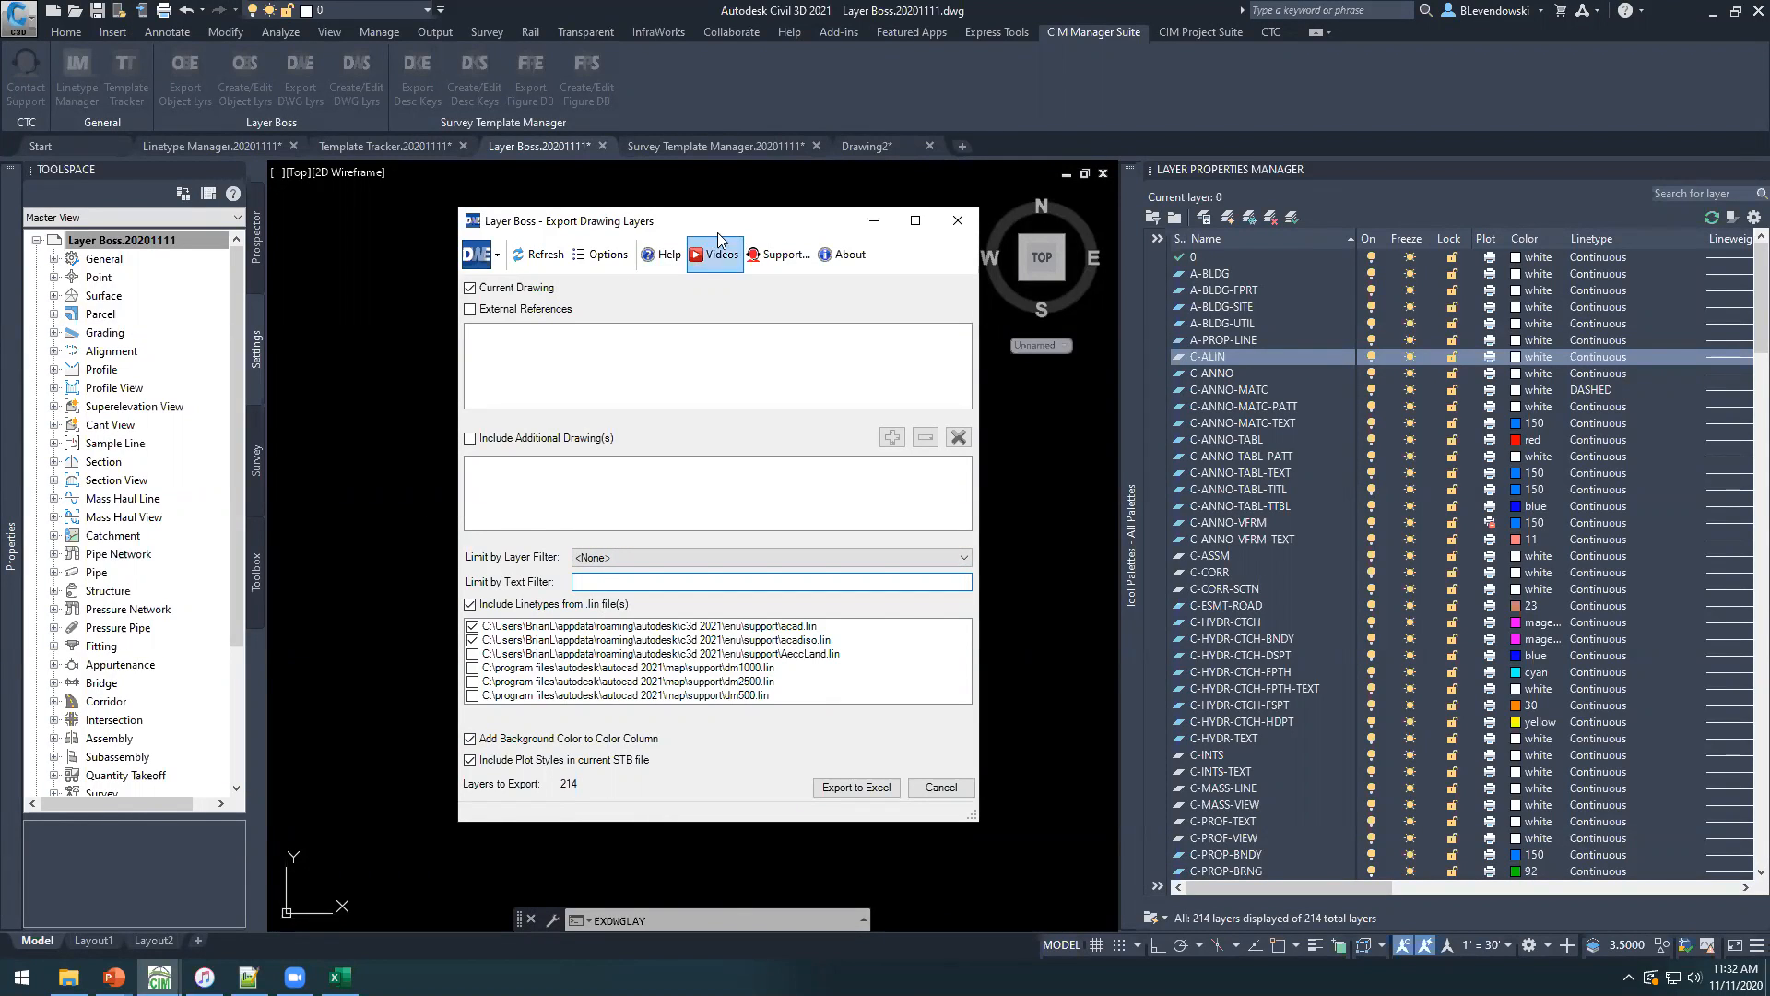
drag(728, 227, 710, 221)
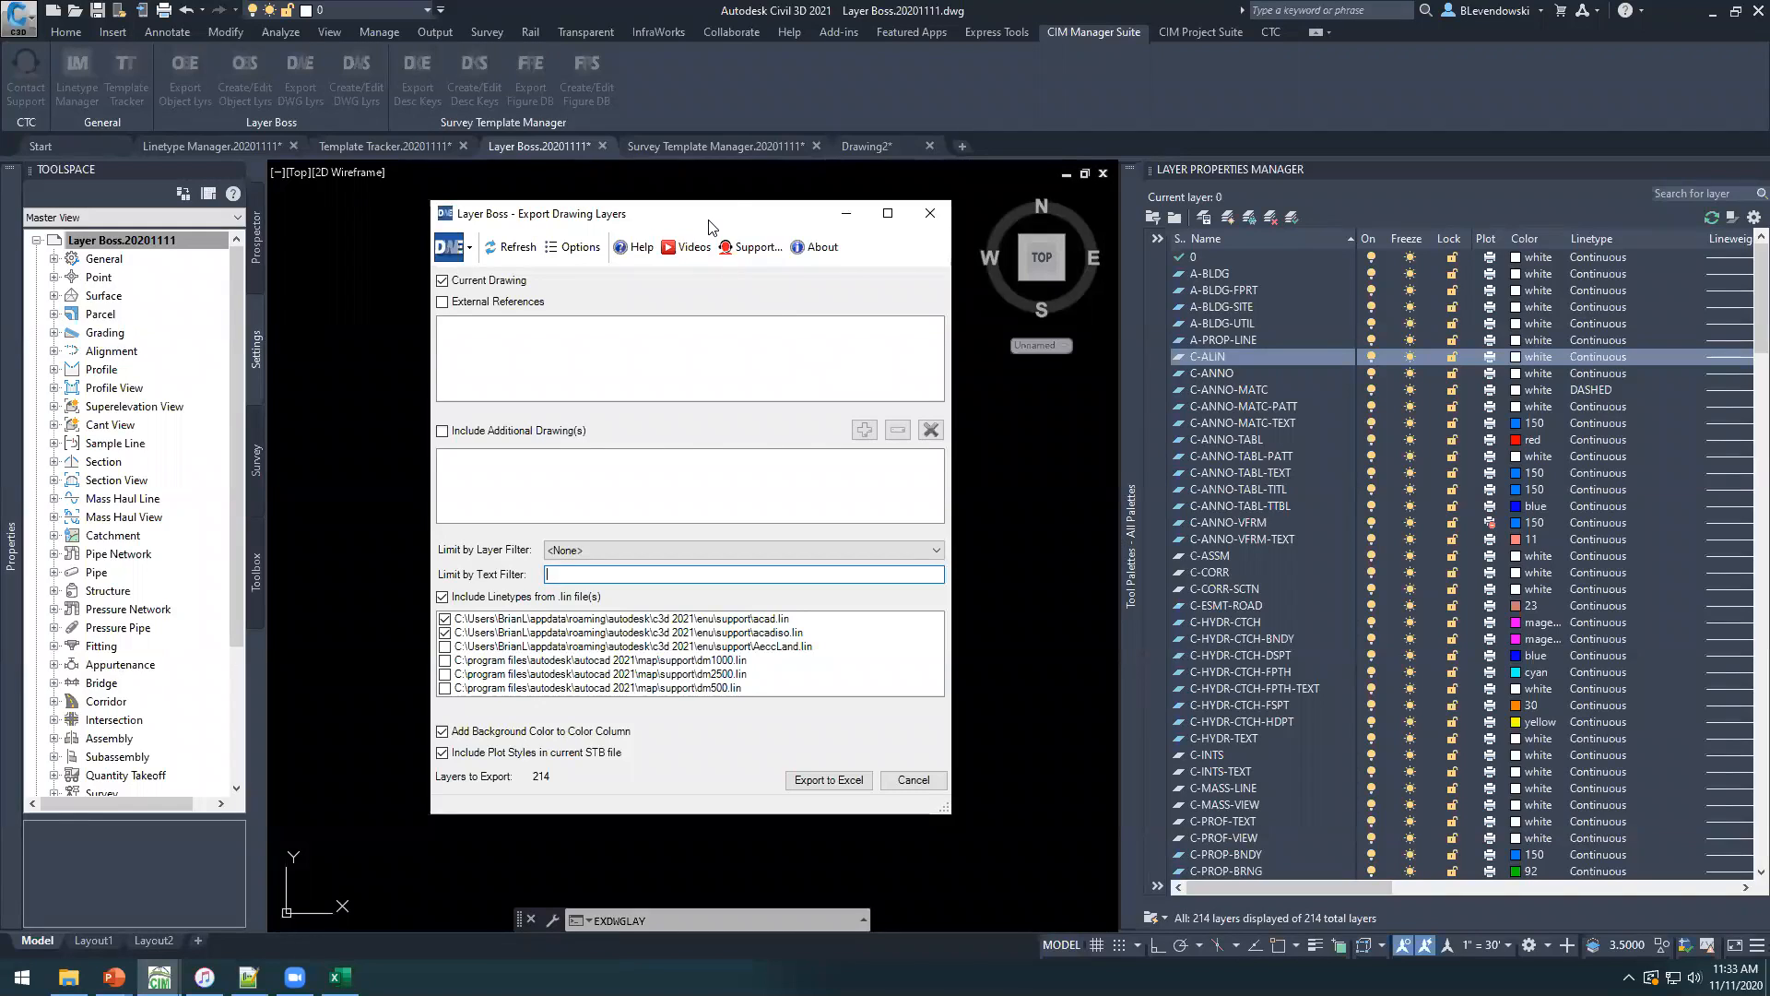
drag(705, 221, 699, 230)
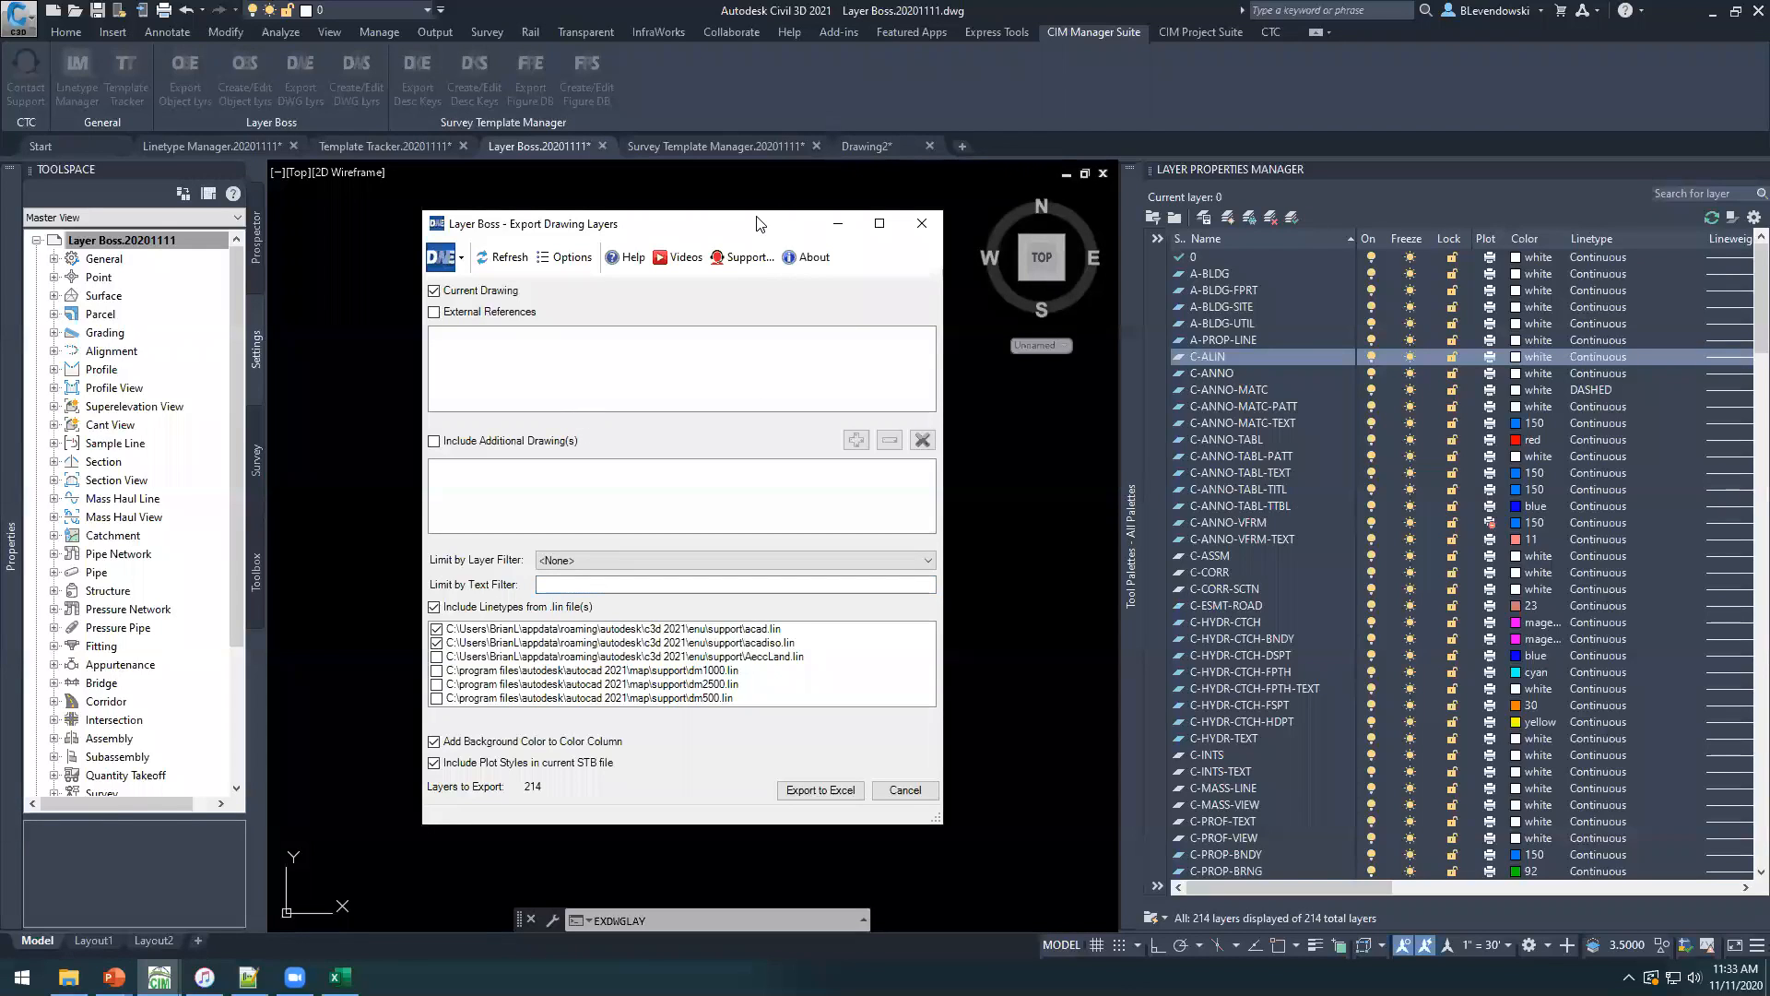
drag(780, 222, 814, 215)
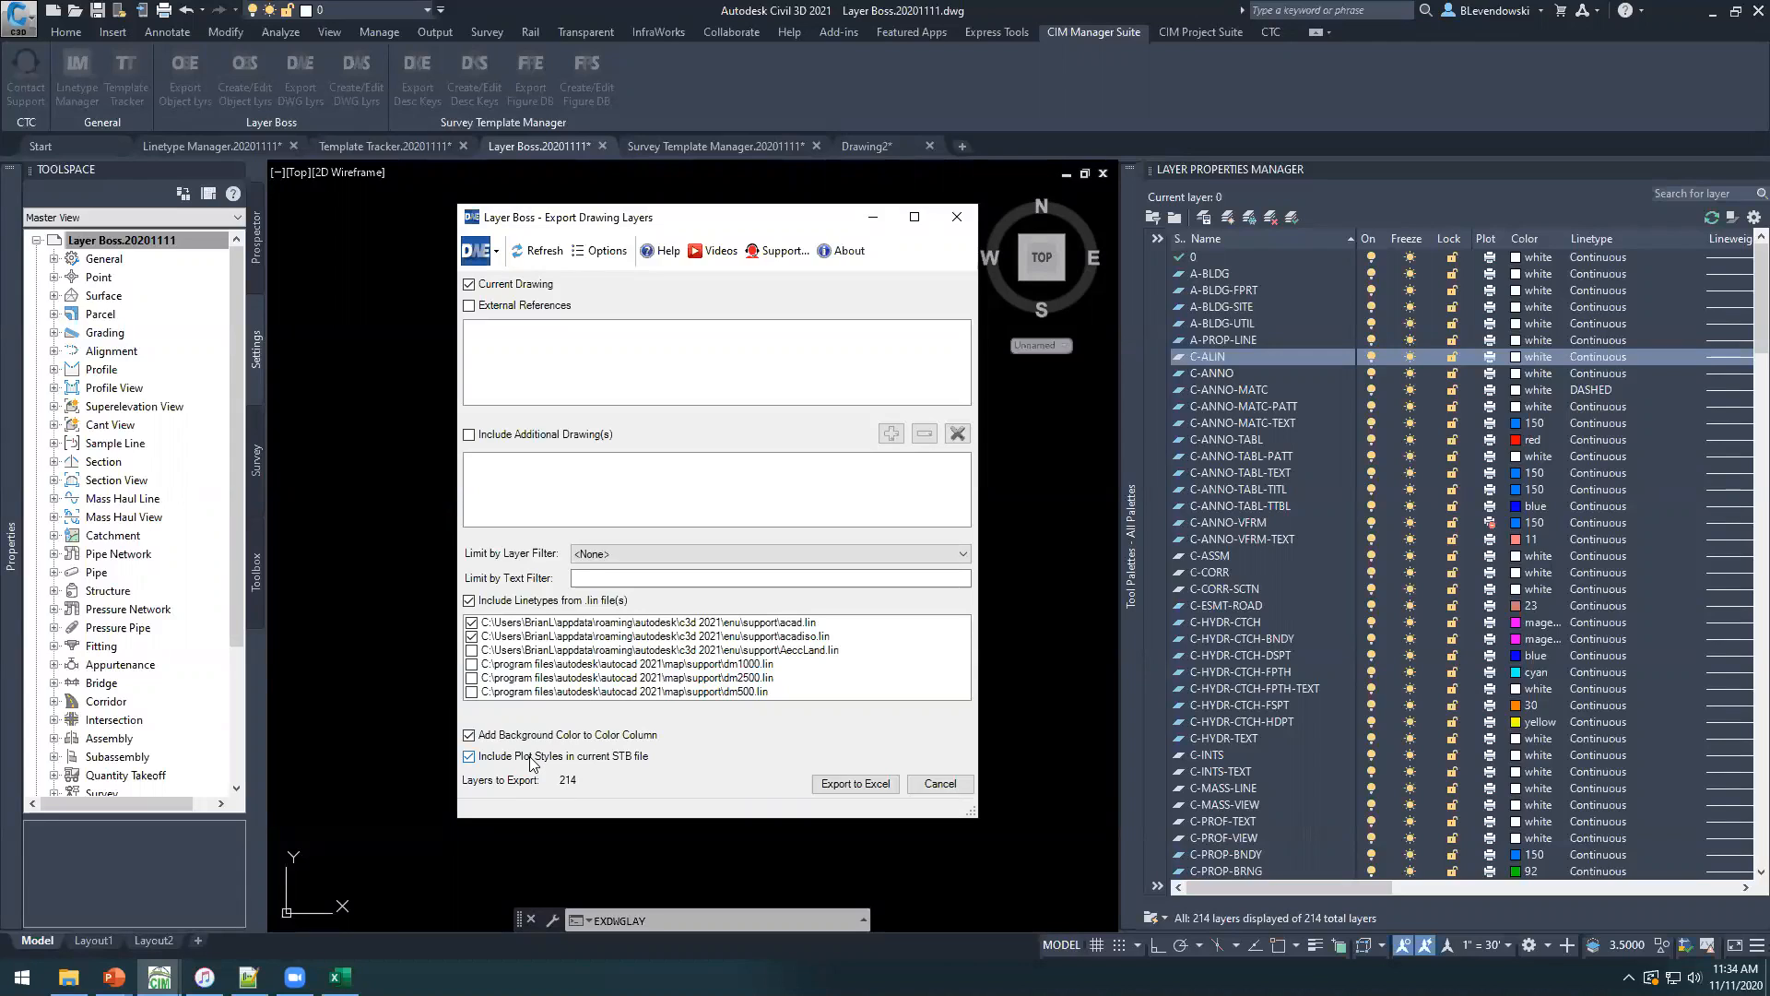
Export the drawing layers to Layers Properties Manager.xlsx in the CTC CET Demos folder and open the workbook.
click(852, 784)
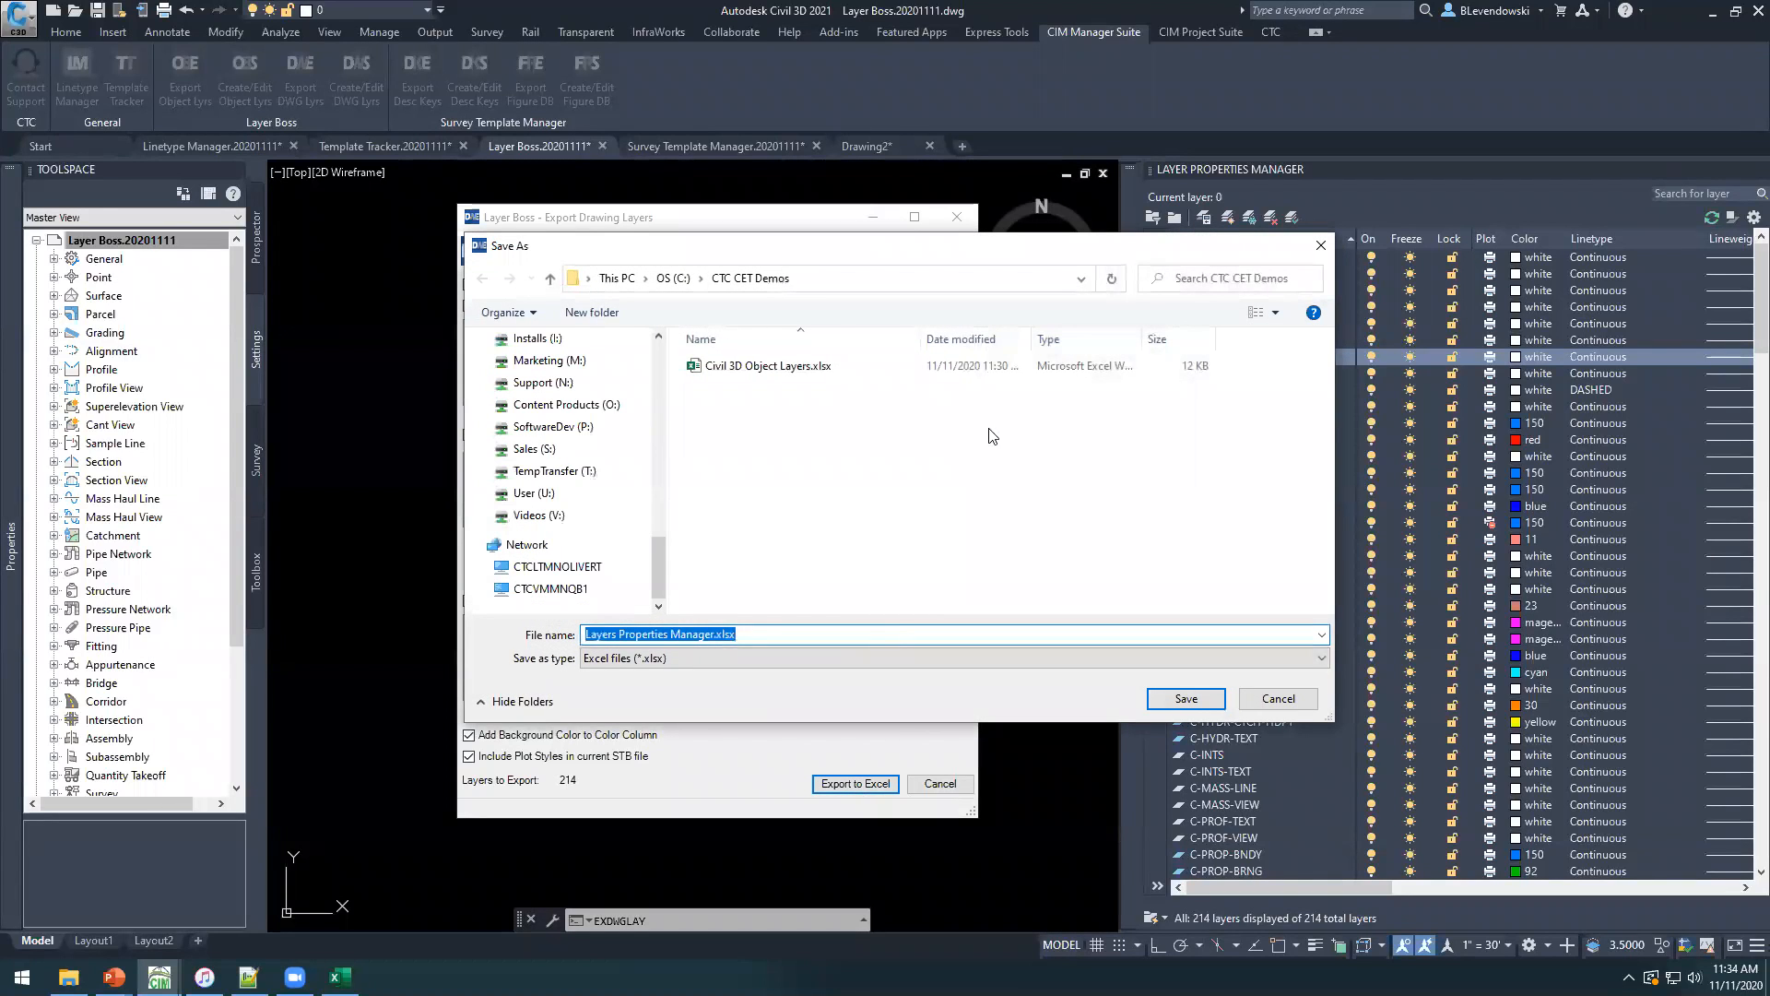
click(1187, 699)
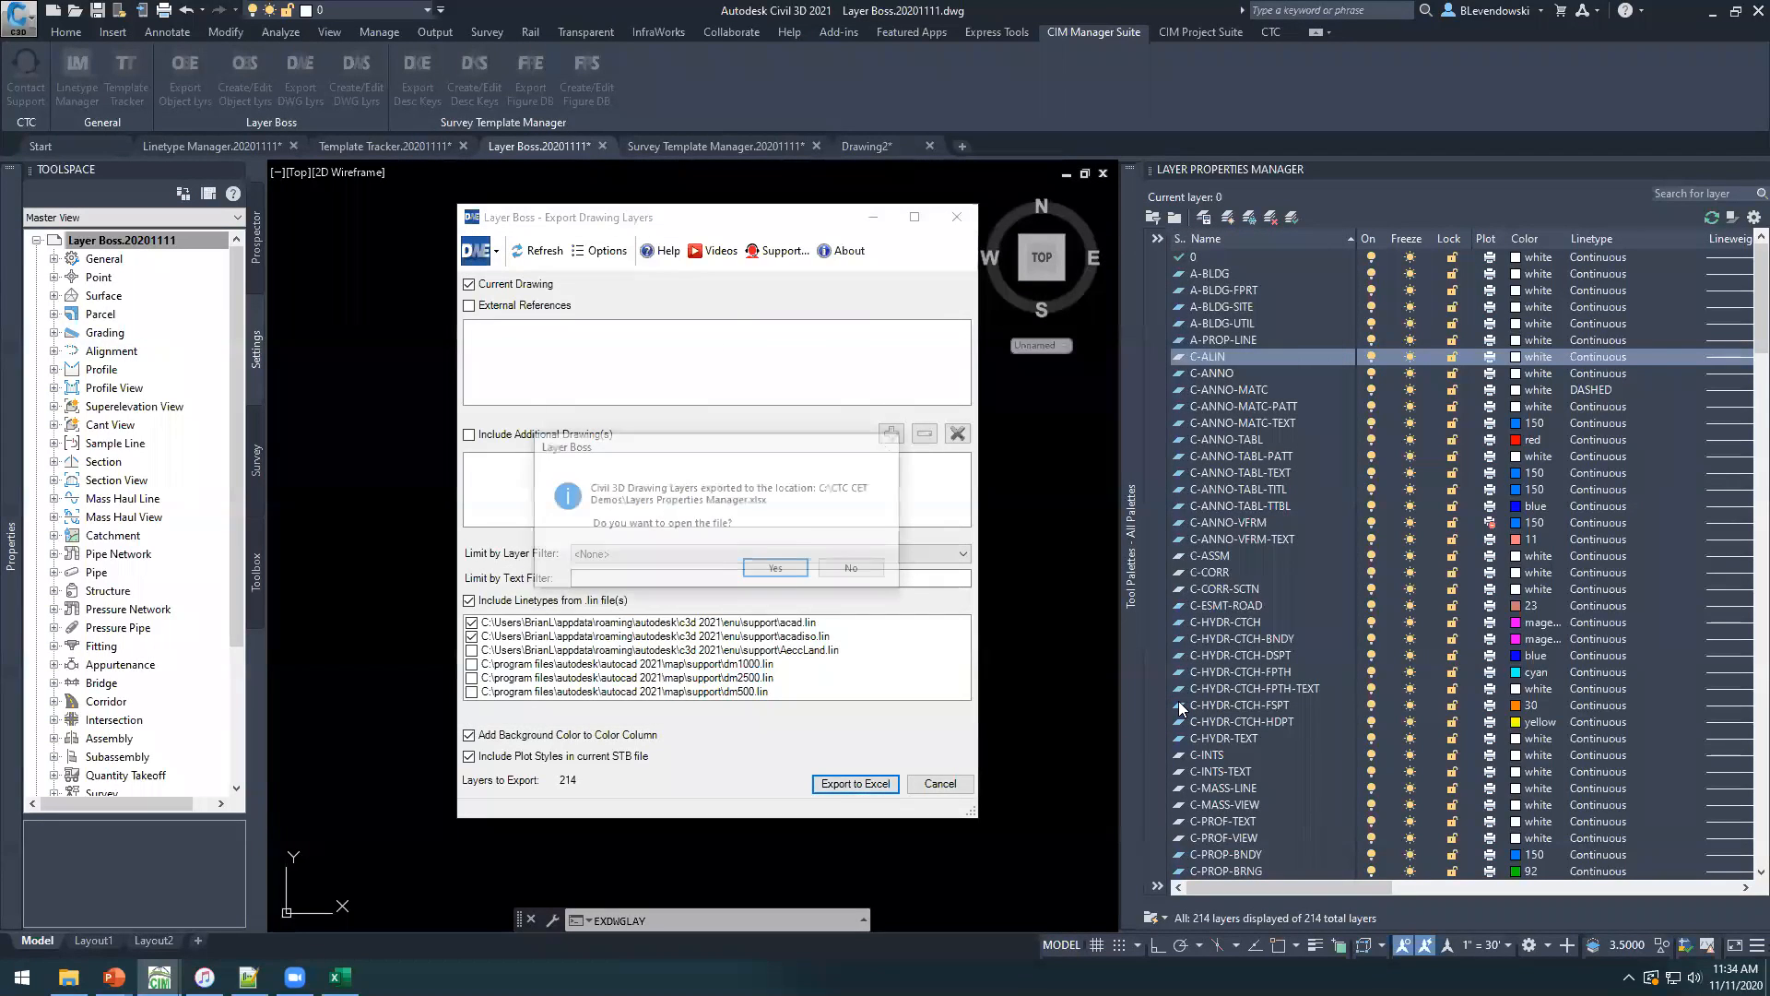
click(777, 570)
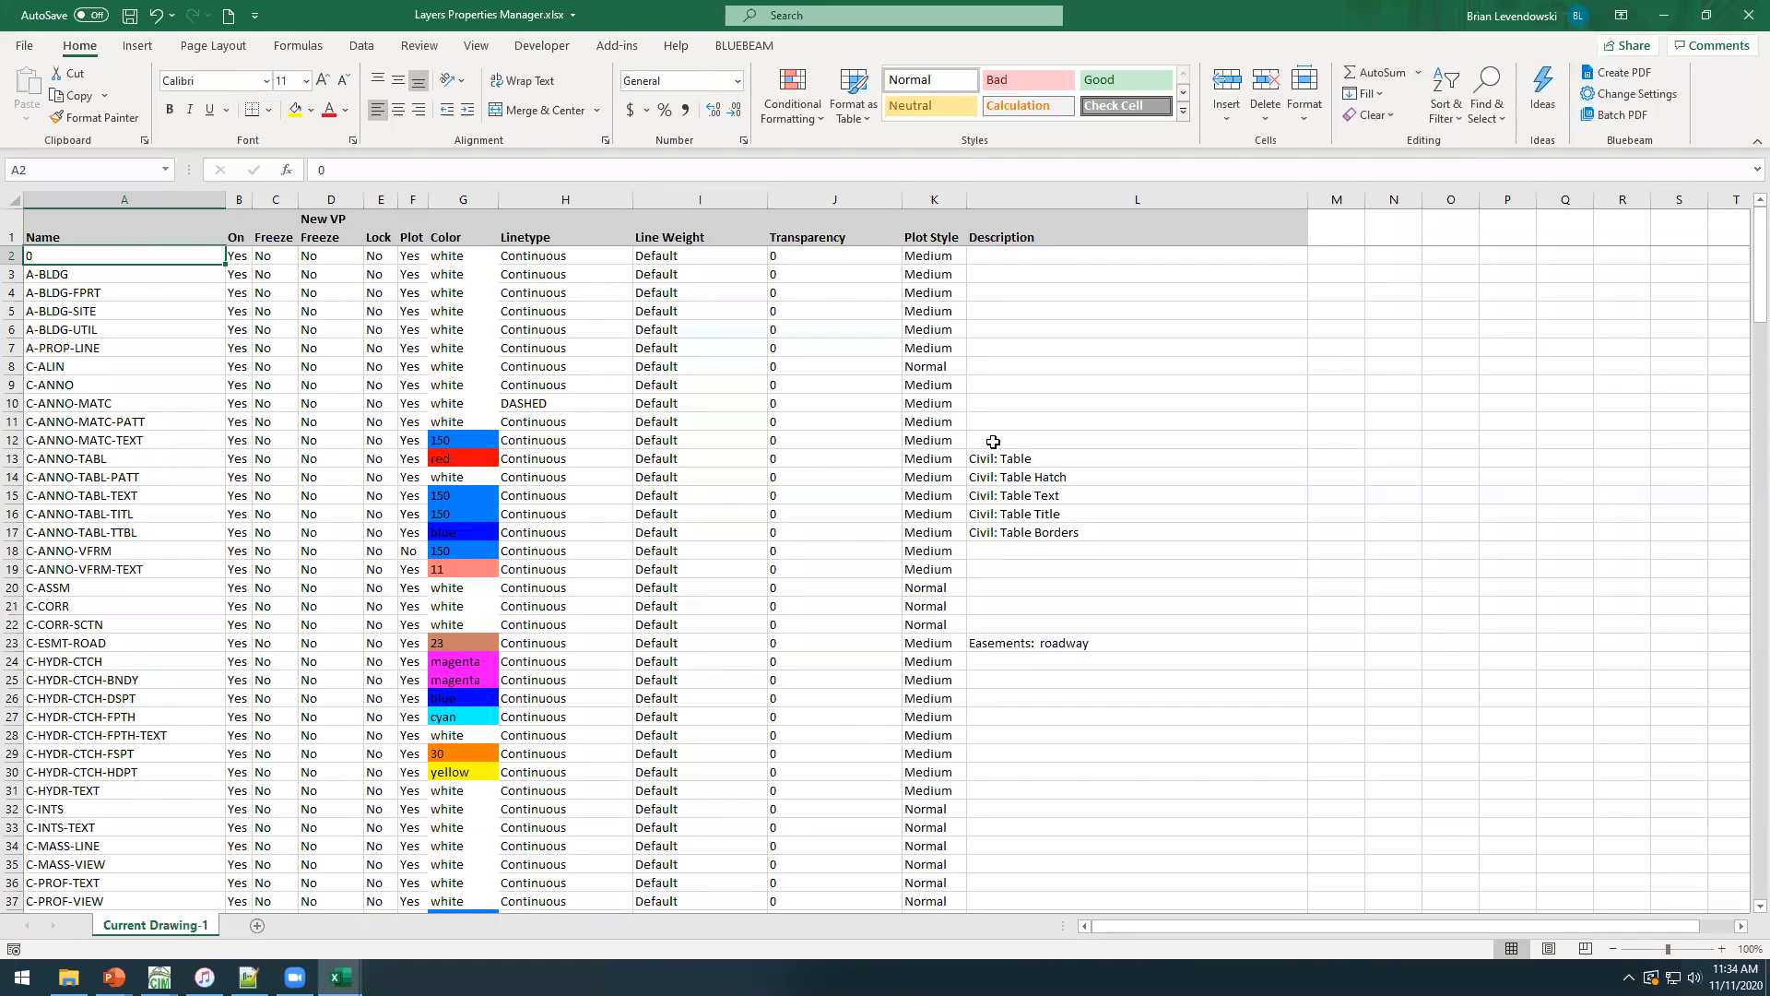
View the available Freeze choices for the A-BLDG-UTIL layer in the exported workbook.
click(112, 295)
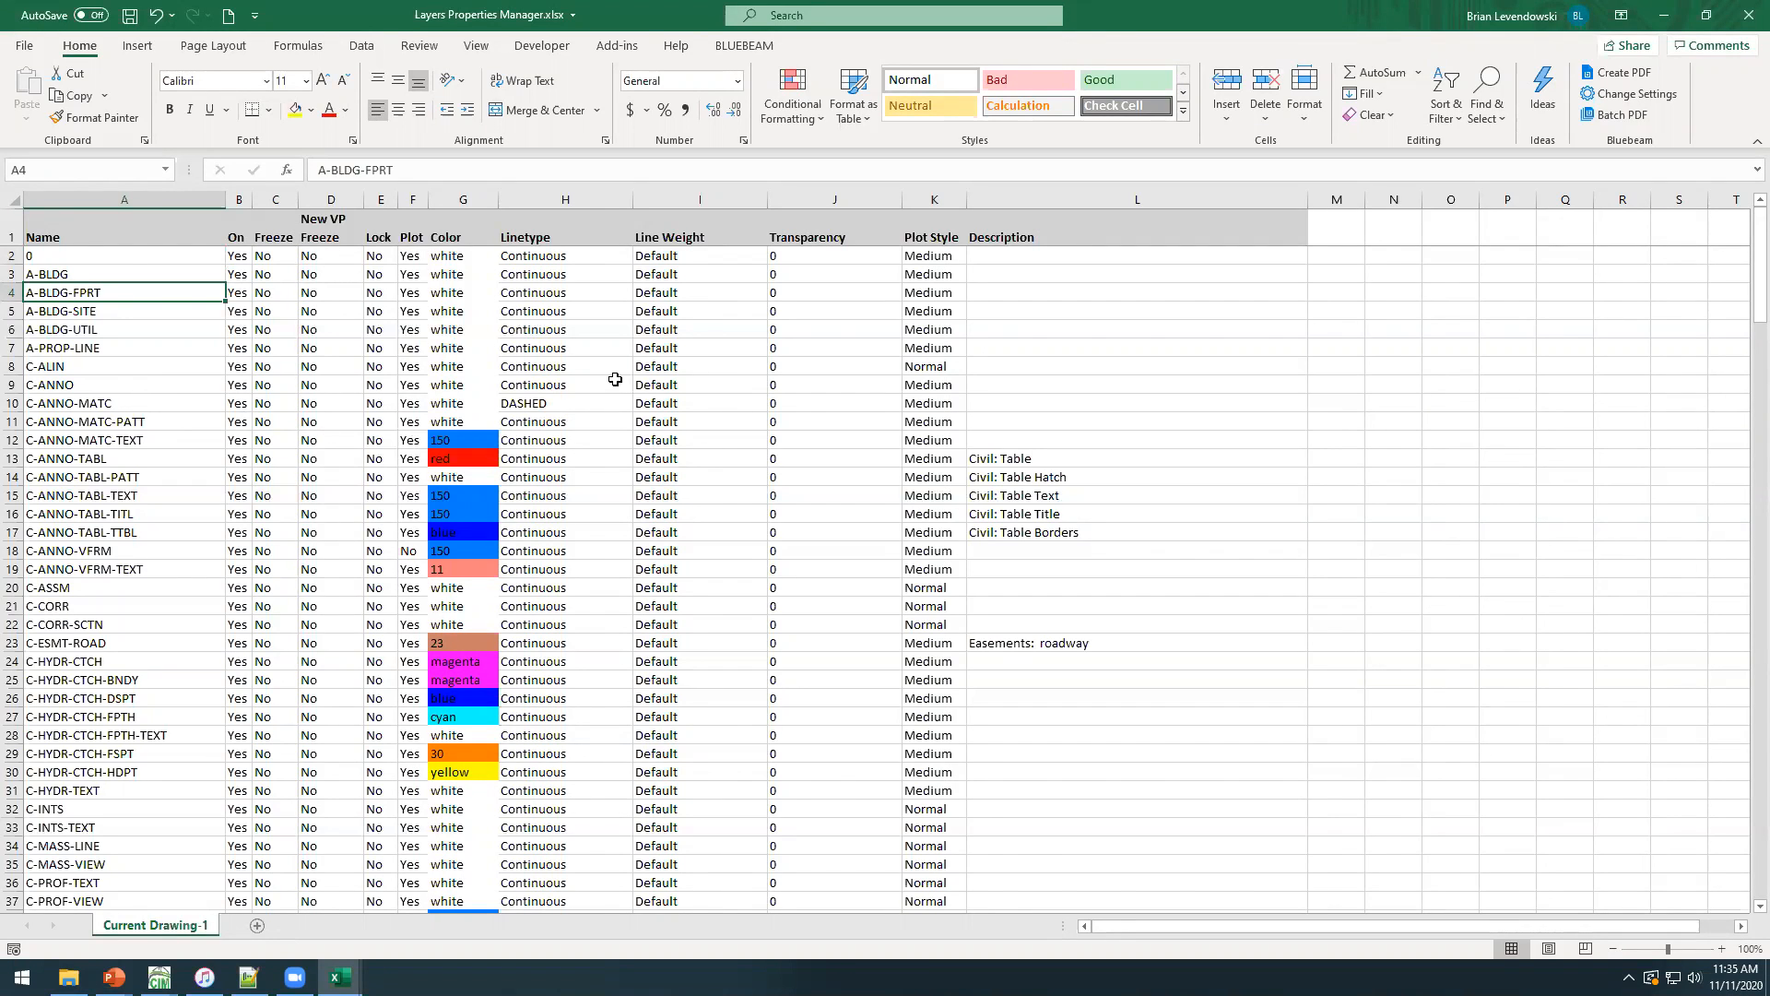
click(294, 330)
click(307, 331)
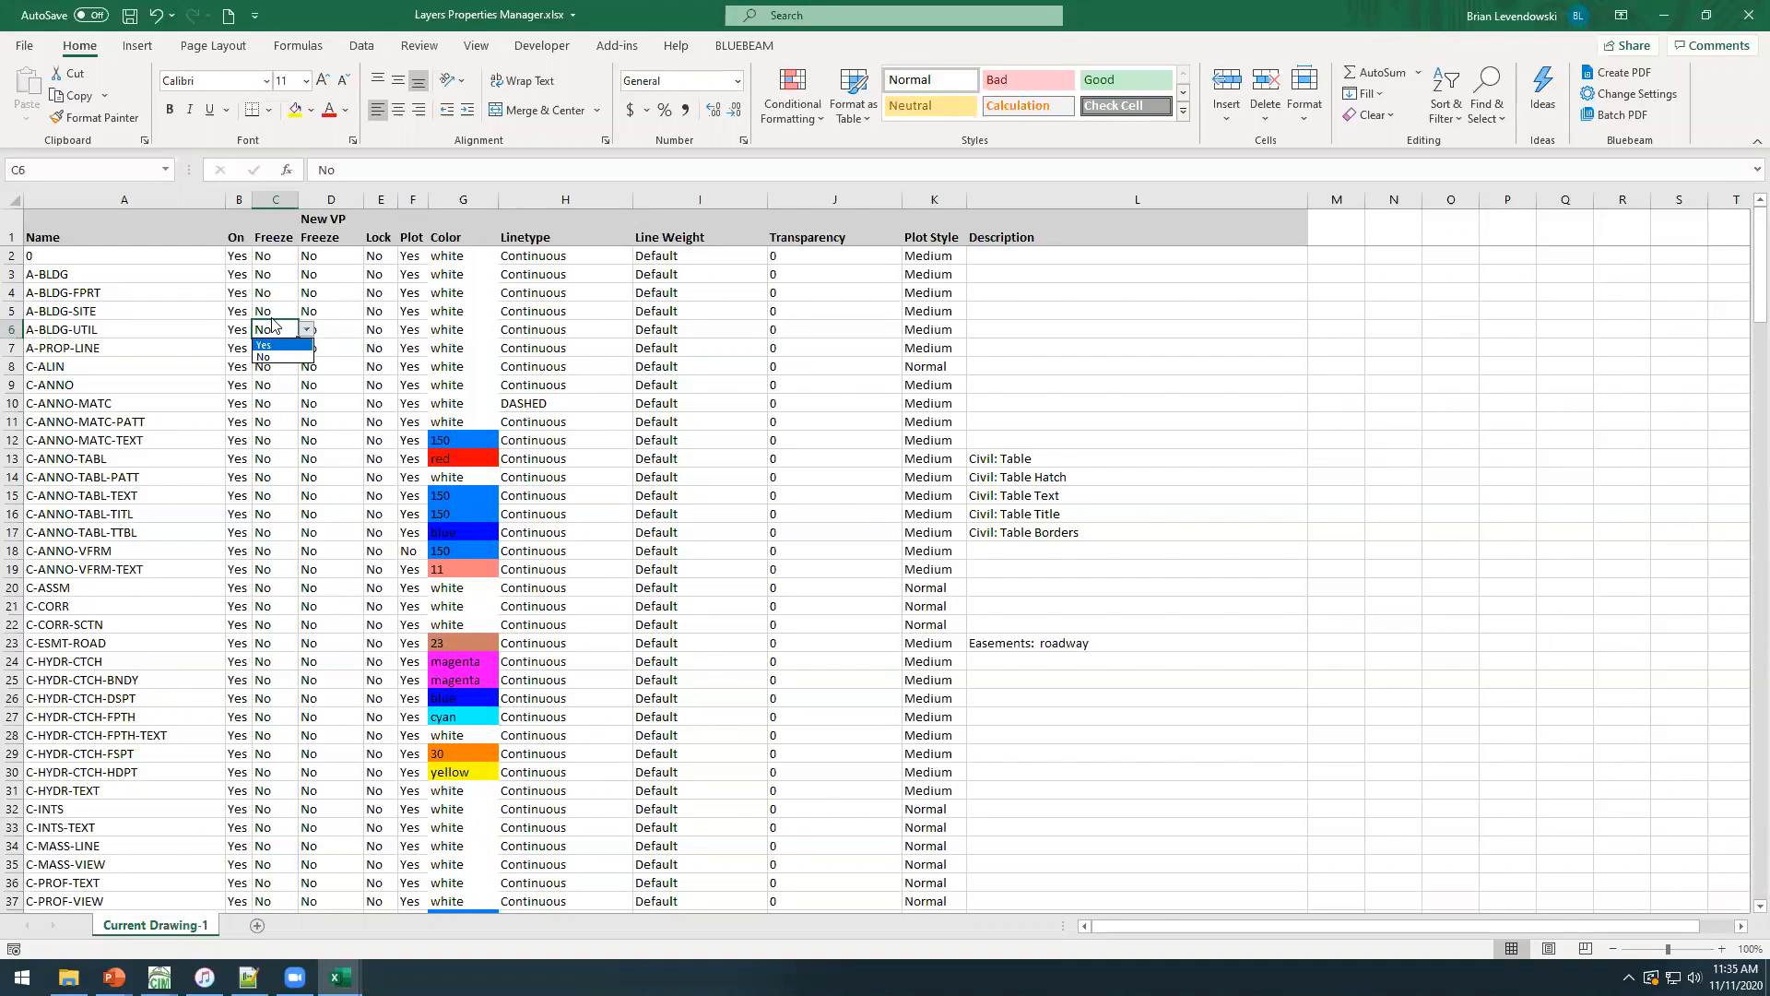
click(309, 328)
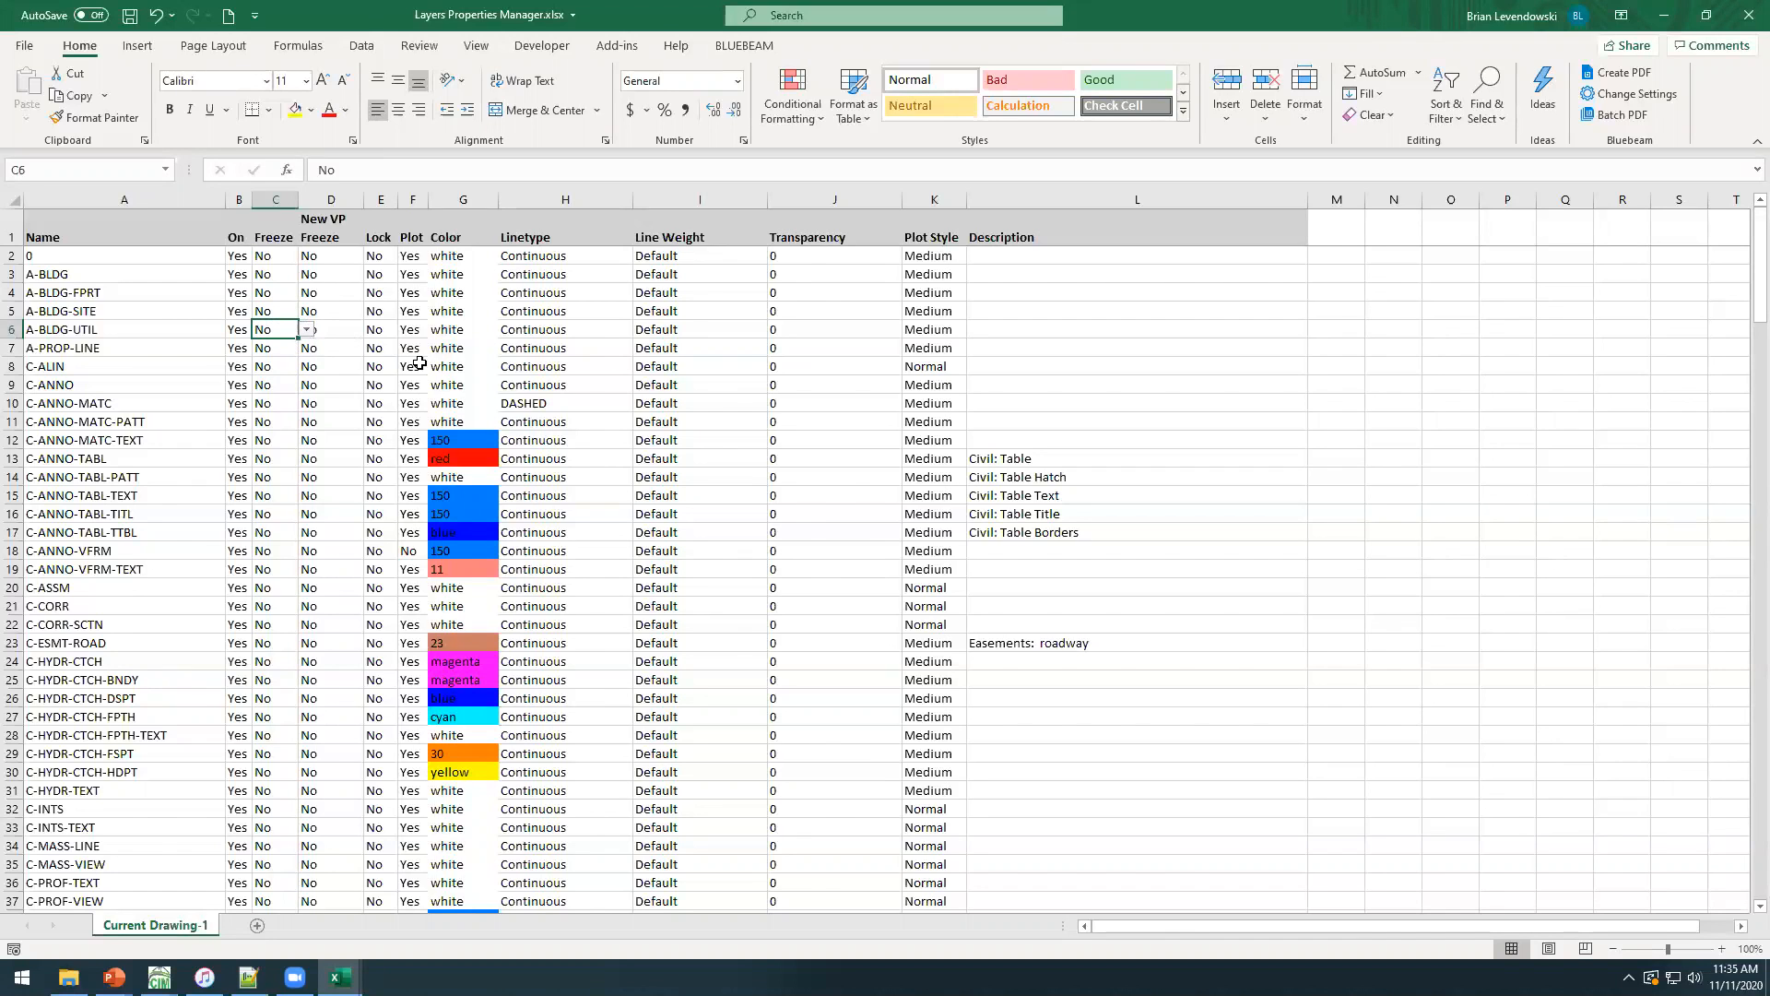
Set the linetype of A-BLDG-UTIL to SEWER and fill it down through C-ANNO-MATC-PATT.
click(585, 333)
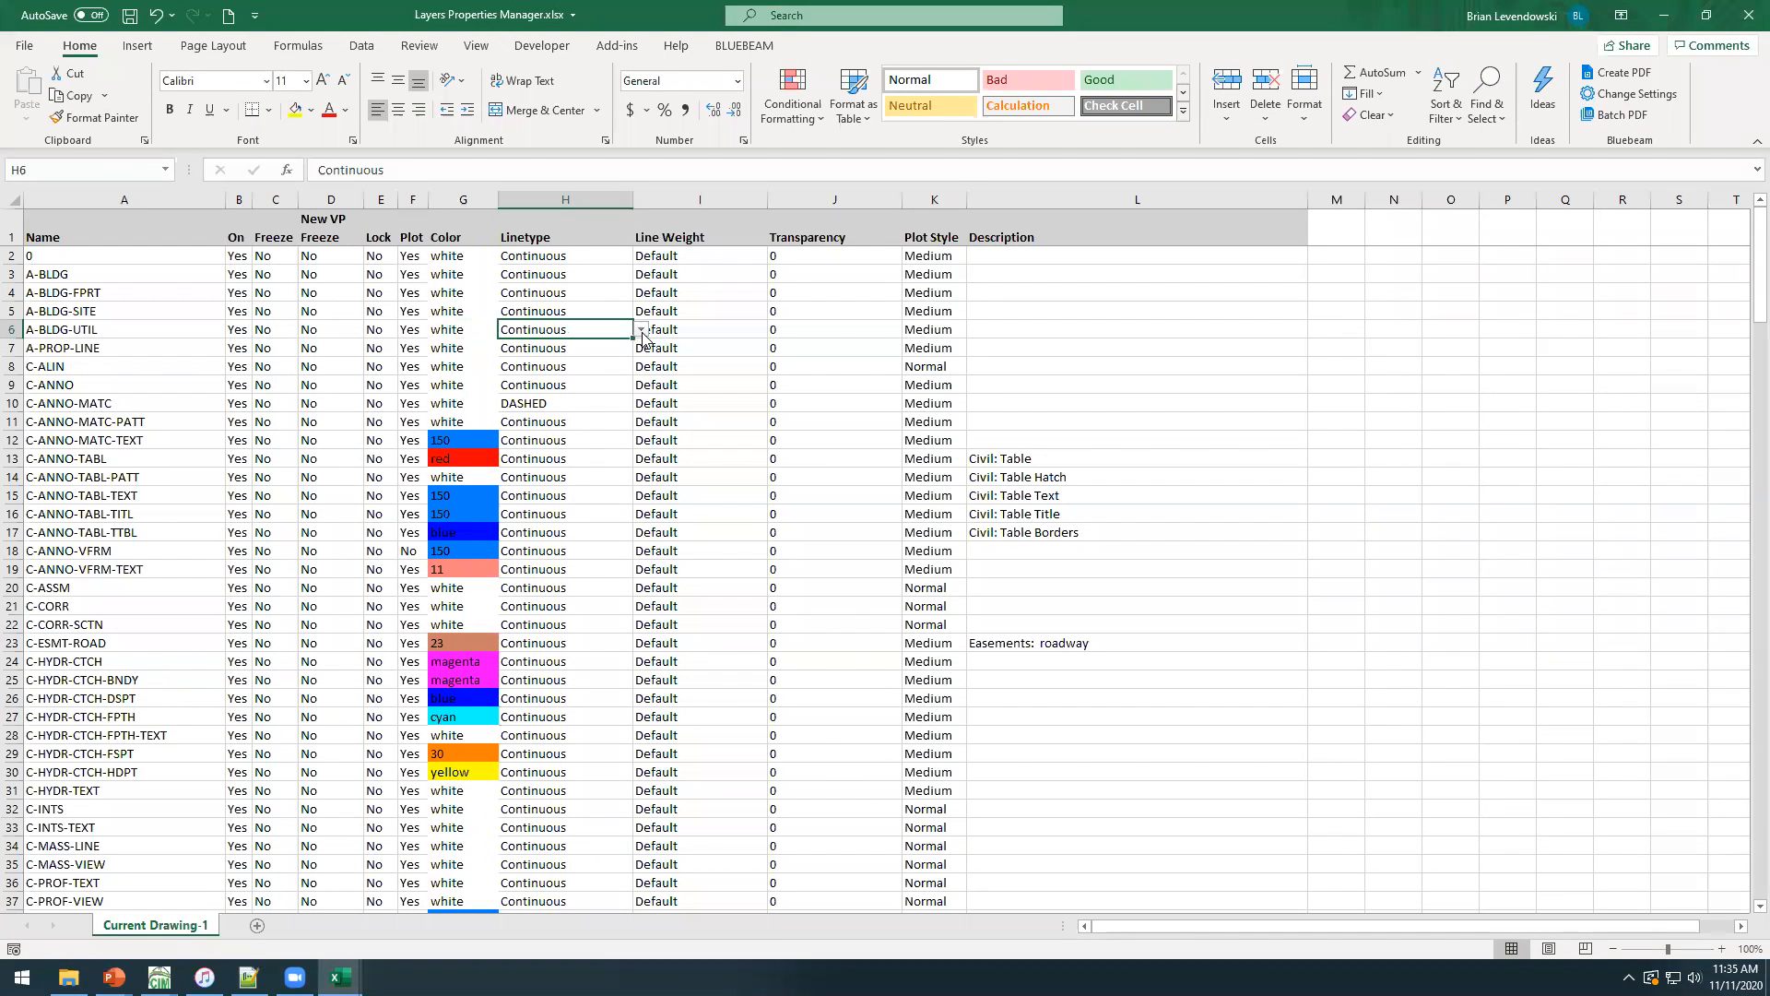
click(641, 331)
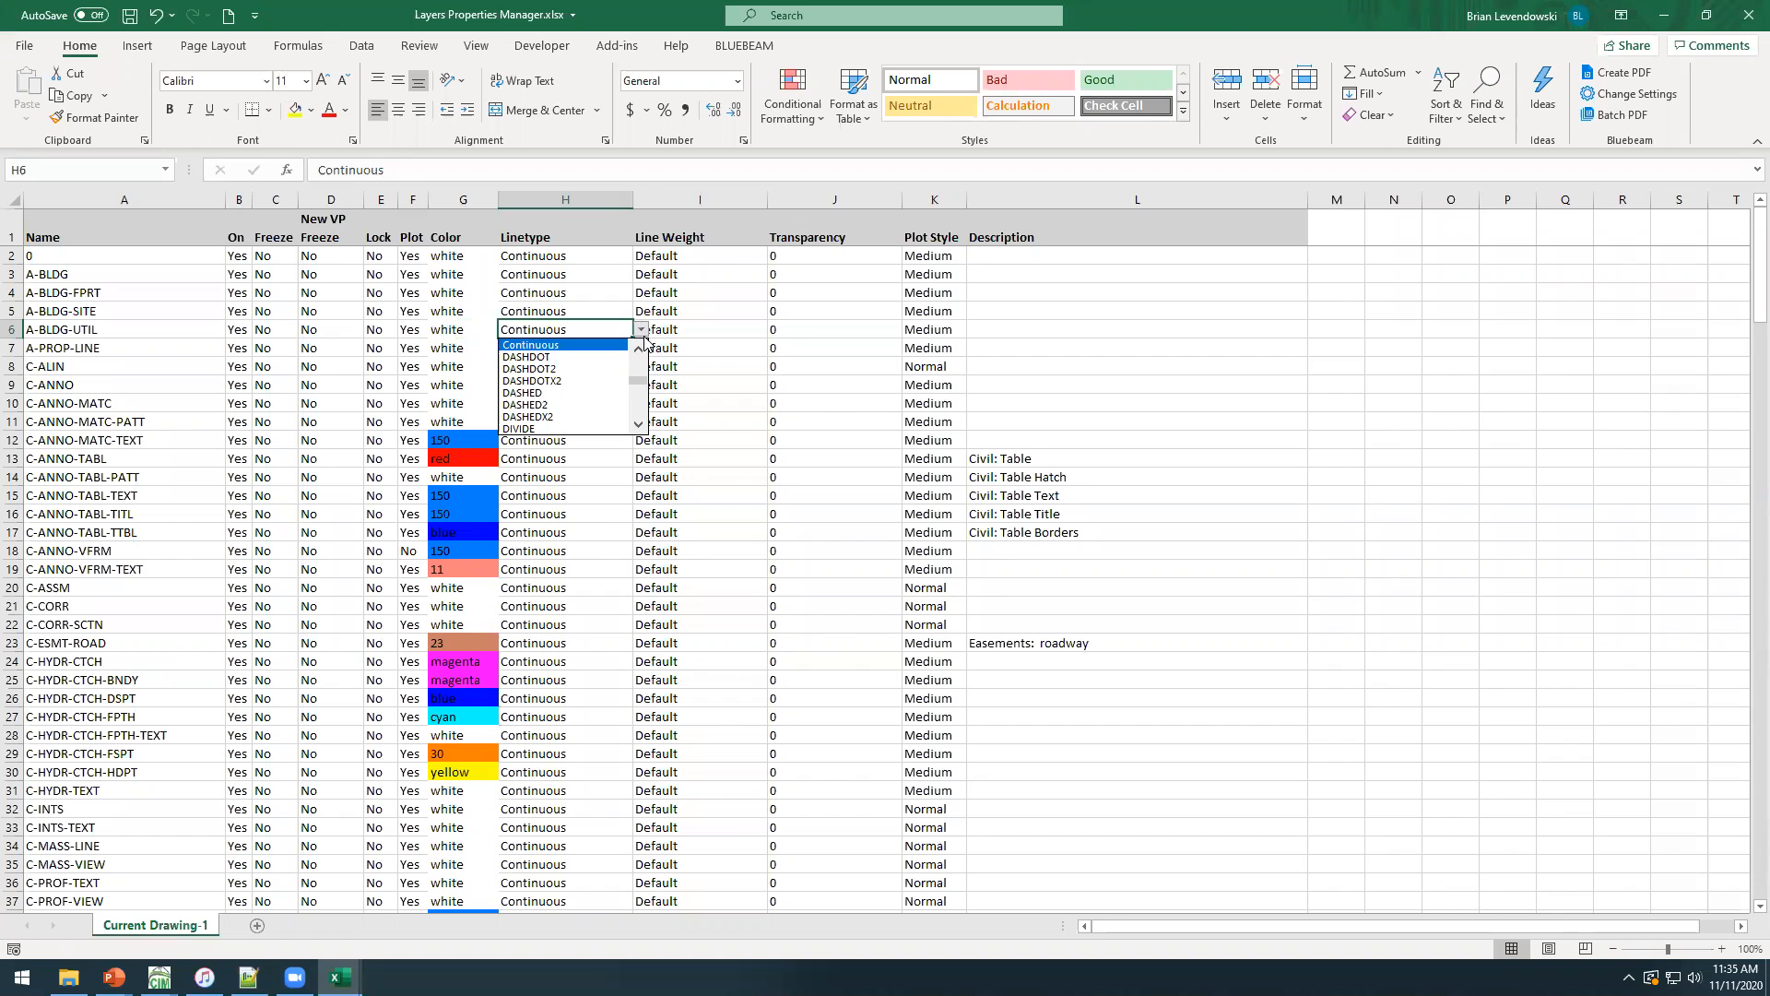
mouse_move(636, 383)
mouse_down()
mouse_move(637, 411)
mouse_move(638, 359)
mouse_move(637, 410)
mouse_up()
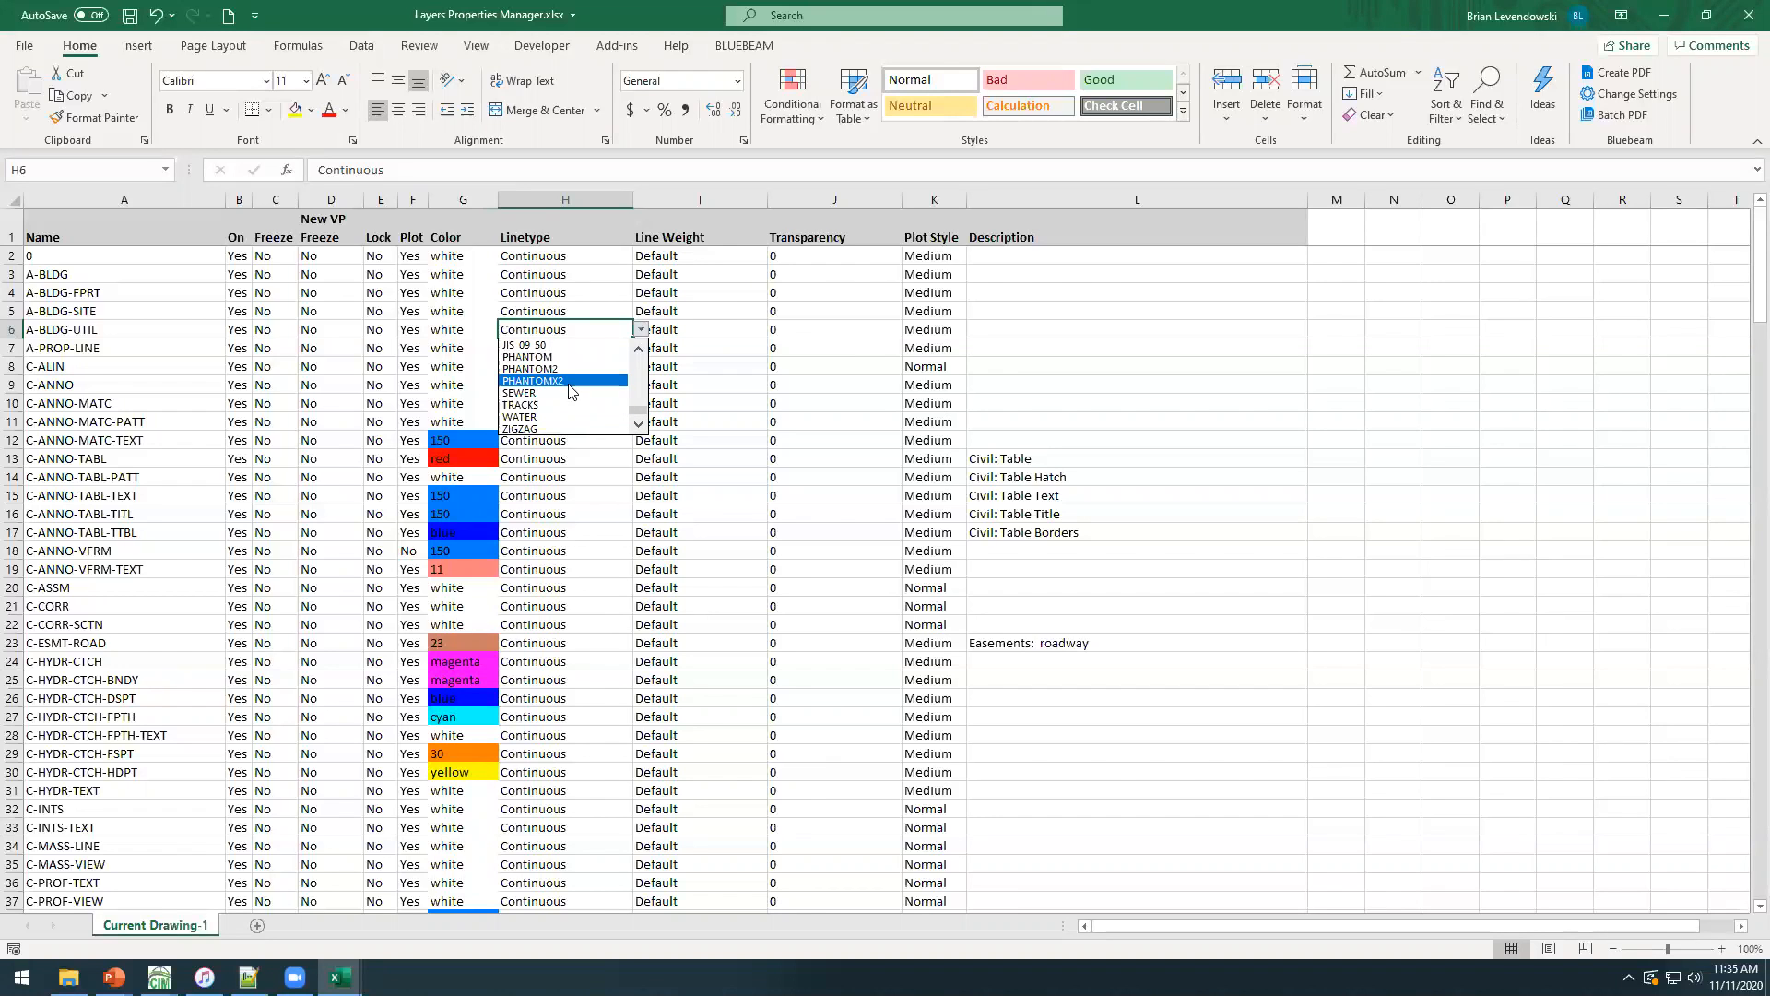
click(532, 393)
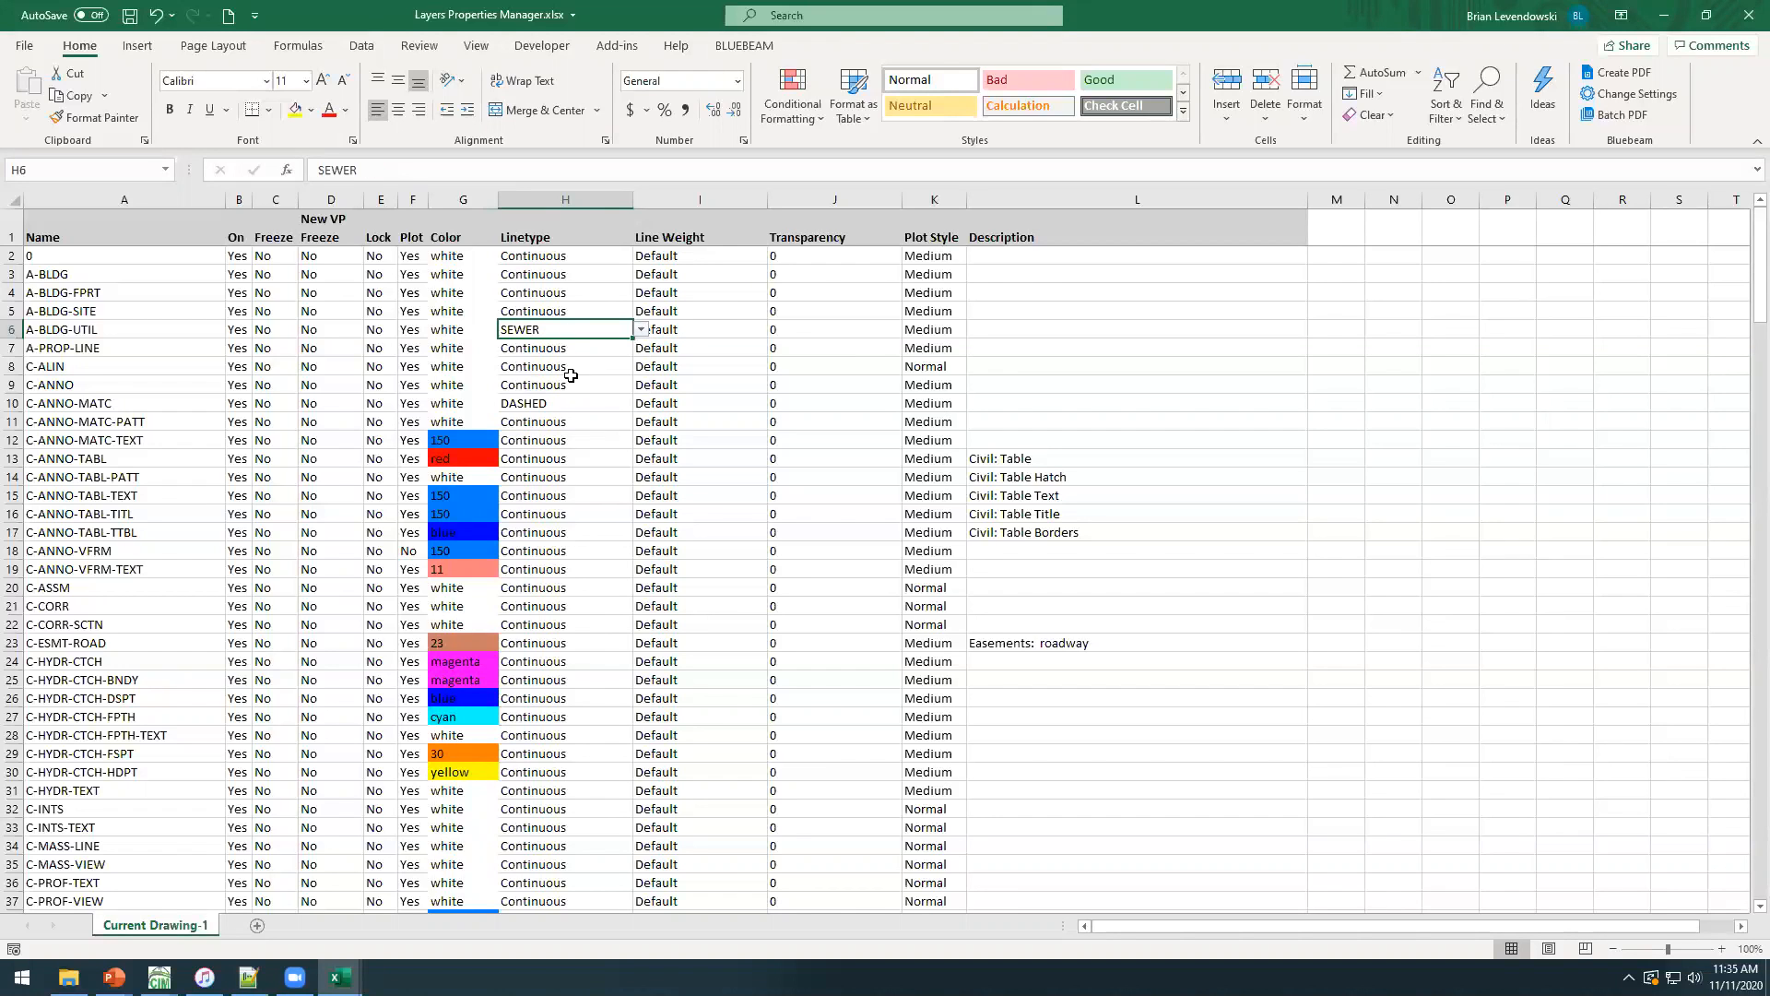
drag(633, 336, 634, 426)
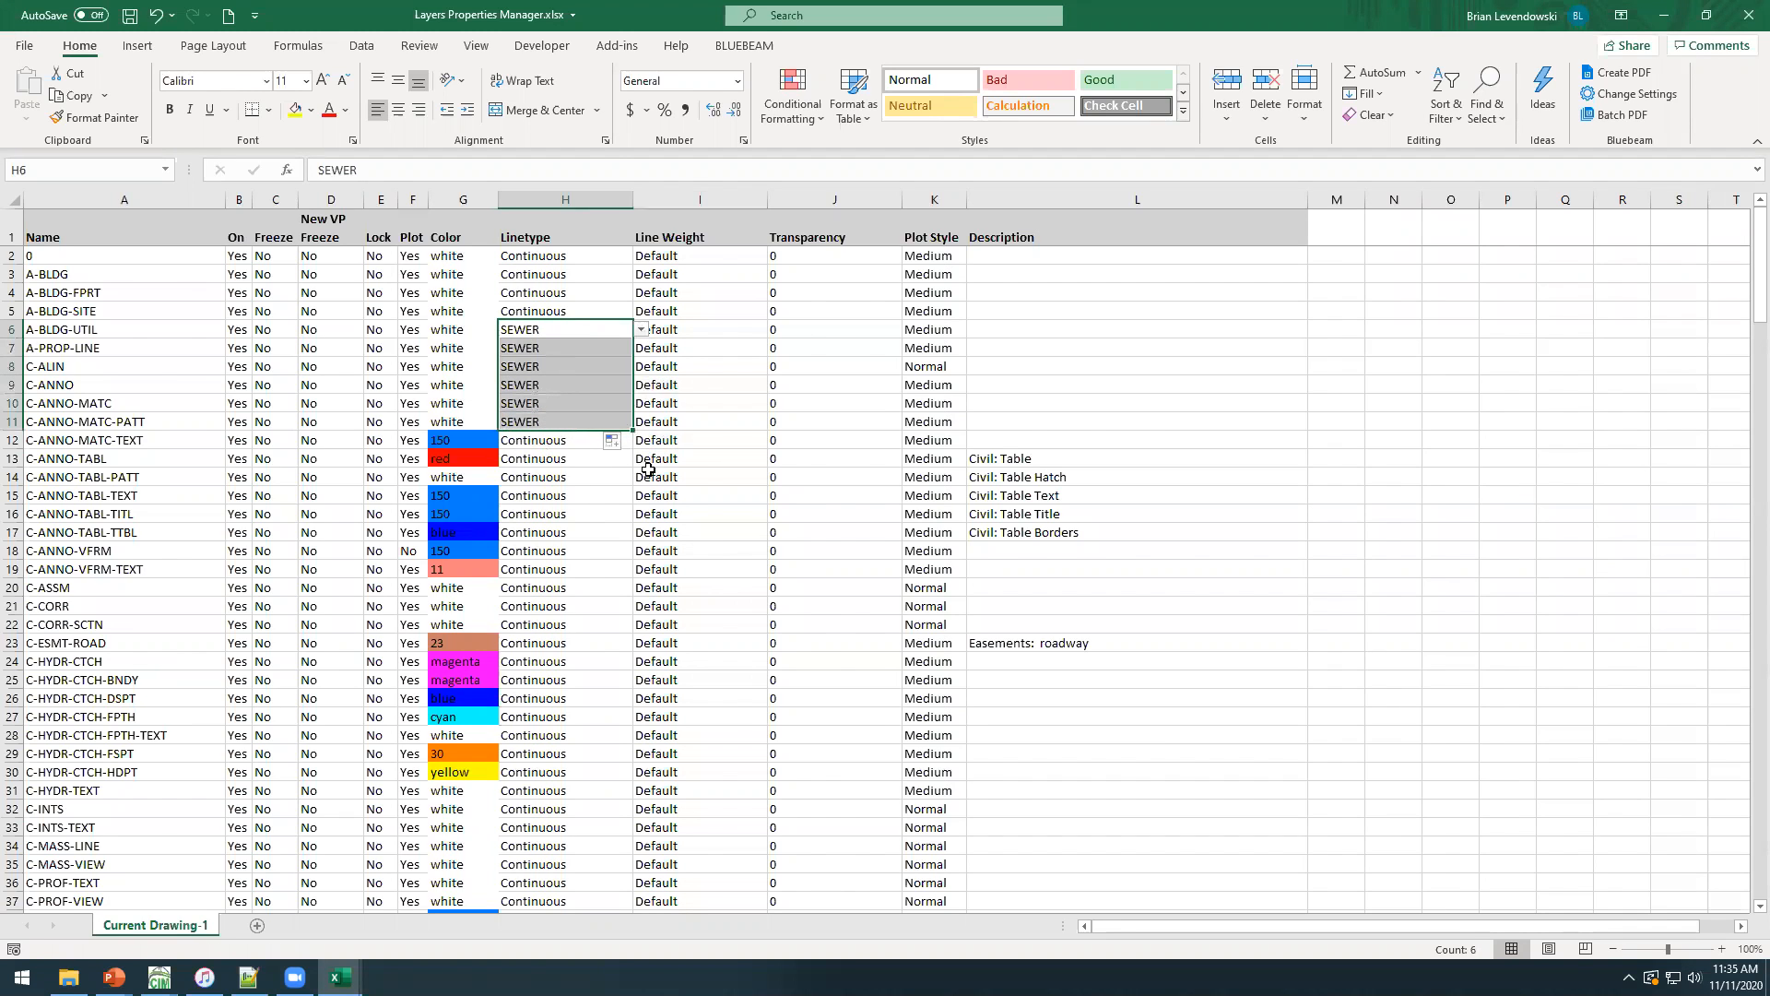
View the available Line Weight and Plot Style choices for the C-ALIN layer without changing them.
click(720, 366)
click(775, 367)
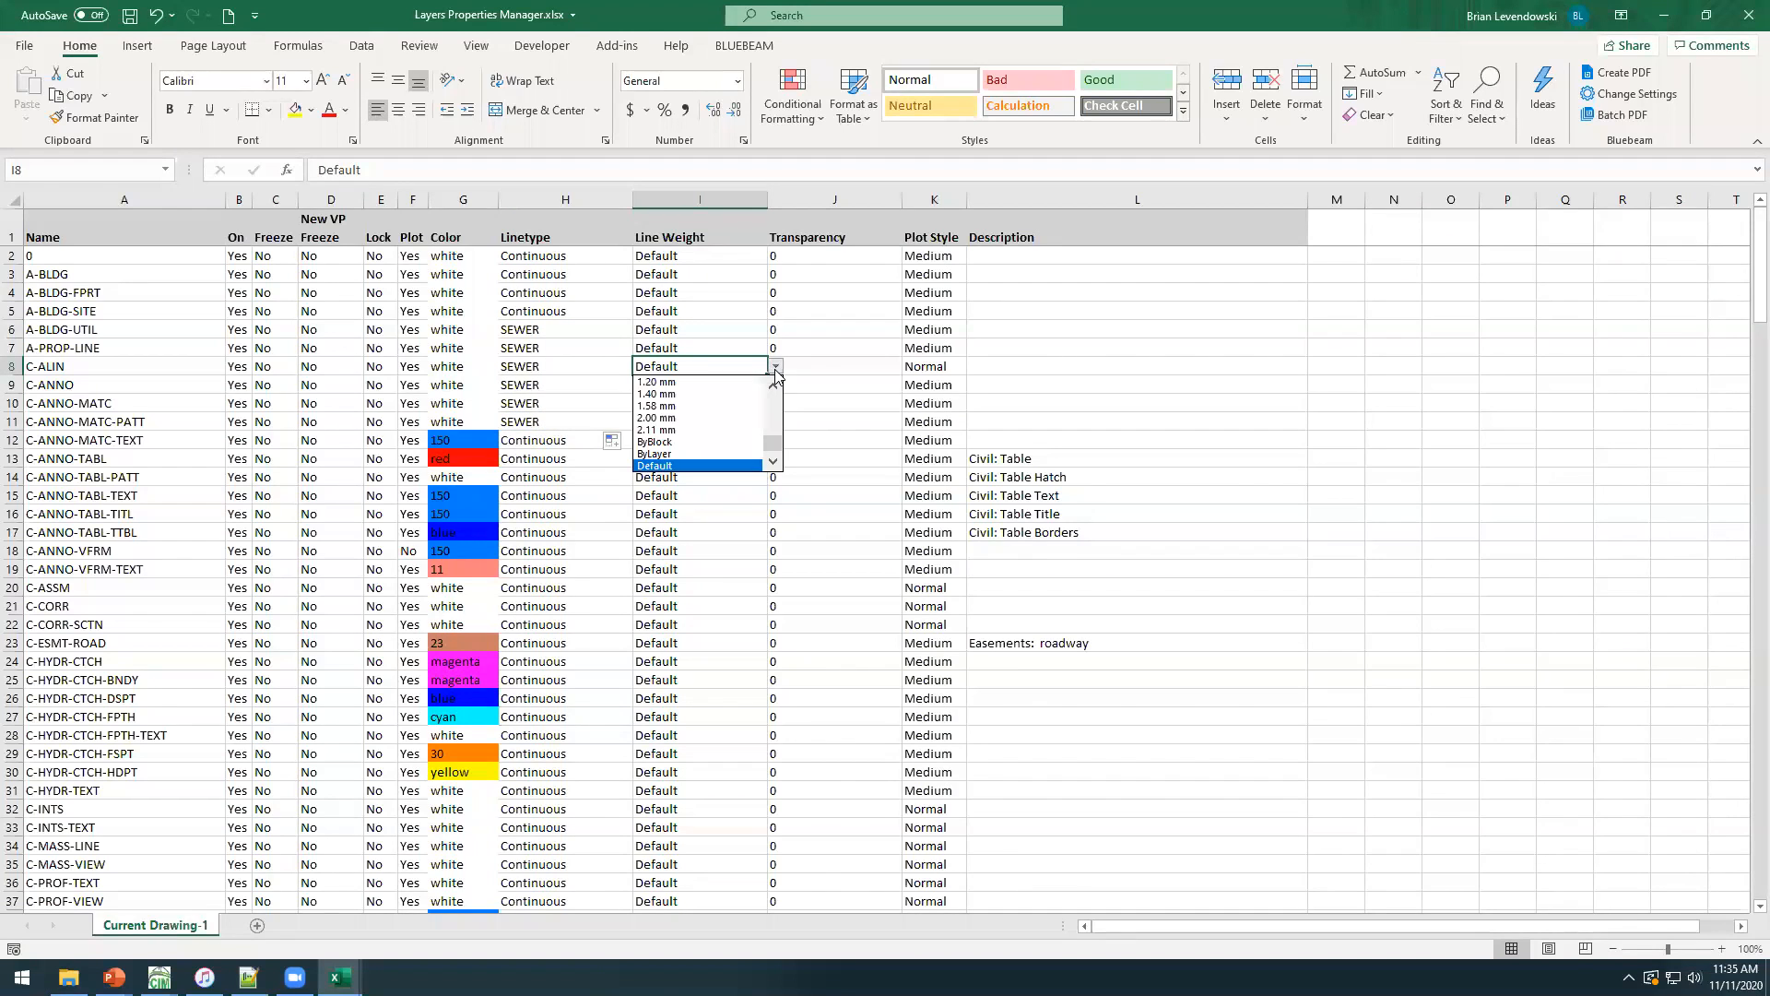
click(941, 366)
click(940, 366)
click(975, 367)
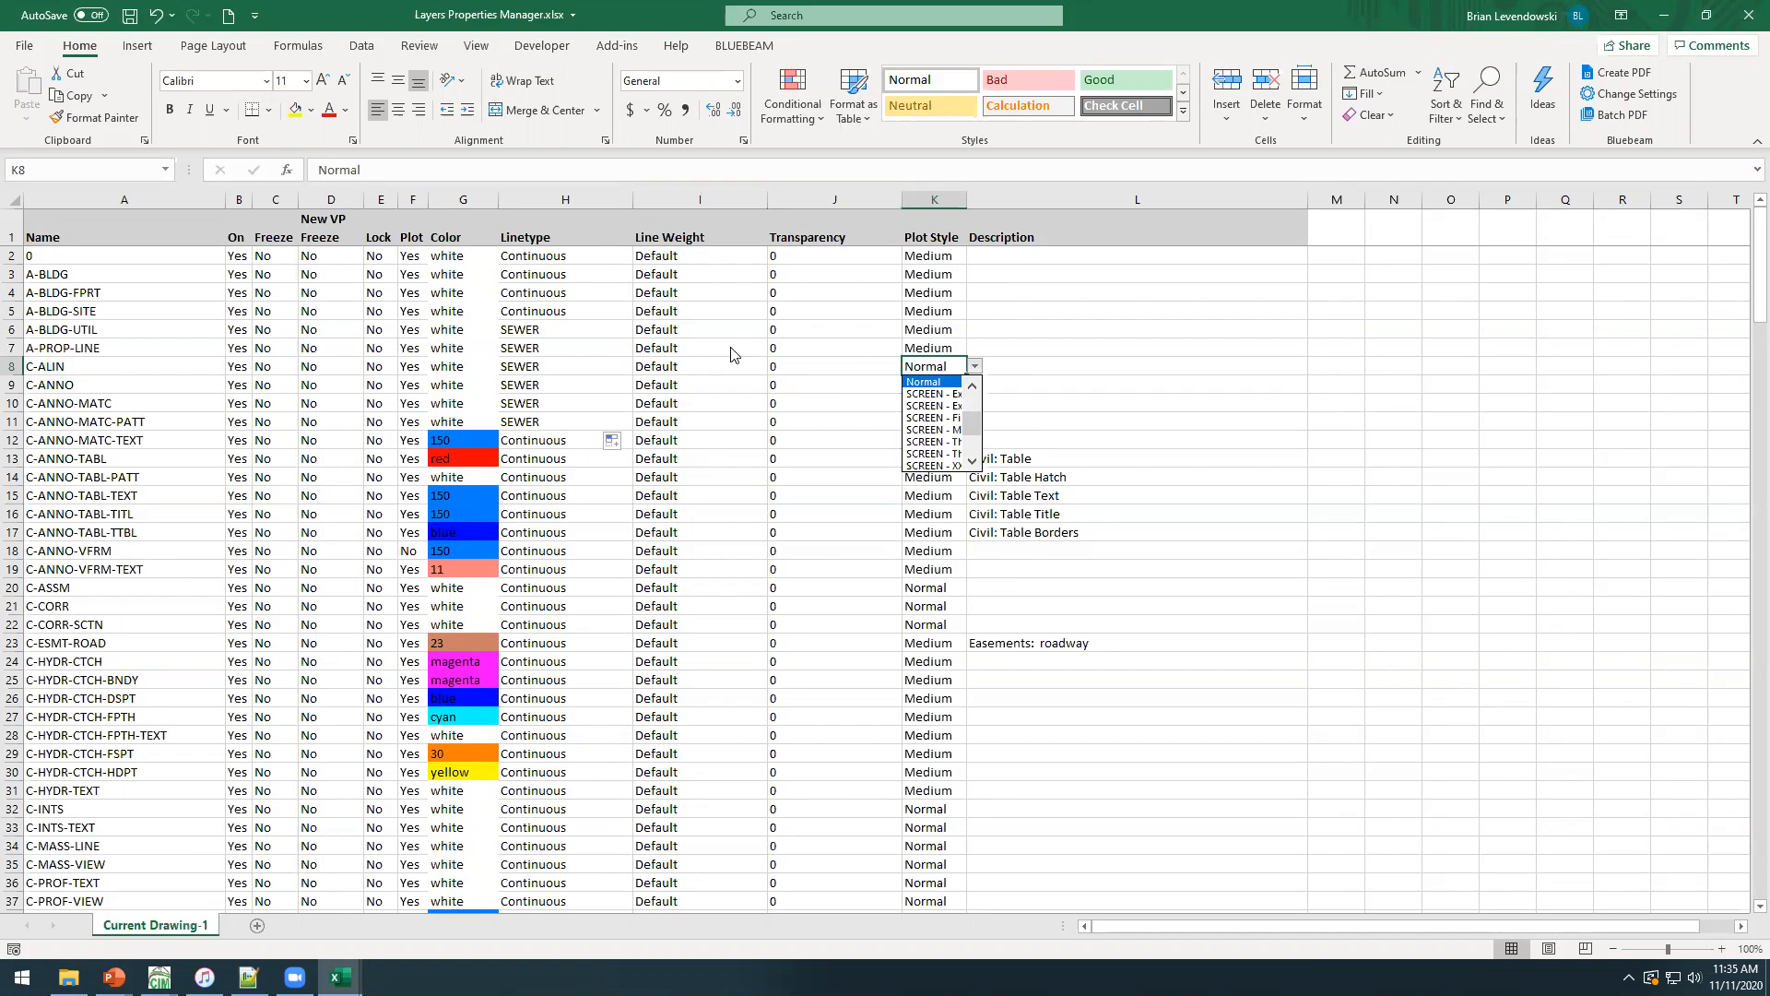
key(Escape)
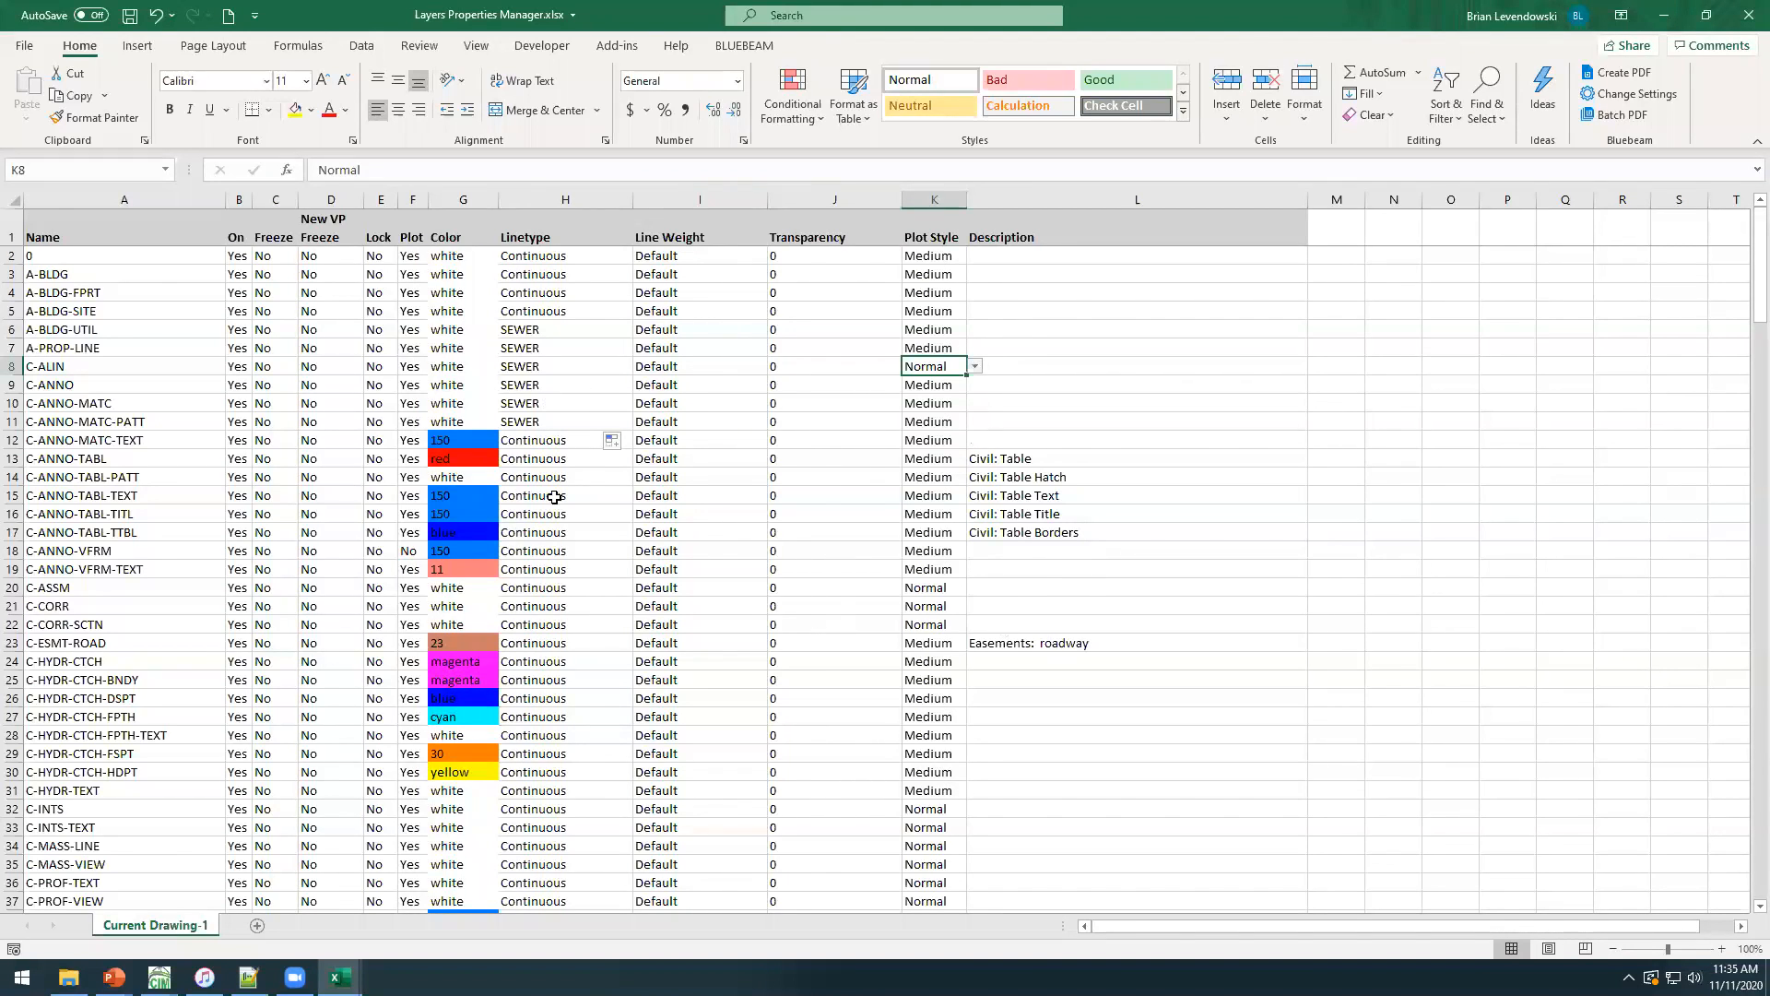
Fill the color 150 of C-ANNO-MATC-TEXT down through the C-CORR layer.
click(466, 440)
drag(497, 449, 492, 616)
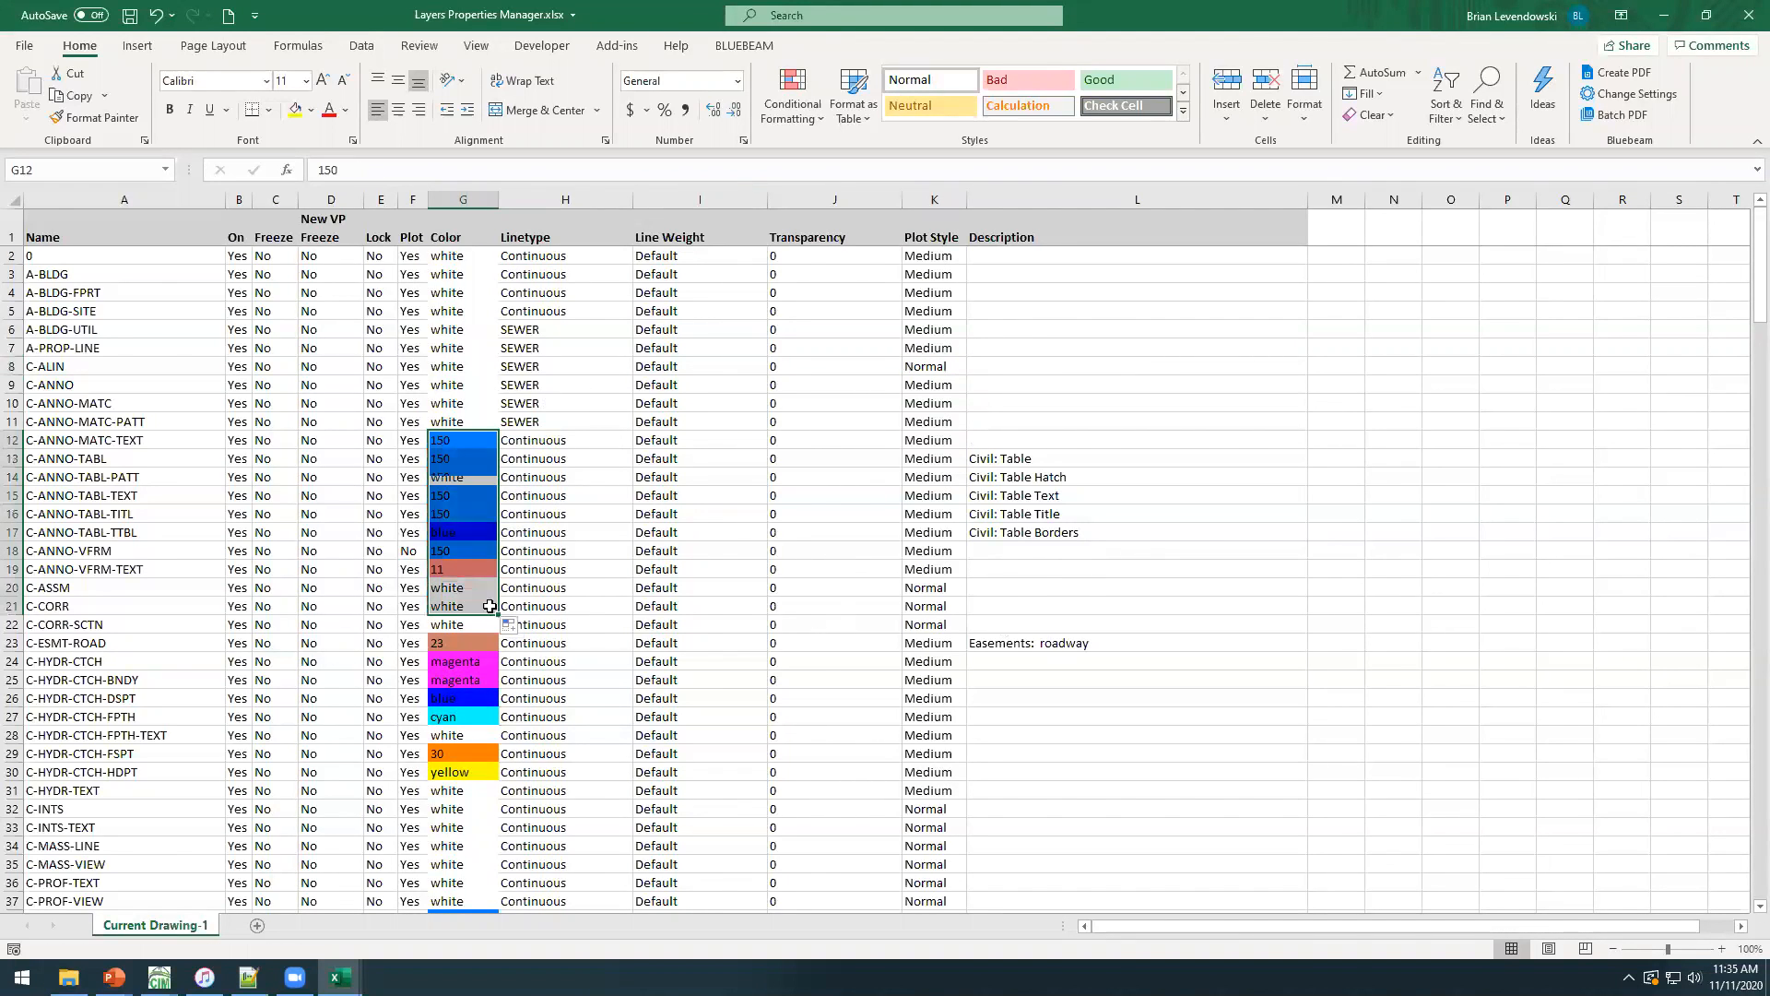
click(114, 459)
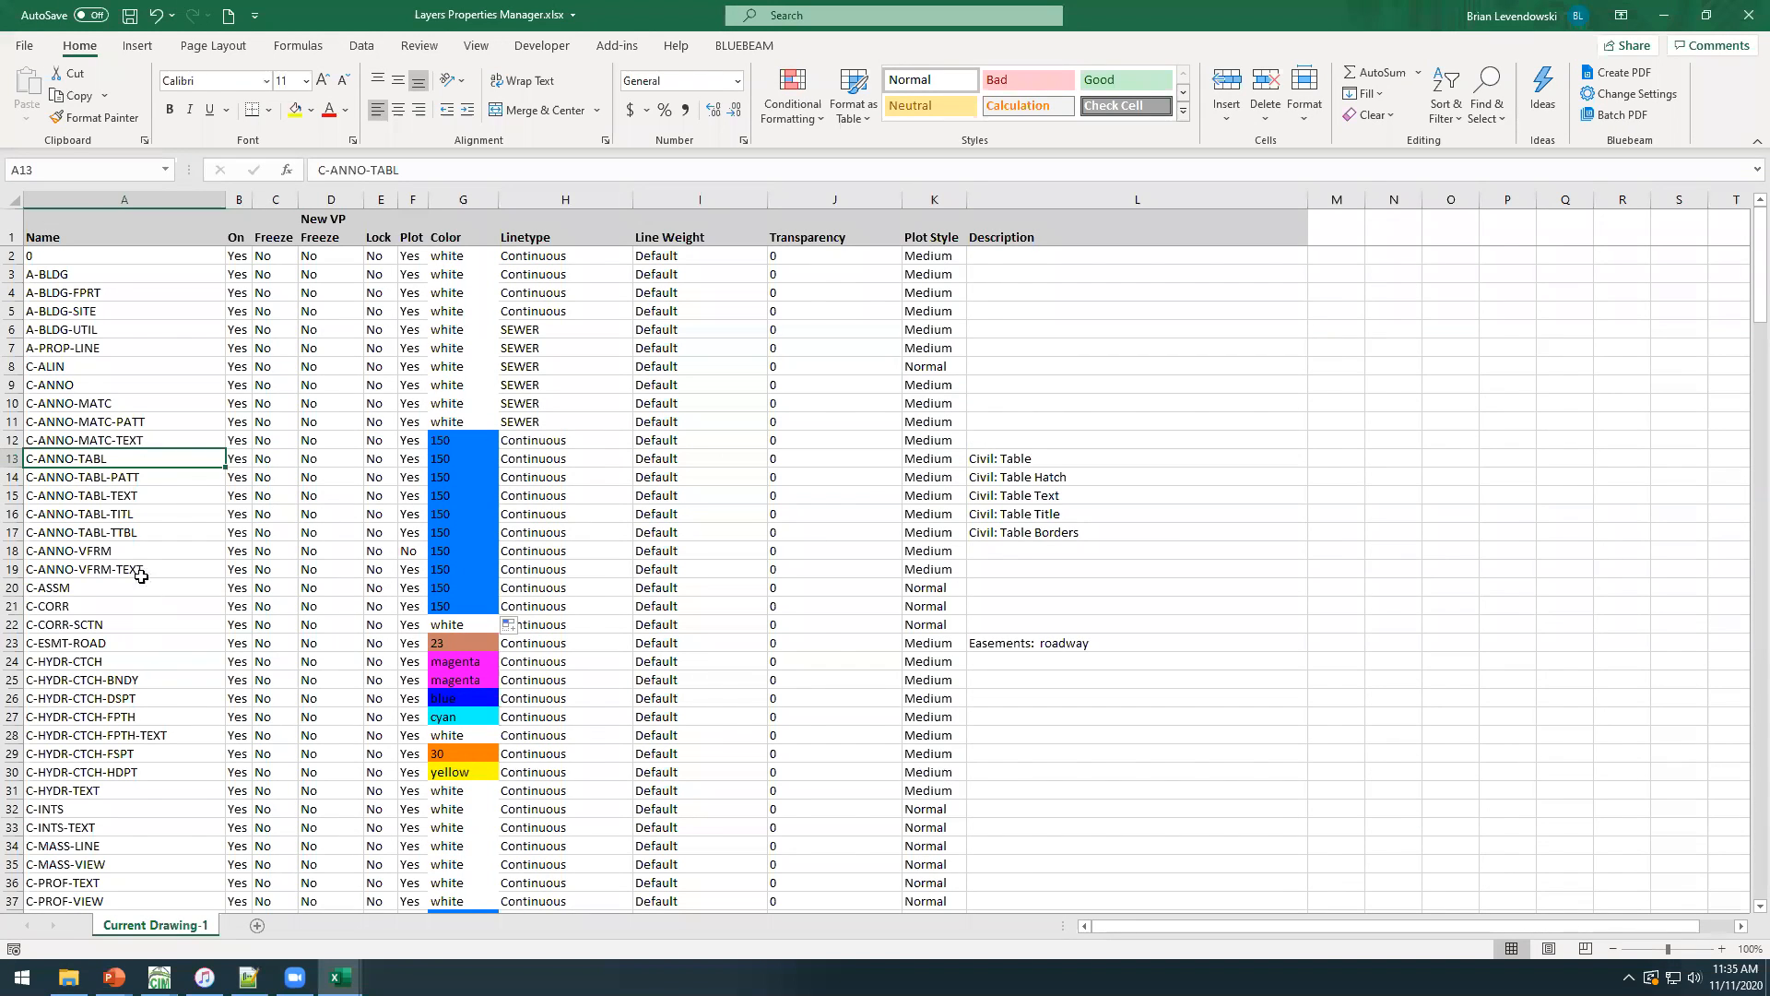
Delete the layer rows C-ANNO-TABL-PATT through C-ANNO-TABL-TTBL and C-HYDR-CTCH through C-HYDR-TEXT.
click(11, 477)
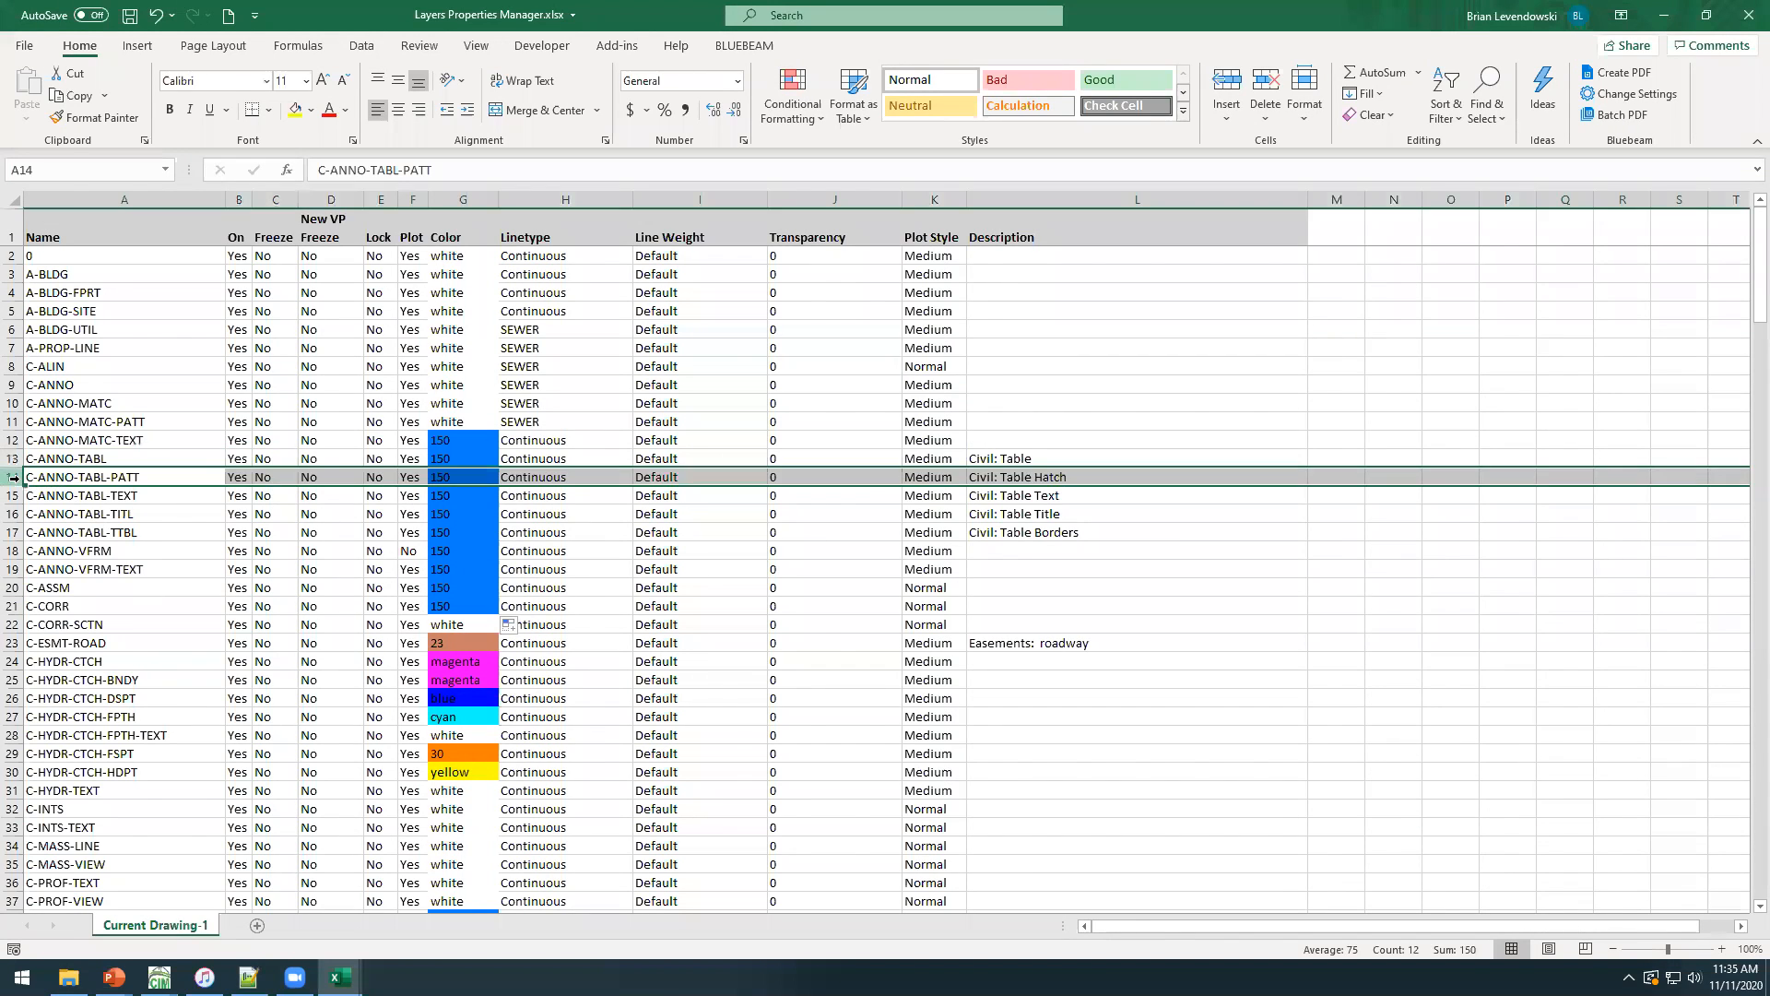
shift+click(14, 529)
right_click(105, 509)
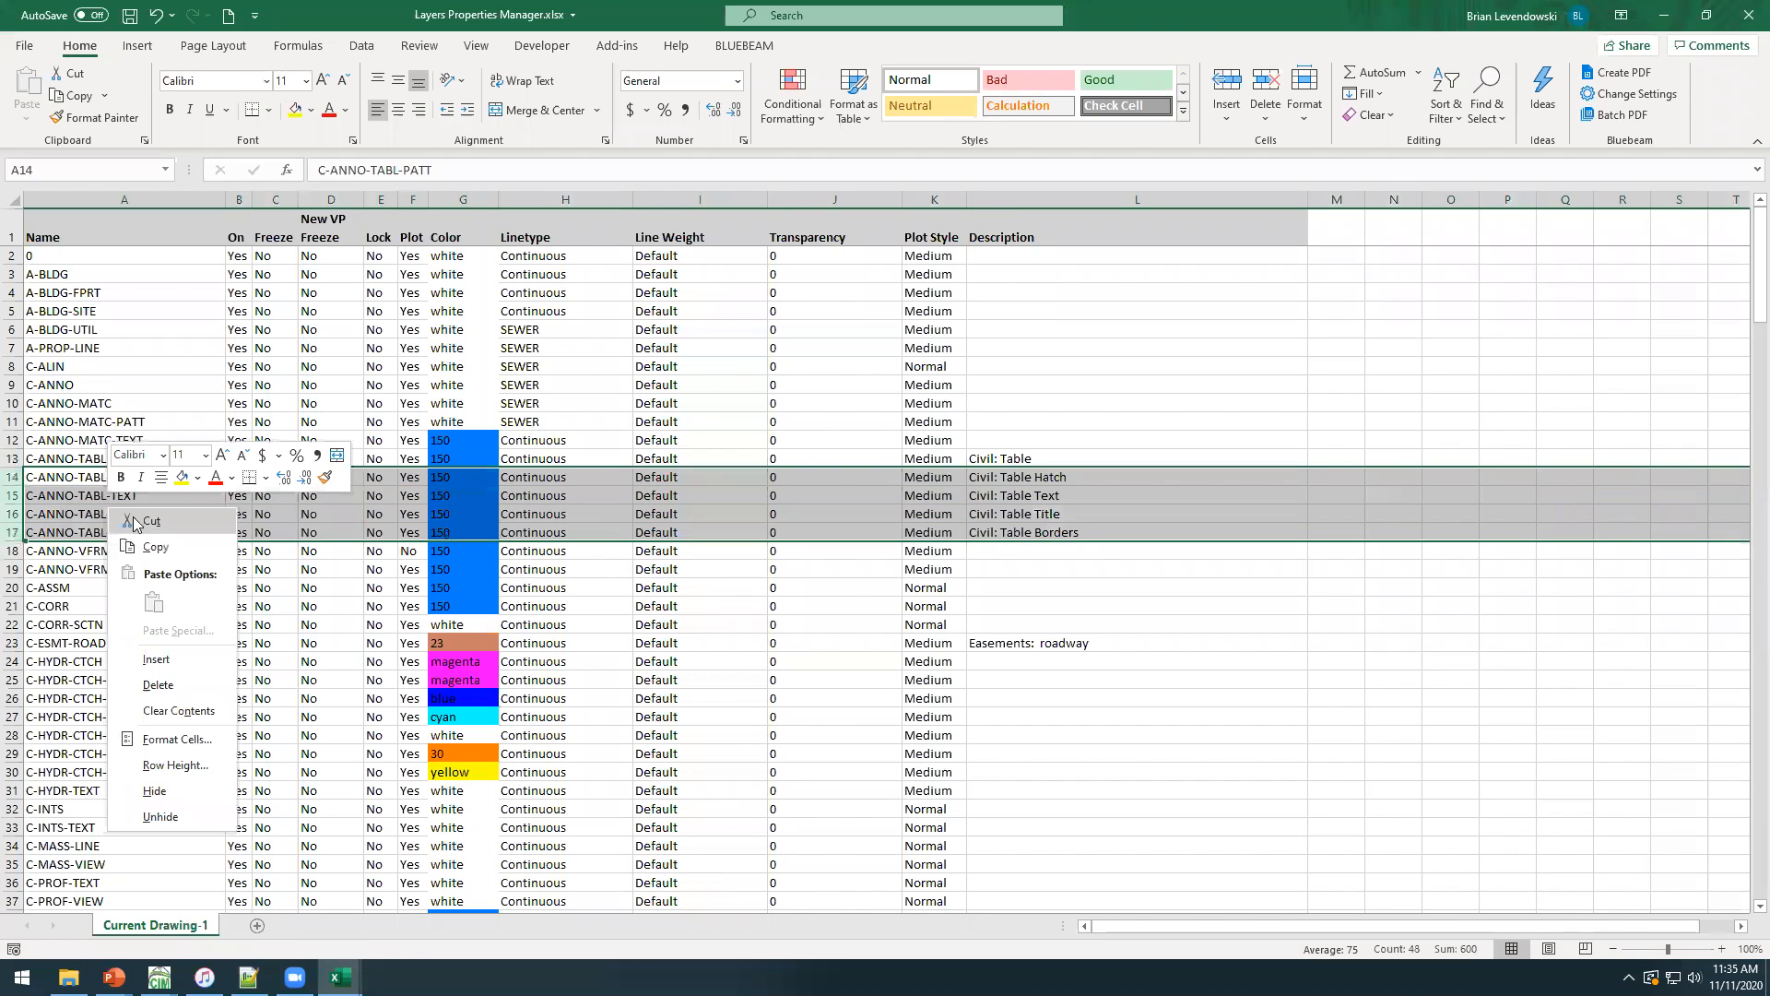
click(159, 685)
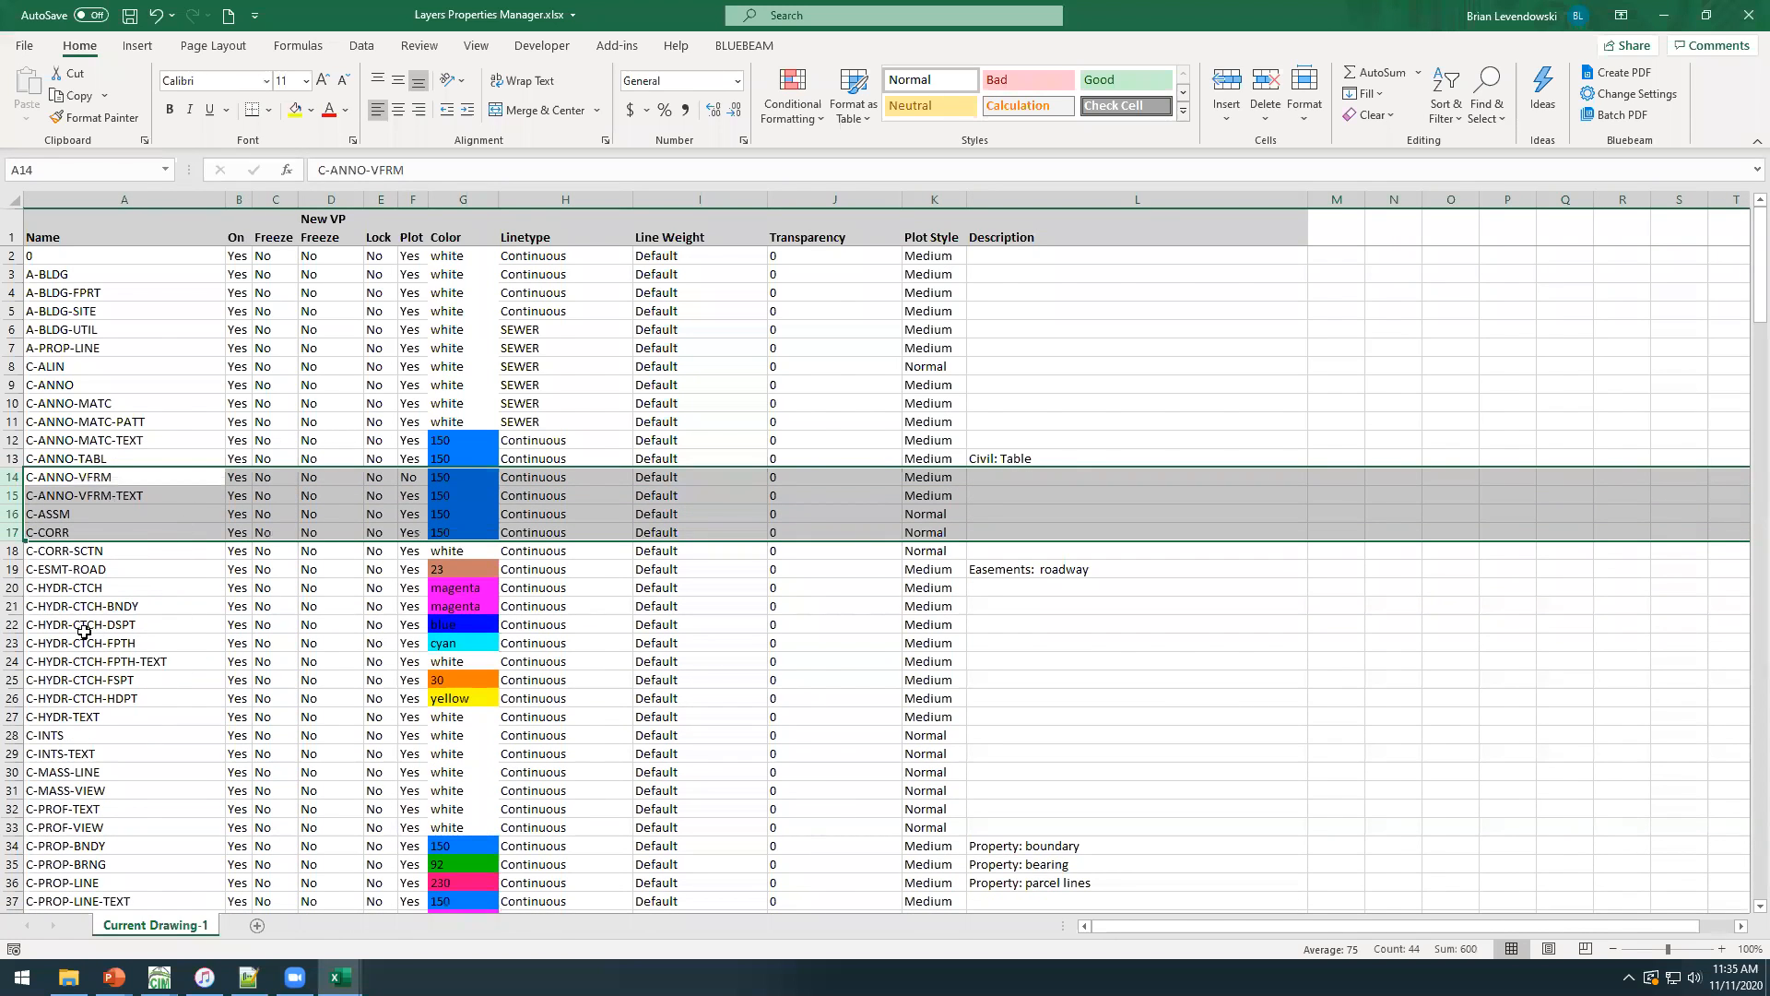
click(11, 589)
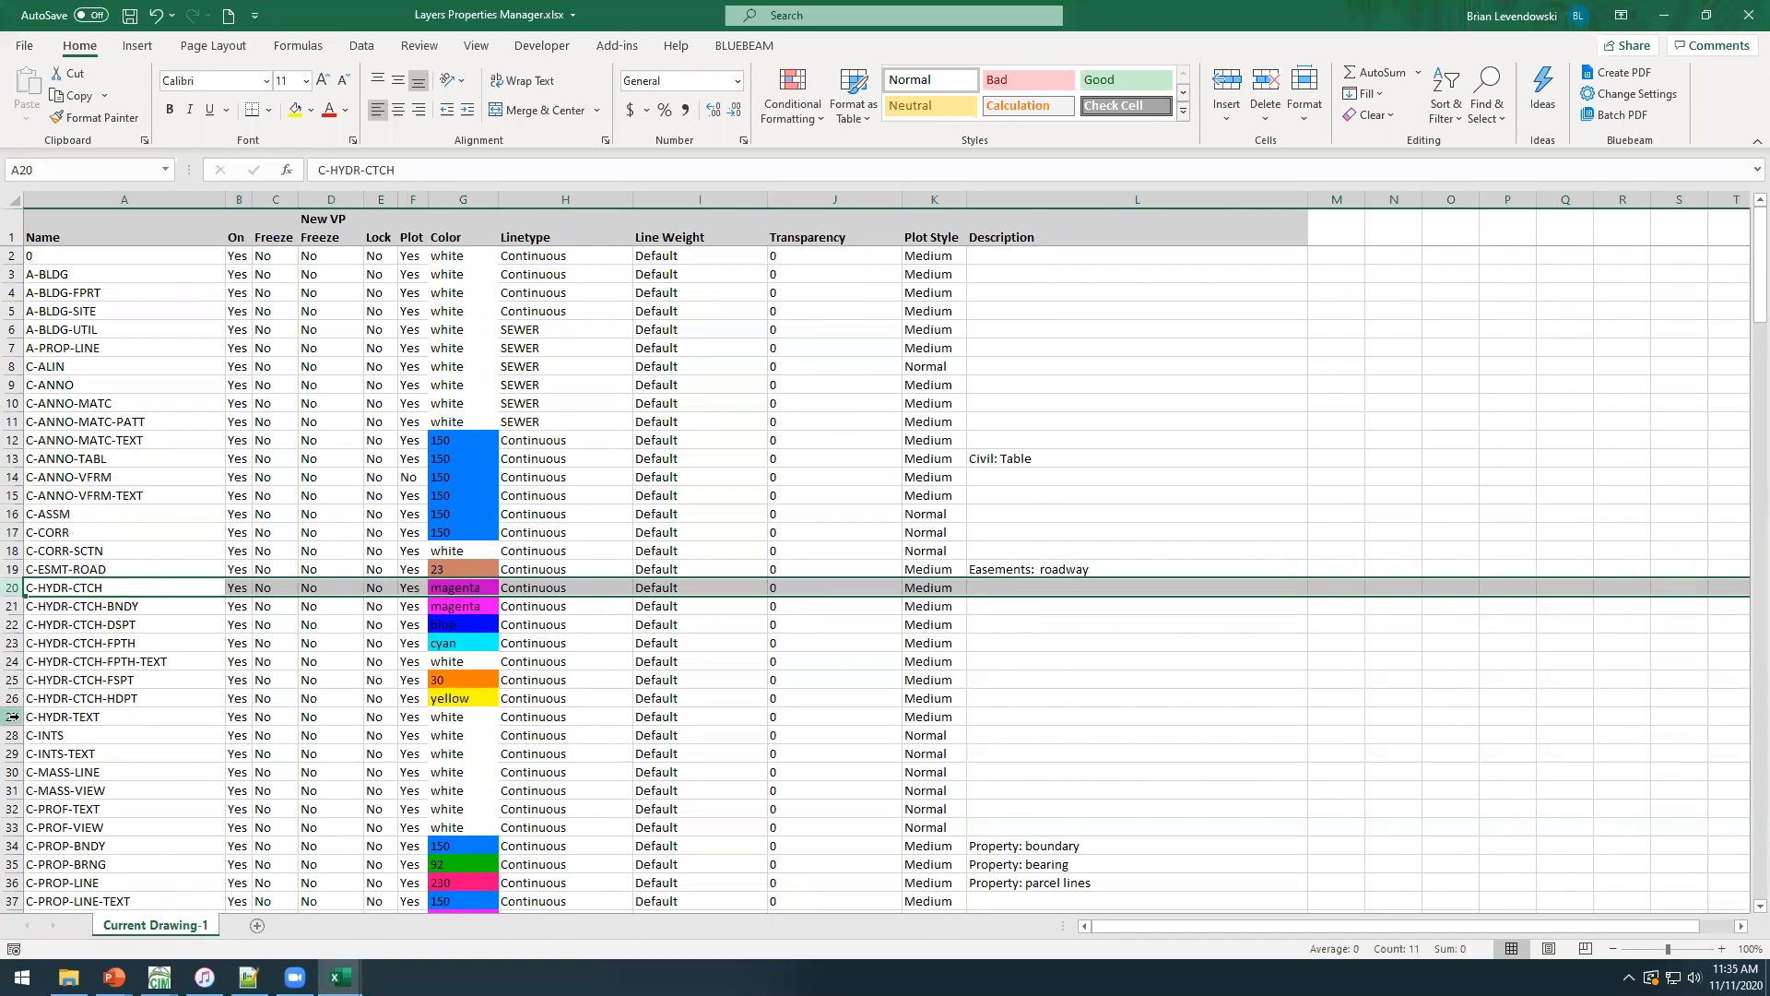
shift+click(13, 716)
right_click(90, 666)
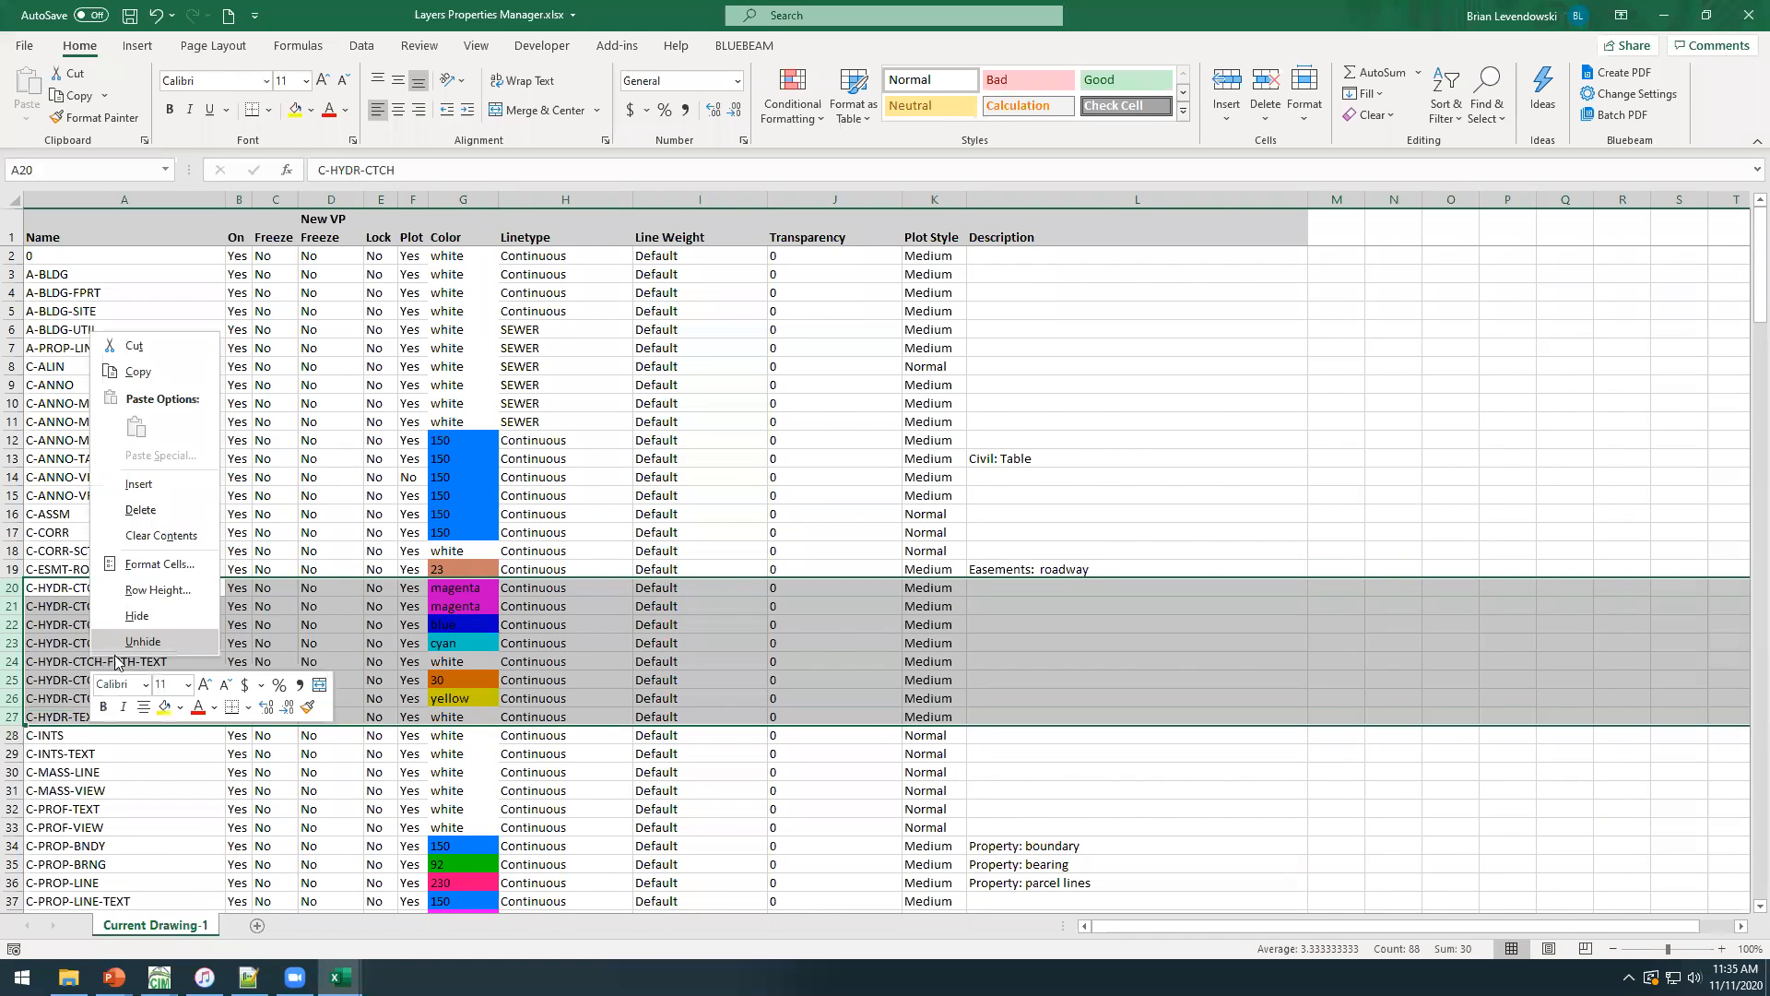
click(144, 510)
click(95, 361)
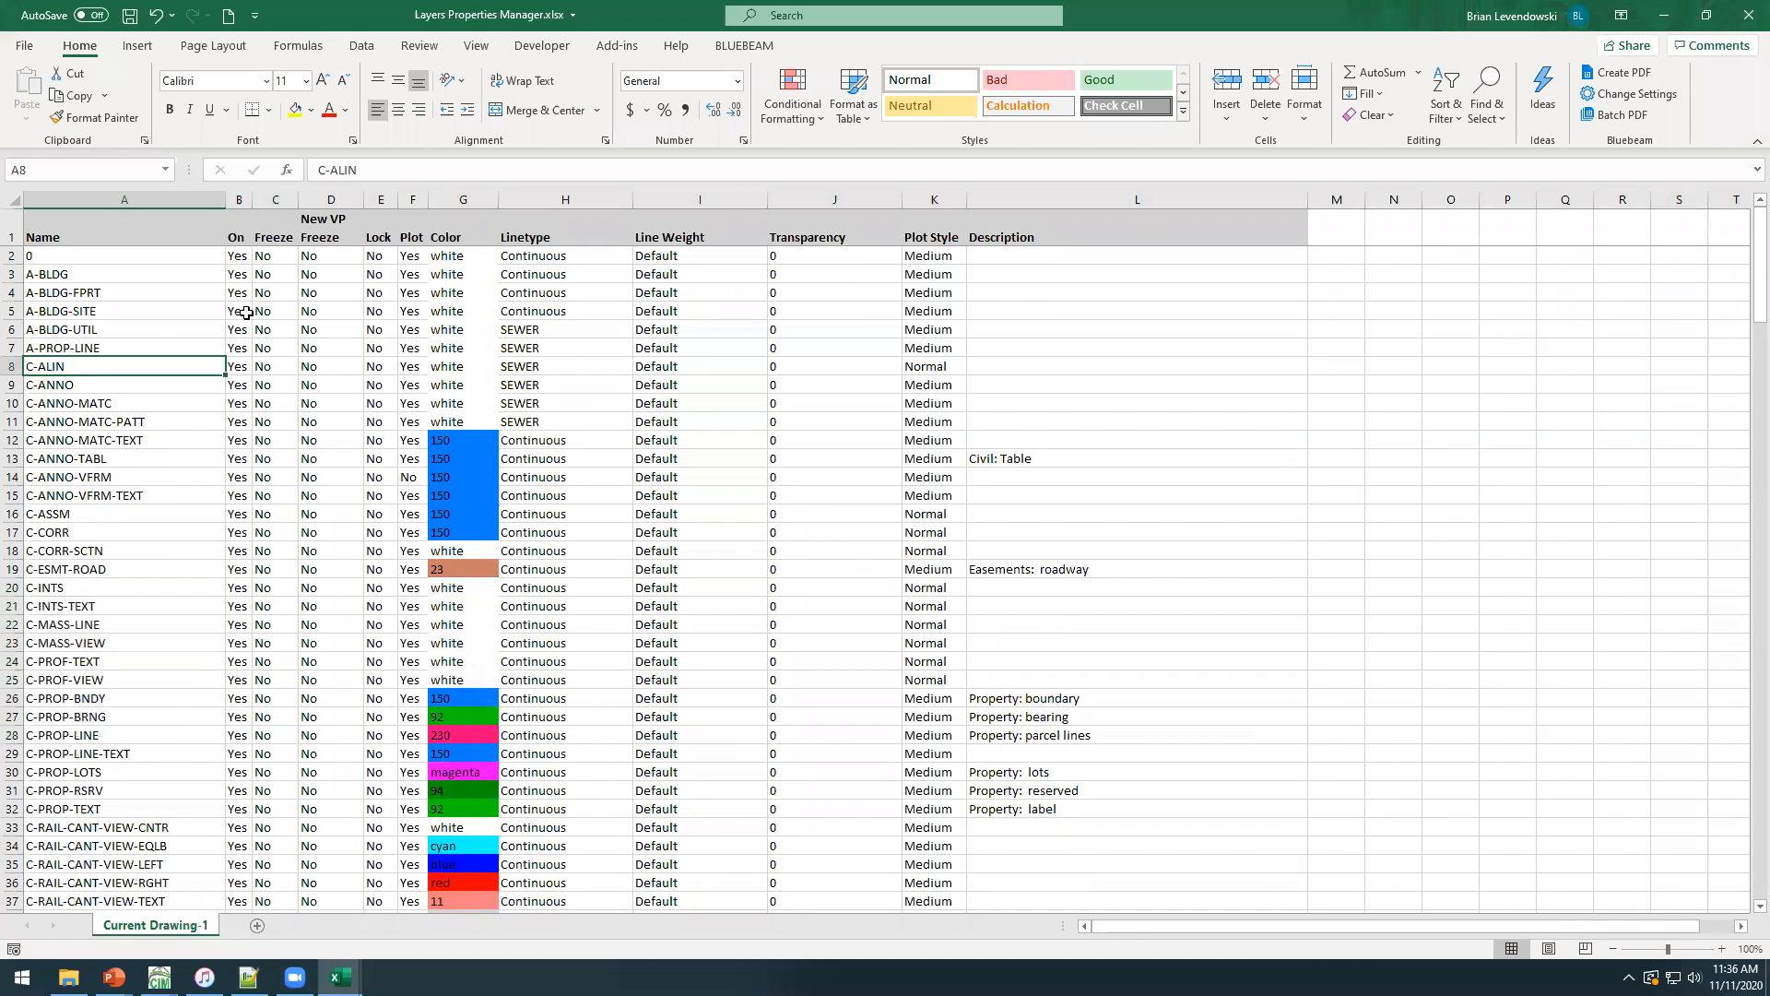
Enter the descriptions Building for A-BLDG, Footprint for A-BLDG-FPRT and Site for A-BLDG-SITE.
click(1007, 294)
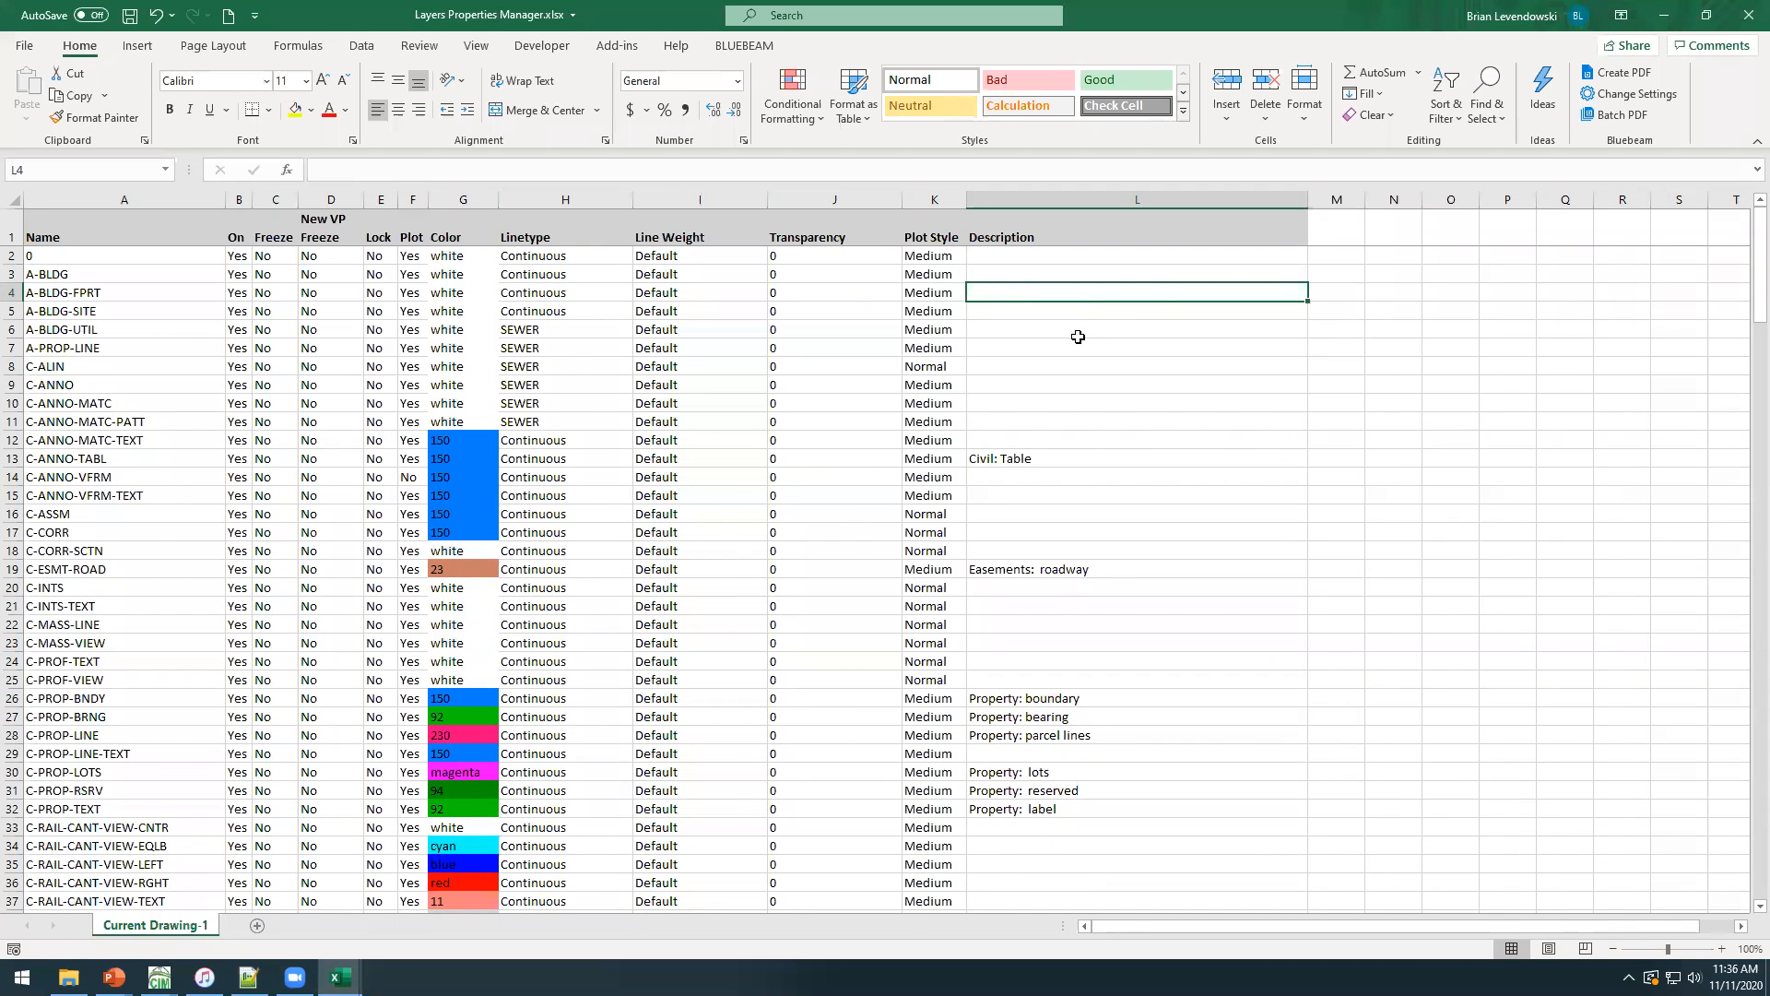
key(Up)
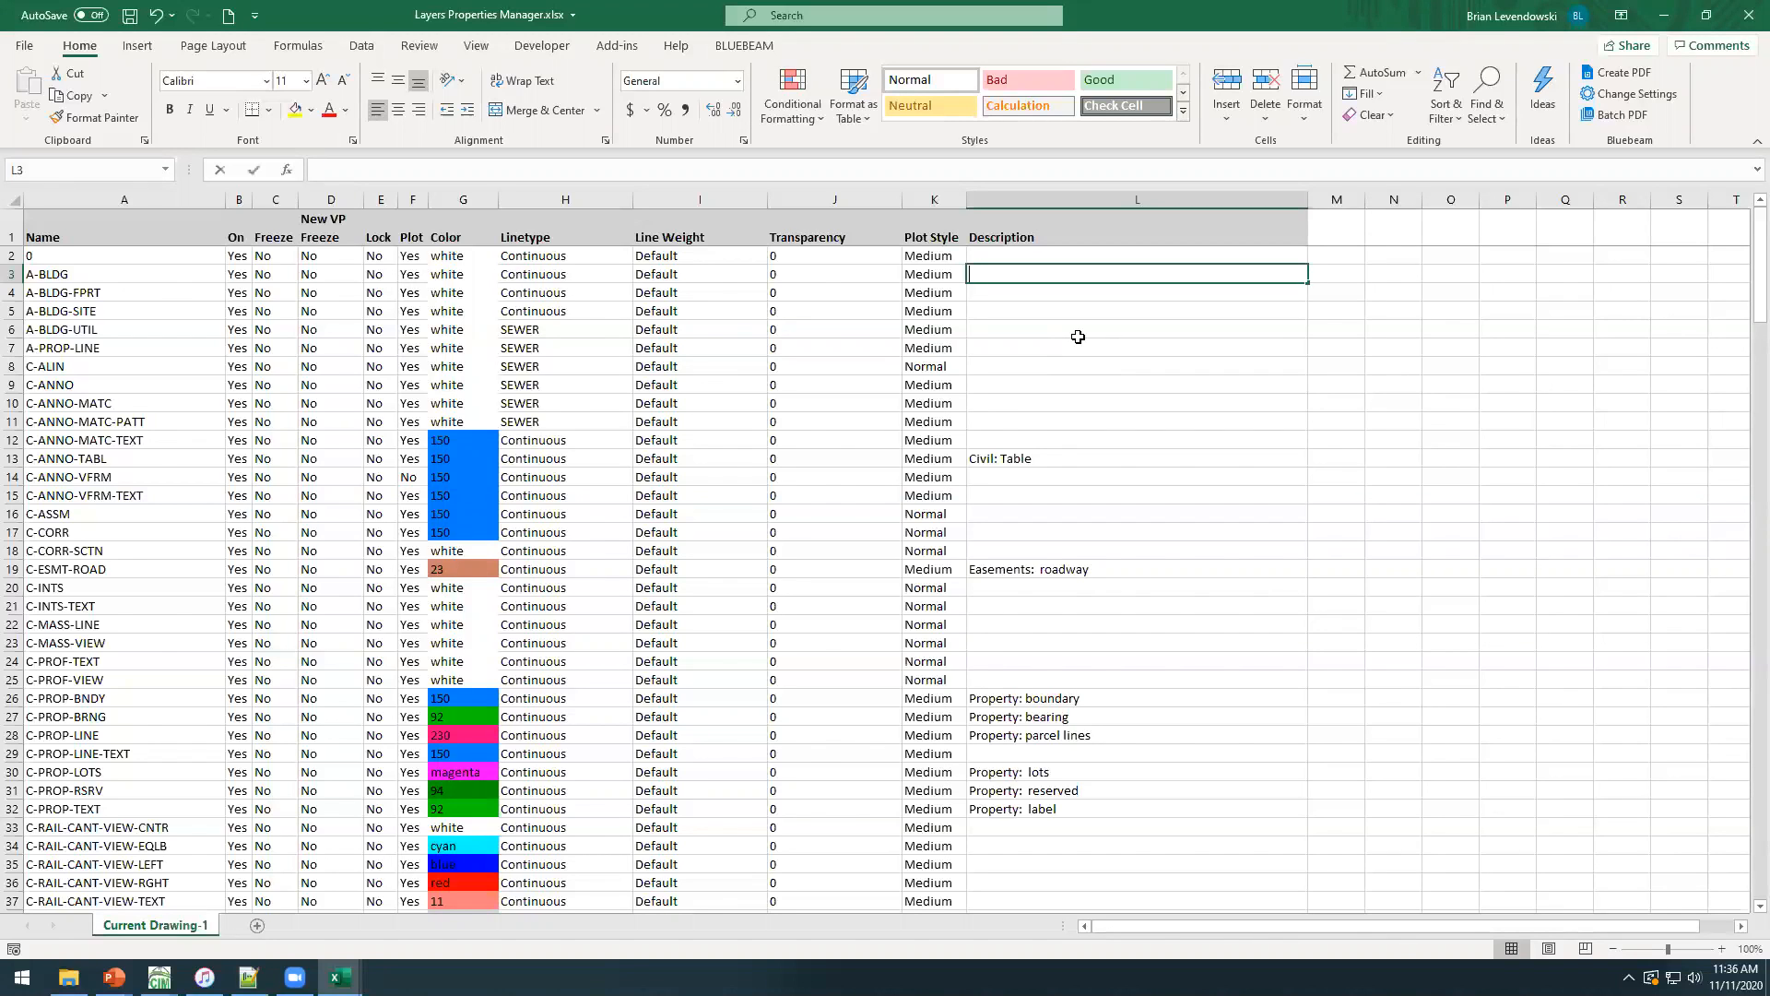
text(Building)
key(Return)
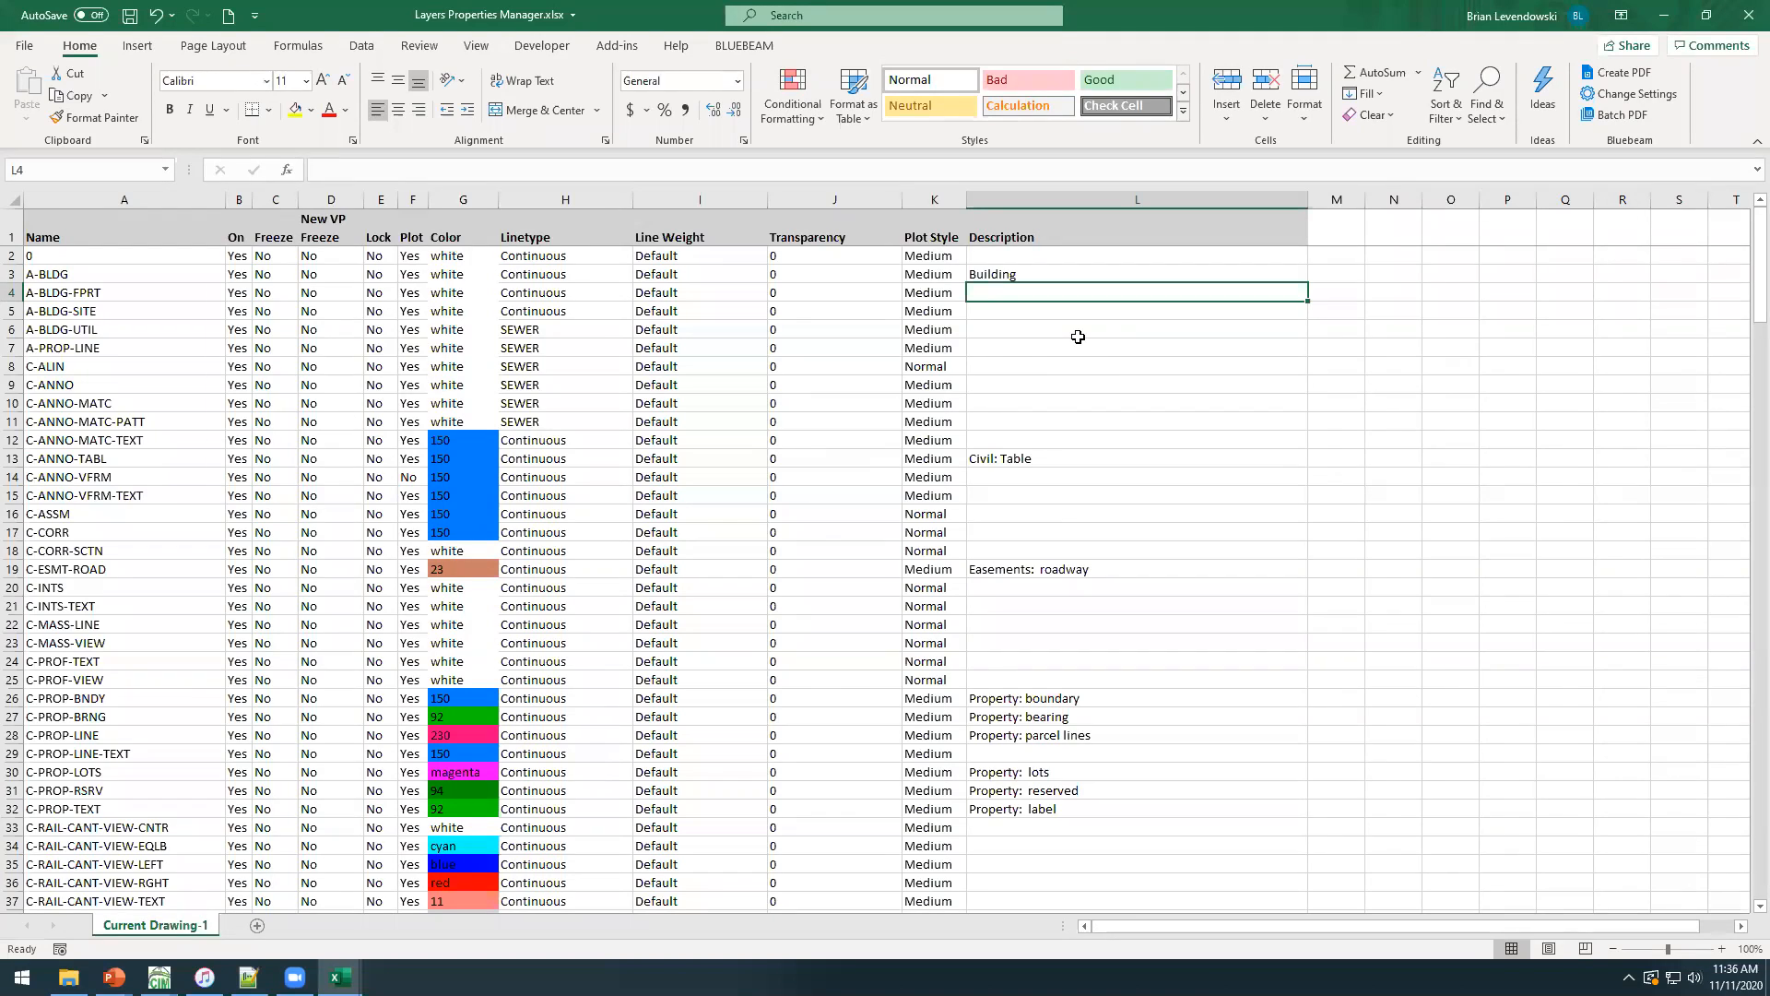
text(Footprint)
key(Return)
text(Site)
key(Return)
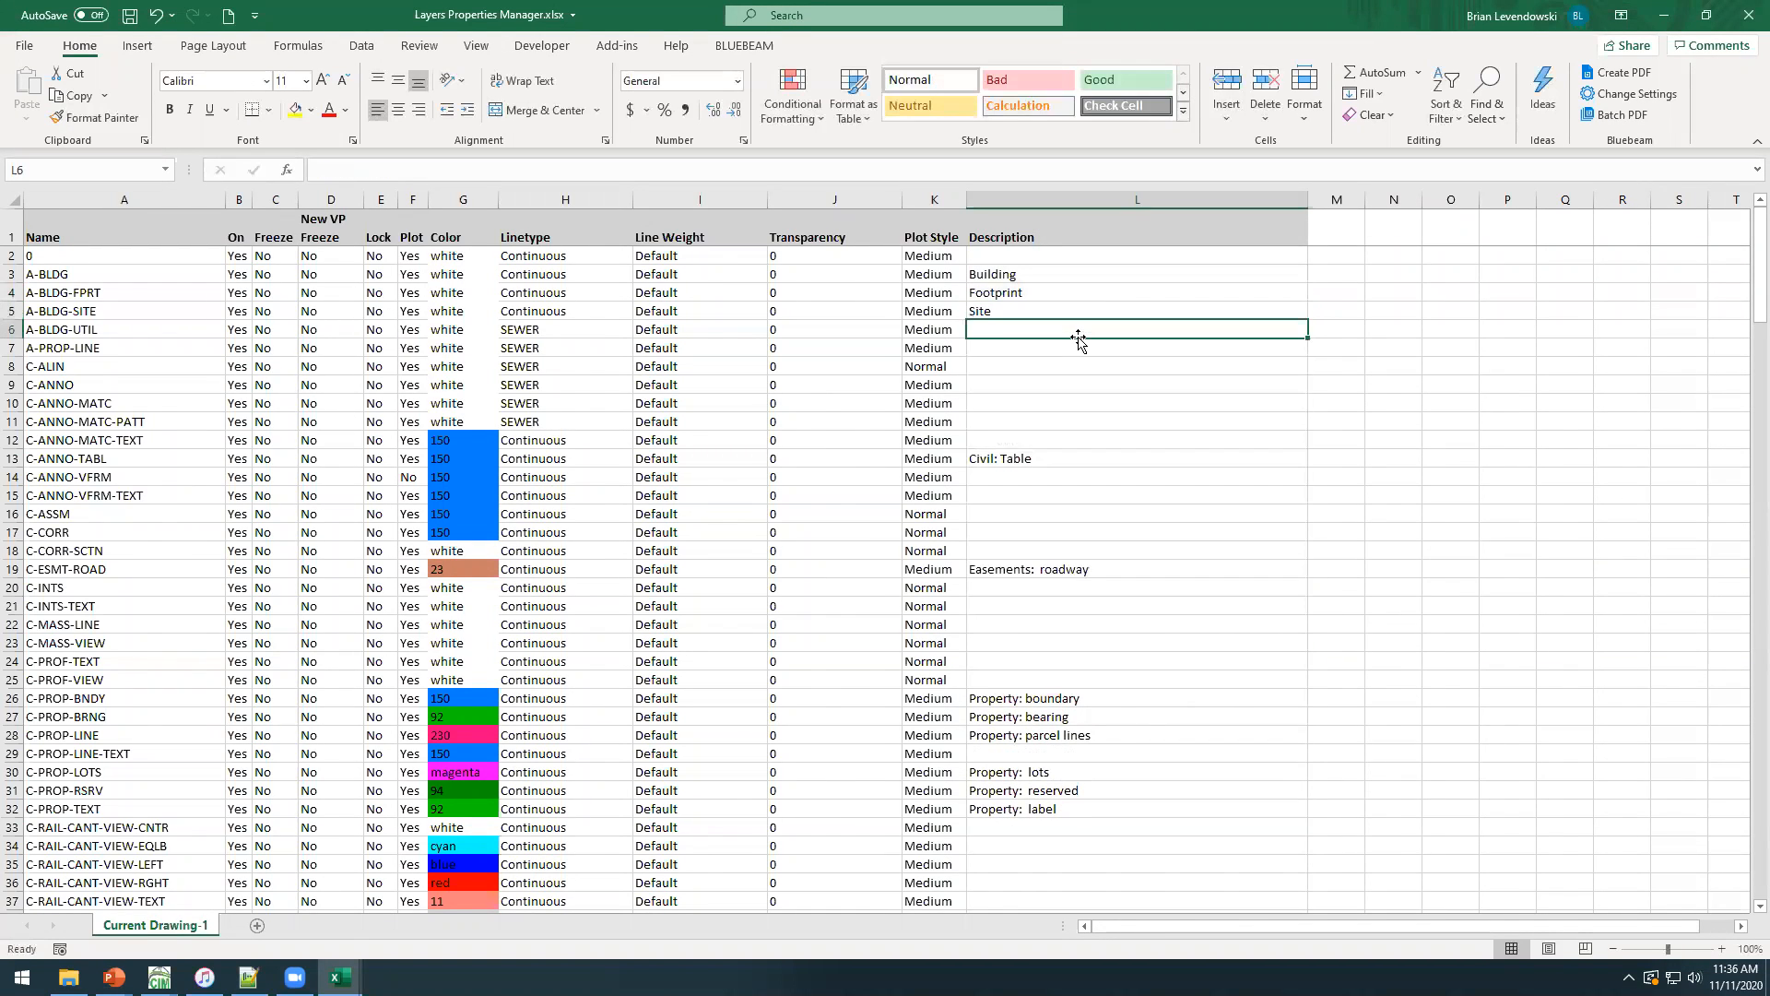
Insert a copy of the C-ANNO row directly below it and name the new layer C-ANNO-SITE.
click(146, 324)
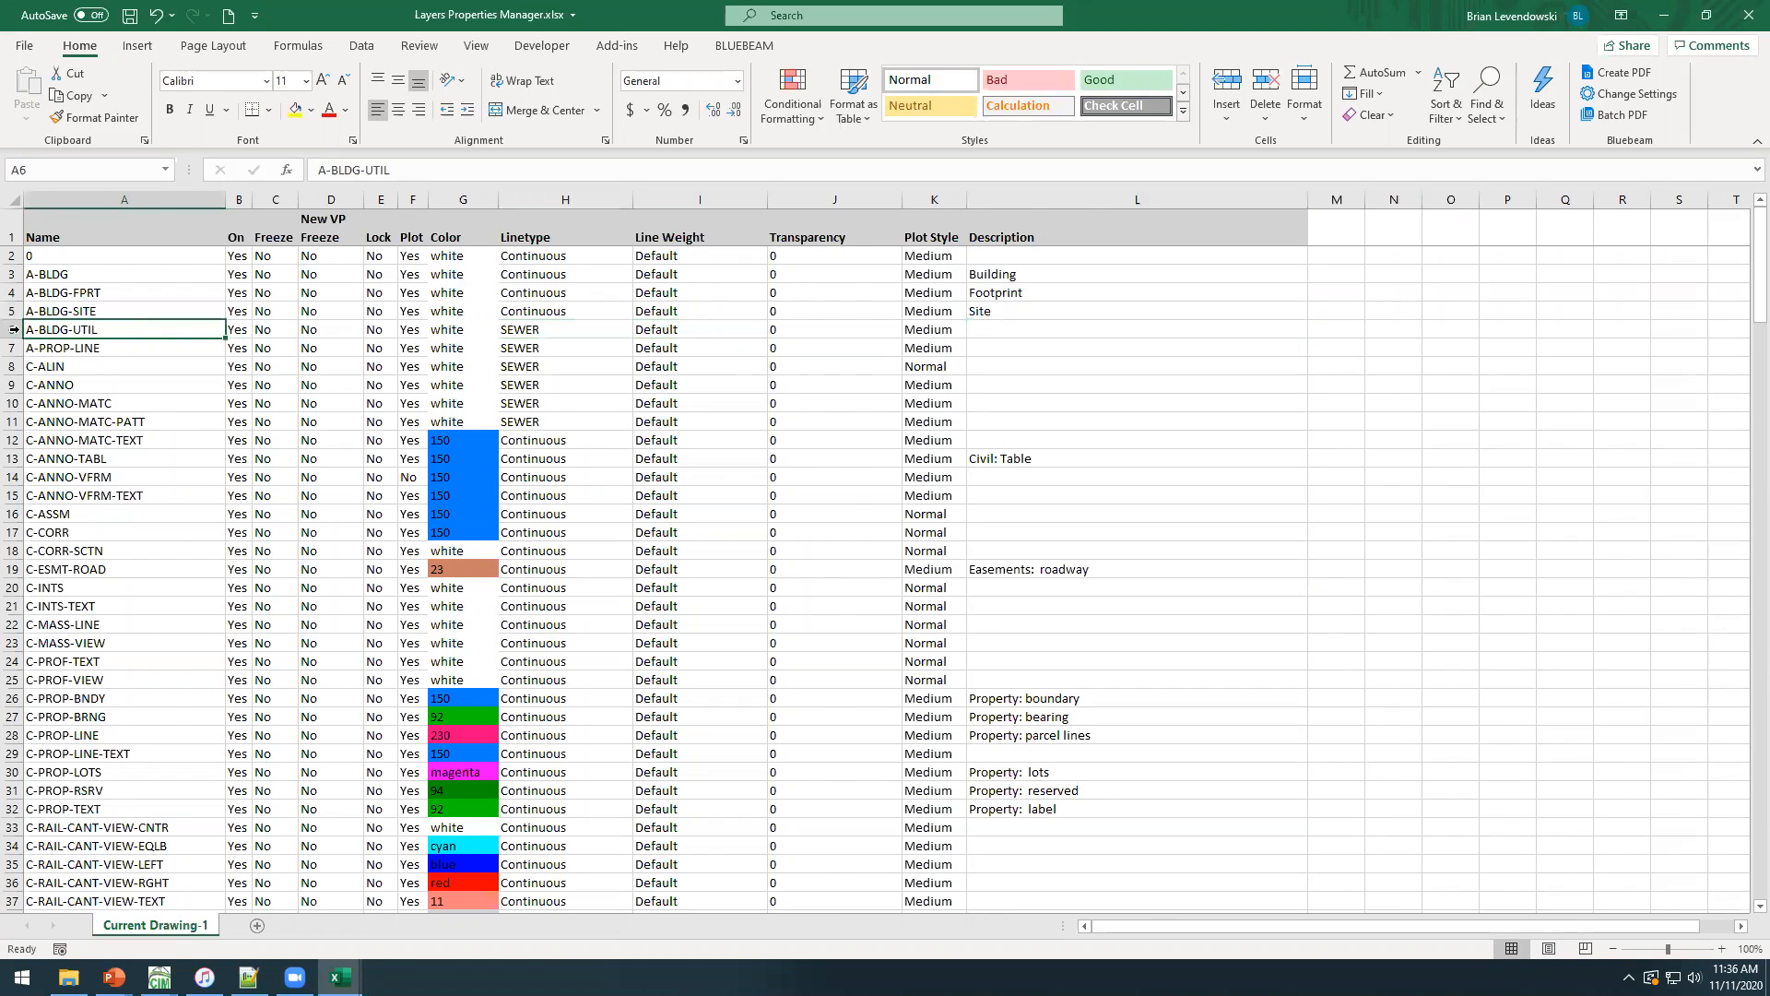
click(13, 355)
click(14, 366)
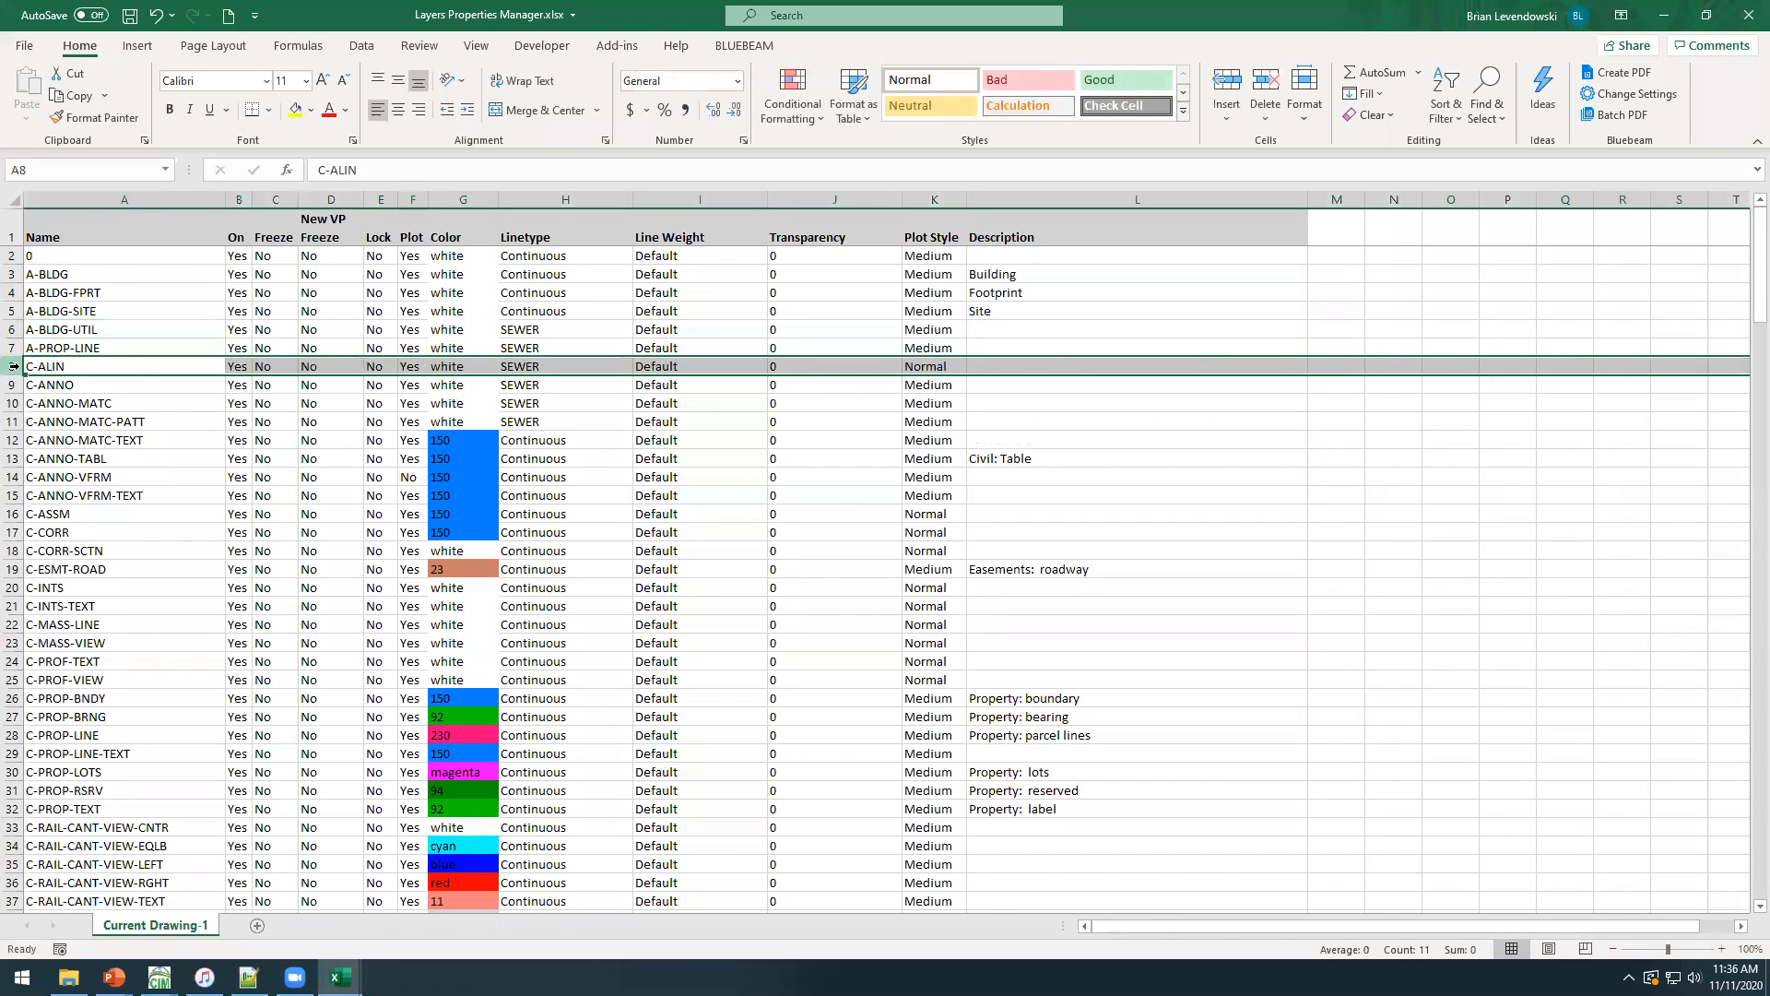
key(ctrl+c)
click(14, 384)
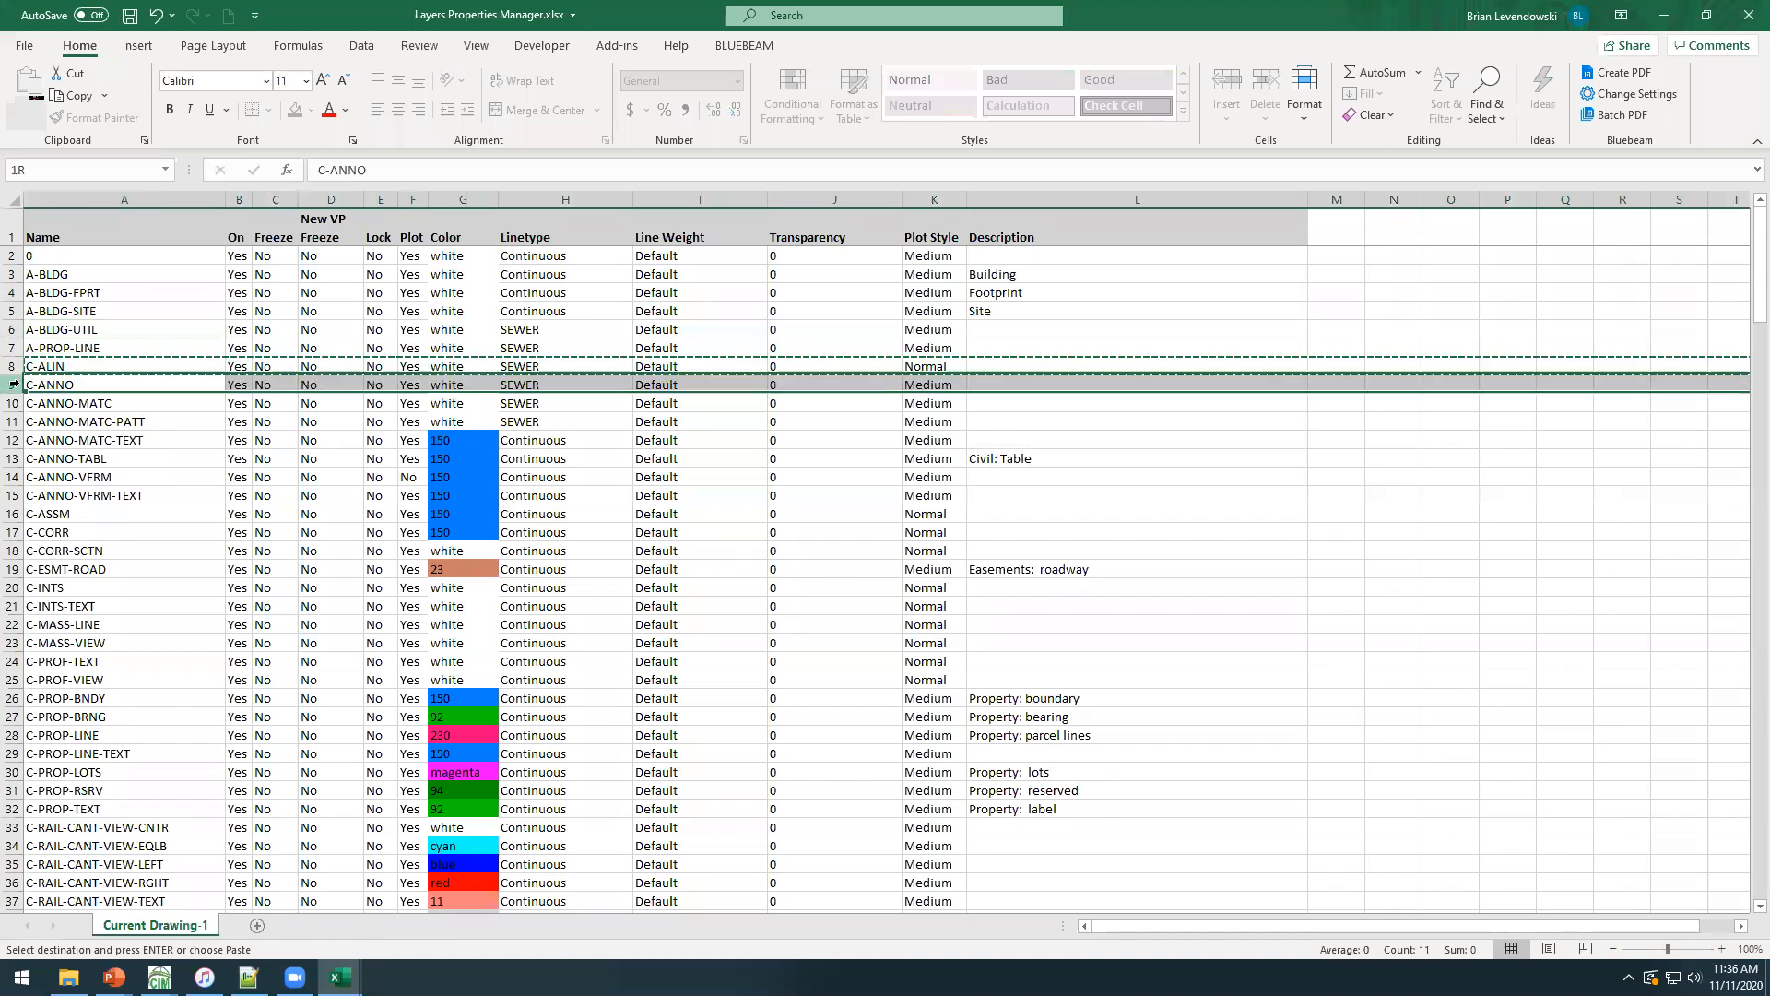
key(ctrl+c)
right_click(14, 403)
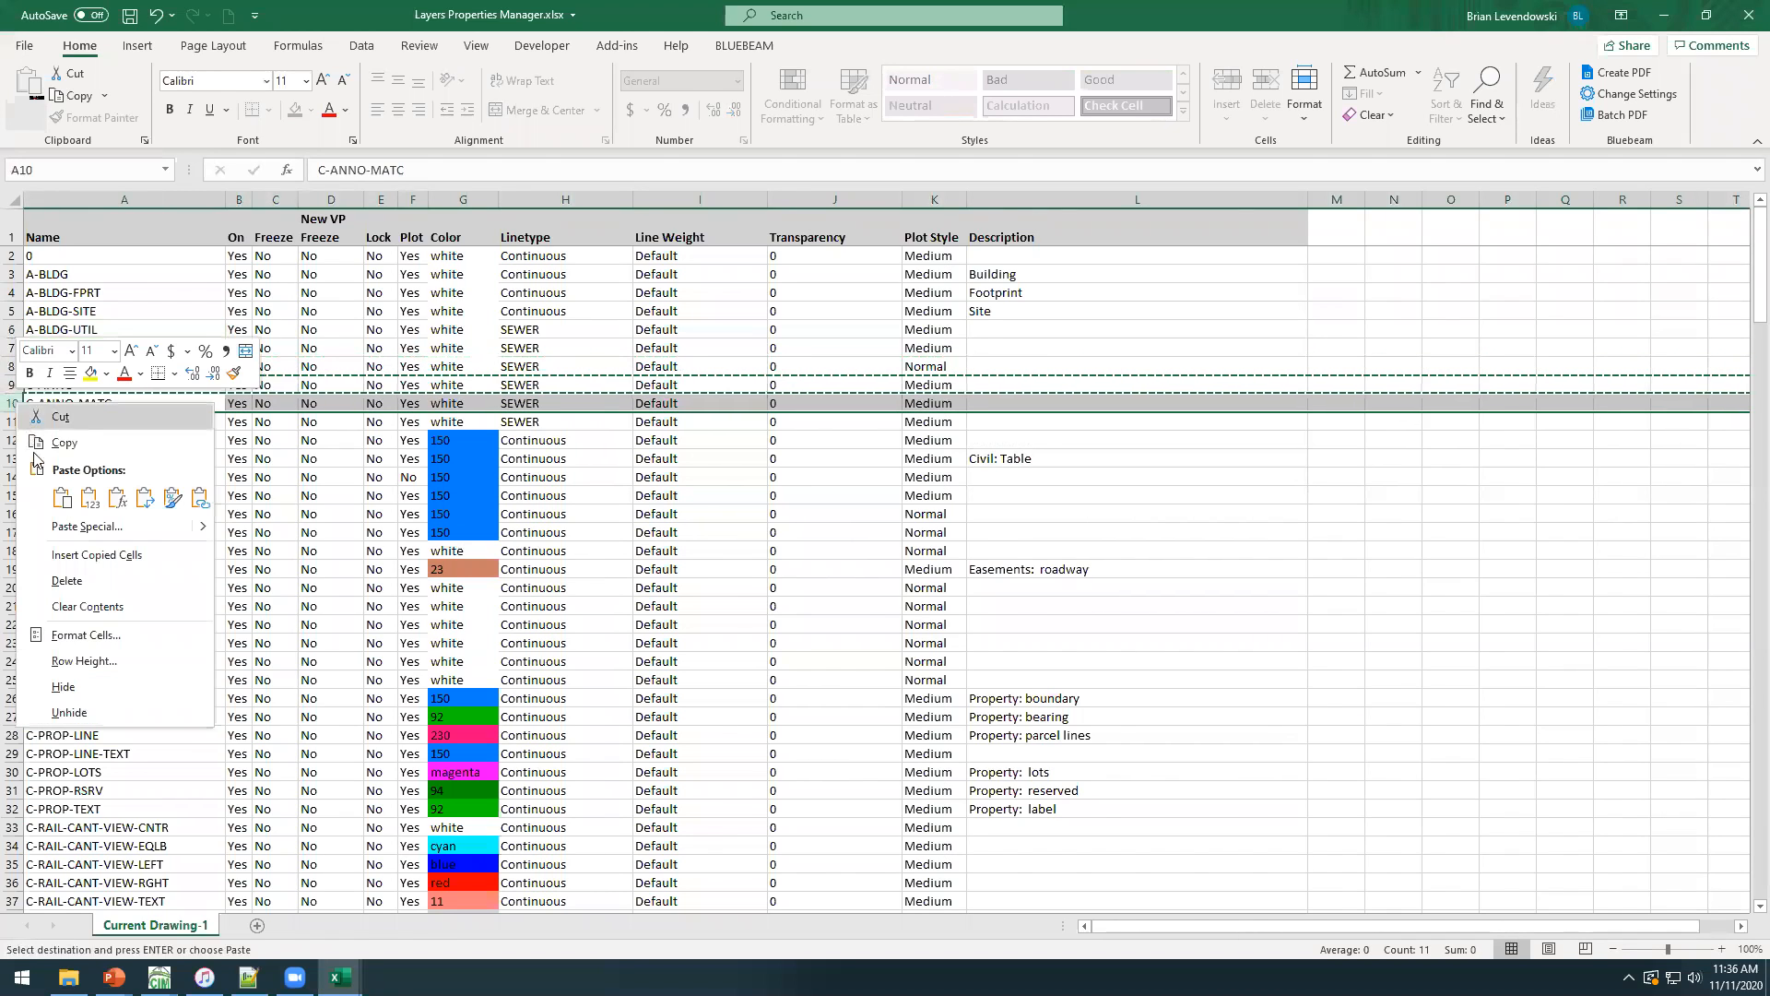
click(63, 553)
double_click(97, 405)
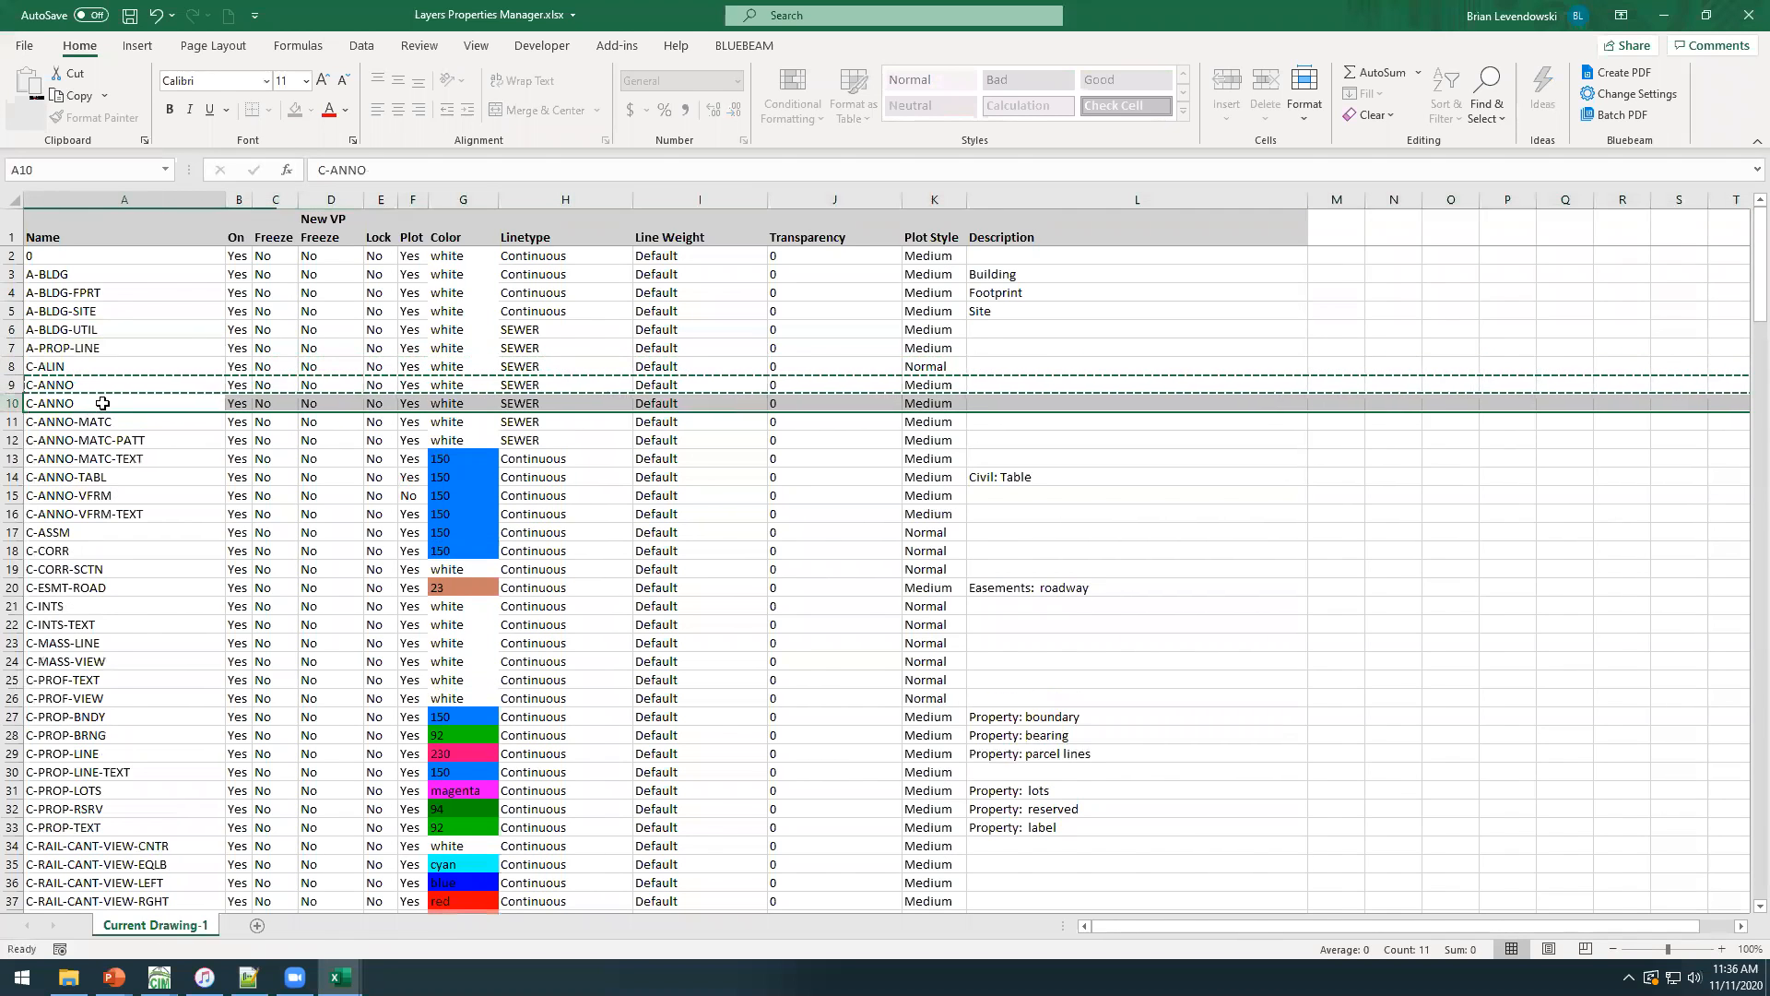
text(-SITE)
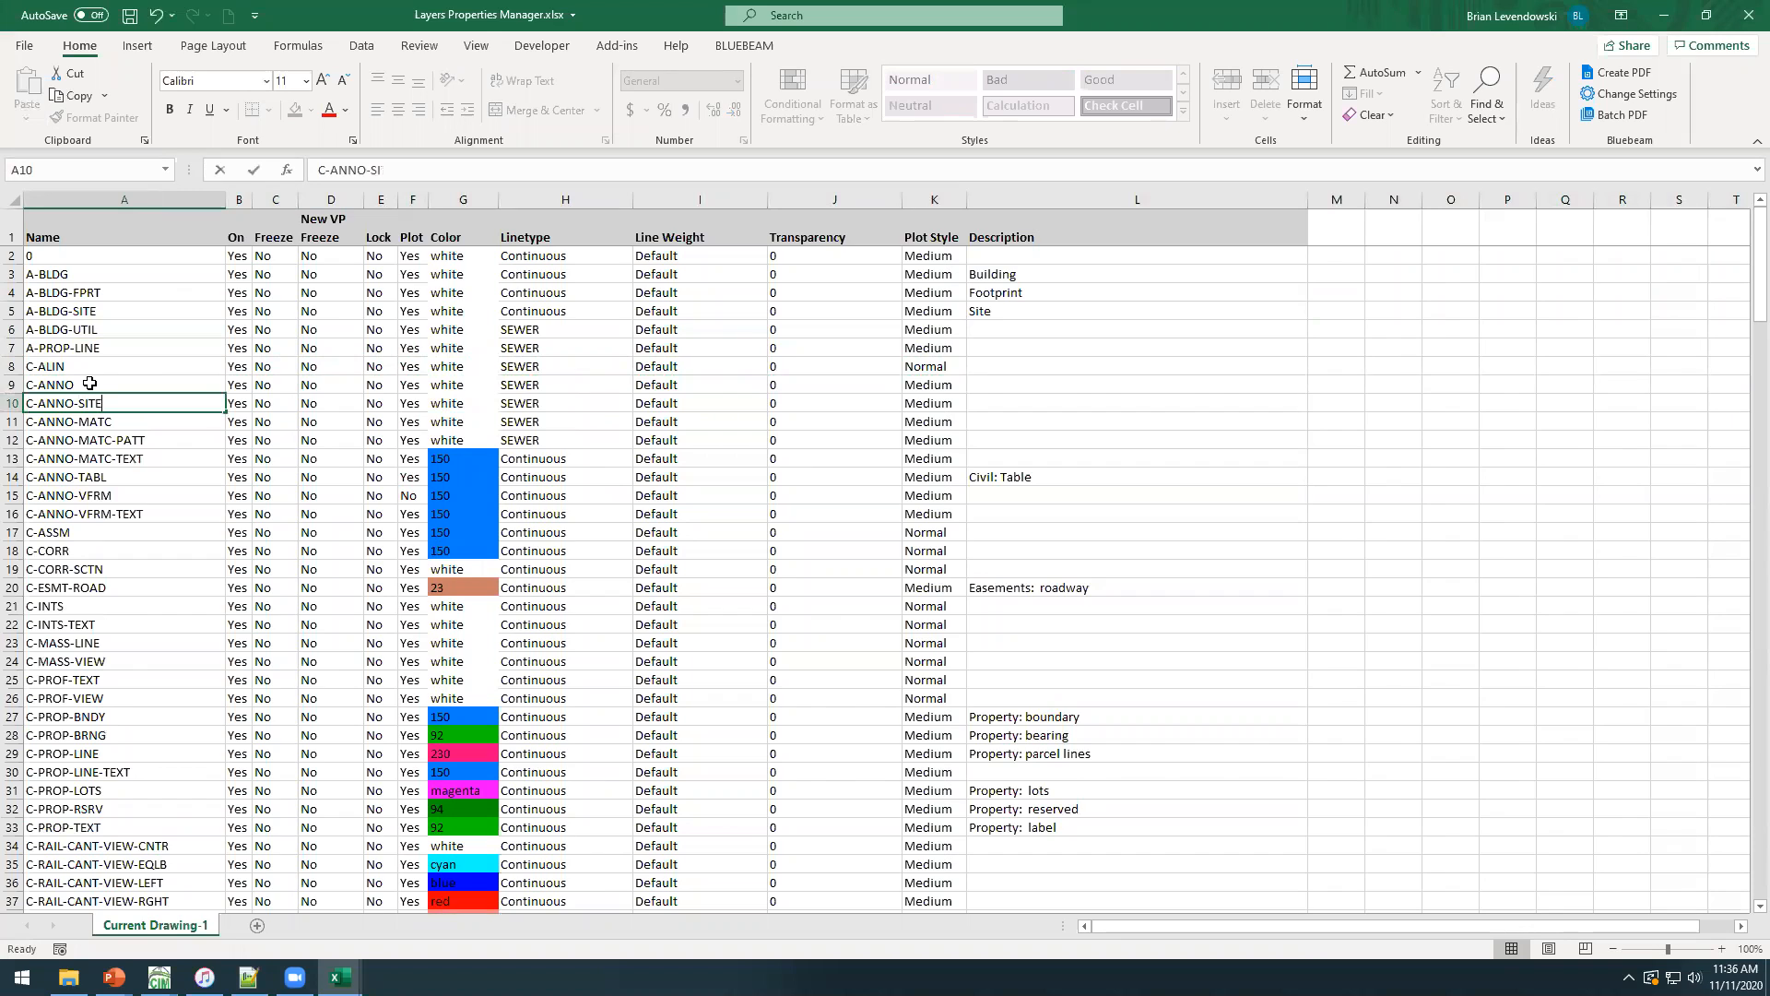
key(Tab)
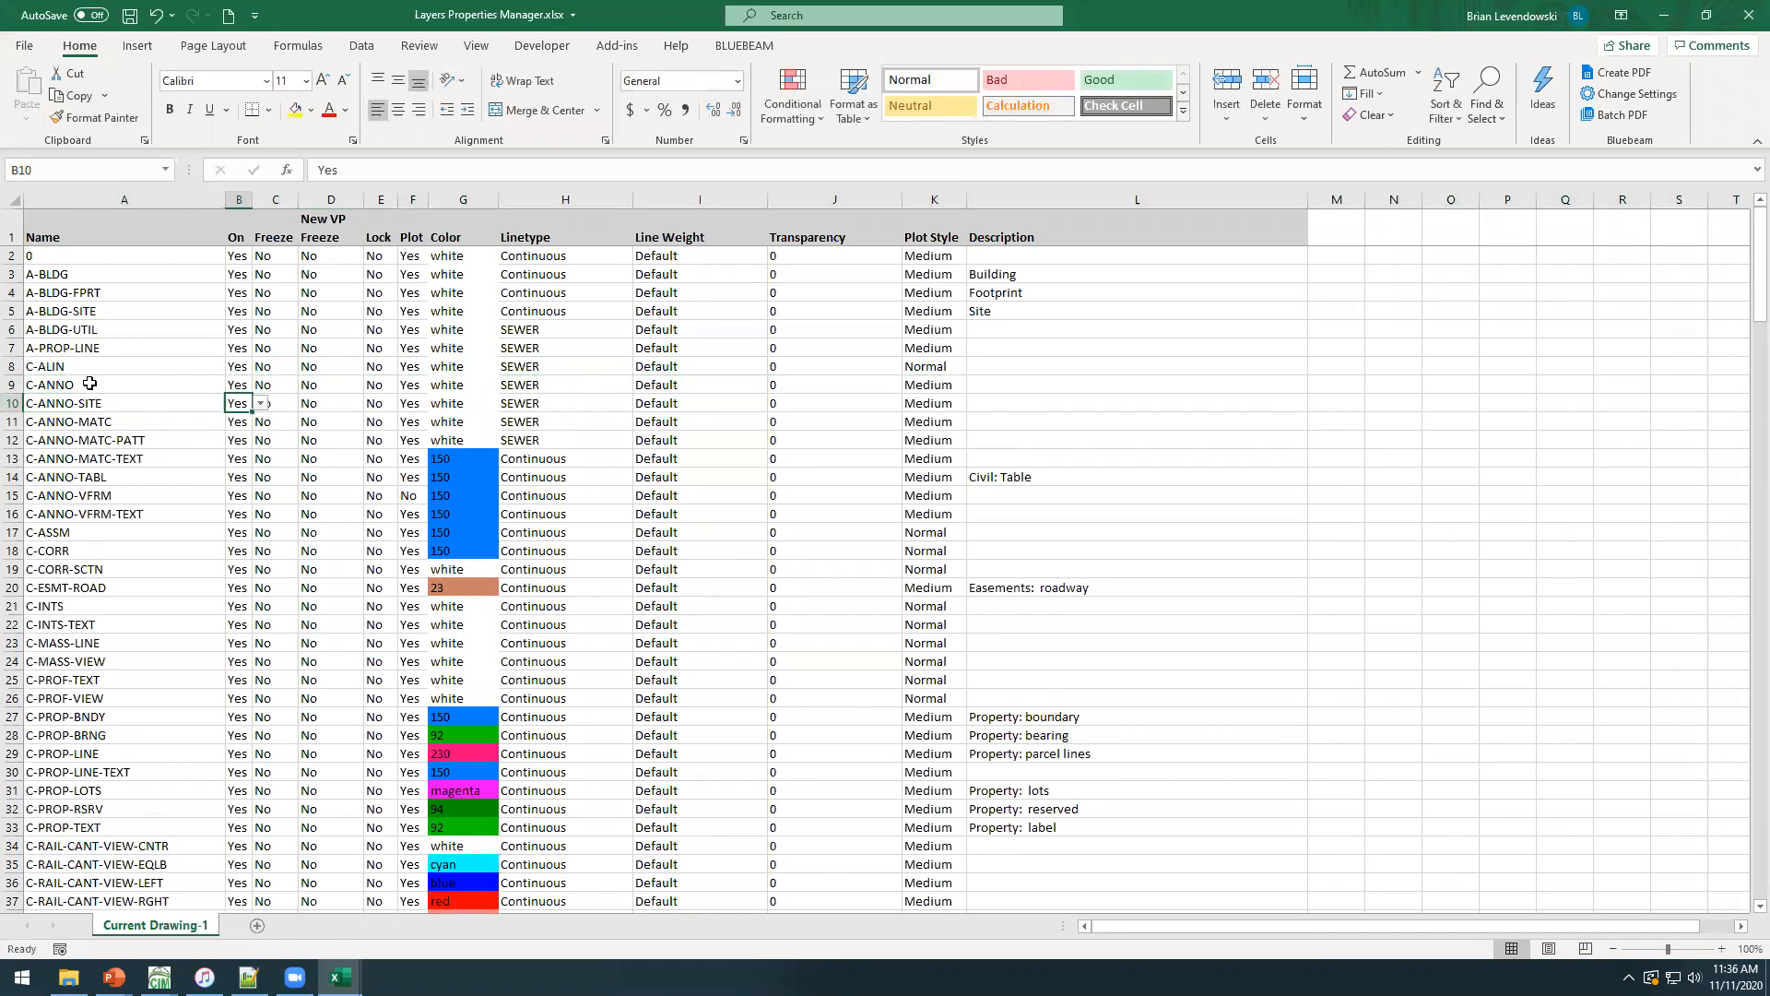
Fill the Continuous linetype of A-BLDG-SITE down through C-ANNO-MATC-TEXT.
click(585, 406)
click(623, 311)
drag(635, 320, 634, 468)
click(566, 580)
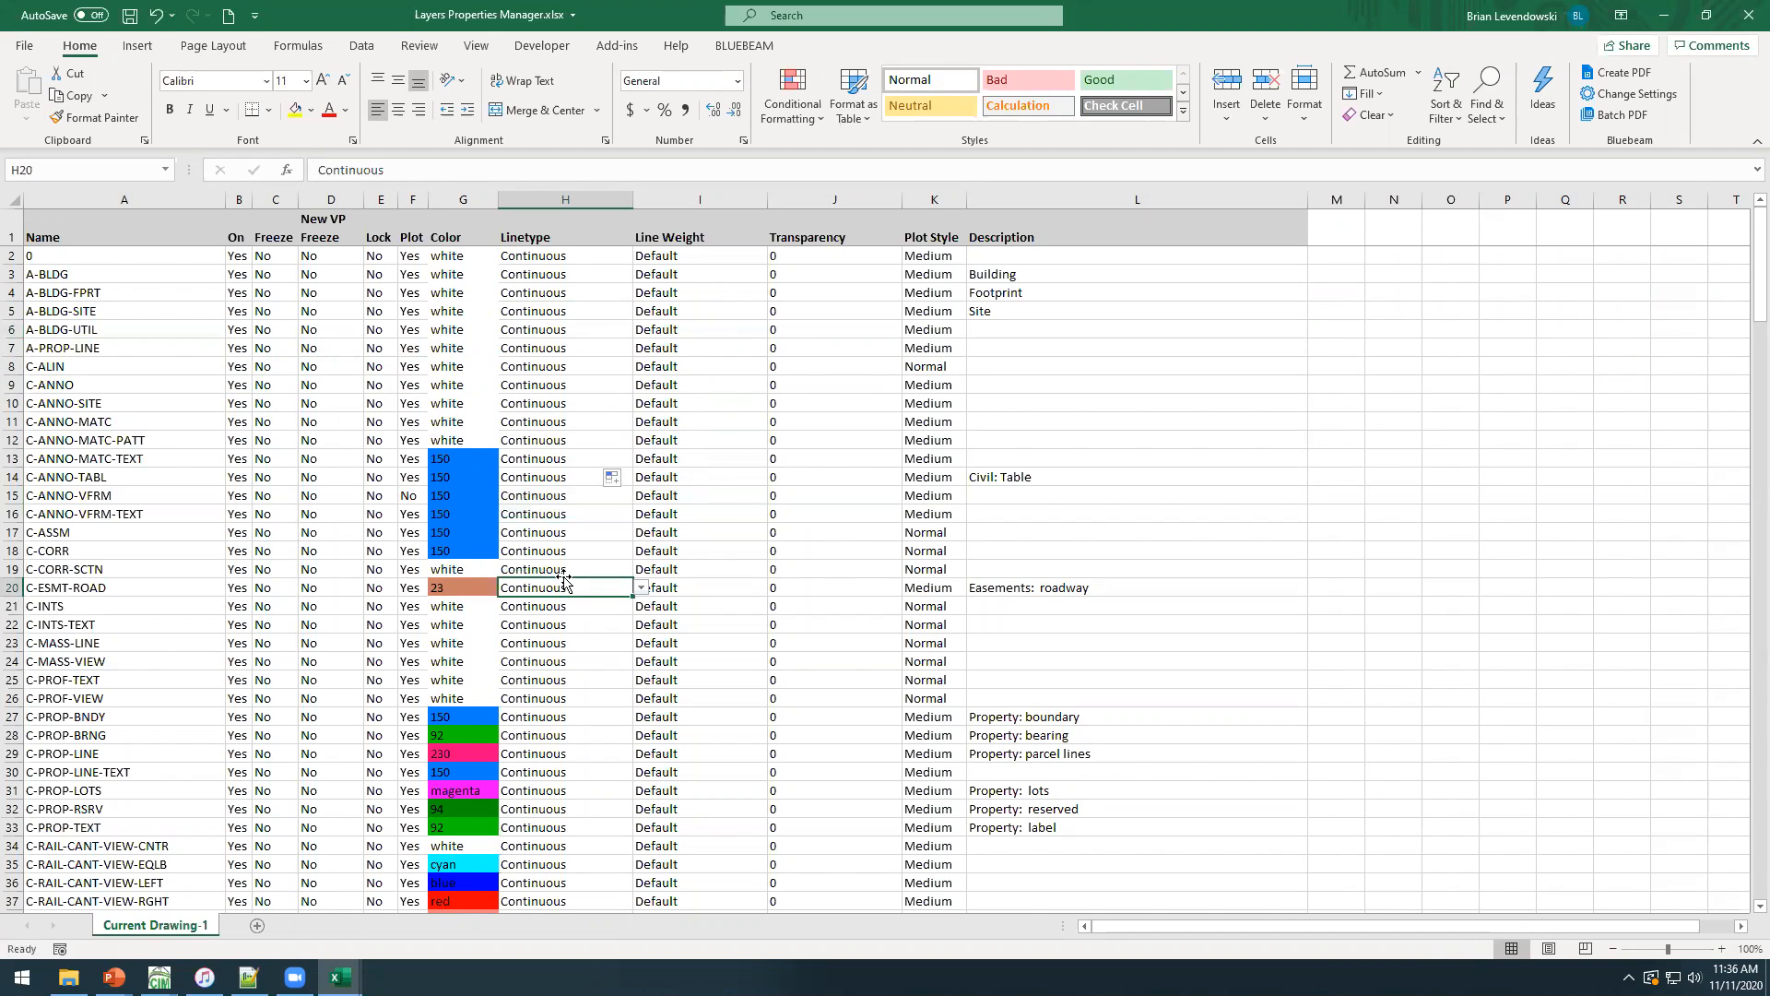
Review the layer names and properties in the workbook from the A-BLDG layers down through the C-ROAD layers.
drag(129, 291, 142, 738)
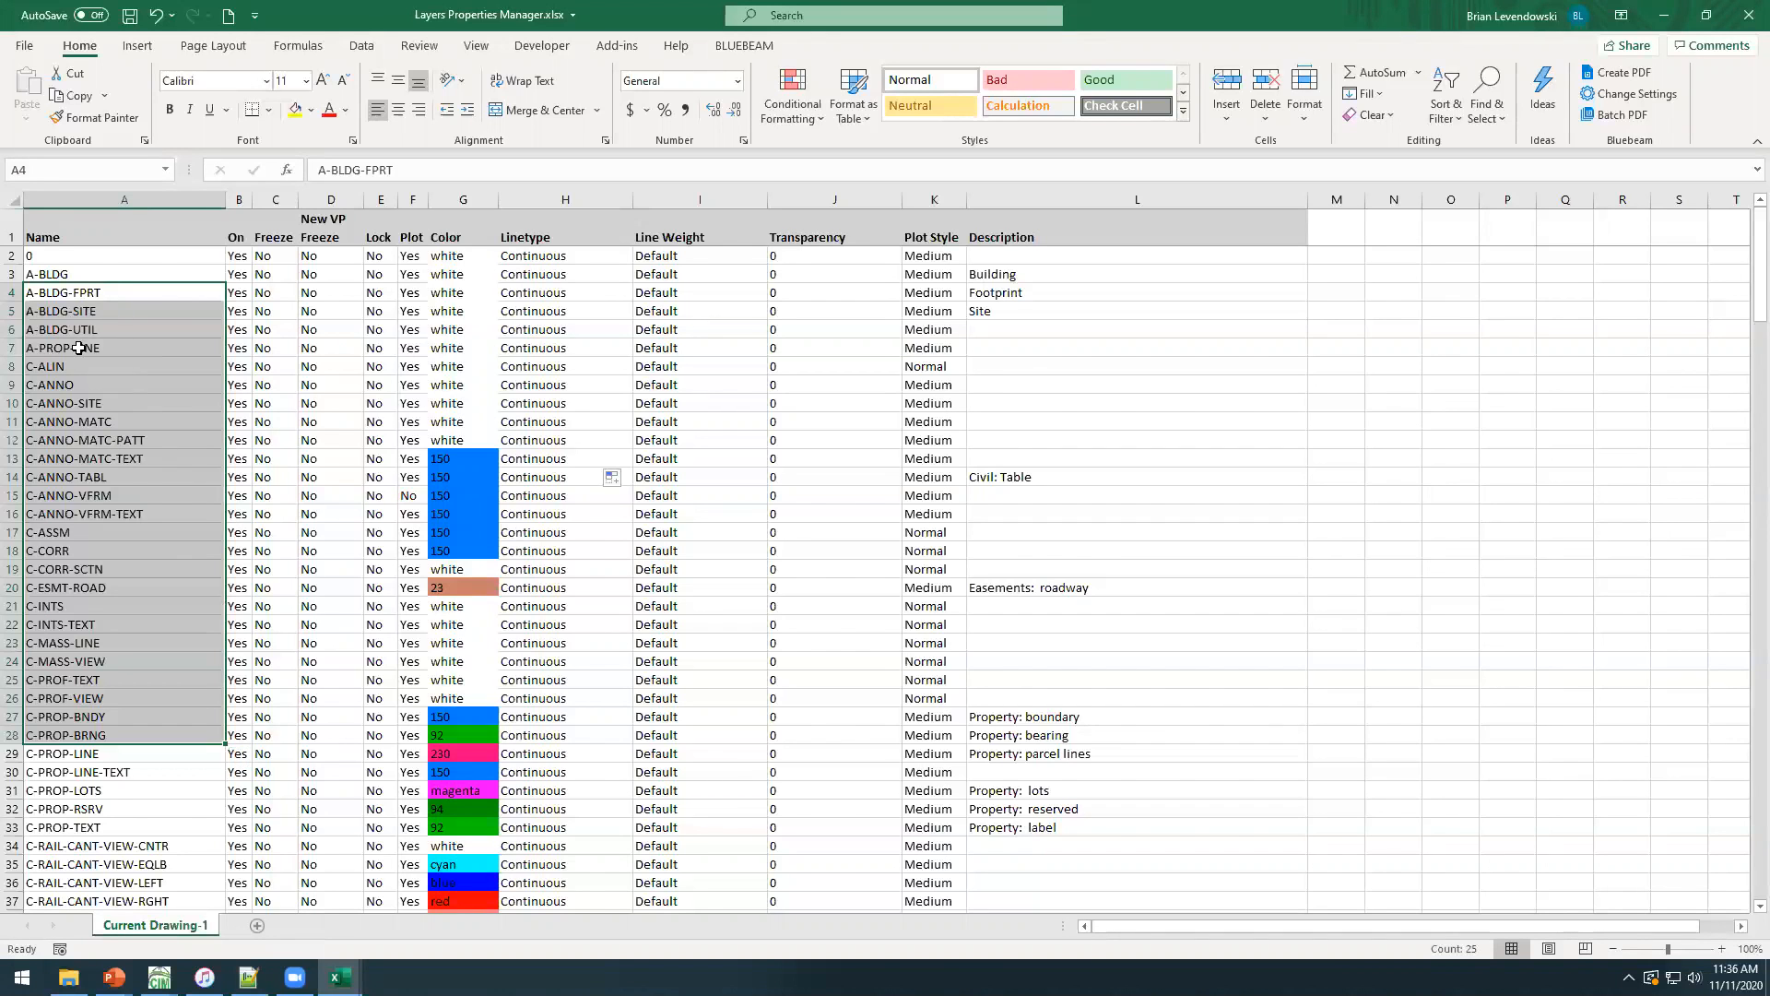
scroll(110, 714, down, 7)
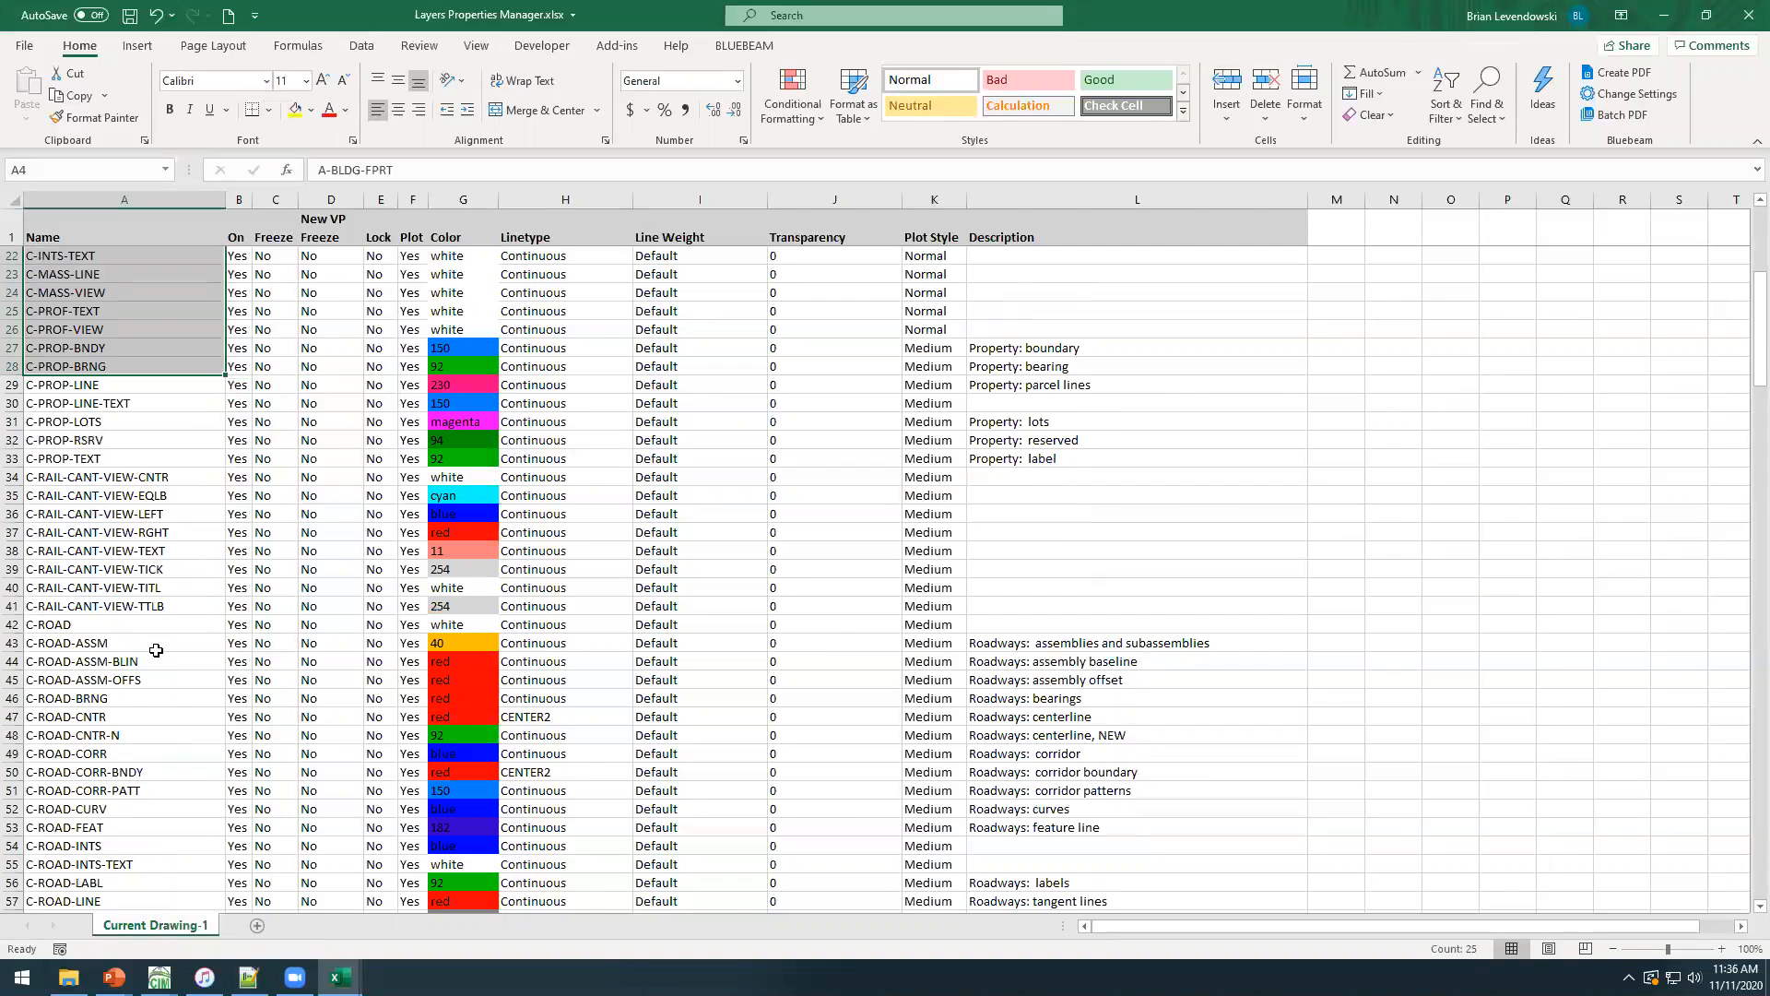
scroll(152, 669, up, 7)
scroll(157, 646, down, 5)
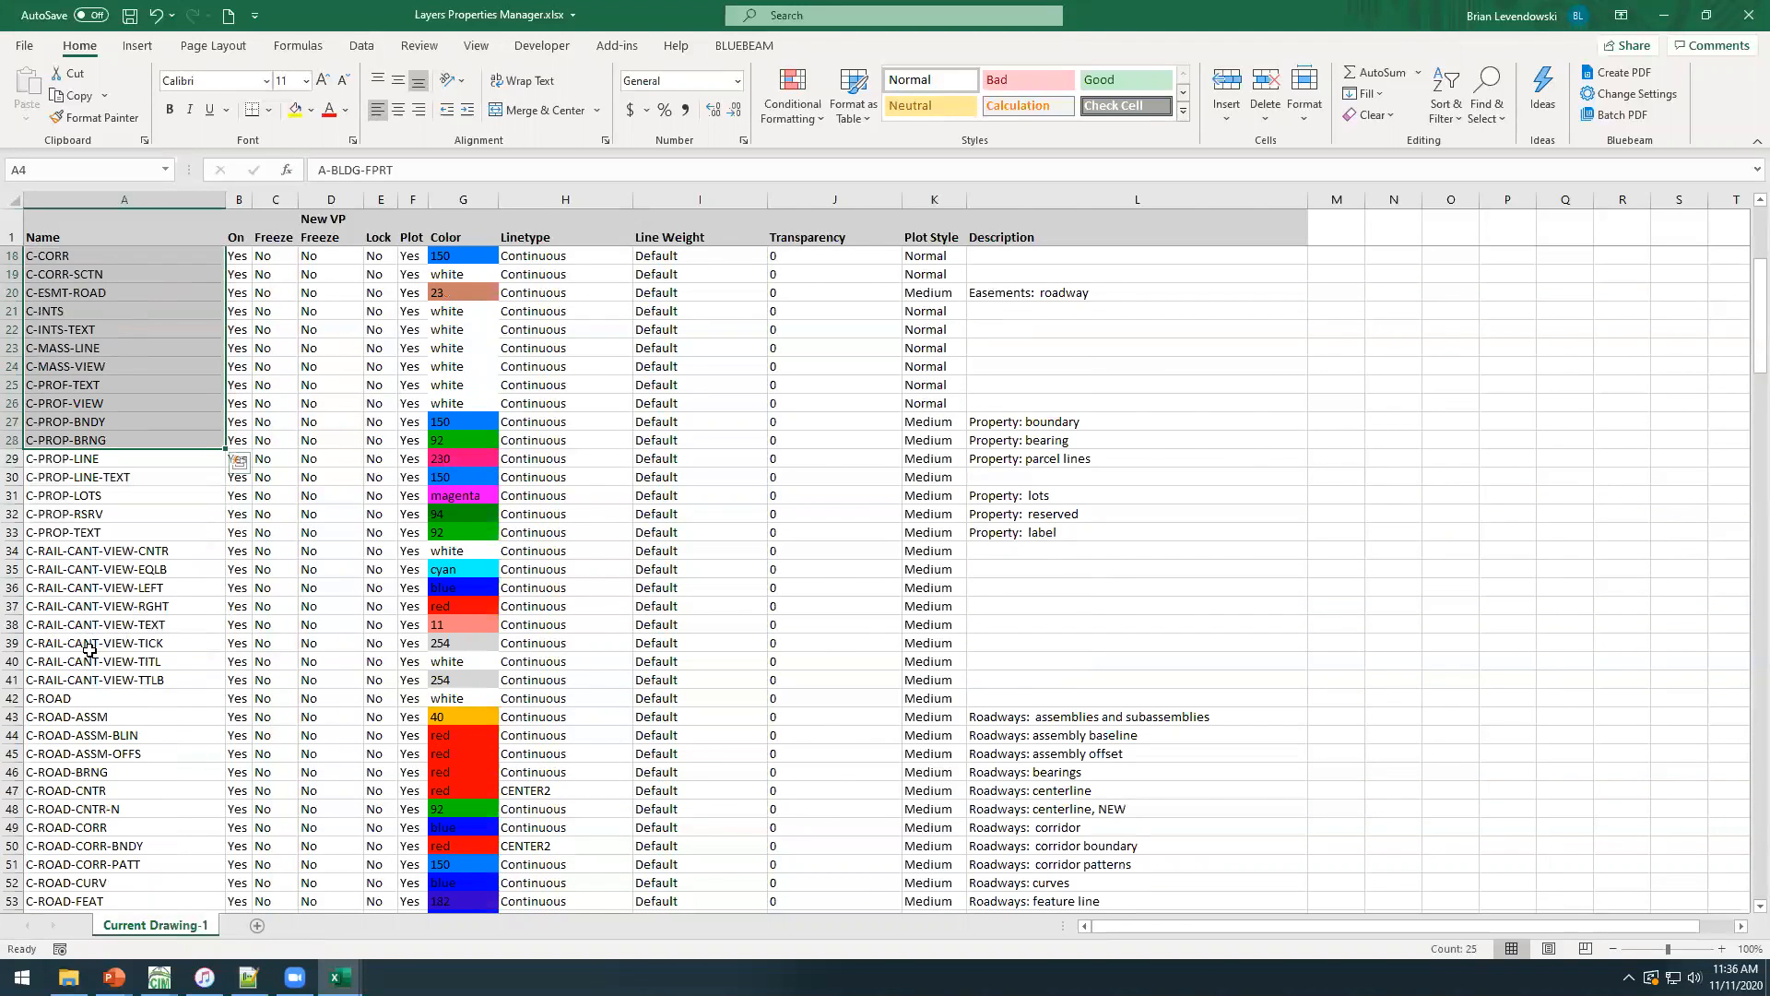
scroll(89, 654, down, 5)
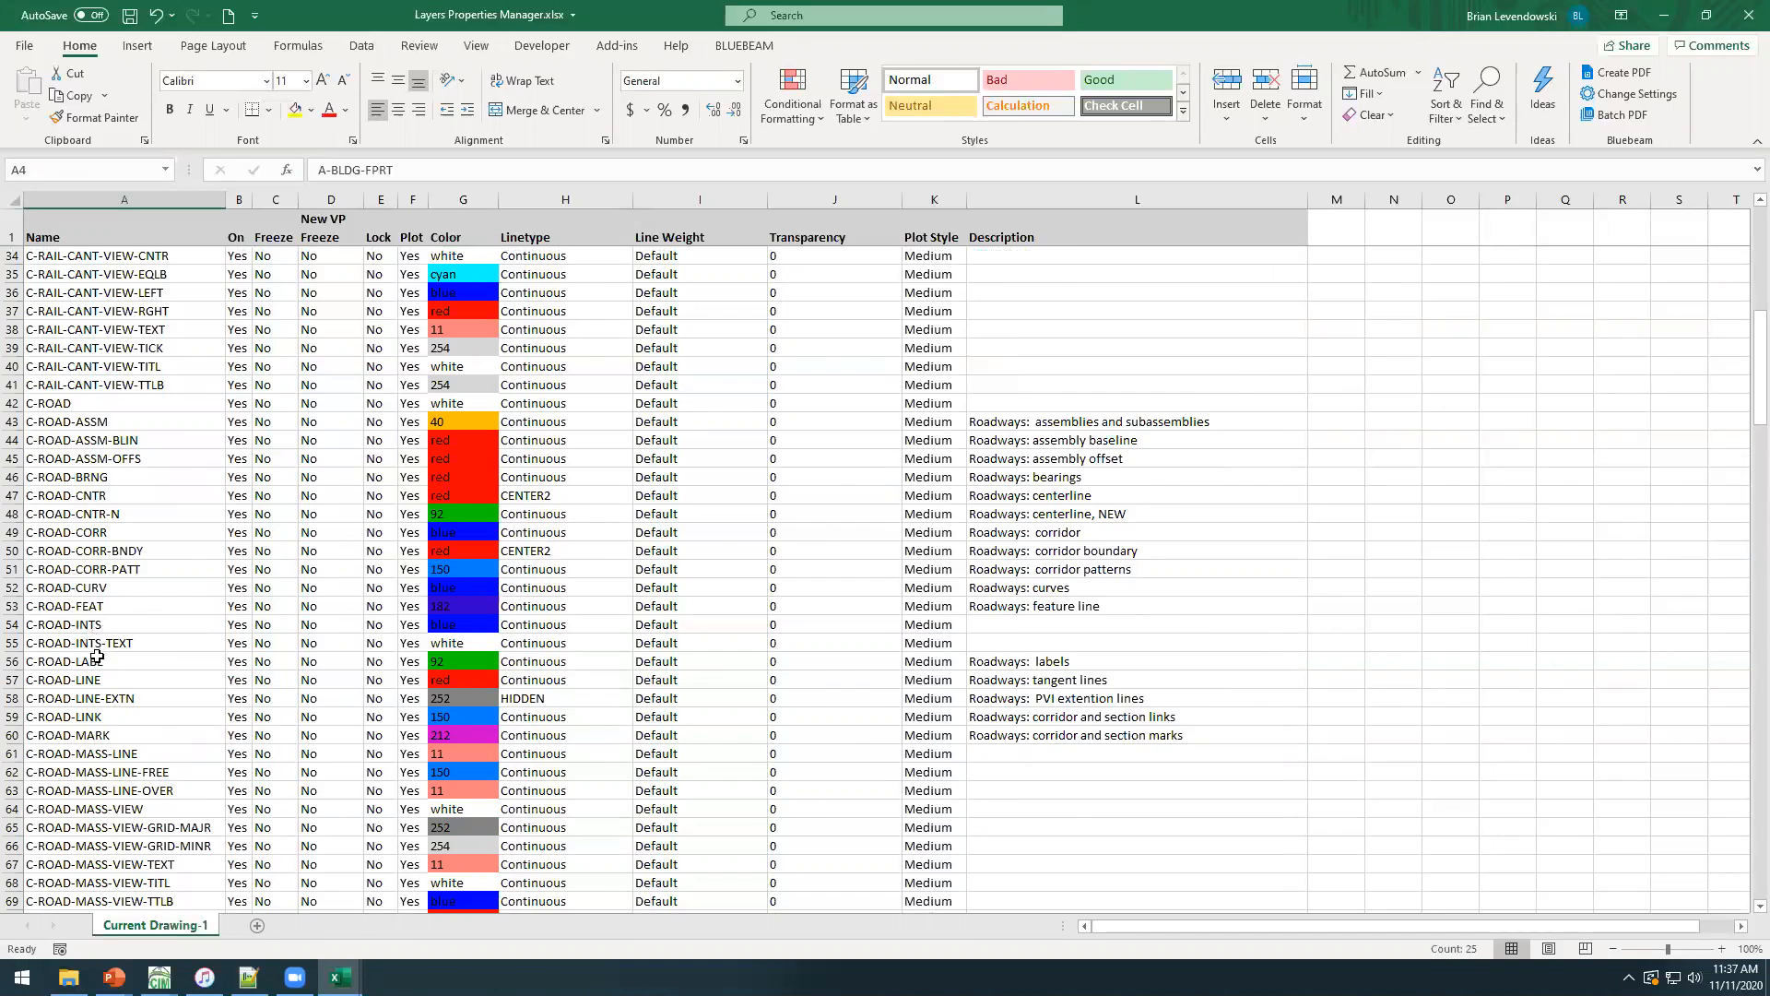
scroll(80, 616, up, 11)
click(128, 464)
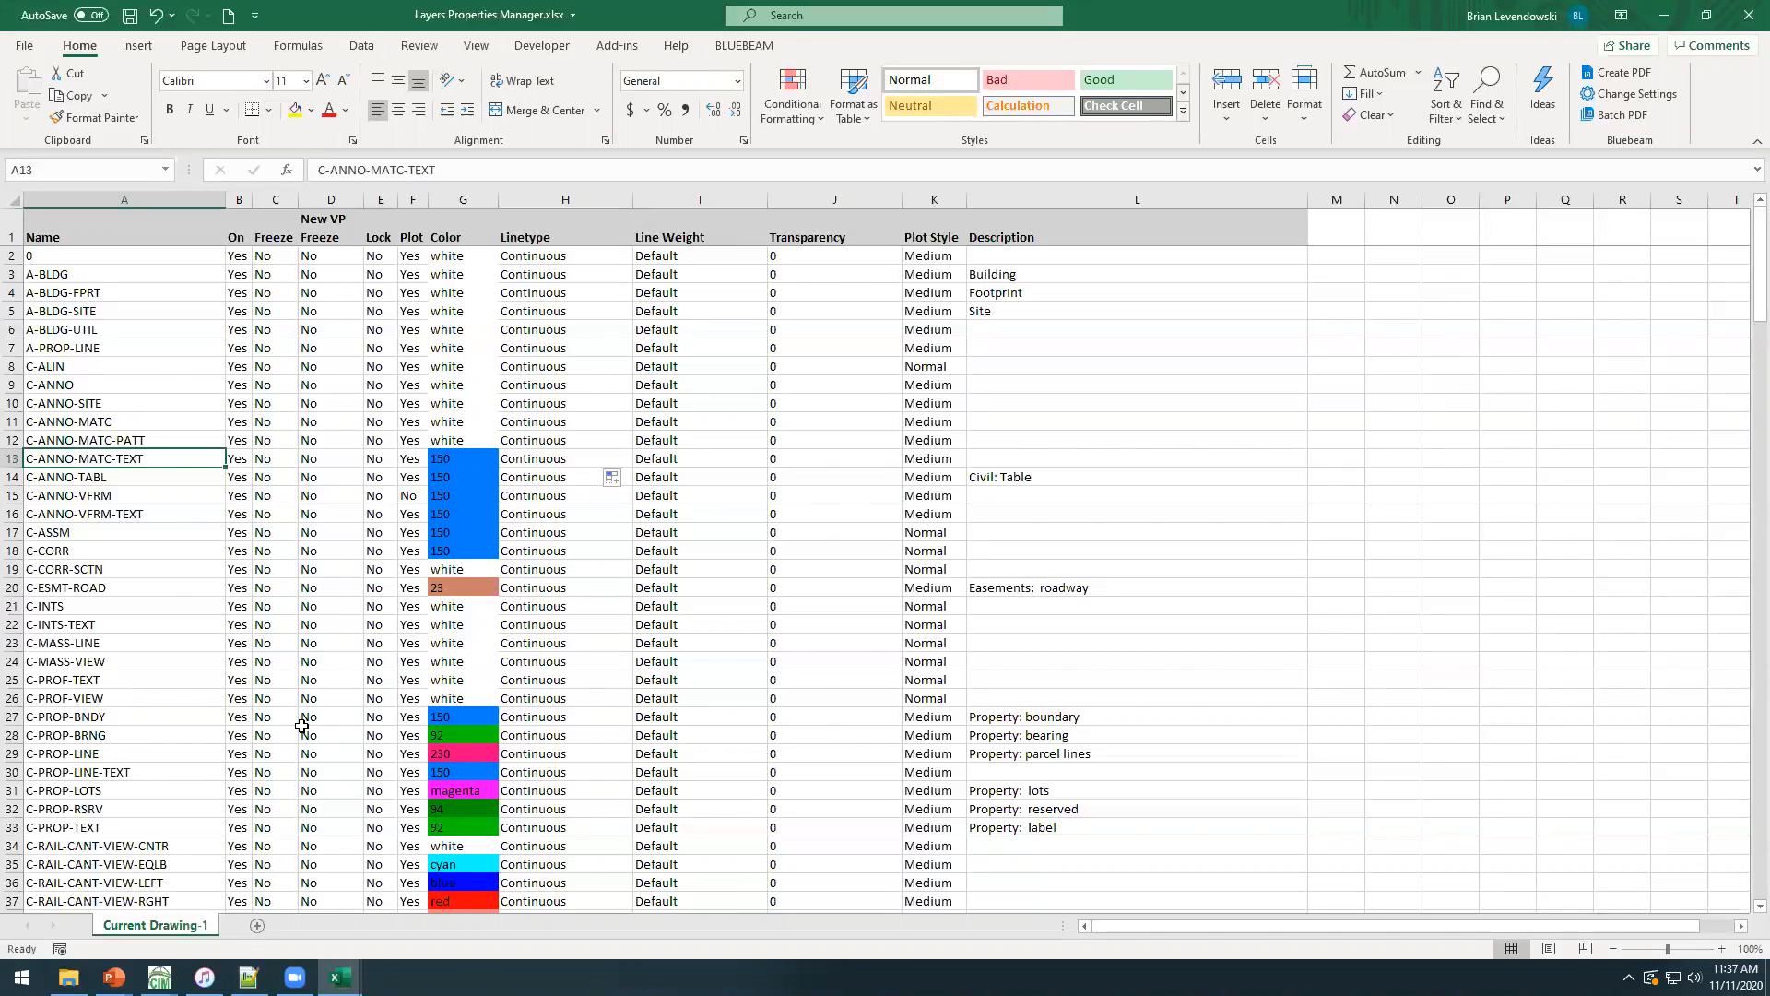
click(134, 512)
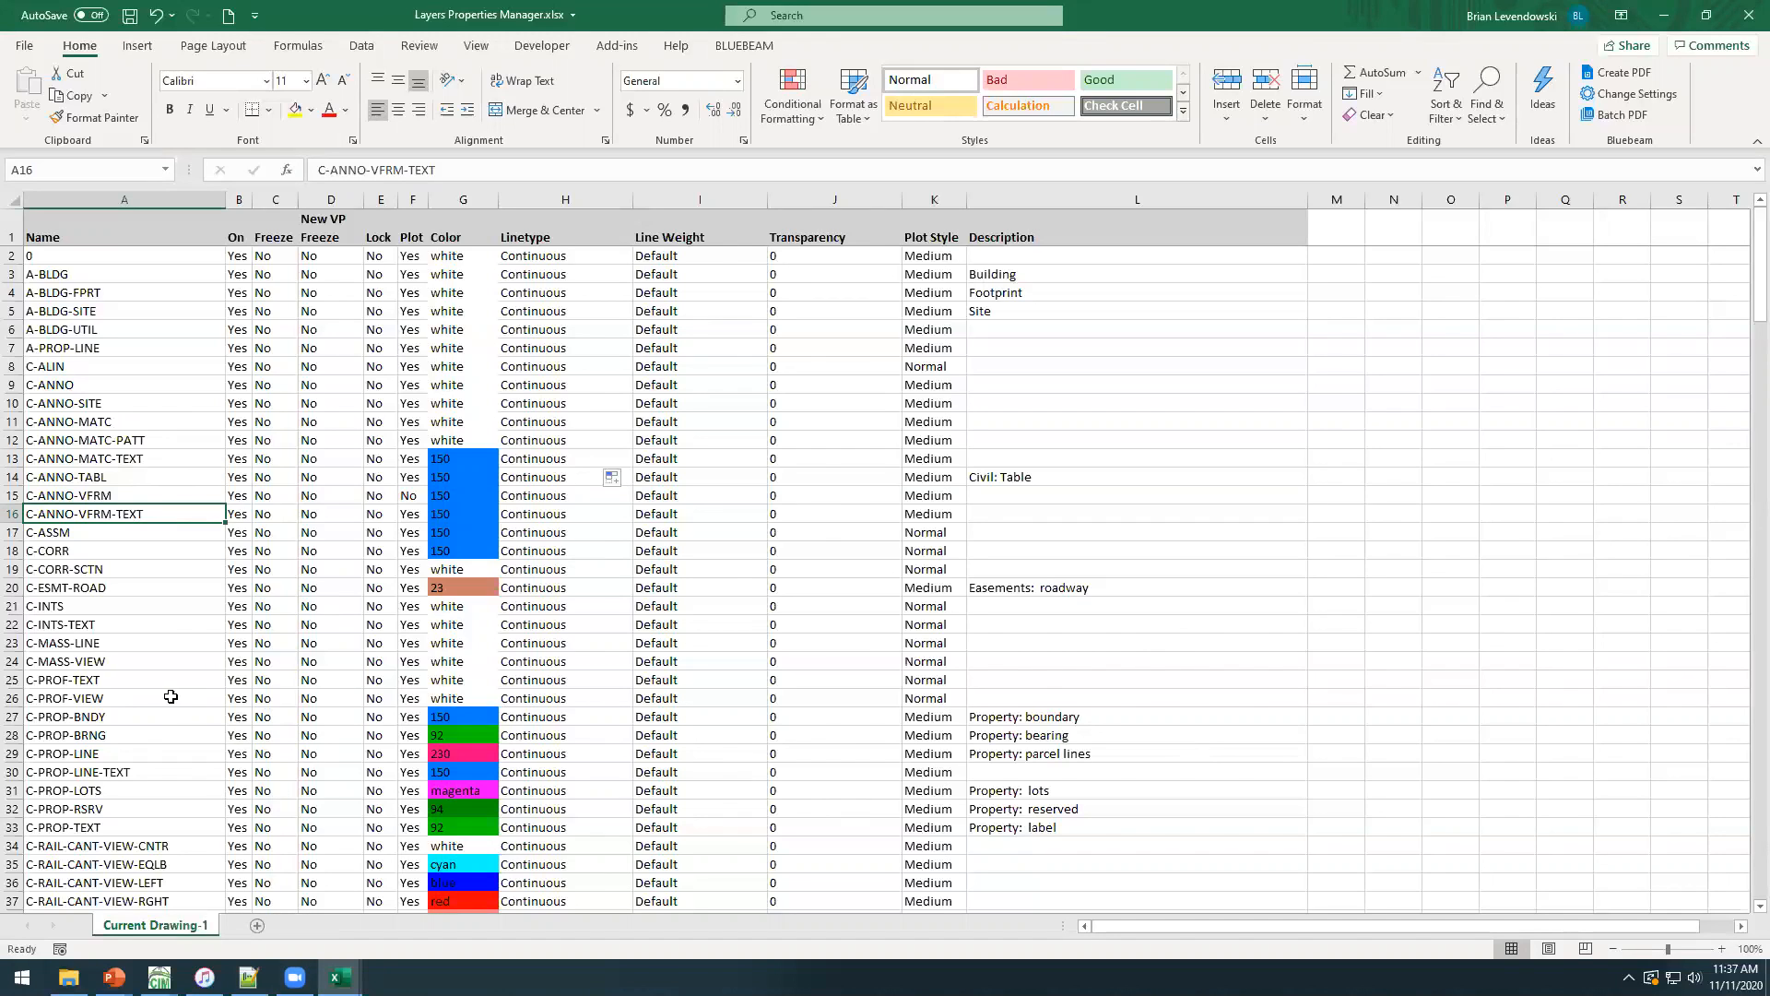
Save the layer workbook, switch back to Civil 3D and close the Export Drawing Layers dialog.
click(143, 681)
click(130, 16)
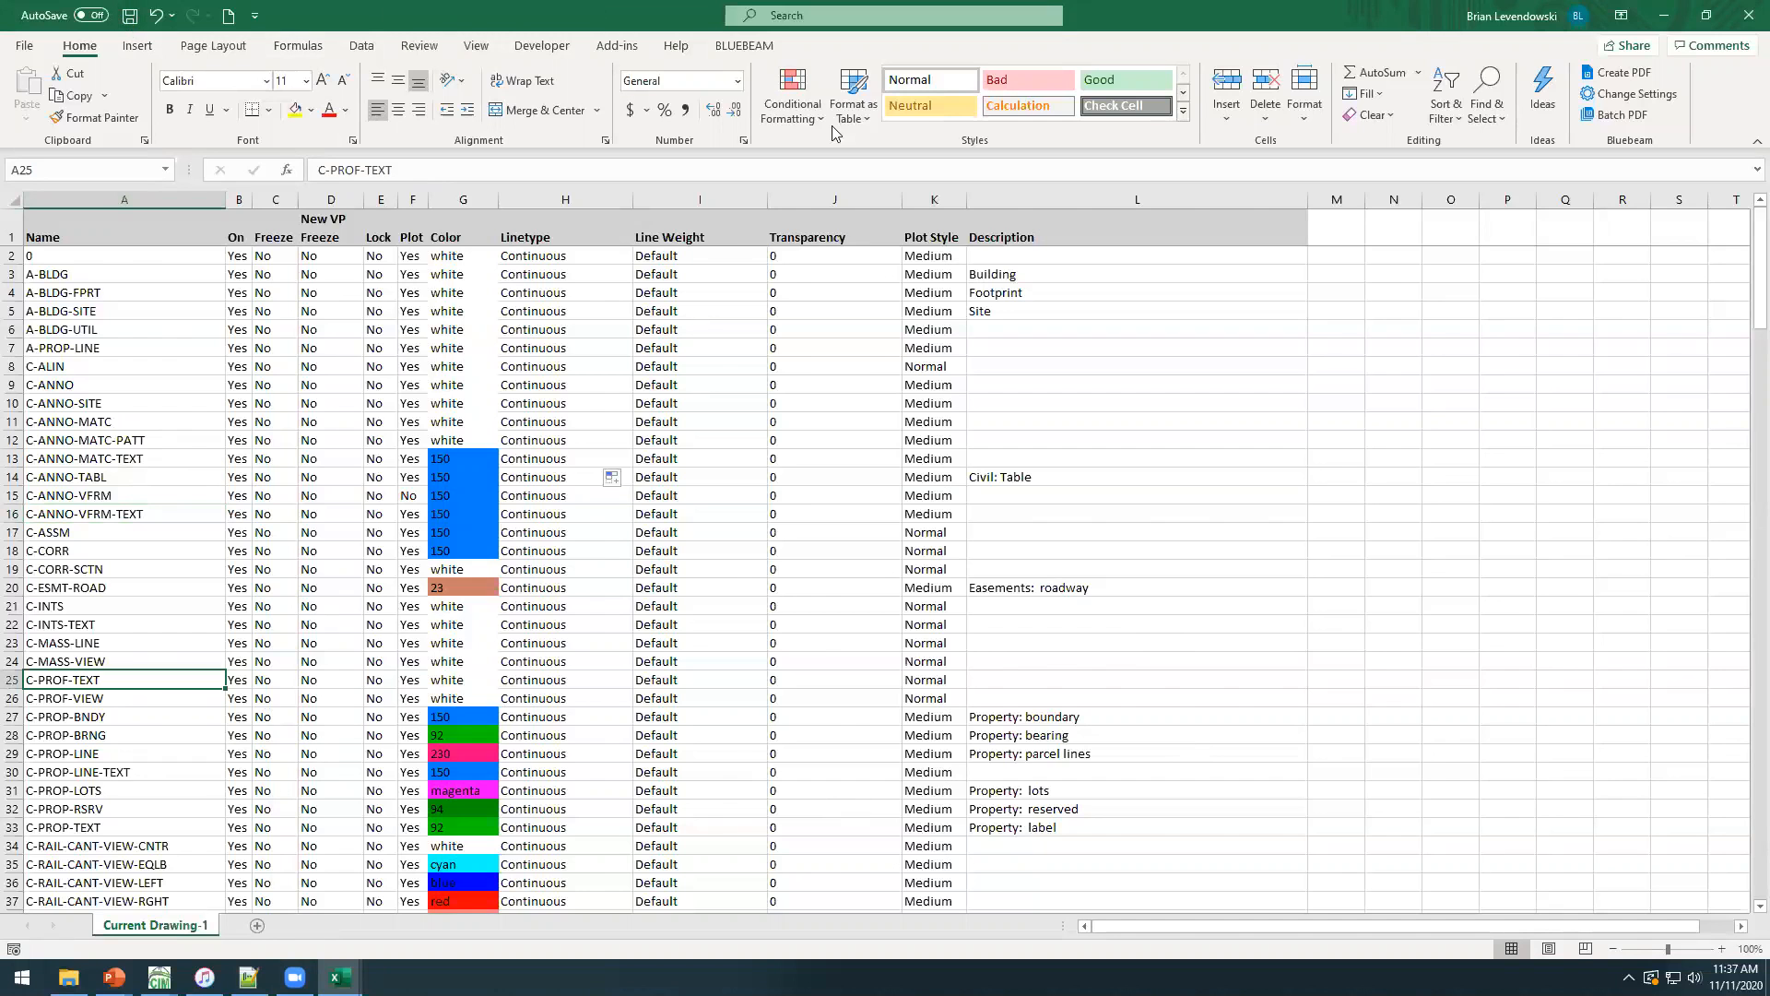
click(1667, 23)
click(925, 267)
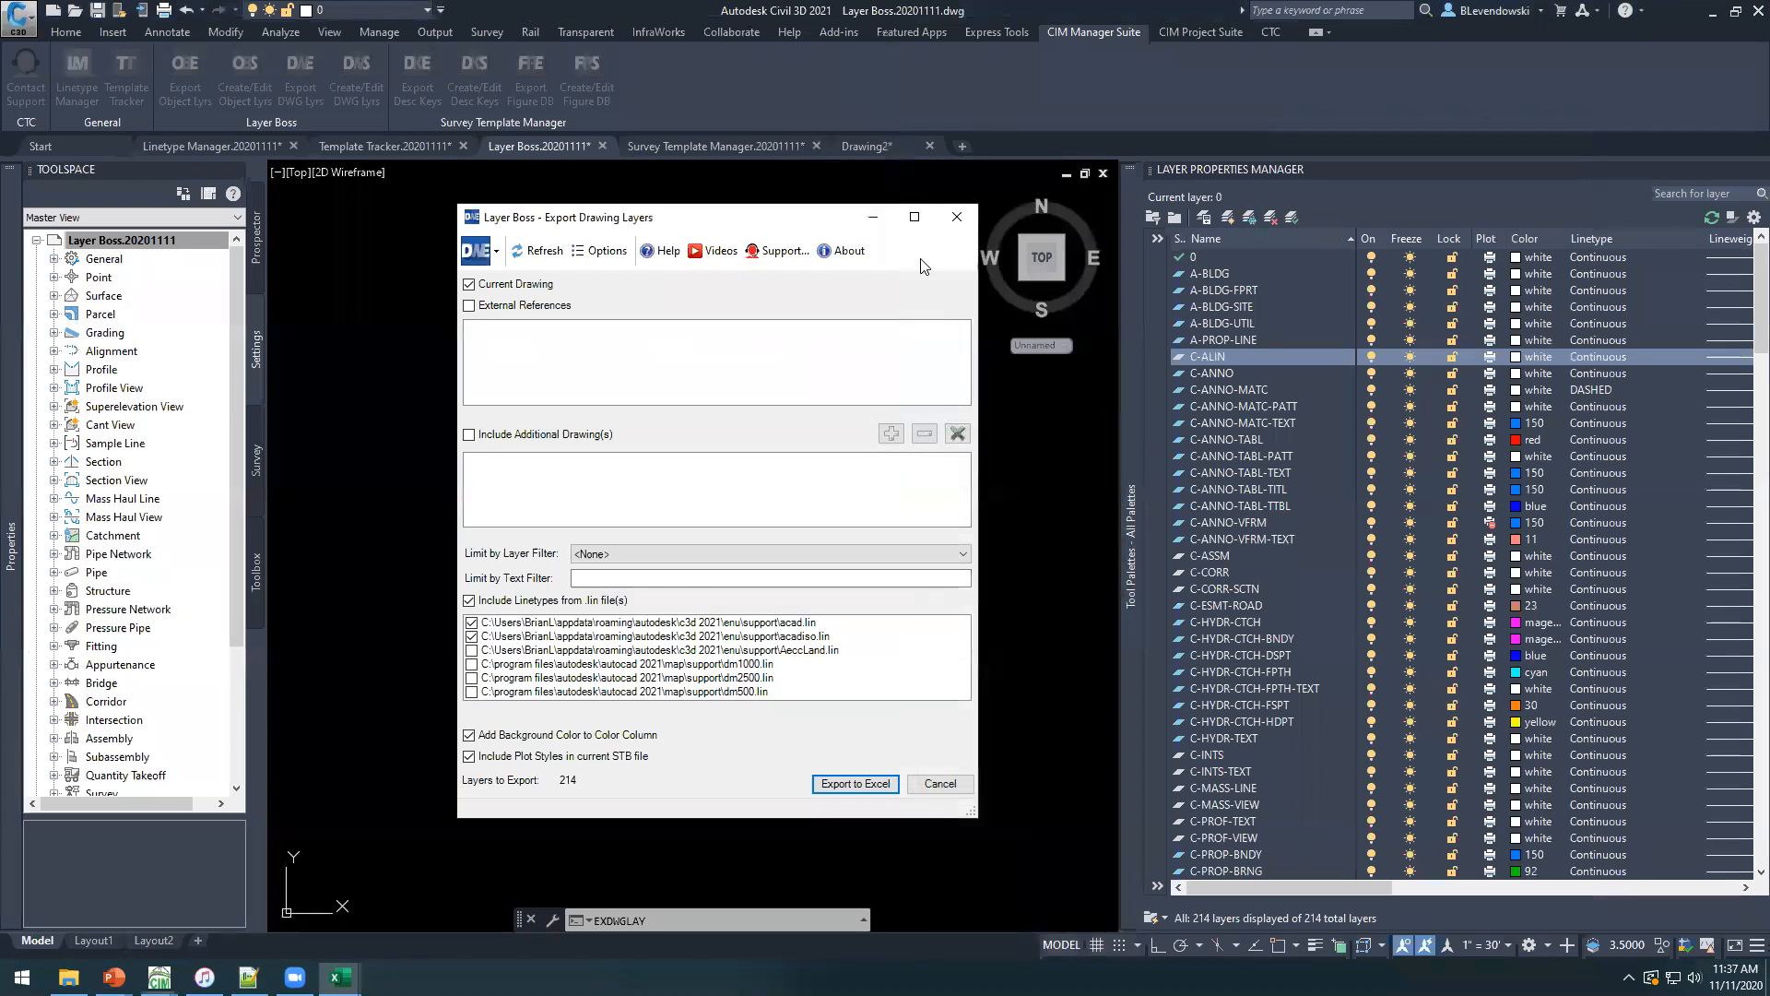
click(958, 217)
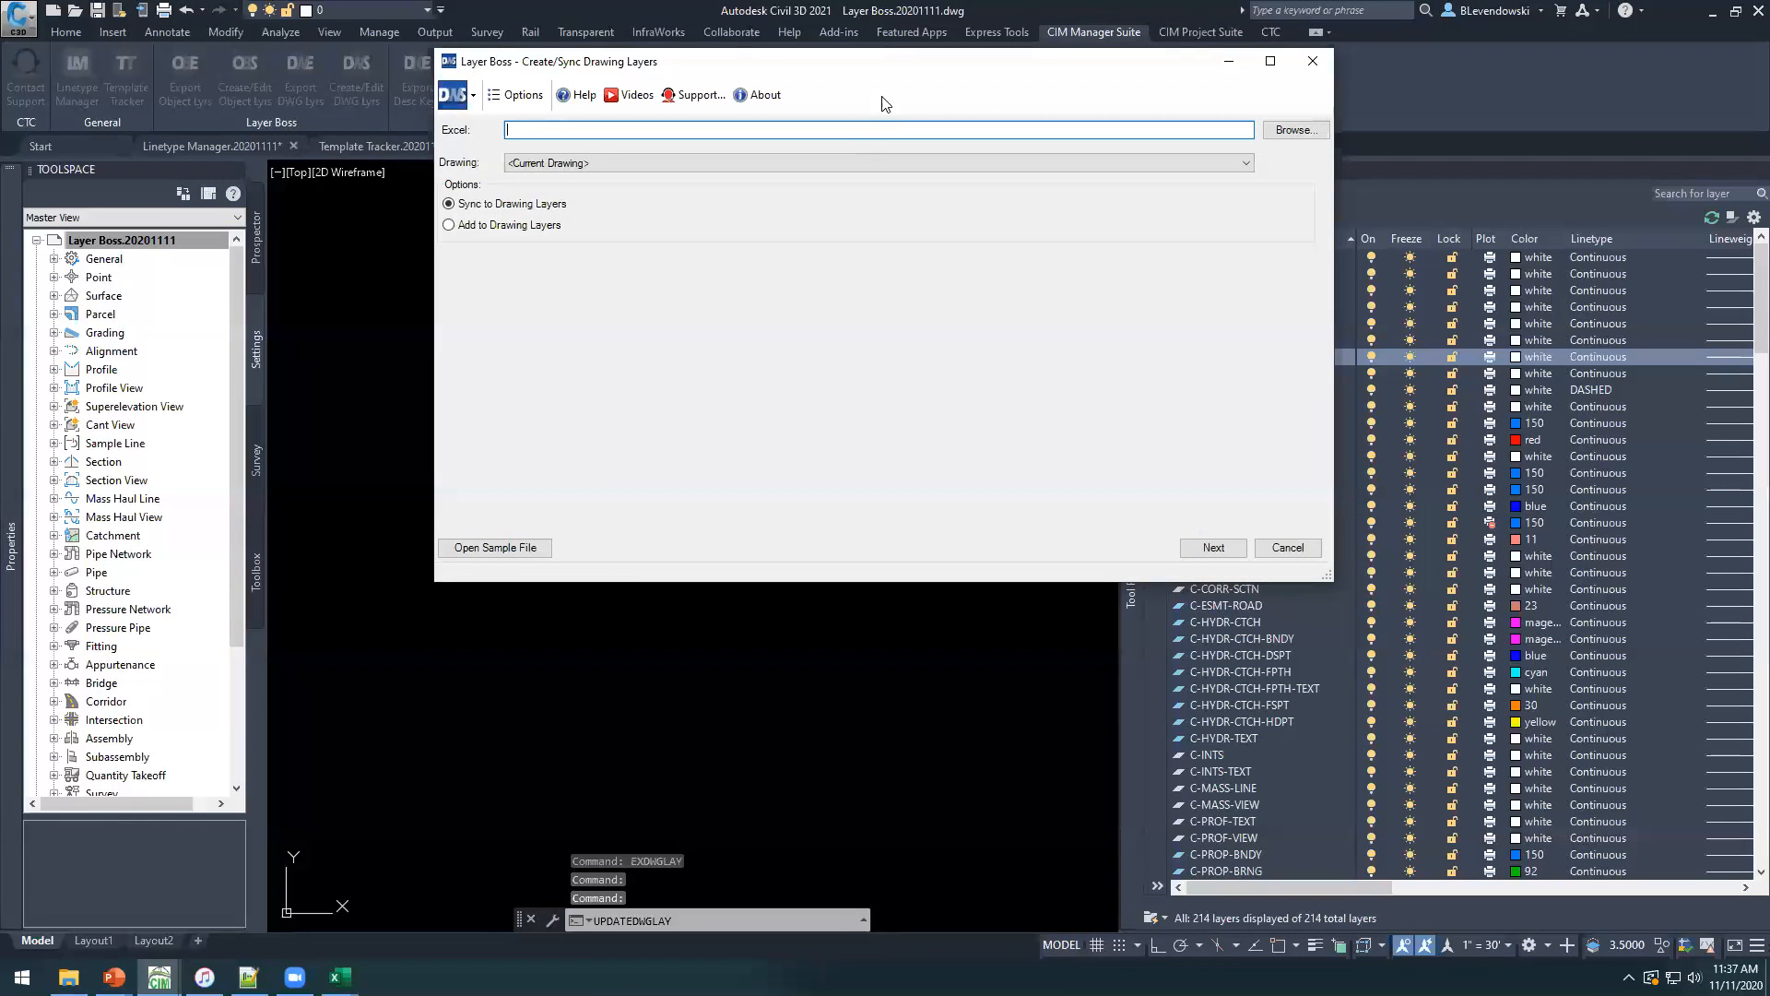
In Layer Boss Create/Sync Drawing Layers, choose Layers Properties Manager.xlsx from the CTC CET Demos folder as the Excel file and shrink the dialog.
drag(904, 66, 794, 125)
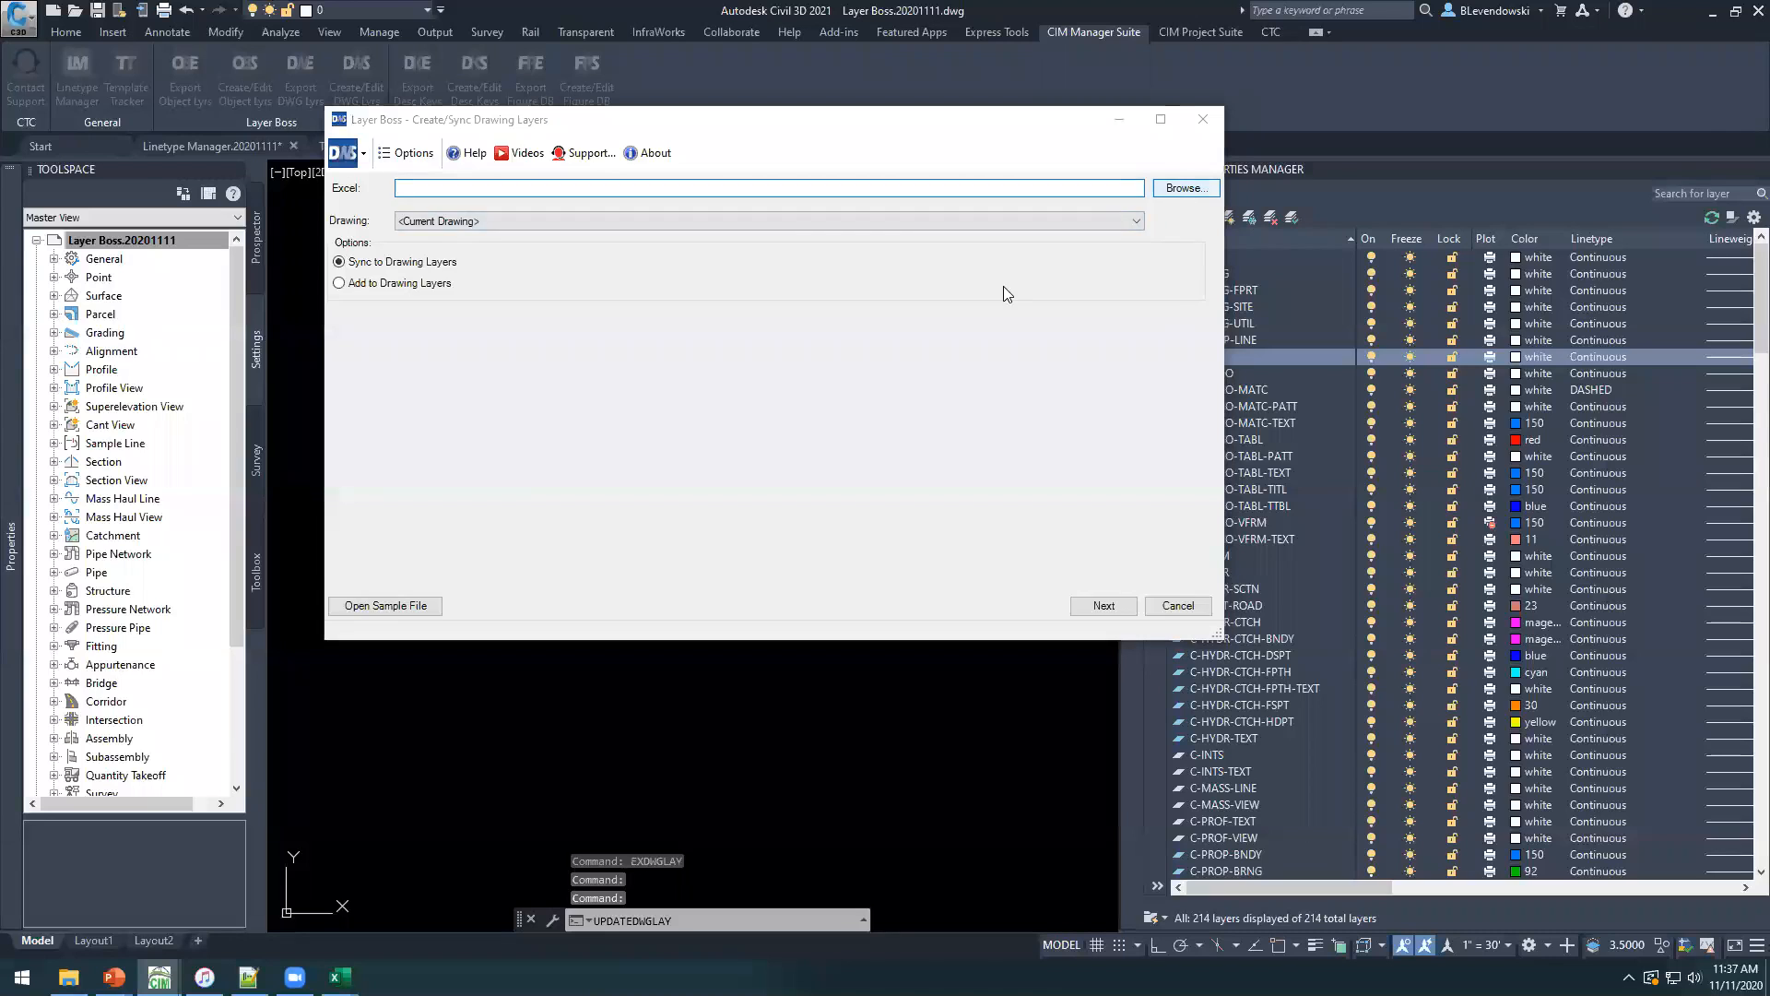
click(1186, 187)
double_click(642, 292)
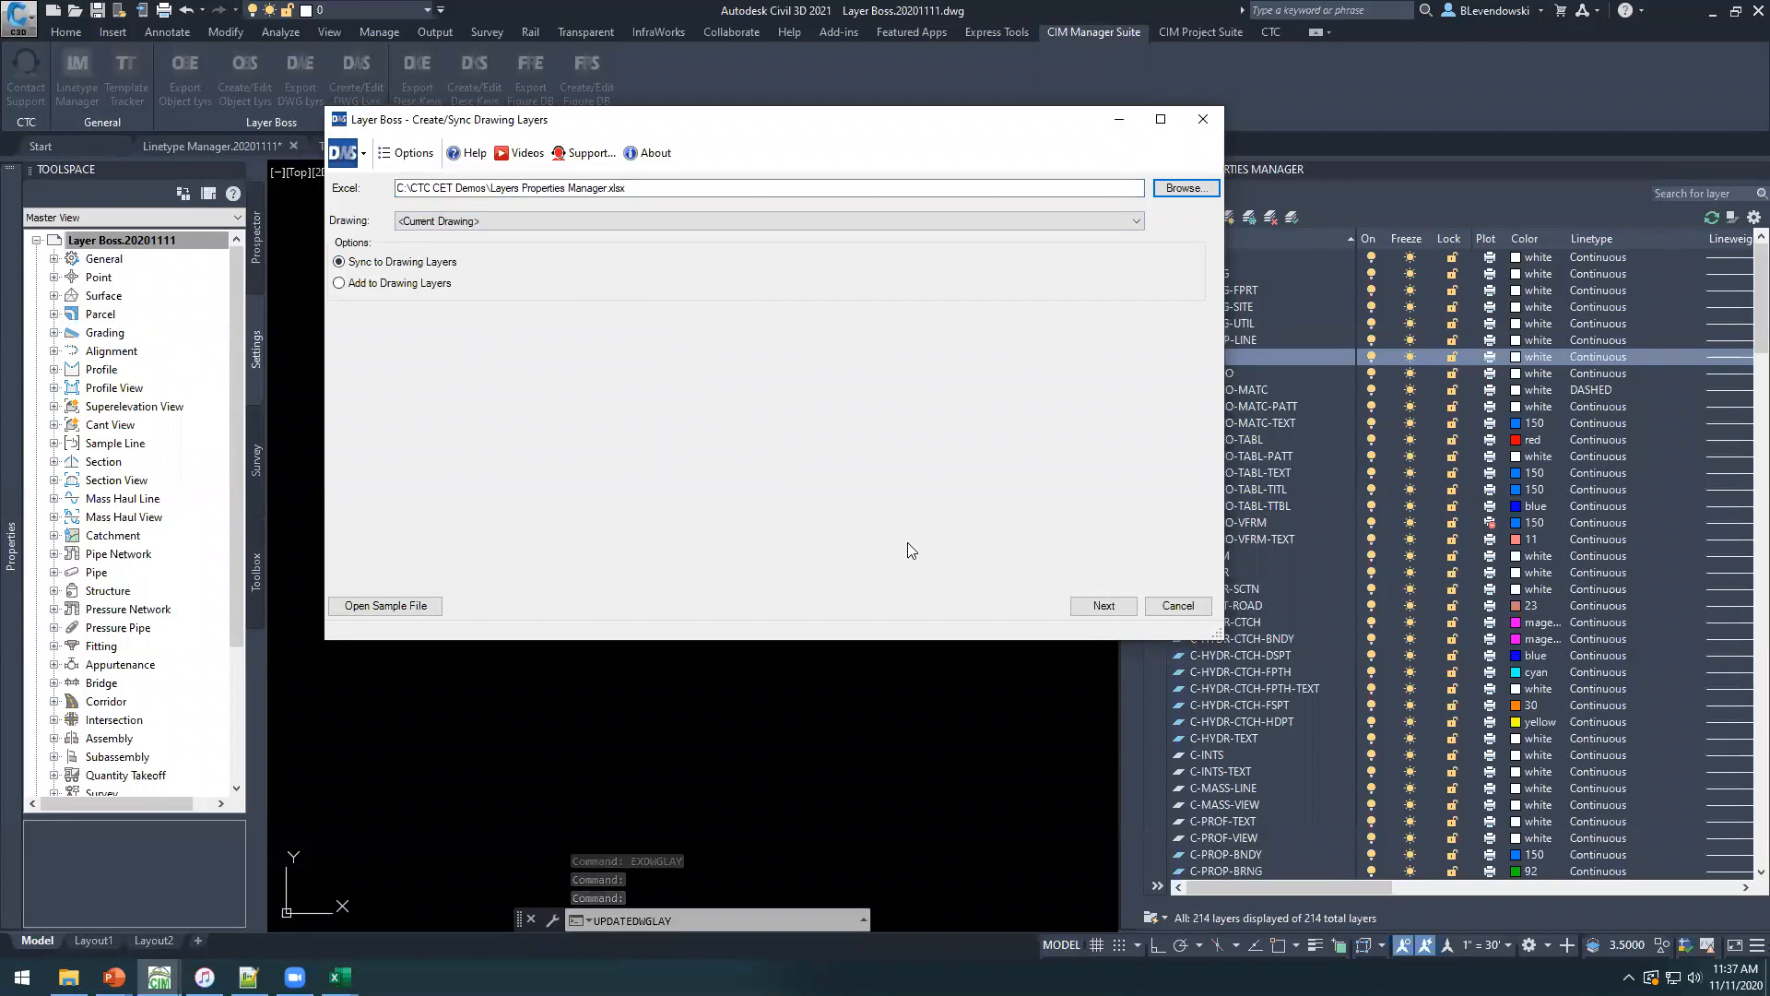
drag(1212, 633, 791, 459)
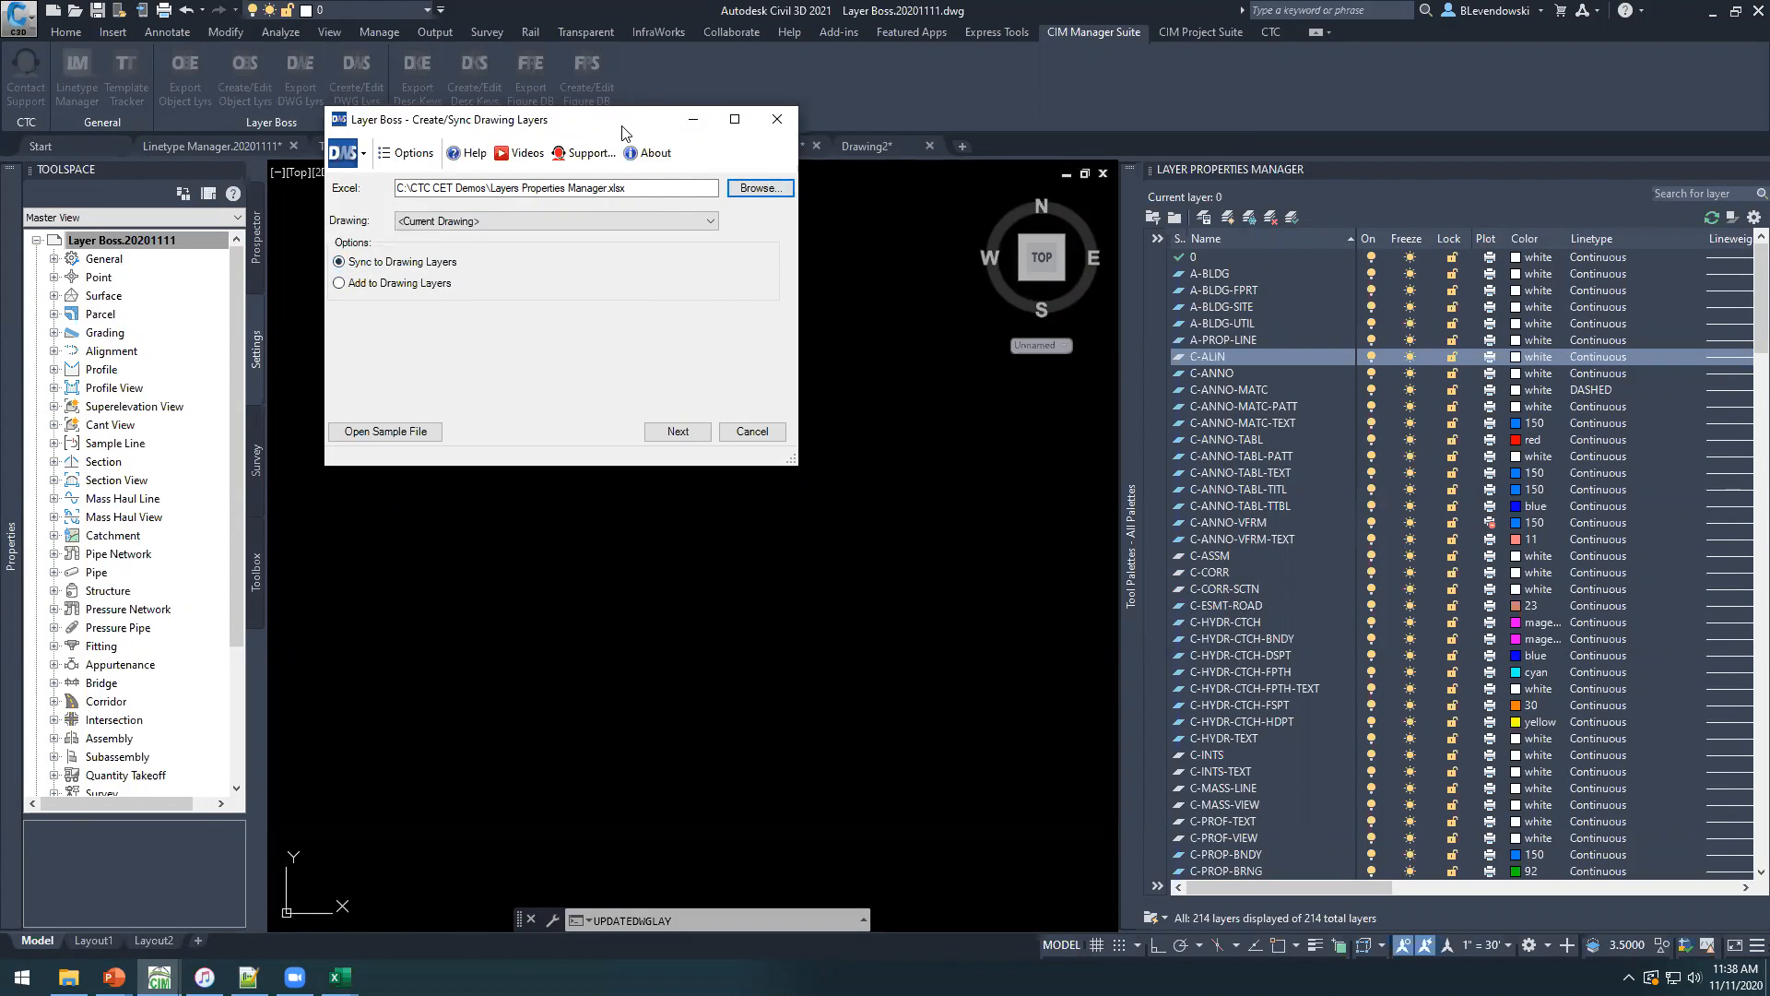
Compare the Excel layers with the current drawing using Sync to Drawing Layers and maximize the comparison dialog.
drag(623, 132, 673, 183)
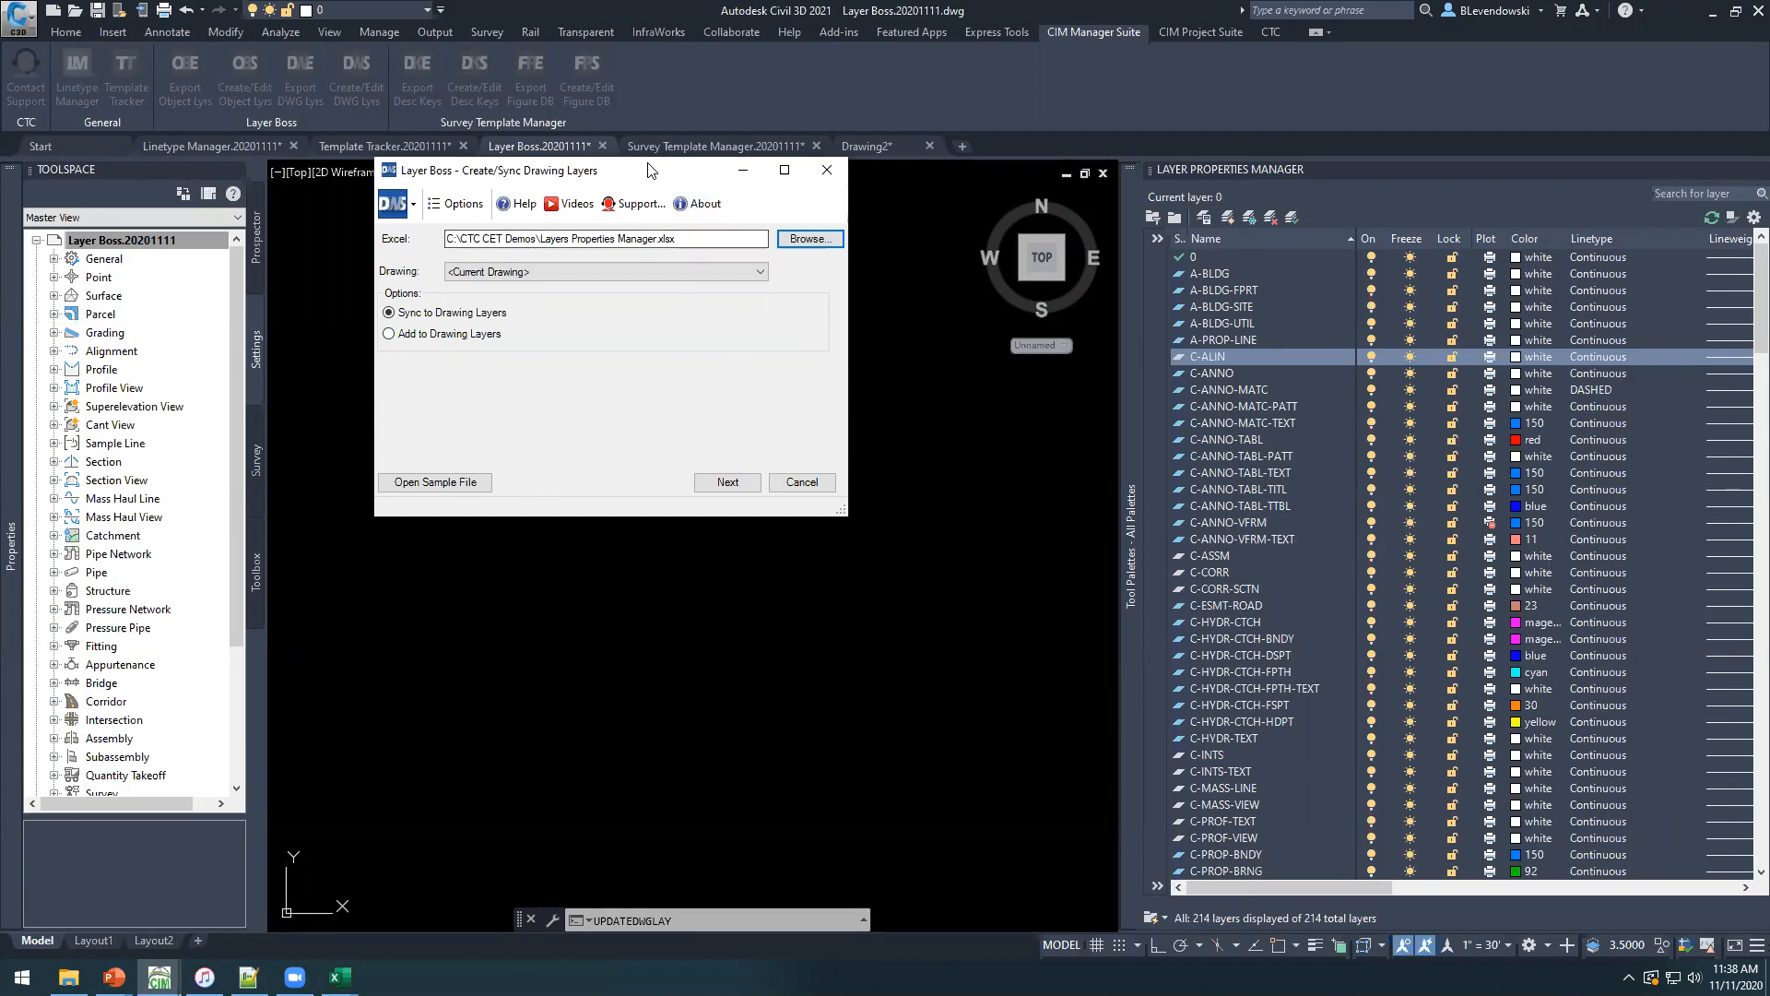
drag(649, 162, 649, 191)
click(728, 482)
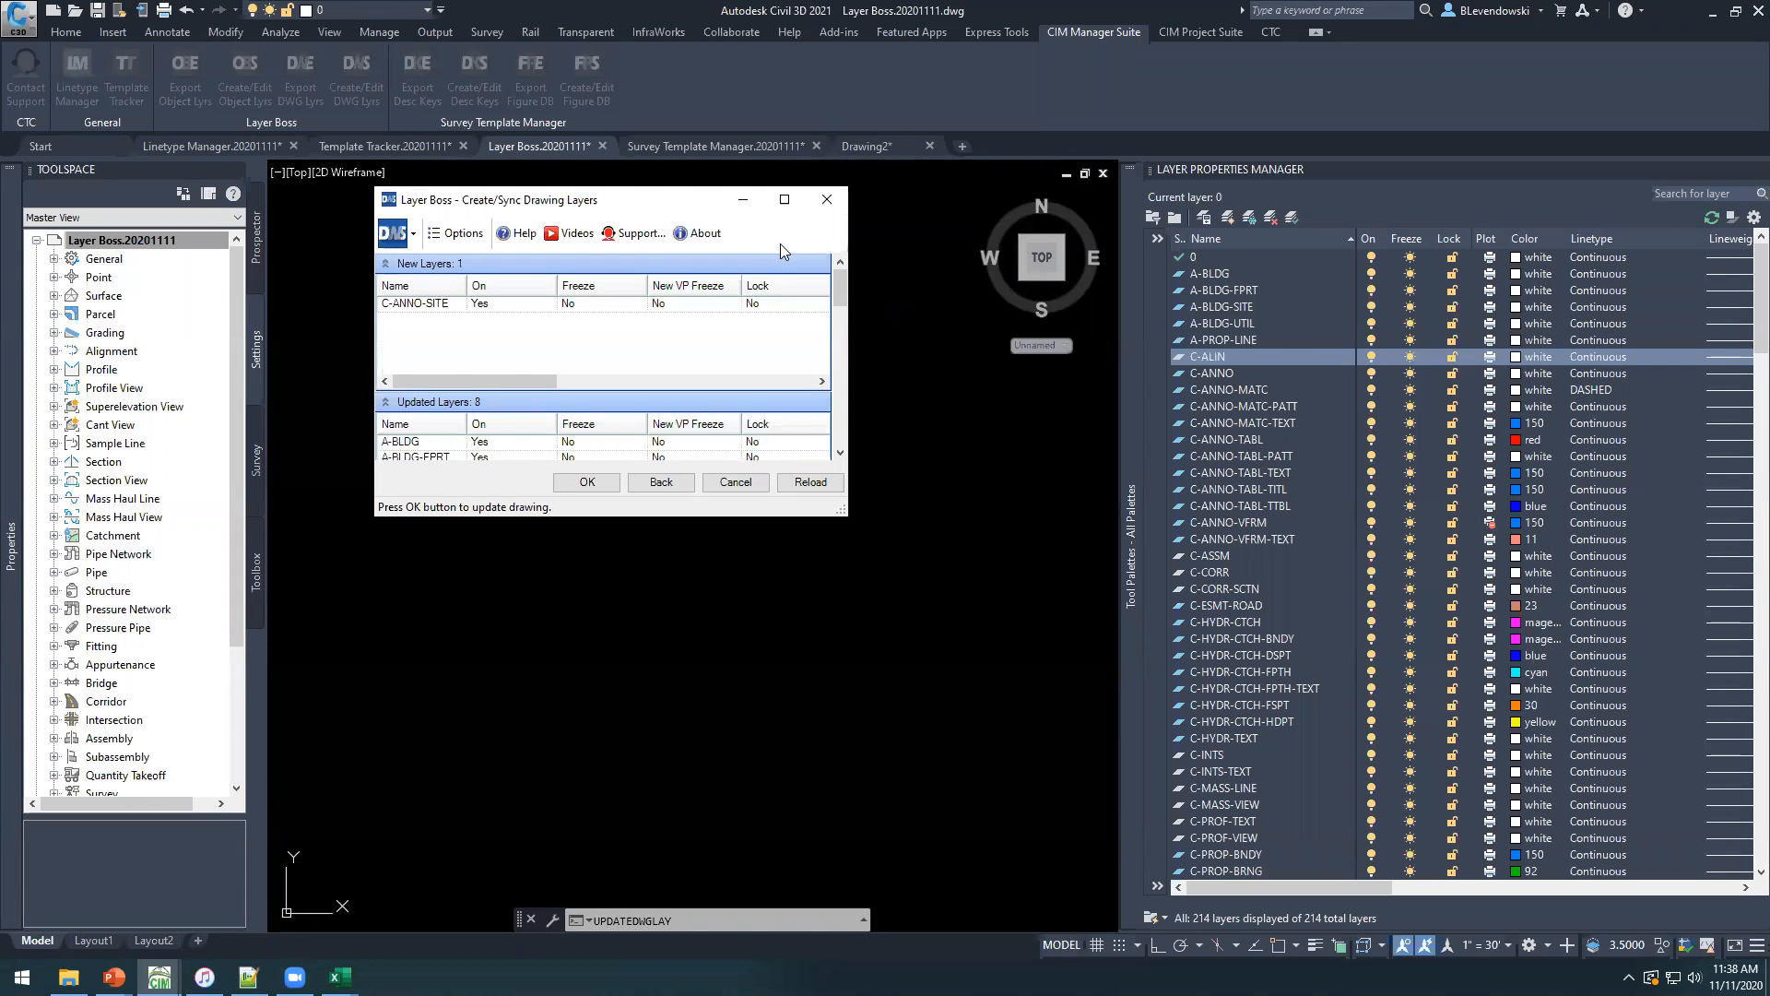
click(784, 199)
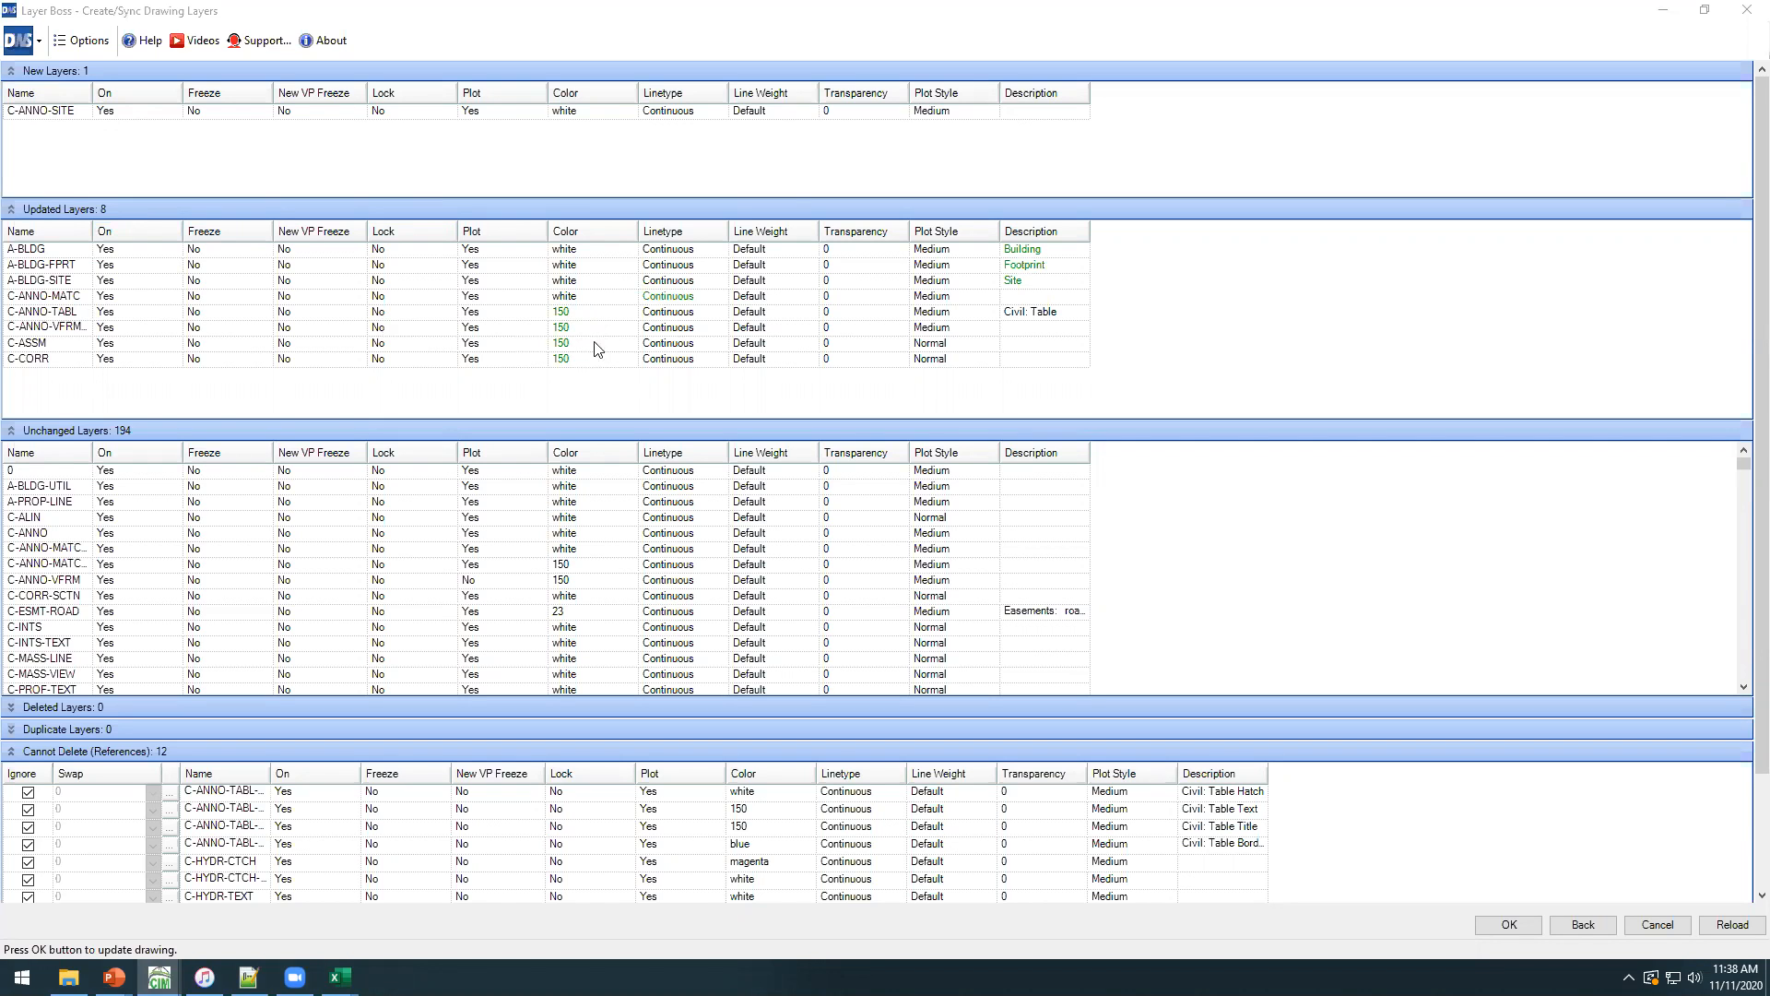
Collapse the Updated and Unchanged Layers groups, expand Deleted Layers and widen the Name column under Cannot Delete (References).
click(12, 209)
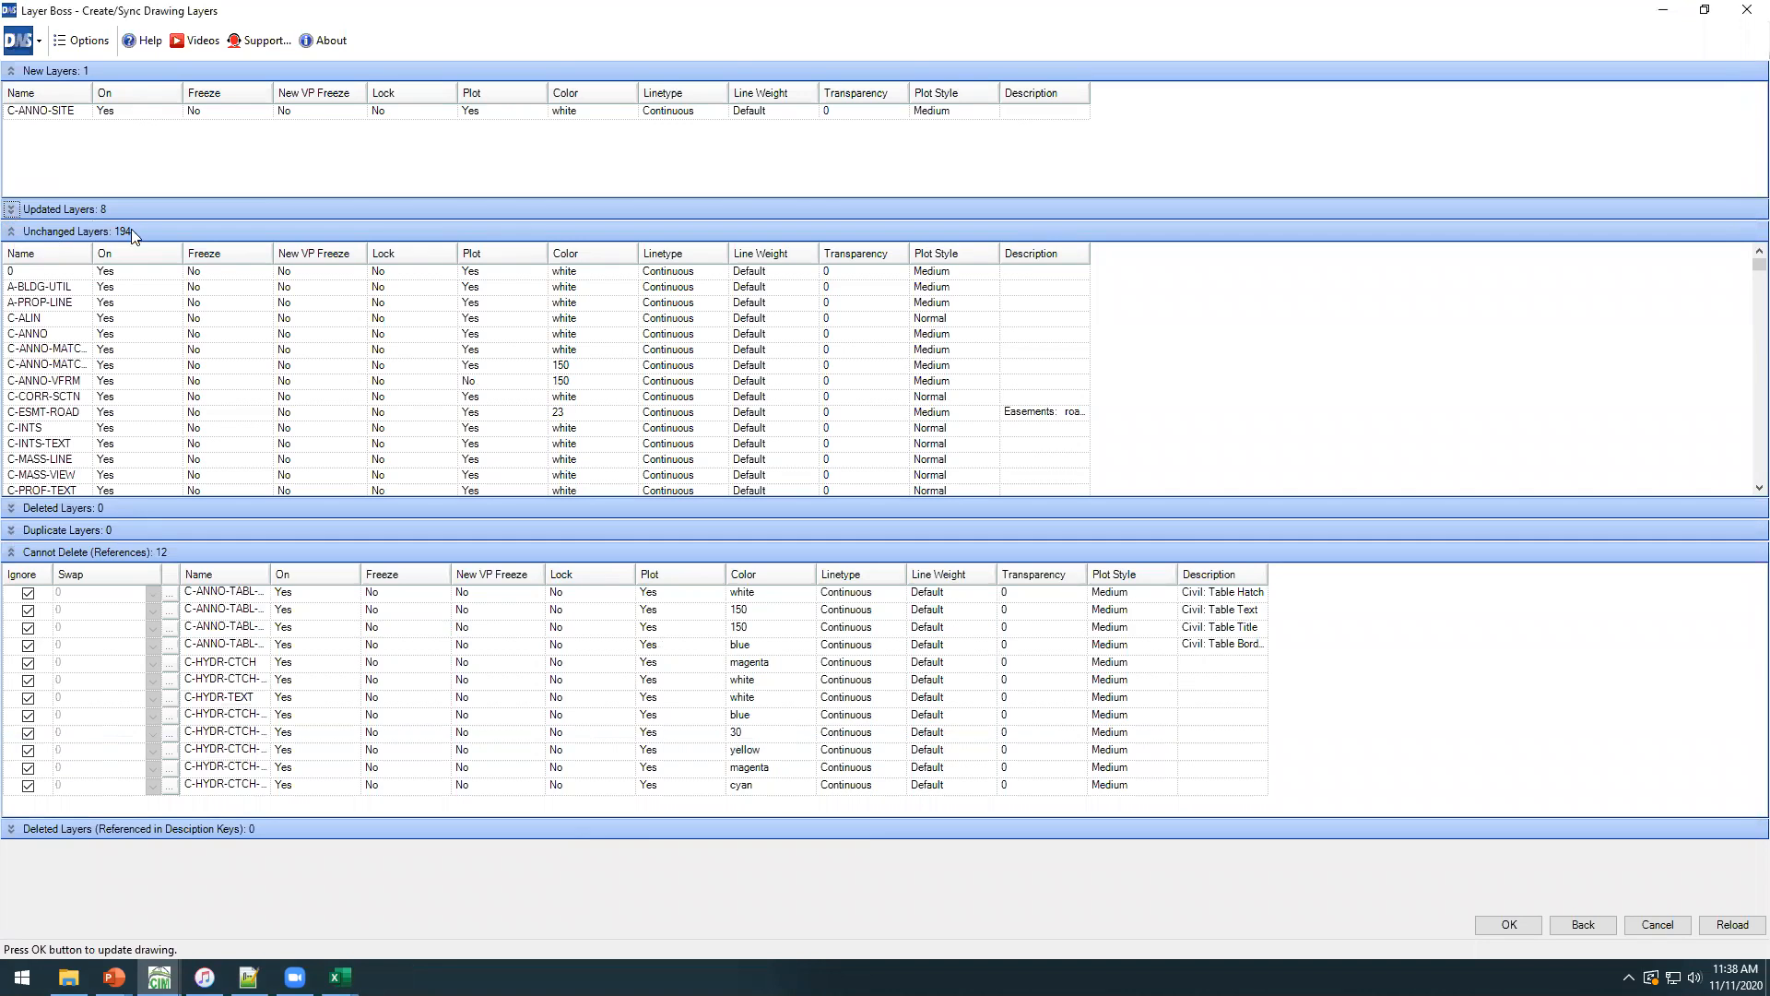
click(11, 232)
click(11, 253)
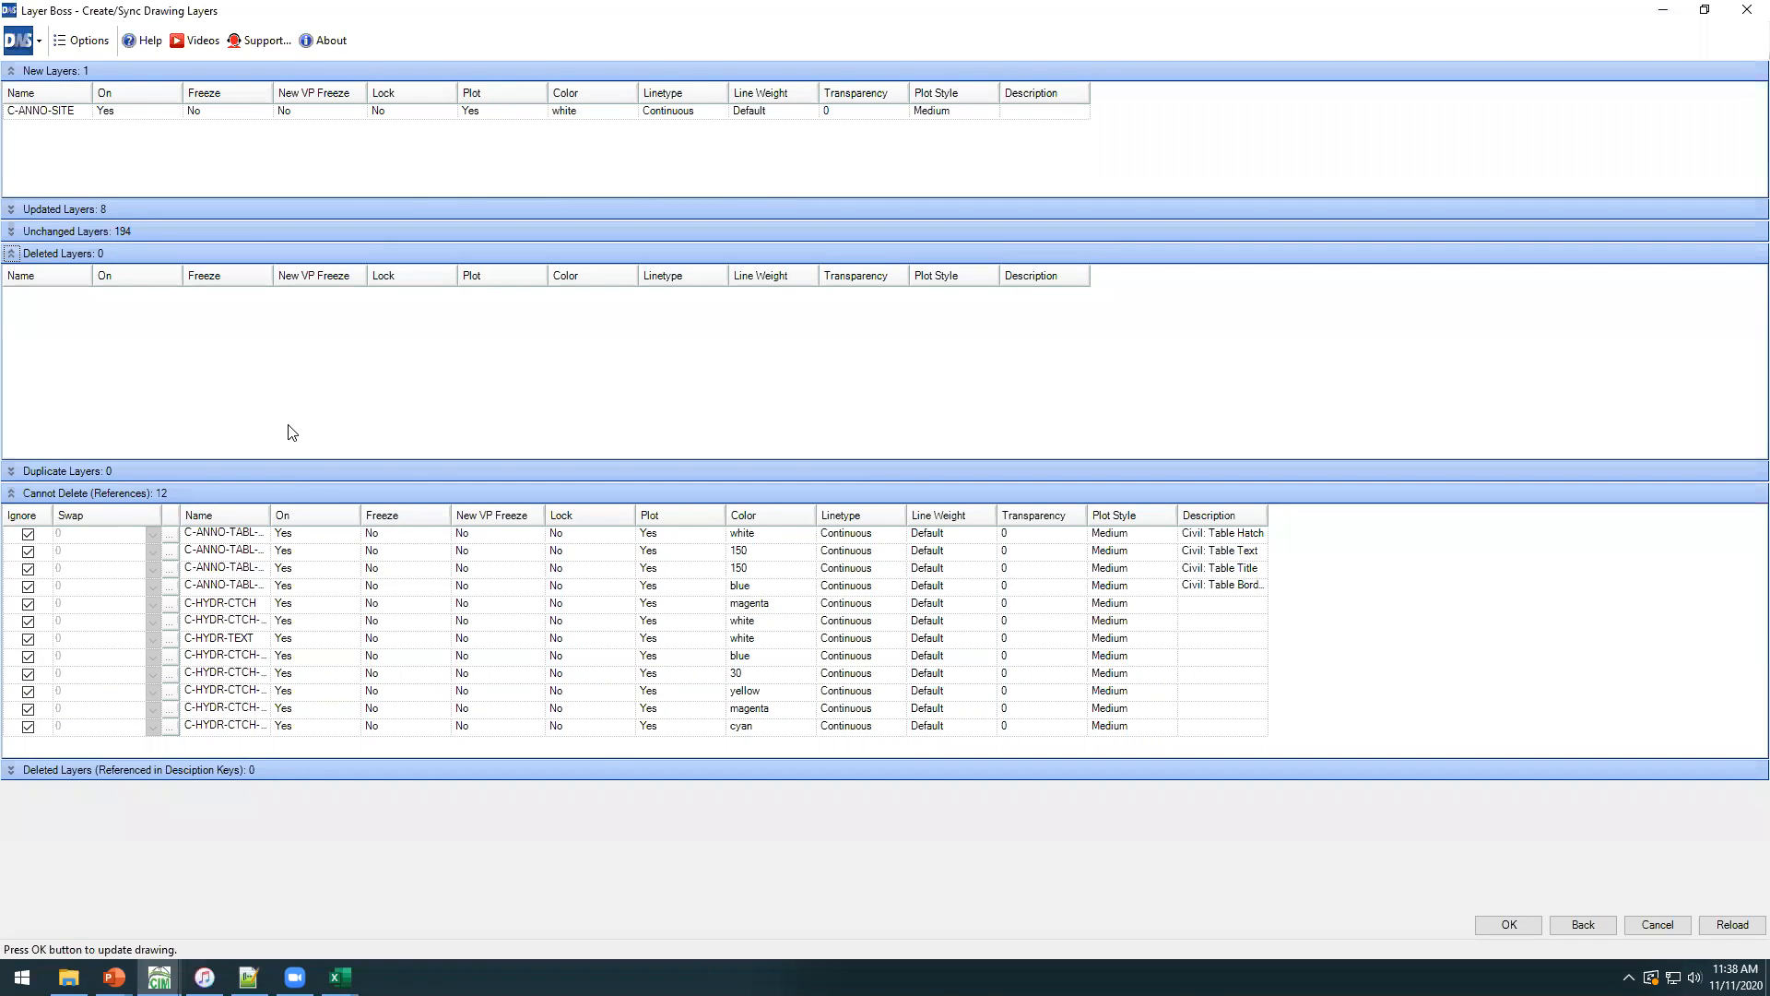
drag(270, 514, 318, 502)
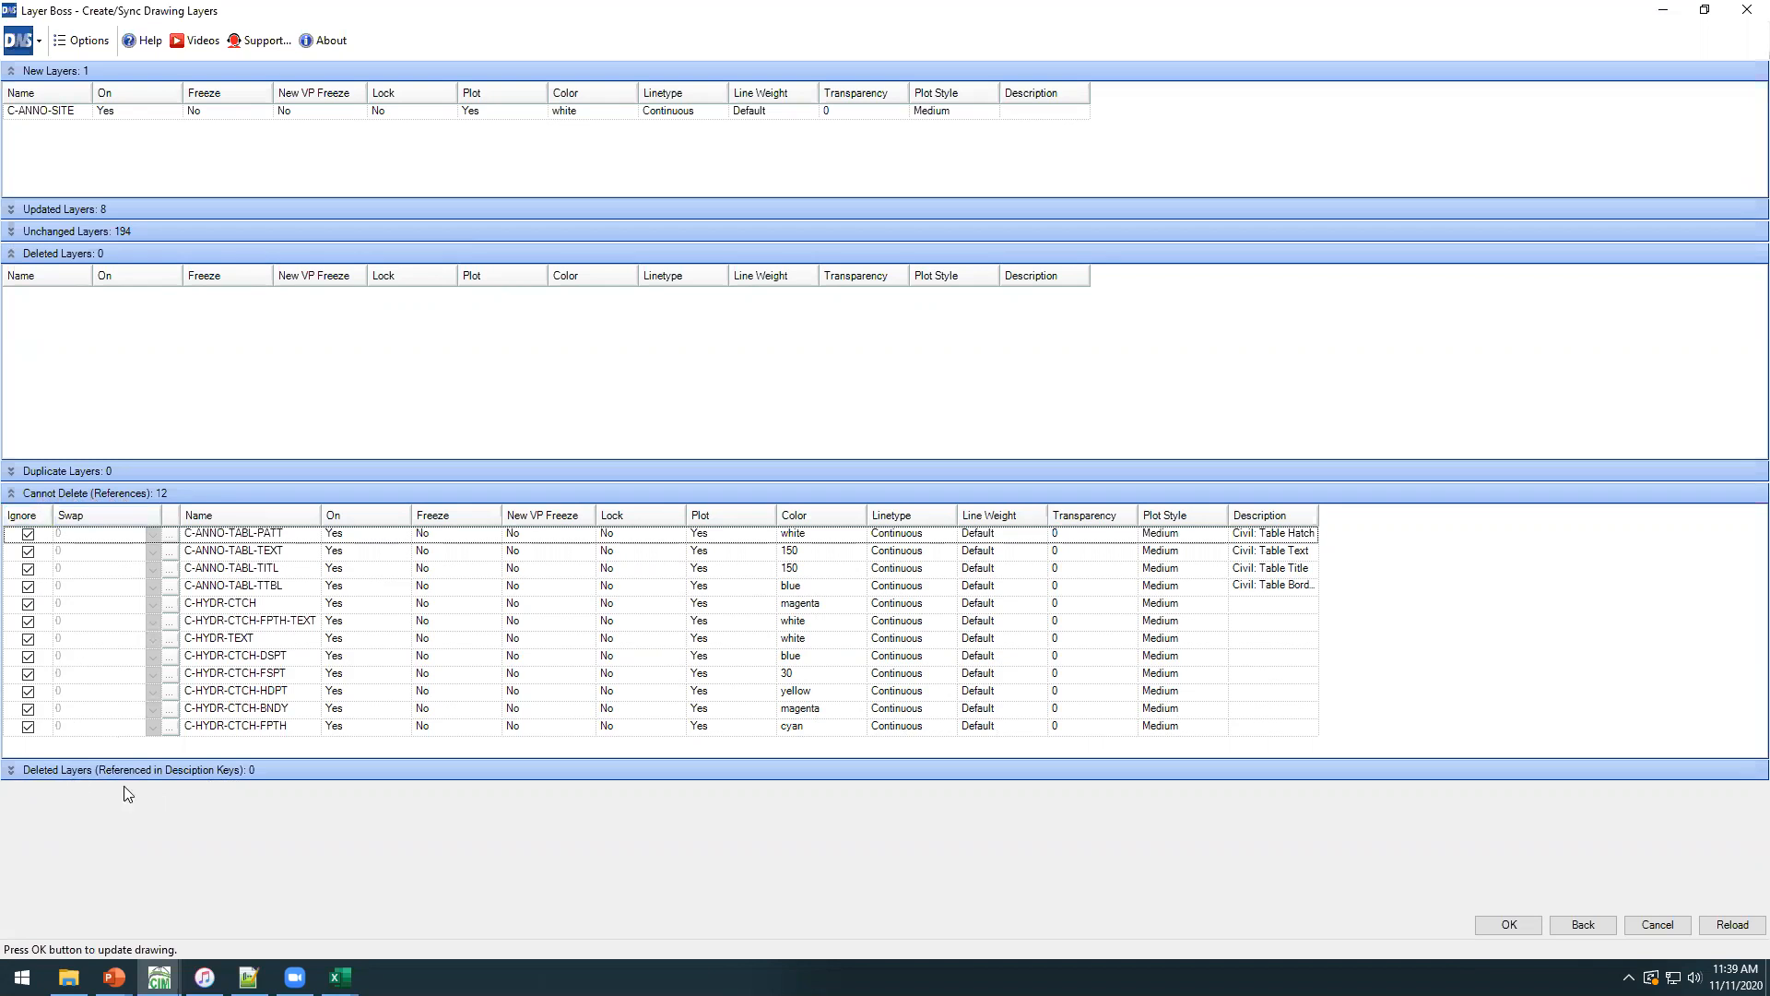
Stop ignoring C-ANNO-TABL-PATT and show its style references in Template Tracker.
click(49, 538)
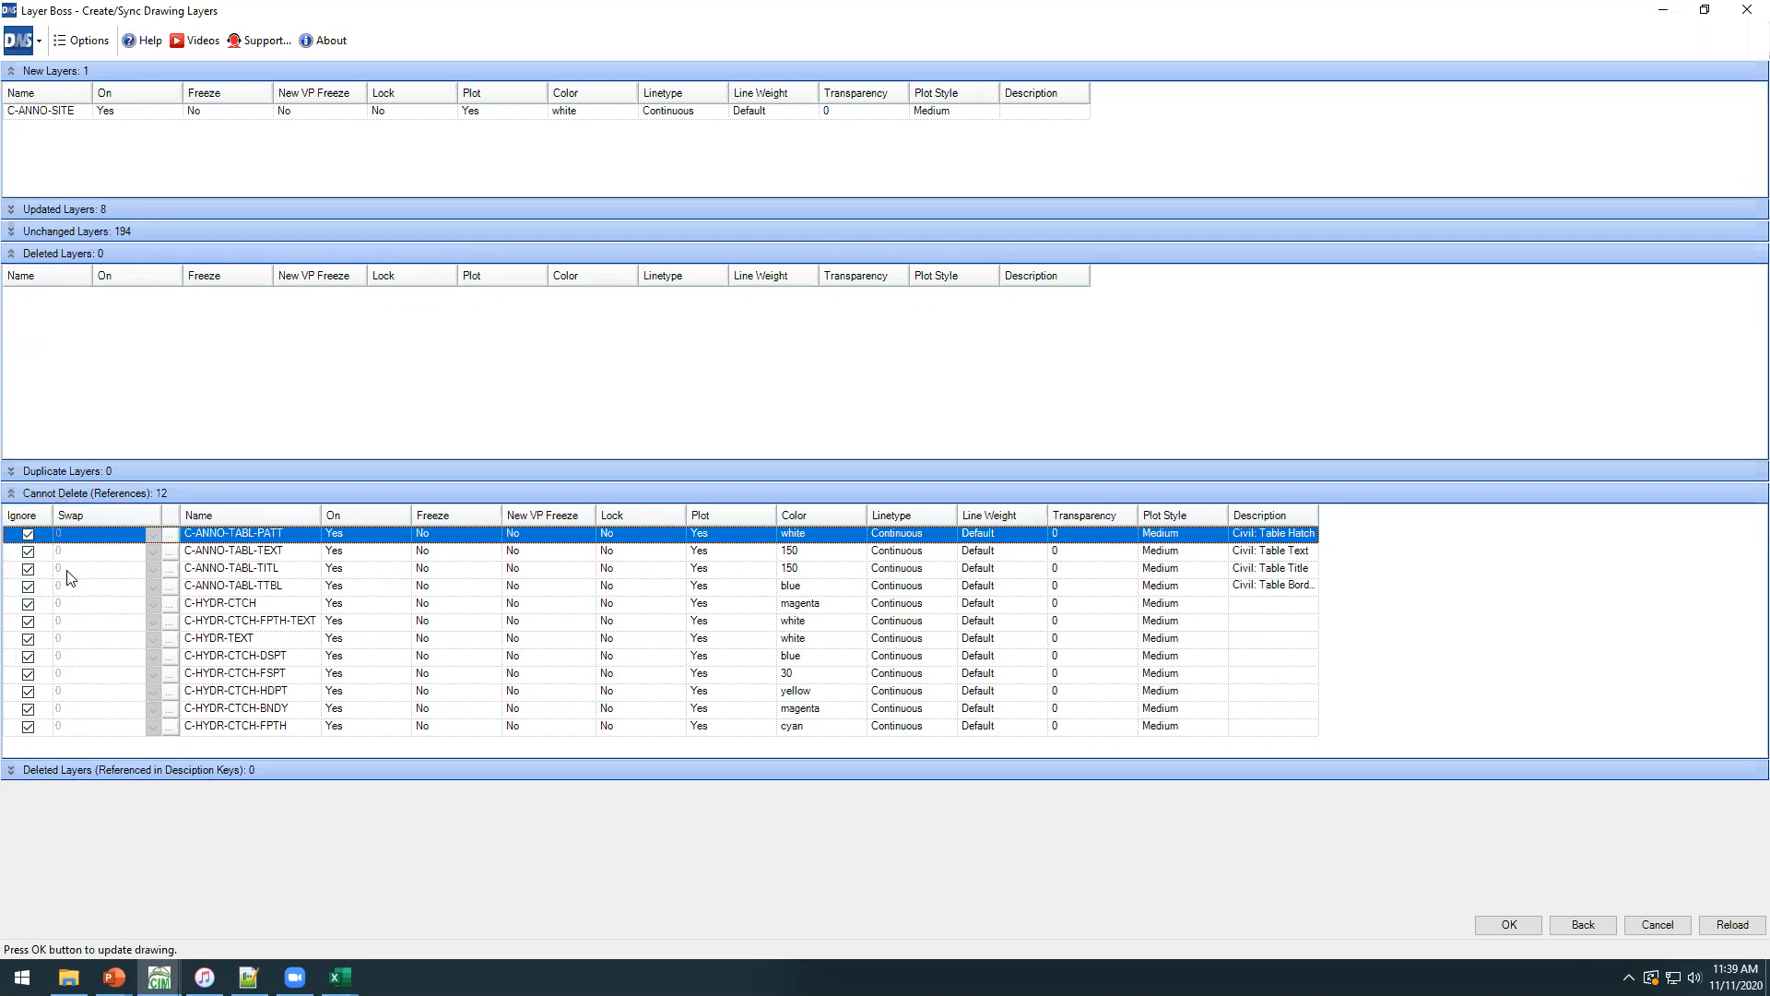
click(27, 534)
click(169, 536)
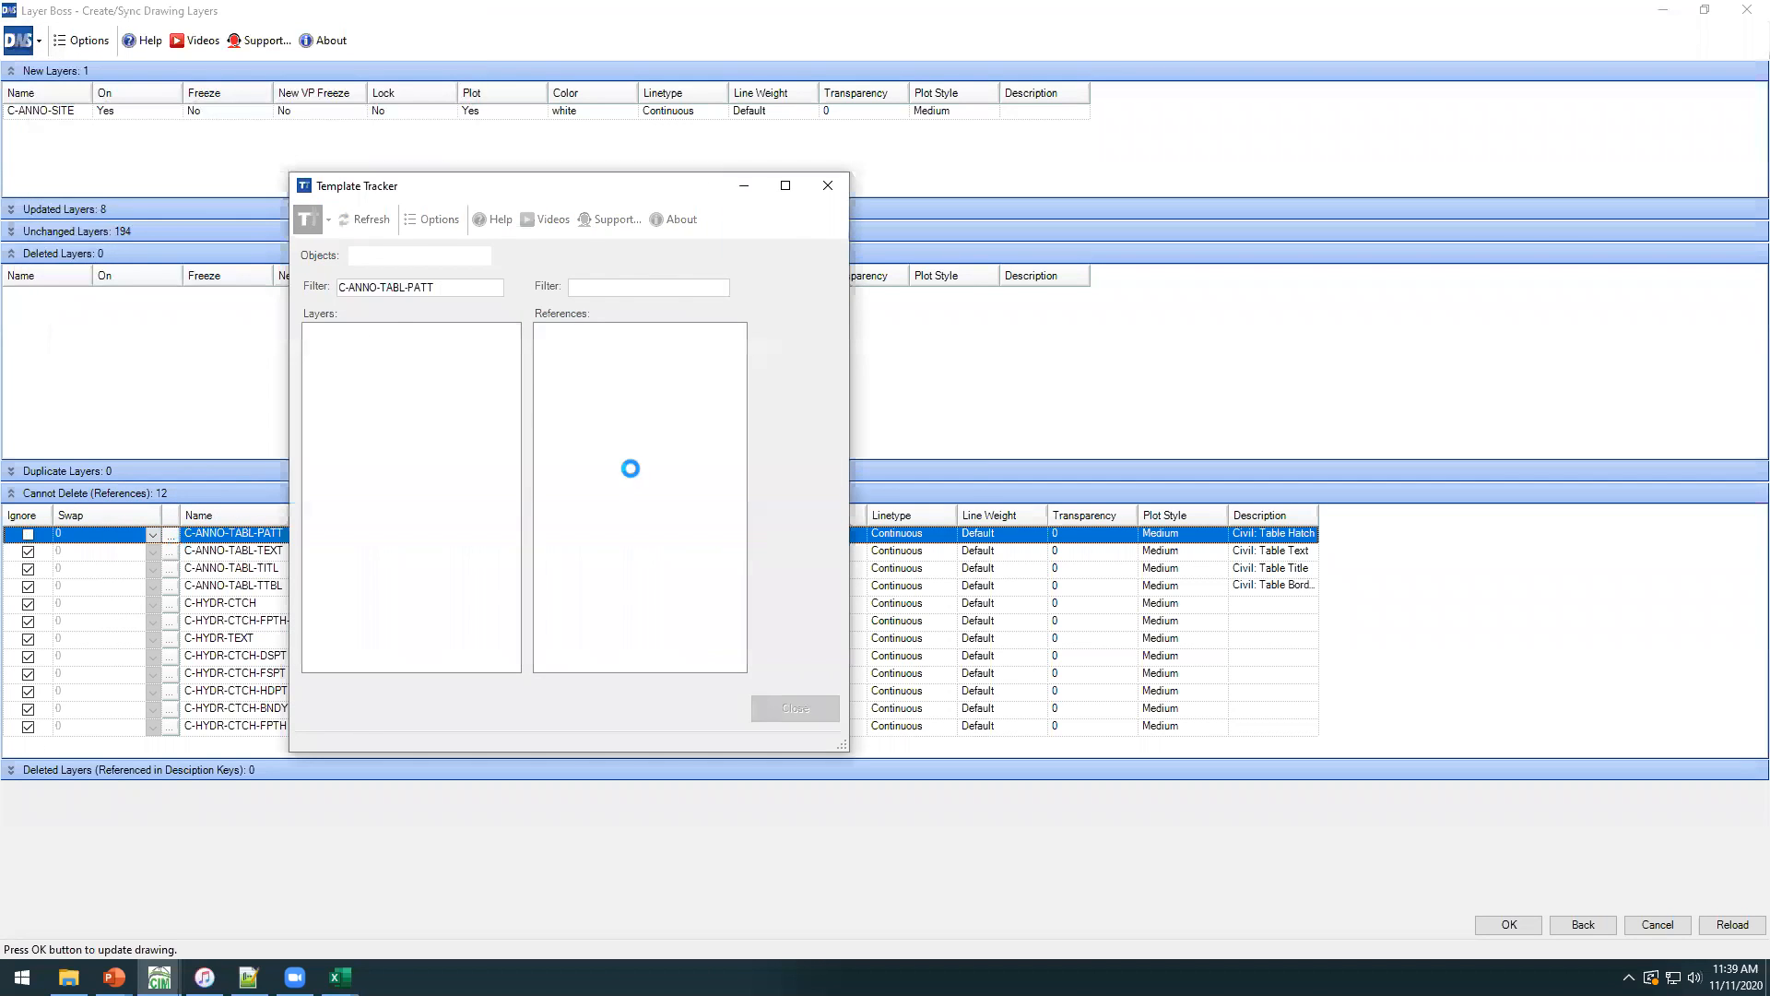
click(375, 332)
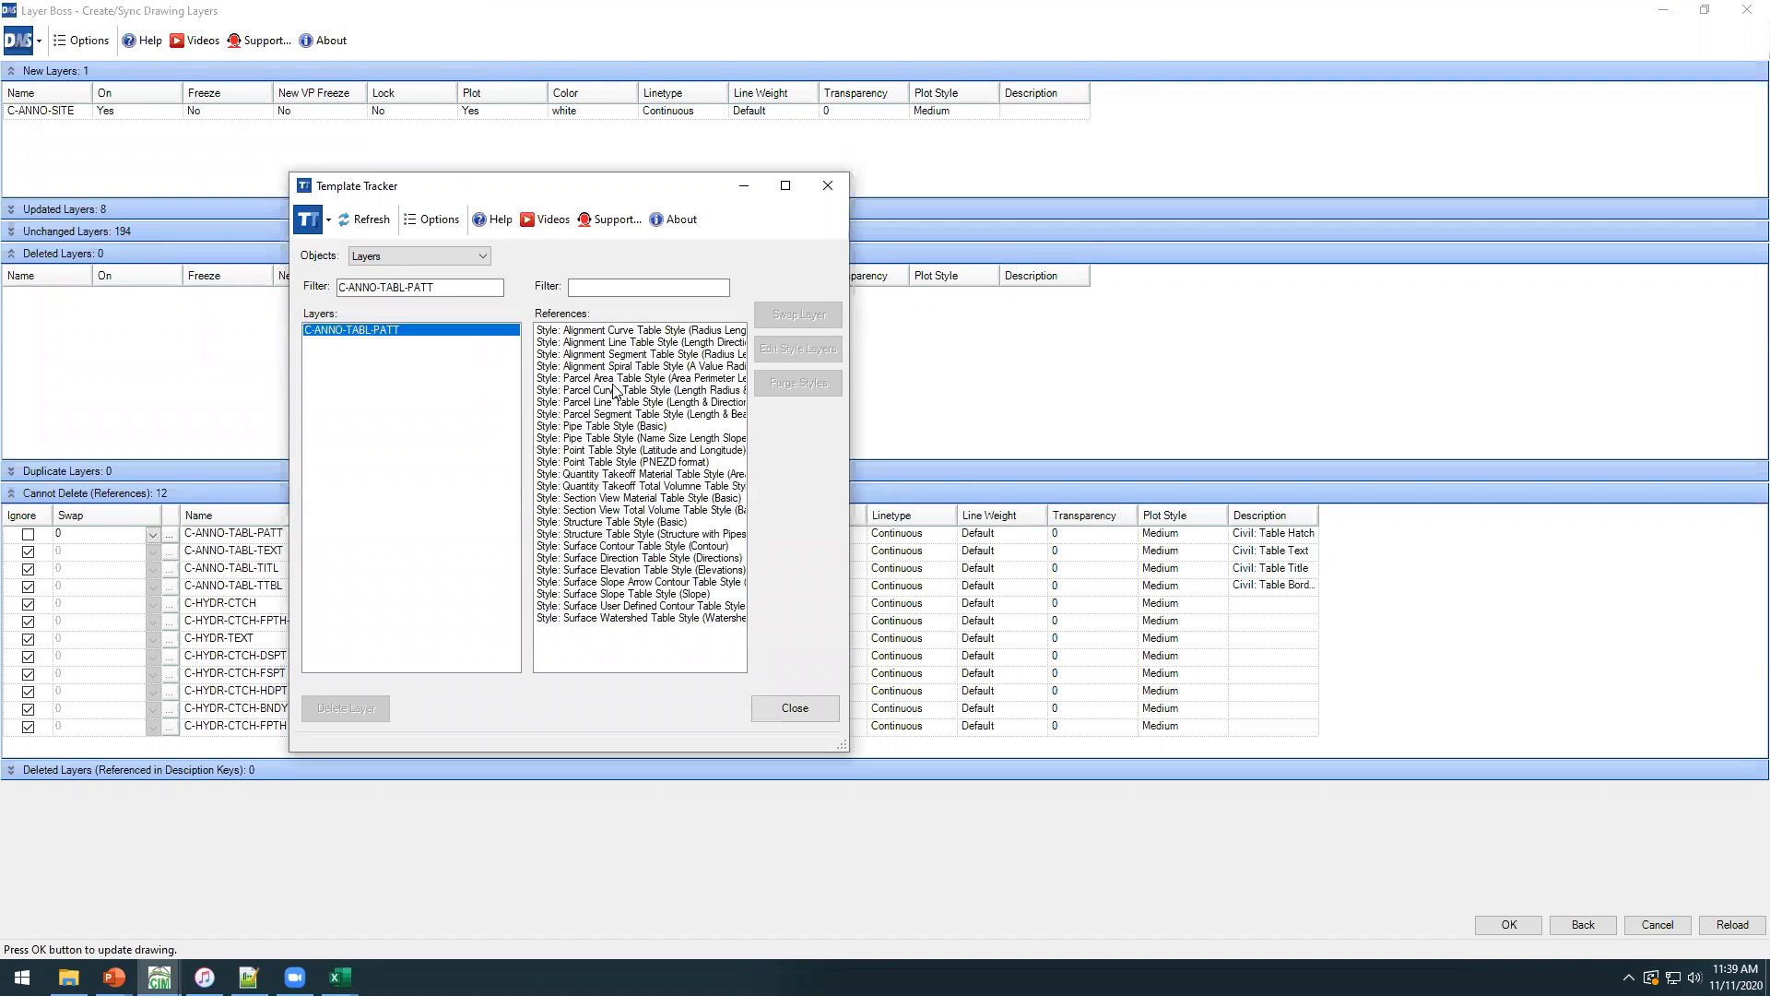
Swap all style references of C-ANNO-TABL-PATT to layer C-ANNO-TABL and check the layer under Deleted Layers.
click(615, 332)
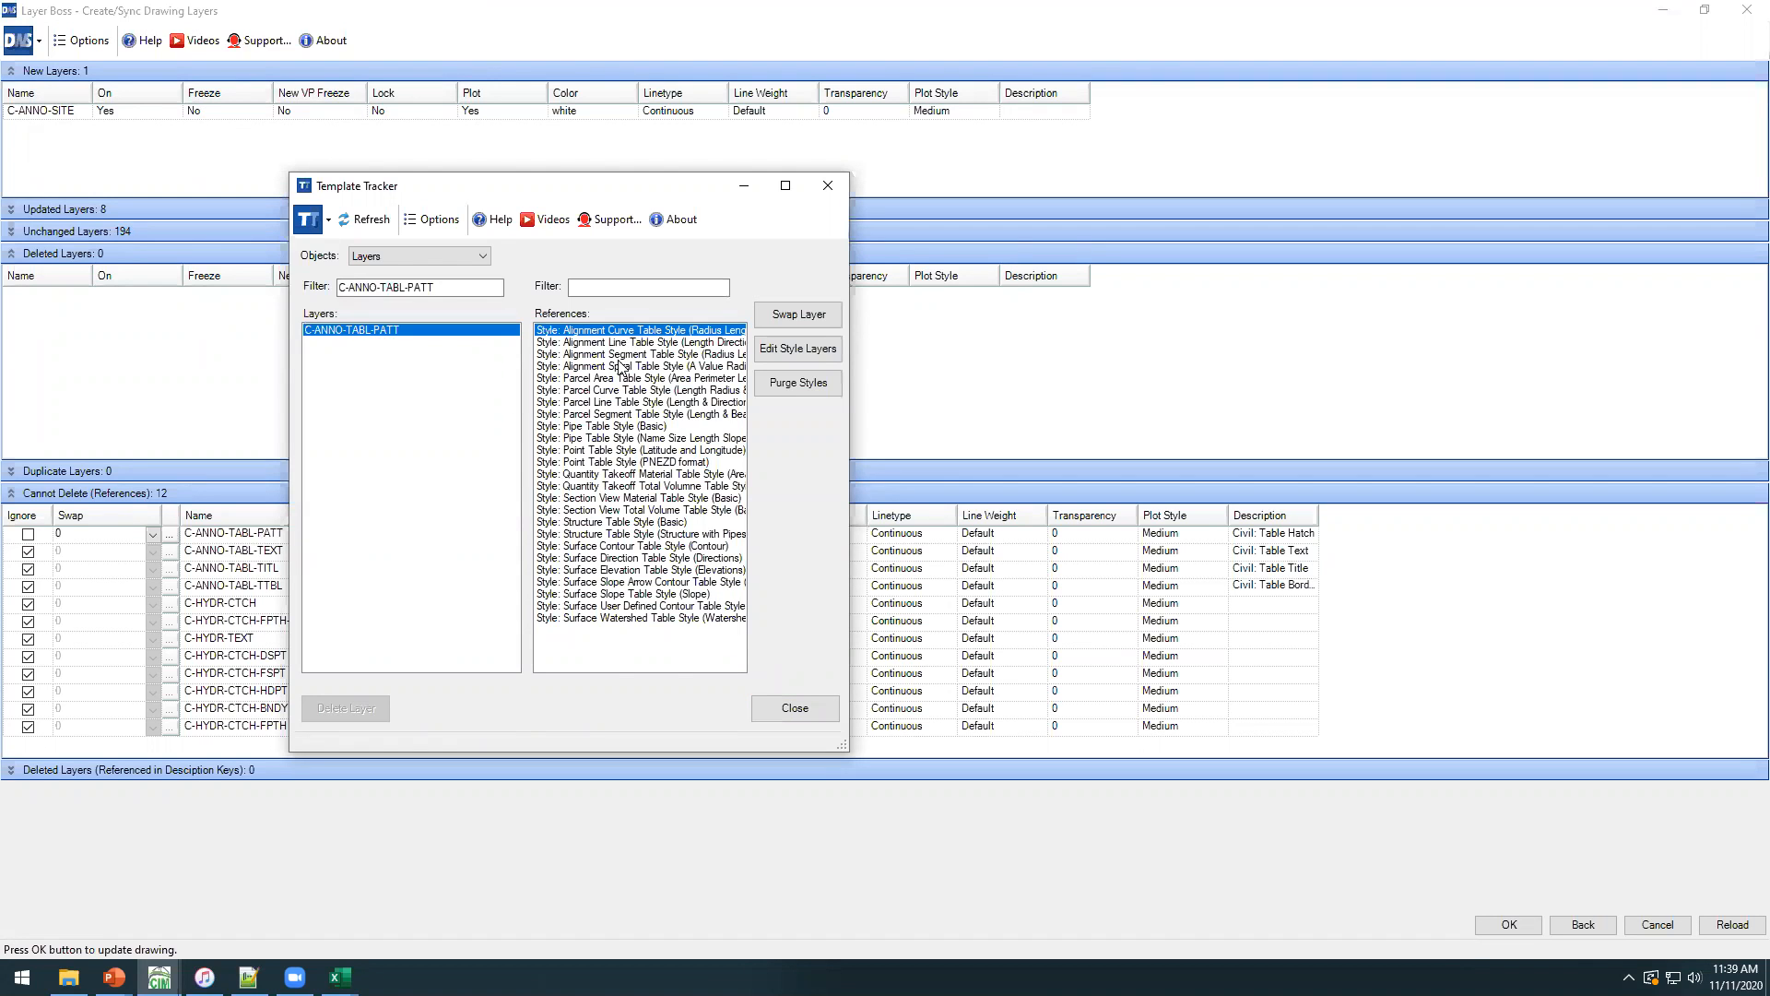
shift+click(594, 619)
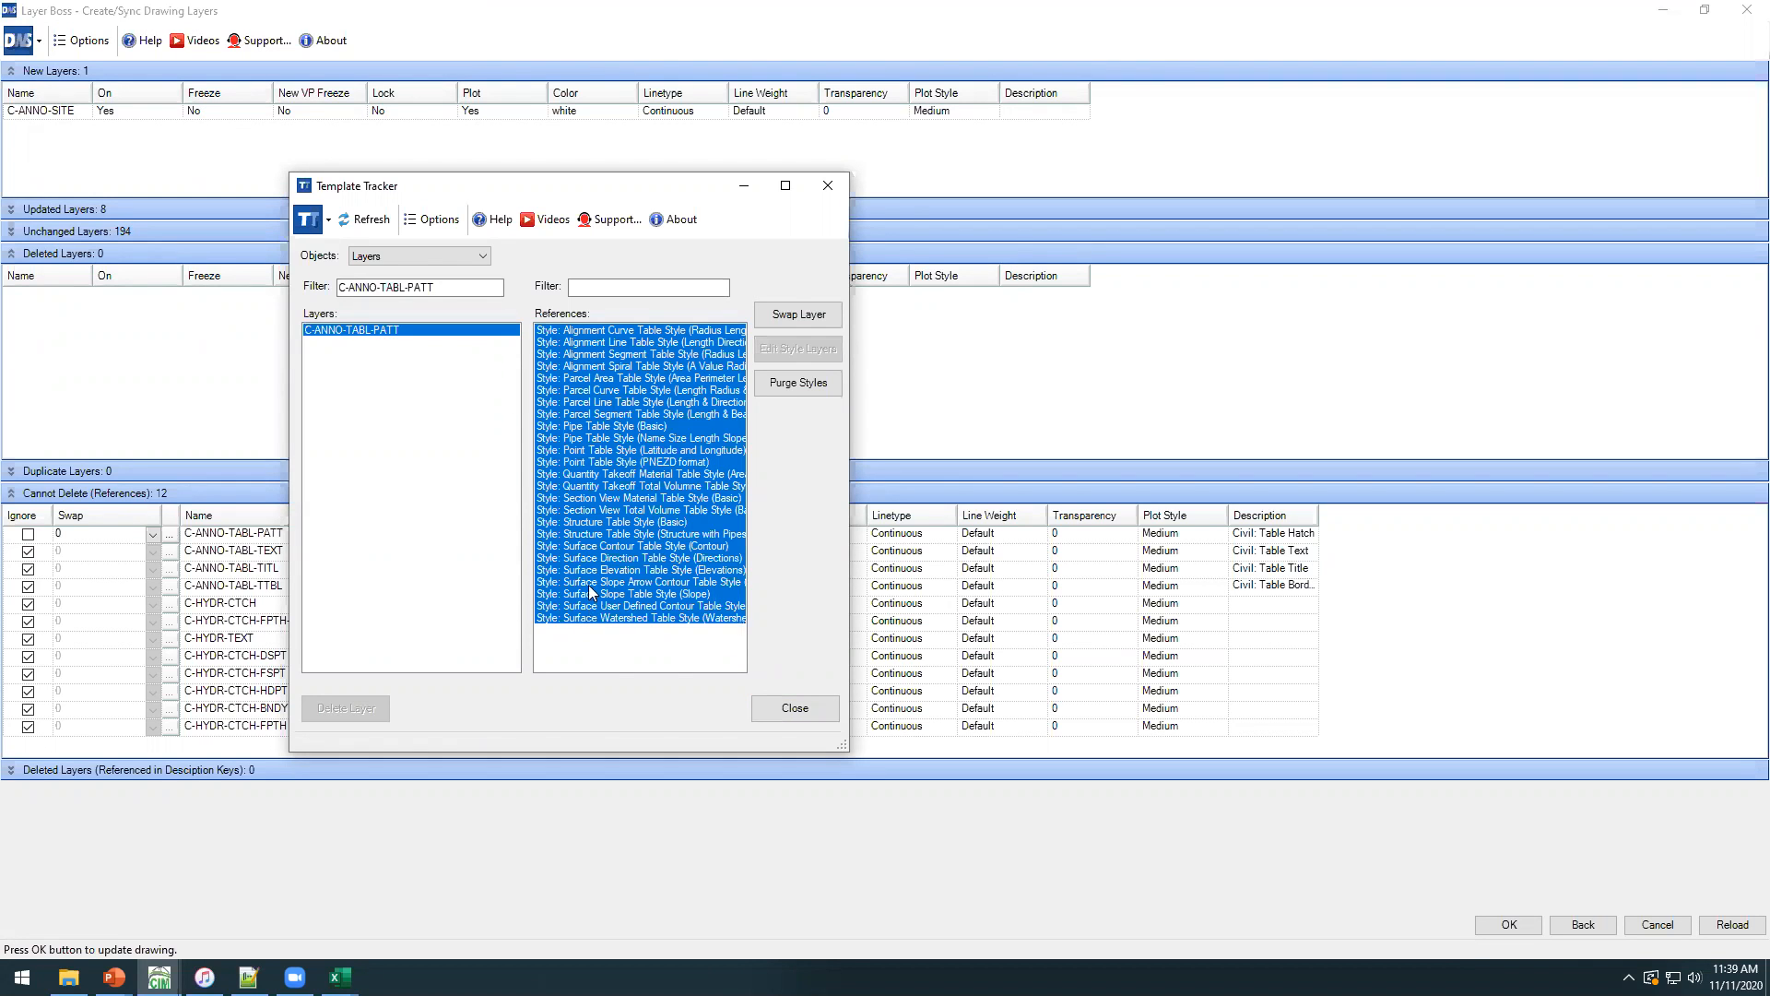
click(784, 314)
click(507, 494)
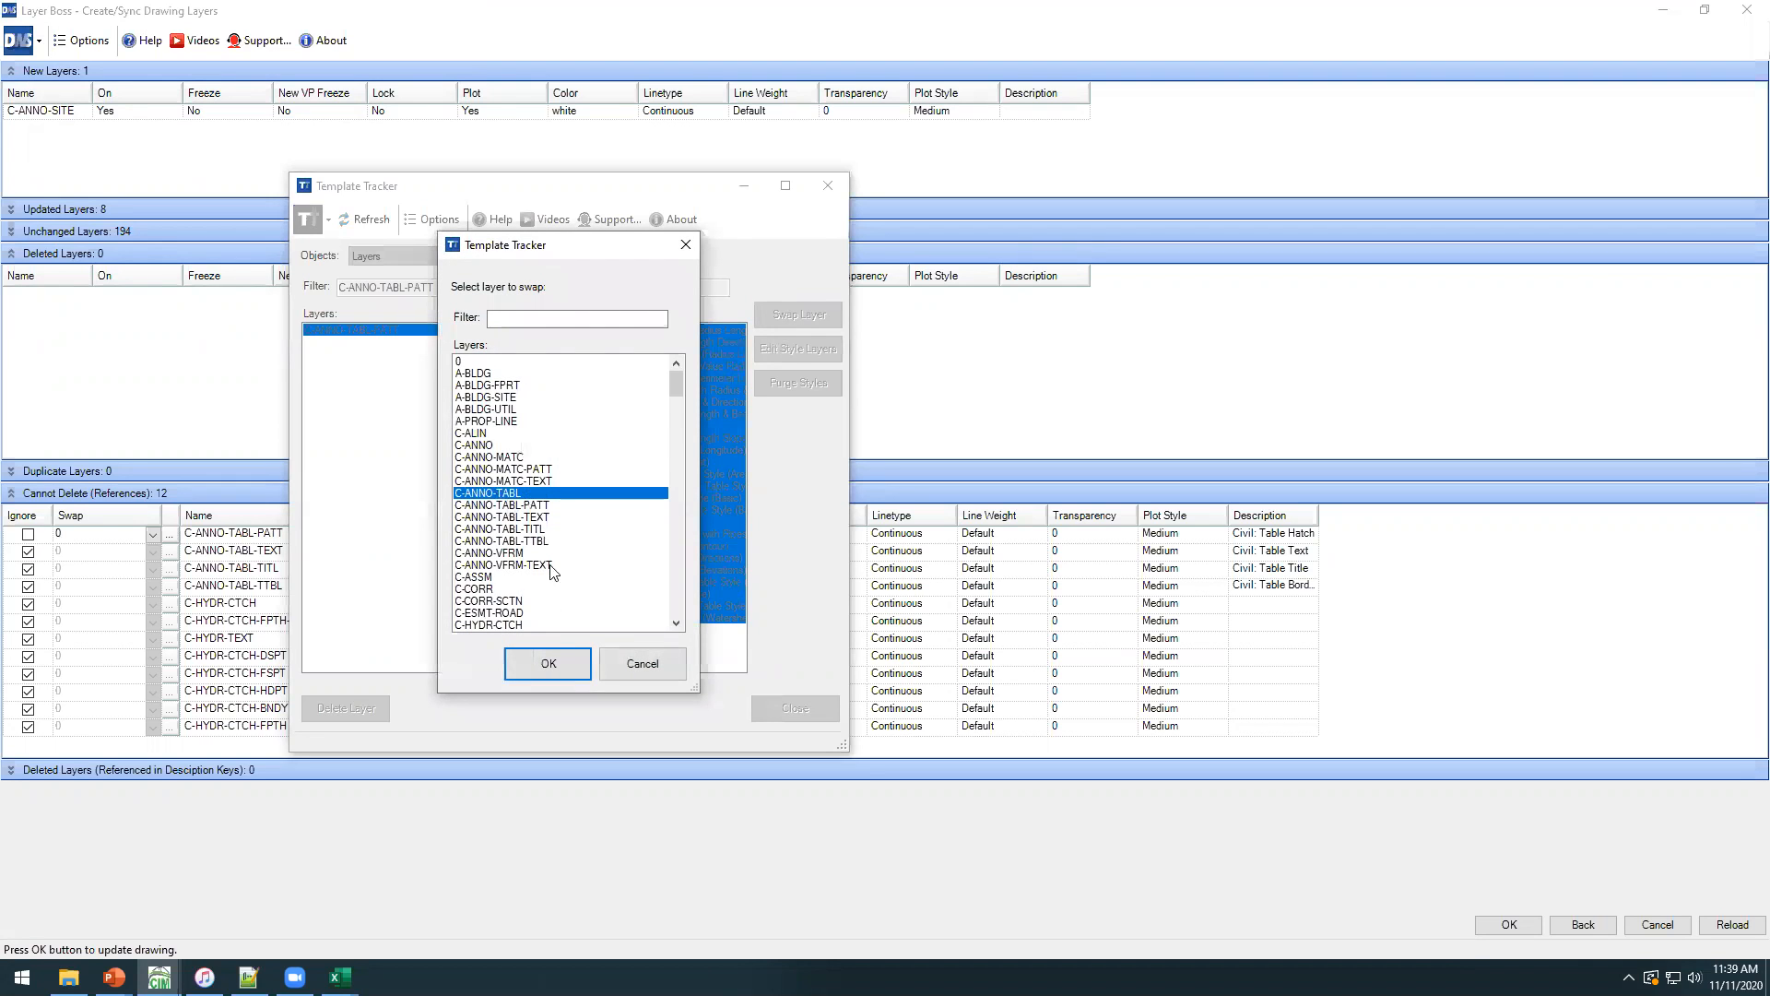
click(547, 664)
click(795, 708)
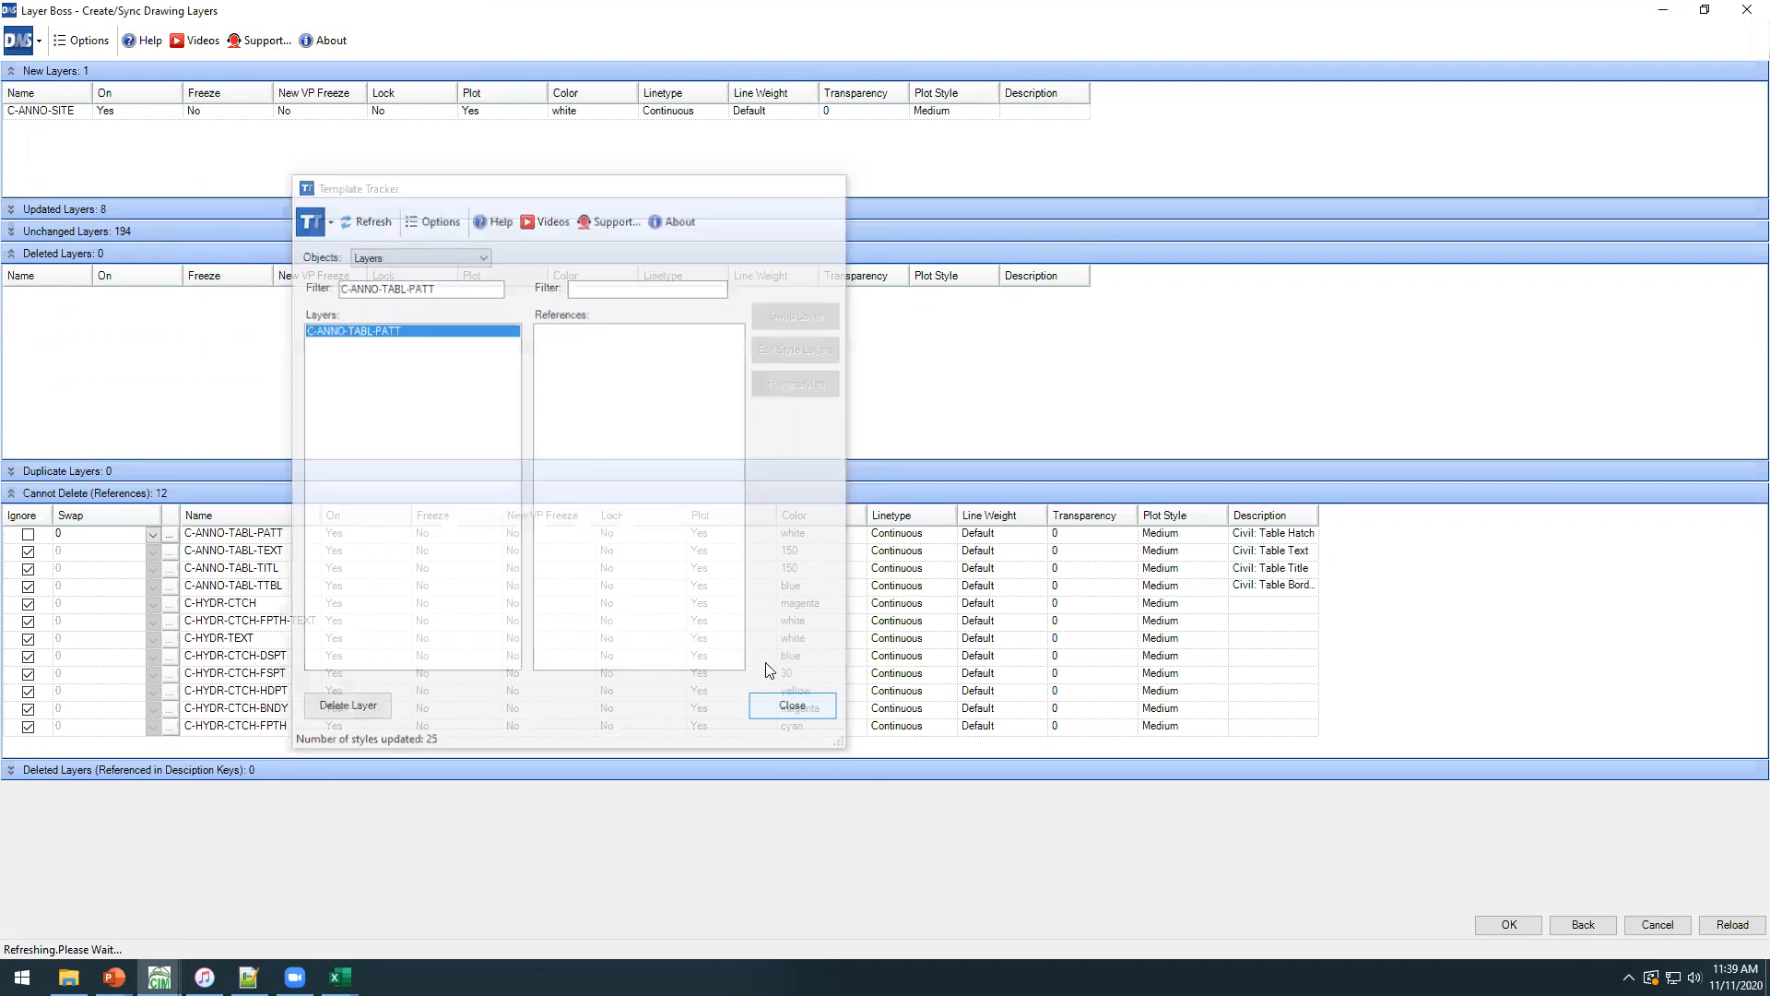
drag(93, 276, 137, 276)
click(78, 298)
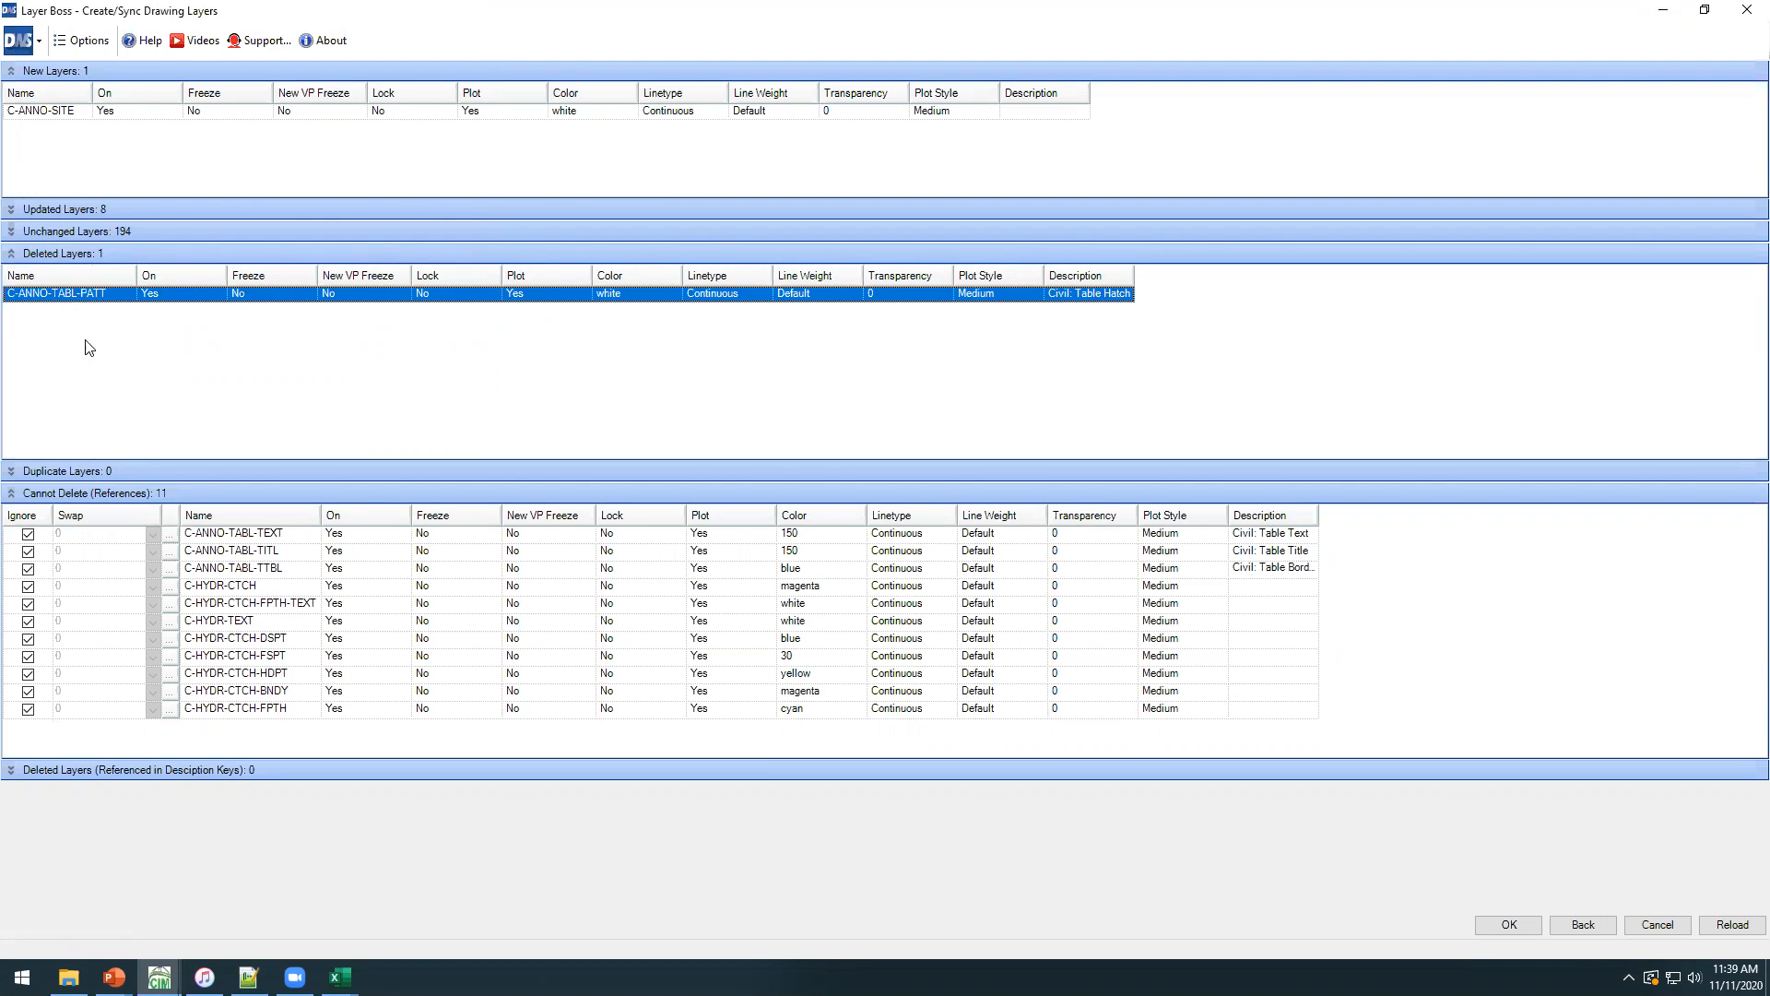
Stop ignoring C-ANNO-TABL-TEXT, C-ANNO-TABL-TITL and C-ANNO-TABL-TTBL and set their swap layer to C-ANNO-TABL.
click(39, 536)
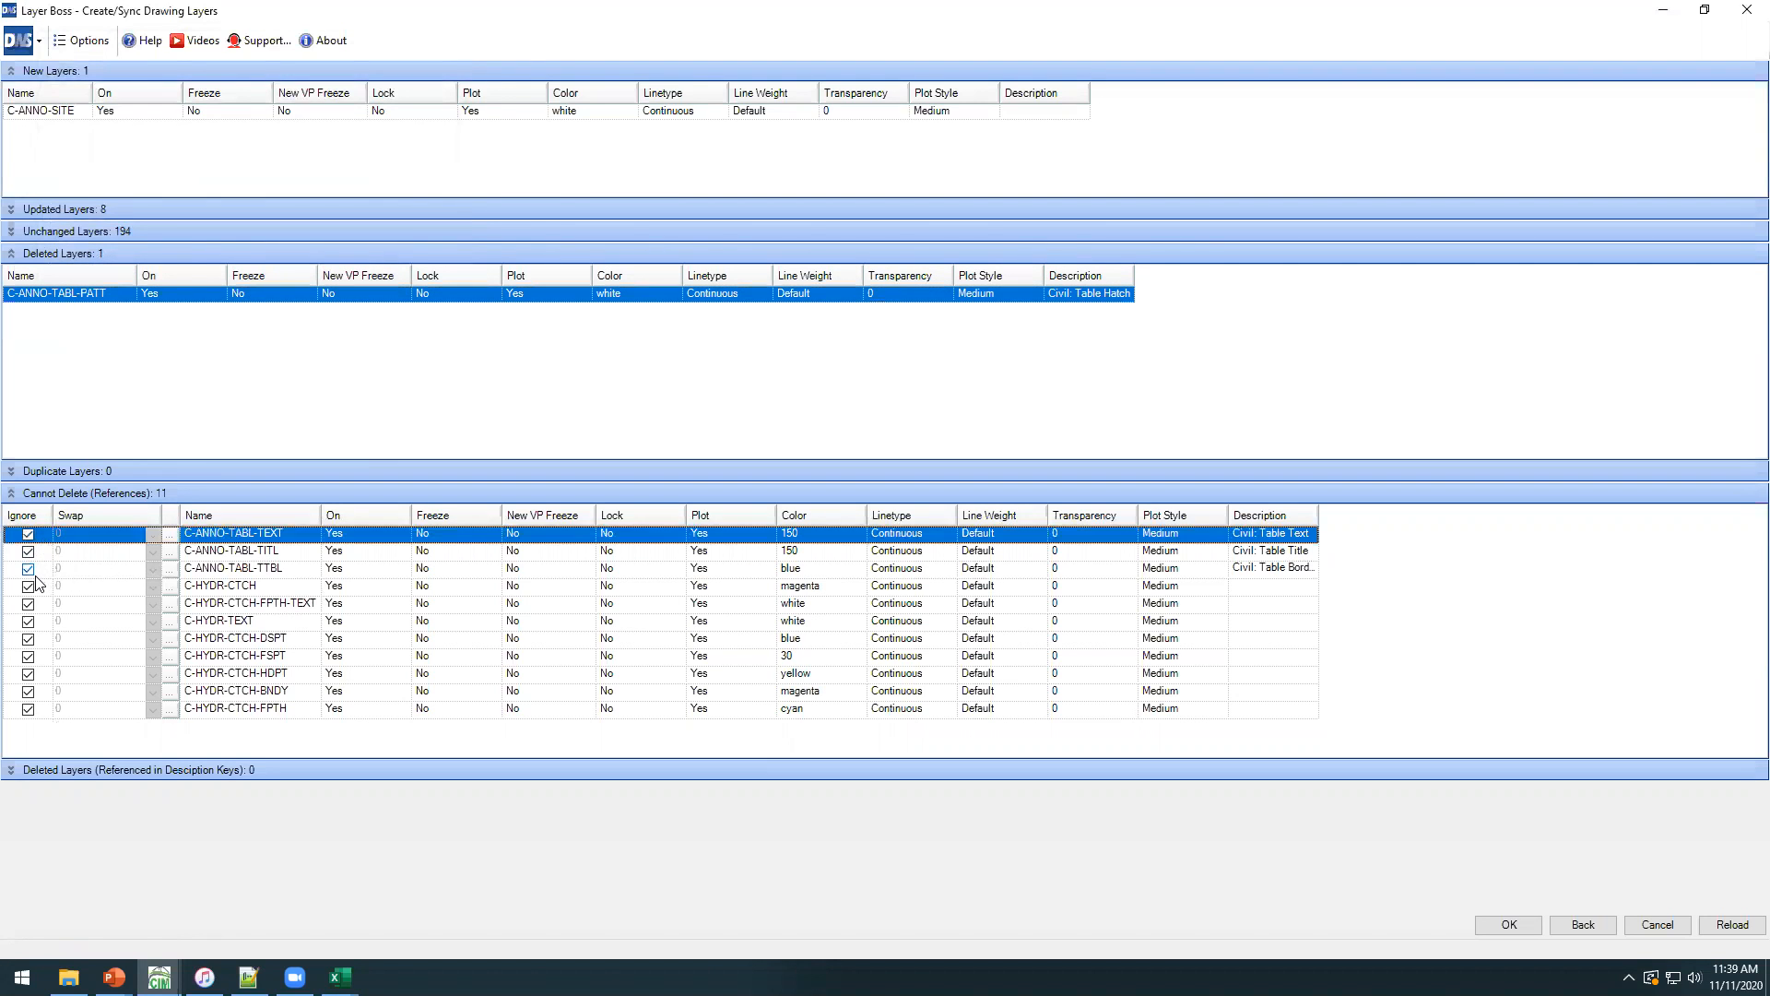
shift+click(29, 569)
click(150, 545)
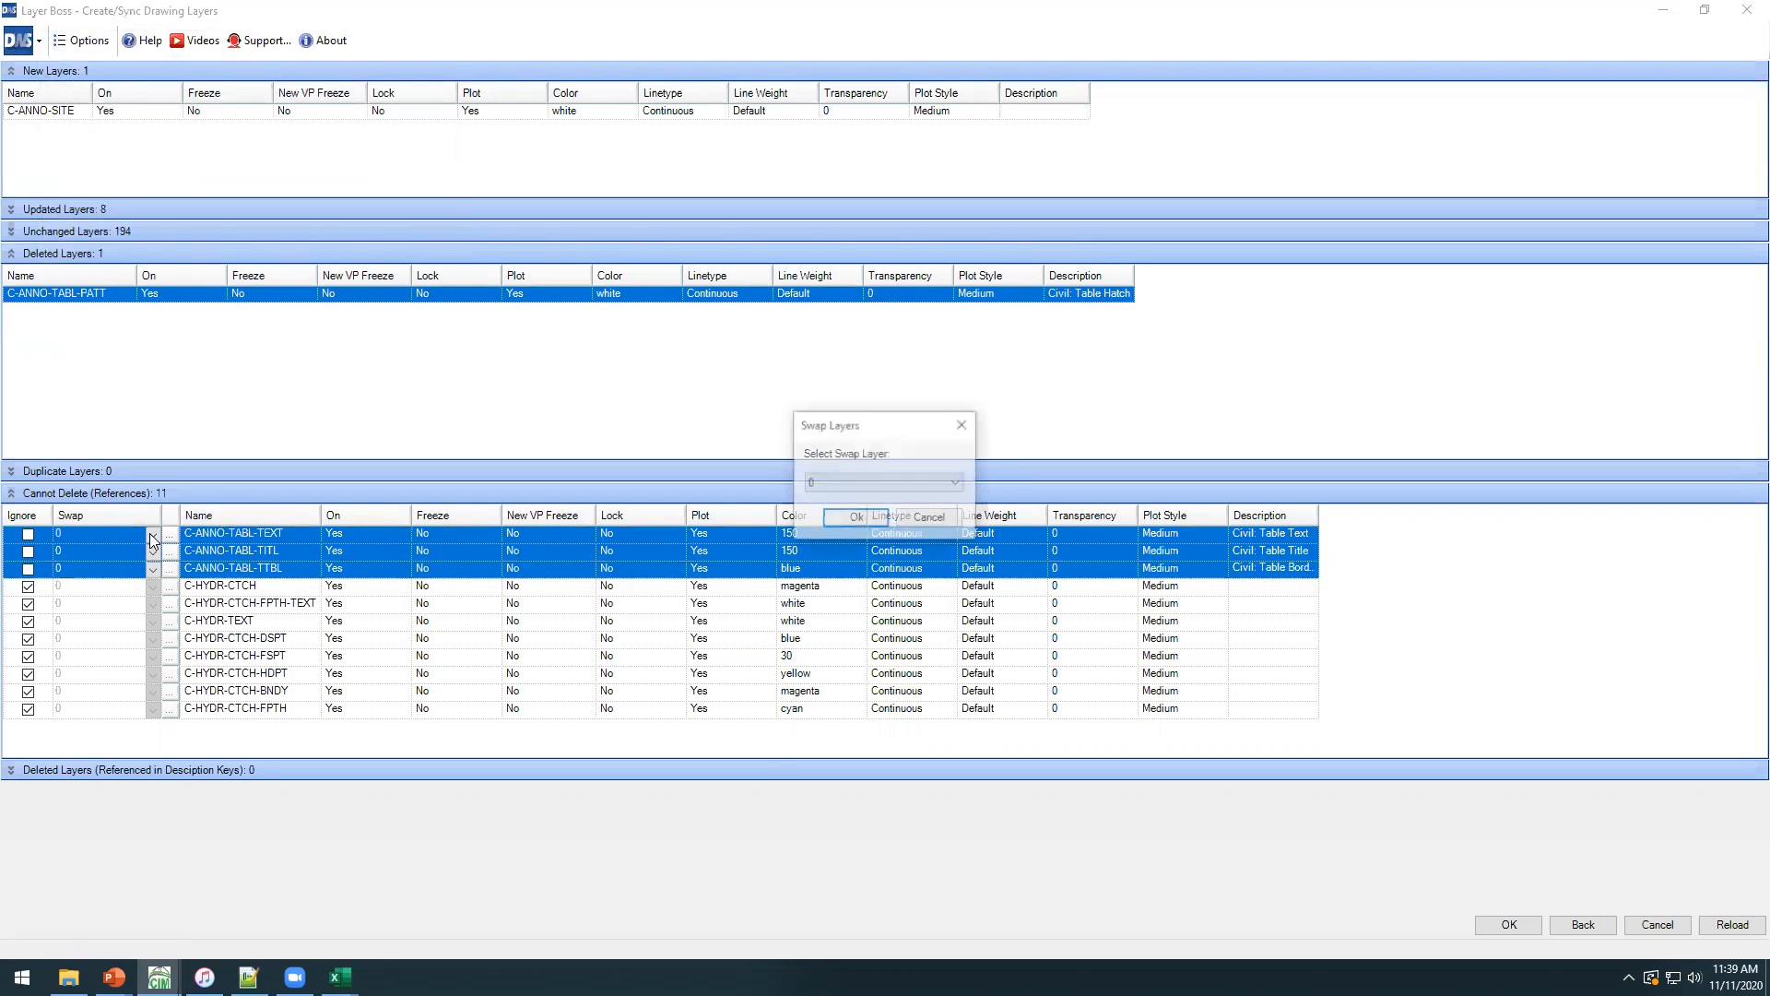
click(811, 484)
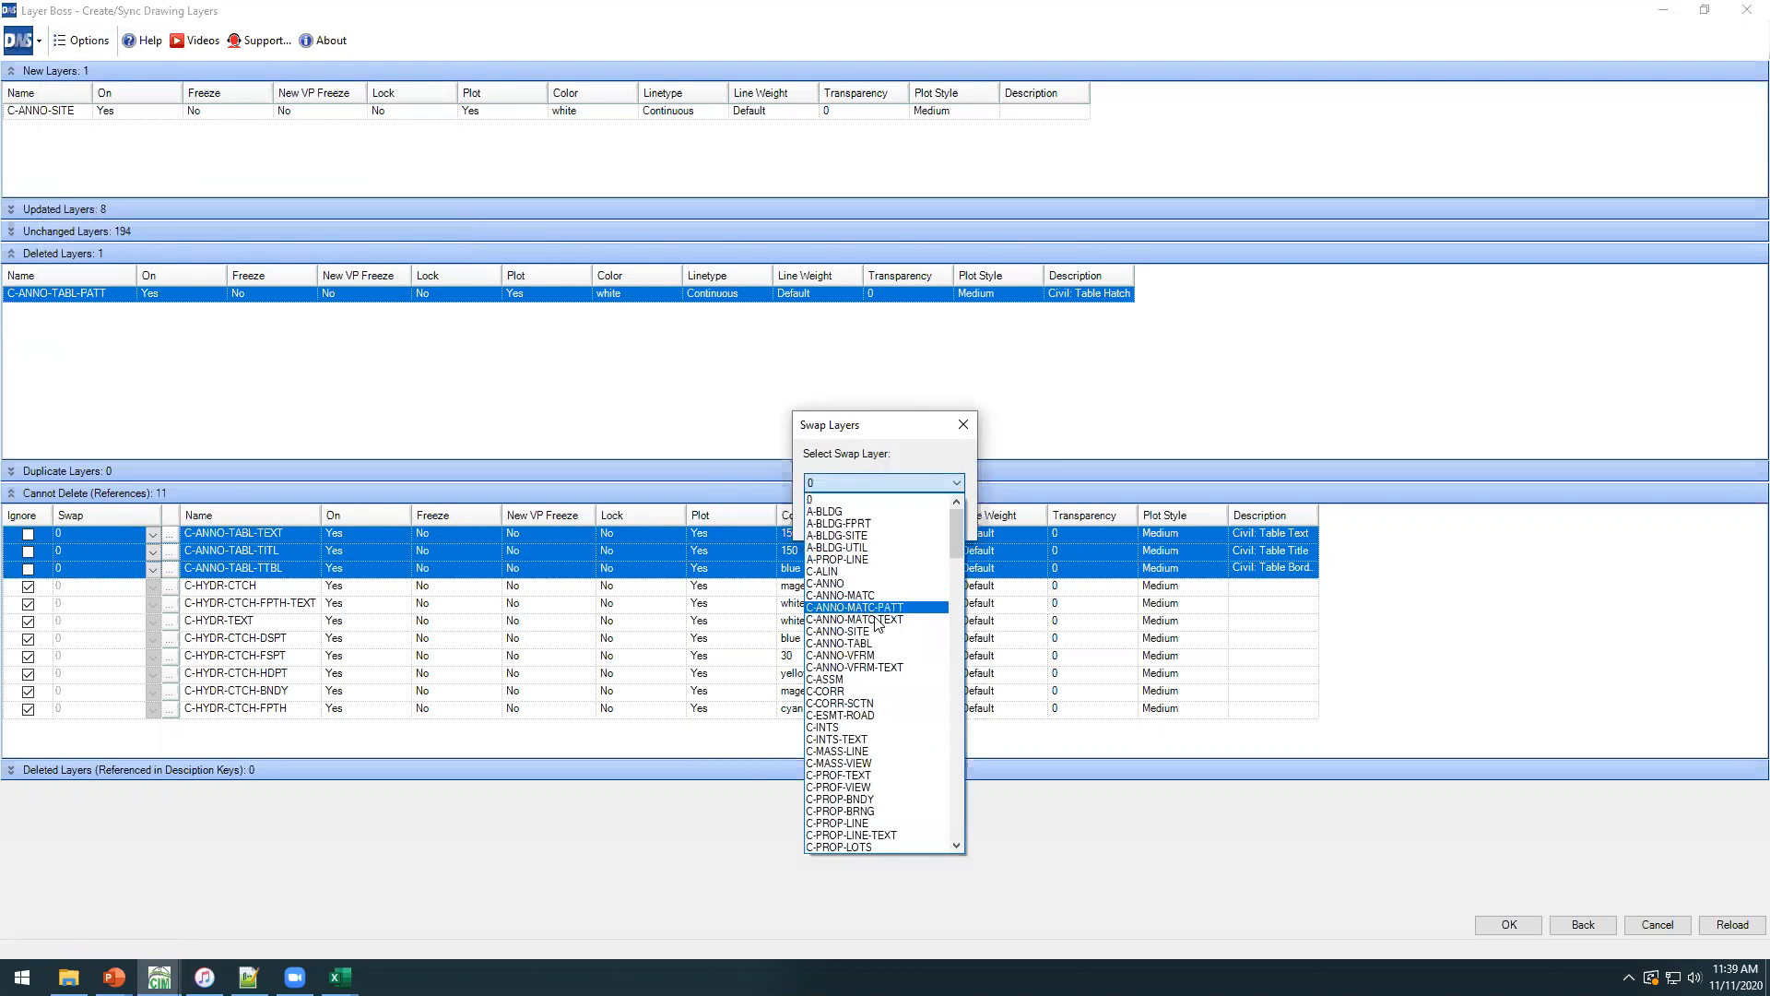
click(858, 643)
click(850, 520)
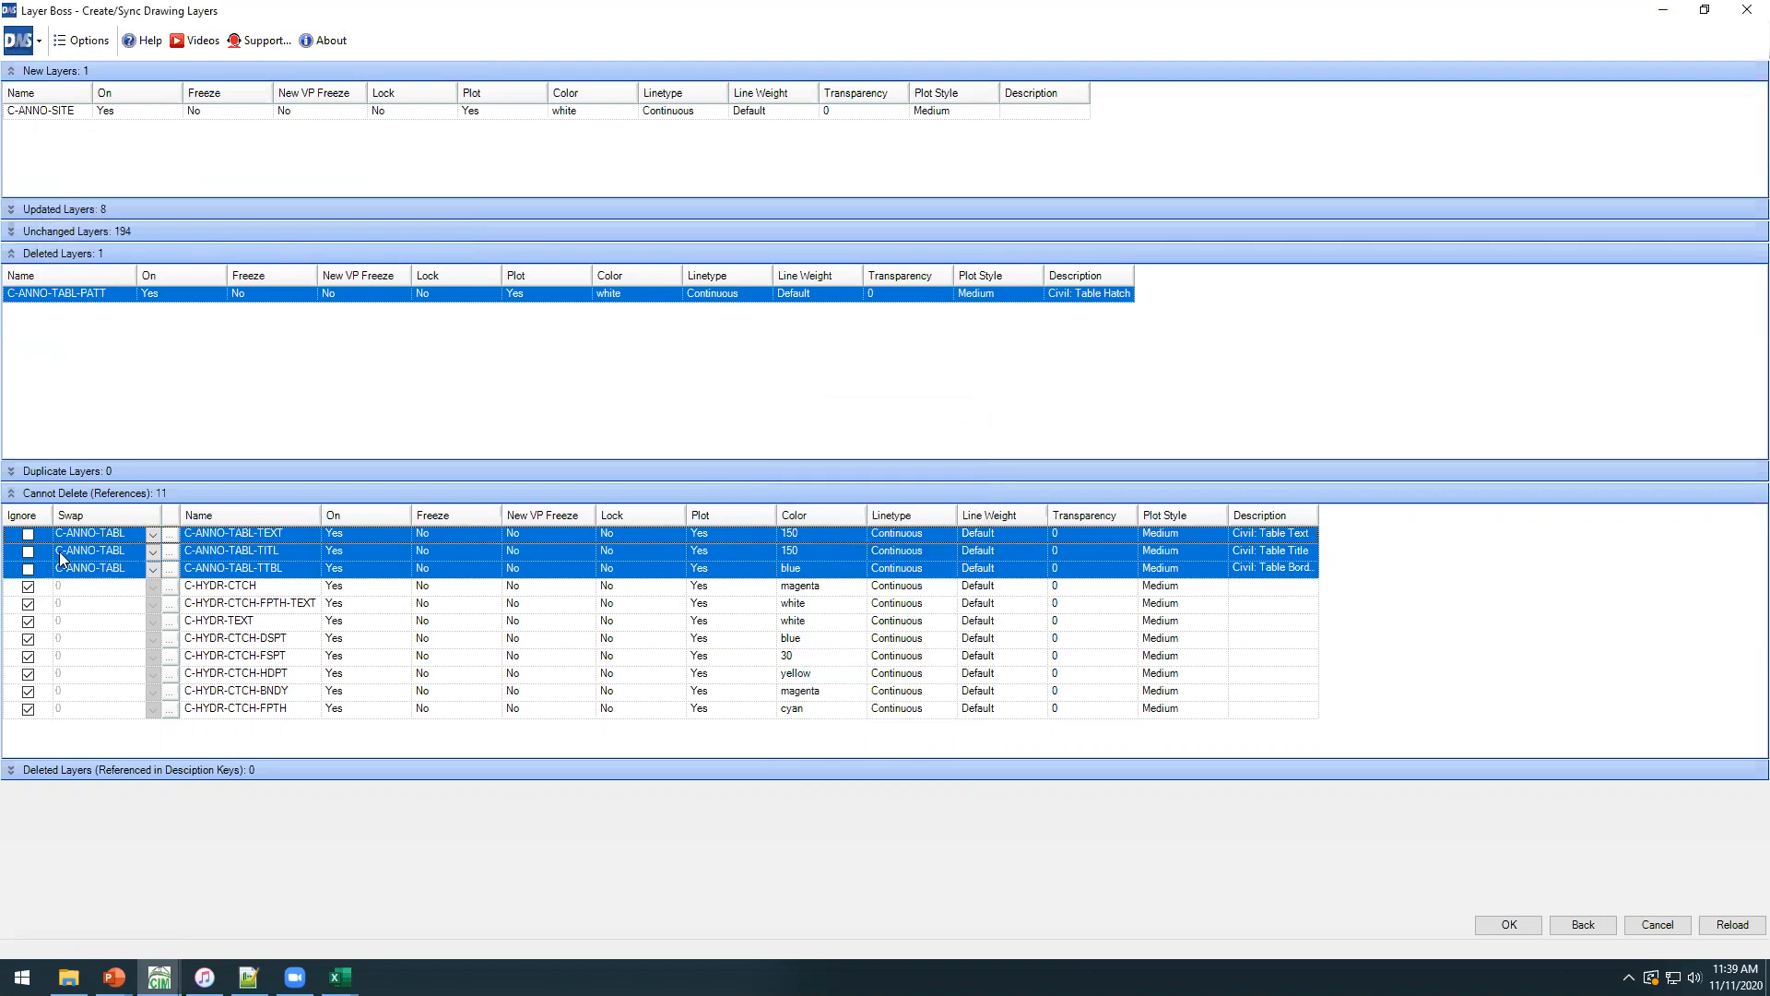
Stop ignoring all the C-HYDR layers that cannot be deleted and set their swap layer to 0.
click(44, 587)
shift+click(41, 708)
click(29, 710)
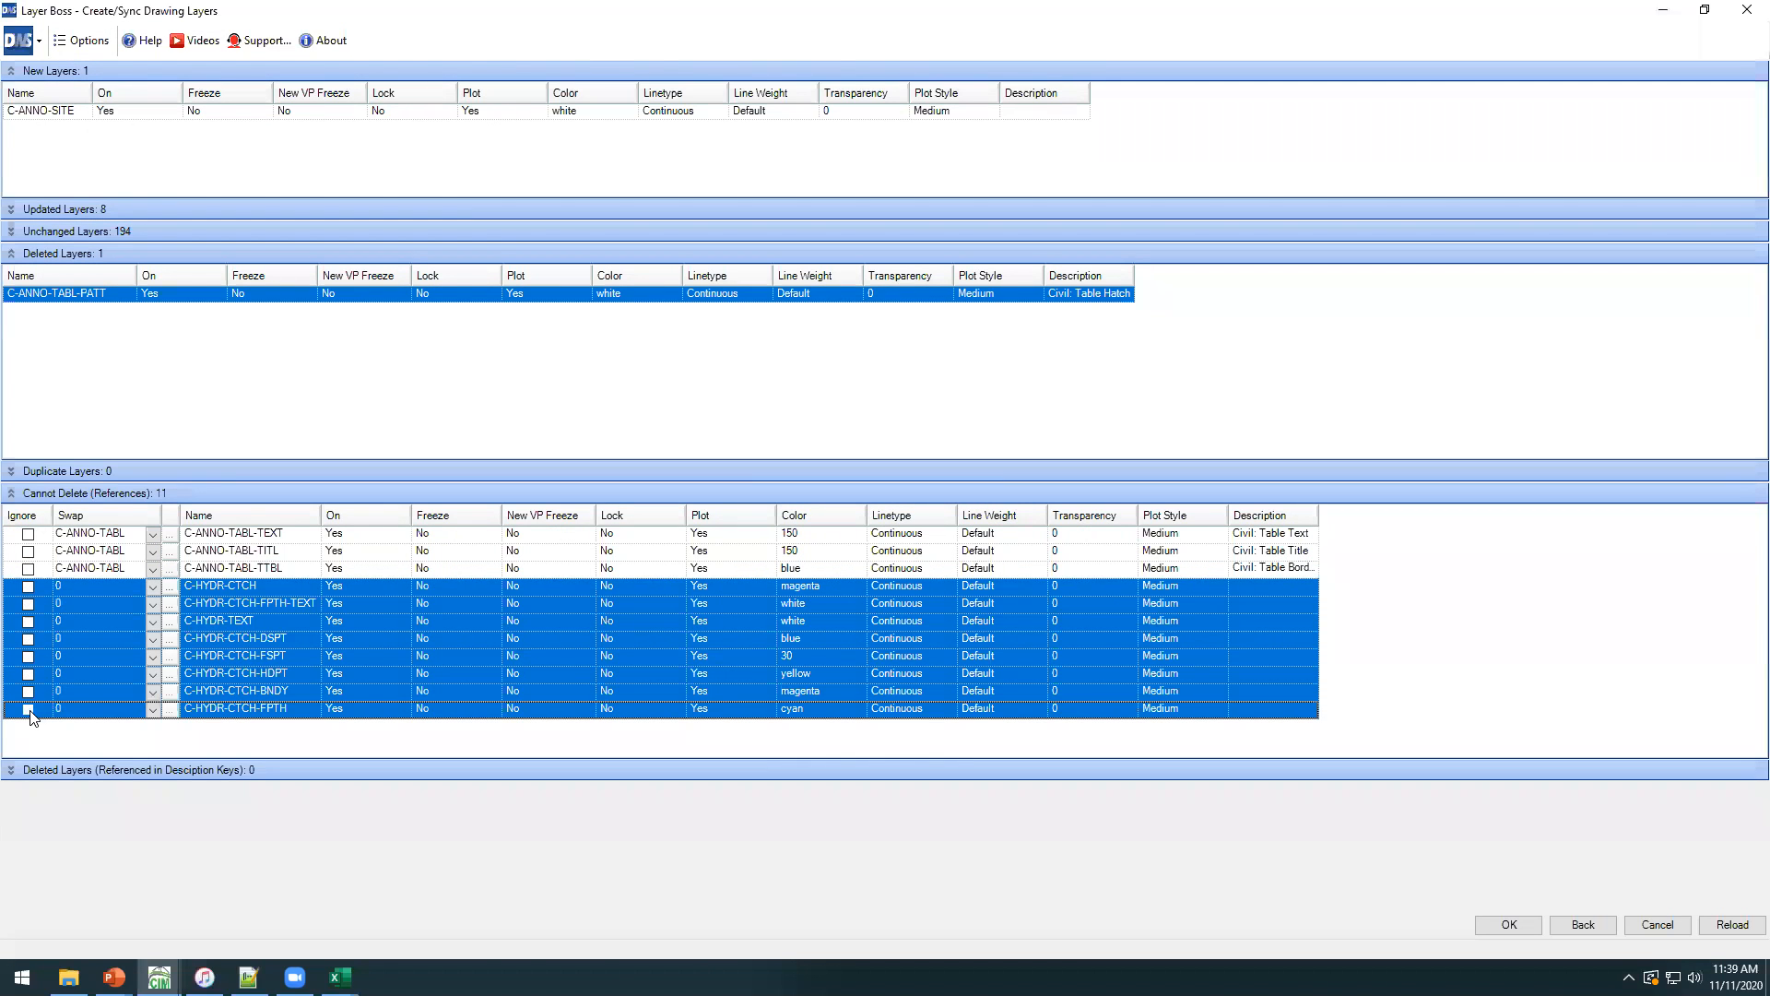
click(153, 590)
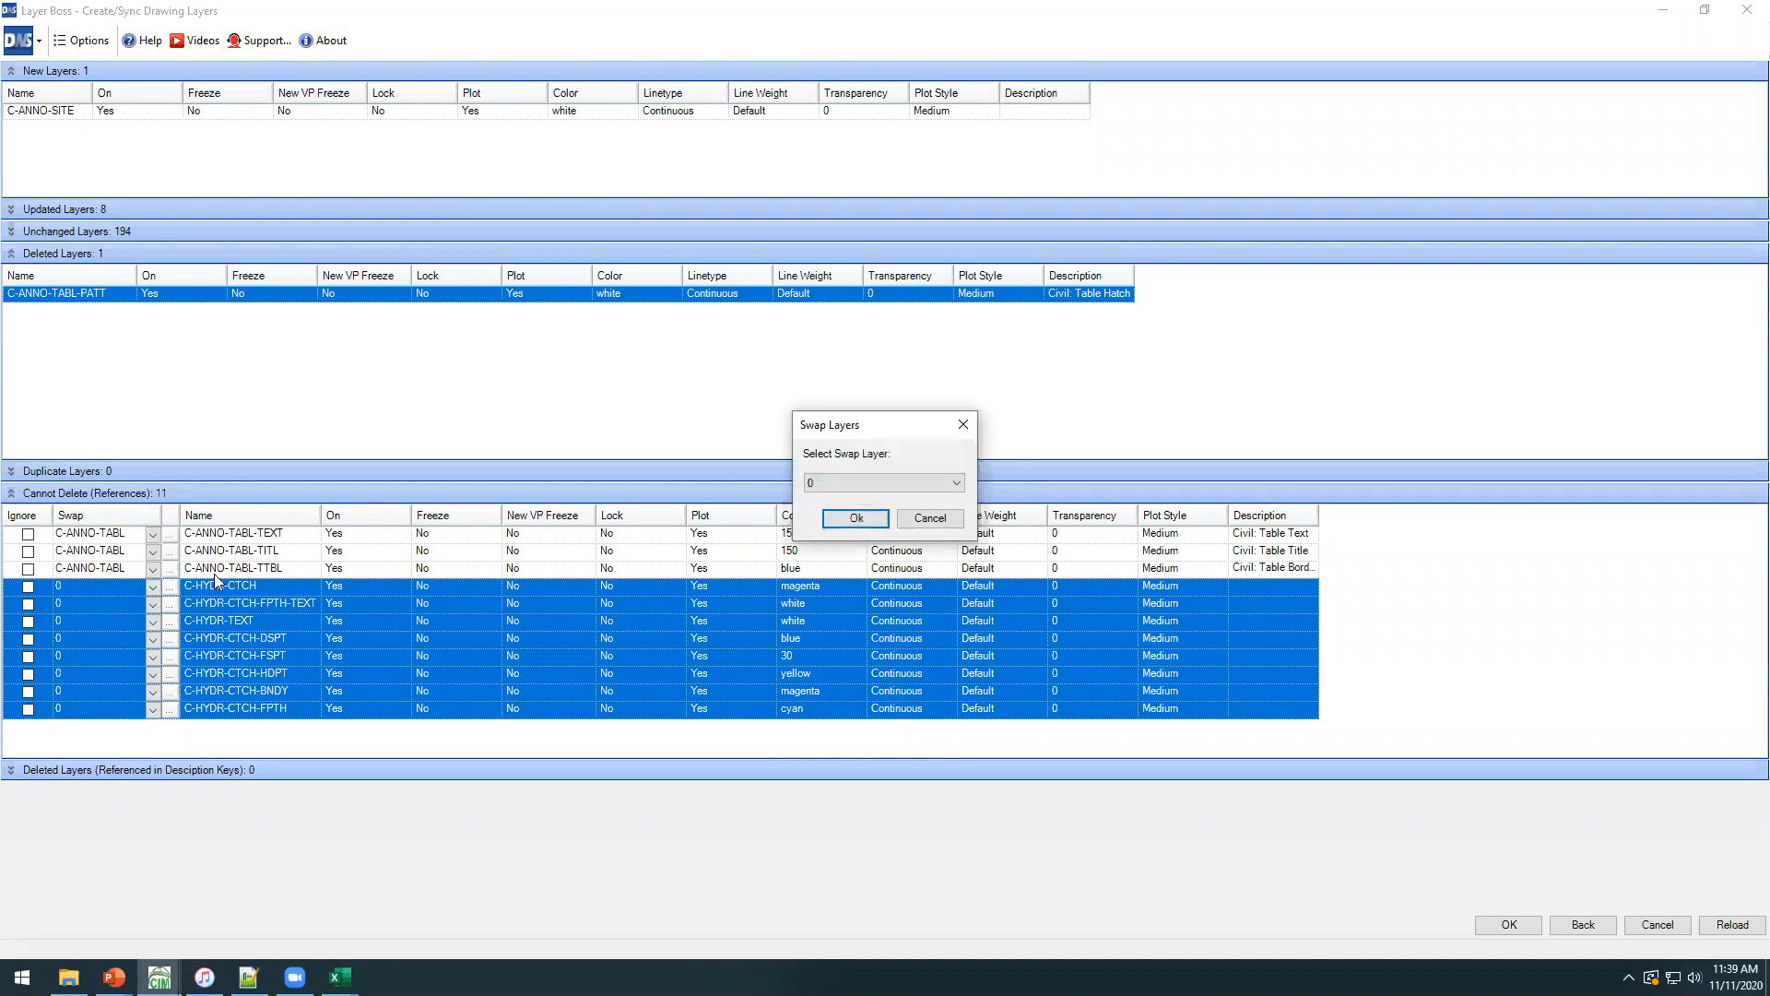
click(850, 483)
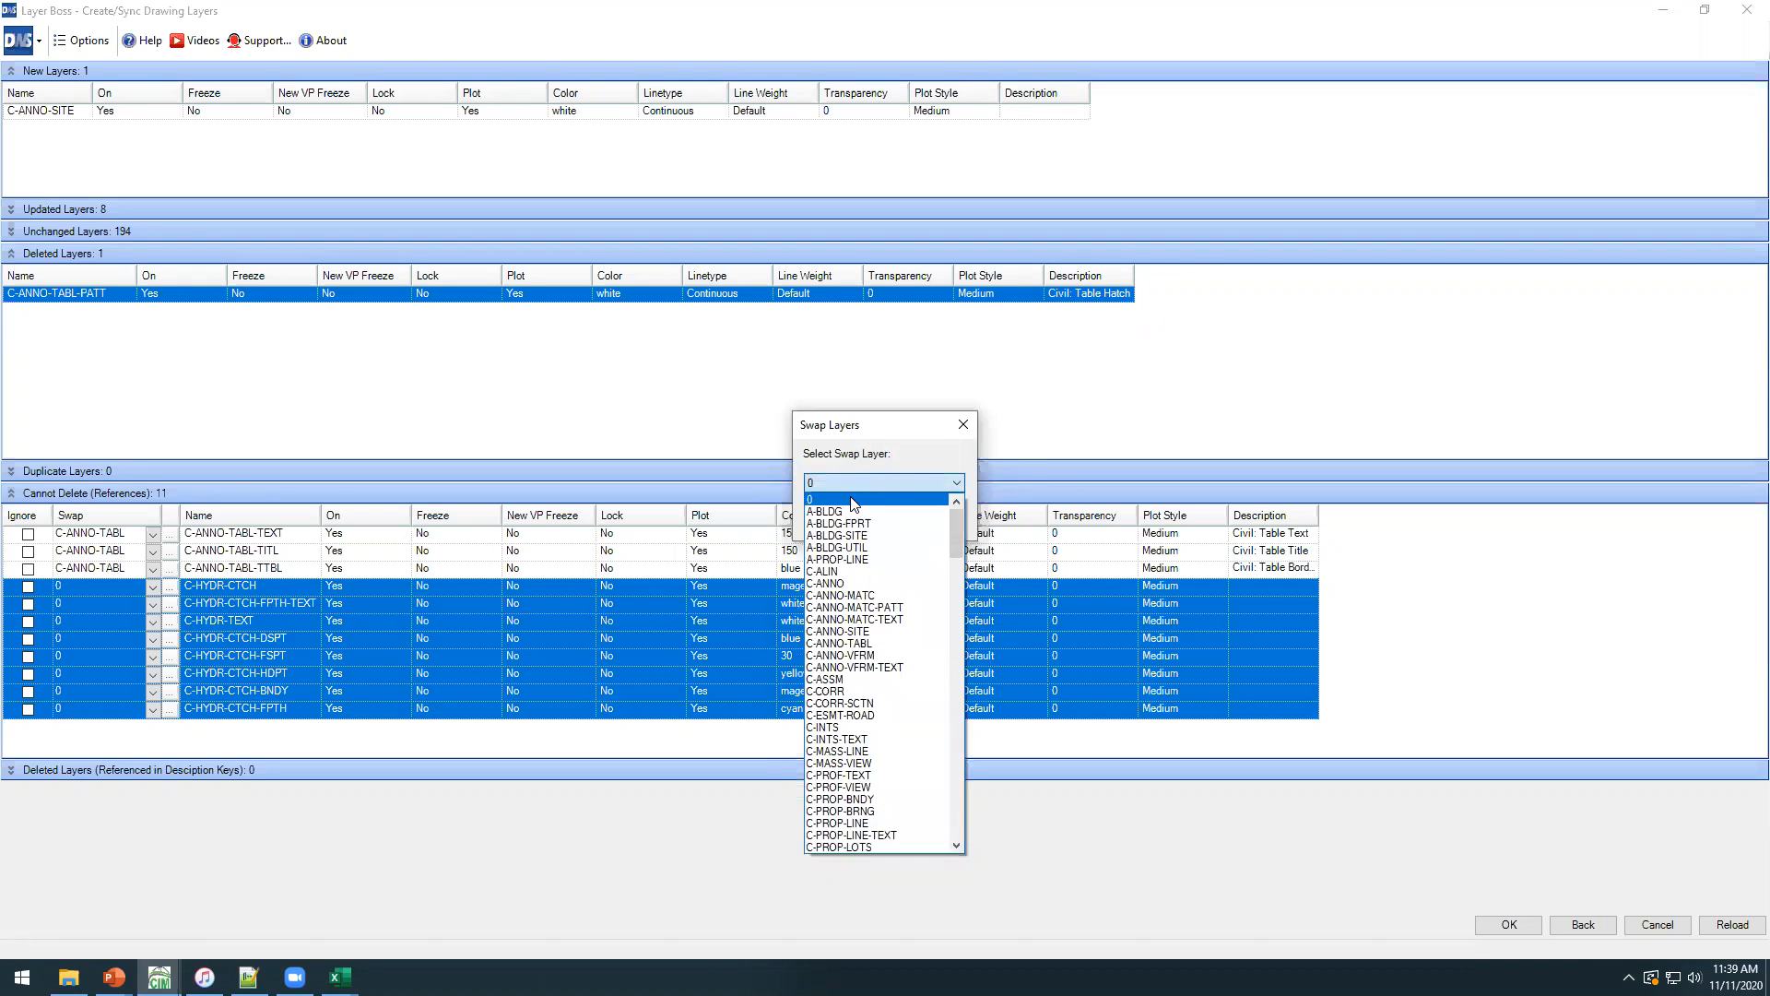
click(858, 498)
click(838, 519)
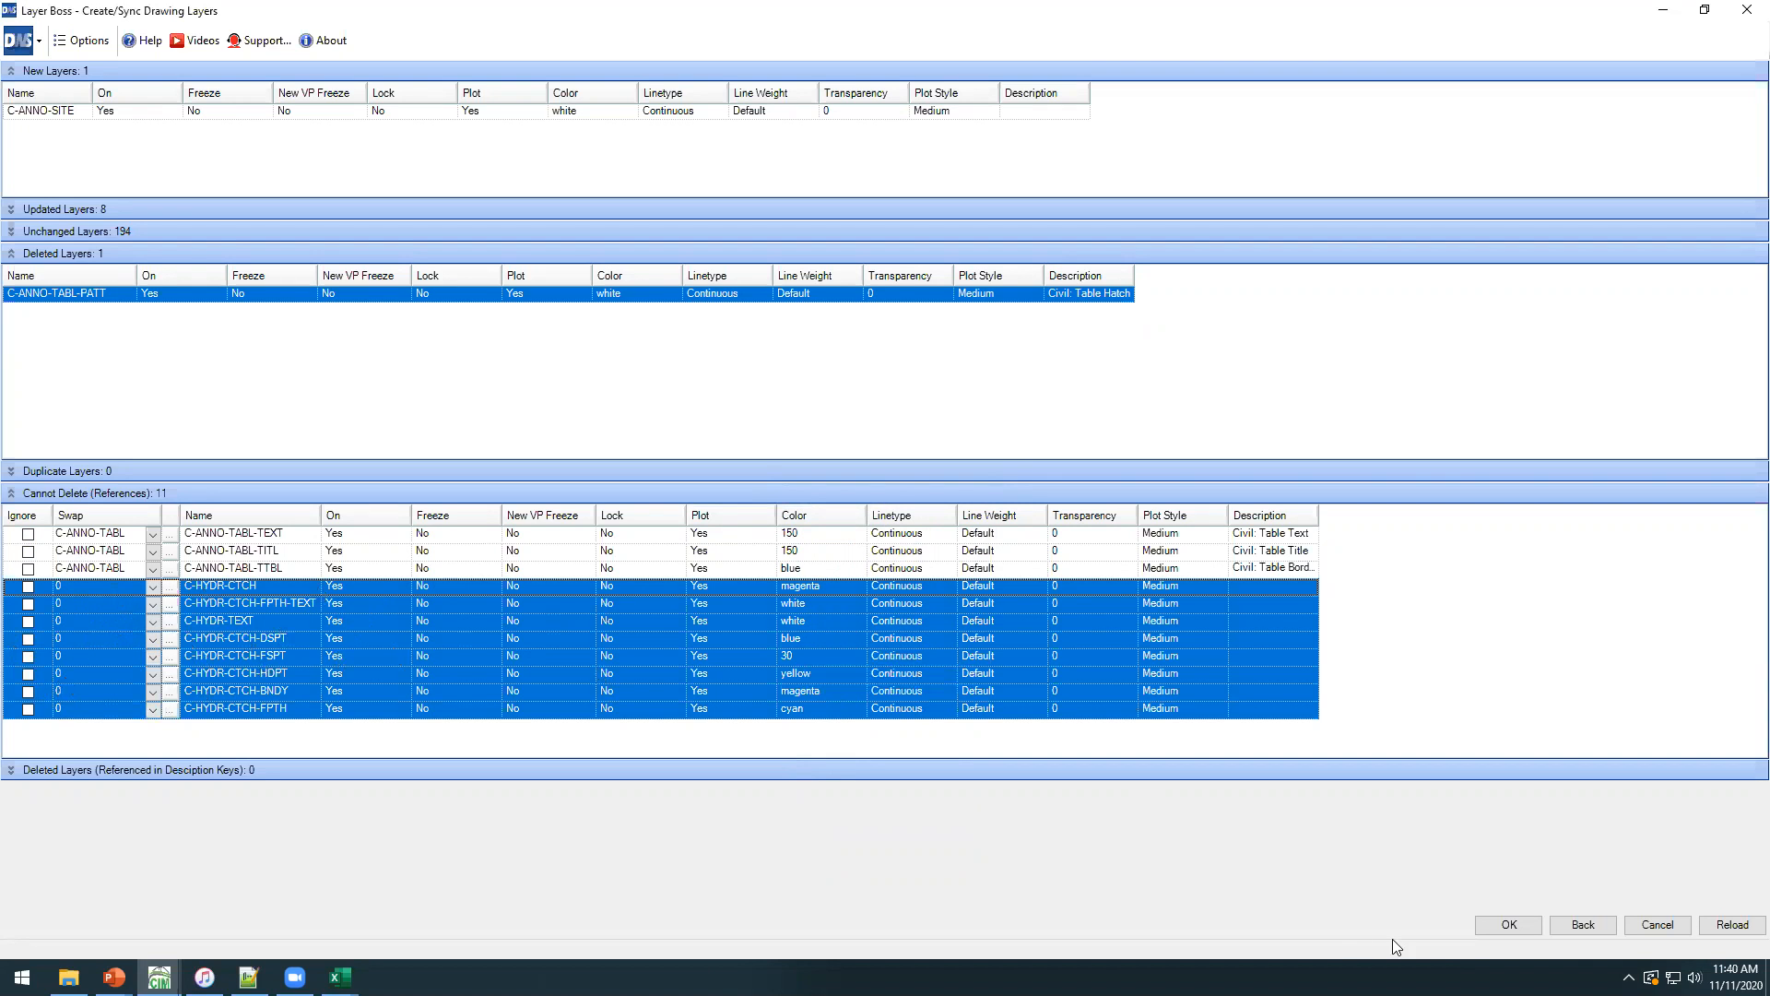
Apply the layer sync to the drawing and check the C-ANNO and neighbouring layers in the Layer Properties Manager.
key(Return)
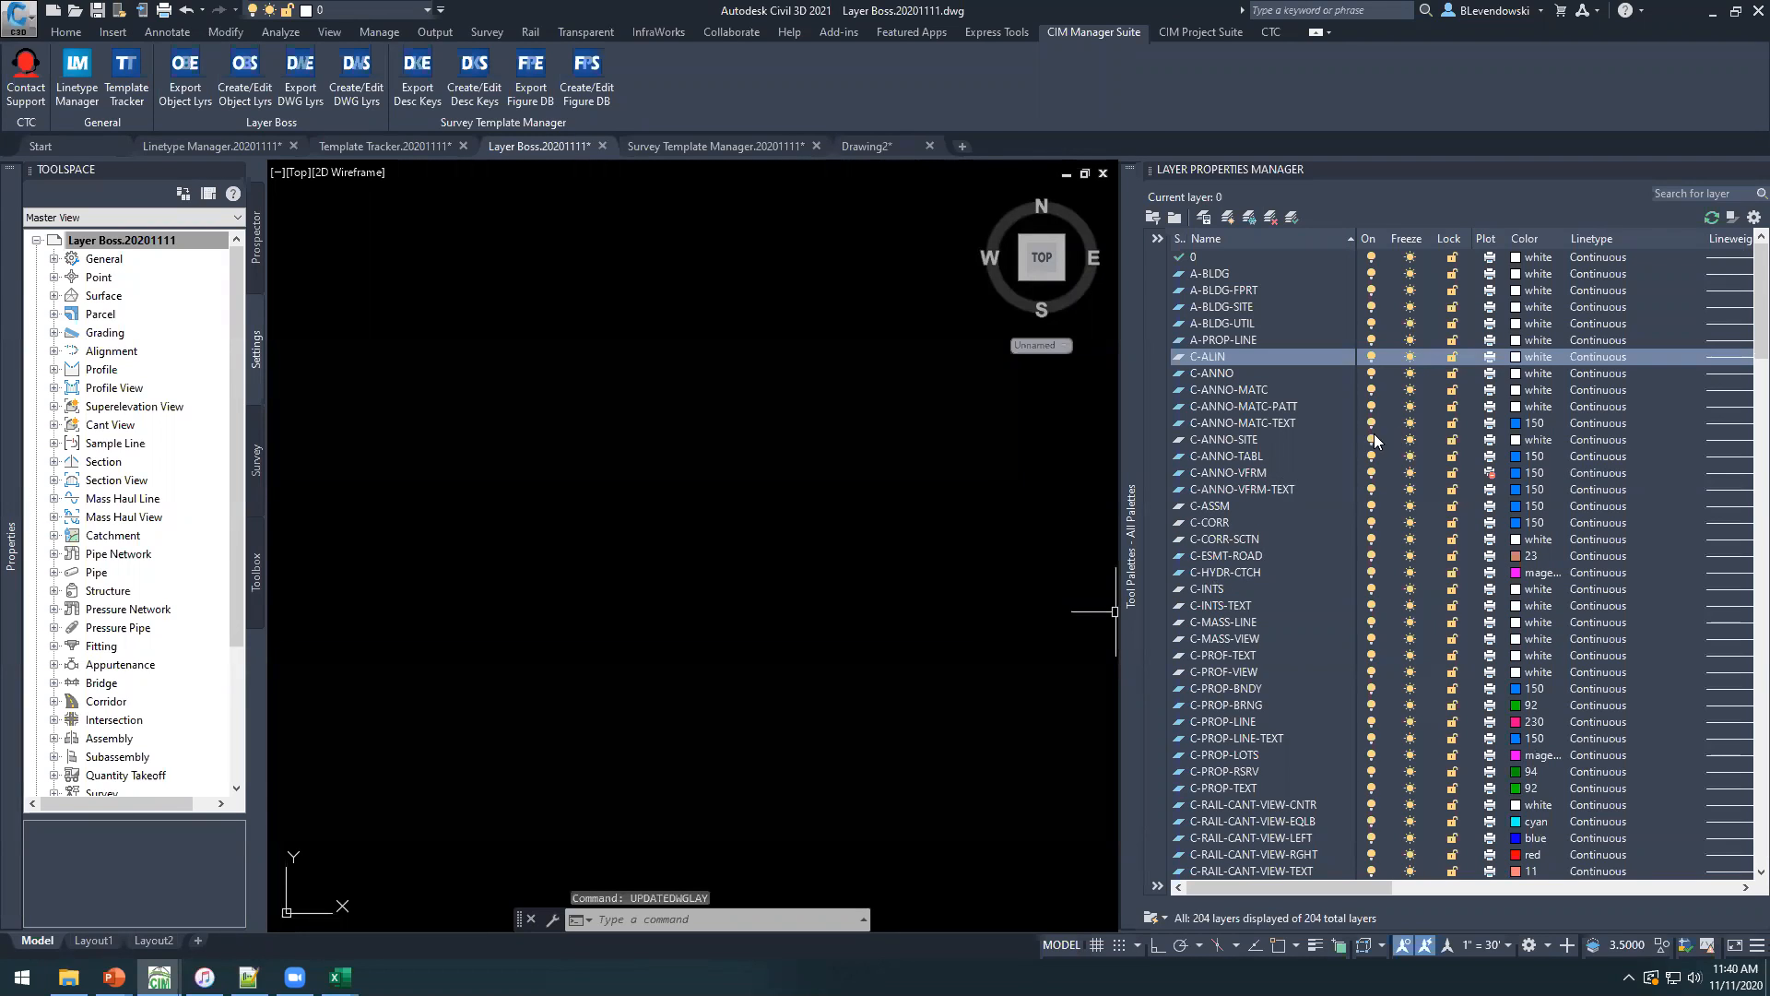
click(1254, 405)
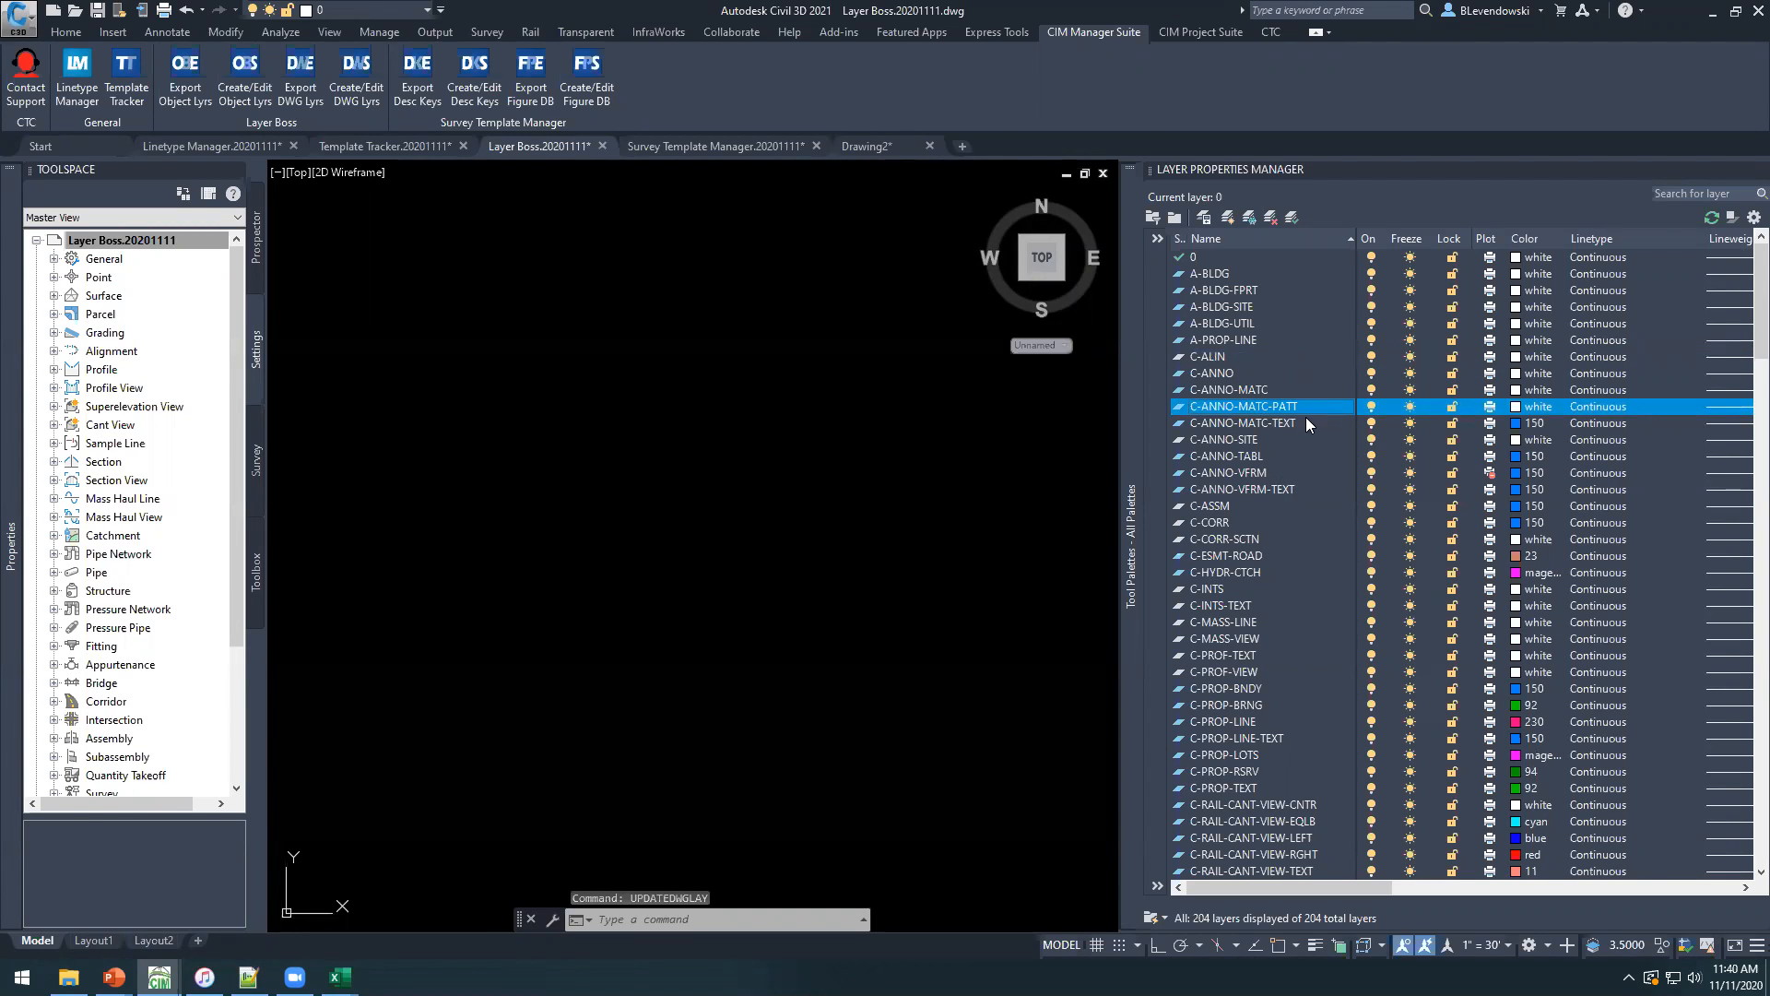
click(1221, 440)
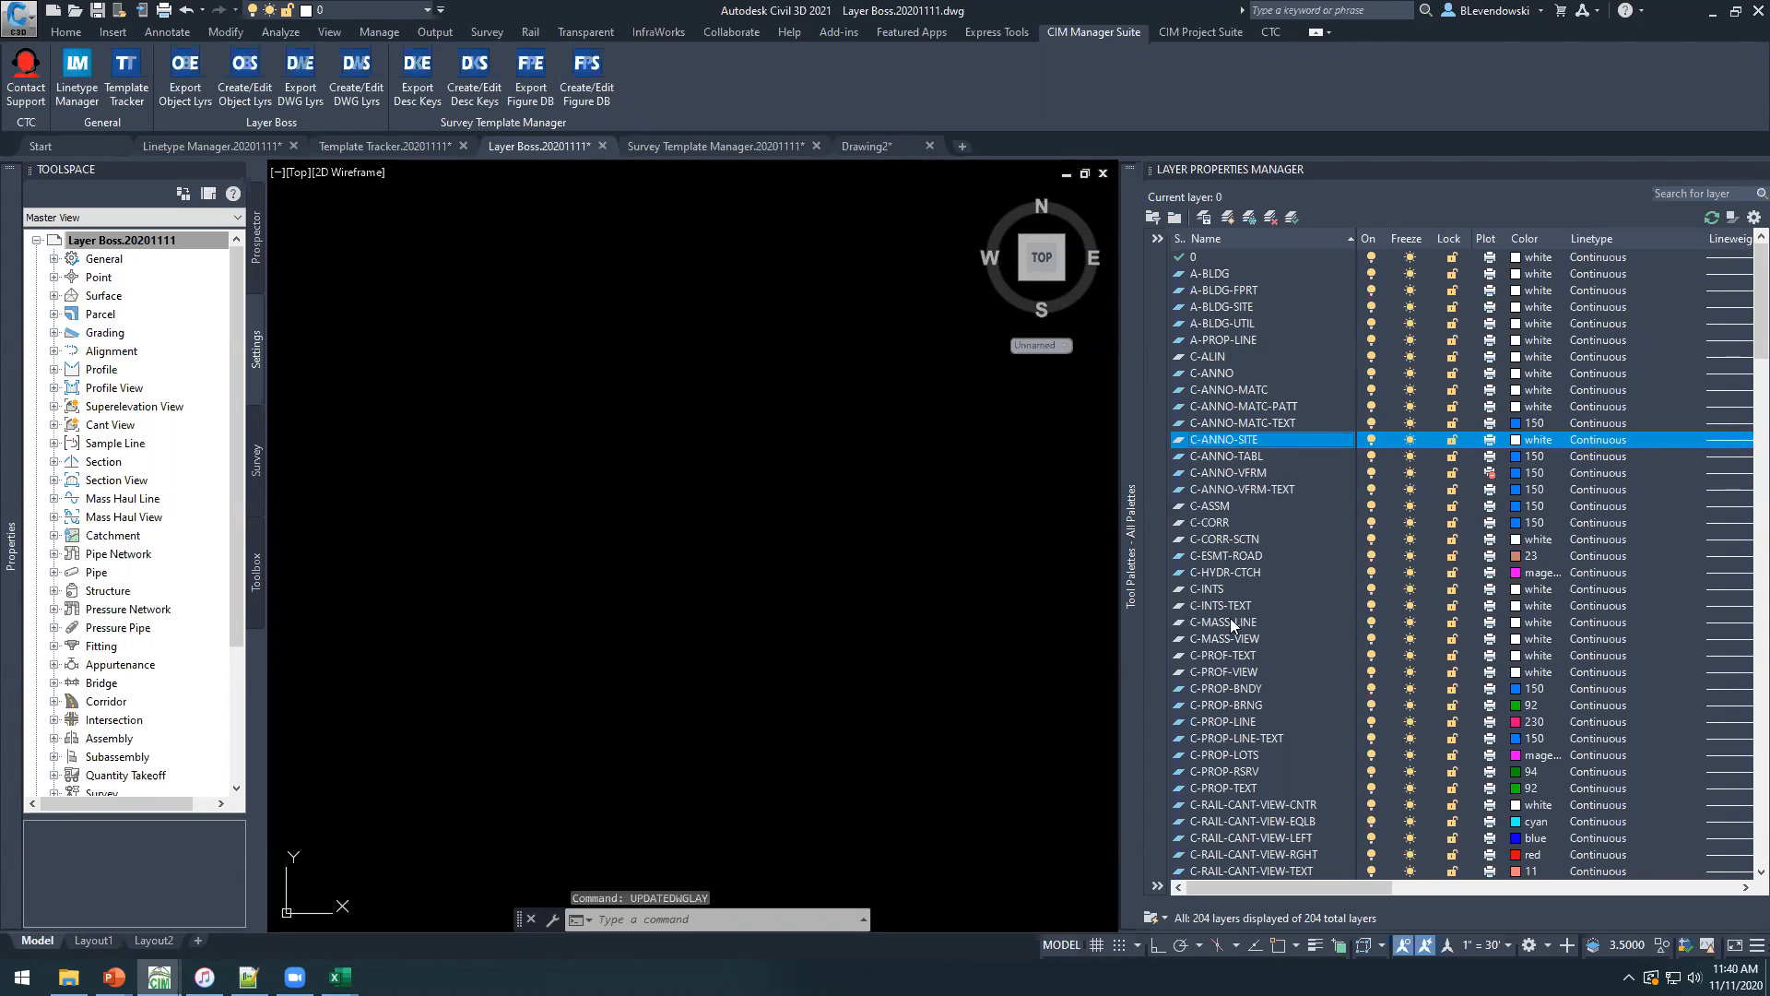
scroll(1230, 622, down, 12)
scroll(1277, 498, up, 11)
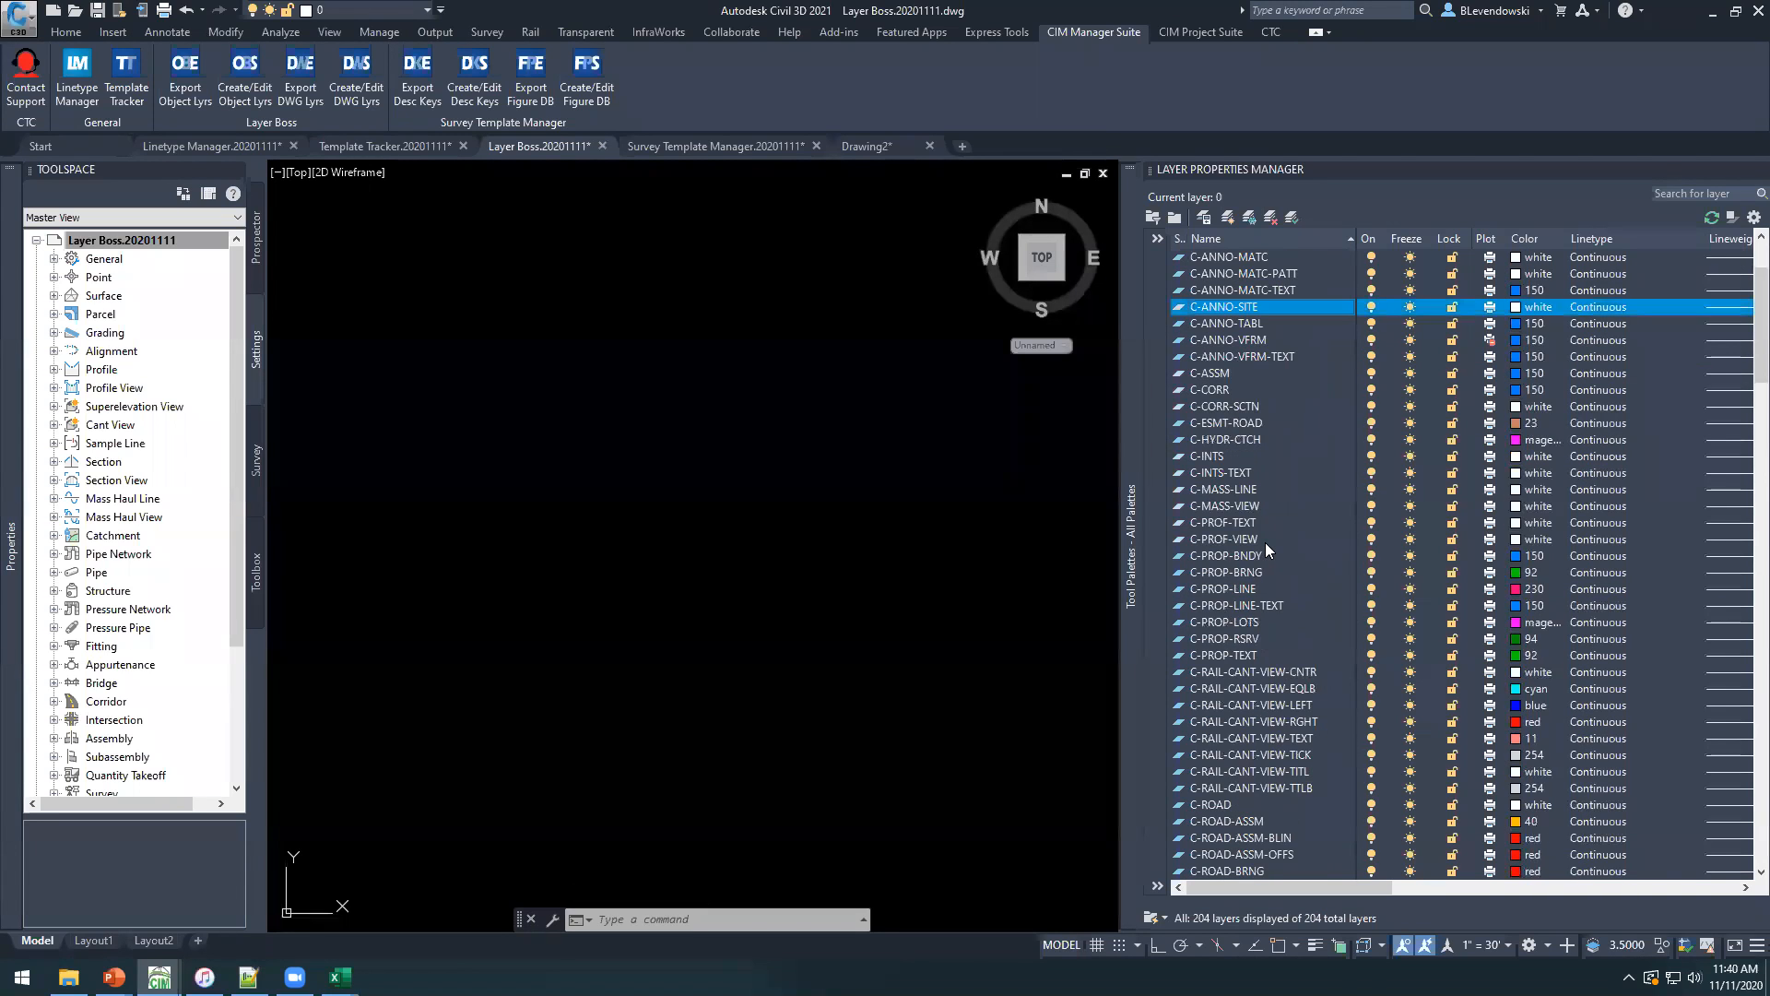
scroll(1265, 550, up, 3)
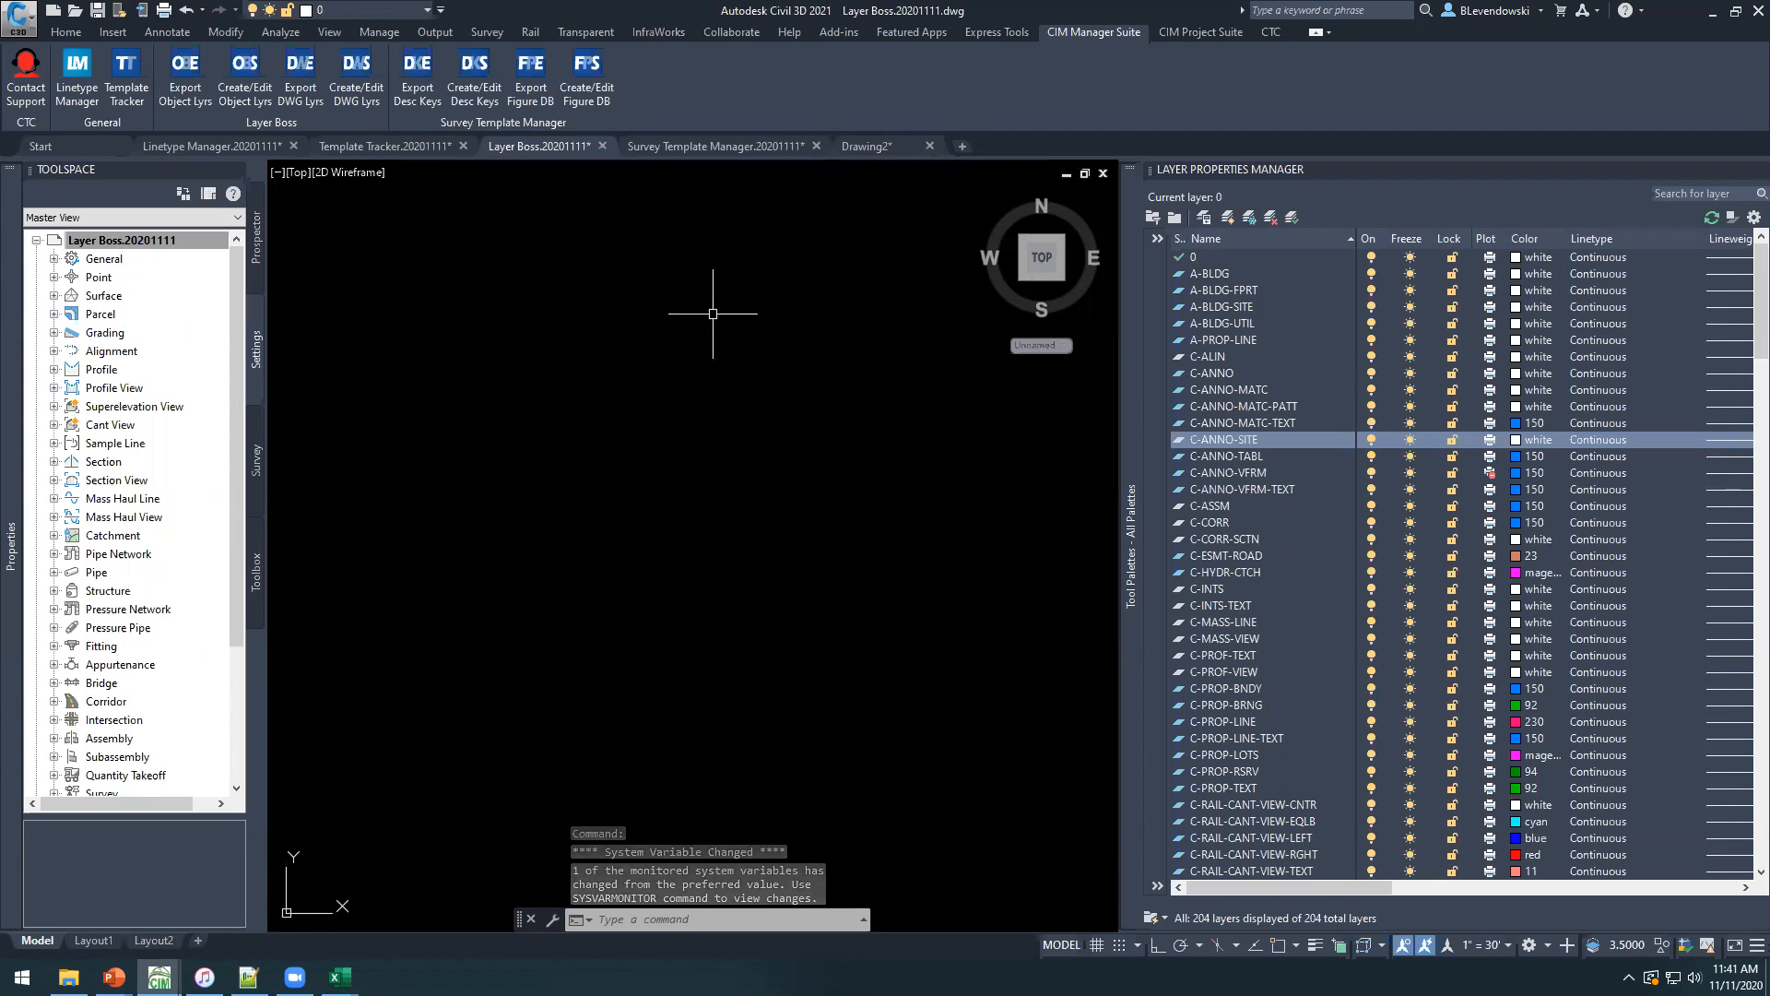
Switch to the Survey Template Manager drawing and open the keys of the CTC description key set for editing.
click(715, 146)
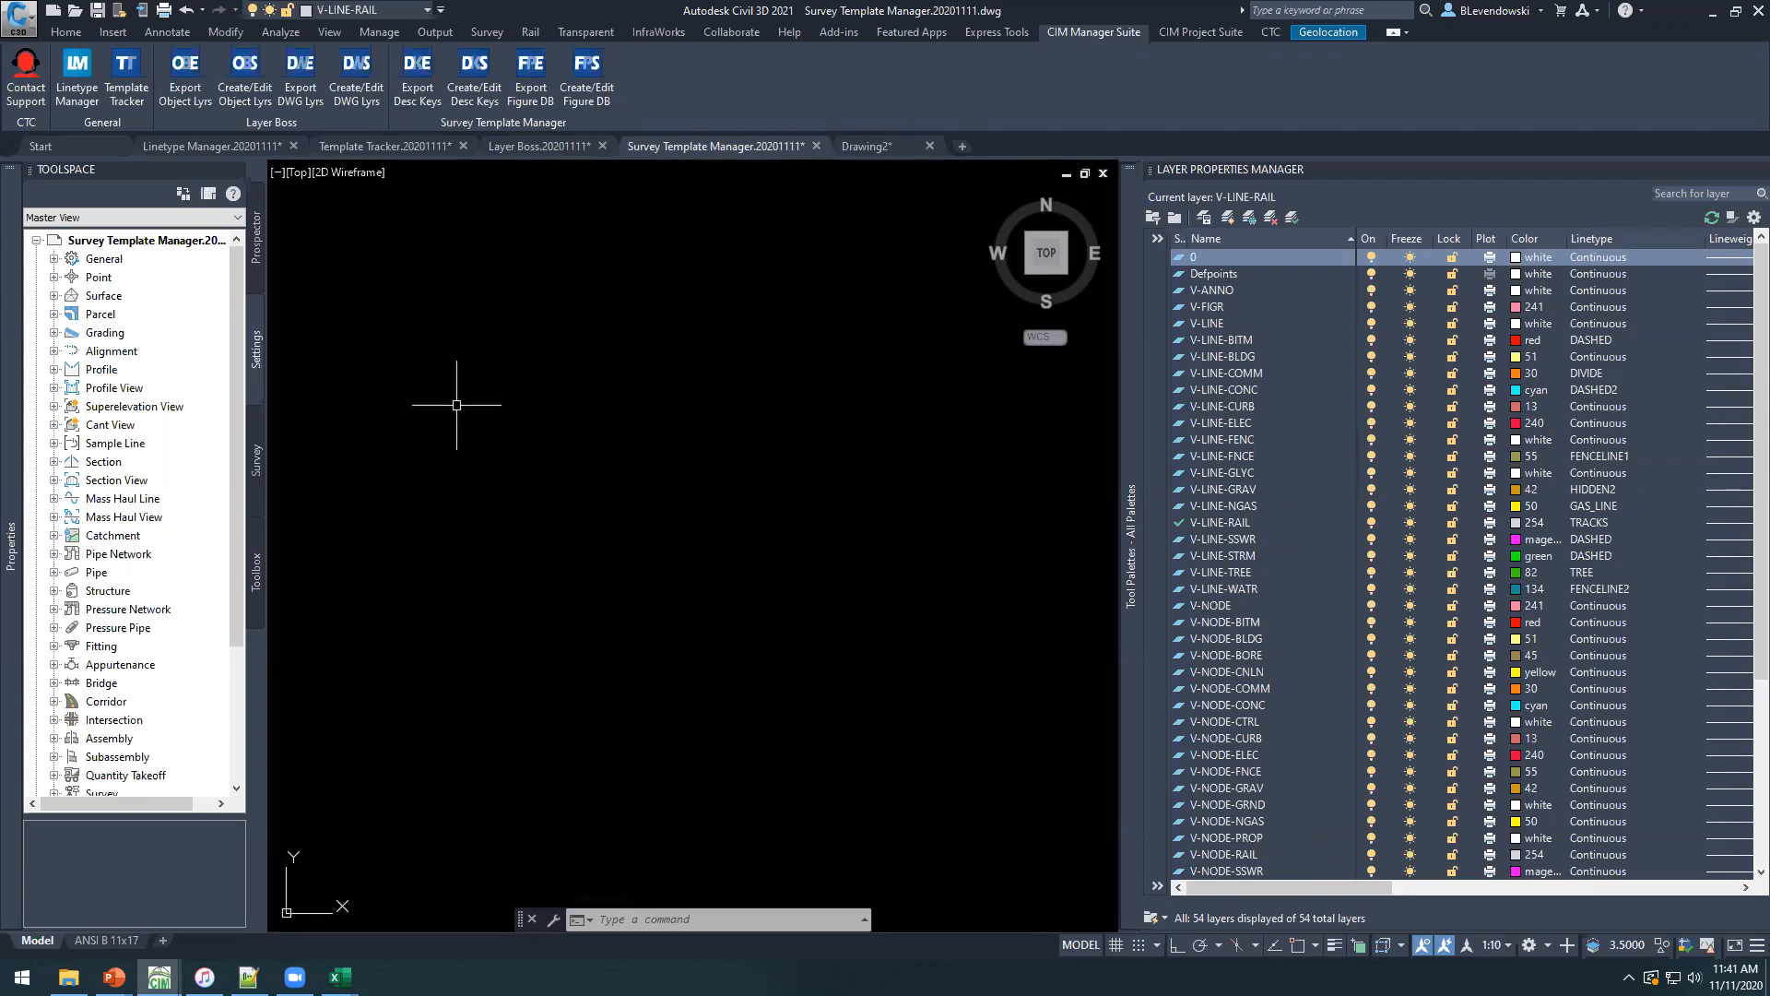
double_click(97, 278)
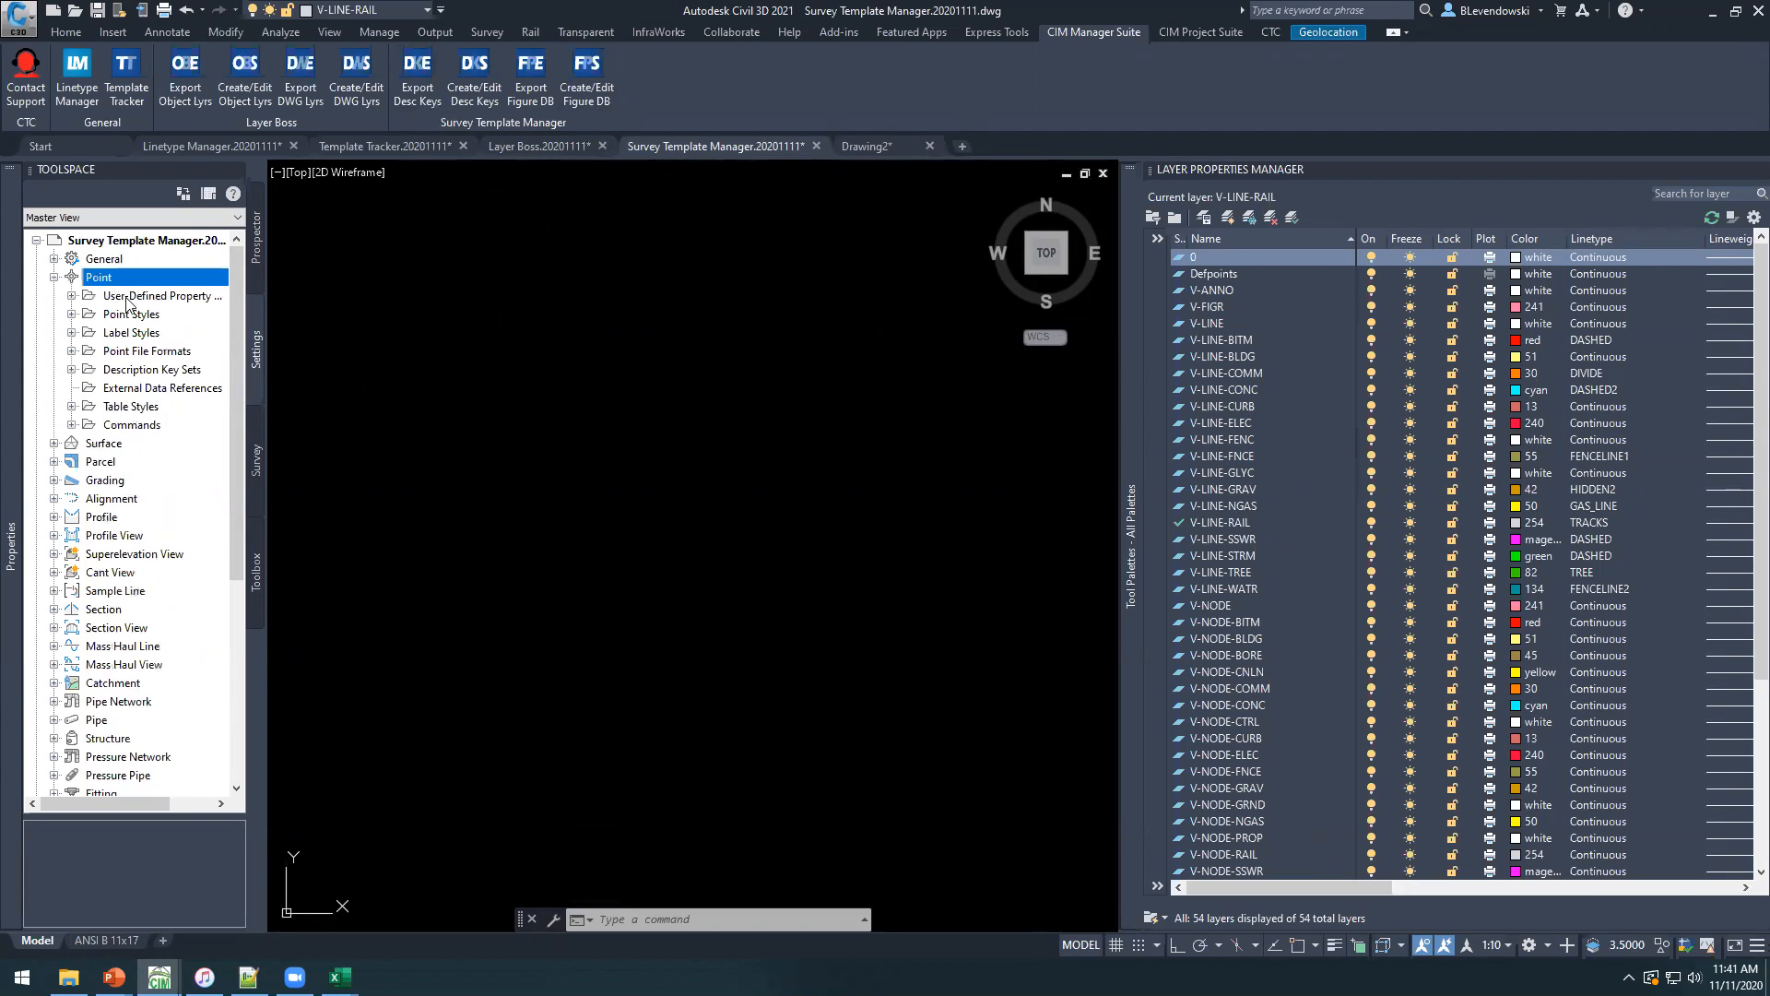
double_click(120, 370)
click(129, 388)
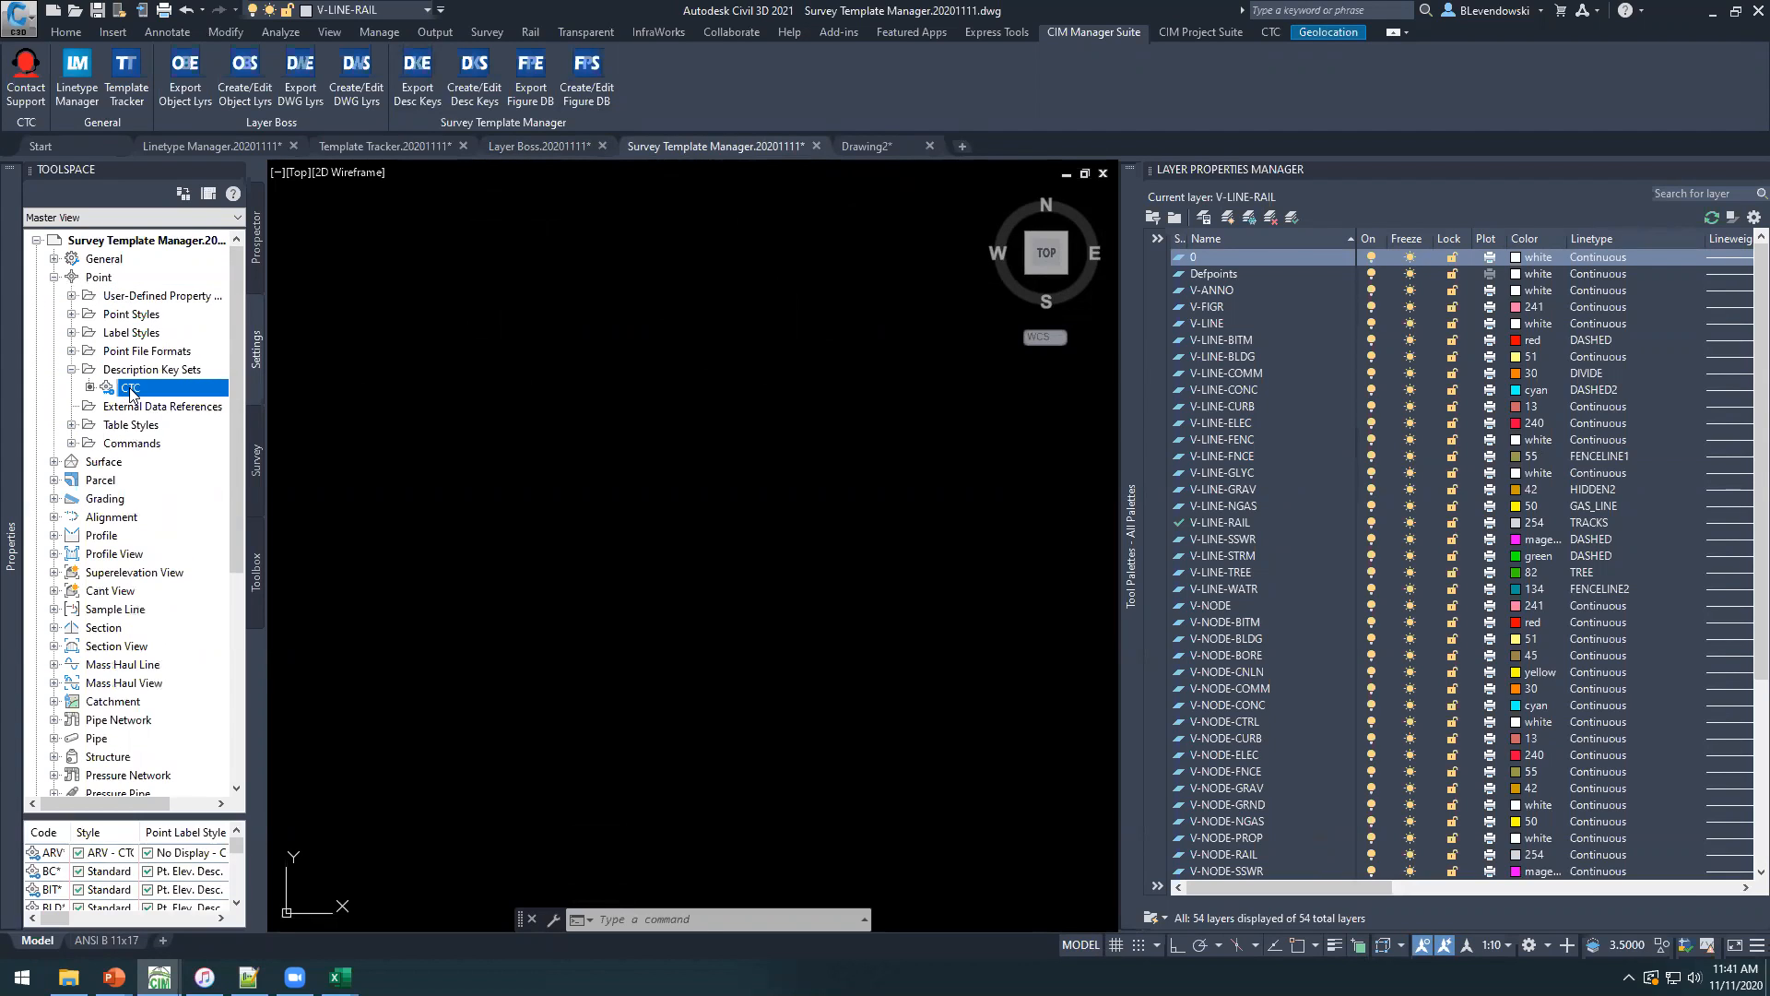
right_click(130, 389)
click(190, 428)
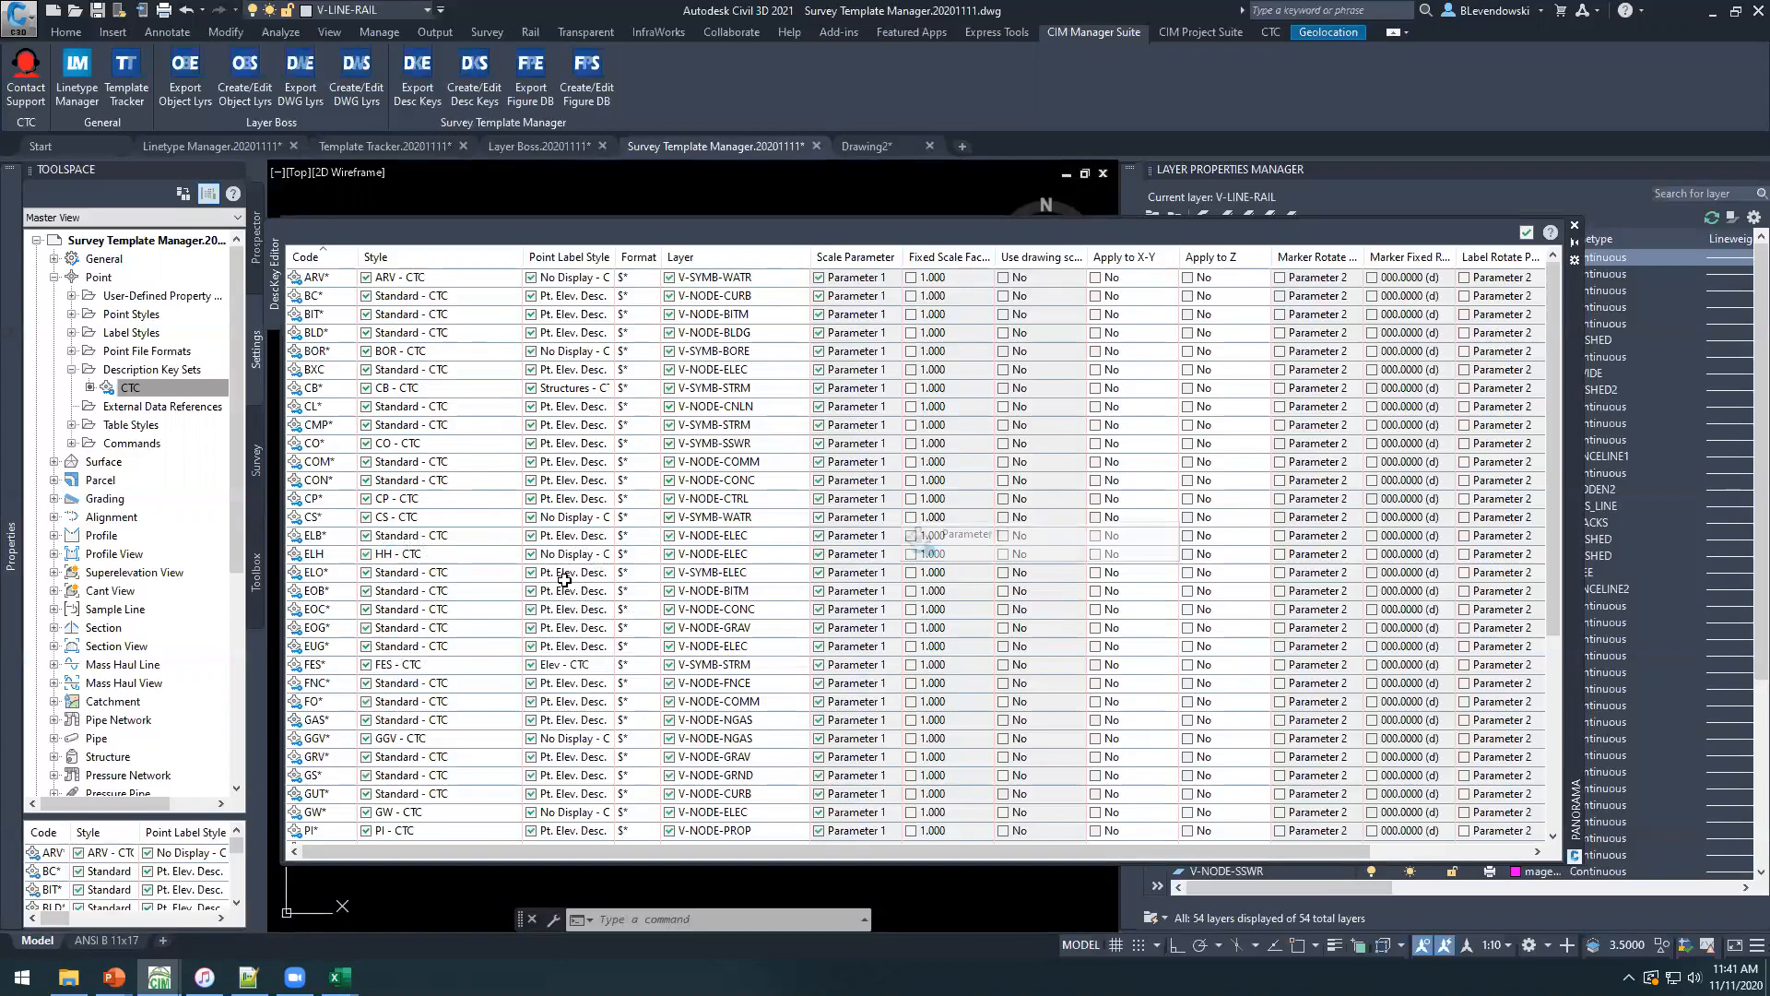
Add a new description key to the CTC set and look through the rest of the key list.
click(319, 426)
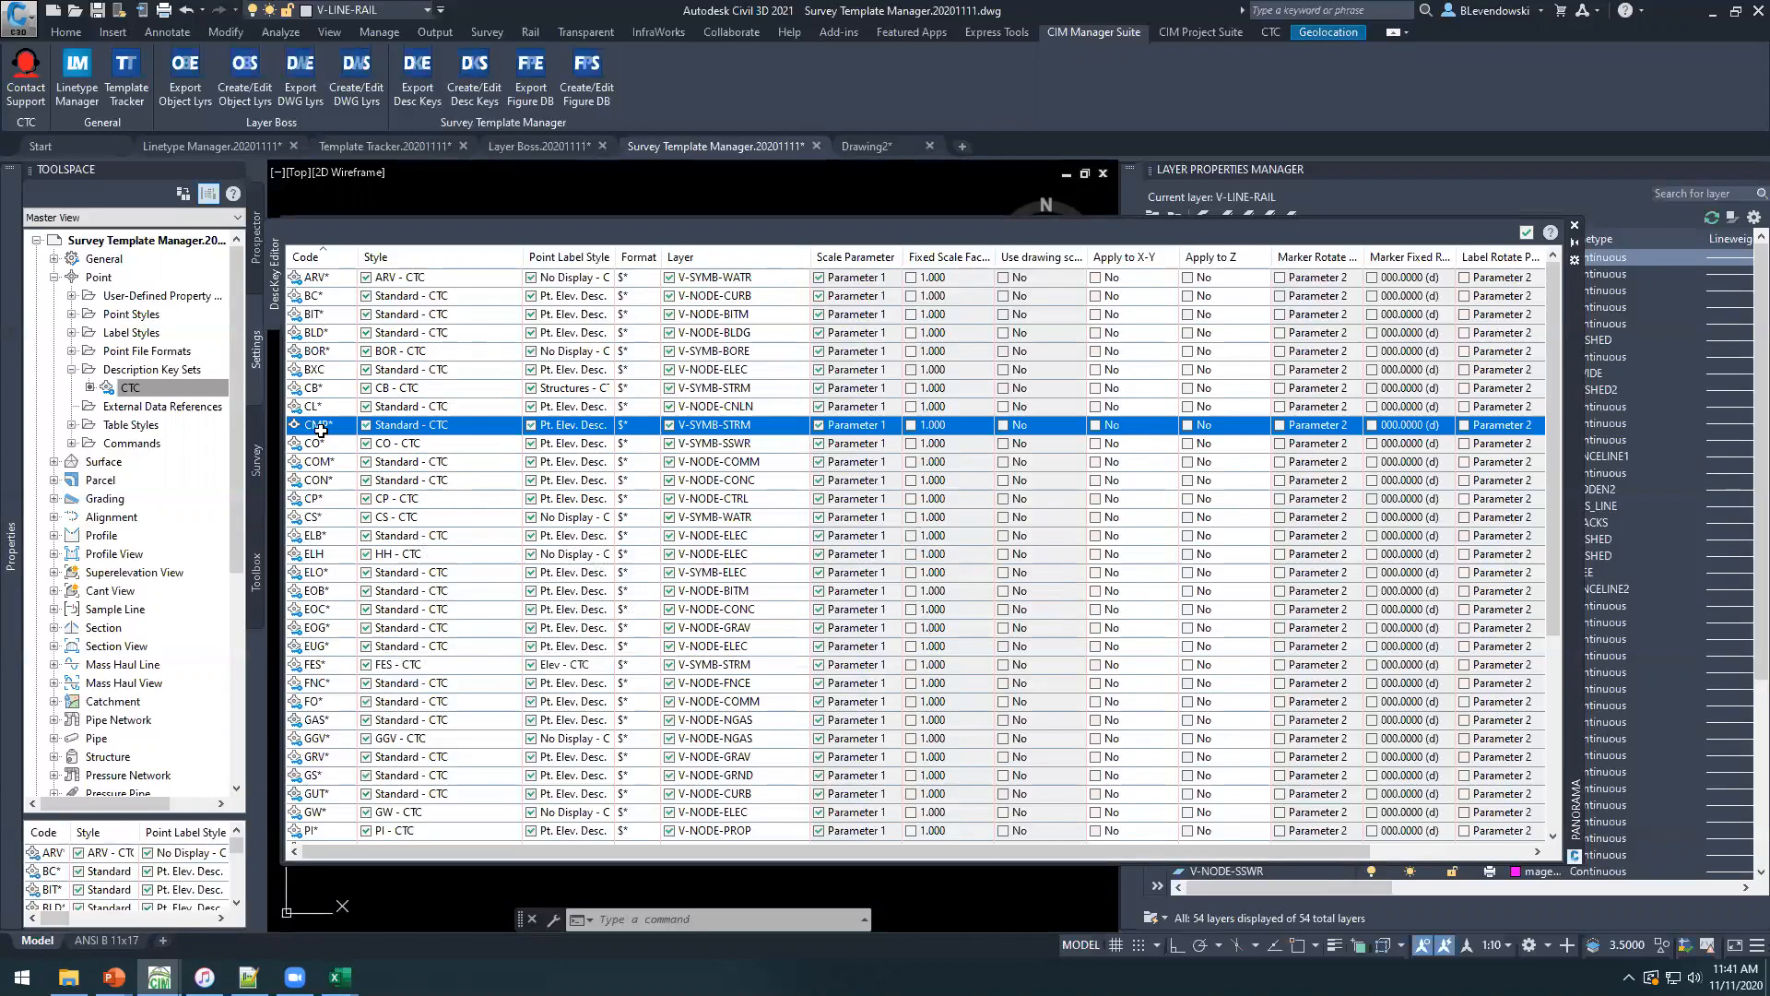
right_click(319, 427)
click(373, 437)
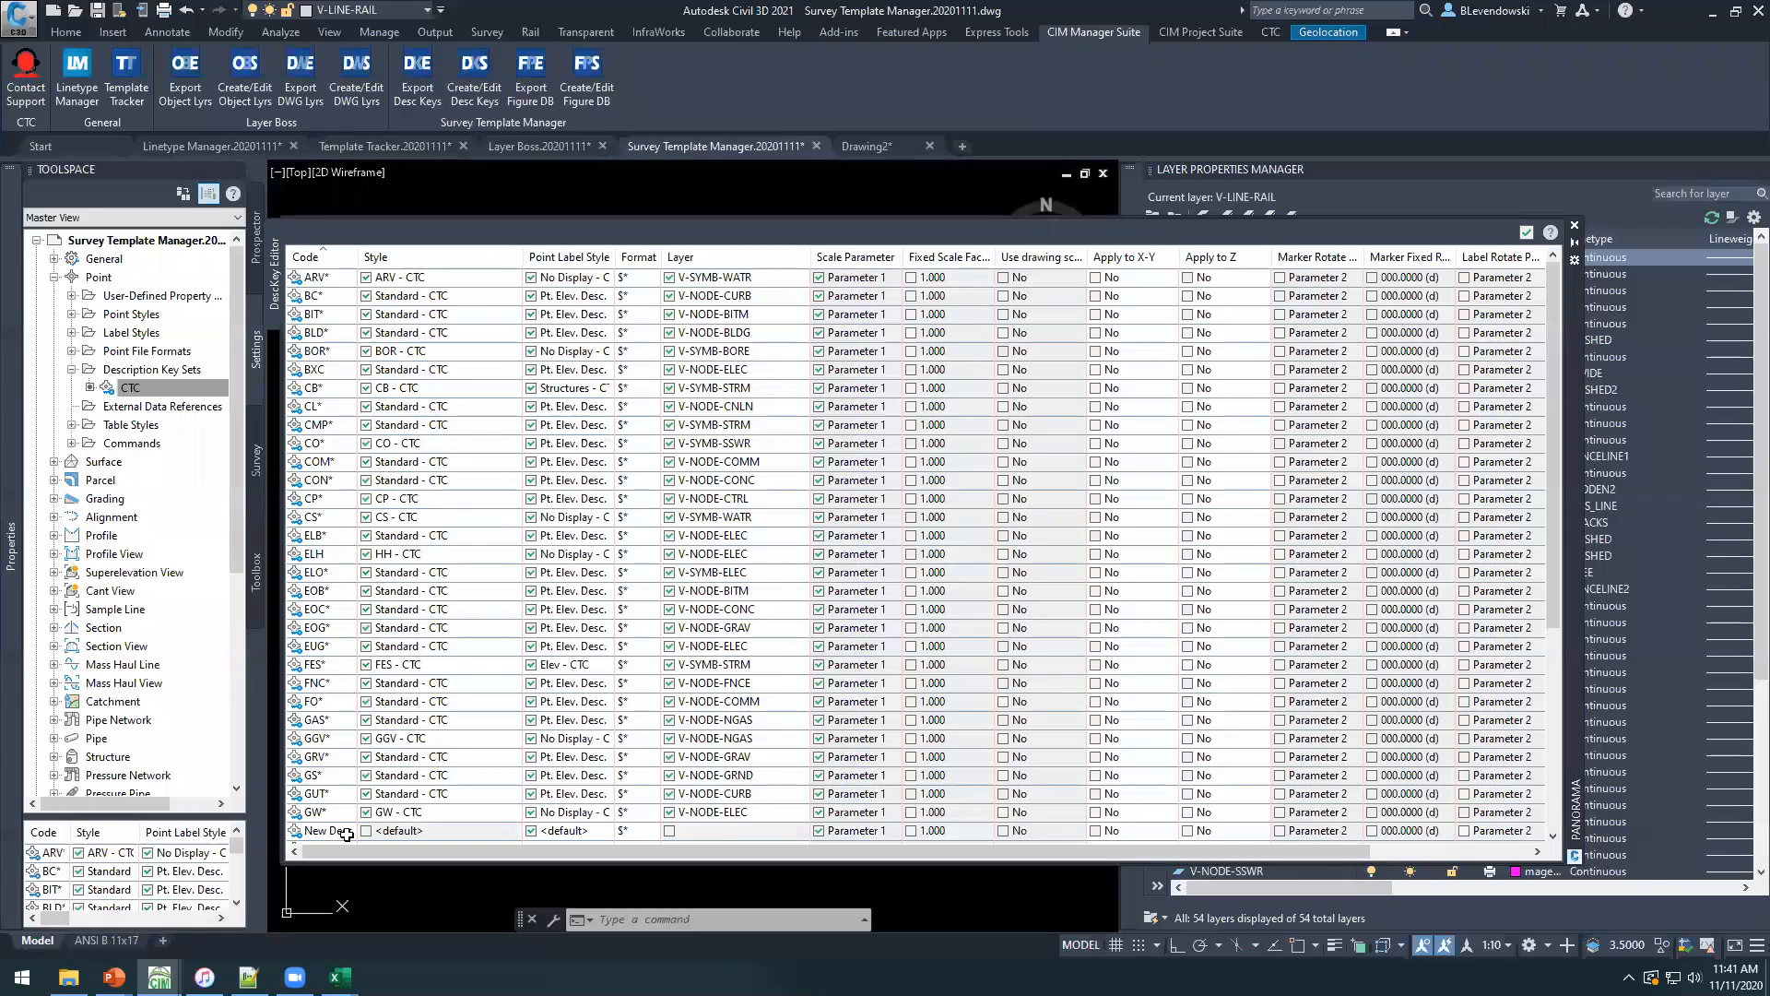
click(336, 831)
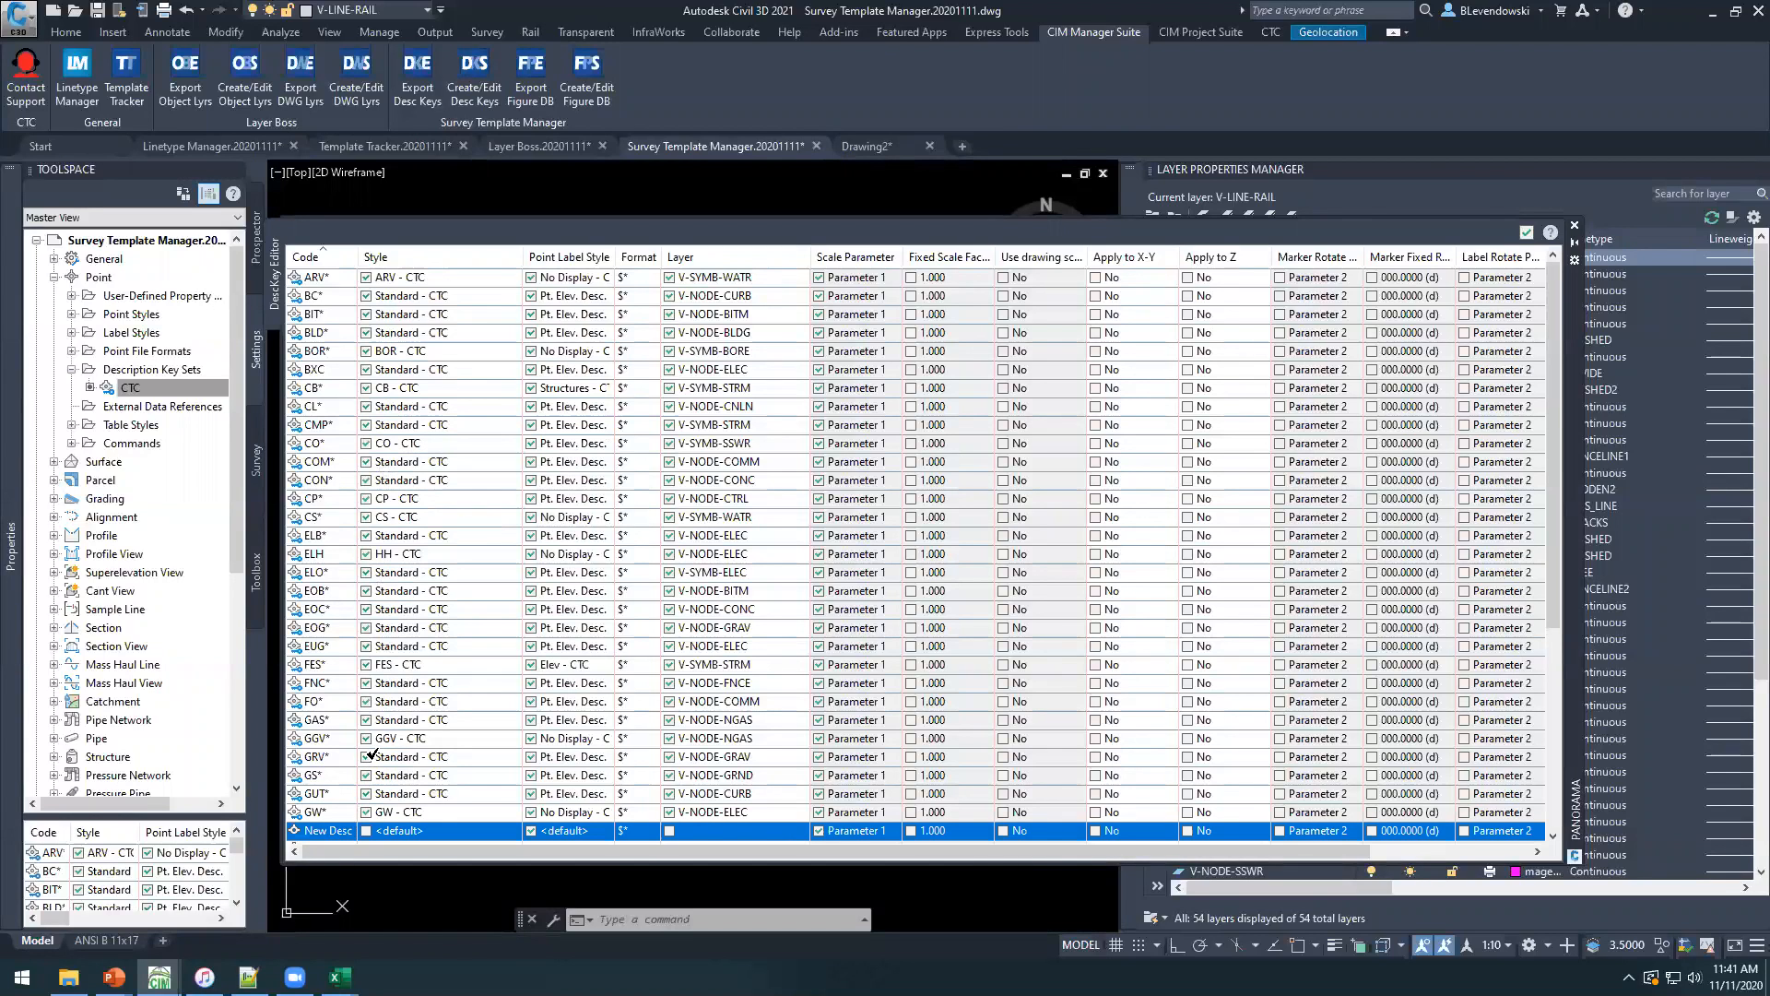
scroll(399, 564, down, 4)
scroll(399, 564, down, 2)
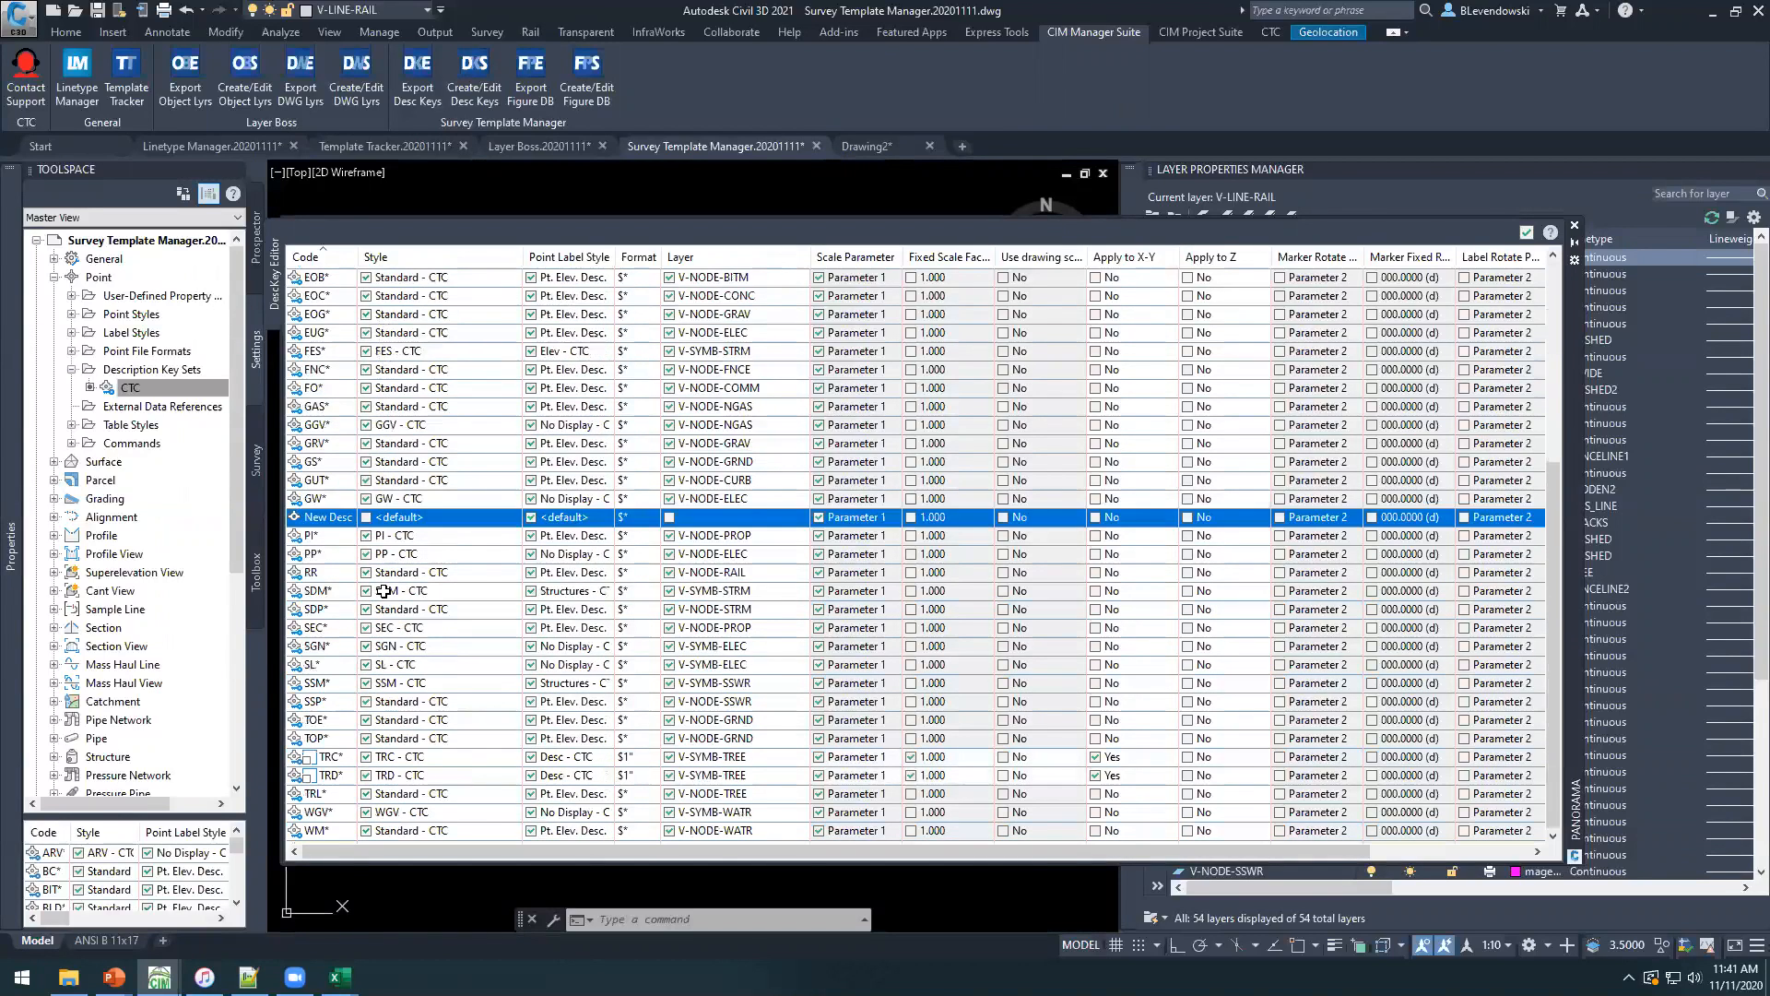
Accept the description key edits and export the CTC description key set to CTC.xlsx in the CTC CET Demos folder.
scroll(365, 519, up, 6)
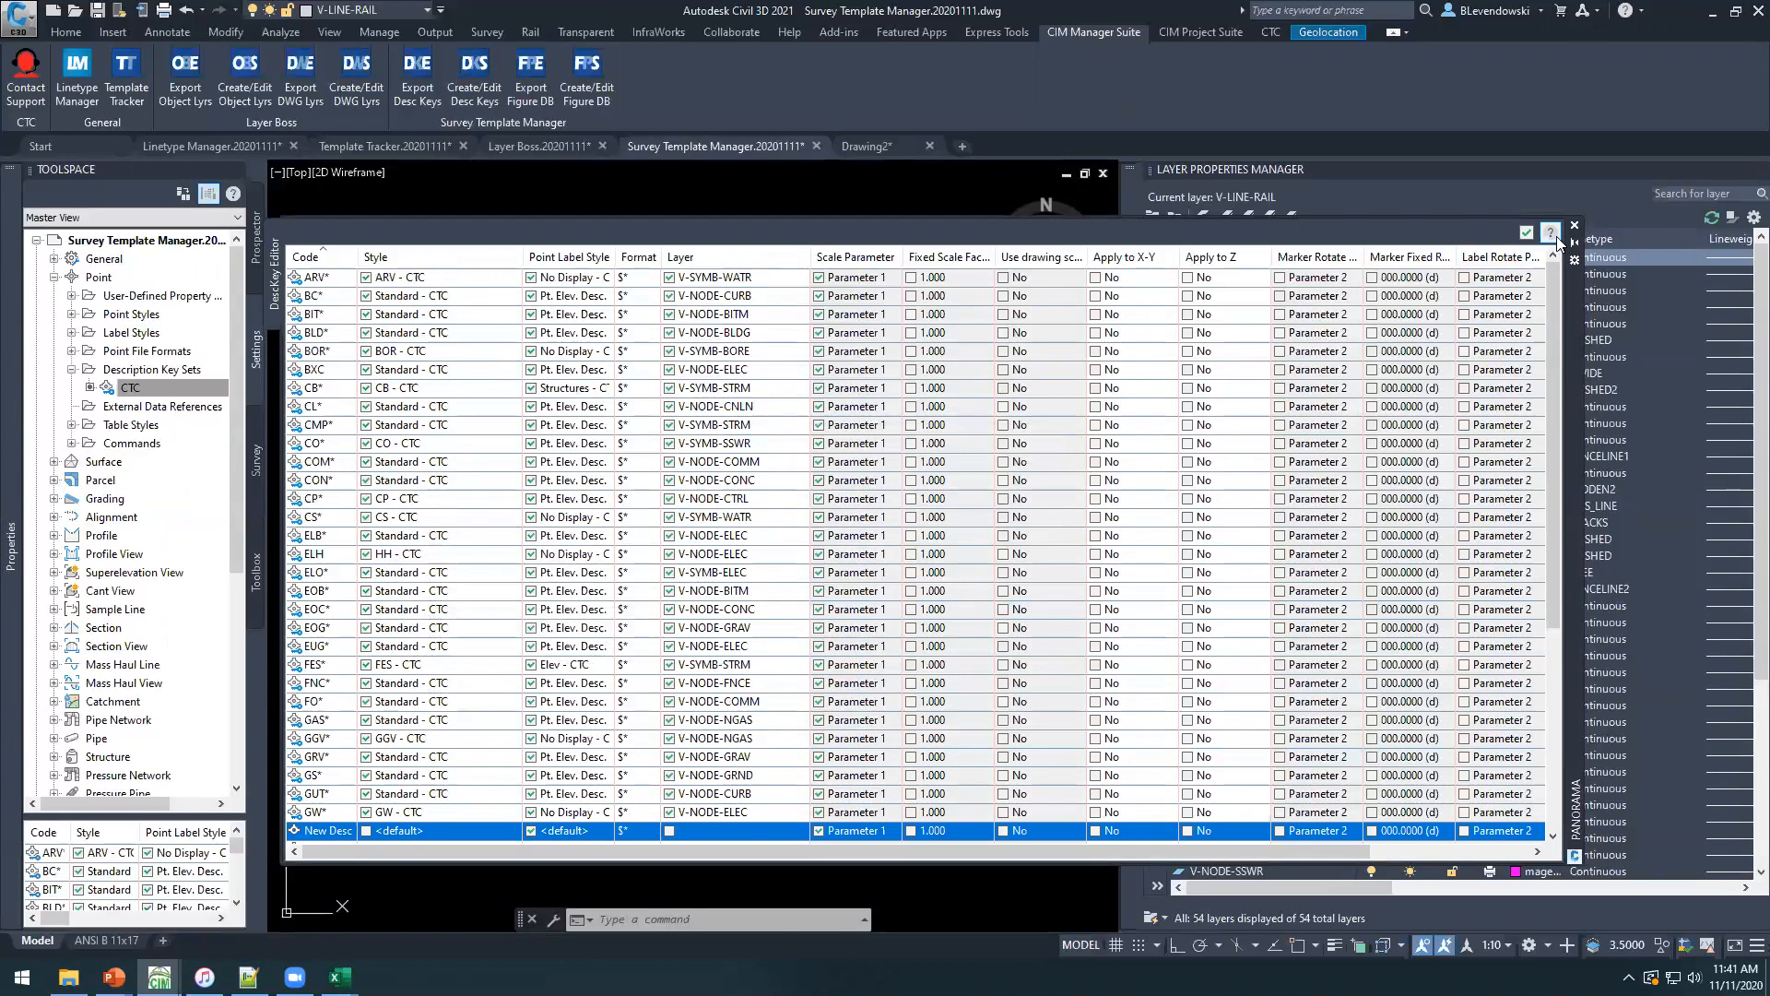
click(1526, 232)
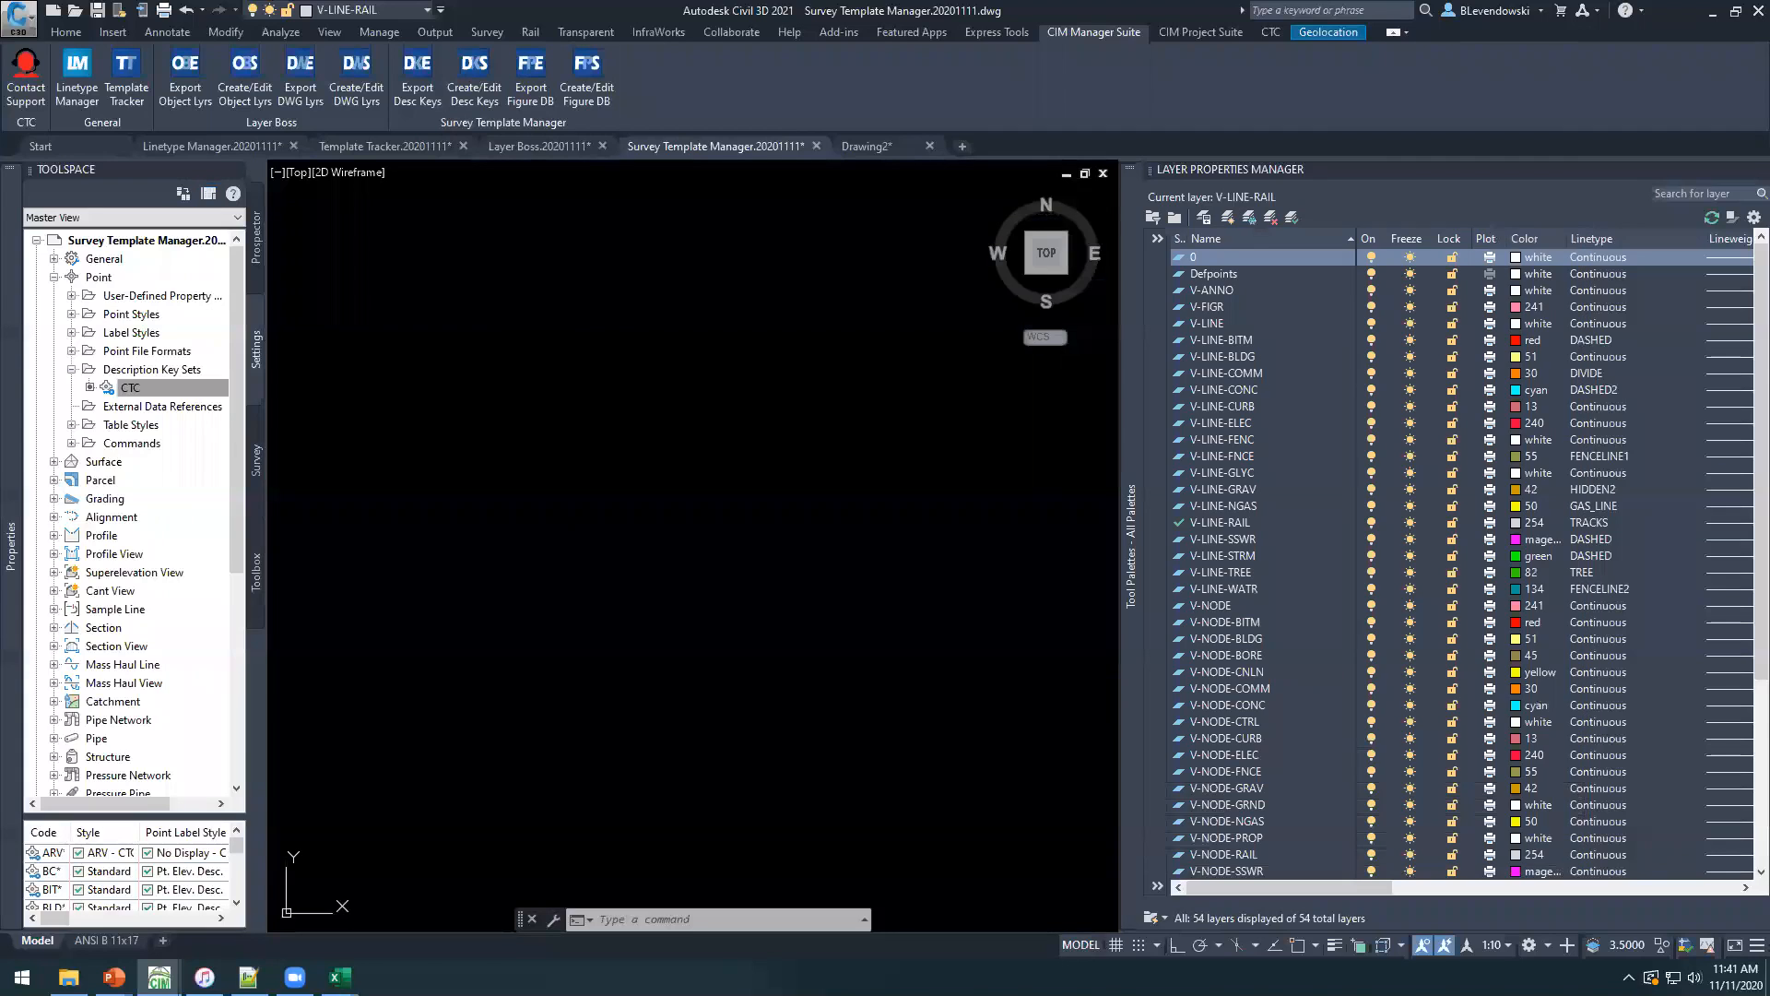
click(418, 69)
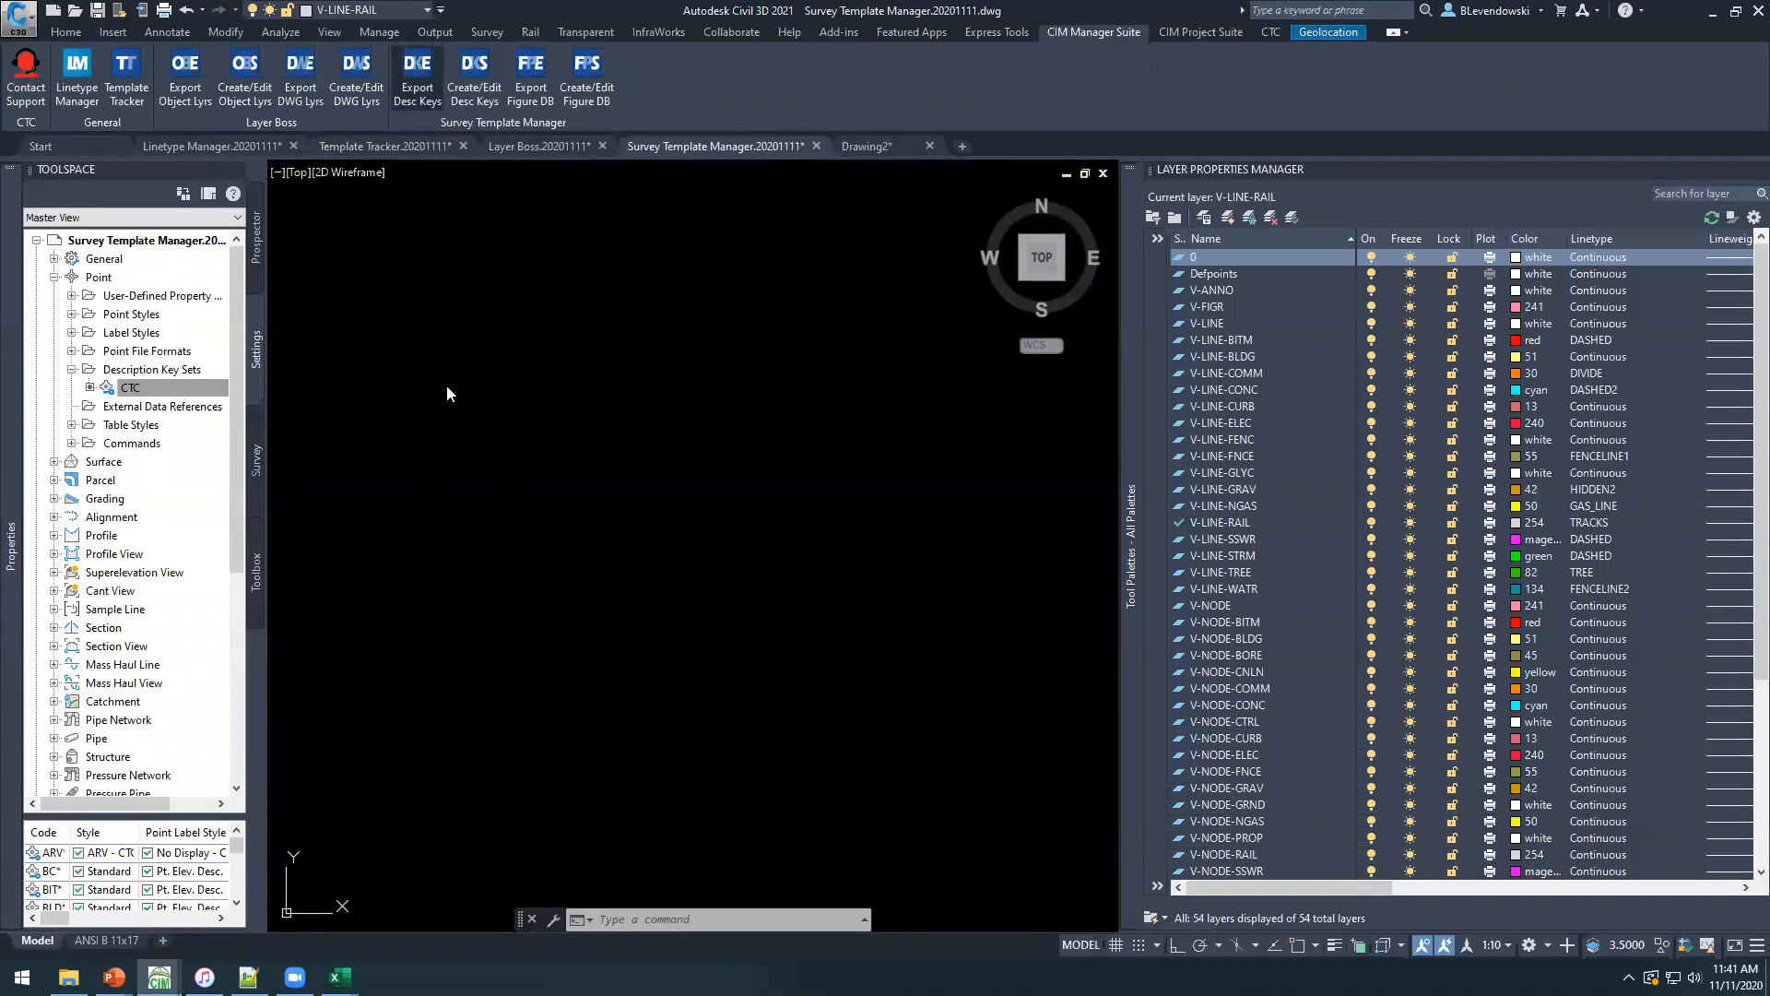
click(809, 540)
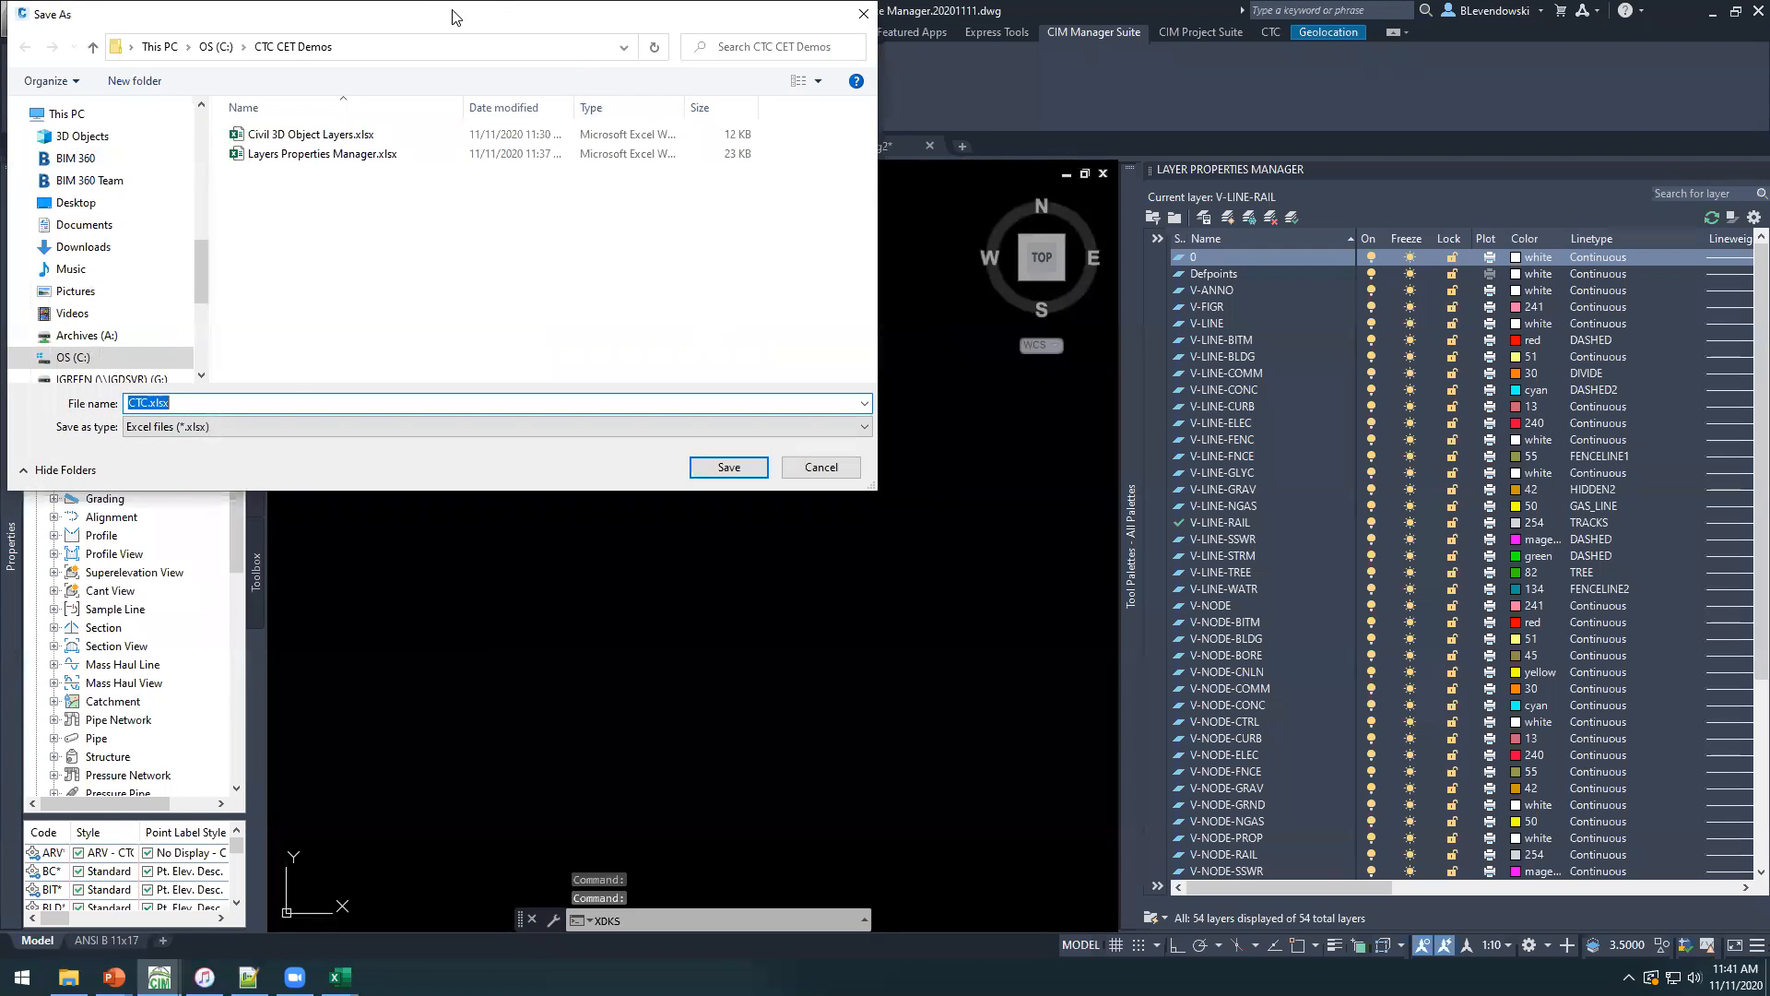
click(984, 623)
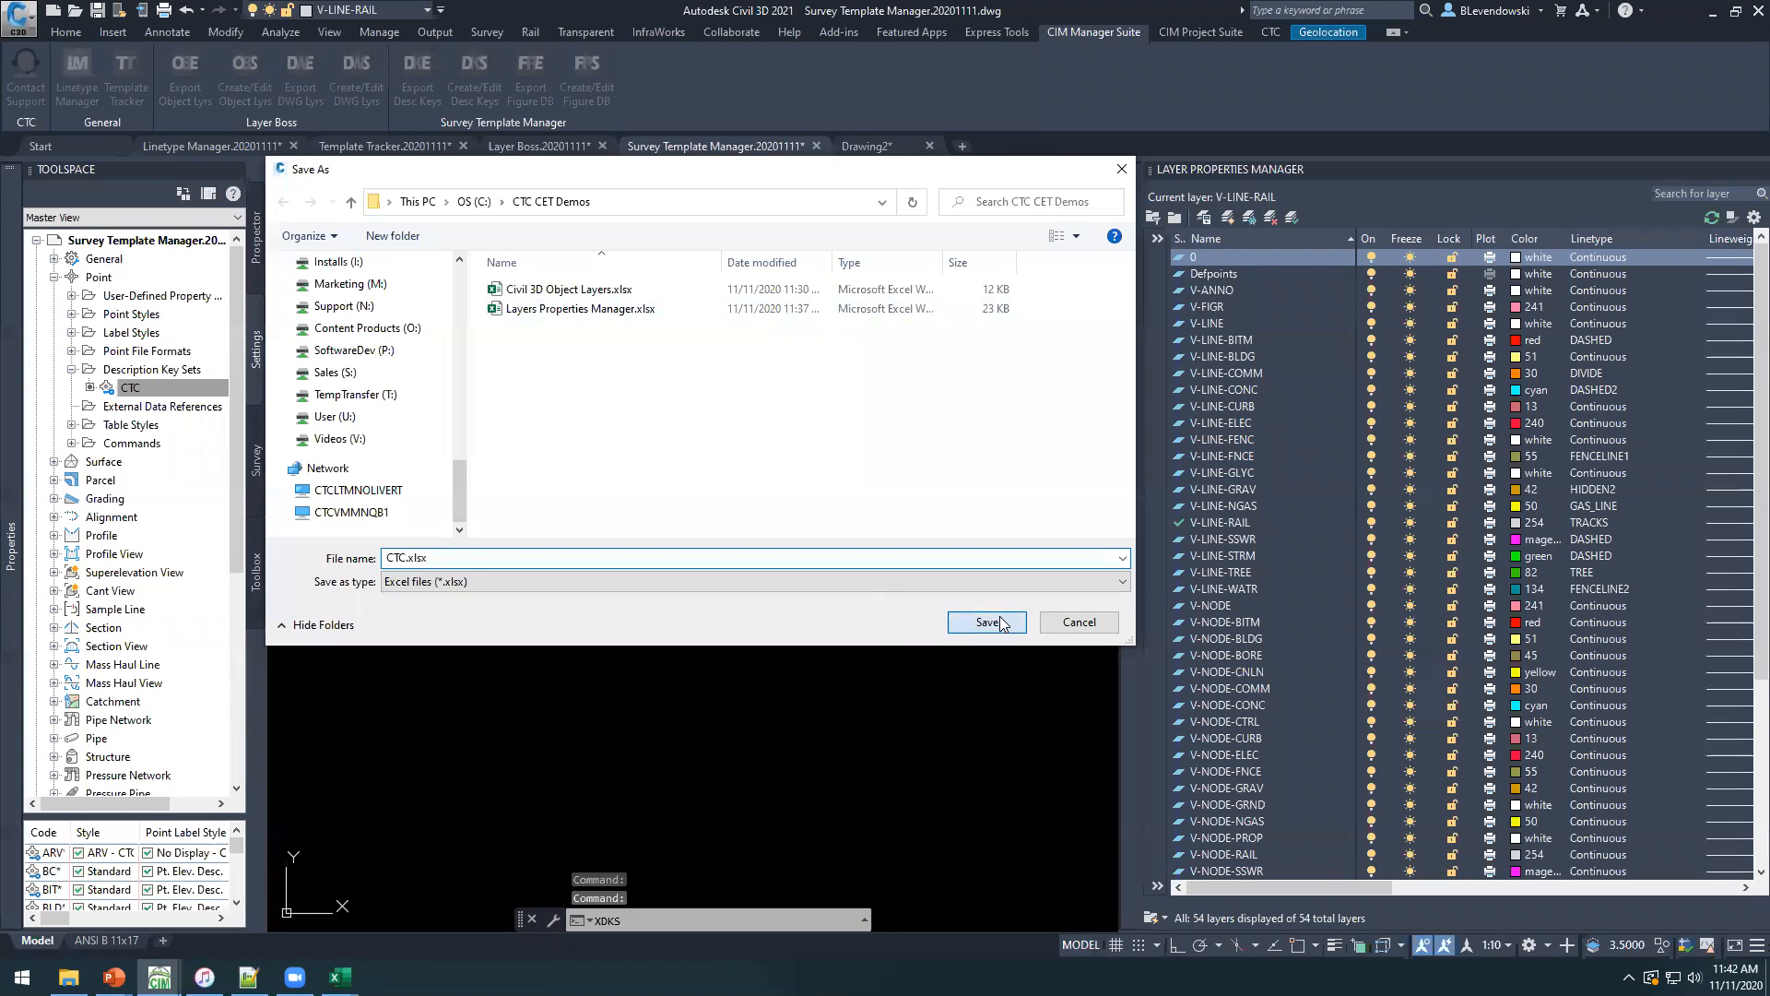
Open the exported CTC.xlsx workbook in Excel, maximize it and shorten the header row.
click(968, 542)
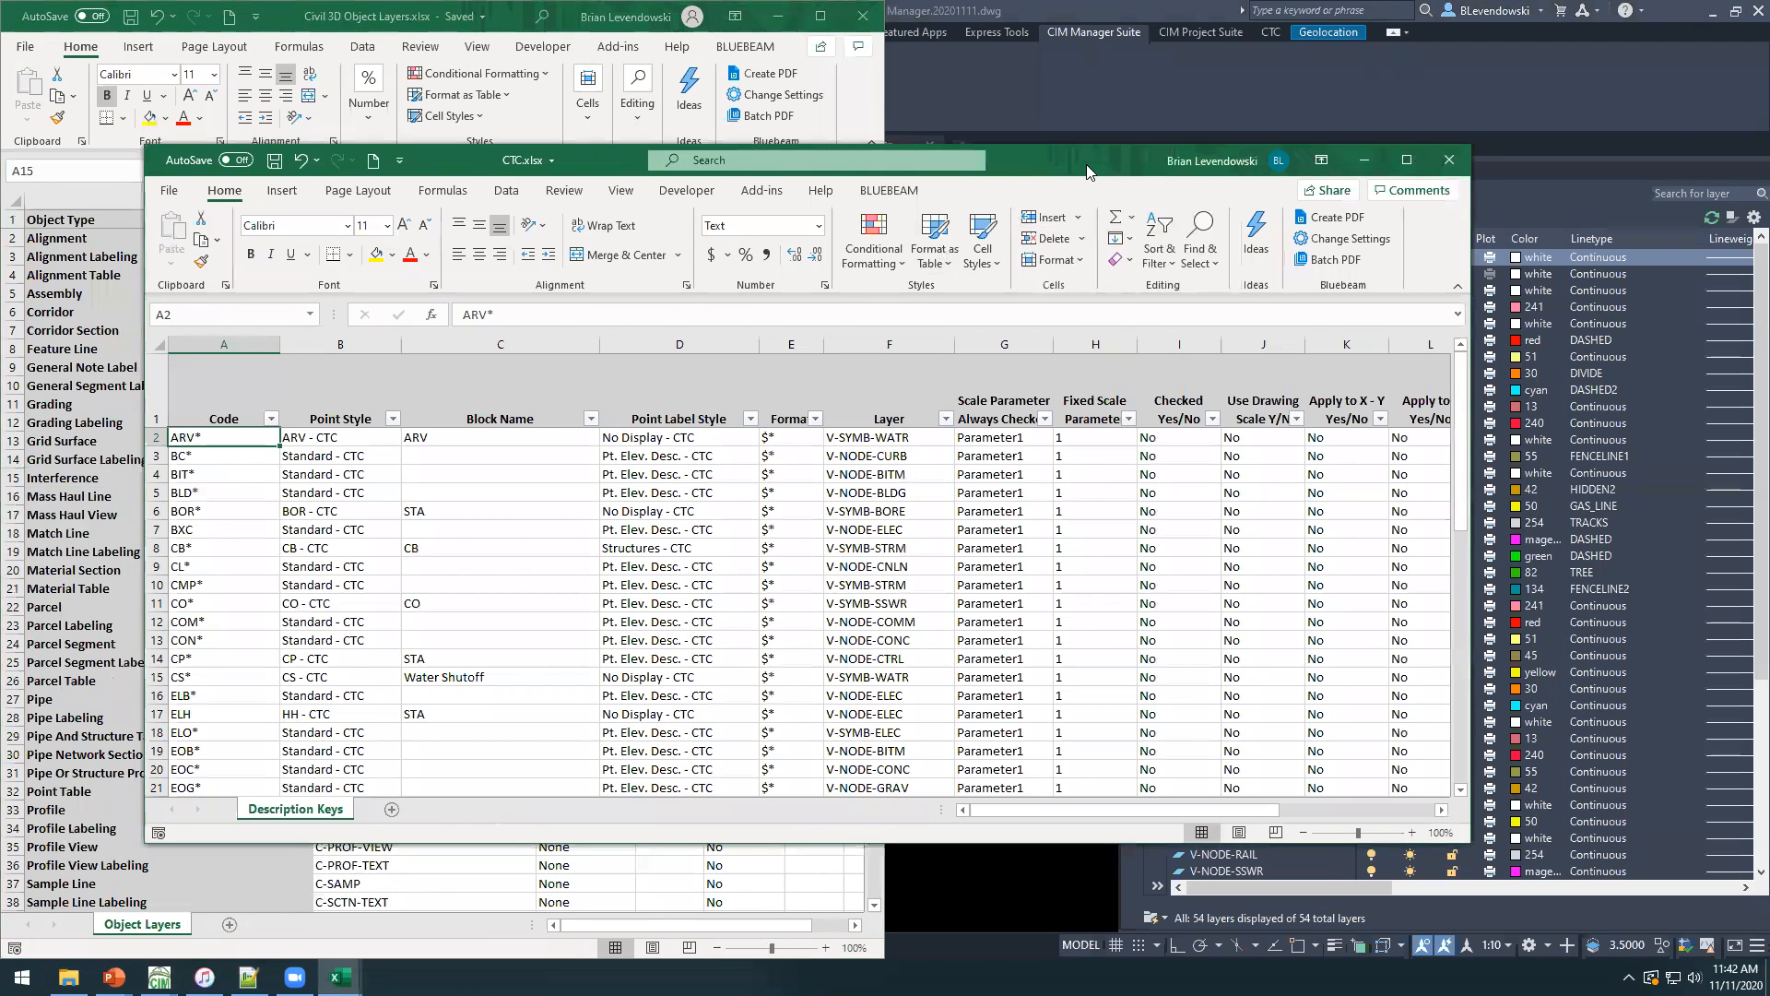
double_click(1087, 172)
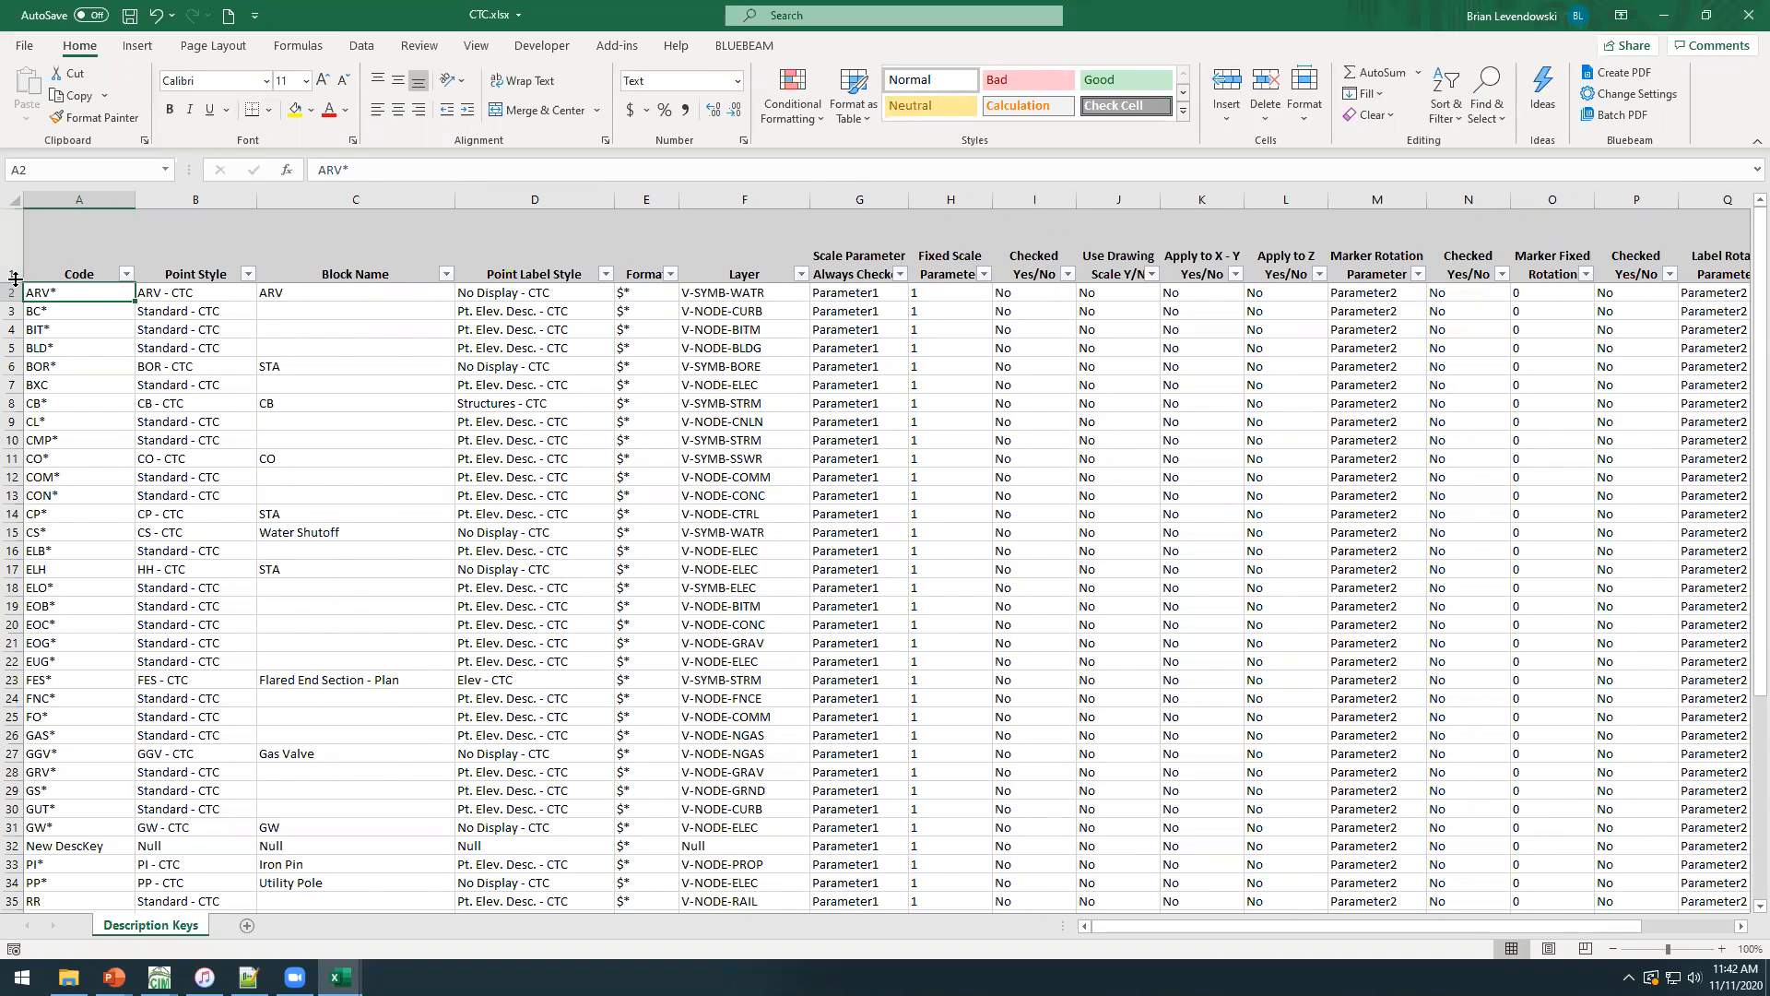
drag(20, 274, 19, 237)
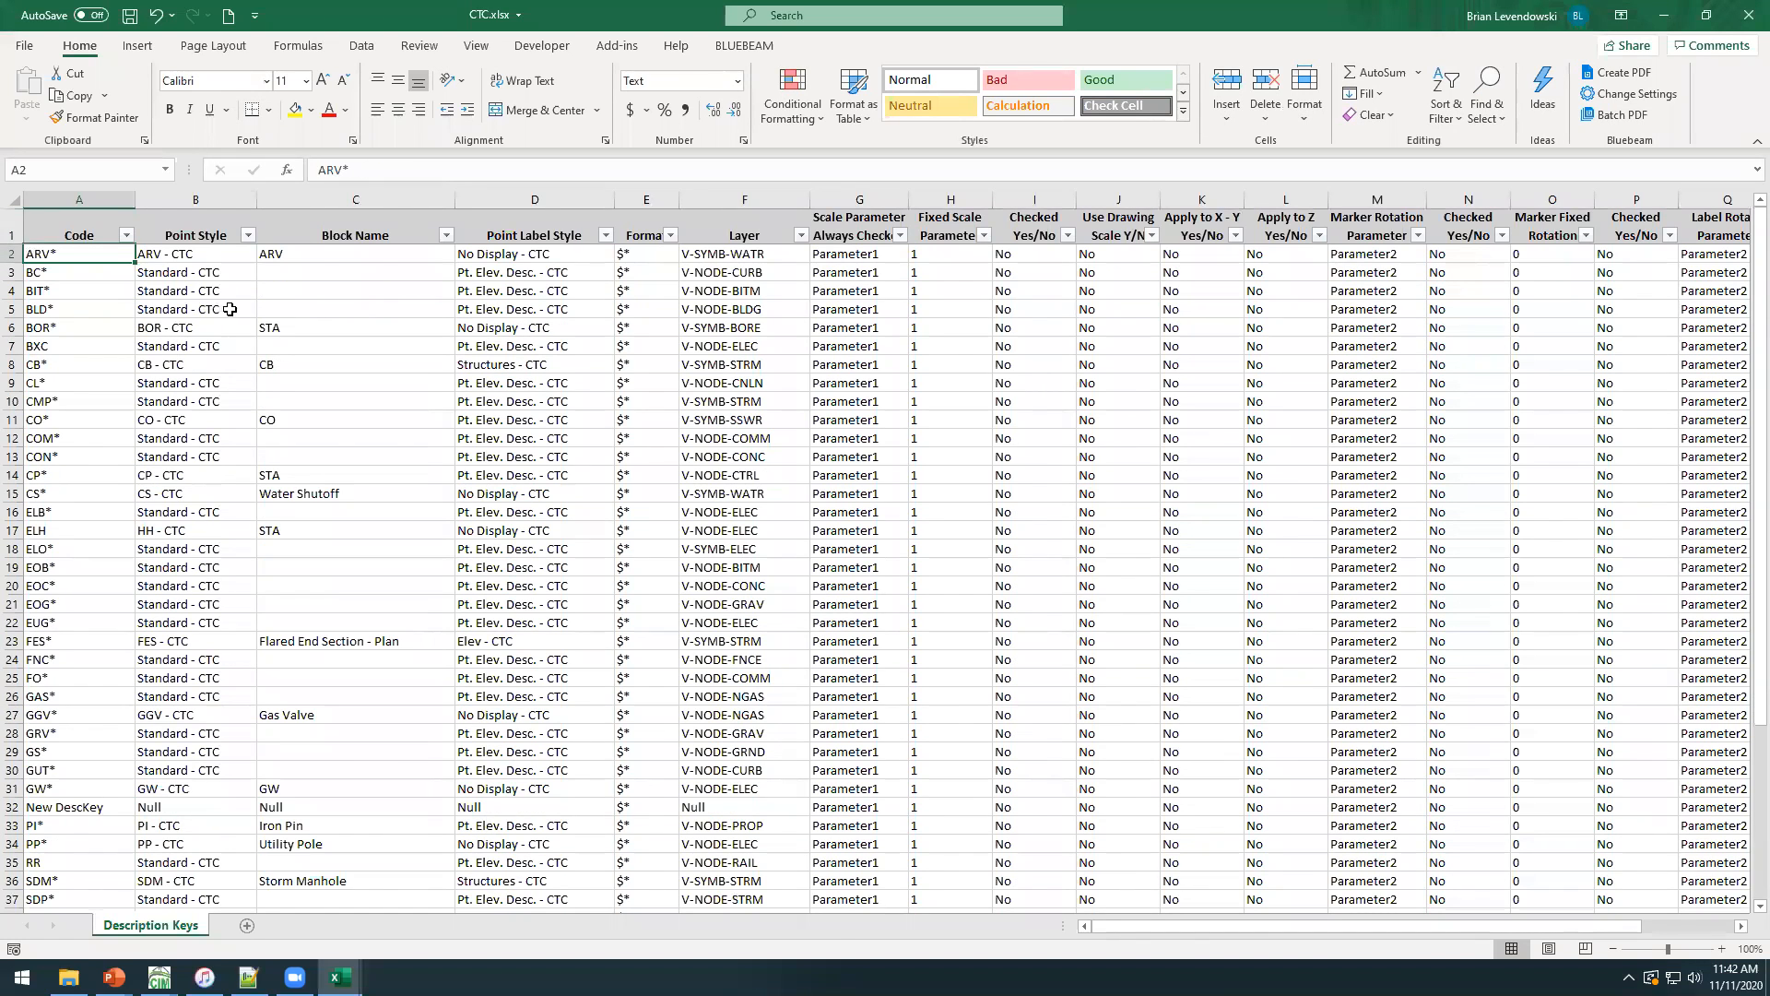
Examine the point styles selectable for the BLD* key and the label style and layer choices for the CO* key.
click(235, 309)
click(263, 309)
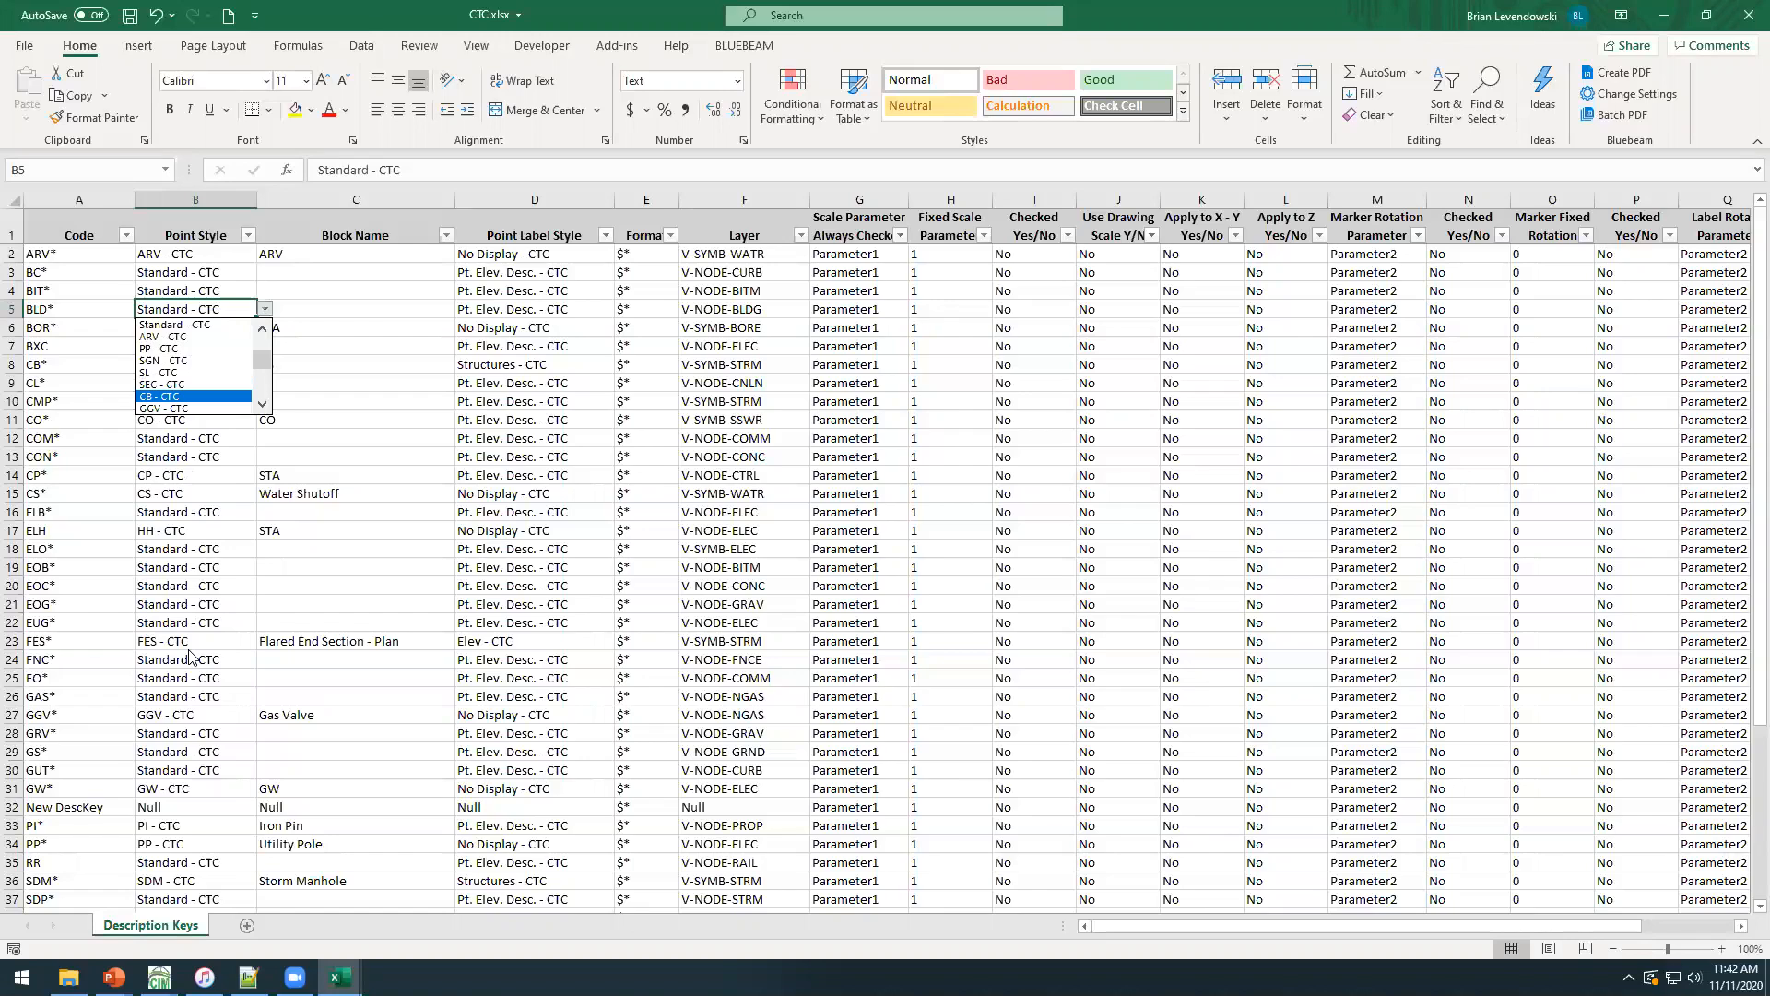
click(173, 537)
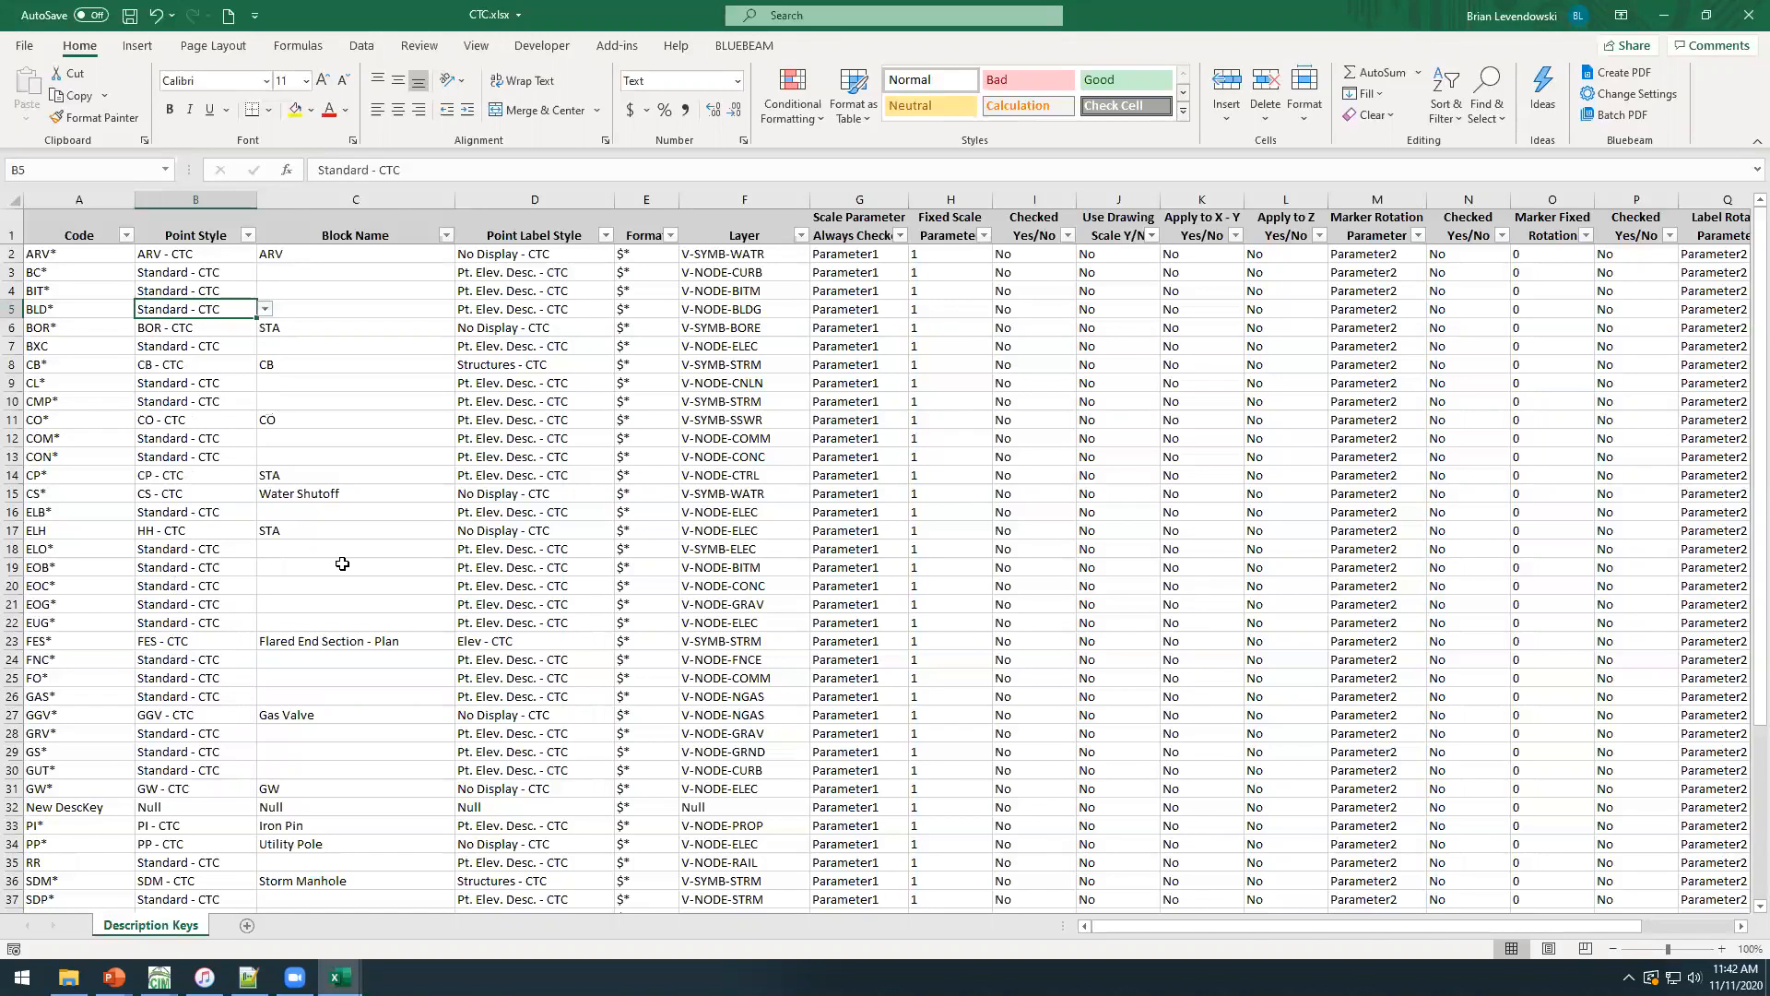
click(551, 417)
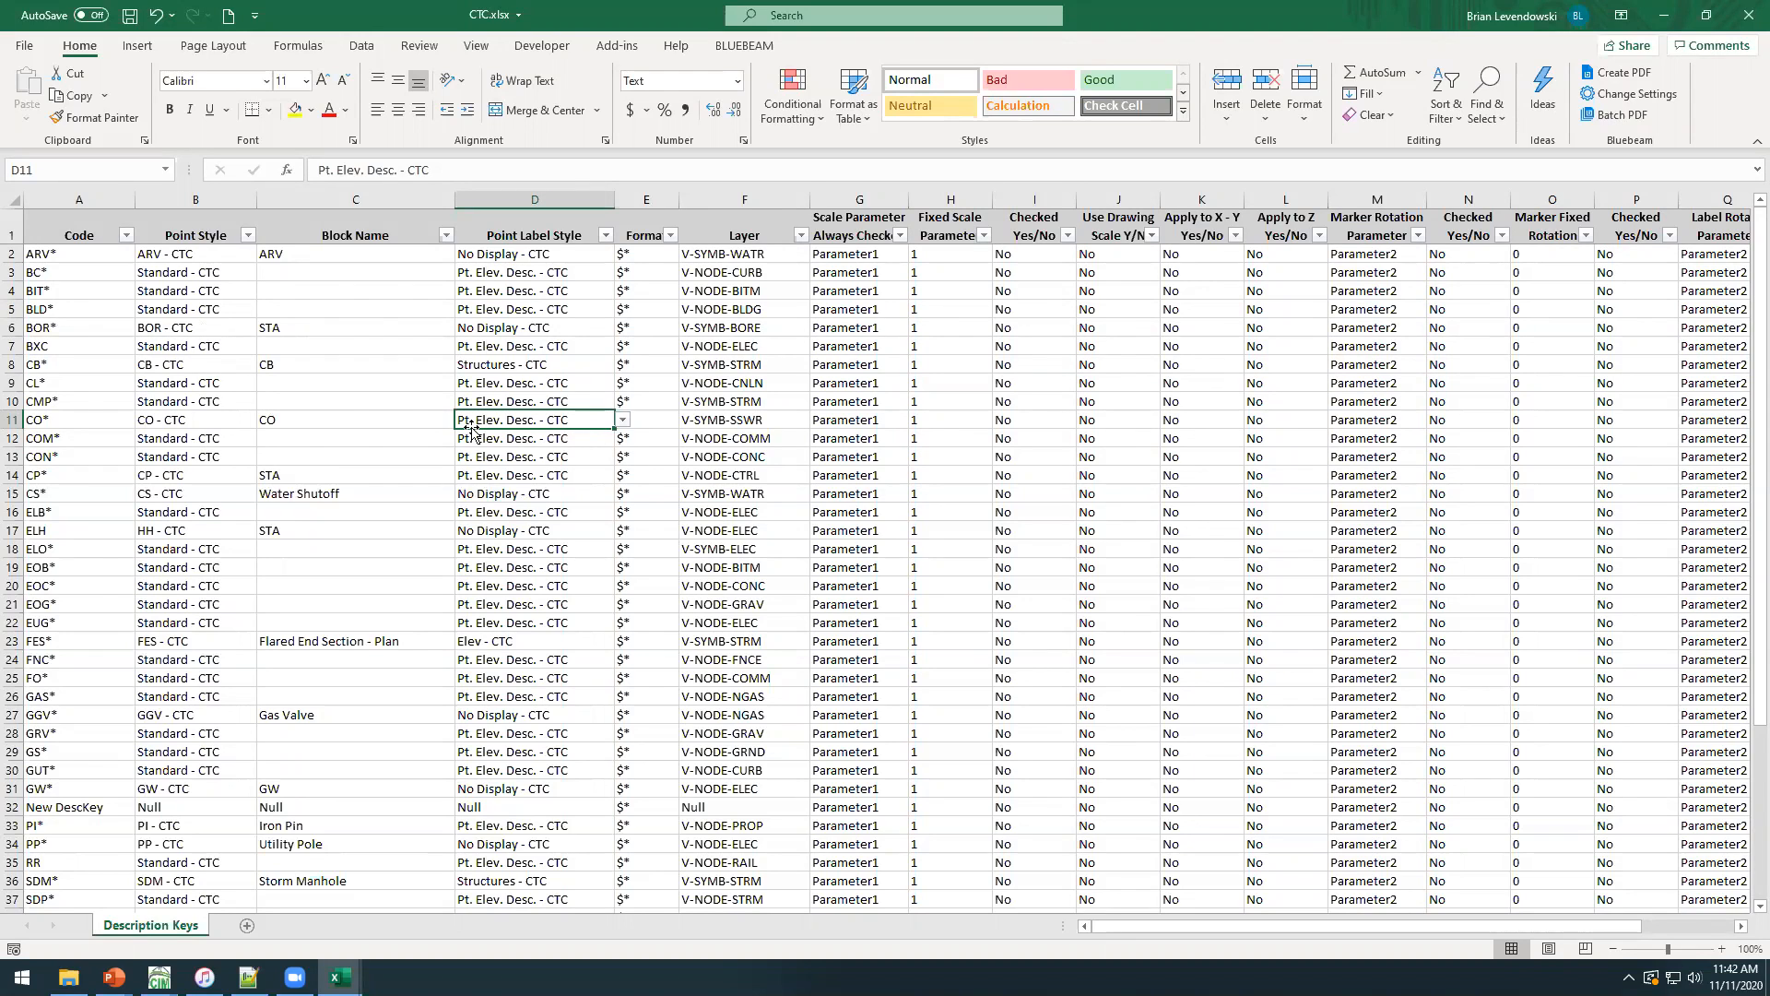
click(205, 421)
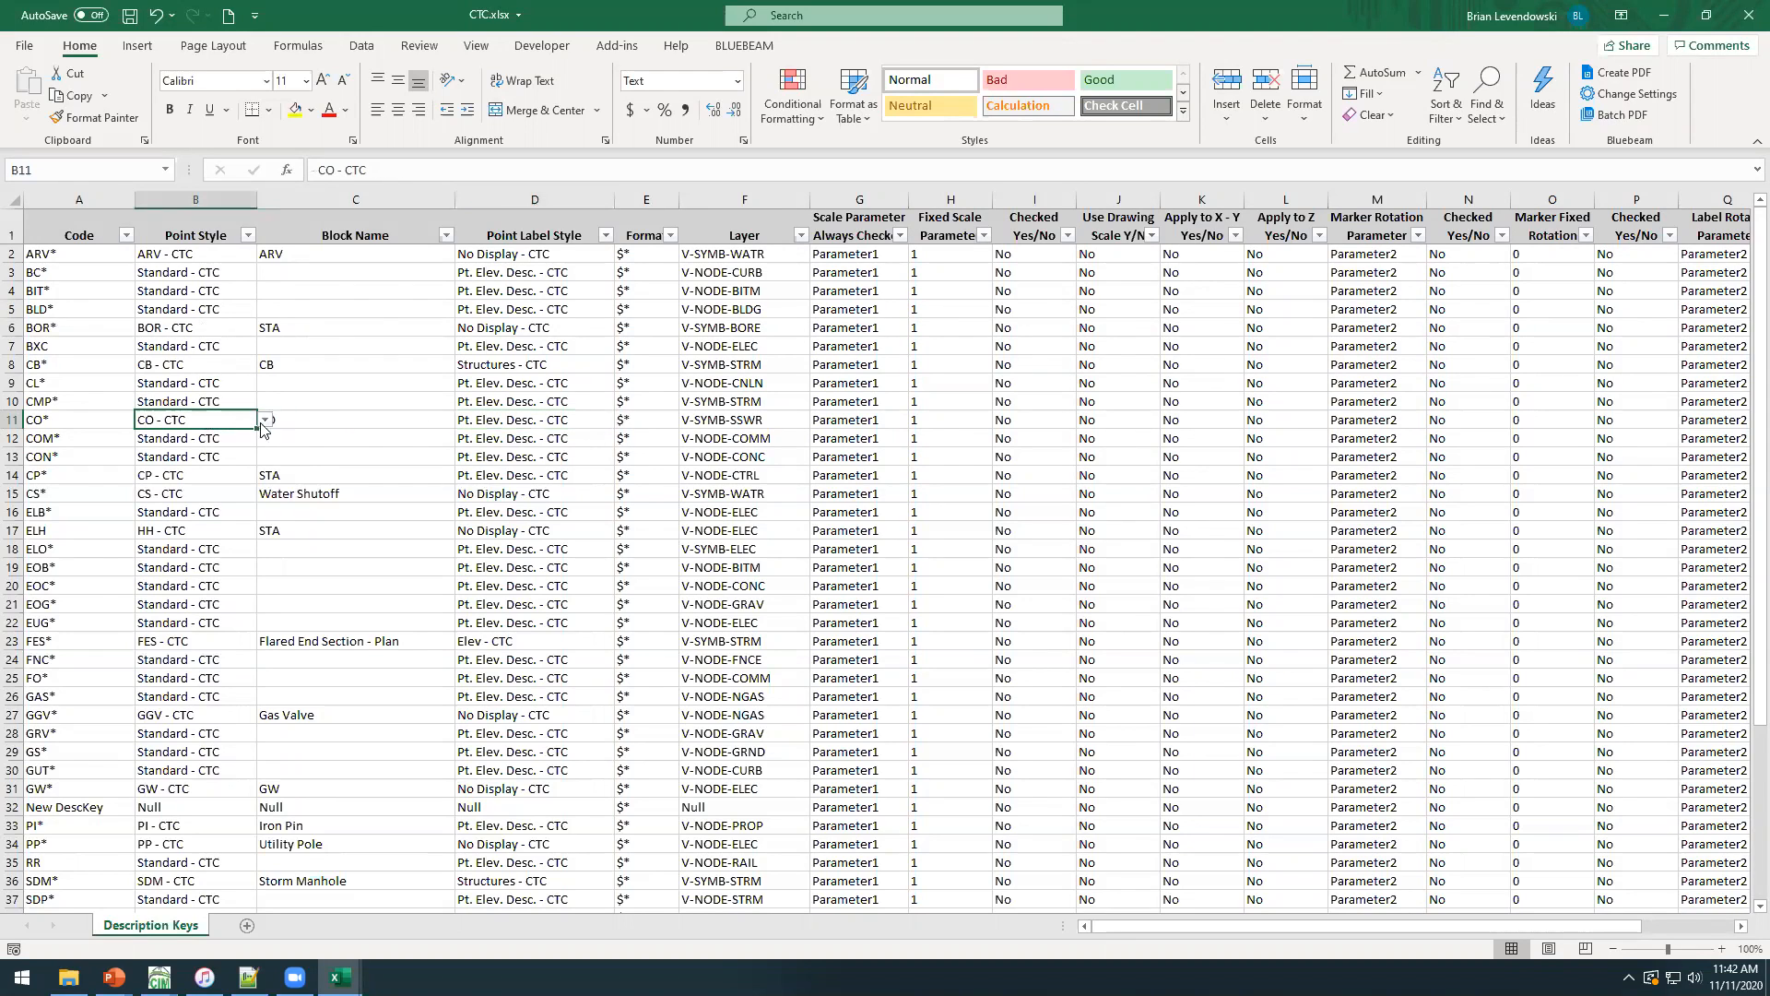
click(789, 421)
click(818, 421)
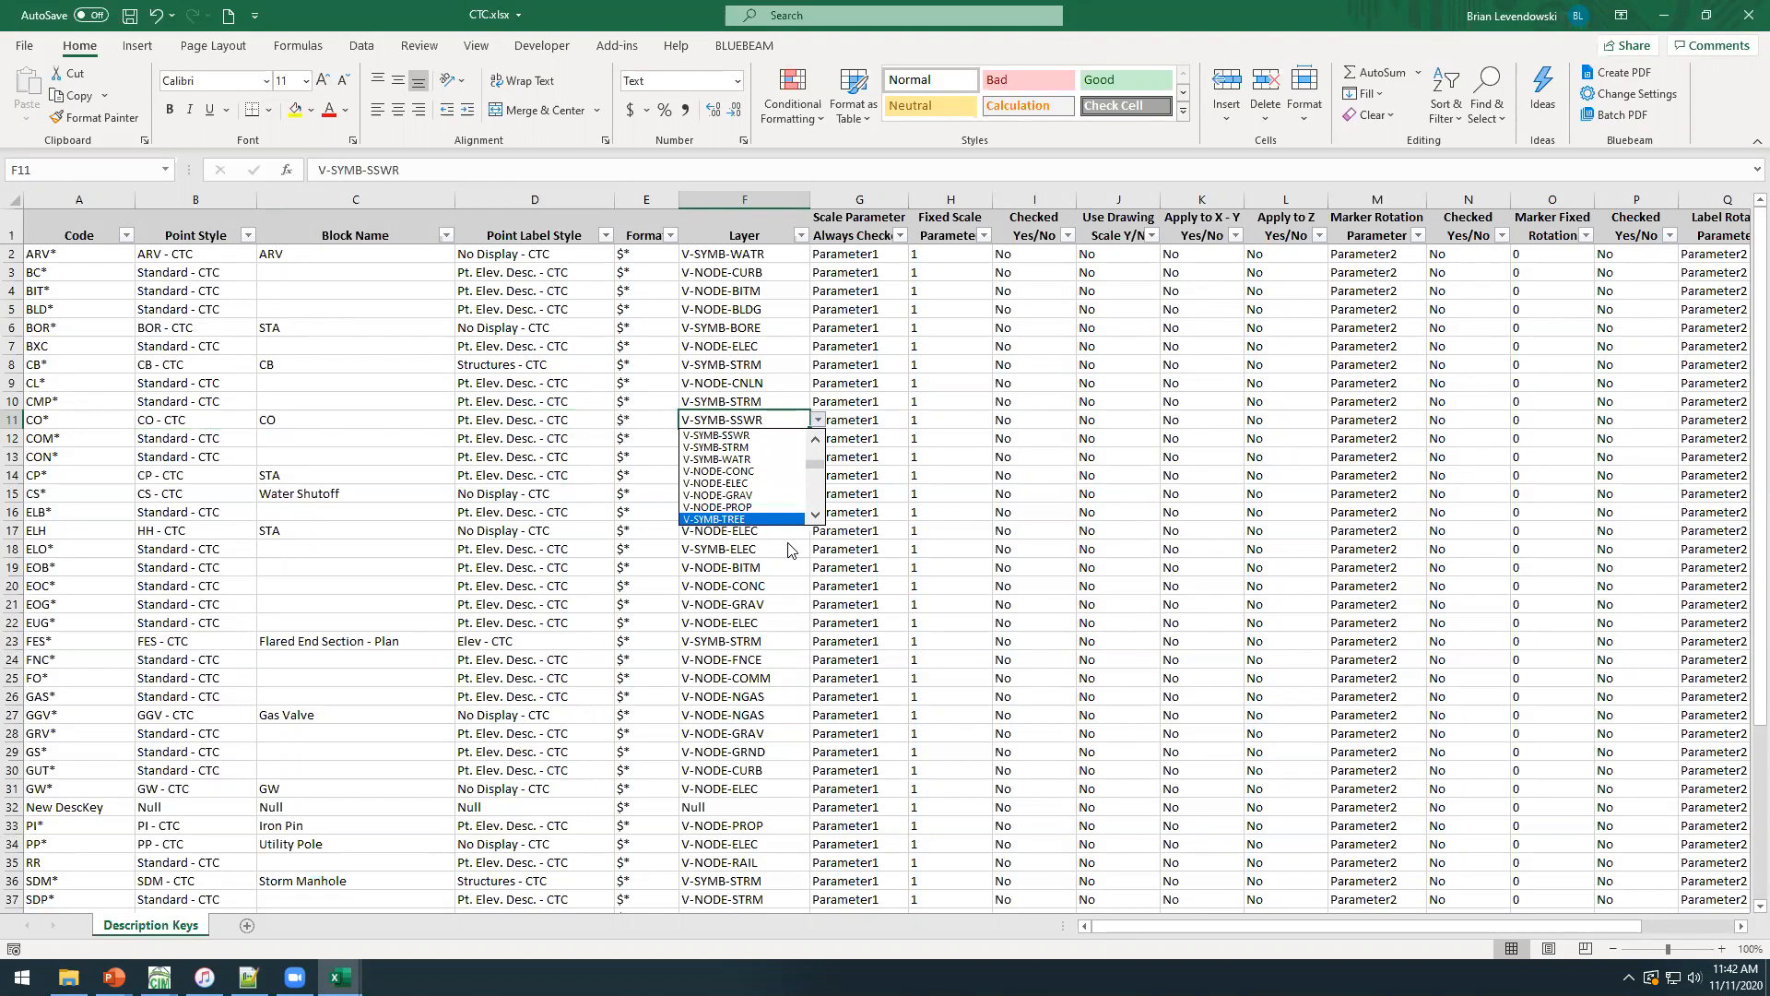
click(775, 595)
click(735, 493)
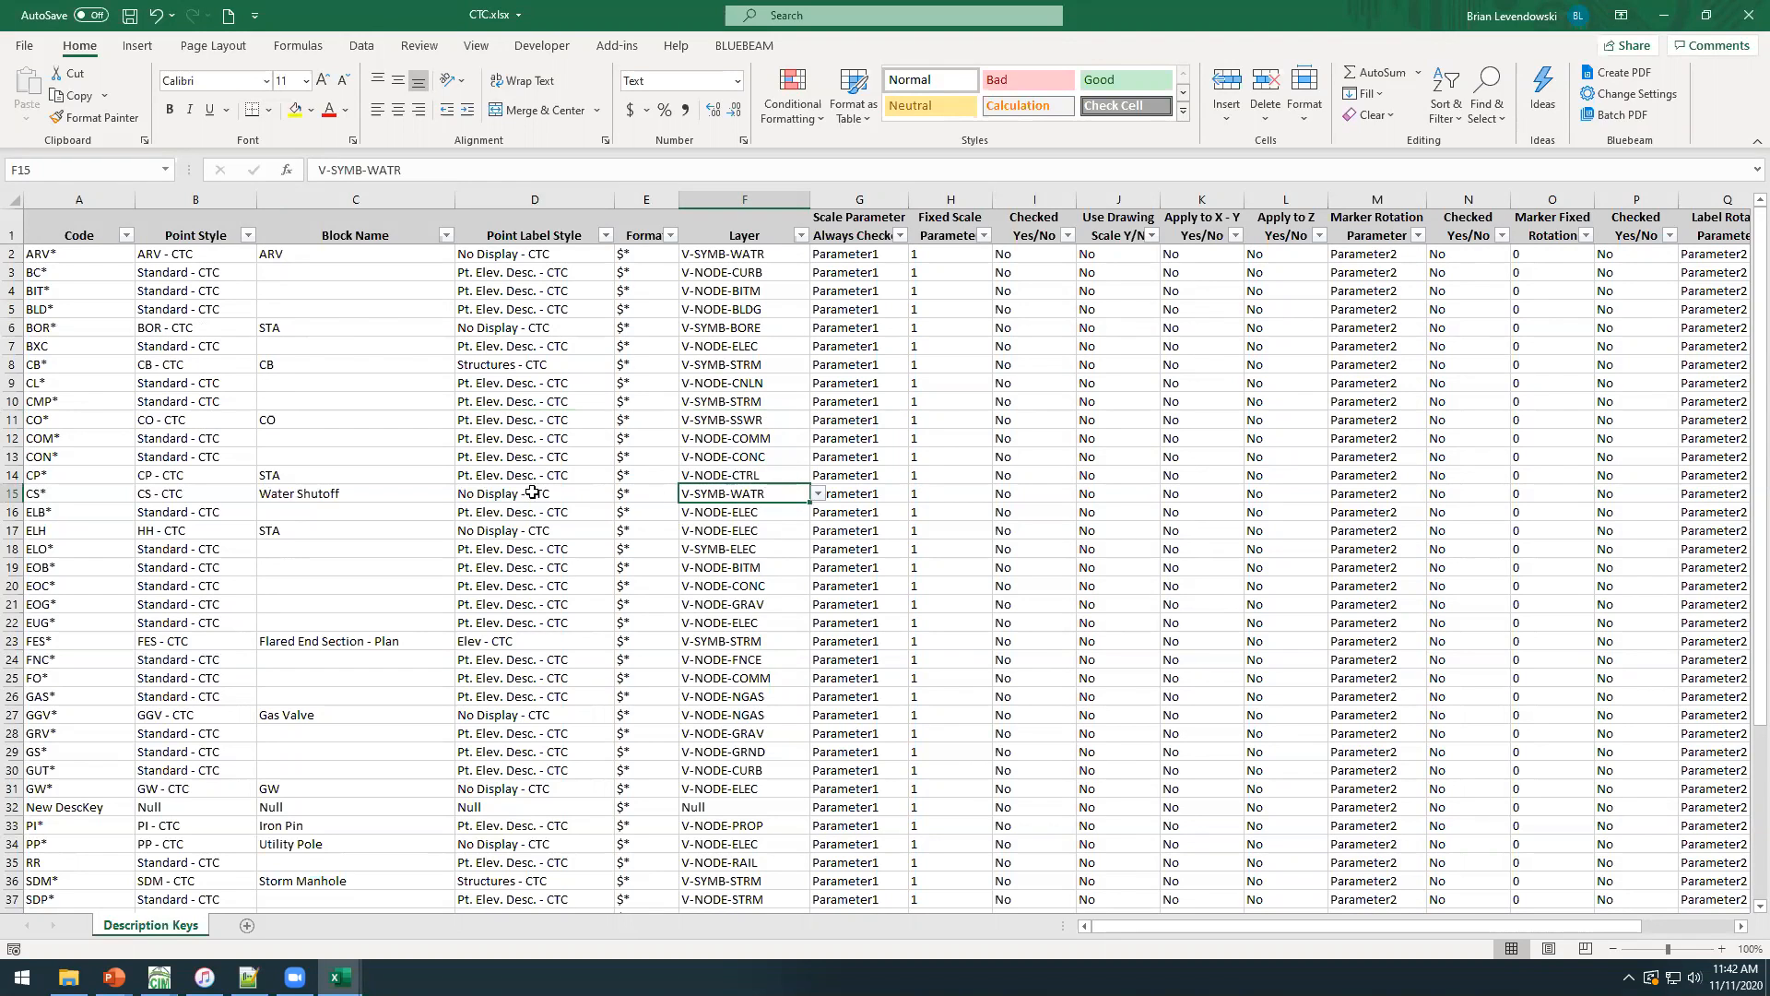
Delete the BLD* and BOR* rows from the description key sheet.
drag(14, 308, 14, 329)
right_click(14, 330)
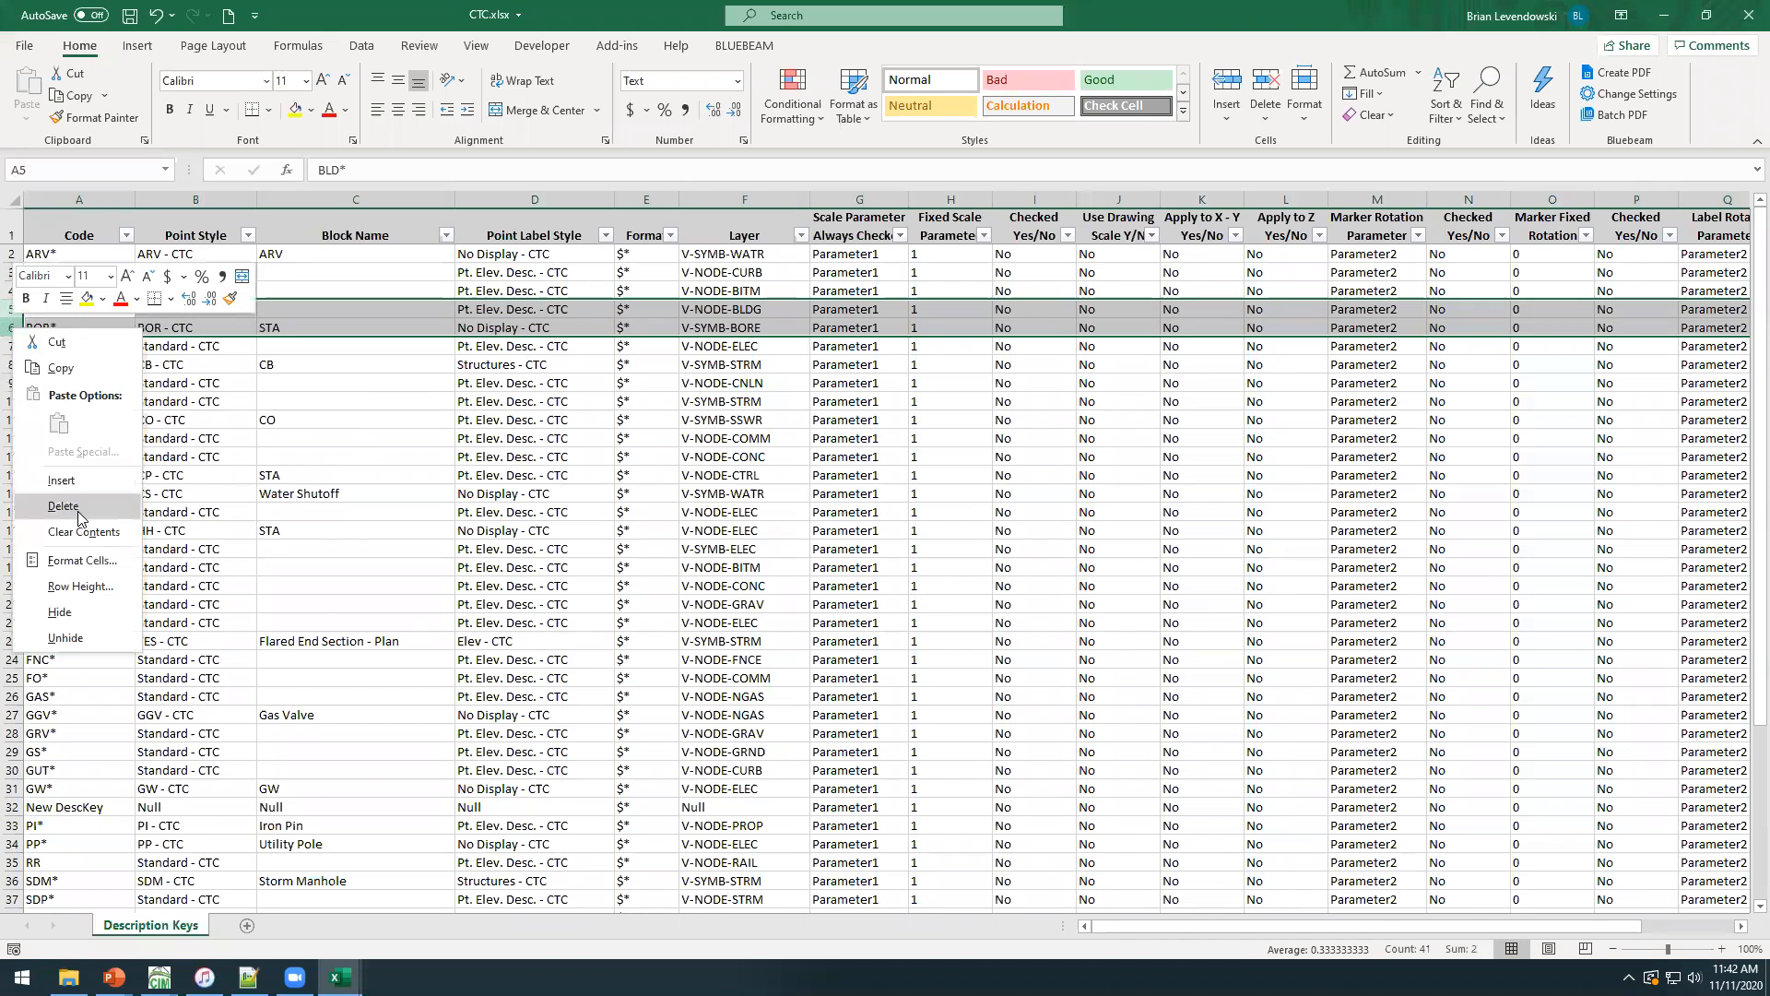
click(63, 505)
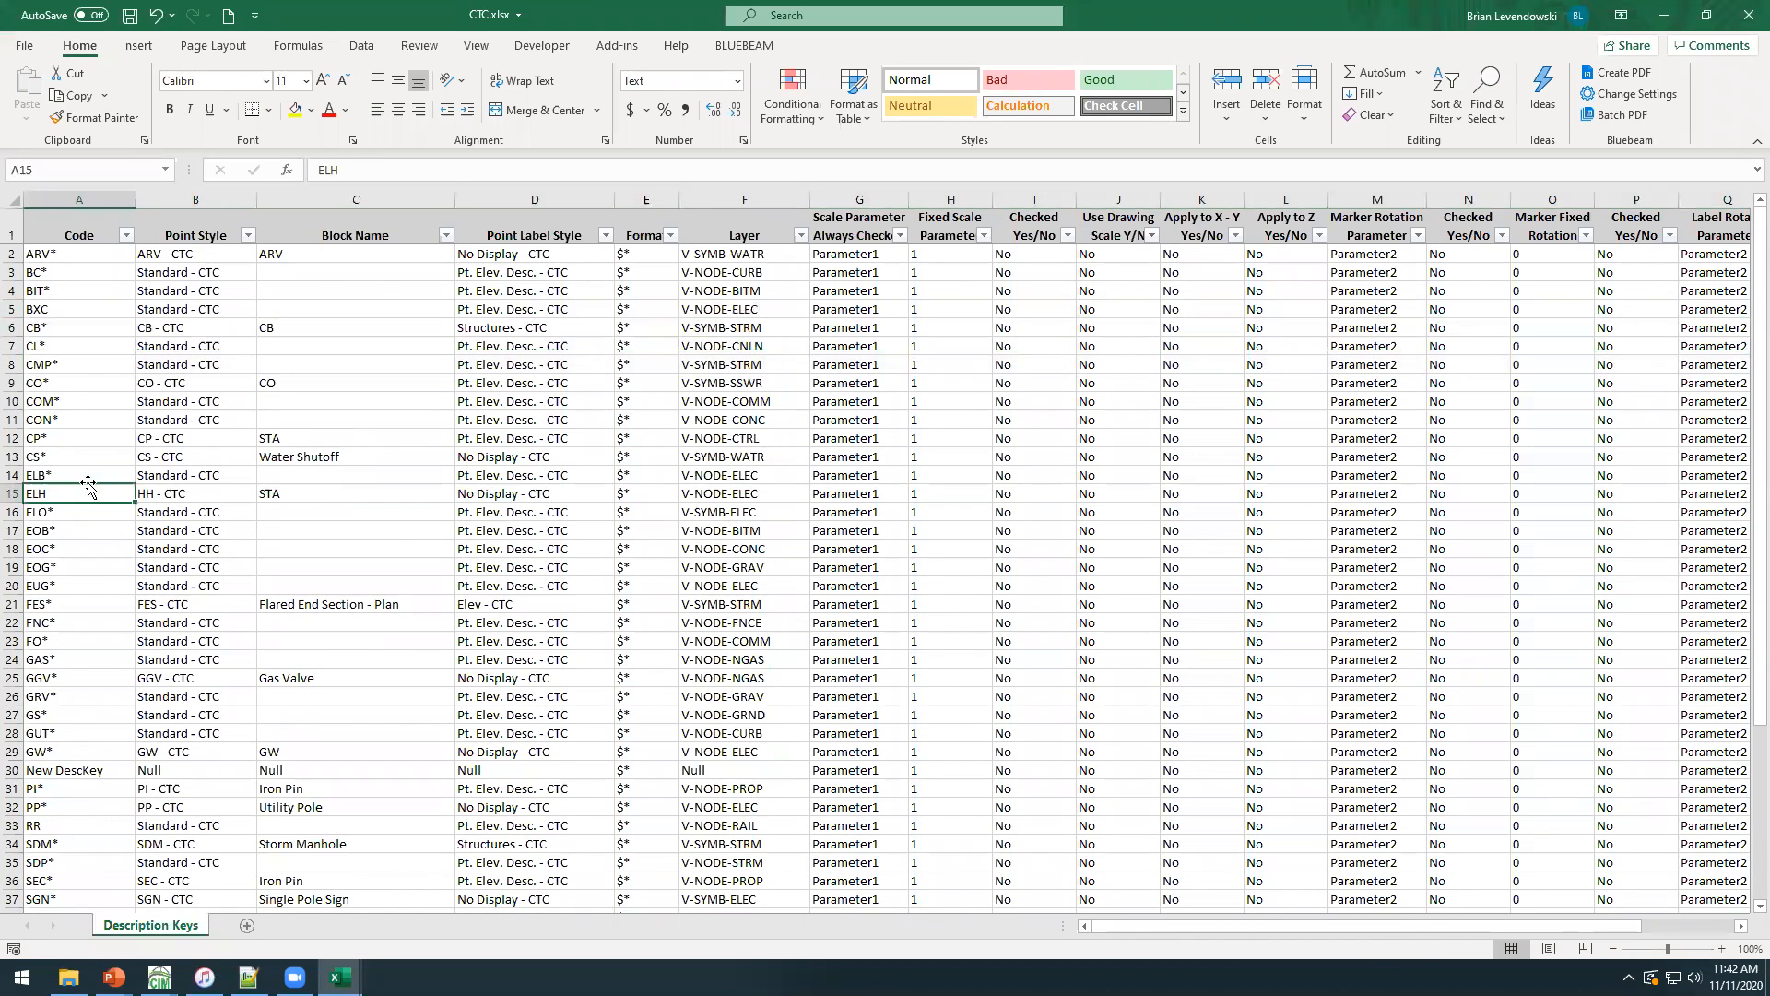
Insert a copy of the CS* row directly above the ELB* row.
click(13, 457)
key(ctrl+c)
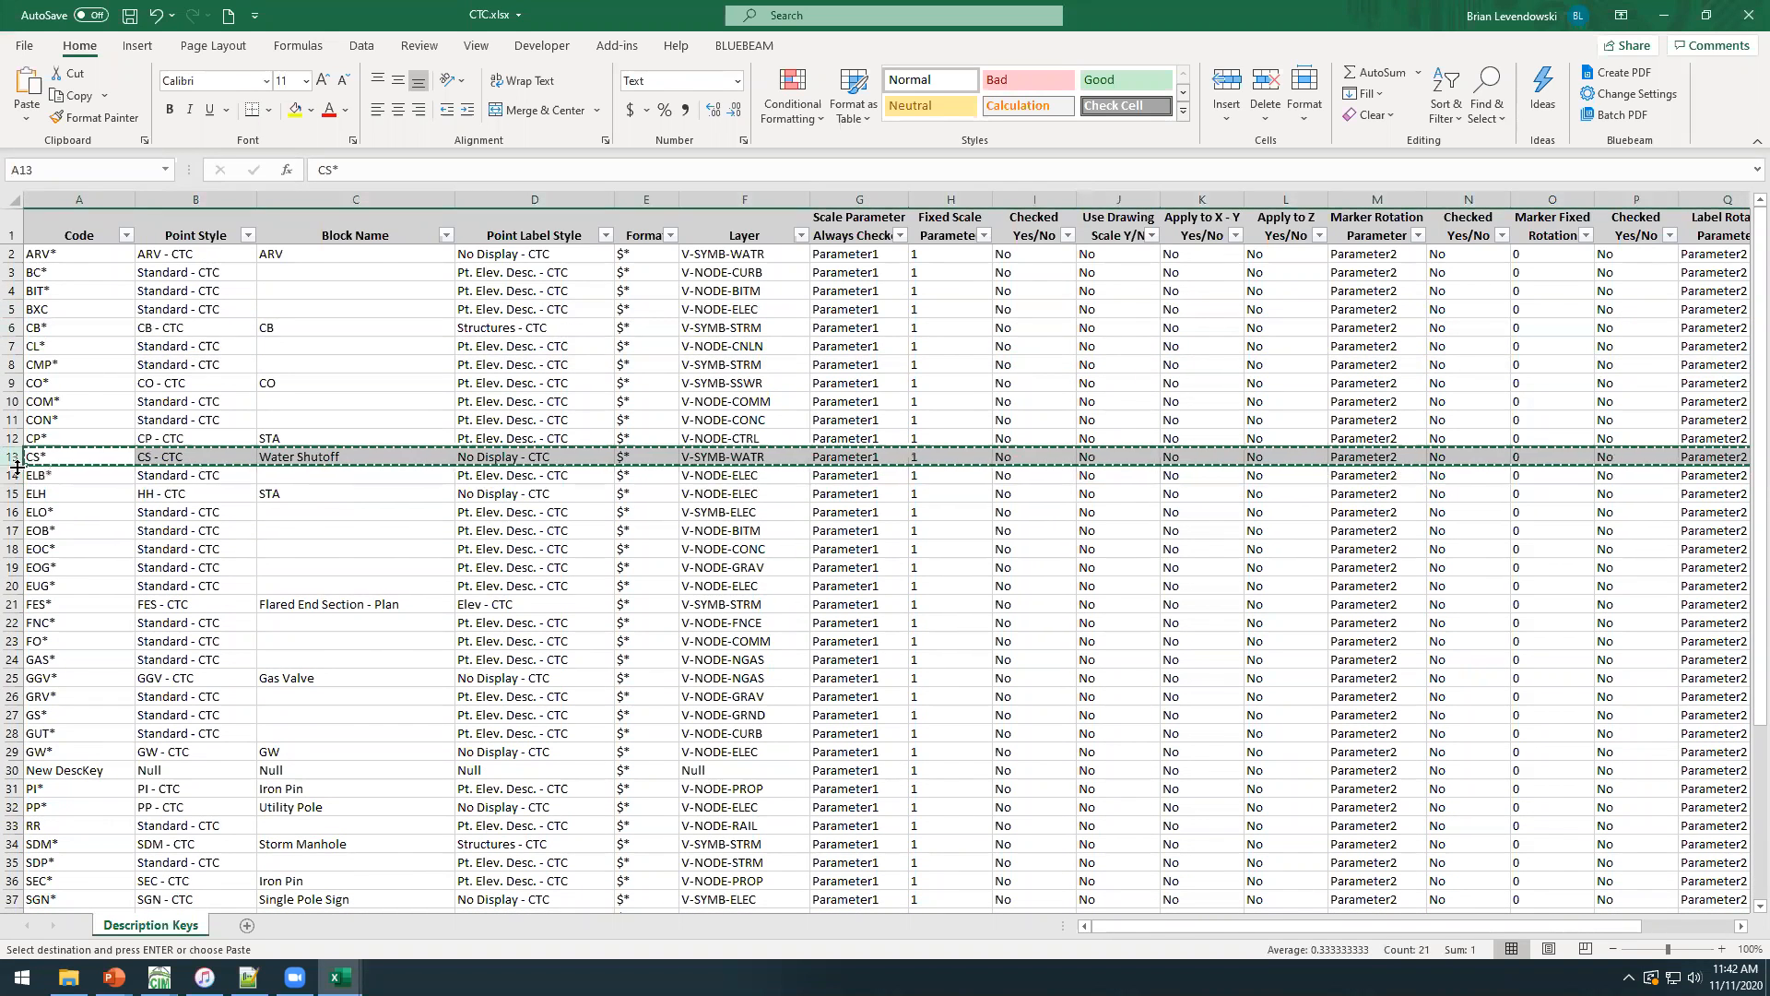
click(12, 475)
right_click(17, 476)
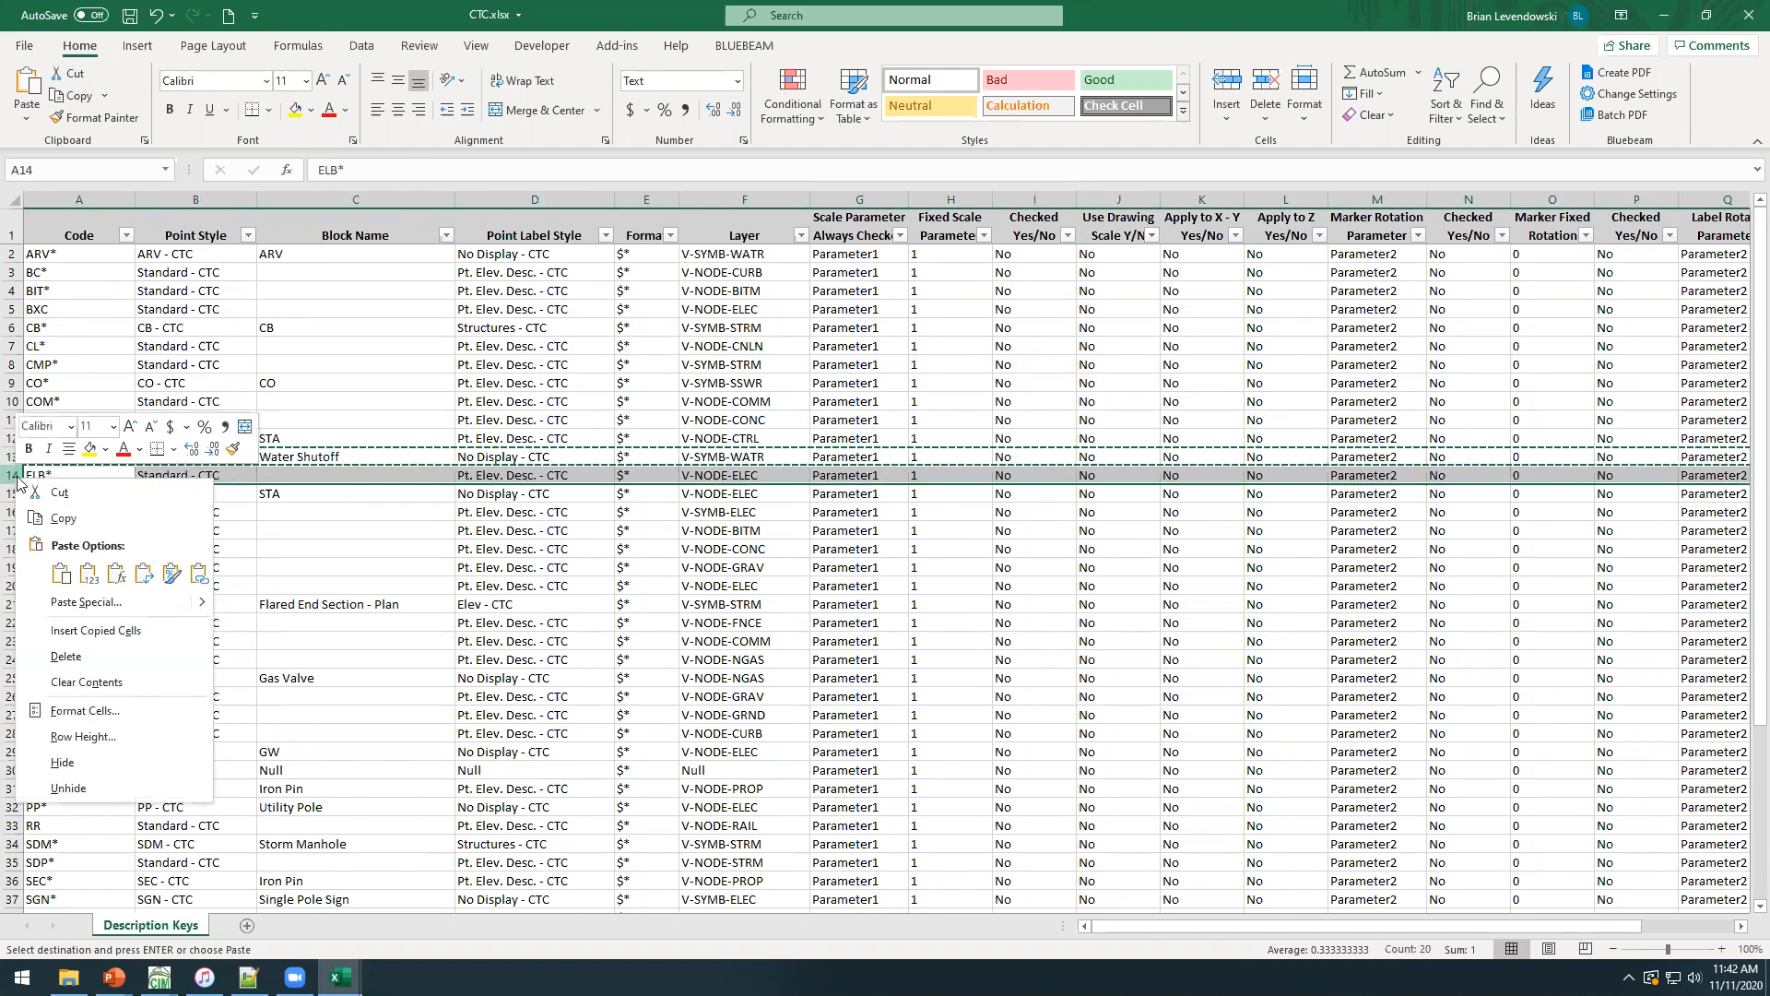
click(95, 629)
Change the code of the copied CS* row to HYD*.
key(BackSpace)
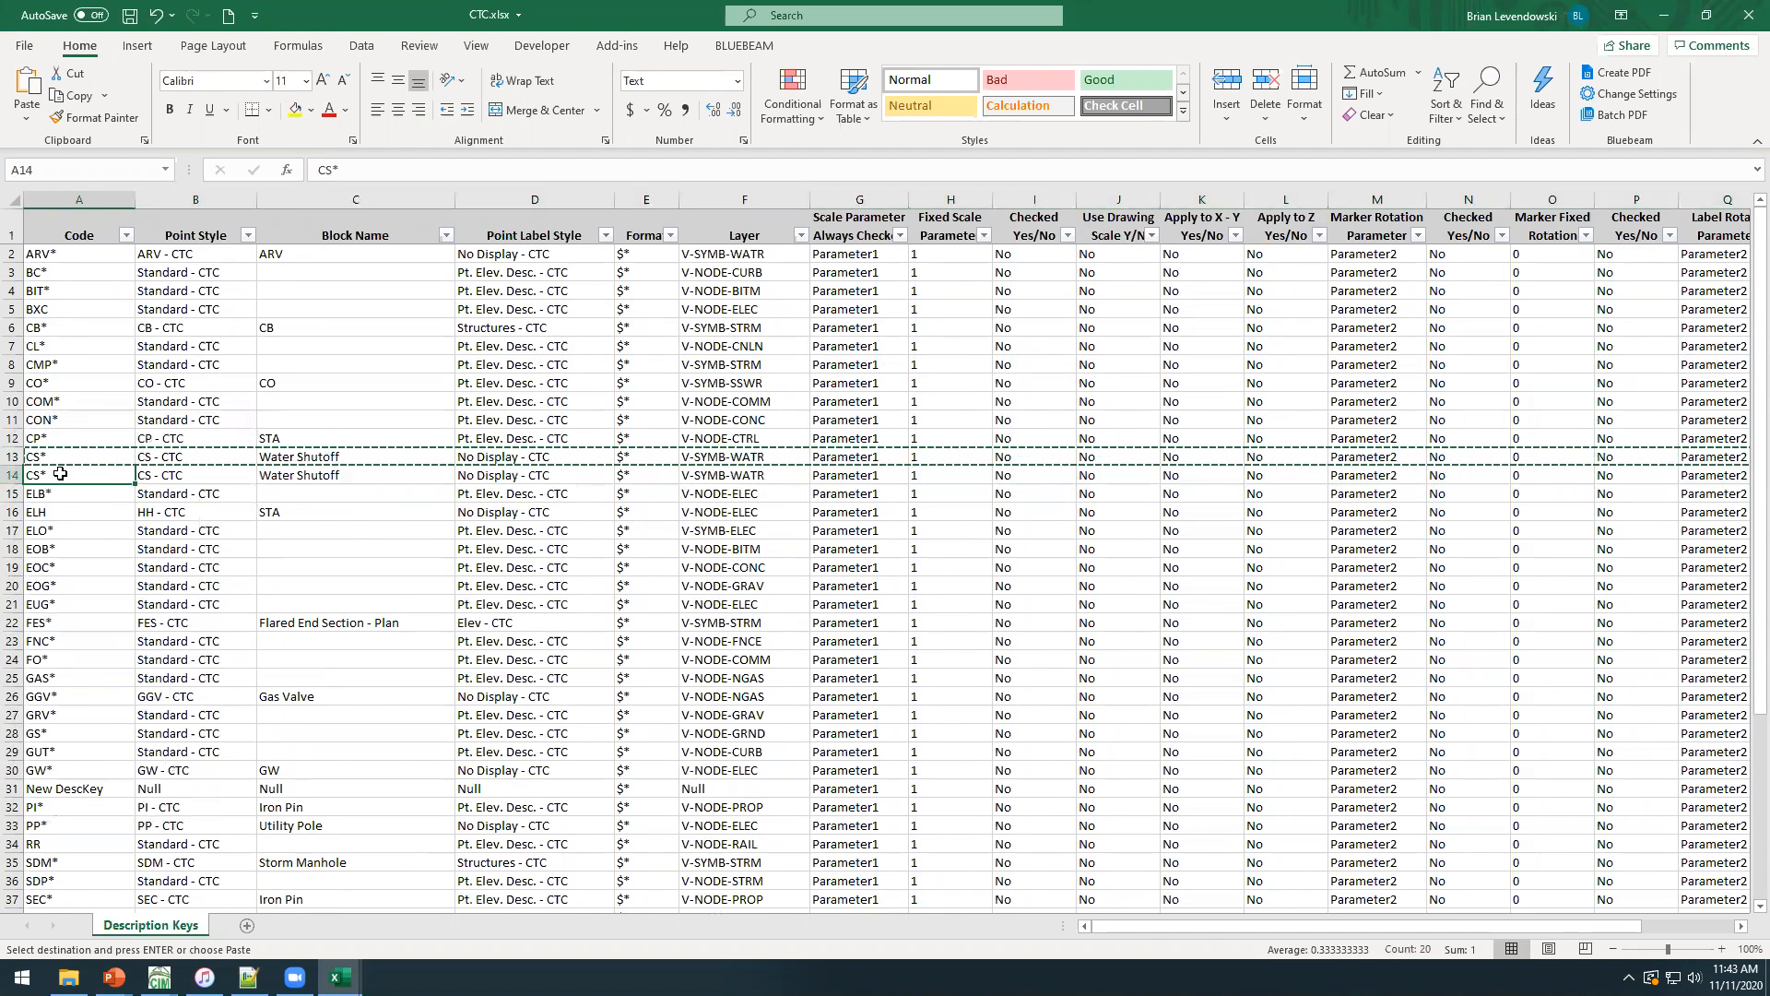
text(hyd*)
key(BackSpace)
key(BackSpace)
text(D*)
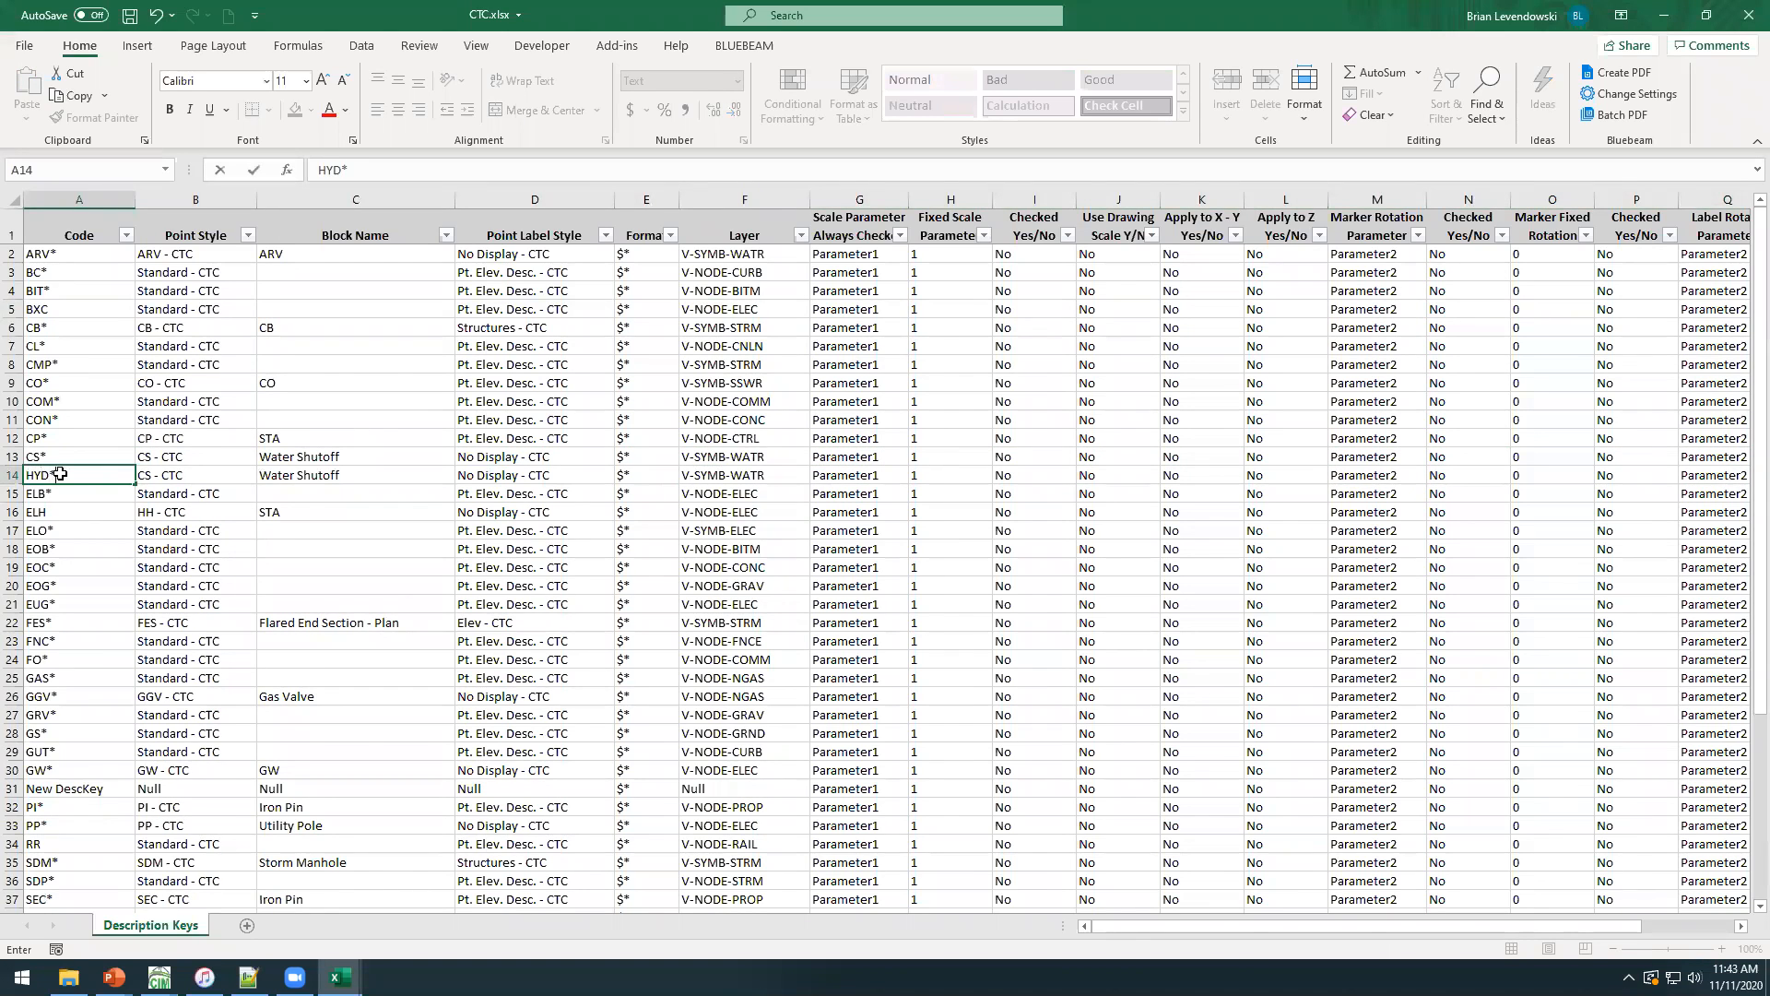
key(Return)
Look through the available point styles for the HYD* key and enter HYD - CTC as its new point style.
click(215, 475)
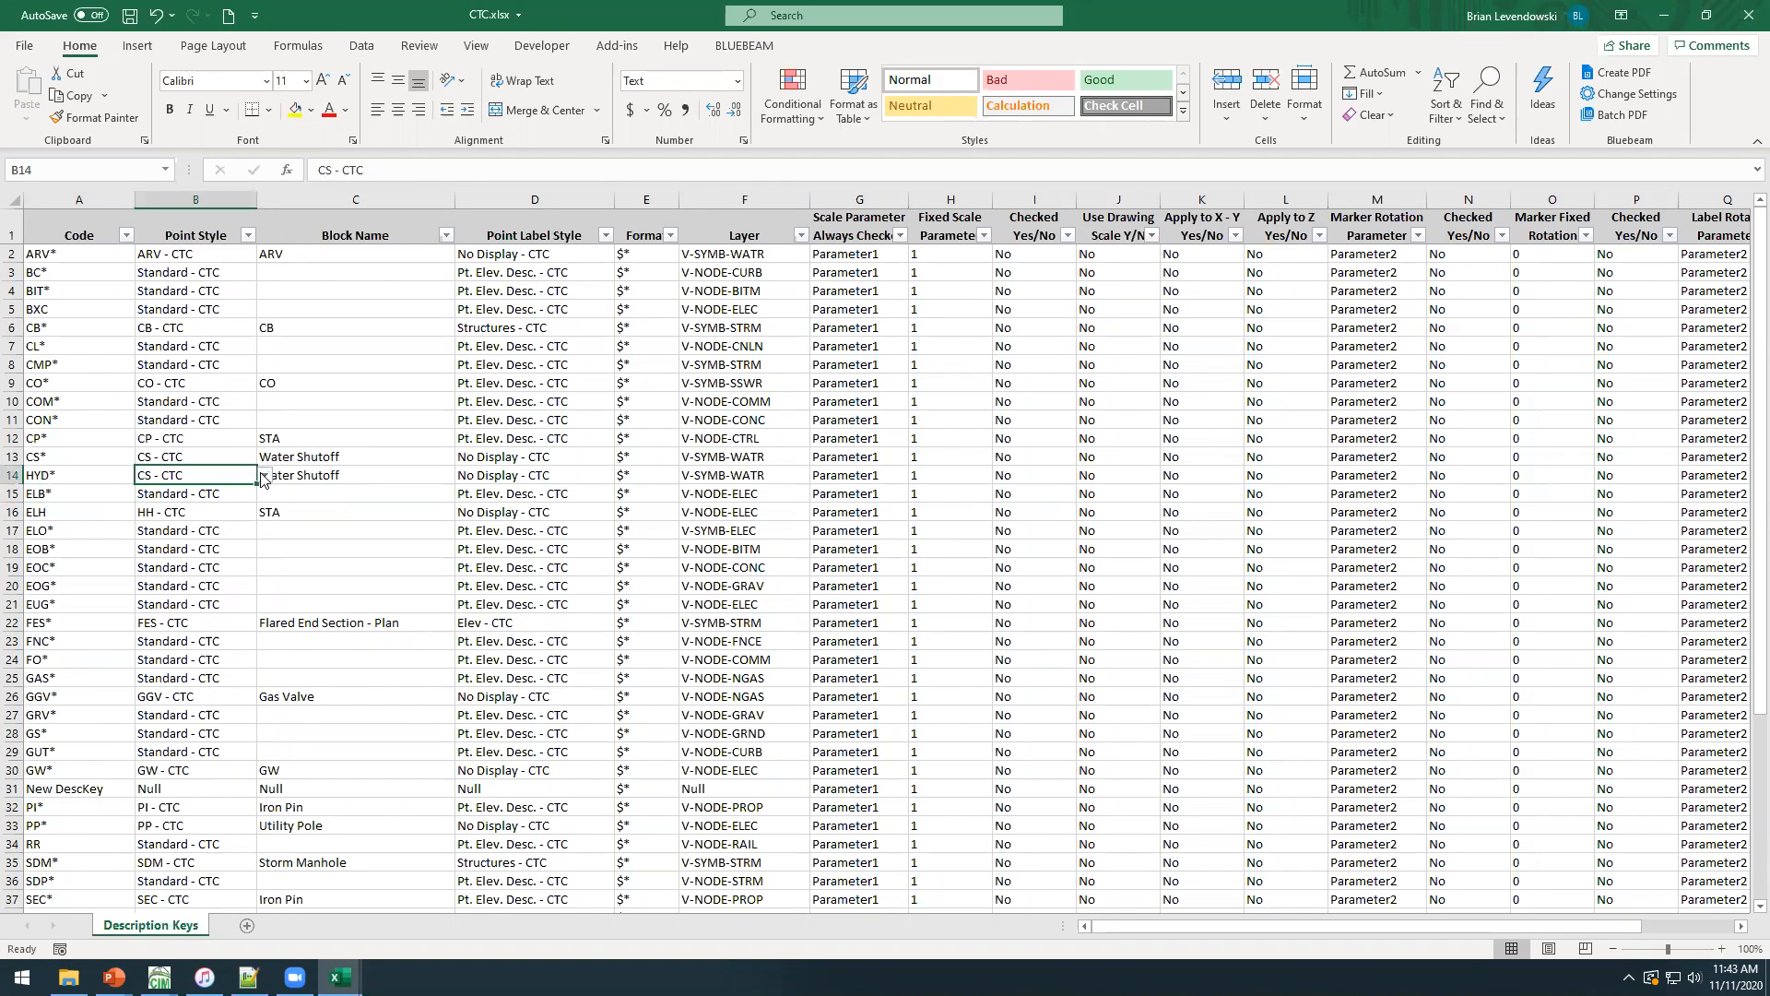
click(264, 476)
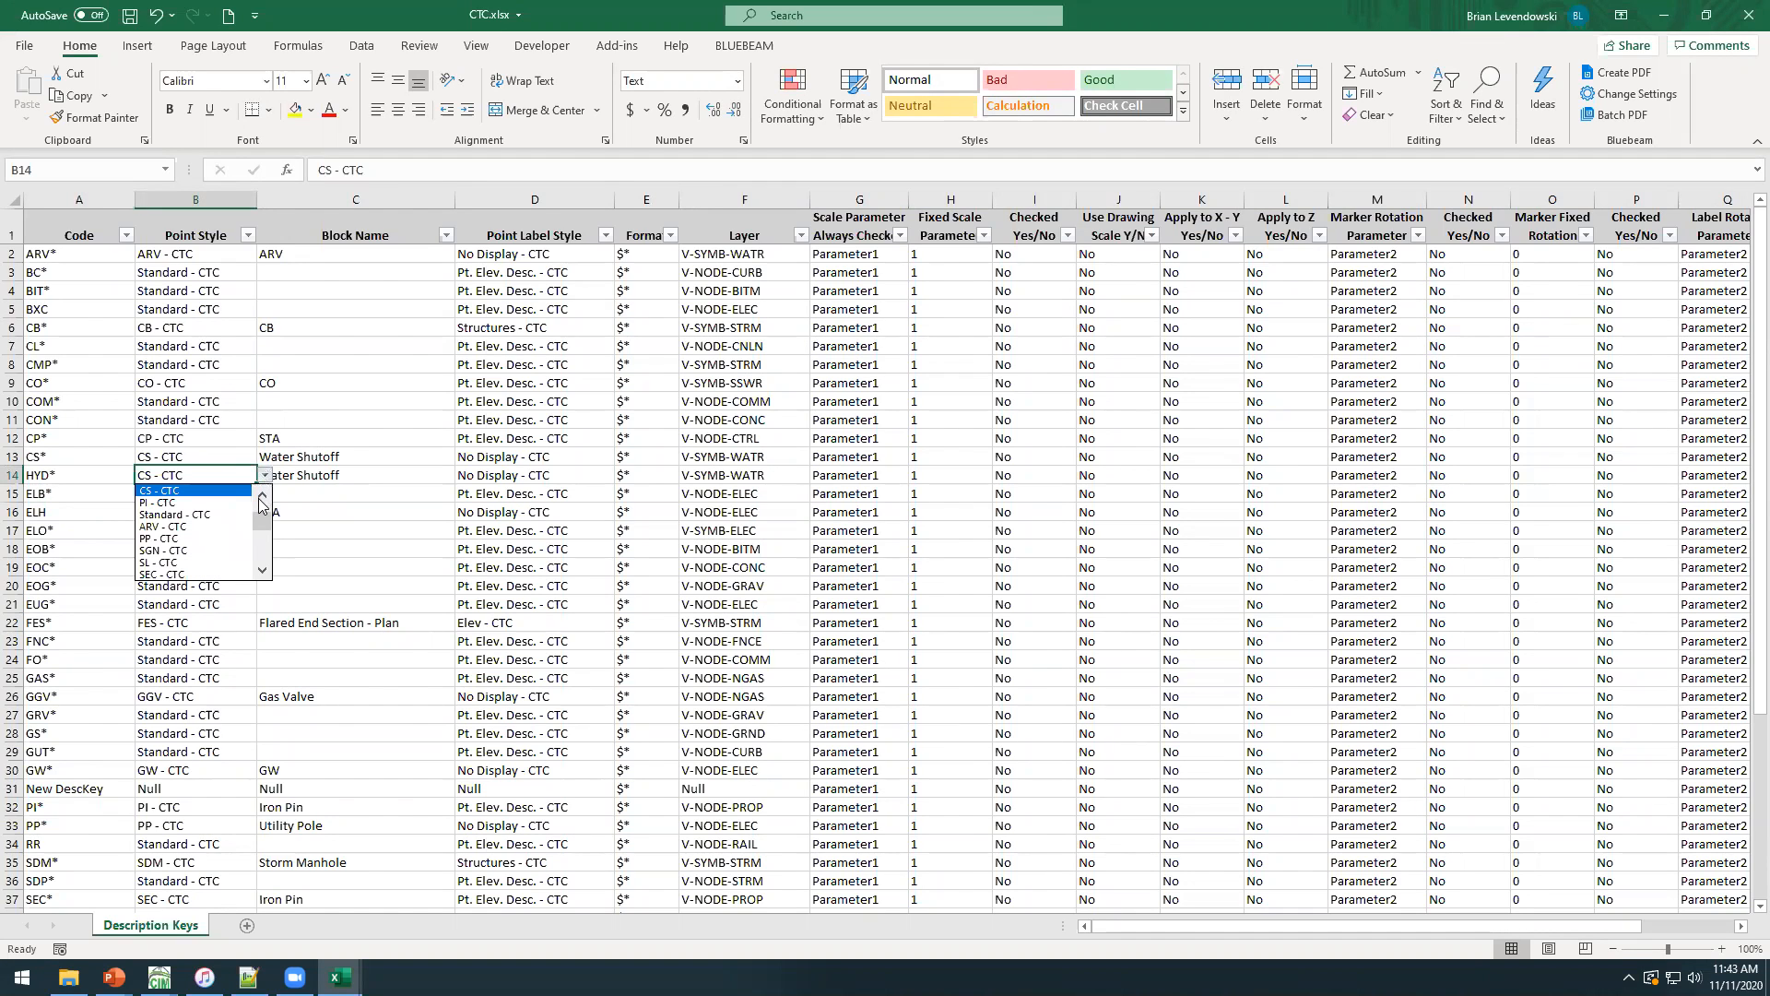
click(261, 498)
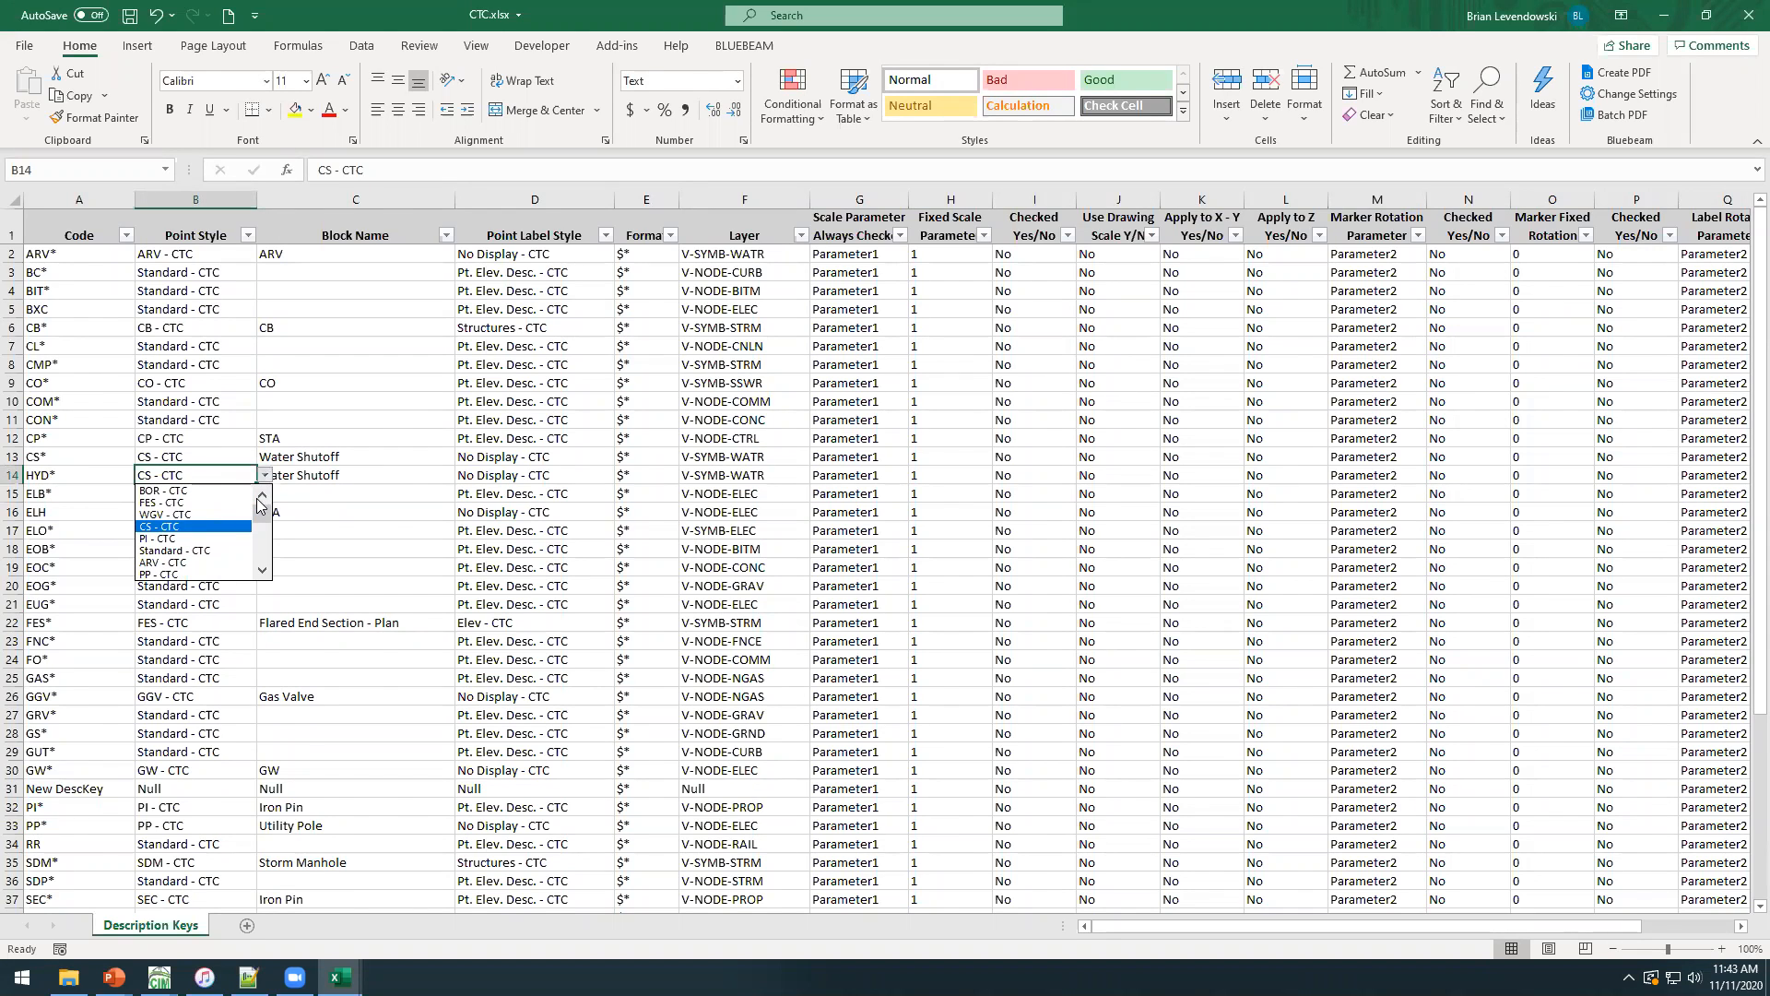
key(Escape)
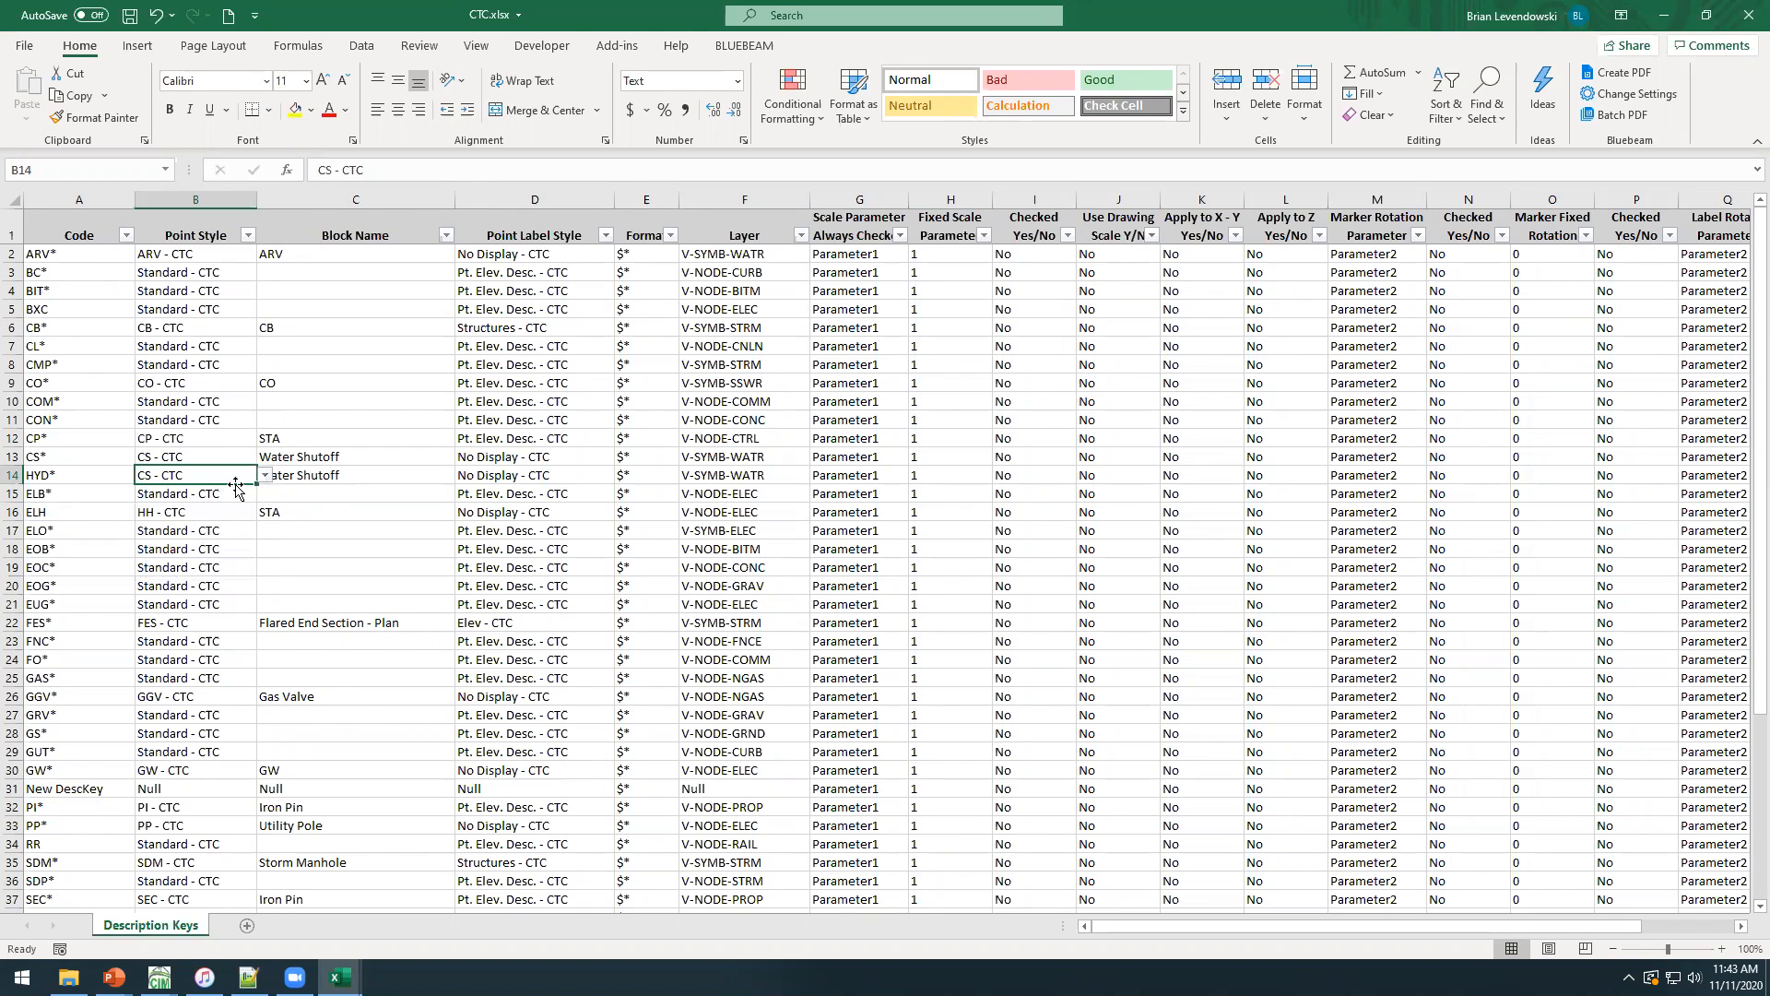
click(265, 475)
scroll(262, 572, down, 2)
drag(262, 550, 265, 506)
click(217, 473)
text(HYD -)
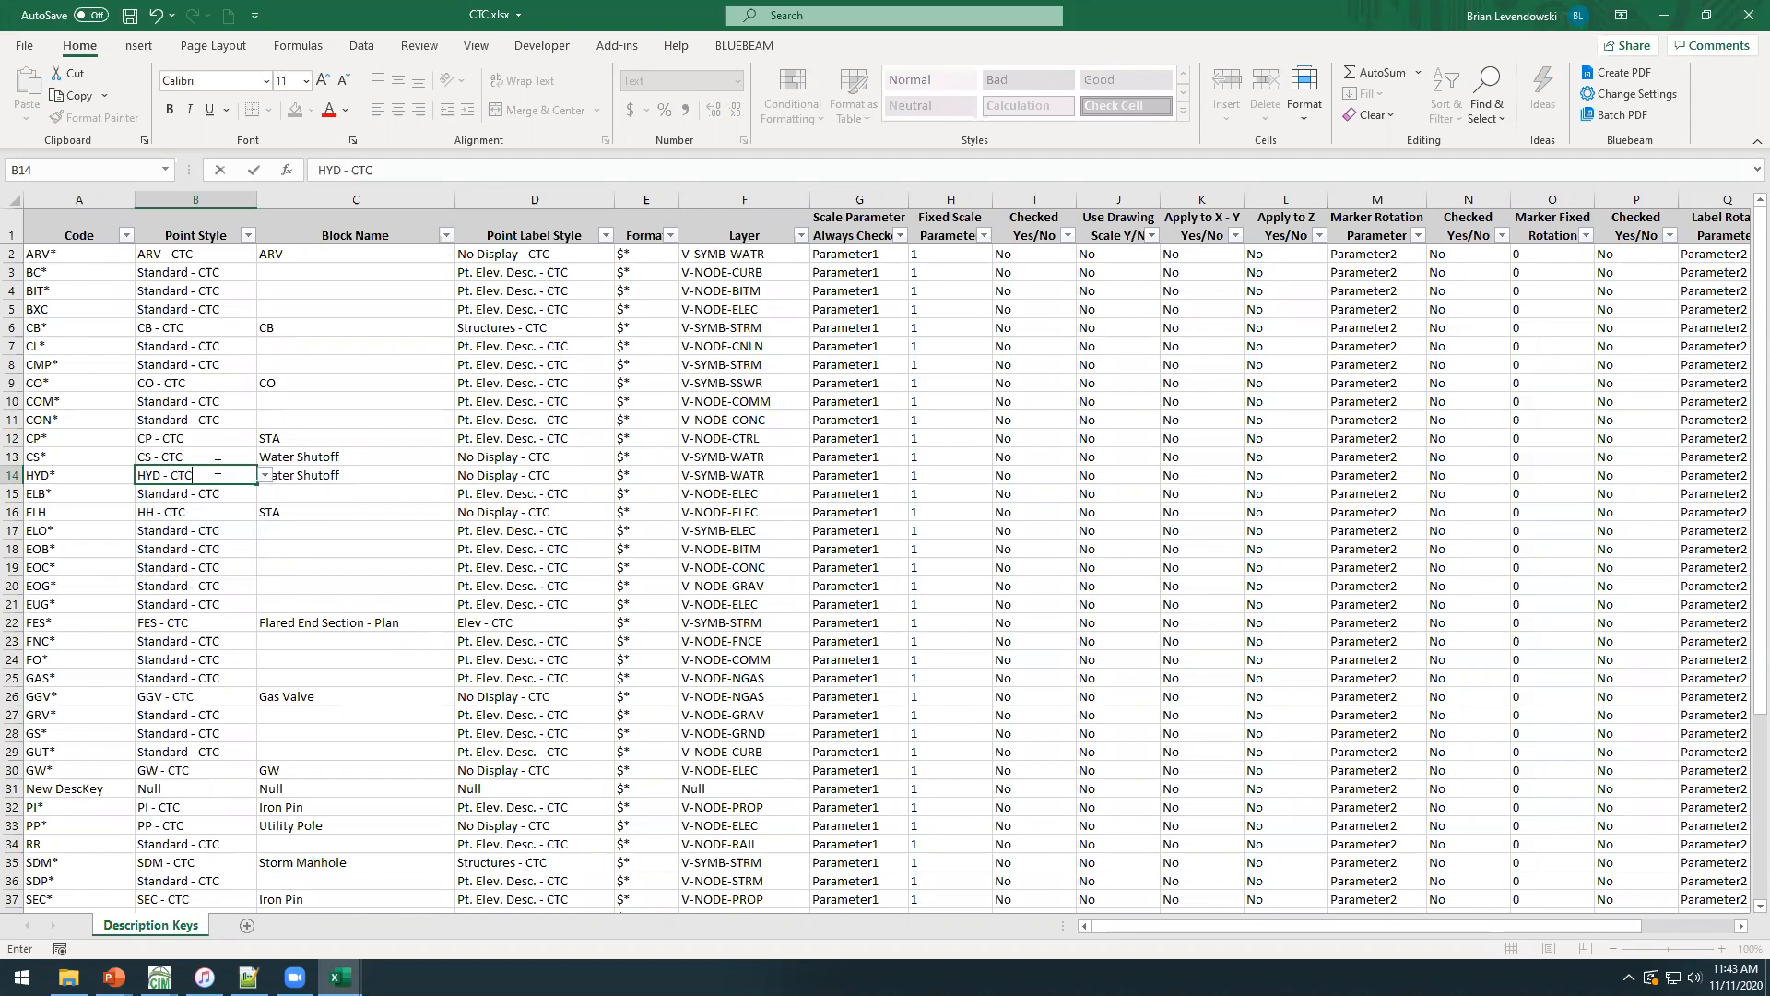
key(Return)
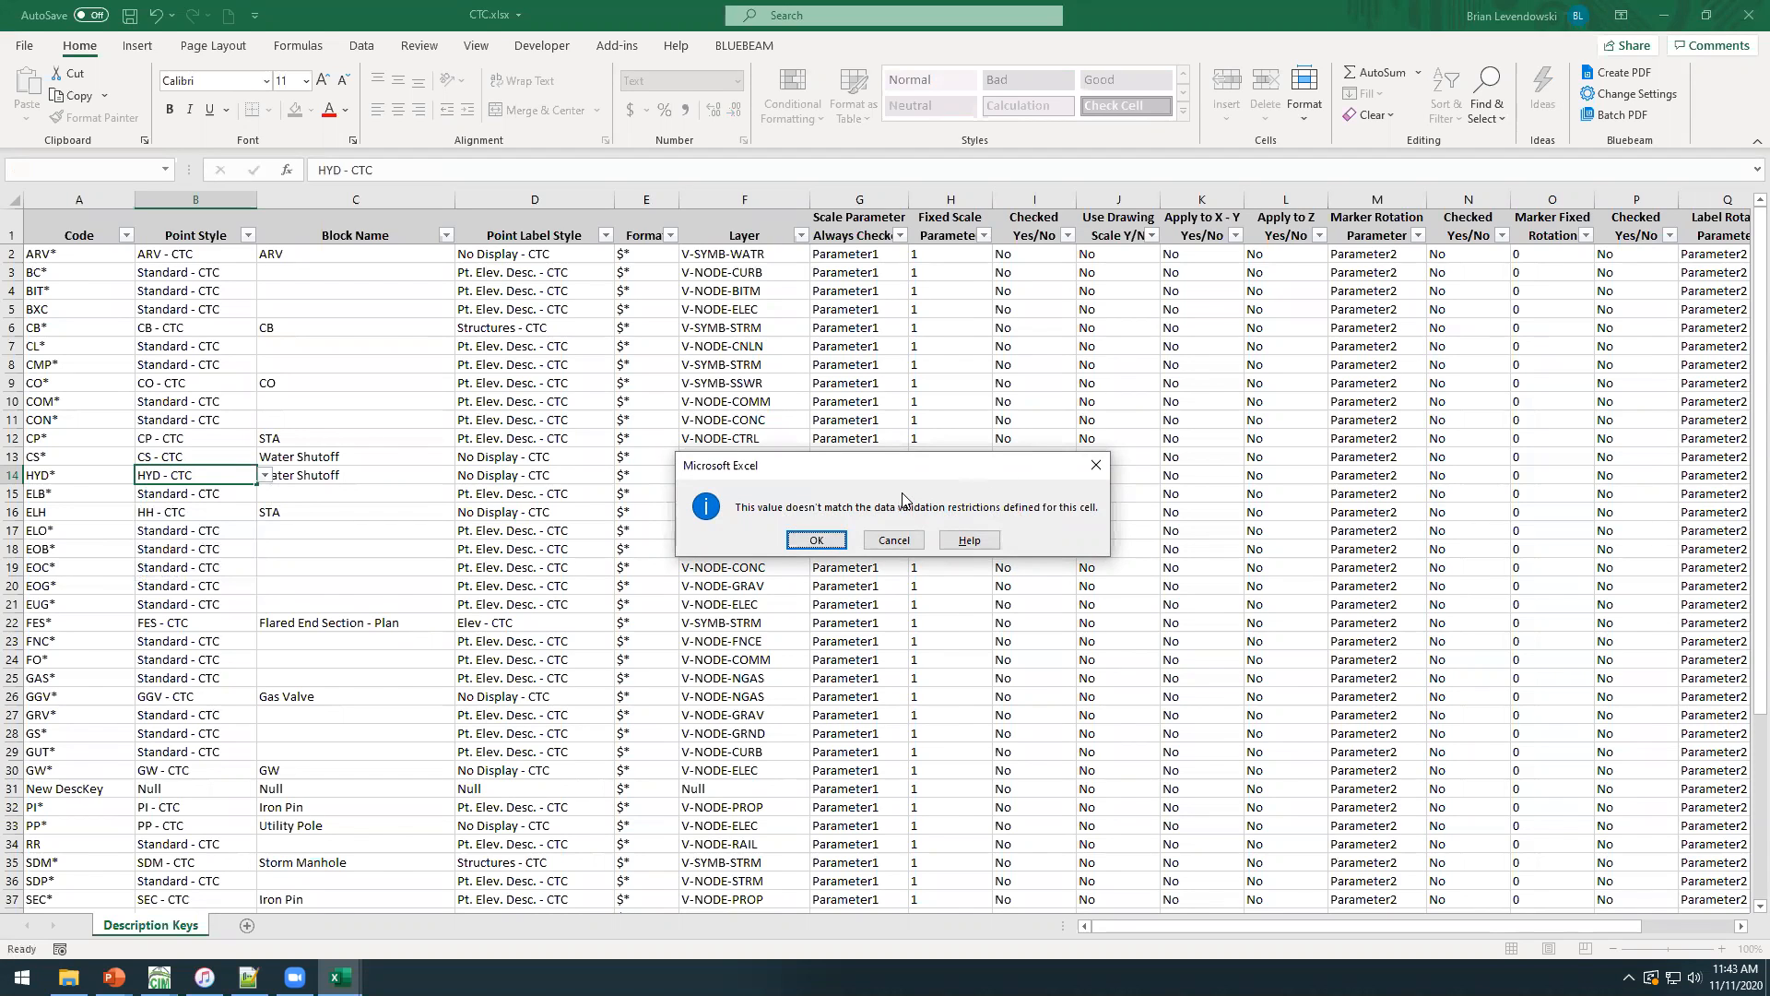
click(819, 540)
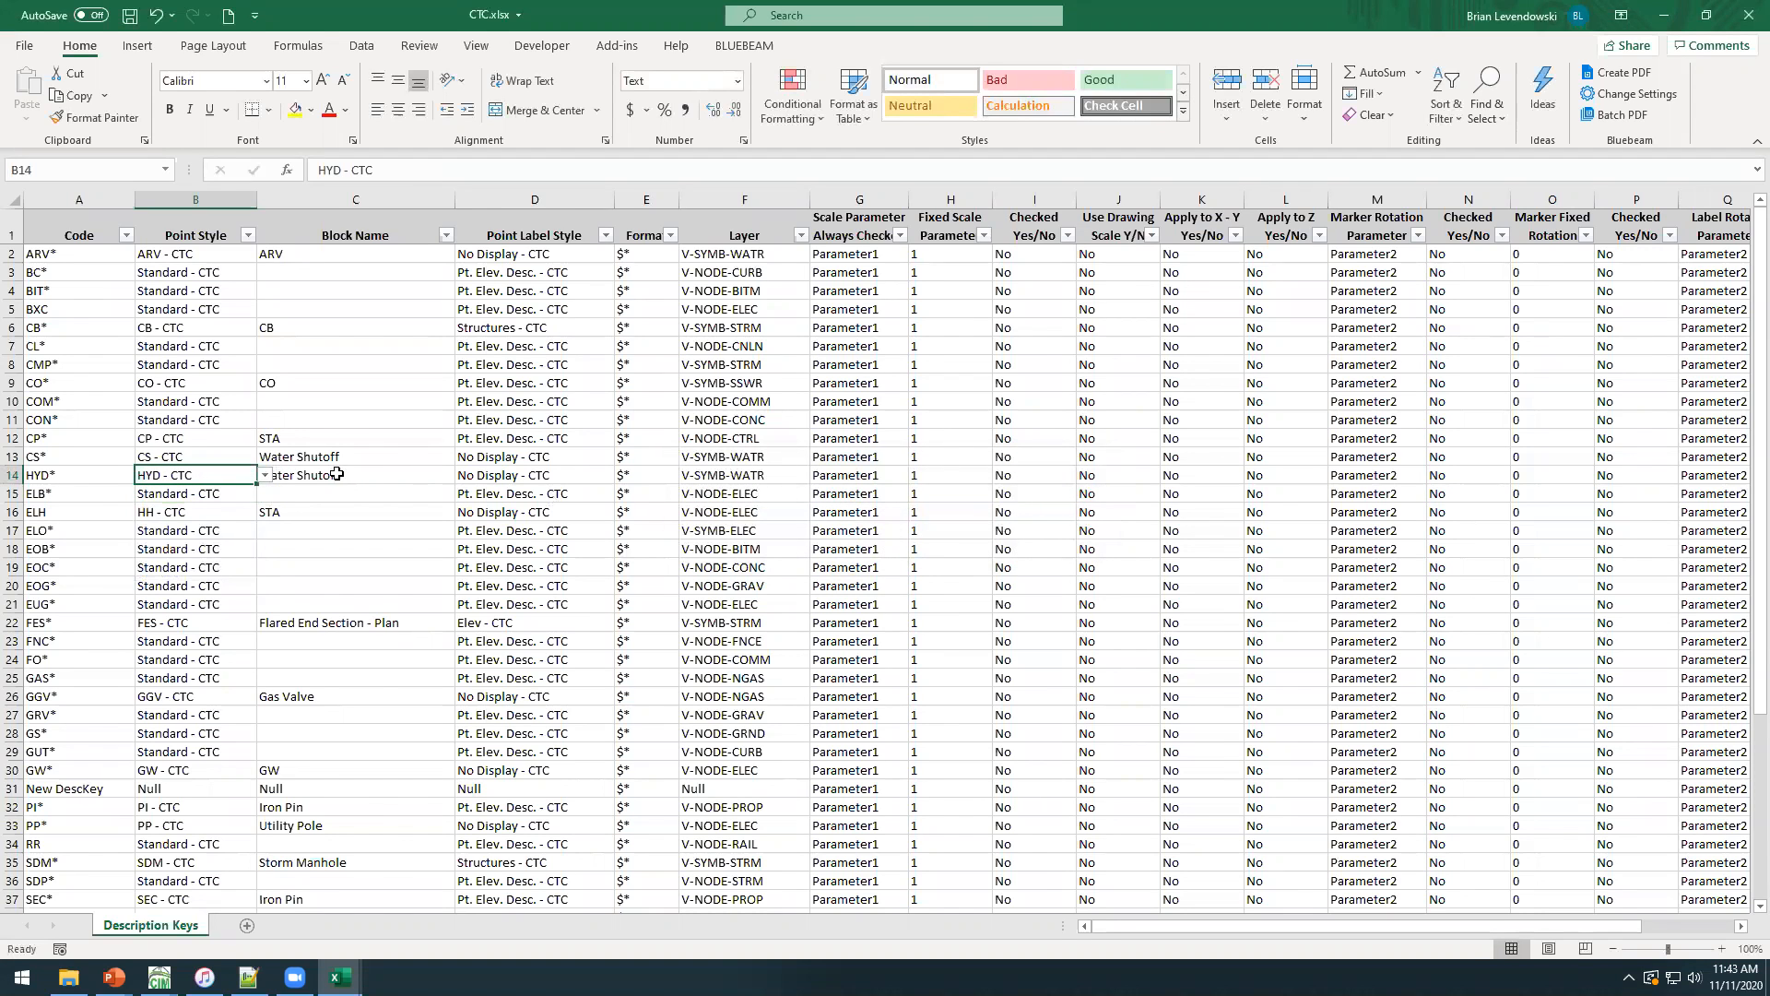
Set the HYD* key's block name to Proposed Hyd and highlight it together with the point style.
click(393, 475)
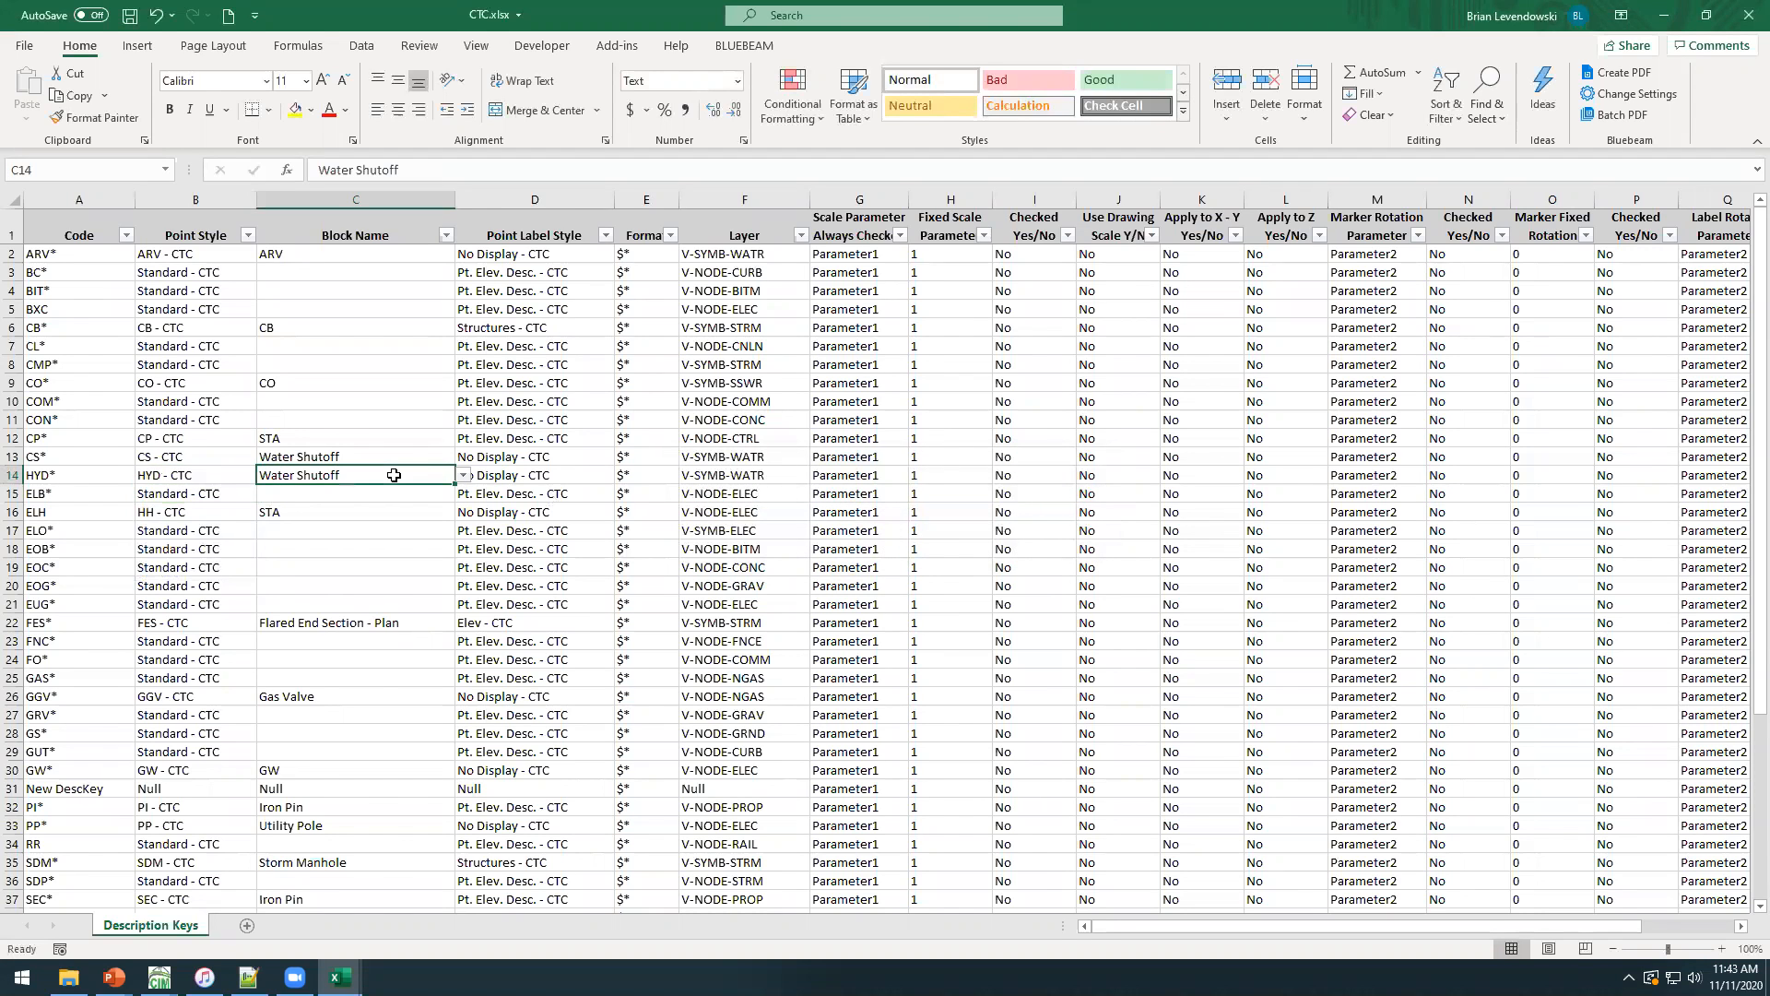
click(464, 476)
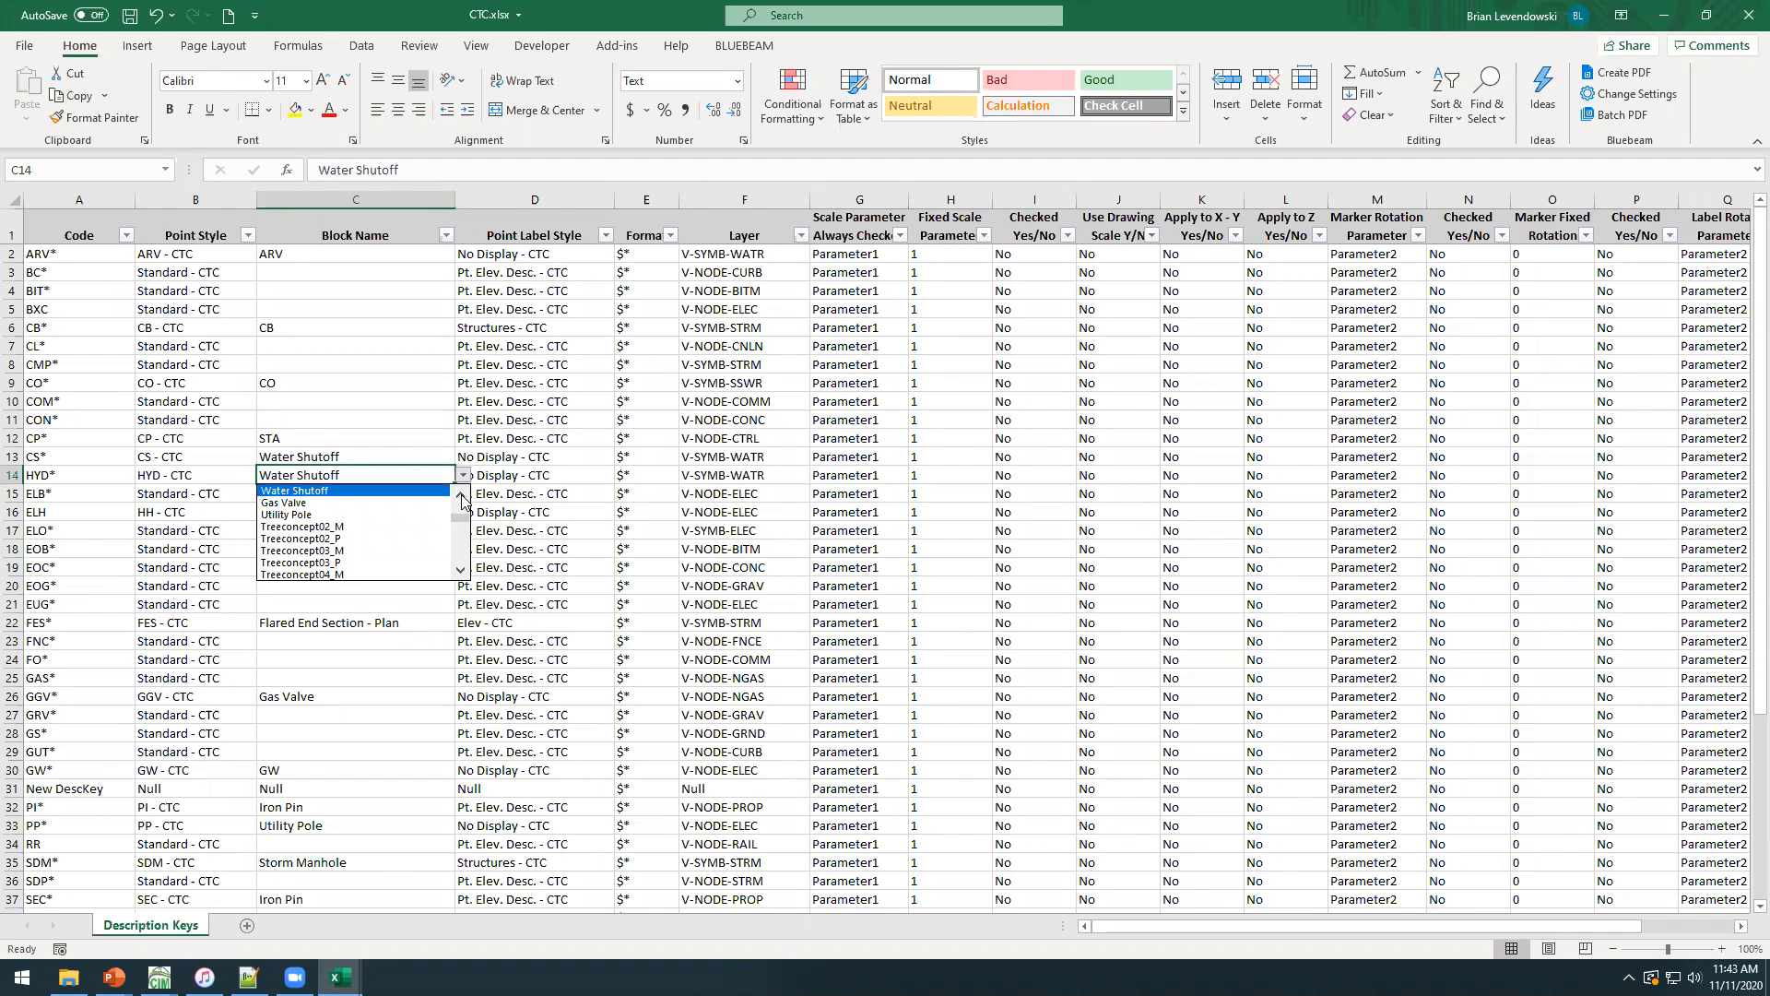
drag(463, 526, 462, 508)
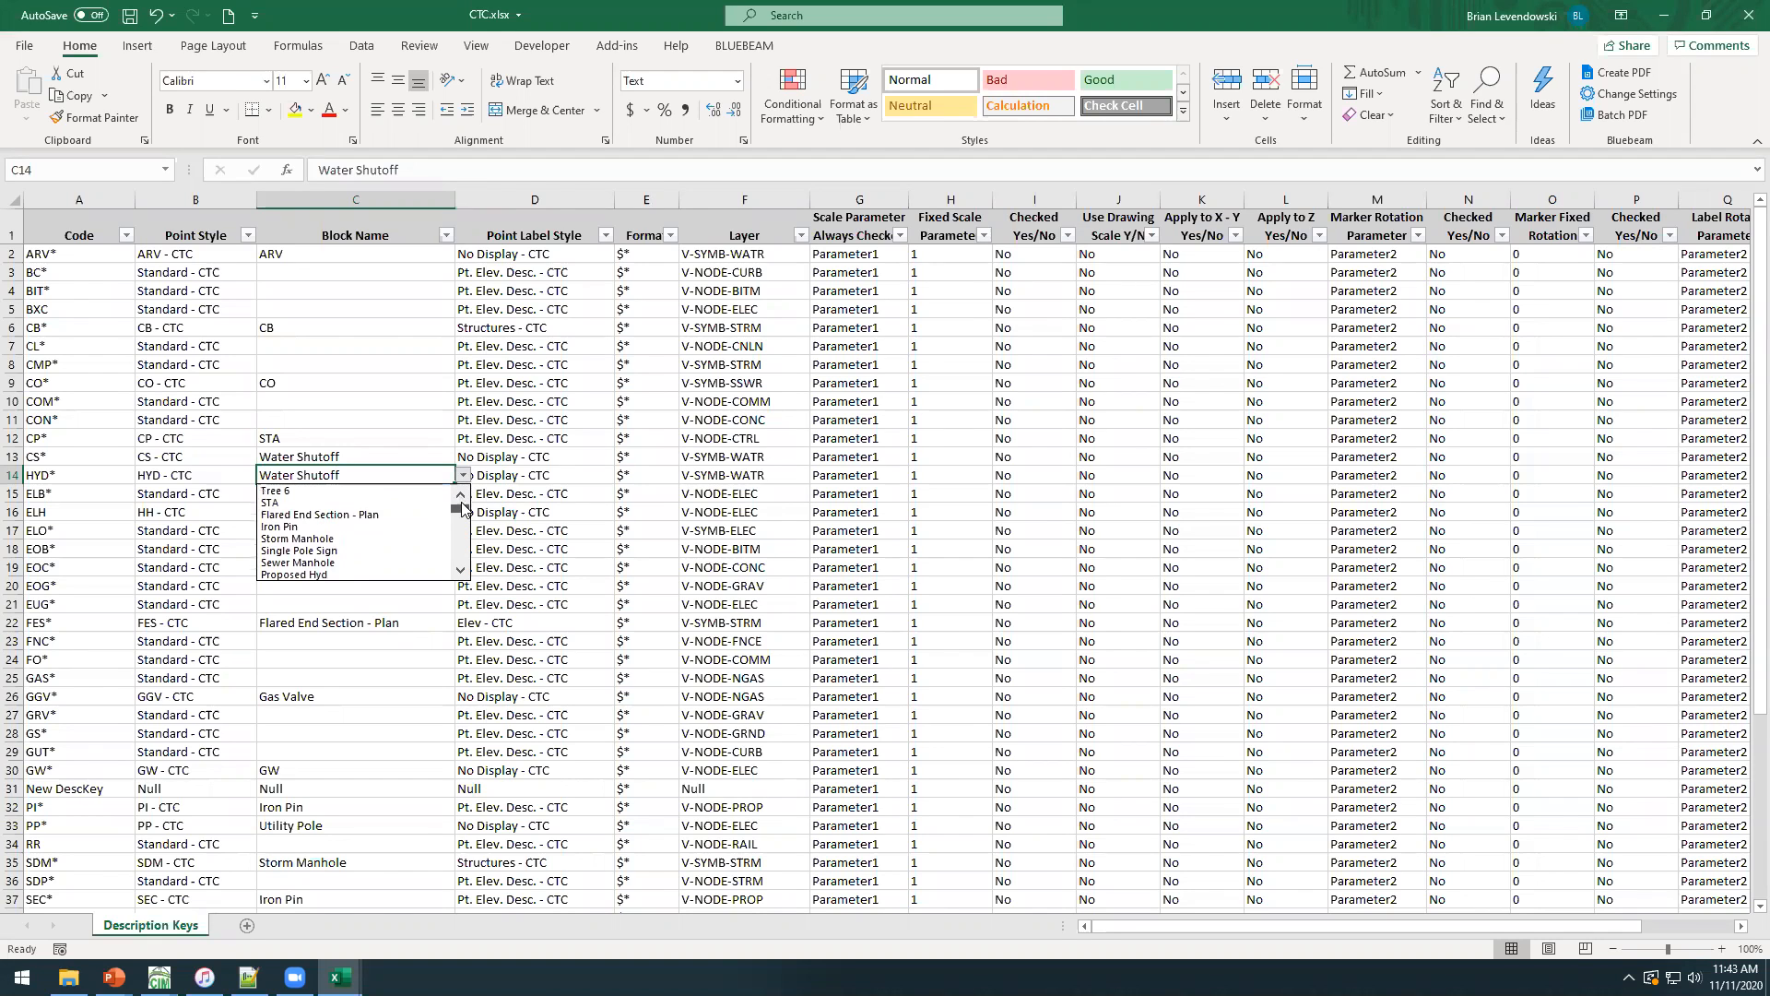
click(318, 574)
click(215, 478)
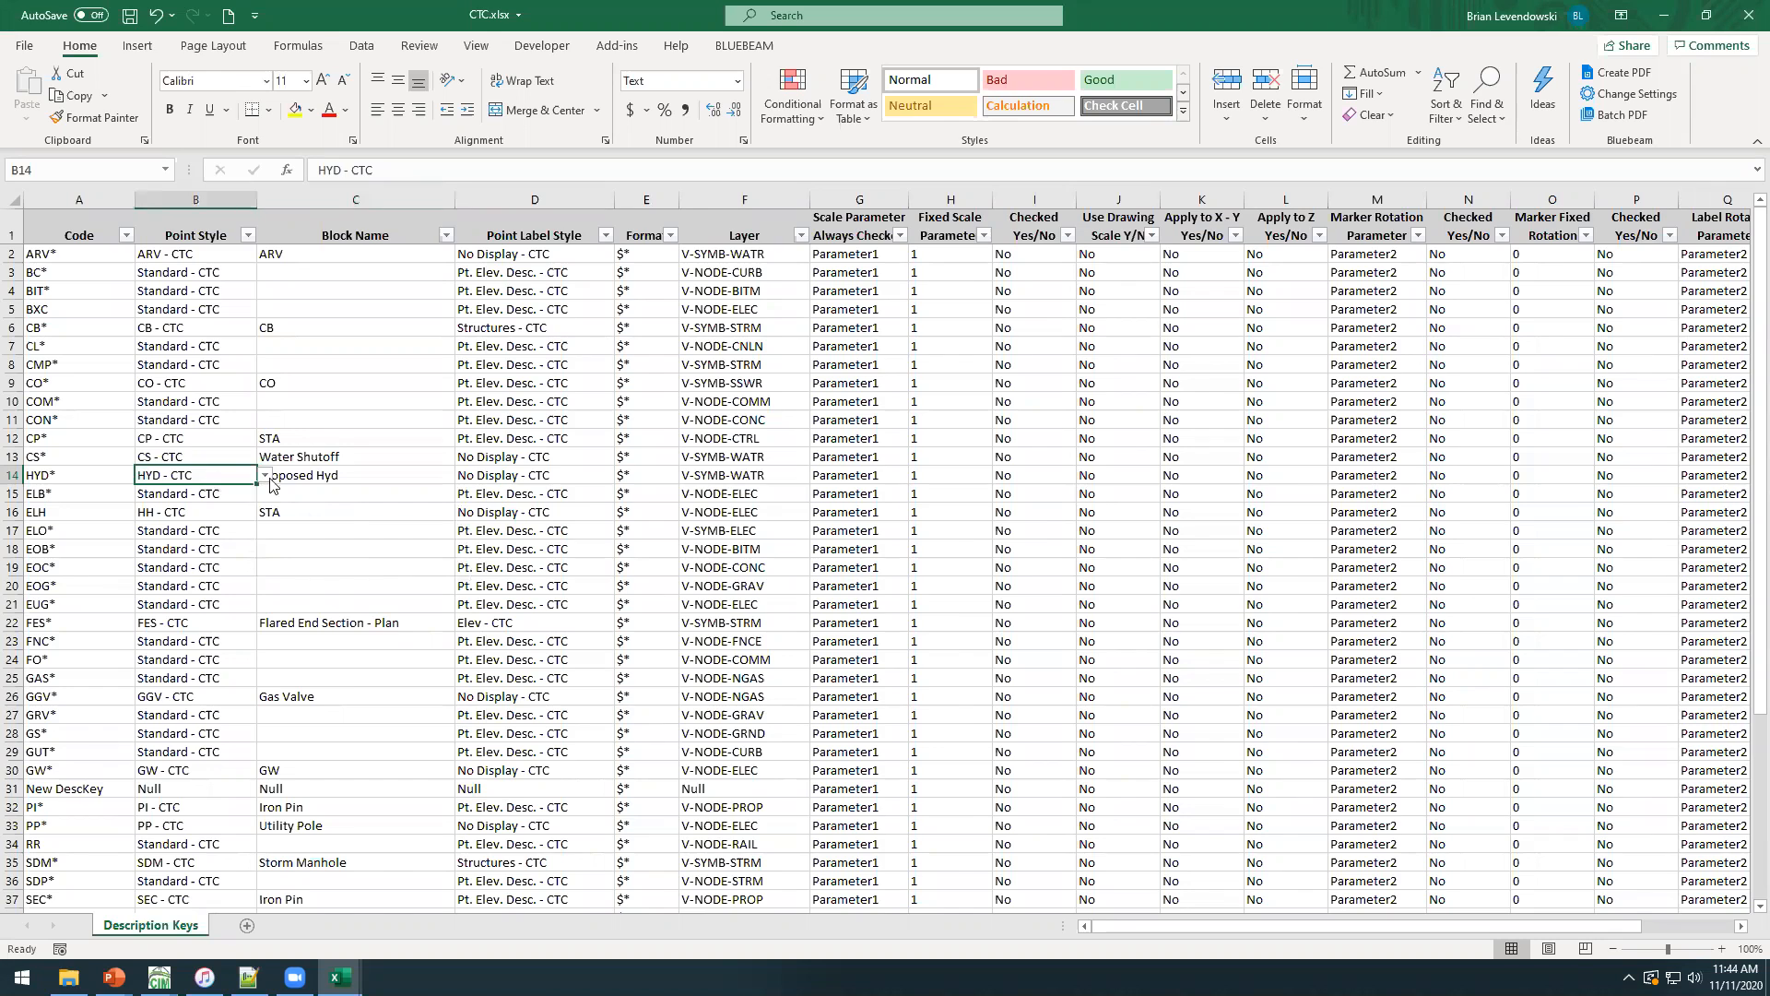
drag(341, 475, 228, 473)
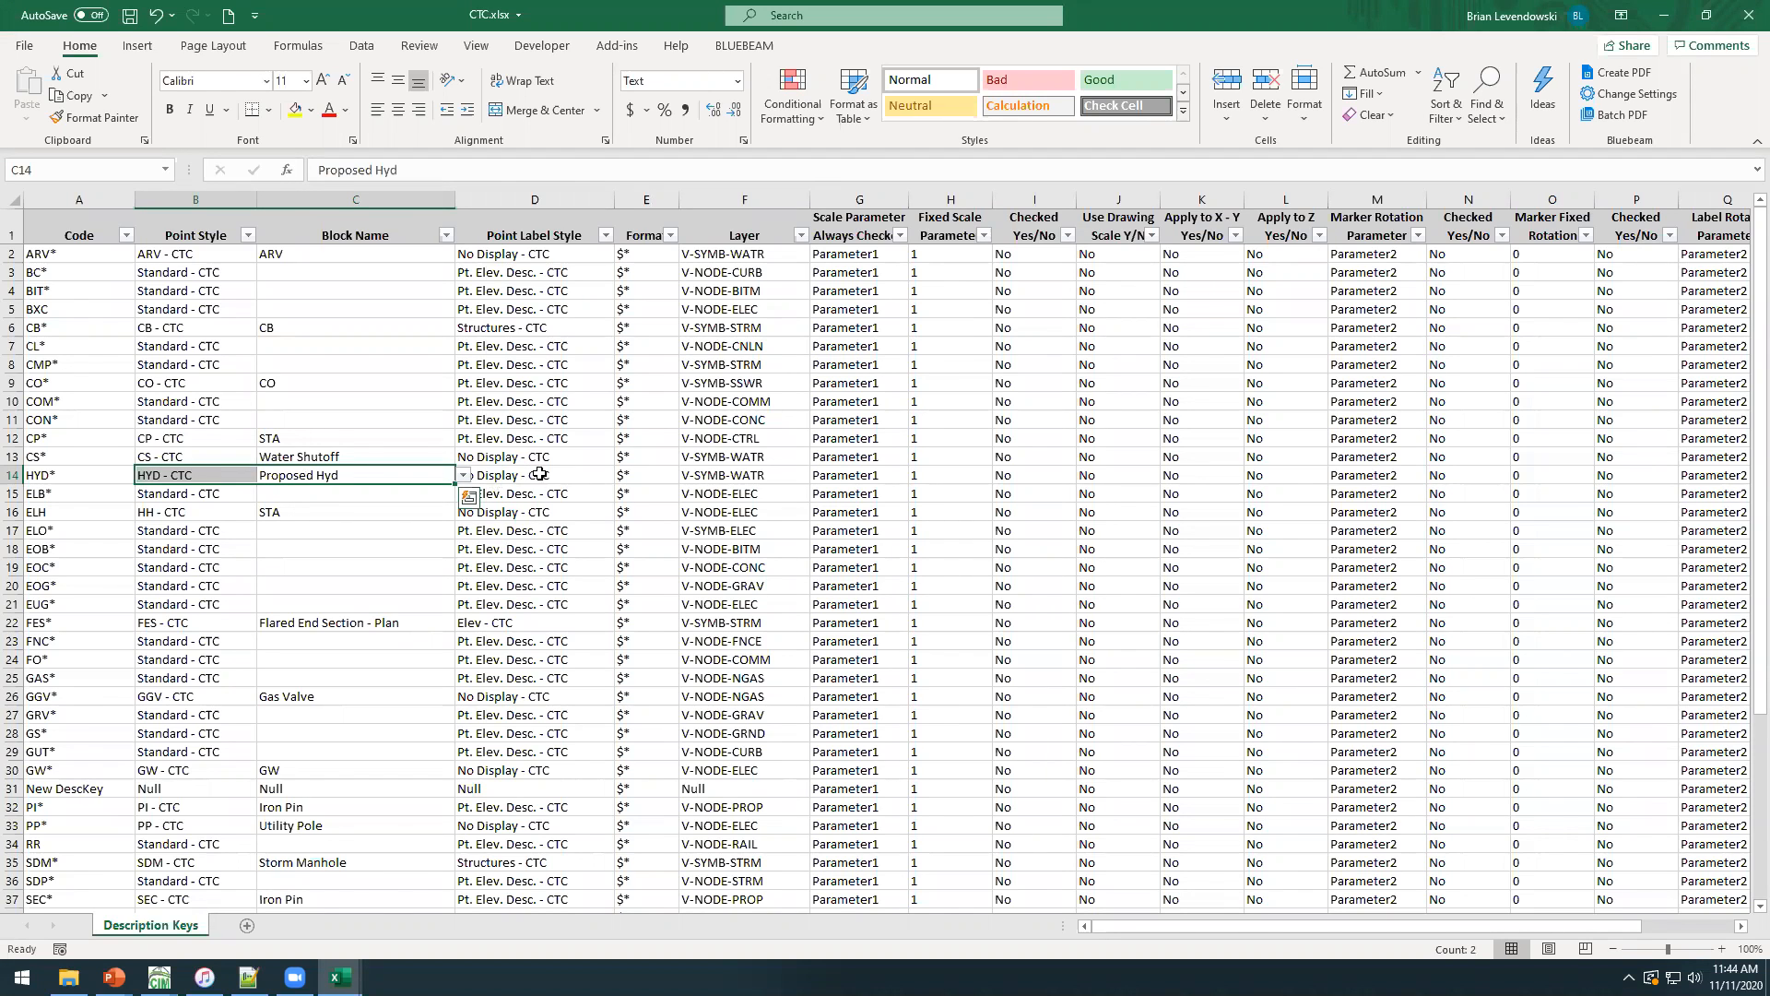
Set the HYD* key's point label style to Desc - CTC.
click(591, 471)
click(623, 475)
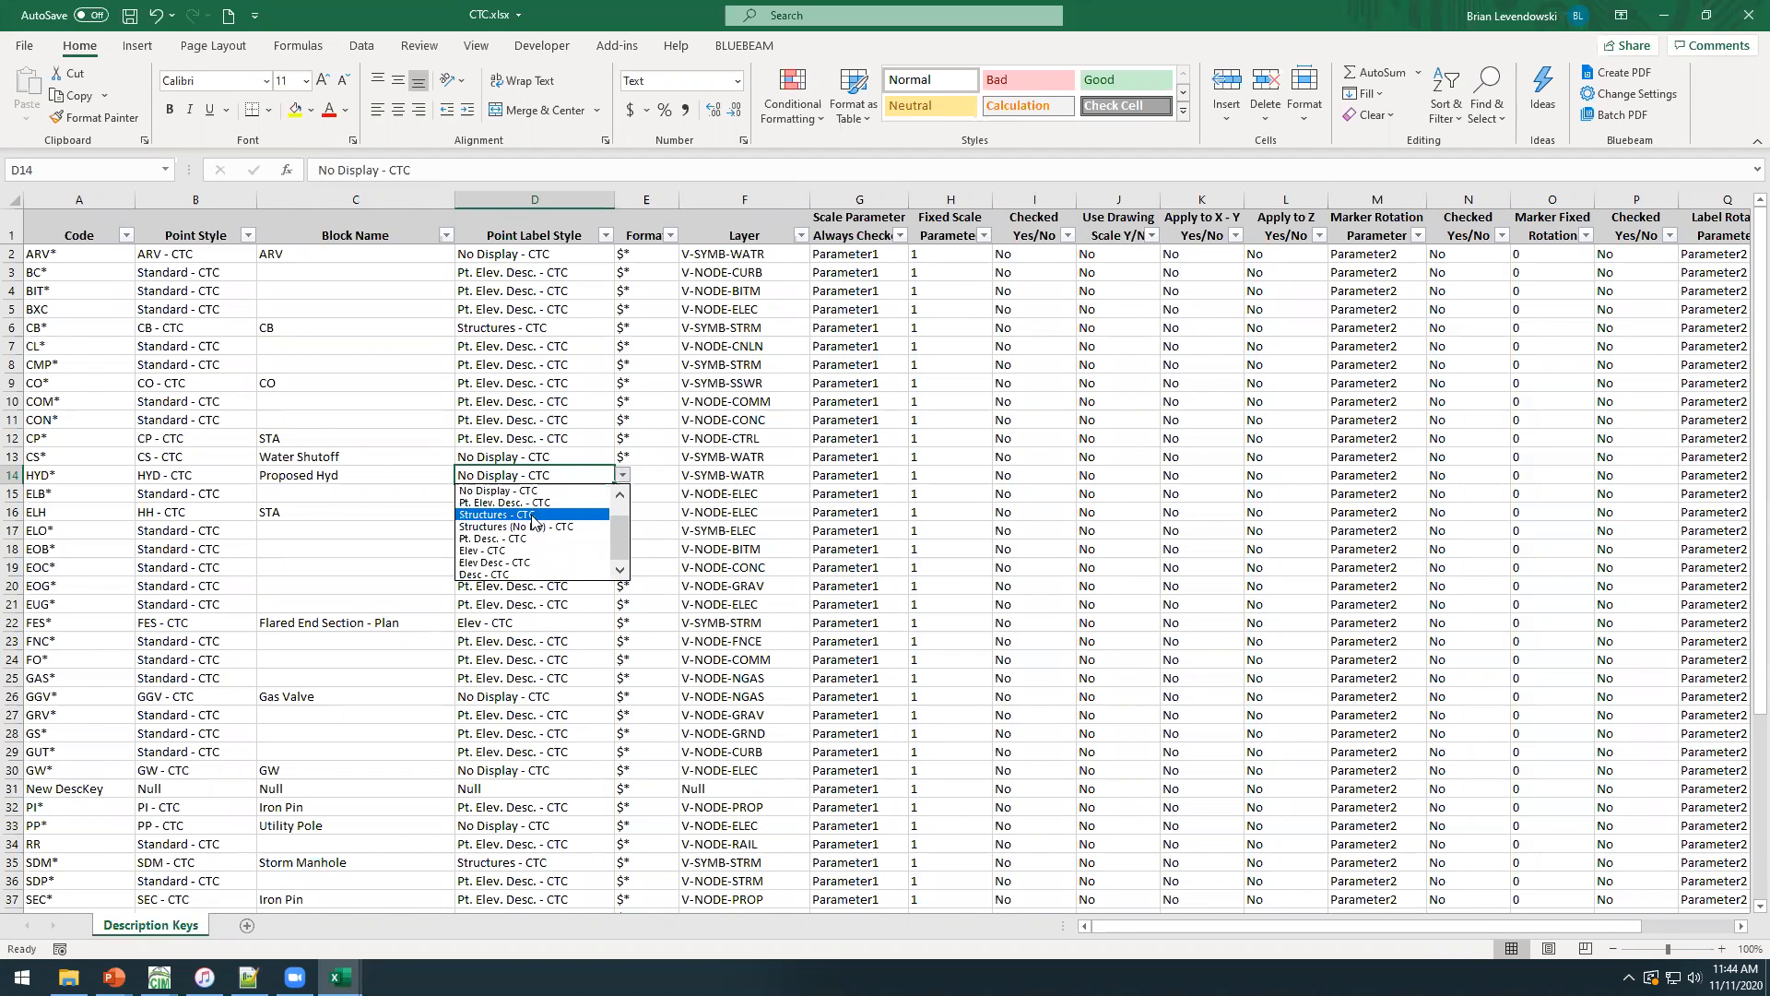
click(484, 574)
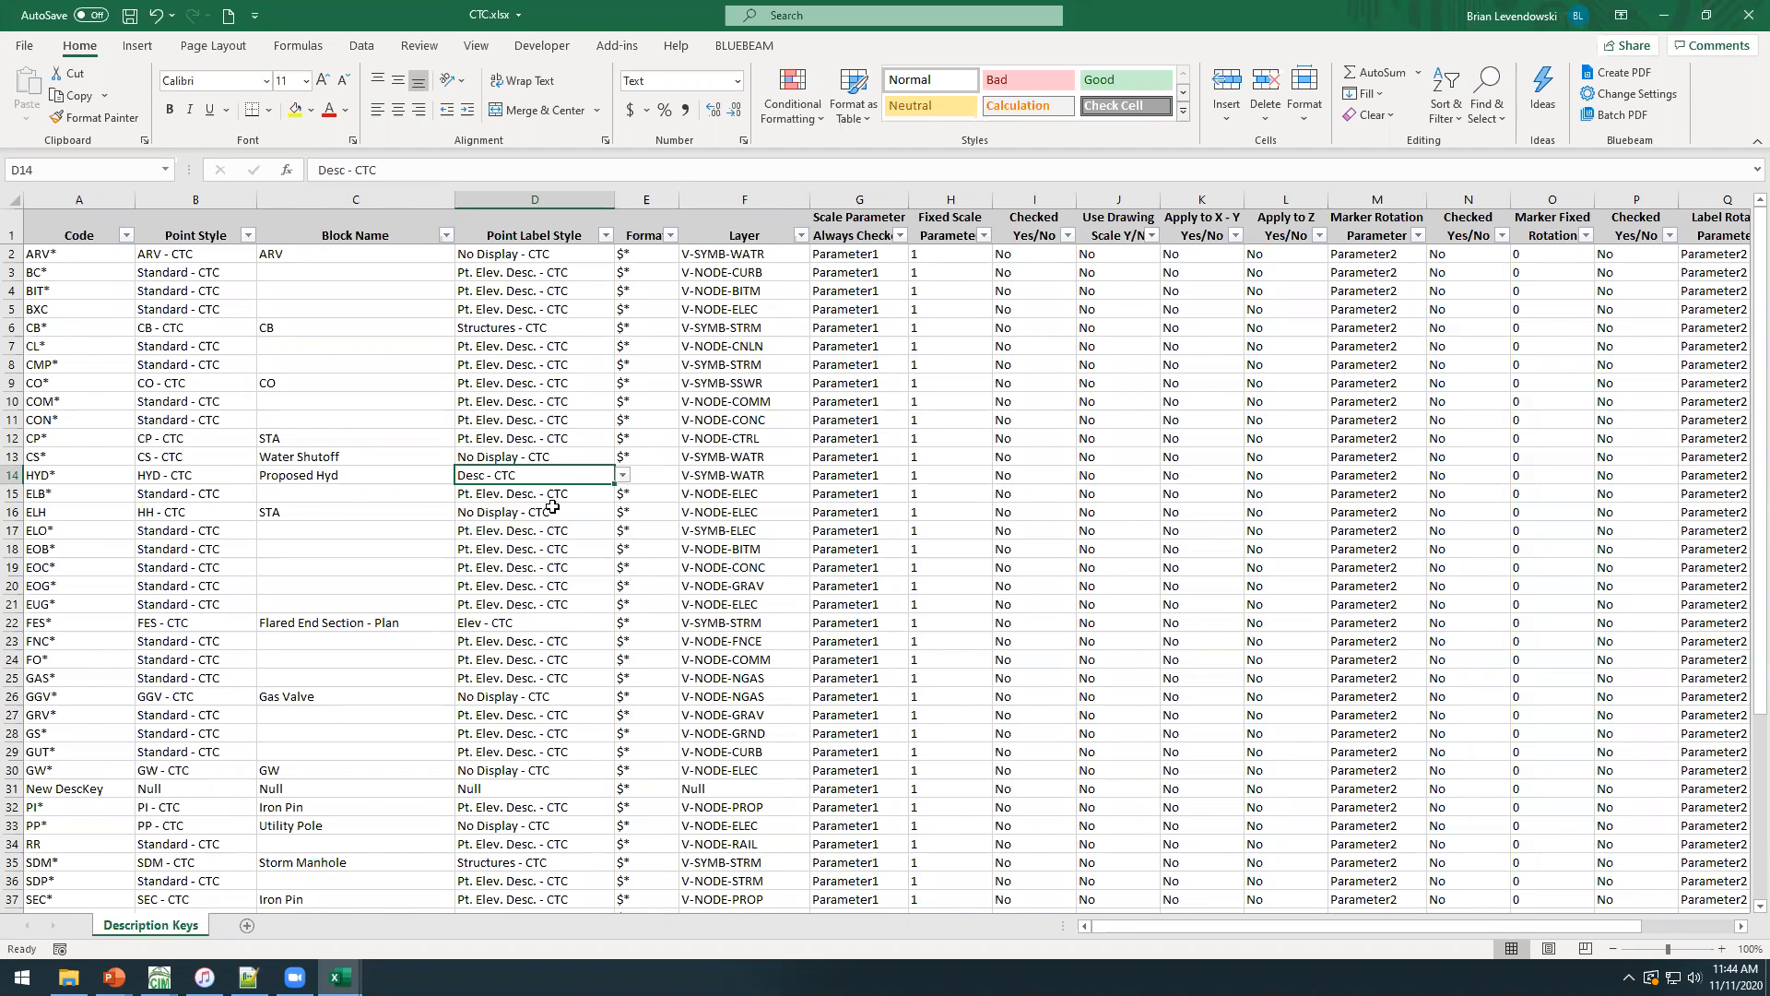
Look through the layer choices for the HYD* key and other keys, and save the workbook.
click(766, 477)
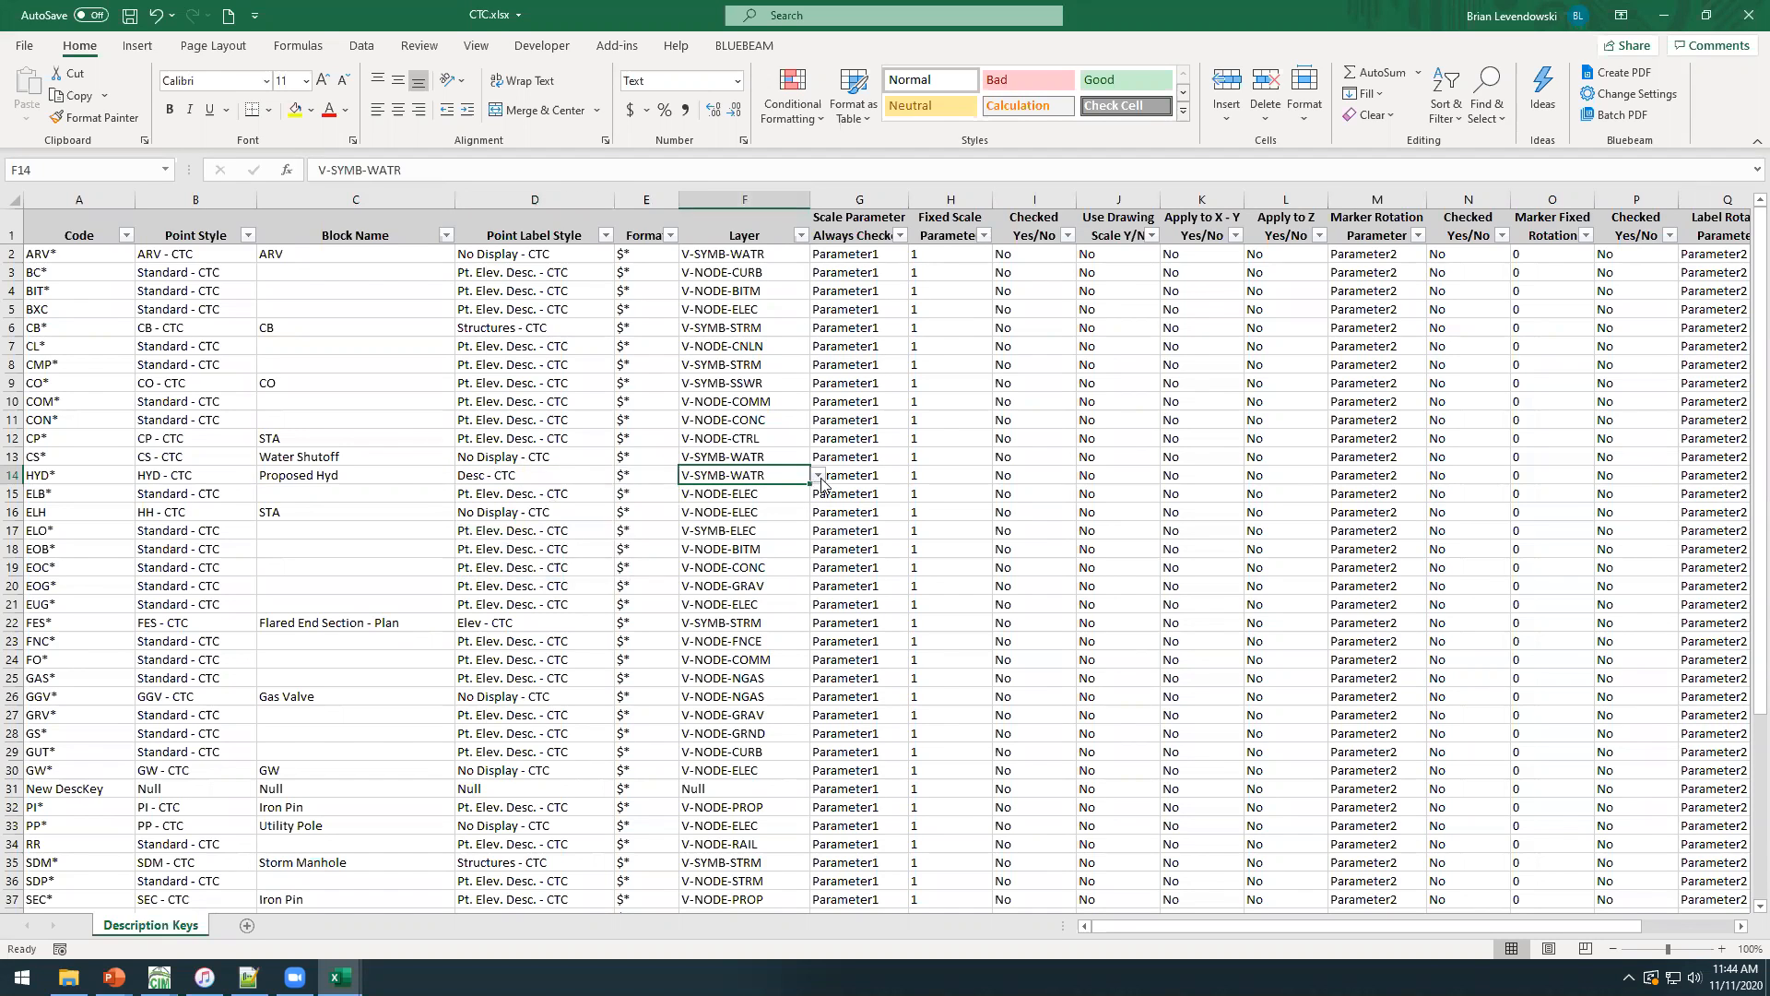
click(818, 476)
click(749, 490)
click(758, 349)
click(747, 291)
click(130, 15)
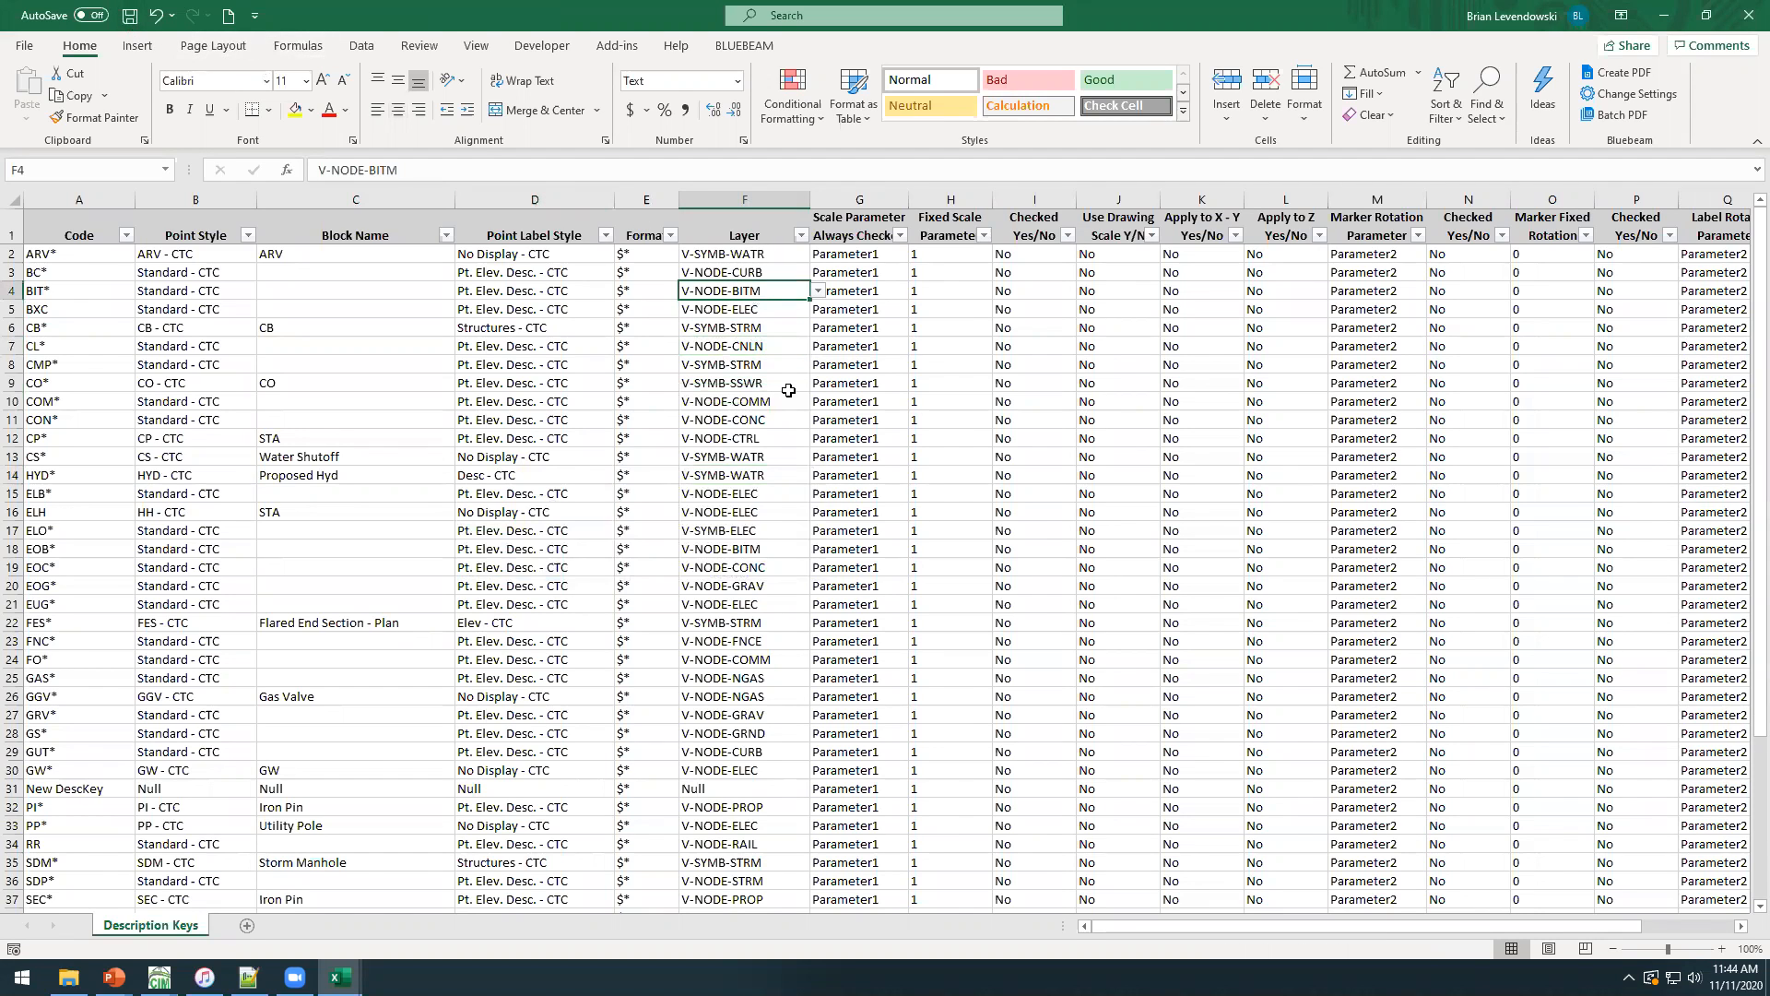
Replace every occurrence of SYMB- with PONT- in the Layer column.
drag(731, 644, 729, 751)
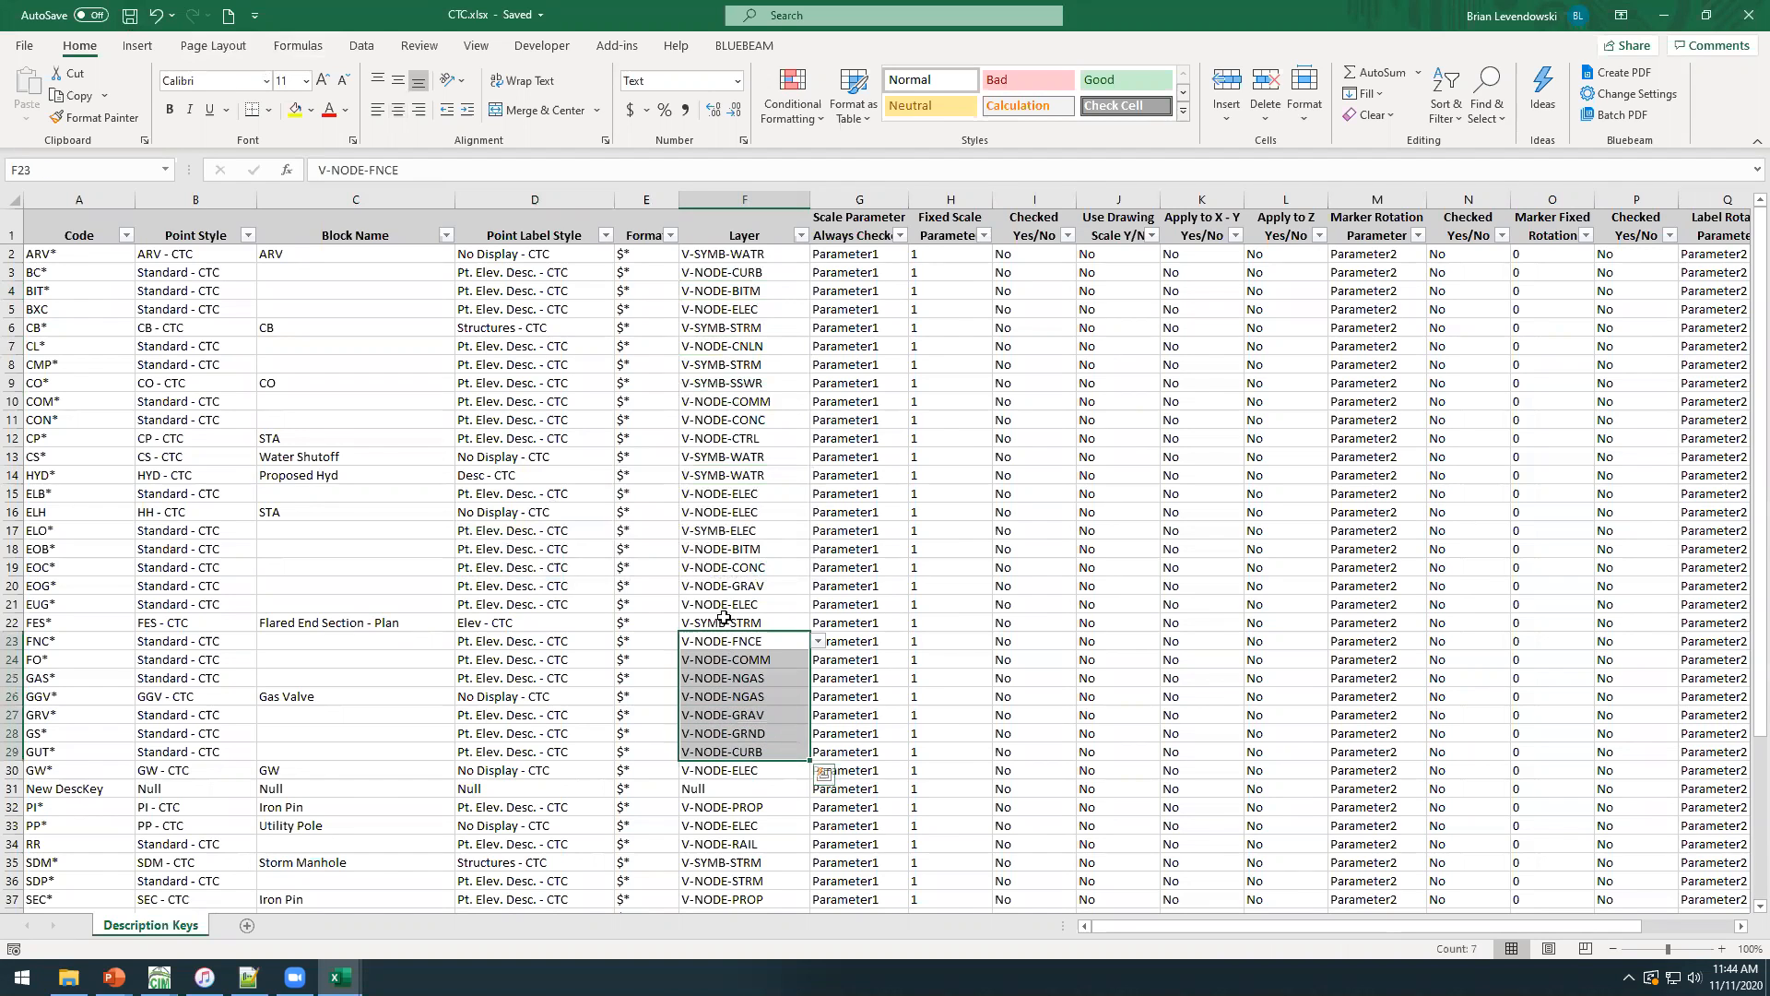
click(726, 619)
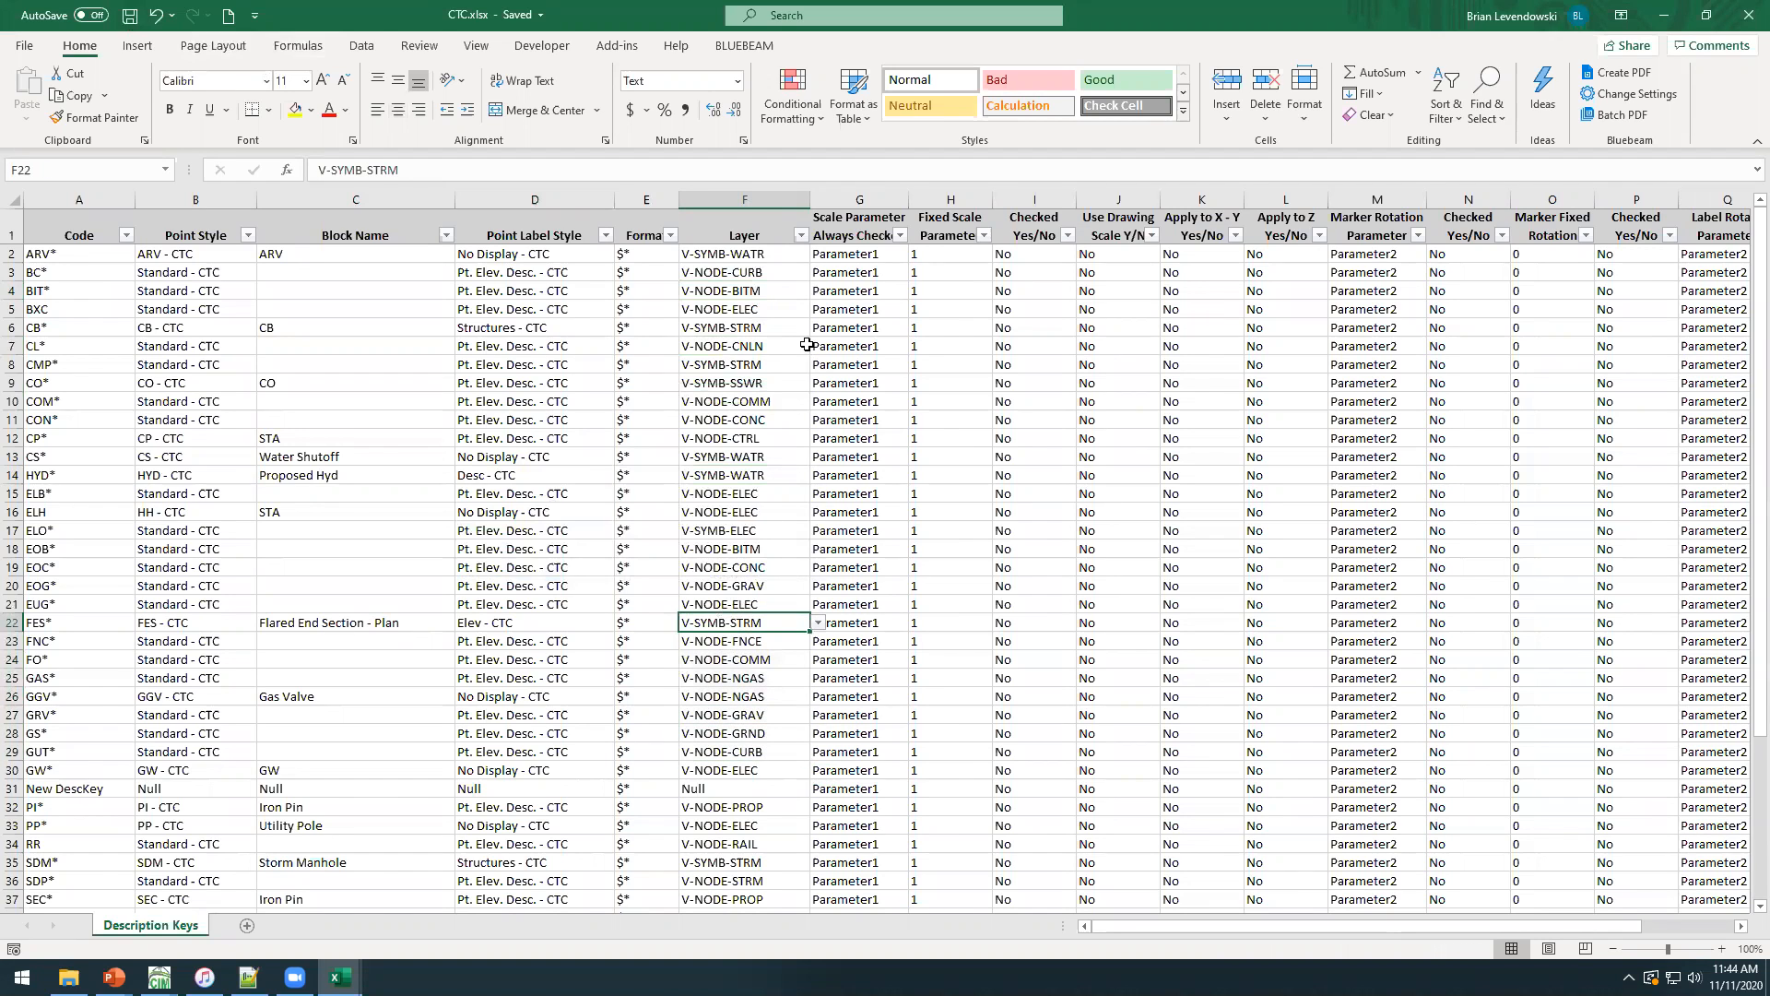
click(775, 213)
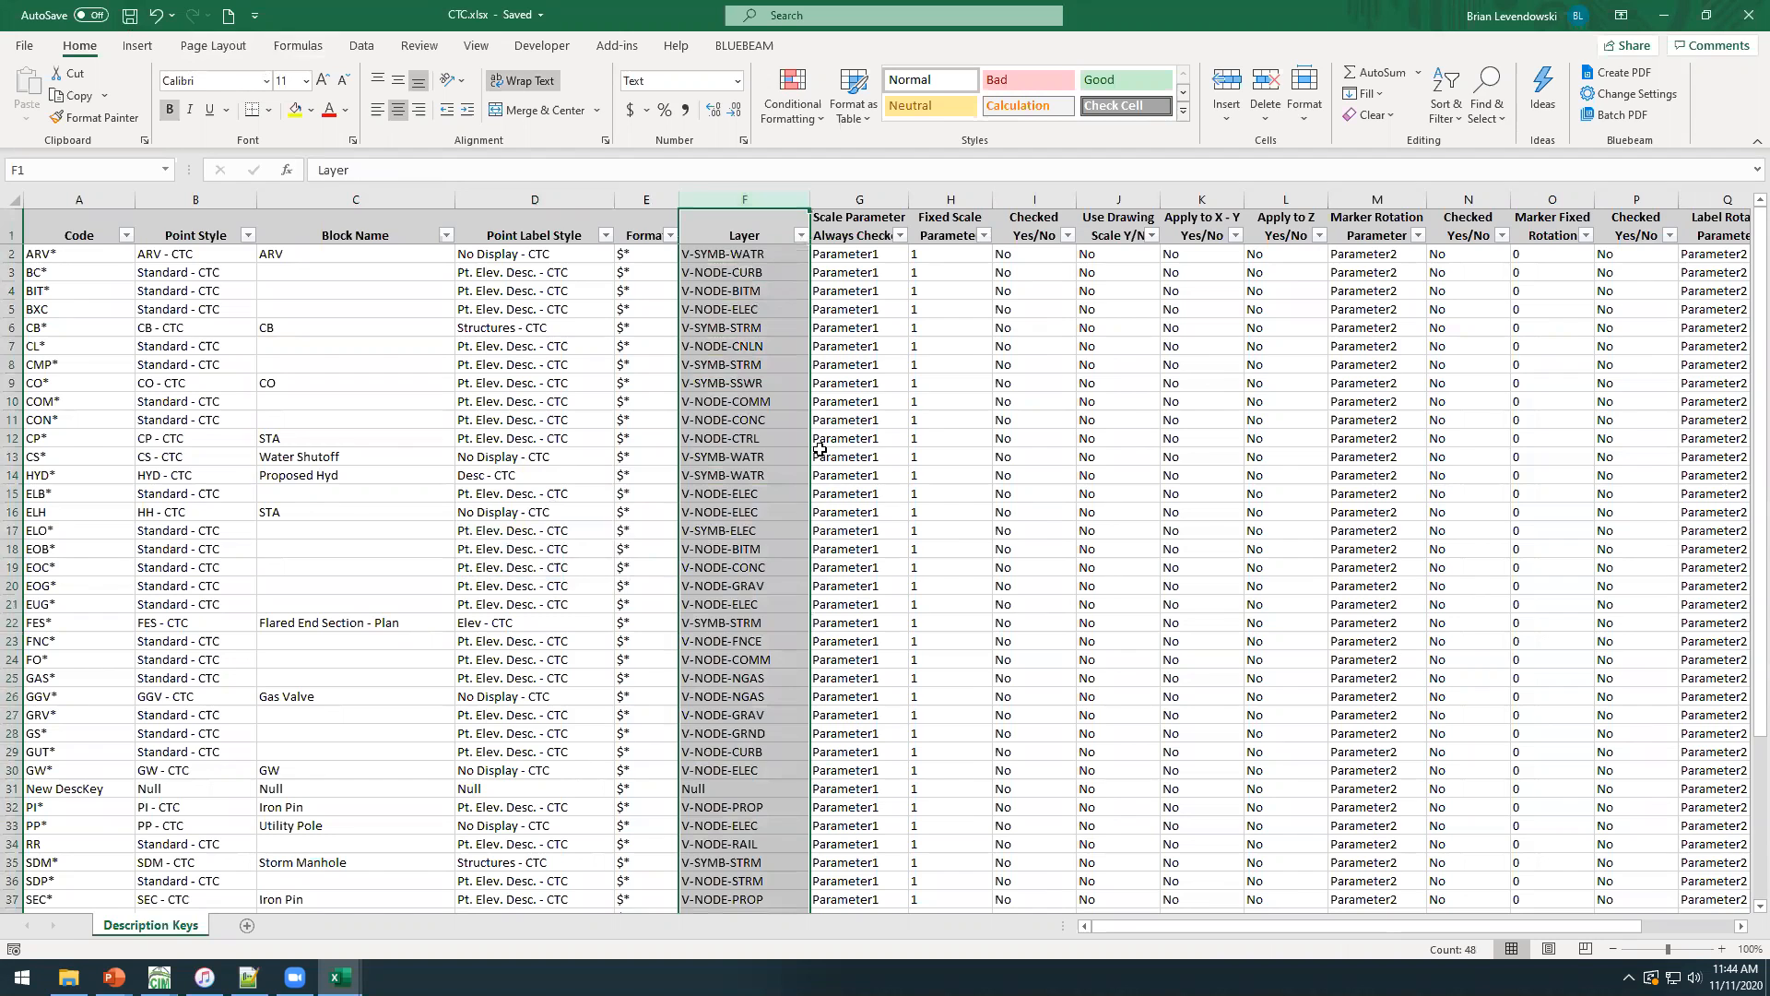
click(1486, 109)
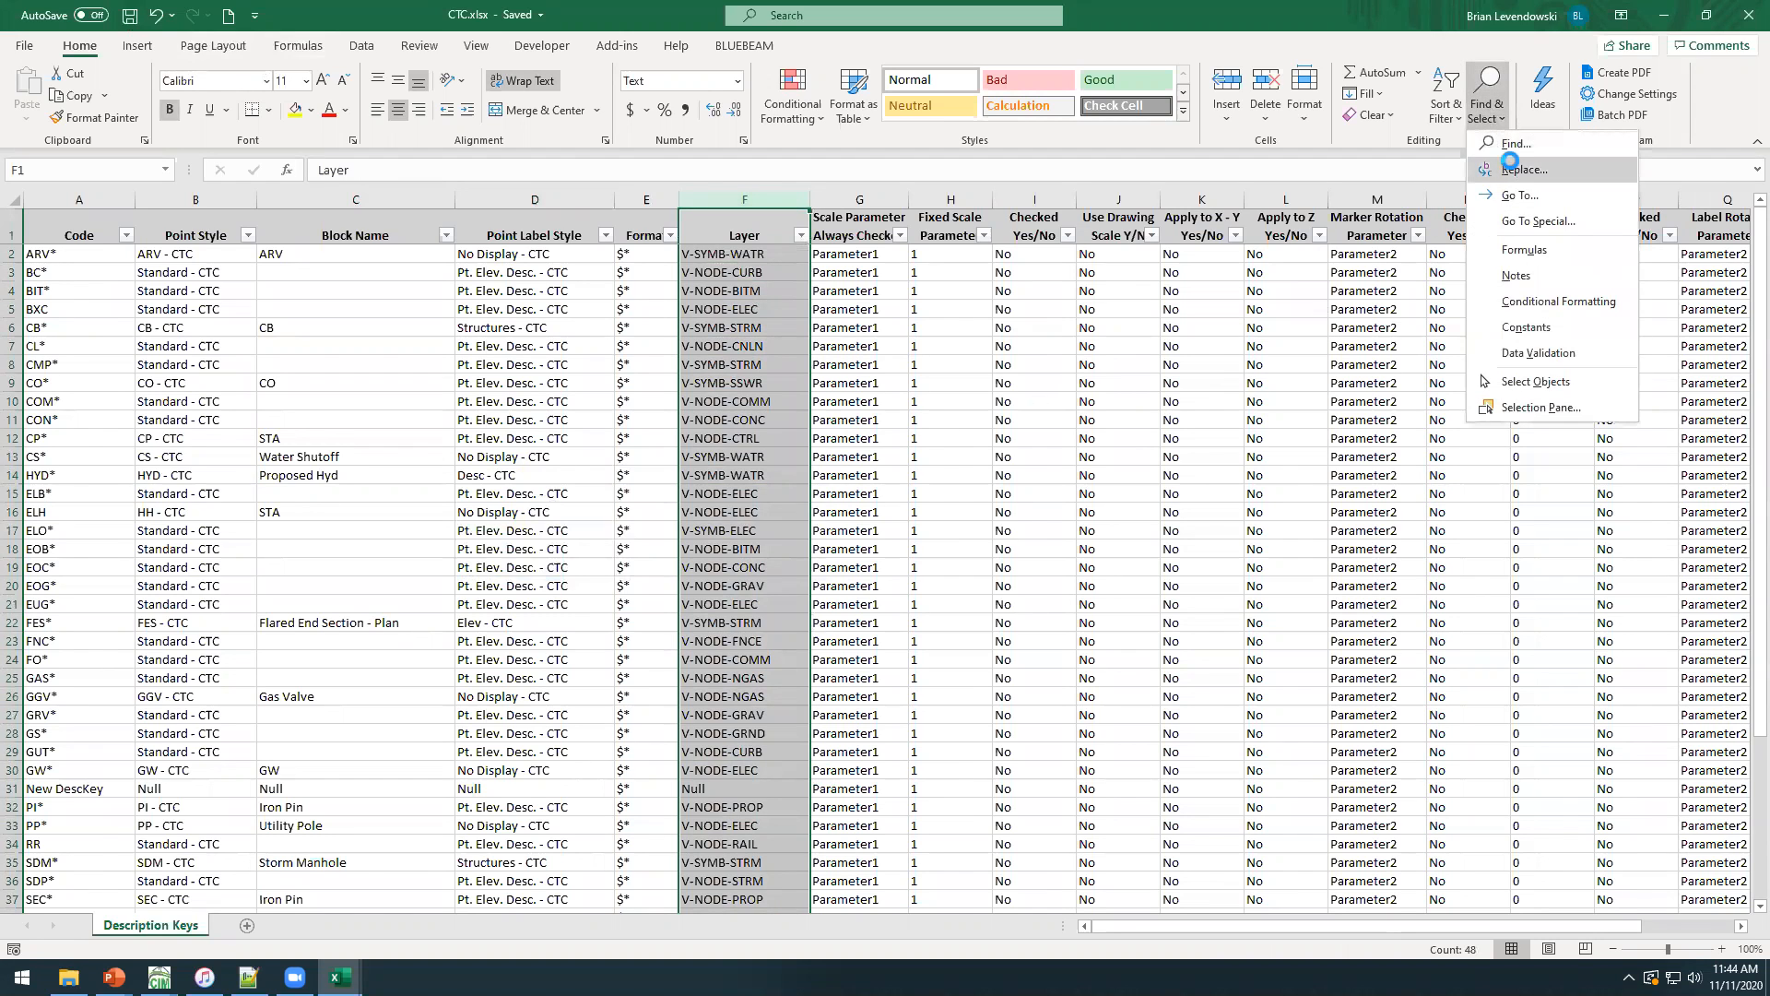
click(1514, 182)
click(1208, 461)
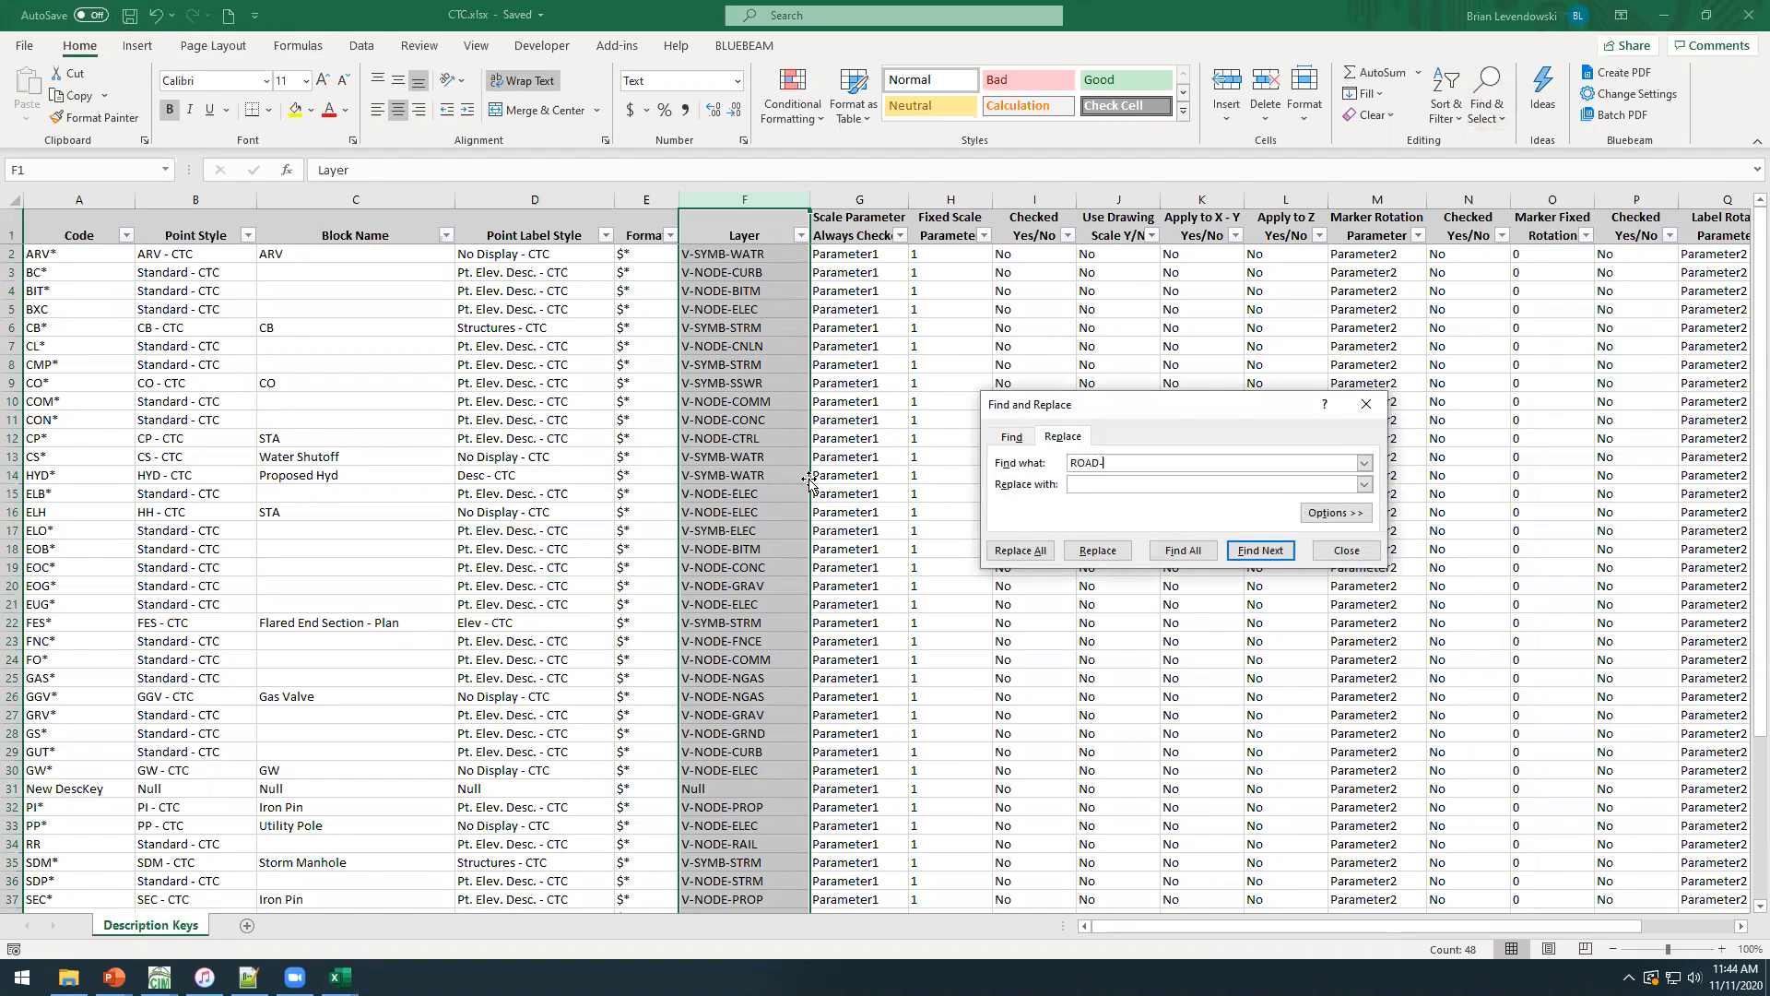
key(BackSpace)
key(BackSpace)
key(BackSpace)
key(BackSpace)
key(shift+Tab)
key(End)
key(BackSpace)
click(1022, 551)
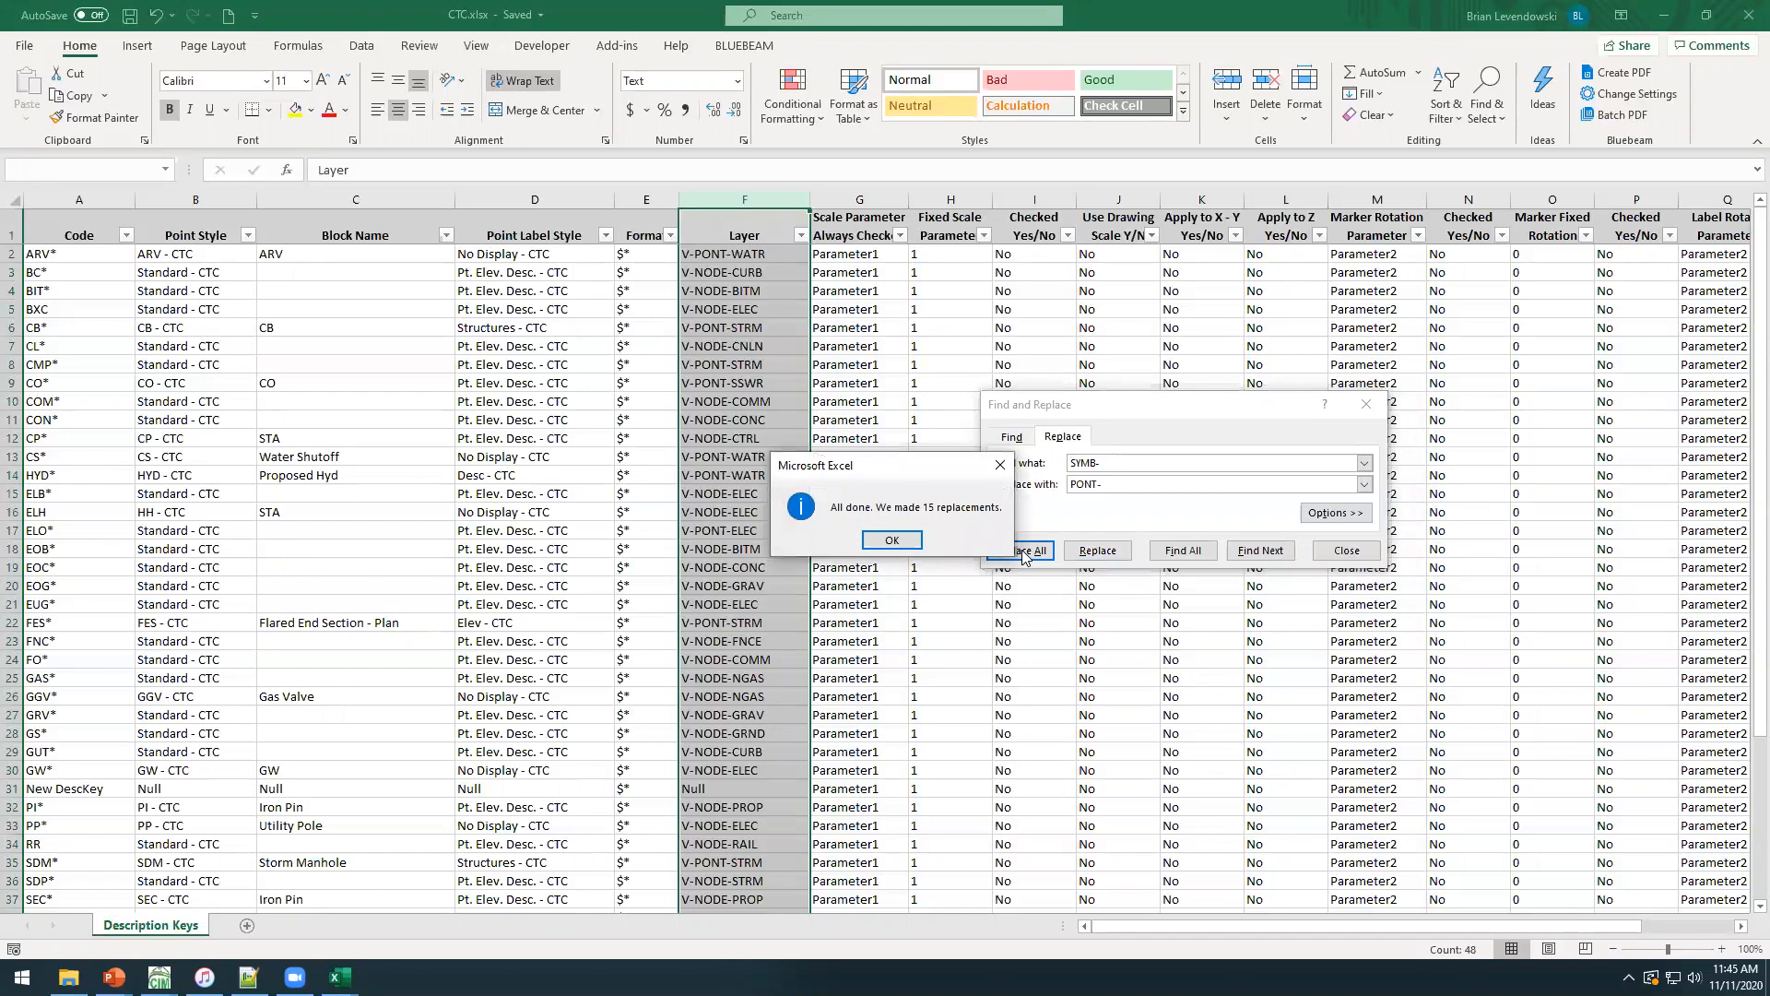
click(892, 541)
Replace every occurrence of NODE- with PONT- in the Layer column and save the workbook.
click(1122, 468)
text(NODE-)
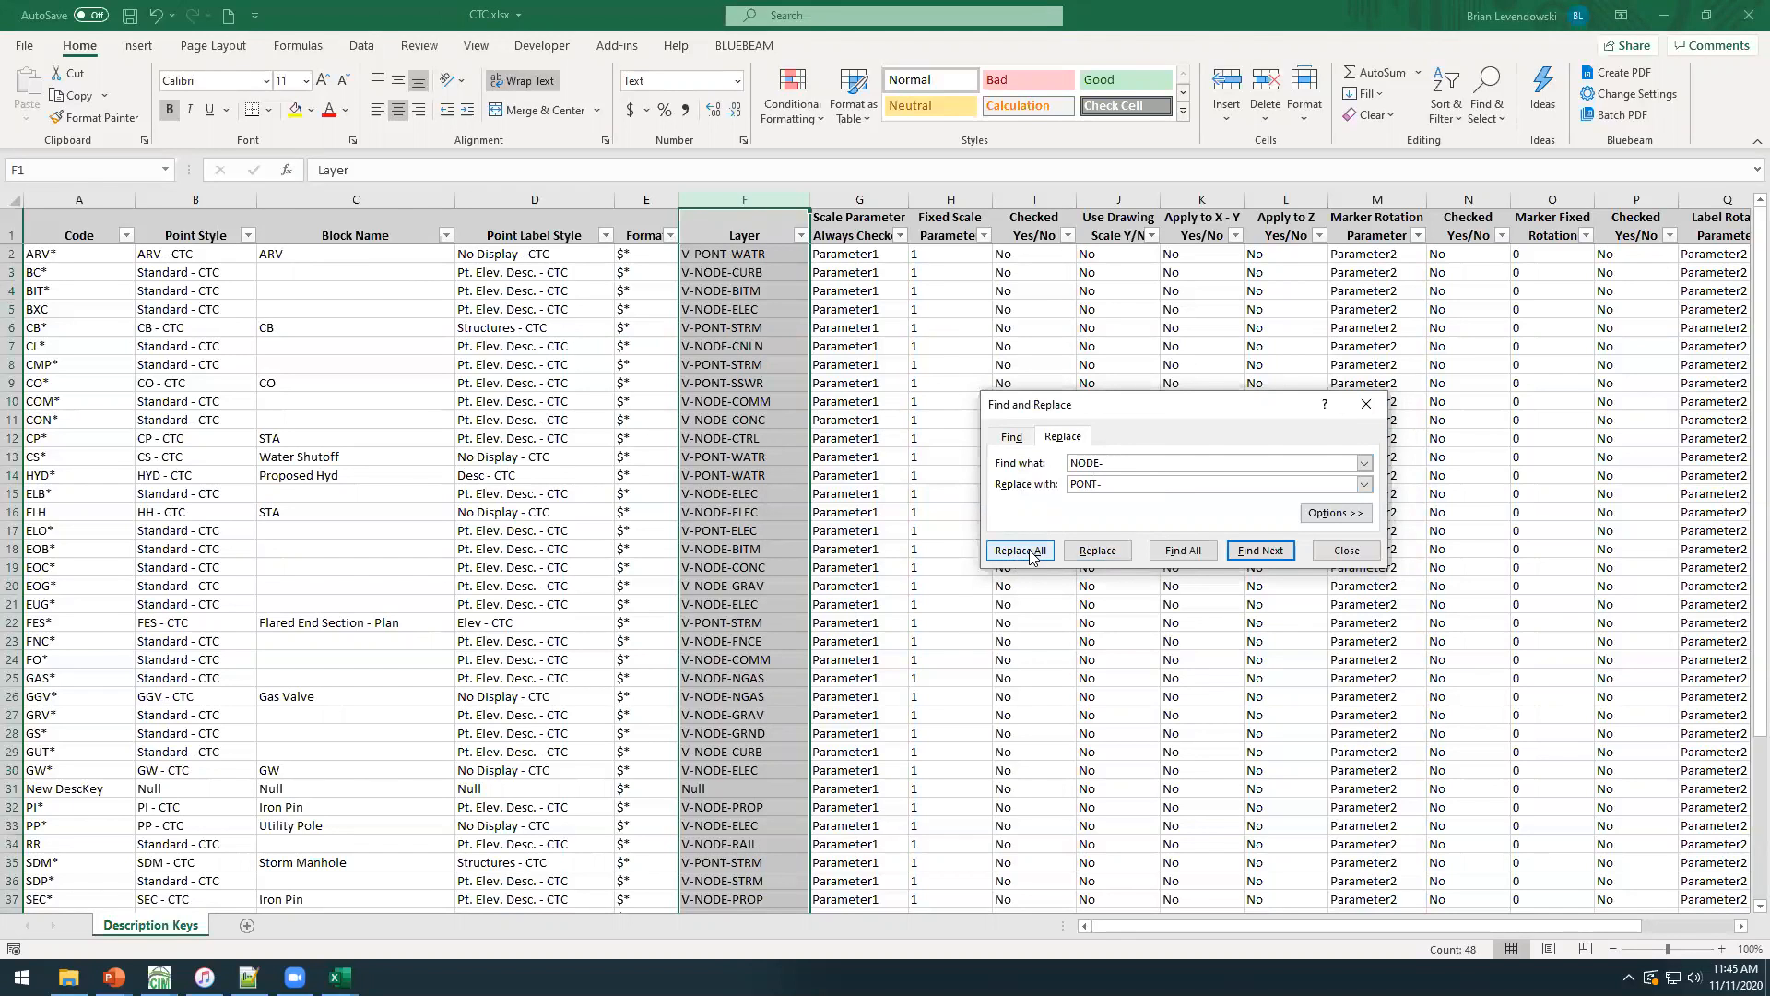
click(1030, 551)
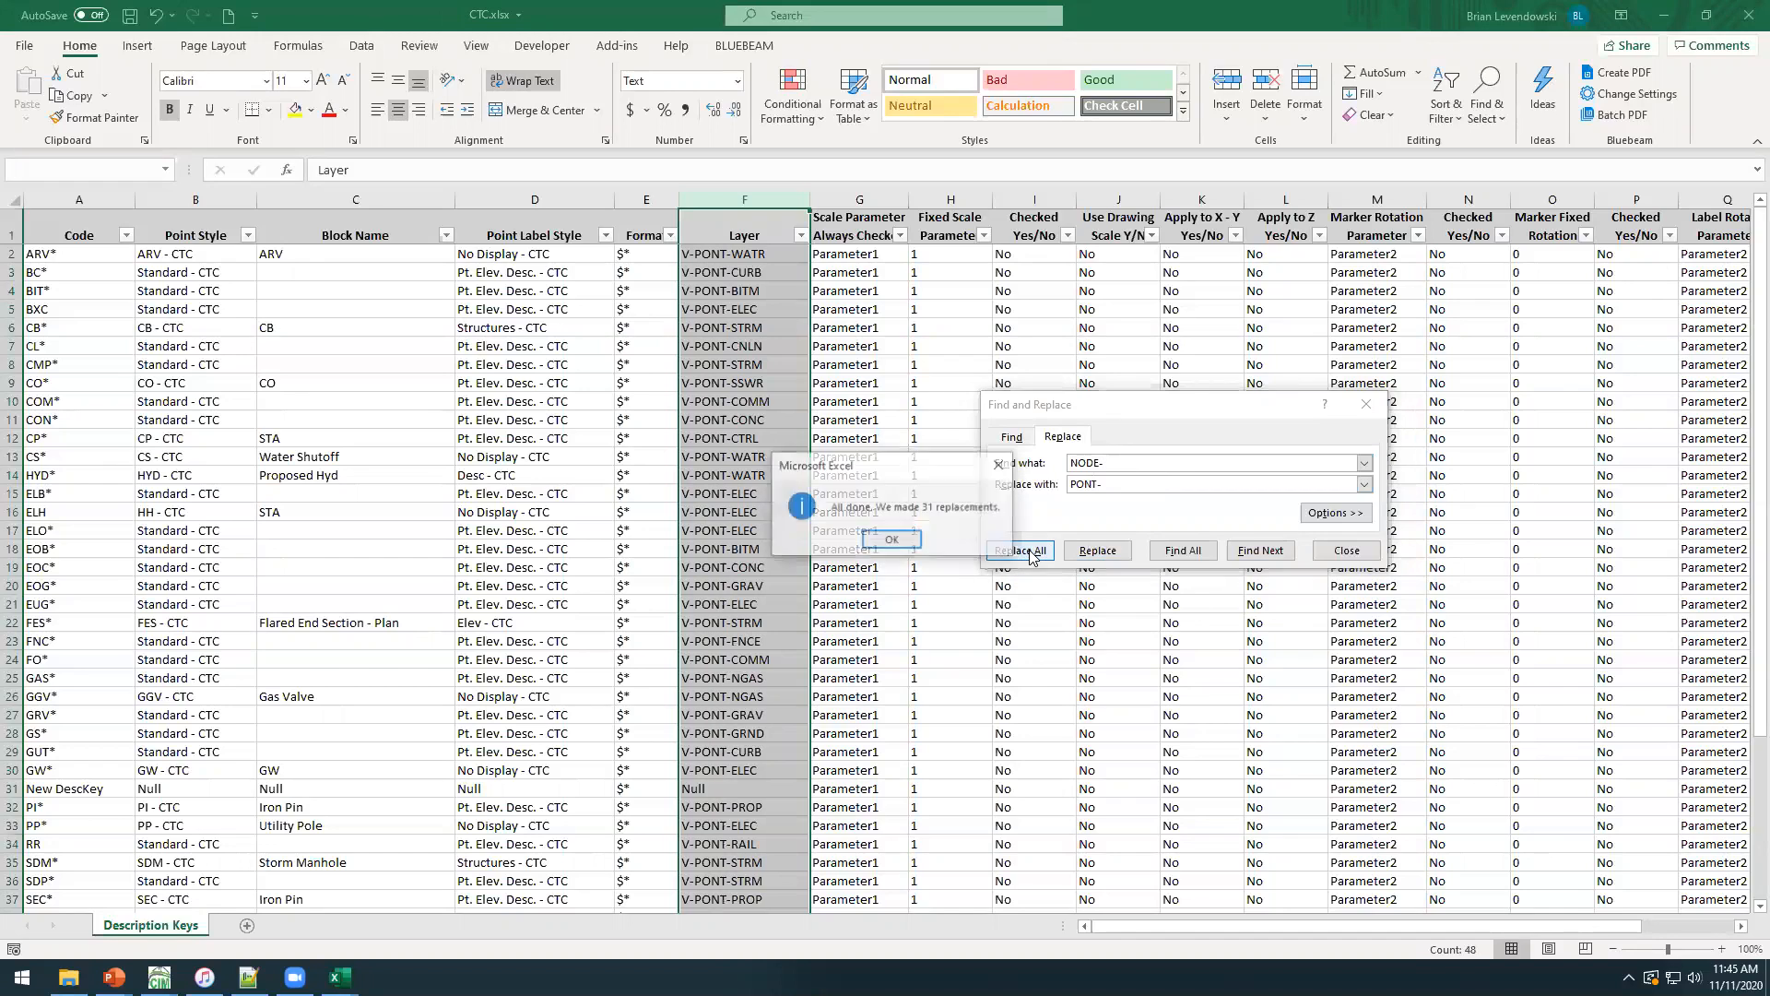
click(894, 544)
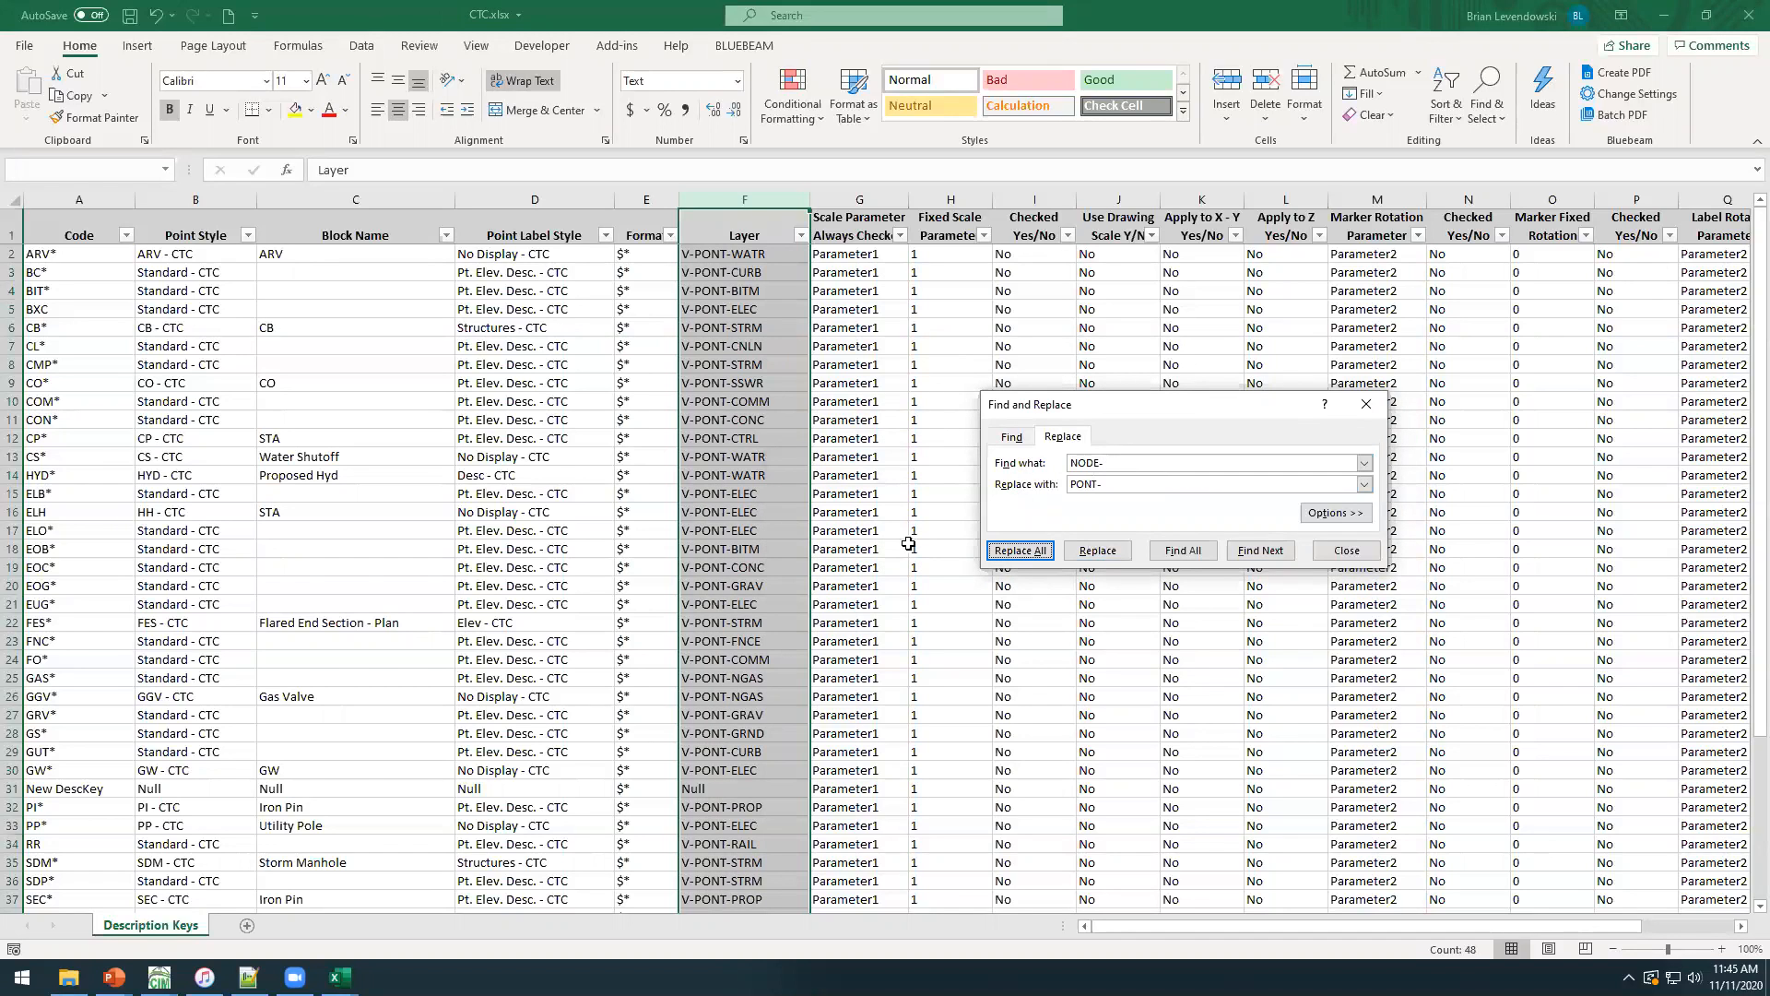
click(1346, 550)
click(850, 564)
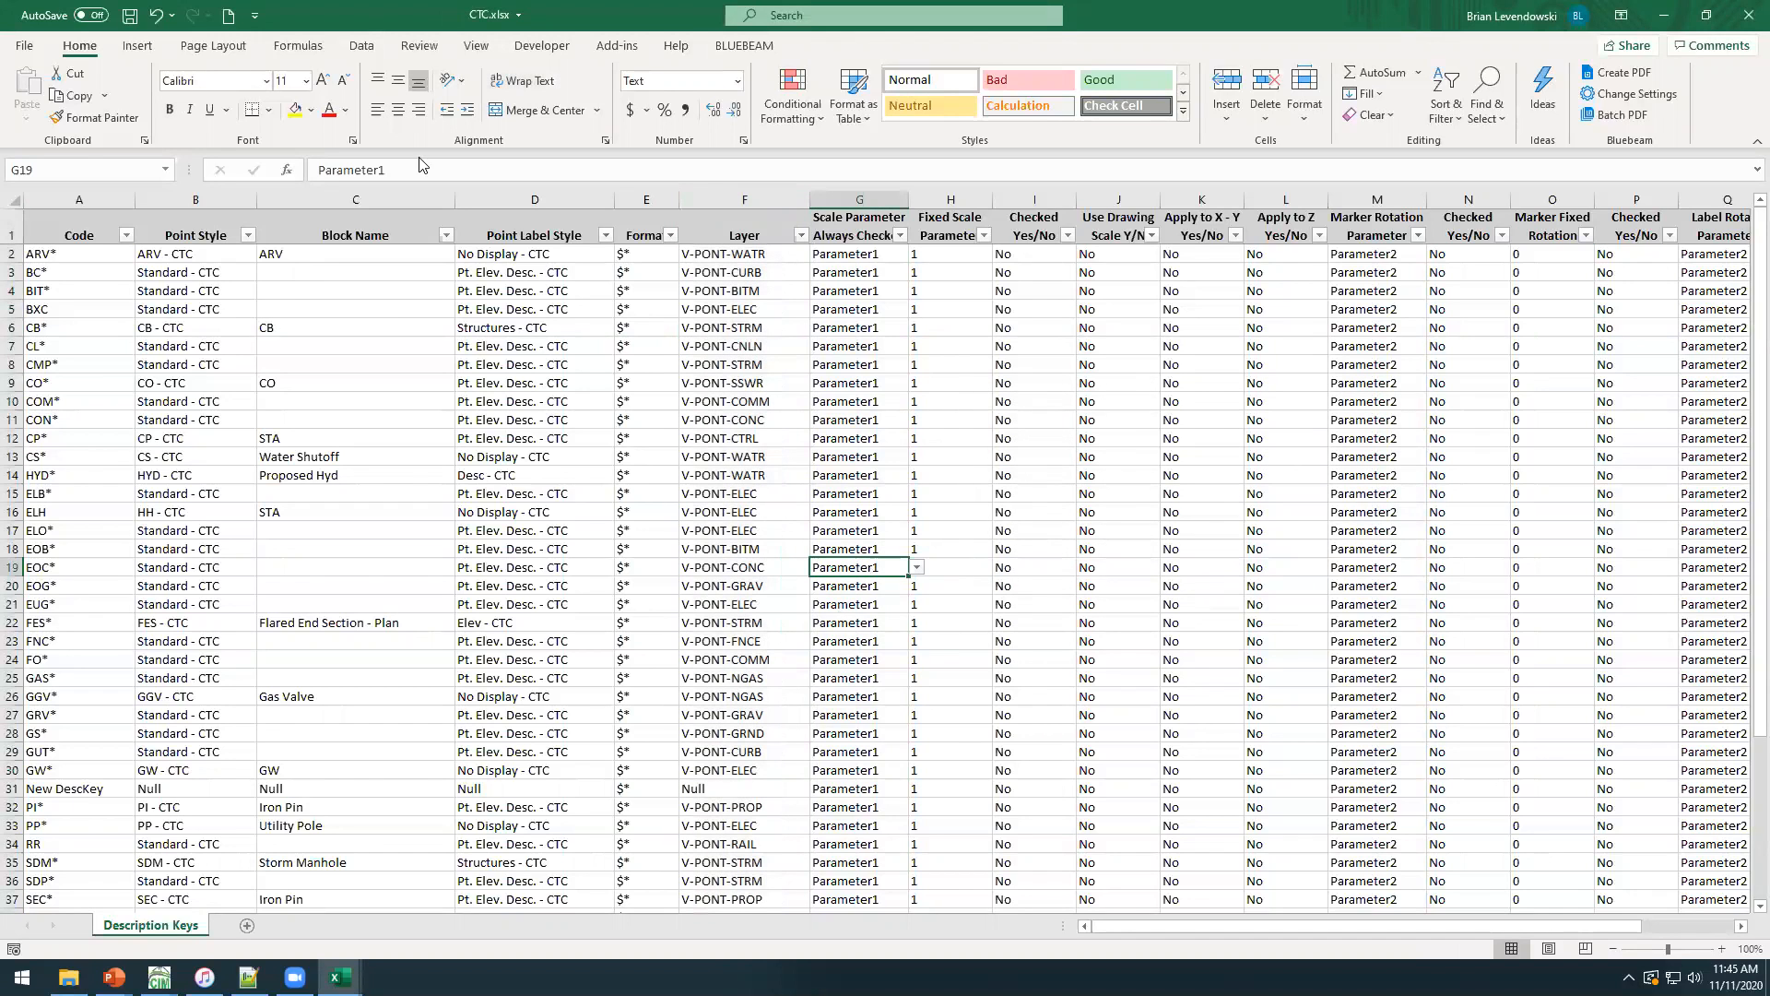
click(130, 16)
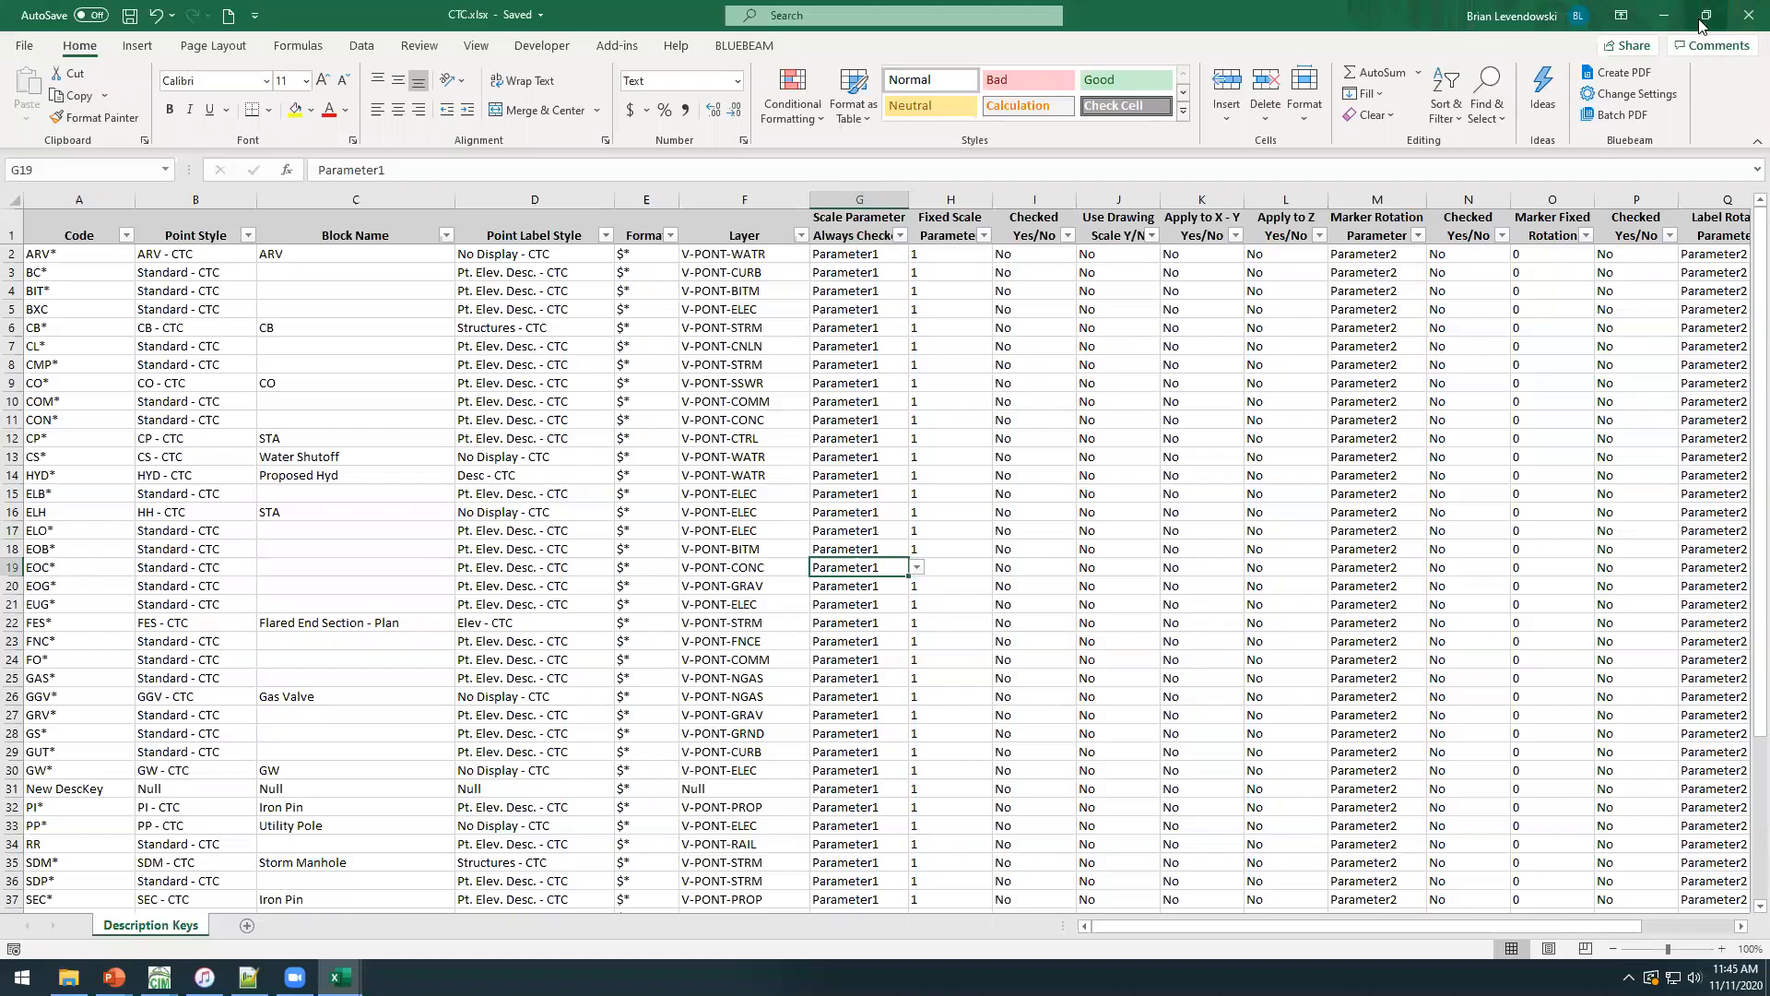
Switch to Civil 3D and load CTC.xlsx from the CTC CET Demos folder for creating or editing a description key set.
click(1664, 15)
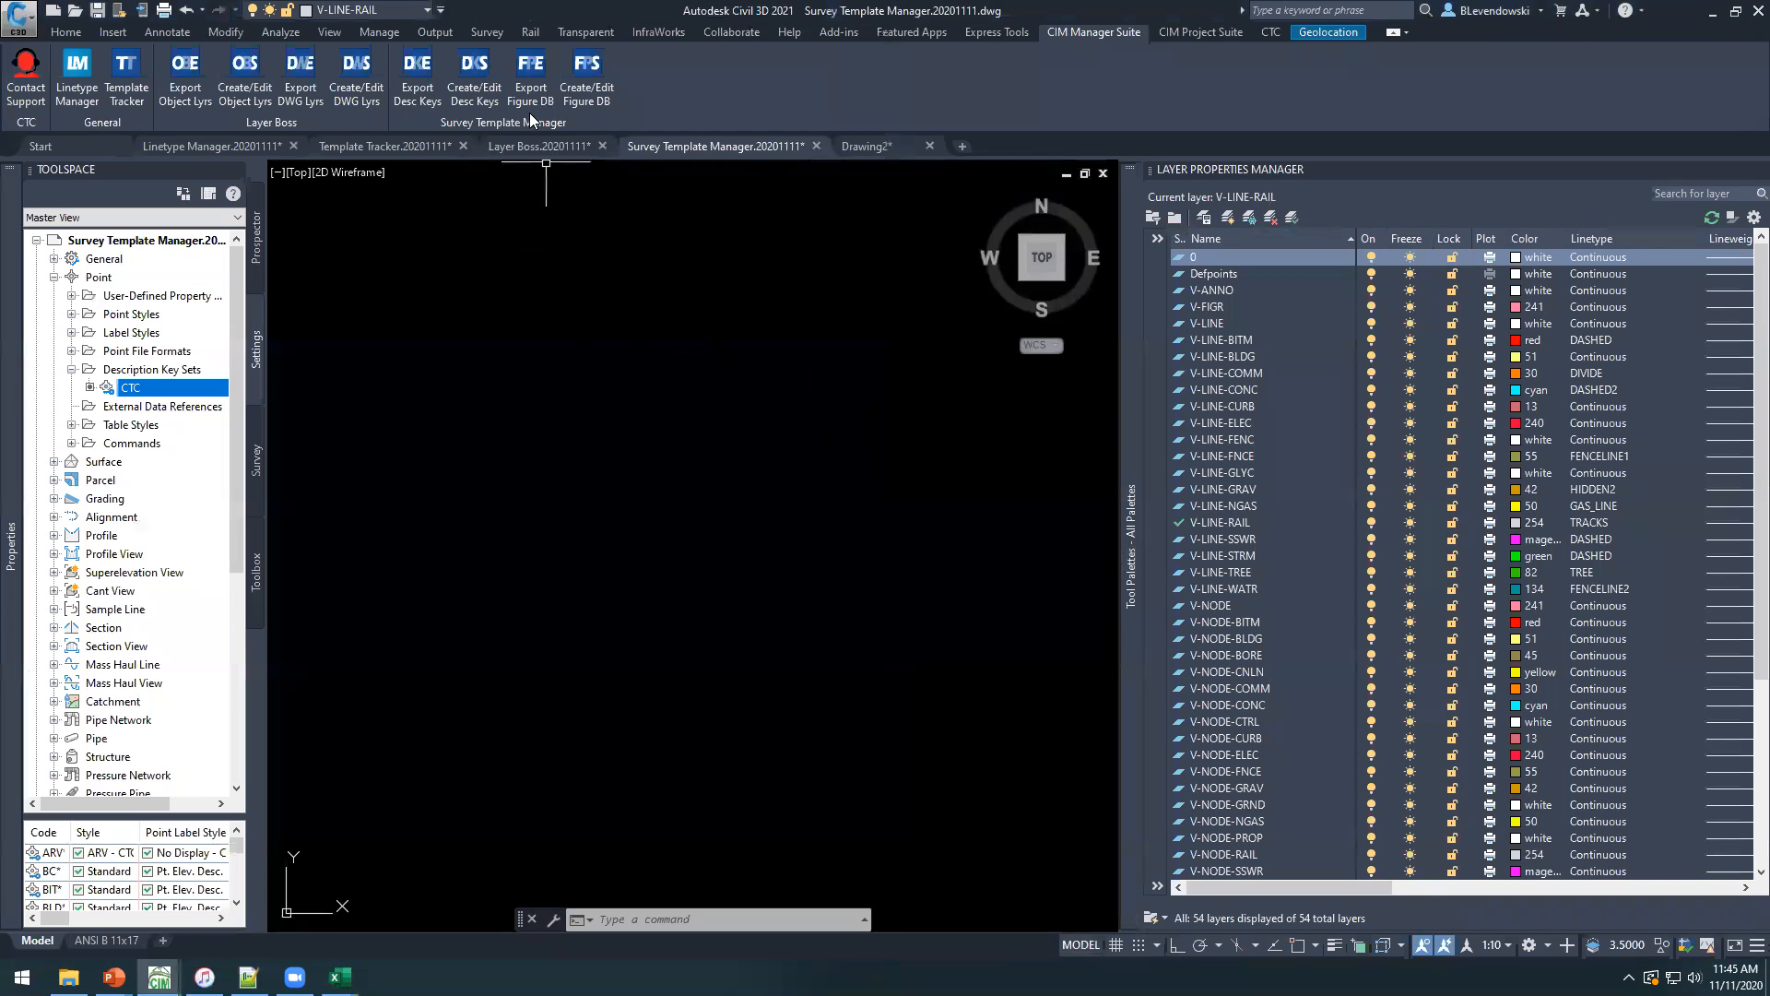
click(472, 88)
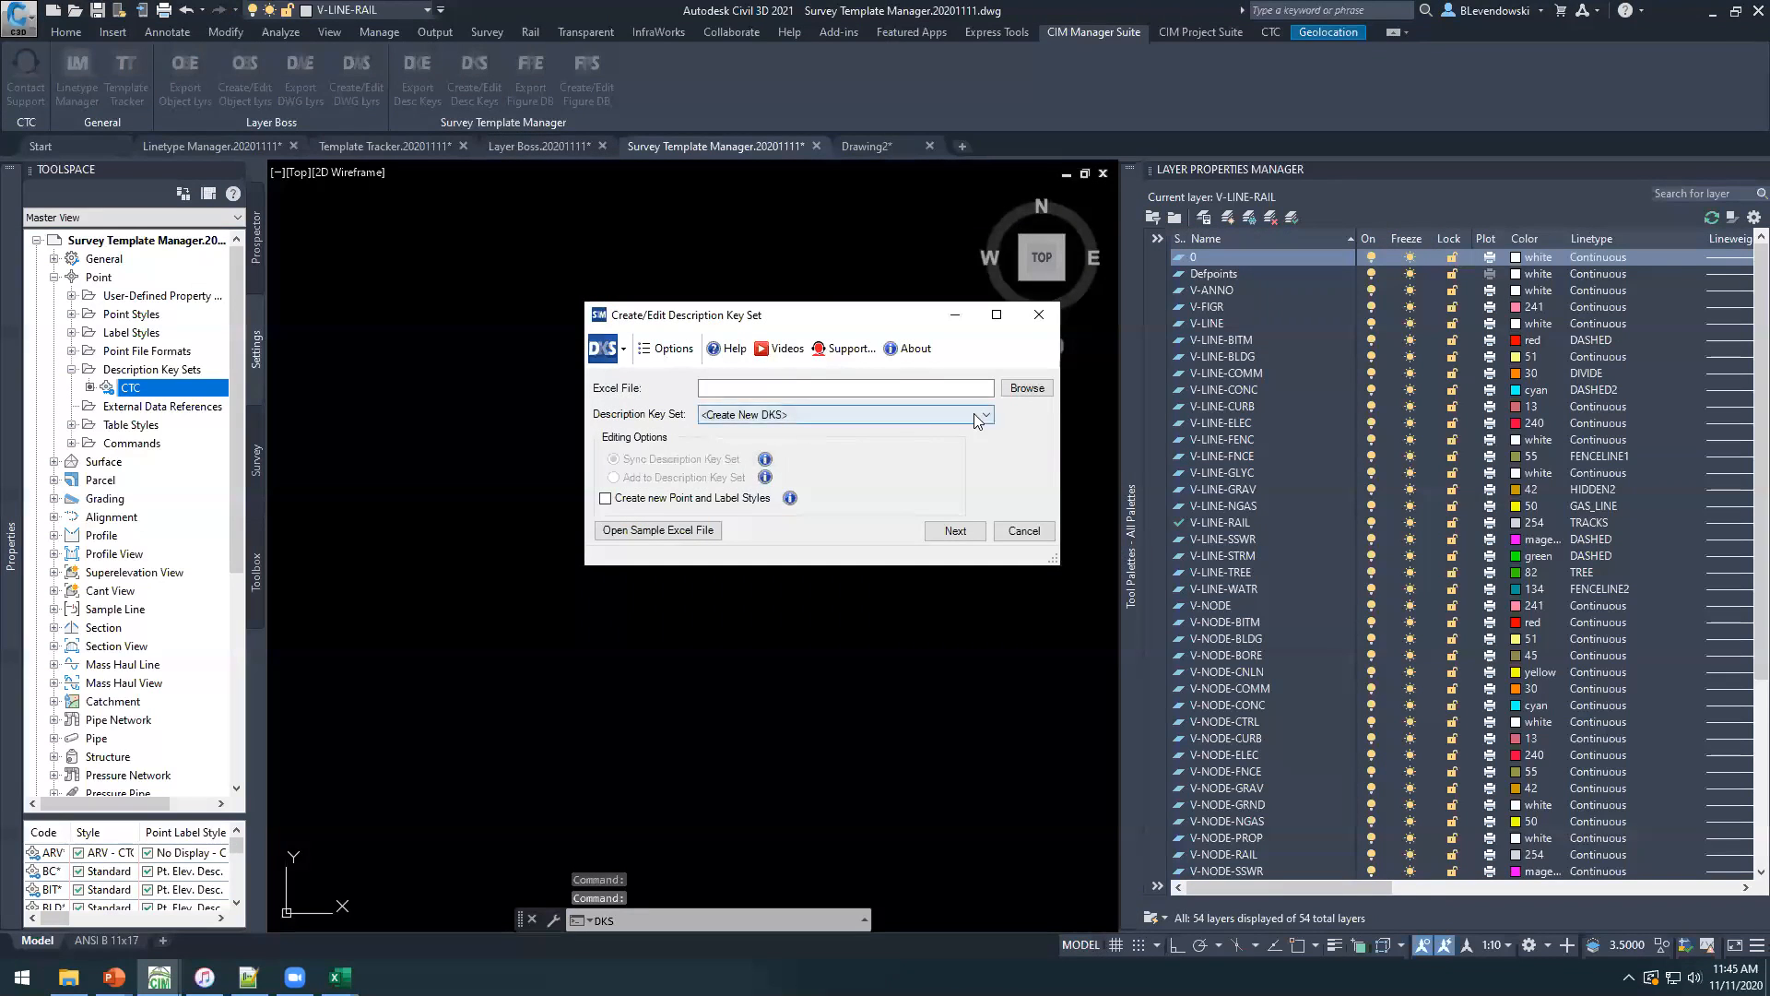
click(1027, 389)
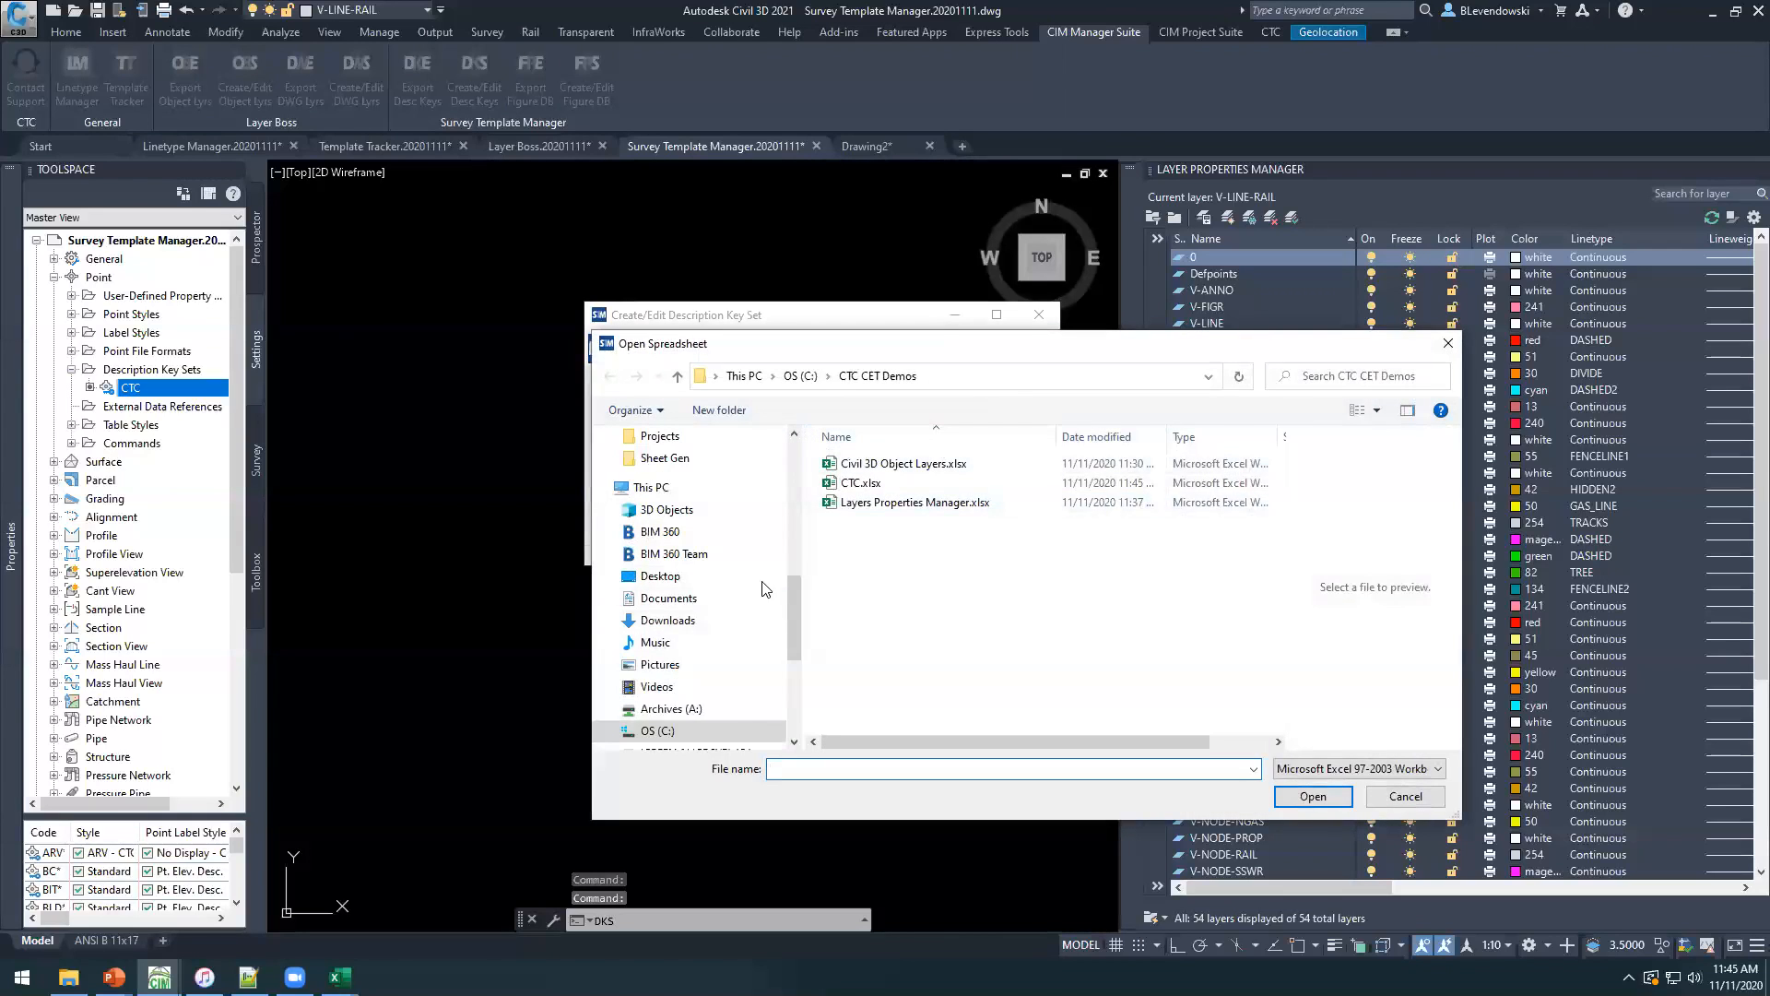
scroll(701, 572, down, 5)
click(850, 484)
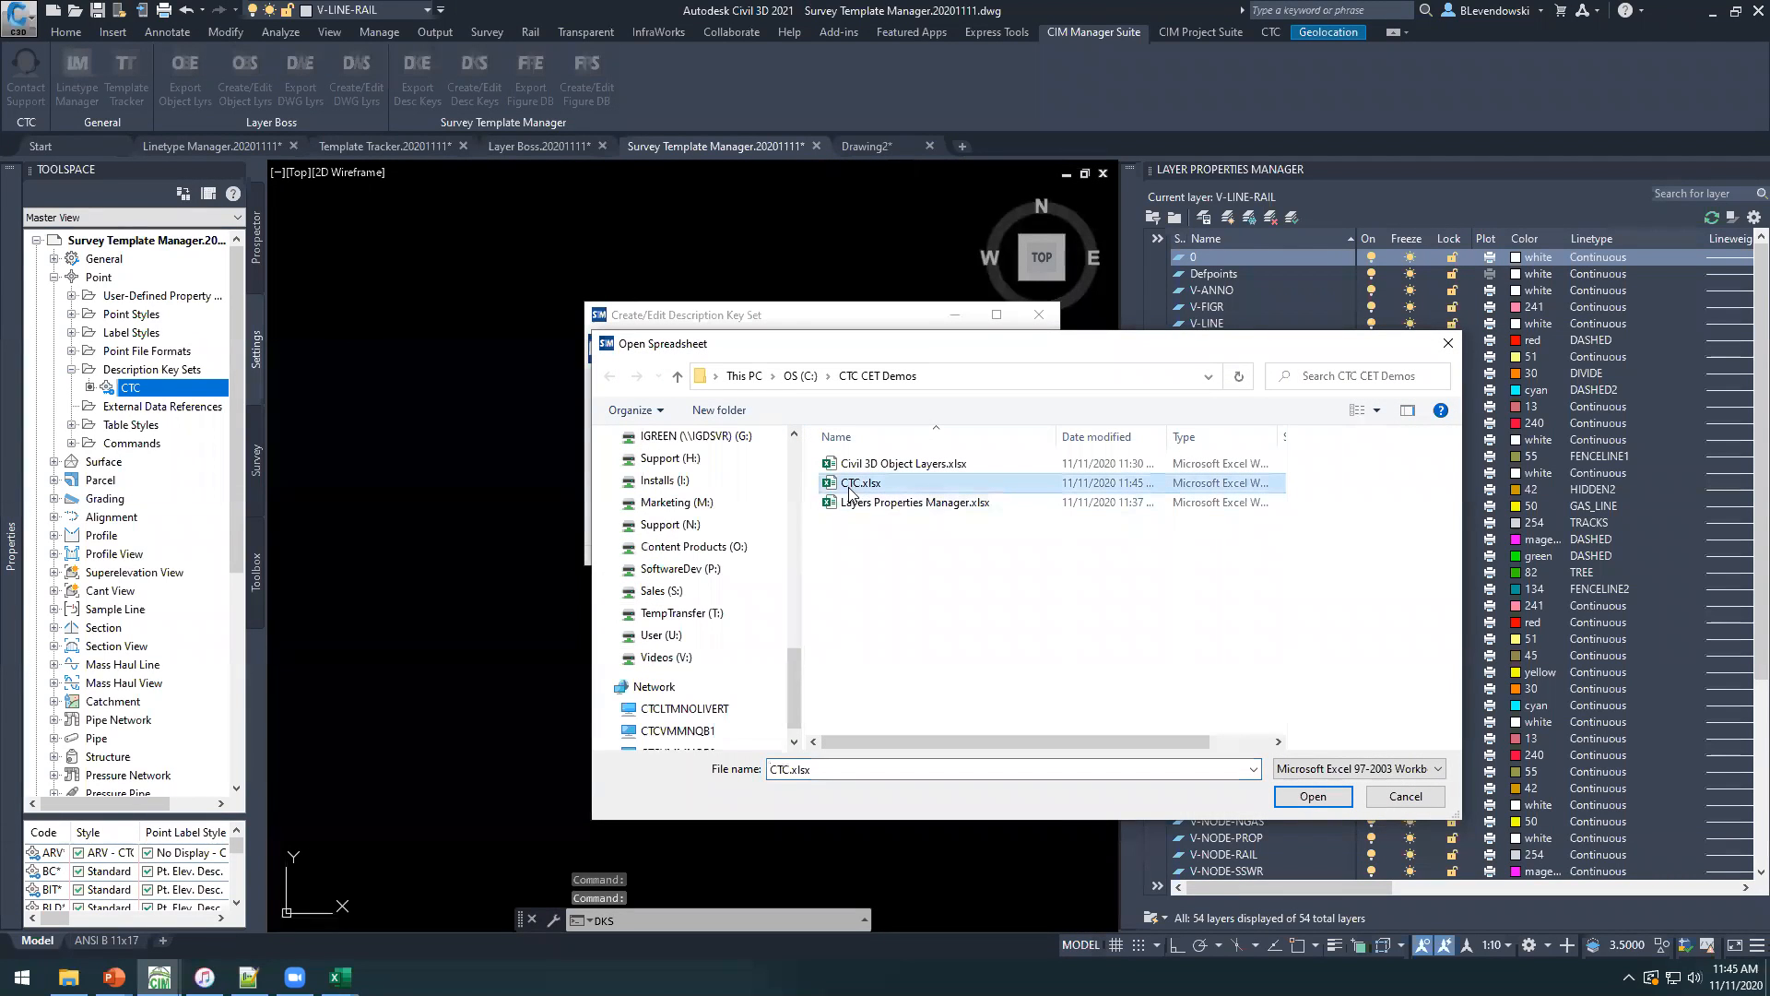
click(1312, 797)
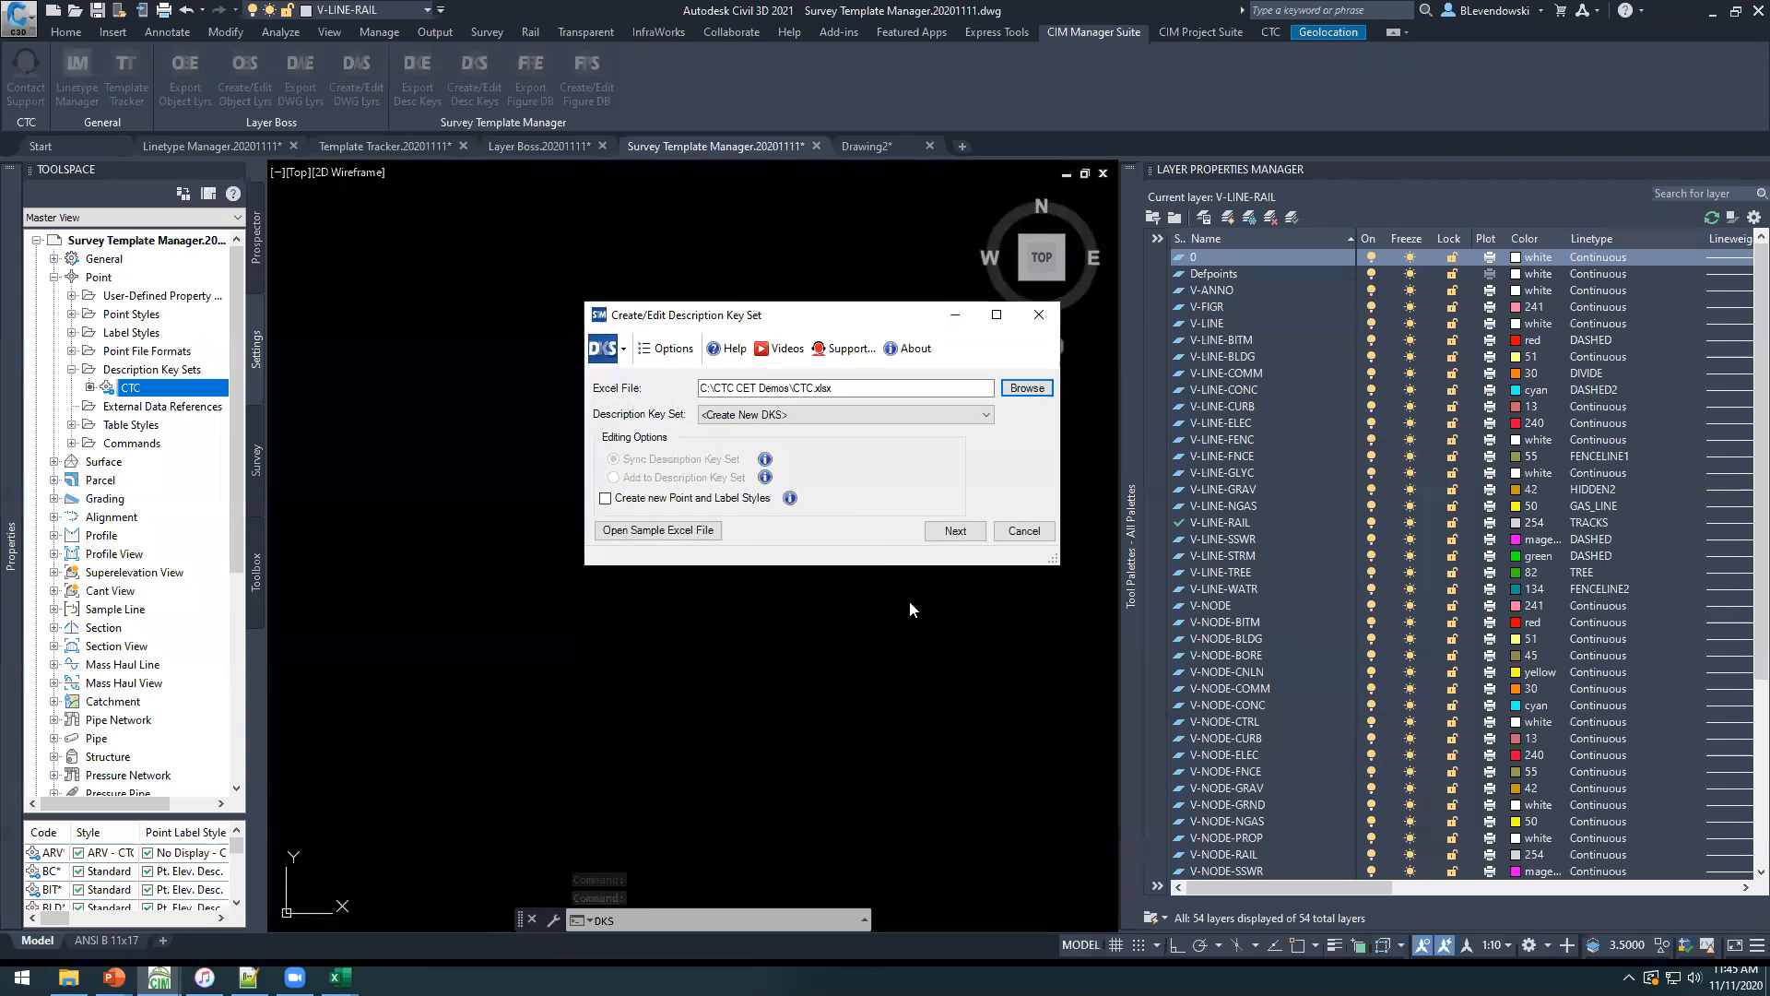
Target the CTC description key set for syncing, enable creation of new point and label styles, and continue to the change preview.
click(798, 414)
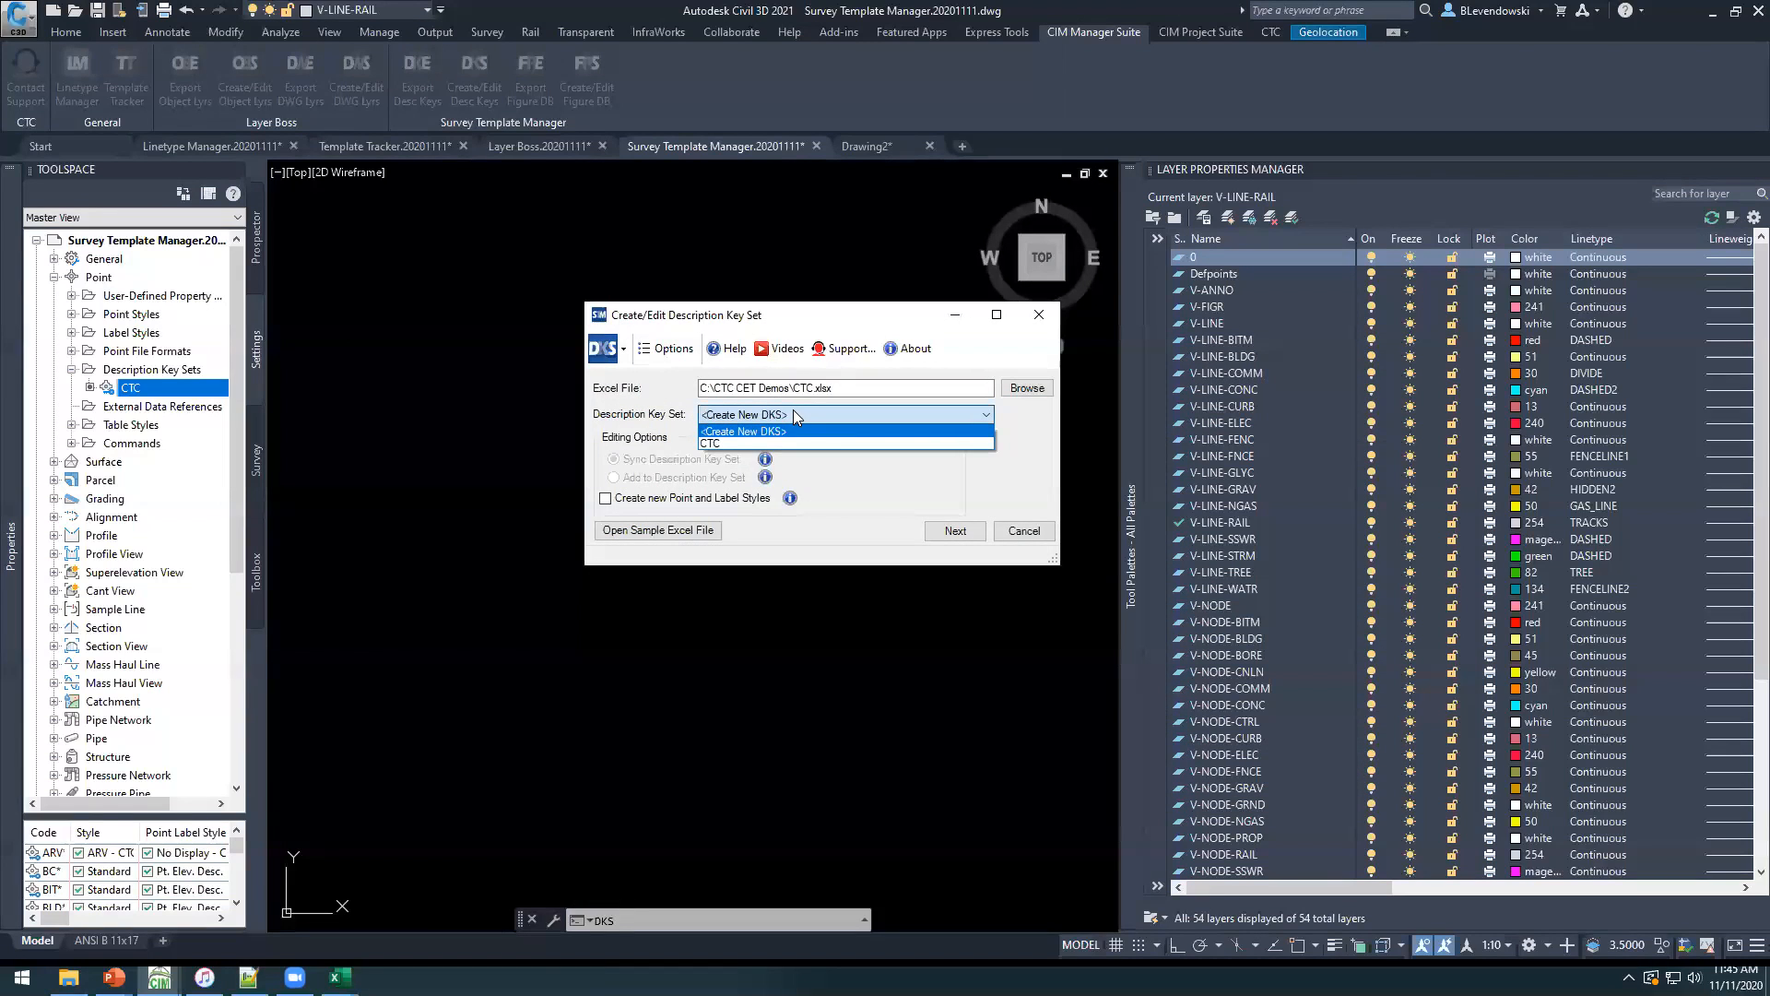
click(725, 446)
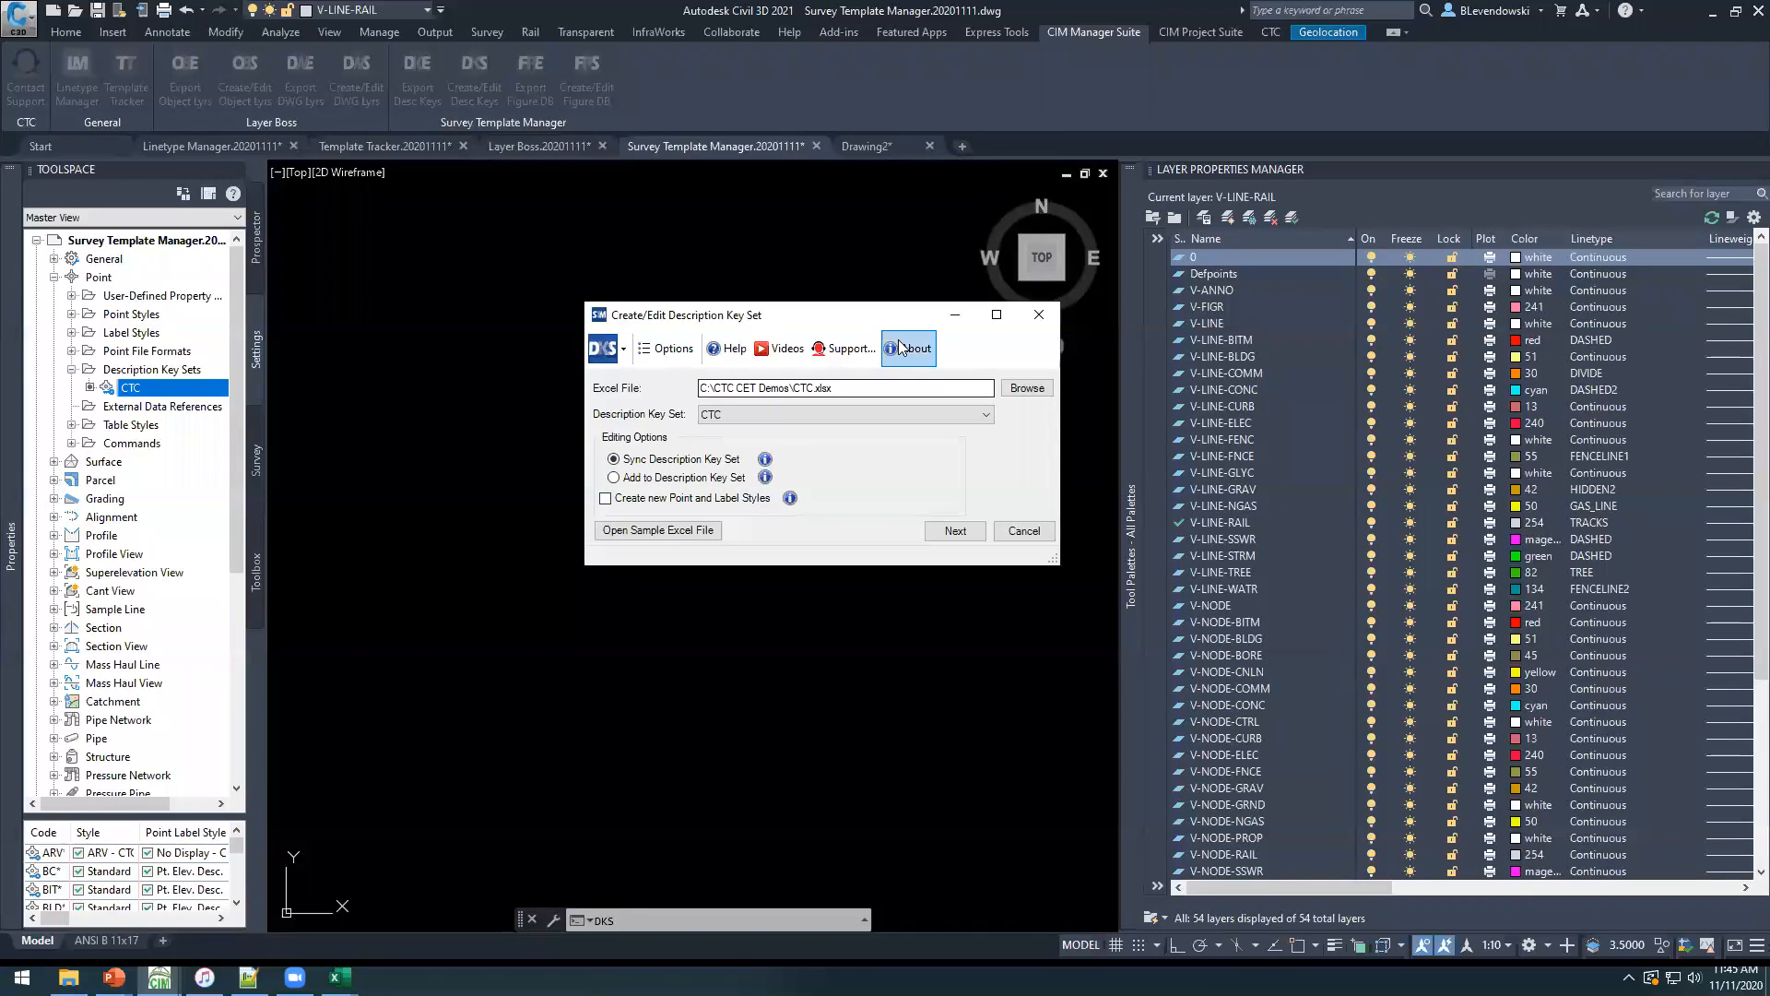
drag(867, 318, 812, 295)
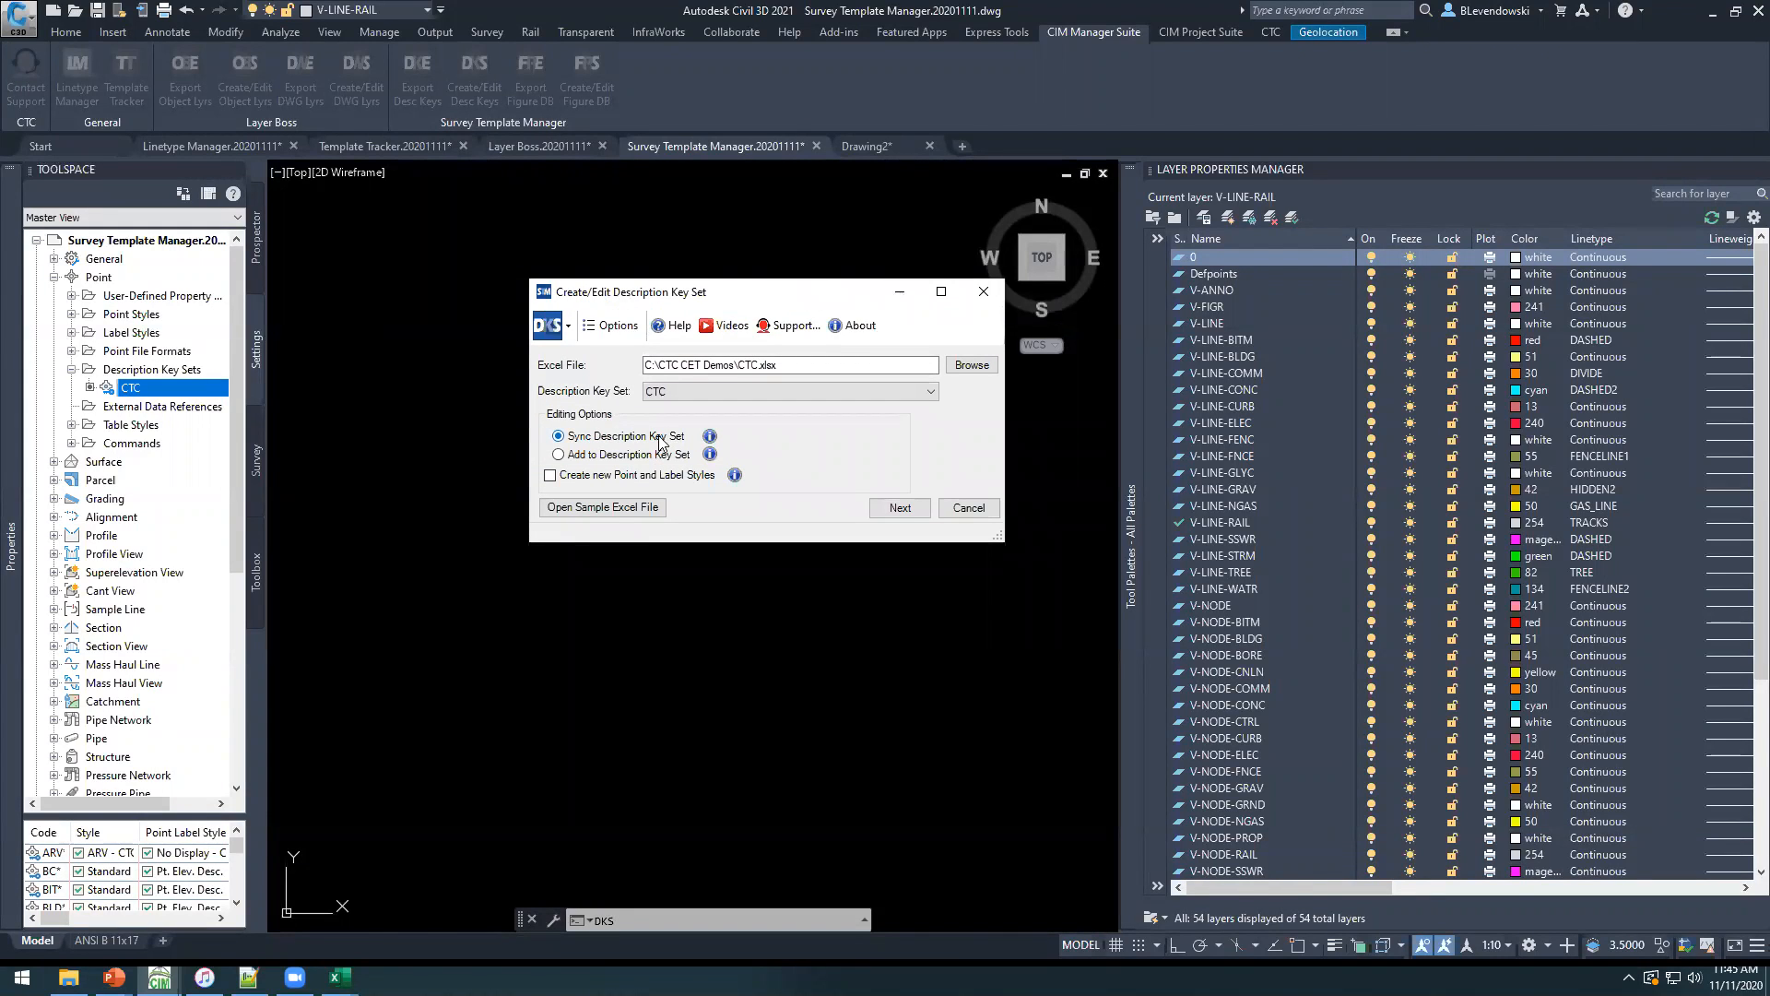
click(550, 476)
click(899, 507)
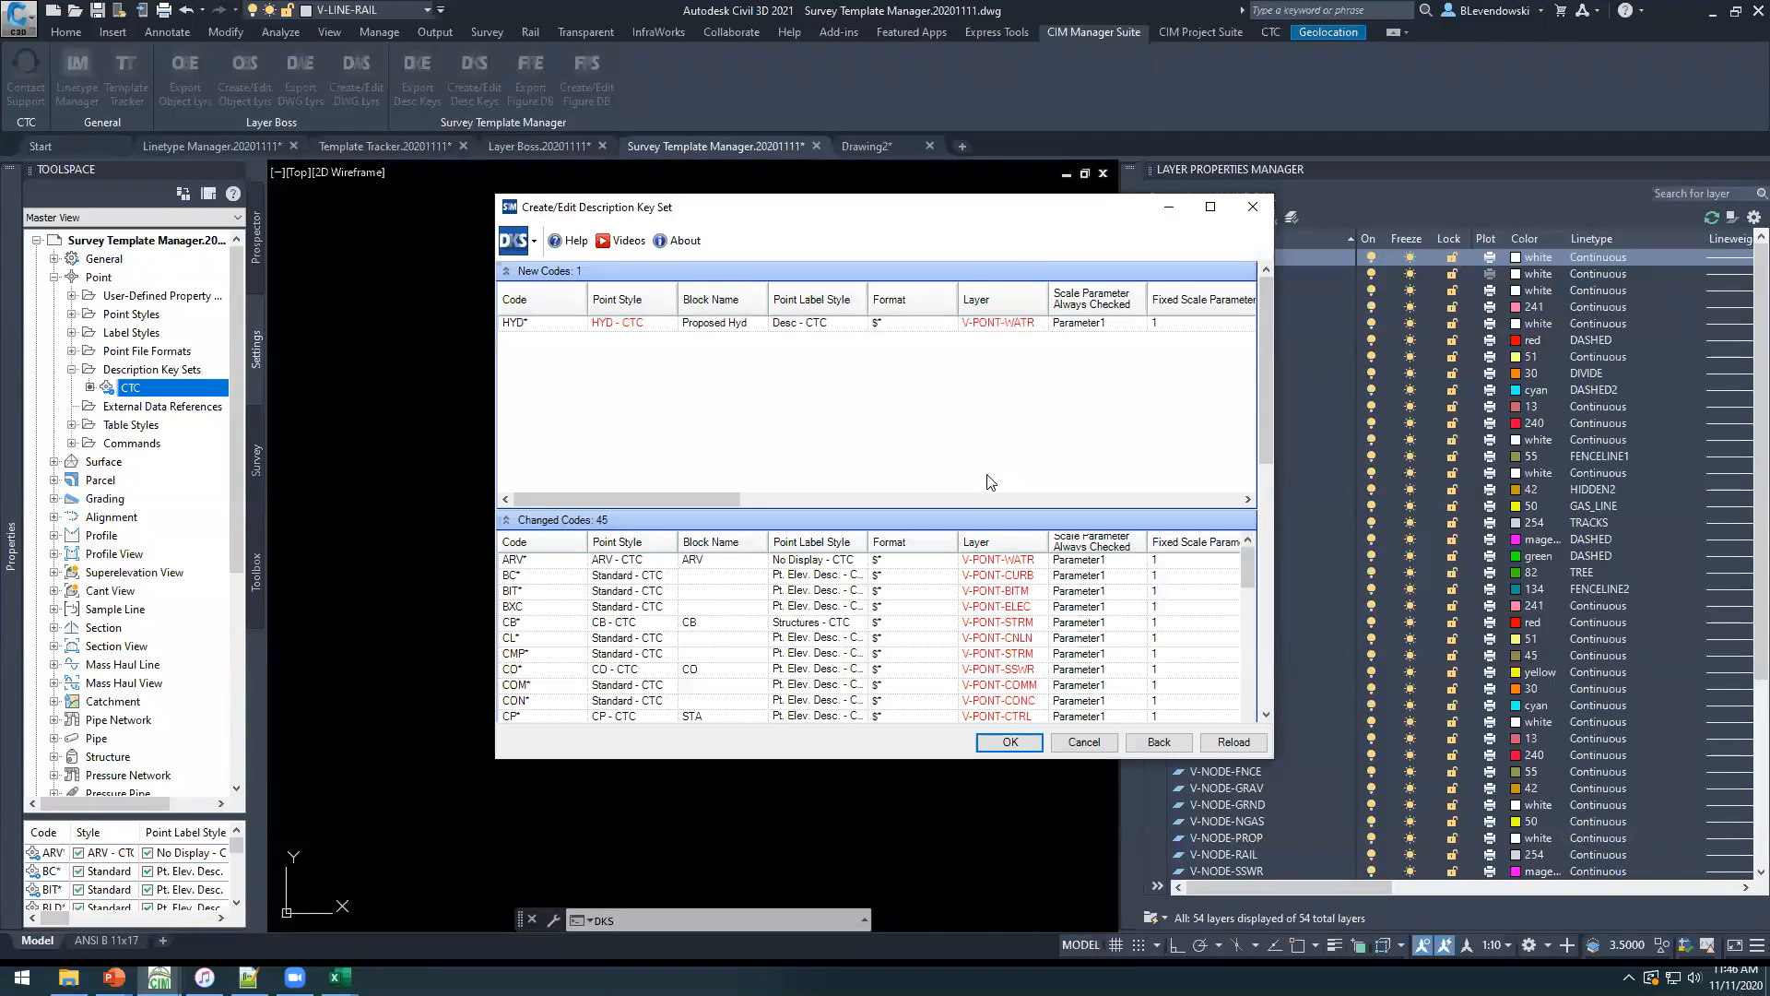
Maximize the change preview and examine the new HYD* code and the layers of the changed codes.
double_click(902, 219)
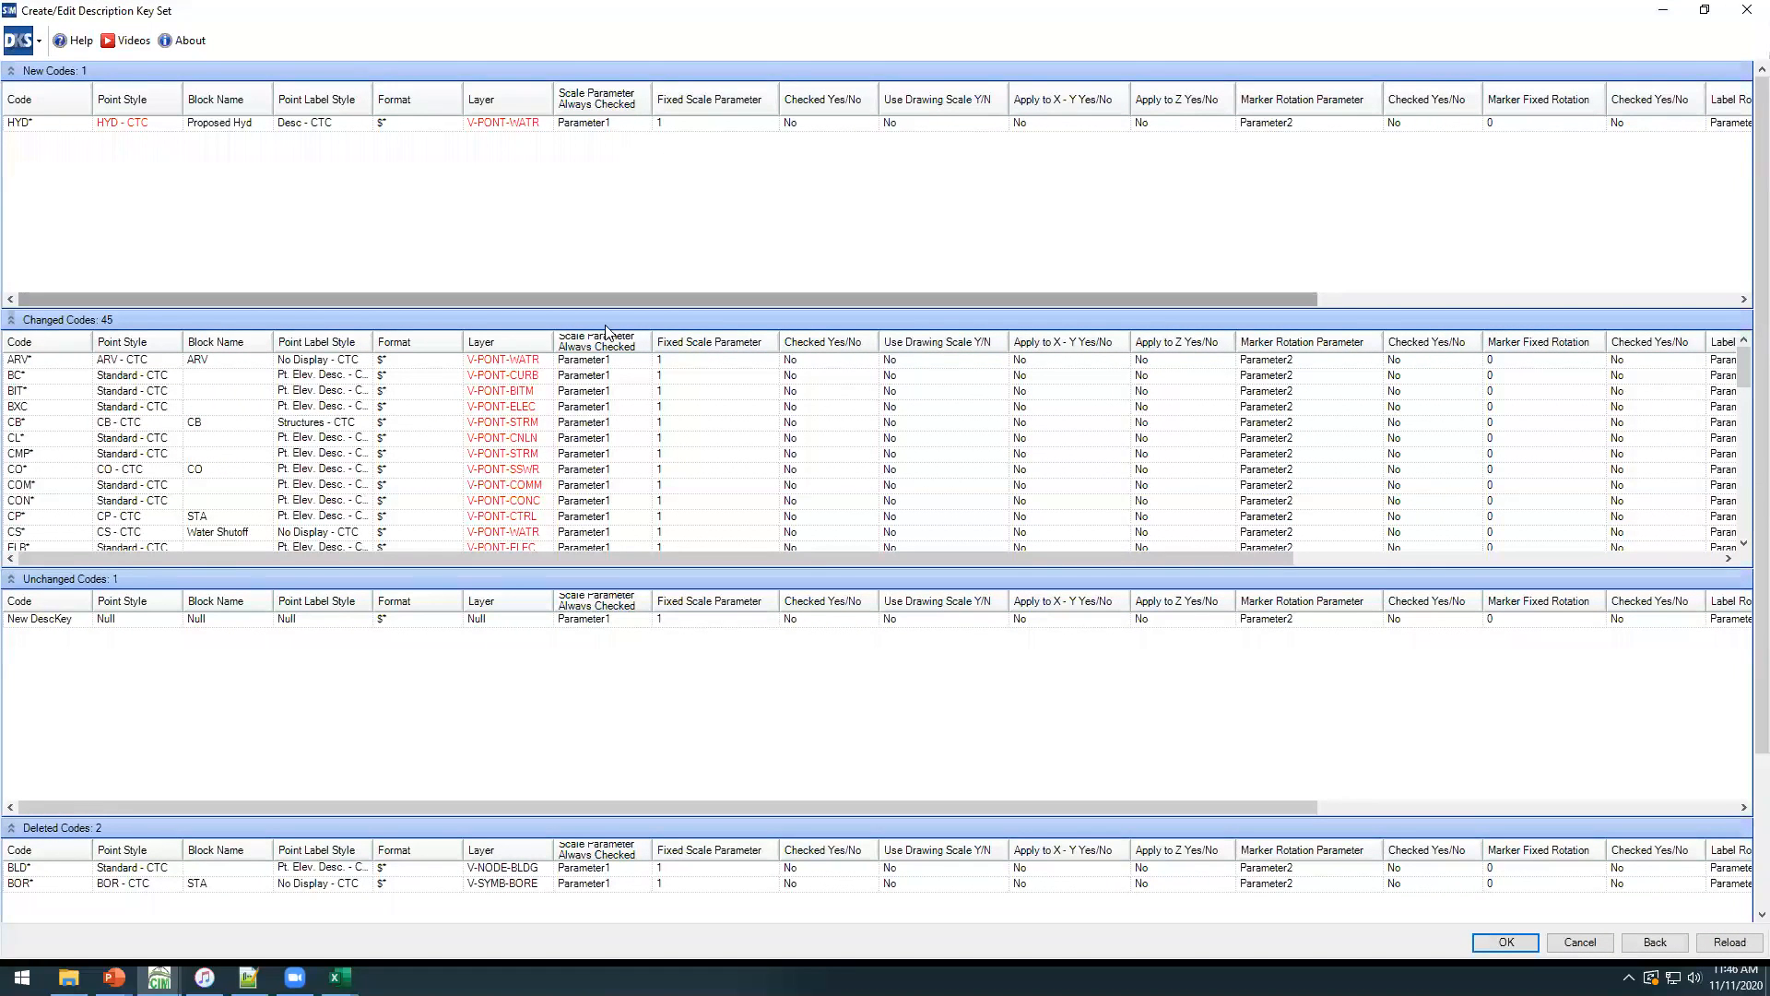
click(522, 426)
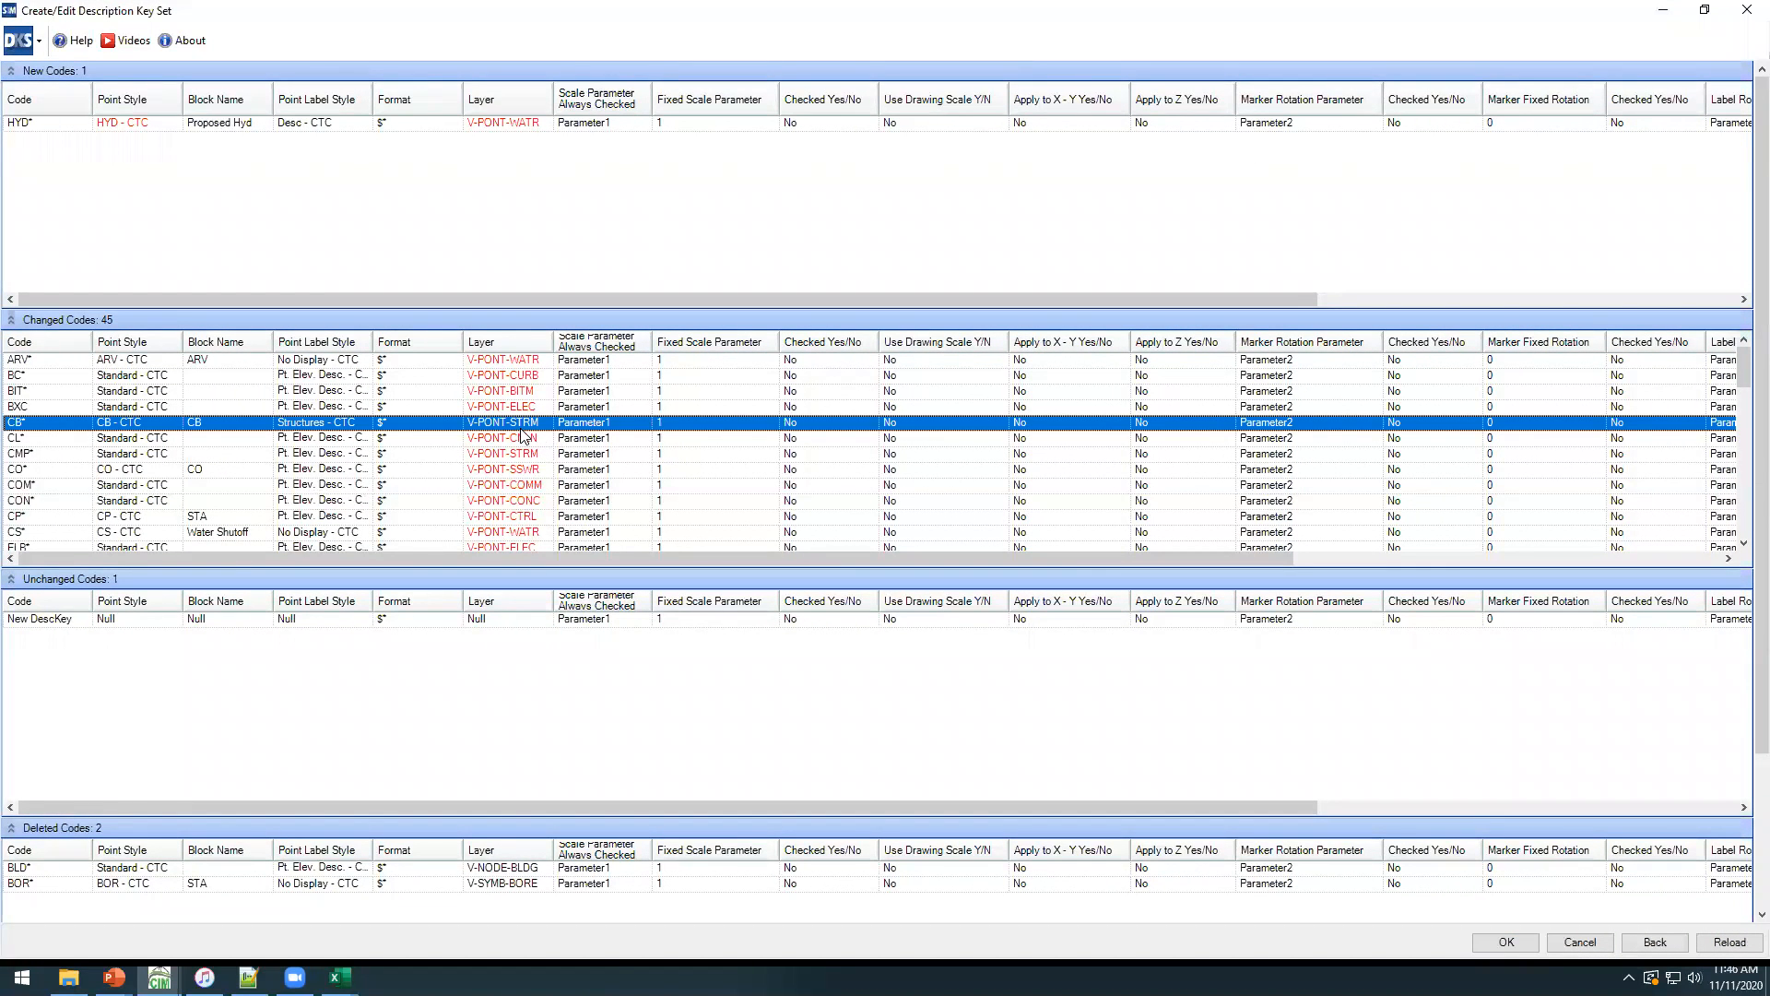
click(531, 362)
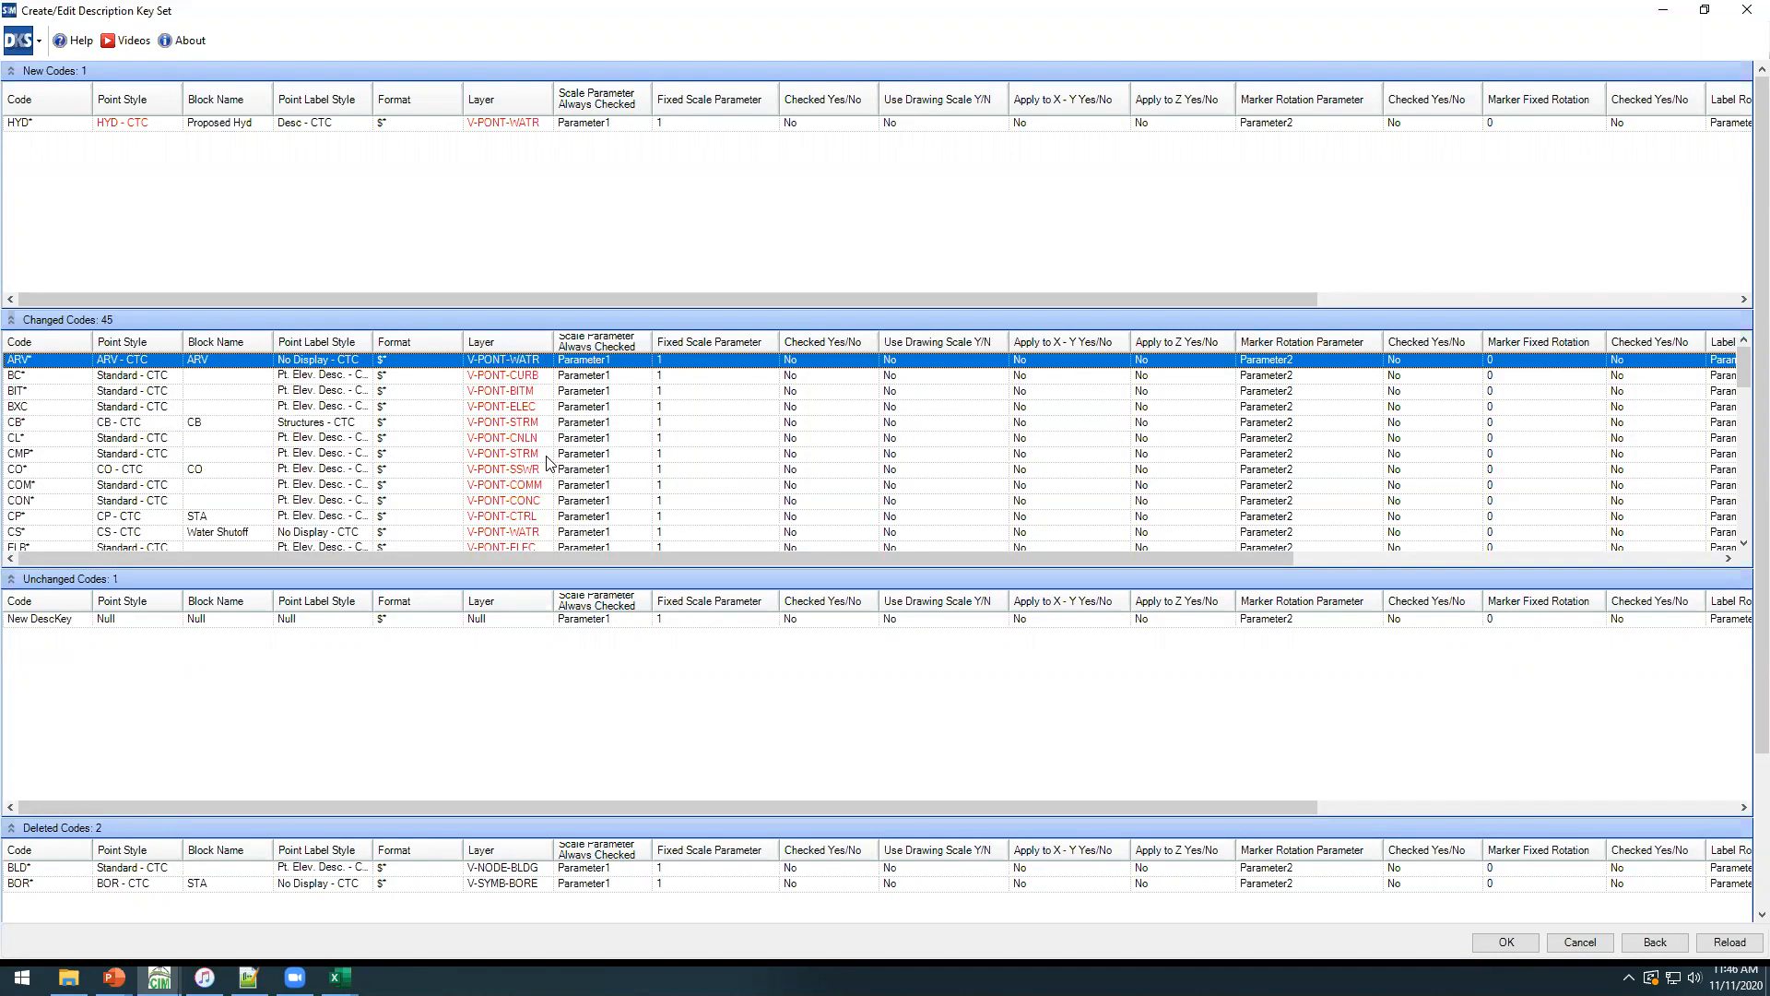
click(316, 215)
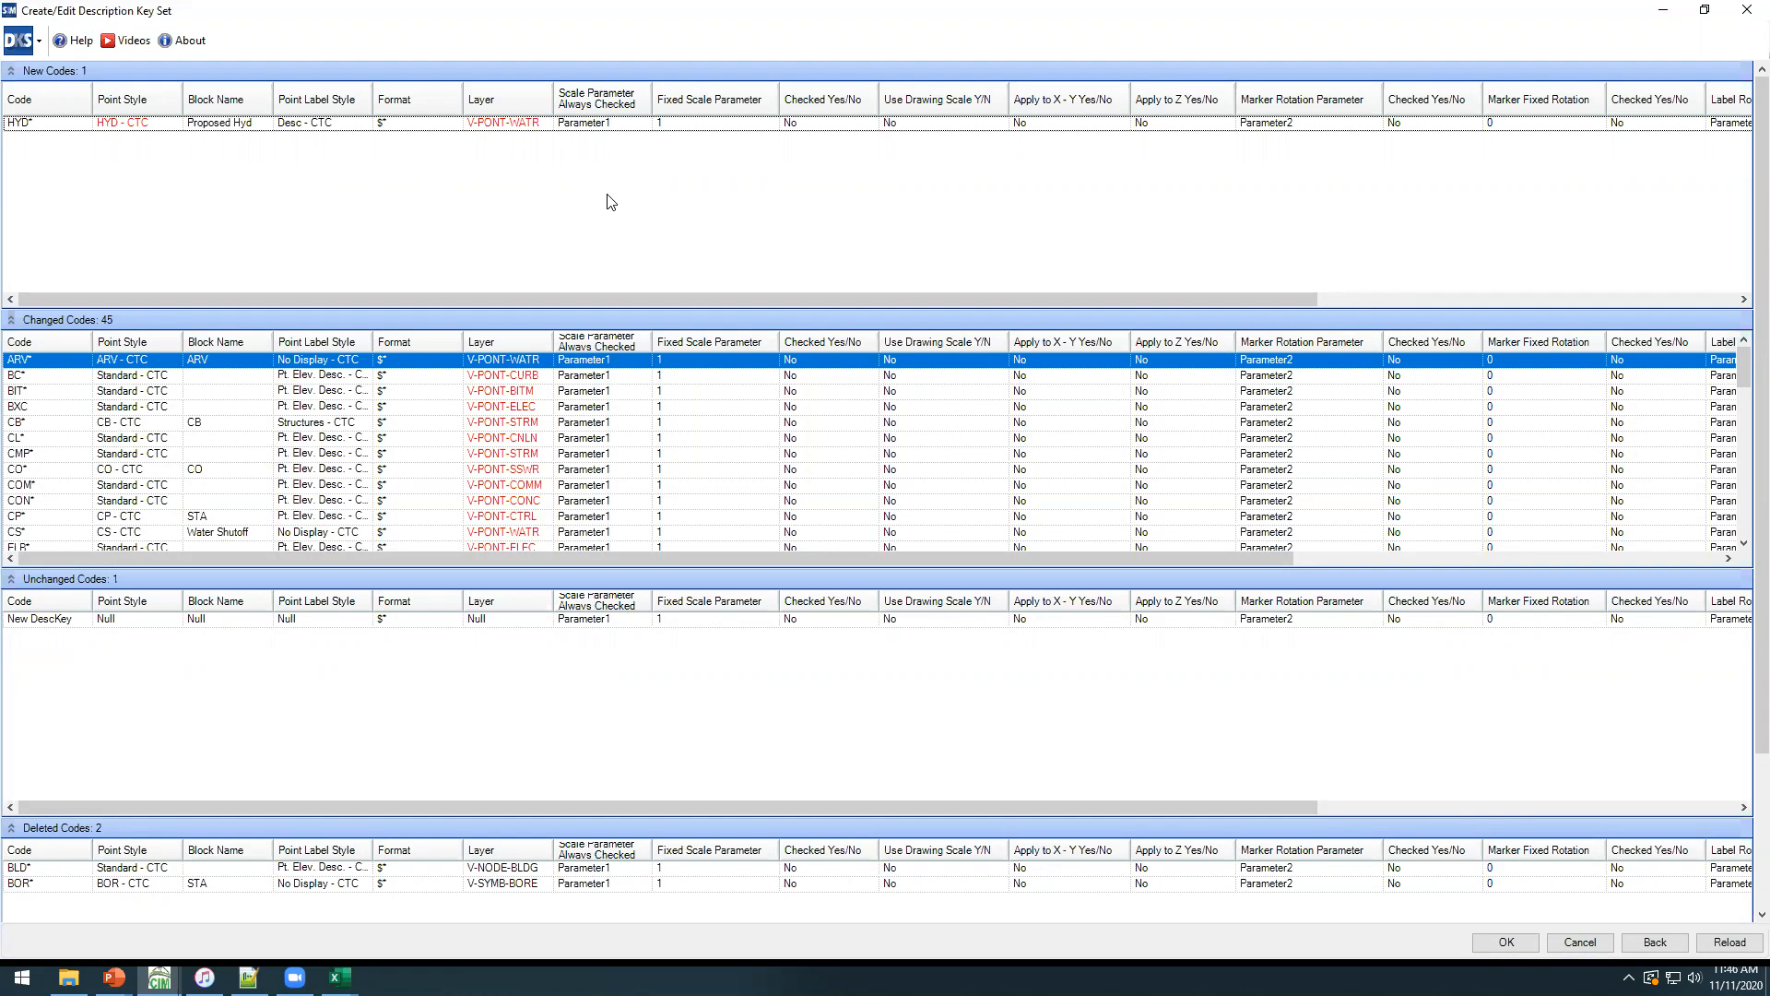
click(522, 454)
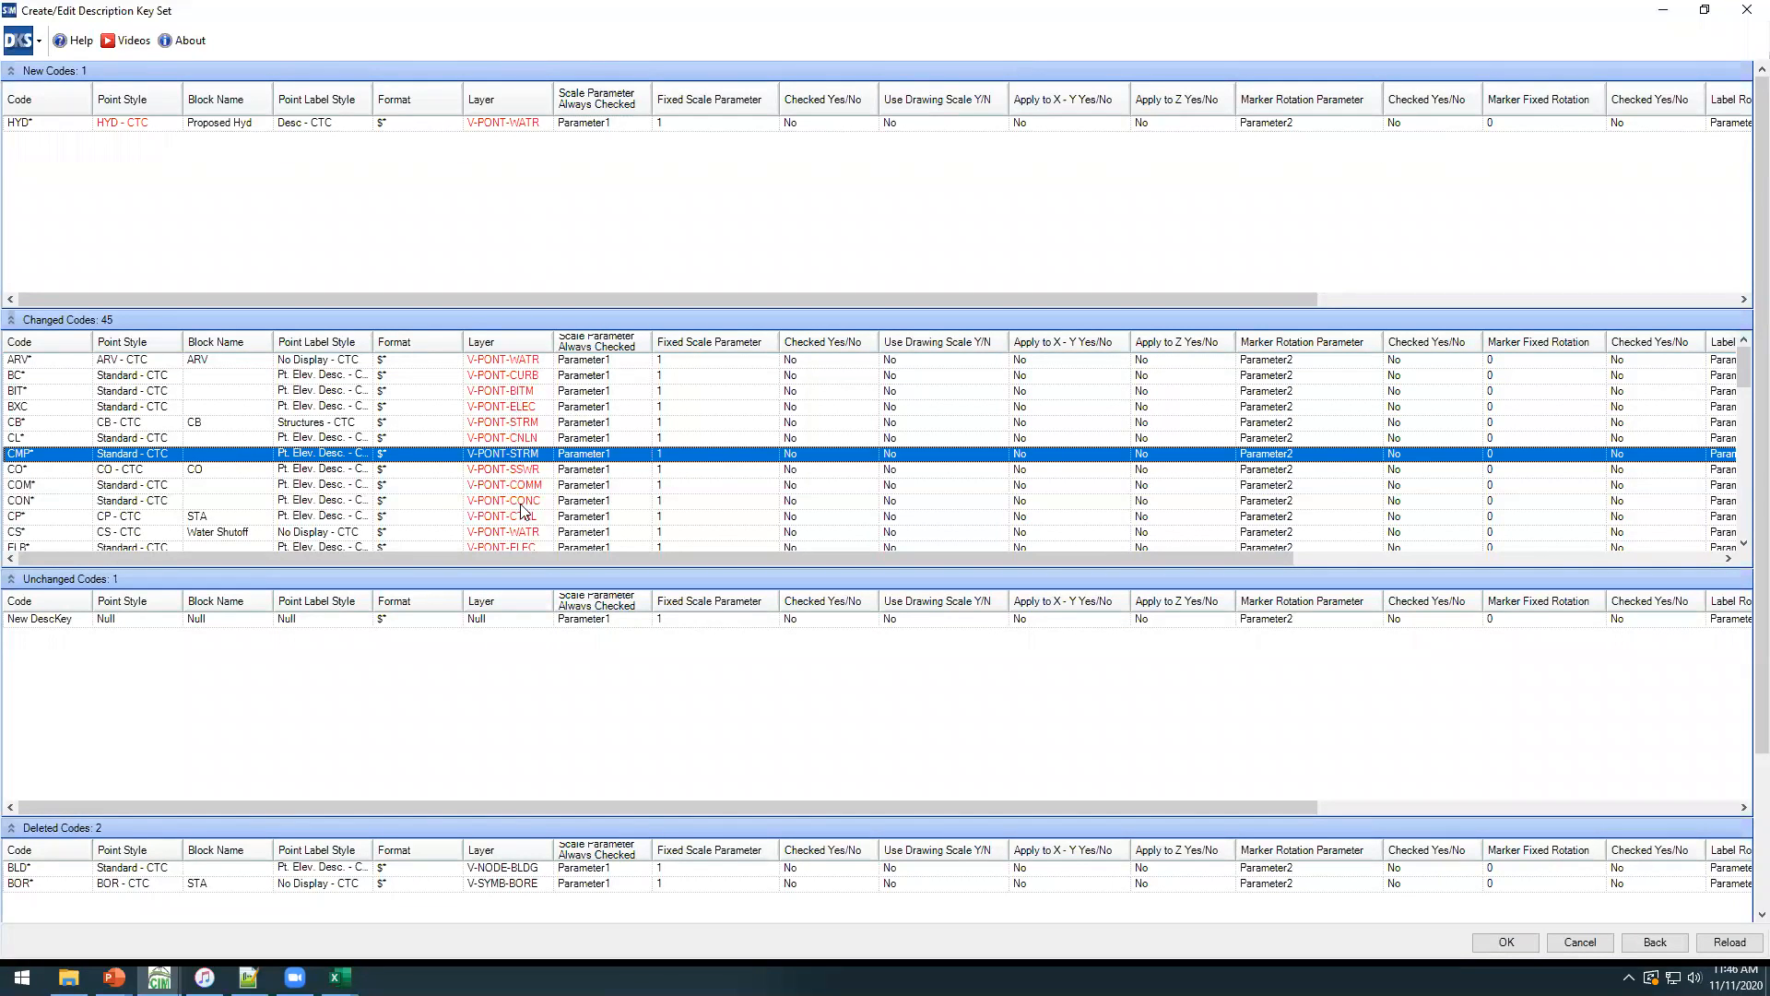
click(496, 405)
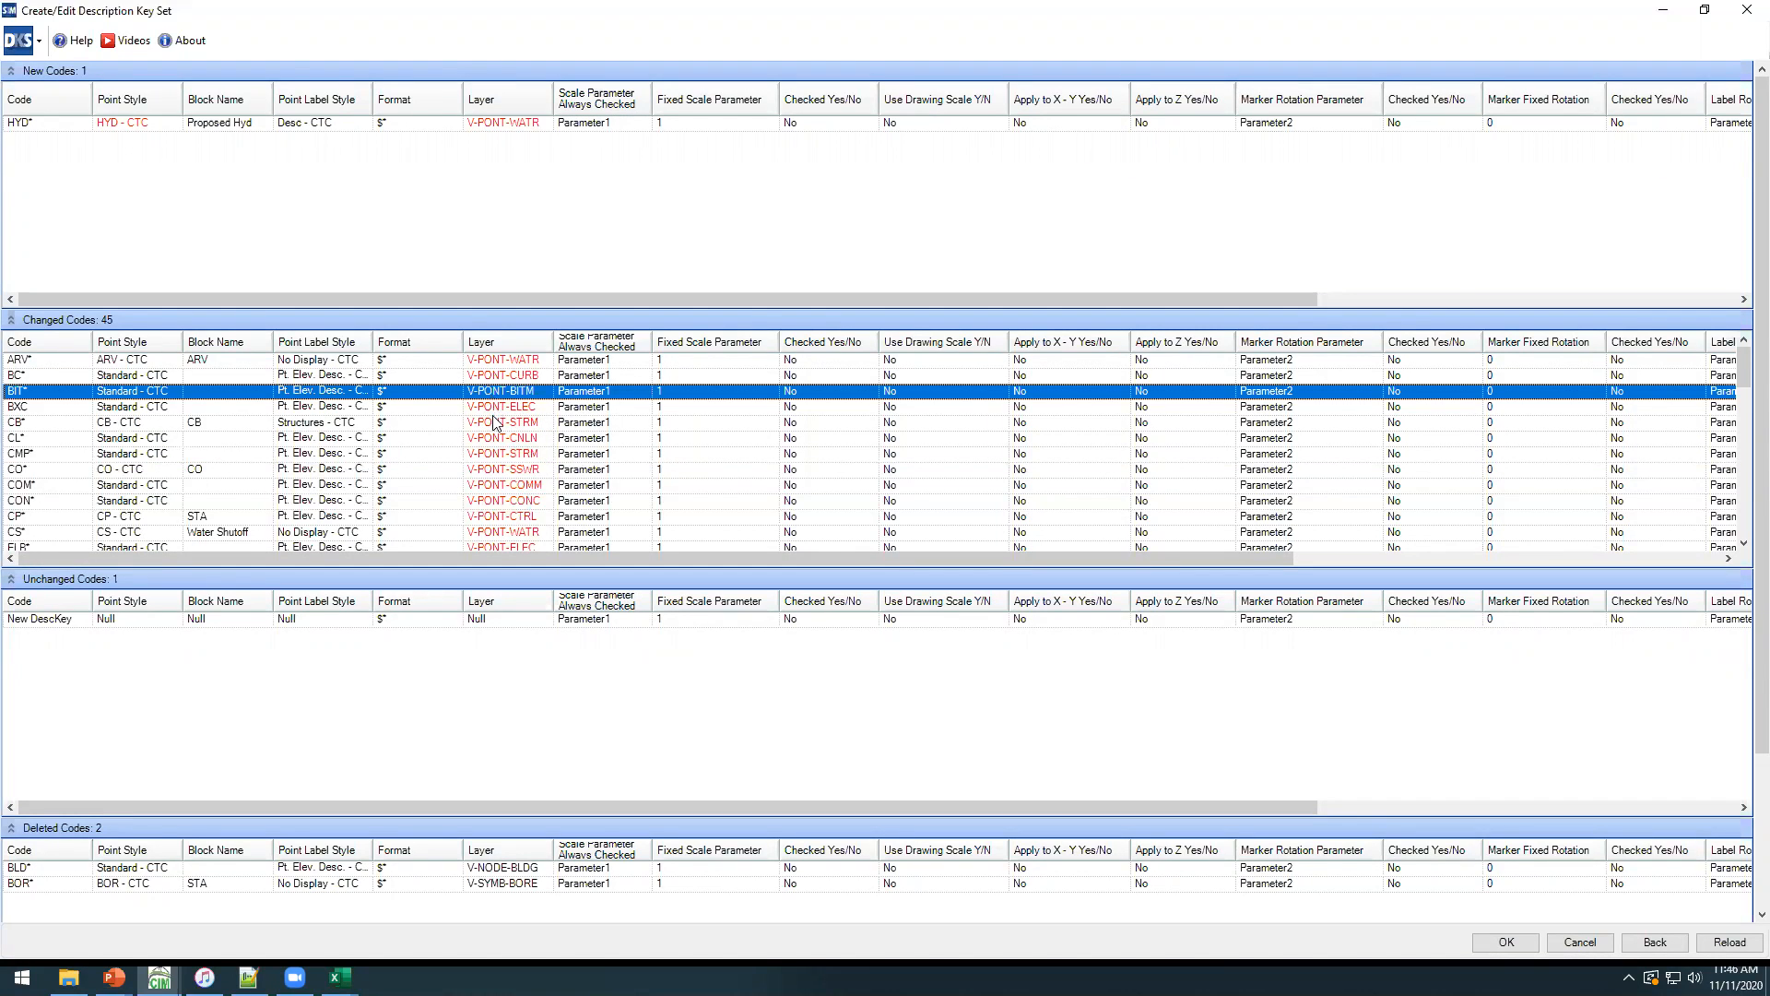
click(504, 424)
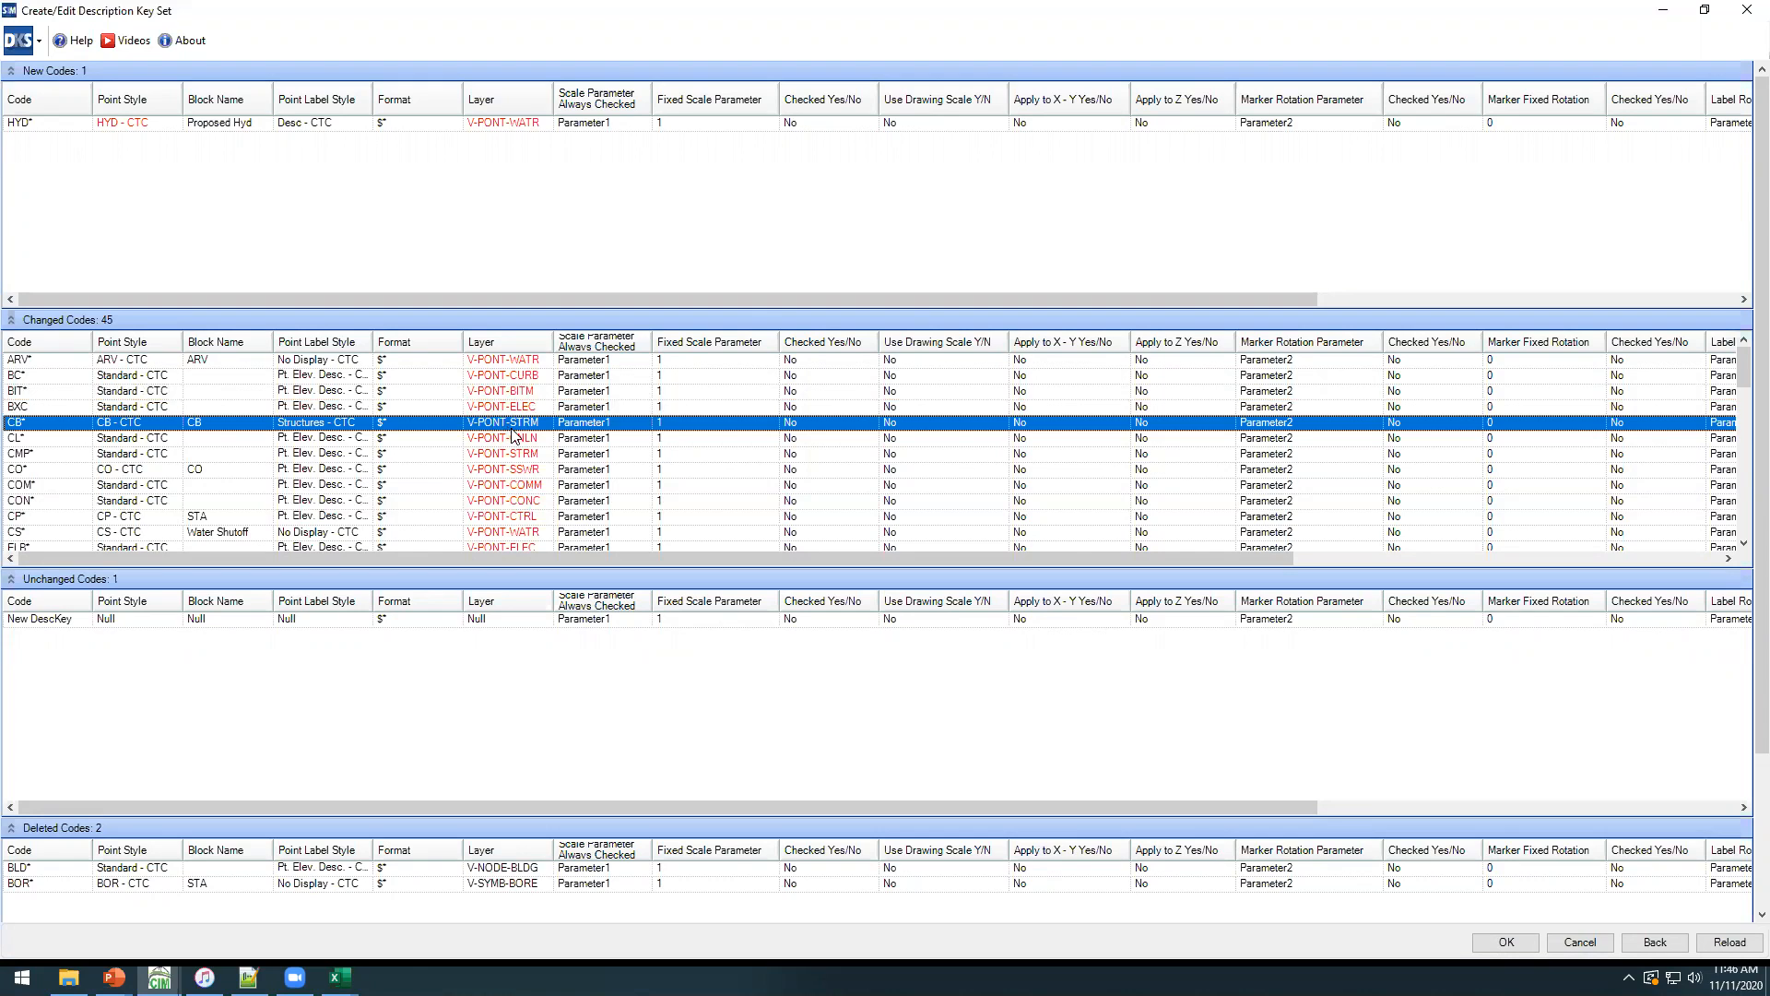
click(499, 458)
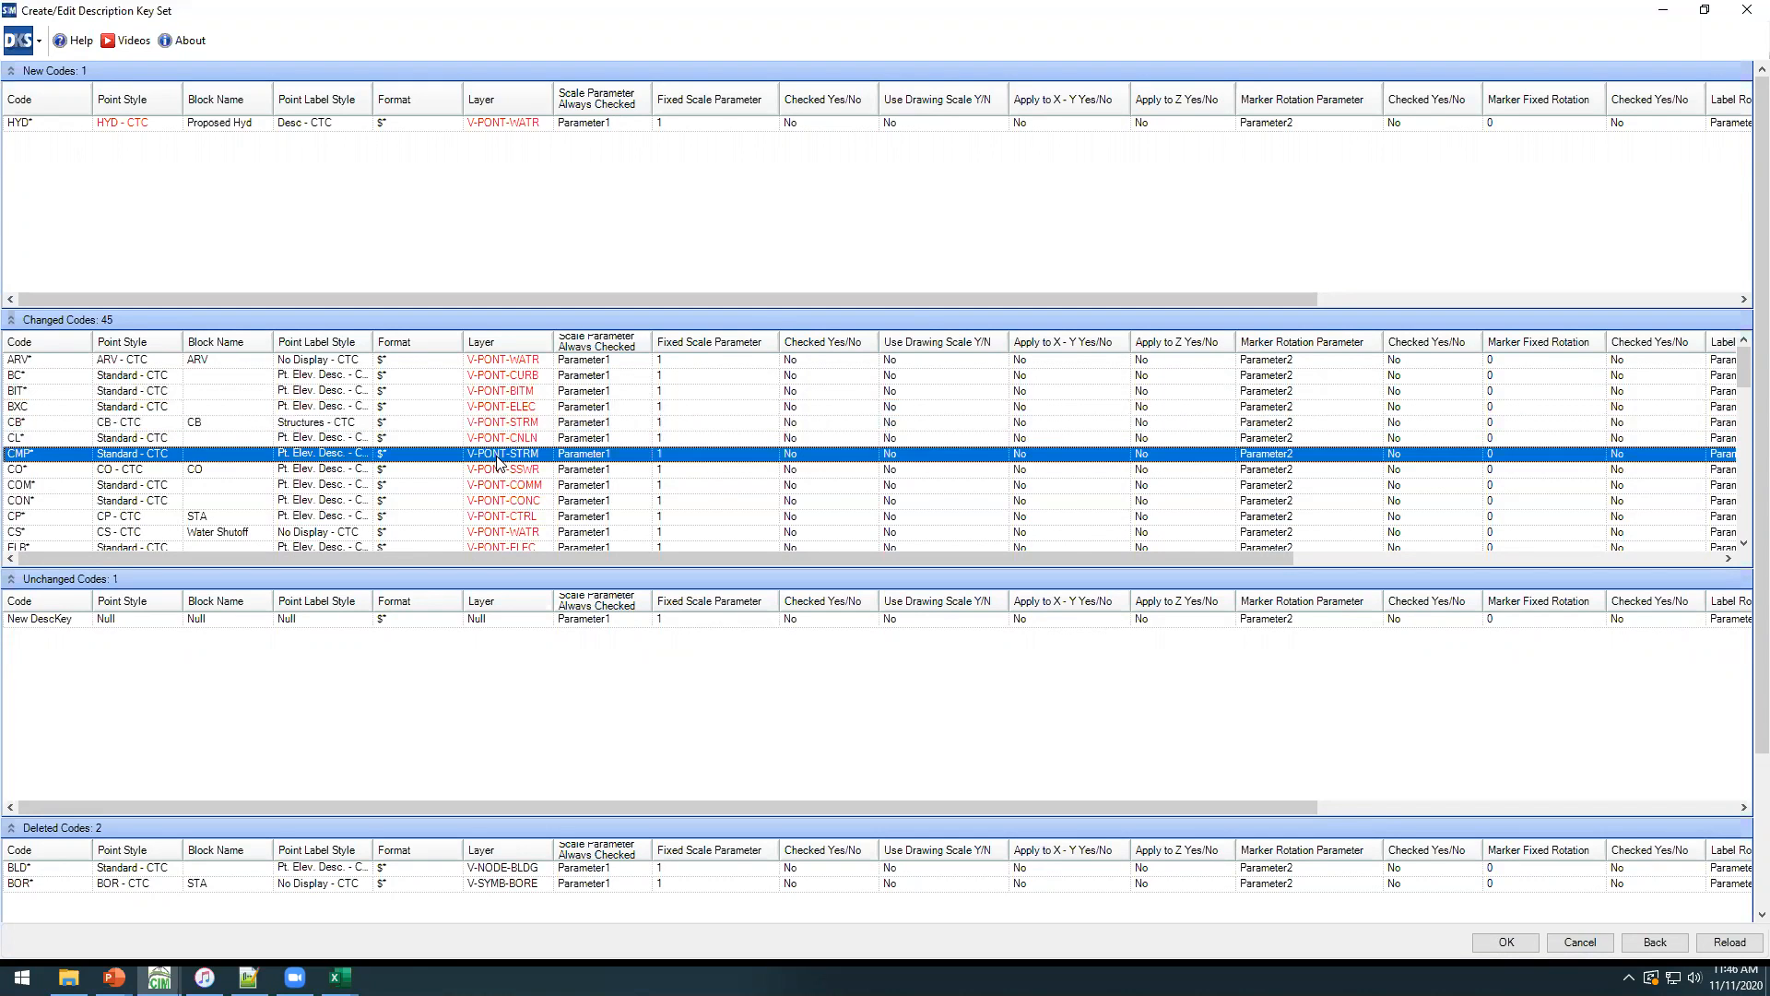
click(510, 439)
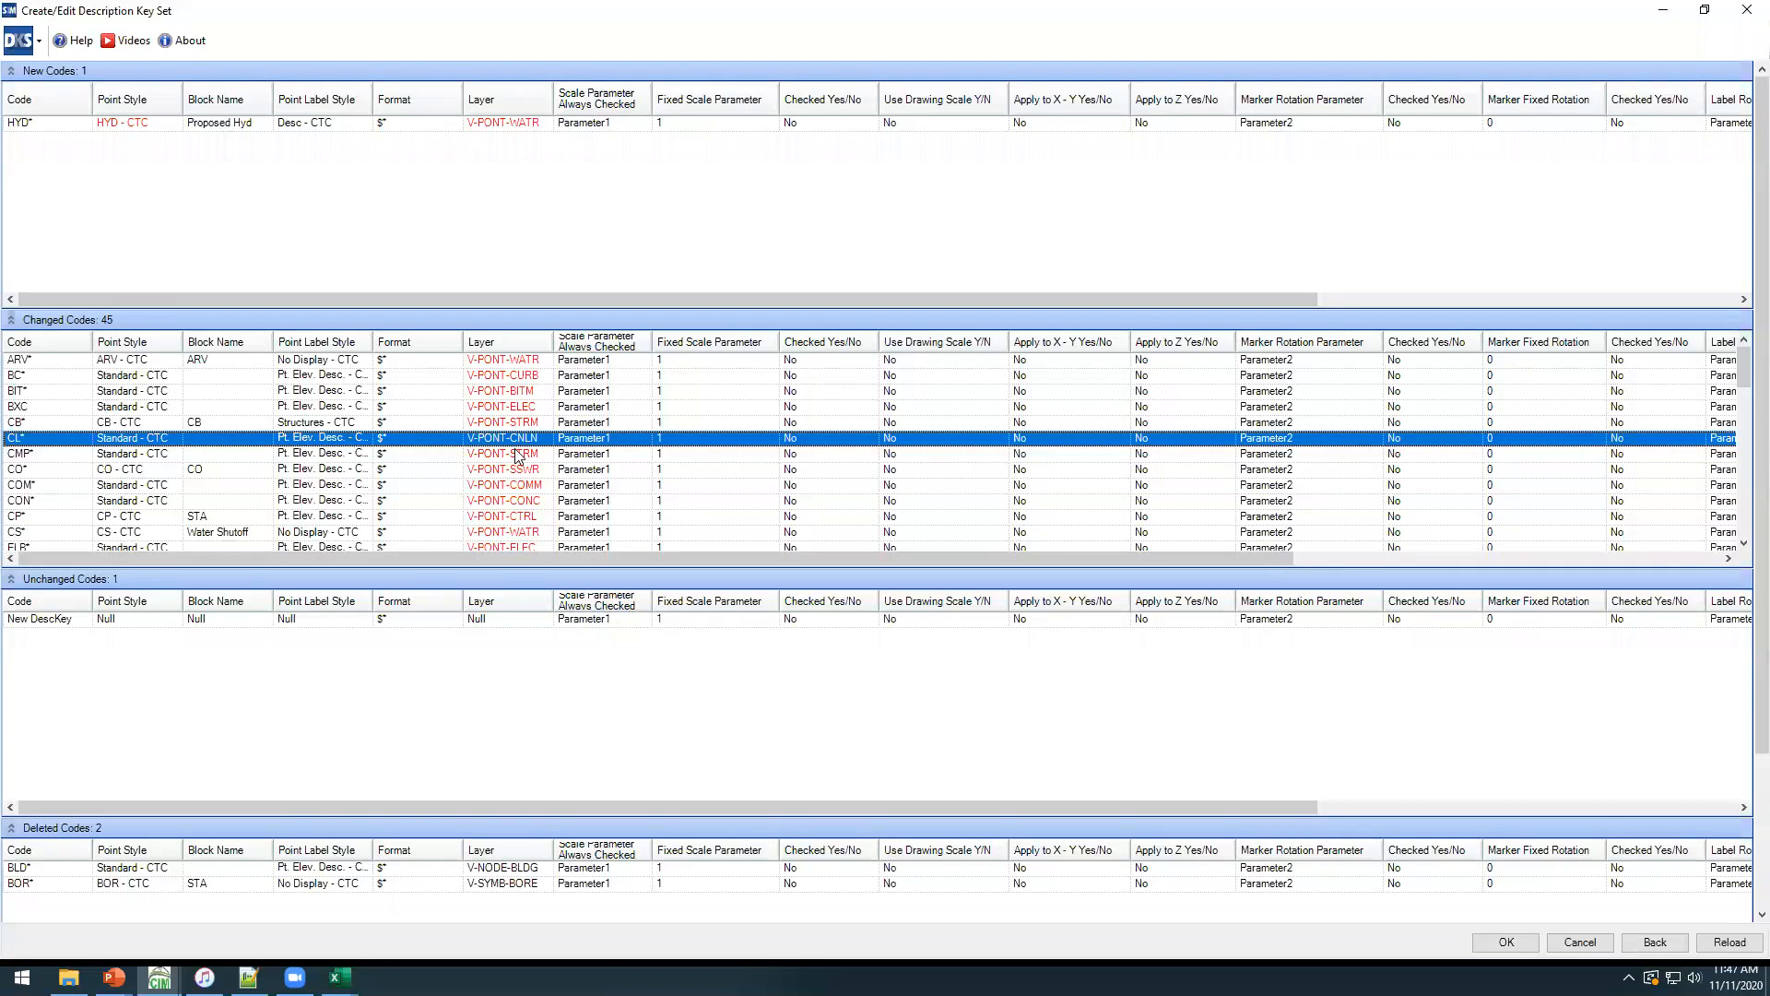
Collapse the changed and unchanged code lists and apply the spreadsheet changes to the description key set.
click(11, 320)
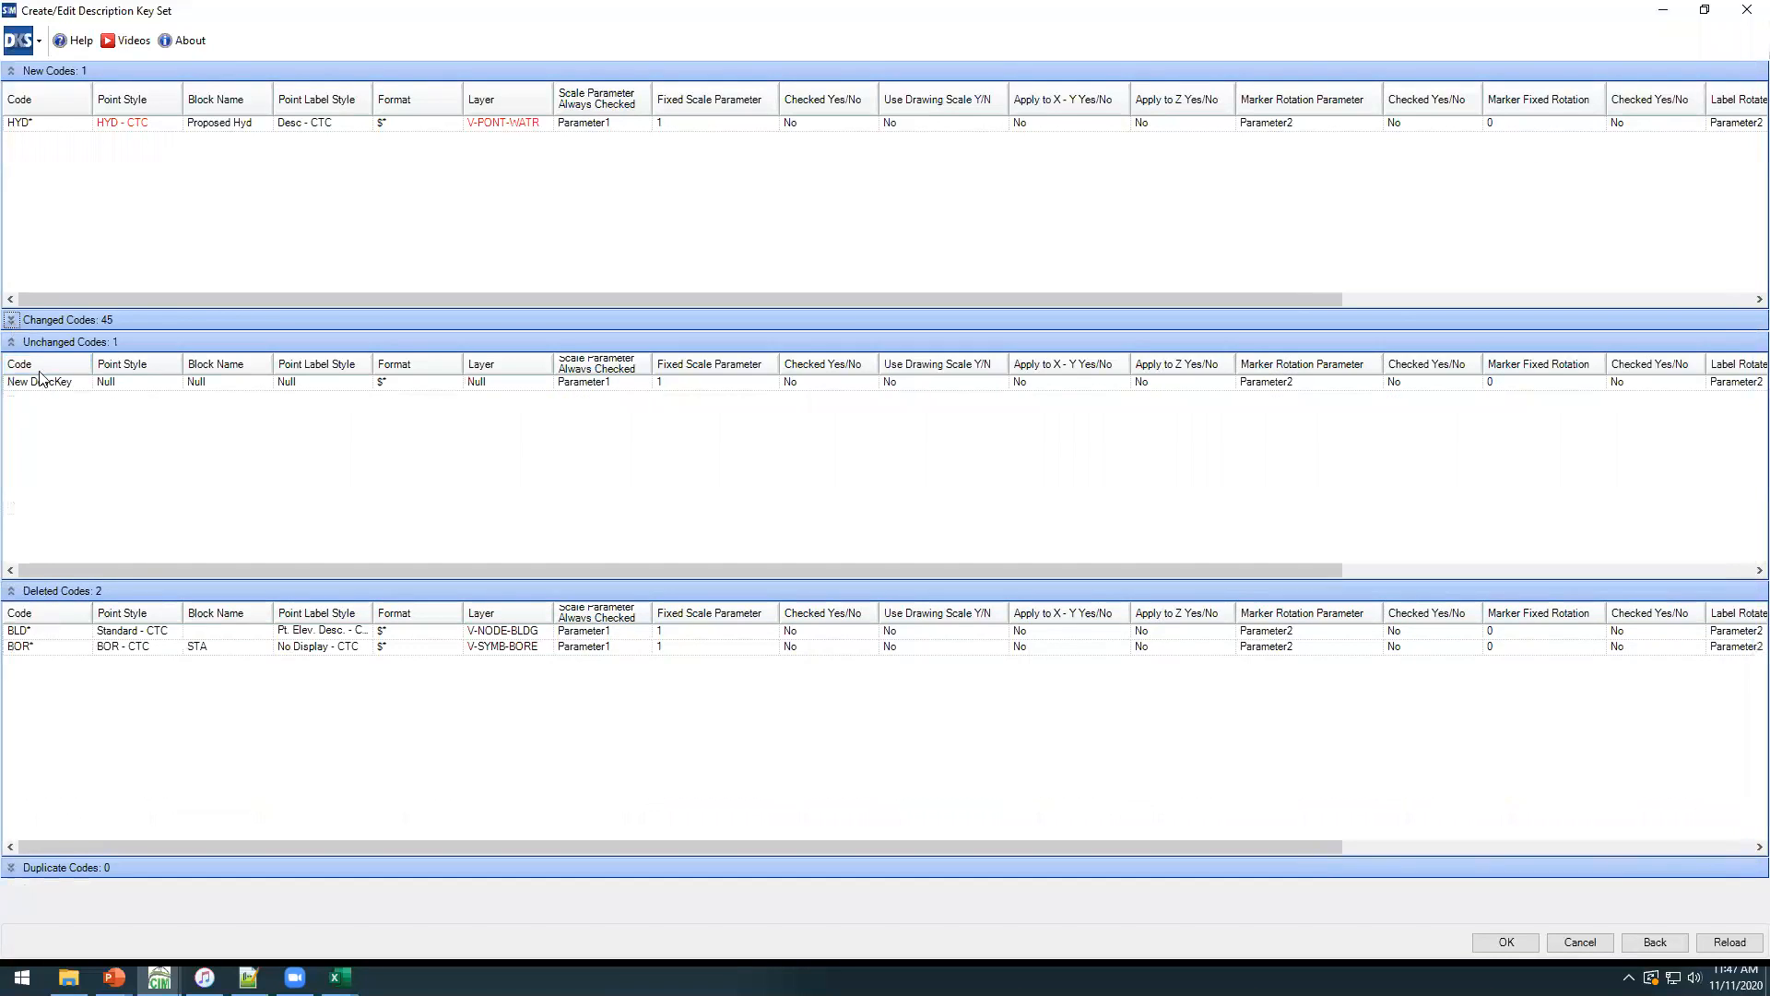
click(11, 342)
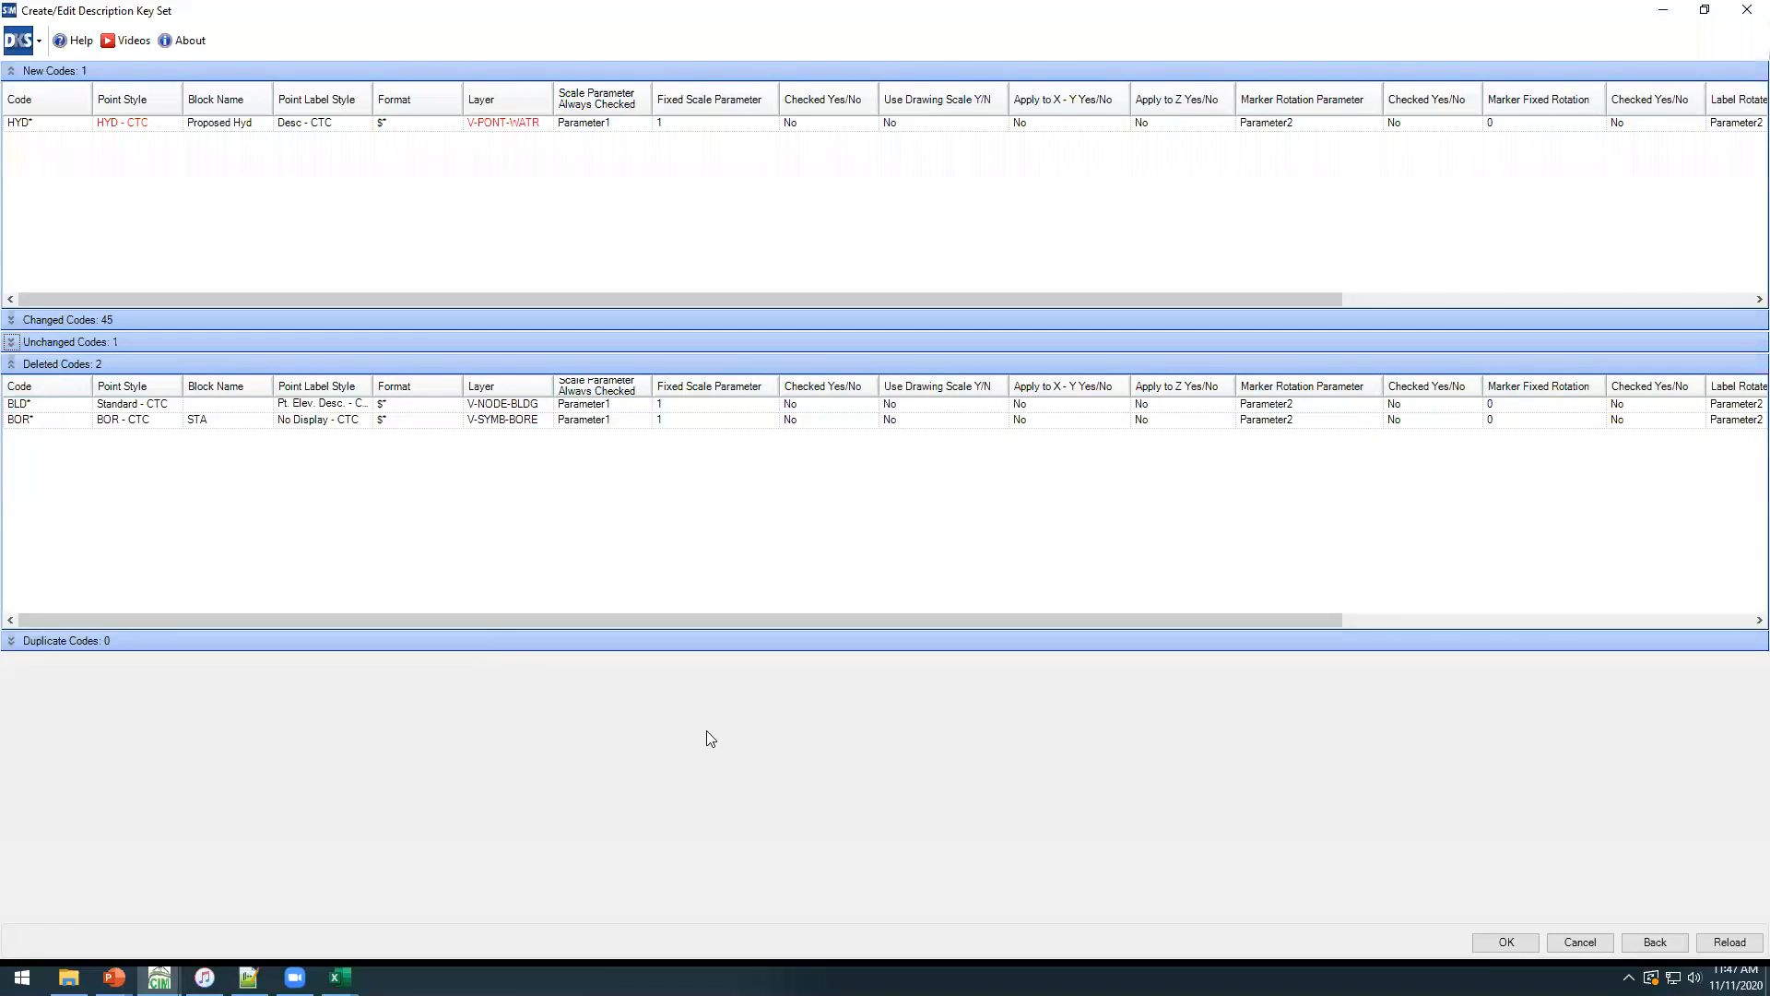
click(1503, 942)
click(931, 553)
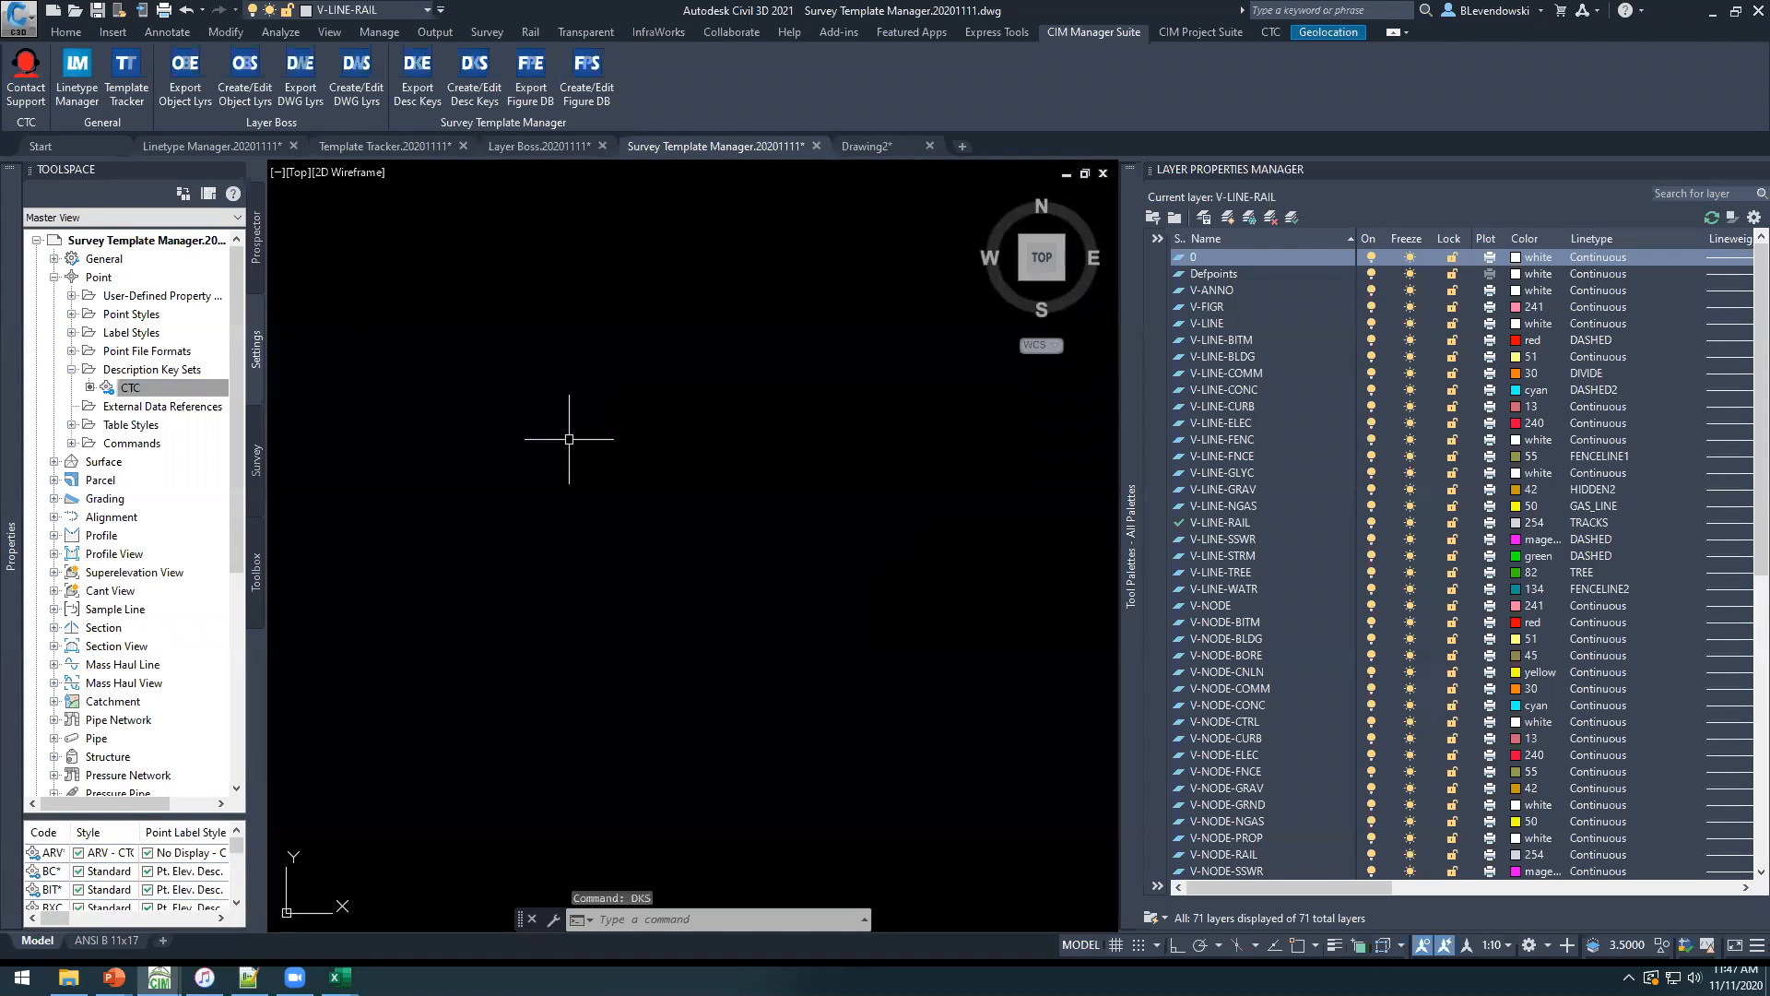
Open the keys of the CTC description key set in the DescKey Editor.
click(133, 389)
right_click(134, 391)
click(181, 425)
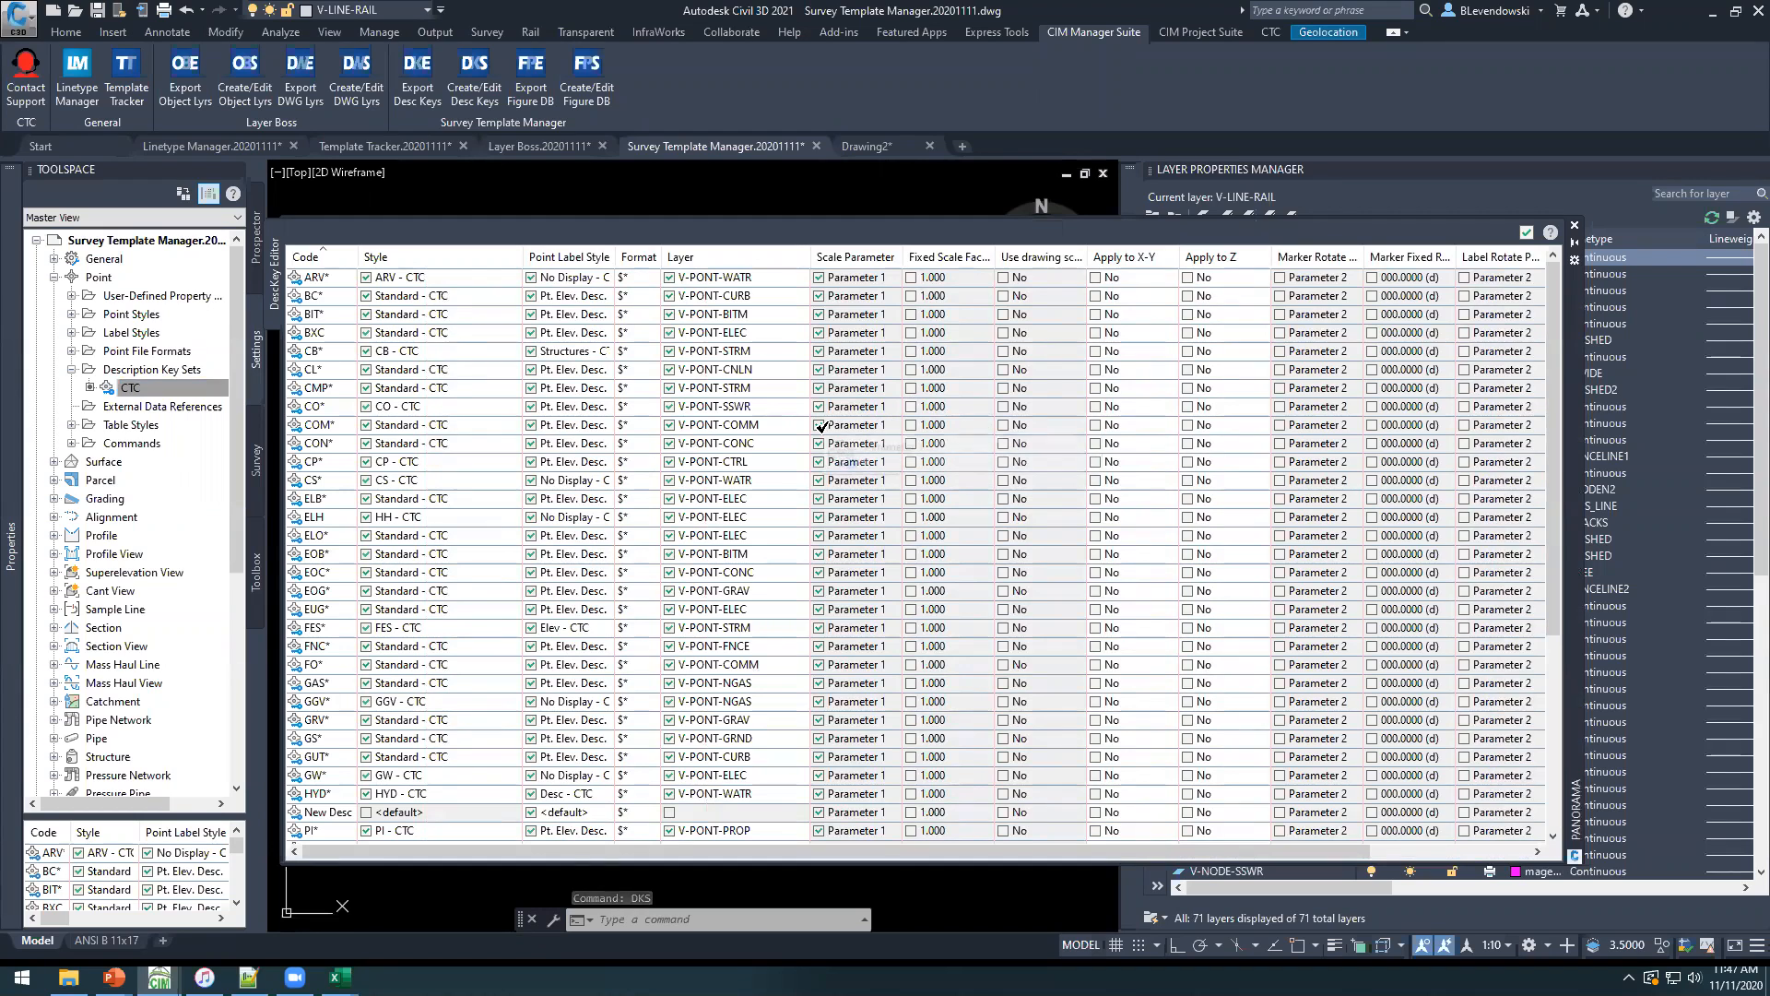
Locate the HYD* key in the DescKey Editor, check its style and layer, and close the editor.
scroll(344, 737, down, 3)
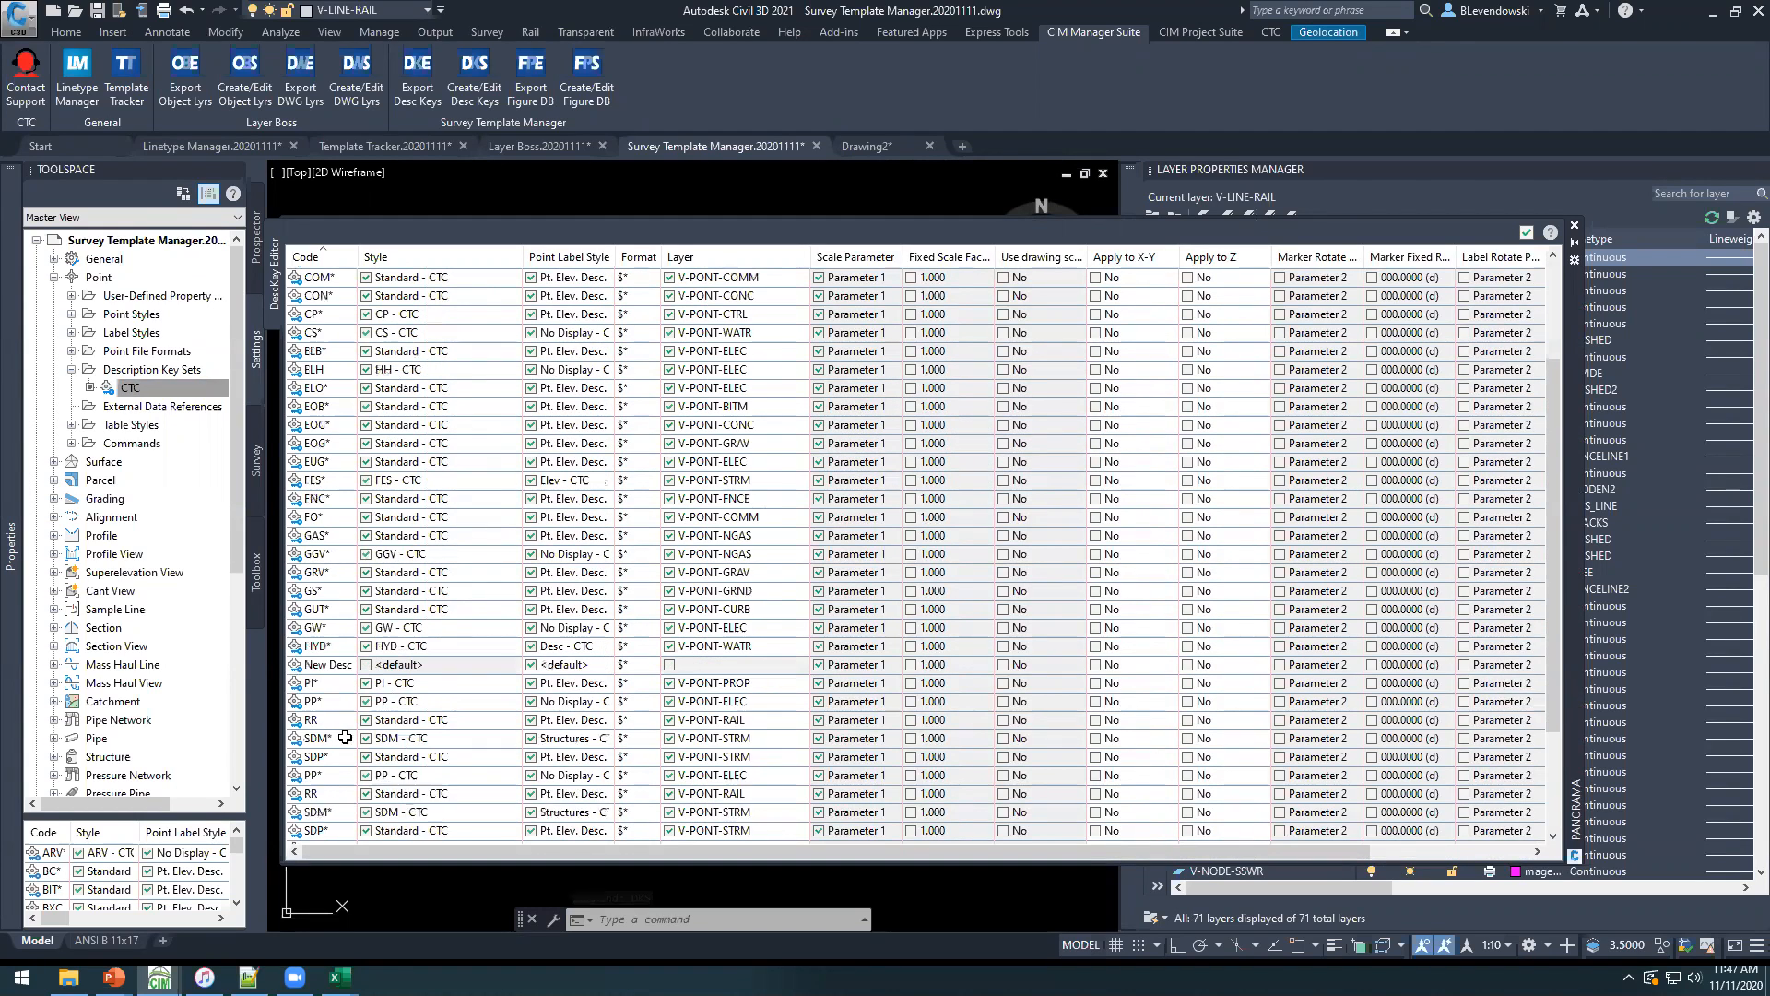
click(339, 649)
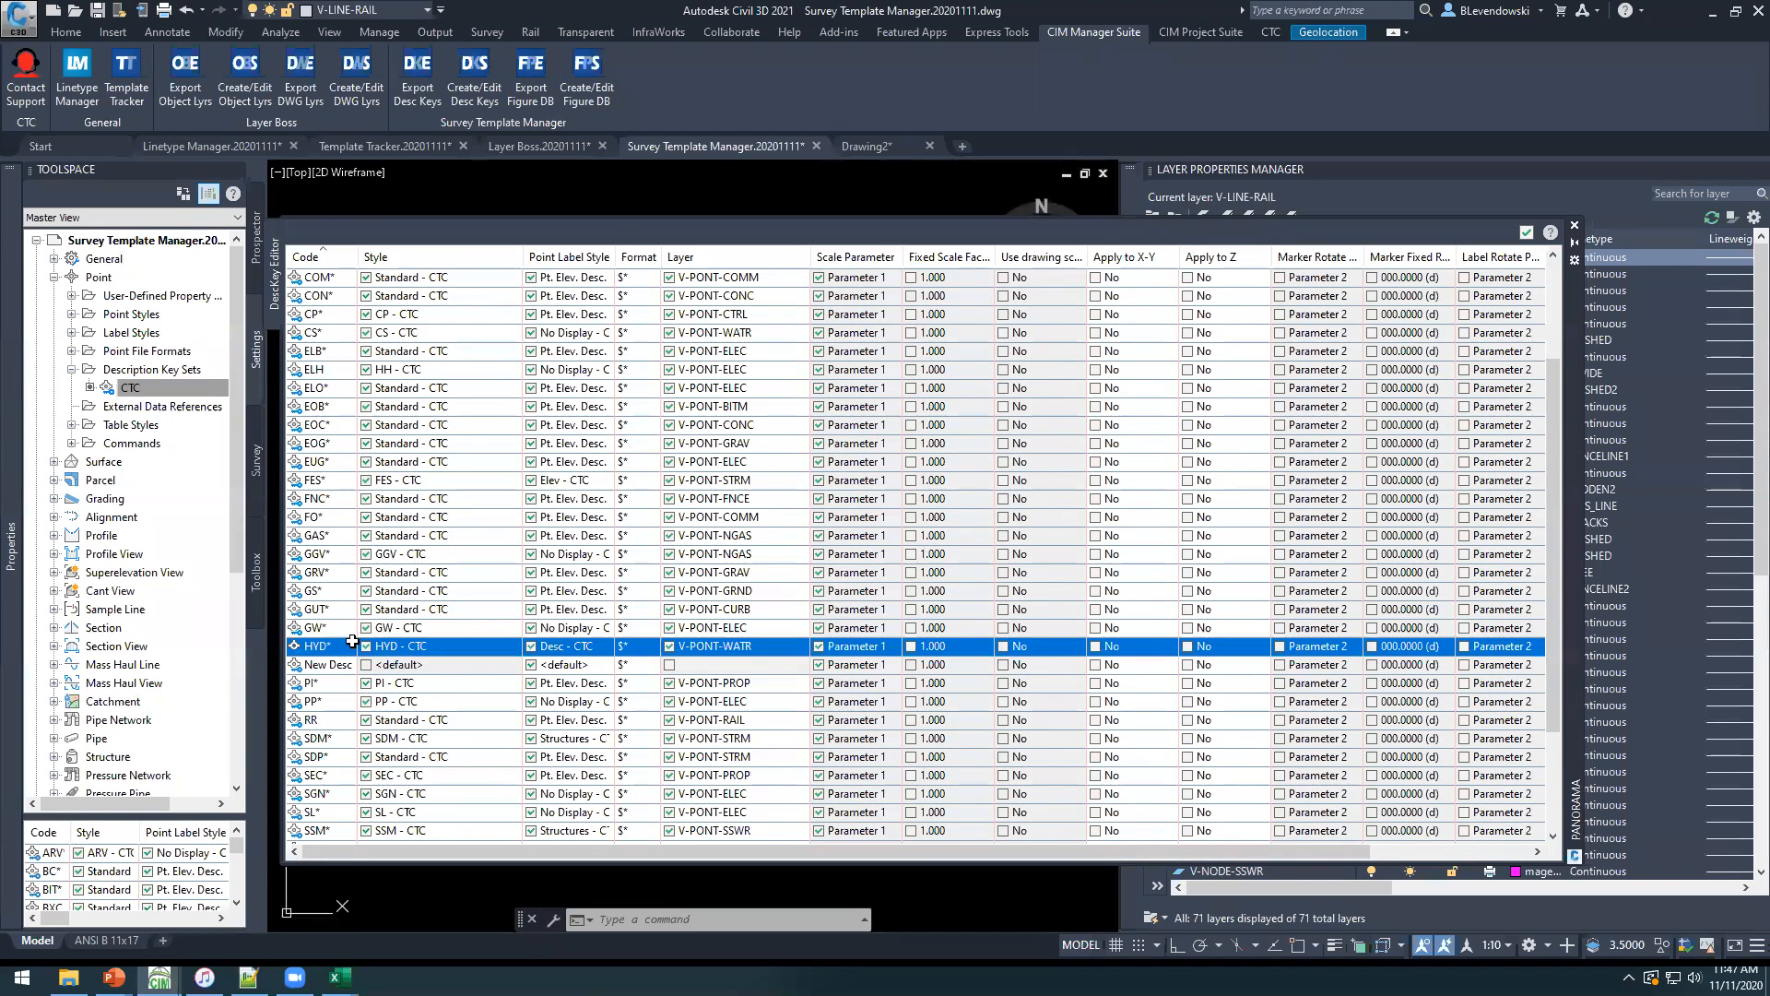
scroll(1042, 434, up, 3)
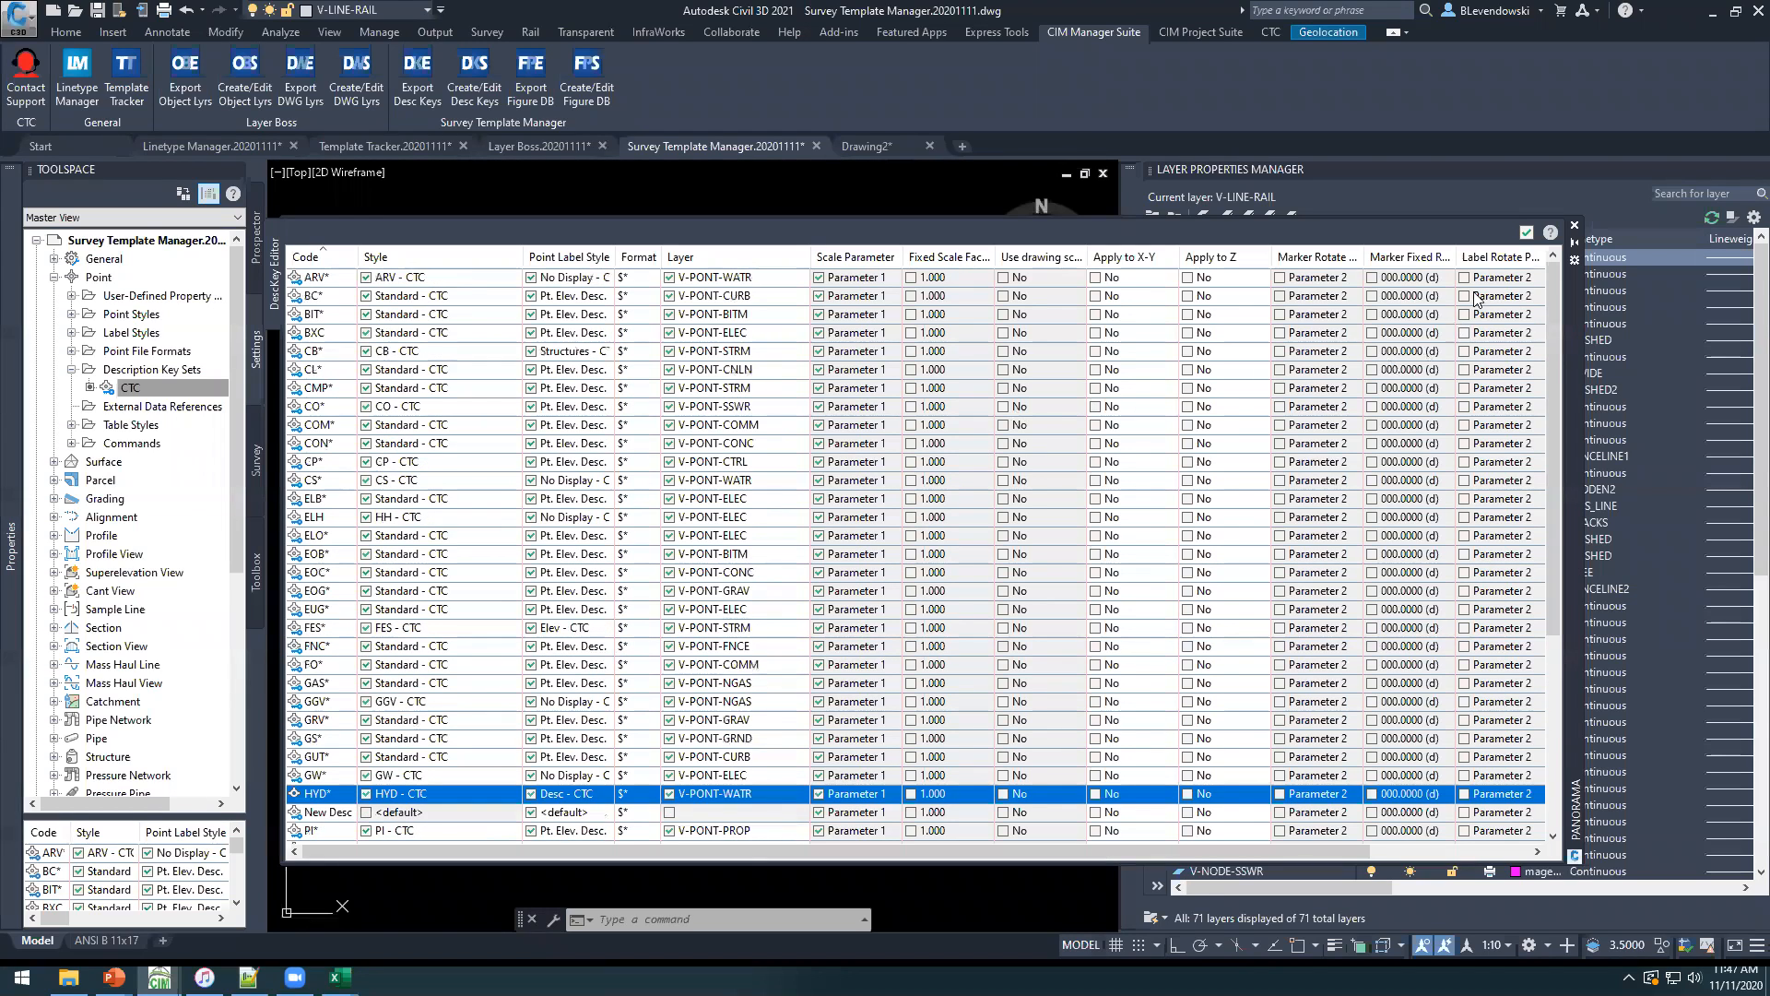
click(1526, 232)
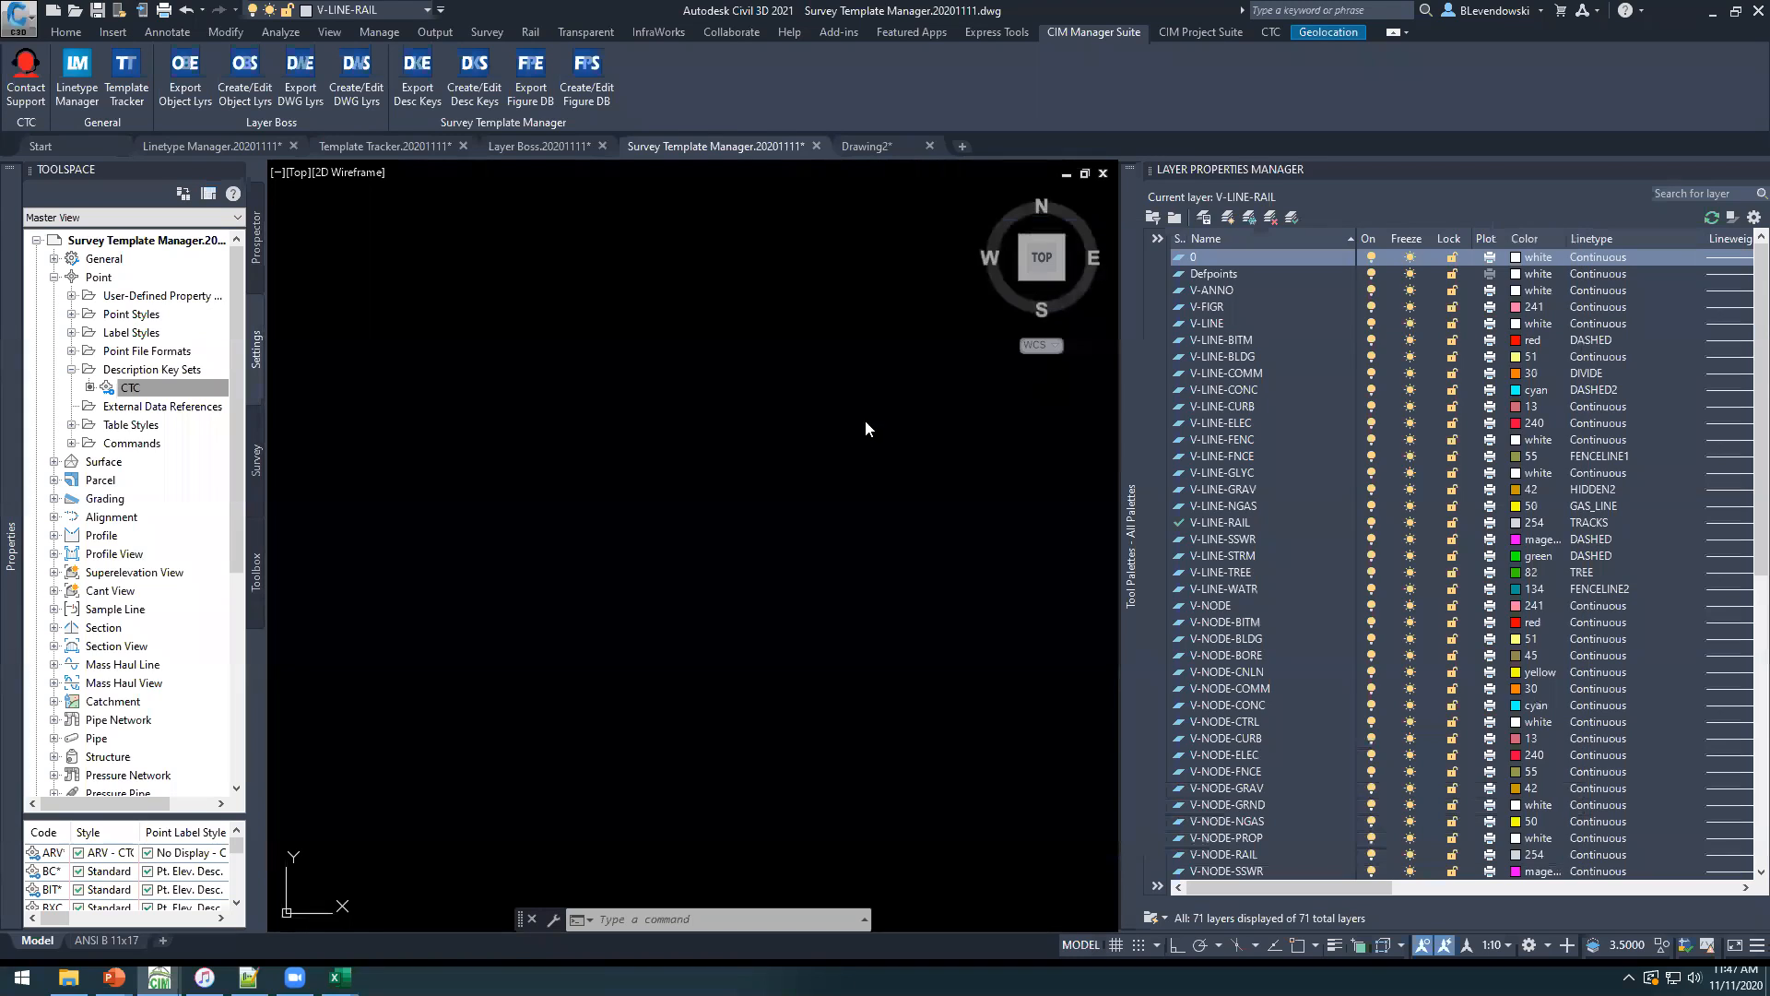
Expand the survey figure prefix databases and open the CTC demo database for editing.
click(257, 459)
double_click(83, 258)
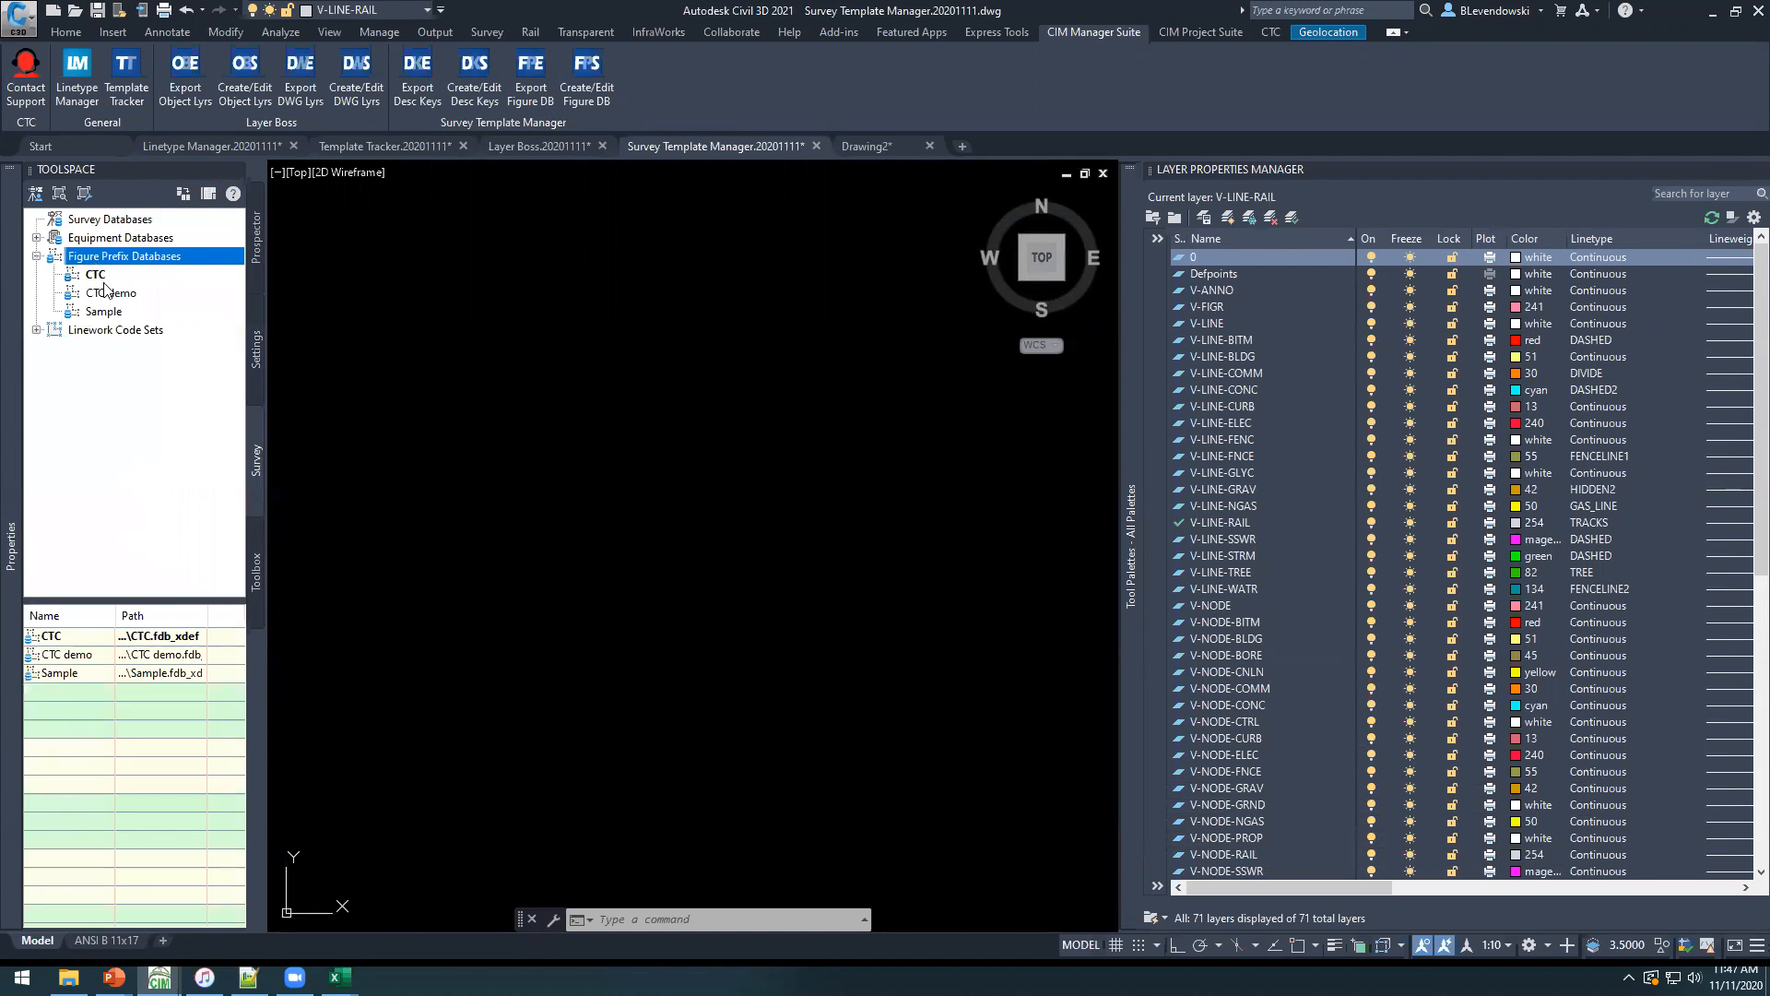
right_click(101, 293)
click(184, 306)
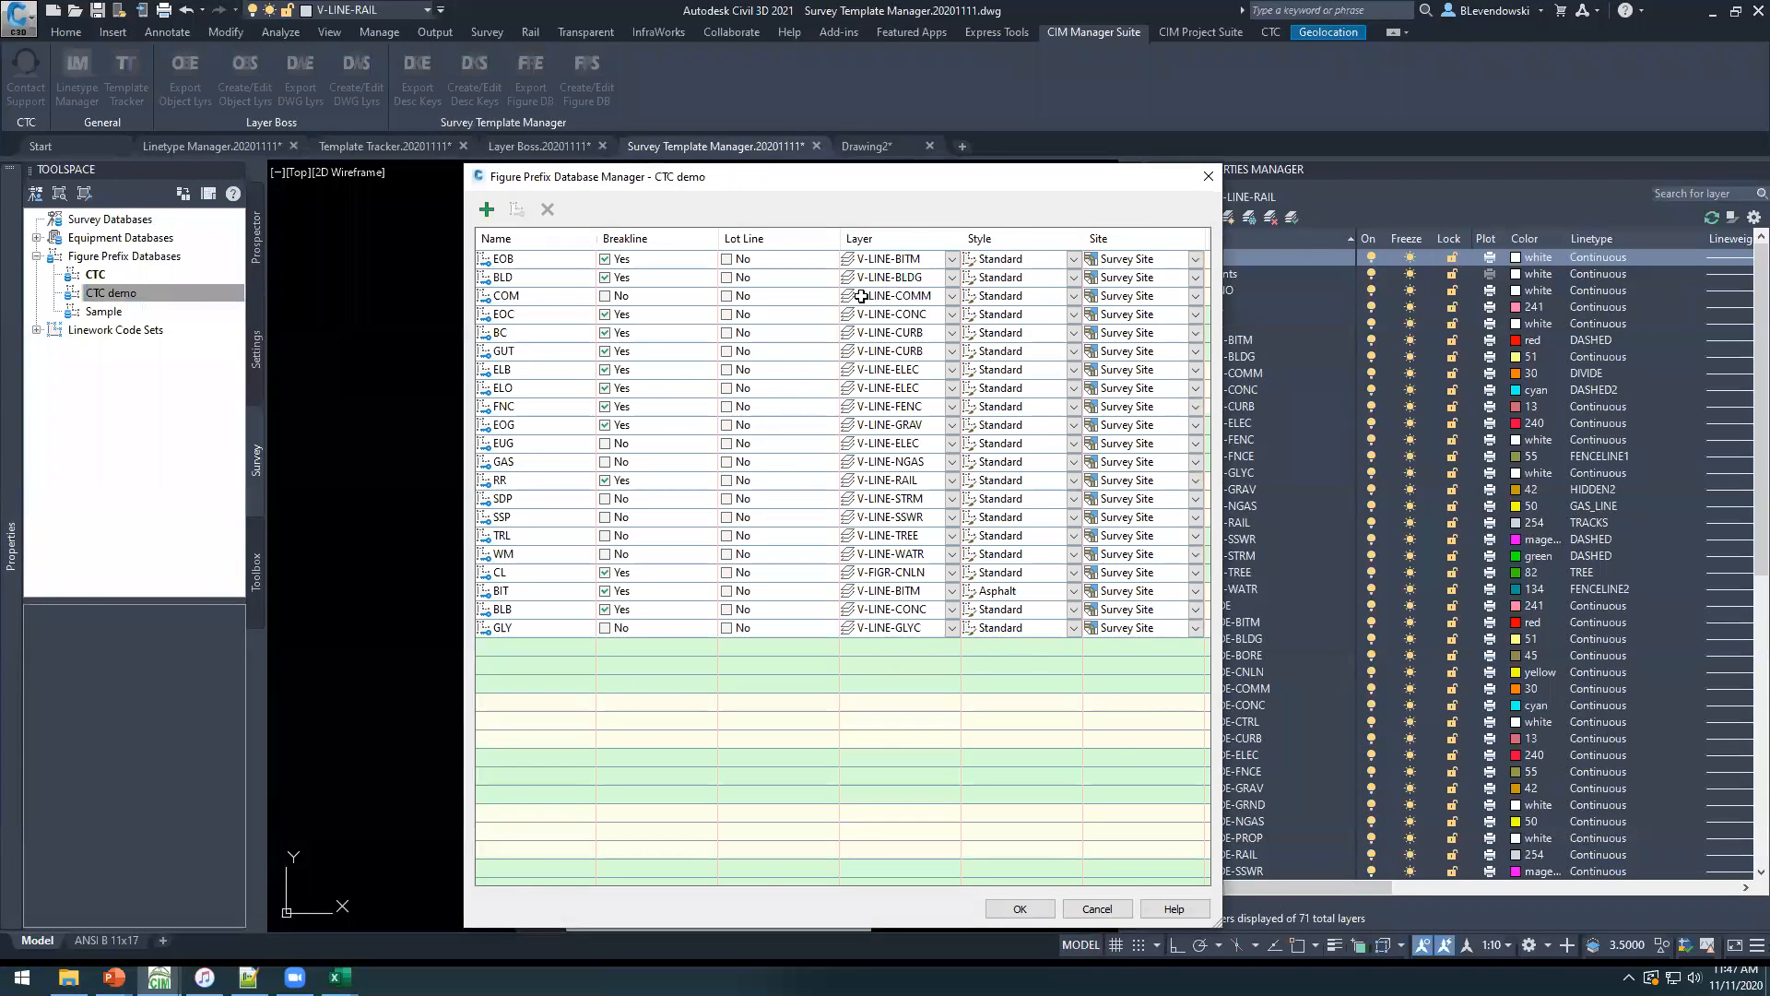
Add a new figure prefix to the CTC demo database, select the ELB prefix, and close the manager without saving.
click(488, 216)
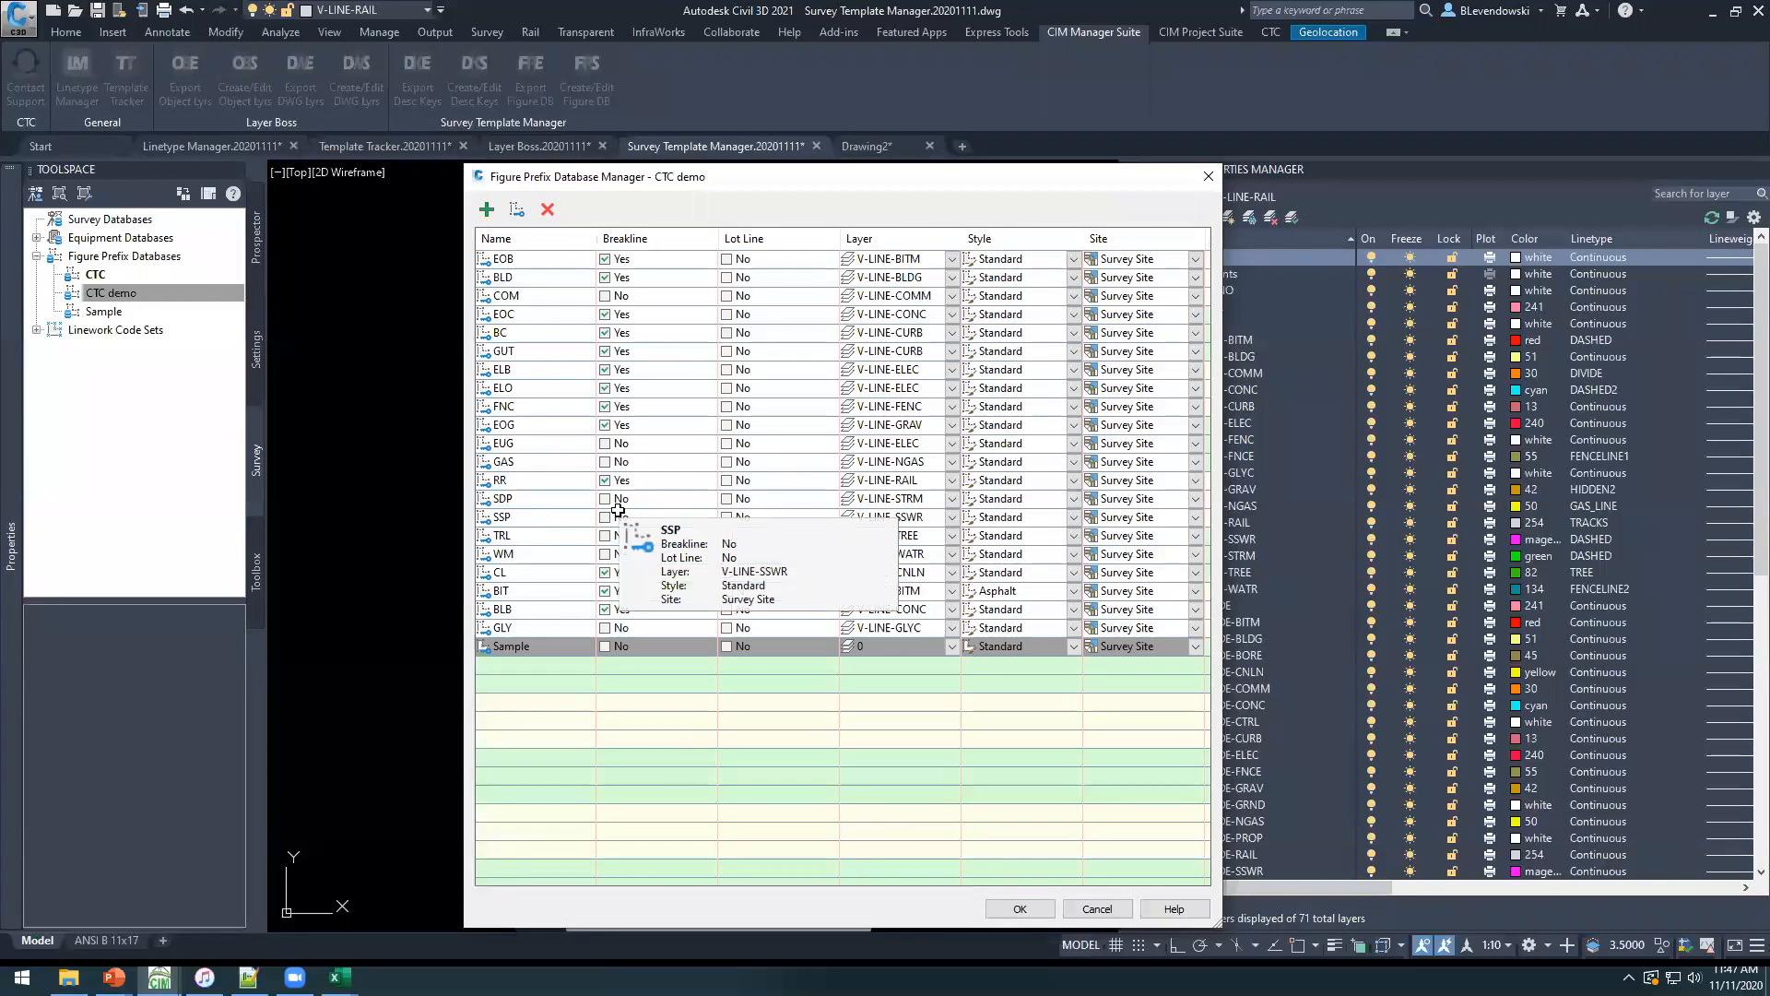
click(556, 370)
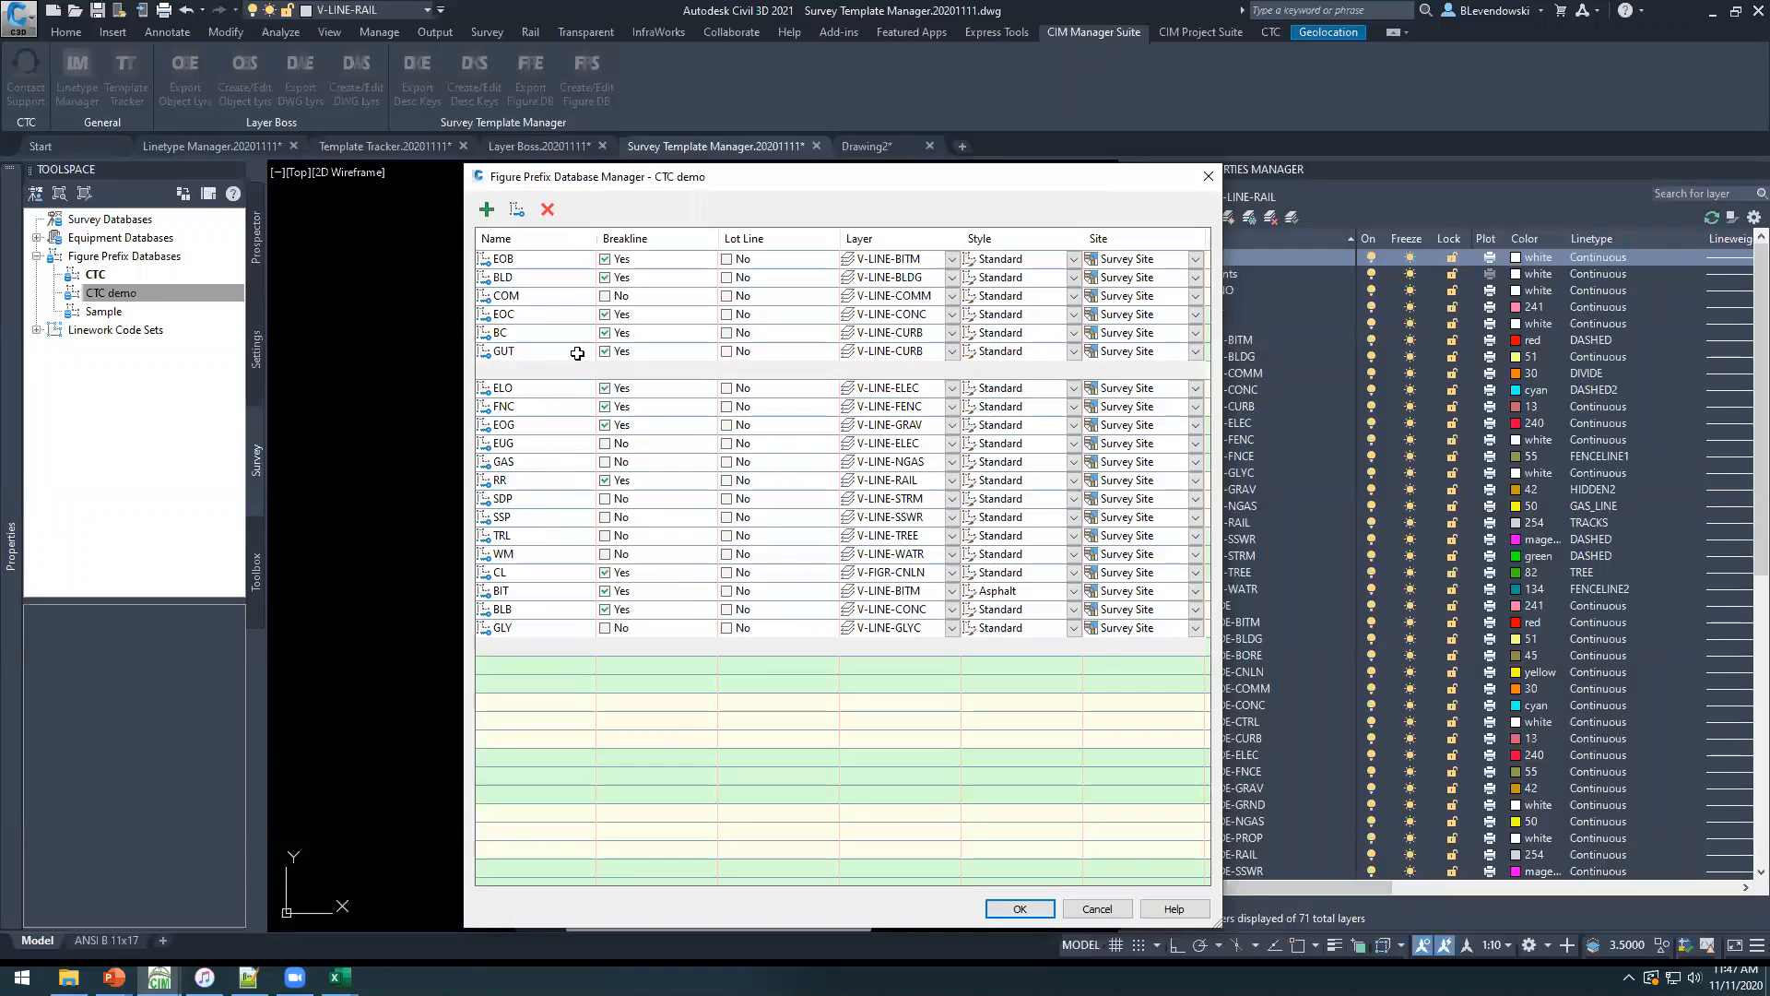
drag(861, 172, 746, 155)
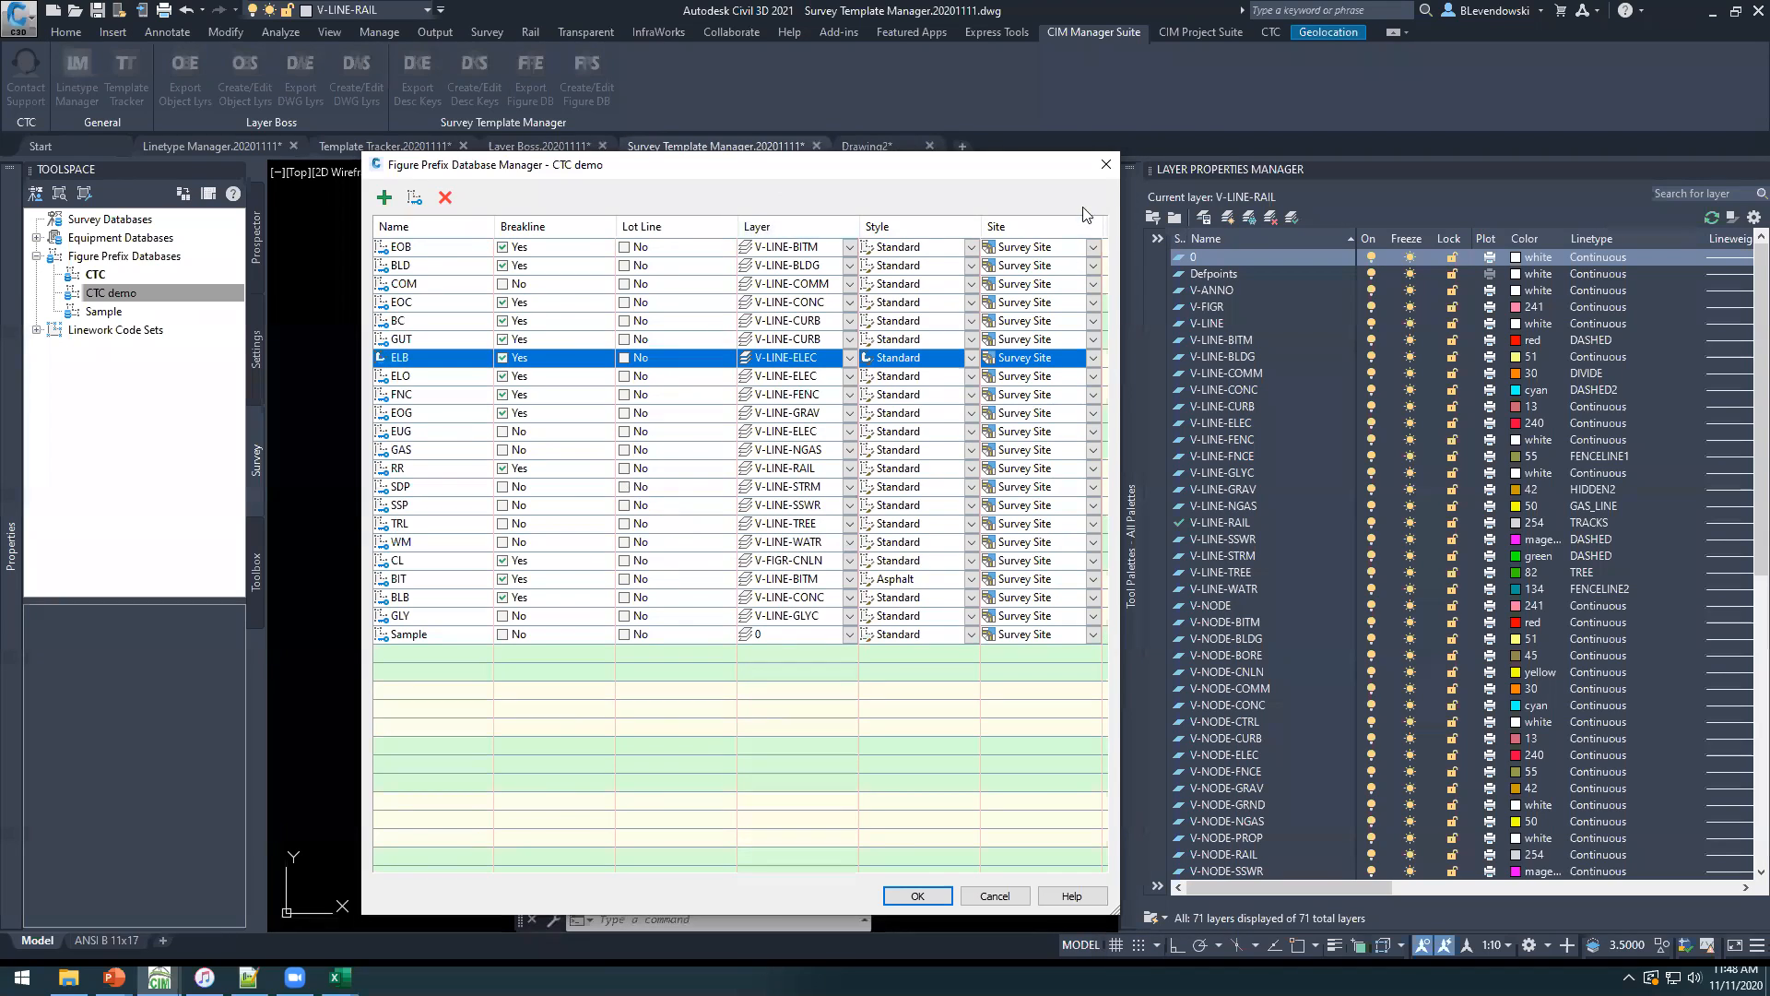
click(1106, 164)
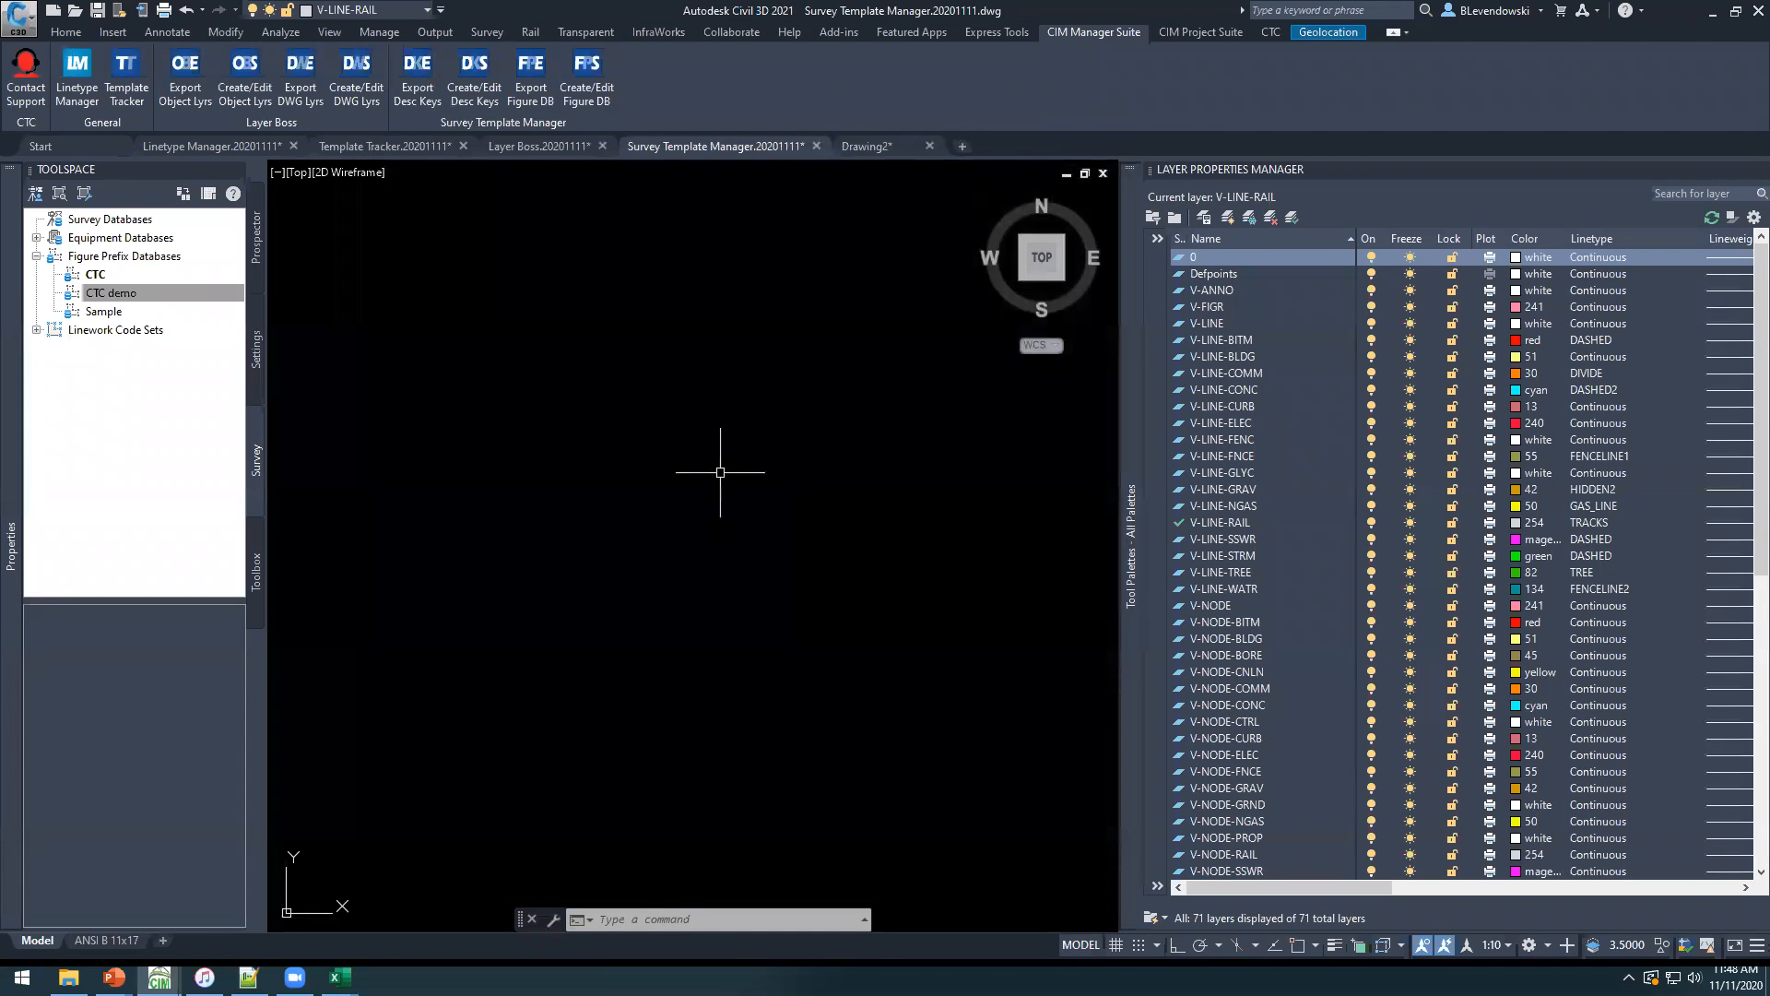
key(Escape)
key(Escape)
key(Escape)
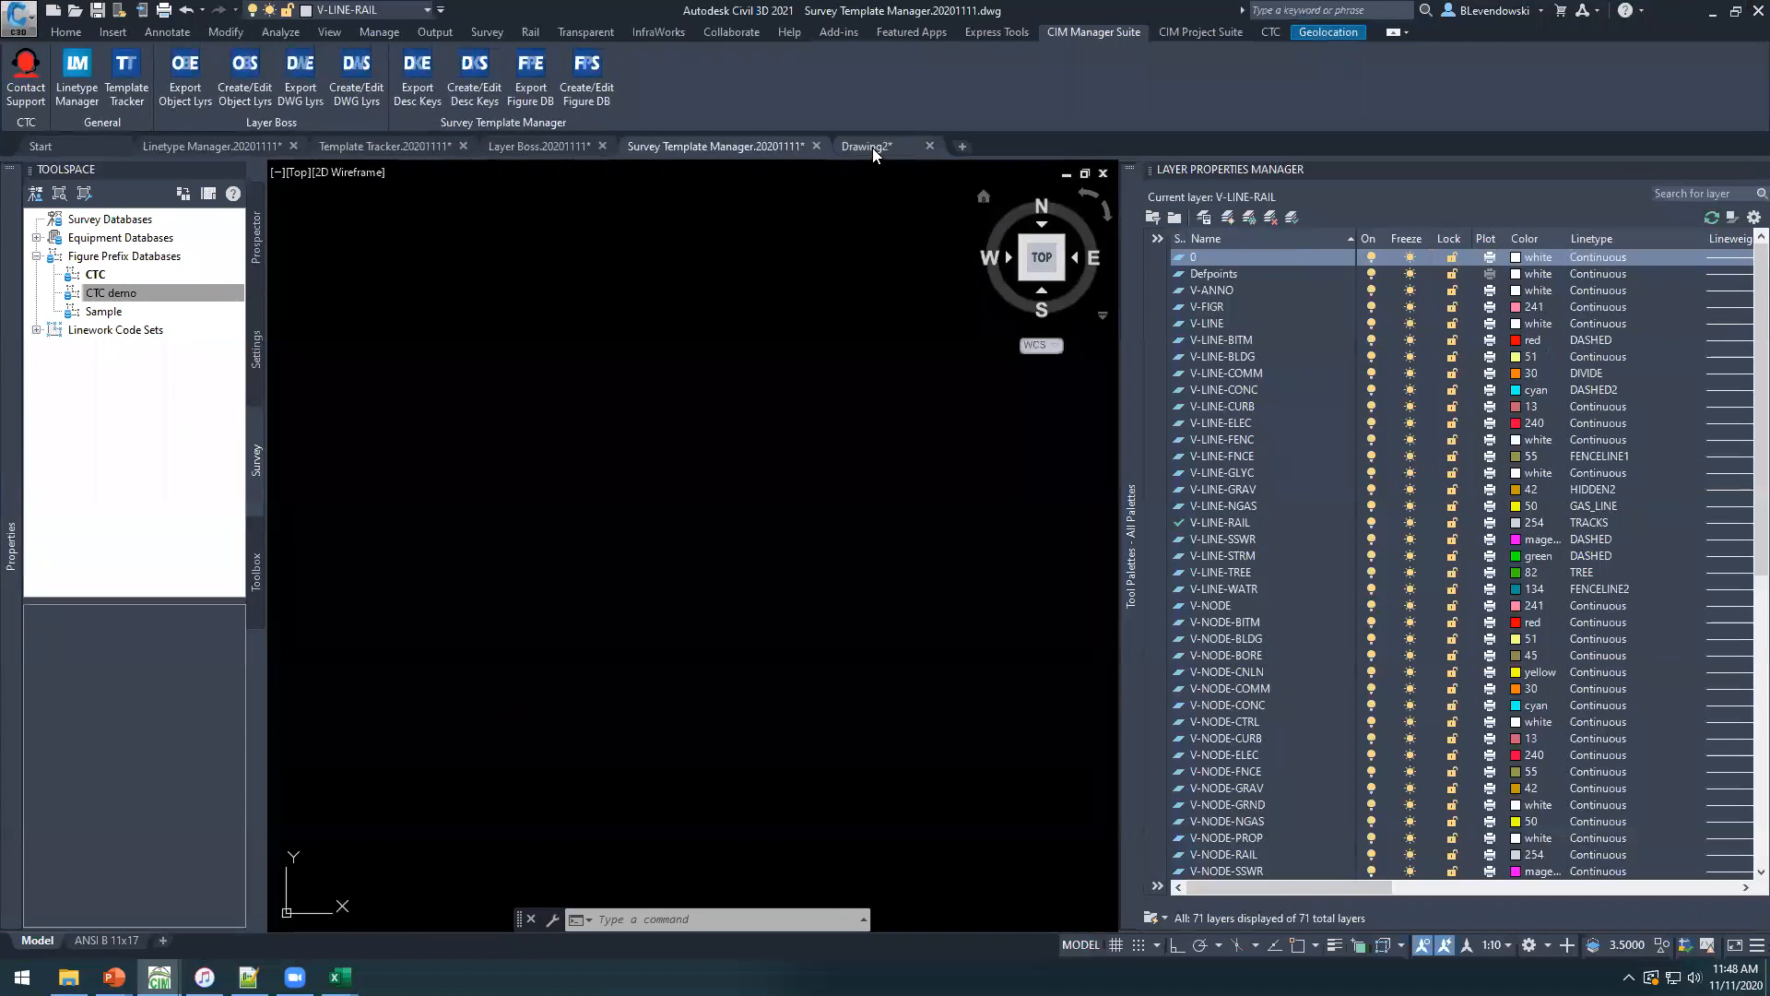
In Drawing2, hide the layer palette and attach a GeneralCurb subassembly to the assembly's marker point.
click(872, 147)
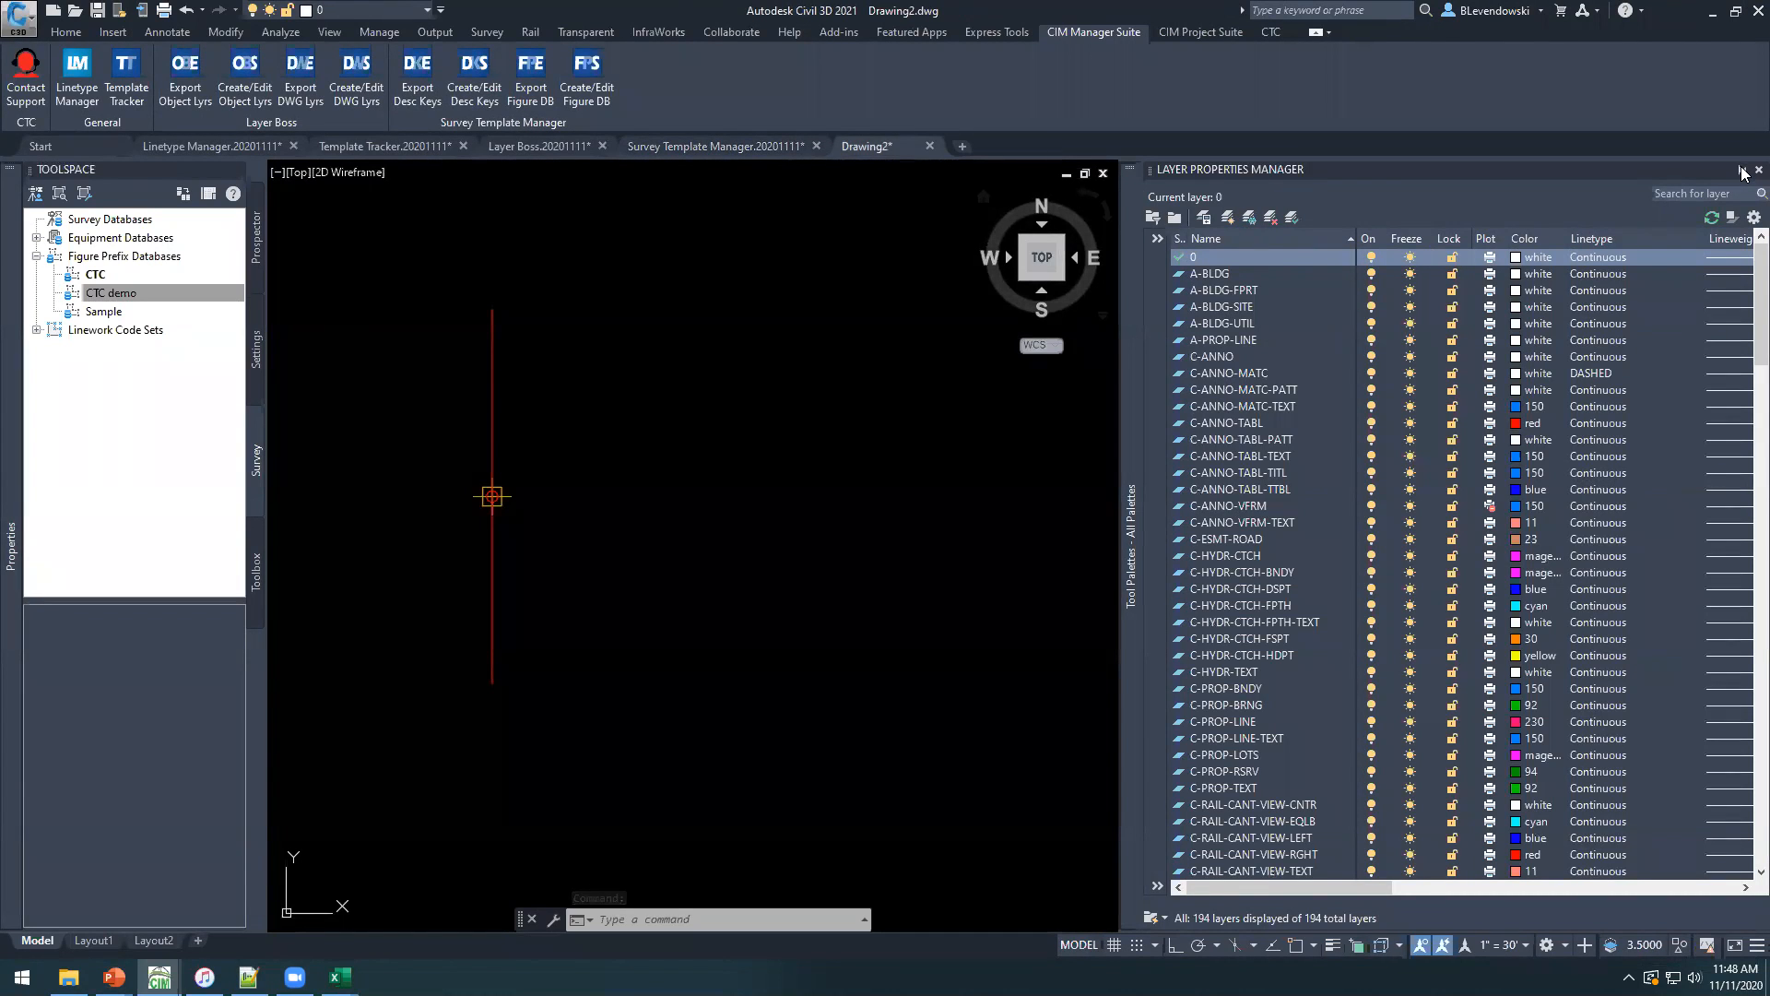
click(1743, 173)
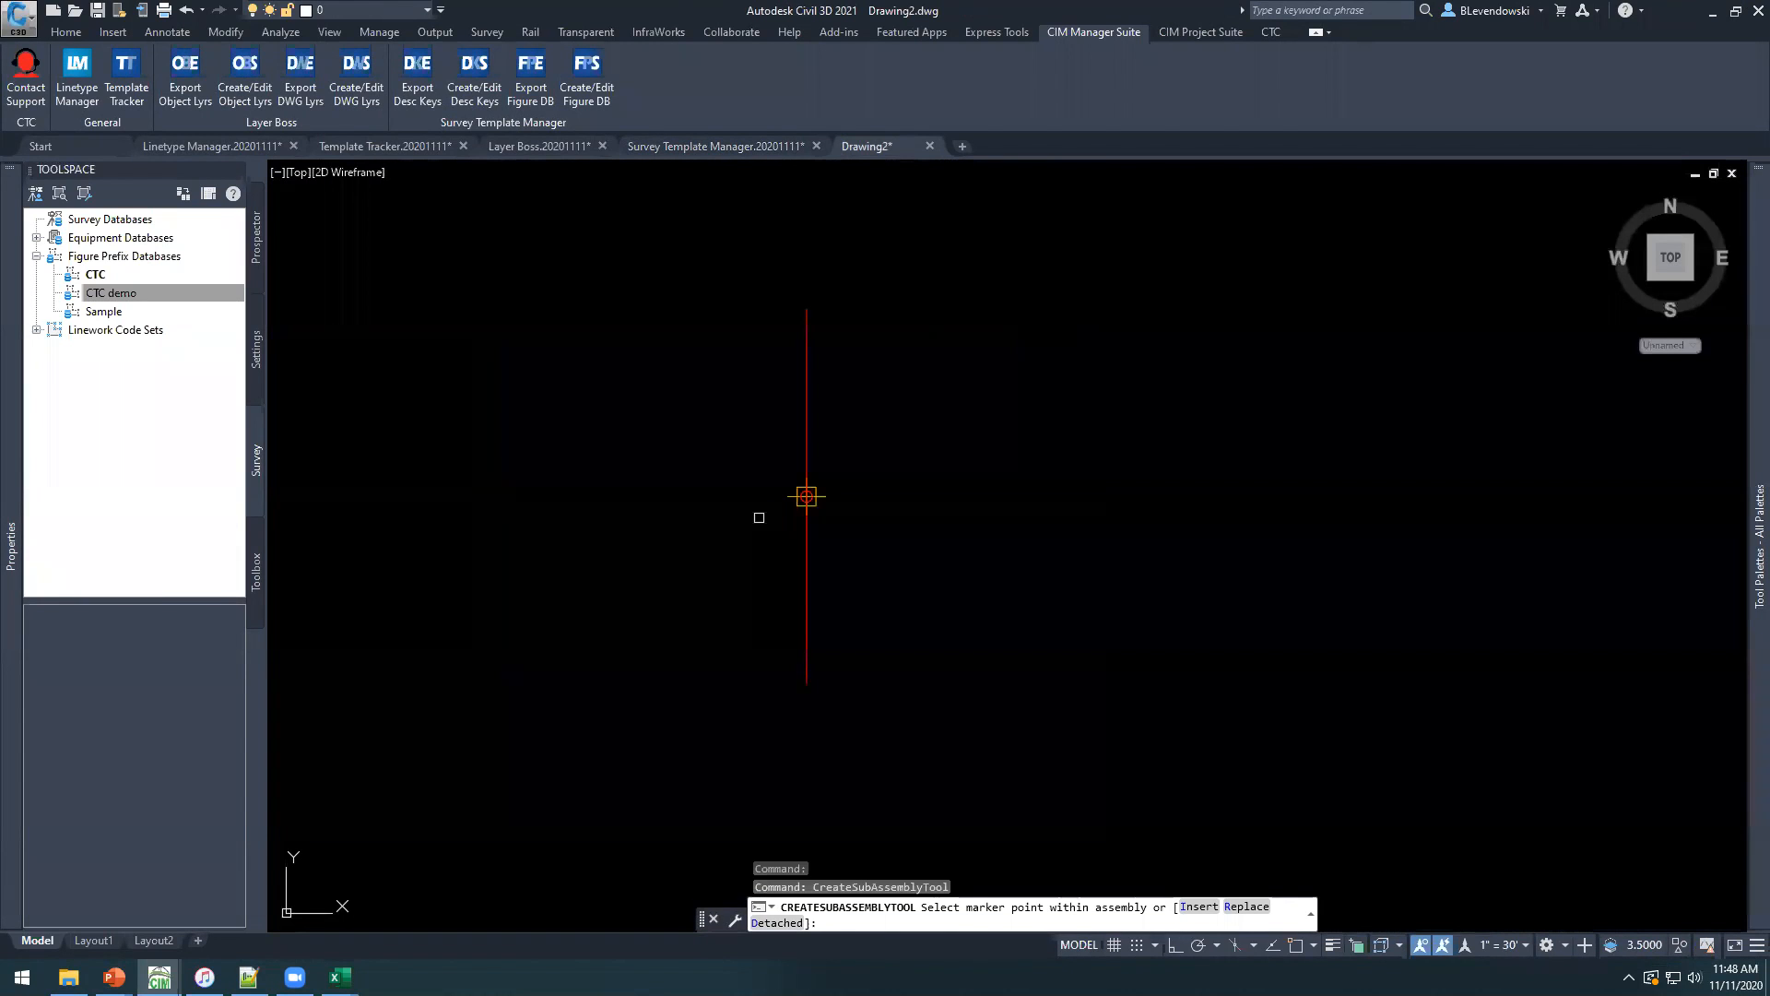
scroll(924, 558, up, 4)
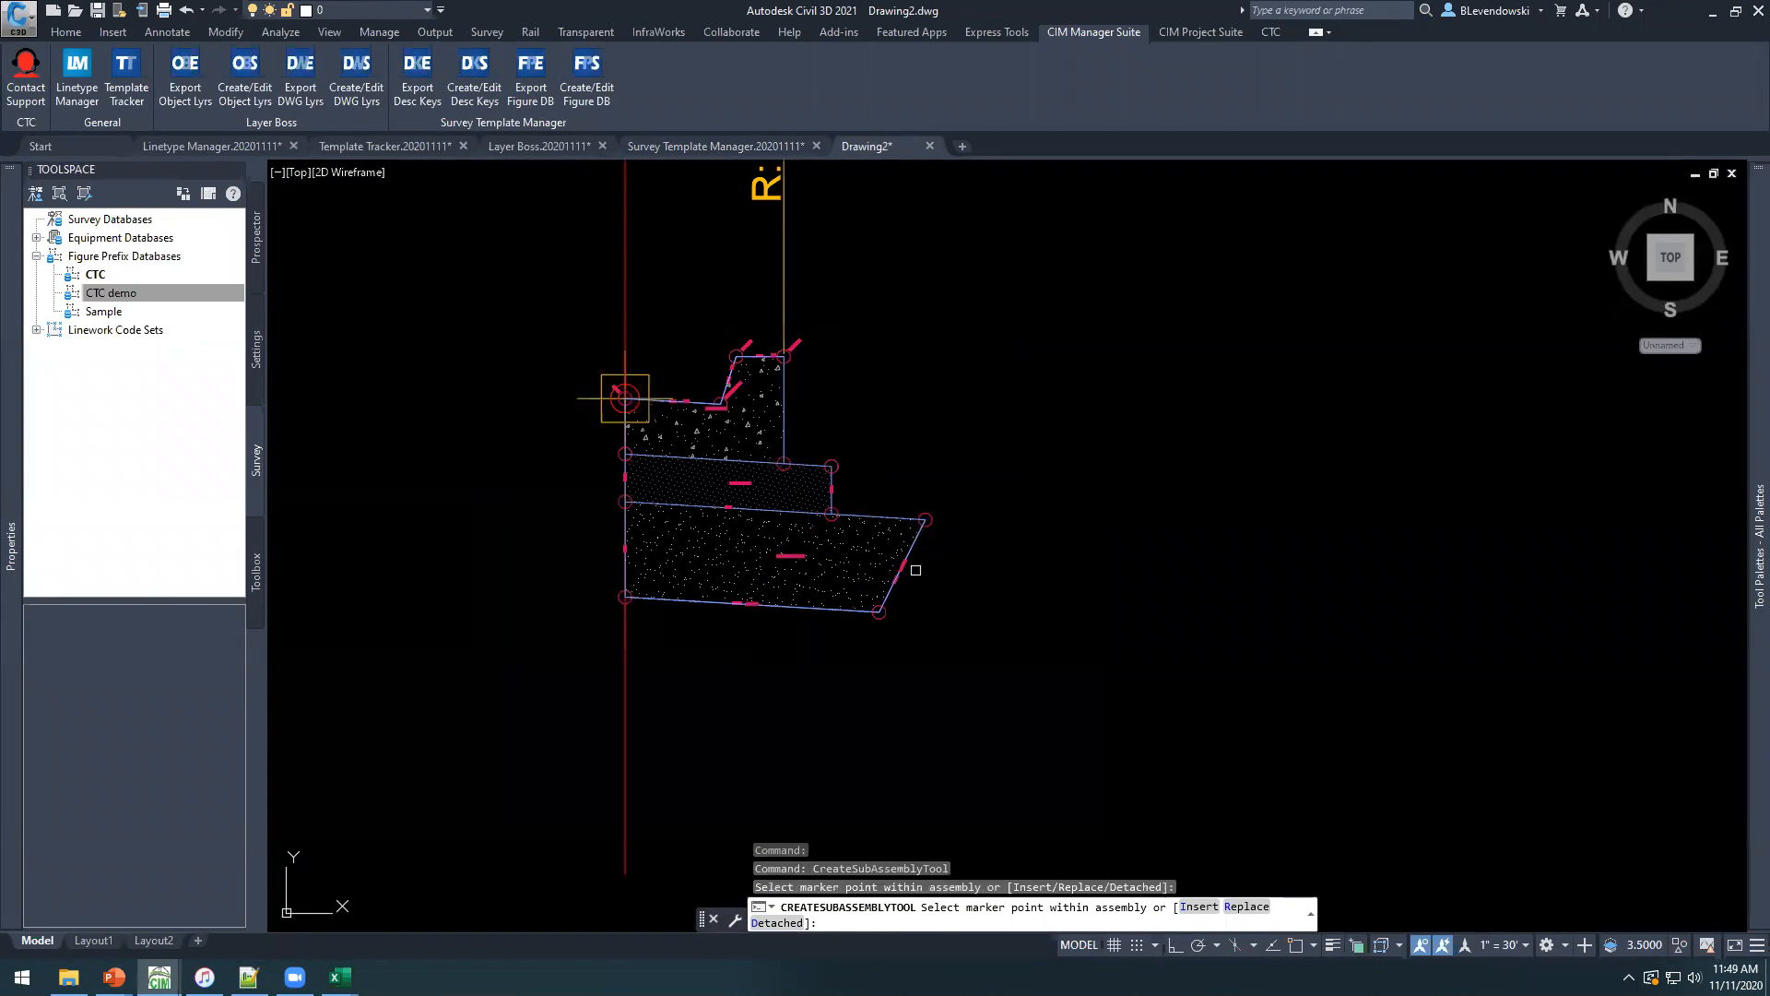
key(Escape)
Open the properties of the GeneralCurb subassembly and examine its gutter slope, width and thickness parameters.
click(850, 559)
click(960, 577)
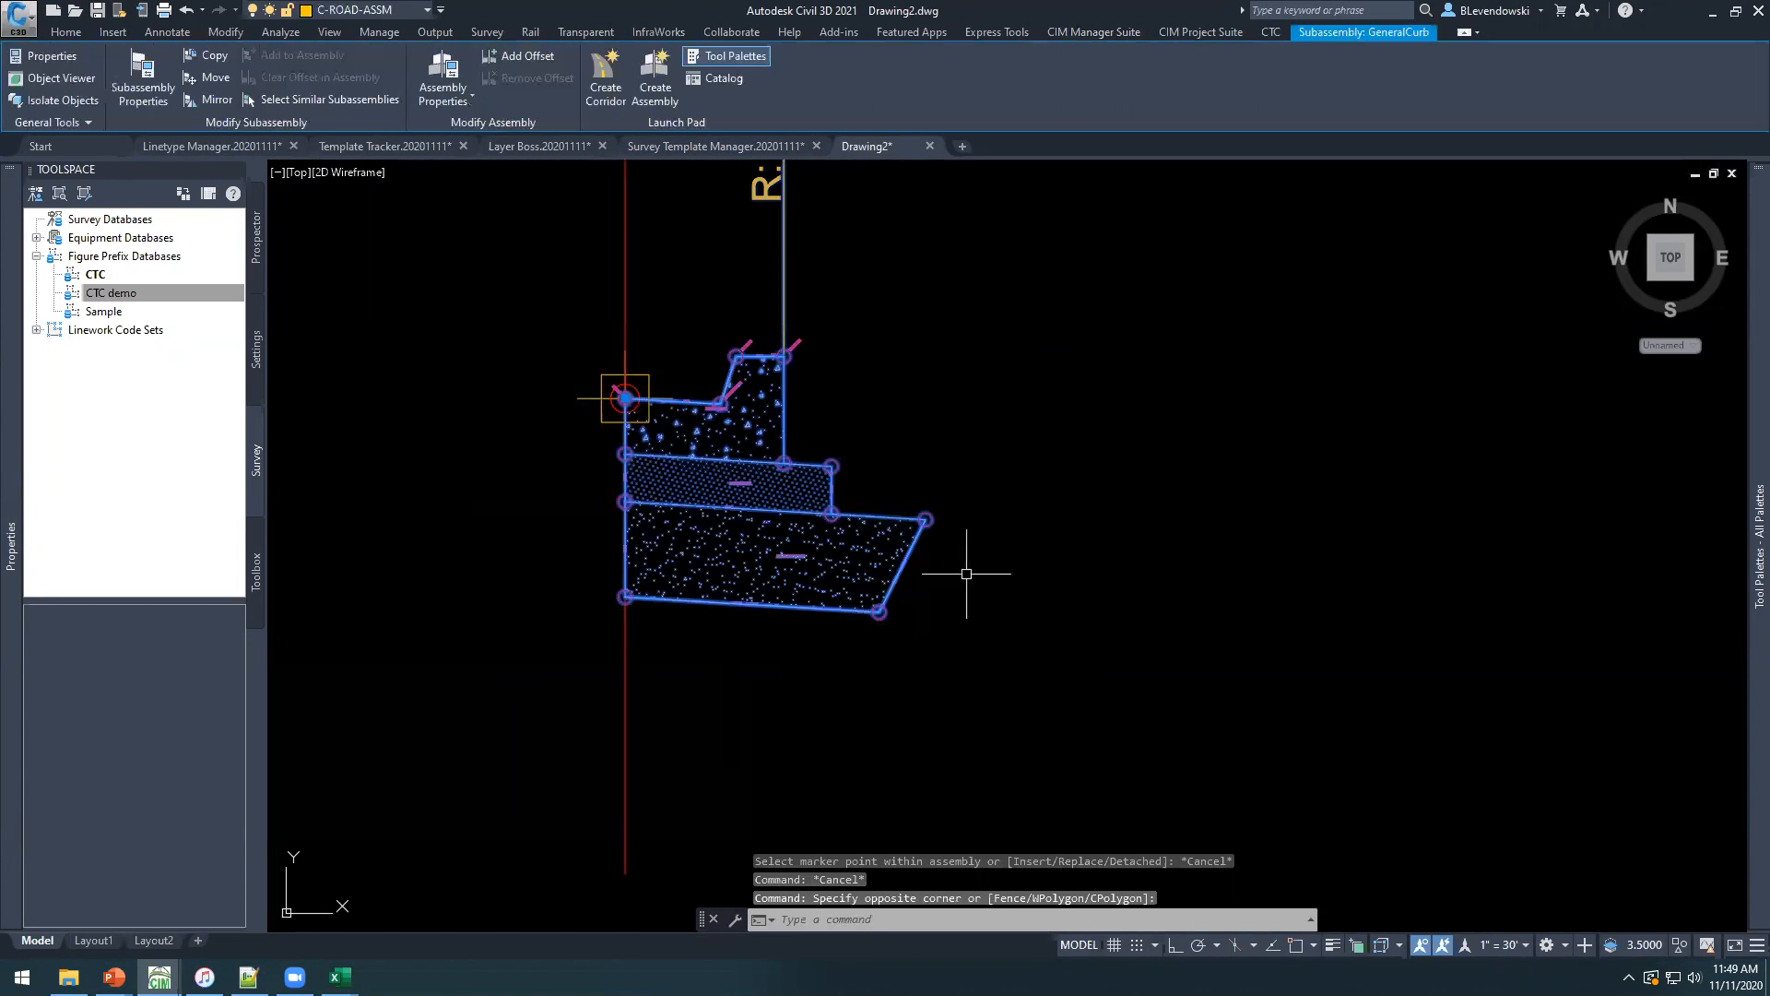
text(pr)
key(Return)
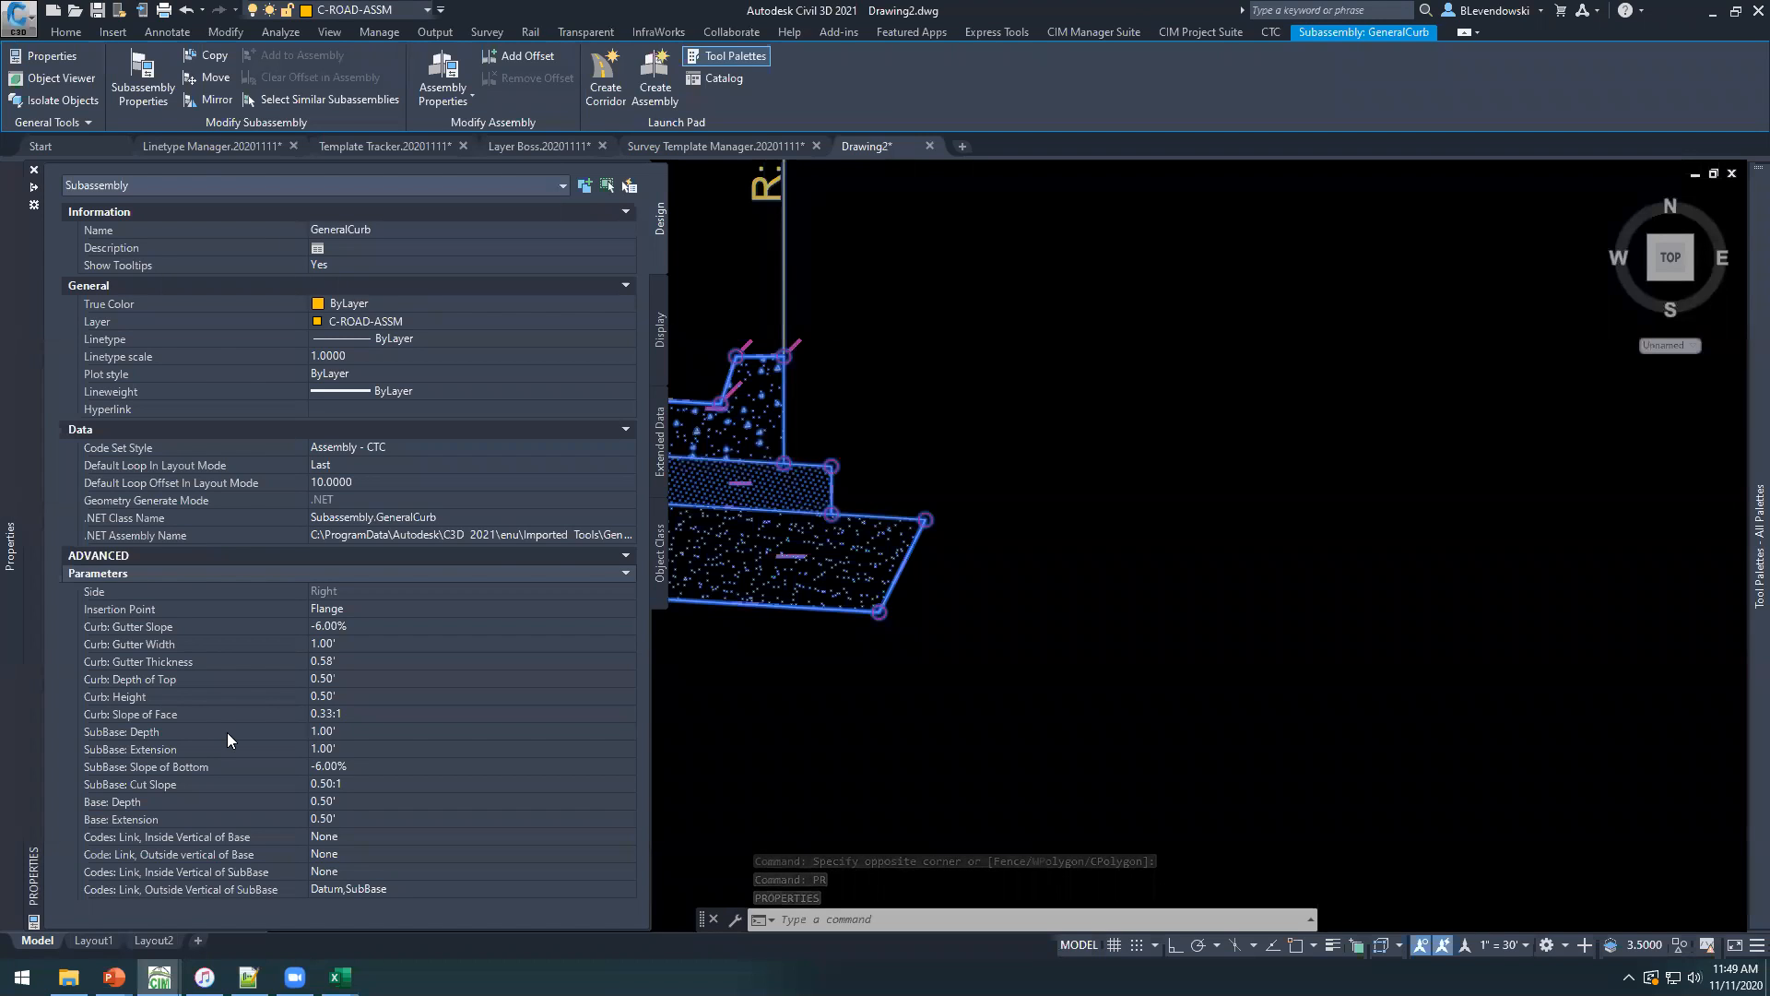
click(136, 646)
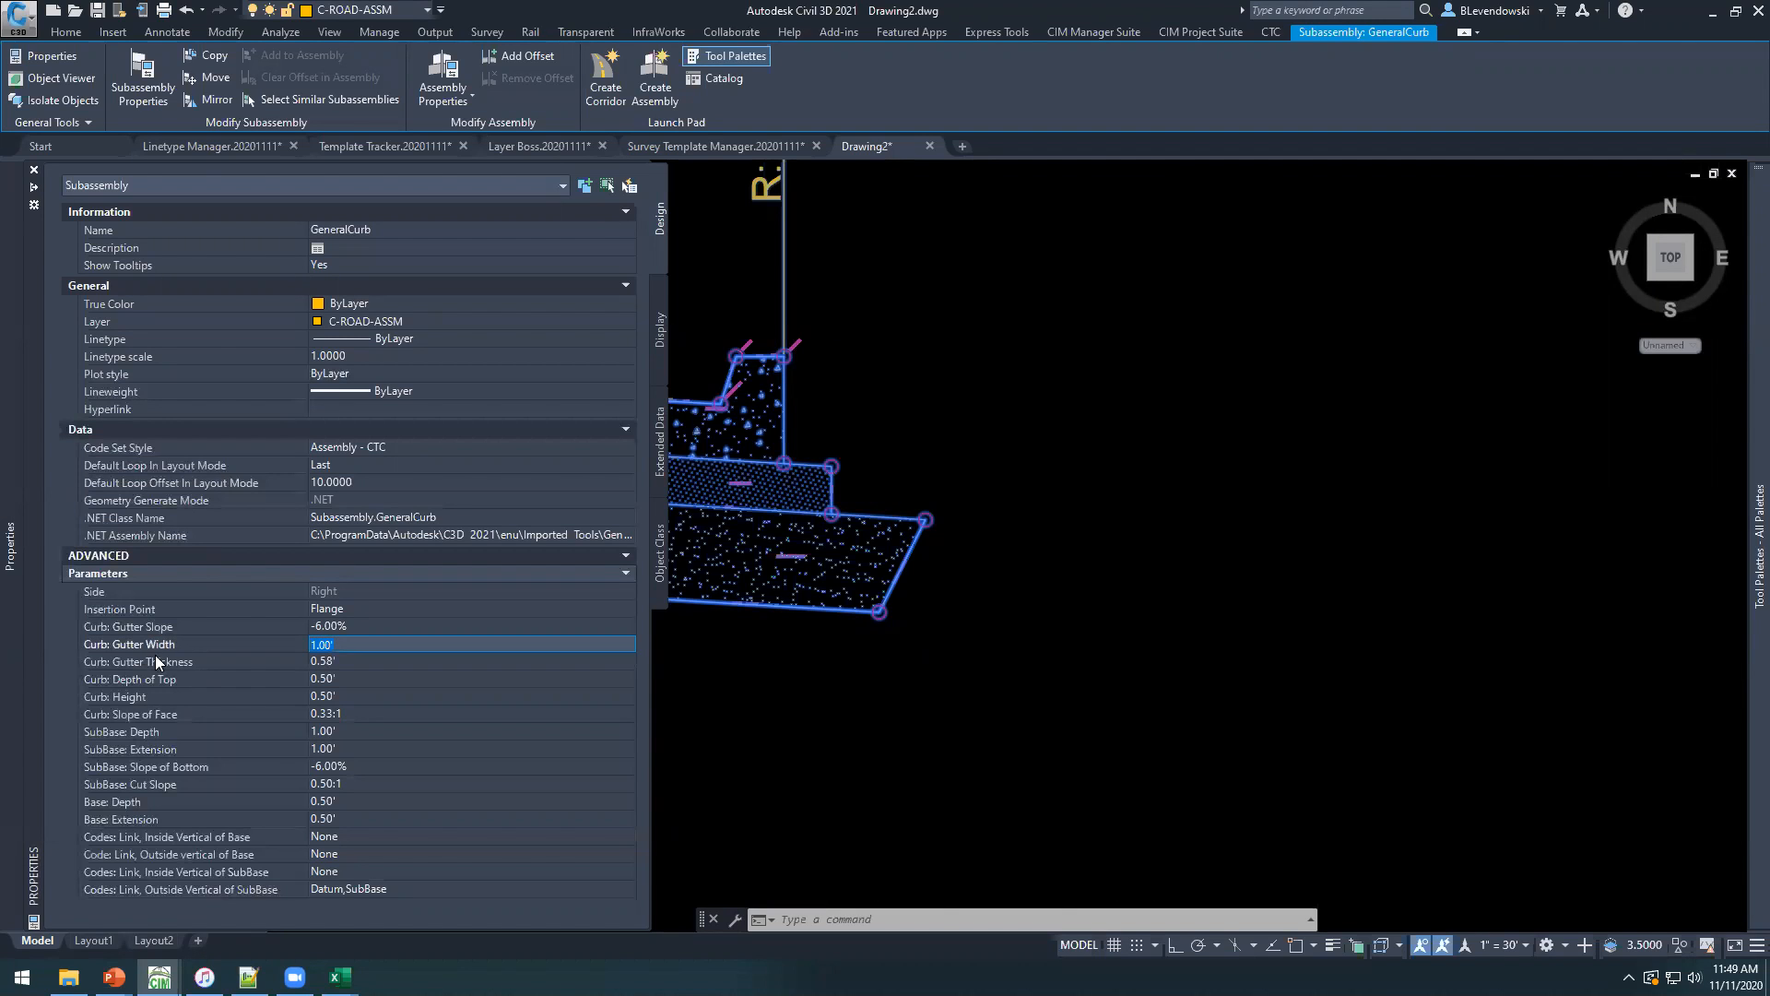
click(265, 628)
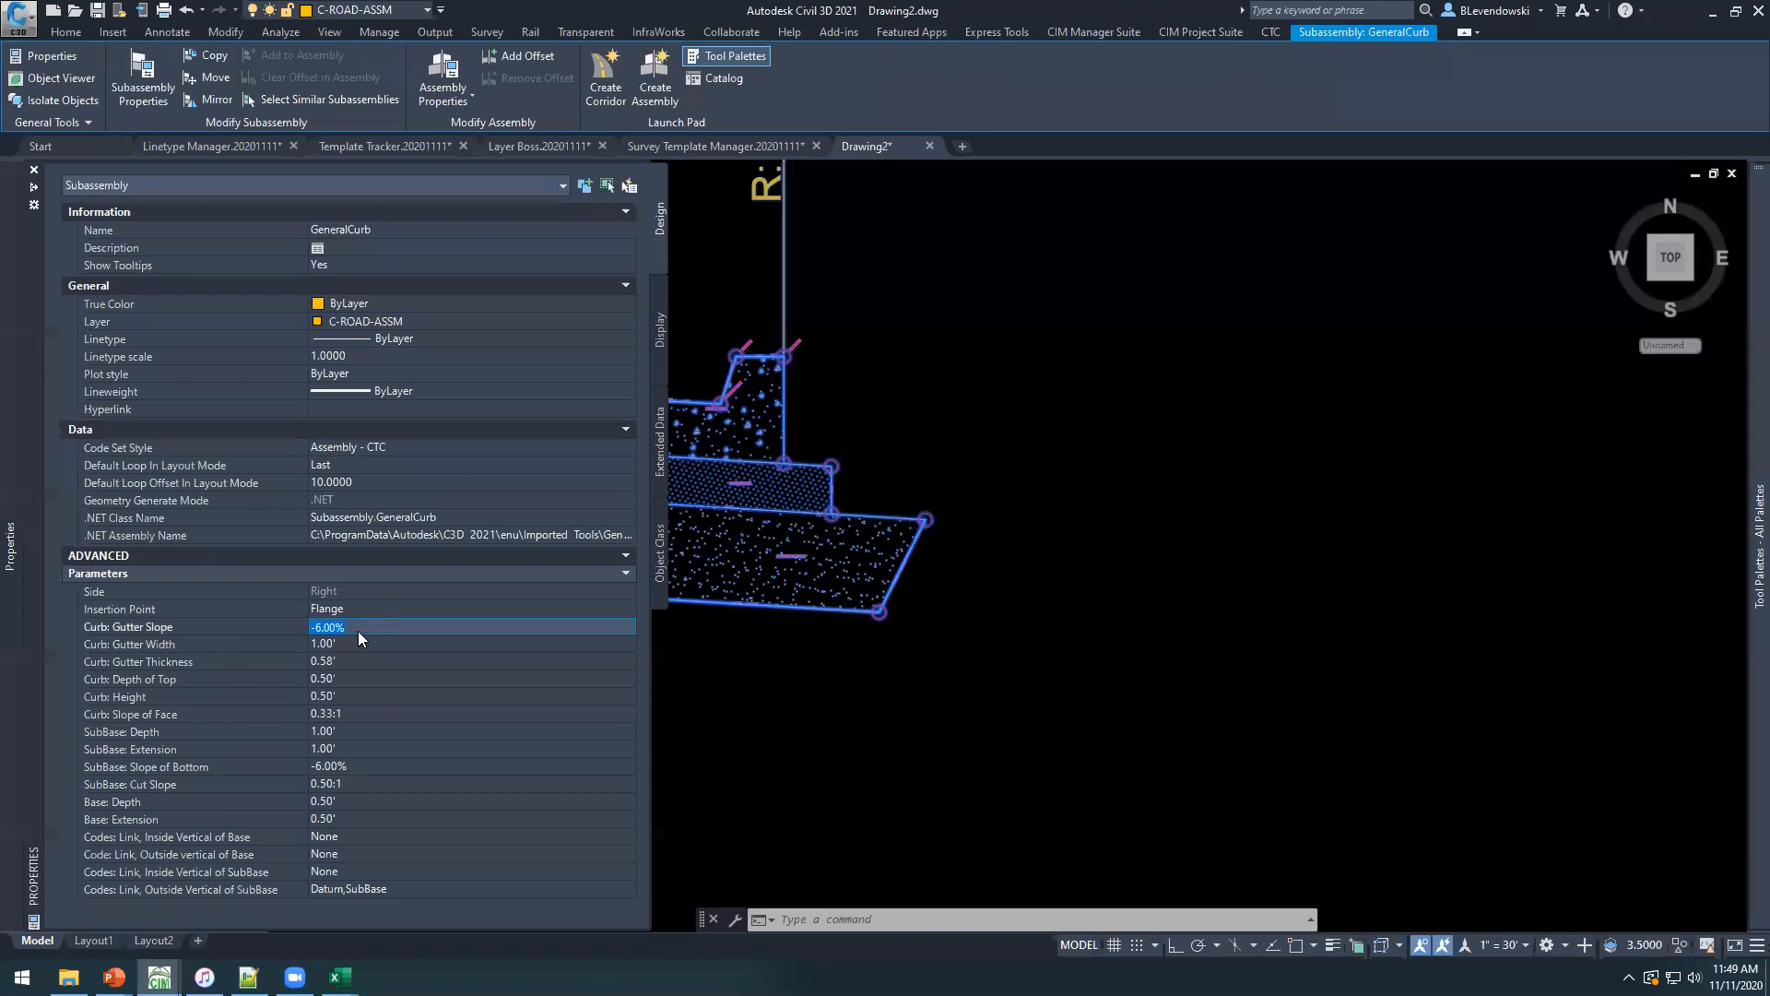
click(139, 660)
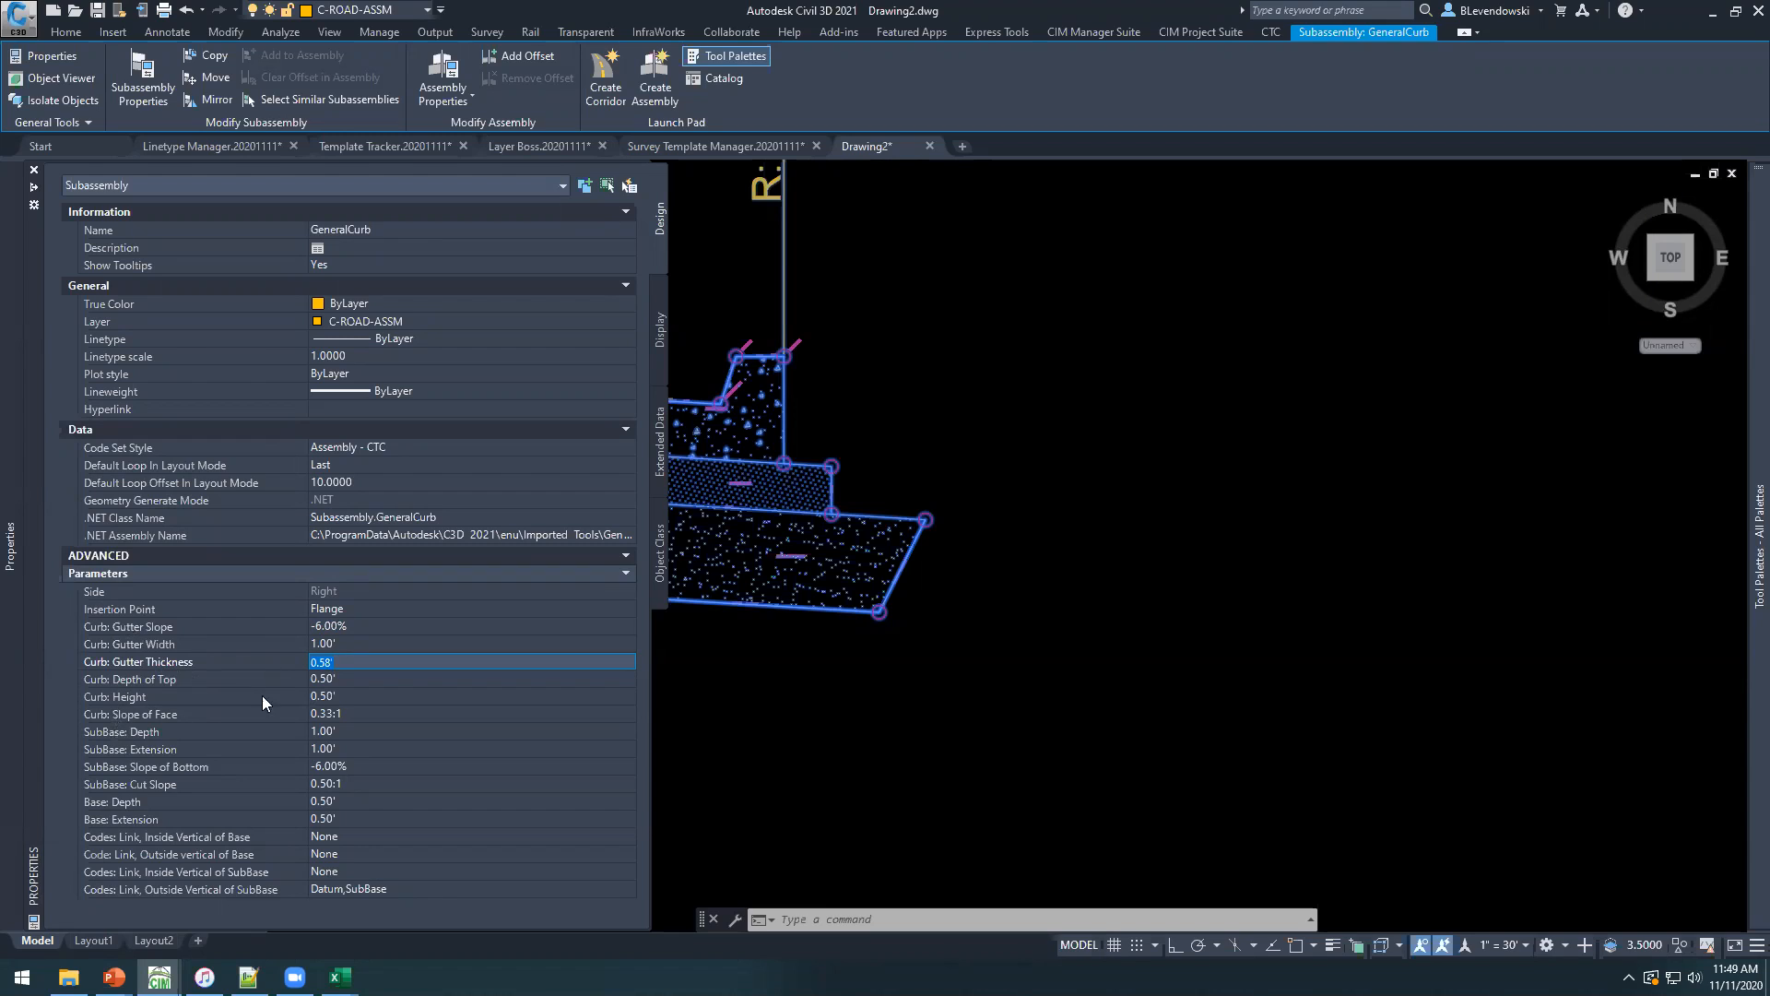
click(176, 643)
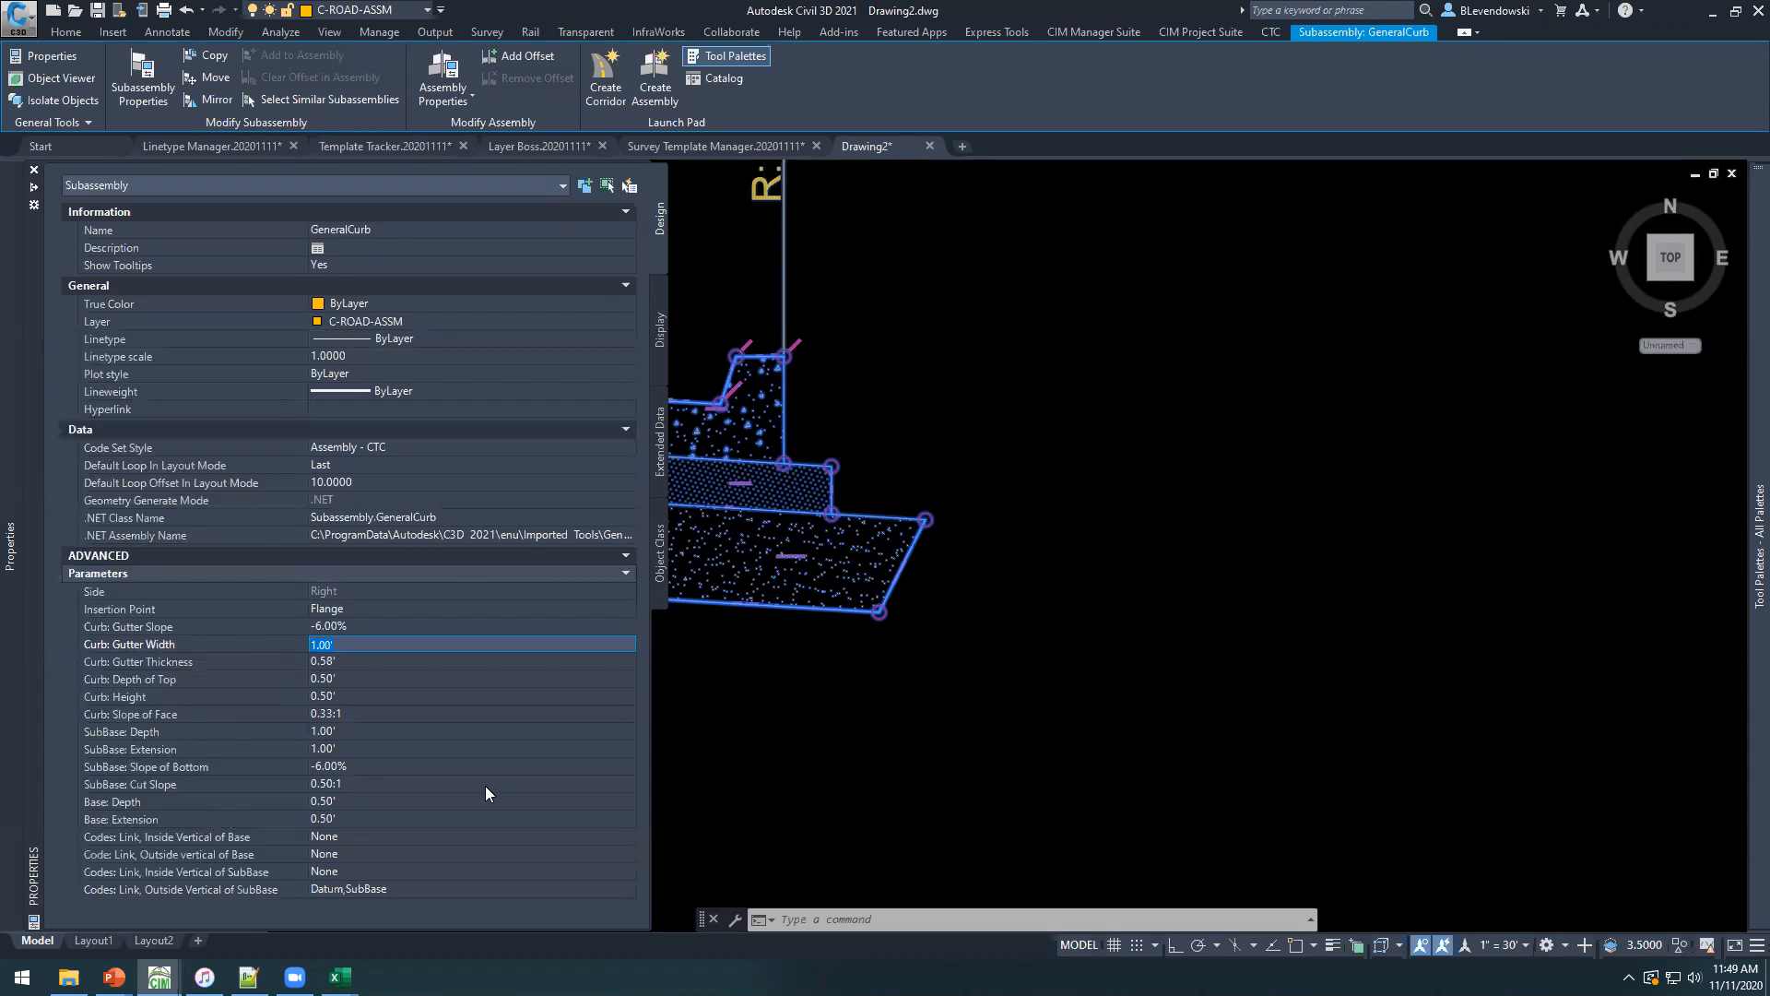
Examine the curb's geometry and its link code parameters, then close the properties and deselect the curb.
mouse_move(839, 703)
middle_down()
mouse_move(1226, 712)
mouse_move(1272, 682)
middle_up()
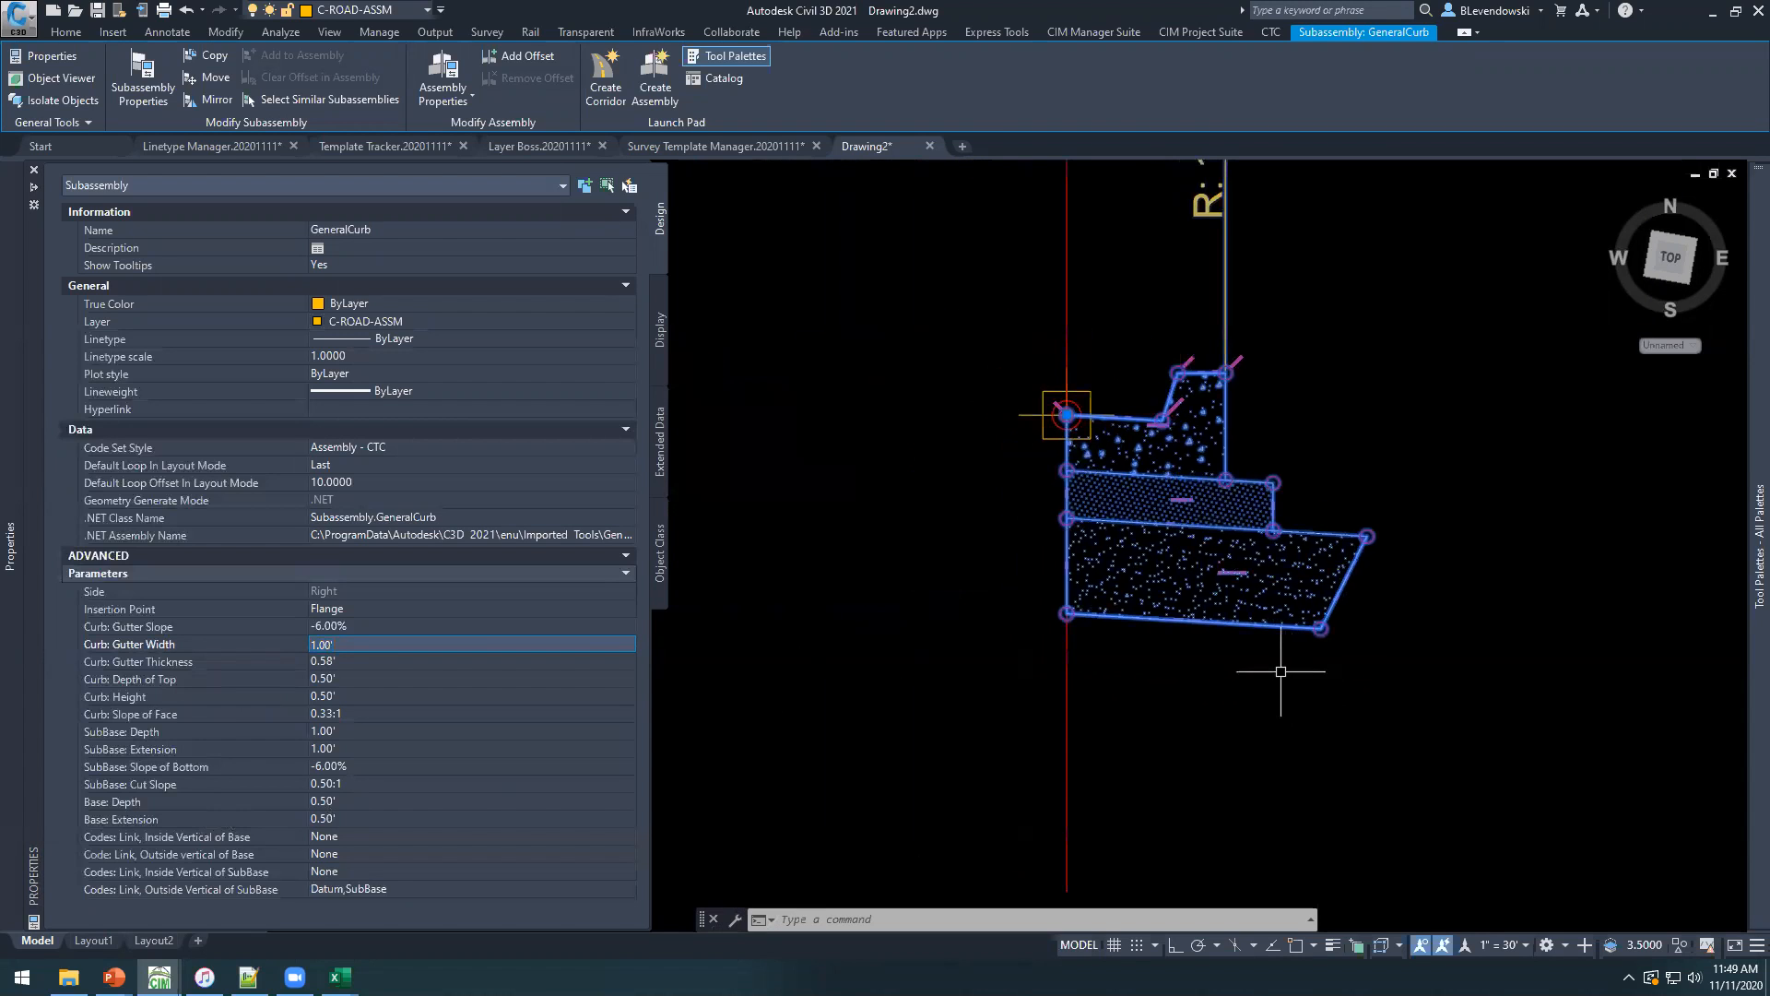
scroll(1331, 528, up, 2)
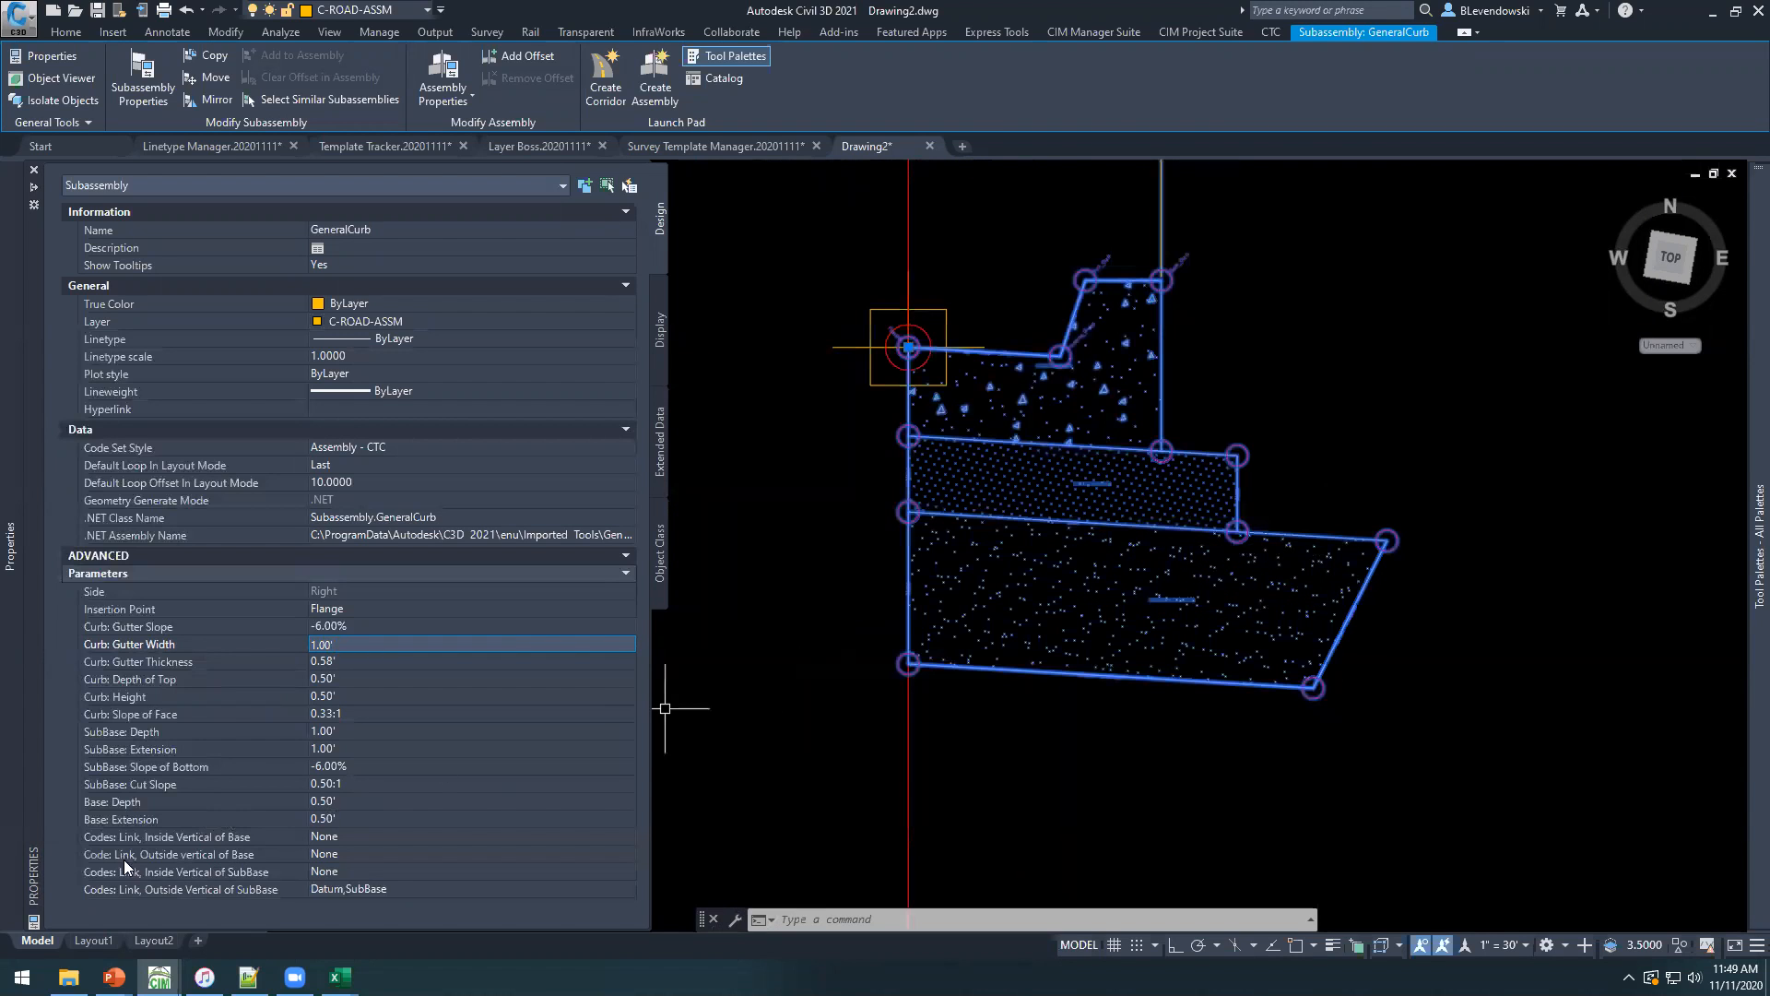
click(127, 836)
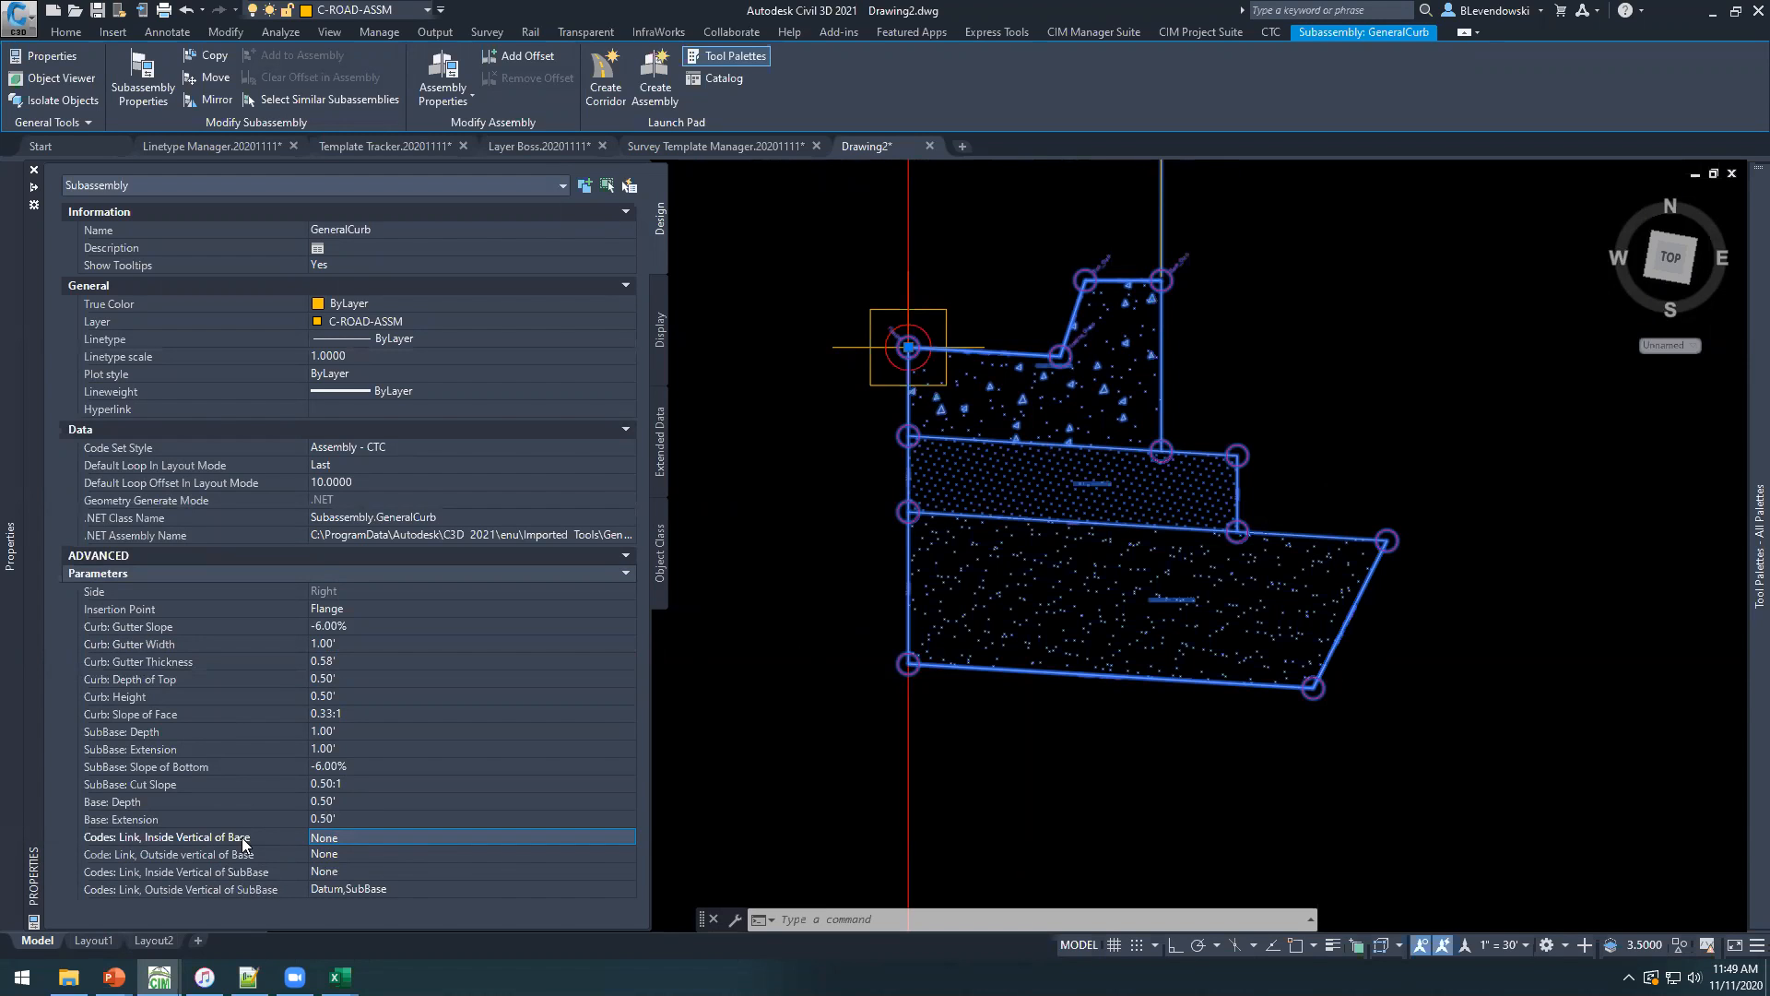
key(ctrl+1)
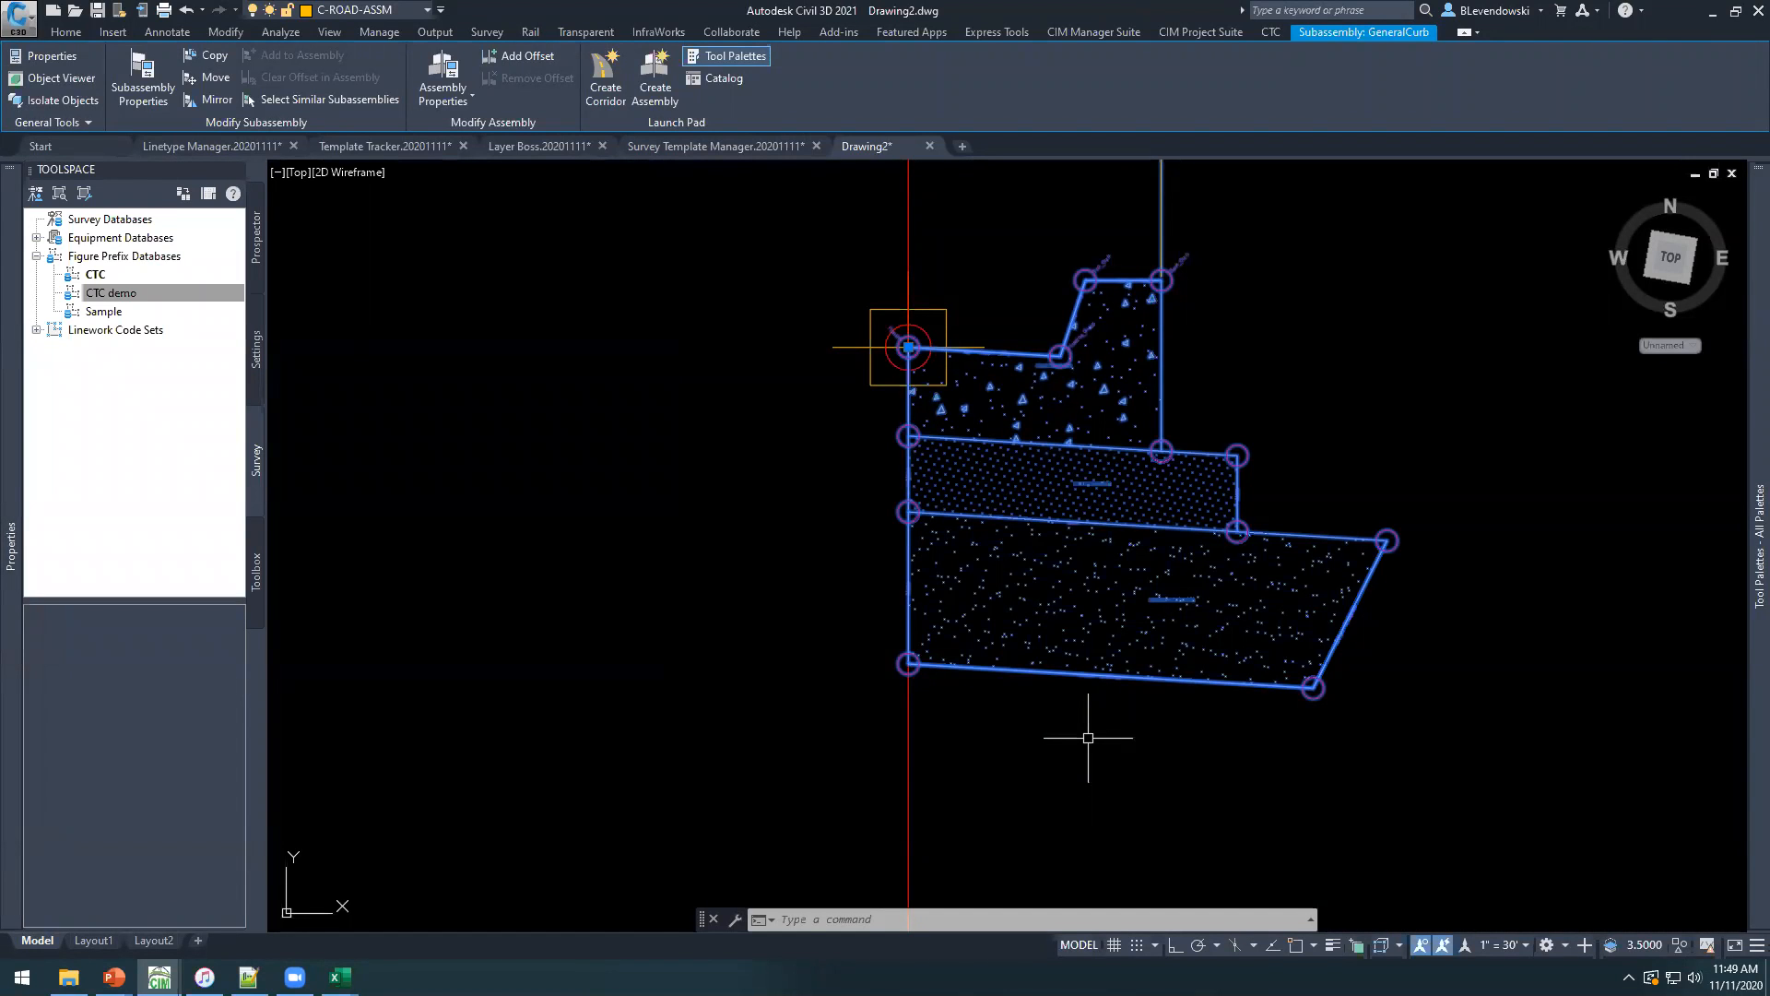
key(Escape)
key(Escape)
key(Escape)
Attach a SidewalkWithBoulevard subassembly to the marker point at the top back of the curb.
middle_drag(1362, 461, 995, 522)
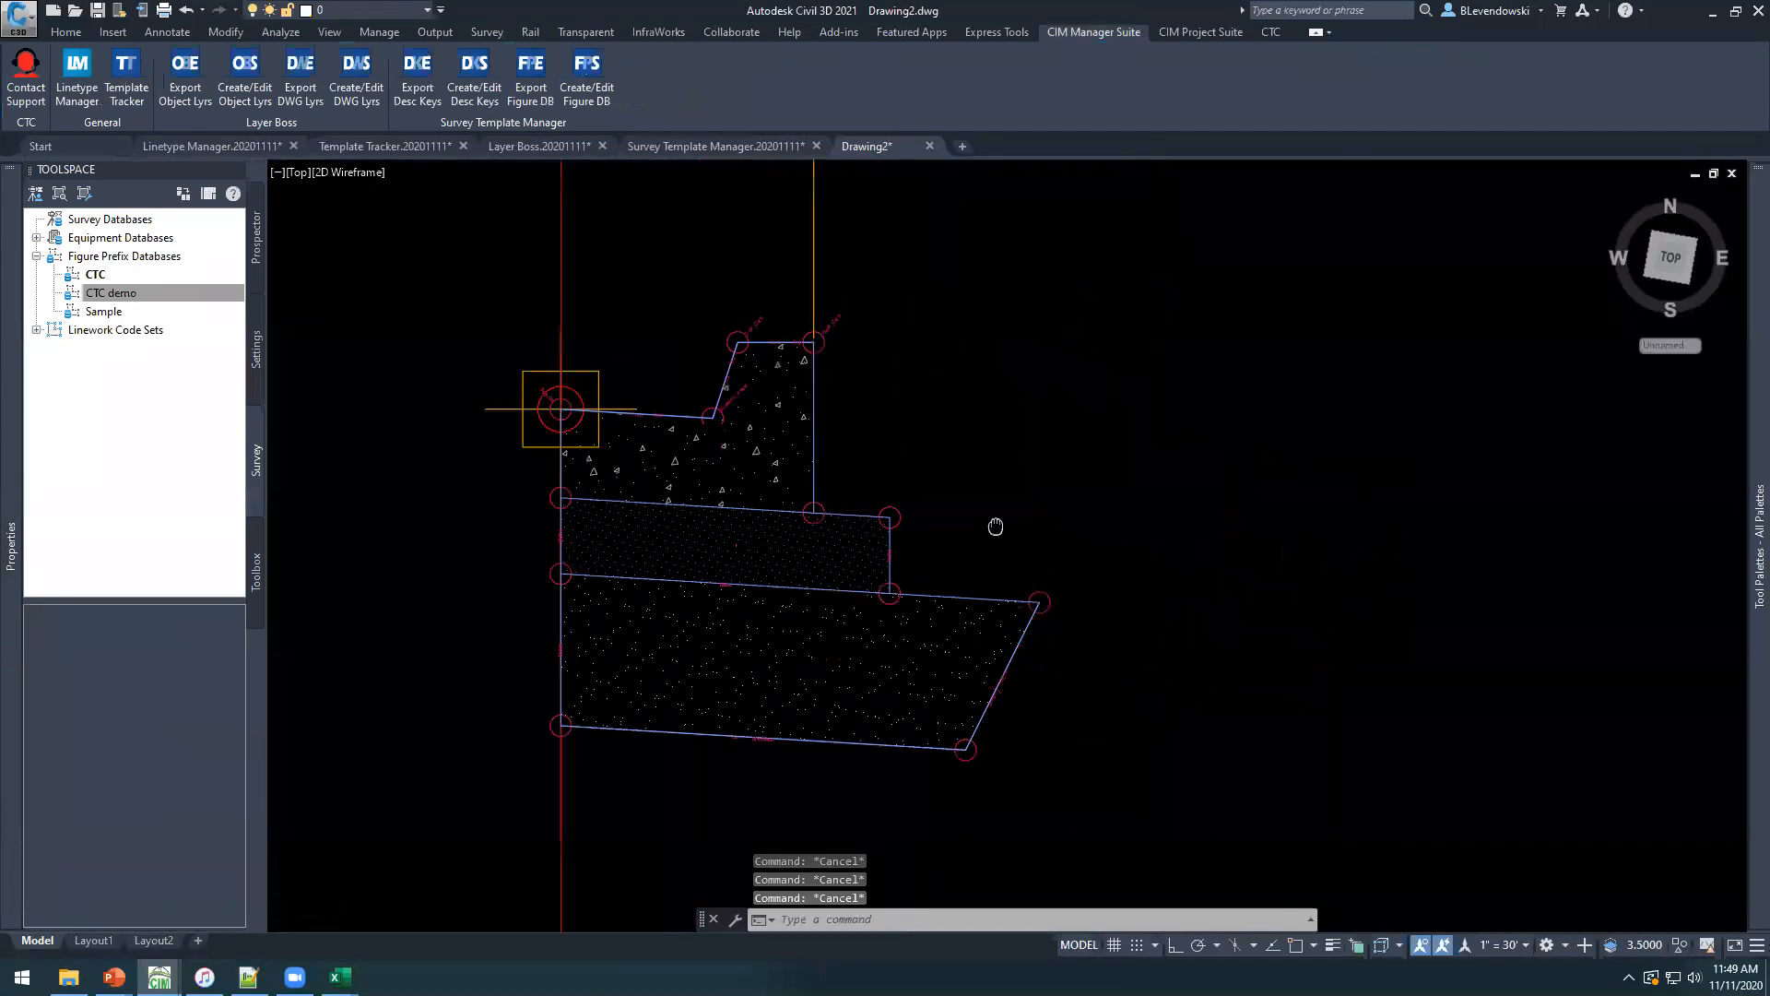
mouse_move(1744, 519)
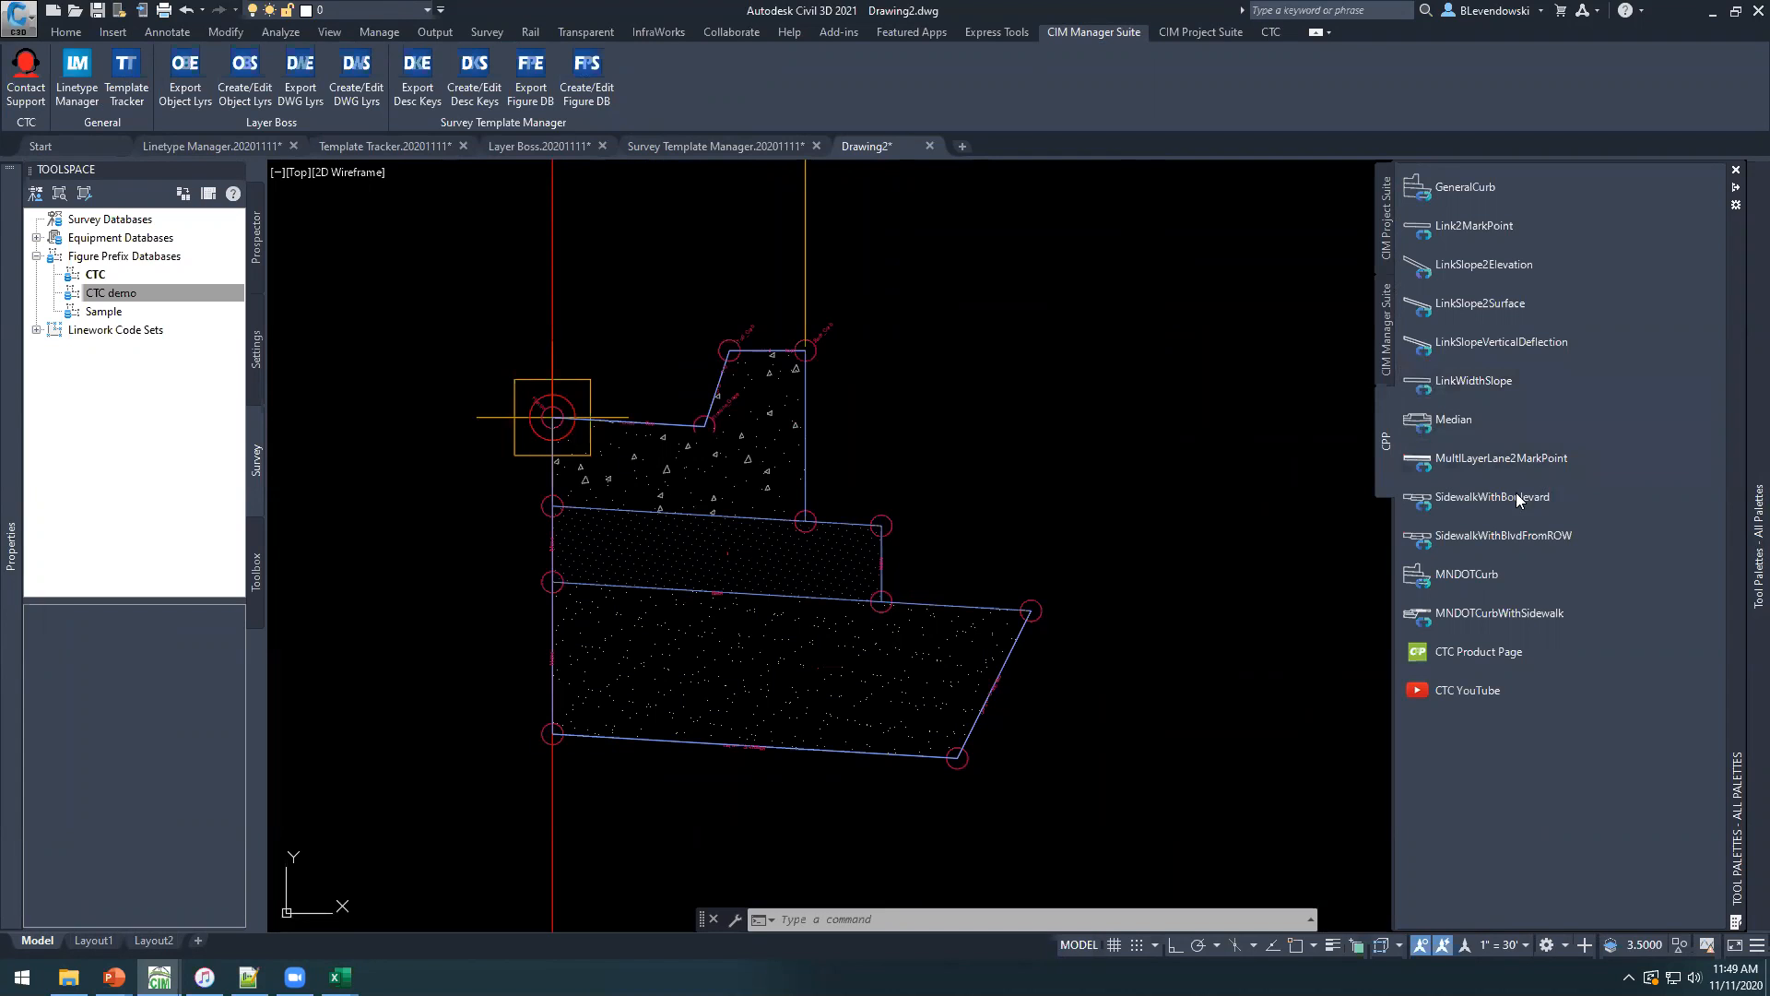
click(1470, 497)
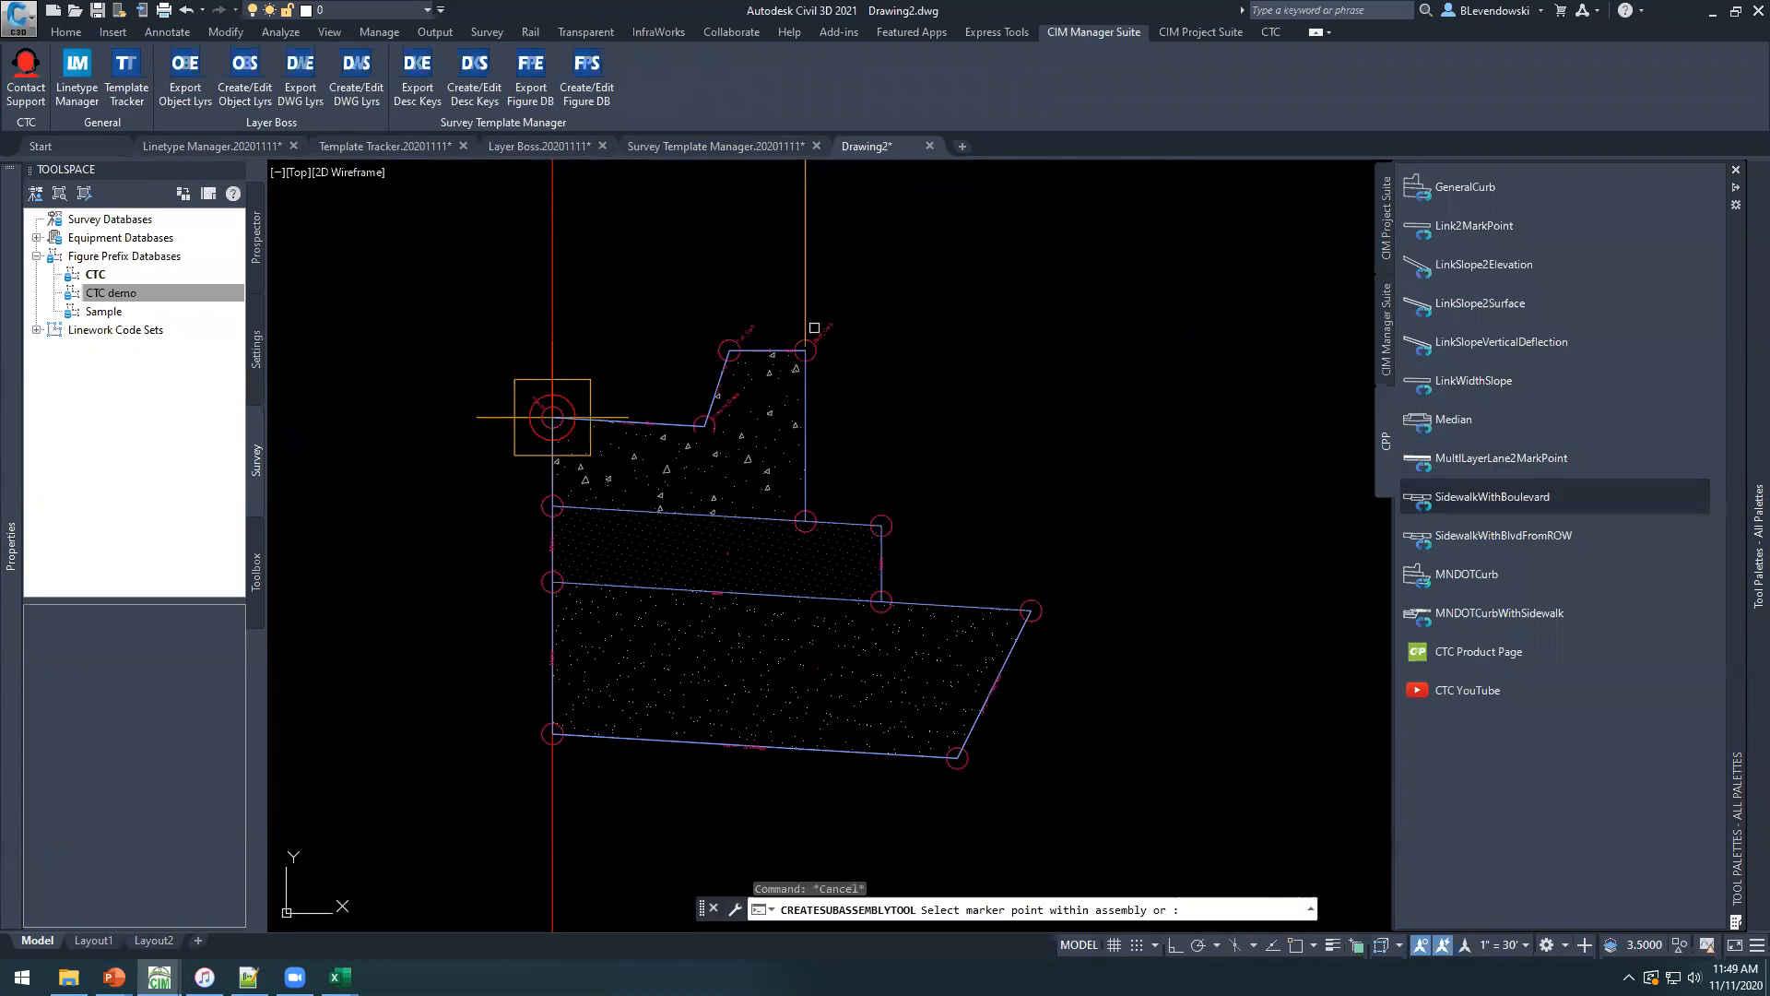
click(805, 351)
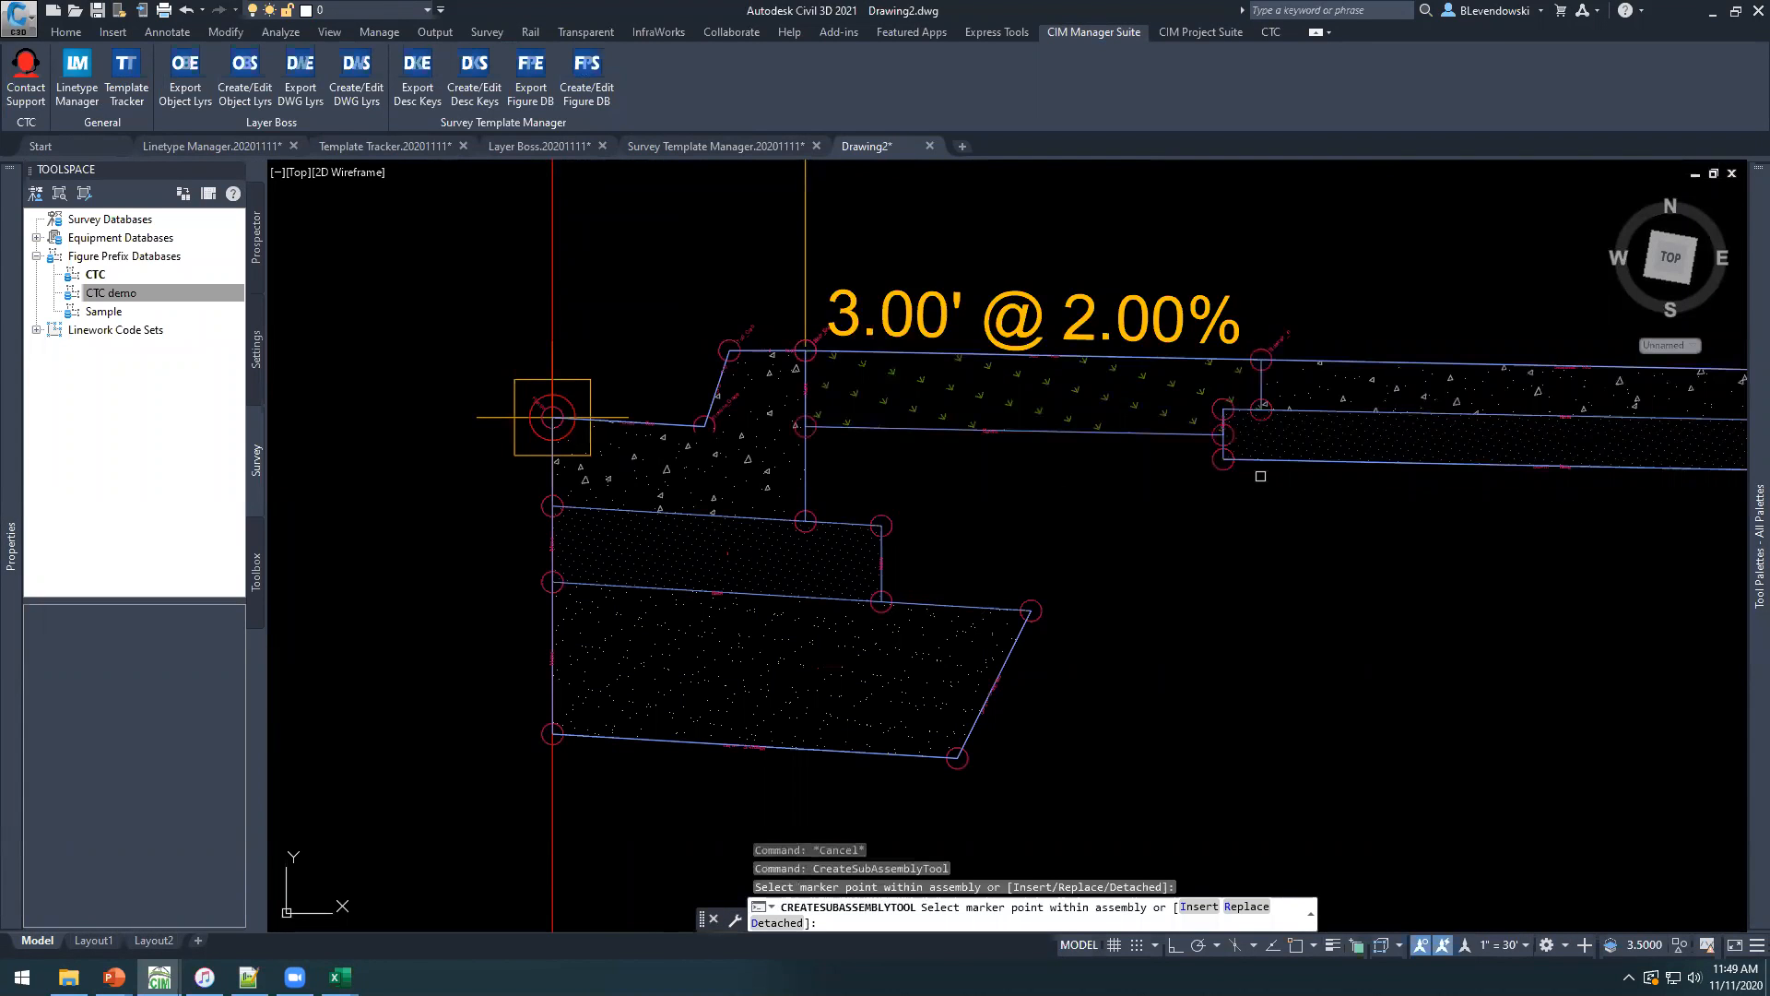
middle_drag(1376, 407, 910, 556)
scroll(945, 531, down, 5)
scroll(867, 549, up, 5)
key(Escape)
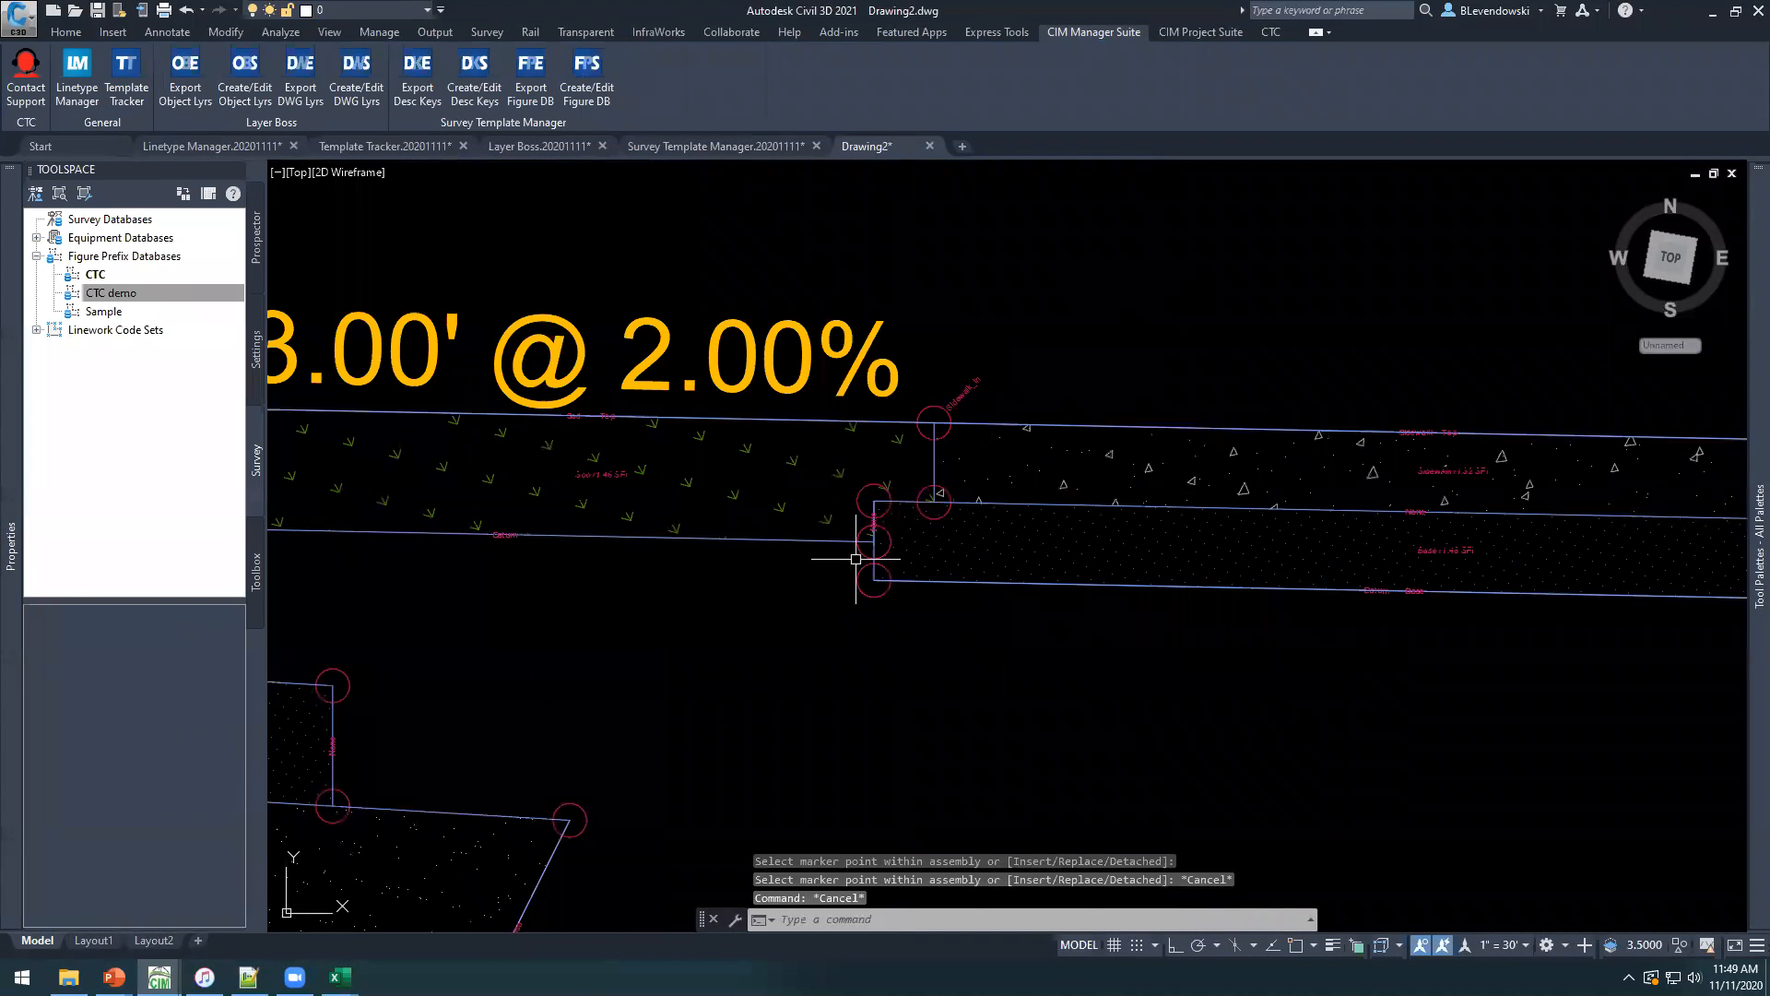
Set the Sidewalk: Base Extension Inside of the SidewalkWithBoulevard subassembly to 0 and inspect the sidewalk section.
click(1037, 365)
click(911, 581)
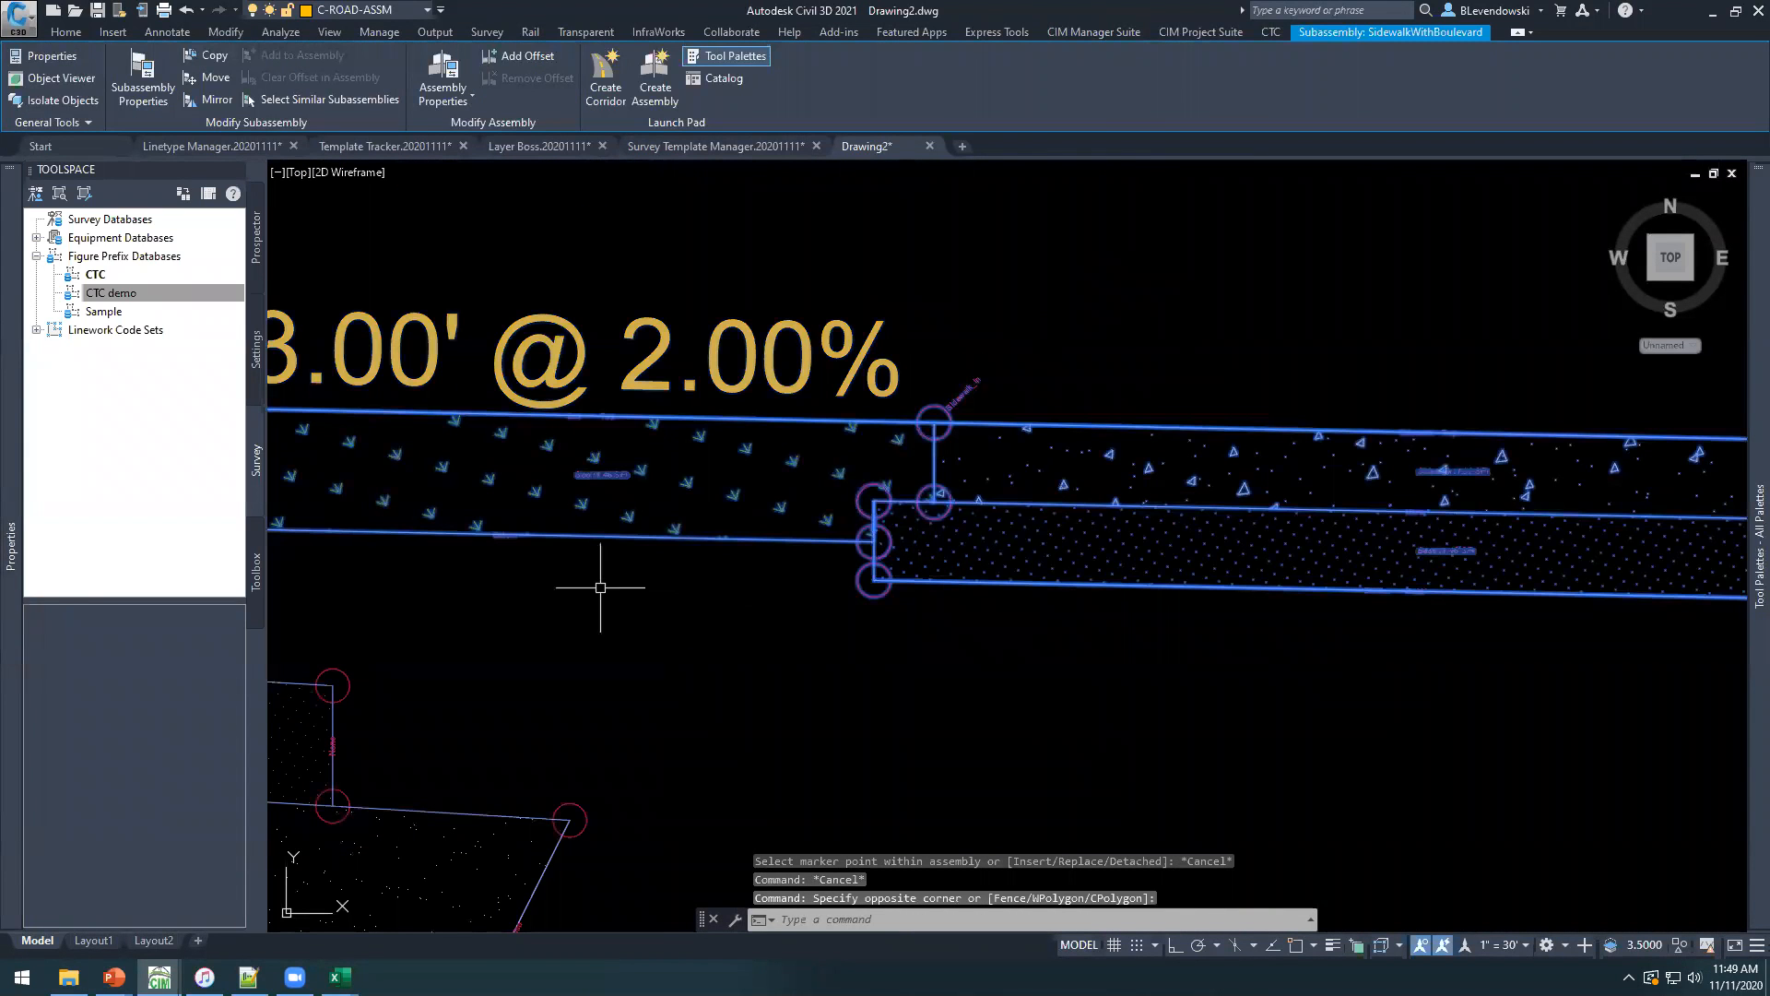
mouse_move(11, 586)
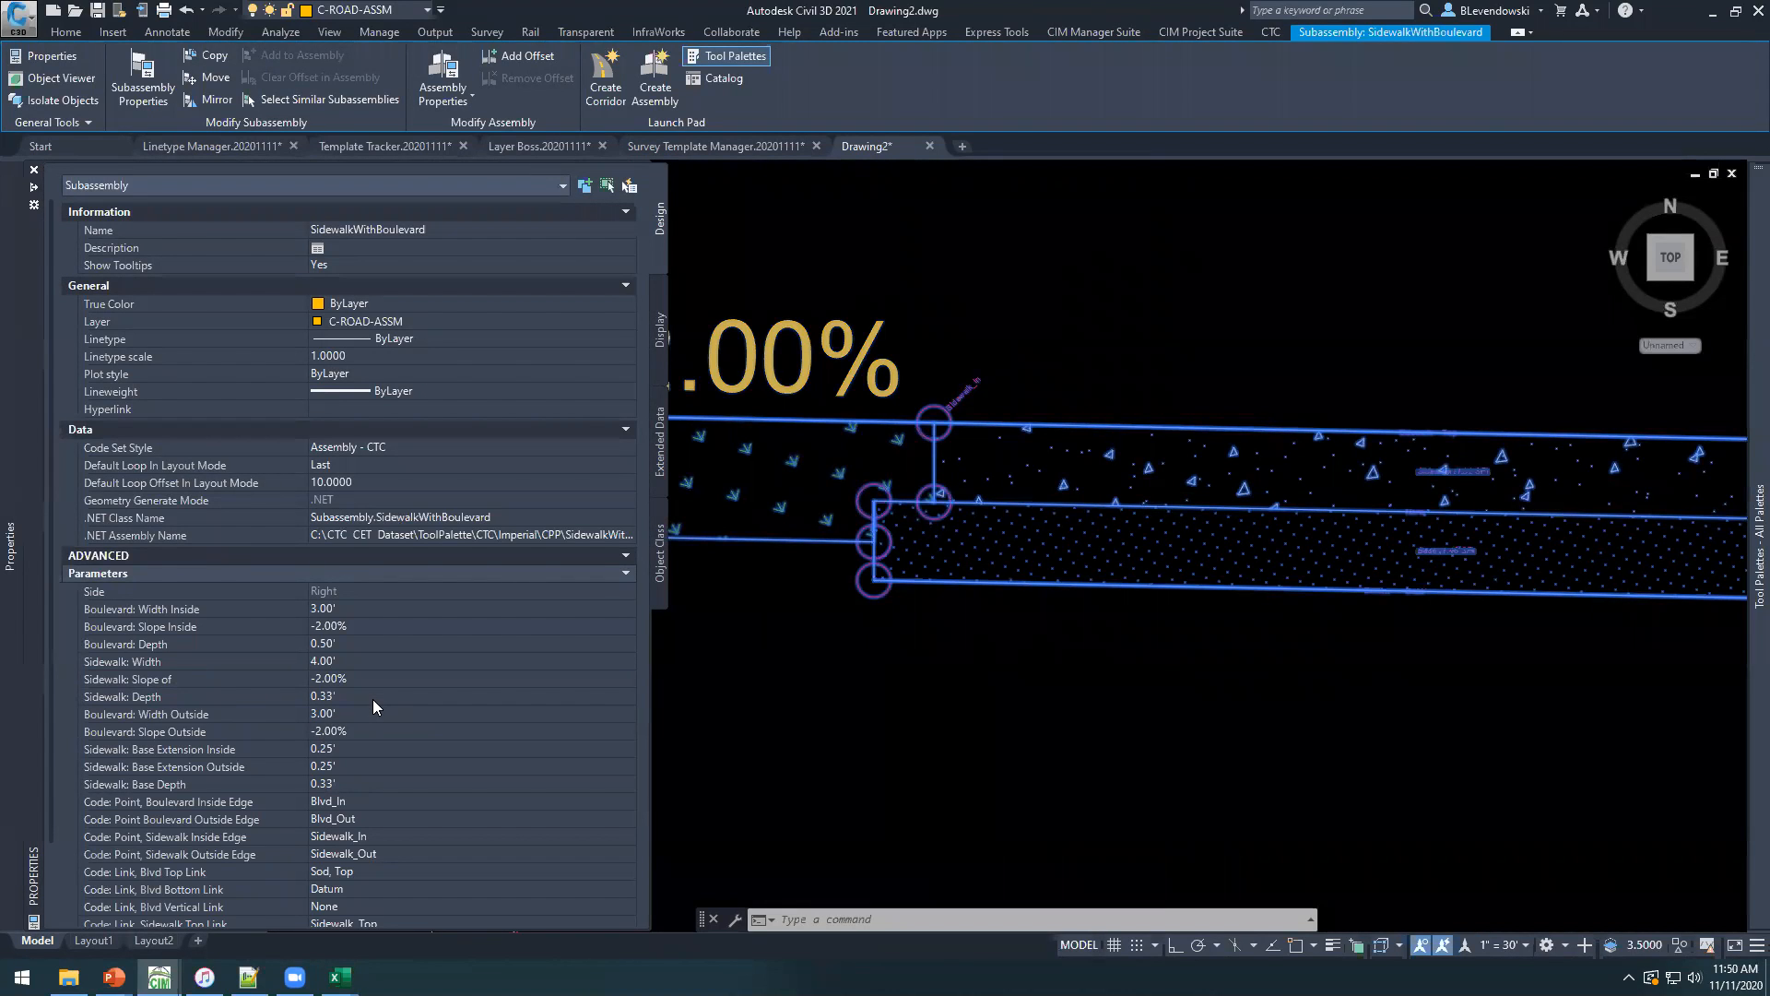
click(337, 749)
text(0)
key(Tab)
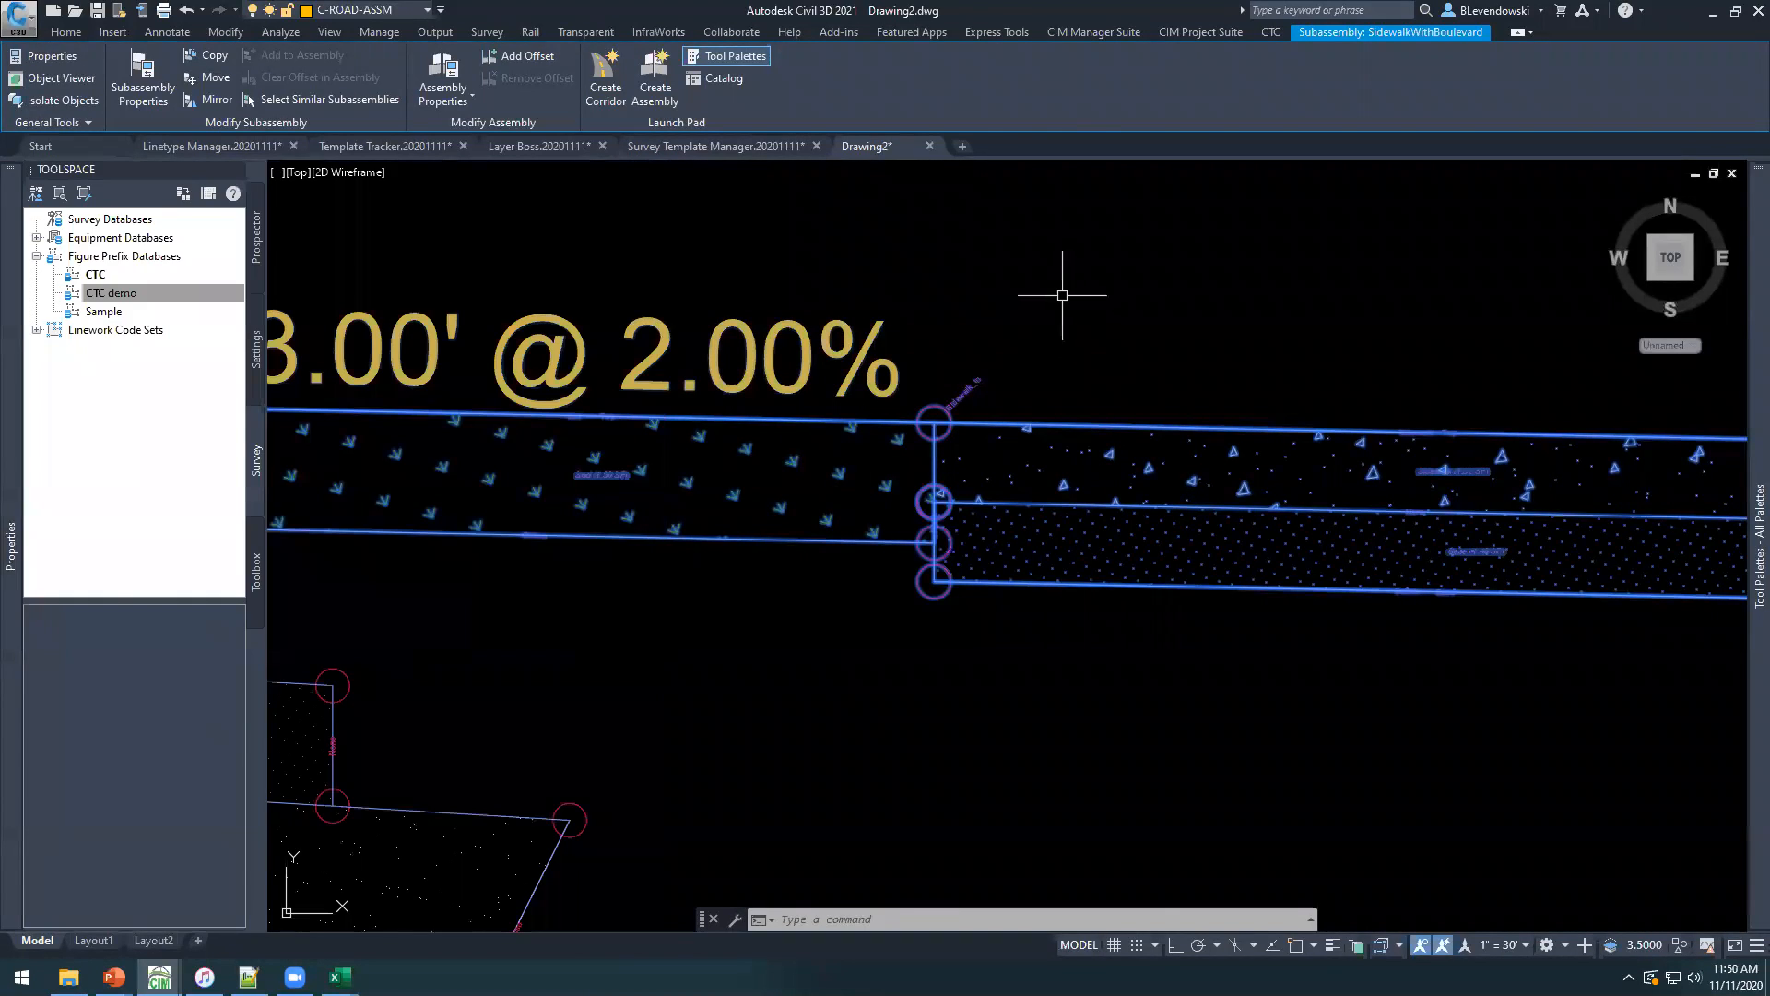
scroll(925, 369, down, 5)
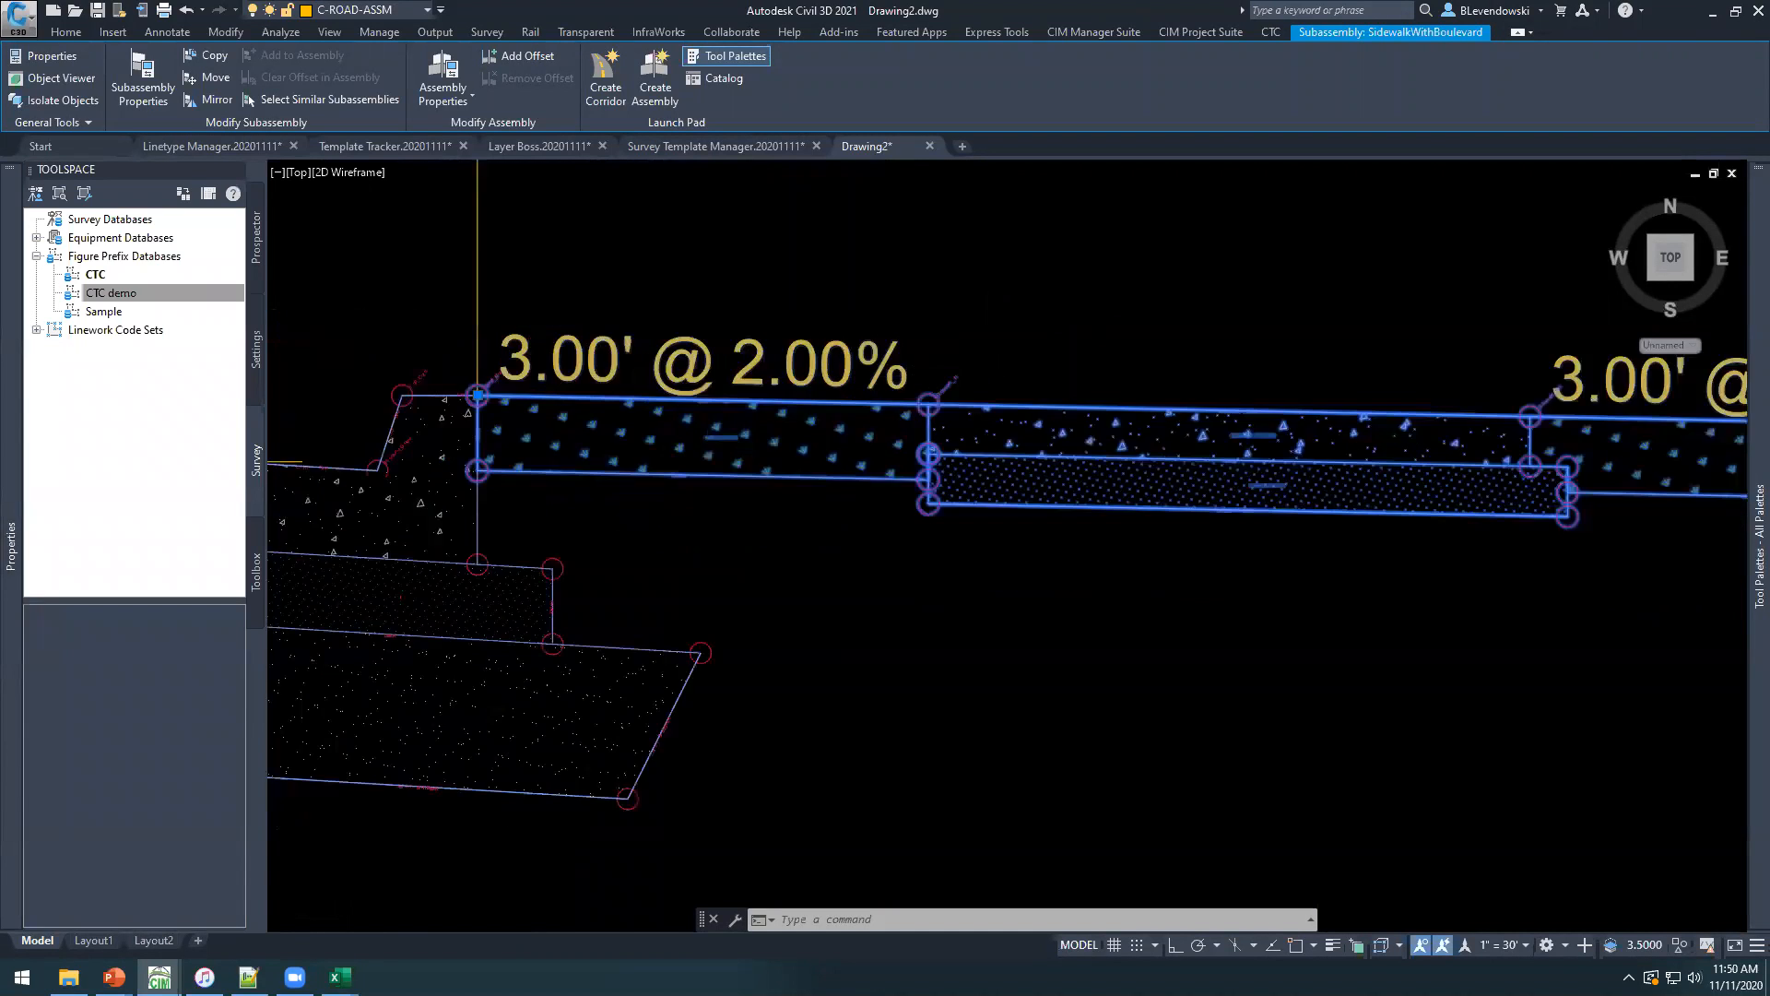
middle_drag(1231, 518, 1075, 612)
key(Escape)
scroll(1020, 513, up, 4)
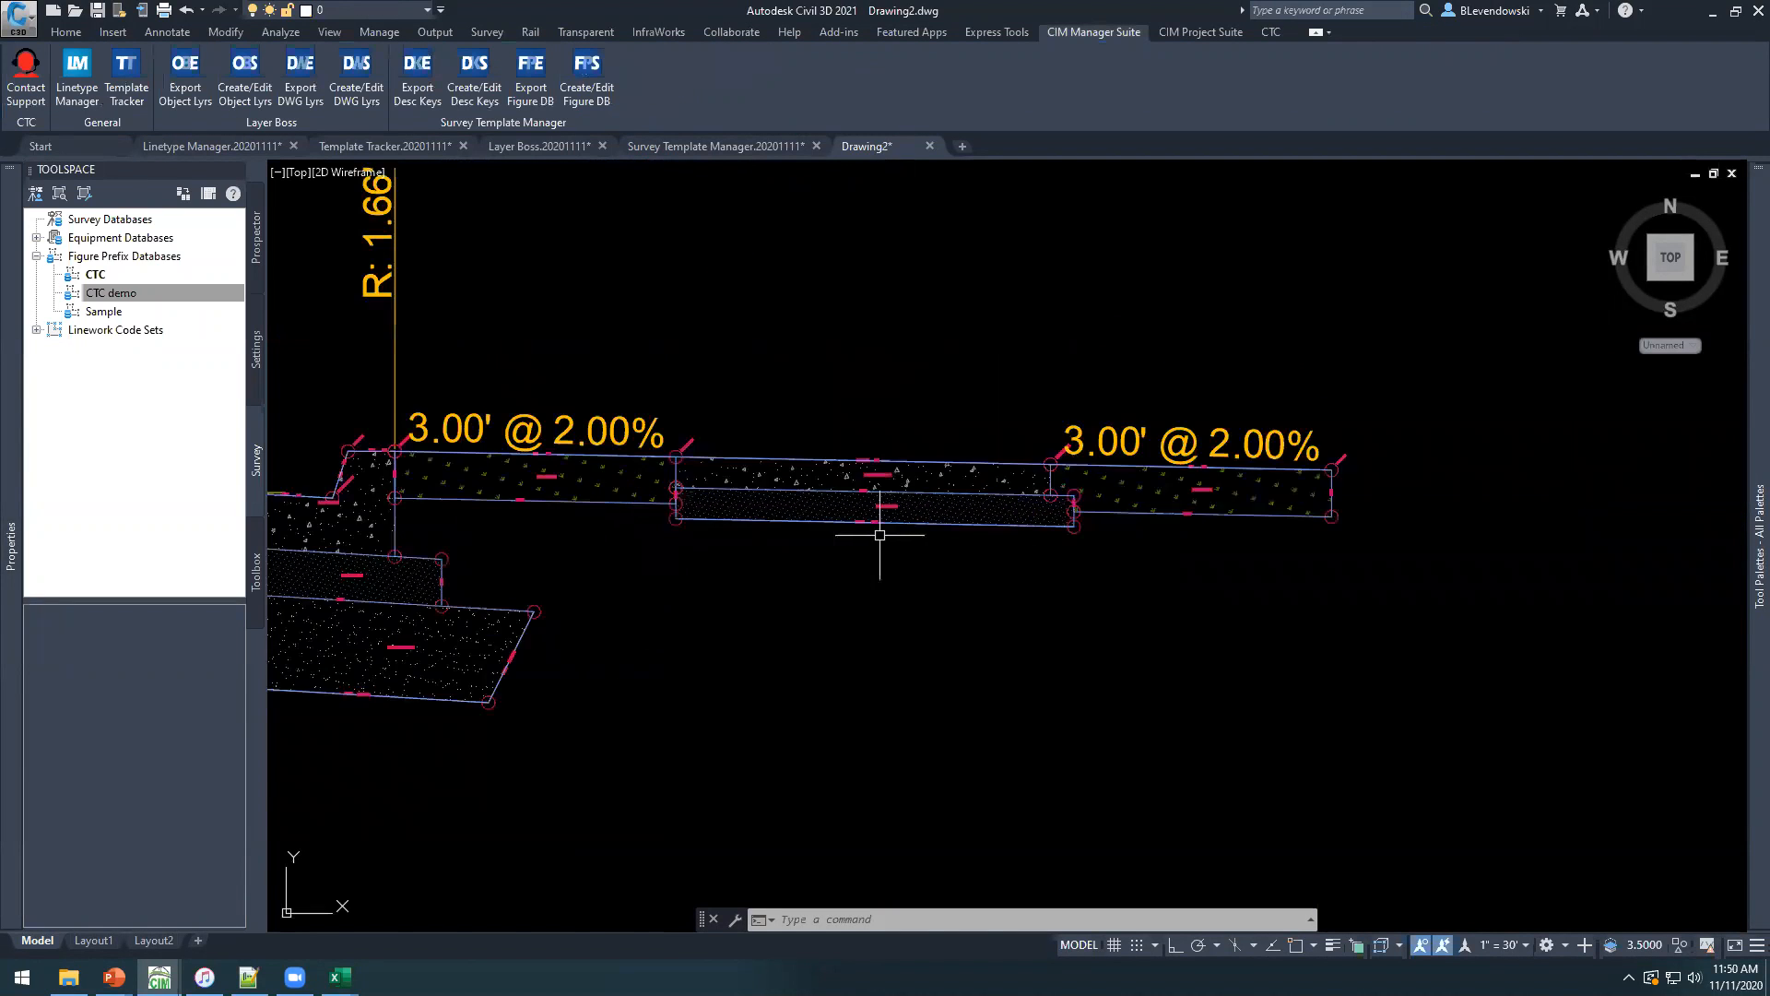
middle_drag(1098, 331, 1048, 396)
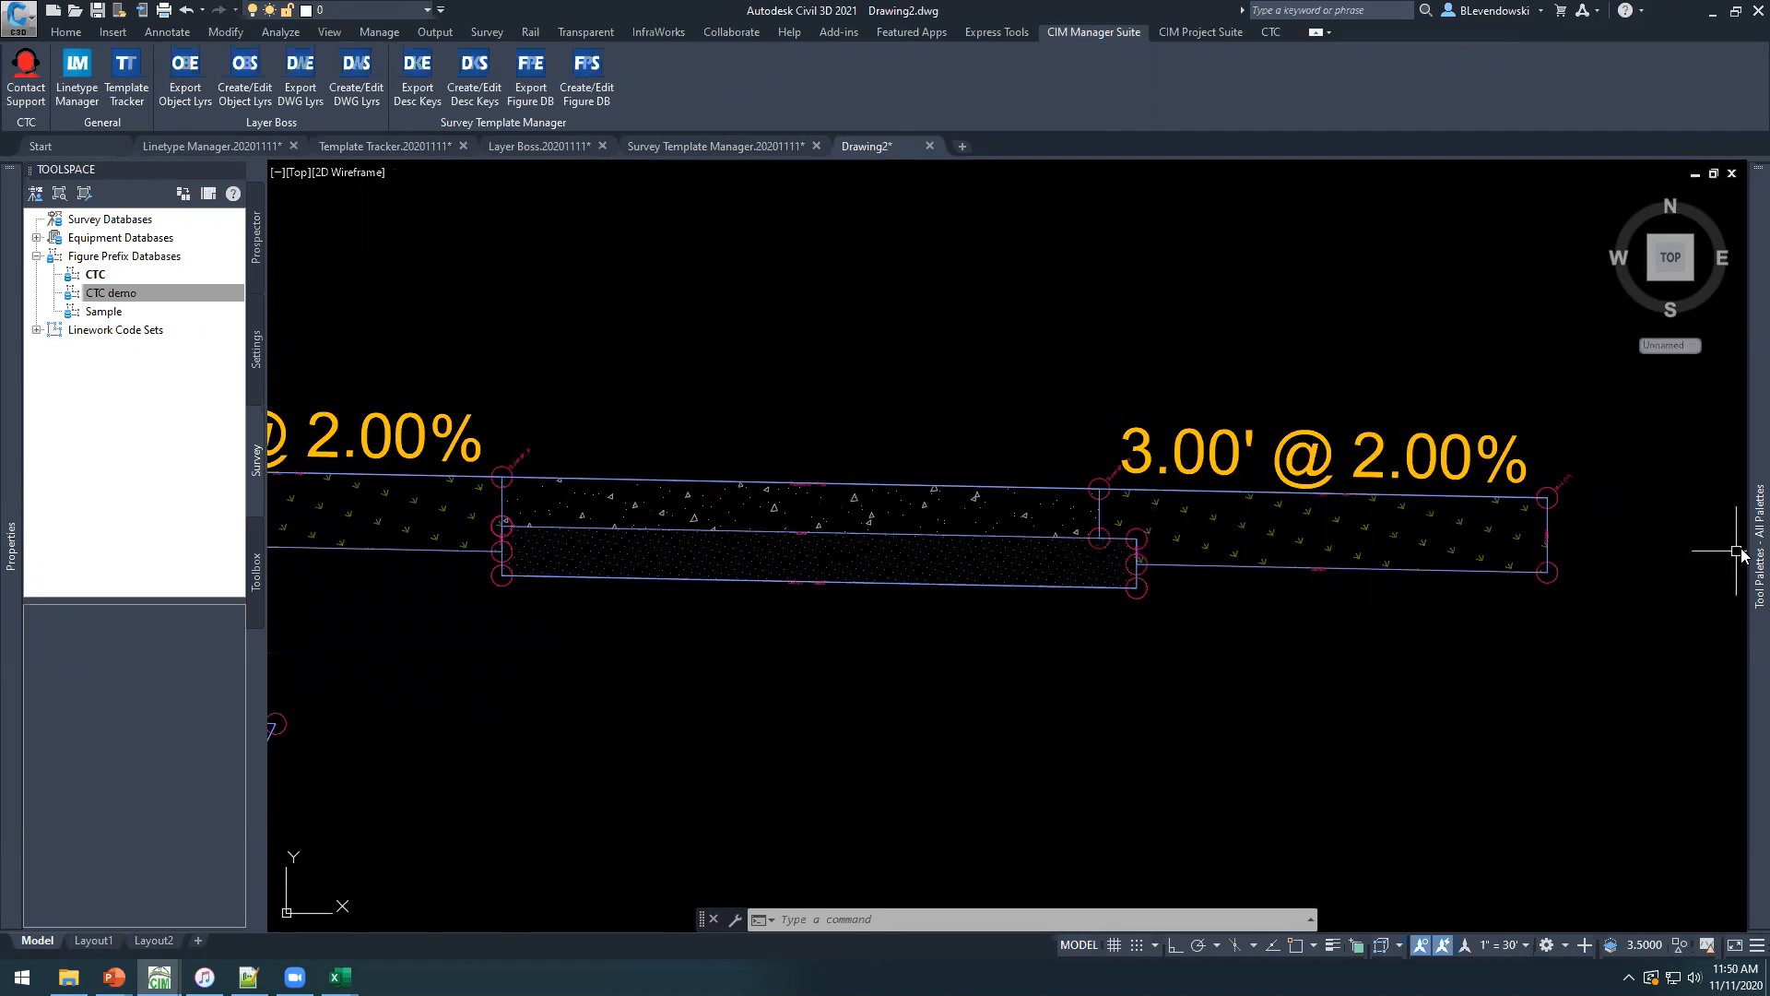
Switch to the CAD management slide show in PowerPoint and advance past the Corridor Productivity Pack slide.
mouse_move(1741, 552)
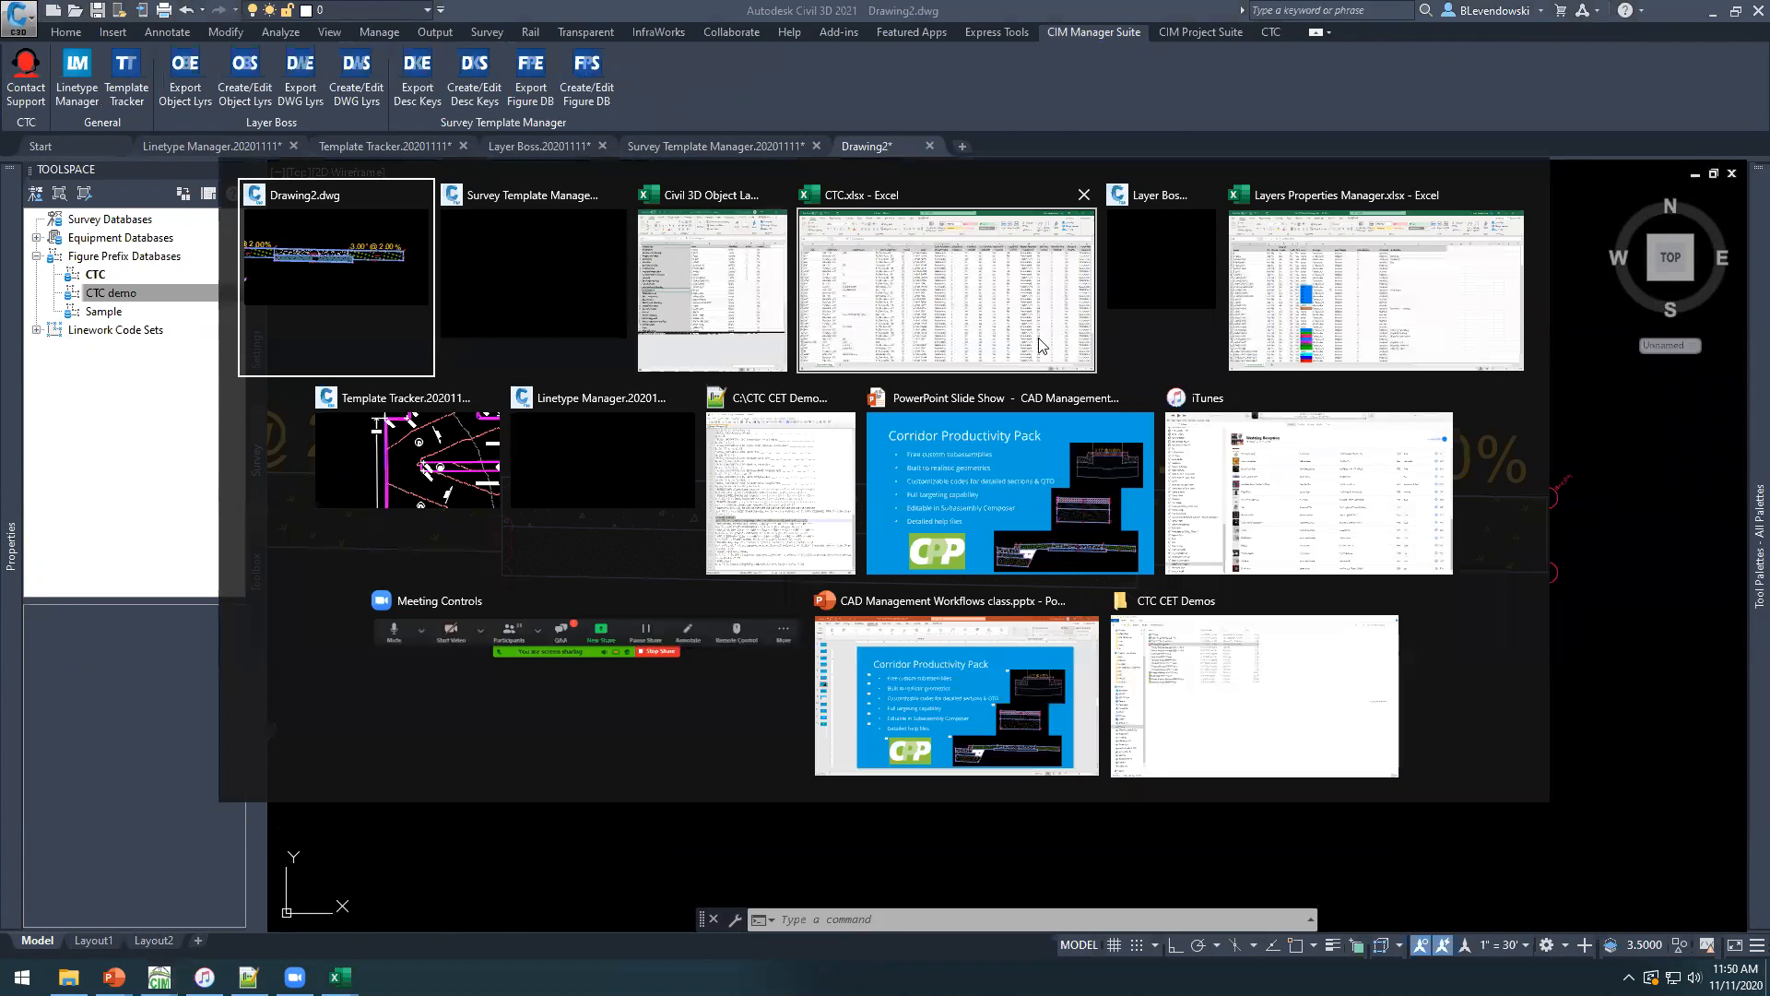
click(1009, 489)
key(Right)
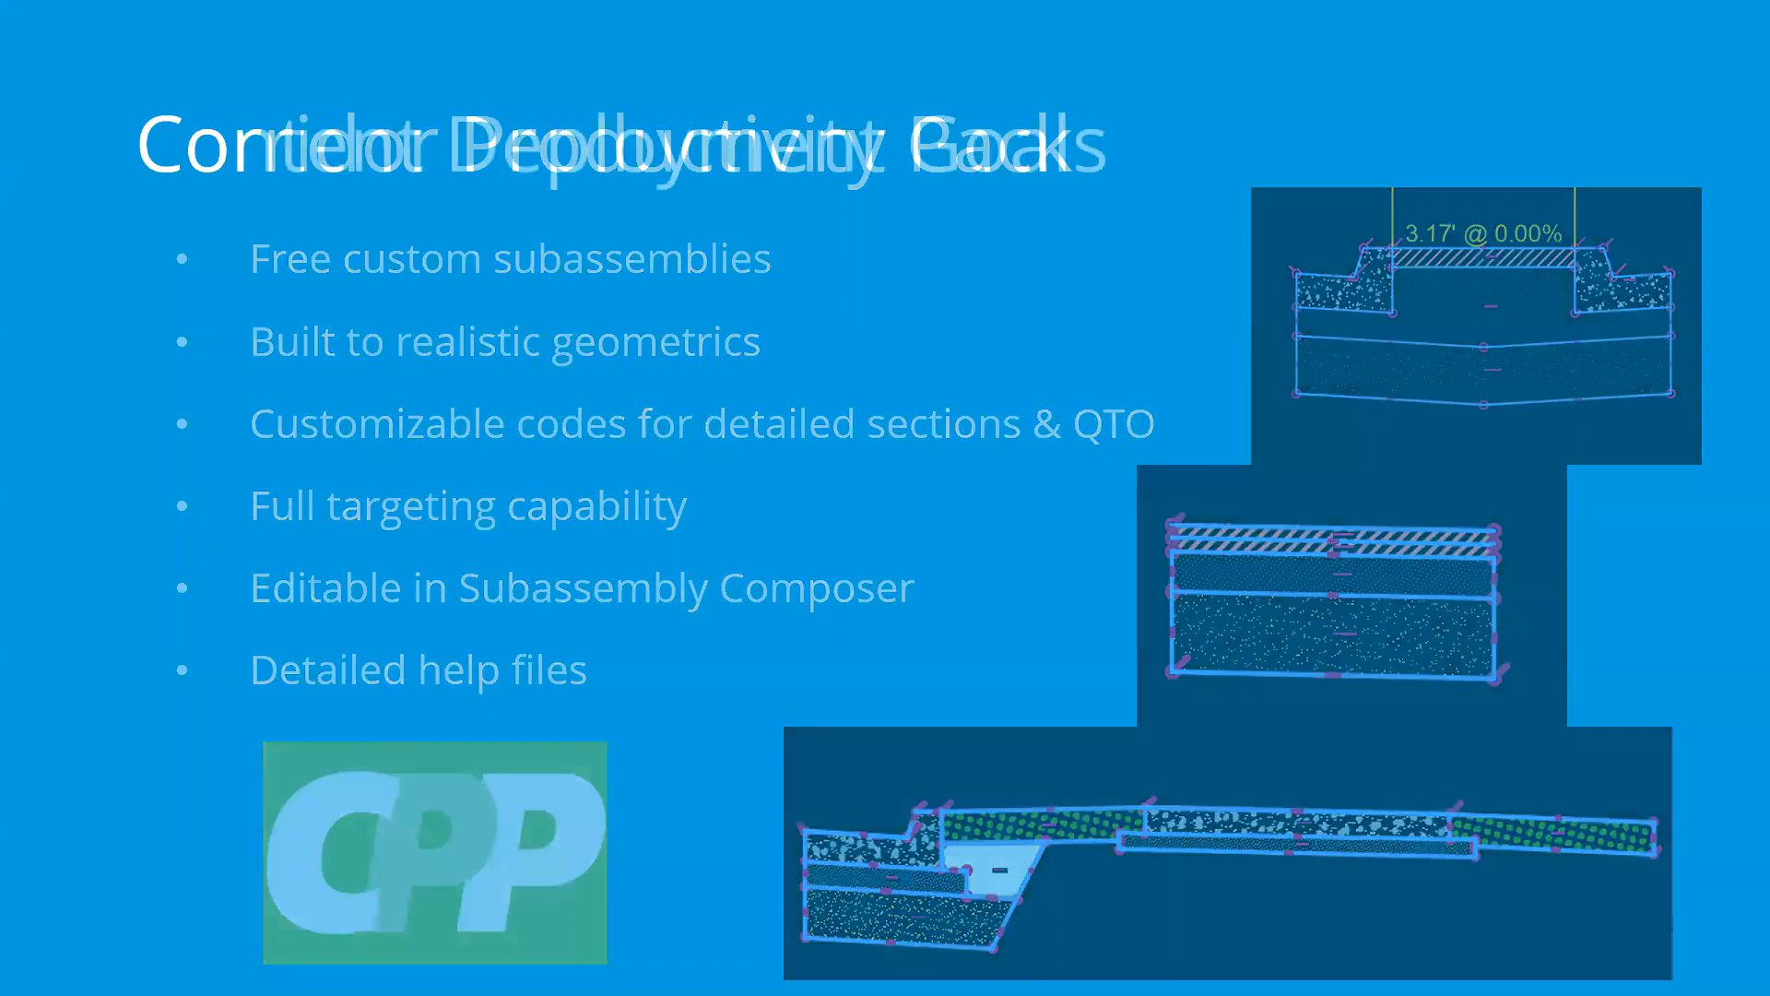